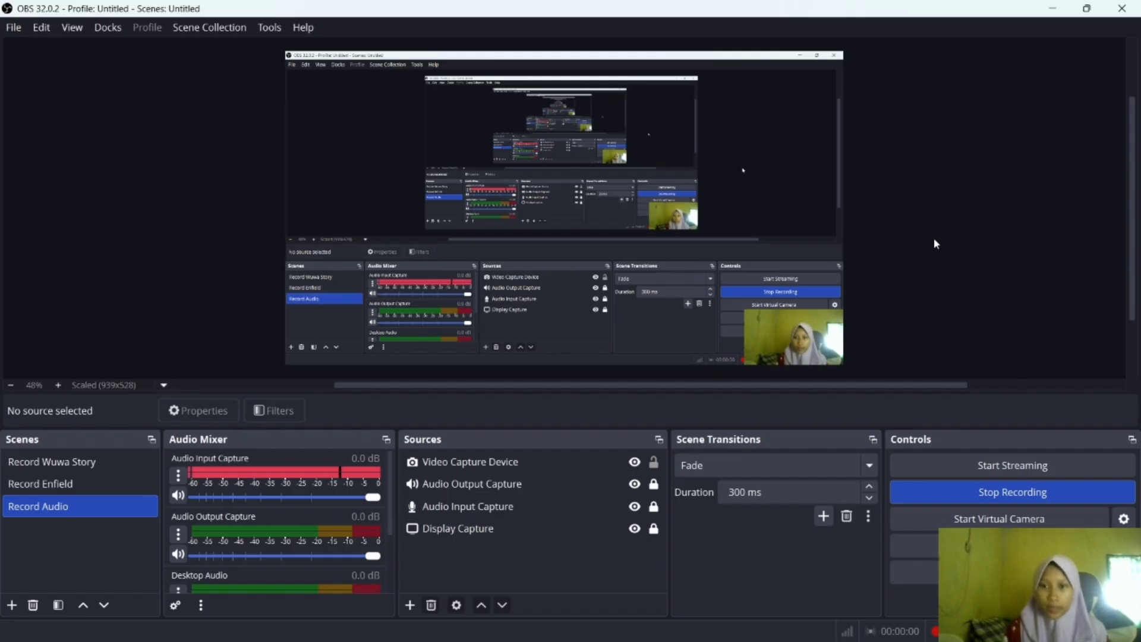
Switch to Foxit Reader and look through the practice drawings of Modul 1, ending at exercise a).
{"action": "mouse_move", "coordinate": [750, 640]}
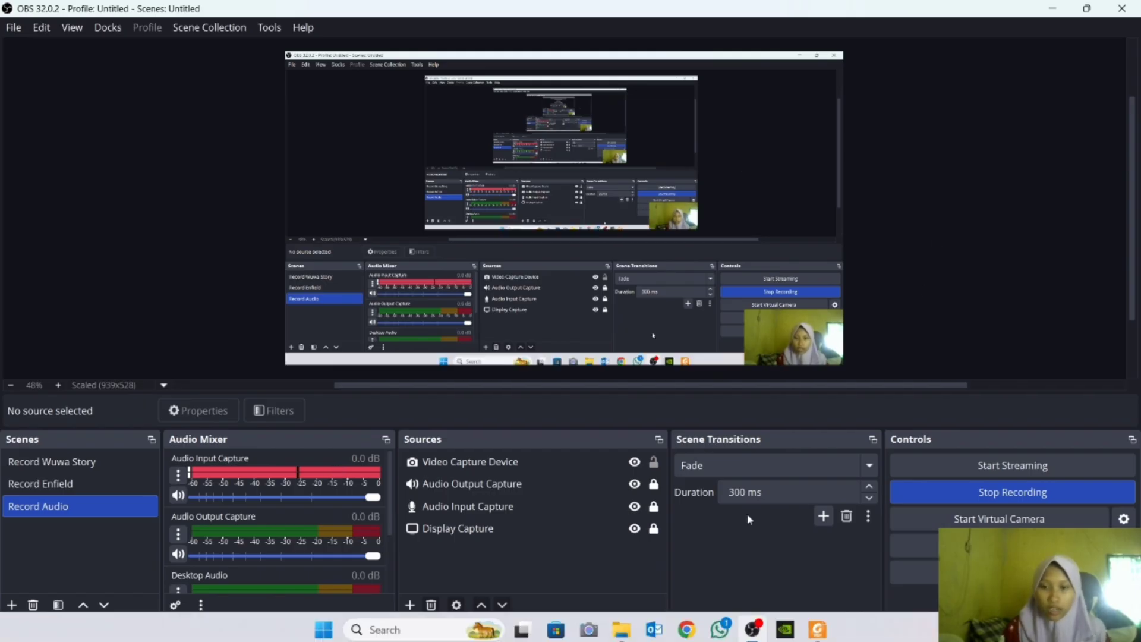
{"action": "left_click", "coordinate": [818, 628]}
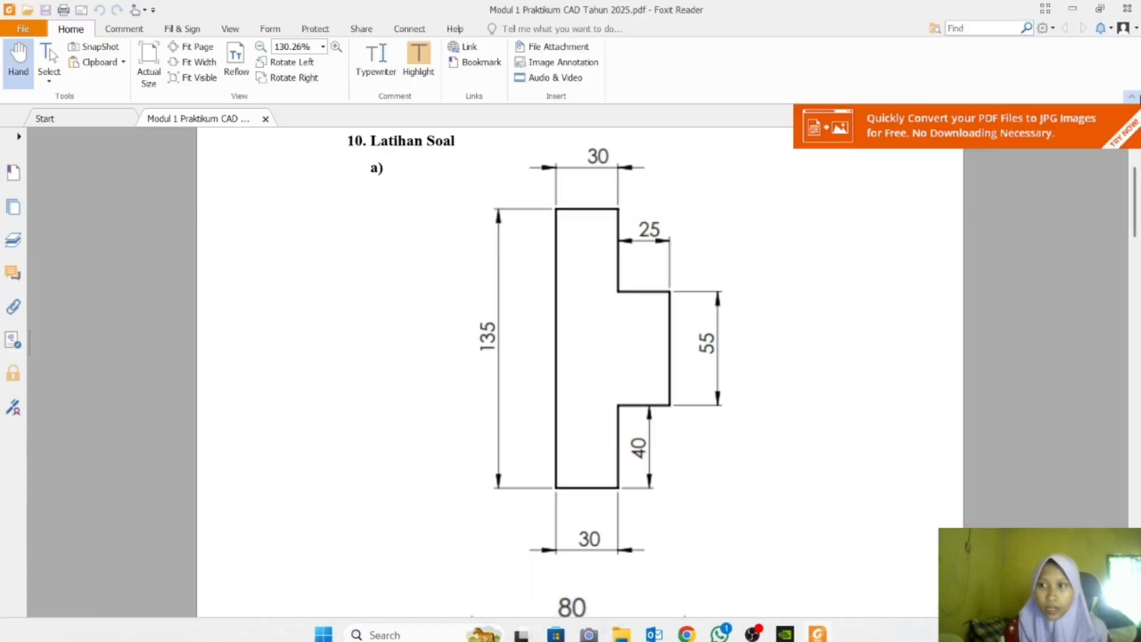
{"action": "left_click_drag", "start_coordinate": [1135, 201], "coordinate": [1135, 348]}
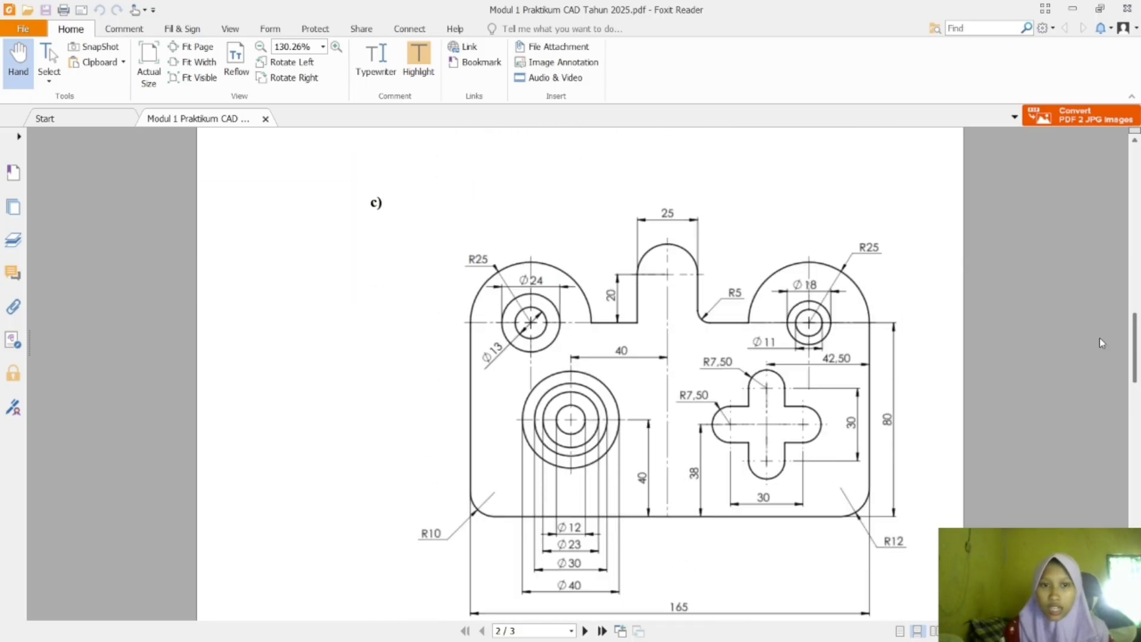
{"action": "scroll", "coordinate": [1100, 338], "scroll_direction": "up", "scroll_amount": 15}
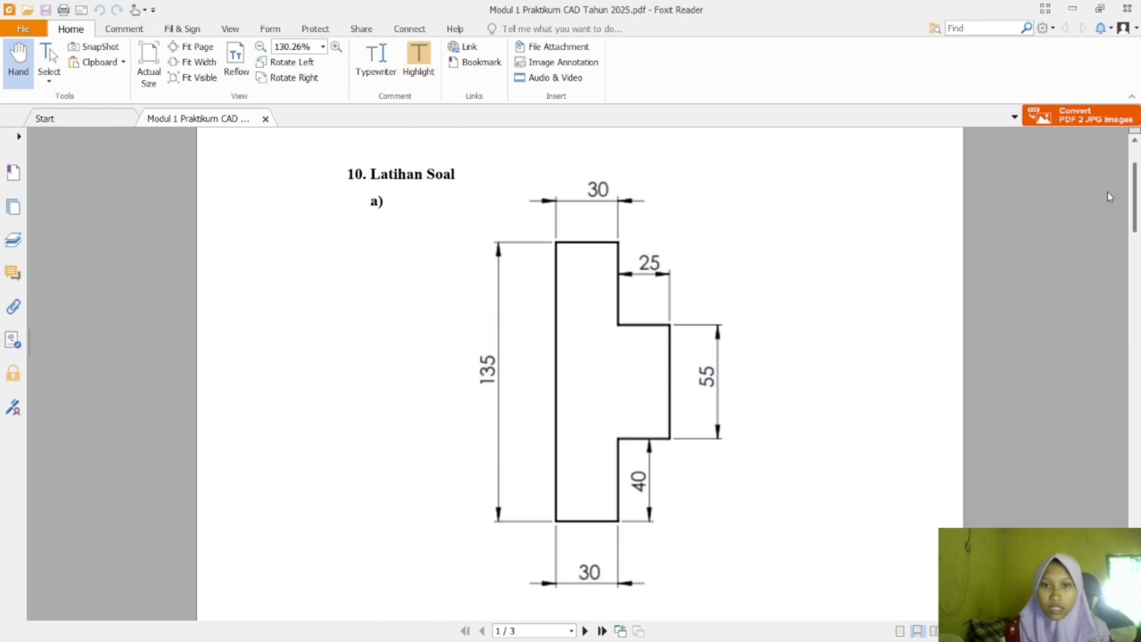
{"action": "mouse_move", "coordinate": [1108, 192]}
{"action": "left_mouse_down"}
{"action": "mouse_move", "coordinate": [1109, 176]}
{"action": "mouse_move", "coordinate": [1121, 470]}
{"action": "mouse_move", "coordinate": [1120, 200]}
{"action": "left_mouse_up"}
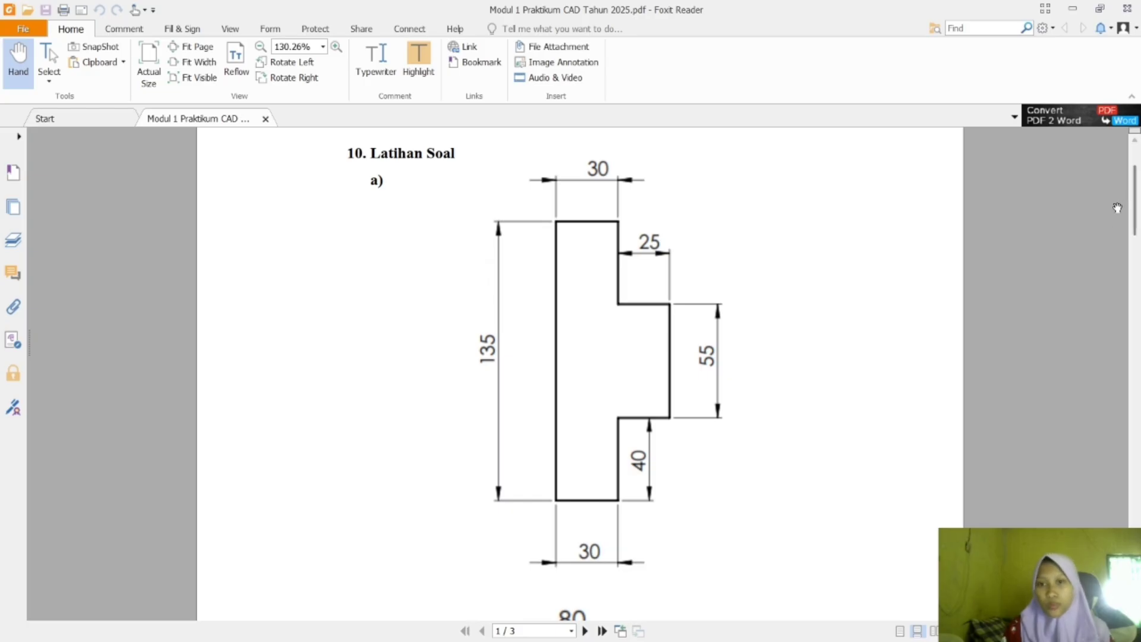
Search the computer for SOLIDWORKS and launch SOLIDWORKS 2025.
{"action": "mouse_move", "coordinate": [934, 612]}
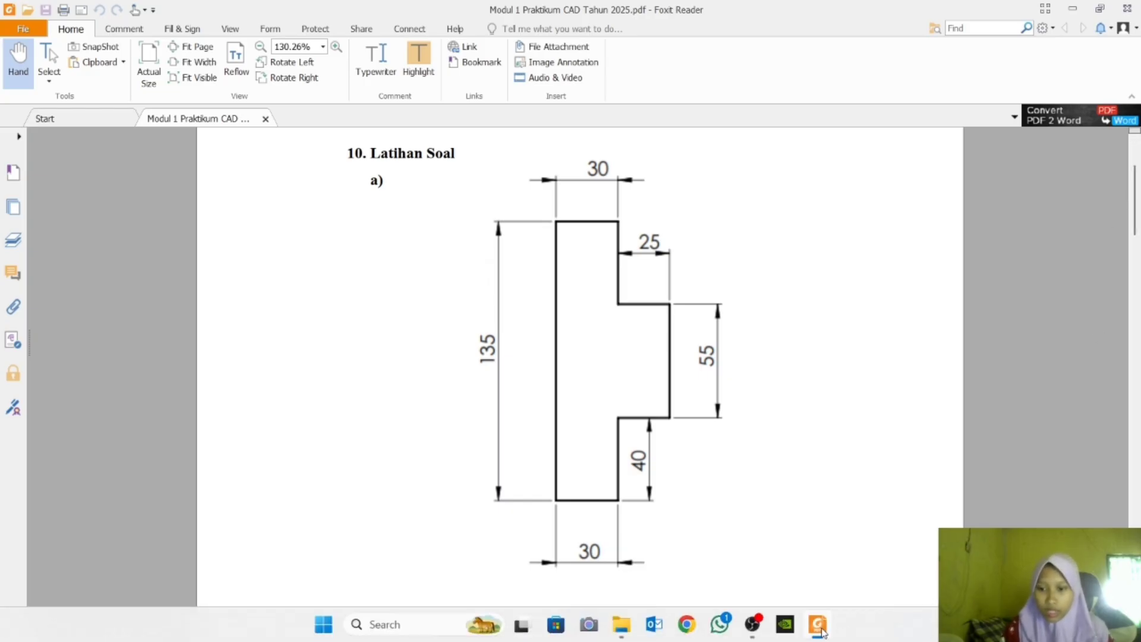
{"action": "mouse_move", "coordinate": [815, 627]}
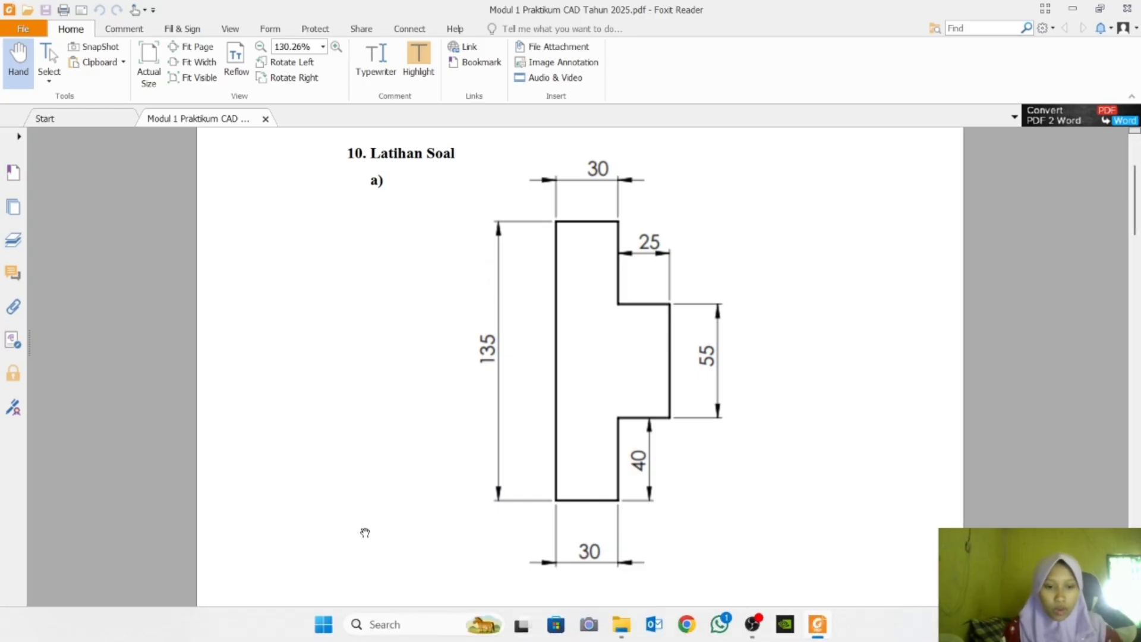
{"action": "key", "text": "super"}
{"action": "left_click", "coordinate": [361, 90]}
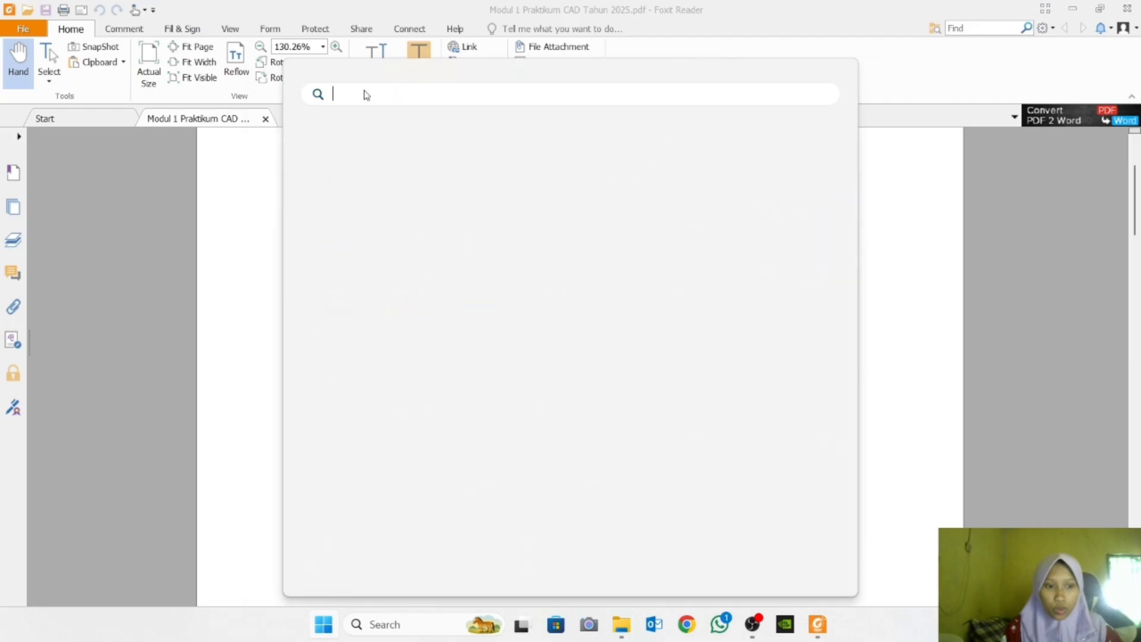
{"action": "type", "text": "solidwo"}
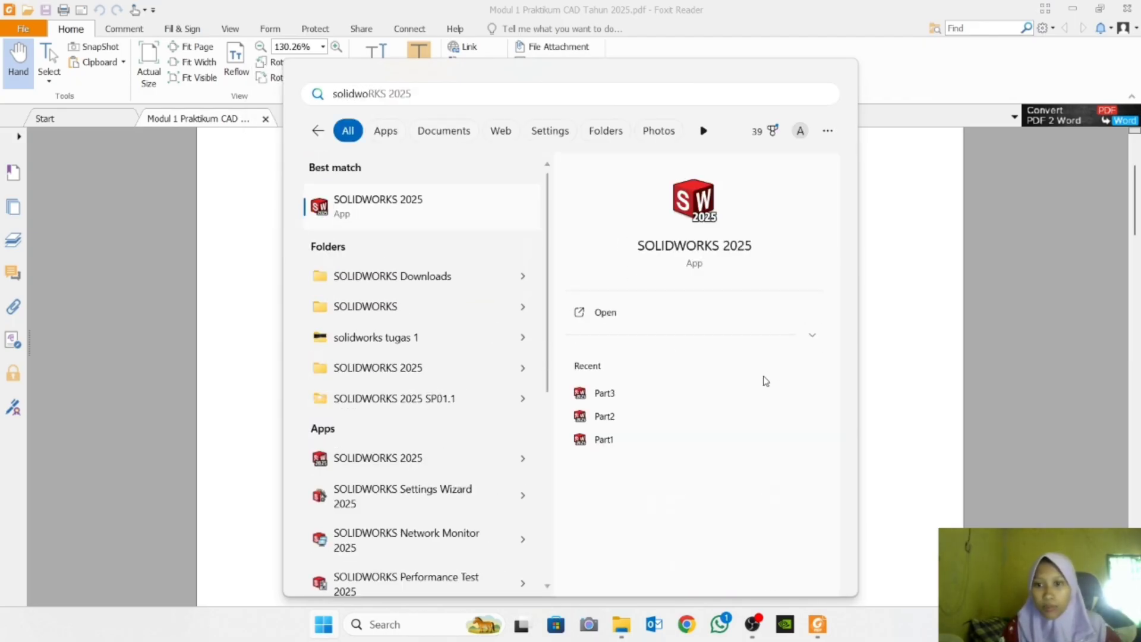
{"action": "left_click", "coordinate": [409, 217]}
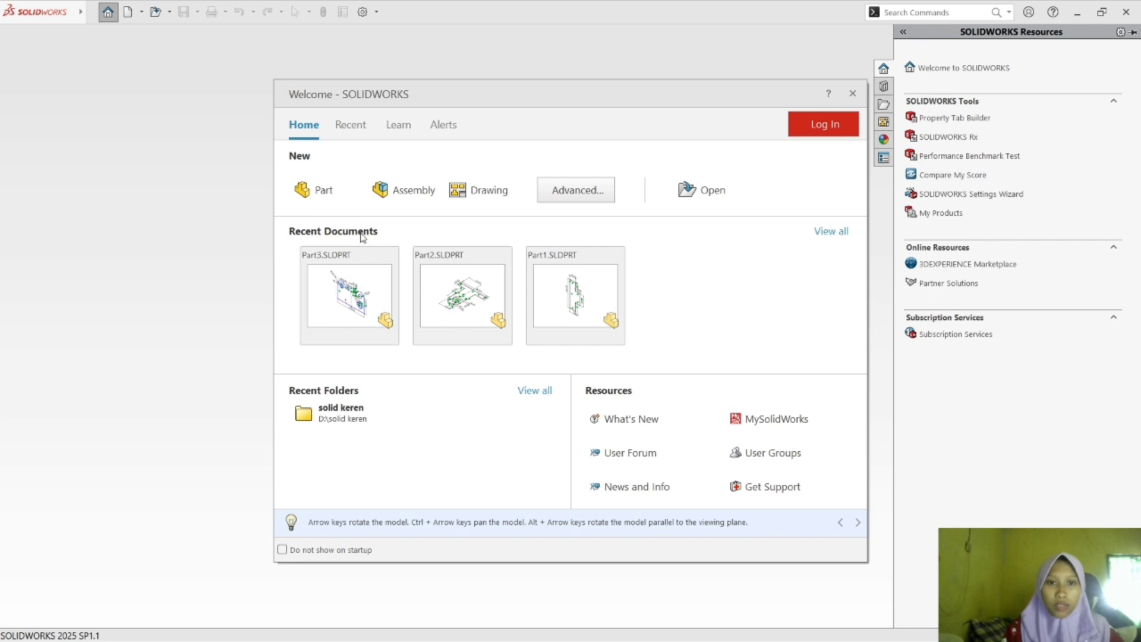
Create a new part and start a line sketch on the Front Plane.
{"action": "left_click", "coordinate": [309, 197]}
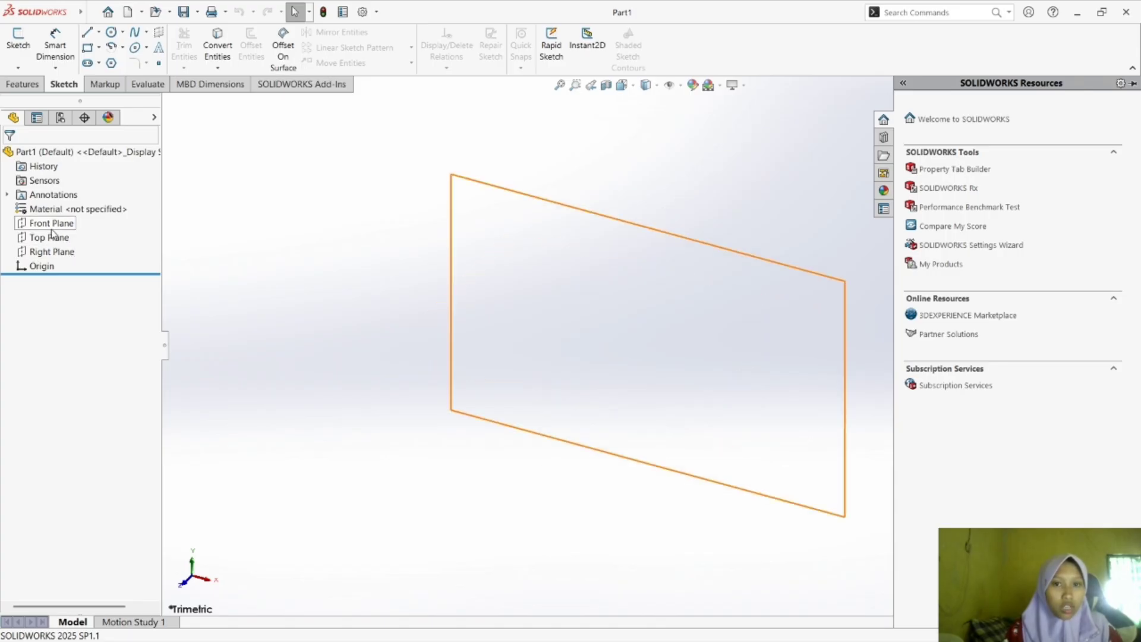
{"action": "left_click", "coordinate": [52, 227]}
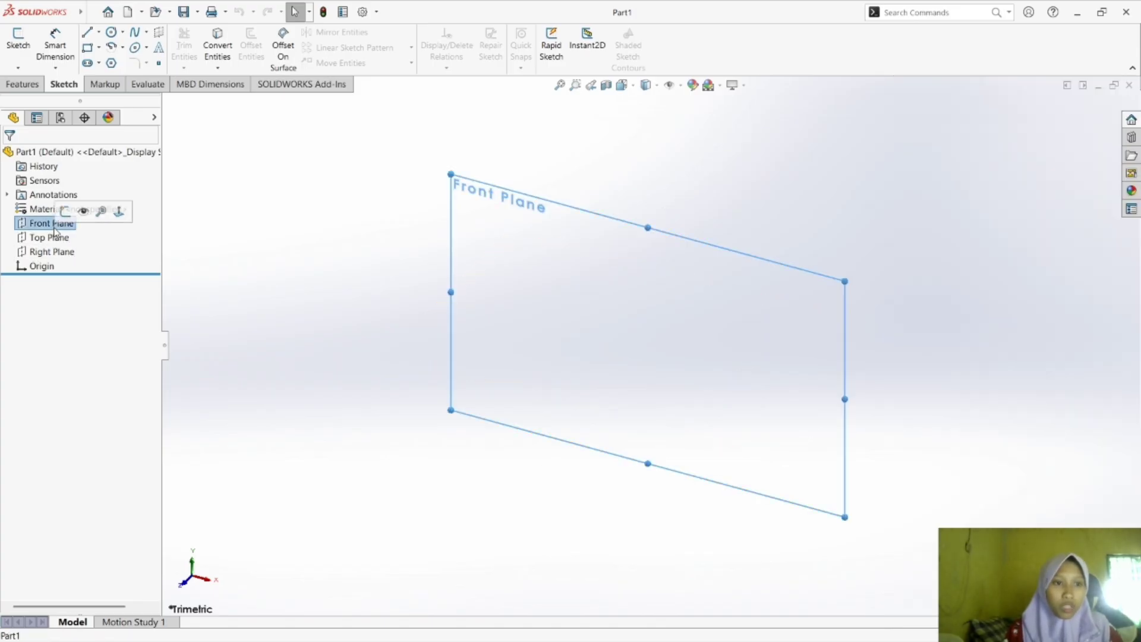
{"action": "left_click", "coordinate": [88, 34]}
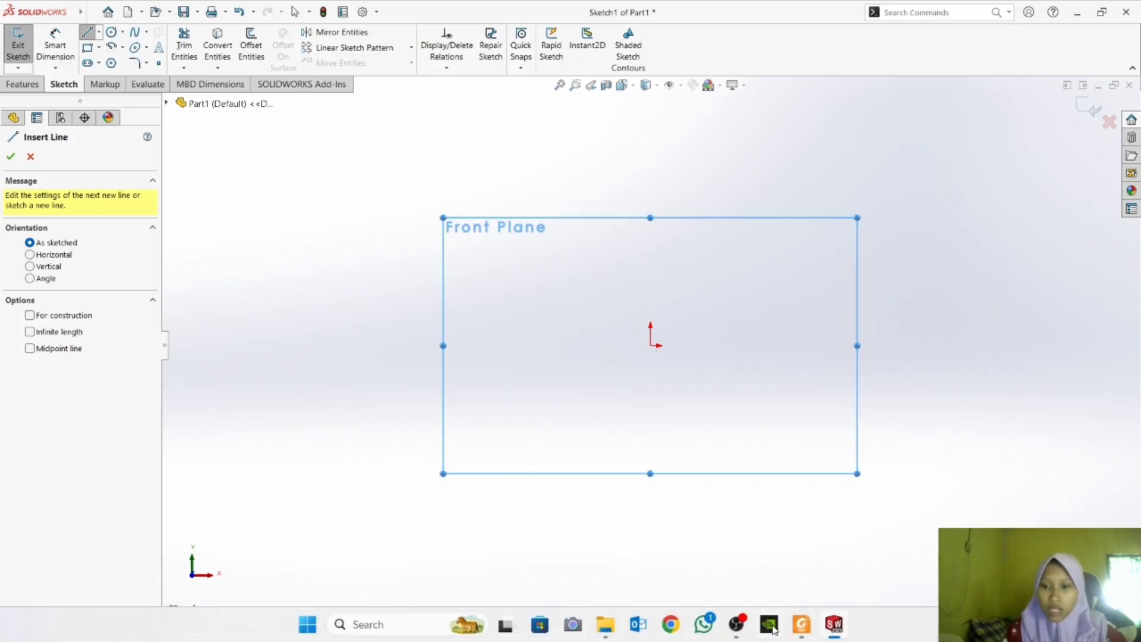
Check exercise a) in Foxit Reader, return to SOLIDWORKS and sketch the stepped outline from the origin, with top edge about 16 mm and lower vertical about 18 mm.
{"action": "left_click", "coordinate": [802, 624]}
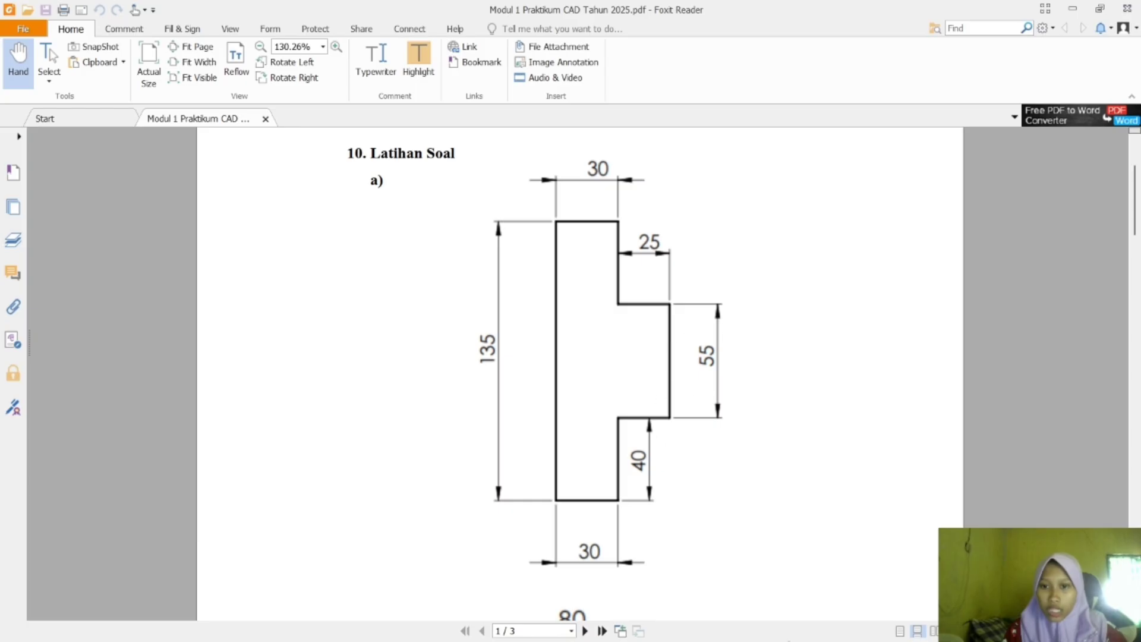
{"action": "mouse_move", "coordinate": [871, 625]}
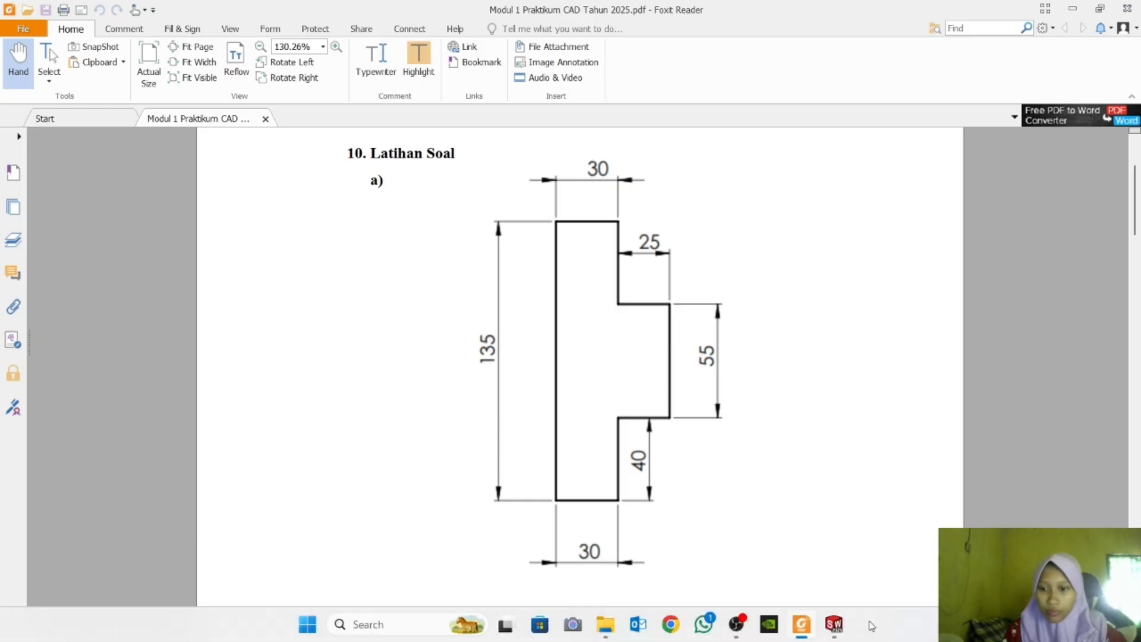
{"action": "left_click", "coordinate": [834, 624]}
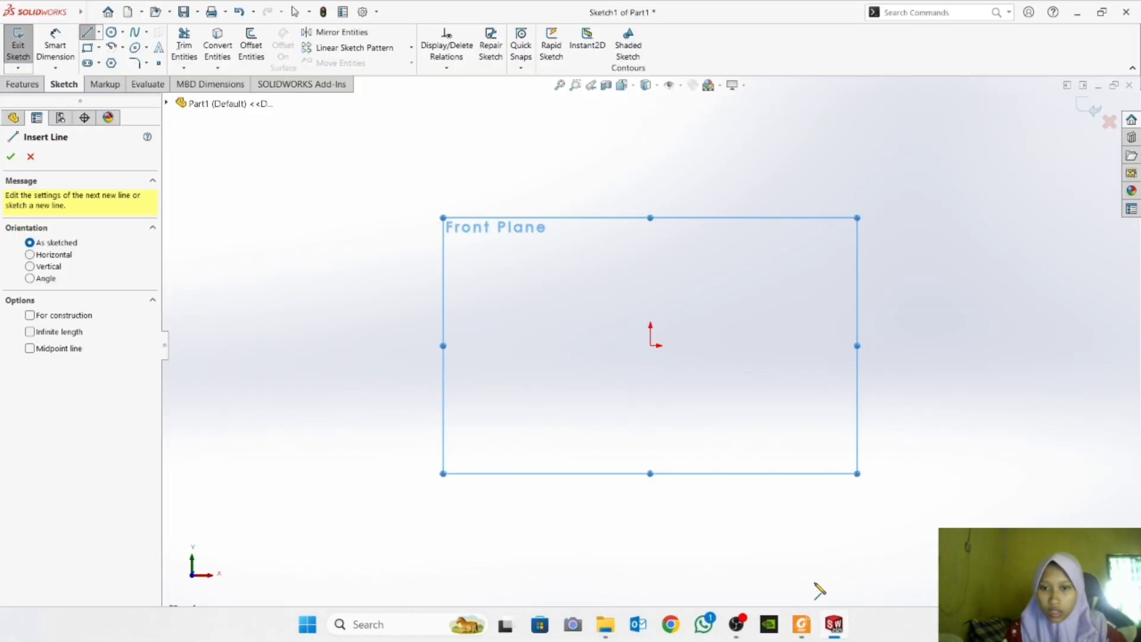
{"action": "left_click", "coordinate": [651, 345]}
{"action": "left_click", "coordinate": [688, 346]}
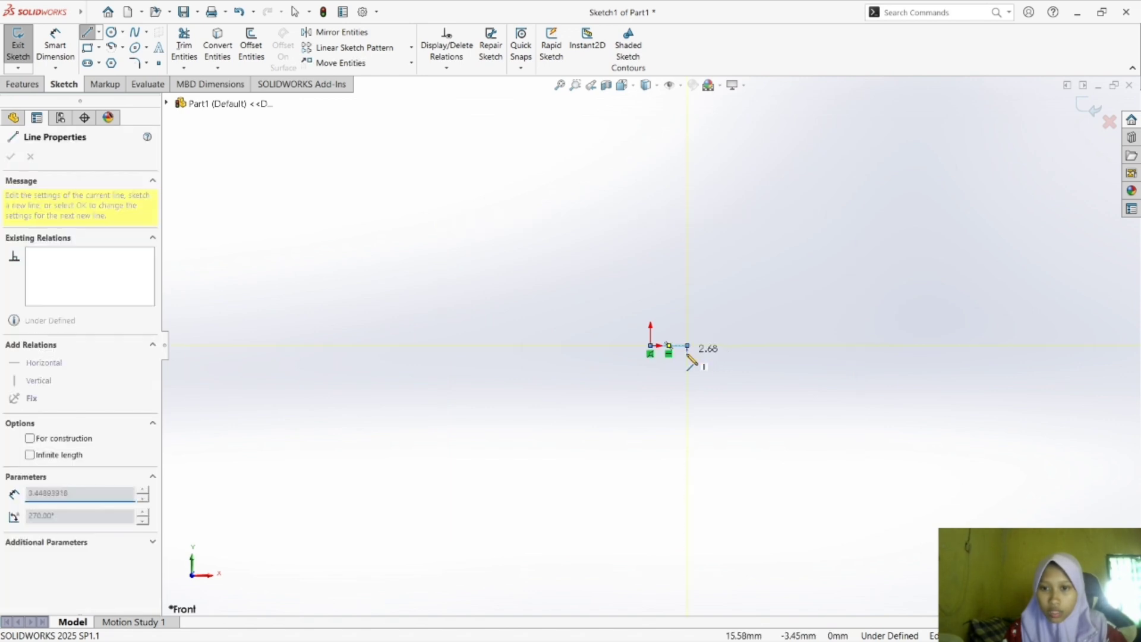
{"action": "left_click", "coordinate": [688, 381]}
{"action": "left_click", "coordinate": [706, 381]}
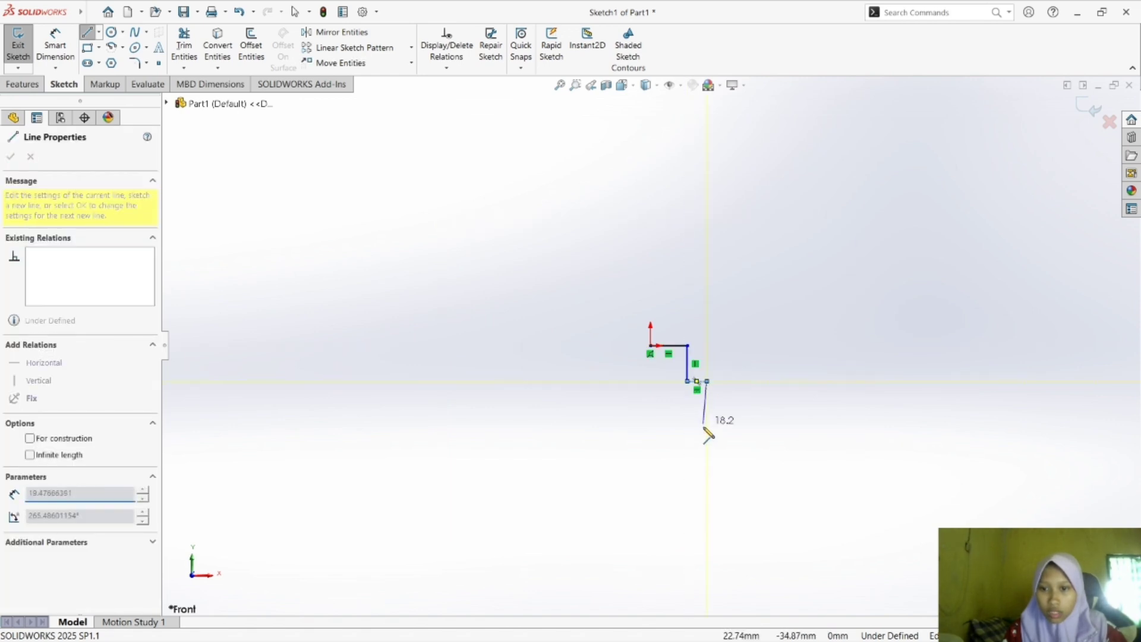
{"action": "left_click", "coordinate": [707, 443]}
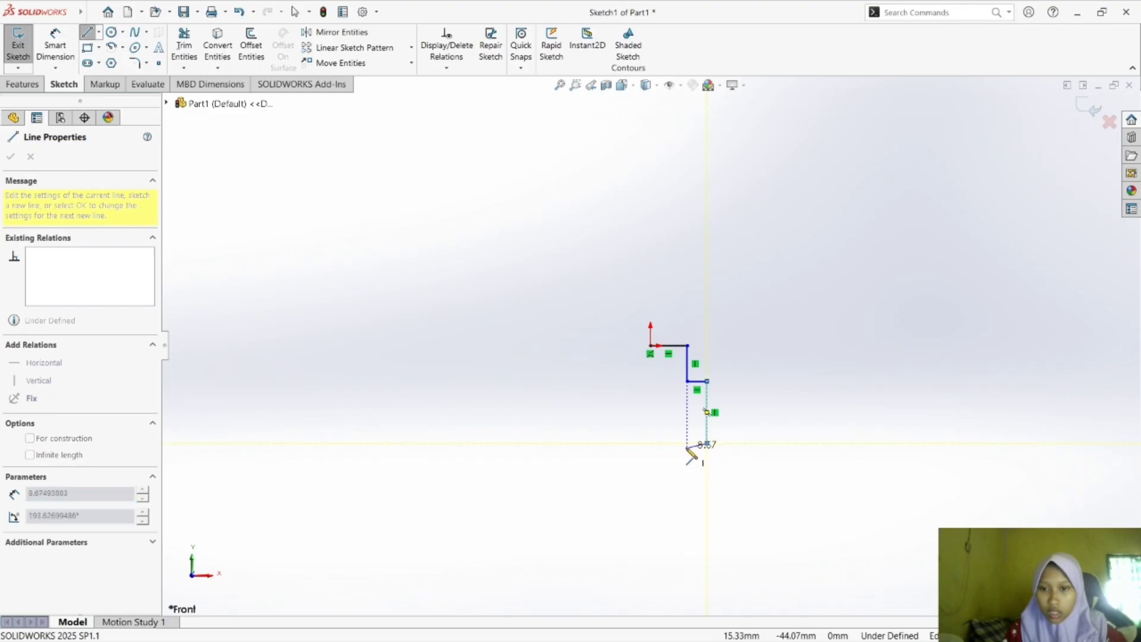
{"action": "left_click", "coordinate": [687, 486]}
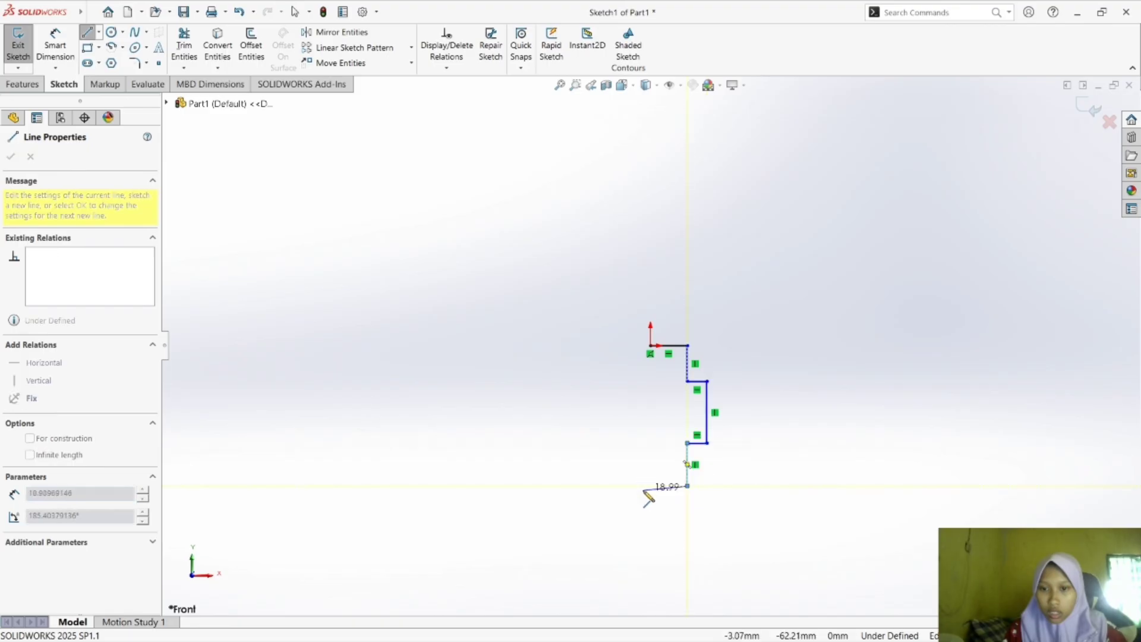
{"action": "left_click", "coordinate": [650, 481]}
{"action": "left_click", "coordinate": [651, 345]}
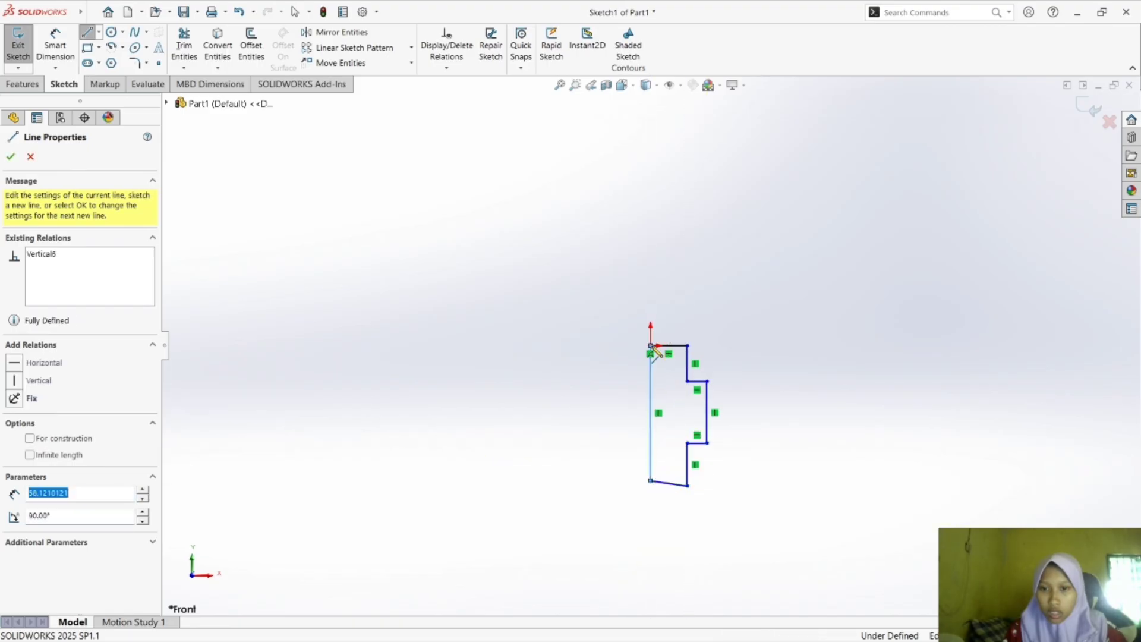
{"action": "key", "text": "Escape"}
{"action": "key", "text": "Escape"}
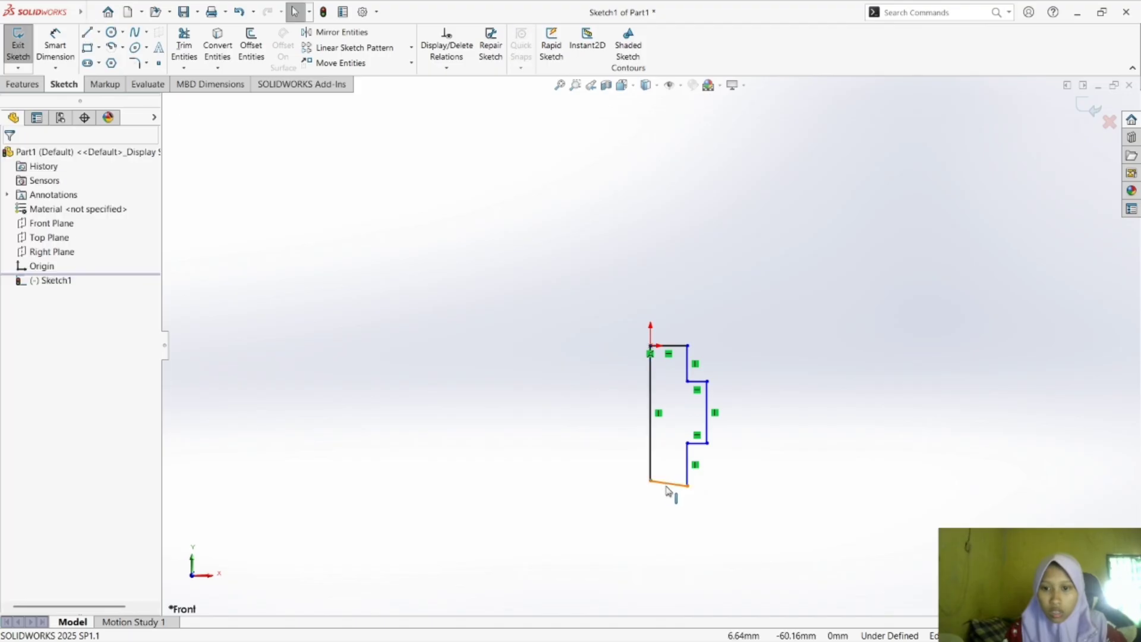
{"action": "left_click", "coordinate": [651, 483]}
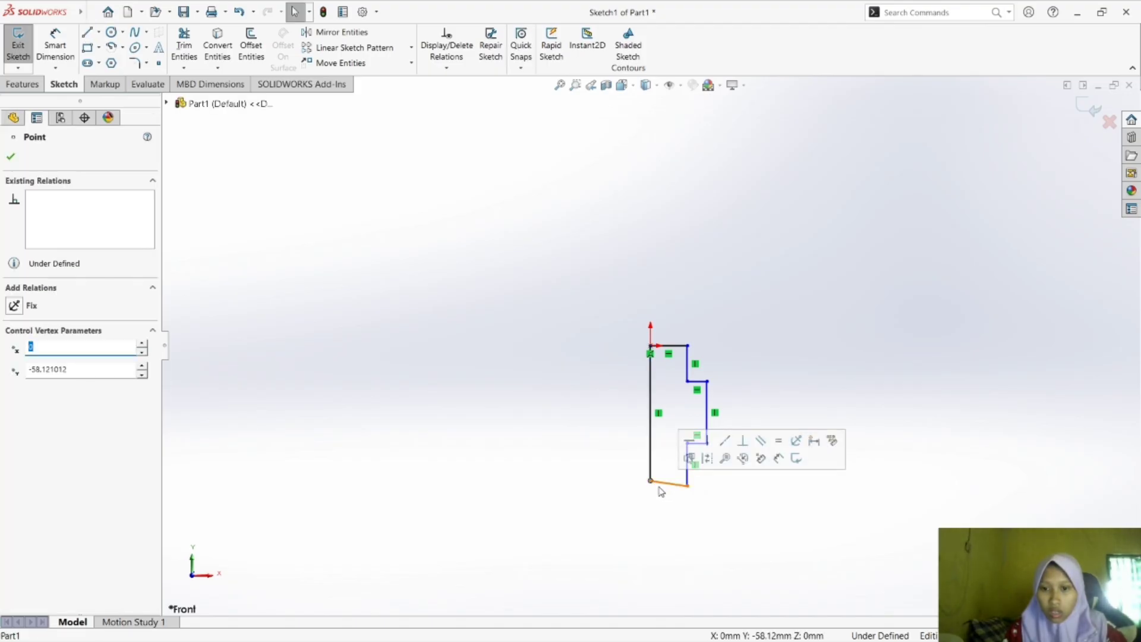
{"action": "left_click", "coordinate": [649, 512]}
{"action": "key", "text": "ctrl+z"}
{"action": "key", "text": "ctrl+z"}
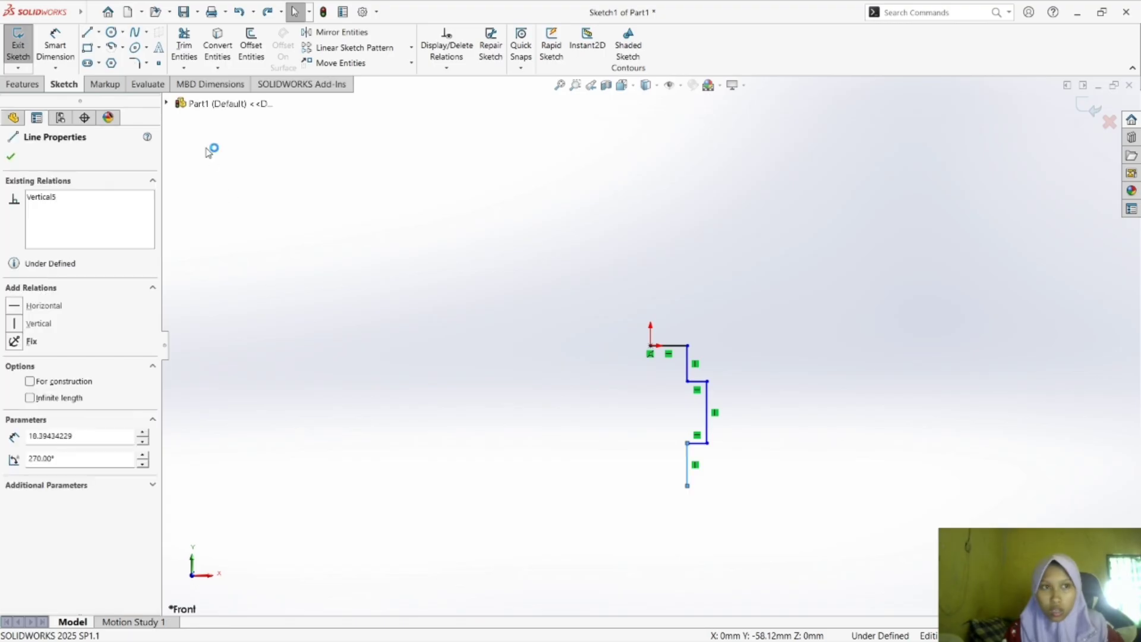
Close the profile with a horizontal bottom line and a vertical line about 60 mm long back to the origin.
{"action": "left_click", "coordinate": [87, 32]}
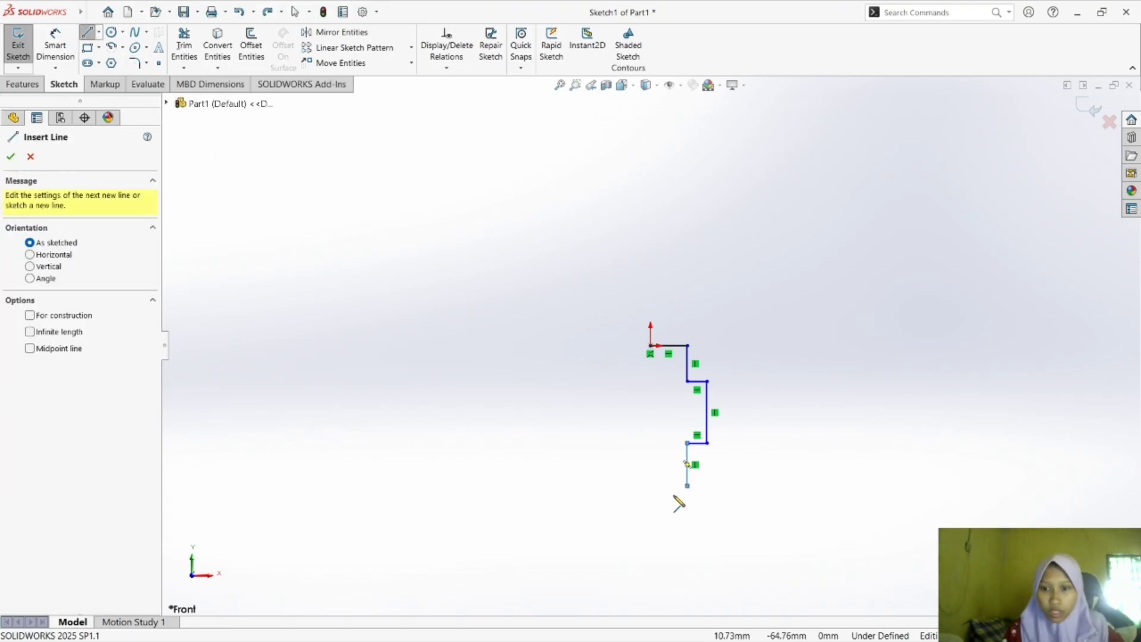
{"action": "left_click", "coordinate": [687, 486]}
{"action": "left_click", "coordinate": [650, 486]}
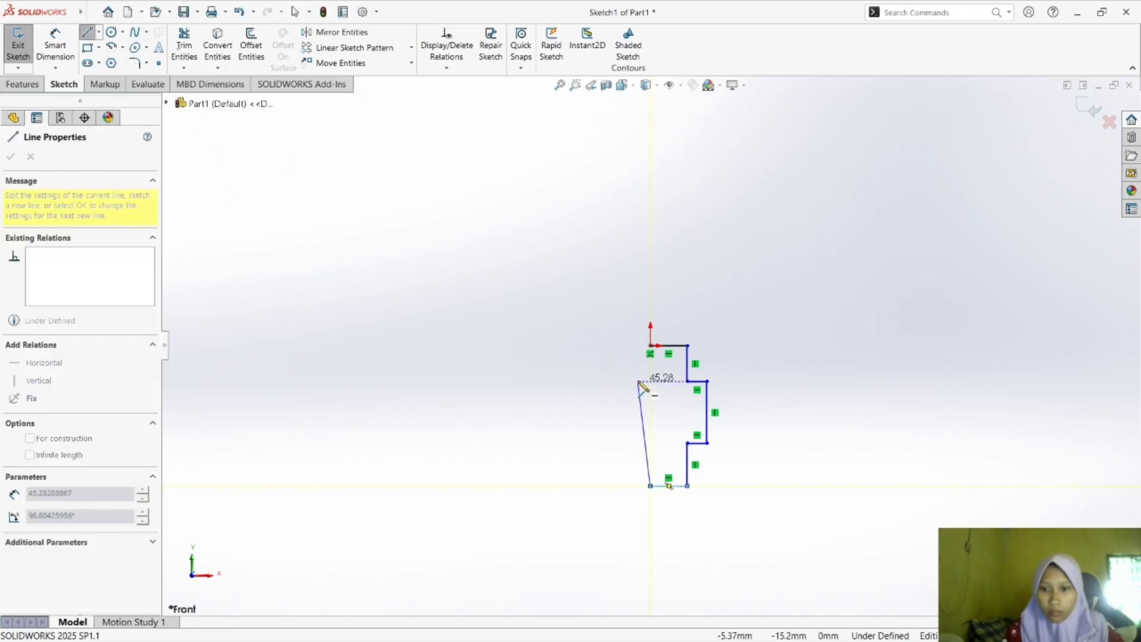
{"action": "left_click", "coordinate": [651, 346]}
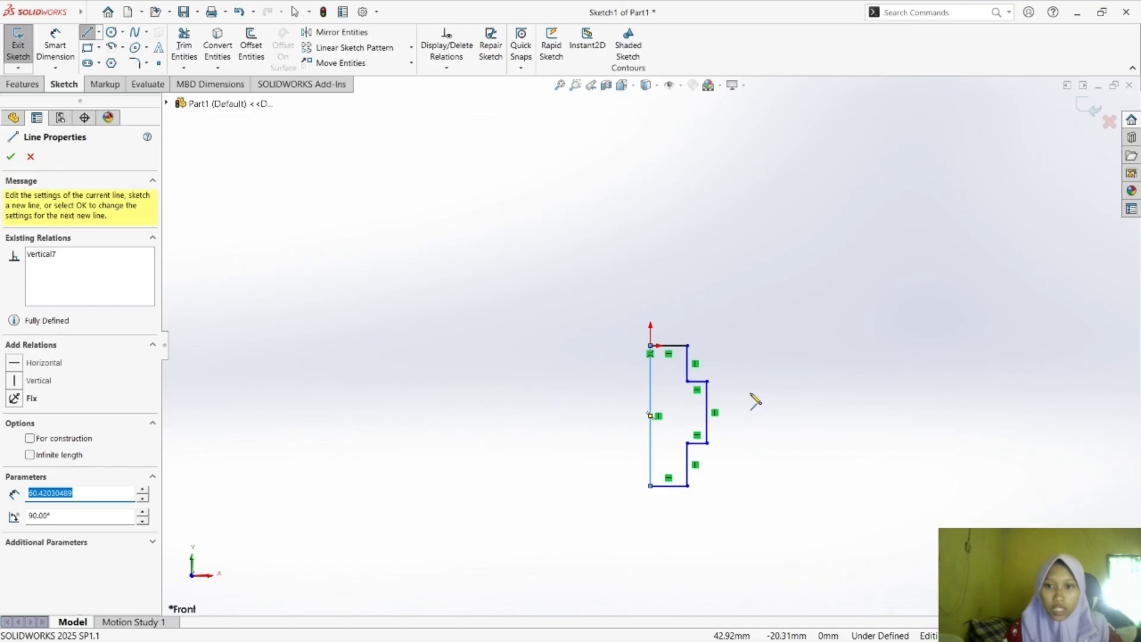
{"action": "key", "text": "Escape"}
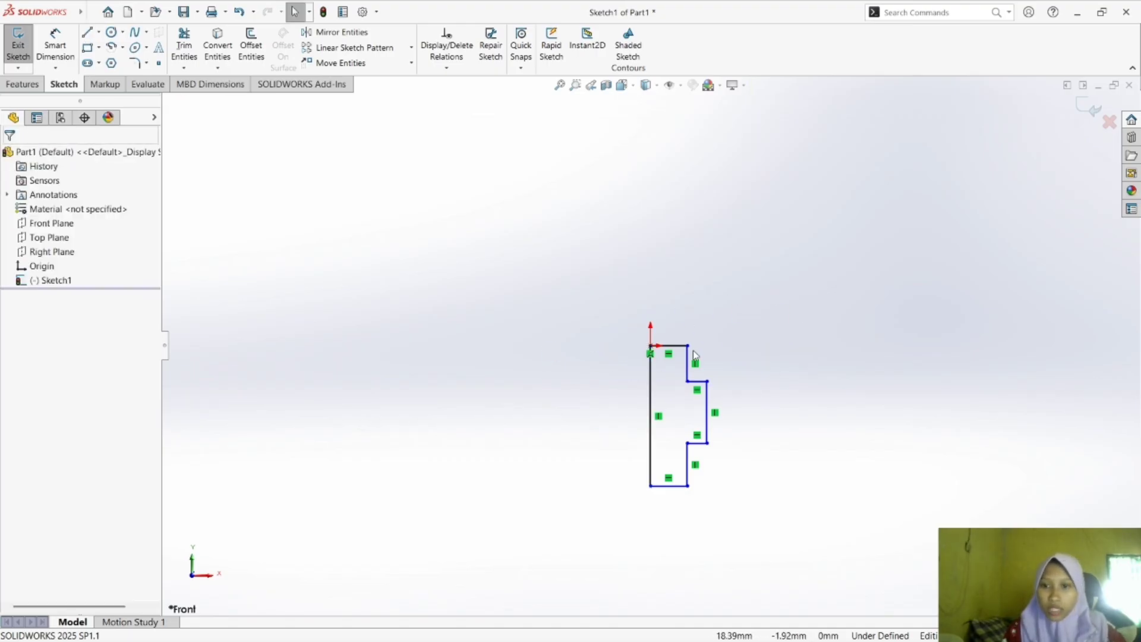
Shift the upper short vertical line slightly to test whether the sketch geometry can still move, and clear the selection.
{"action": "mouse_move", "coordinate": [686, 360]}
{"action": "left_mouse_down"}
{"action": "mouse_move", "coordinate": [777, 380]}
{"action": "mouse_move", "coordinate": [690, 370]}
{"action": "left_mouse_up"}
{"action": "left_click", "coordinate": [785, 365]}
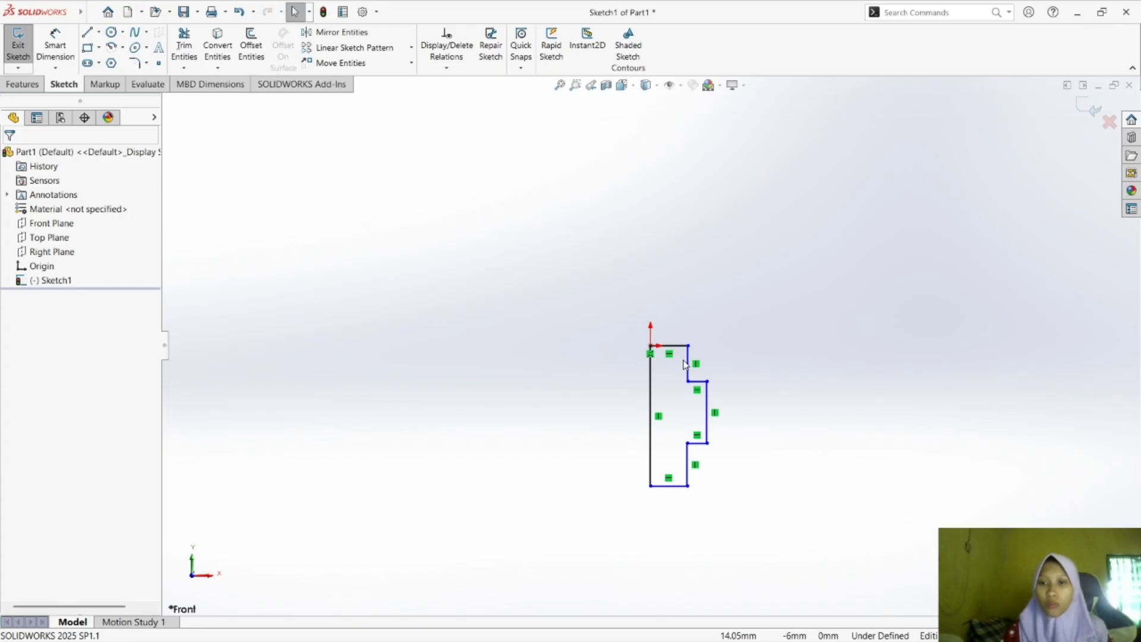
{"action": "mouse_move", "coordinate": [686, 360]}
{"action": "left_mouse_down"}
{"action": "mouse_move", "coordinate": [892, 428]}
{"action": "mouse_move", "coordinate": [824, 459]}
{"action": "mouse_move", "coordinate": [702, 428]}
{"action": "mouse_move", "coordinate": [942, 362]}
{"action": "mouse_move", "coordinate": [734, 360]}
{"action": "mouse_move", "coordinate": [689, 396]}
{"action": "left_mouse_up"}
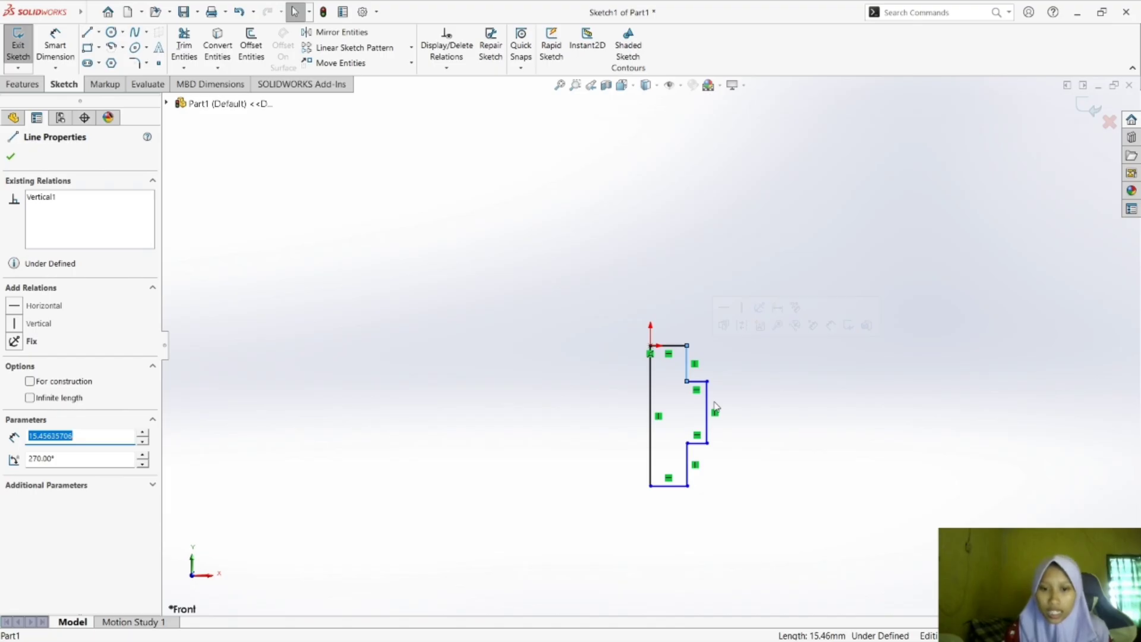
{"action": "left_click", "coordinate": [745, 382]}
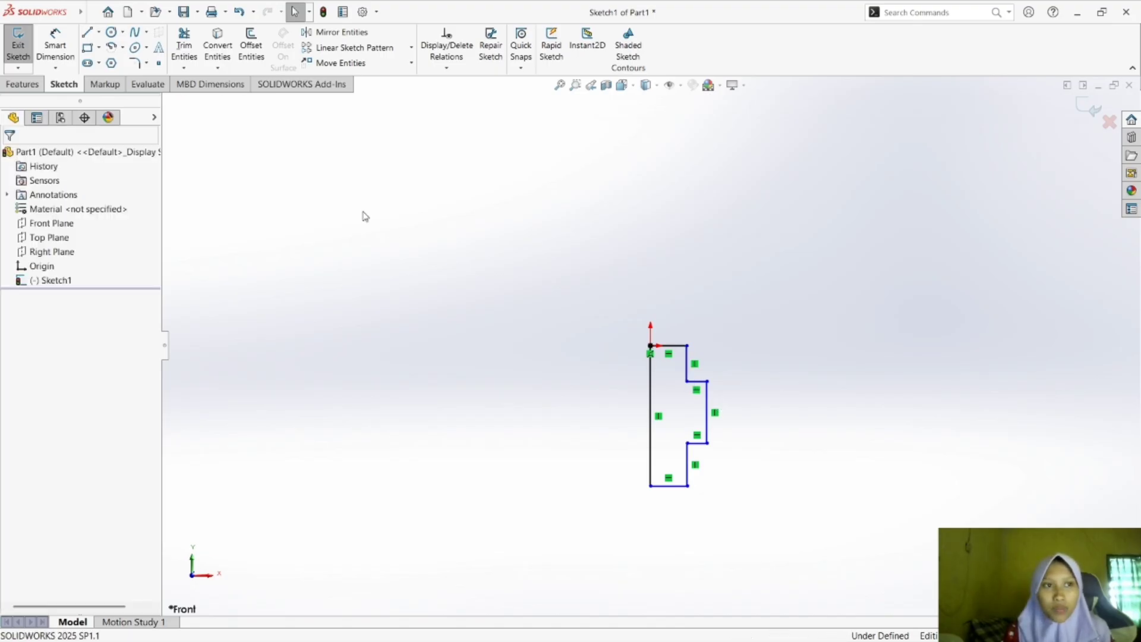
Check exercise a) in Foxit Reader, return to SOLIDWORKS and dimension the profile's top edge at 30 mm.
{"action": "left_click", "coordinate": [59, 45]}
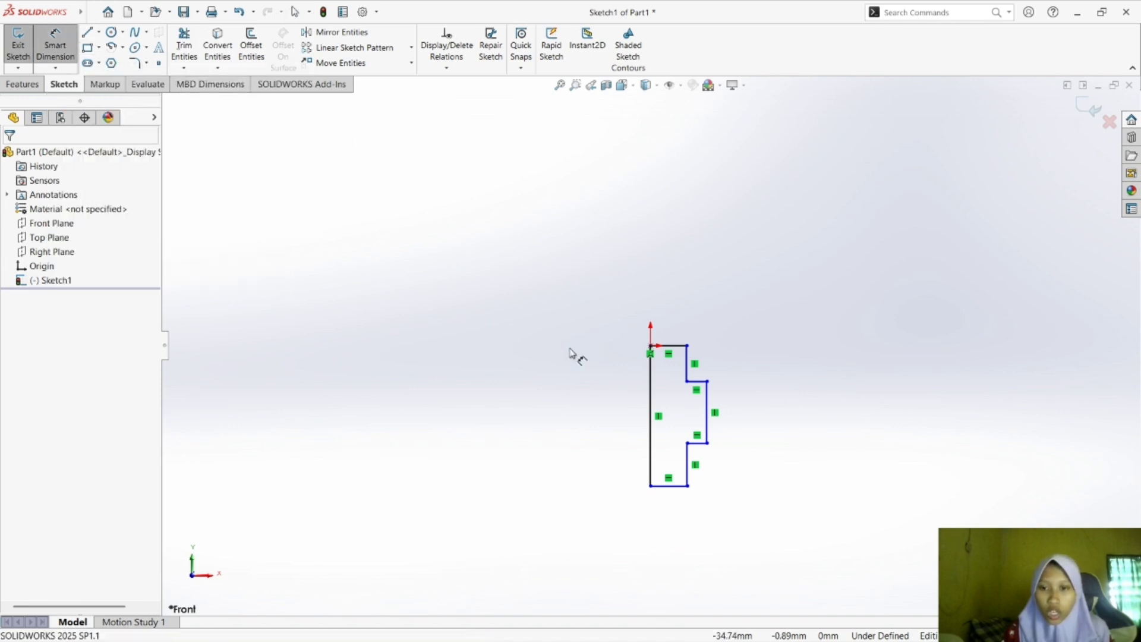
{"action": "left_click", "coordinate": [675, 348]}
{"action": "left_click", "coordinate": [661, 309]}
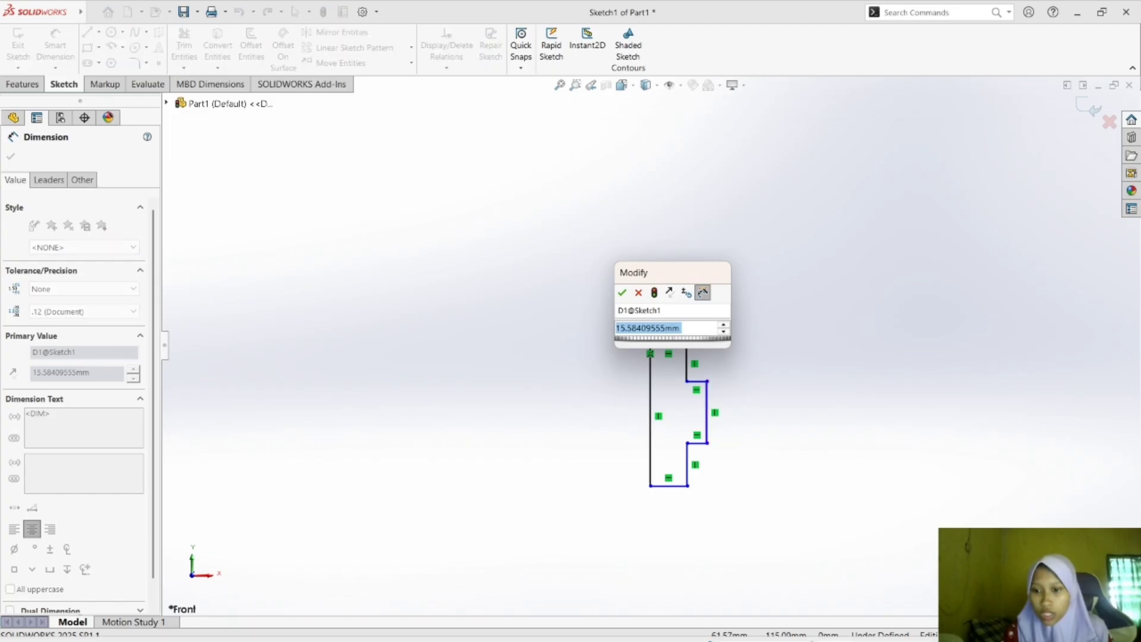
{"action": "left_click", "coordinate": [802, 623]}
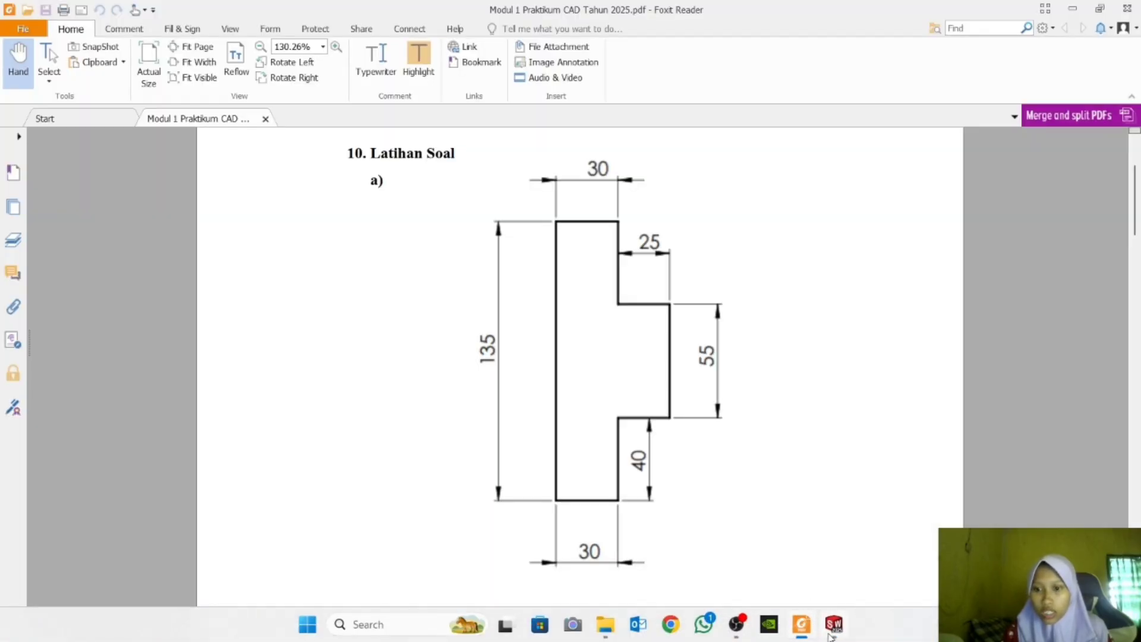
{"action": "left_click", "coordinate": [832, 629]}
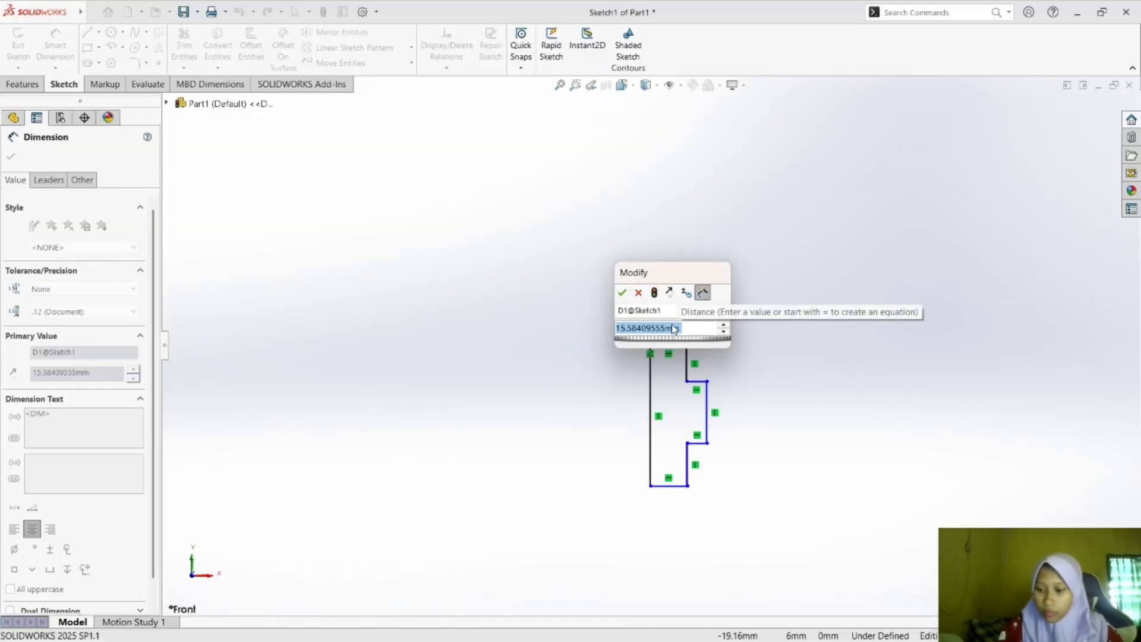
{"action": "type", "text": "30"}
{"action": "key", "text": "Return"}
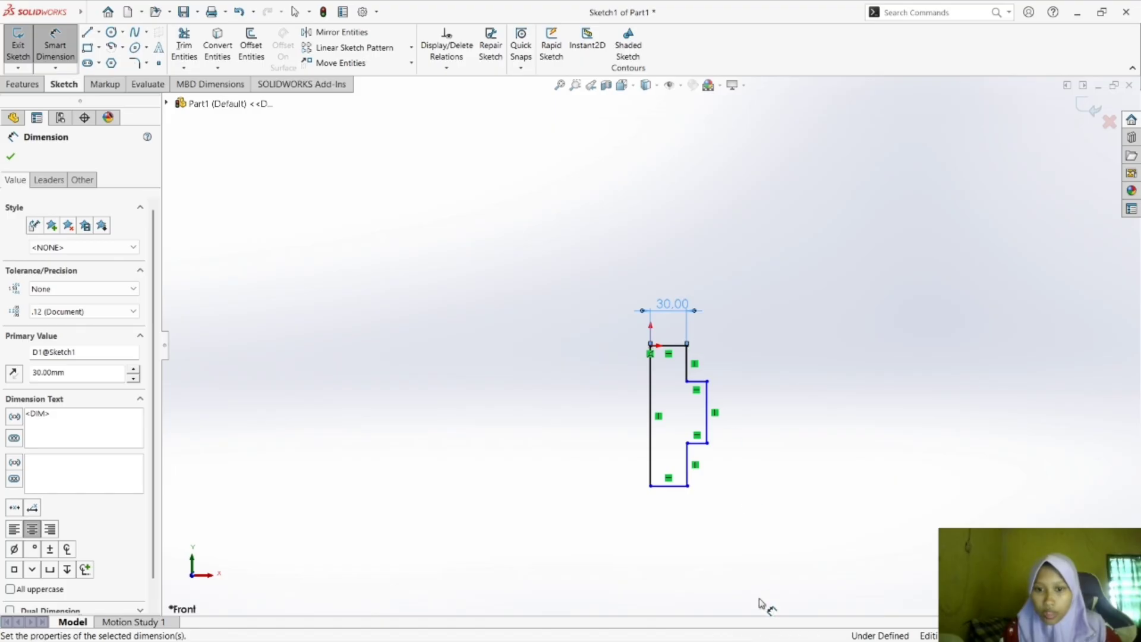
Consult the drawing in Foxit Reader, return to SOLIDWORKS and dimension the protrusion's upper horizontal edge at 25 mm.
{"action": "left_click", "coordinate": [804, 631]}
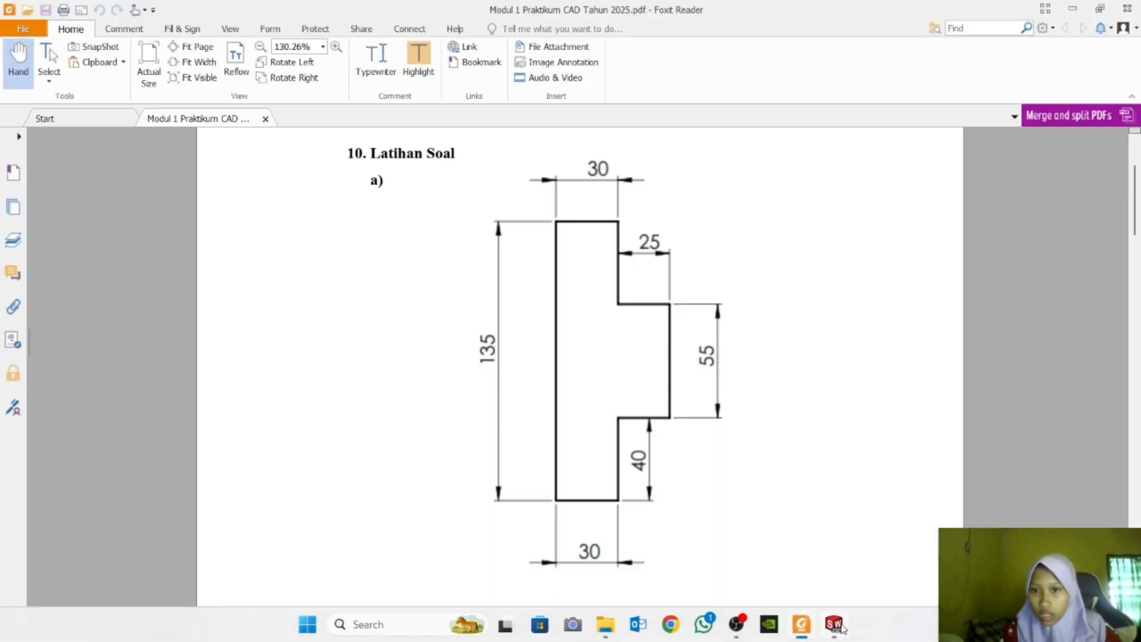
{"action": "mouse_move", "coordinate": [841, 625]}
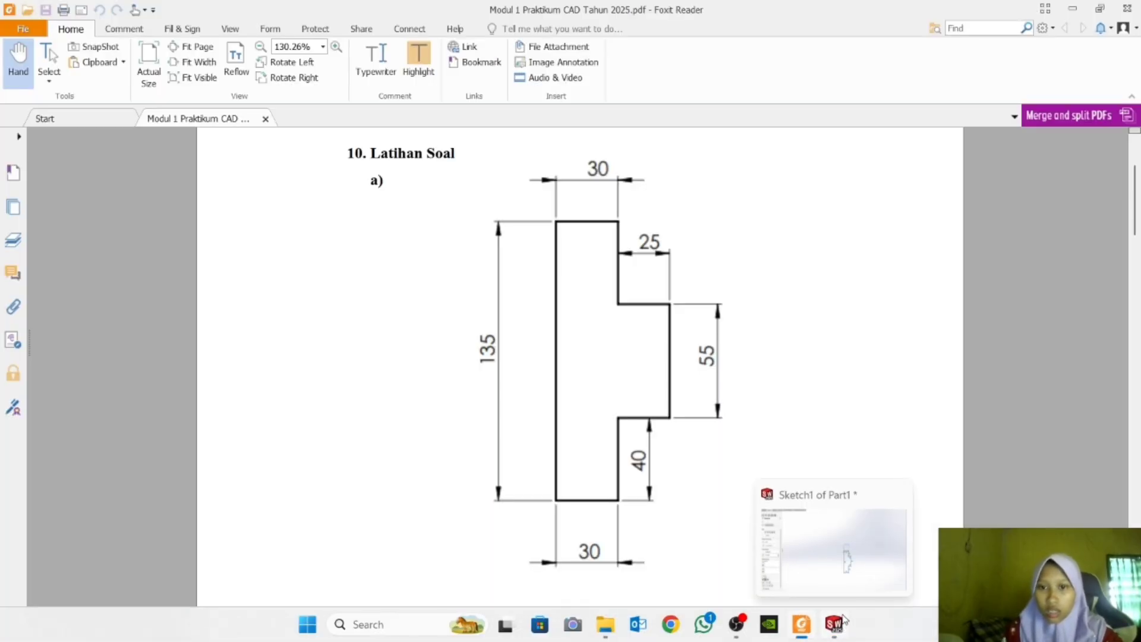
{"action": "left_click", "coordinate": [839, 619]}
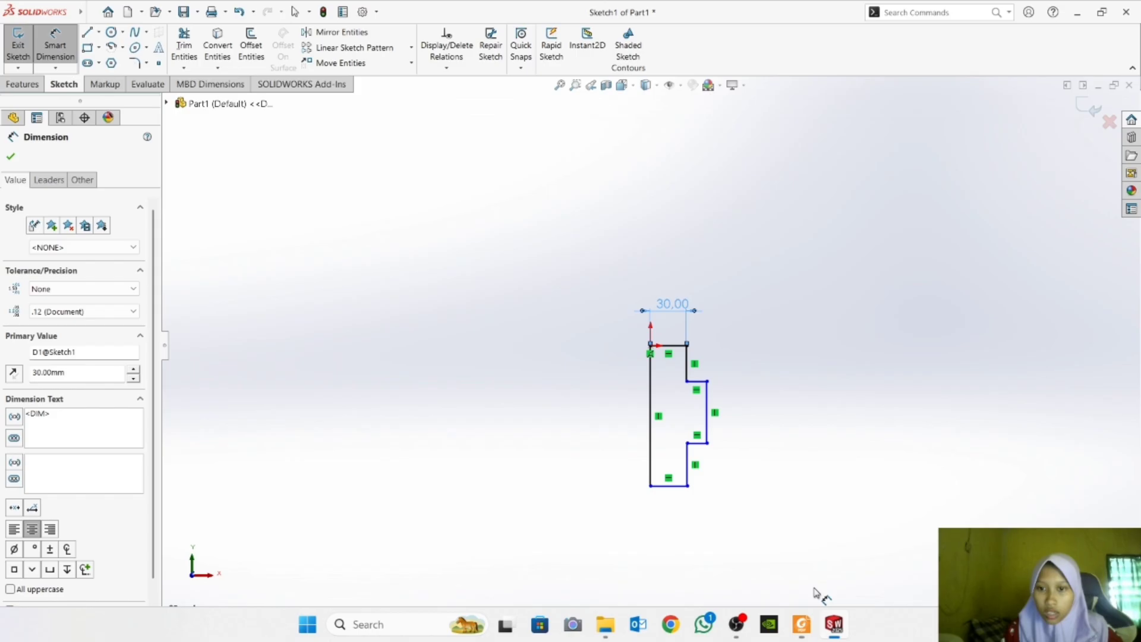
{"action": "left_click", "coordinate": [702, 387]}
{"action": "left_click", "coordinate": [707, 365]}
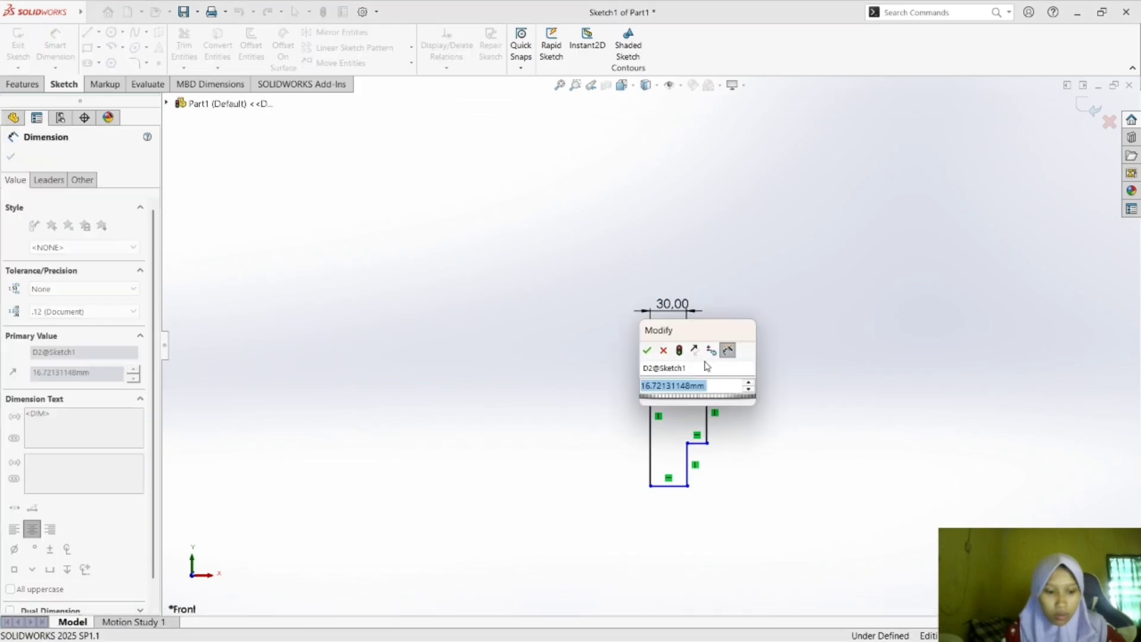
{"action": "type", "text": "25"}
{"action": "key", "text": "Return"}
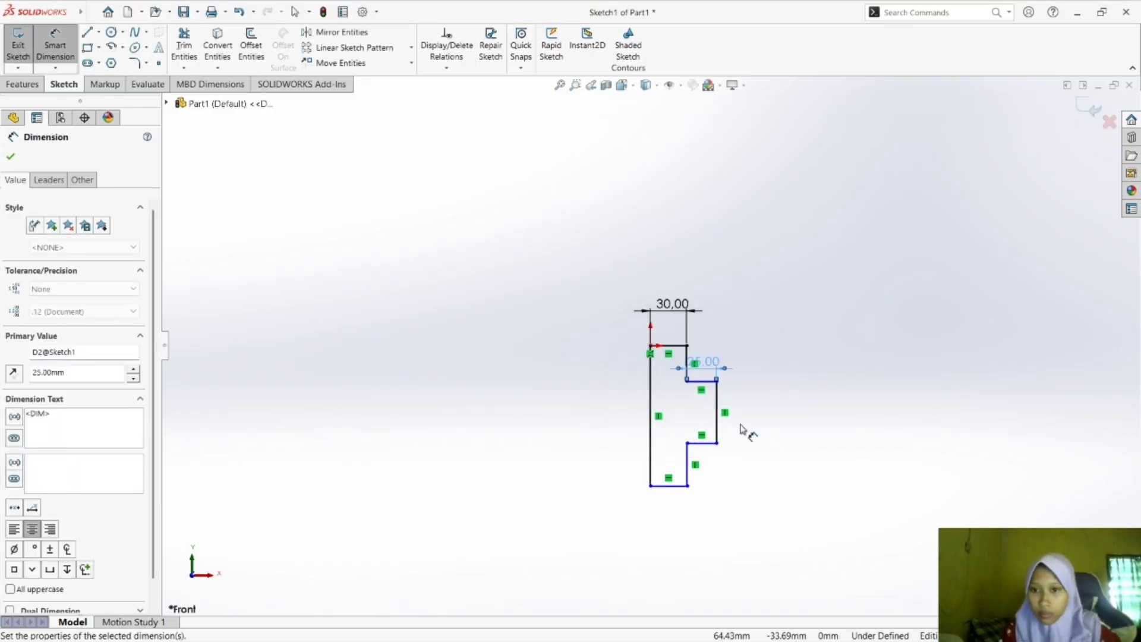
Dimension the protrusion's outer vertical edge at 55 mm.
{"action": "left_click", "coordinate": [722, 415]}
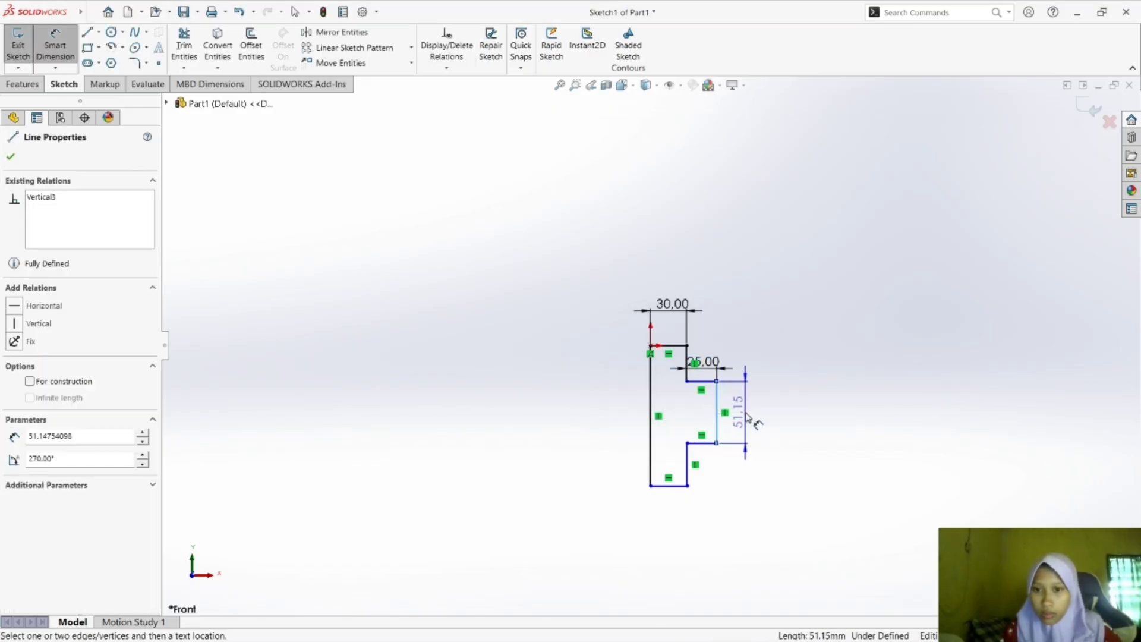
{"action": "left_click", "coordinate": [753, 423]}
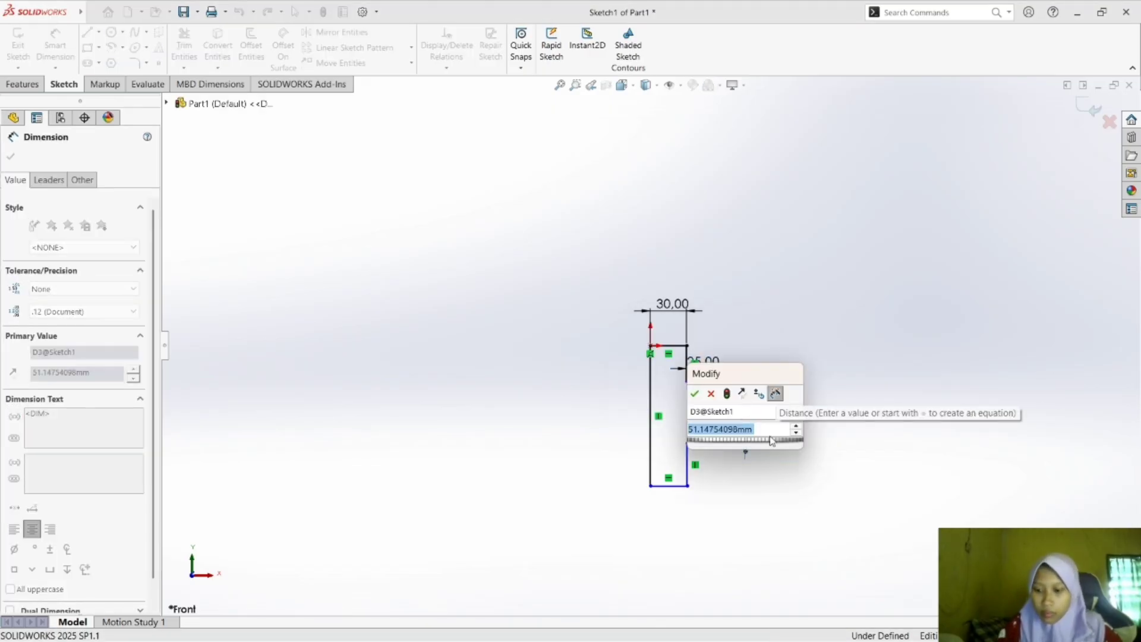
{"action": "type", "text": "55"}
{"action": "key", "text": "Return"}
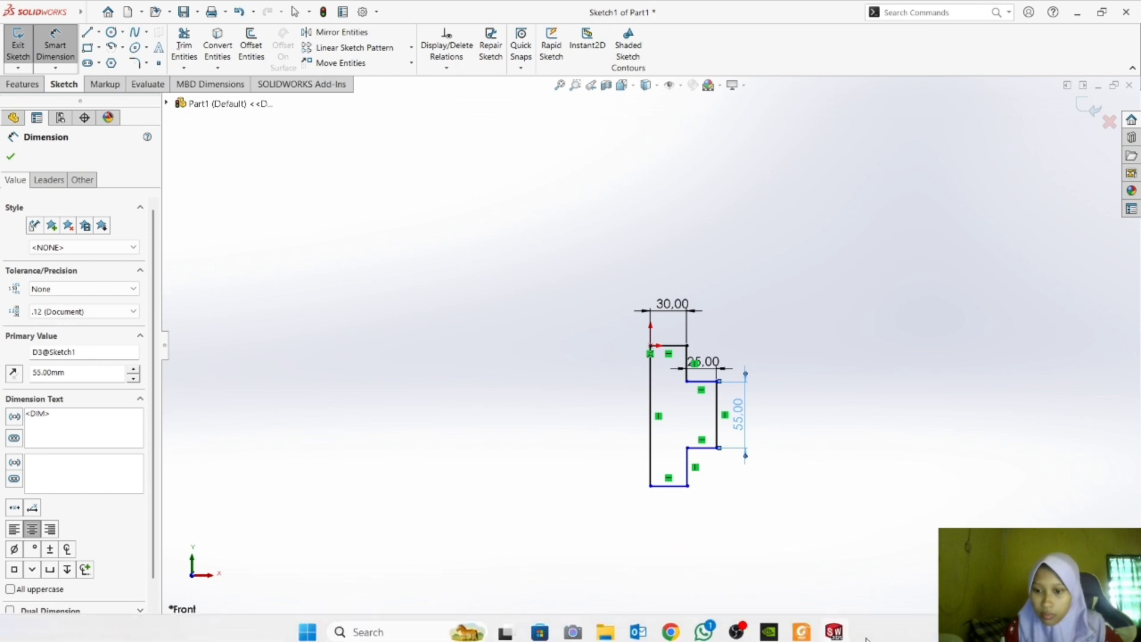
Recheck the drawing in Foxit Reader, return to SOLIDWORKS and dimension the profile's bottom edge at 30 mm.
{"action": "left_click", "coordinate": [803, 624]}
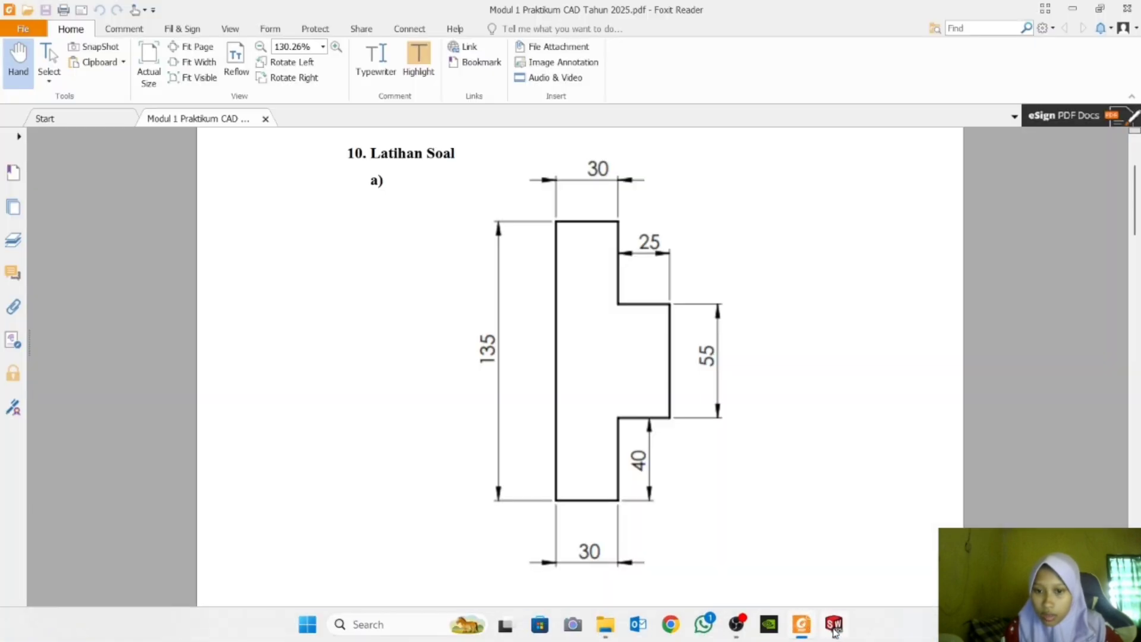
{"action": "mouse_move", "coordinate": [835, 631]}
{"action": "left_click", "coordinate": [842, 550]}
{"action": "left_click", "coordinate": [674, 487]}
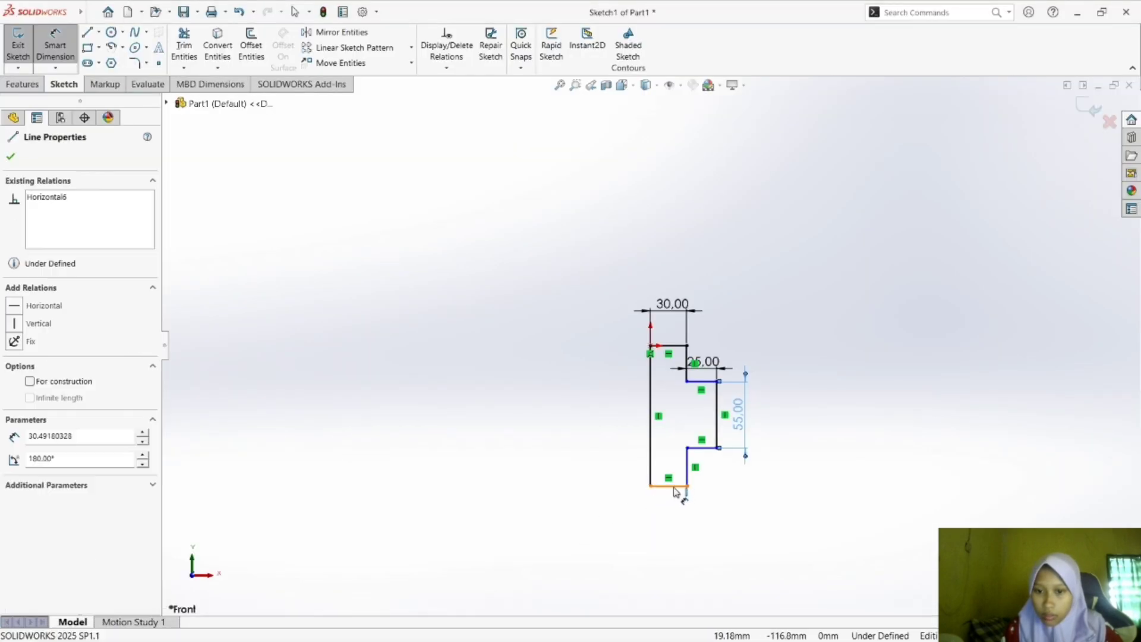
{"action": "left_click", "coordinate": [670, 504]}
{"action": "type", "text": "3"}
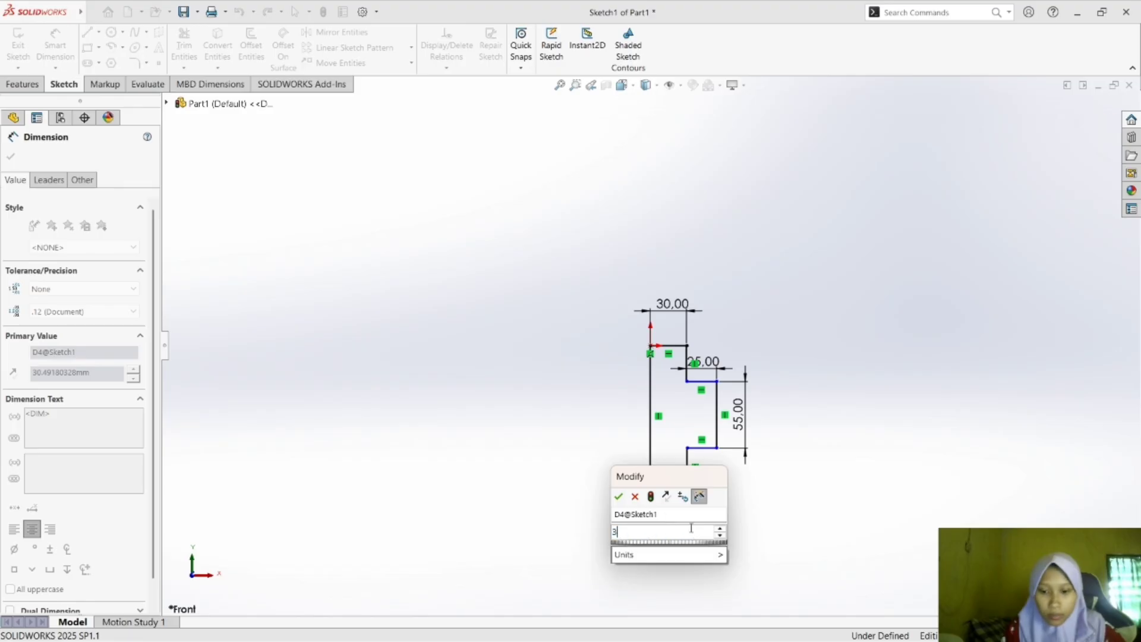
{"action": "type", "text": "0"}
{"action": "key", "text": "Return"}
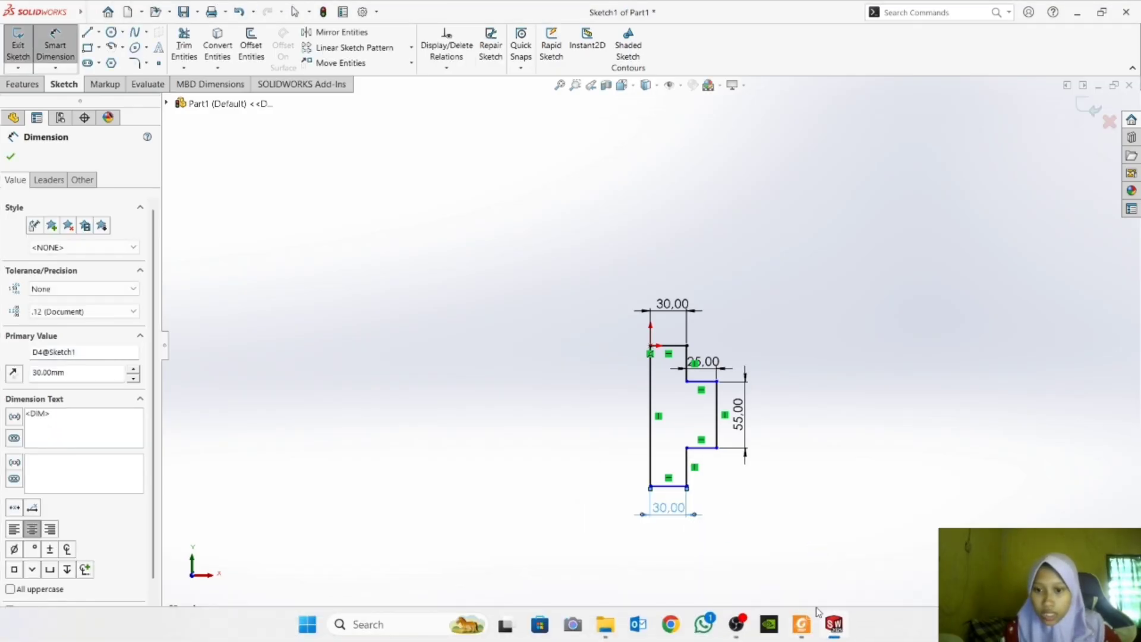
Compare with the drawing in Foxit Reader, return to SOLIDWORKS and dimension the full-height vertical edge through the origin at 135 mm.
{"action": "left_click", "coordinate": [801, 624]}
{"action": "left_click", "coordinate": [833, 624]}
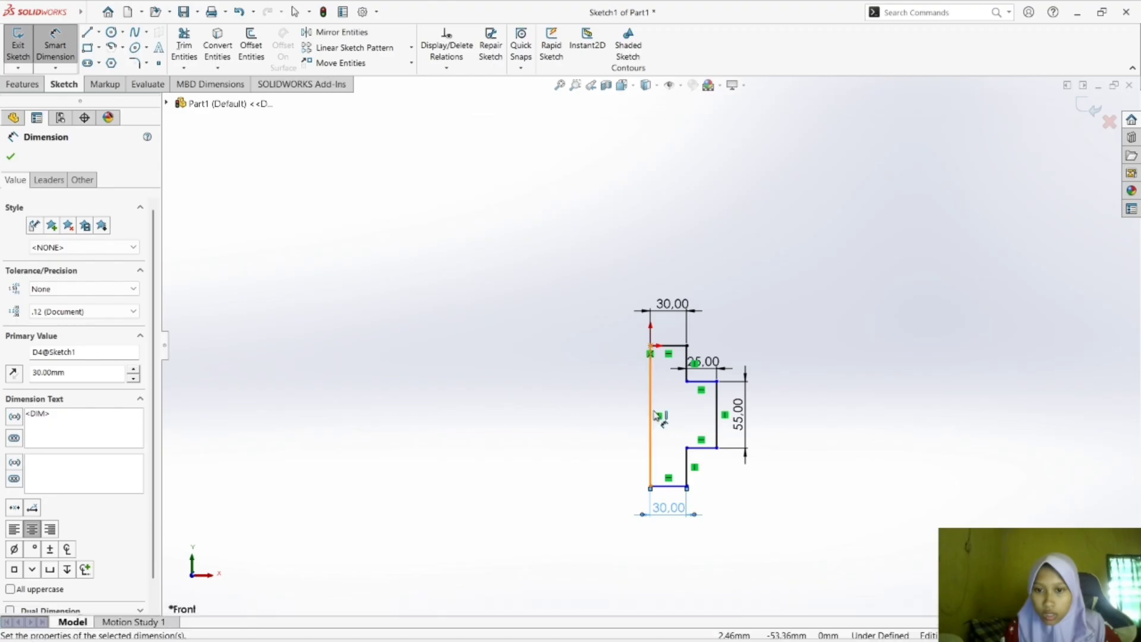
{"action": "left_click", "coordinate": [650, 413]}
{"action": "left_click", "coordinate": [632, 416]}
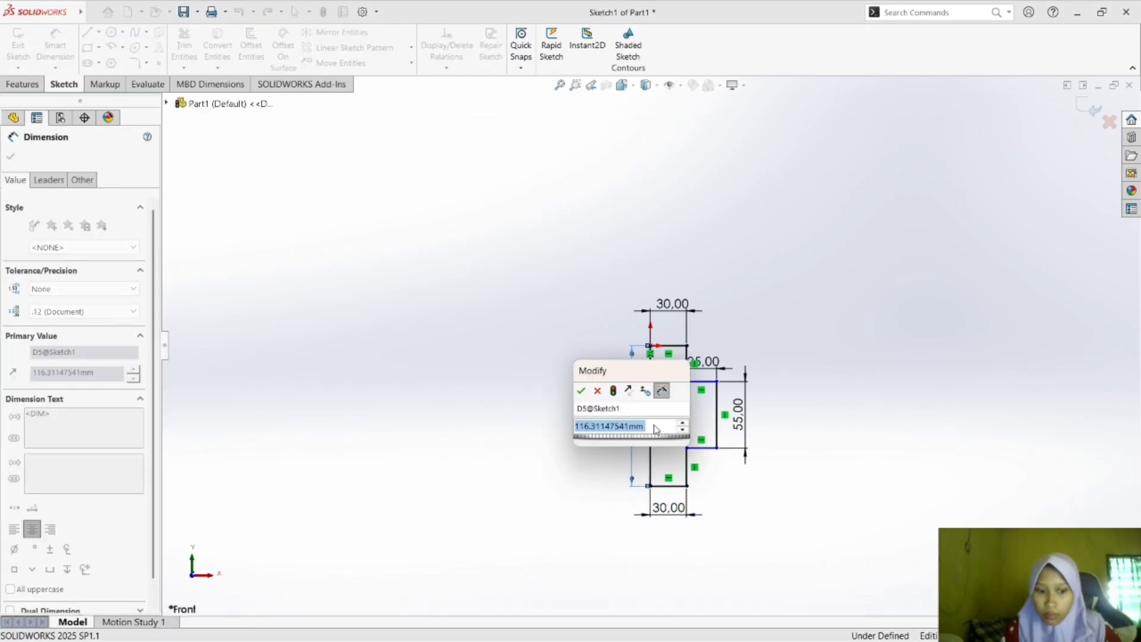
{"action": "type", "text": "135"}
{"action": "key", "text": "Return"}
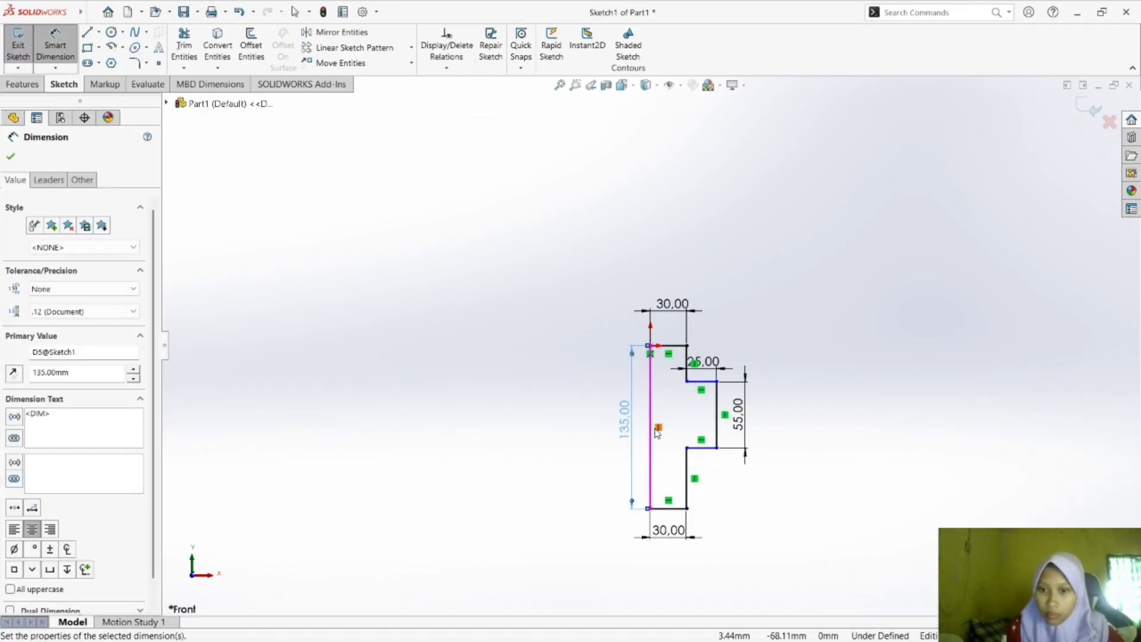
{"action": "left_click", "coordinate": [840, 522]}
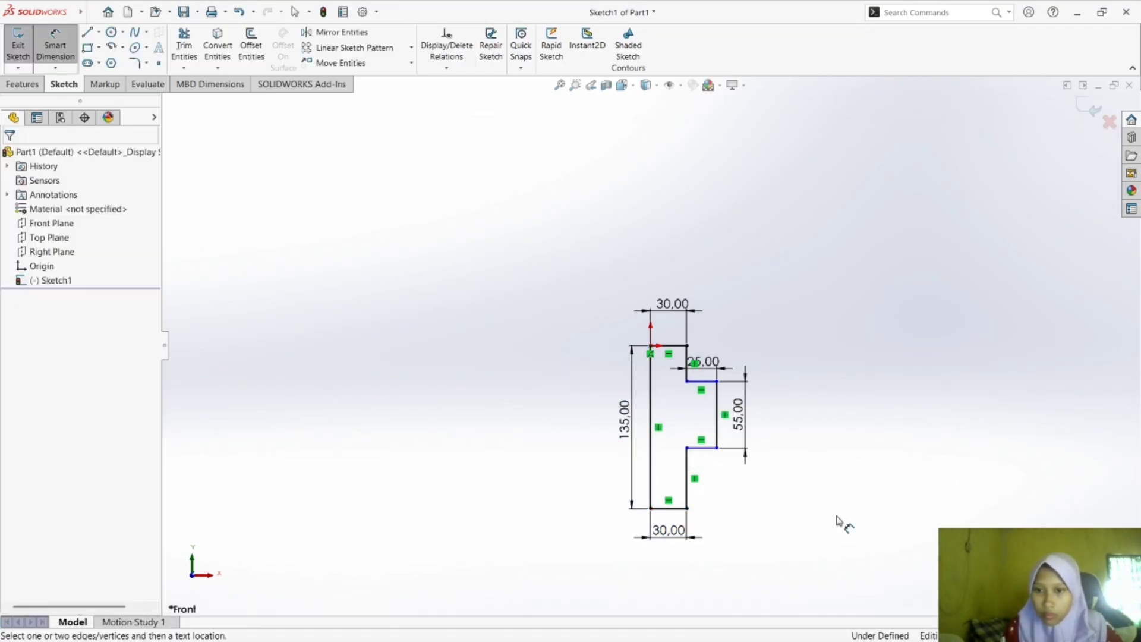
Dimension the short vertical edge below the protrusion at 40 mm and end the Smart Dimension command.
{"action": "left_click", "coordinate": [688, 478]}
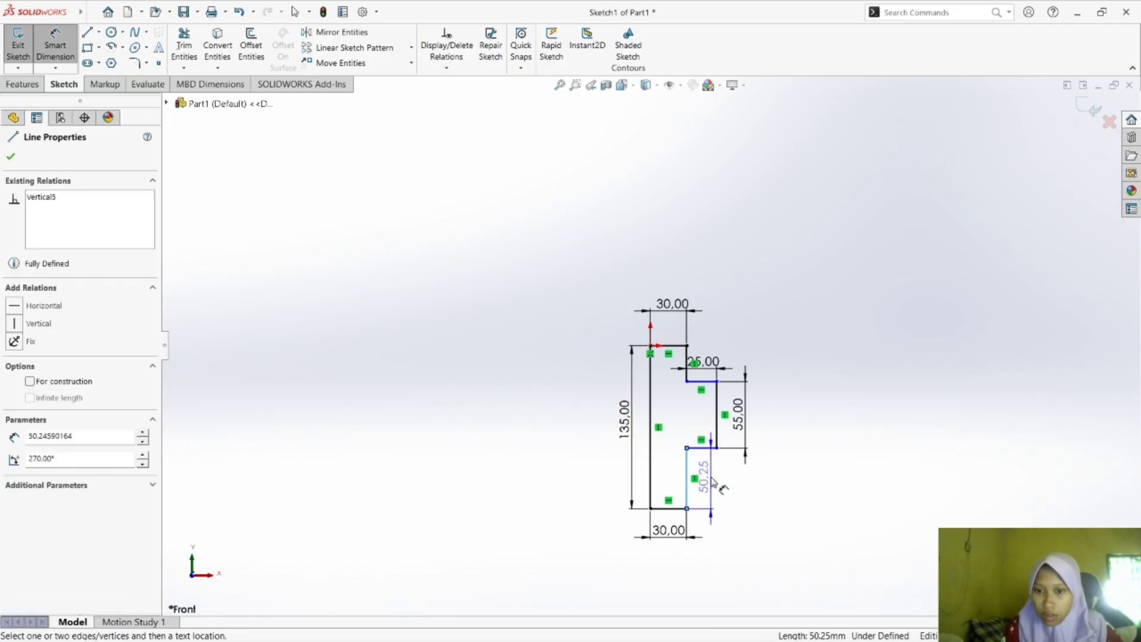
{"action": "left_click", "coordinate": [719, 487]}
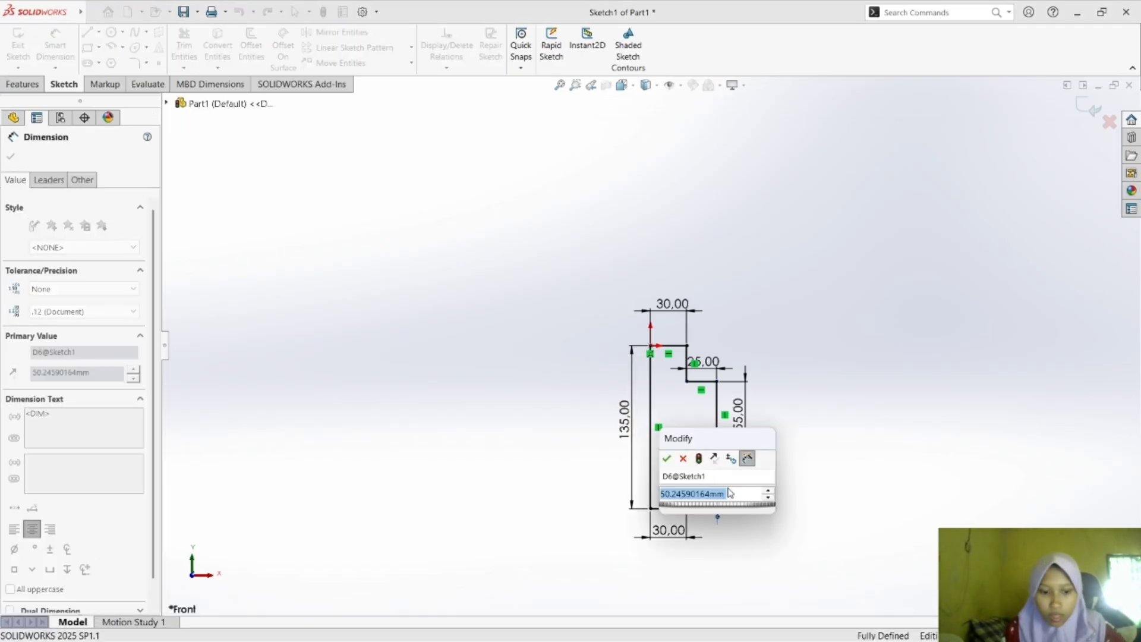
{"action": "type", "text": "40"}
{"action": "key", "text": "Return"}
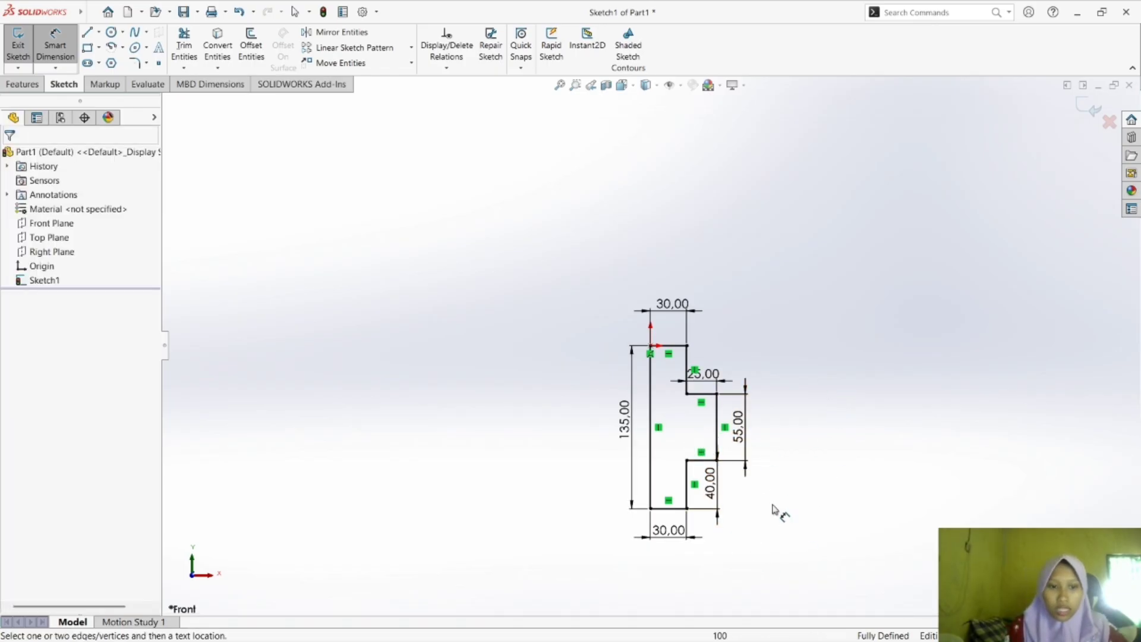
{"action": "mouse_move", "coordinate": [3, 15]}
{"action": "left_click", "coordinate": [54, 46]}
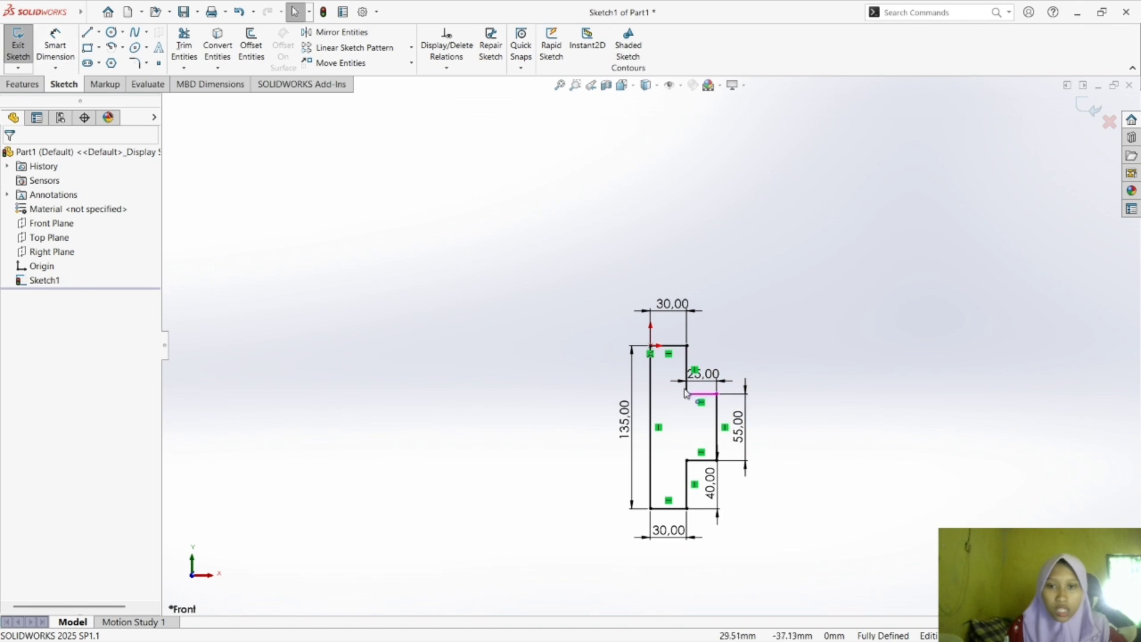
Inspect the properties of the top edge and the upper short vertical line, and clear the selection.
{"action": "left_click", "coordinate": [669, 345]}
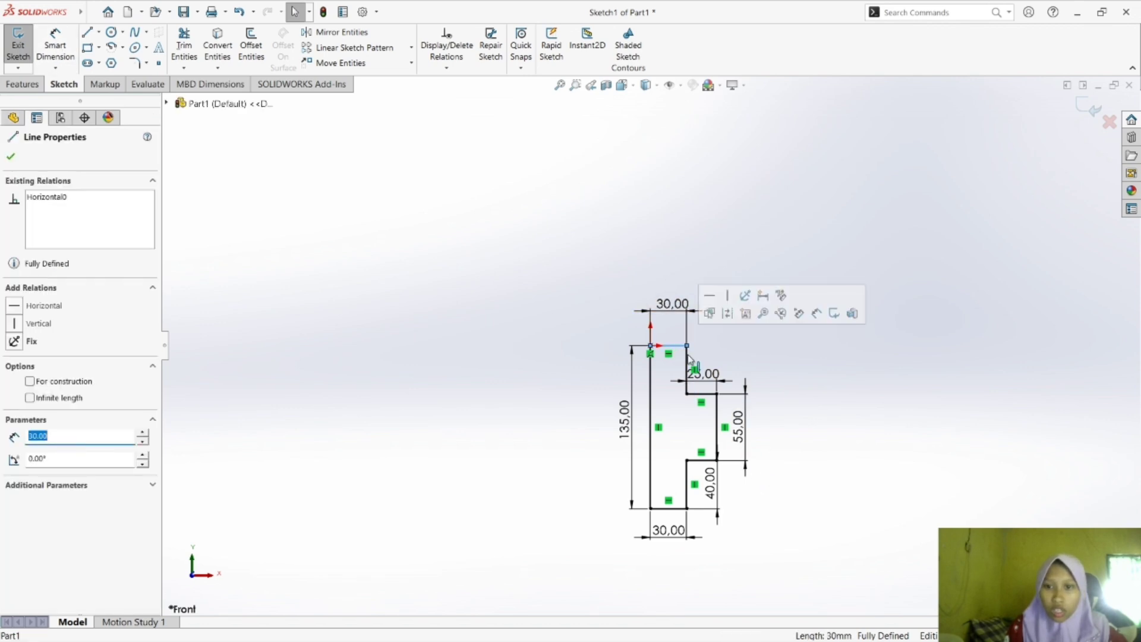
{"action": "left_click", "coordinate": [687, 377]}
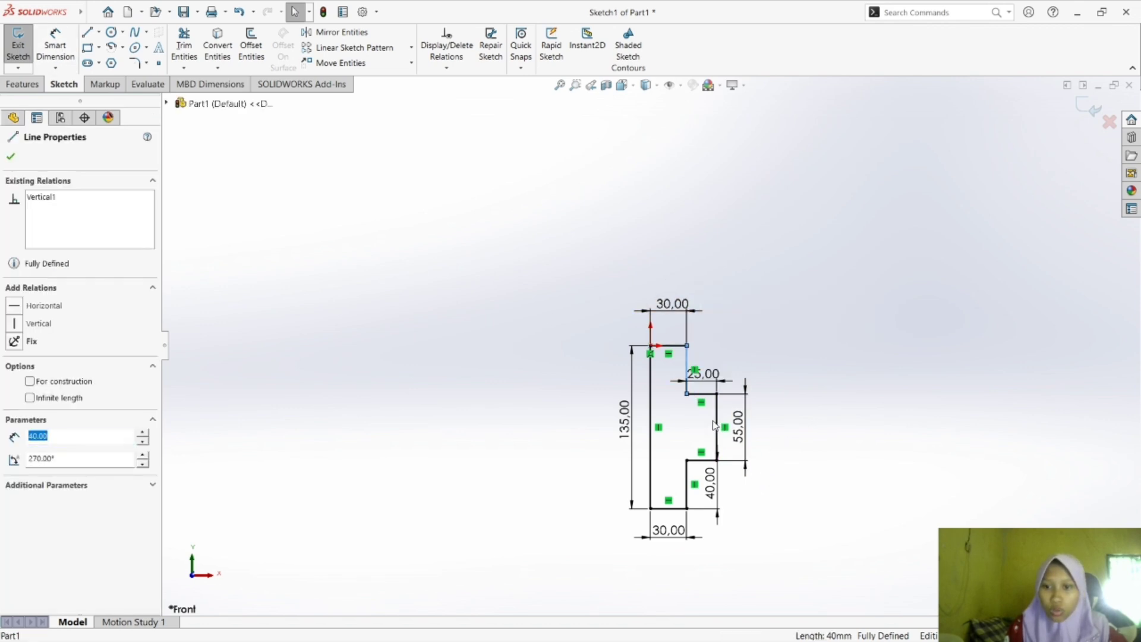
{"action": "left_click", "coordinate": [770, 436]}
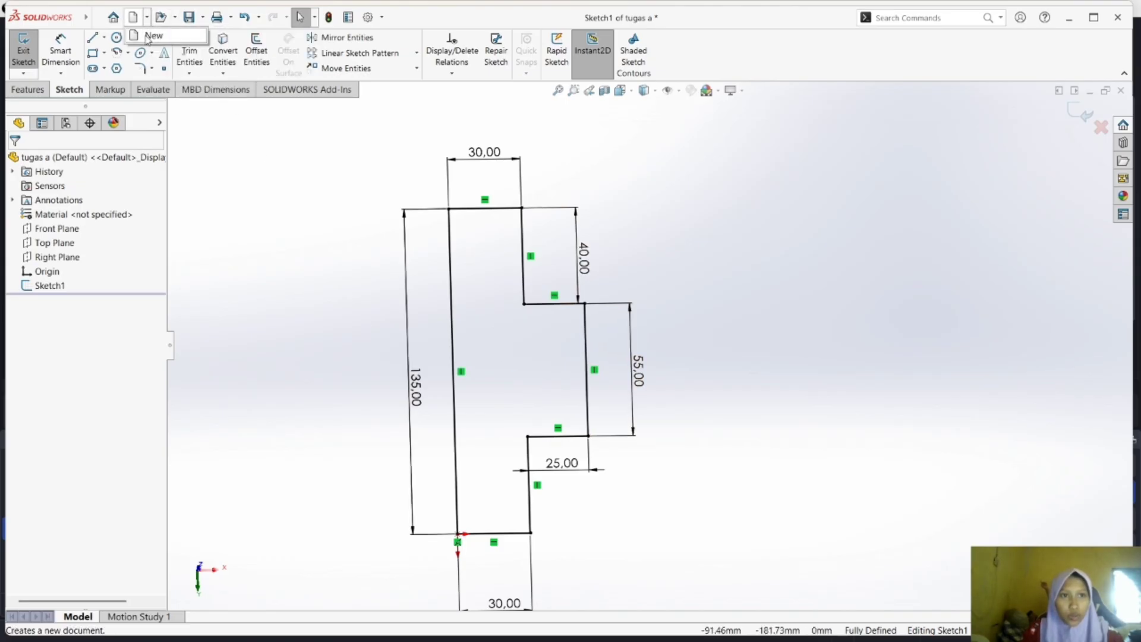
Create a new part document and select its Front Plane.
{"action": "left_click", "coordinate": [147, 38]}
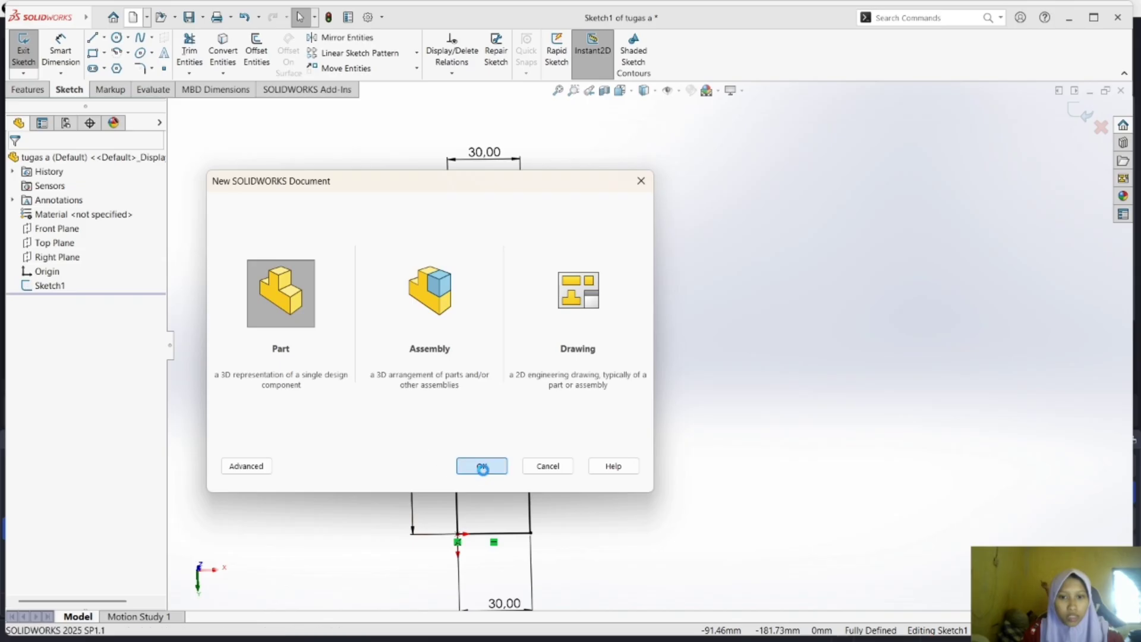
{"action": "left_click", "coordinate": [482, 466]}
{"action": "left_click", "coordinate": [56, 229]}
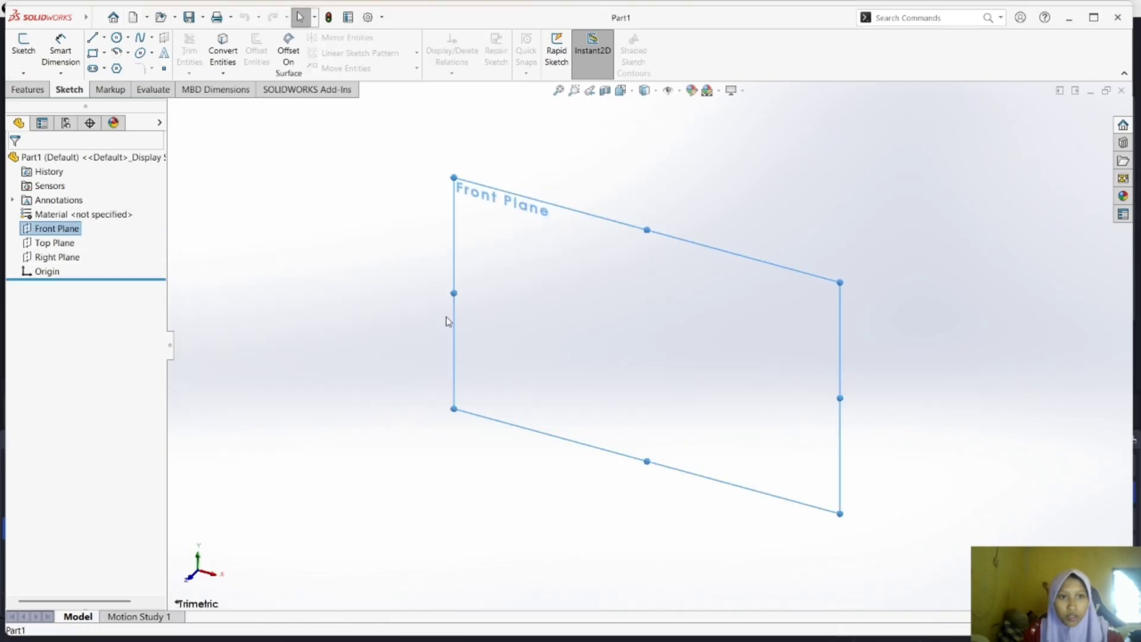
Bring exercise b) into view in Foxit Reader, study its dimensions and return to SOLIDWORKS.
{"action": "left_click", "coordinate": [801, 624]}
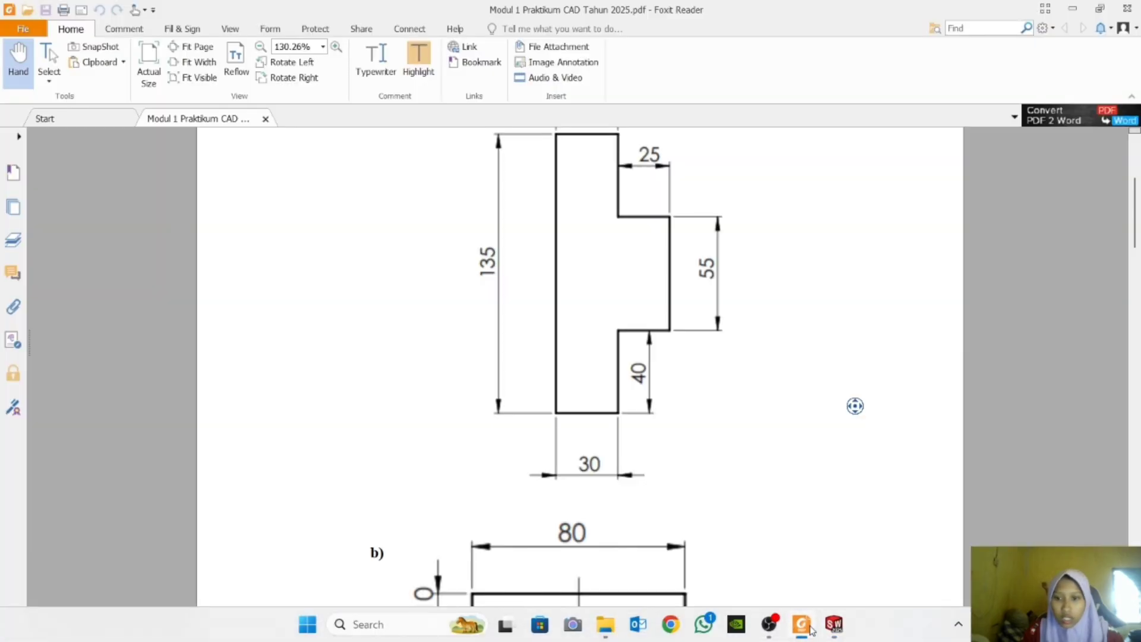
{"action": "scroll", "coordinate": [853, 403], "scroll_direction": "down", "scroll_amount": 10}
{"action": "left_click_drag", "start_coordinate": [1137, 397], "coordinate": [1135, 276]}
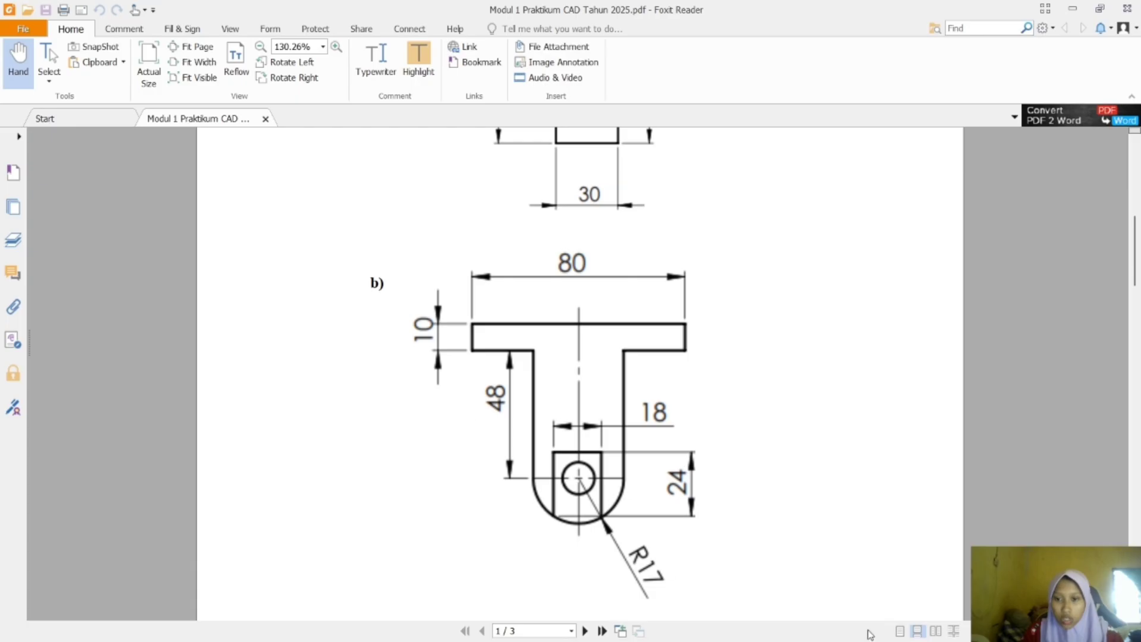
{"action": "left_click", "coordinate": [833, 628]}
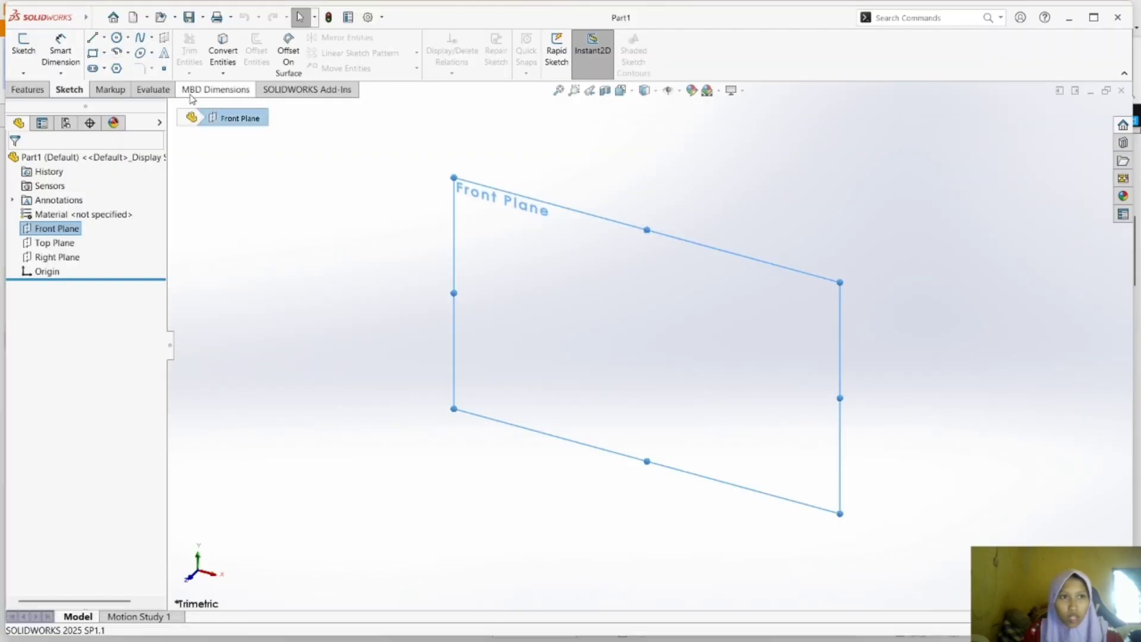
Sketch a vertical centerline about 90 mm long downward from the origin on the Front Plane.
{"action": "left_click", "coordinate": [104, 37]}
{"action": "left_click", "coordinate": [132, 69]}
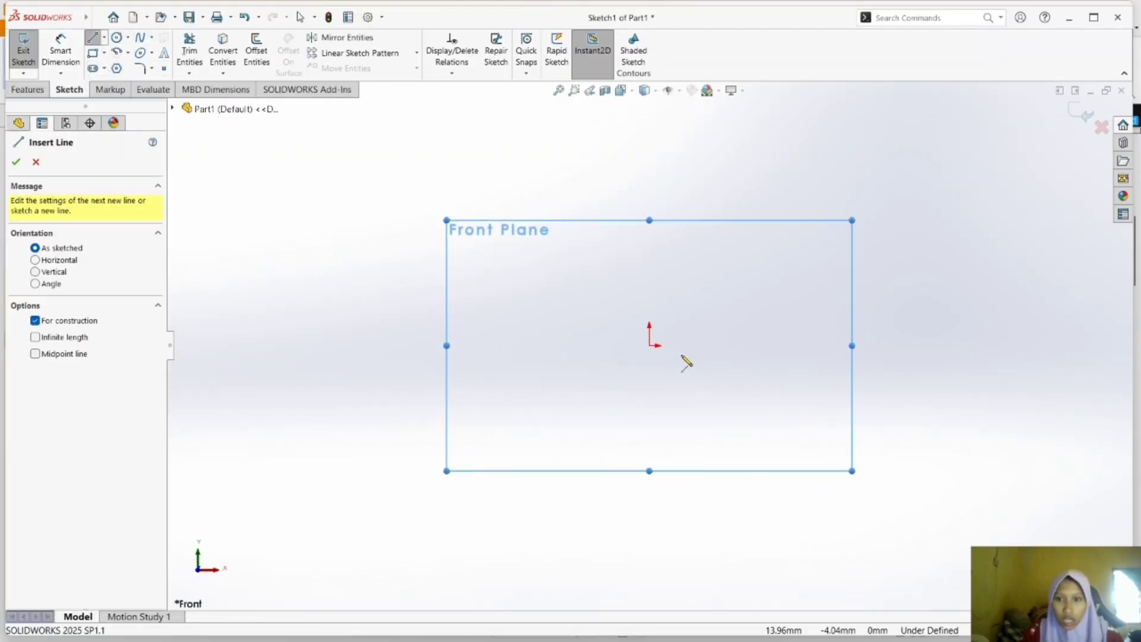
{"action": "left_click", "coordinate": [648, 345]}
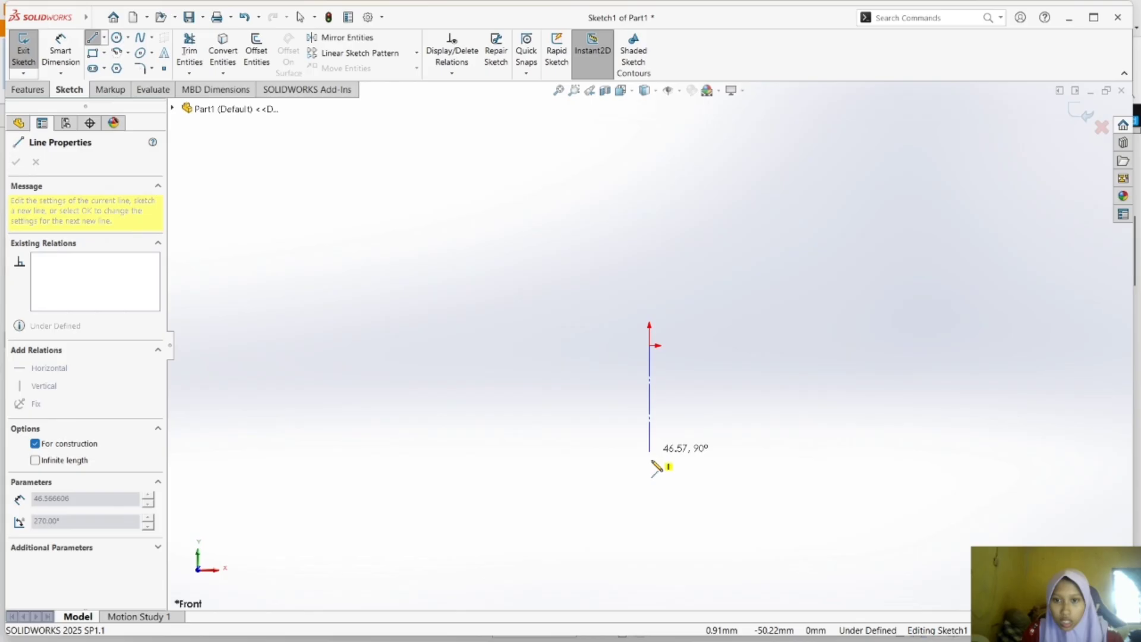
{"action": "left_click", "coordinate": [649, 551]}
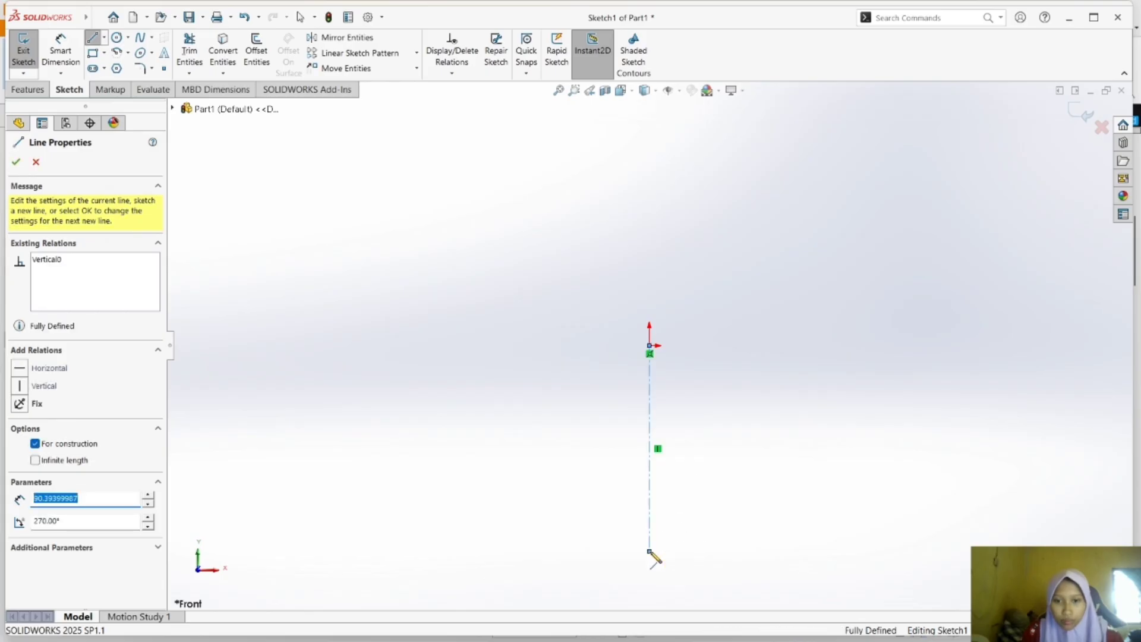
{"action": "key", "text": "Escape"}
Sketch the bracket's upper step from the origin: about 28 mm horizontally outward, 13 mm down and 14 mm back toward the centerline.
{"action": "left_click", "coordinate": [104, 37]}
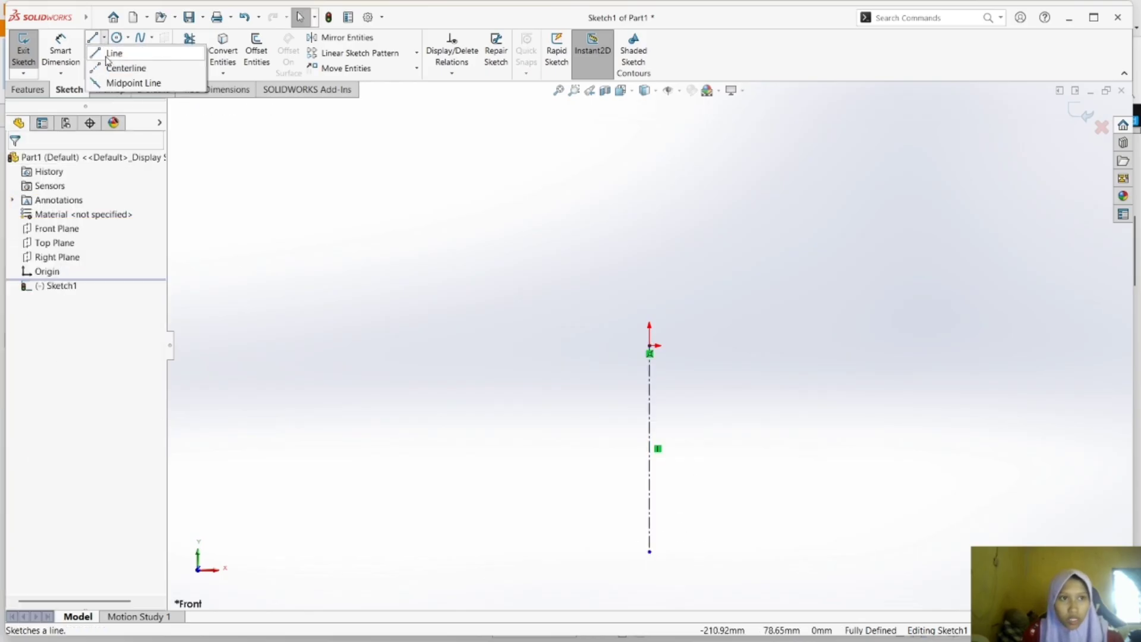
{"action": "left_click", "coordinate": [111, 51]}
{"action": "left_click", "coordinate": [649, 346]}
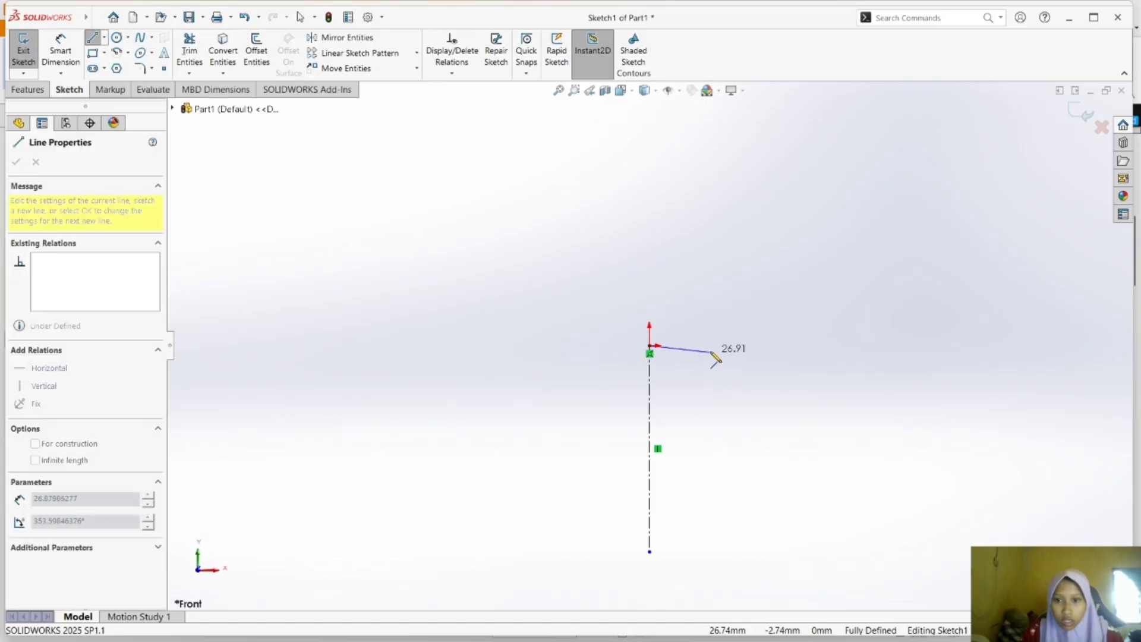
{"action": "left_click", "coordinate": [714, 346]}
{"action": "left_click", "coordinate": [714, 374]}
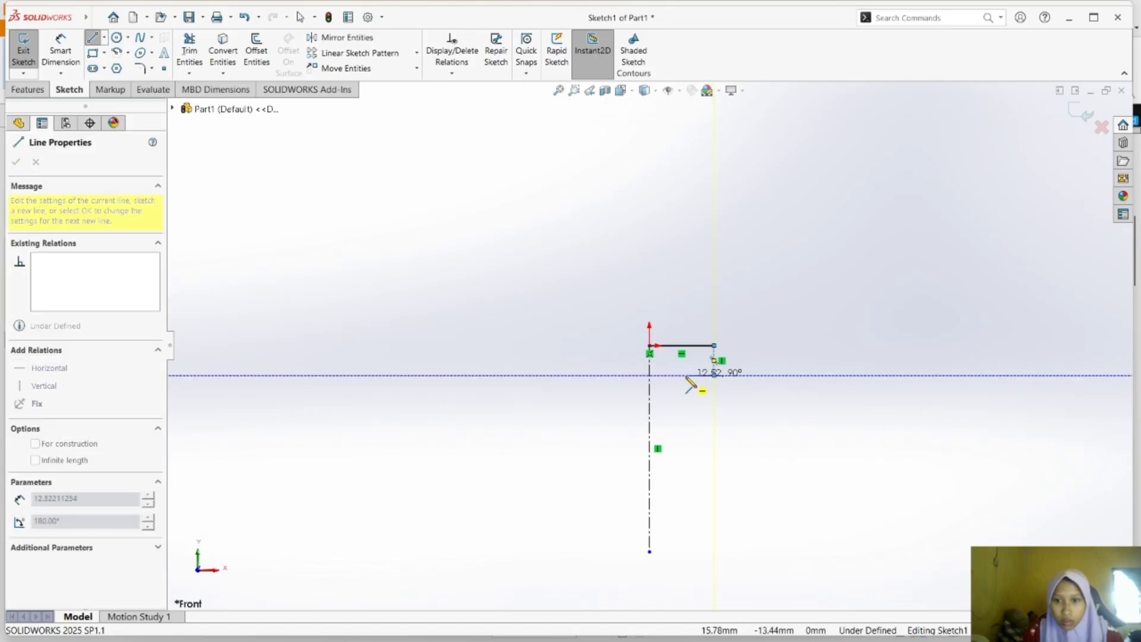
{"action": "left_click", "coordinate": [681, 374]}
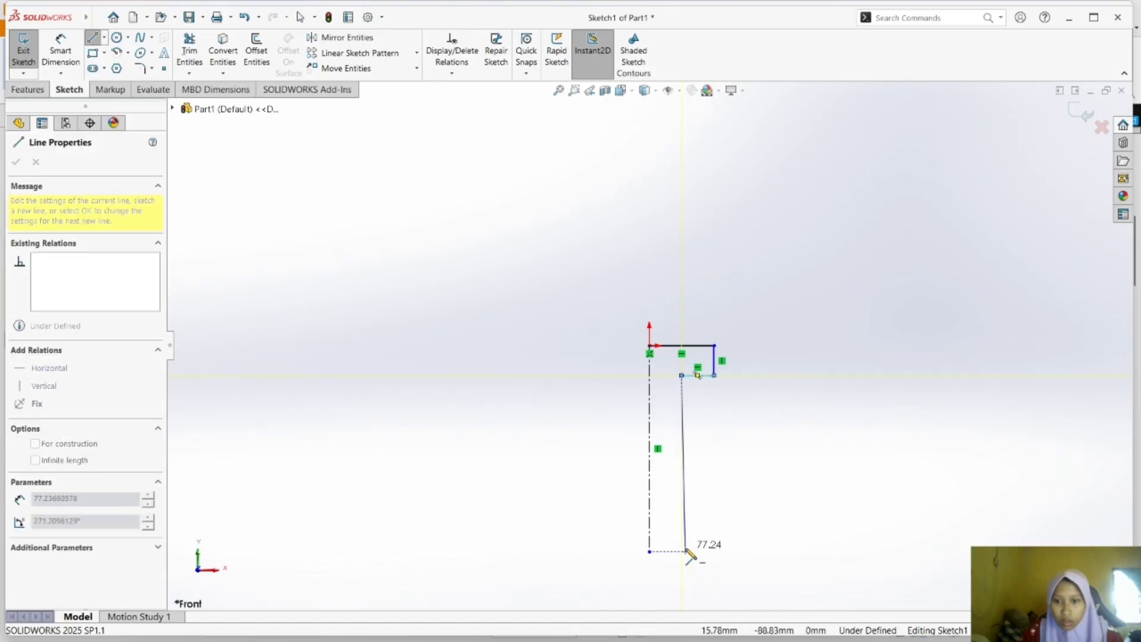
{"action": "double_click", "coordinate": [685, 551]}
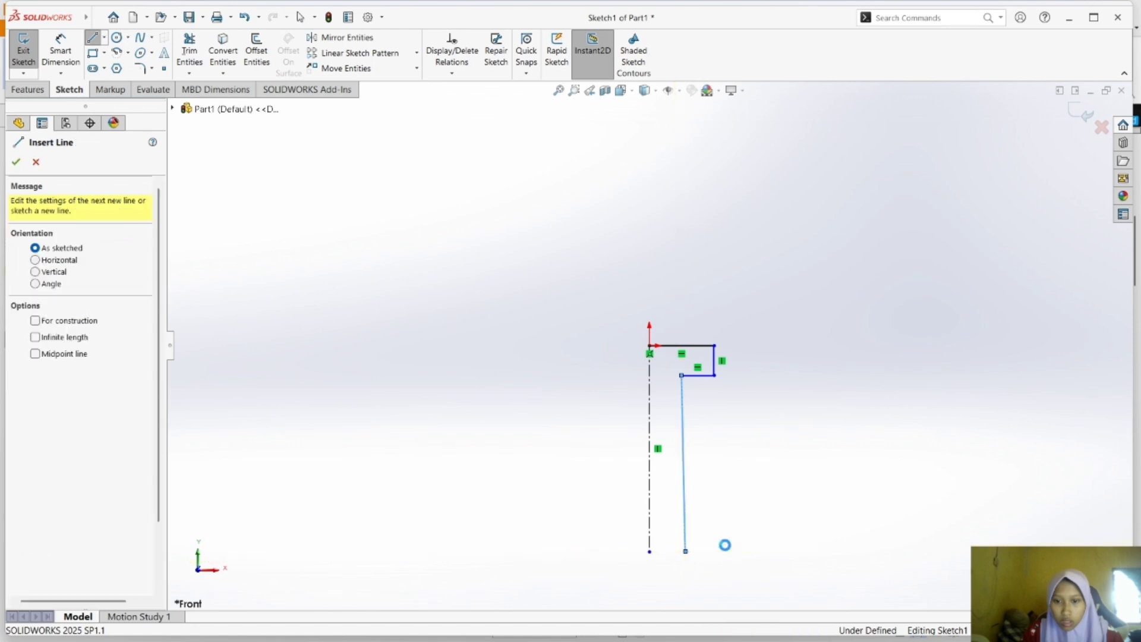
{"action": "key", "text": "Escape"}
{"action": "key", "text": "ctrl+z"}
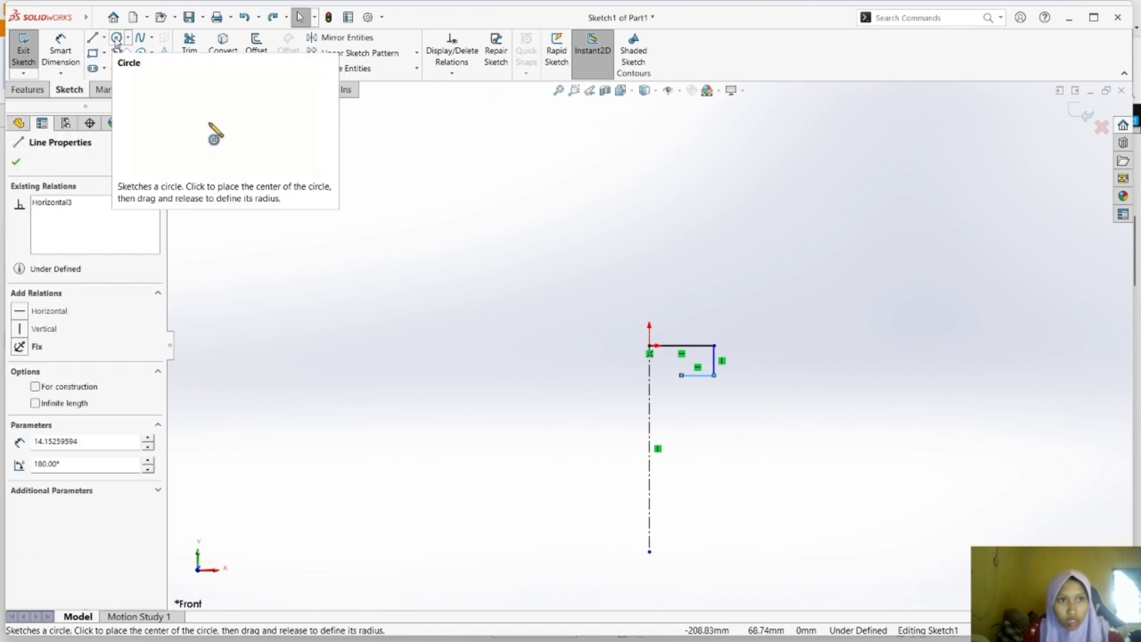
Sketch a vertical line about 77 mm down from the step's inner corner, ending level with the centerline's lower end.
{"action": "left_click", "coordinate": [92, 36]}
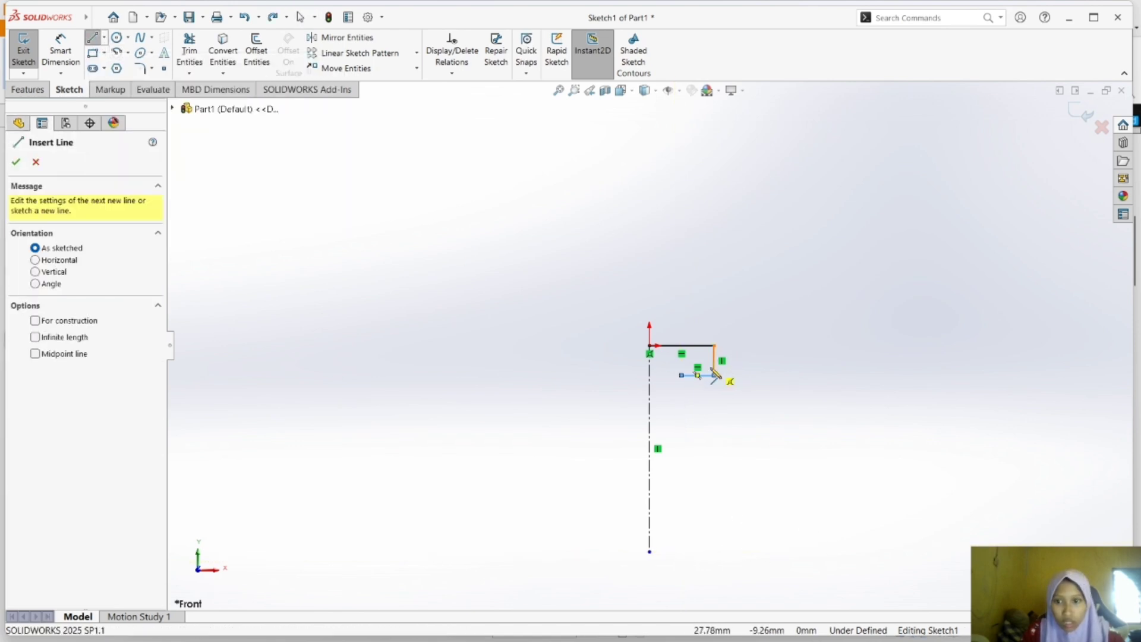
{"action": "left_click", "coordinate": [682, 375]}
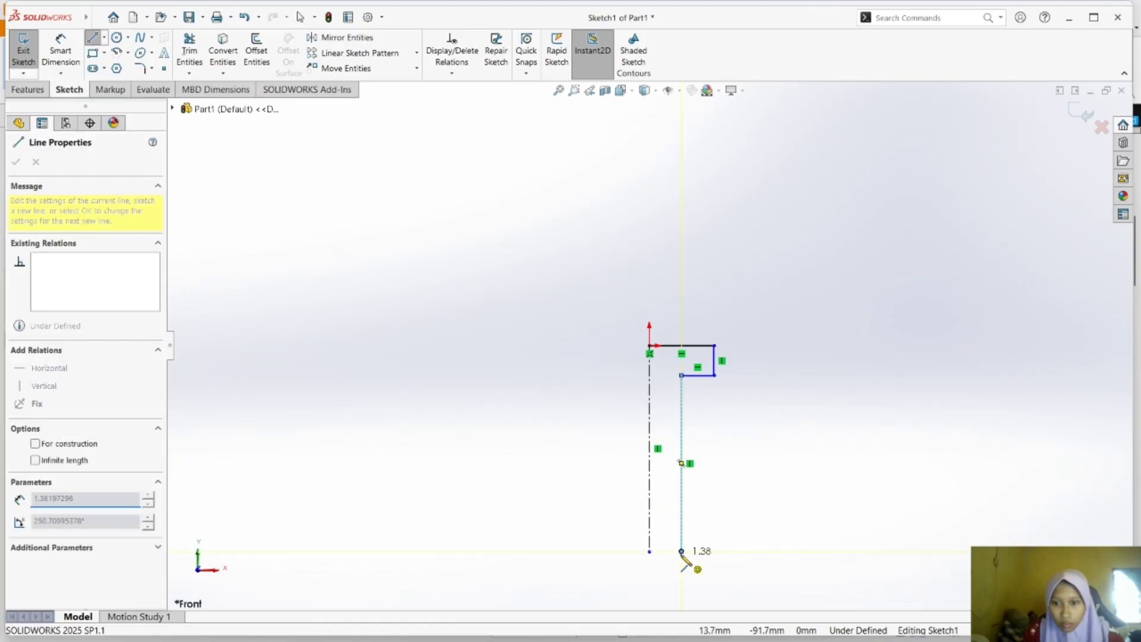
{"action": "left_click", "coordinate": [682, 552]}
{"action": "key", "text": "Escape"}
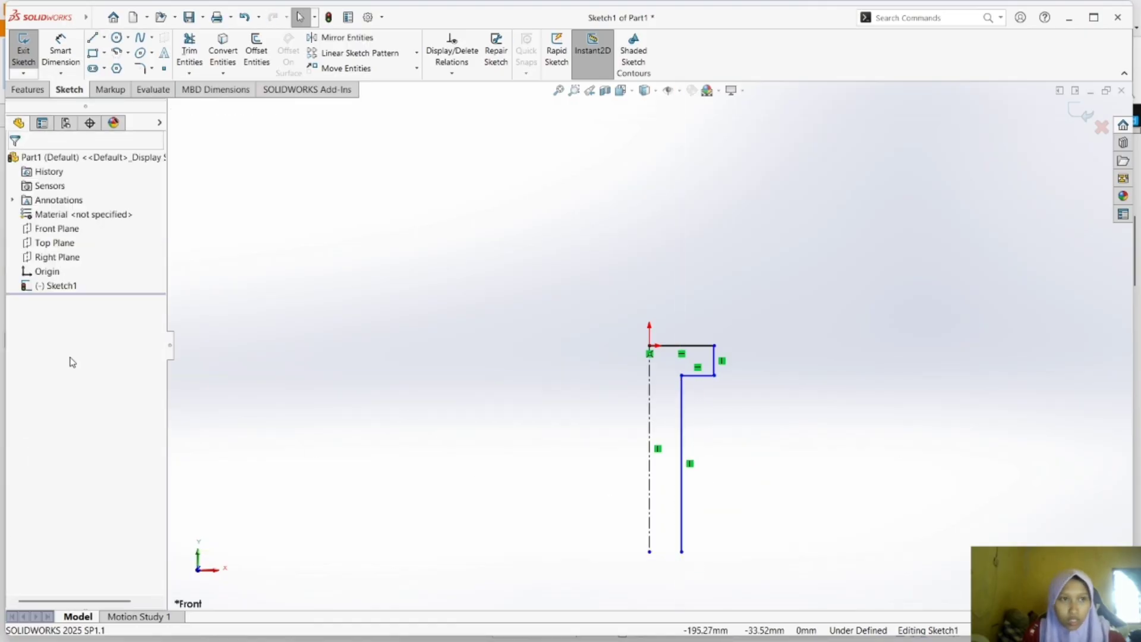
Sketch a circle with a radius of about 9 mm centred on the centerline's lower end.
{"action": "scroll", "coordinate": [667, 586], "scroll_direction": "up", "scroll_amount": 2}
{"action": "scroll", "coordinate": [665, 589], "scroll_direction": "down", "scroll_amount": 3}
{"action": "mouse_move", "coordinate": [658, 543]}
{"action": "middle_mouse_down"}
{"action": "mouse_move", "coordinate": [656, 493]}
{"action": "mouse_move", "coordinate": [412, 319]}
{"action": "mouse_move", "coordinate": [742, 434]}
{"action": "middle_mouse_up"}
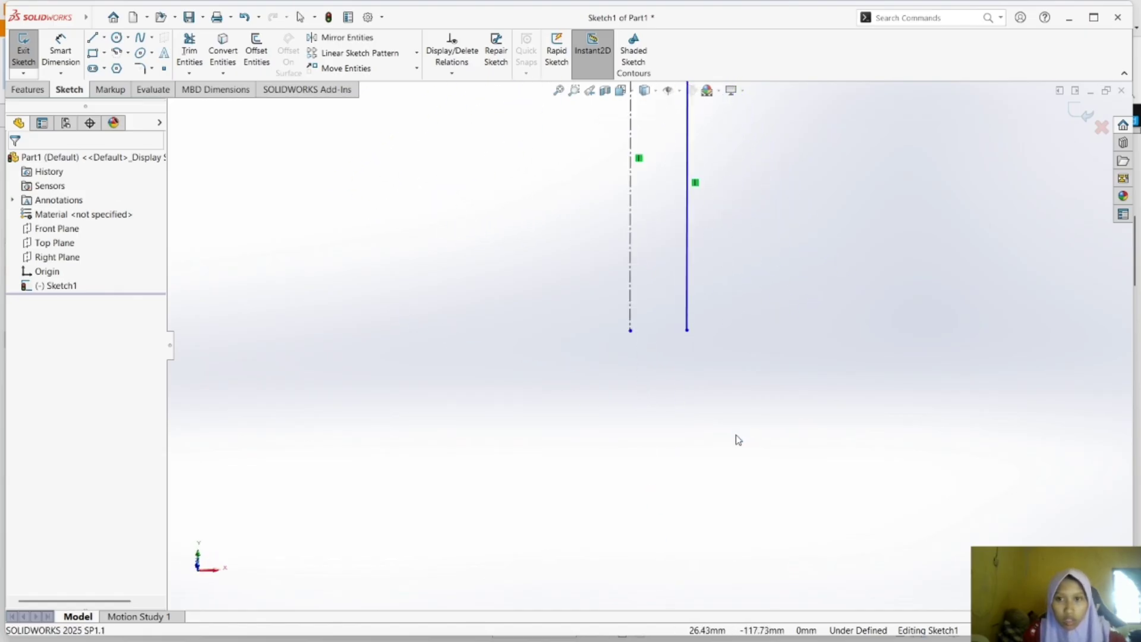
{"action": "left_click", "coordinate": [117, 39]}
{"action": "left_click", "coordinate": [630, 330]}
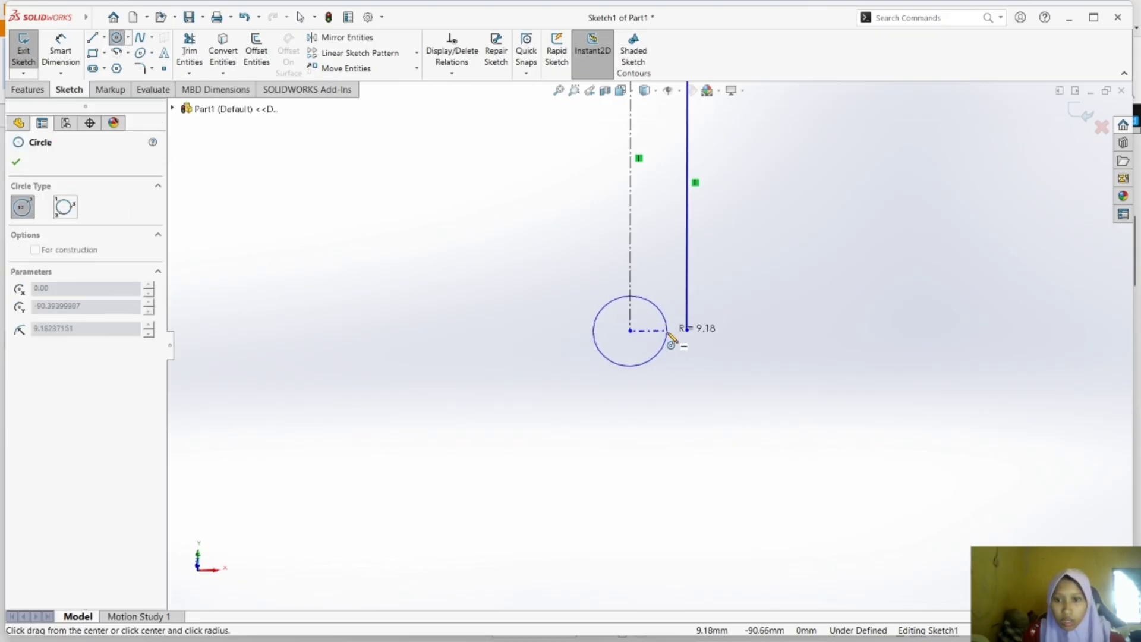
{"action": "left_click", "coordinate": [670, 336]}
Dimension the circle's diameter at 13 mm.
{"action": "left_click", "coordinate": [61, 53]}
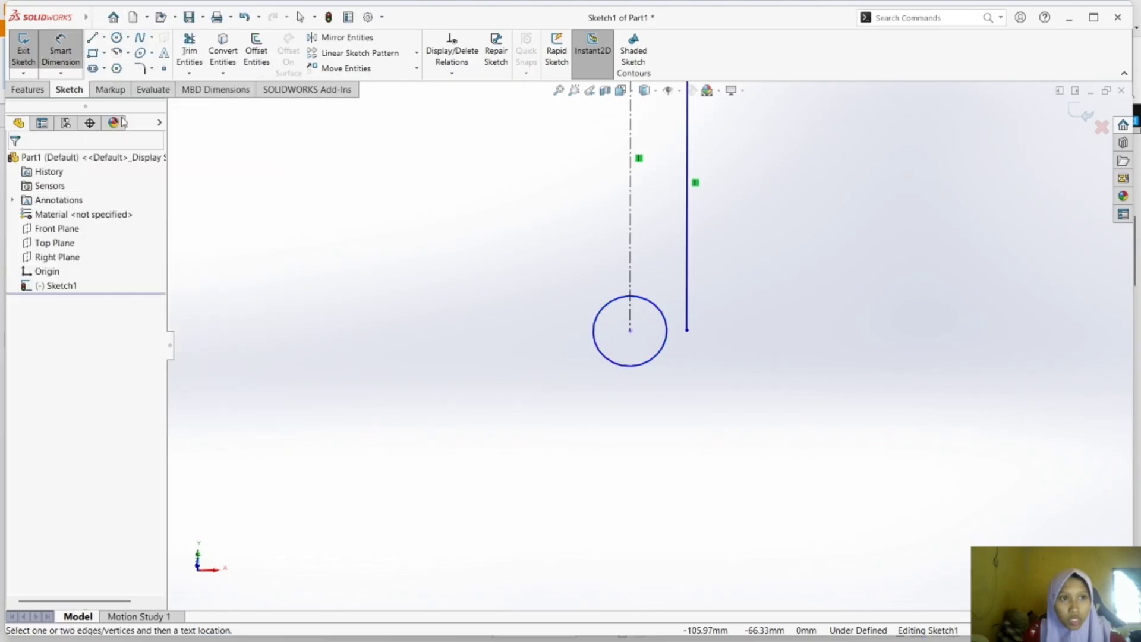
{"action": "left_click", "coordinate": [615, 366]}
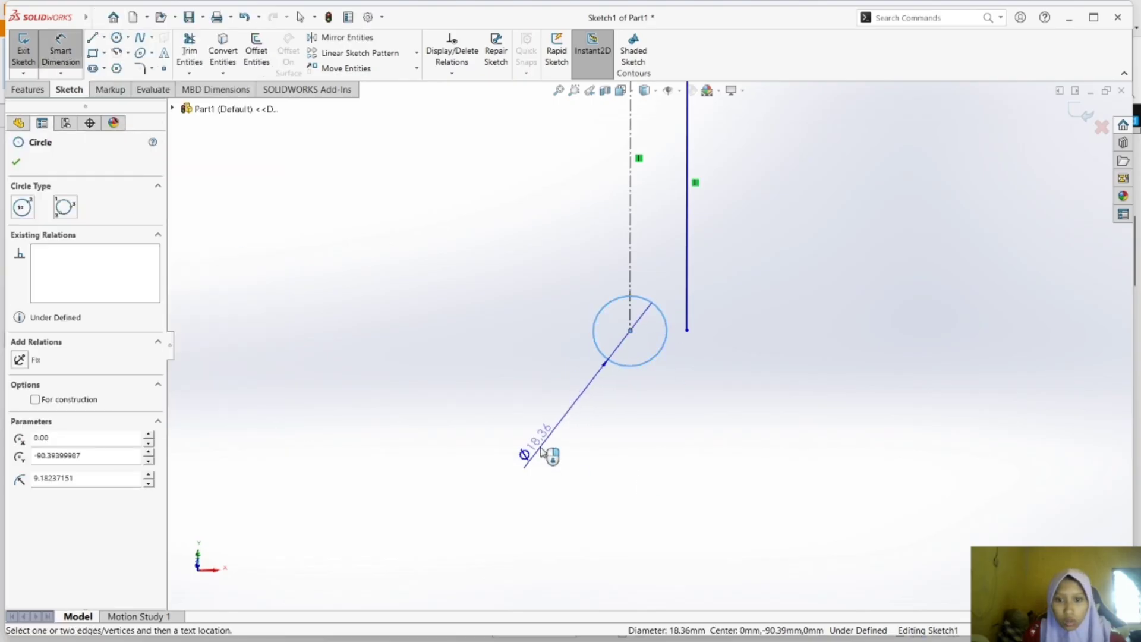
{"action": "left_click", "coordinate": [541, 452]}
{"action": "type", "text": "13"}
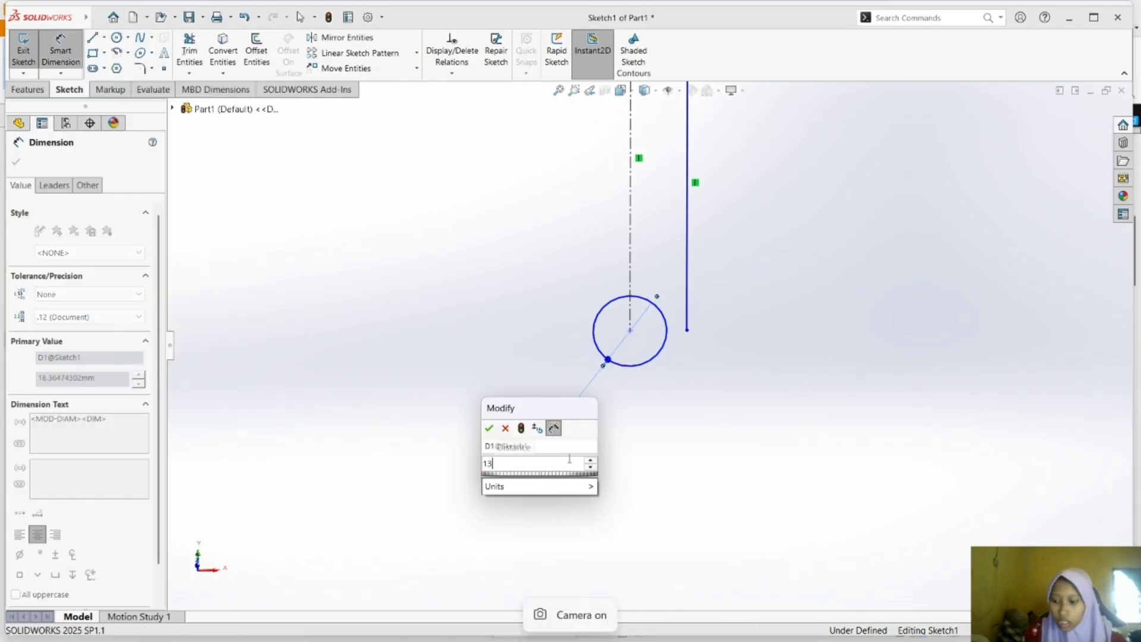
{"action": "key", "text": "Return"}
{"action": "left_click", "coordinate": [607, 459]}
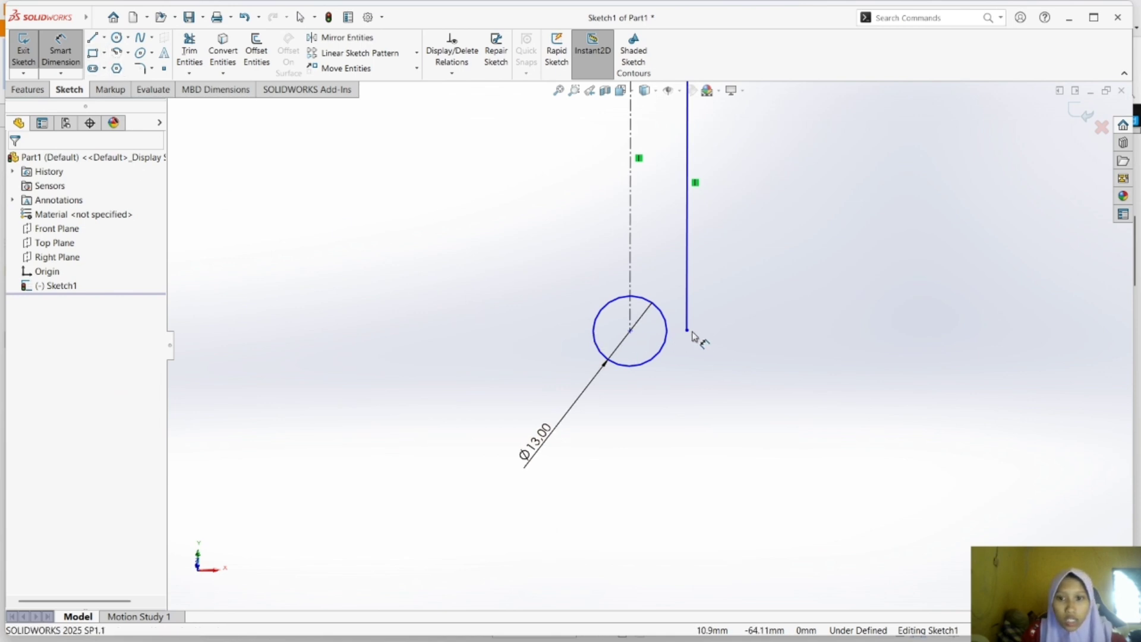
Sketch a 90° centerpoint arc around the circle's centre, from the long vertical line's lower end to directly below the centre.
{"action": "left_click", "coordinate": [128, 52]}
{"action": "left_click", "coordinate": [145, 69]}
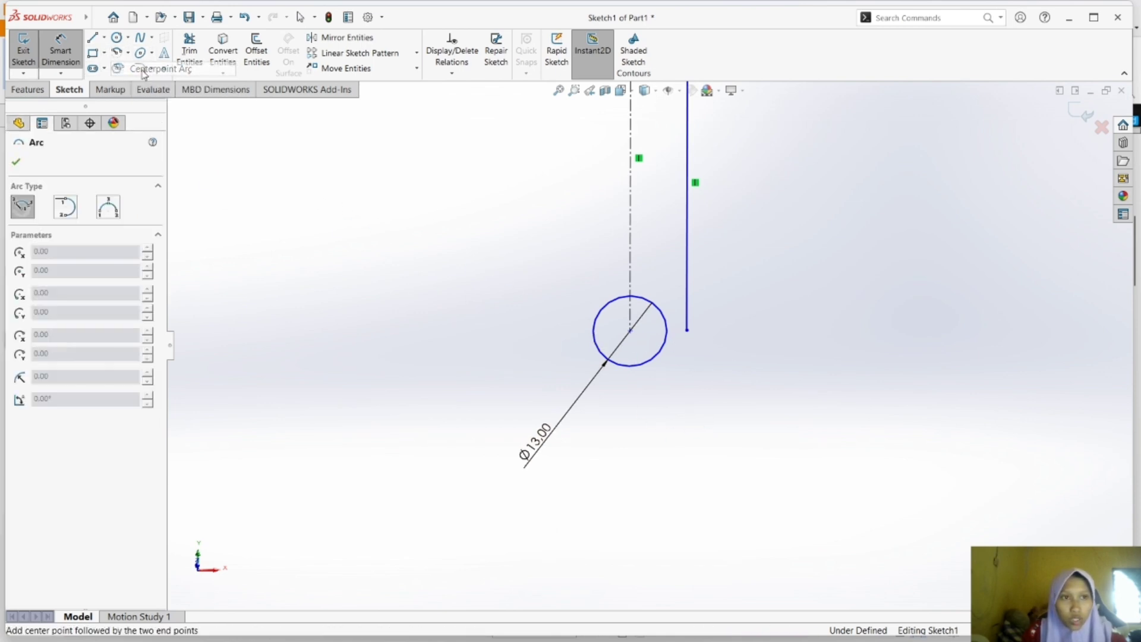
{"action": "left_click", "coordinate": [630, 331]}
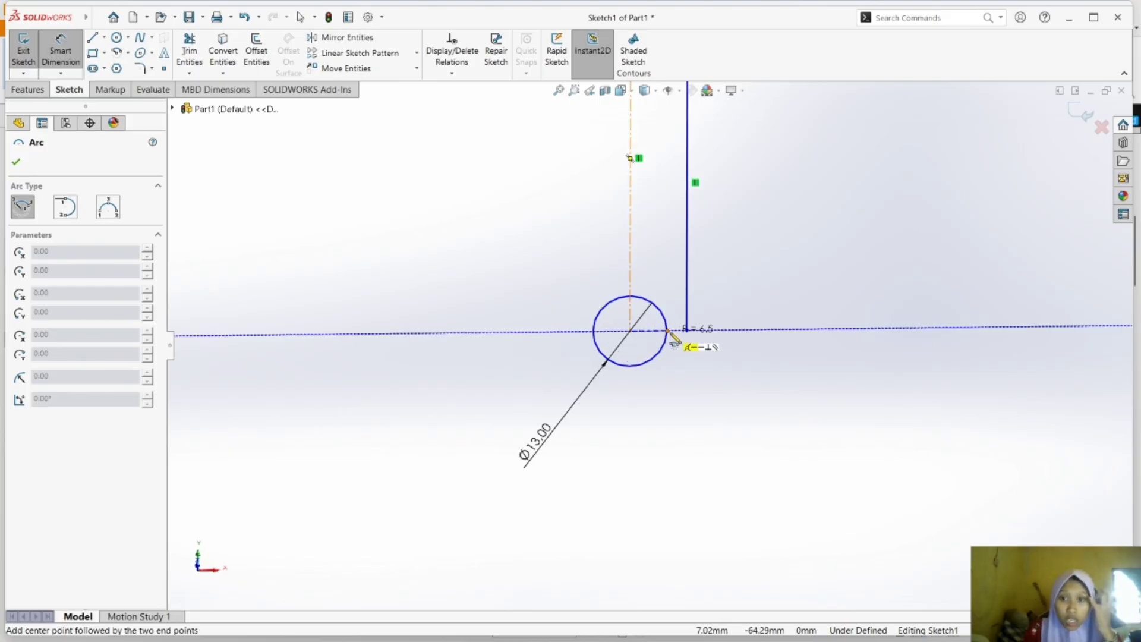
{"action": "left_click", "coordinate": [687, 330]}
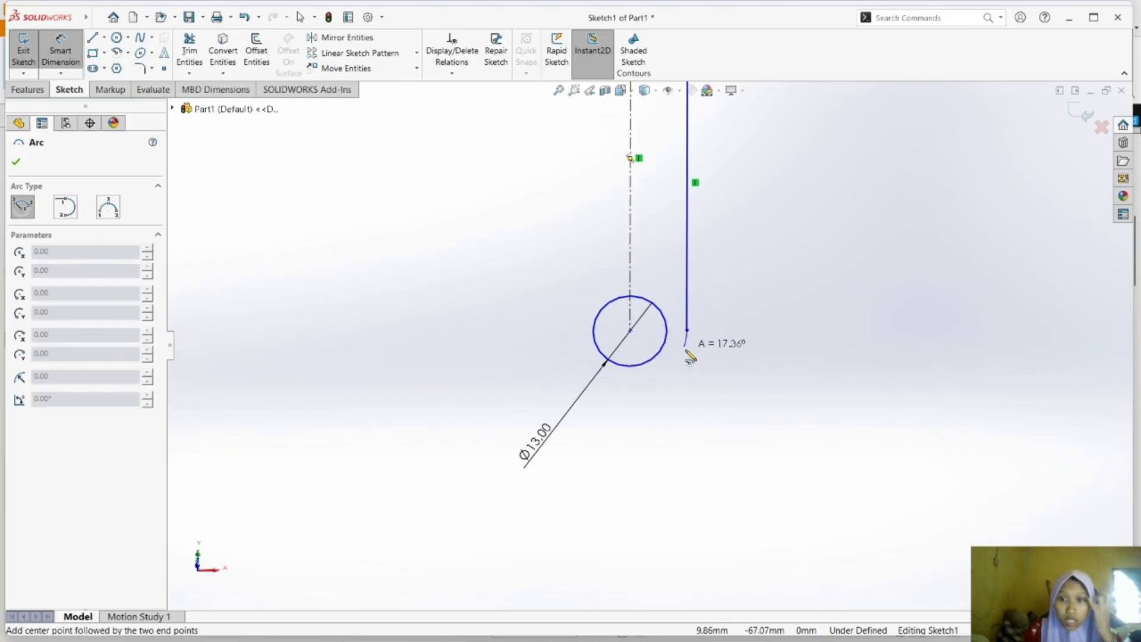
{"action": "left_click", "coordinate": [631, 403]}
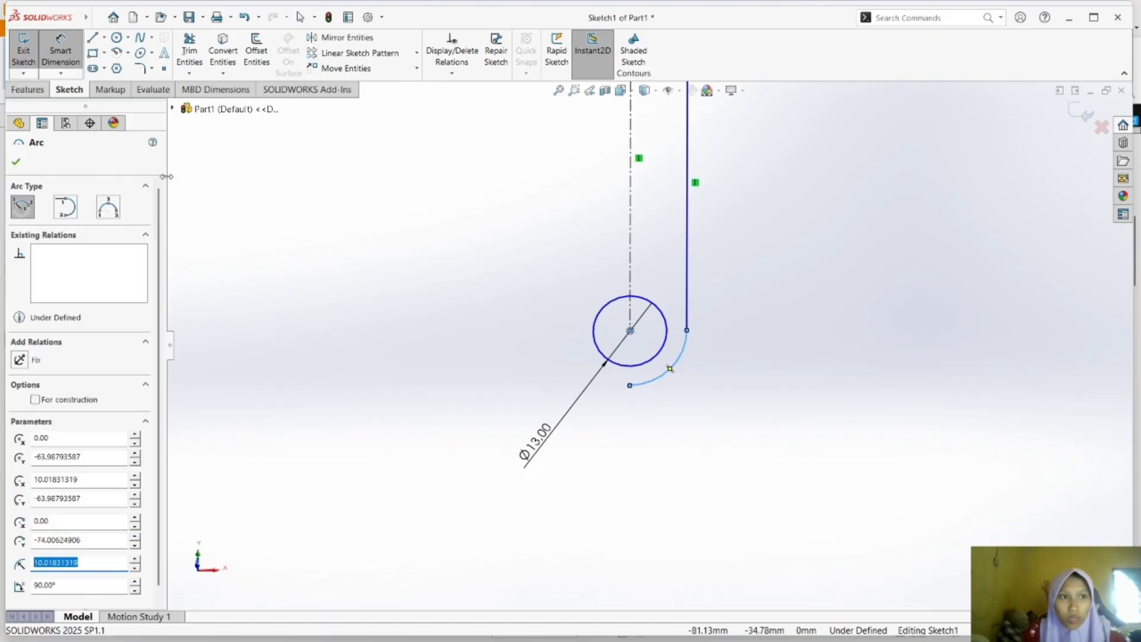
Sketch a horizontal line about 7 mm from the centerline above the circle and a vertical line about 16 mm down to the arc.
{"action": "left_click", "coordinate": [58, 56]}
{"action": "left_click", "coordinate": [93, 38]}
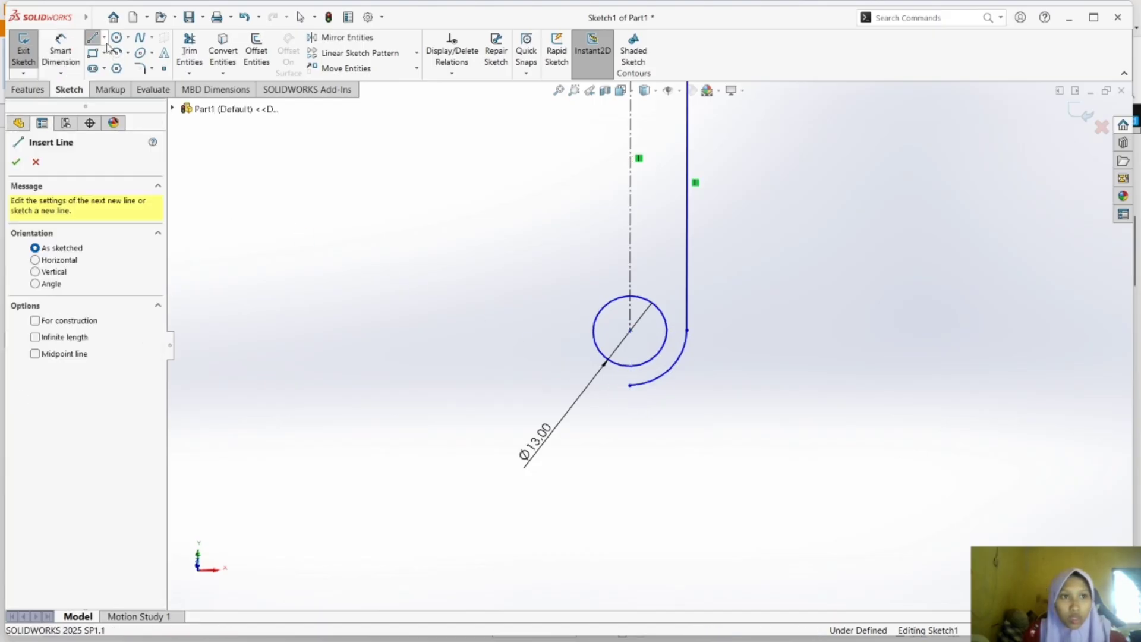
{"action": "left_click", "coordinate": [104, 38]}
{"action": "left_click", "coordinate": [112, 54]}
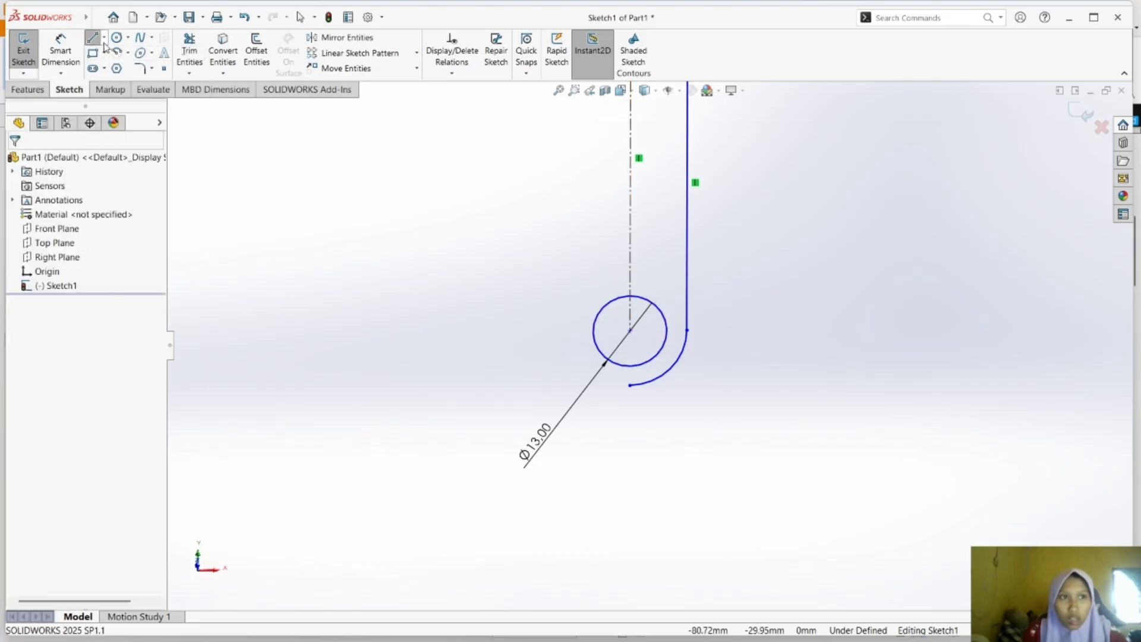
{"action": "left_click", "coordinate": [630, 274]}
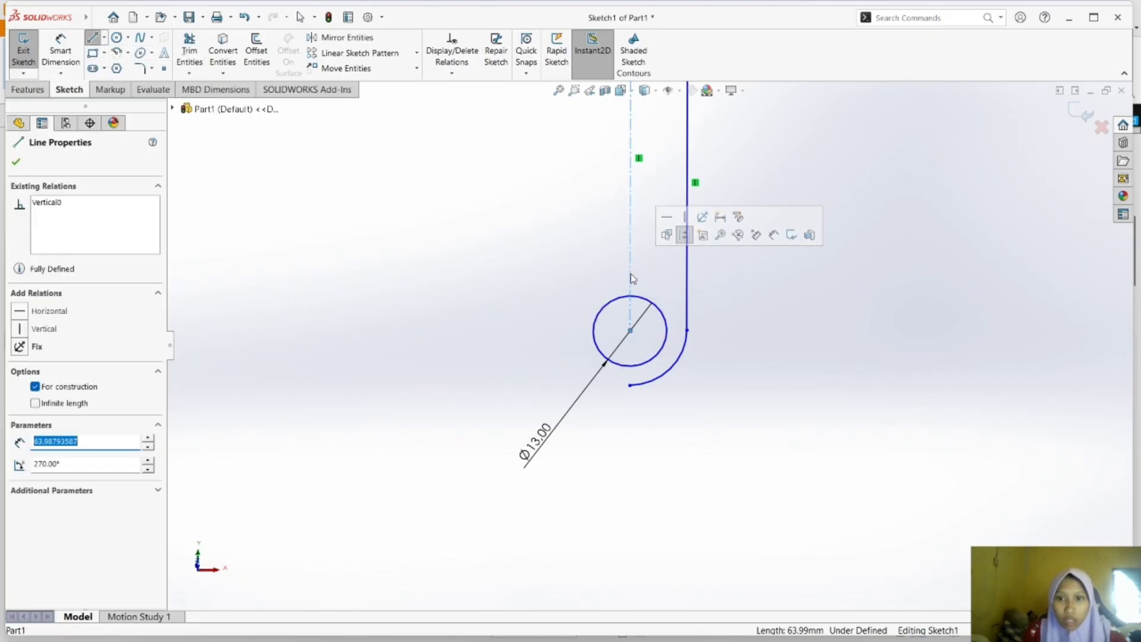
{"action": "left_click", "coordinate": [92, 38]}
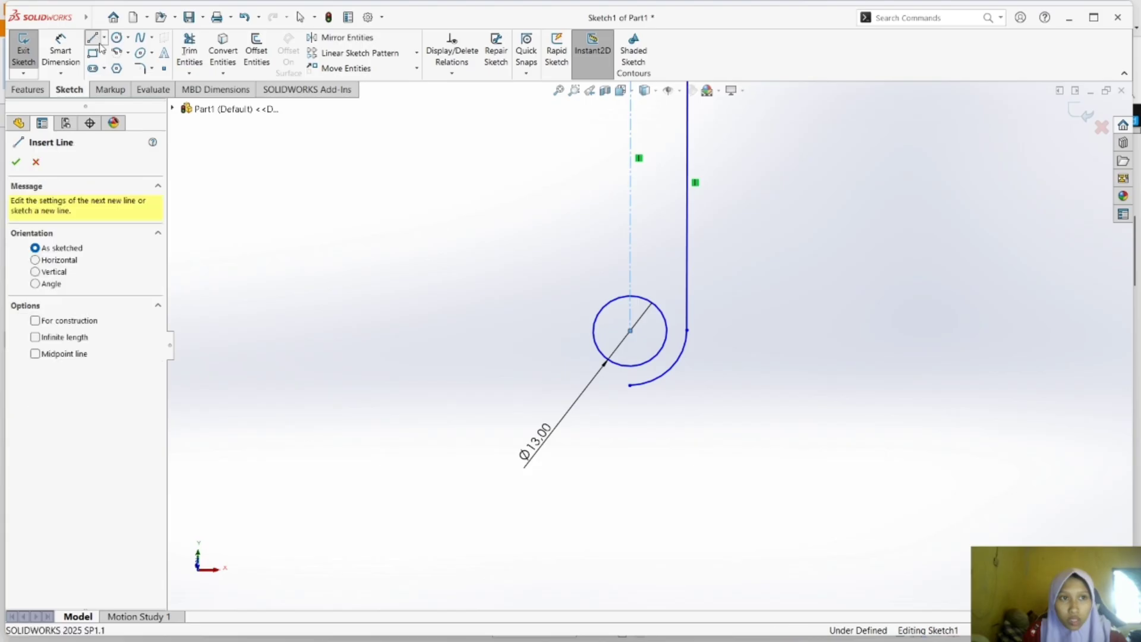
{"action": "left_click", "coordinate": [91, 40]}
{"action": "left_click", "coordinate": [92, 38]}
{"action": "left_click", "coordinate": [630, 279]}
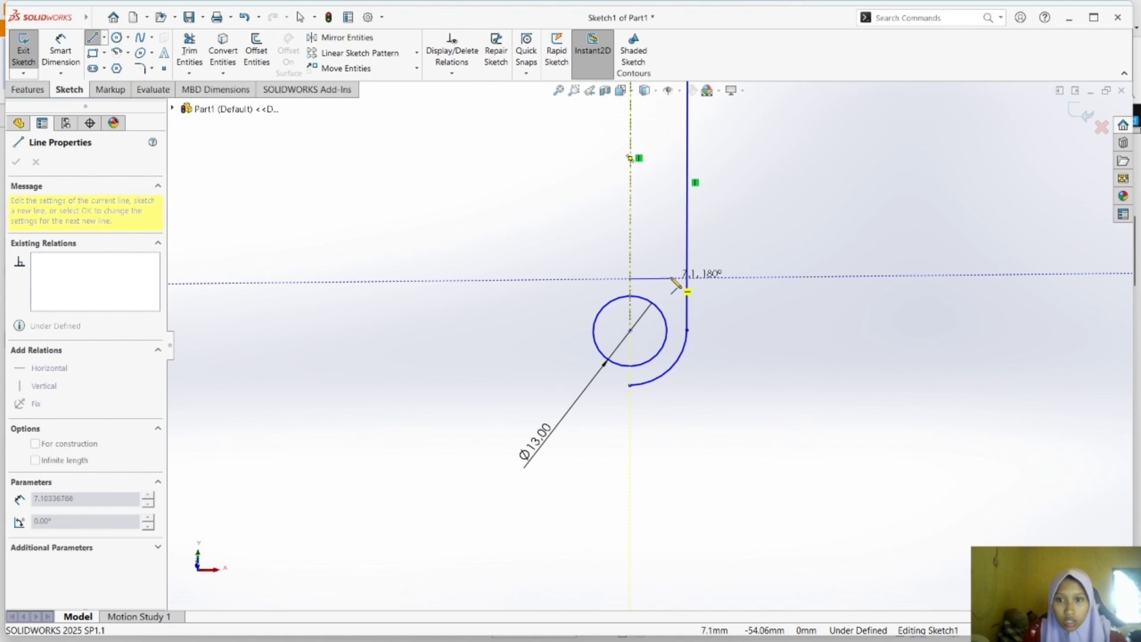
{"action": "left_click", "coordinate": [670, 279]}
{"action": "double_click", "coordinate": [671, 366]}
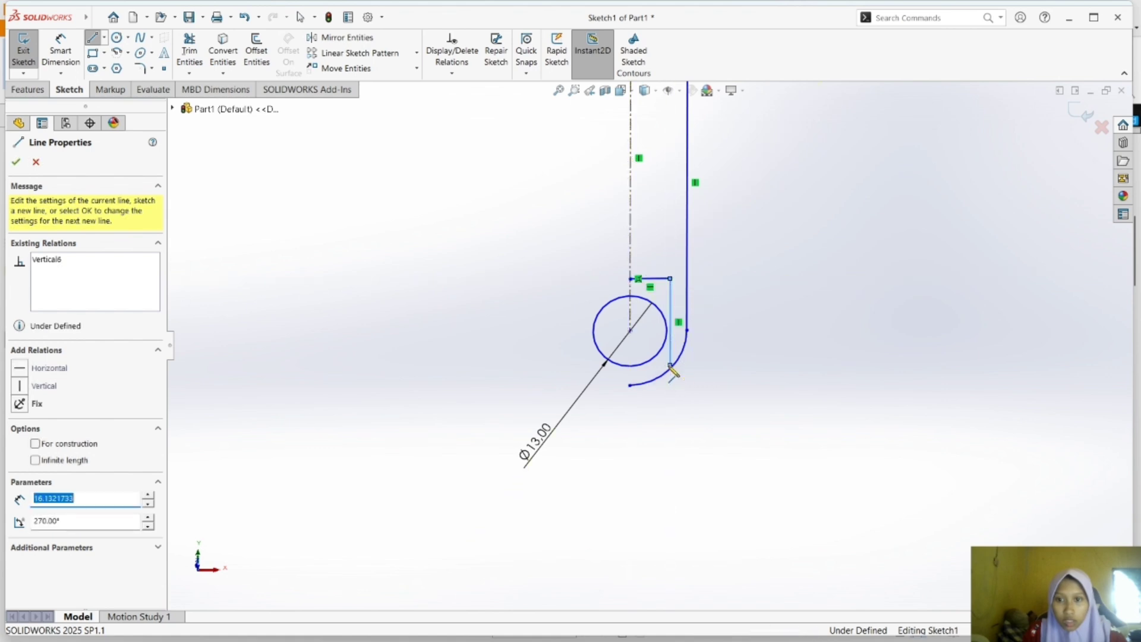
{"action": "key", "text": "Escape"}
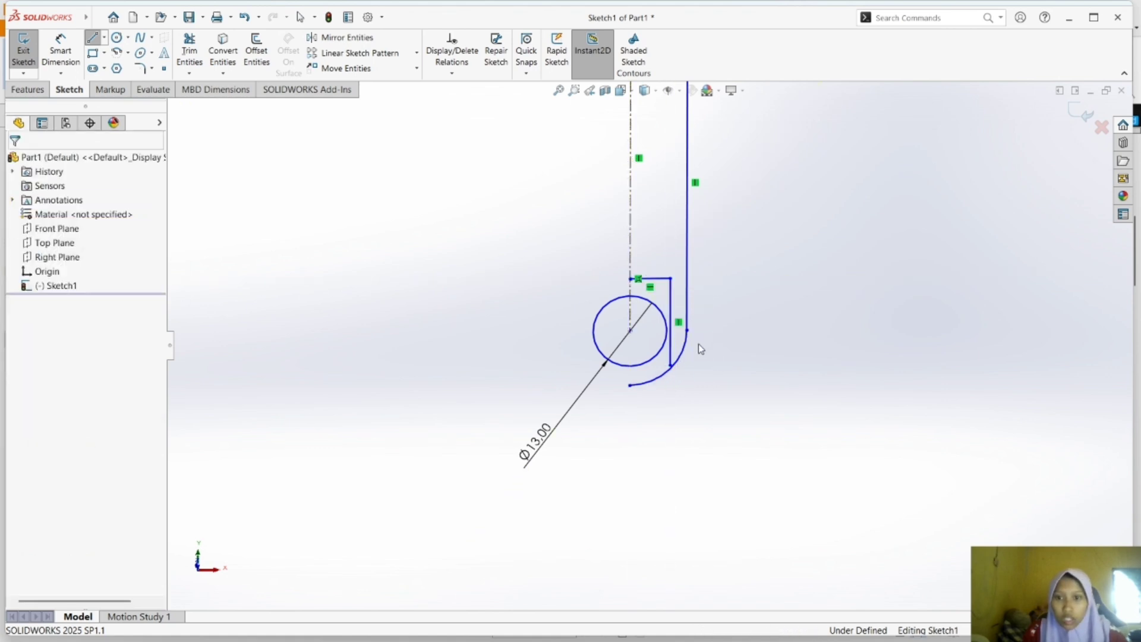
Dimension the outer arc's radius at 17 mm and end the Smart Dimension command.
{"action": "left_click", "coordinate": [62, 56]}
{"action": "left_click", "coordinate": [656, 379]}
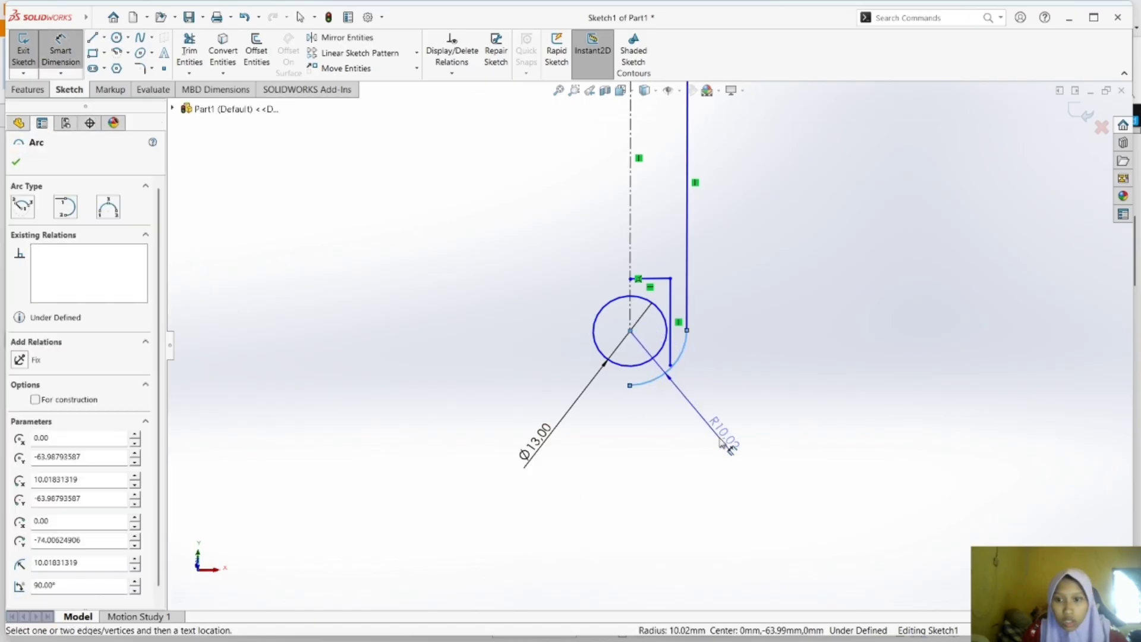
{"action": "left_click", "coordinate": [728, 443]}
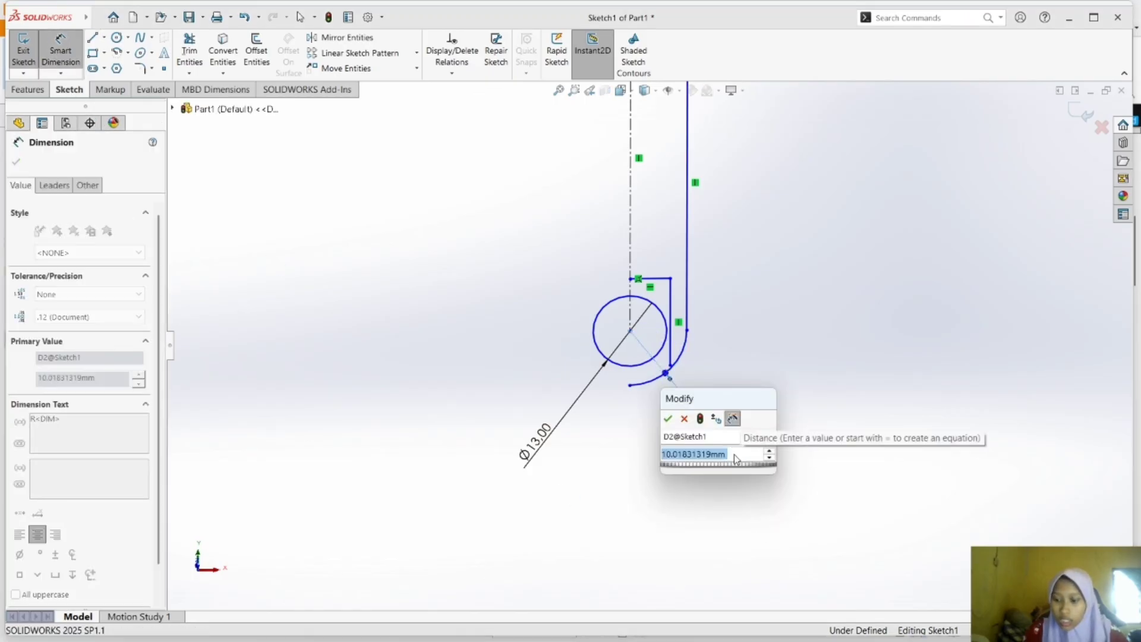
{"action": "type", "text": "17"}
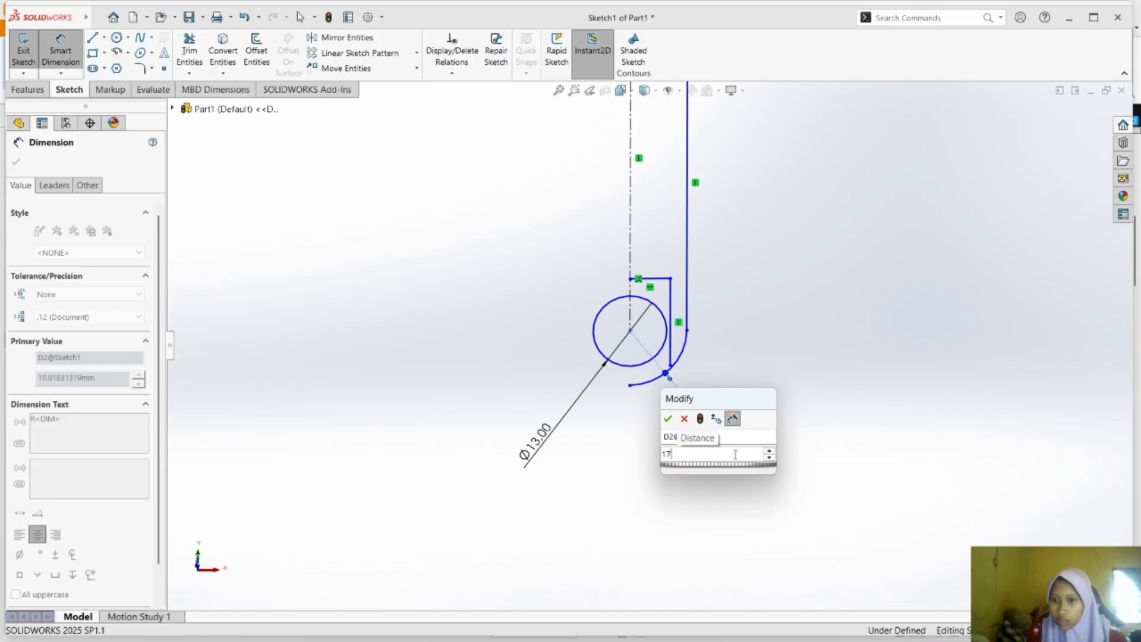
{"action": "key", "text": "Return"}
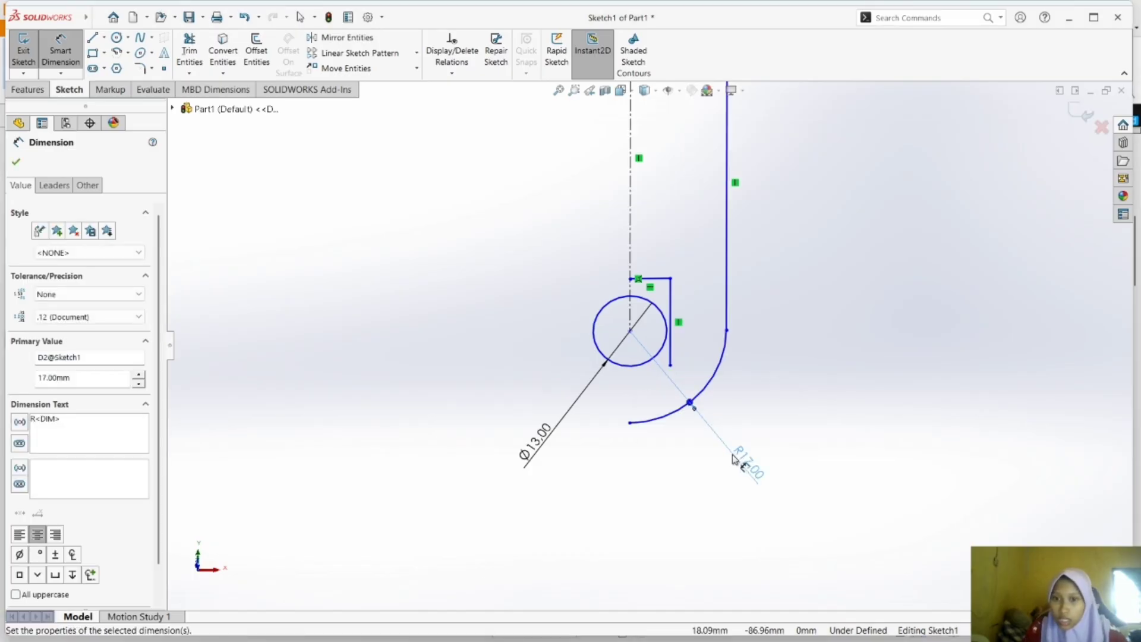
{"action": "left_click", "coordinate": [755, 406]}
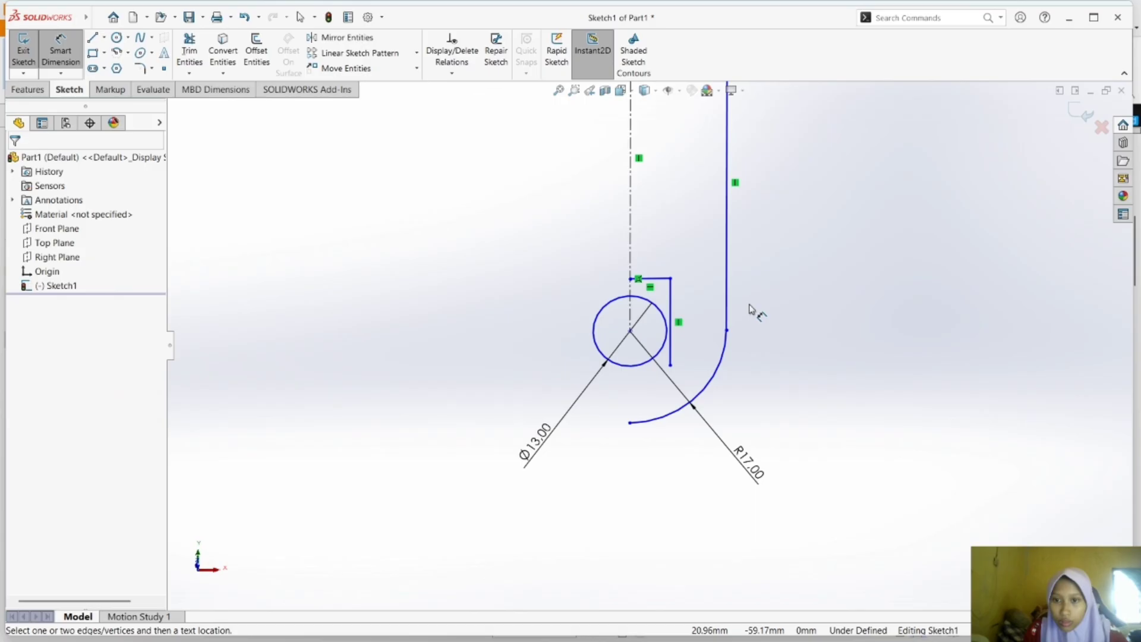
{"action": "mouse_move", "coordinate": [754, 309]}
{"action": "middle_mouse_down"}
{"action": "mouse_move", "coordinate": [660, 336]}
{"action": "mouse_move", "coordinate": [784, 356]}
{"action": "middle_mouse_up"}
{"action": "key", "text": "ctrl+8"}
{"action": "key", "text": "Escape"}
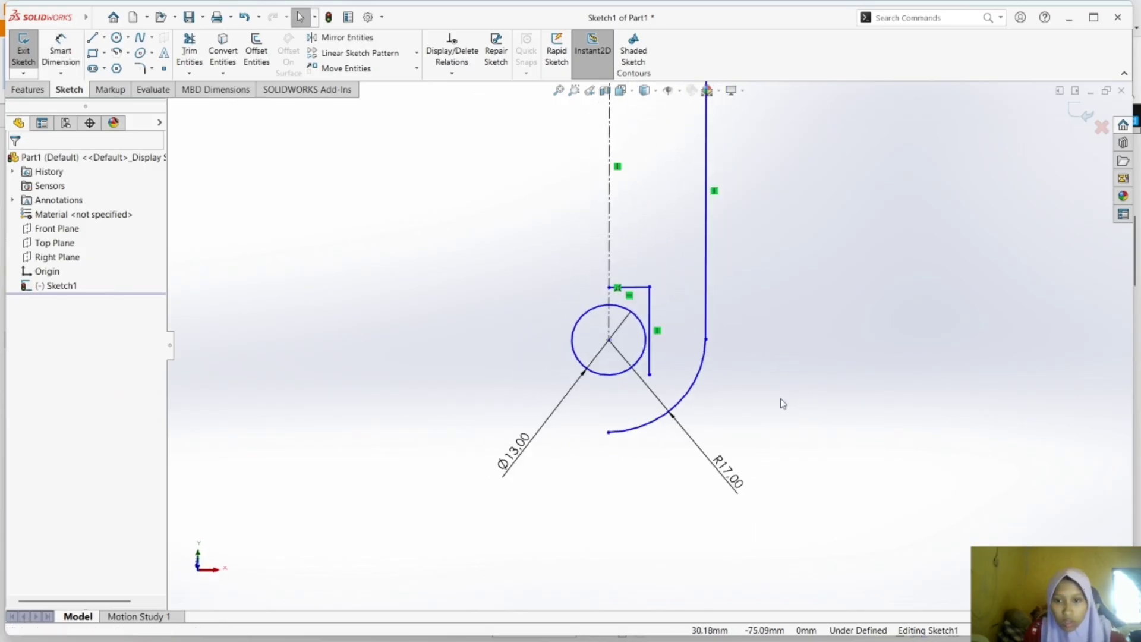
Stretch the short vertical line beside the circle so its lower end lies on the outer arc.
{"action": "mouse_move", "coordinate": [648, 343]}
{"action": "left_mouse_down"}
{"action": "mouse_move", "coordinate": [673, 356]}
{"action": "mouse_move", "coordinate": [684, 416]}
{"action": "left_mouse_up"}
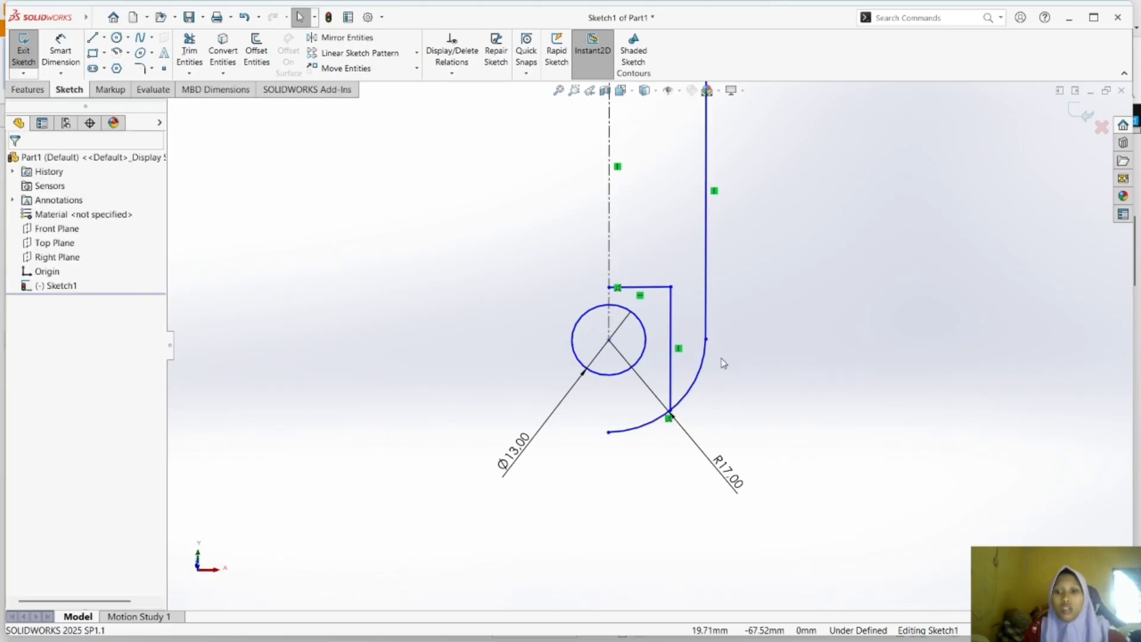
{"action": "scroll", "coordinate": [758, 275], "scroll_direction": "down", "scroll_amount": 2}
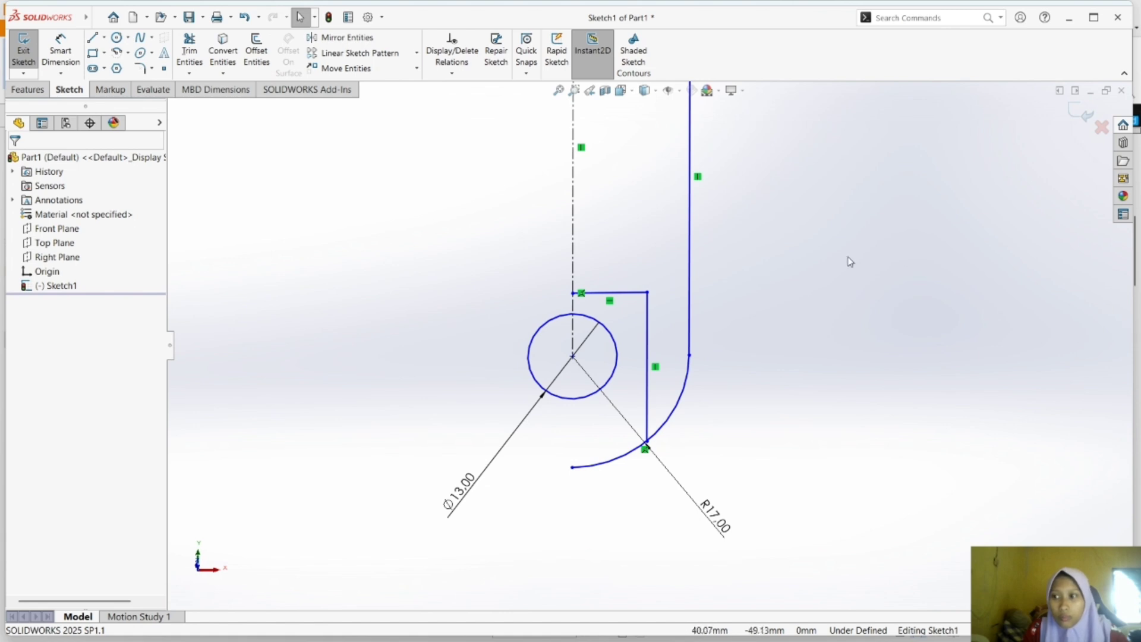
{"action": "scroll", "coordinate": [867, 175], "scroll_direction": "down", "scroll_amount": 1}
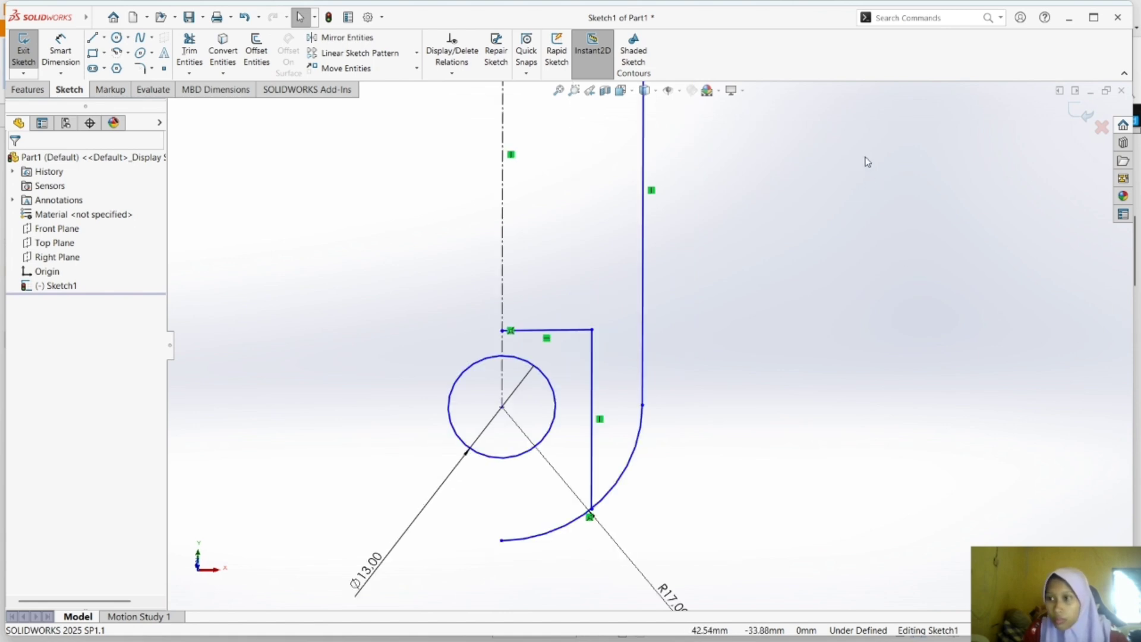
{"action": "scroll", "coordinate": [864, 155], "scroll_direction": "up", "scroll_amount": 6}
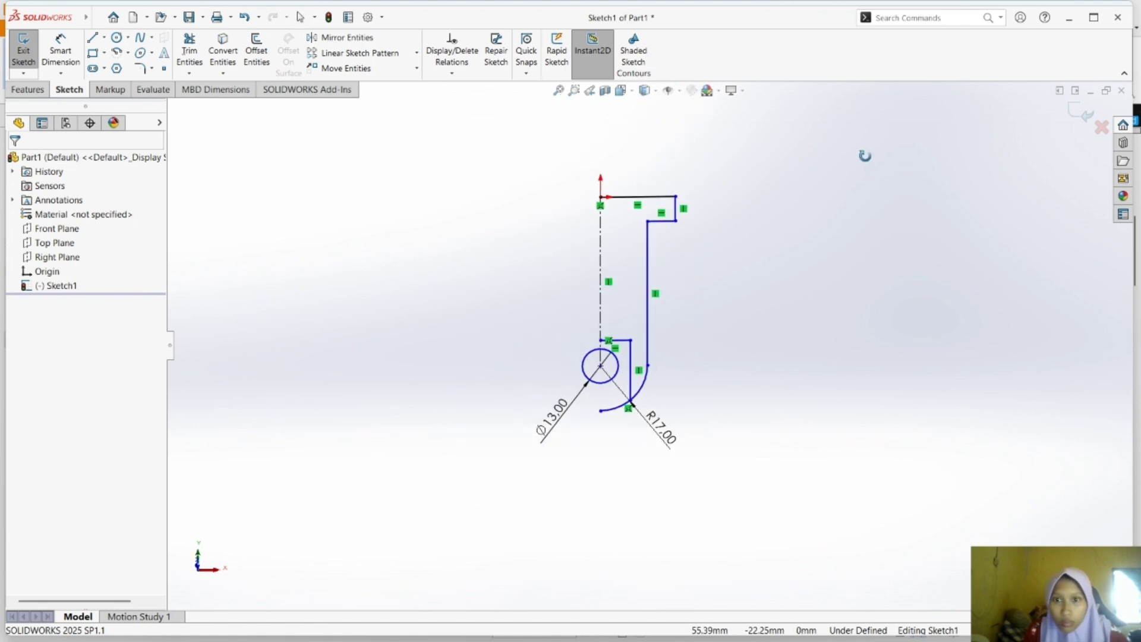
{"action": "mouse_move", "coordinate": [864, 154]}
{"action": "middle_mouse_down"}
{"action": "mouse_move", "coordinate": [863, 357]}
{"action": "mouse_move", "coordinate": [833, 398]}
{"action": "middle_mouse_up"}
{"action": "key", "text": "ctrl+8"}
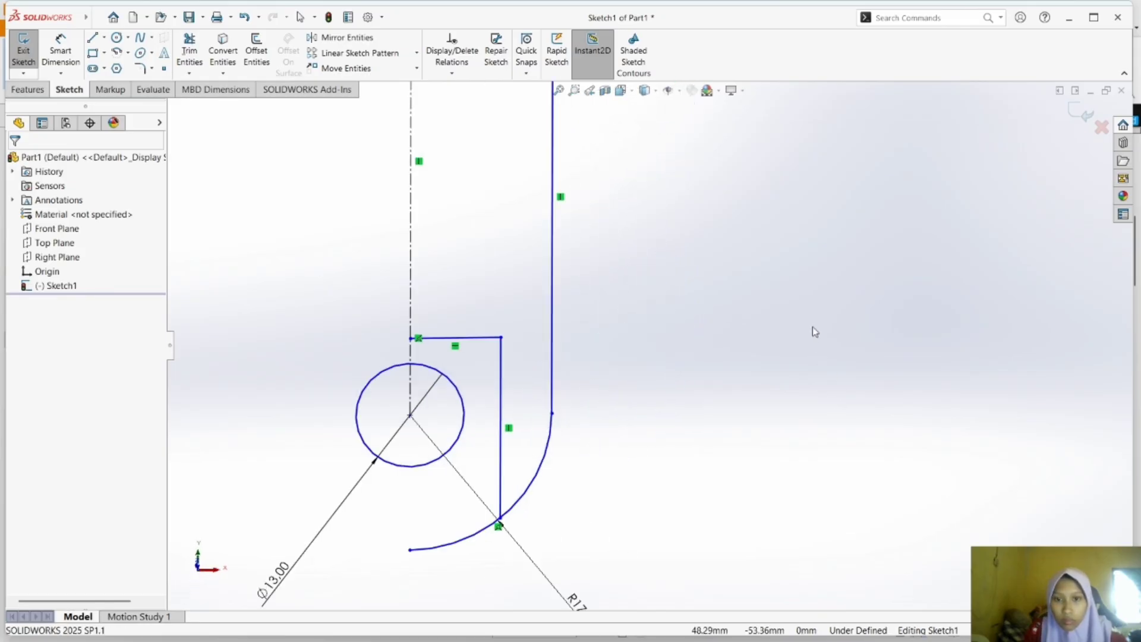
{"action": "scroll", "coordinate": [816, 319], "scroll_direction": "up", "scroll_amount": 1}
{"action": "mouse_move", "coordinate": [815, 319]}
{"action": "middle_mouse_down"}
{"action": "mouse_move", "coordinate": [803, 320]}
{"action": "mouse_move", "coordinate": [815, 319]}
{"action": "middle_mouse_up"}
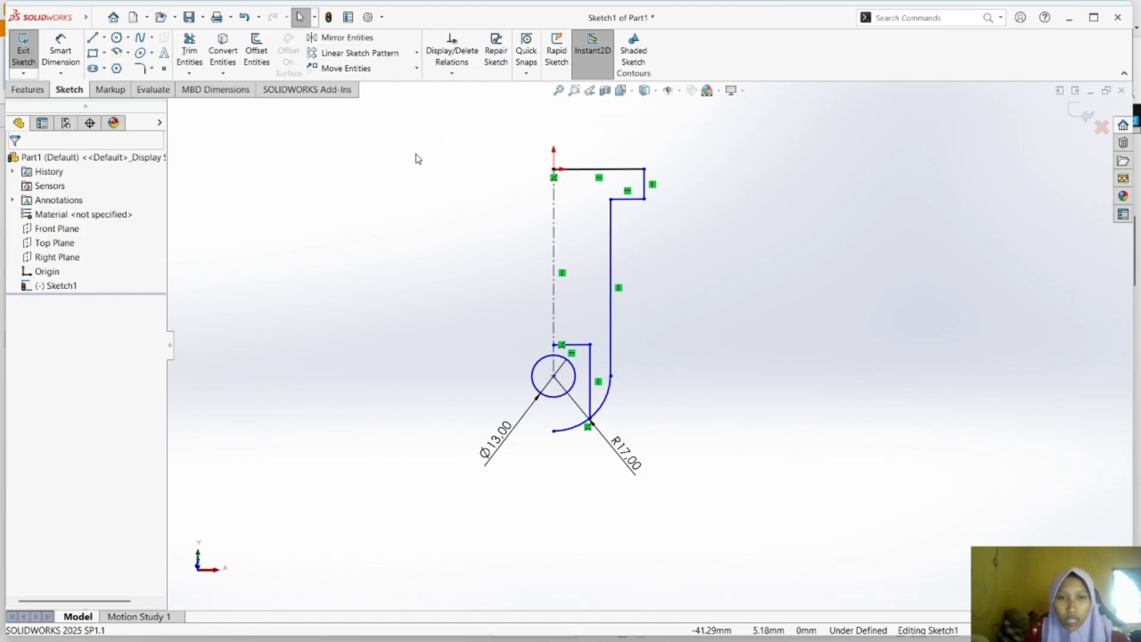
Mirror the half-profile's outer lines, the arc and the two inner lines about the vertical centerline, keeping the originals.
{"action": "left_click", "coordinate": [348, 39]}
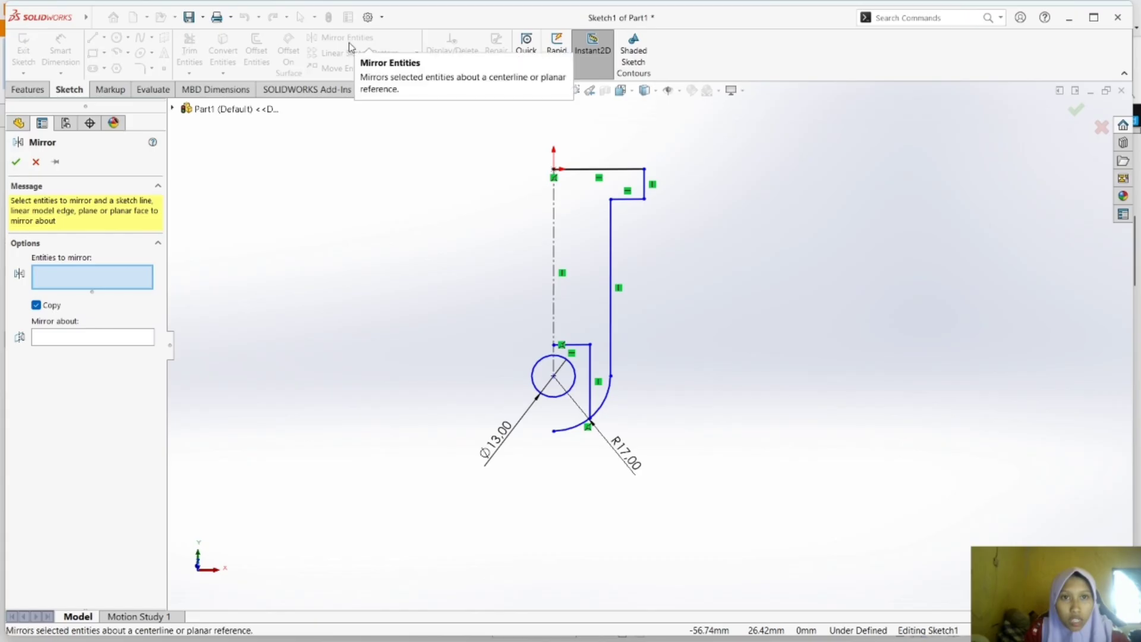
{"action": "left_click", "coordinate": [618, 170]}
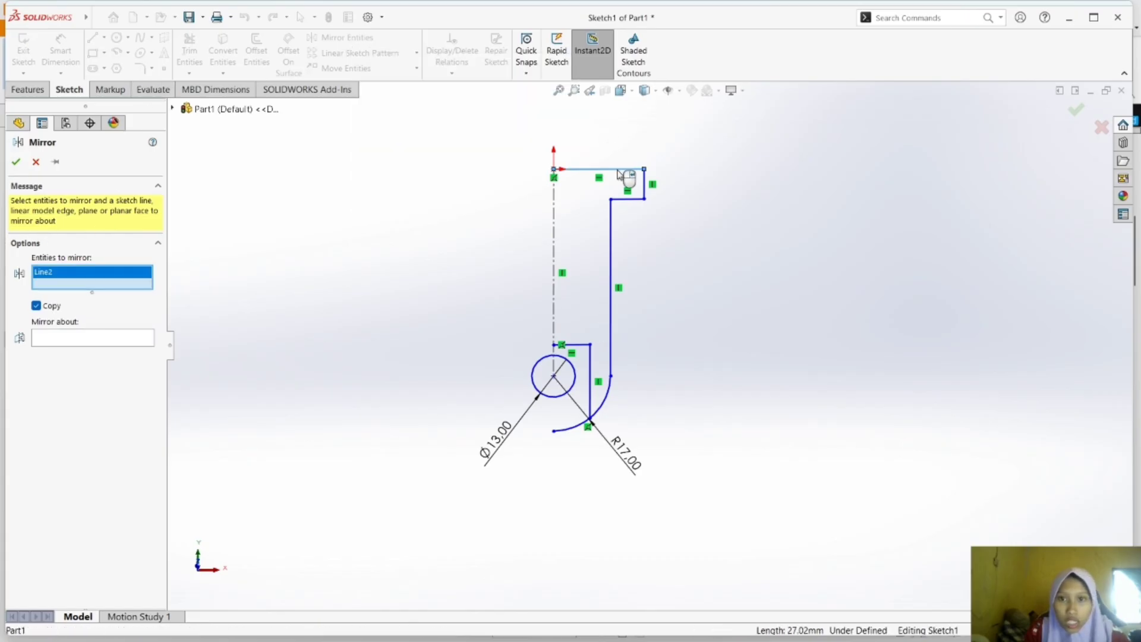
{"action": "left_click", "coordinate": [646, 189]}
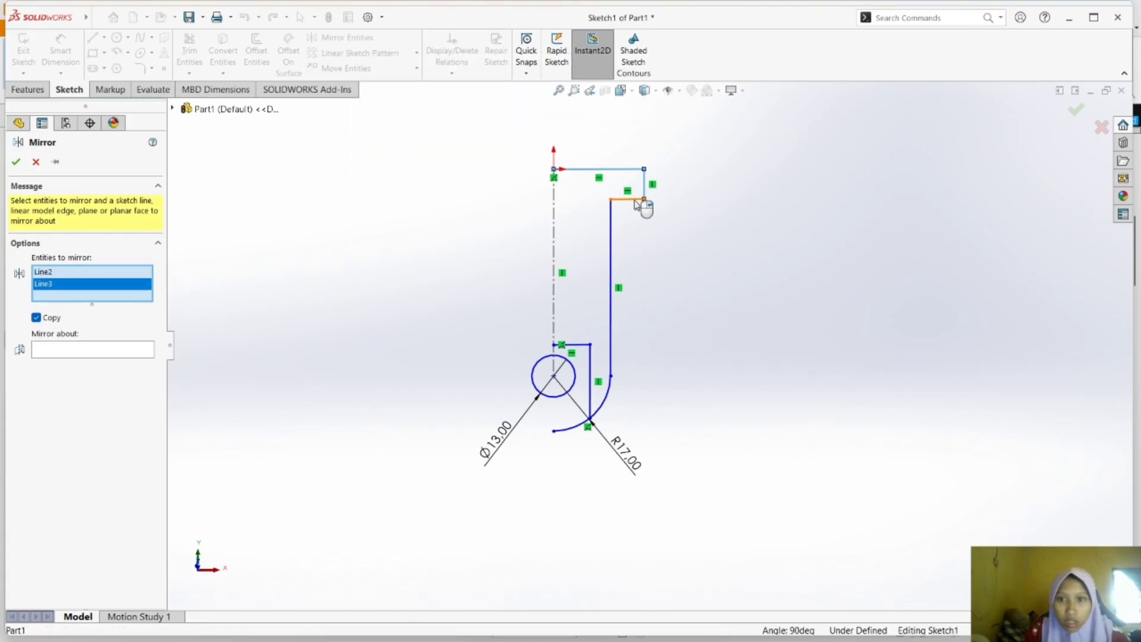
{"action": "left_click", "coordinate": [610, 235]}
{"action": "left_click", "coordinate": [609, 363]}
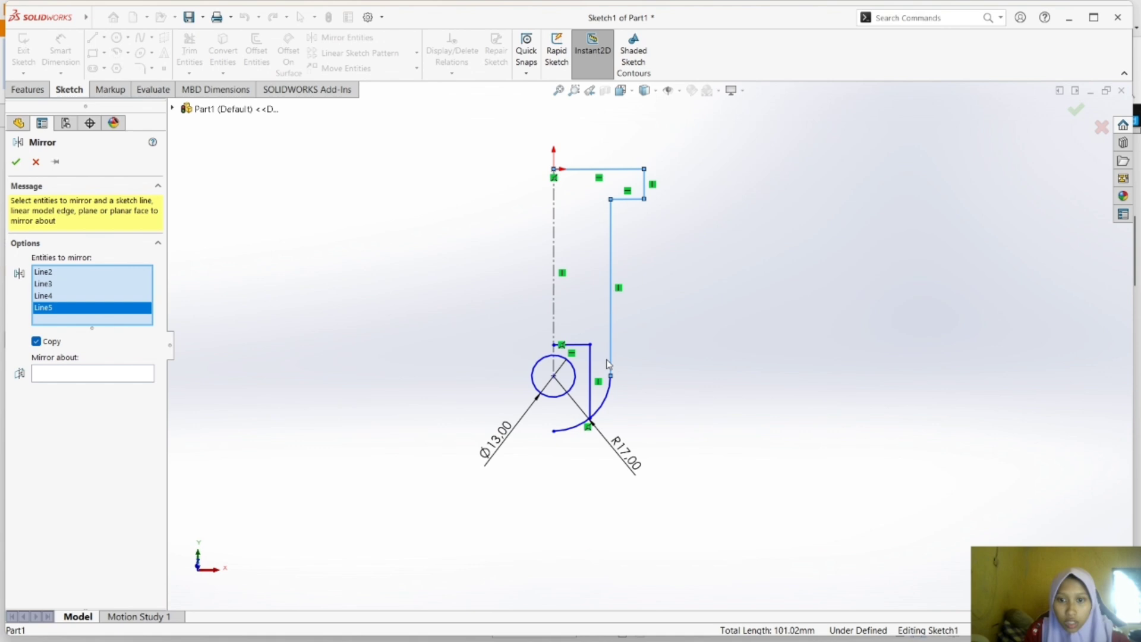
{"action": "left_click", "coordinate": [610, 395]}
{"action": "left_click", "coordinate": [591, 372]}
{"action": "left_click", "coordinate": [579, 345]}
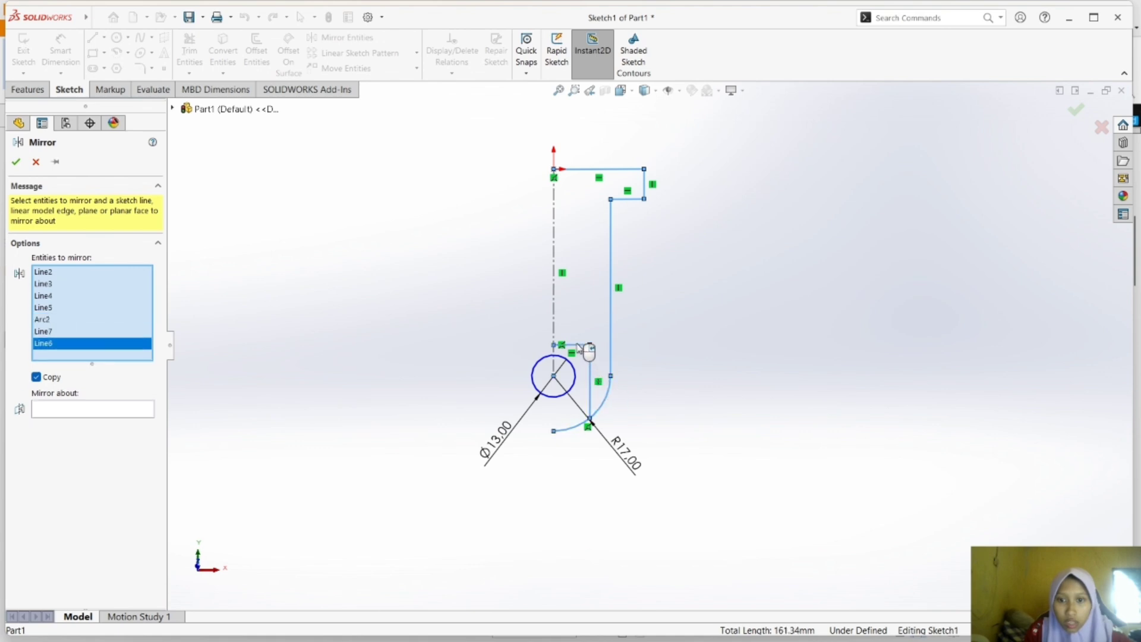
{"action": "left_click", "coordinate": [120, 410]}
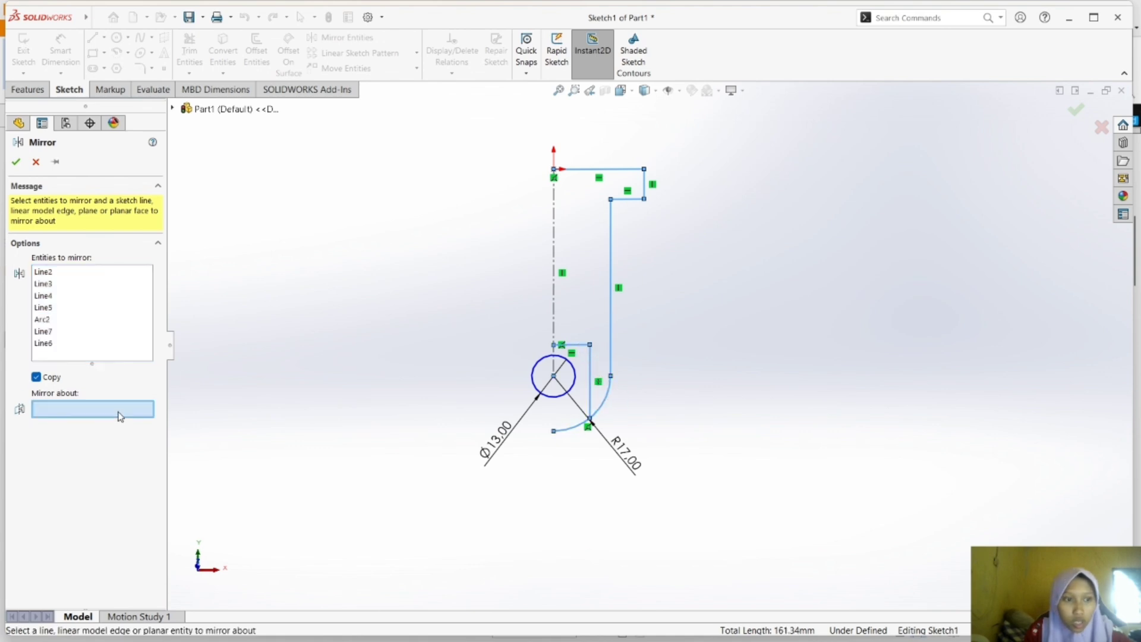
{"action": "left_click", "coordinate": [554, 259]}
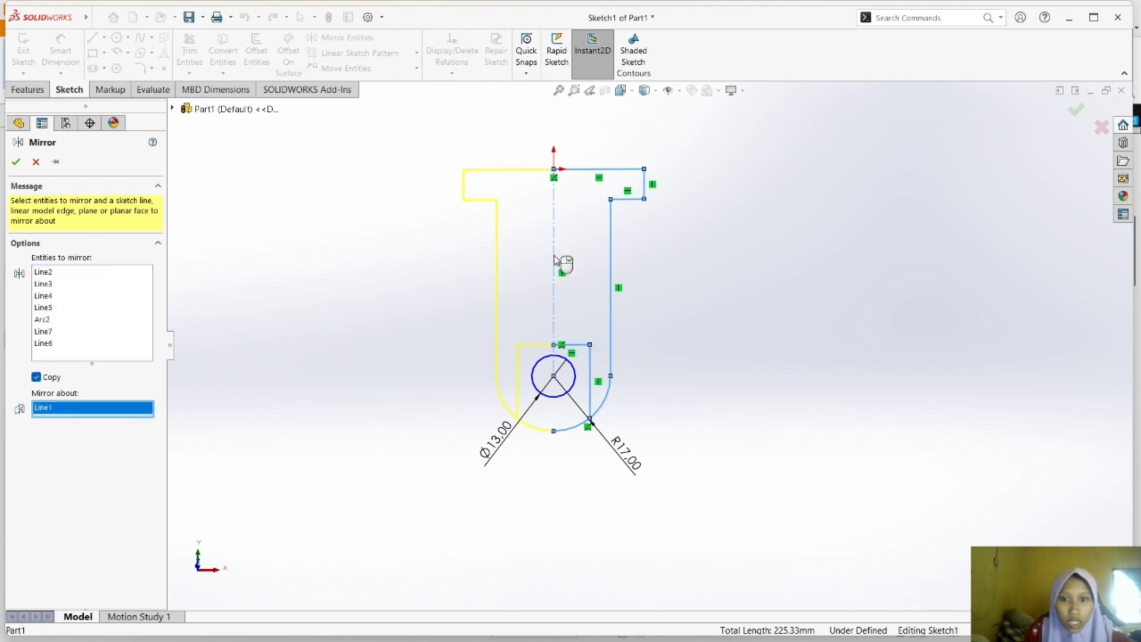
{"action": "left_click", "coordinate": [15, 162]}
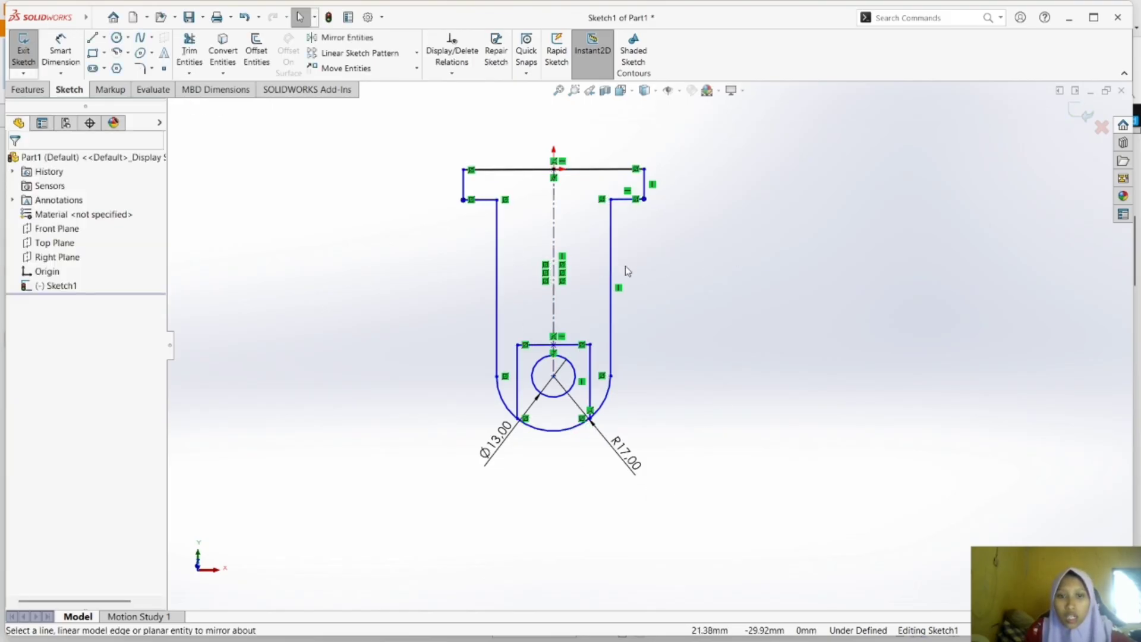
Sketch a horizontal centerline from the circle's centre to the right-hand junction of the long vertical line and the arc.
{"action": "left_click", "coordinate": [92, 38]}
{"action": "left_click", "coordinate": [104, 37]}
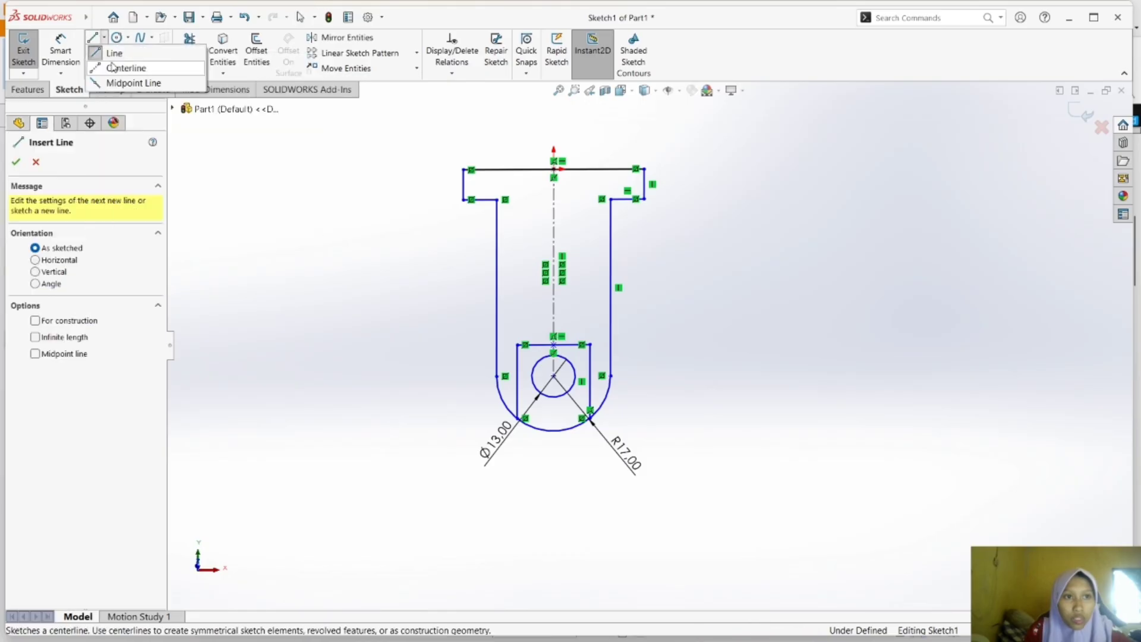
{"action": "left_click", "coordinate": [113, 67]}
{"action": "left_click", "coordinate": [554, 376]}
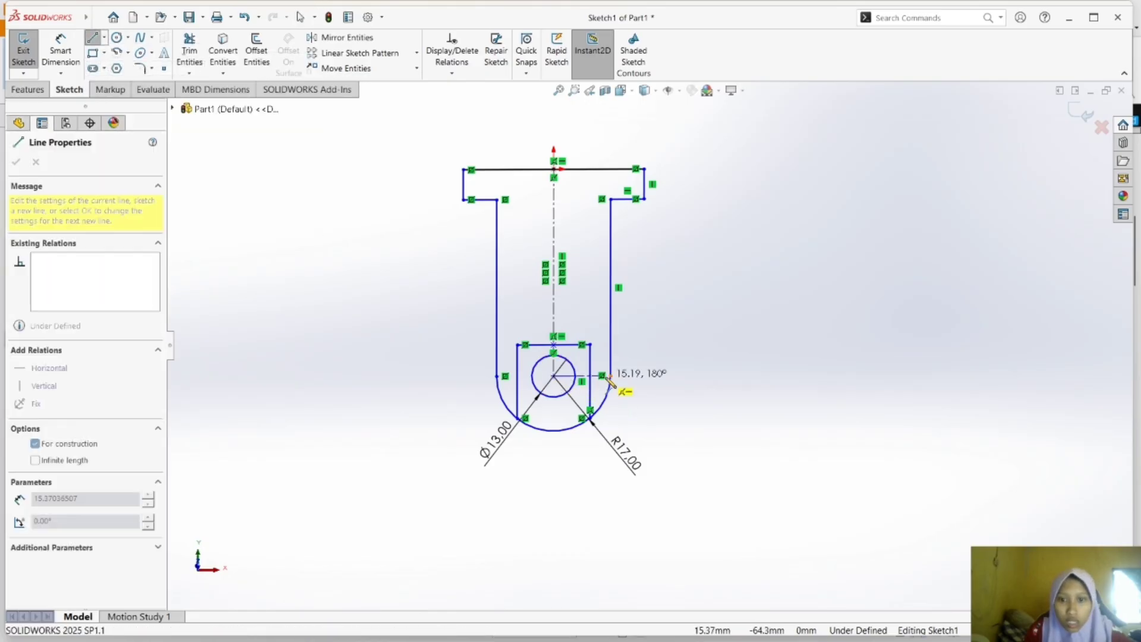
{"action": "left_click", "coordinate": [610, 381]}
{"action": "key", "text": "Escape"}
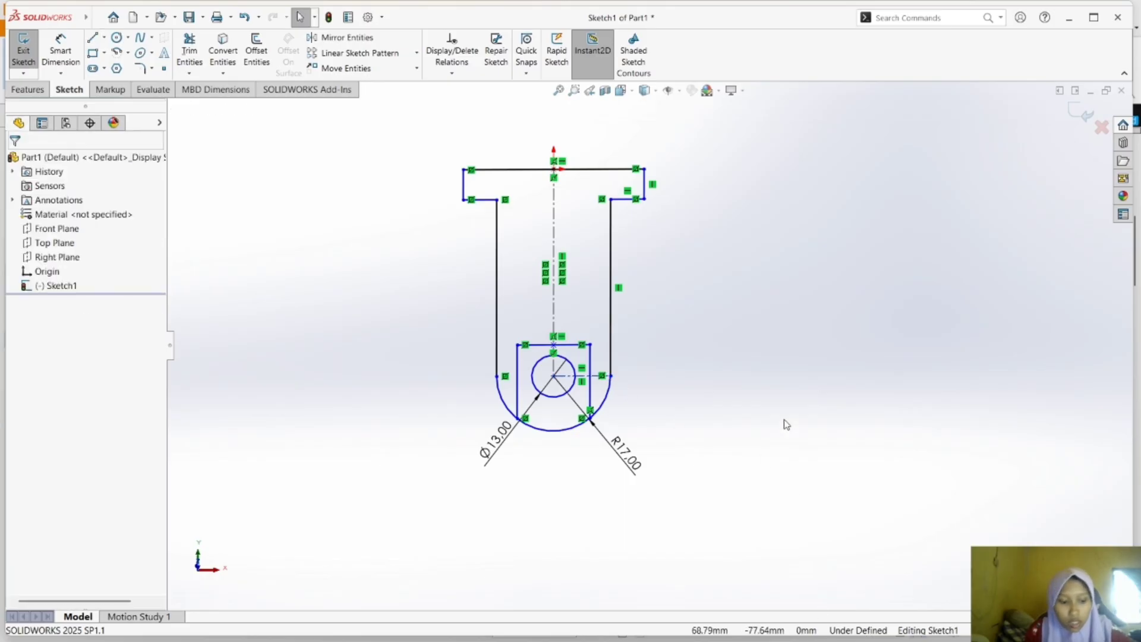
Check drawing b) in the Foxit Reader PDF, return to SOLIDWORKS and dimension the T's full top edge at 80 mm.
{"action": "key", "text": "super+Tab"}
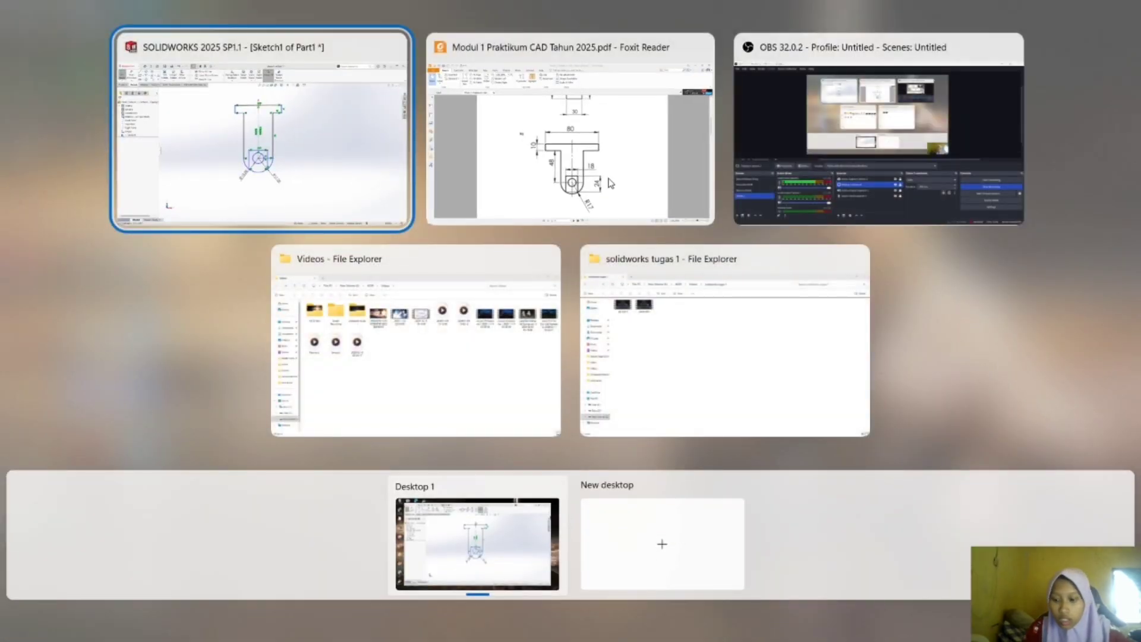
{"action": "left_click", "coordinate": [611, 183]}
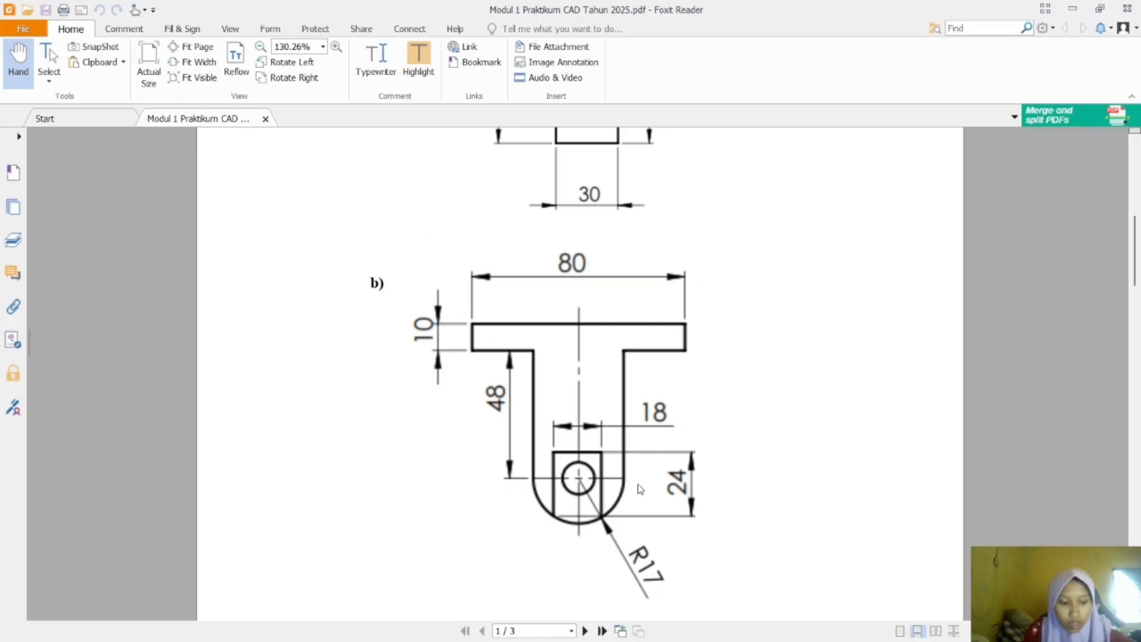
{"action": "key", "text": "super+Tab"}
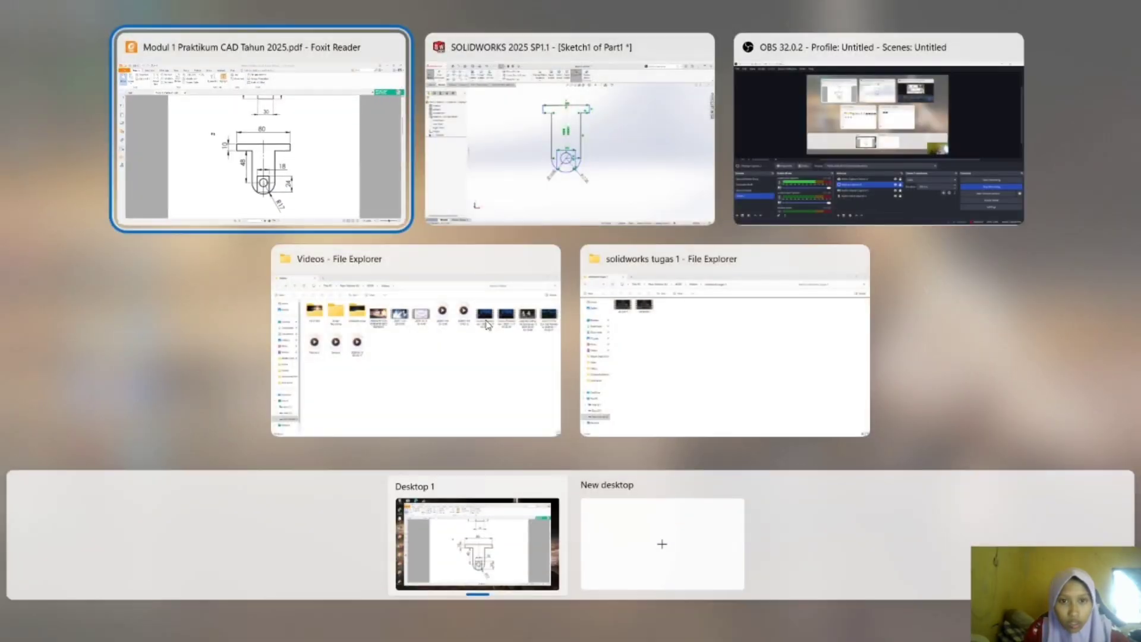
{"action": "left_click", "coordinate": [582, 185]}
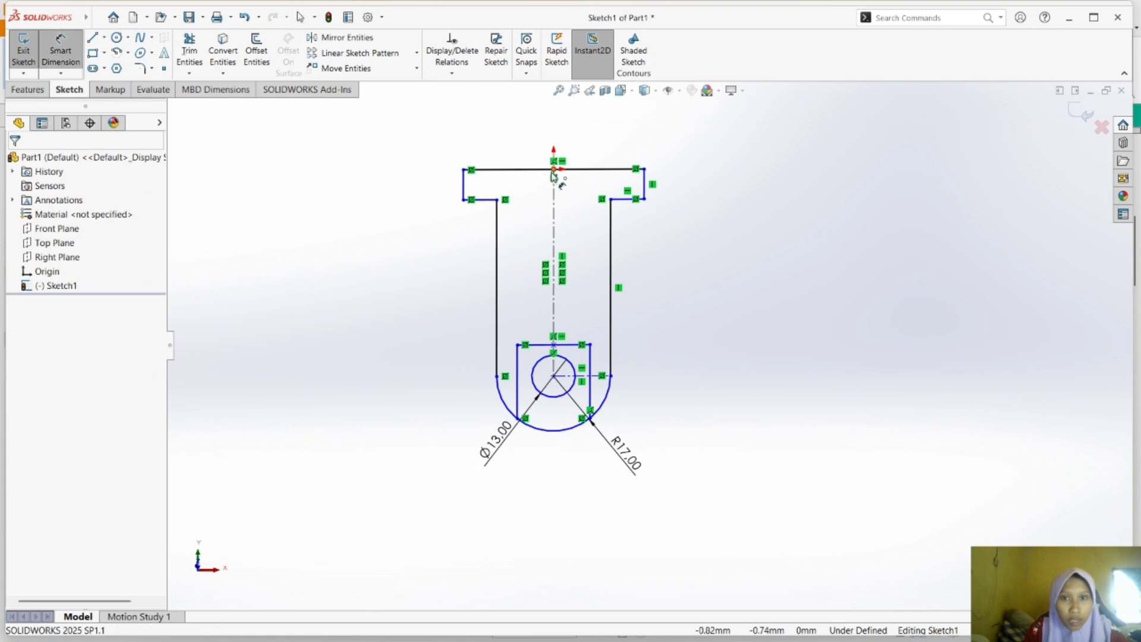
{"action": "left_click", "coordinate": [554, 170]}
{"action": "left_click", "coordinate": [539, 144]}
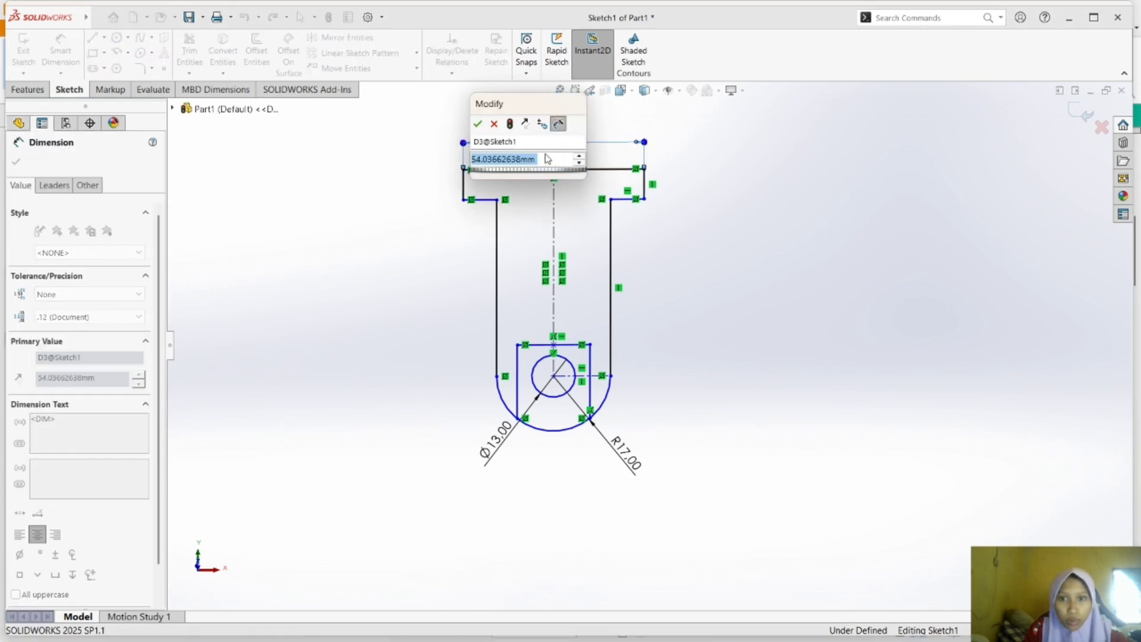
{"action": "type", "text": "8"}
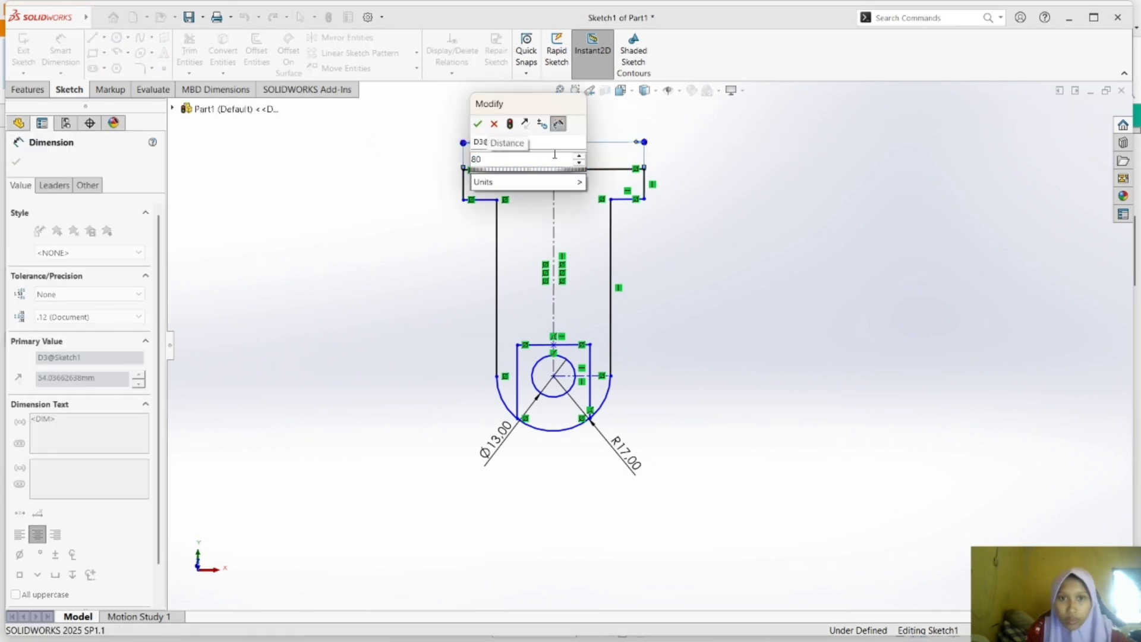
{"action": "type", "text": "0"}
{"action": "key", "text": "Return"}
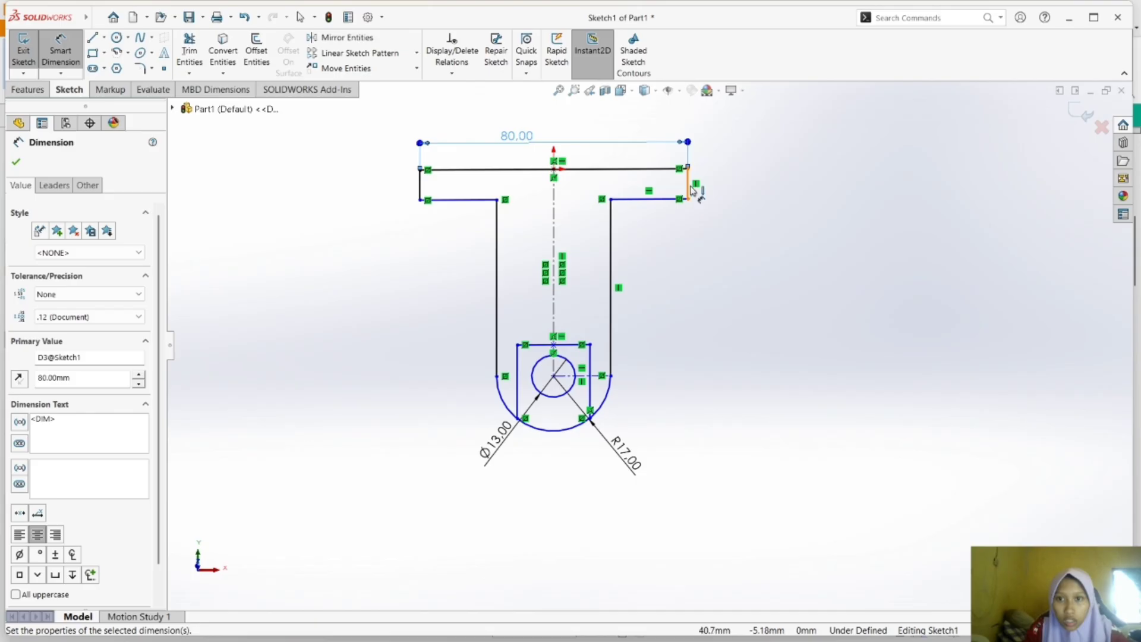
Dimension the height of the top flange's right-hand edge at 10 mm.
{"action": "left_click", "coordinate": [693, 190]}
{"action": "left_click", "coordinate": [726, 184]}
{"action": "type", "text": "1"}
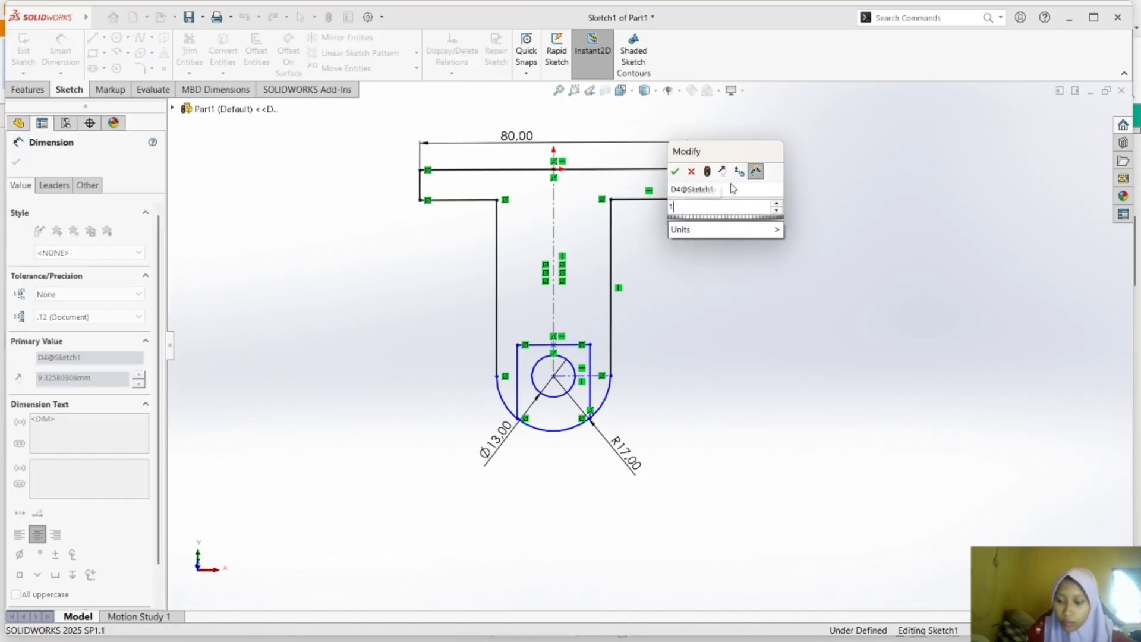
{"action": "type", "text": "0"}
{"action": "key", "text": "Return"}
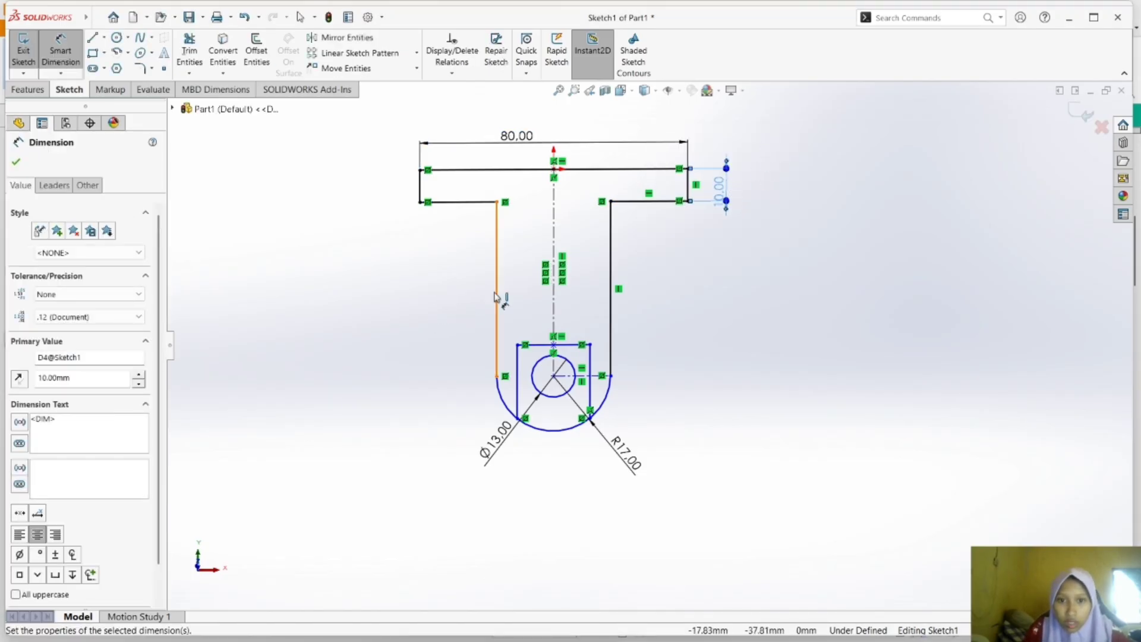
Dimension the left long vertical line from the flange down to the arc at 48 mm.
{"action": "left_click", "coordinate": [496, 299]}
{"action": "left_click", "coordinate": [461, 303]}
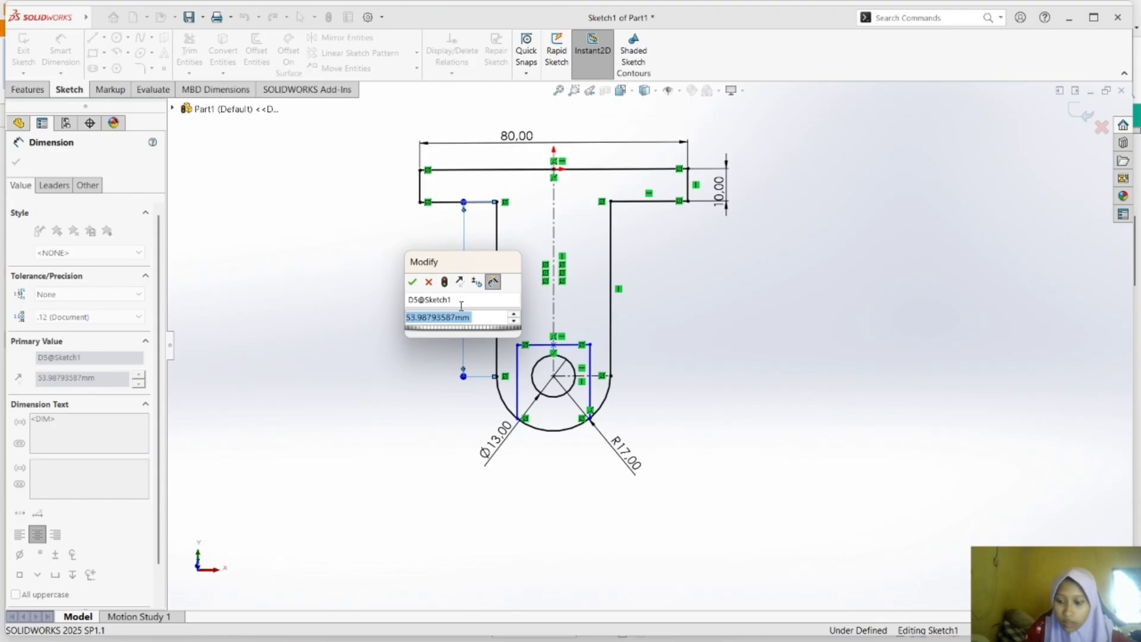
{"action": "type", "text": "48"}
{"action": "key", "text": "Return"}
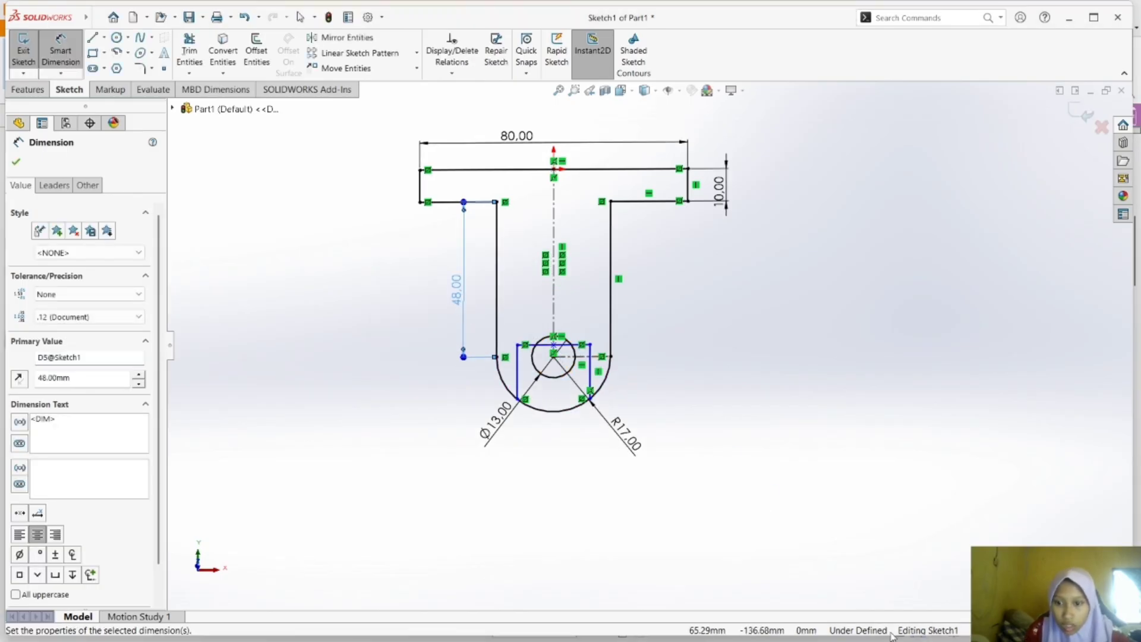
Check drawing b) in the Foxit Reader PDF again, return to SOLIDWORKS and dimension the inner right vertical line at 24 mm.
{"action": "key", "text": "super+Tab"}
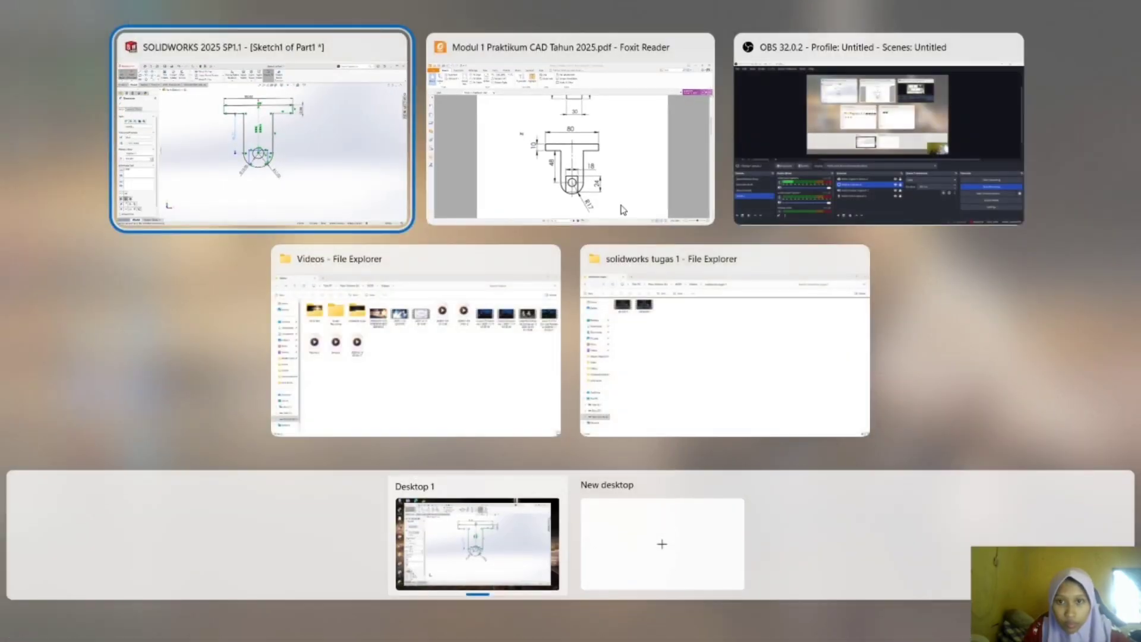
{"action": "left_click", "coordinate": [623, 202]}
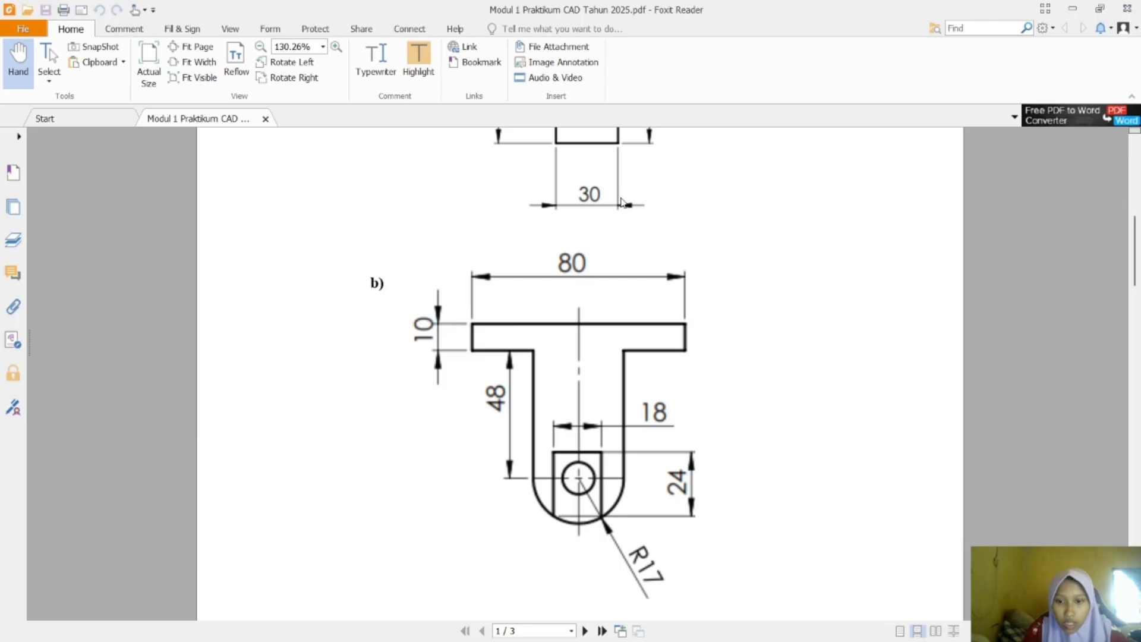
{"action": "key", "text": "super+Tab"}
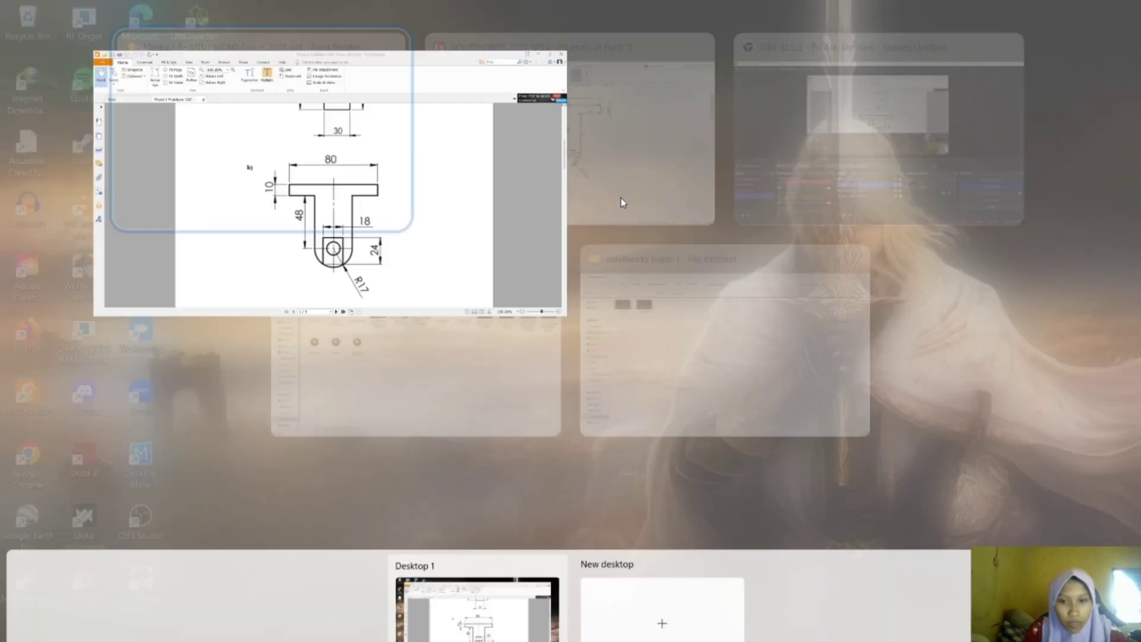
{"action": "left_click", "coordinate": [619, 80]}
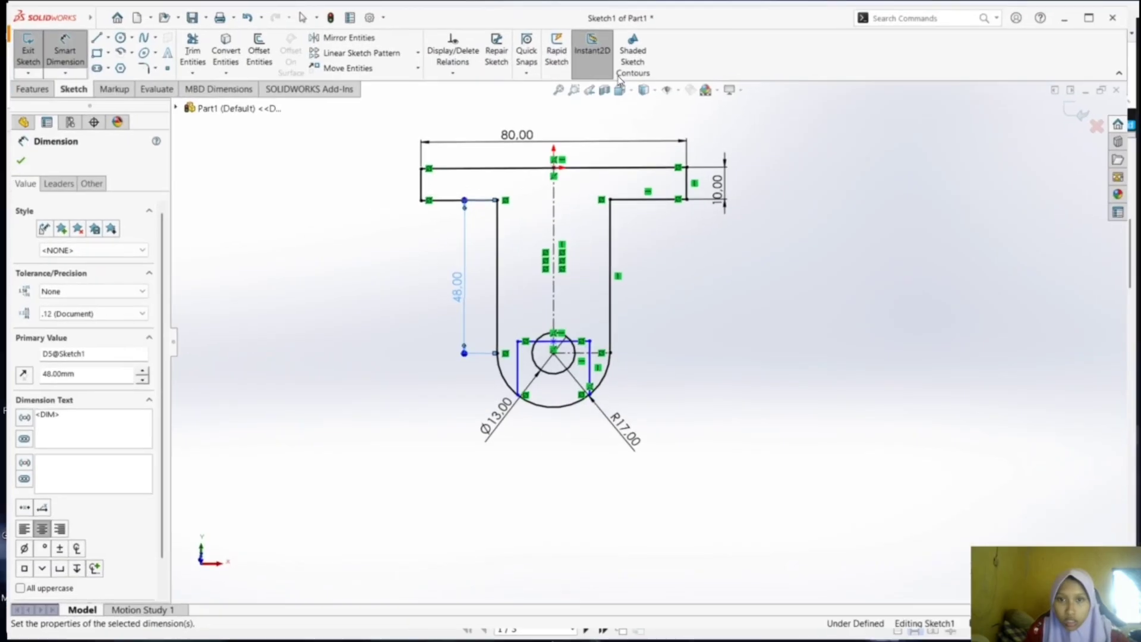
{"action": "left_click", "coordinate": [589, 374]}
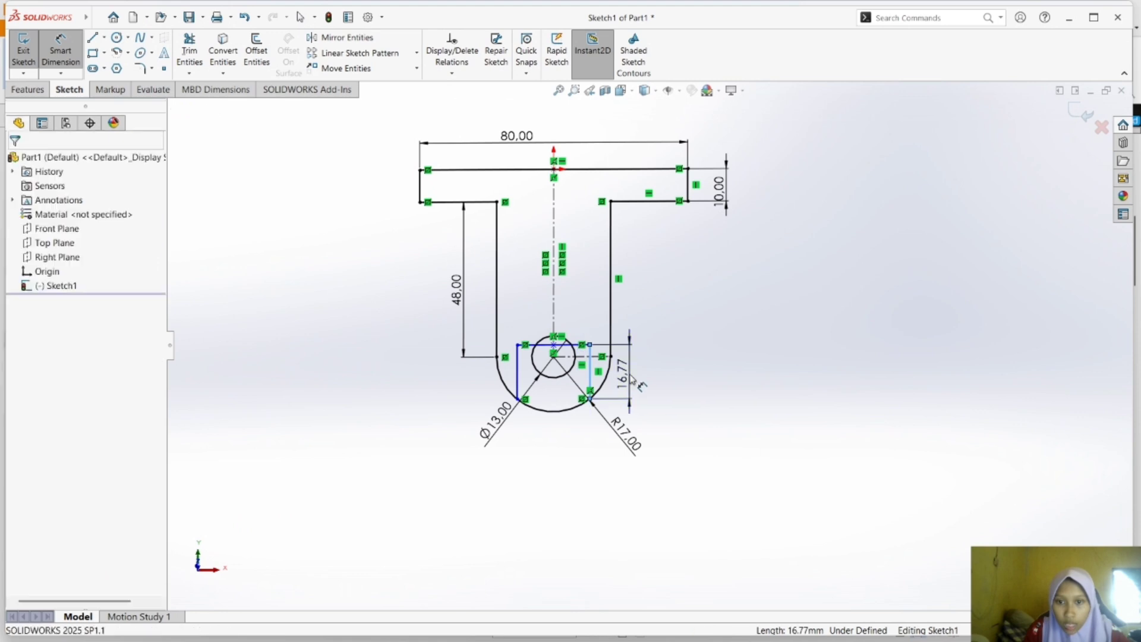
{"action": "left_click", "coordinate": [634, 374]}
{"action": "type", "text": "24"}
{"action": "key", "text": "Return"}
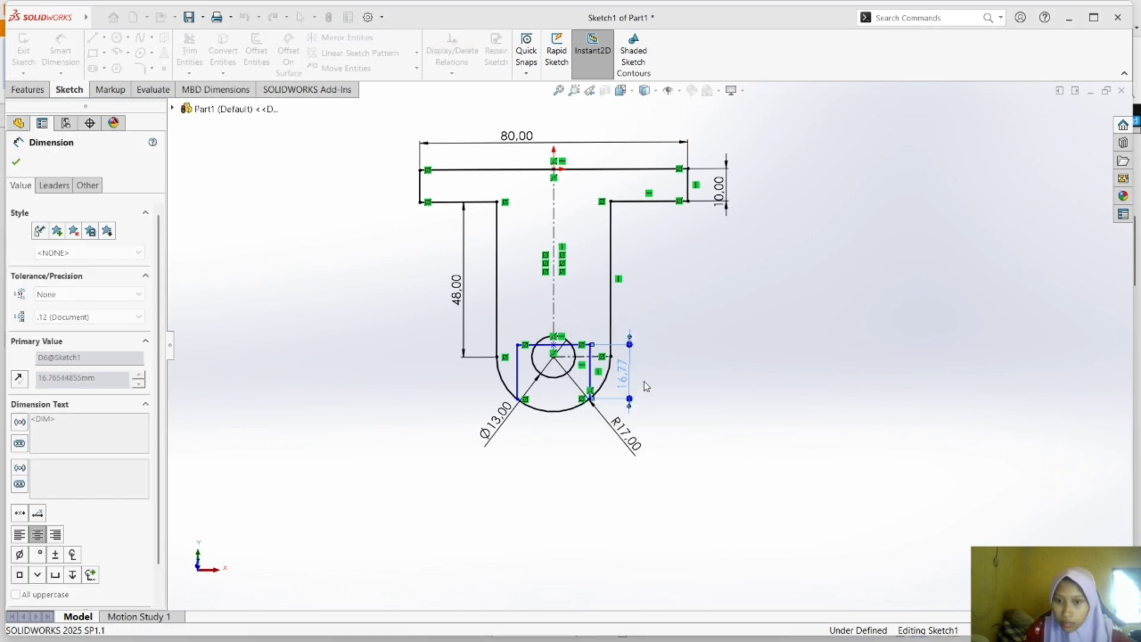
Dimension the top edge of the inner rectangle around the hole at 18 mm and leave the dimension command.
{"action": "left_click", "coordinate": [575, 325]}
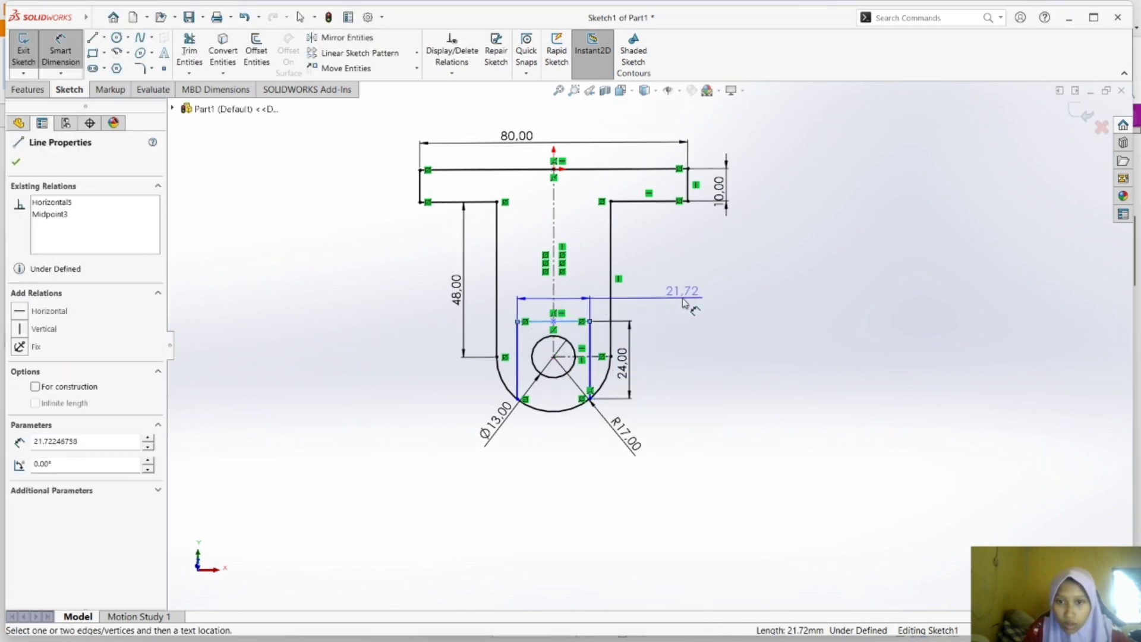
{"action": "left_click", "coordinate": [692, 298]}
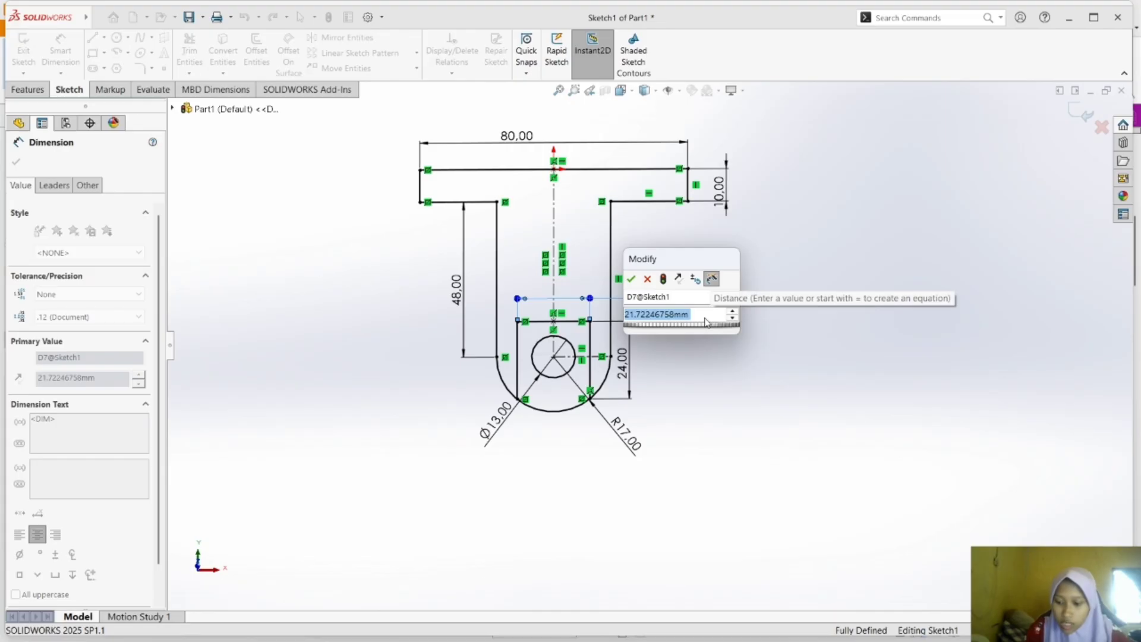
{"action": "type", "text": "18"}
{"action": "key", "text": "Return"}
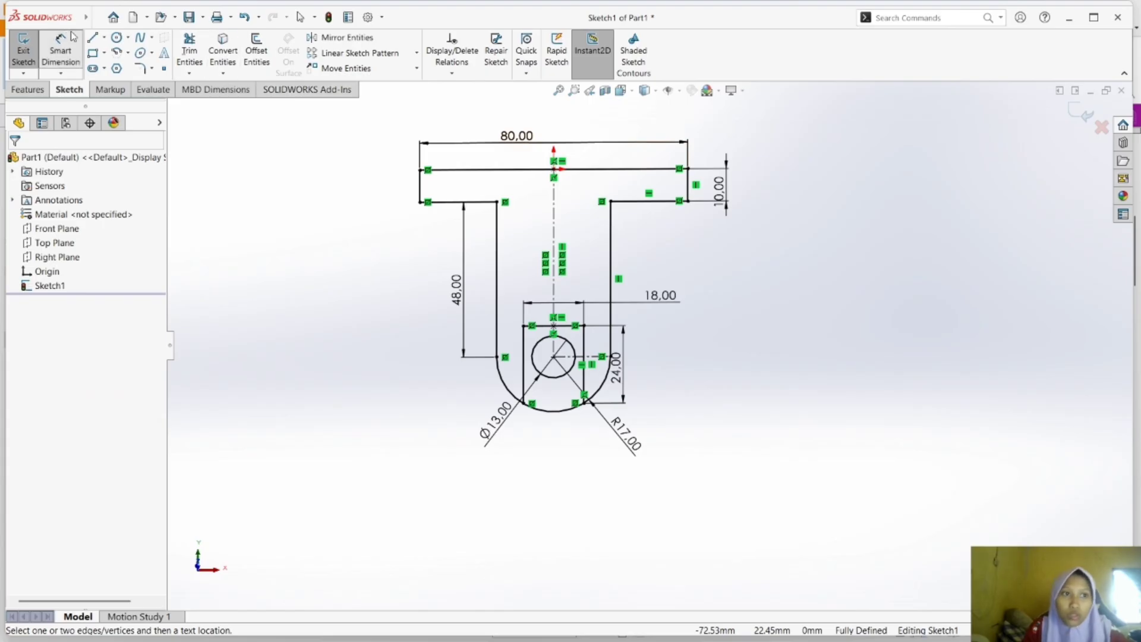
{"action": "left_click", "coordinate": [56, 59]}
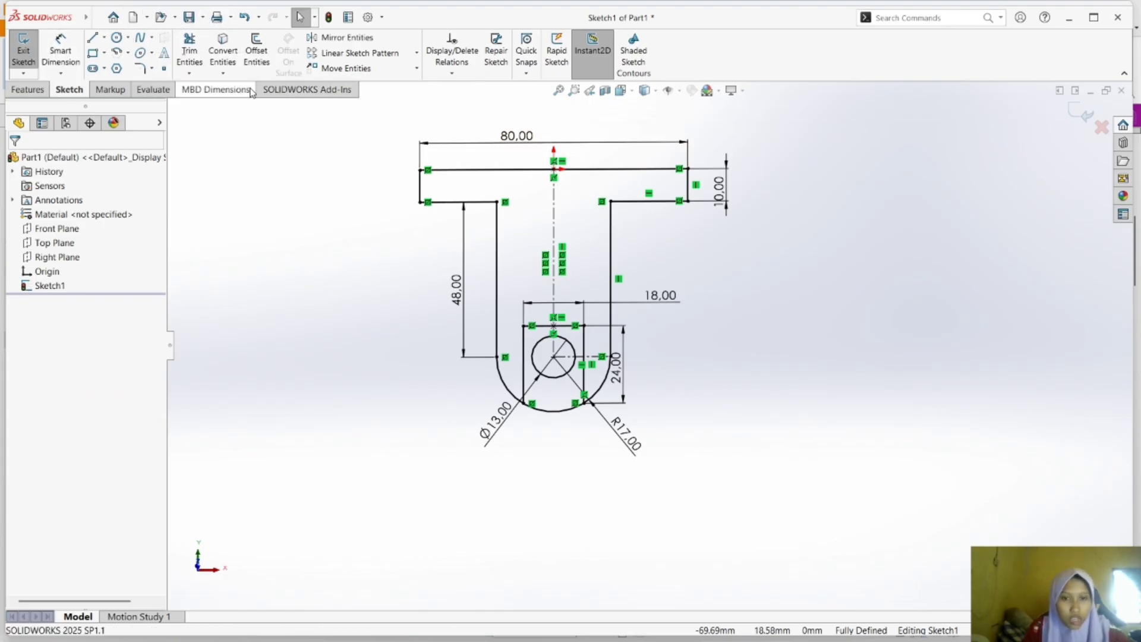
Save the part as "tugas b" in the solid keren folder.
{"action": "key", "text": "ctrl+s"}
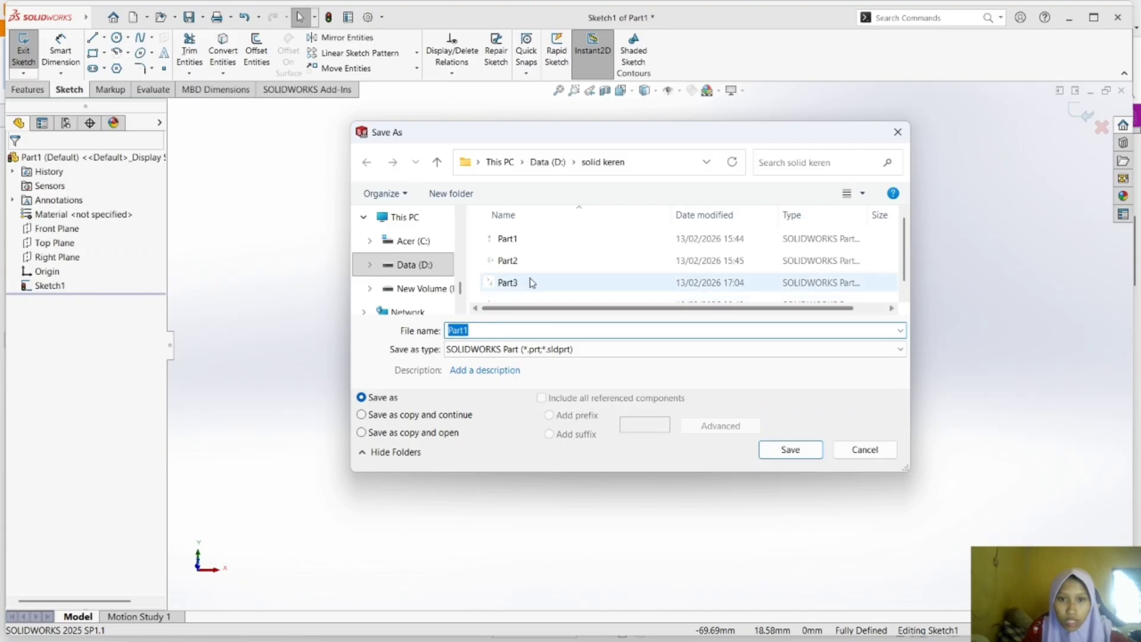
{"action": "key", "text": "BackSpace"}
{"action": "type", "text": "t"}
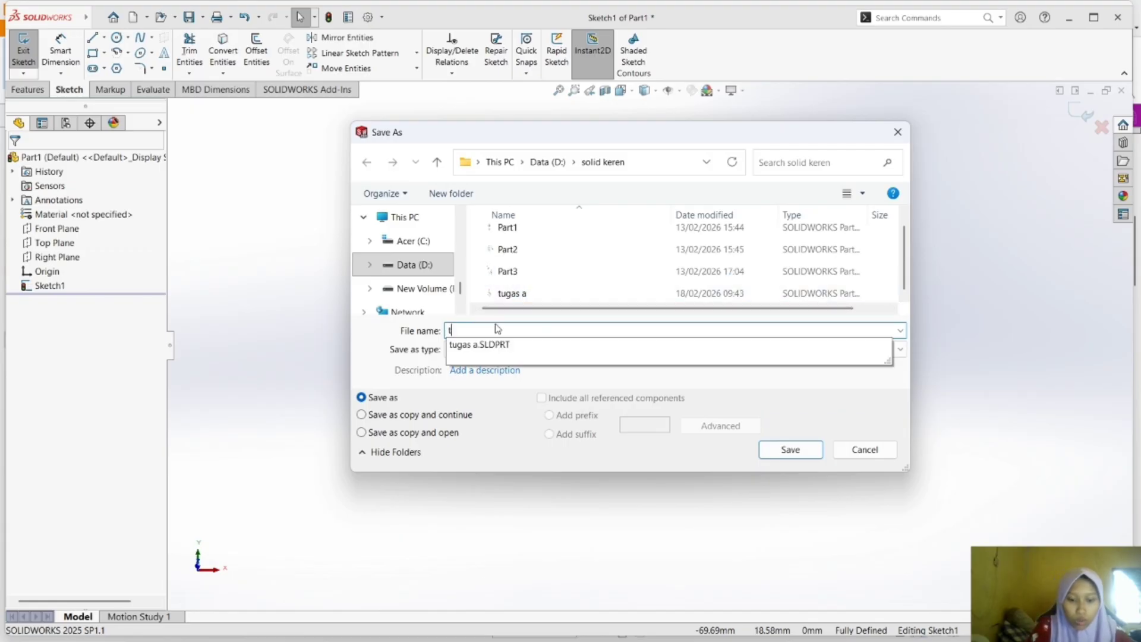
{"action": "type", "text": "ugas b"}
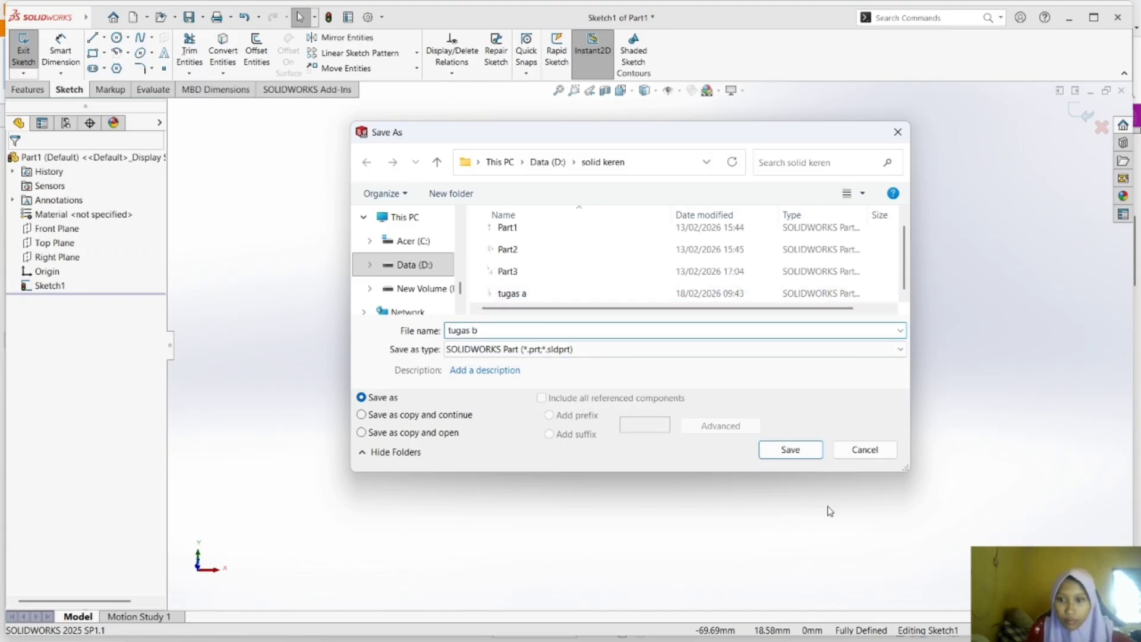
{"action": "left_click", "coordinate": [792, 449]}
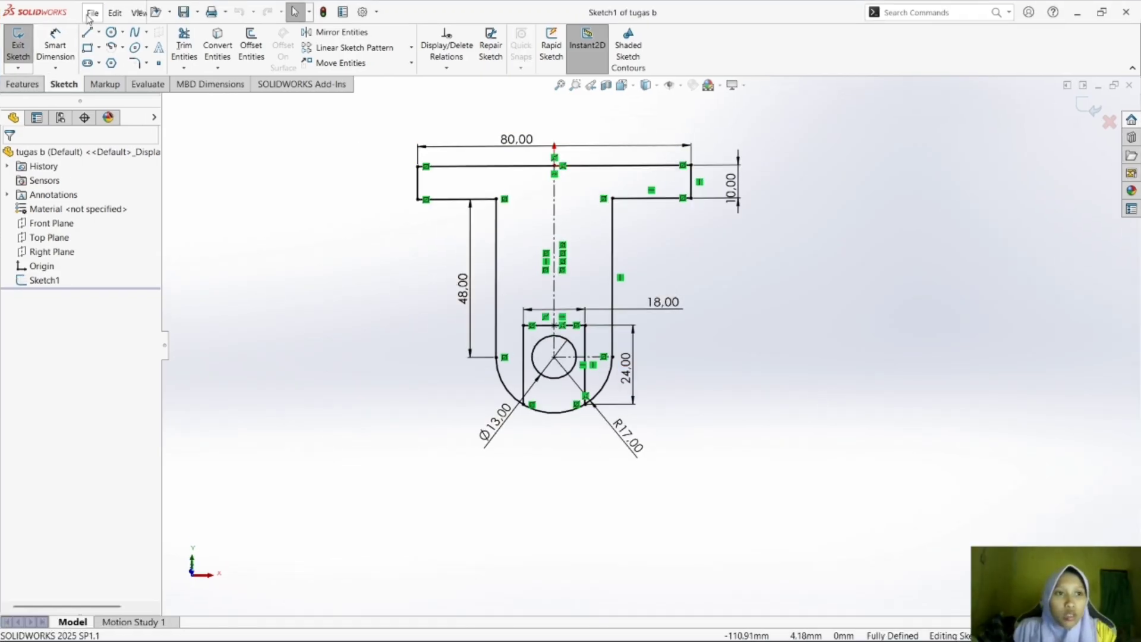
Create a new Part document for the next exercise.
{"action": "left_click", "coordinate": [92, 13]}
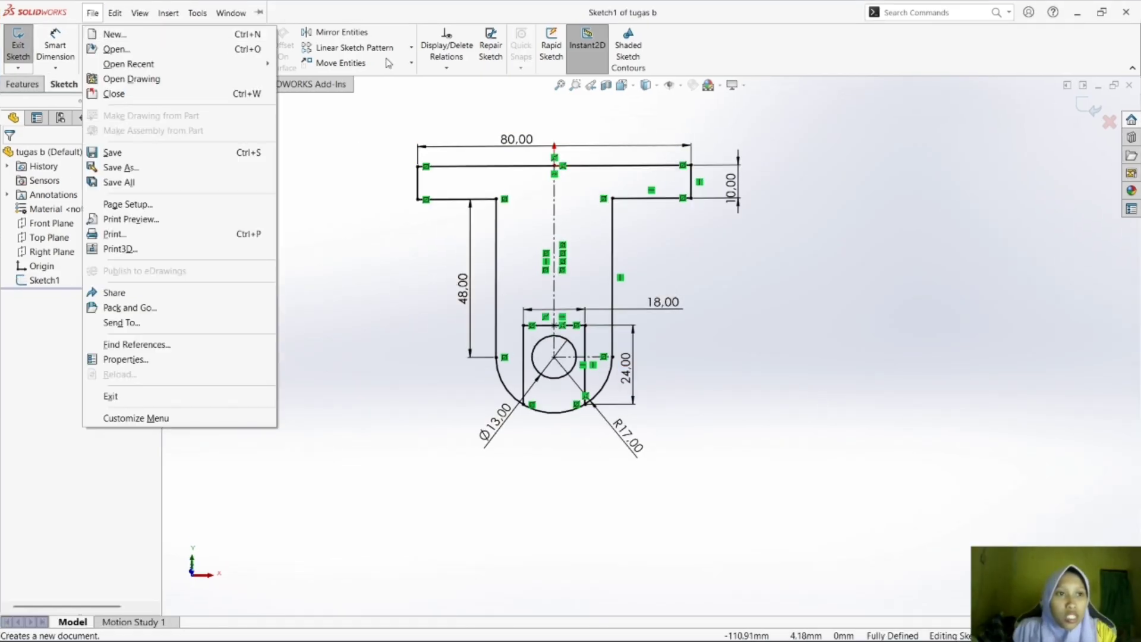
{"action": "left_click", "coordinate": [100, 18]}
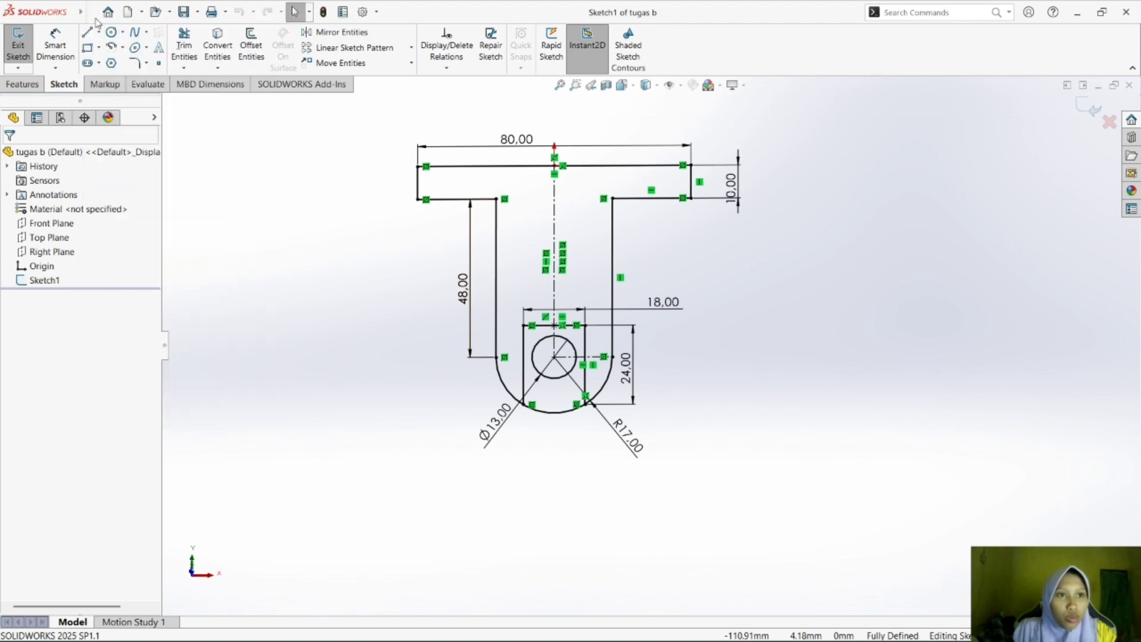
{"action": "left_click", "coordinate": [132, 12]}
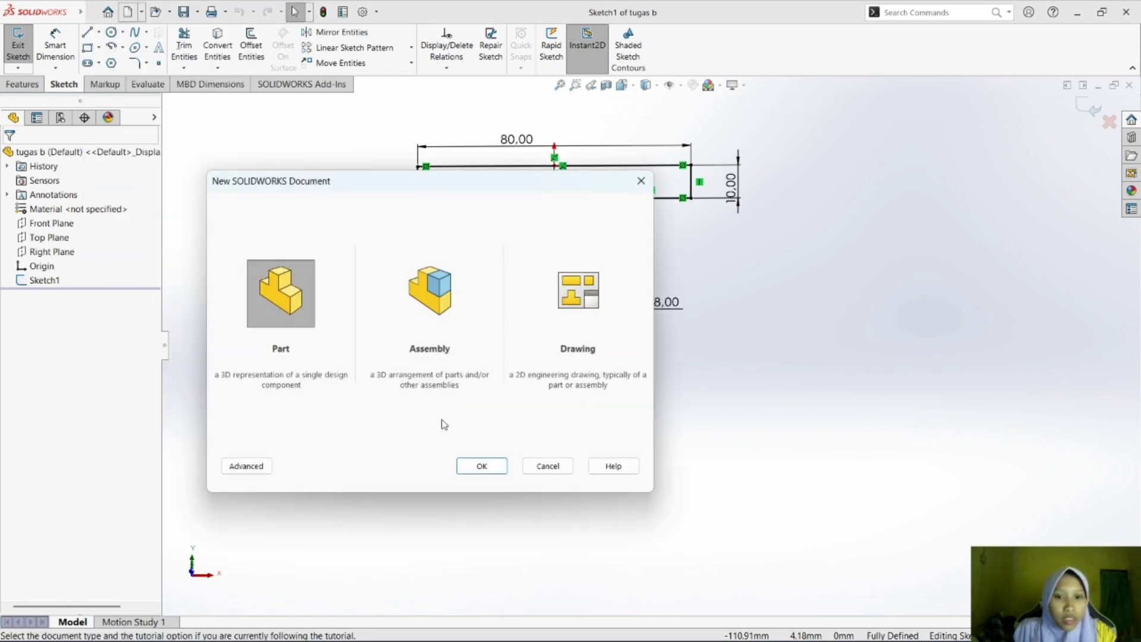
{"action": "left_click", "coordinate": [460, 468]}
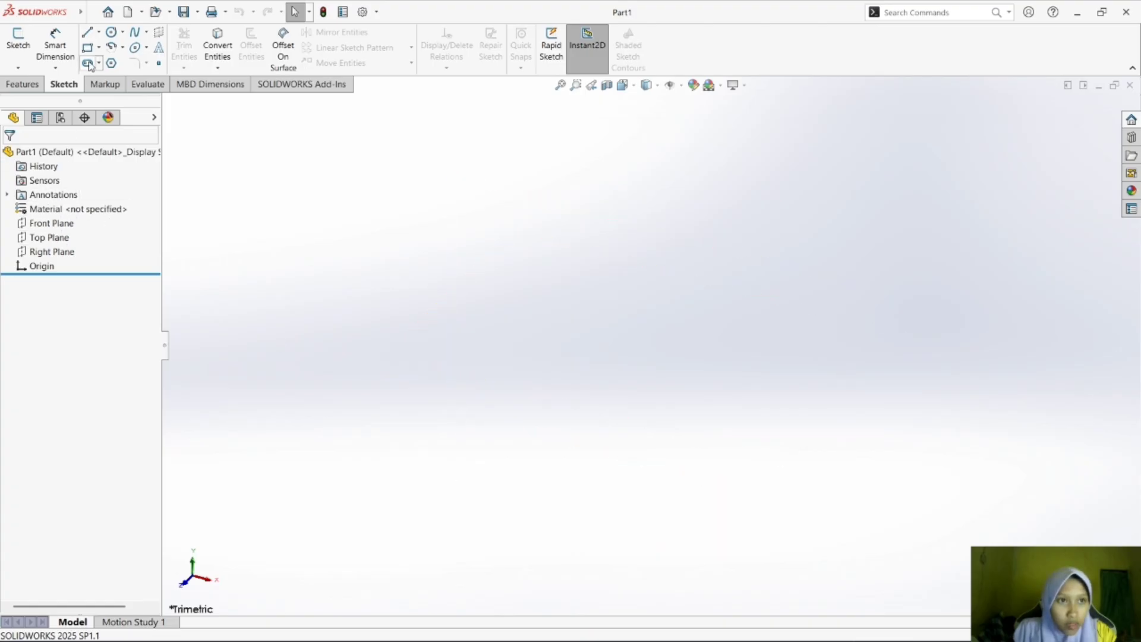
Switch to Foxit Reader, find exercise drawing c) in the module PDF and examine it, and return to SOLIDWORKS.
{"action": "mouse_move", "coordinate": [847, 637]}
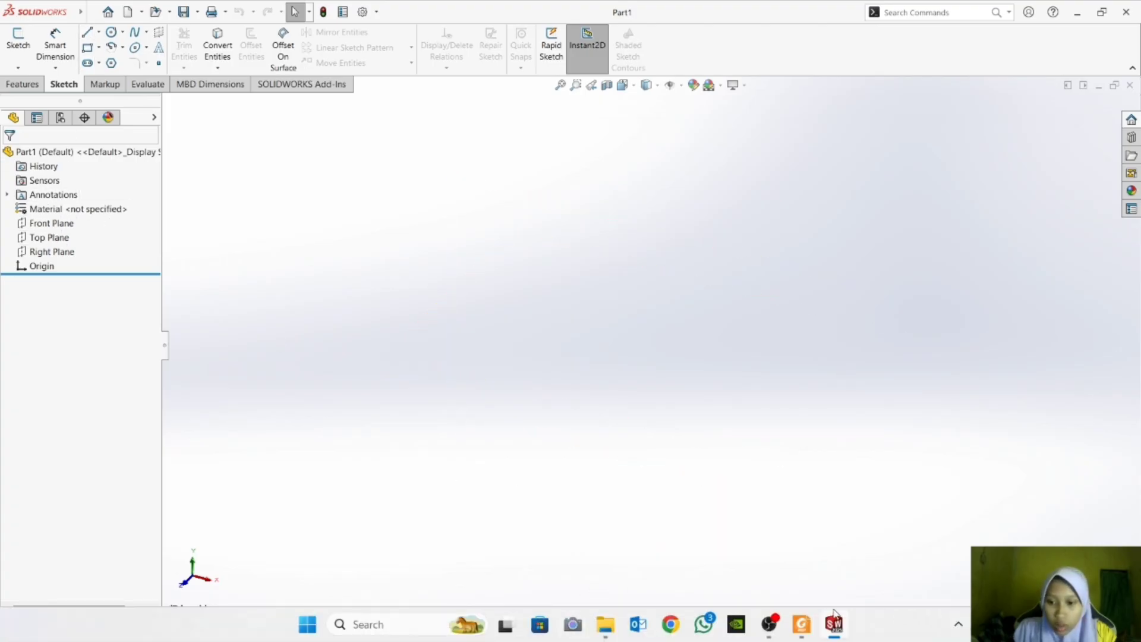
{"action": "left_click", "coordinate": [803, 624]}
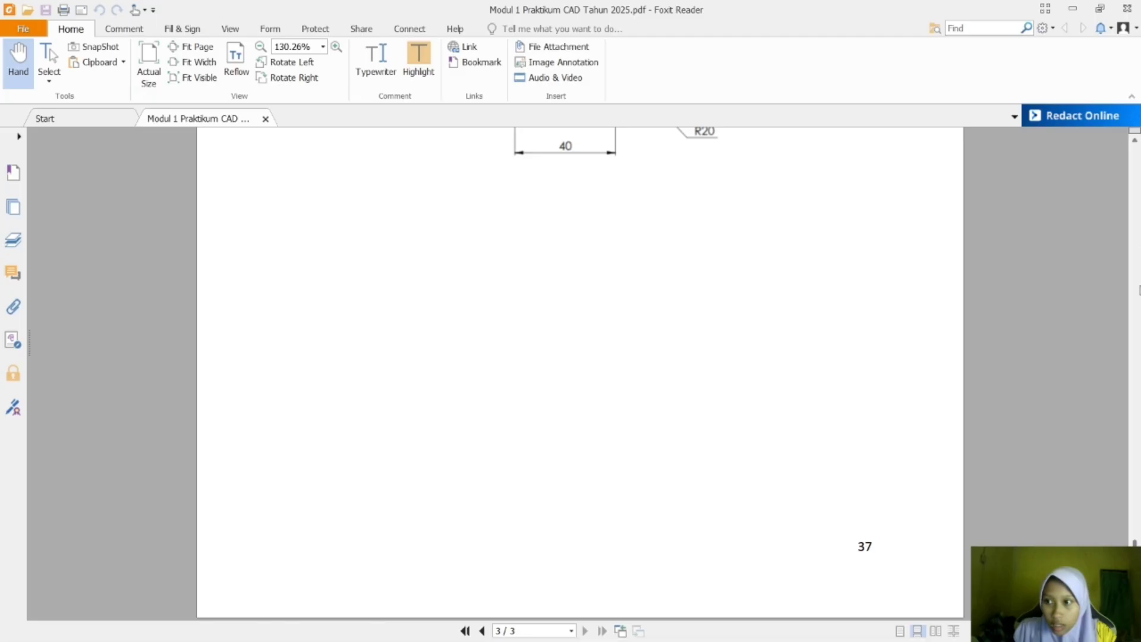
{"action": "scroll", "coordinate": [1104, 347], "scroll_direction": "up", "scroll_amount": 20}
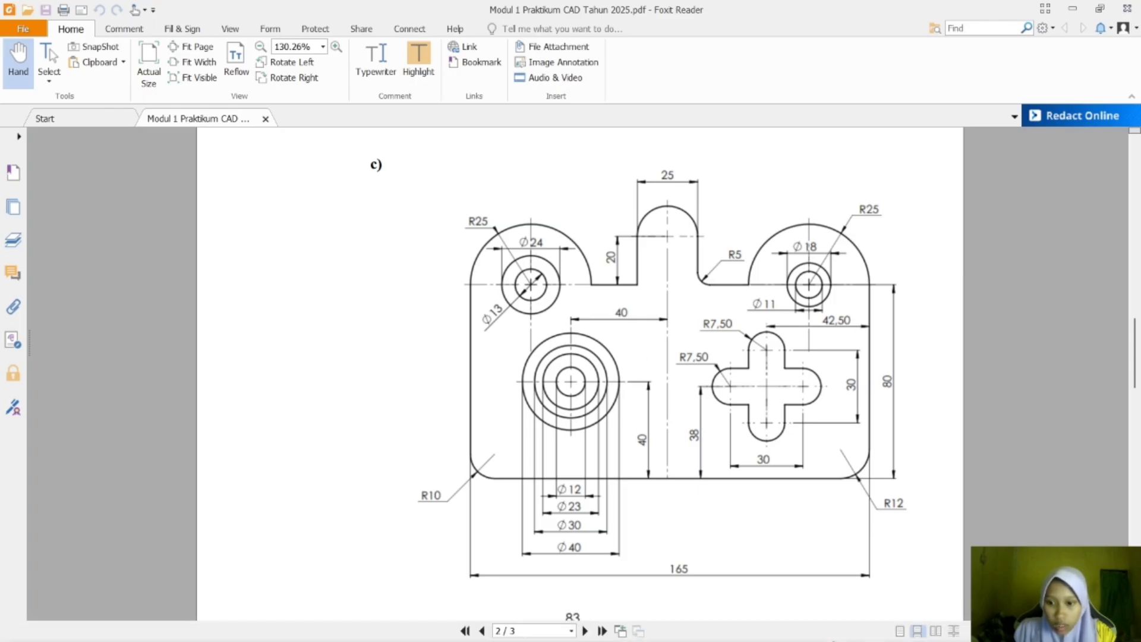
{"action": "left_click", "coordinate": [833, 624]}
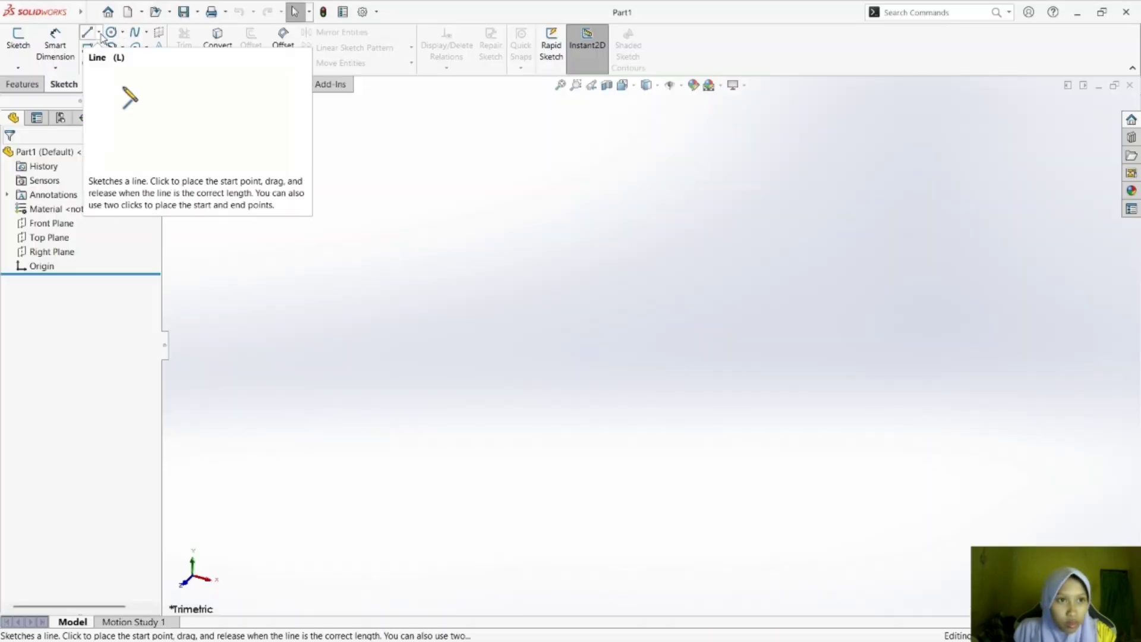
Start a sketch on the Front Plane and draw a vertical centerline about 77 mm long downward from the origin.
{"action": "left_click", "coordinate": [99, 32]}
{"action": "left_click", "coordinate": [121, 65]}
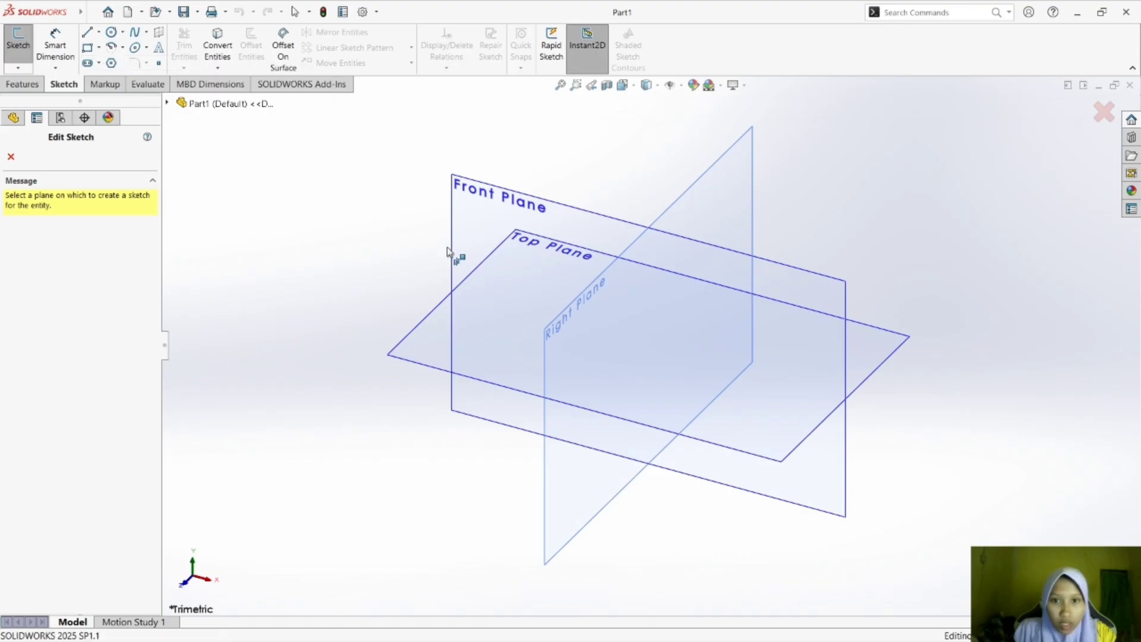
{"action": "left_click", "coordinate": [492, 249]}
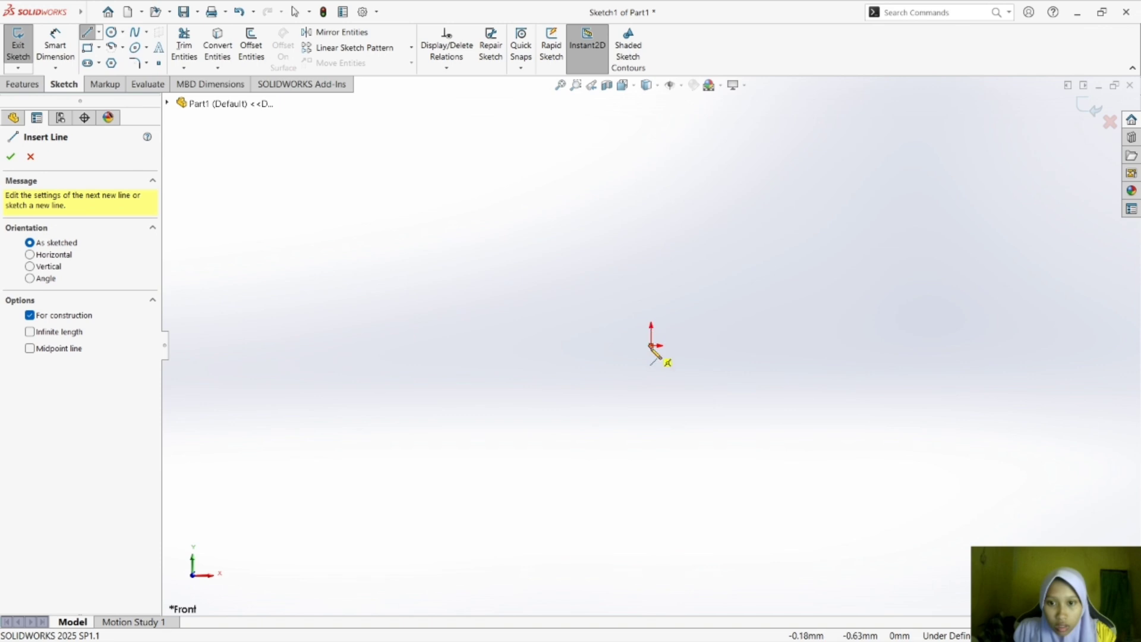
{"action": "left_click", "coordinate": [651, 345]}
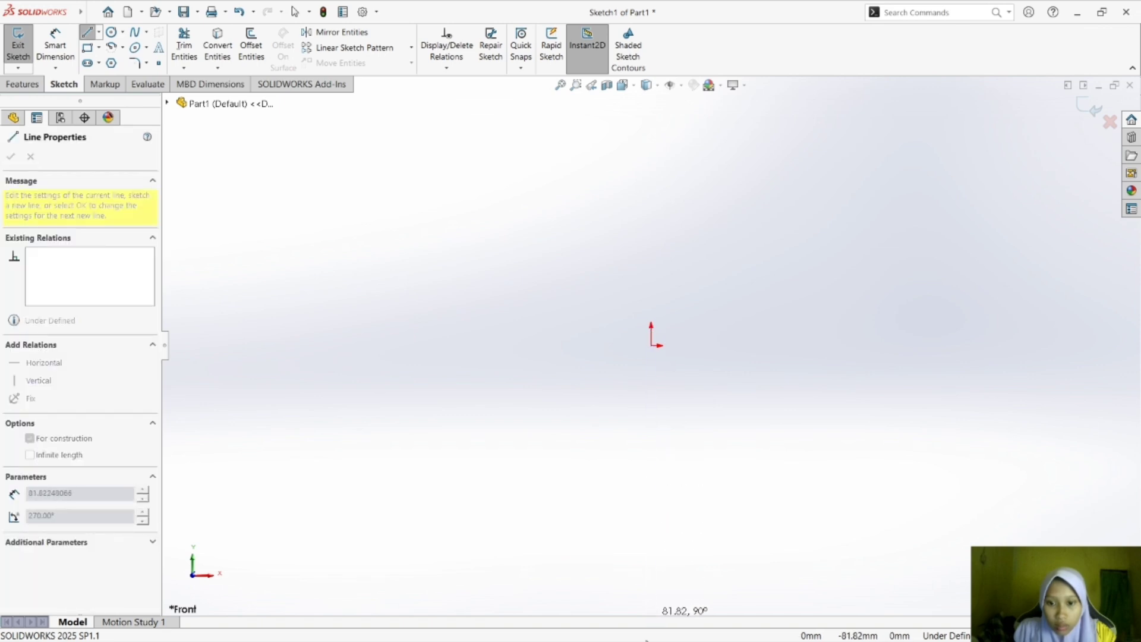
{"action": "scroll", "coordinate": [656, 579], "scroll_direction": "down", "scroll_amount": 2}
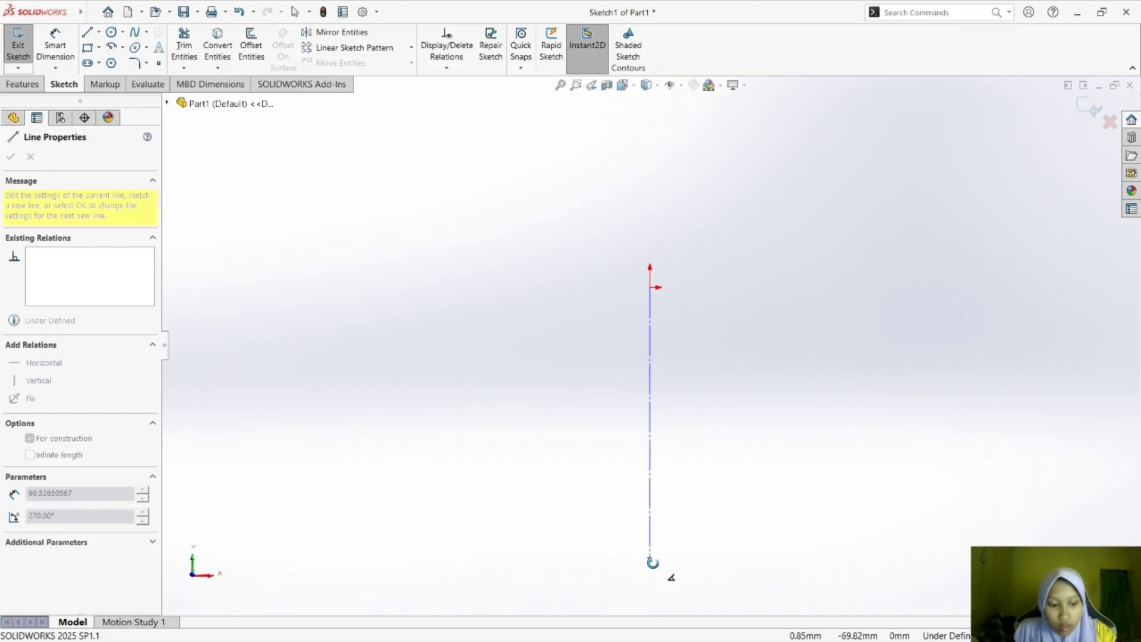
{"action": "left_click", "coordinate": [650, 591]}
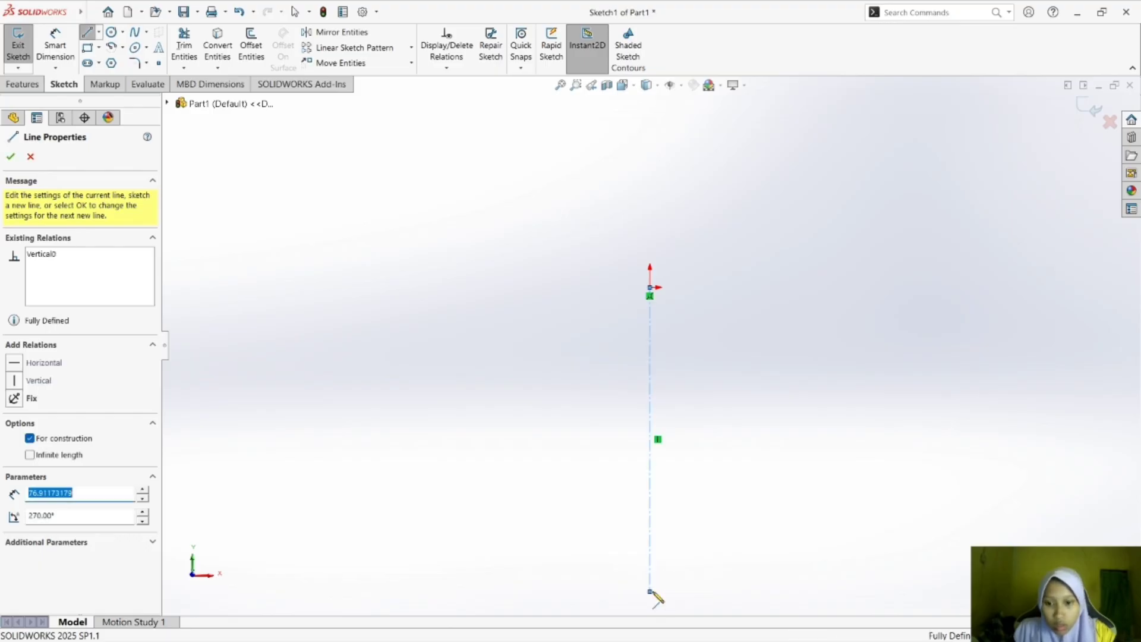
{"action": "key", "text": "Escape"}
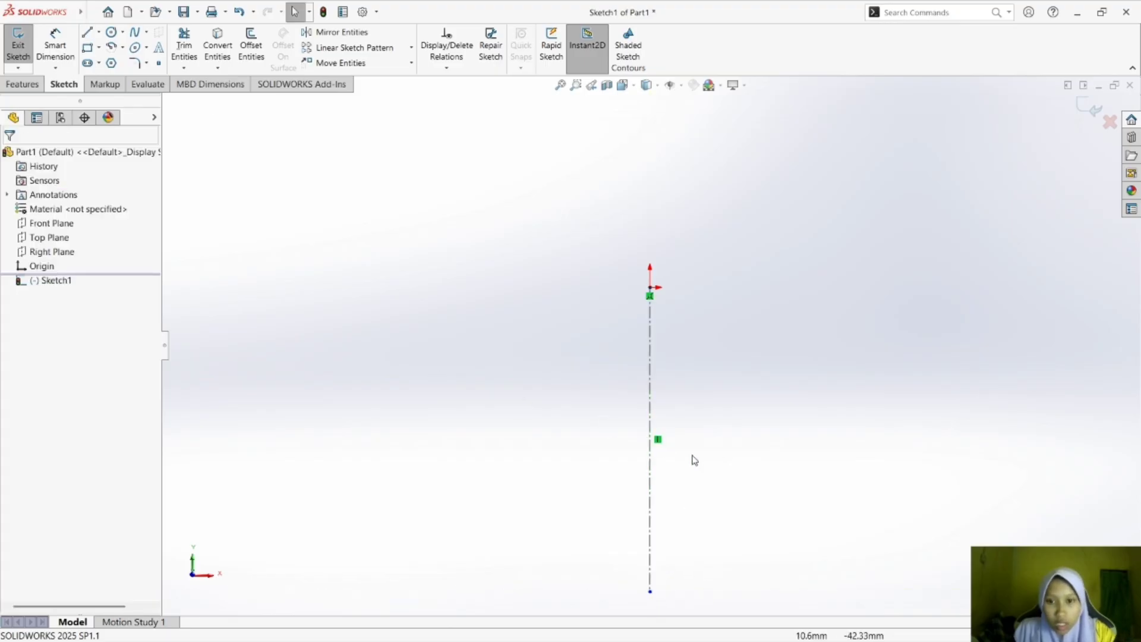
{"action": "scroll", "coordinate": [825, 520], "scroll_direction": "up", "scroll_amount": 2}
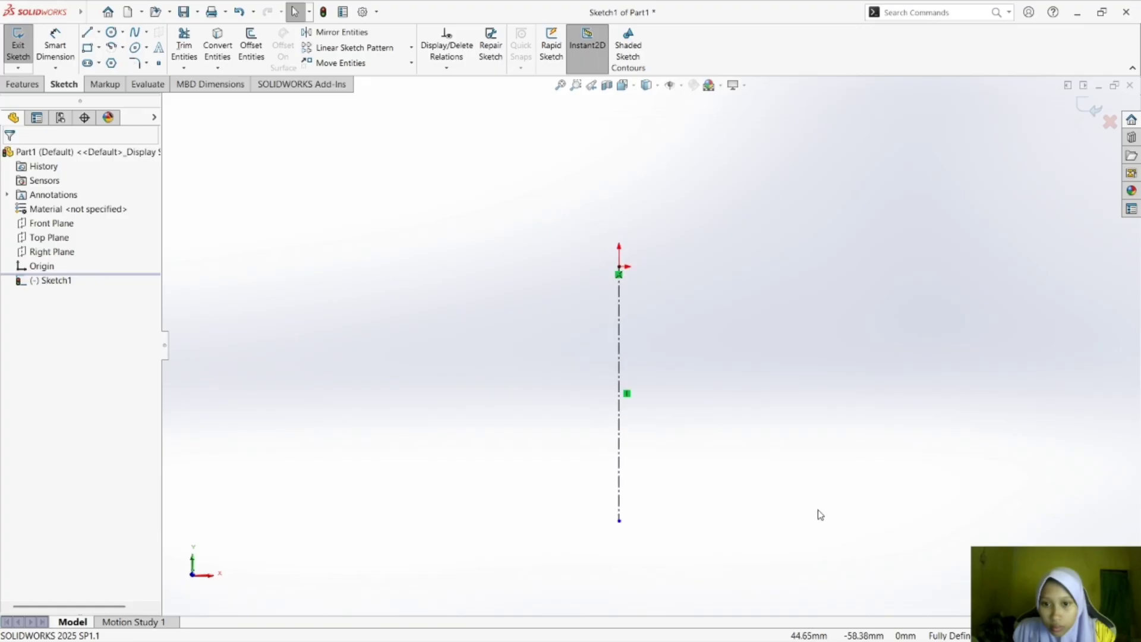
Check drawing c) in Foxit Reader, return to SOLIDWORKS and draw a horizontal base line about 105 mm long through the centerline's lower end.
{"action": "left_click", "coordinate": [803, 624]}
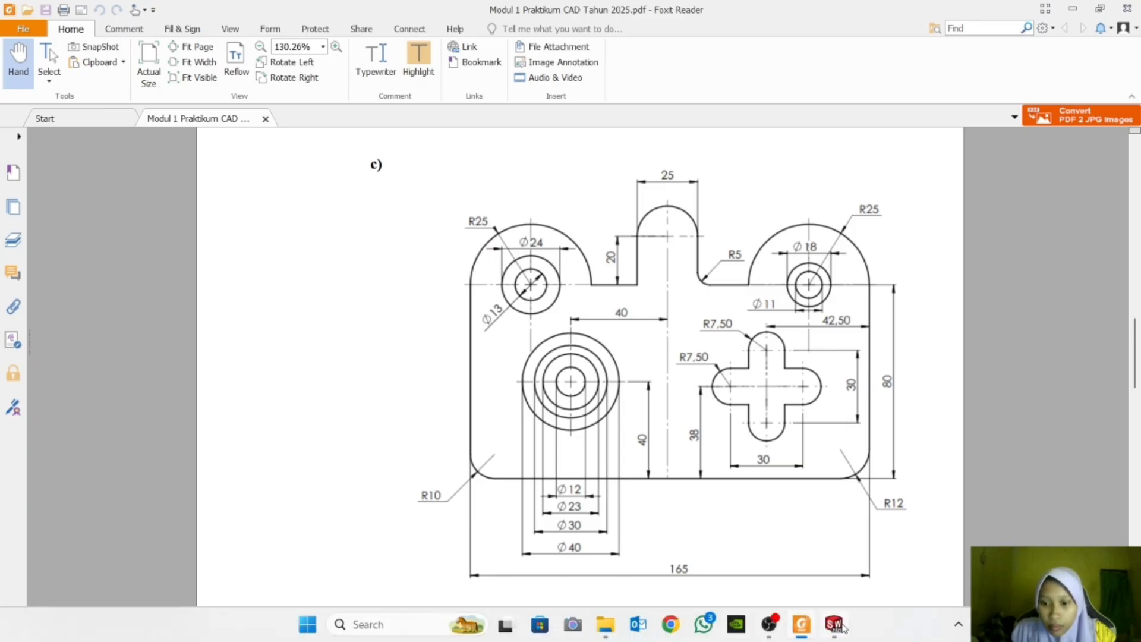
{"action": "left_click", "coordinate": [838, 624]}
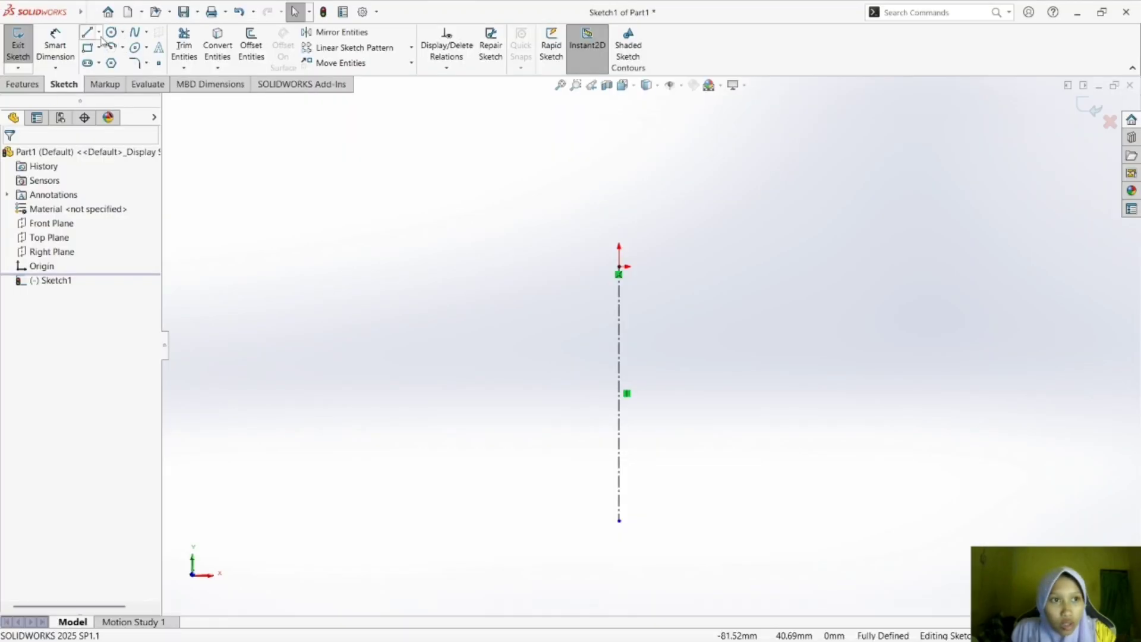
{"action": "left_click", "coordinate": [88, 33]}
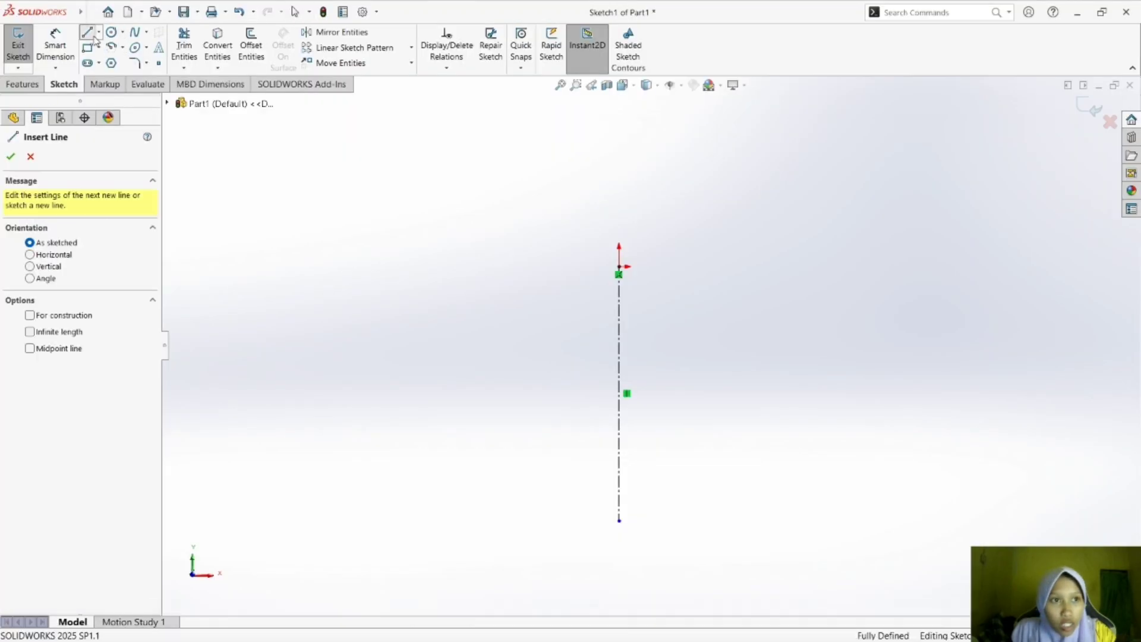
{"action": "left_click", "coordinate": [453, 520]}
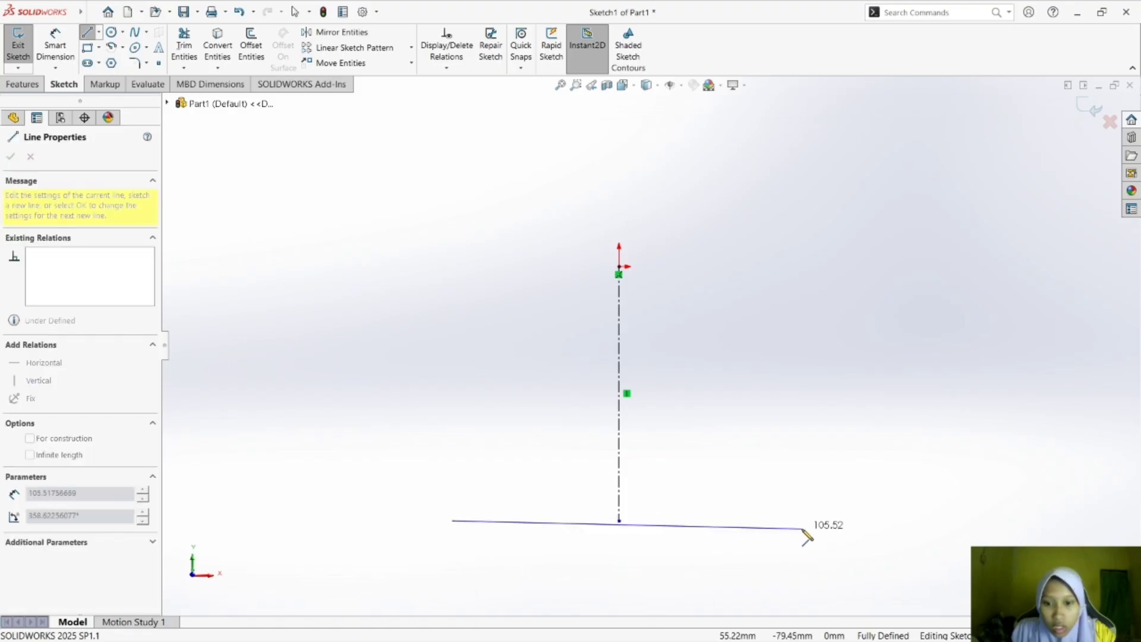
{"action": "left_click", "coordinate": [801, 521]}
{"action": "key", "text": "Escape"}
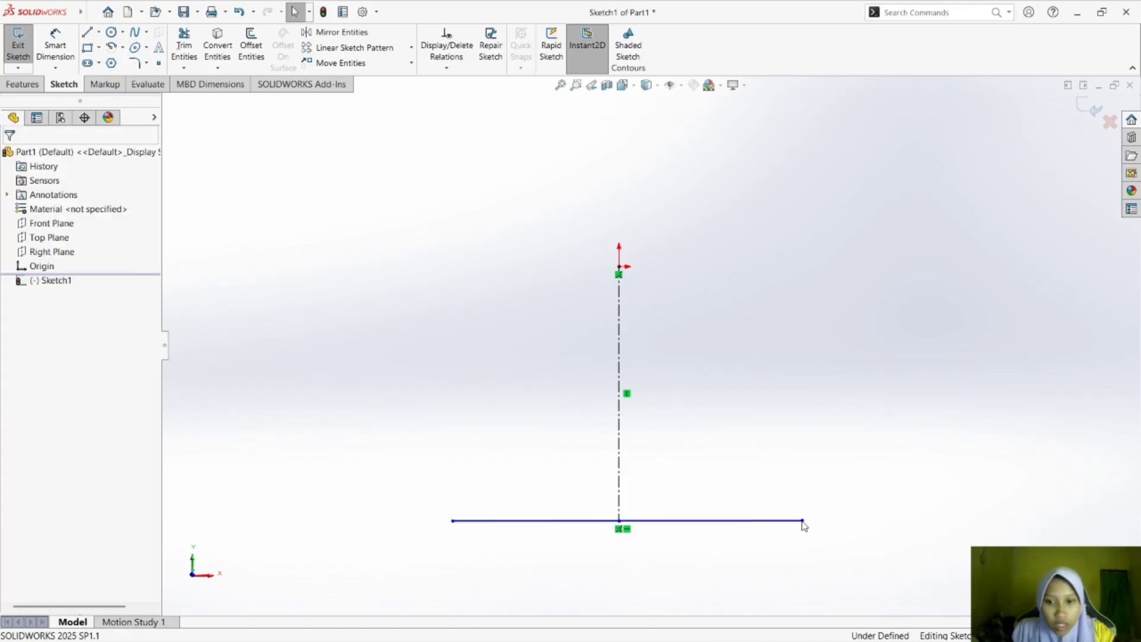
Draw a vertical line about 84 mm long upward from the base line's right end.
{"action": "left_click", "coordinate": [89, 31]}
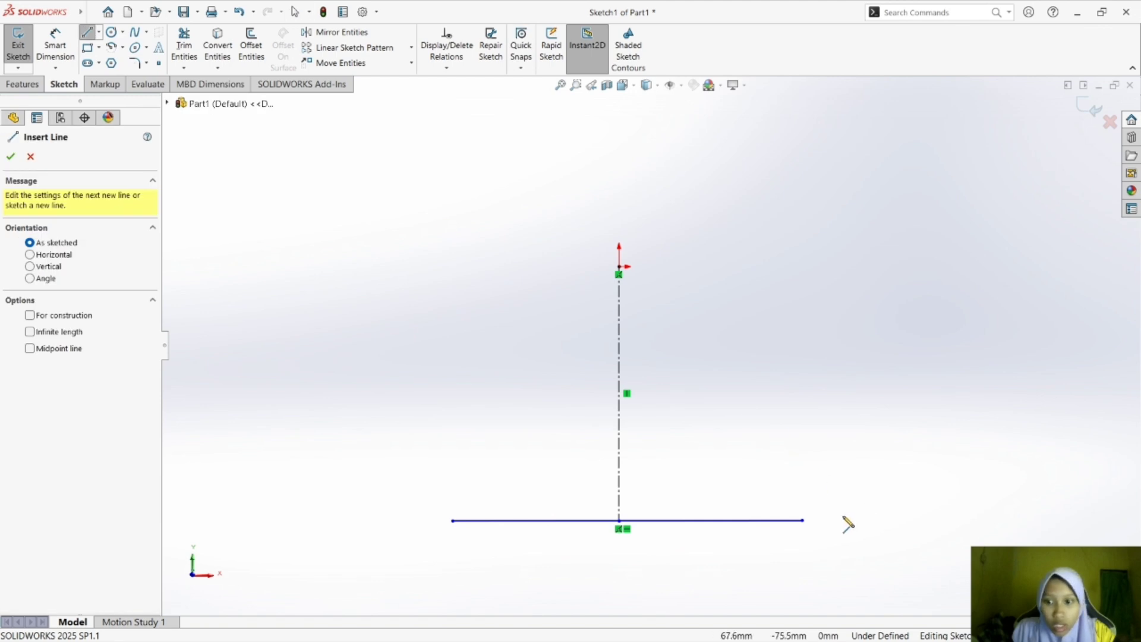
{"action": "left_click", "coordinate": [802, 521]}
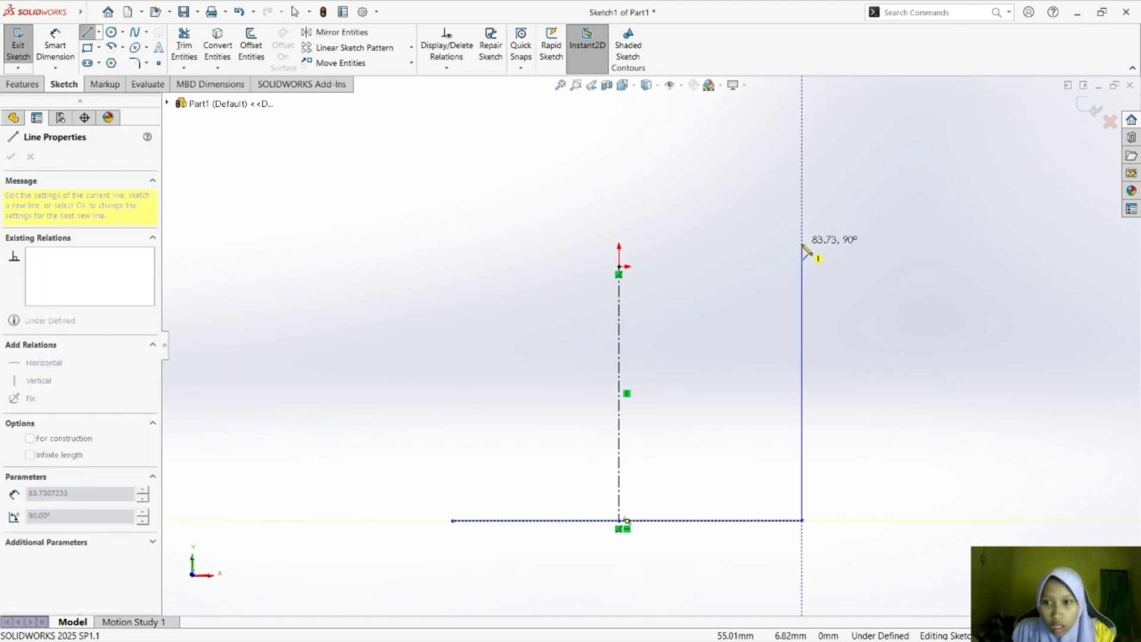
{"action": "left_click", "coordinate": [802, 245]}
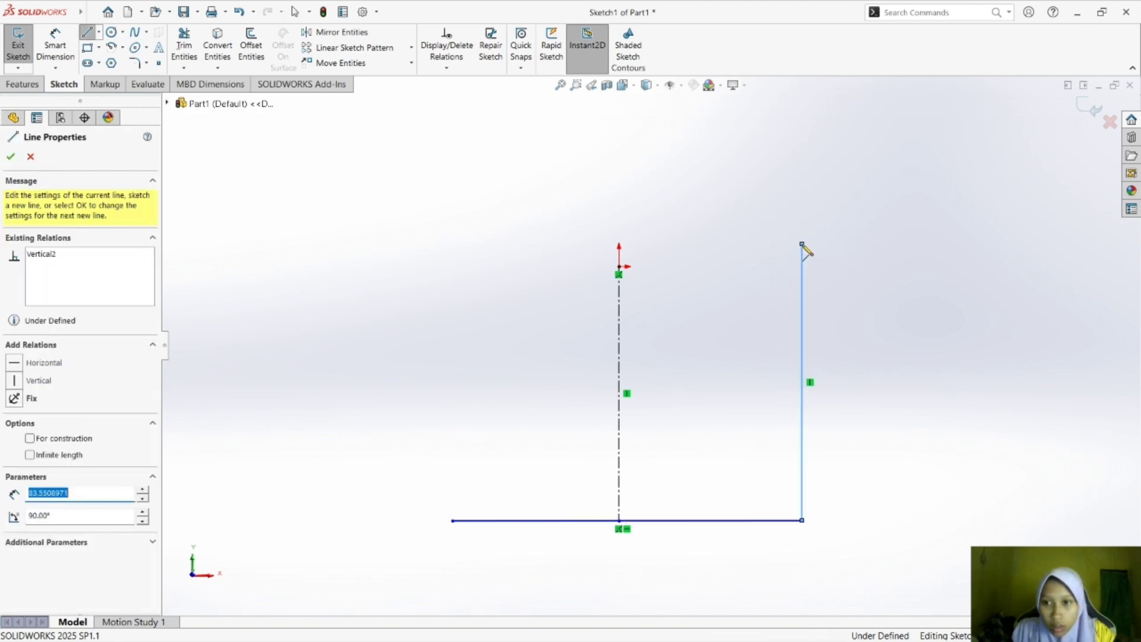
{"action": "key", "text": "Escape"}
{"action": "key", "text": "Escape"}
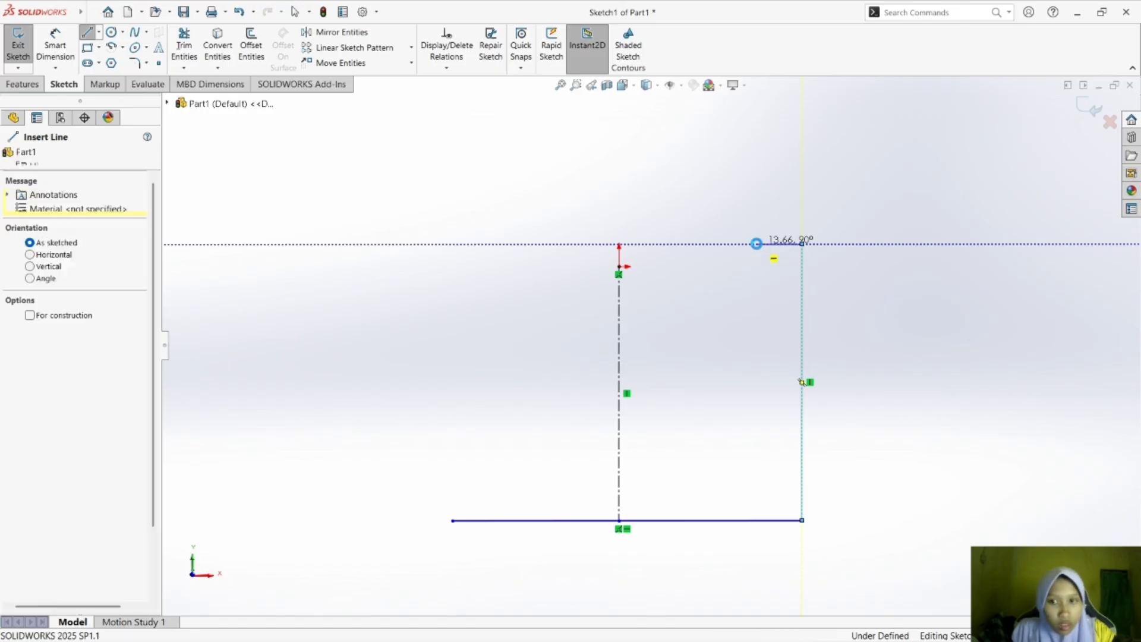
Draw a circle of about 5.2 mm radius just left of the vertical line, level with its upper end.
{"action": "left_click", "coordinate": [111, 33]}
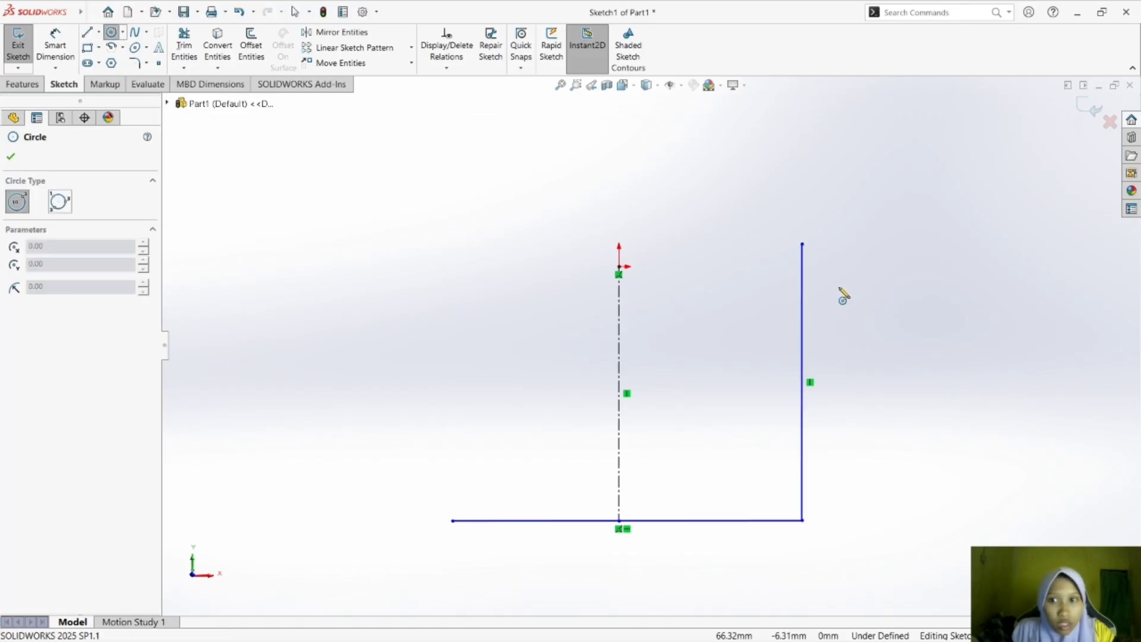
{"action": "left_click", "coordinate": [760, 244]}
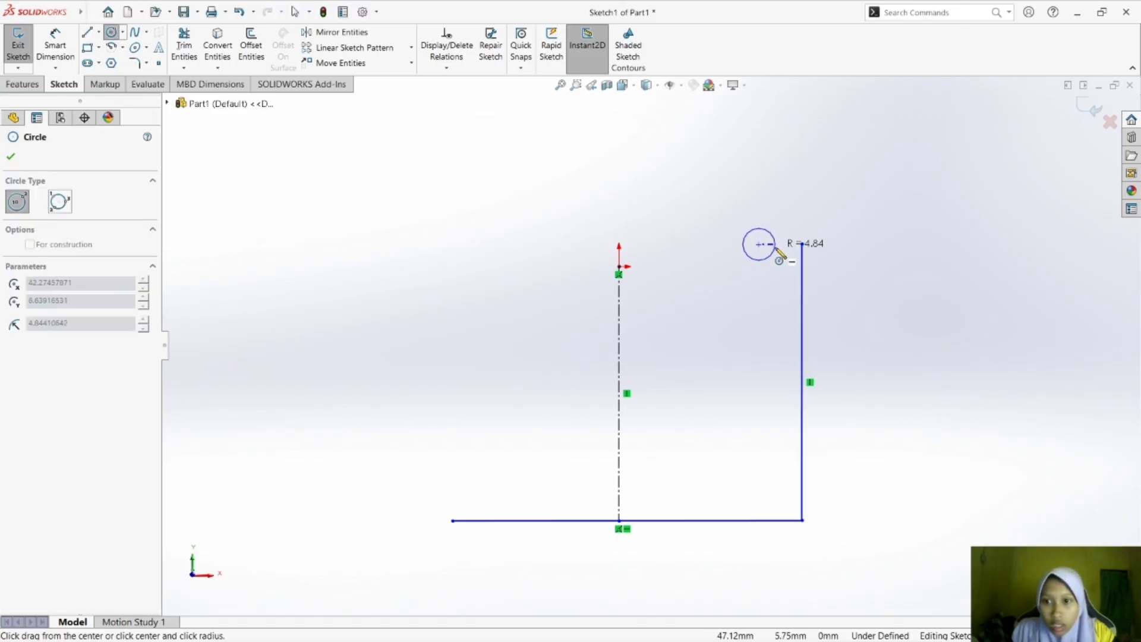
{"action": "left_click", "coordinate": [777, 249]}
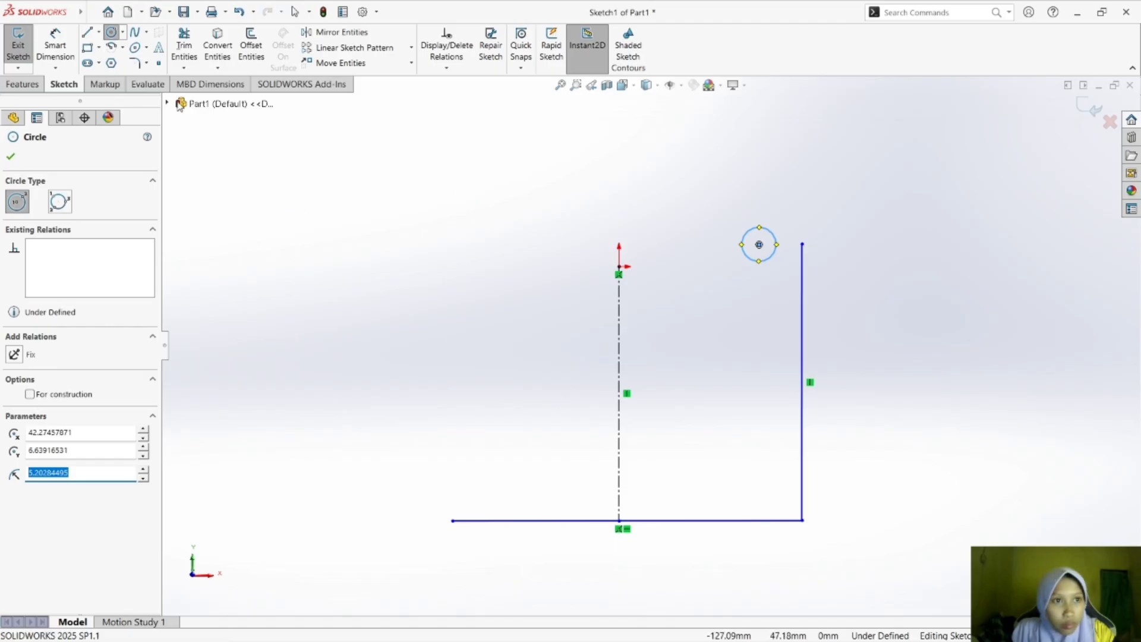
Draw a 180° centerpoint arc of about 12.9 mm radius around the small circle, starting at the right vertical line's upper end.
{"action": "left_click", "coordinate": [123, 48]}
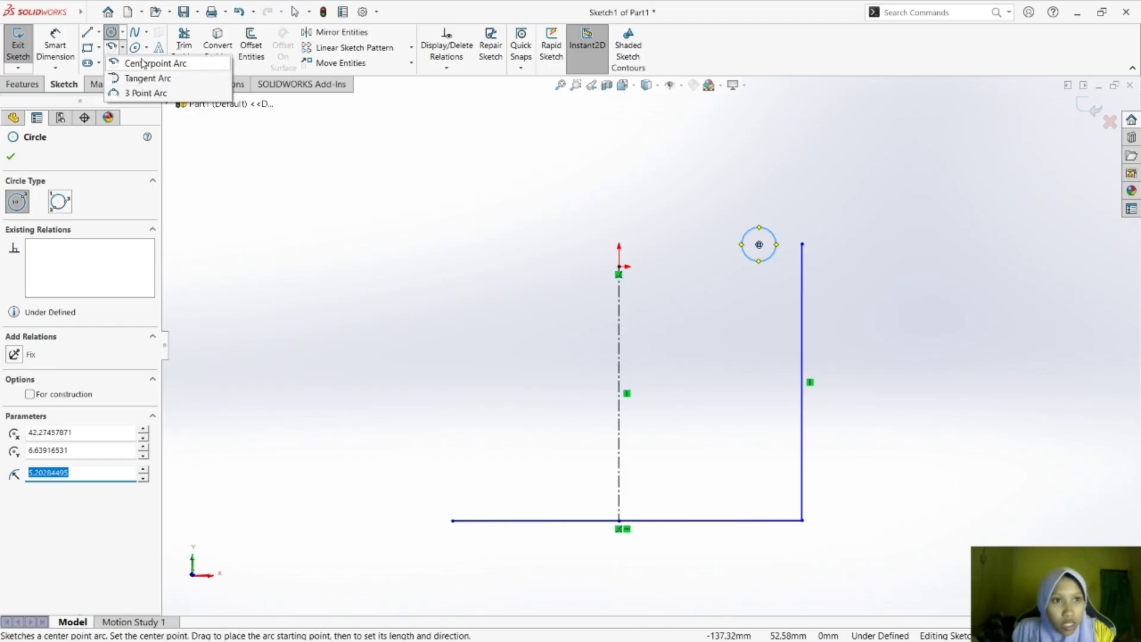
{"action": "left_click", "coordinate": [150, 61]}
{"action": "left_click", "coordinate": [759, 245]}
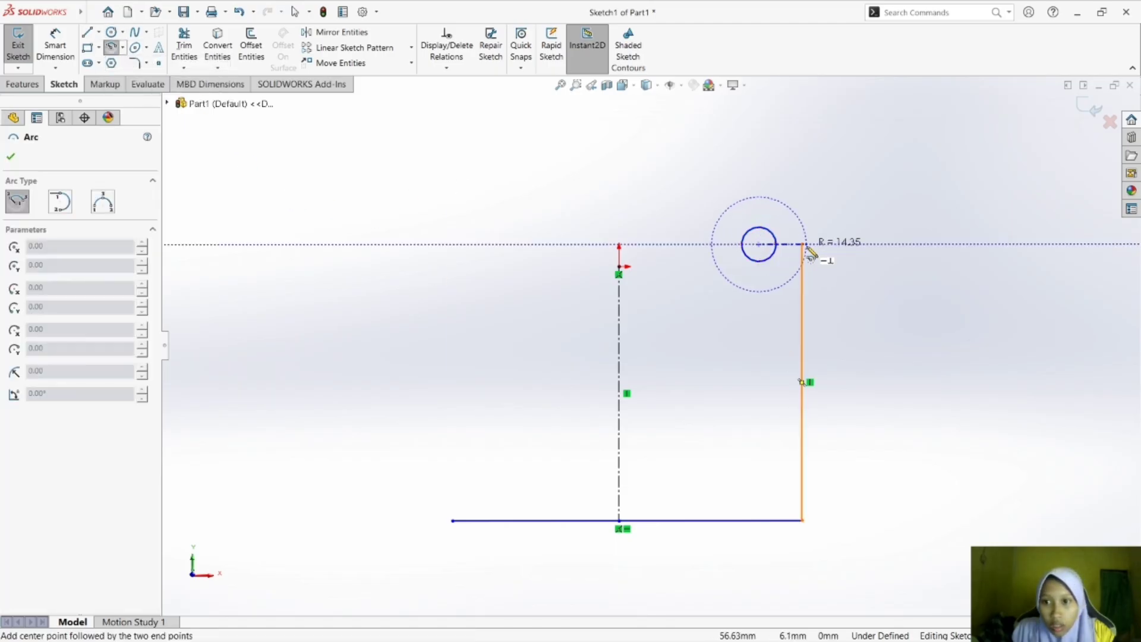
{"action": "left_click", "coordinate": [803, 243]}
{"action": "left_click", "coordinate": [719, 245]}
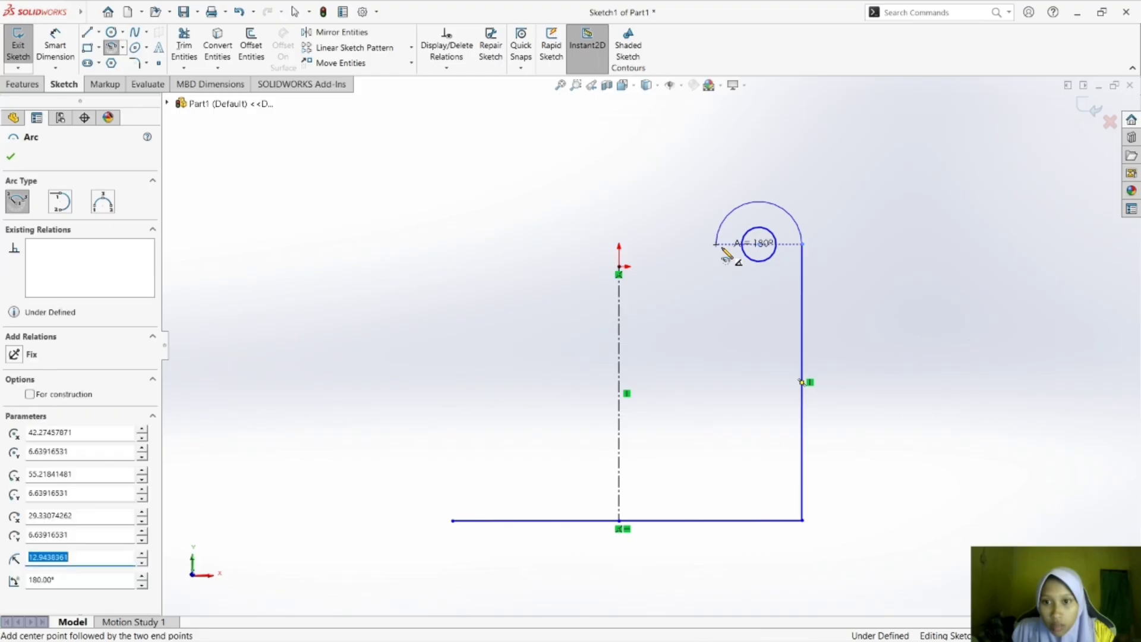
Draw a horizontal line about 17 mm long inward from the arc's free end and a vertical line about 15 mm up from it.
{"action": "left_click", "coordinate": [88, 32]}
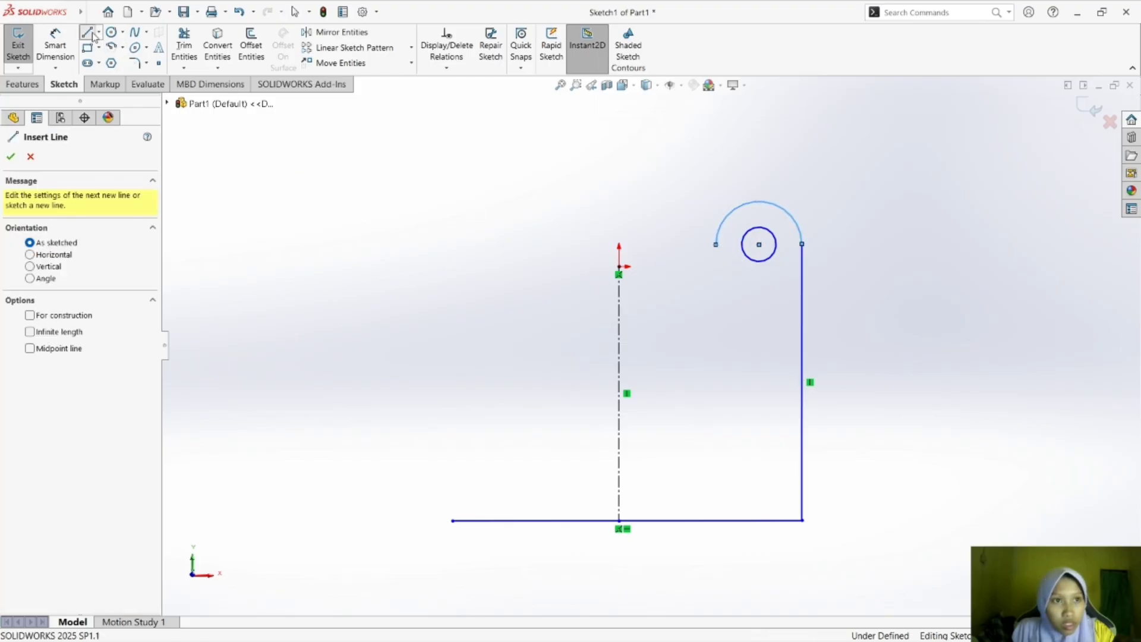
{"action": "left_click", "coordinate": [716, 244]}
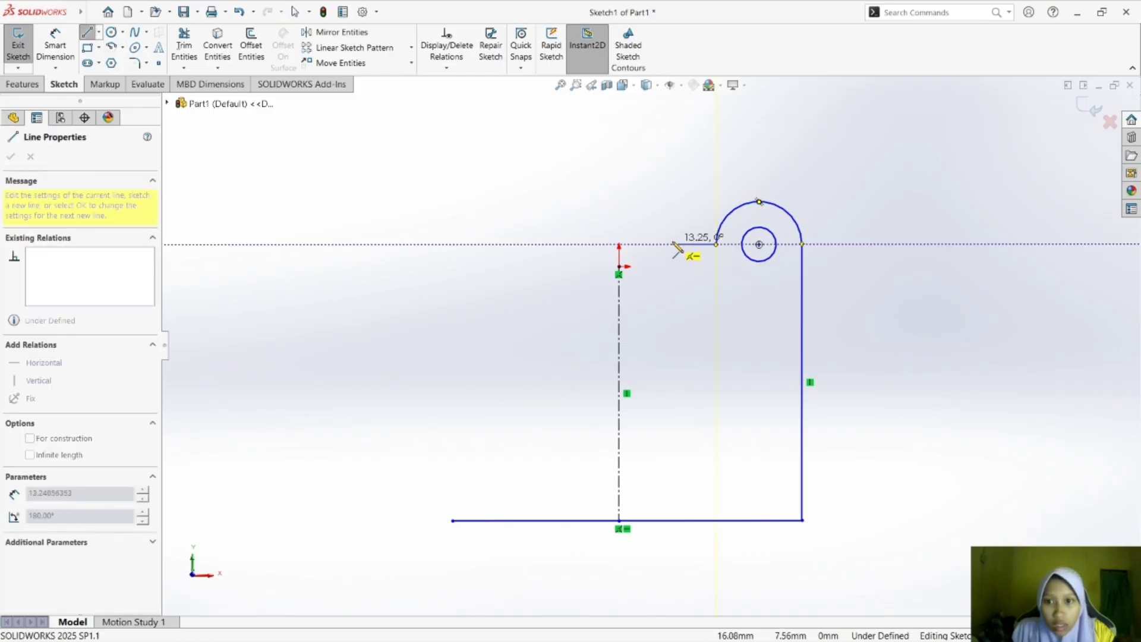
{"action": "left_click", "coordinate": [661, 244]}
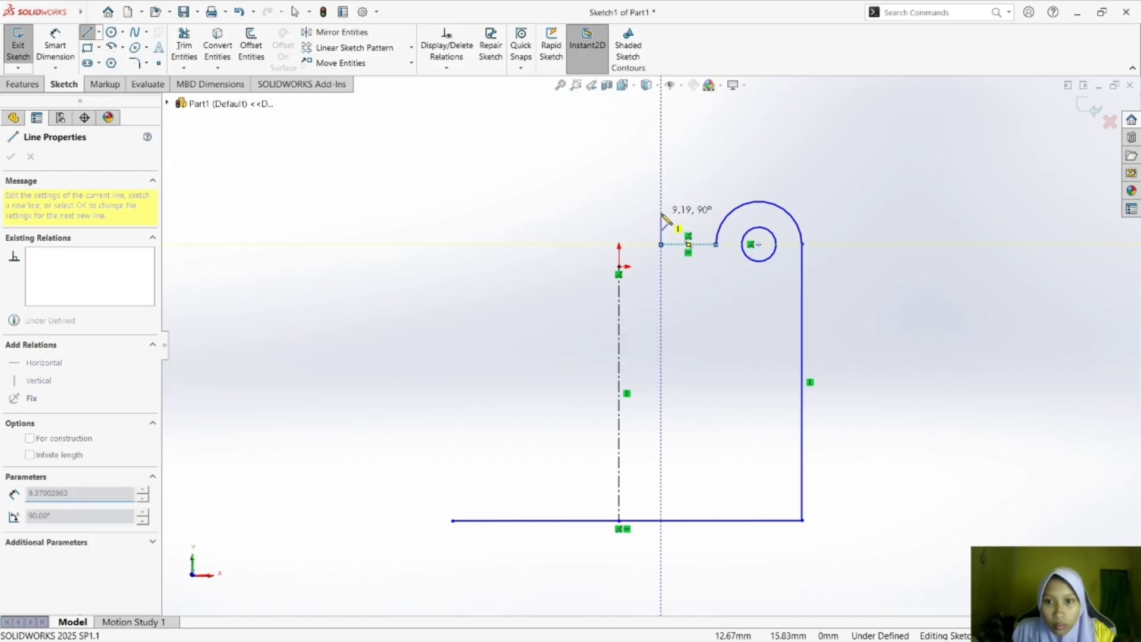
{"action": "left_click", "coordinate": [661, 194]}
{"action": "key", "text": "Escape"}
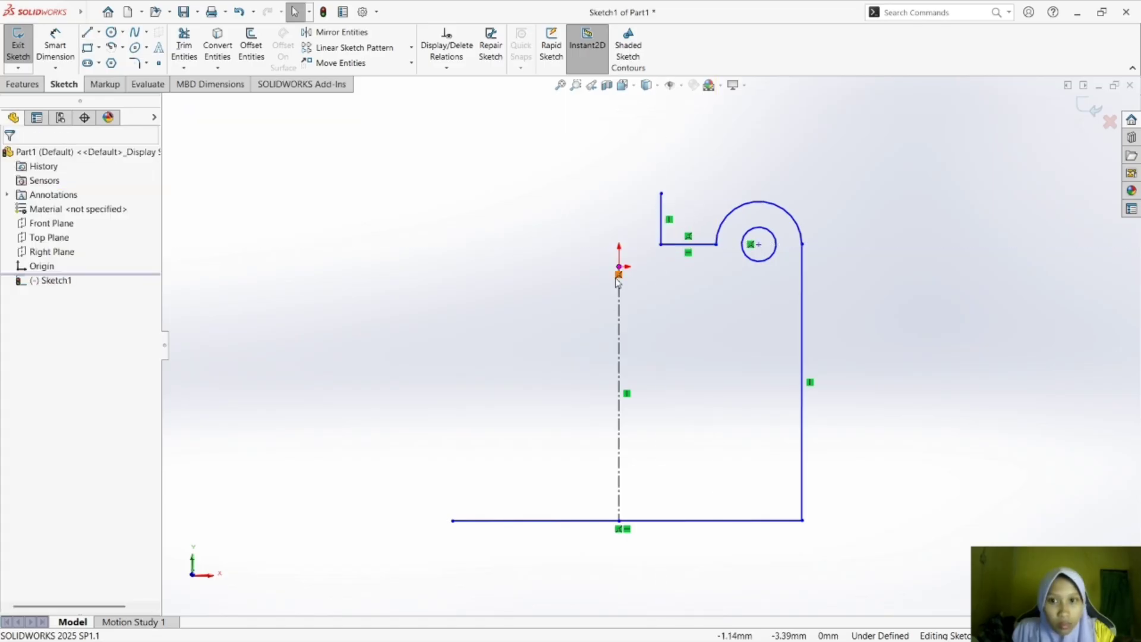
Draw a 90° centerpoint arc of about 12.7 mm radius, centered directly above the origin, starting at the short vertical line's upper end.
{"action": "left_click", "coordinate": [111, 33]}
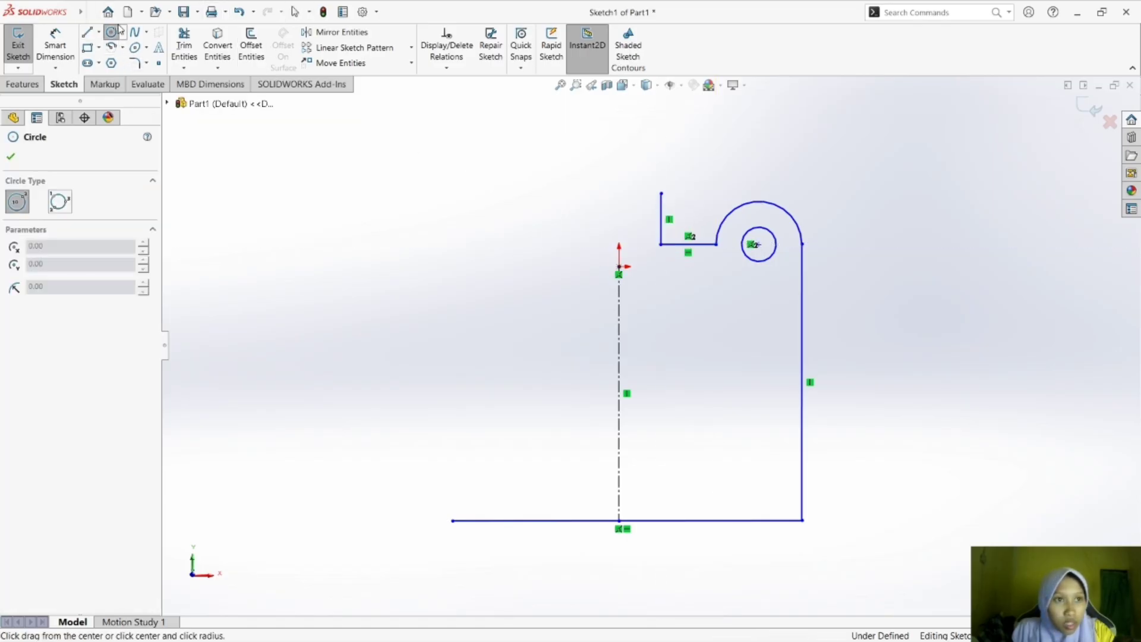
{"action": "left_click", "coordinate": [123, 49]}
{"action": "left_click", "coordinate": [130, 68]}
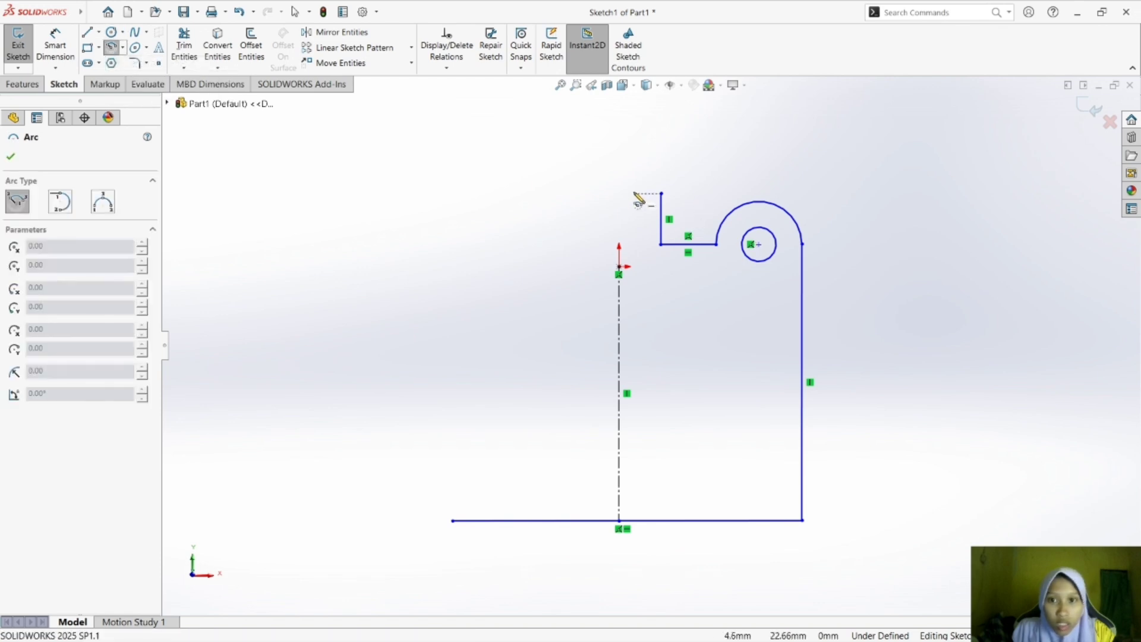
{"action": "left_click", "coordinate": [619, 194]}
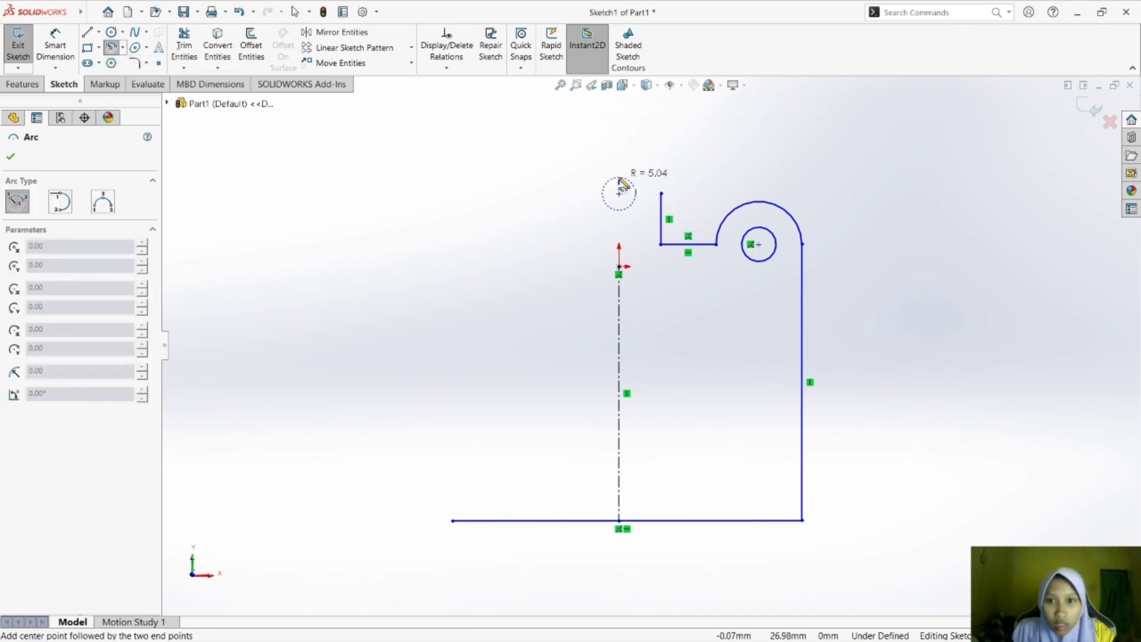
{"action": "left_click", "coordinate": [661, 194]}
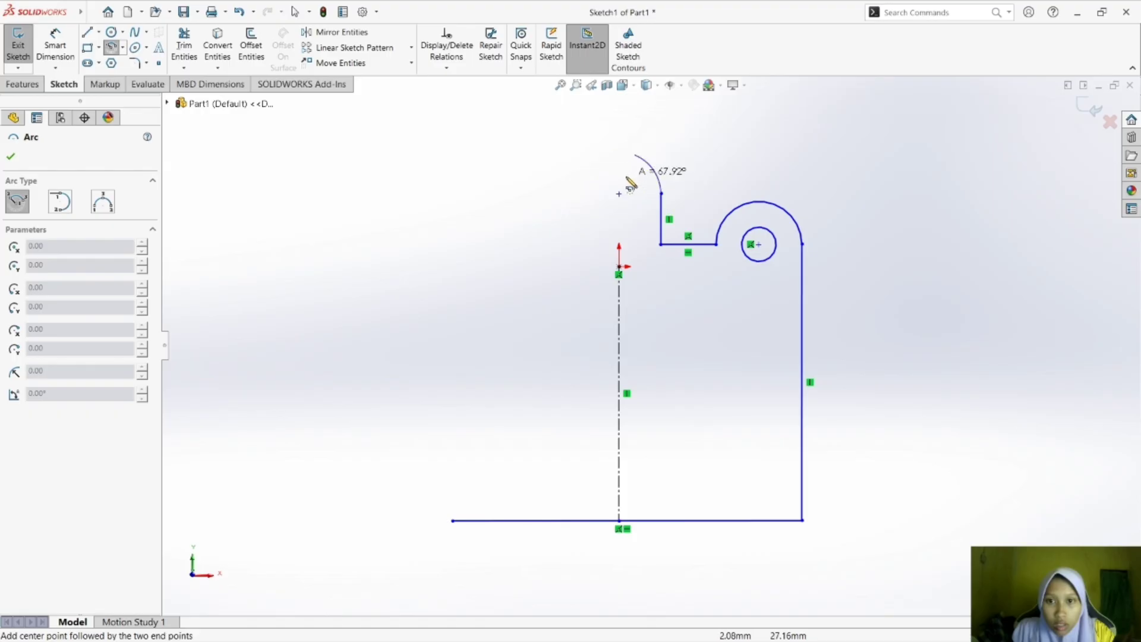
{"action": "left_click", "coordinate": [621, 175]}
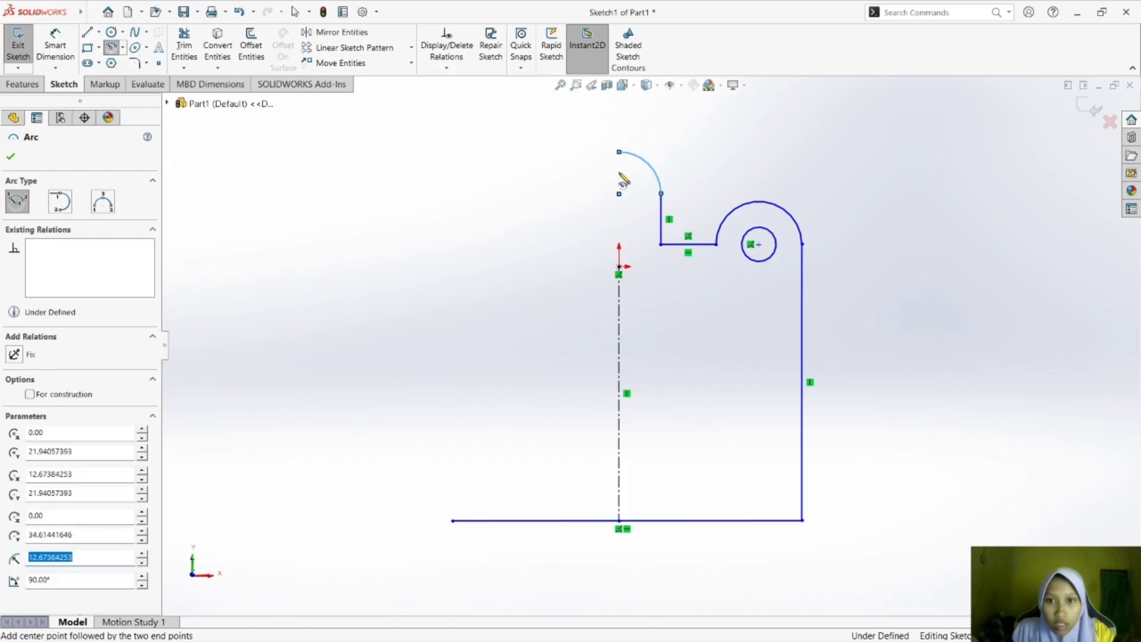
{"action": "key", "text": "Escape"}
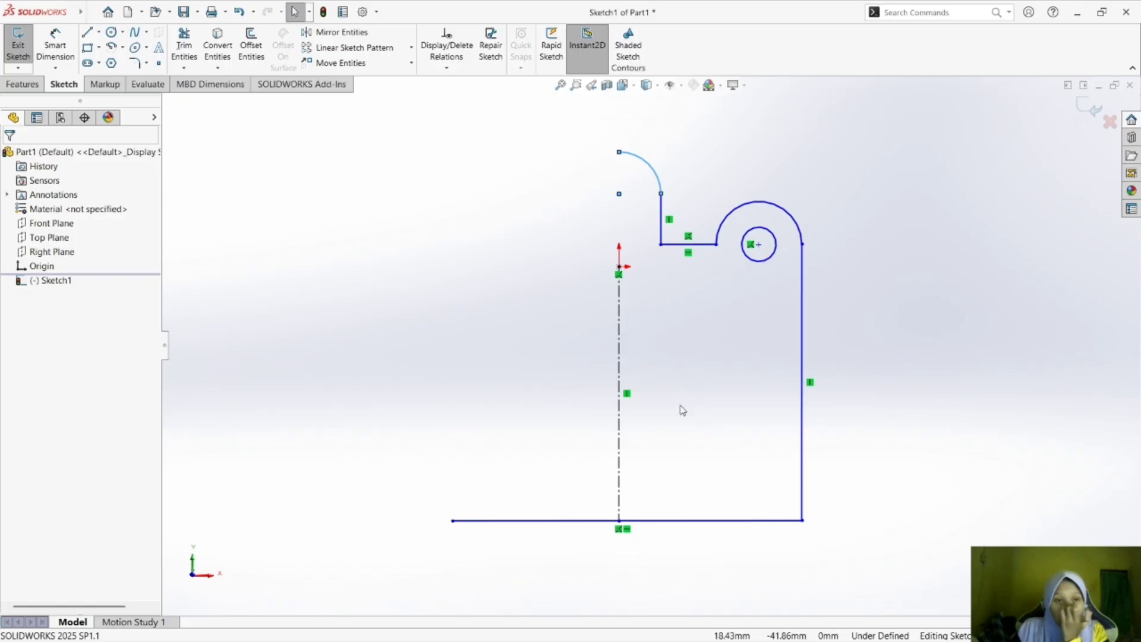
Mirror the two arcs, the short vertical and horizontal lines and the long right side line about the vertical centerline.
{"action": "left_click", "coordinate": [360, 32]}
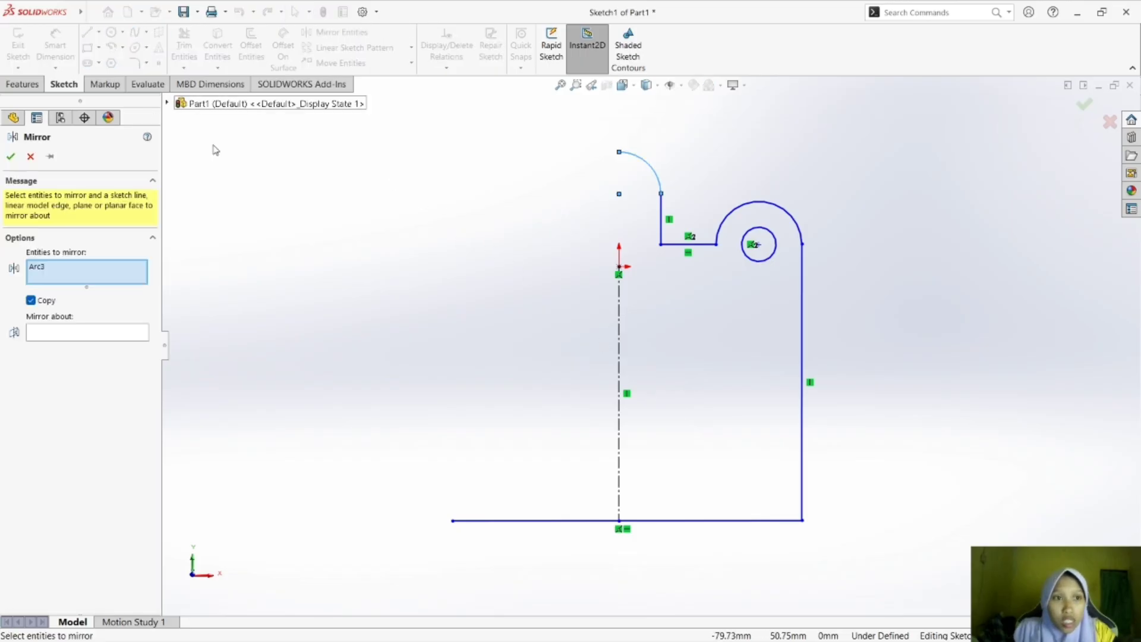
{"action": "left_click", "coordinate": [652, 172]}
{"action": "left_click", "coordinate": [653, 173]}
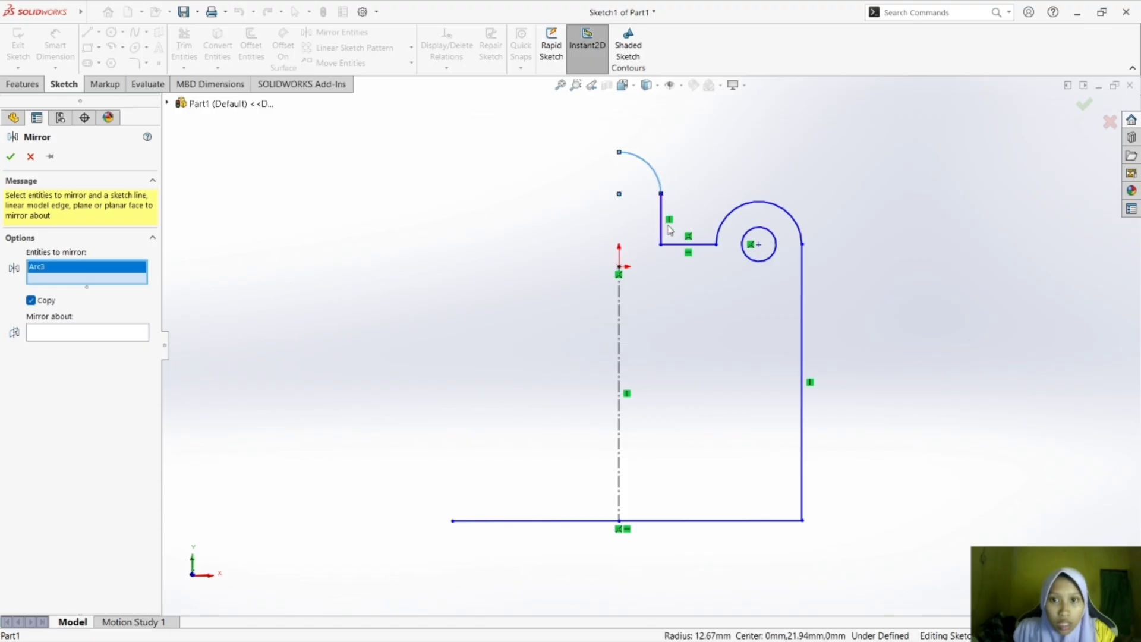
{"action": "left_click", "coordinate": [662, 228]}
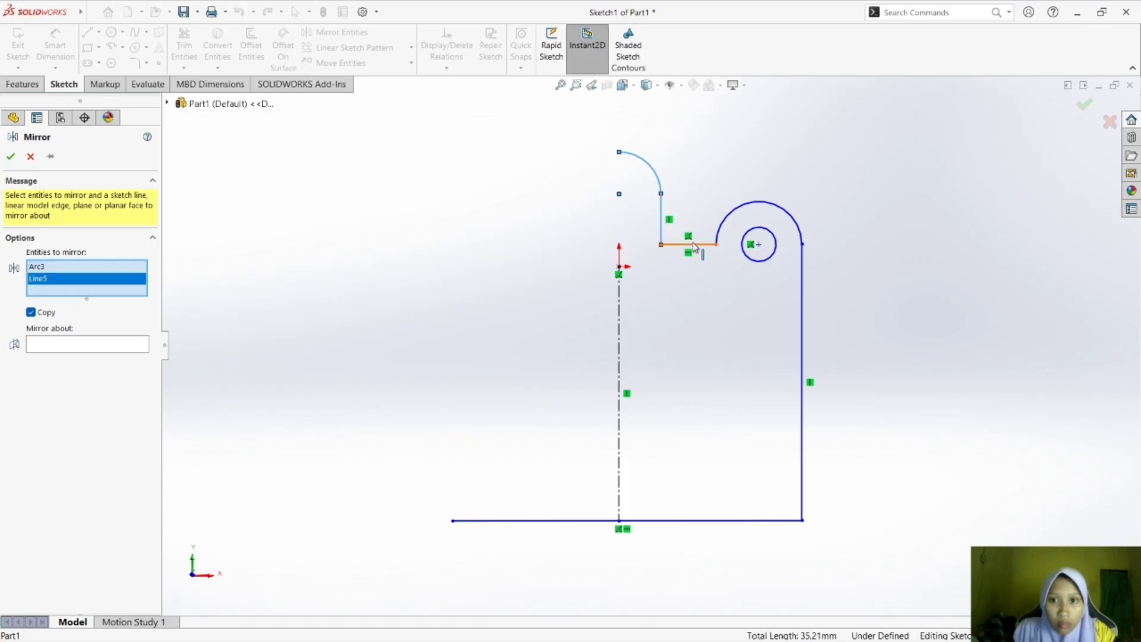
{"action": "left_click", "coordinate": [697, 245]}
{"action": "left_click", "coordinate": [737, 215]}
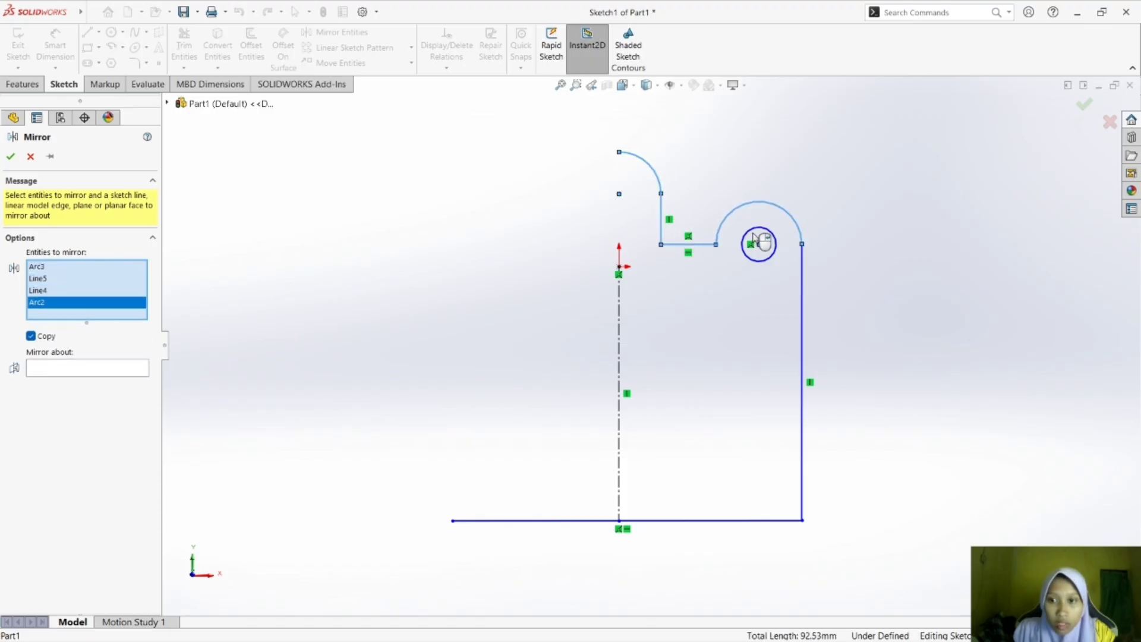
{"action": "left_click", "coordinate": [802, 294]}
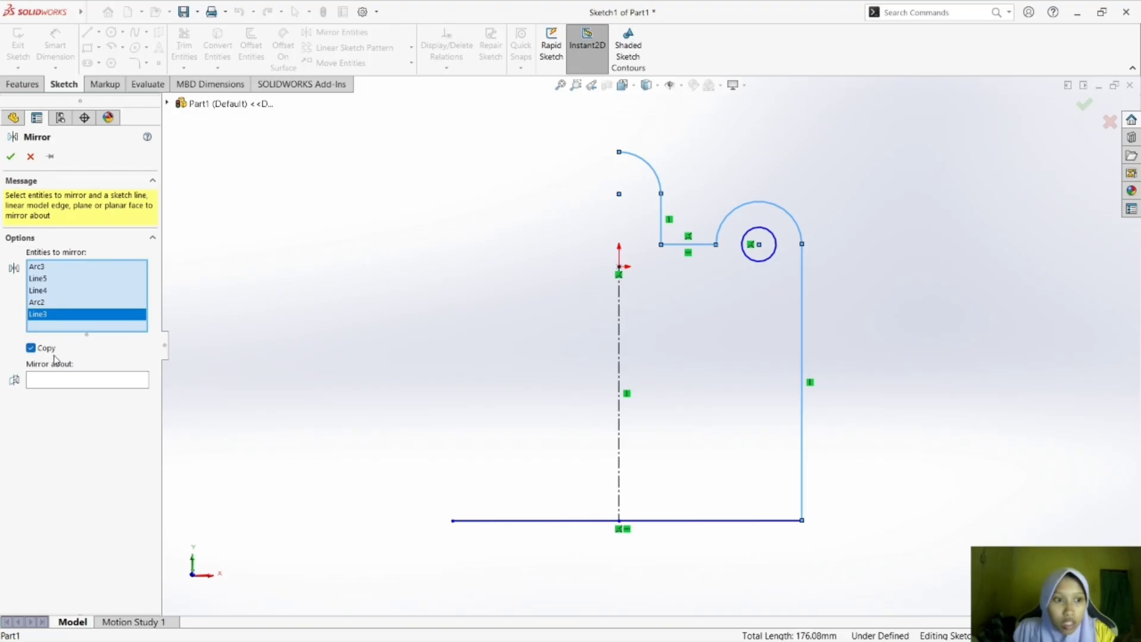
{"action": "left_click", "coordinate": [88, 381]}
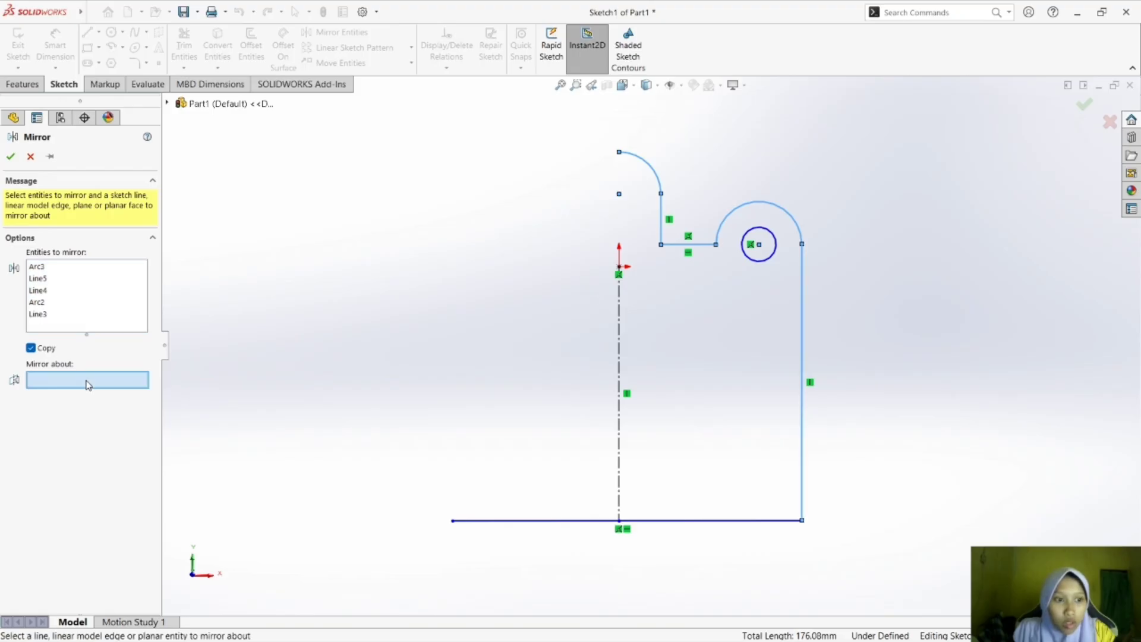
{"action": "left_click", "coordinate": [619, 345]}
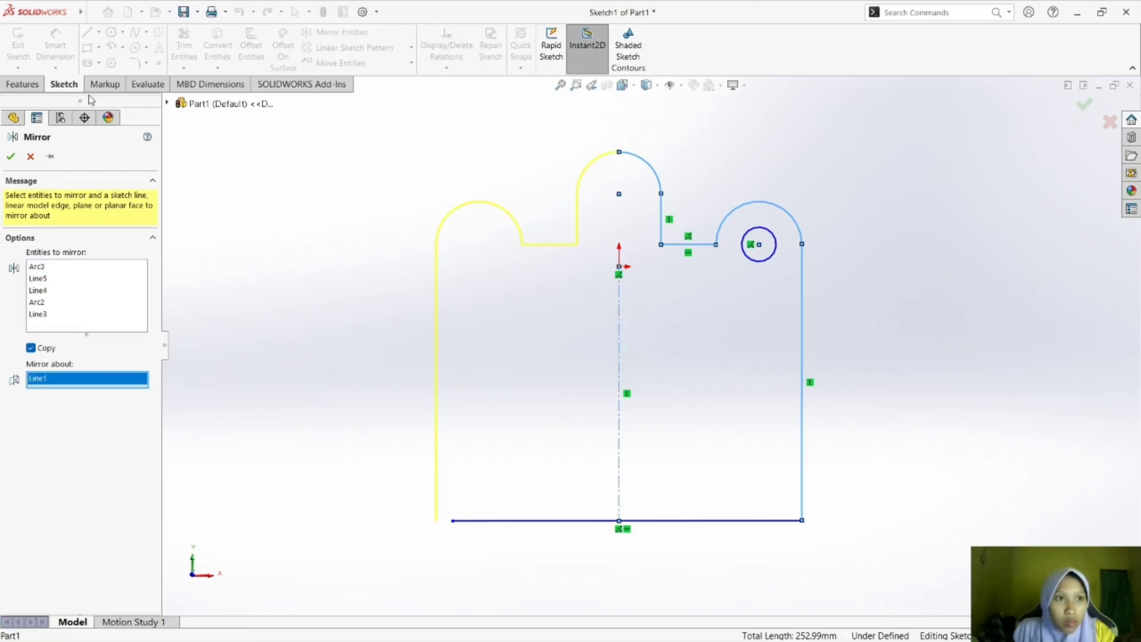
{"action": "left_click", "coordinate": [11, 157]}
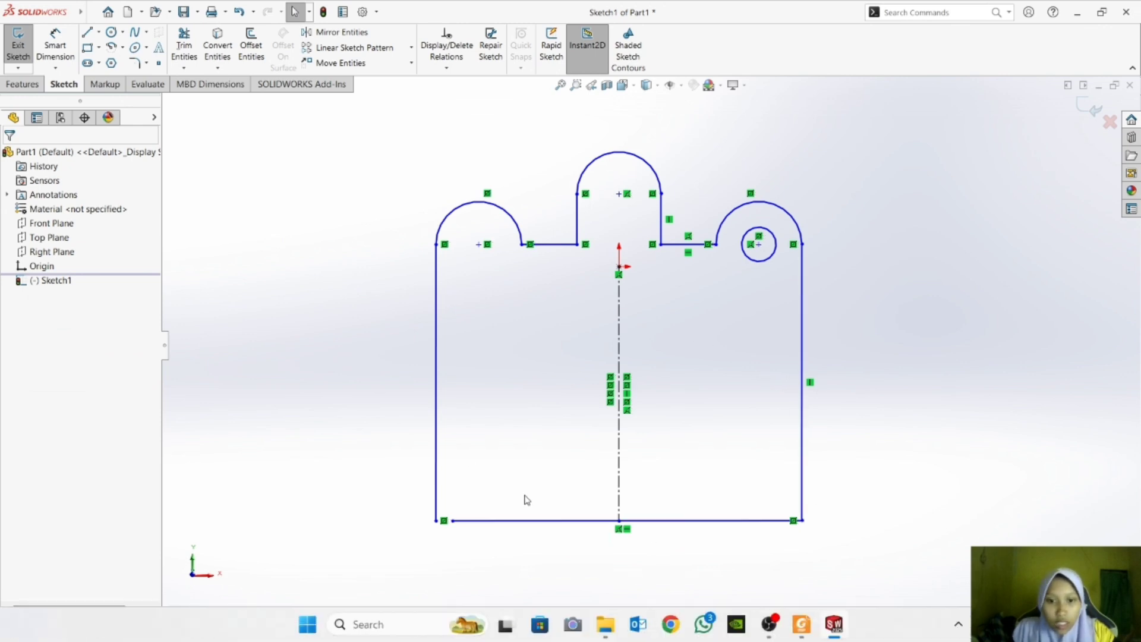
Dimension the horizontal base line's length as 165 mm.
{"action": "left_click", "coordinate": [56, 45]}
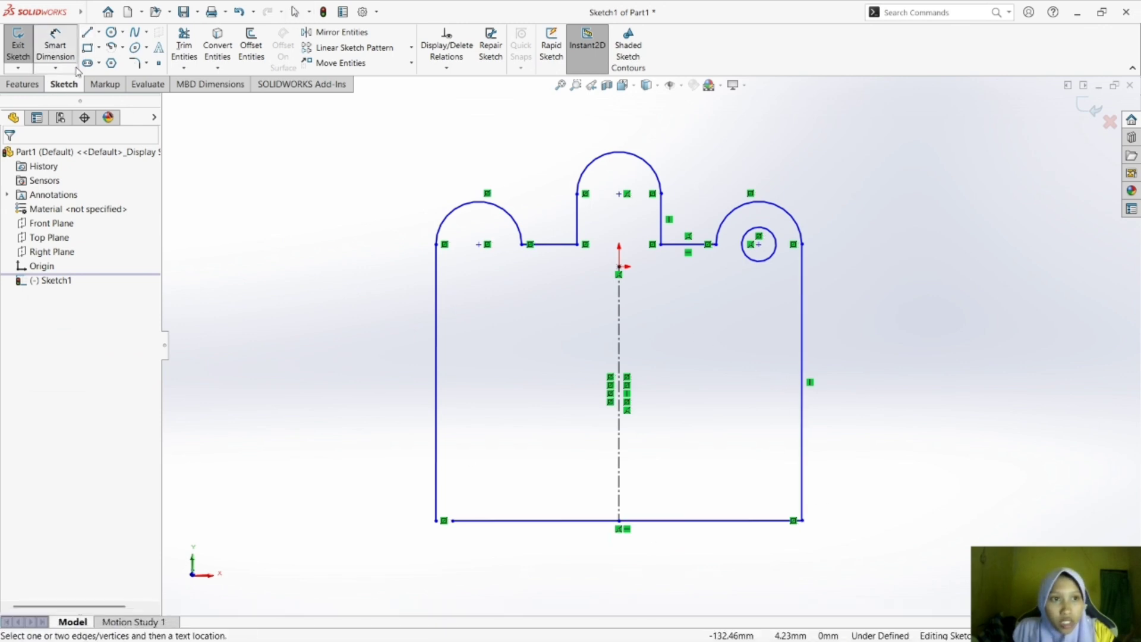
{"action": "left_click", "coordinate": [661, 523]}
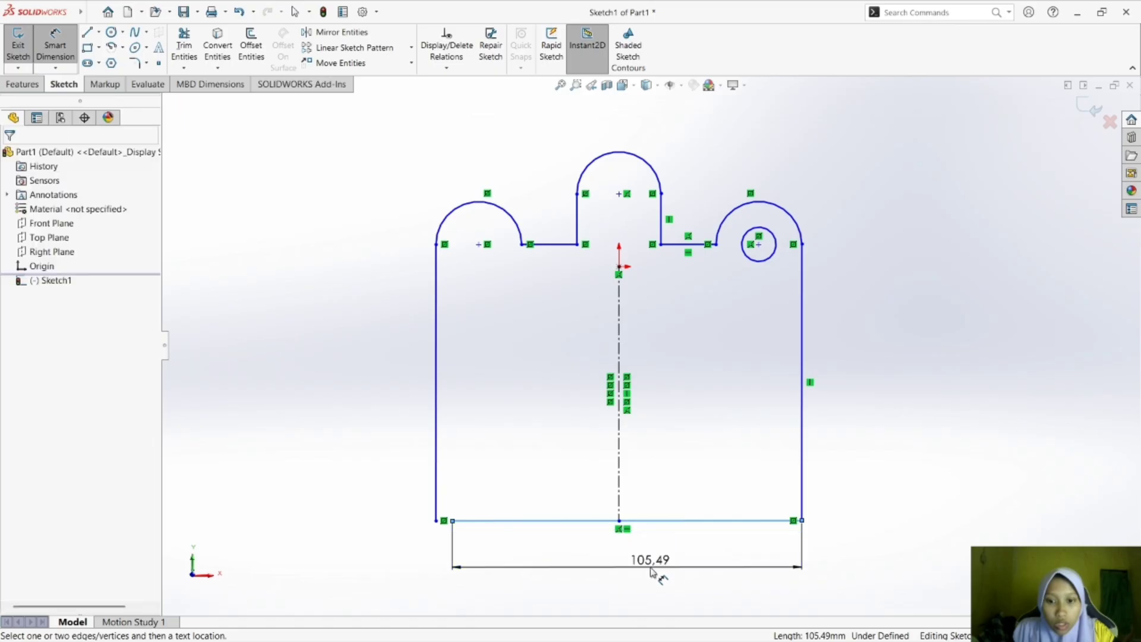
{"action": "left_click", "coordinate": [657, 572]}
{"action": "type", "text": "165"}
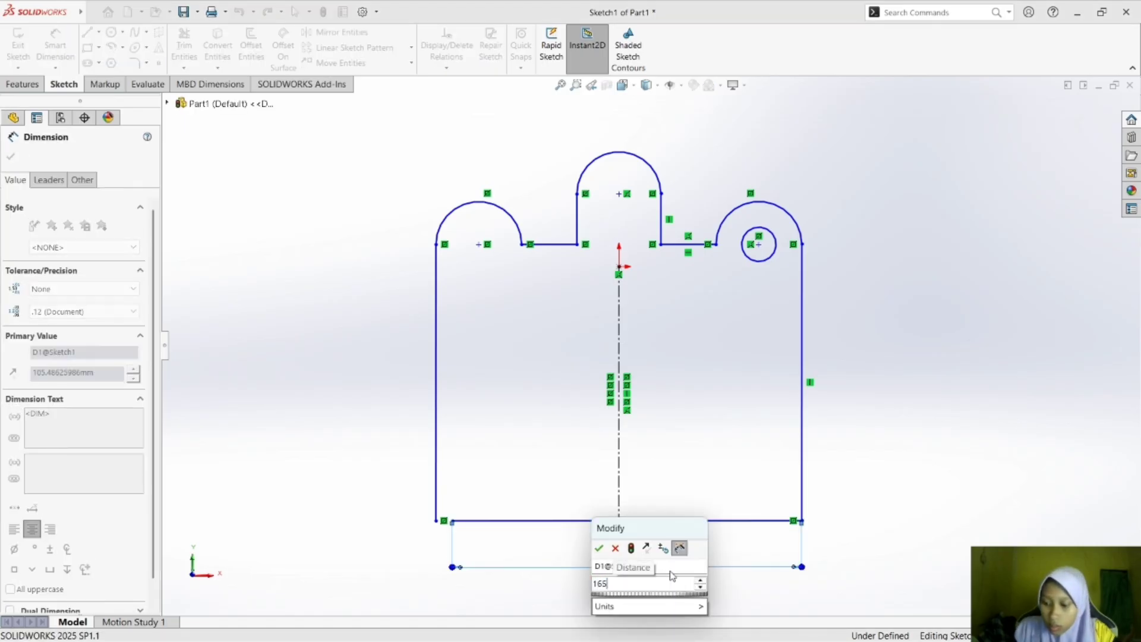
{"action": "key", "text": "Return"}
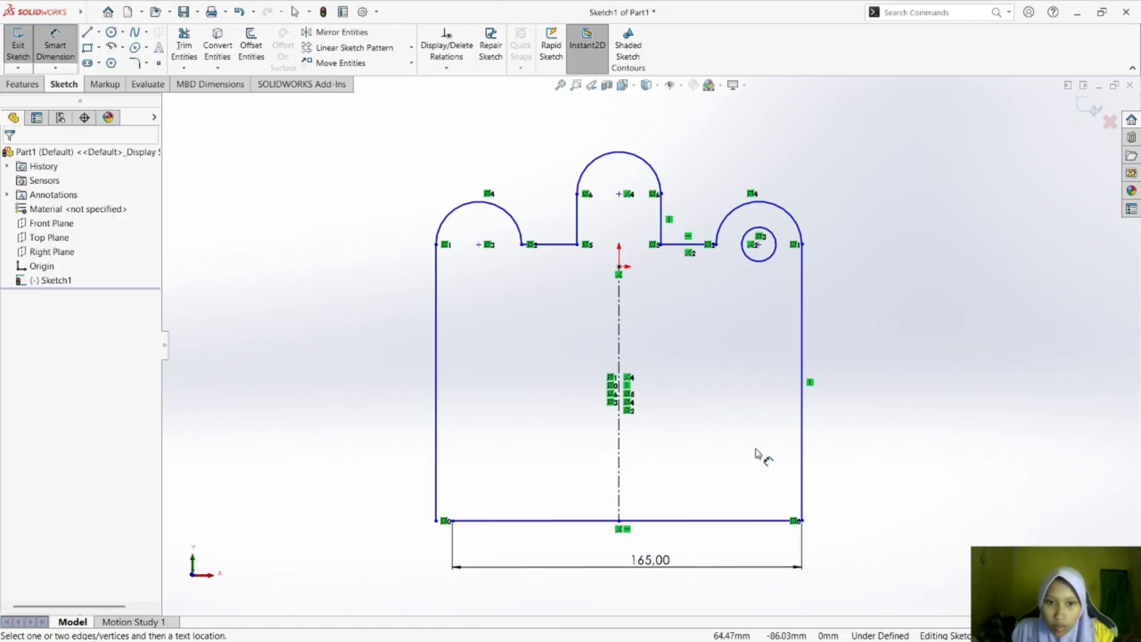
{"action": "key", "text": "Escape"}
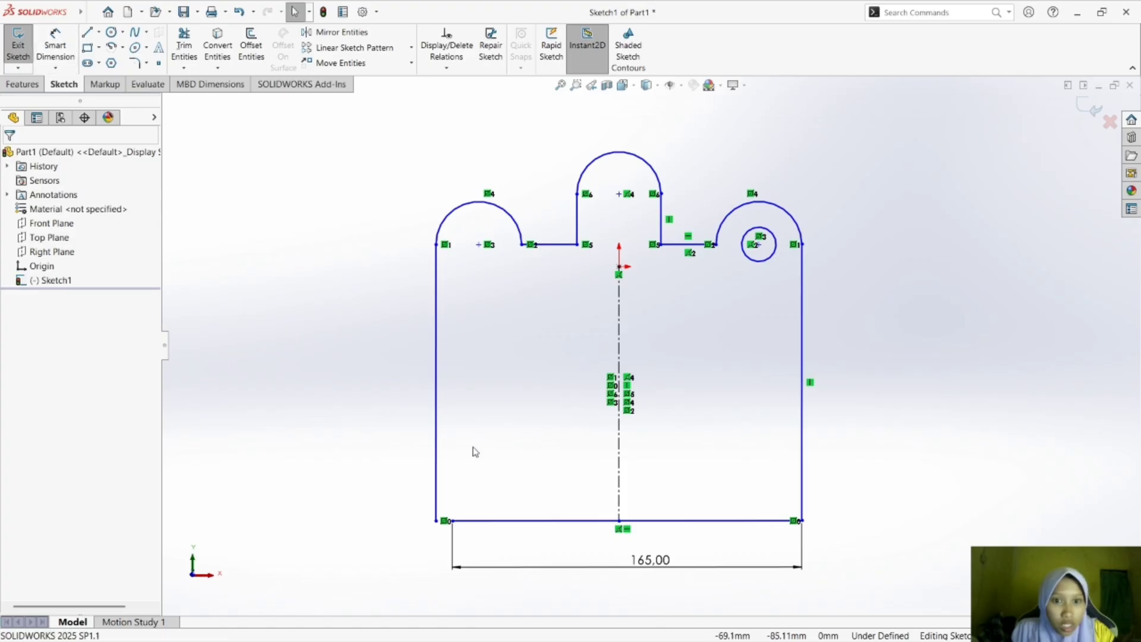
Try to line up the left vertical side with the base line's left end by moving it sideways.
{"action": "left_click_drag", "start_coordinate": [437, 397], "coordinate": [453, 397]}
{"action": "left_click", "coordinate": [472, 420]}
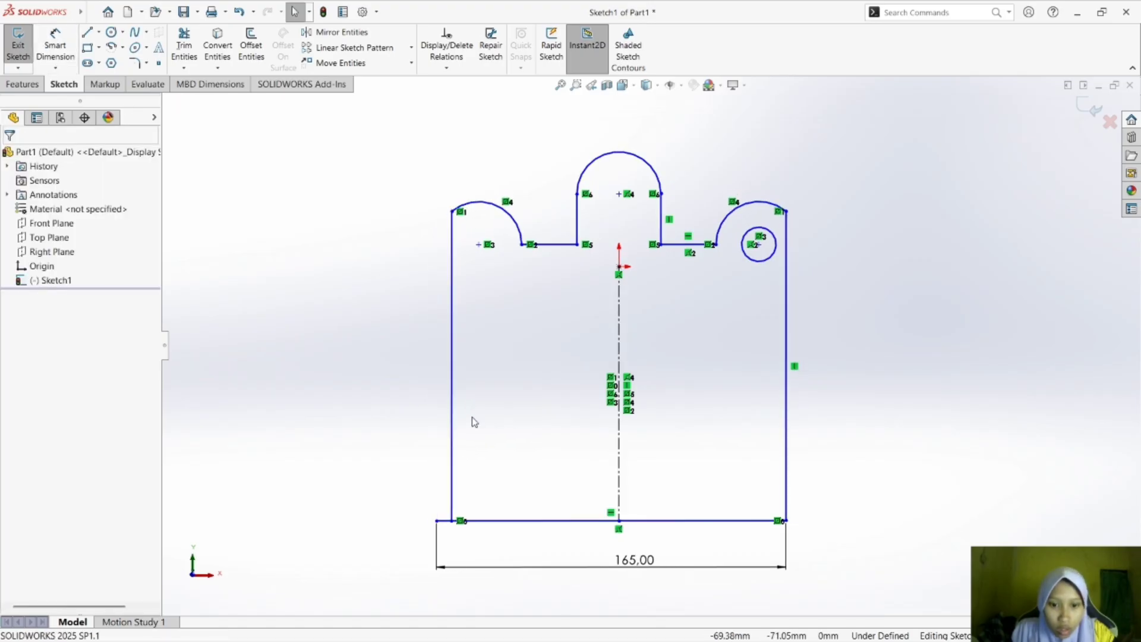
{"action": "left_click_drag", "start_coordinate": [453, 462], "coordinate": [402, 471]}
{"action": "left_click", "coordinate": [723, 455]}
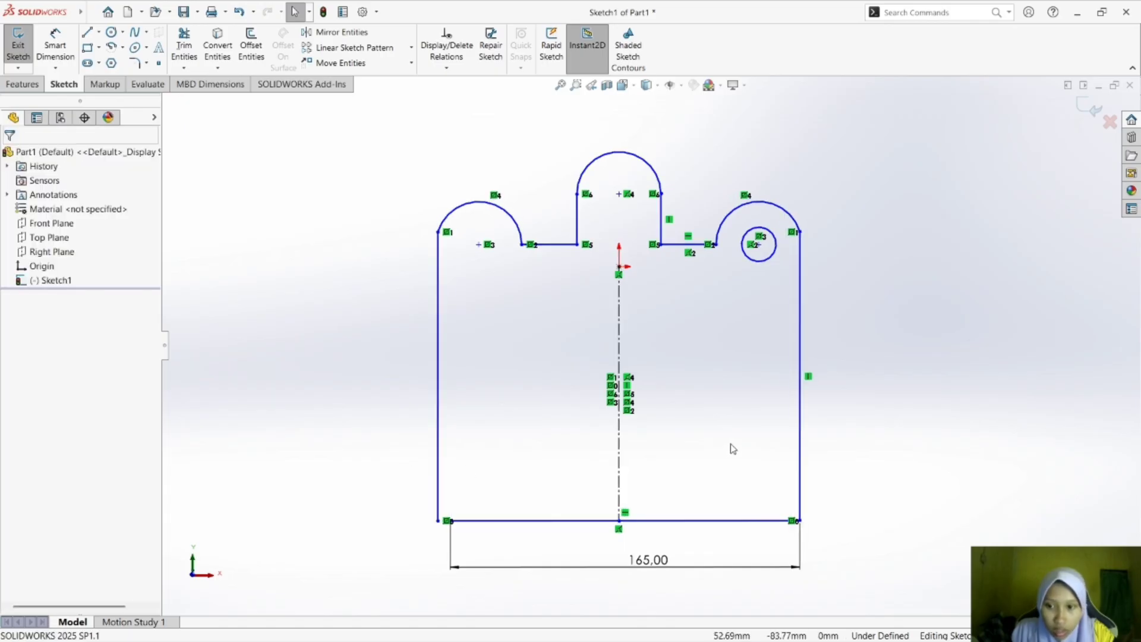
{"action": "left_click", "coordinate": [451, 542]}
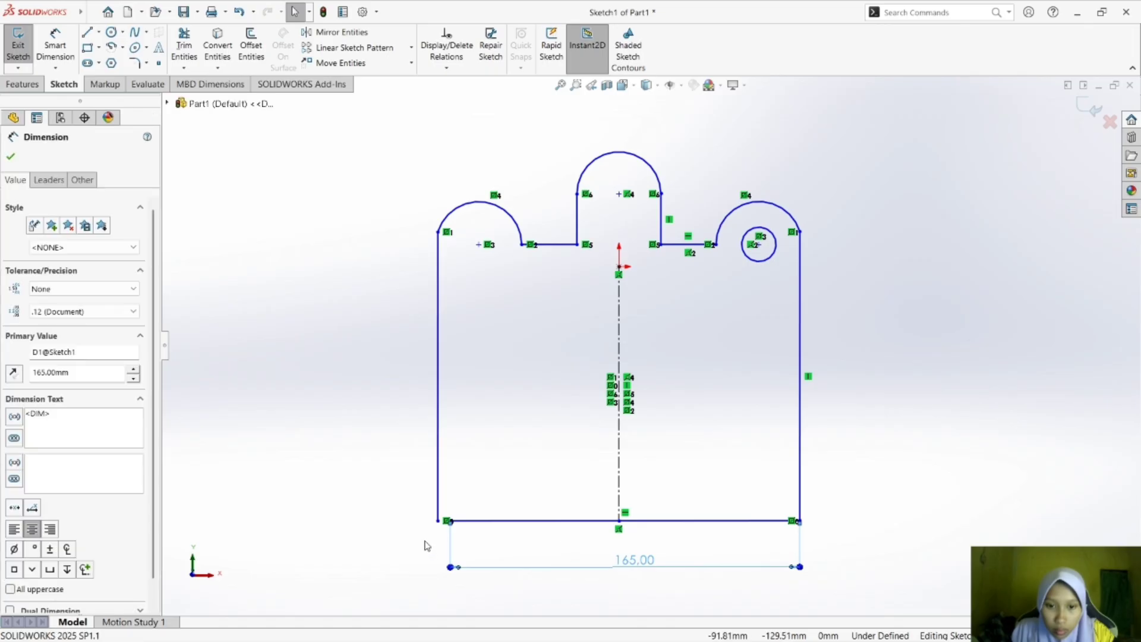
{"action": "key", "text": "ctrl+8"}
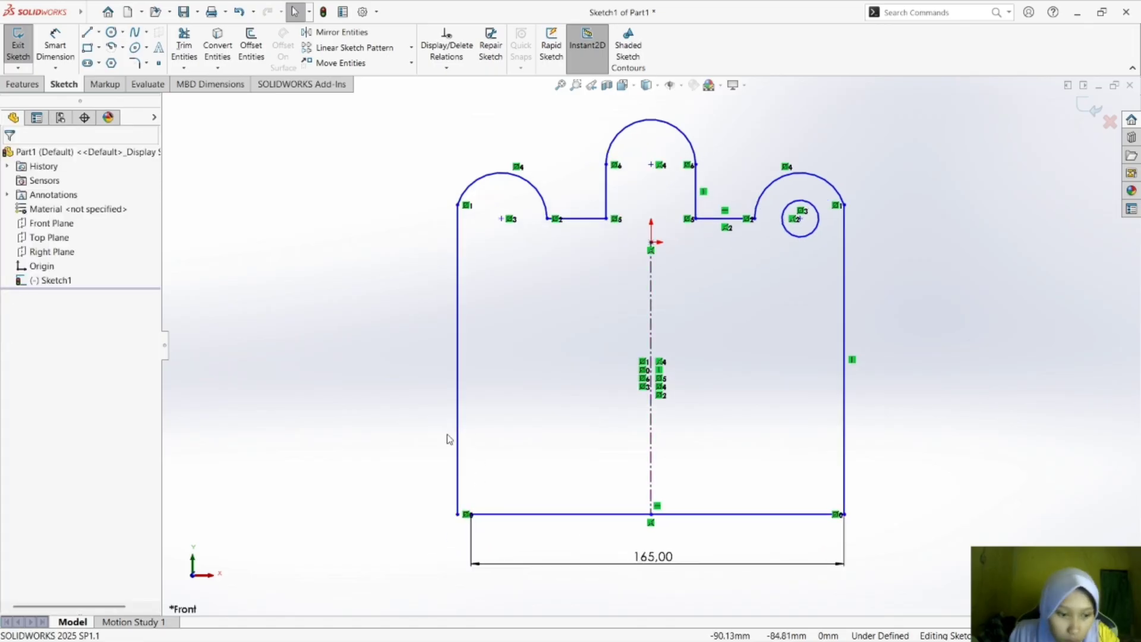
Close the lower left corner by adding horizontal and vertical relations between the left side's lower end and the base line's left end.
{"action": "left_click", "coordinate": [458, 515]}
{"action": "left_click", "coordinate": [471, 516], "text": "ctrl"}
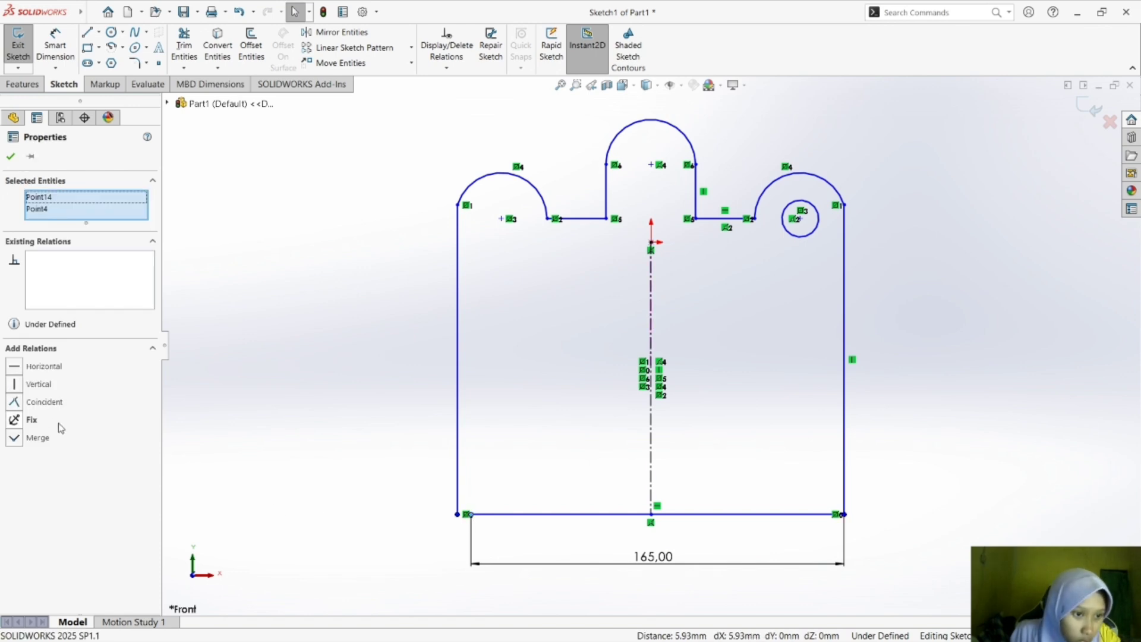
{"action": "left_click", "coordinate": [14, 371]}
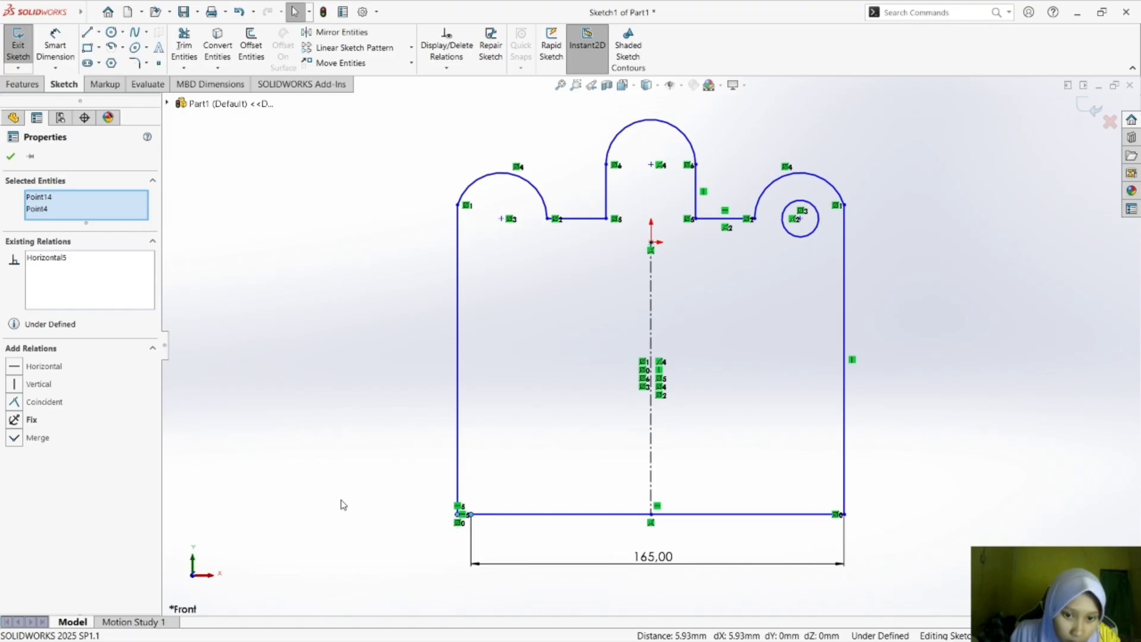
{"action": "left_click", "coordinate": [13, 385]}
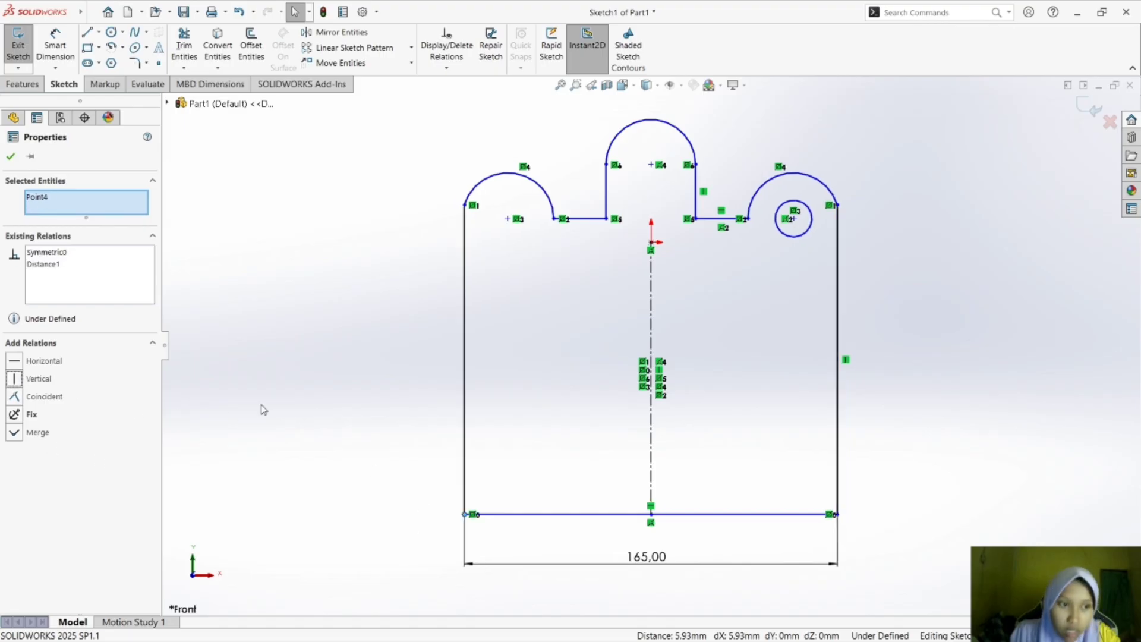
{"action": "left_click", "coordinate": [171, 355]}
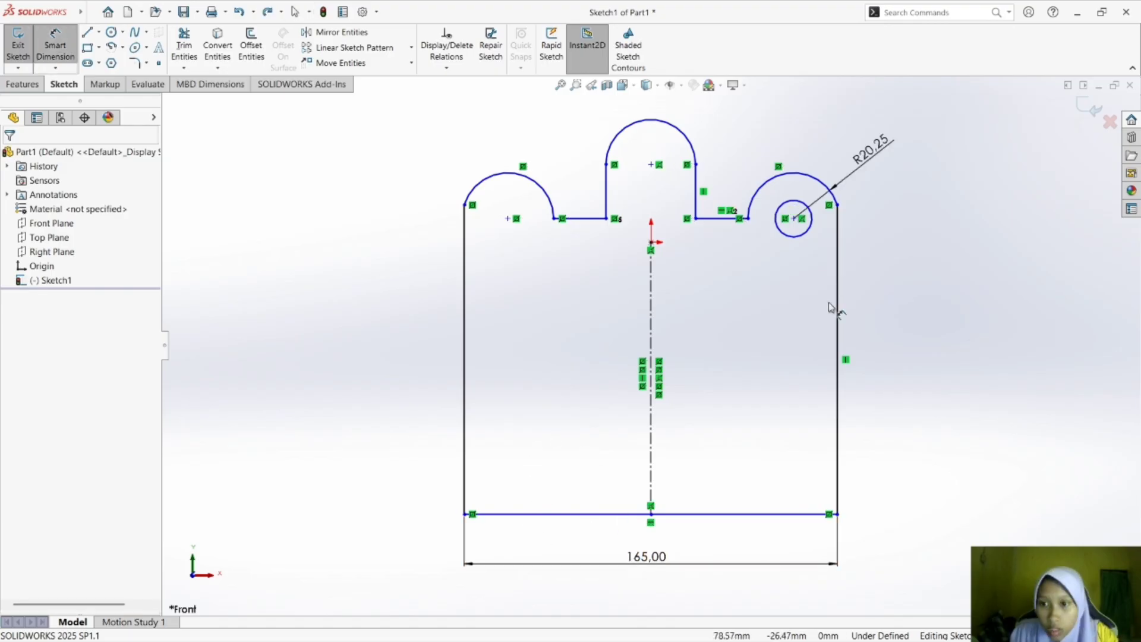
Dimension the long right vertical side's length as 80 mm.
{"action": "left_click", "coordinate": [838, 309]}
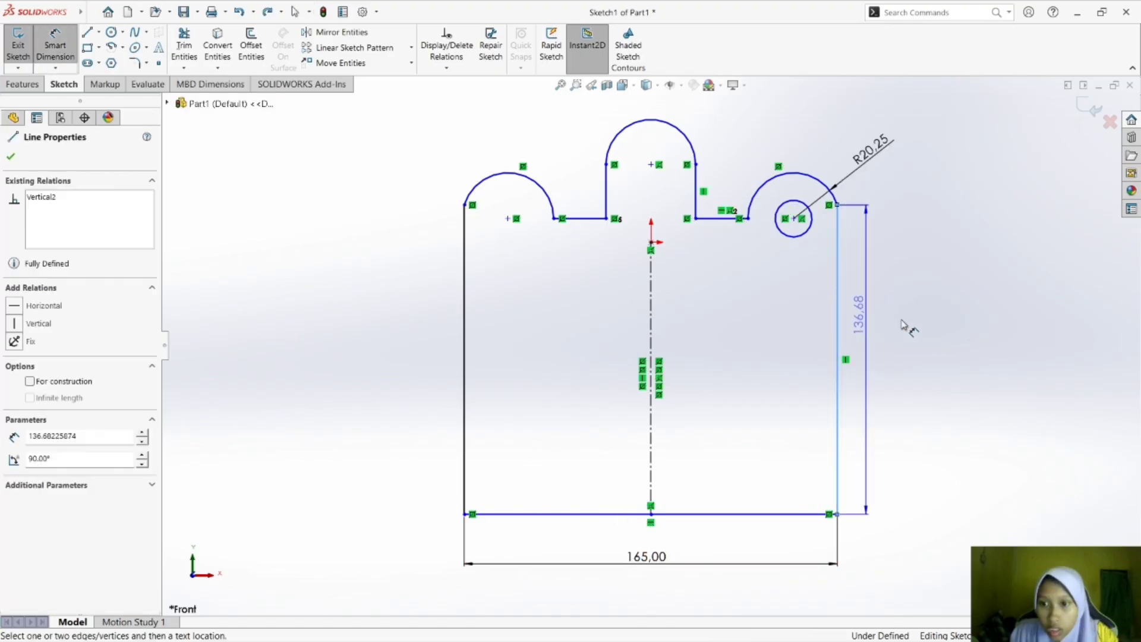
{"action": "left_click", "coordinate": [923, 337]}
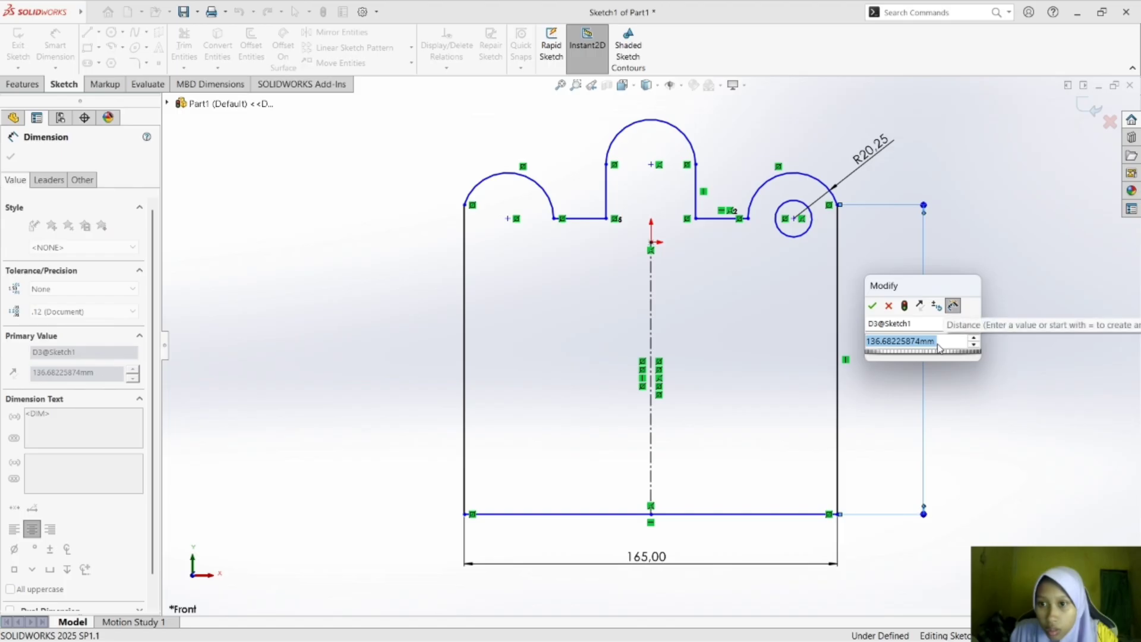
{"action": "type", "text": "80"}
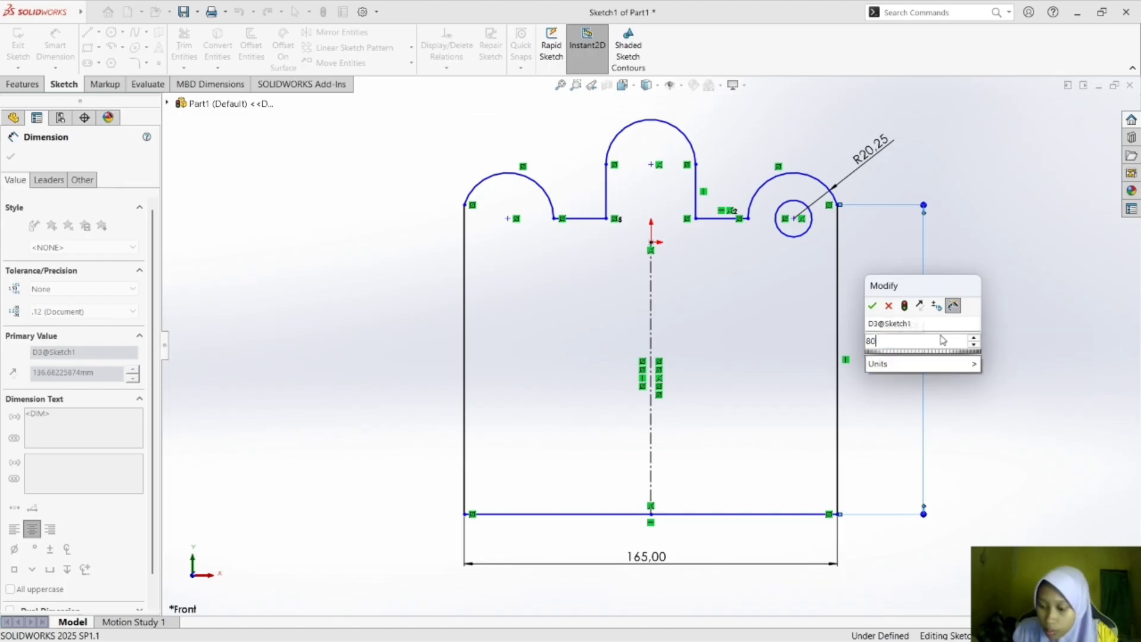
{"action": "key", "text": "Return"}
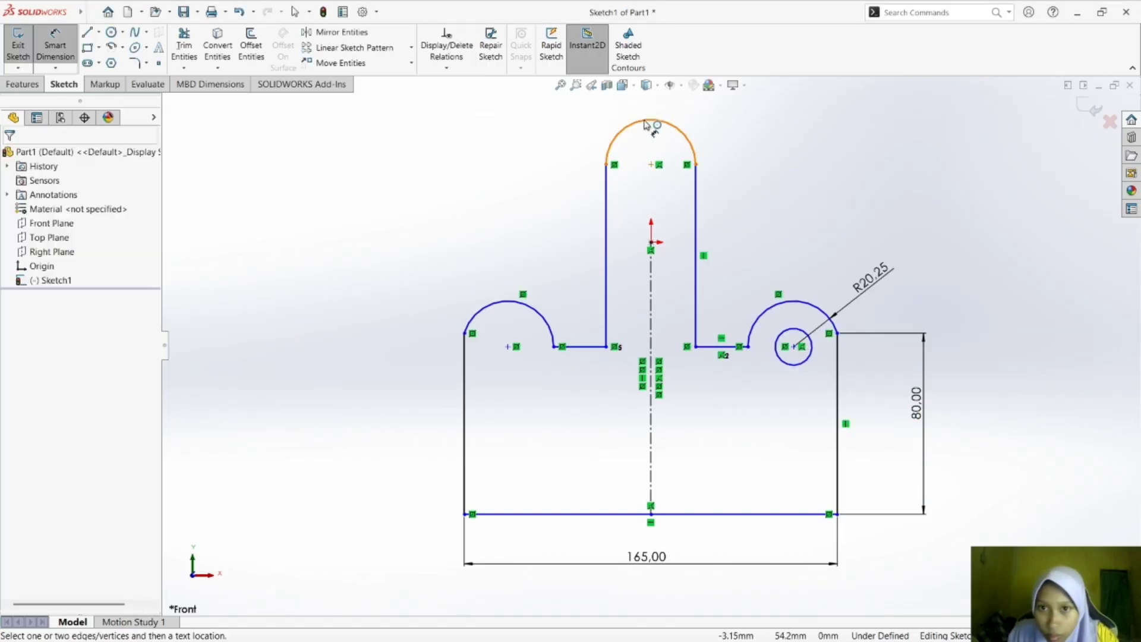
Check the plate c) drawing in the PDF and draw a centerline from the right circle's centre to the right side's upper end.
{"action": "key", "text": "alt+Tab"}
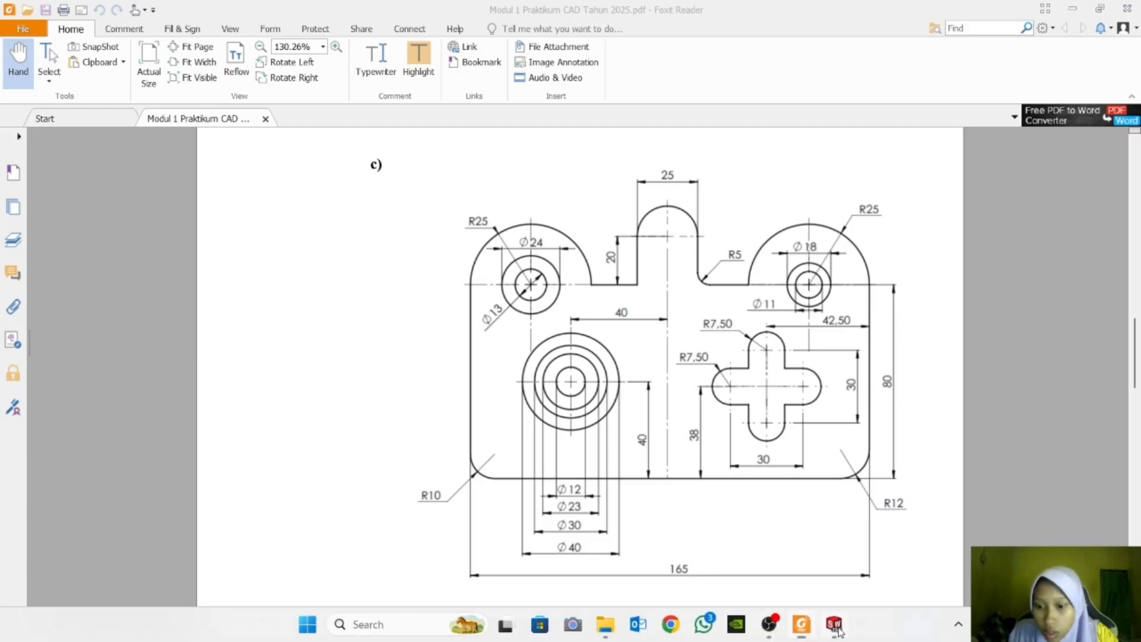
{"action": "left_click", "coordinate": [834, 627]}
{"action": "left_click", "coordinate": [99, 33]}
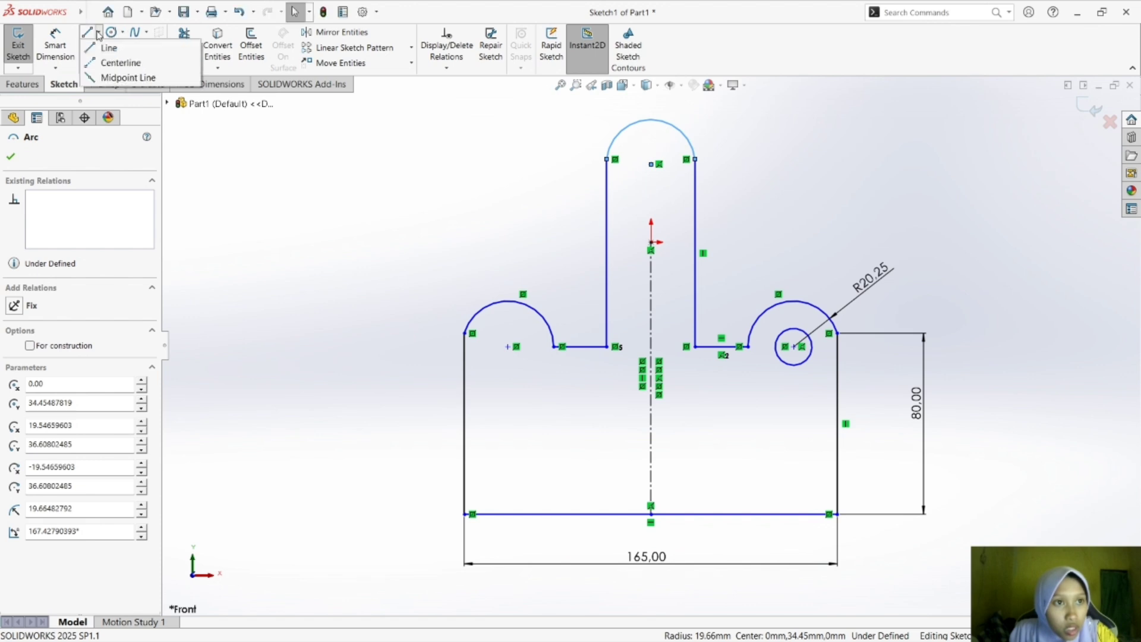
{"action": "left_click", "coordinate": [122, 61]}
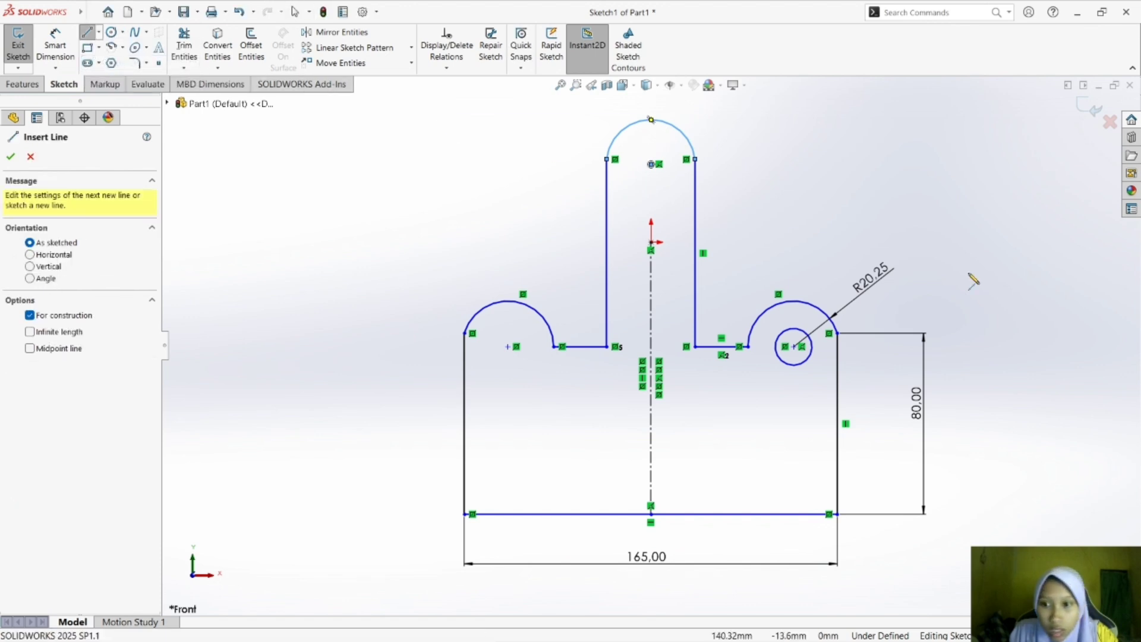
{"action": "left_click", "coordinate": [794, 347]}
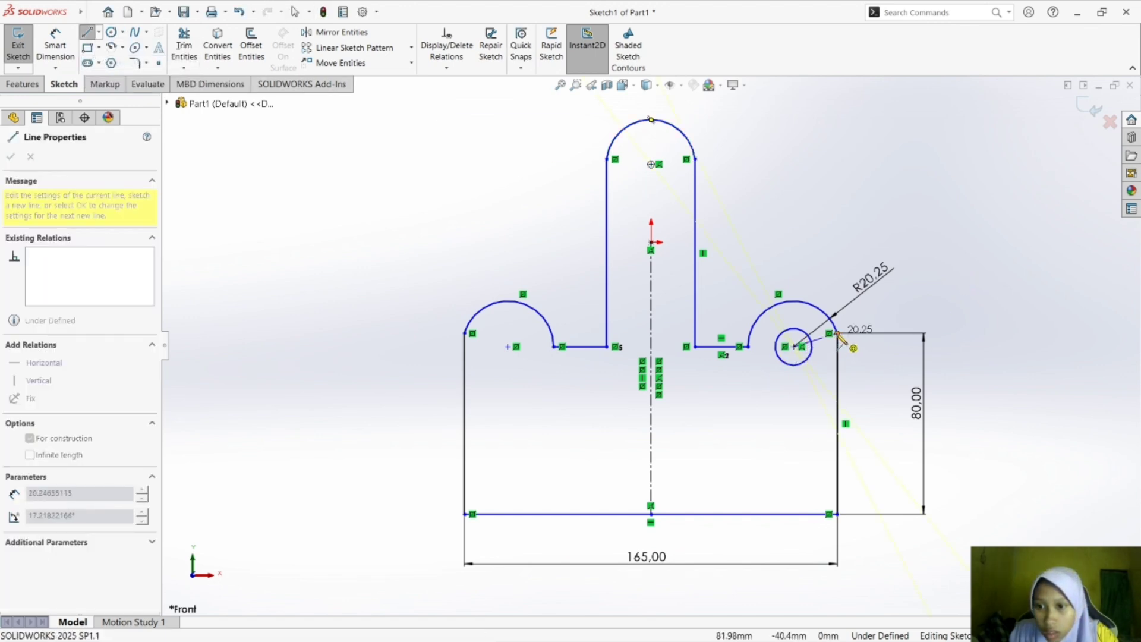
{"action": "key", "text": "Escape"}
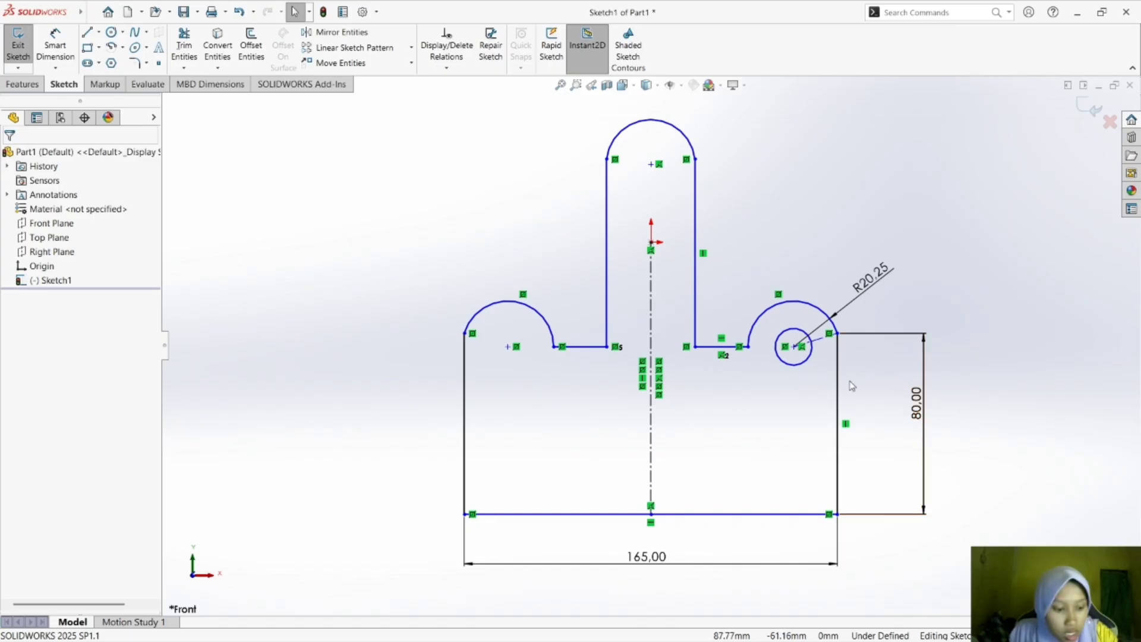
Align the right circle's centre horizontally with the right side's upper end and set the right arc's radius to 25 mm.
{"action": "left_click", "coordinate": [795, 346]}
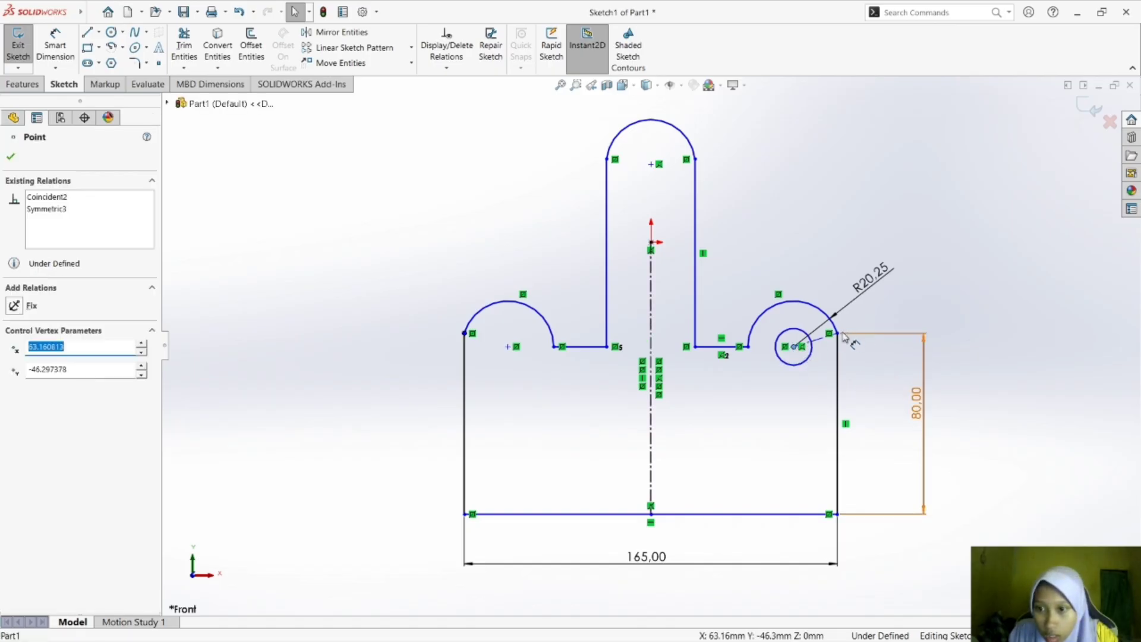
{"action": "left_click", "coordinate": [839, 334], "text": "ctrl"}
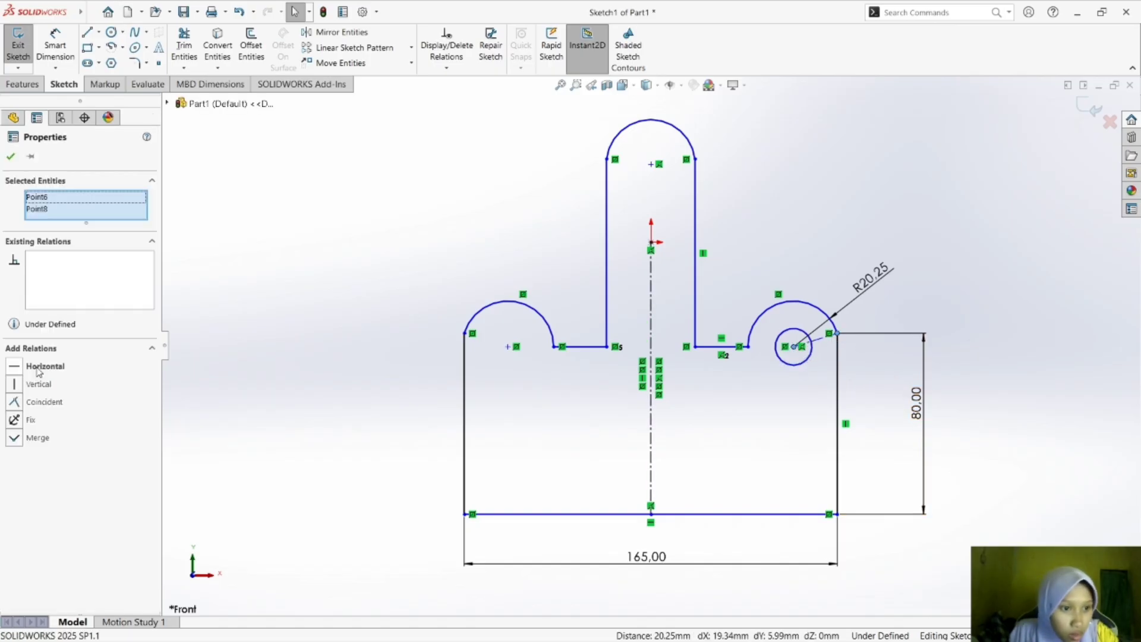
{"action": "left_click", "coordinate": [37, 367]}
{"action": "left_click", "coordinate": [269, 336]}
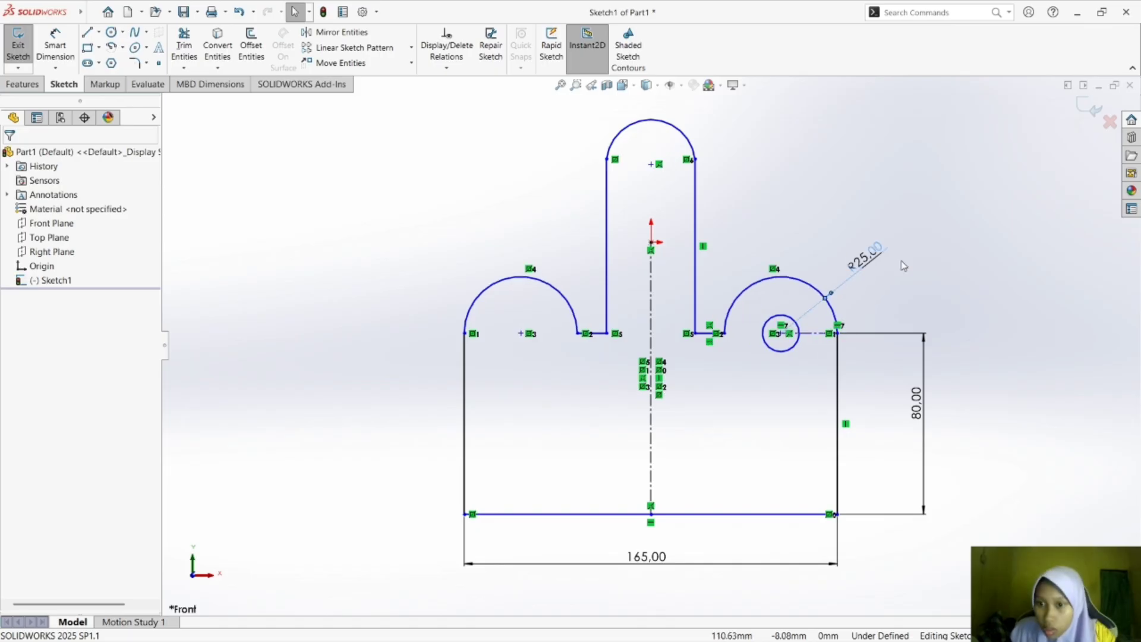
{"action": "left_click", "coordinate": [820, 208]}
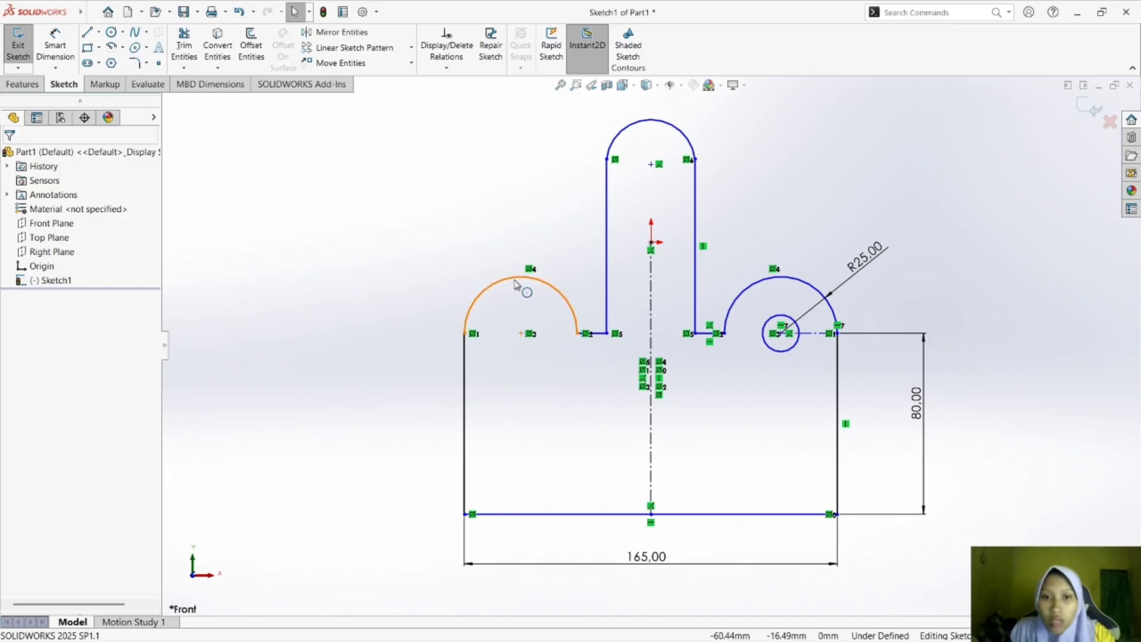
Check the reference drawing and add a radius dimension to the mirrored left arc as a driven dimension.
{"action": "left_click", "coordinate": [523, 284]}
{"action": "left_click", "coordinate": [473, 234]}
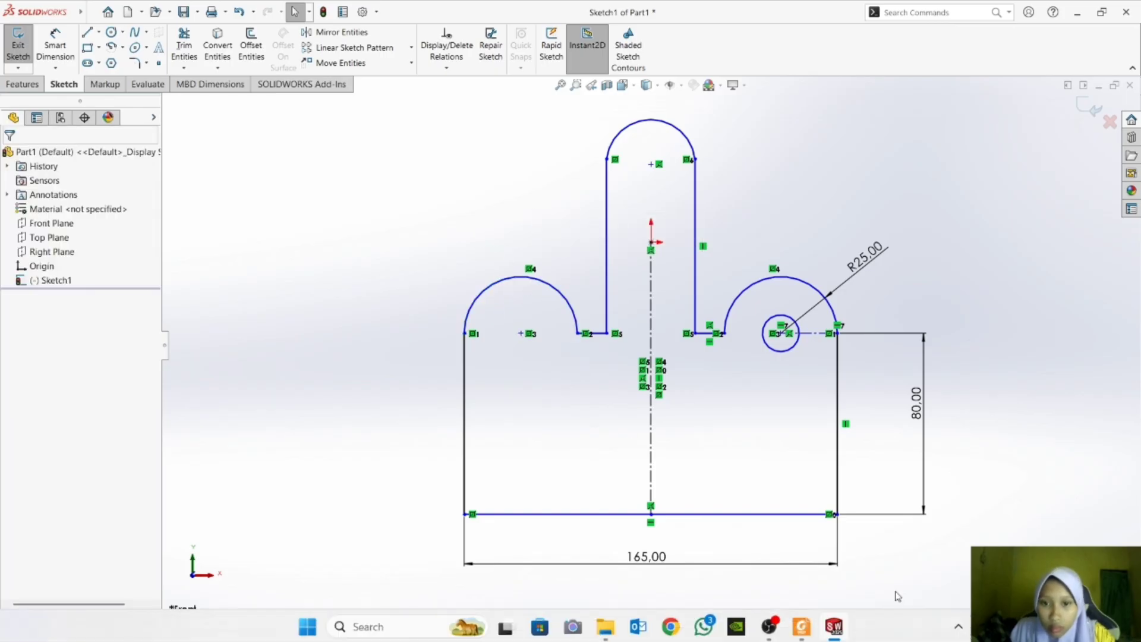
{"action": "left_click", "coordinate": [802, 624]}
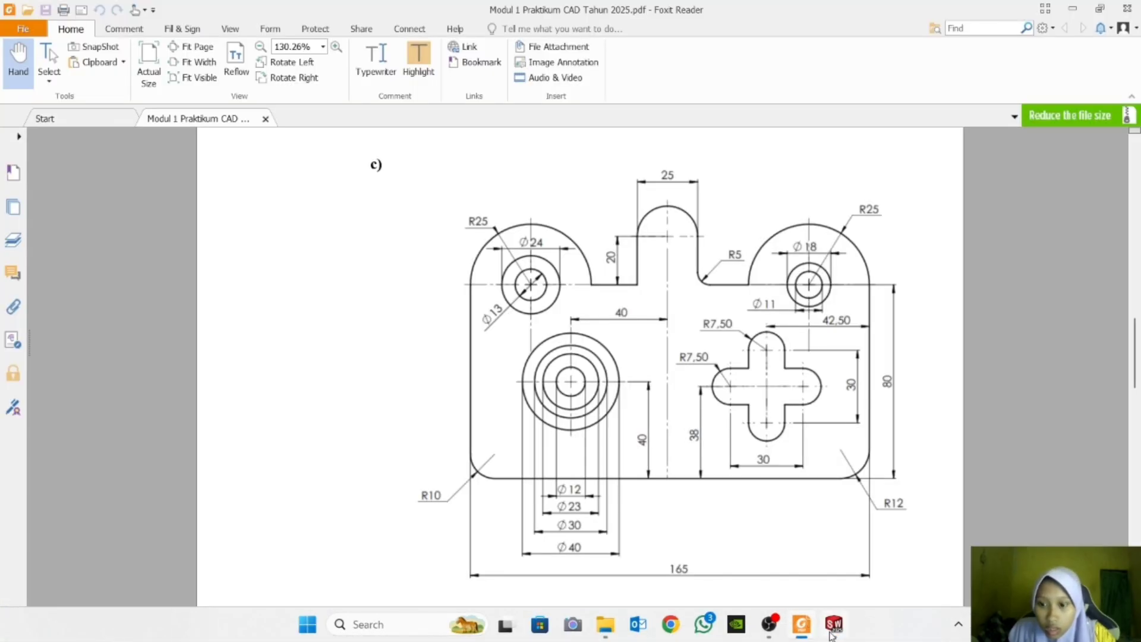
{"action": "left_click", "coordinate": [832, 630]}
{"action": "left_click", "coordinate": [55, 46]}
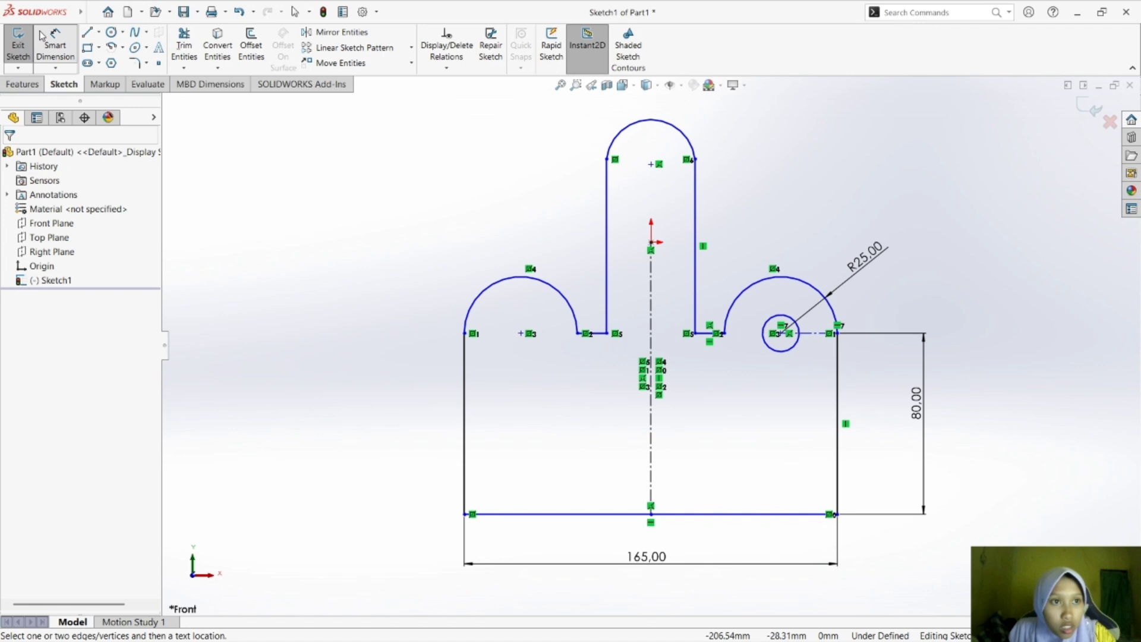
{"action": "left_click", "coordinate": [499, 283]}
{"action": "left_click", "coordinate": [472, 242]}
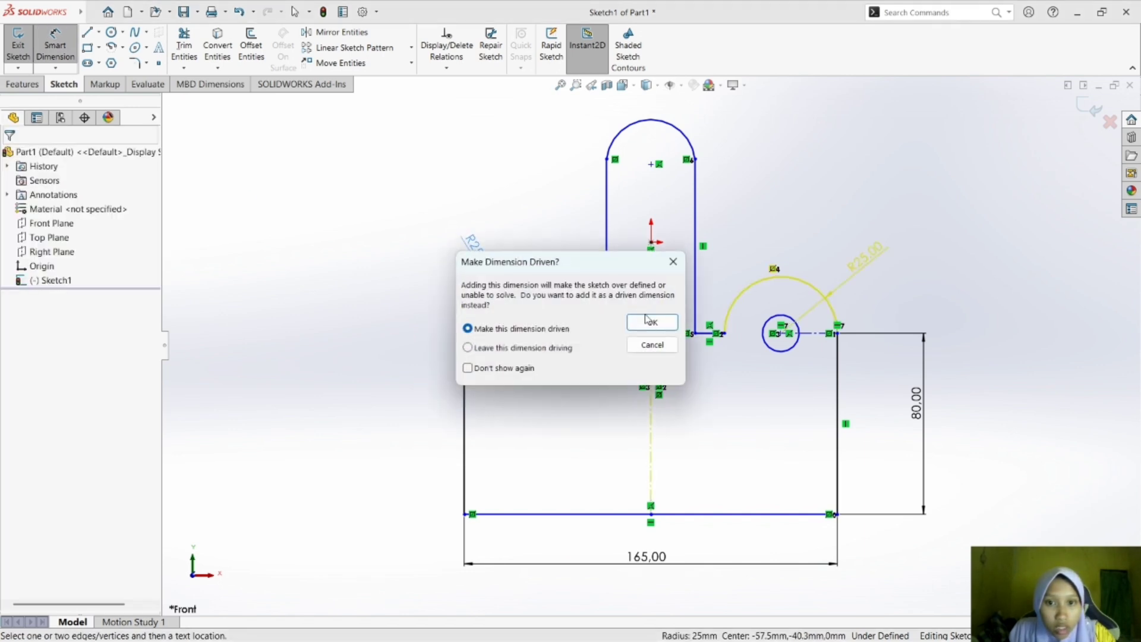
{"action": "left_click", "coordinate": [651, 321]}
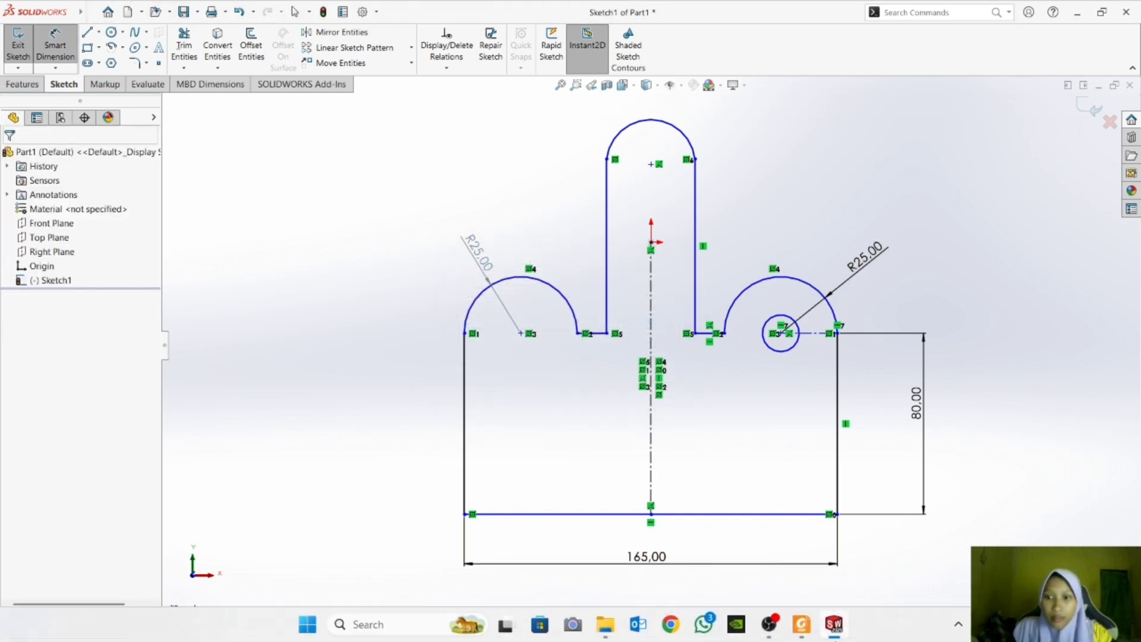
Check the reference drawing and sketch a second circle of about 15 mm radius concentric with the right arc's small circle.
{"action": "left_click", "coordinate": [802, 624]}
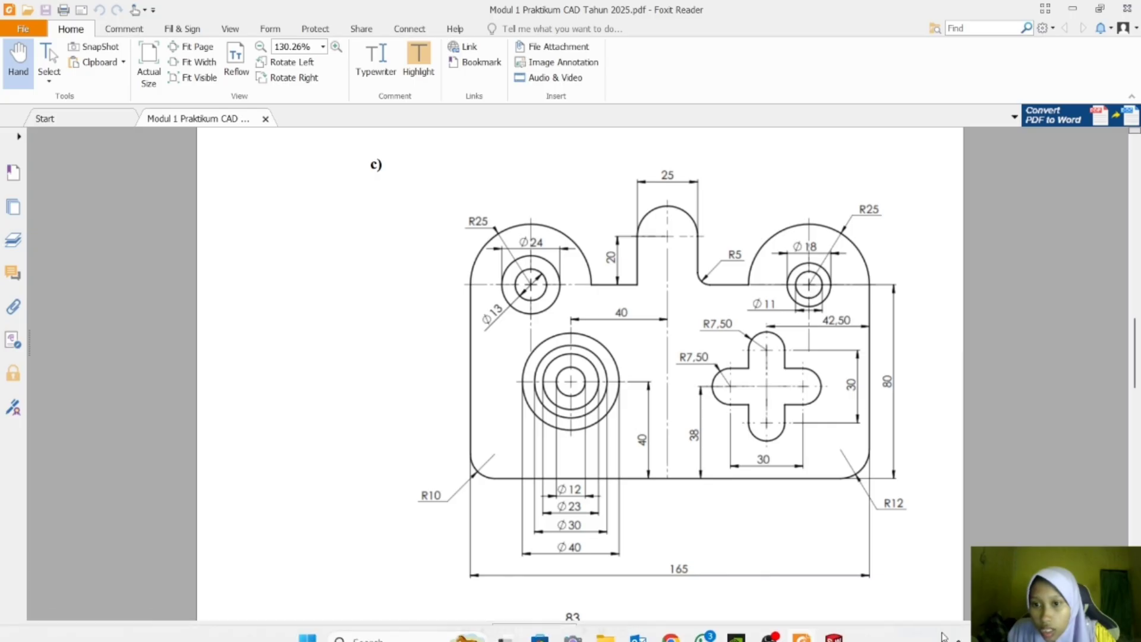
{"action": "left_click", "coordinate": [848, 625]}
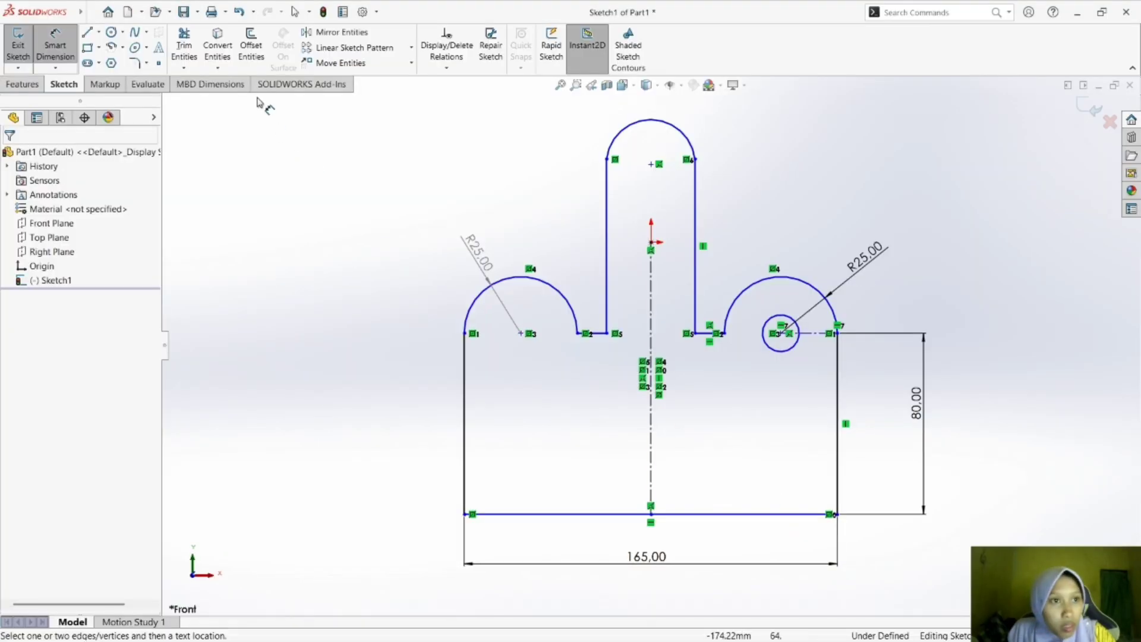
{"action": "left_click", "coordinate": [119, 33]}
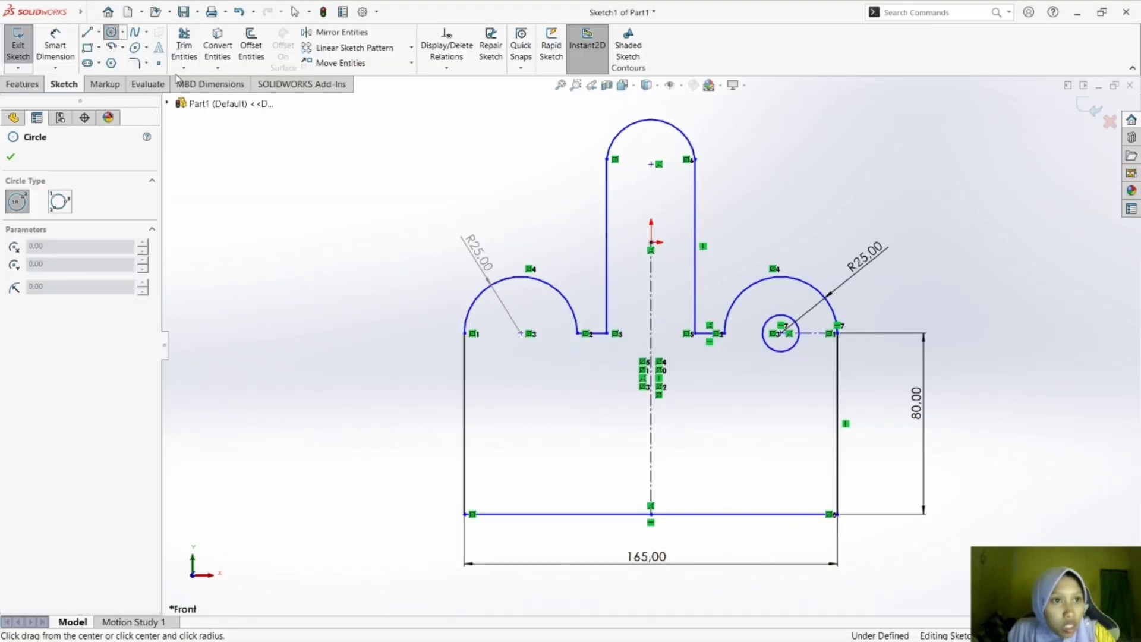
{"action": "left_click", "coordinate": [780, 333]}
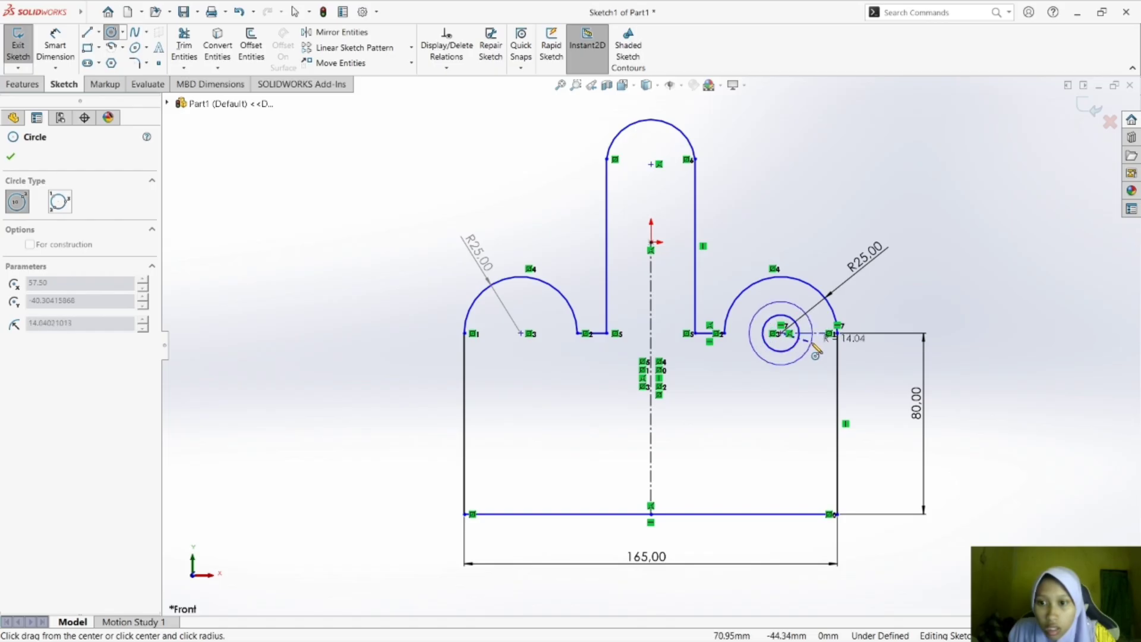
{"action": "left_click", "coordinate": [804, 309]}
Turn on shaded sketch contours and leave the Circle tool.
{"action": "left_click", "coordinate": [628, 50]}
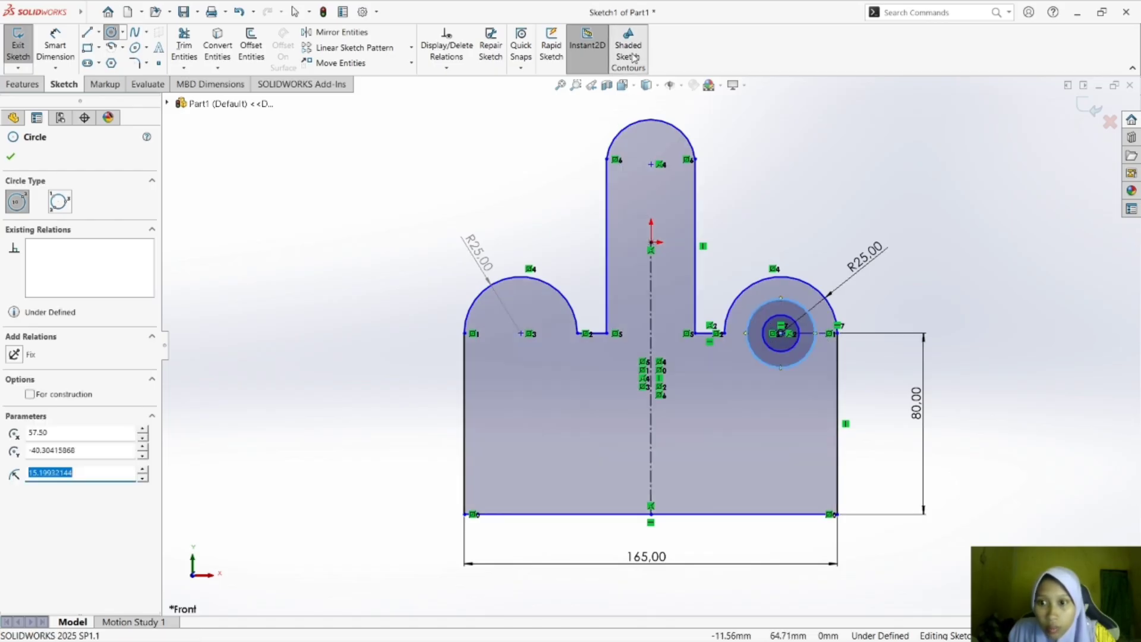
{"action": "left_click", "coordinate": [1008, 292]}
{"action": "key", "text": "Escape"}
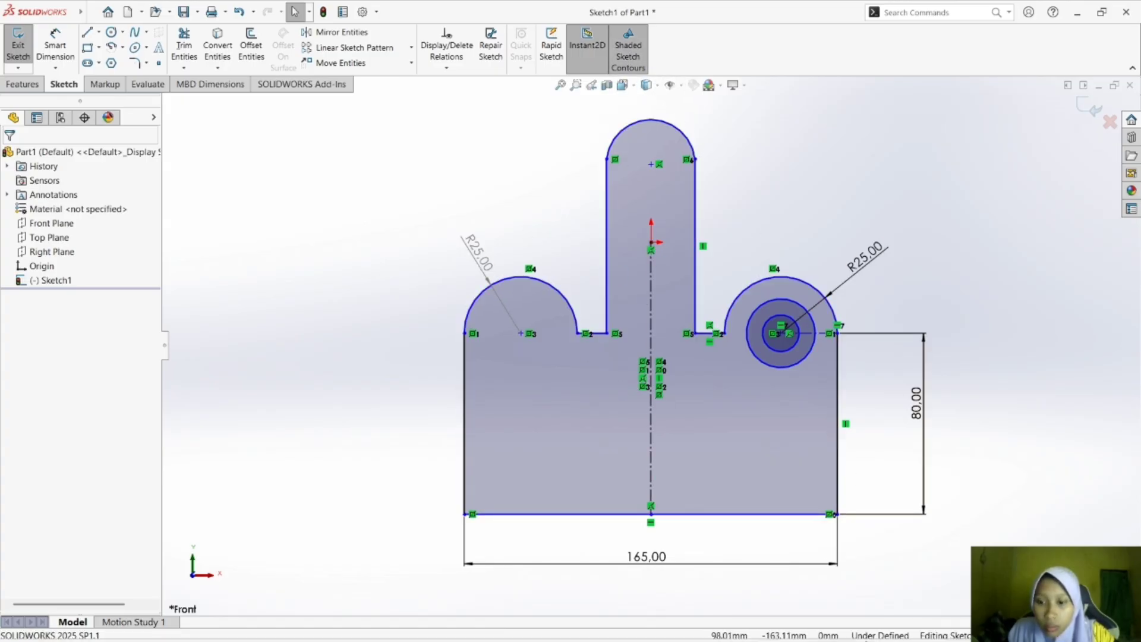
Try an angled 11 mm diameter dimension on the inner circle of the right arc and undo it.
{"action": "left_click", "coordinate": [801, 638]}
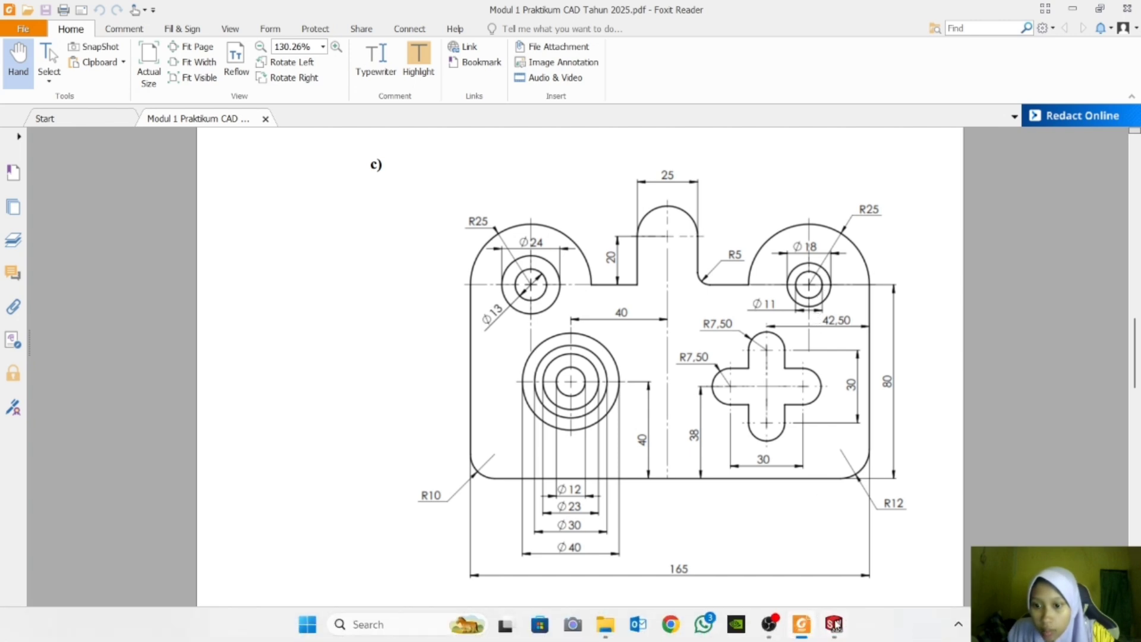
{"action": "left_click", "coordinate": [833, 631]}
{"action": "left_click", "coordinate": [60, 50]}
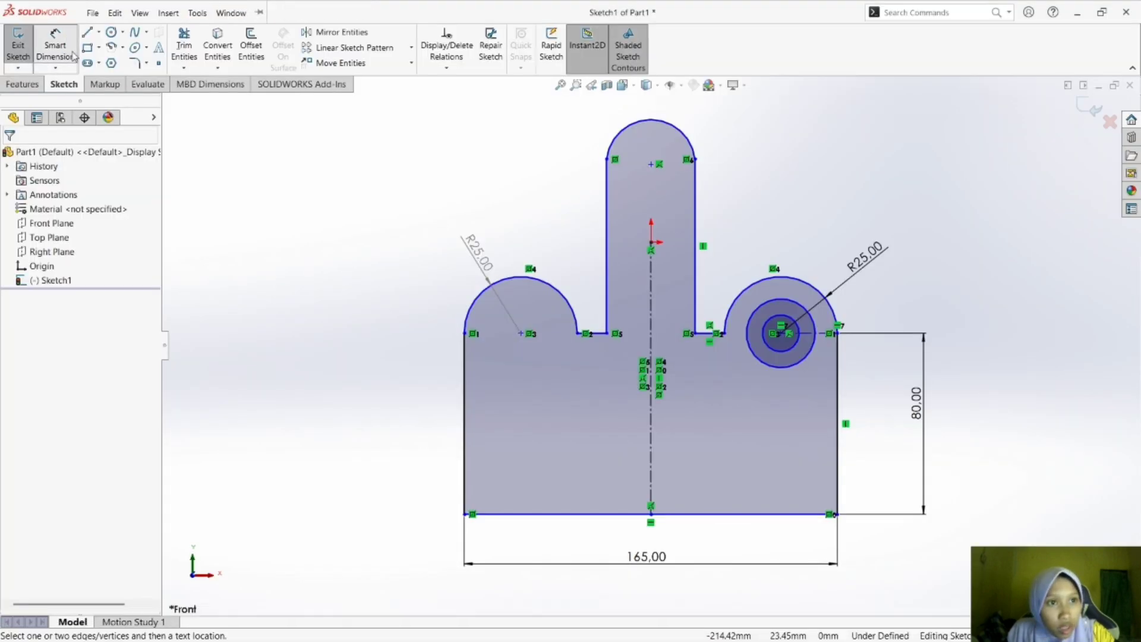
{"action": "left_click", "coordinate": [795, 350]}
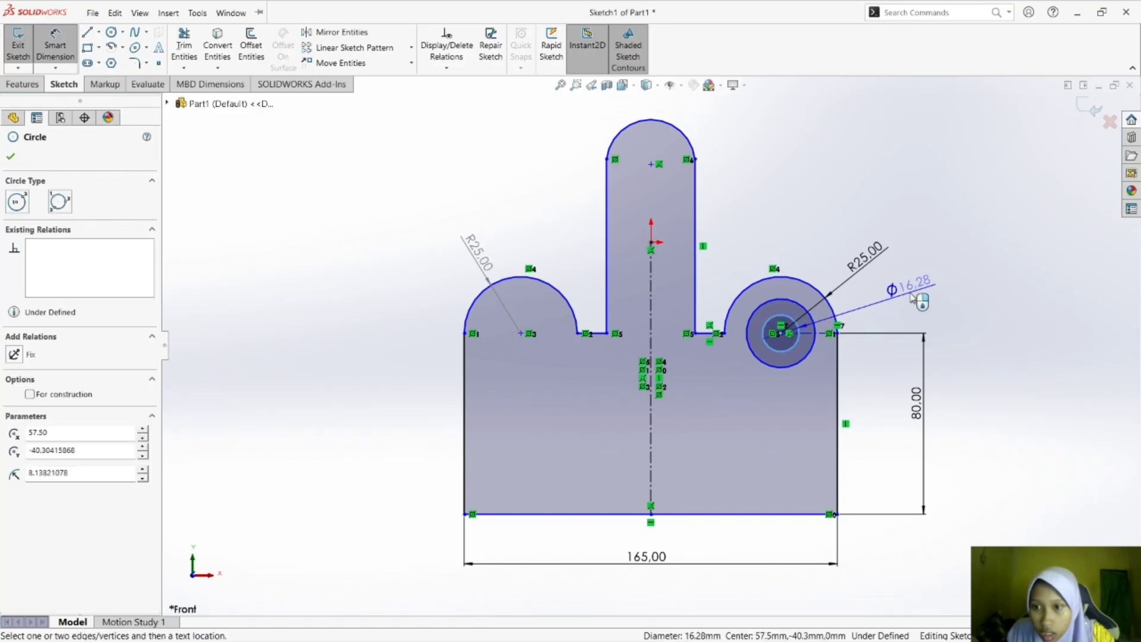
{"action": "left_click", "coordinate": [913, 297]}
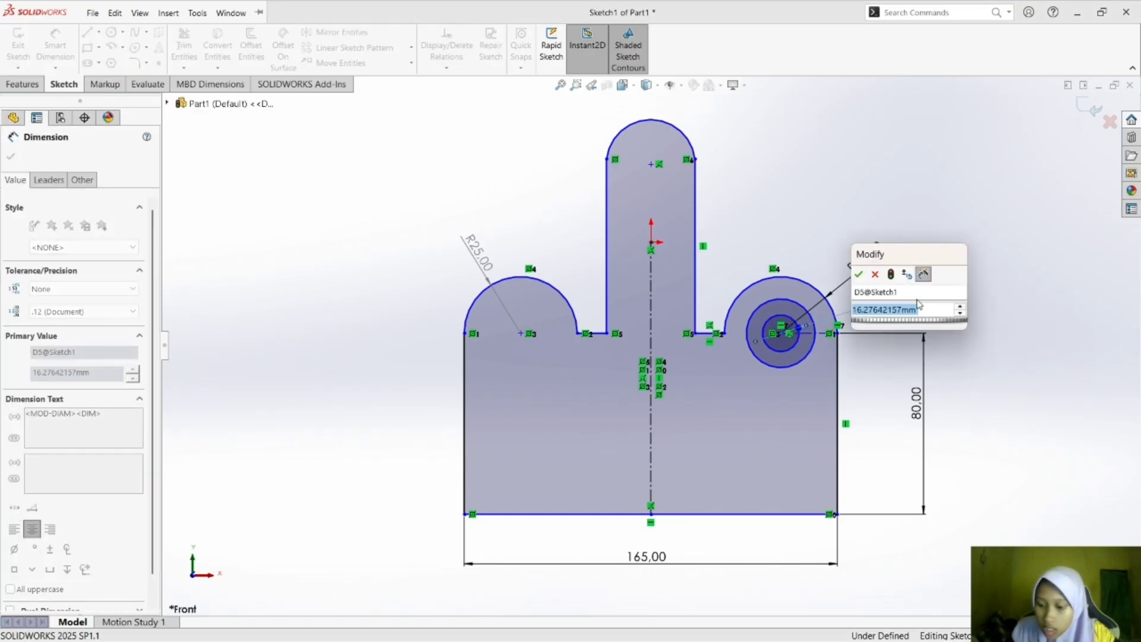
{"action": "type", "text": "11"}
{"action": "key", "text": "Return"}
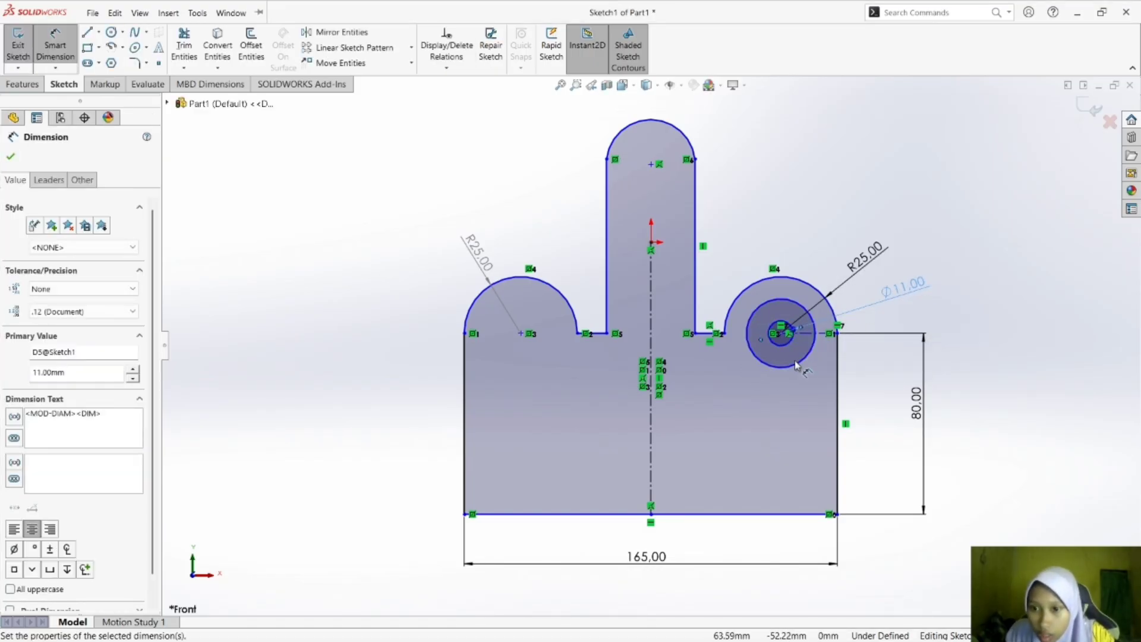
{"action": "key", "text": "ctrl+z"}
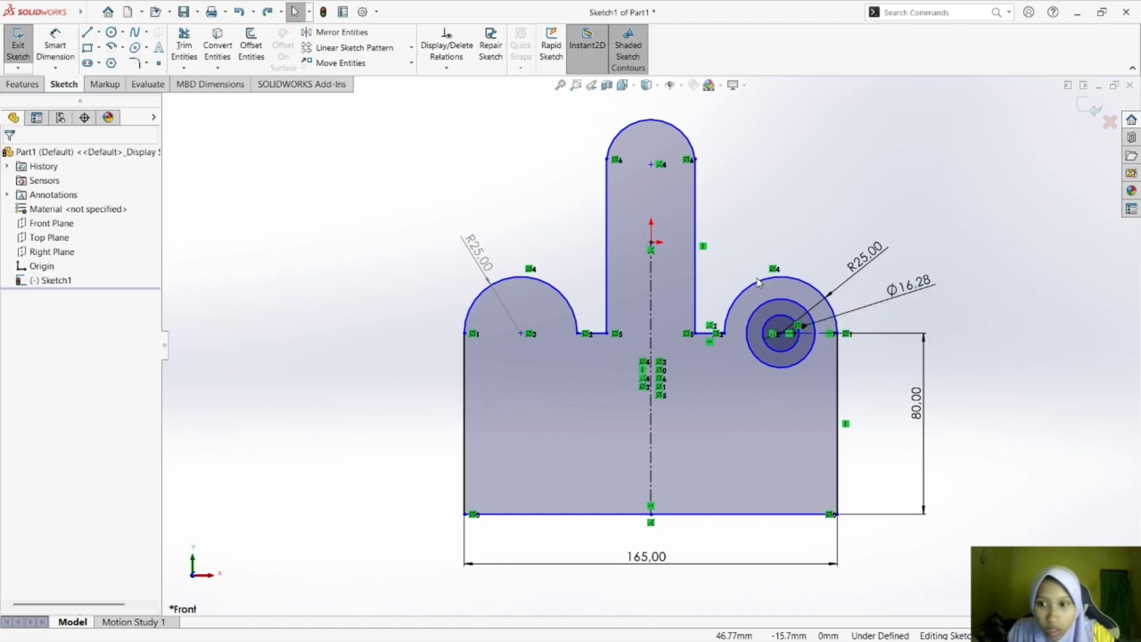
{"action": "key", "text": "ctrl+z"}
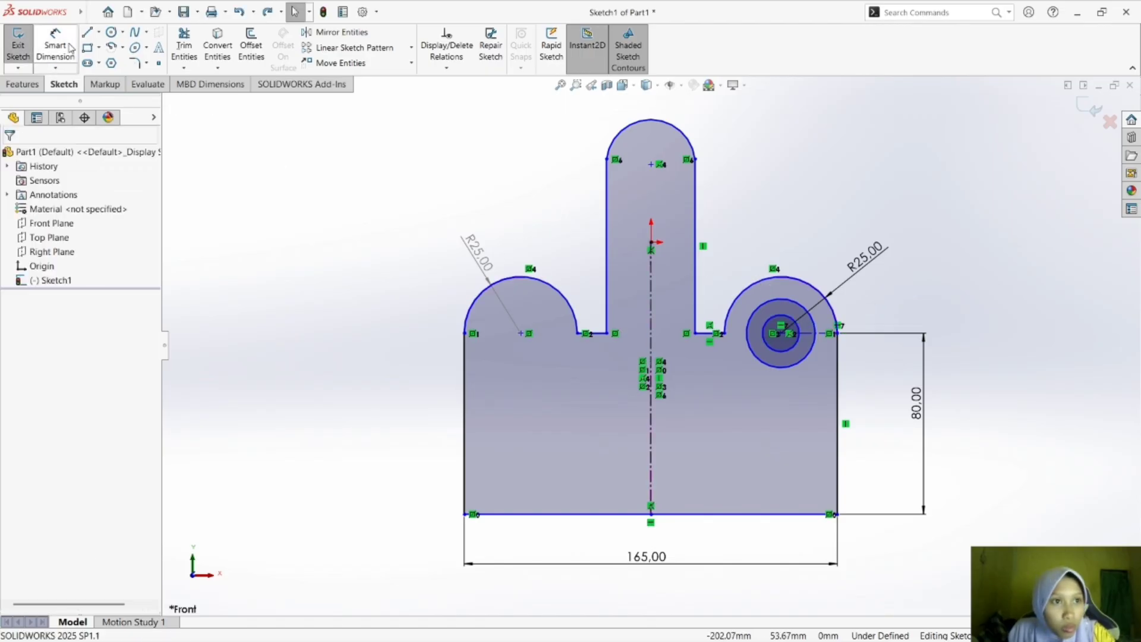
Dimension the right arc's inner circle as 11 mm in diameter, with the dimension placed horizontally below the circles.
{"action": "left_click", "coordinate": [67, 47]}
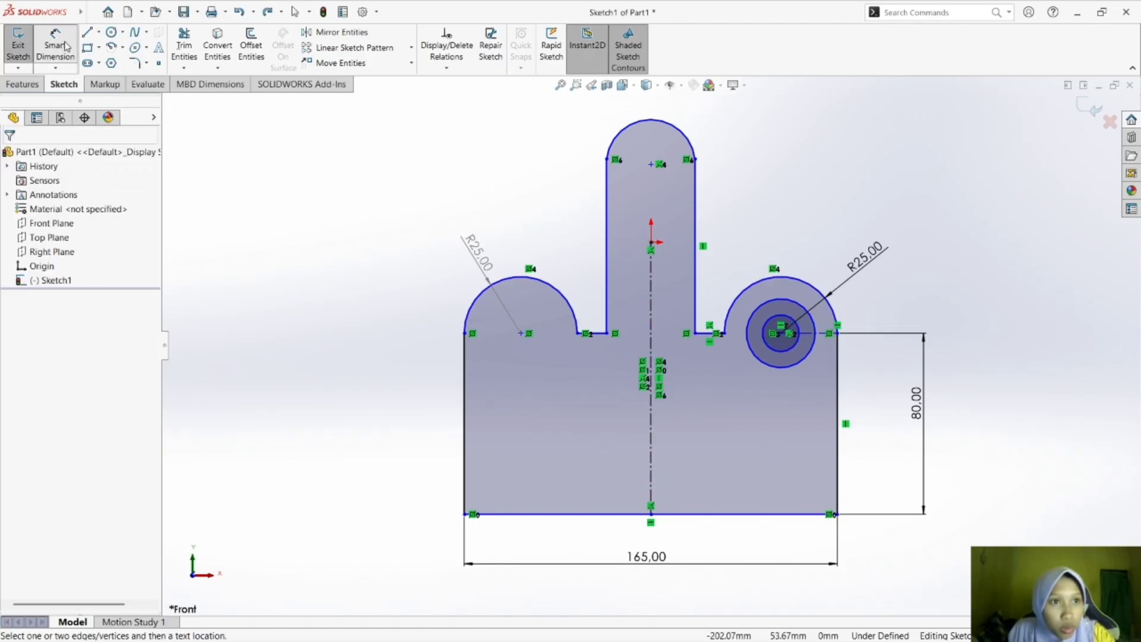
{"action": "left_click", "coordinate": [780, 356]}
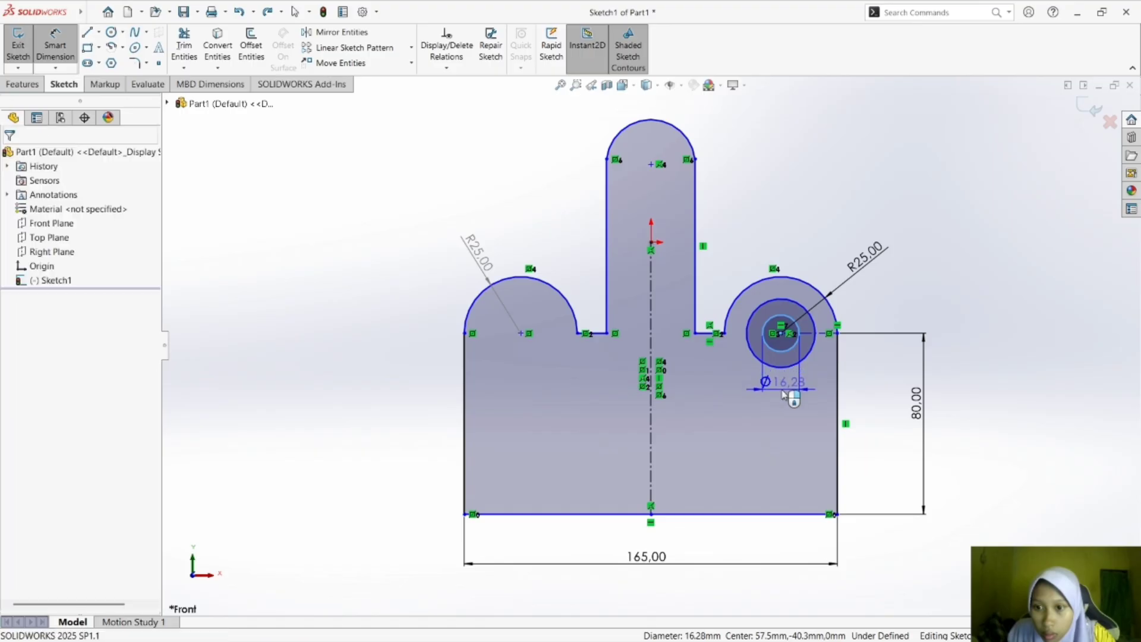
{"action": "left_click", "coordinate": [790, 391]}
{"action": "type", "text": "11"}
{"action": "key", "text": "Return"}
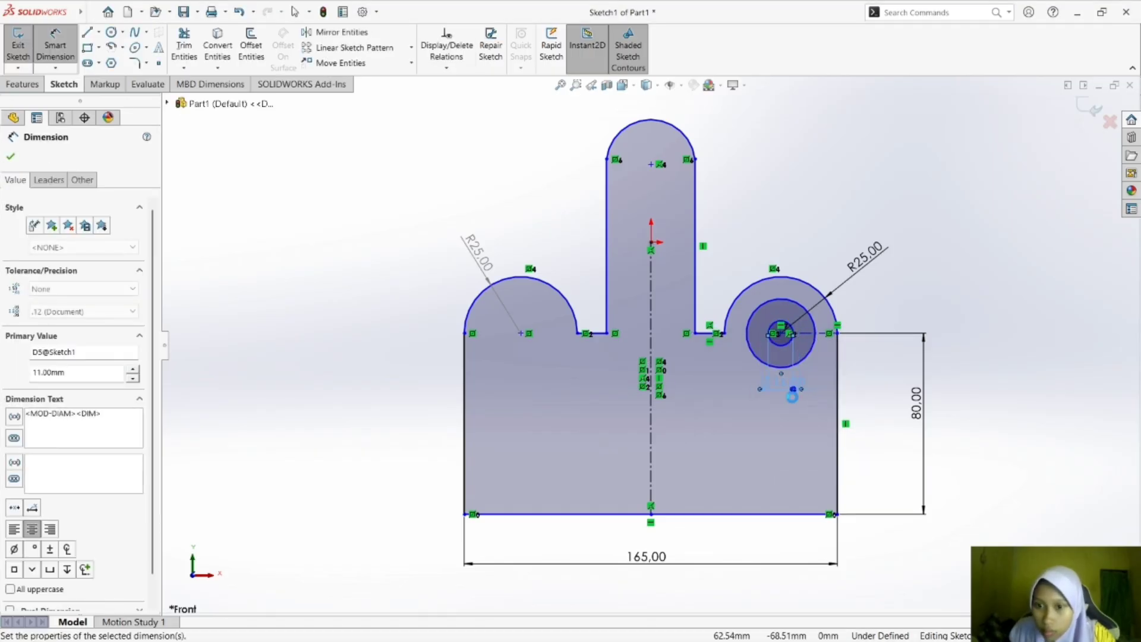
Dimension the outer circle of the right arc as 18 mm in diameter, with the dimension placed horizontally below the circles.
{"action": "left_click", "coordinate": [800, 366]}
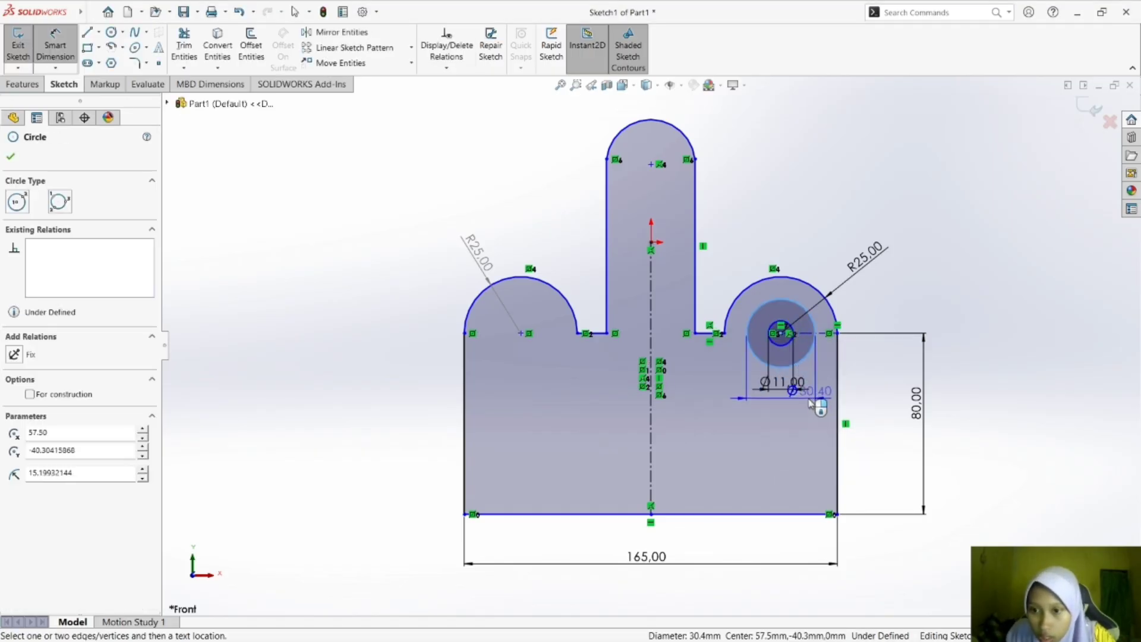
{"action": "left_click", "coordinate": [813, 400]}
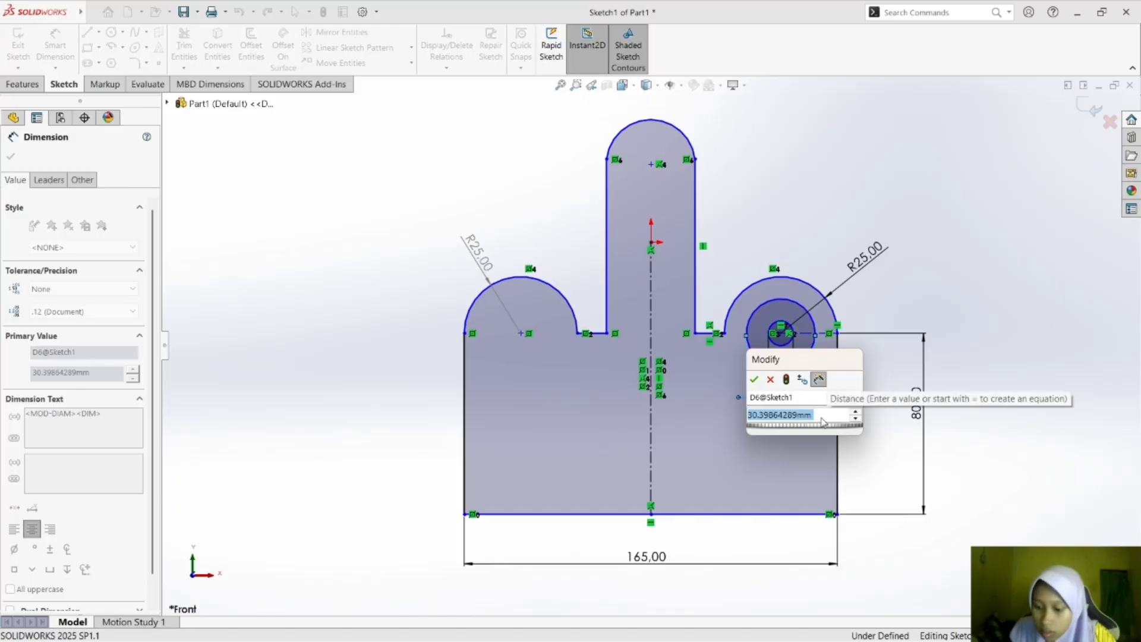
{"action": "type", "text": "18"}
{"action": "key", "text": "Return"}
{"action": "key", "text": "Escape"}
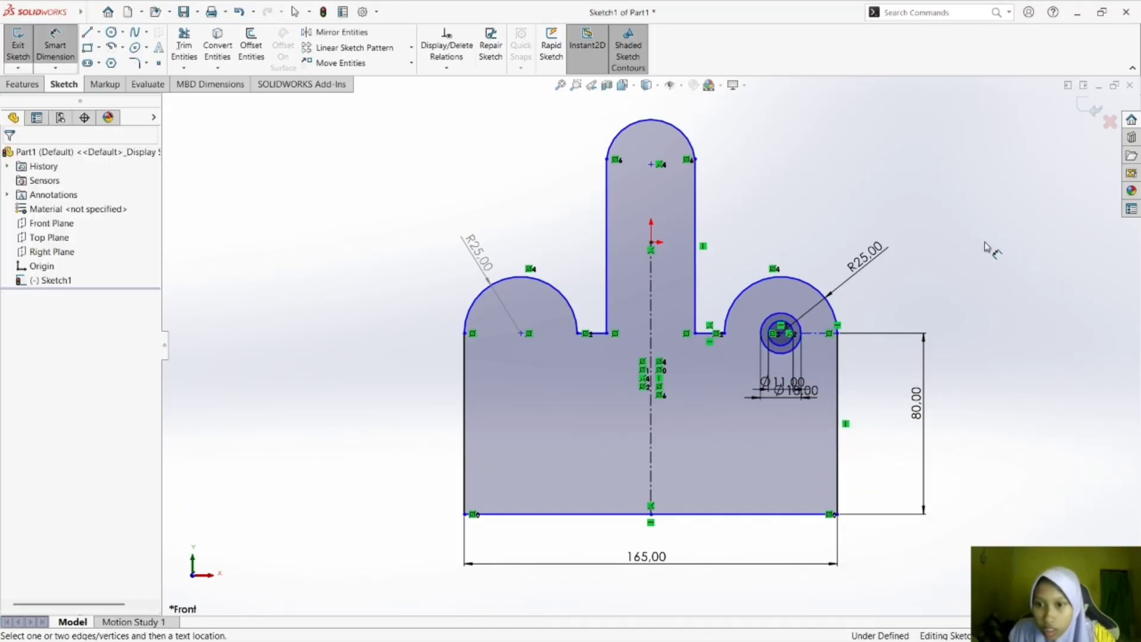
Check the reference drawing and sketch two concentric circles of about 8 mm and 16.6 mm radius at the left arc's center.
{"action": "left_click", "coordinate": [802, 623]}
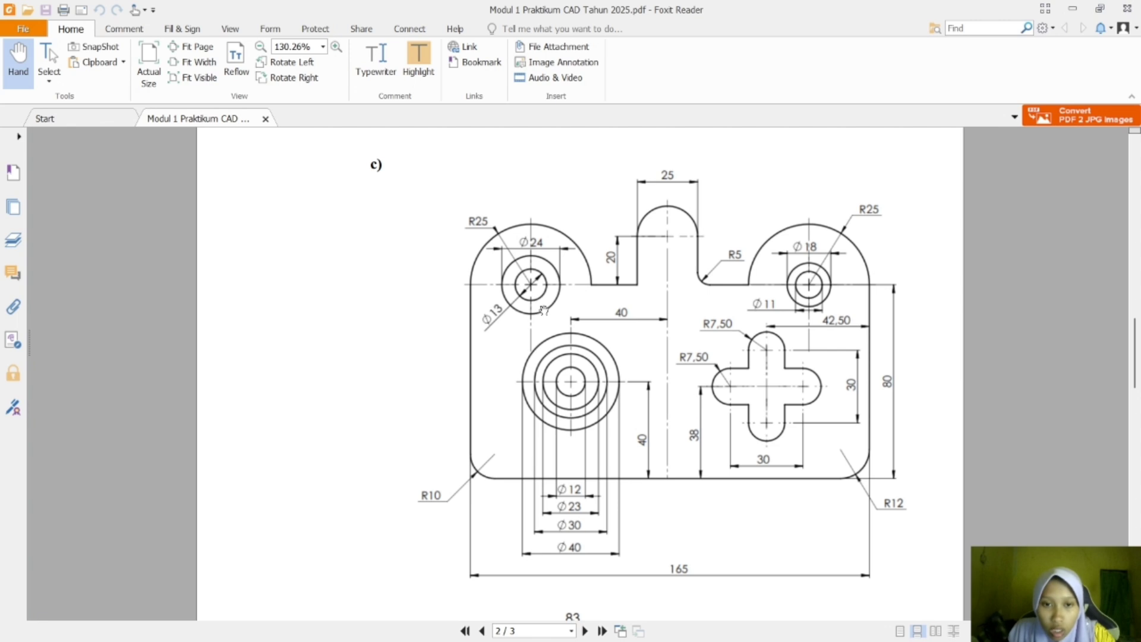
{"action": "left_click", "coordinate": [834, 628]}
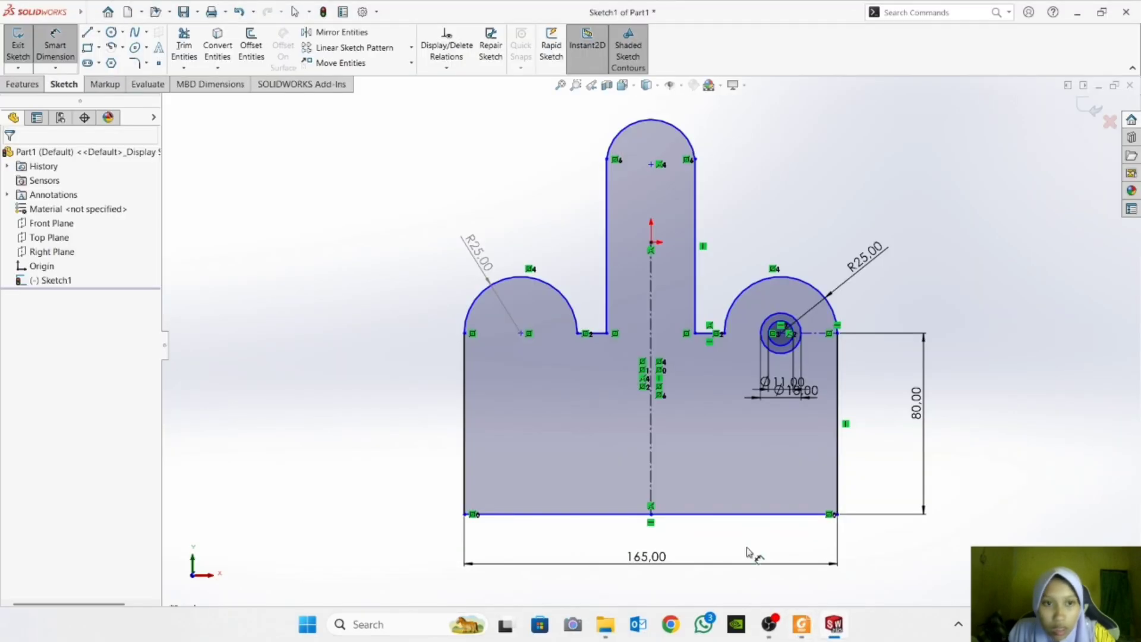
{"action": "left_click", "coordinate": [108, 34]}
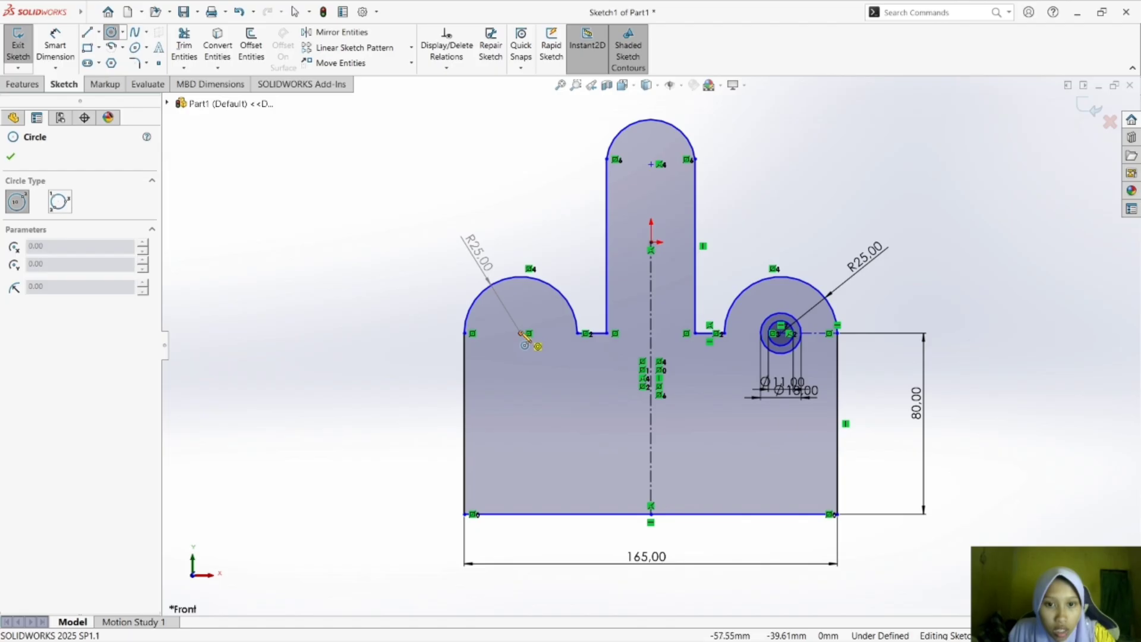
{"action": "left_click", "coordinate": [521, 333]}
{"action": "left_click", "coordinate": [539, 338]}
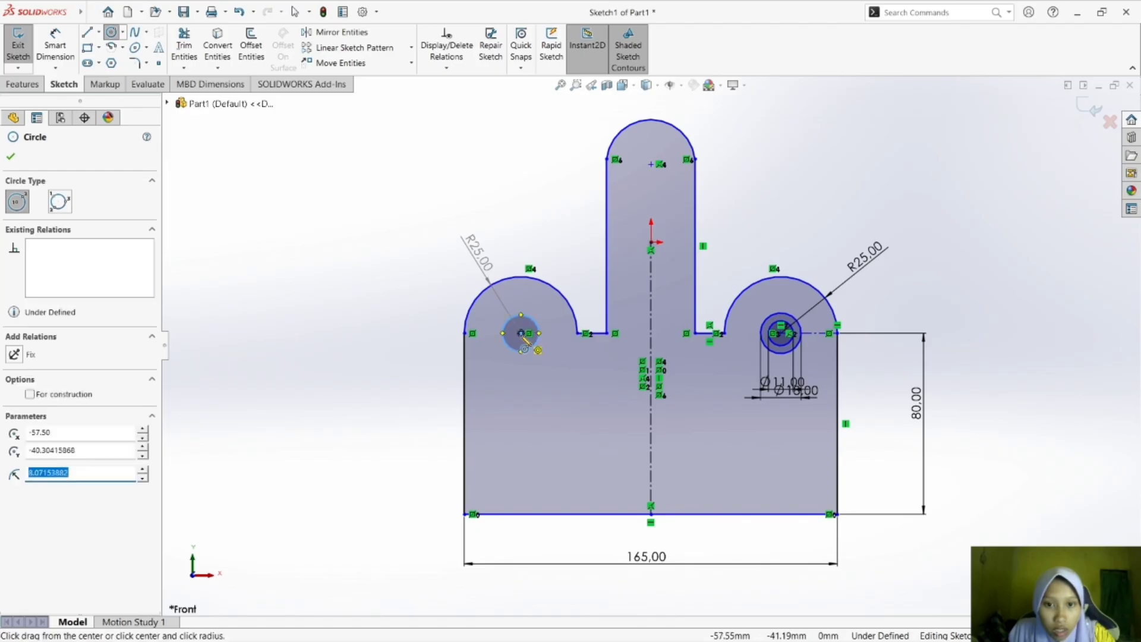
{"action": "left_click", "coordinate": [521, 333]}
{"action": "left_click", "coordinate": [558, 333]}
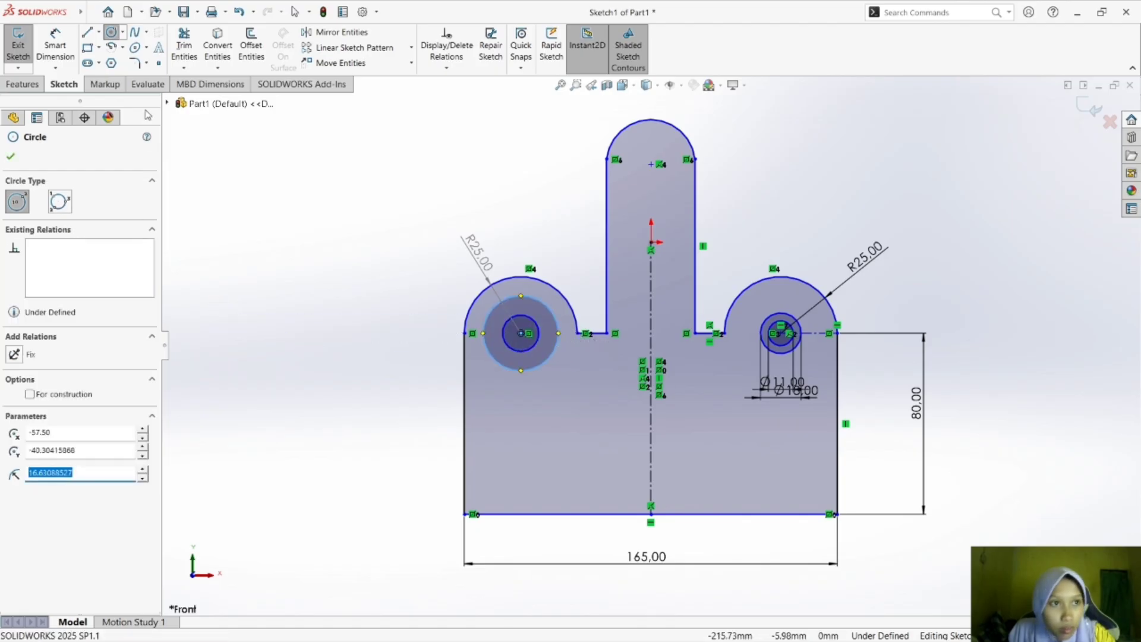
Dimension the left arc's inner circle as 13 mm in diameter, with the dimension placed horizontally below it.
{"action": "left_click", "coordinate": [56, 43]}
{"action": "left_click", "coordinate": [523, 352]}
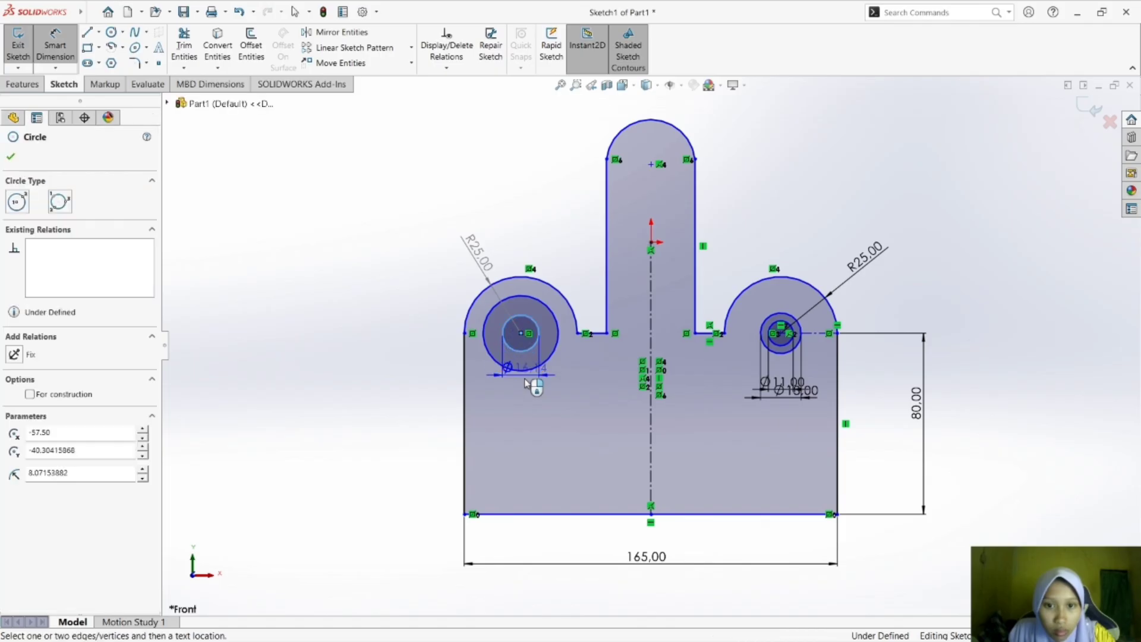
{"action": "left_click", "coordinate": [539, 388]}
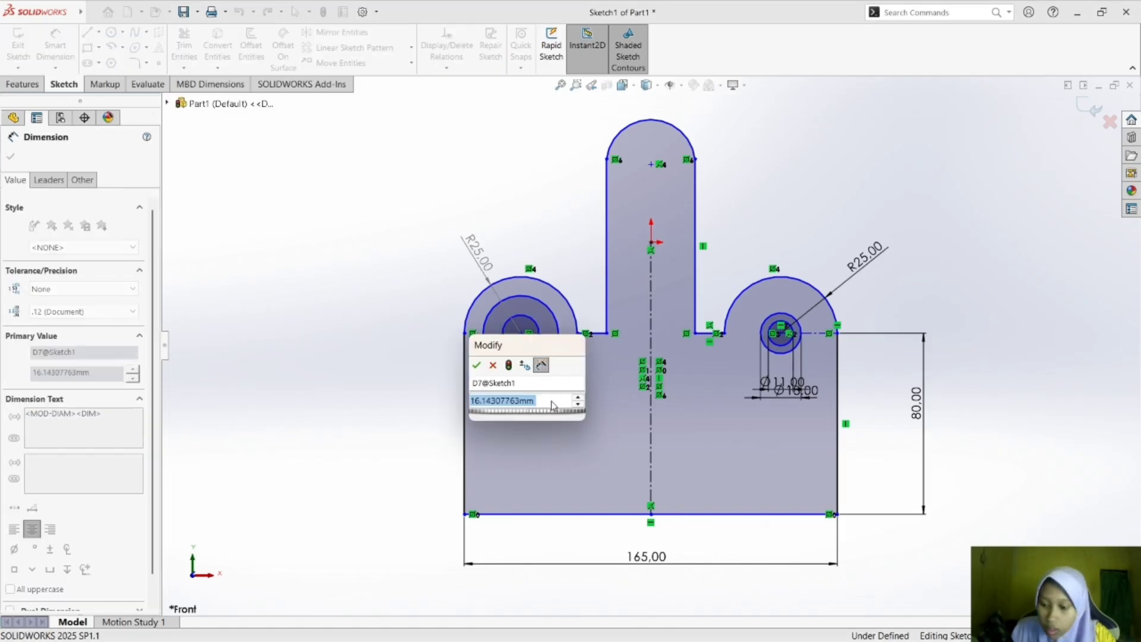
{"action": "type", "text": "13"}
{"action": "key", "text": "Return"}
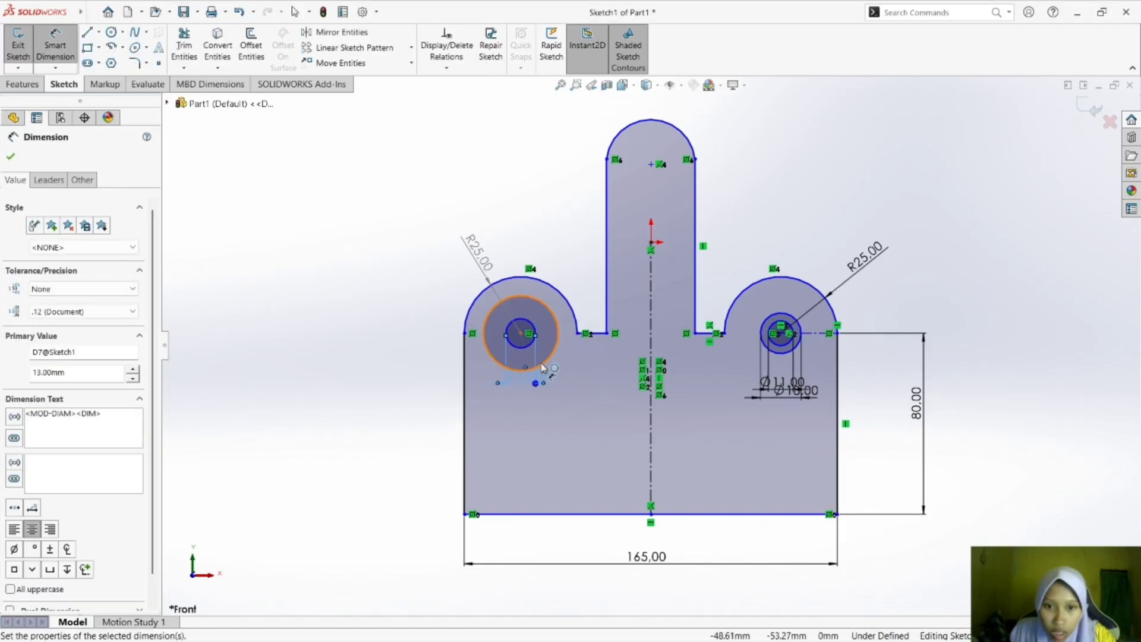
Dimension the left arc's outer circle as 24 mm in diameter below the inner circle's dimension and leave Smart Dimension.
{"action": "left_click", "coordinate": [555, 362]}
{"action": "left_click", "coordinate": [553, 404]}
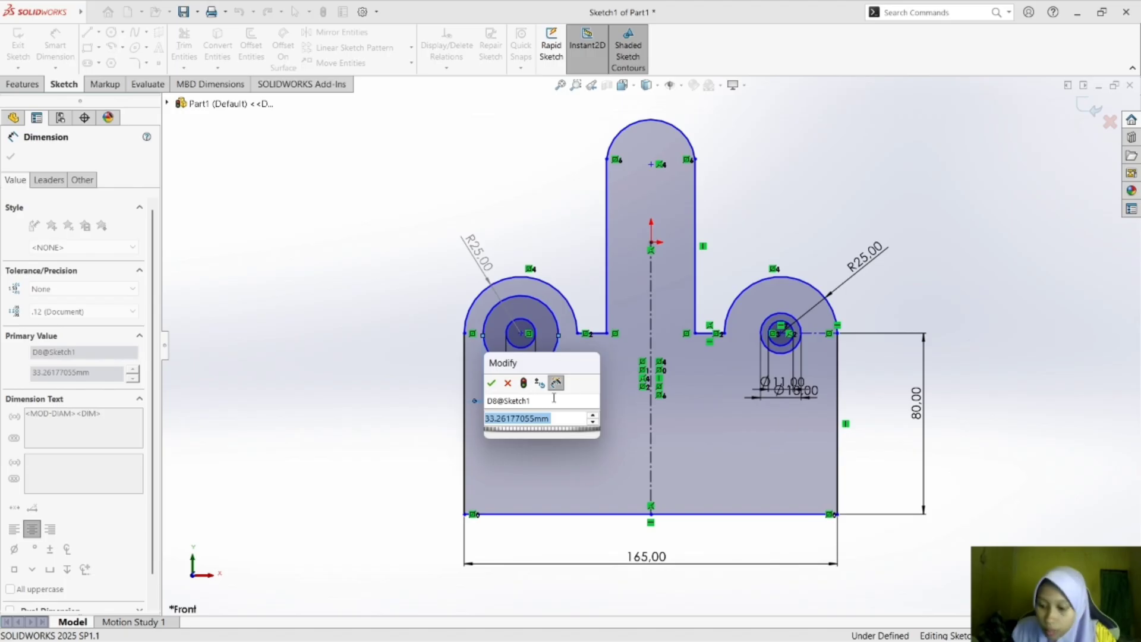
{"action": "type", "text": "24"}
{"action": "key", "text": "Return"}
{"action": "key", "text": "Escape"}
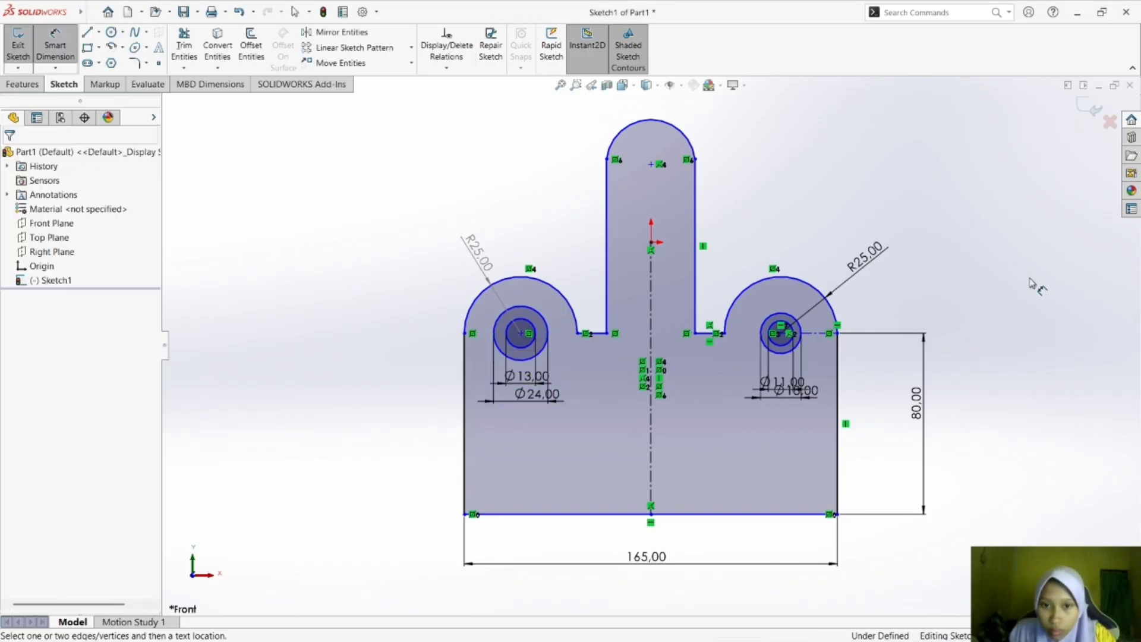
{"action": "key", "text": "Escape"}
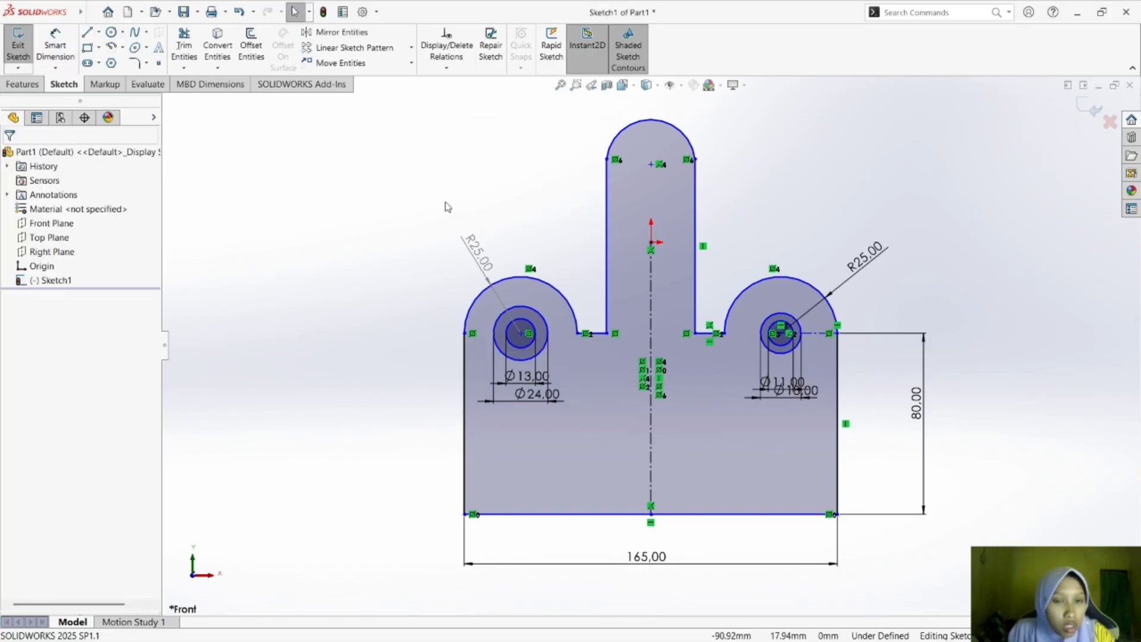
Add a Horizontal relation between the origin and the midpoint of the central tab's right side.
{"action": "left_click", "coordinate": [652, 249]}
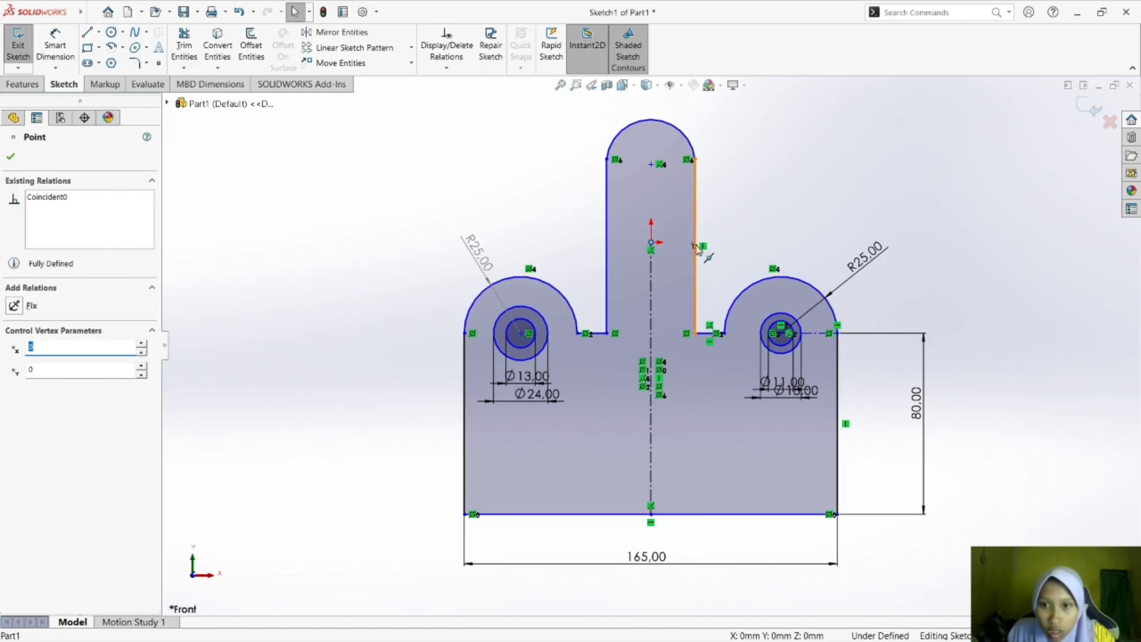
{"action": "left_click", "coordinate": [697, 247], "text": "ctrl"}
{"action": "left_click", "coordinate": [45, 366]}
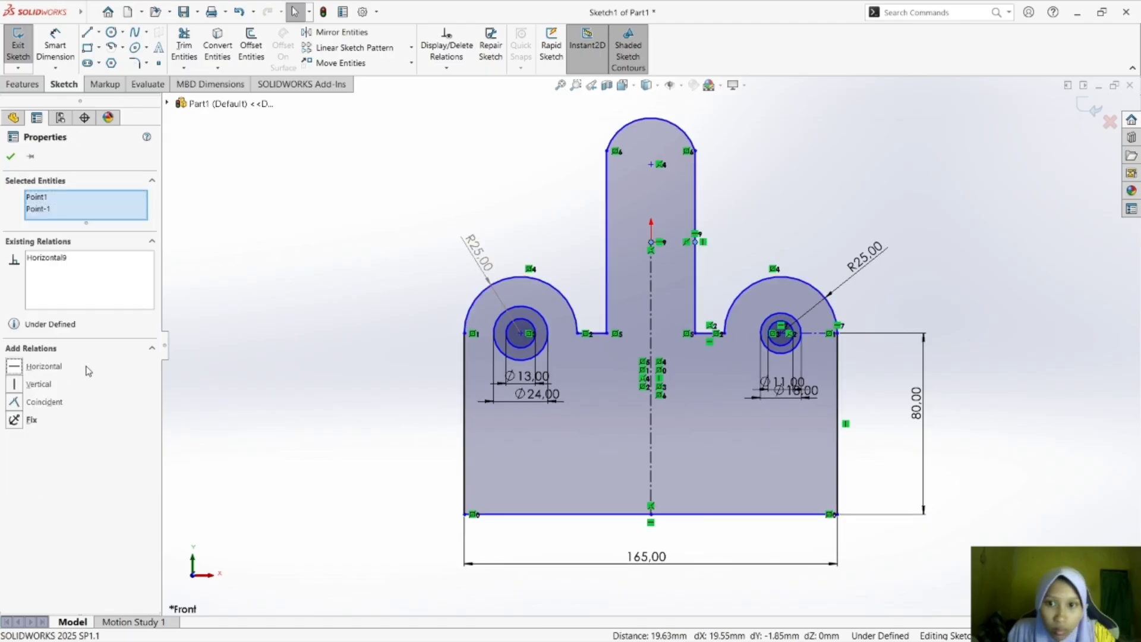
{"action": "left_click", "coordinate": [731, 220]}
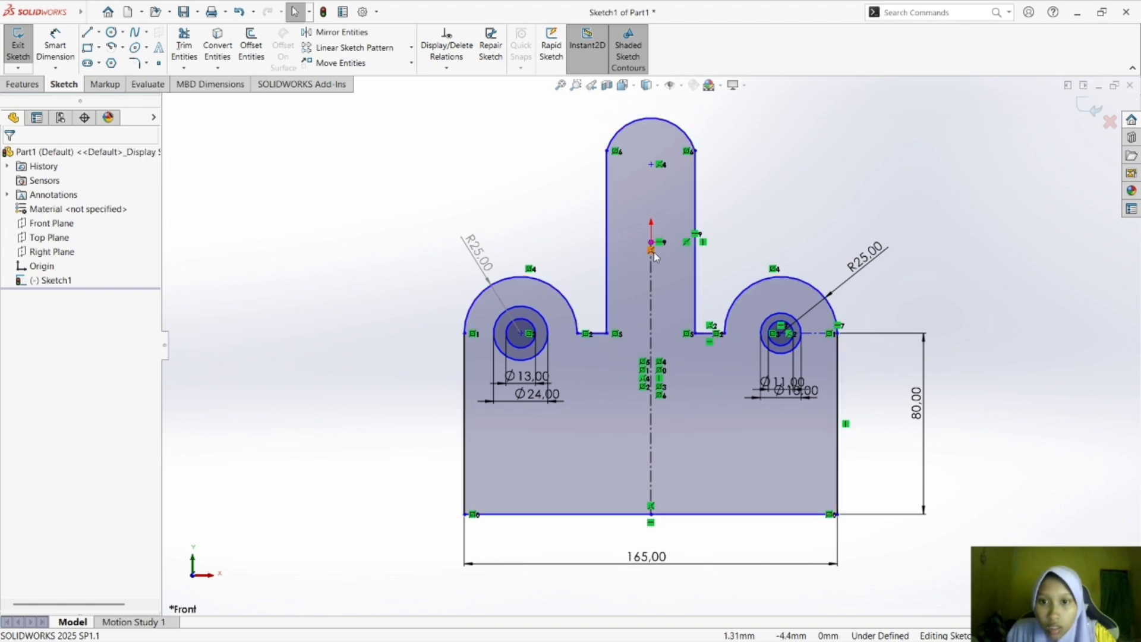
Dimension the central tab's left vertical side as 20 mm long.
{"action": "left_click", "coordinate": [55, 46]}
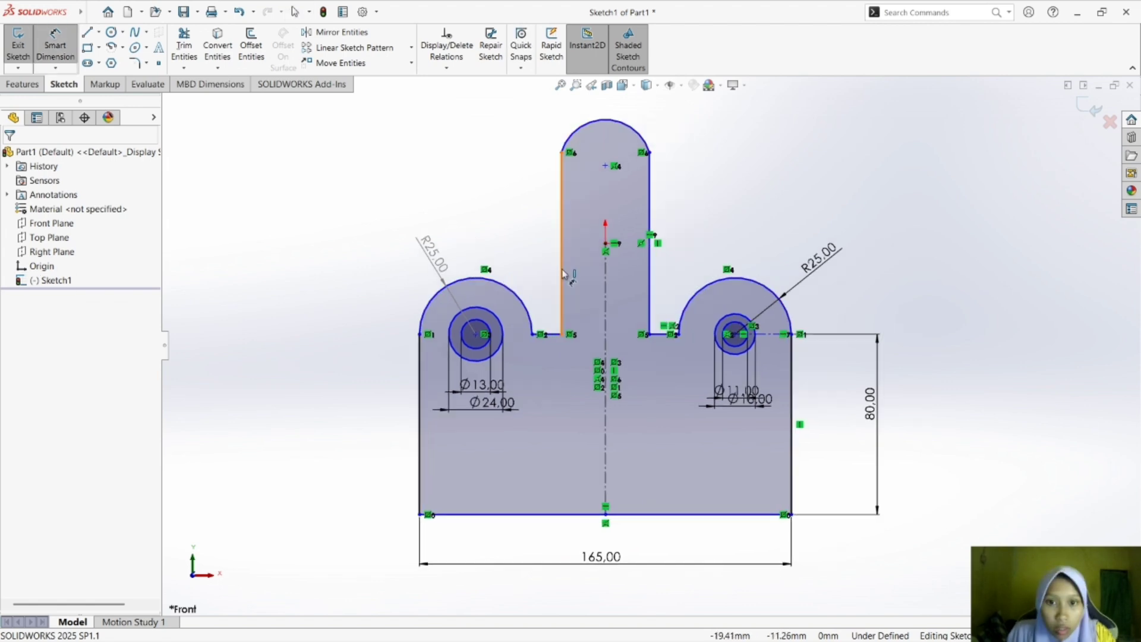
{"action": "left_click", "coordinate": [563, 273]}
{"action": "left_click", "coordinate": [538, 284]}
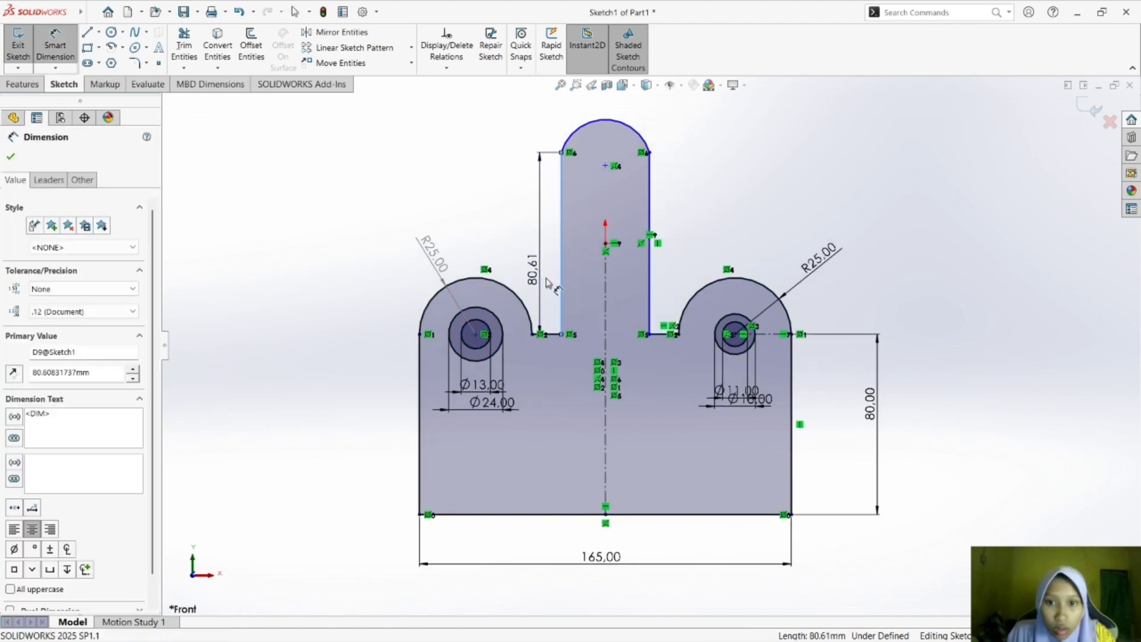
{"action": "type", "text": "20"}
{"action": "key", "text": "Return"}
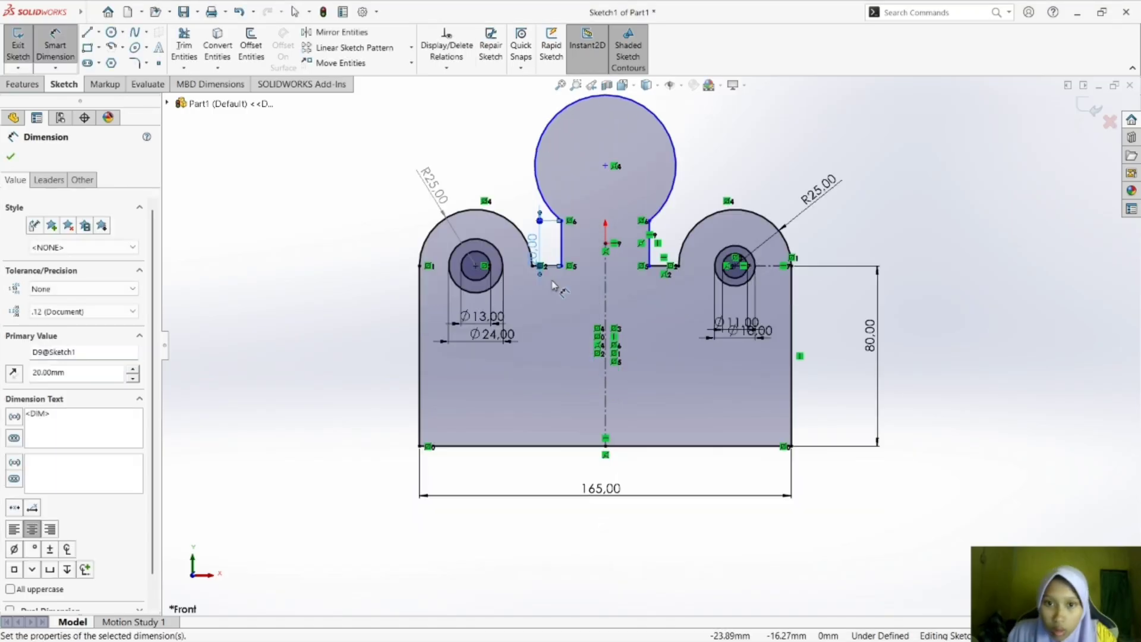
{"action": "left_click", "coordinate": [794, 119]}
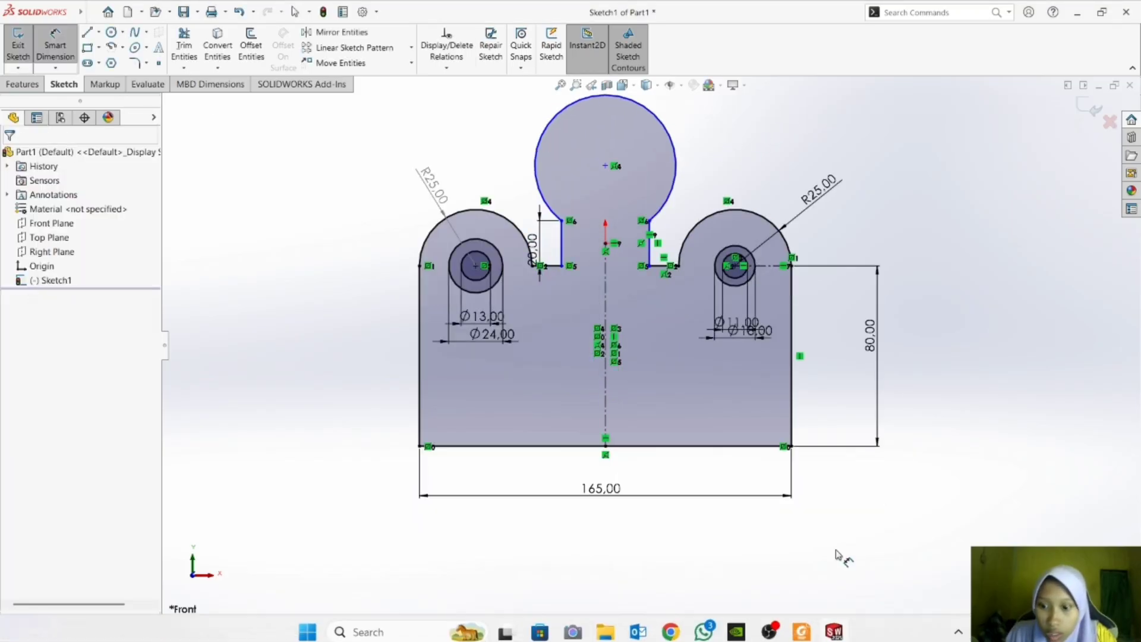
Check the reference drawing and sketch a horizontal construction line joining the upper ends of the central tab's two sides.
{"action": "left_click", "coordinate": [814, 634]}
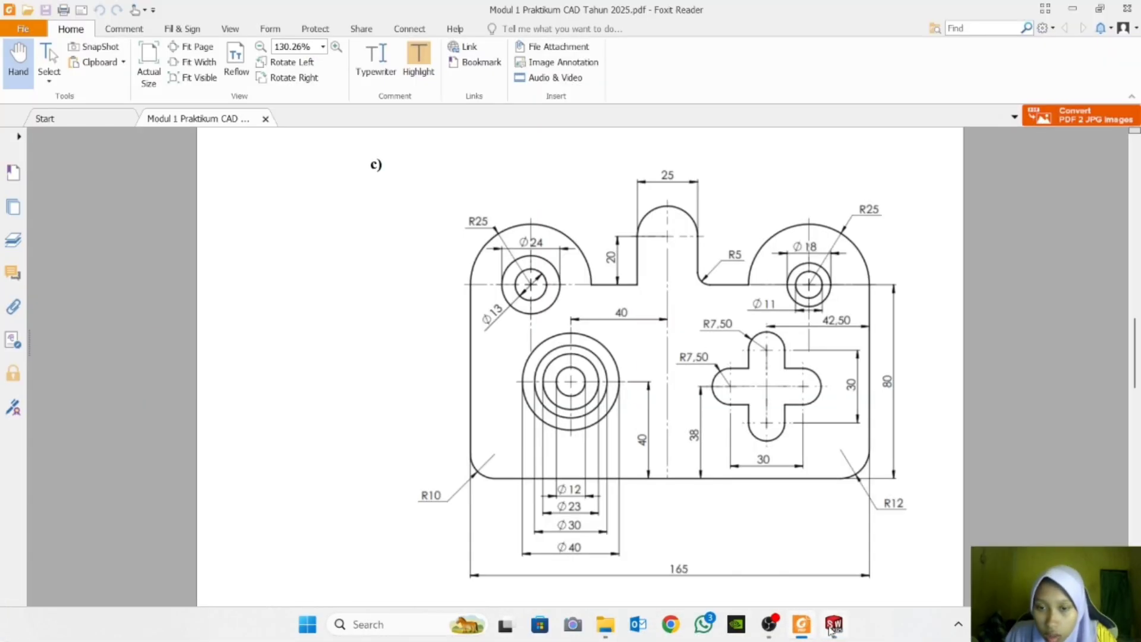
{"action": "mouse_move", "coordinate": [833, 629]}
{"action": "left_click", "coordinate": [864, 535]}
{"action": "left_click", "coordinate": [87, 31]}
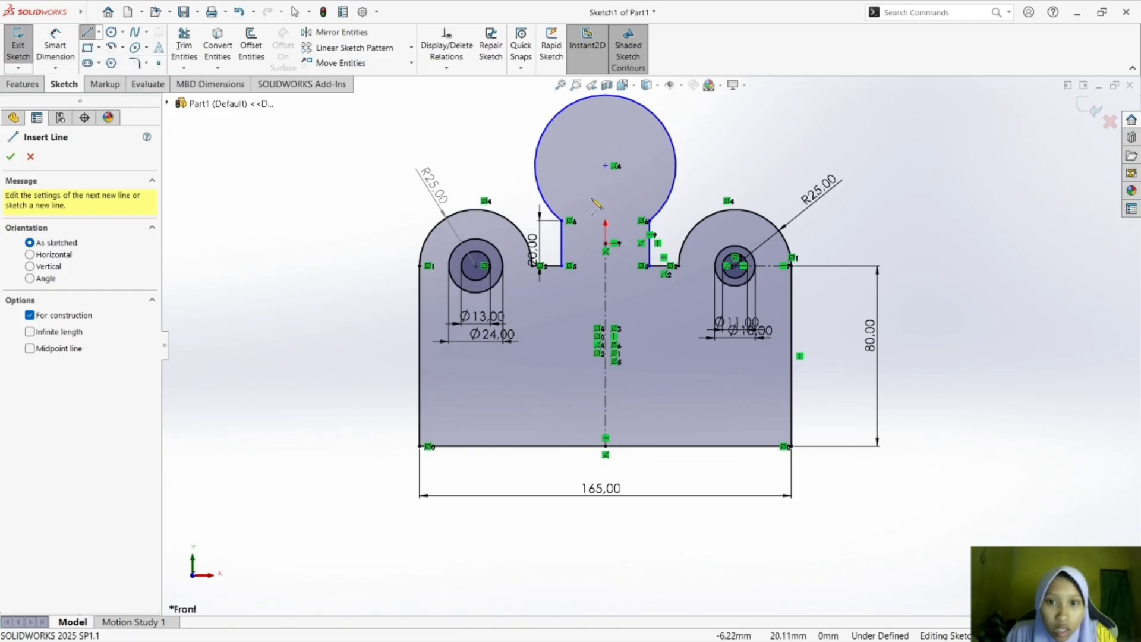
{"action": "left_click", "coordinate": [562, 221]}
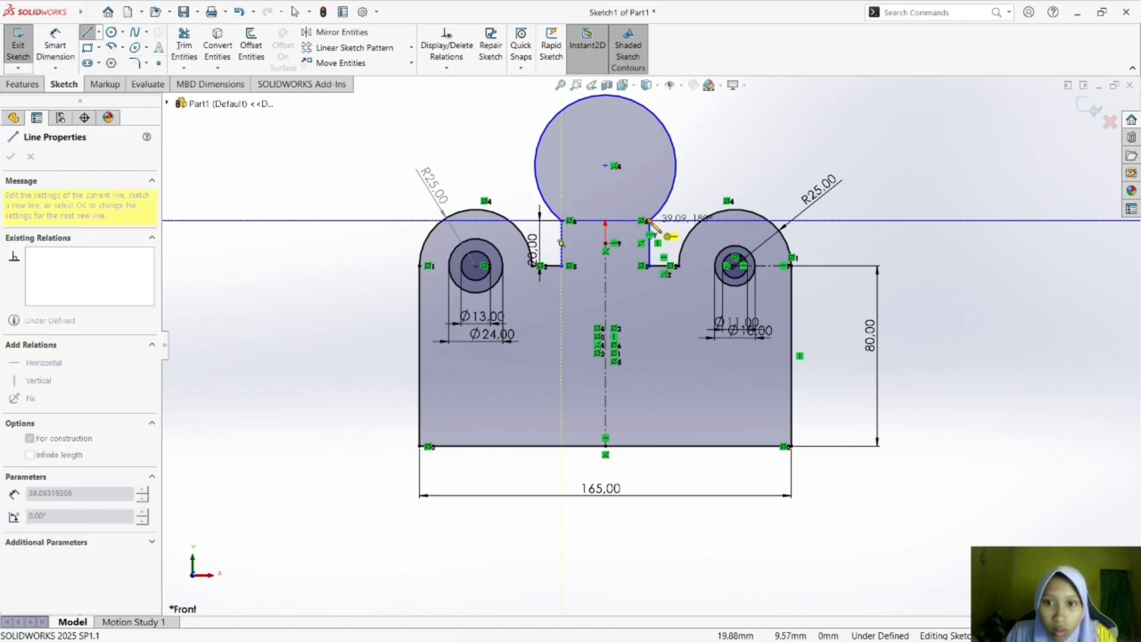
{"action": "left_click", "coordinate": [648, 222]}
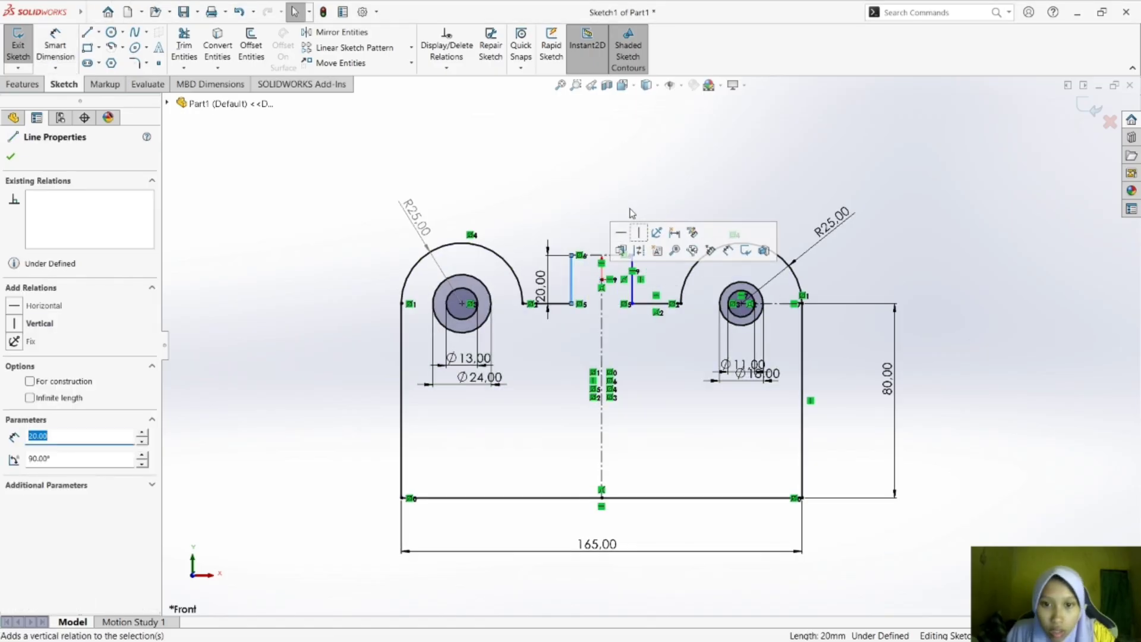
Replace the central tab's oversized top arc with a 180° centerpoint arc of about 12.56 mm radius centered on the construction line.
{"action": "left_click", "coordinate": [637, 232]}
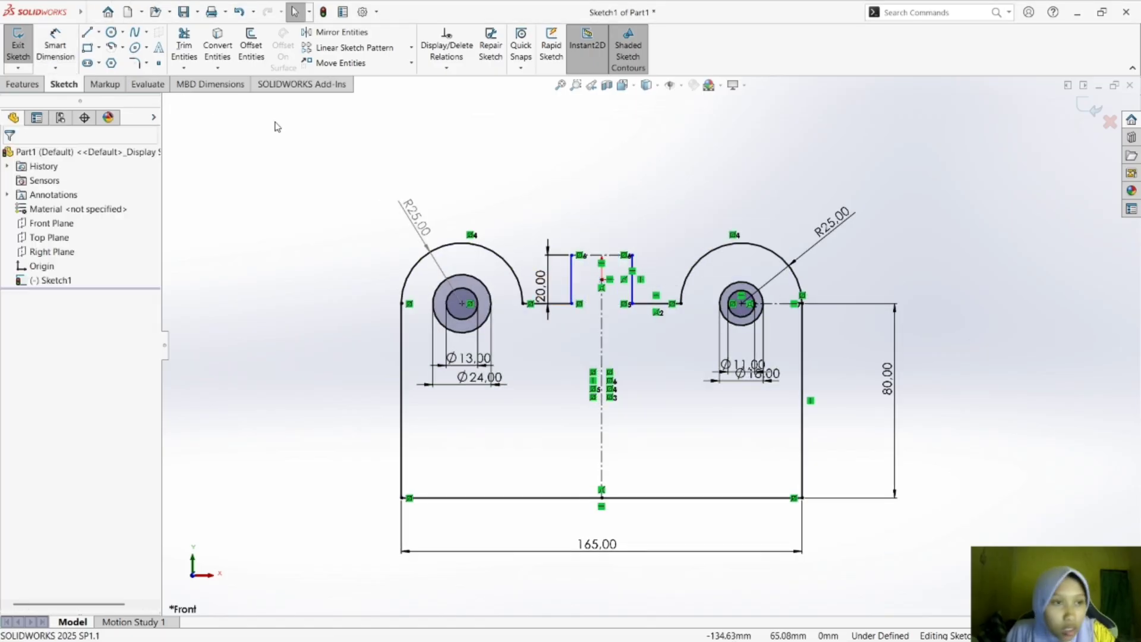
{"action": "left_click", "coordinate": [123, 33]}
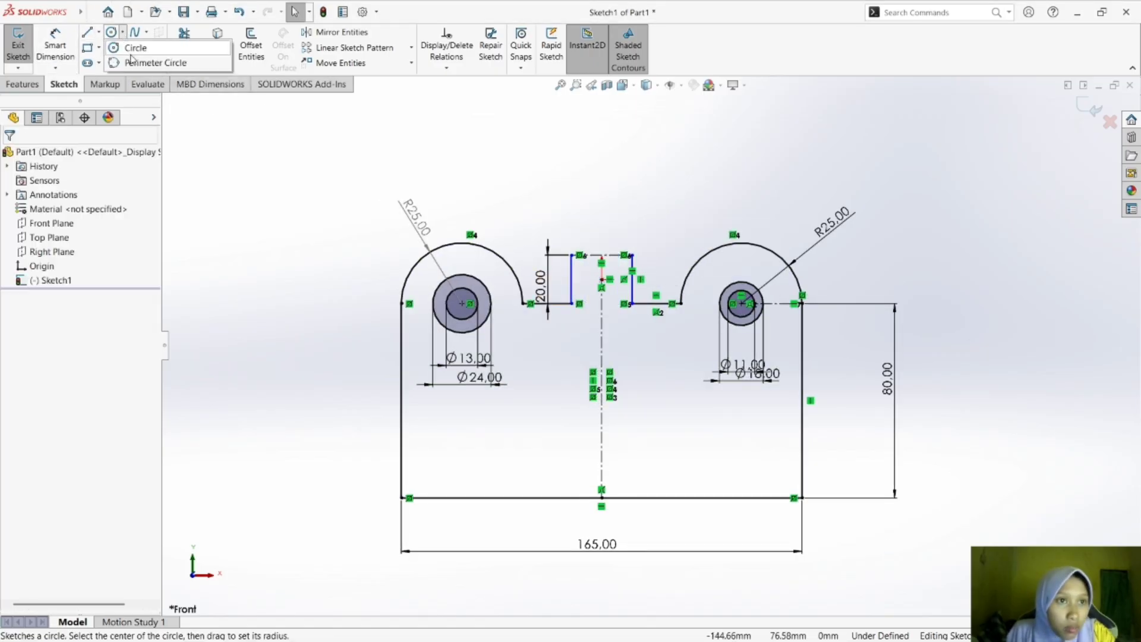
{"action": "left_click", "coordinate": [124, 49]}
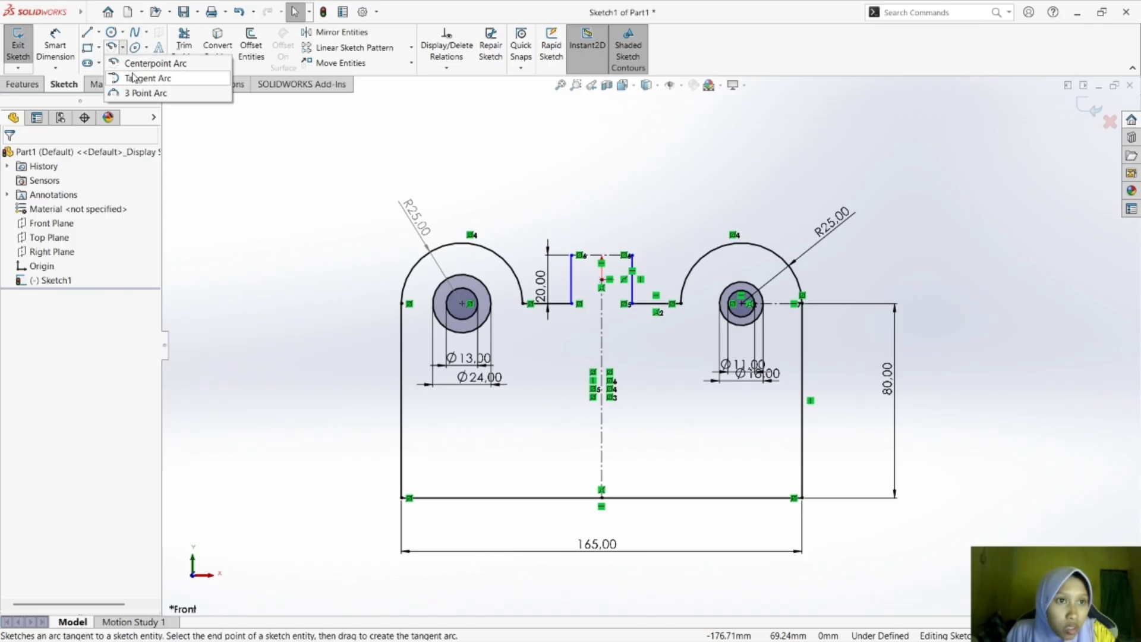
{"action": "left_click", "coordinate": [145, 63]}
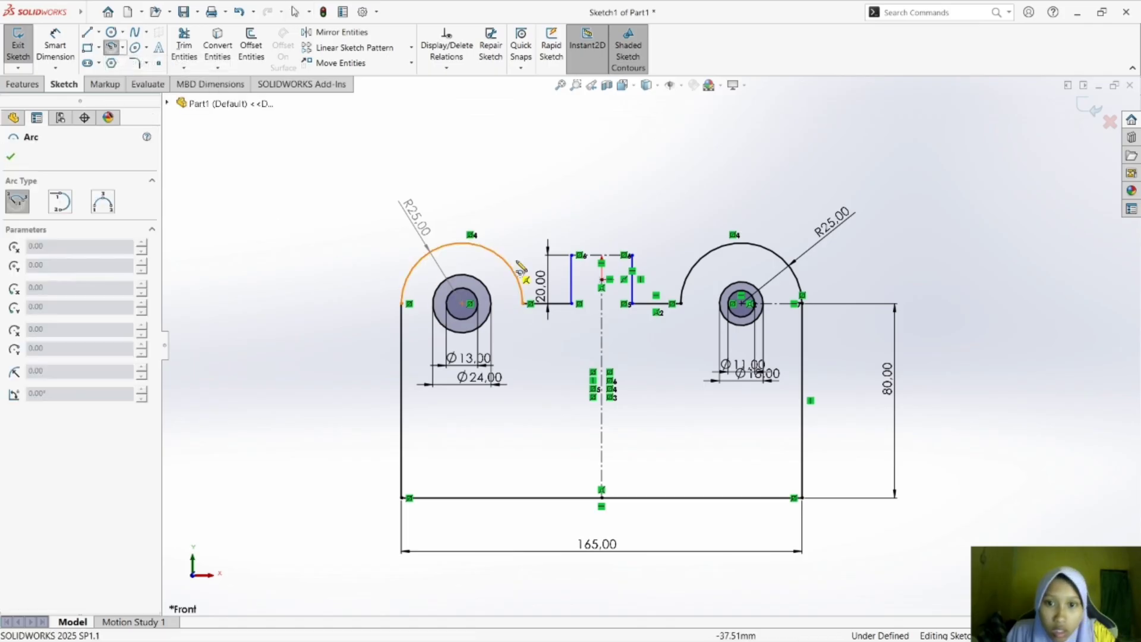
{"action": "left_click", "coordinate": [602, 256]}
{"action": "left_click", "coordinate": [572, 255]}
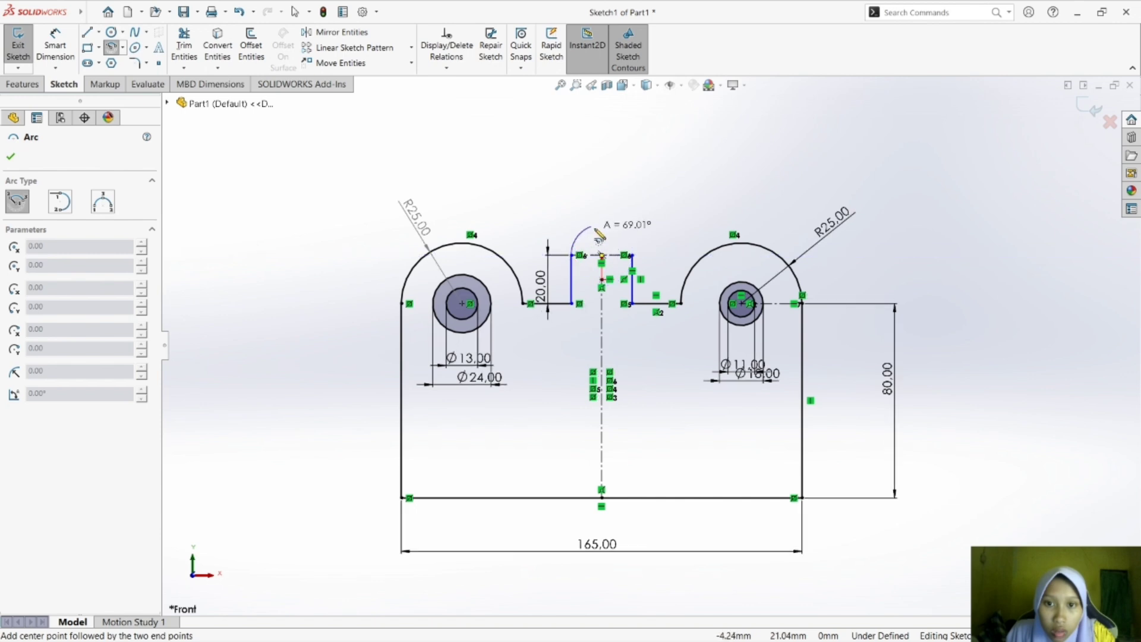
{"action": "left_click", "coordinate": [632, 256]}
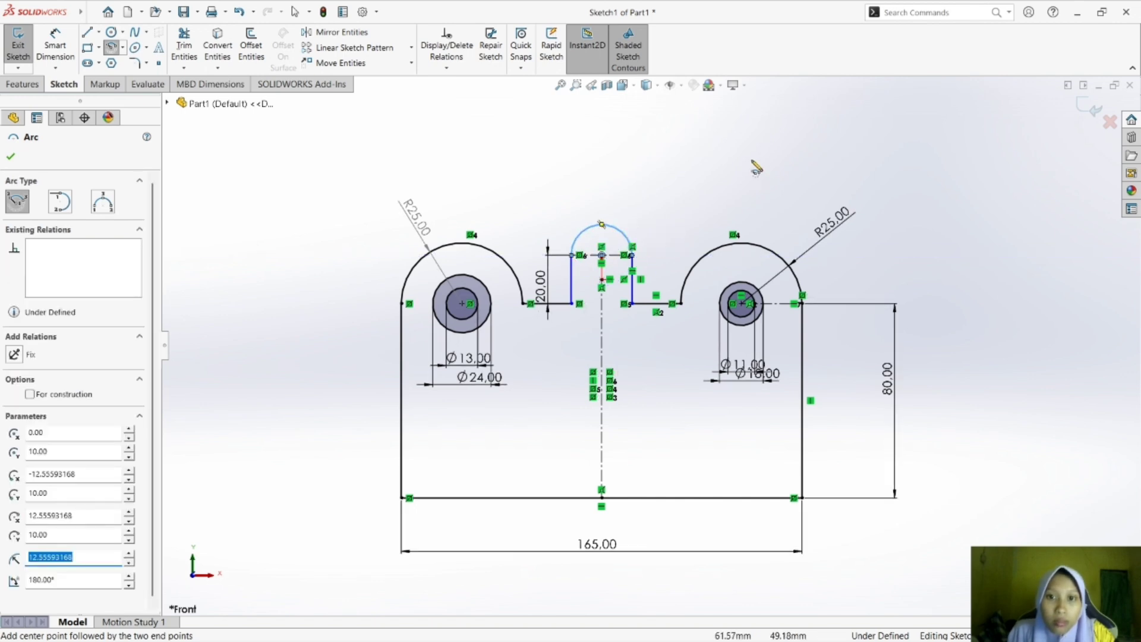
{"action": "key", "text": "Escape"}
Dimension the radius of the central tab's new top arc, placing the dimension above and to its right.
{"action": "left_click", "coordinate": [55, 44]}
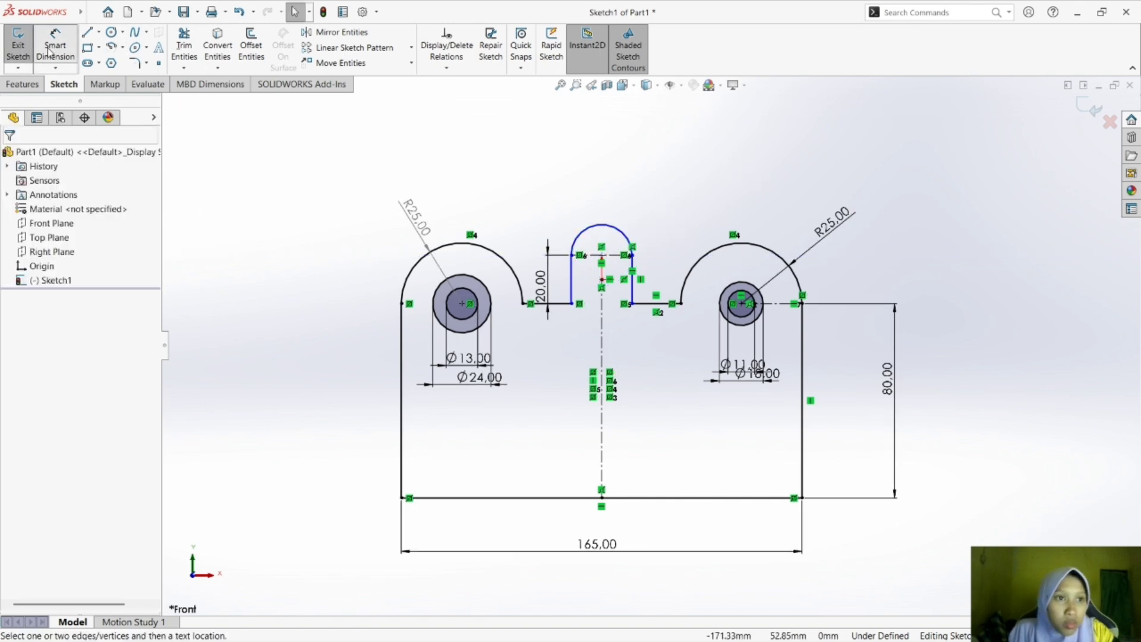
{"action": "left_click", "coordinate": [612, 229]}
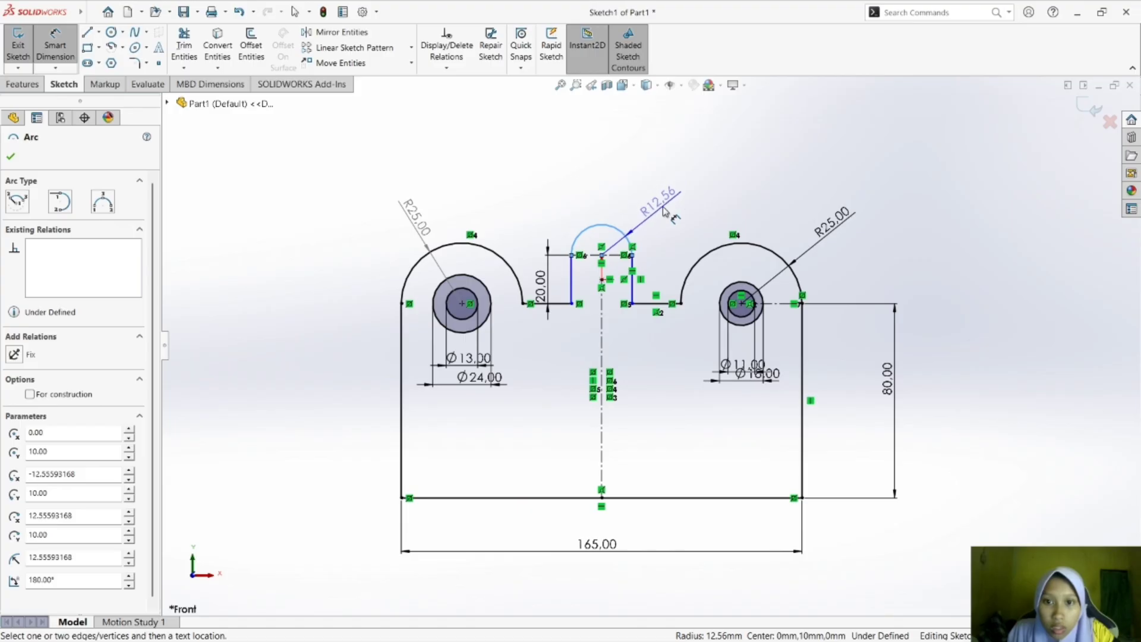
{"action": "left_click", "coordinate": [660, 202]}
{"action": "key", "text": "Return"}
{"action": "key", "text": "Escape"}
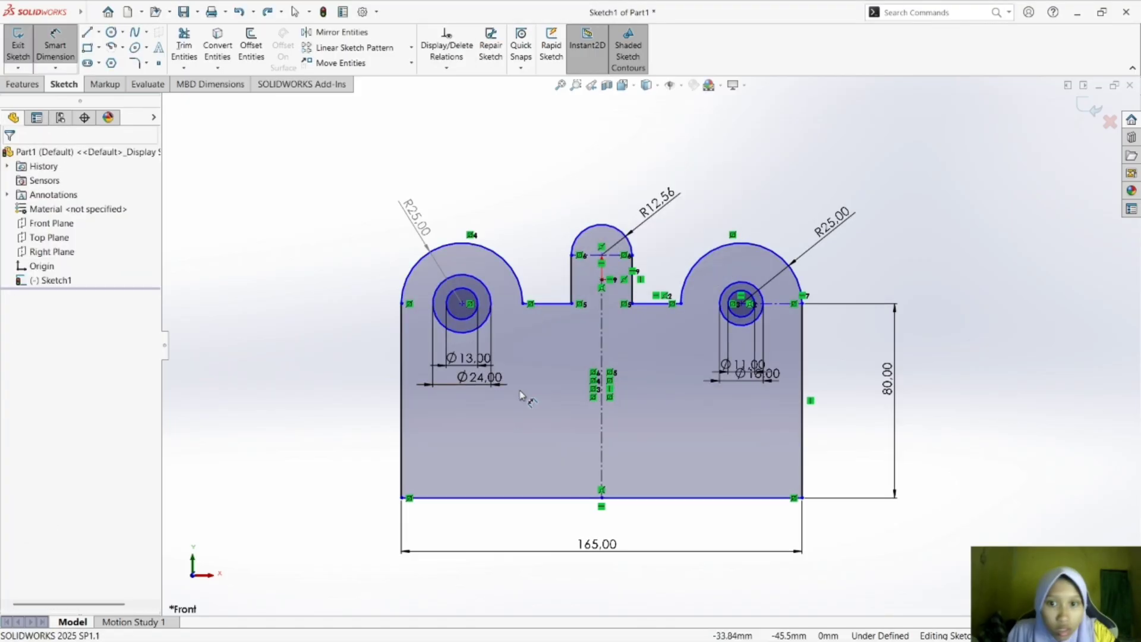
Dimension the height of the central tab's left side again at 20 mm, placing the dimension beside the tab.
{"action": "left_click", "coordinate": [570, 281]}
{"action": "left_click", "coordinate": [559, 279]}
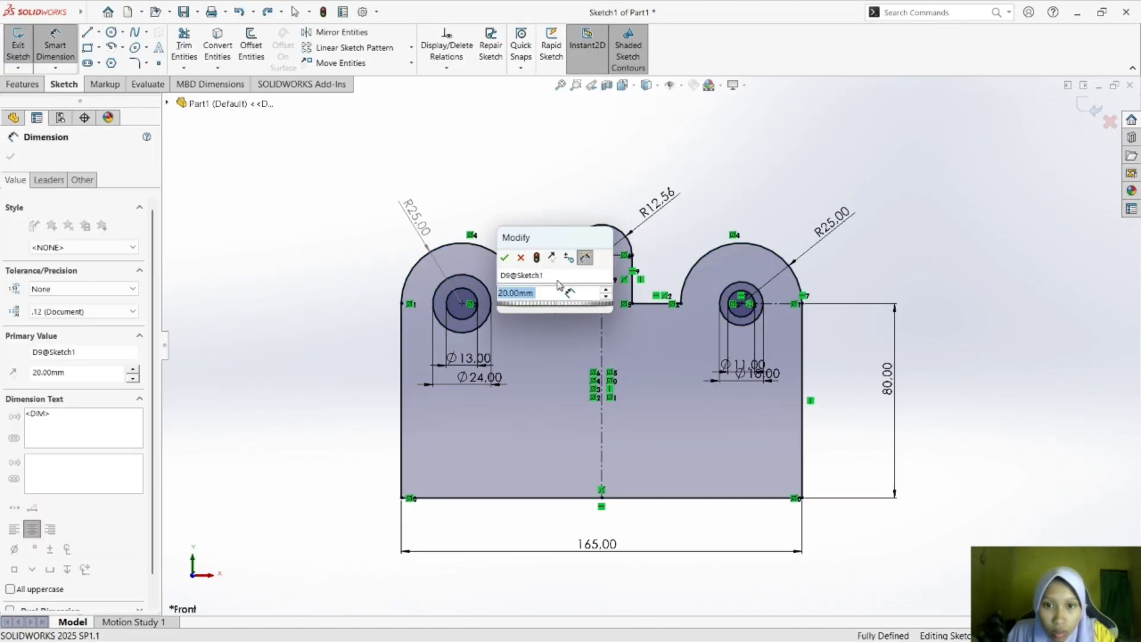
{"action": "key", "text": "Return"}
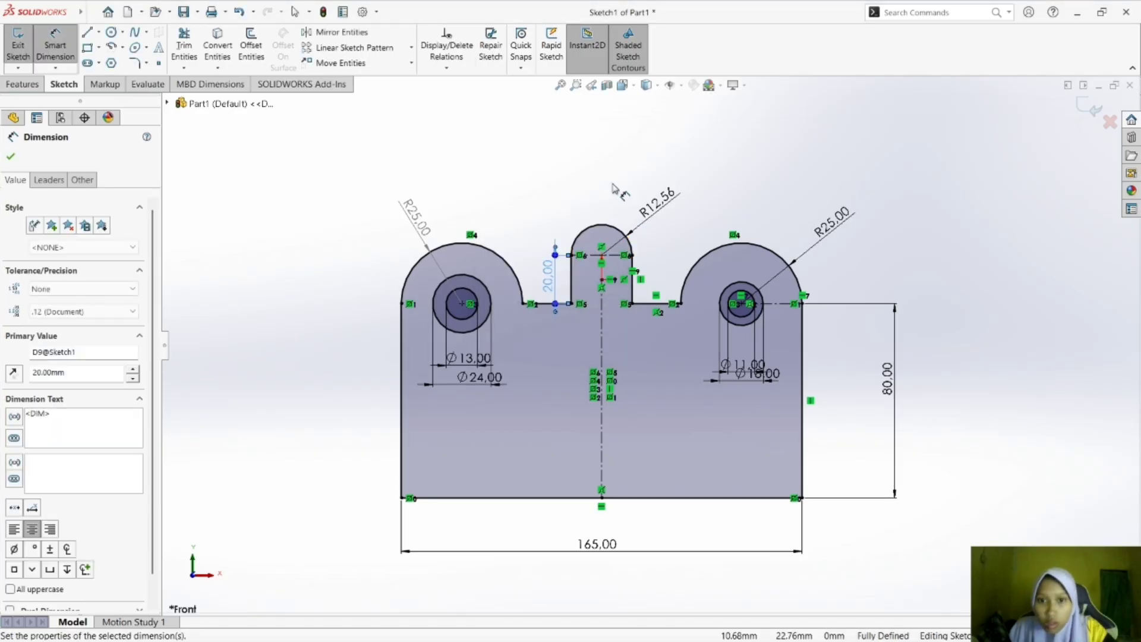
{"action": "key", "text": "Escape"}
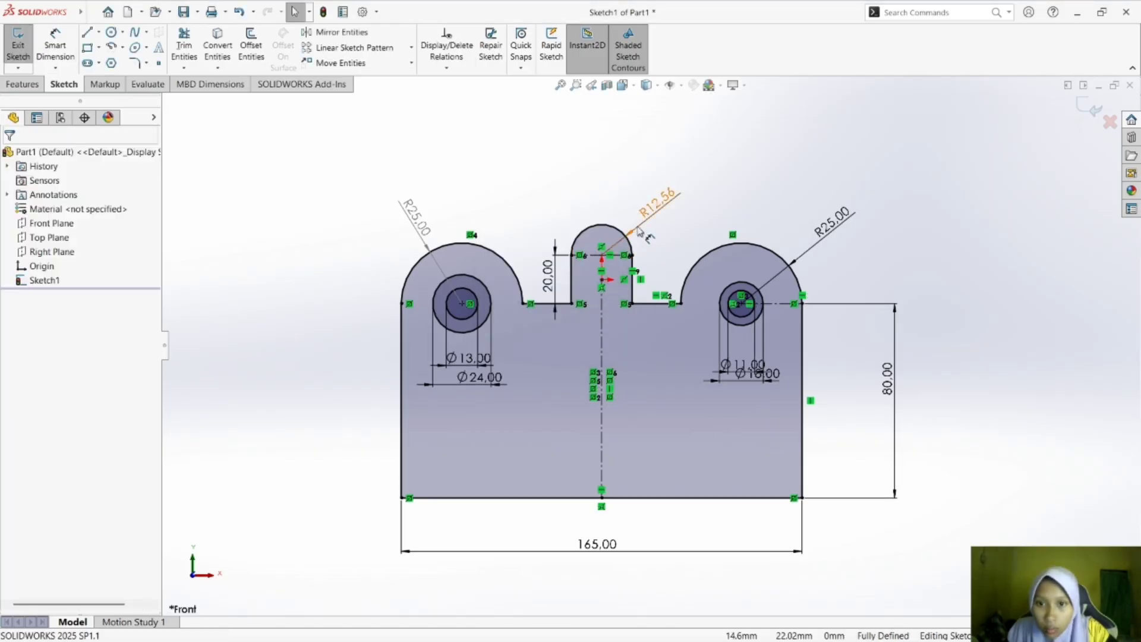
Replace the central tab's top arc radius dimension with a 25 mm width dimension between the tab's lower corners, placed above the arc.
{"action": "left_click", "coordinate": [641, 232]}
{"action": "key", "text": "Delete"}
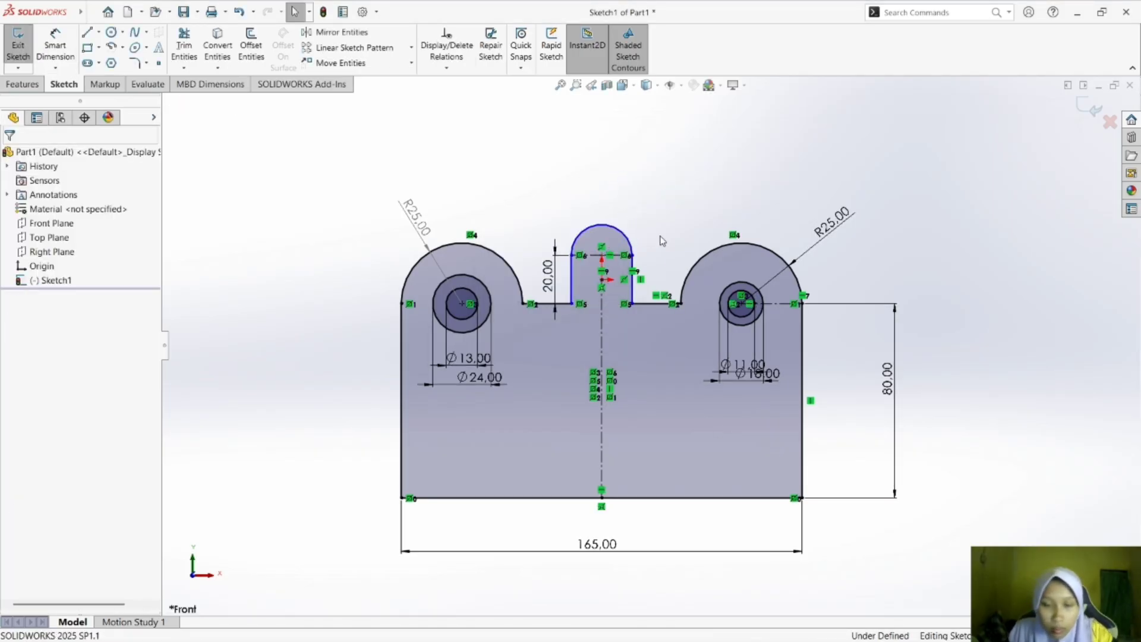
{"action": "left_click", "coordinate": [55, 44]}
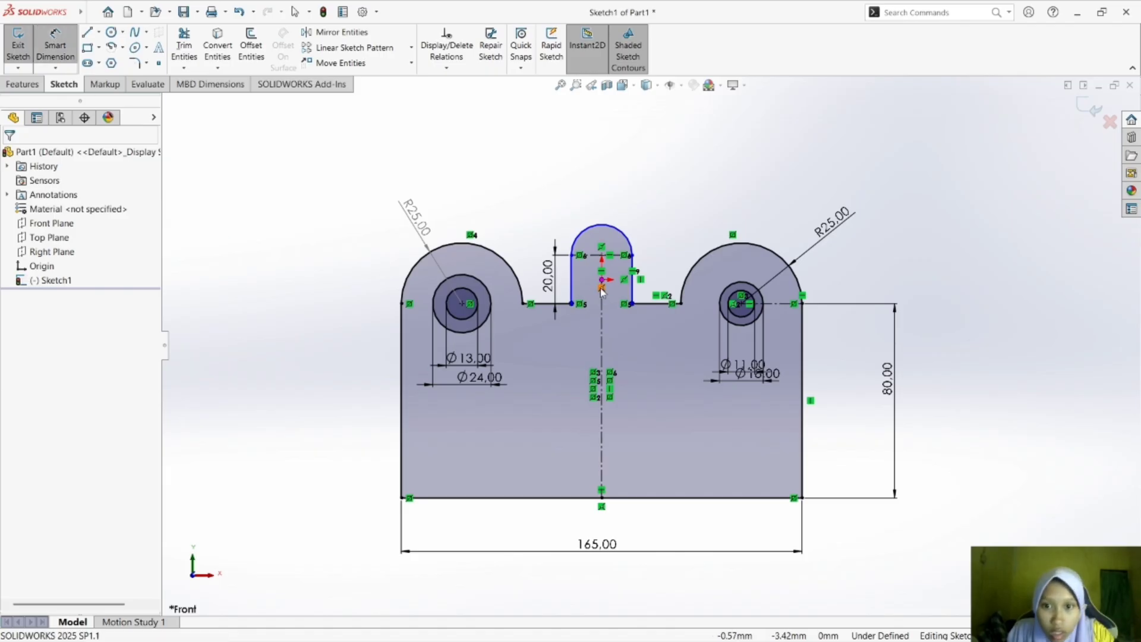
{"action": "left_click", "coordinate": [632, 305]}
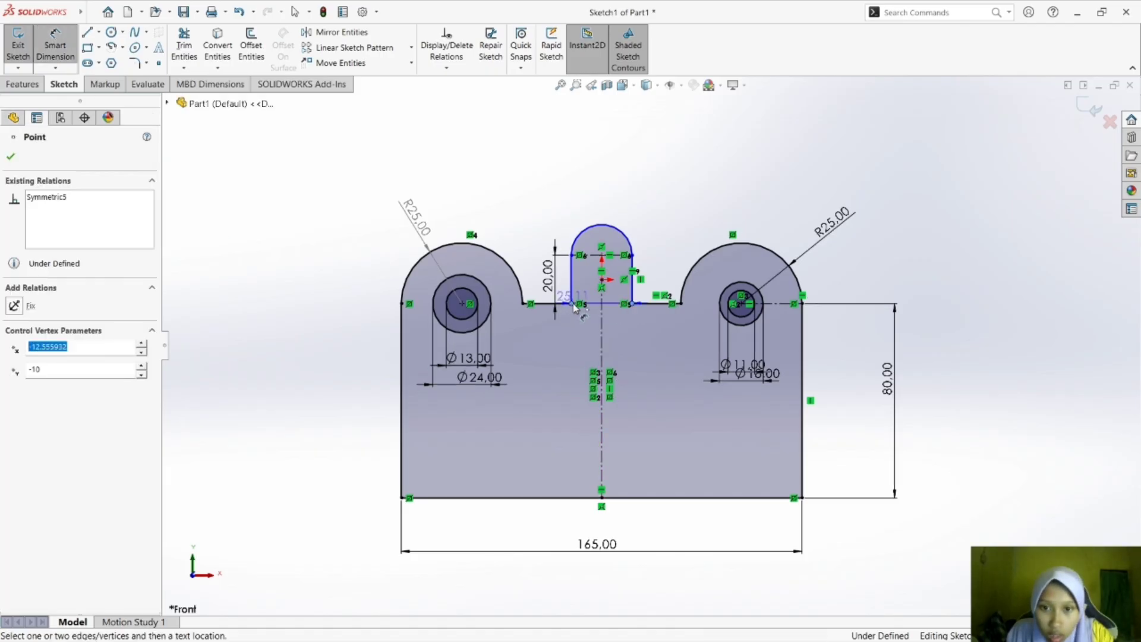
{"action": "left_click", "coordinate": [573, 304]}
{"action": "left_click", "coordinate": [614, 199]}
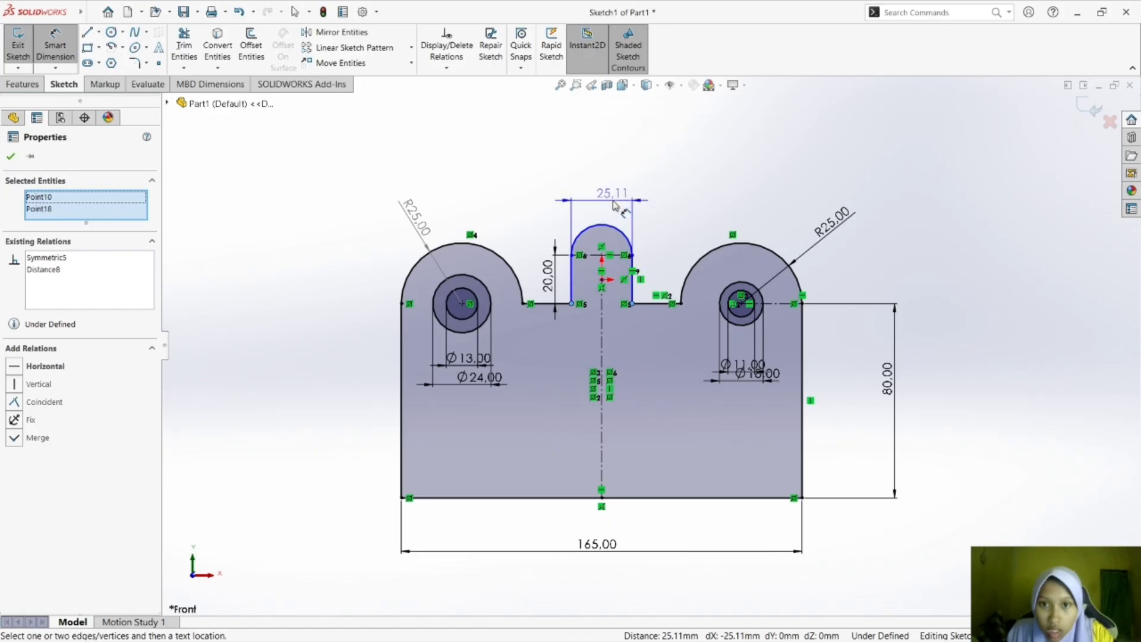
{"action": "type", "text": "25"}
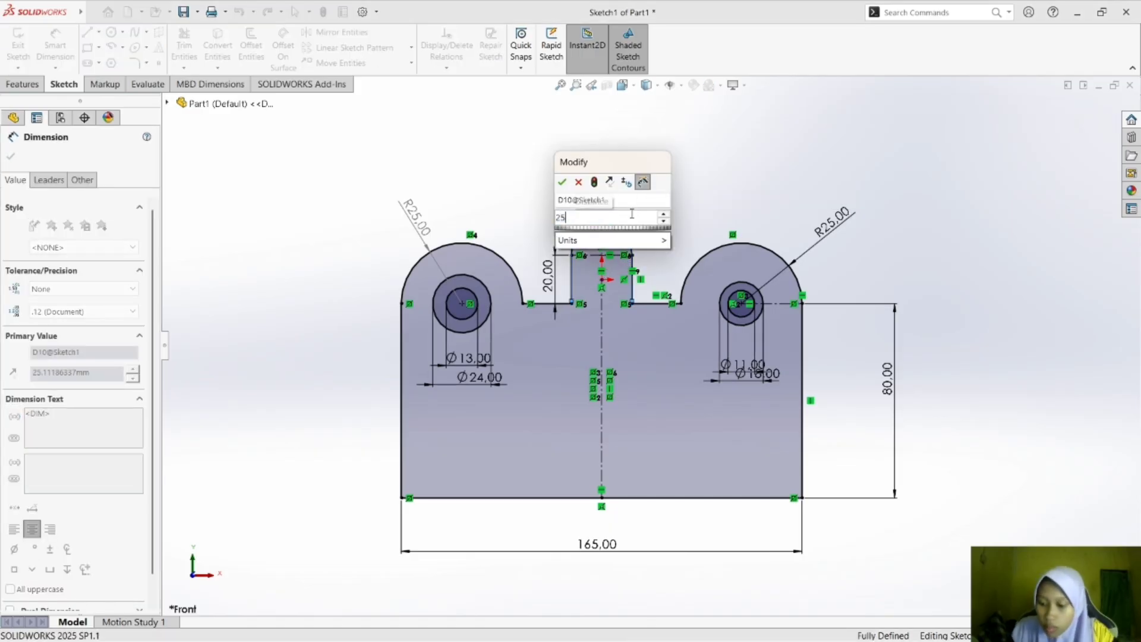
{"action": "key", "text": "Return"}
{"action": "left_click_drag", "start_coordinate": [613, 194], "coordinate": [617, 182]}
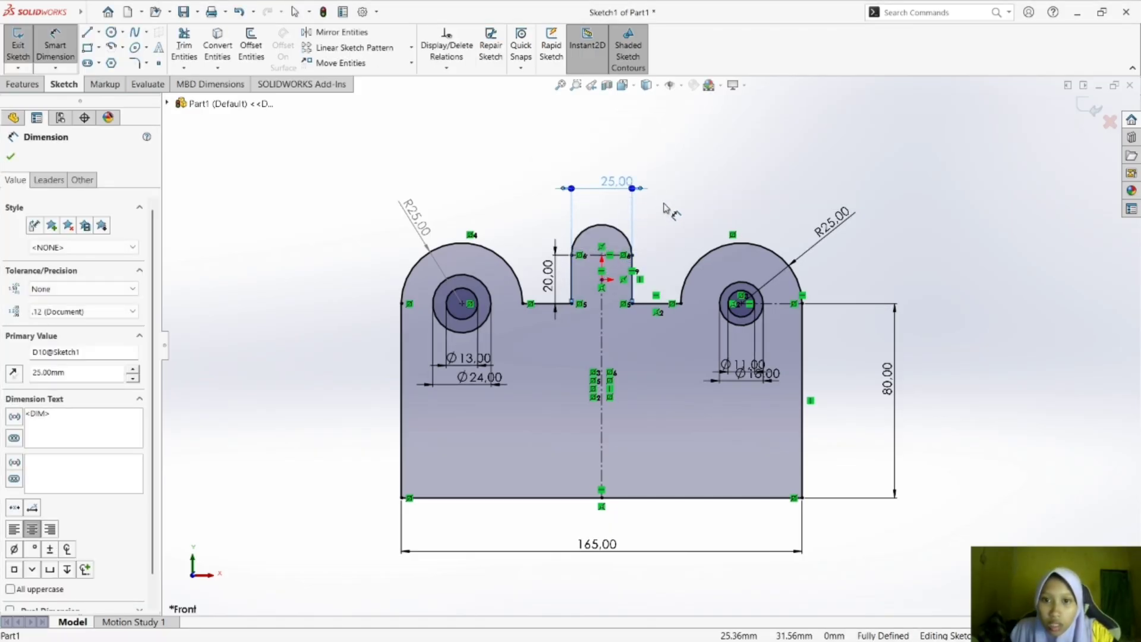
{"action": "left_click", "coordinate": [666, 208]}
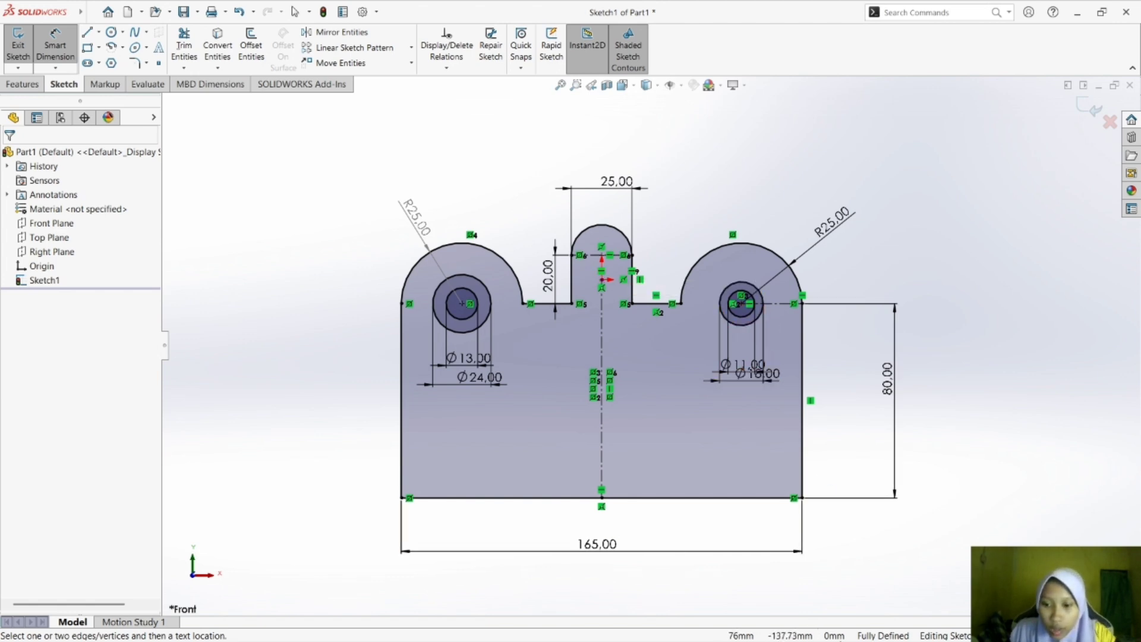
Switch to the CAD module PDF in Foxit Reader to check the remaining features of plate c).
{"action": "key", "text": "super+Tab"}
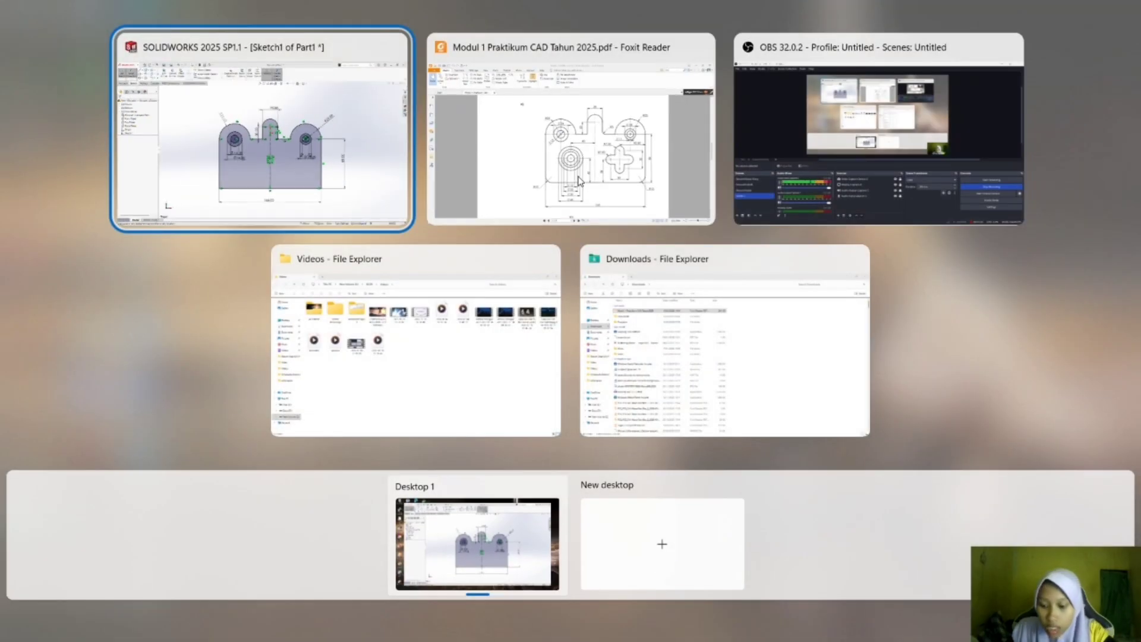
{"action": "left_click", "coordinate": [581, 177]}
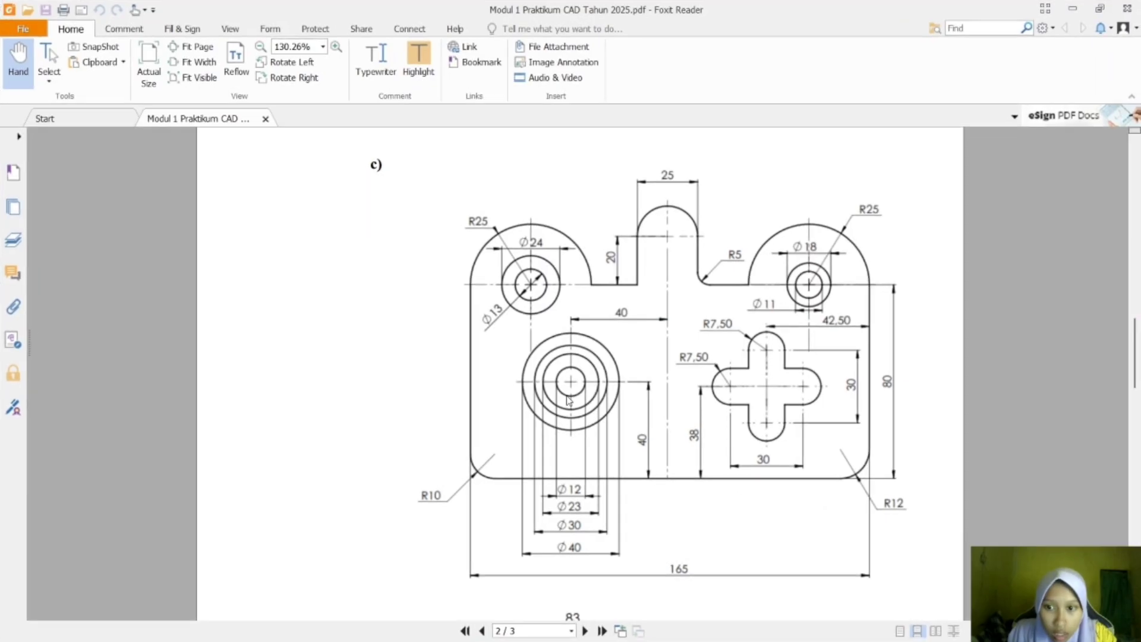
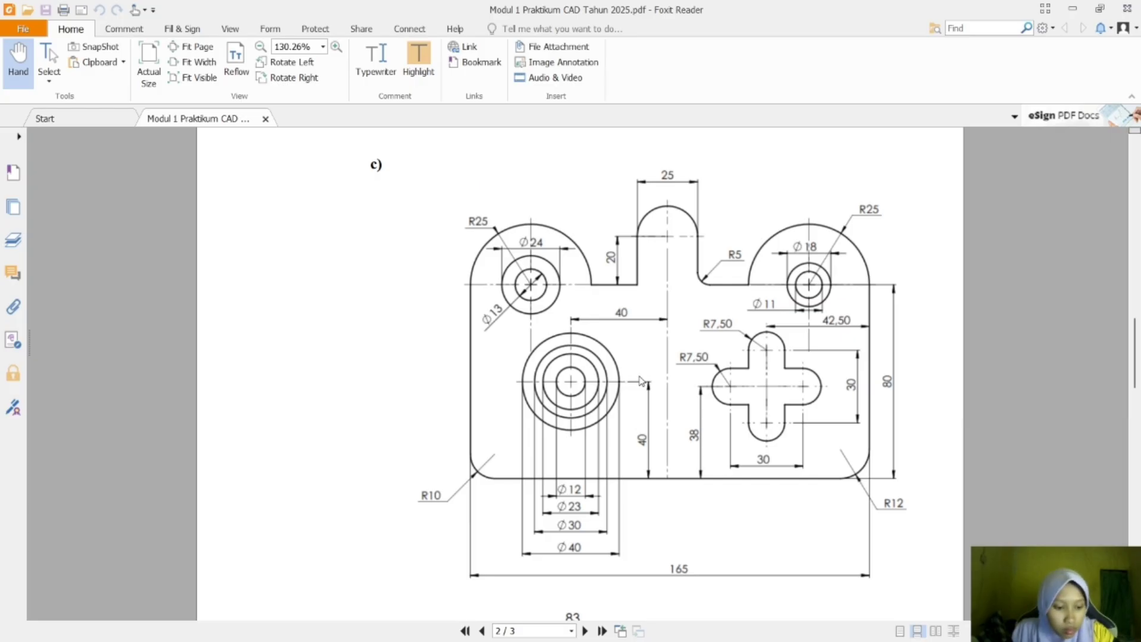
Switch back to SOLIDWORKS and sketch four concentric circles about 12, 21, 33 and 45 mm in diameter in the plate's lower-left area.
{"action": "key", "text": "super+Tab"}
{"action": "key", "text": "Right"}
{"action": "key", "text": "Return"}
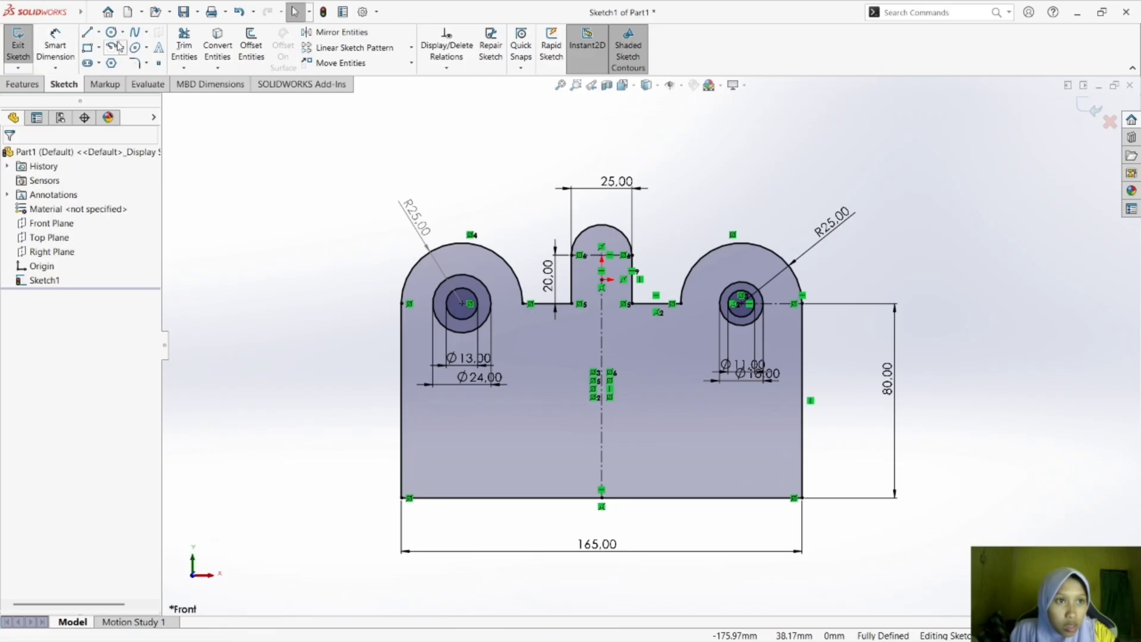
{"action": "left_click", "coordinate": [111, 31]}
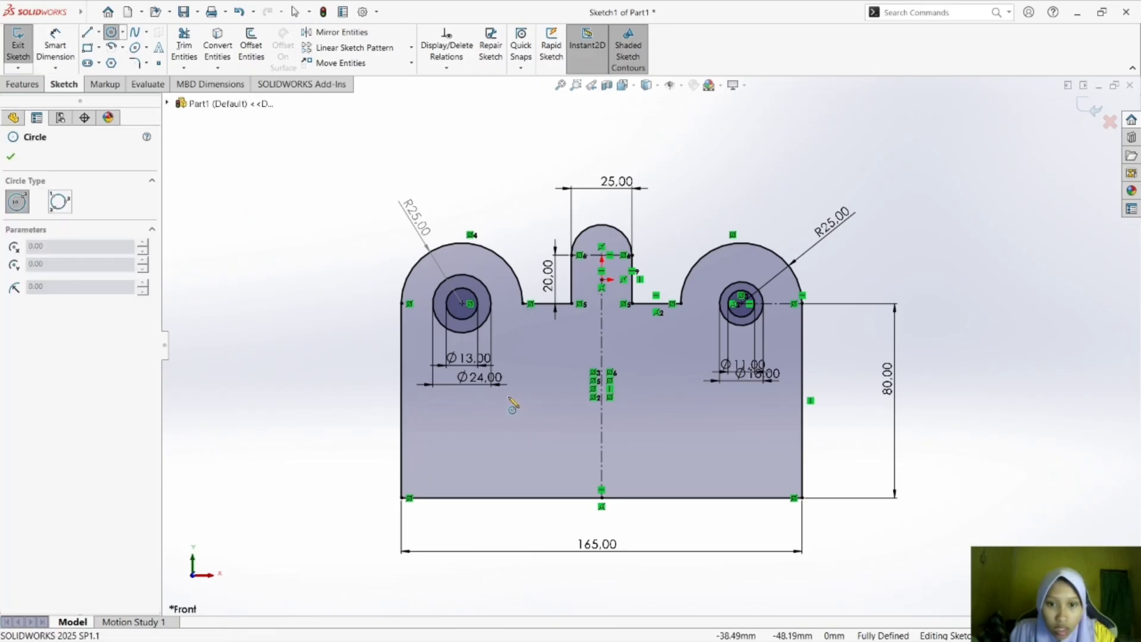
{"action": "mouse_move", "coordinate": [508, 397]}
{"action": "left_mouse_down"}
{"action": "mouse_move", "coordinate": [529, 415]}
{"action": "mouse_move", "coordinate": [511, 398]}
{"action": "mouse_move", "coordinate": [527, 414]}
{"action": "mouse_move", "coordinate": [529, 397]}
{"action": "mouse_move", "coordinate": [548, 397]}
{"action": "mouse_move", "coordinate": [541, 416]}
{"action": "mouse_move", "coordinate": [546, 358]}
{"action": "left_mouse_up"}
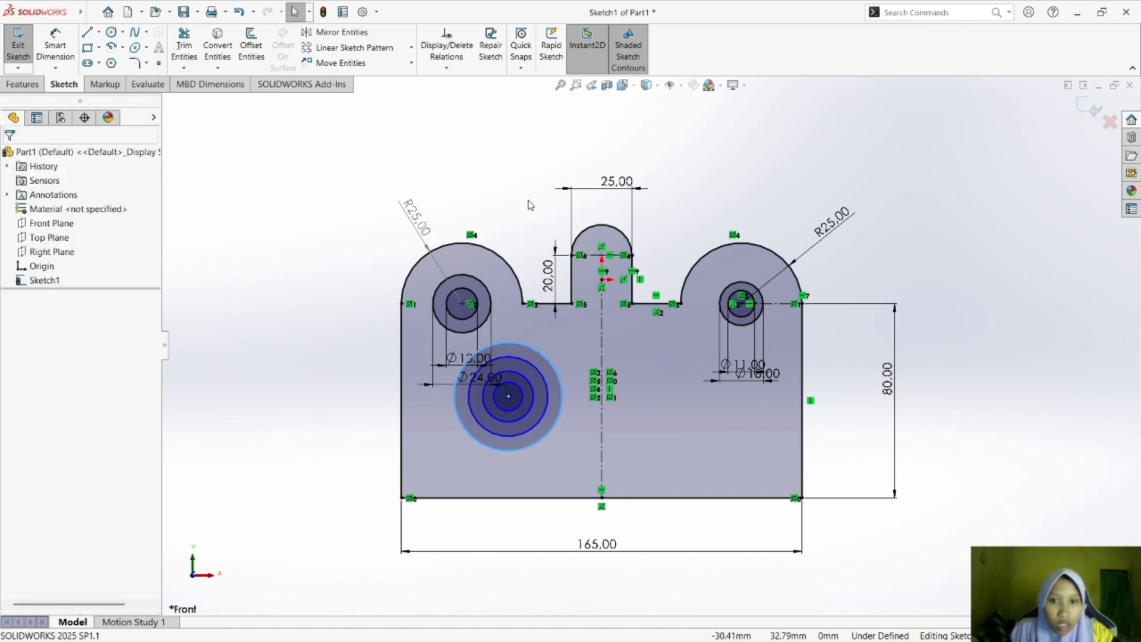
{"action": "key", "text": "Escape"}
Check the concentric circles' diameters in the module PDF in Foxit Reader, and return to SOLIDWORKS.
{"action": "key", "text": "super+Tab"}
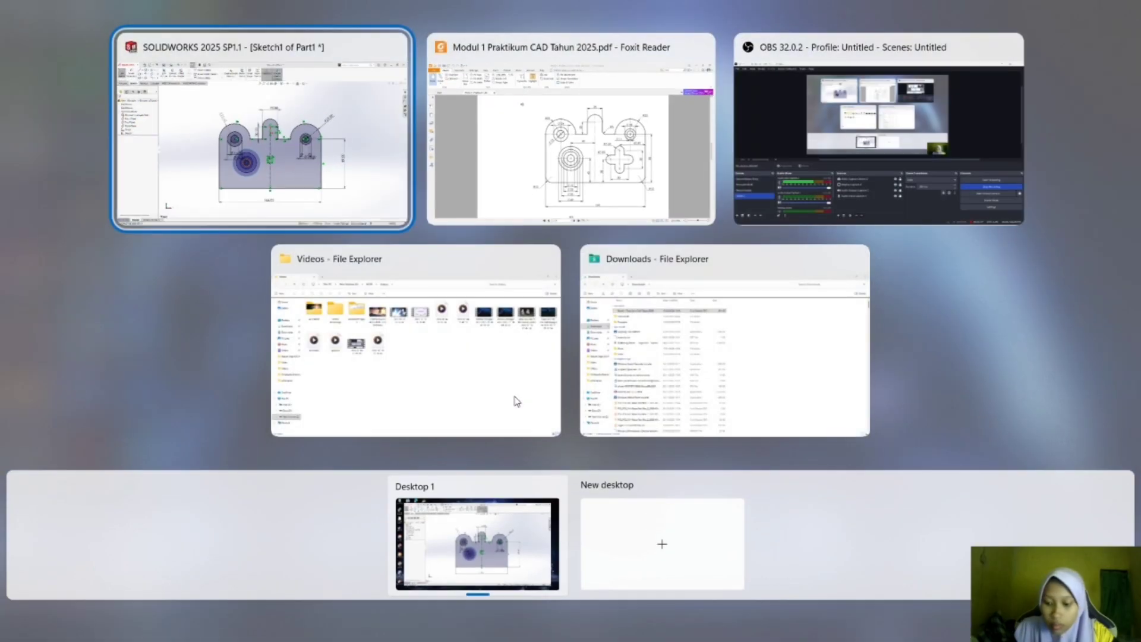
{"action": "key", "text": "Right"}
{"action": "key", "text": "Return"}
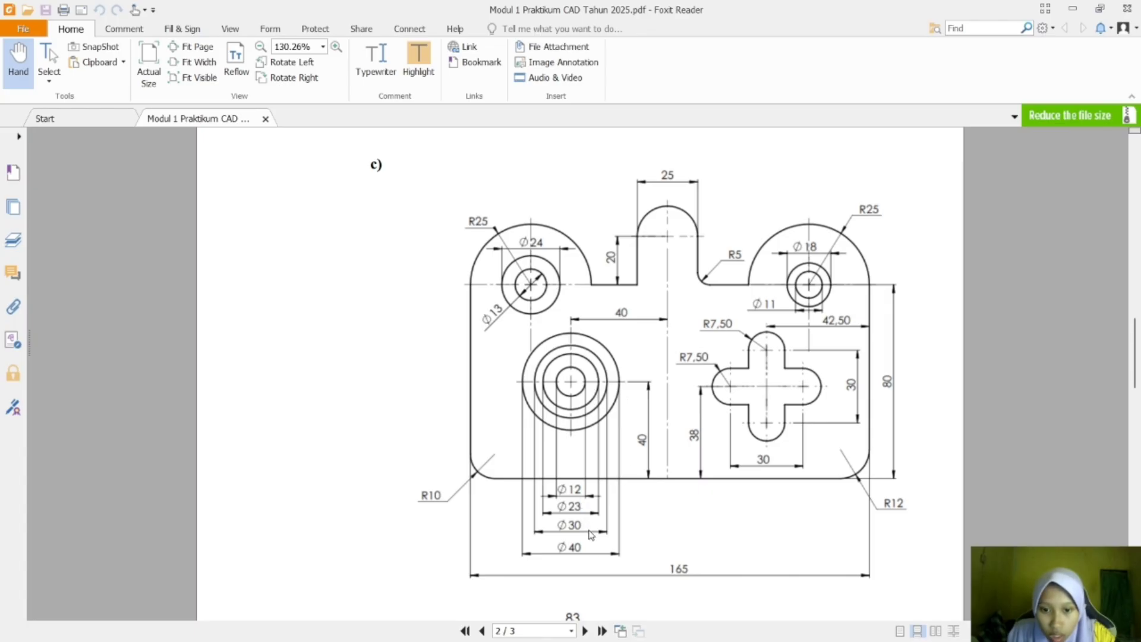
{"action": "key", "text": "alt+Tab"}
Dimension the innermost concentric circle's diameter at 12 mm, placing the dimension below the plate.
{"action": "left_click", "coordinate": [55, 46]}
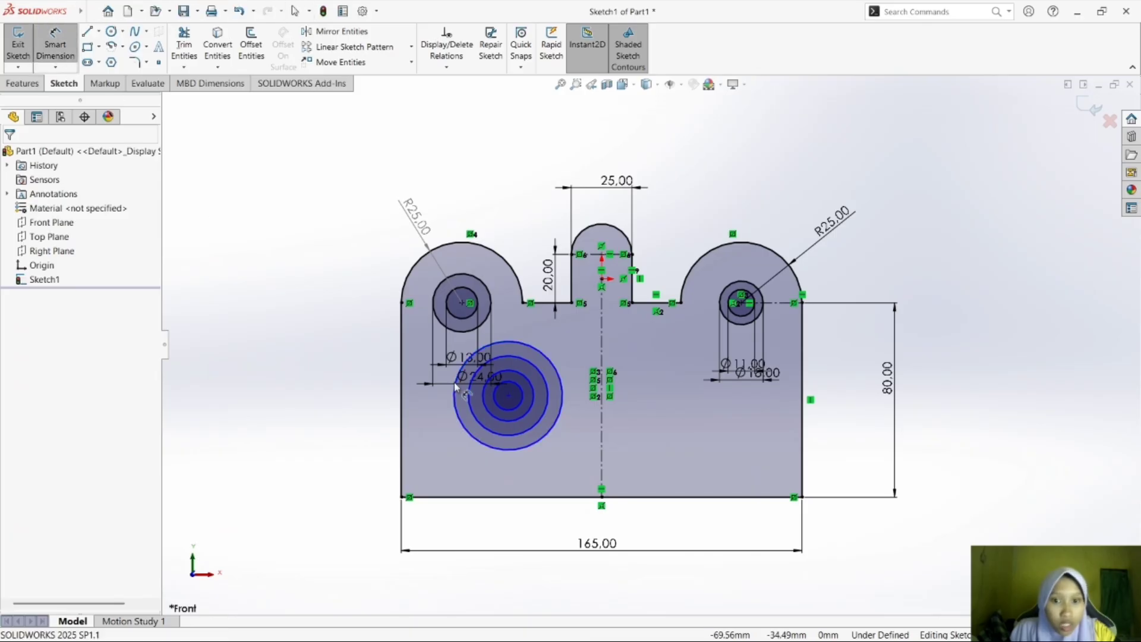
{"action": "left_click", "coordinate": [508, 414]}
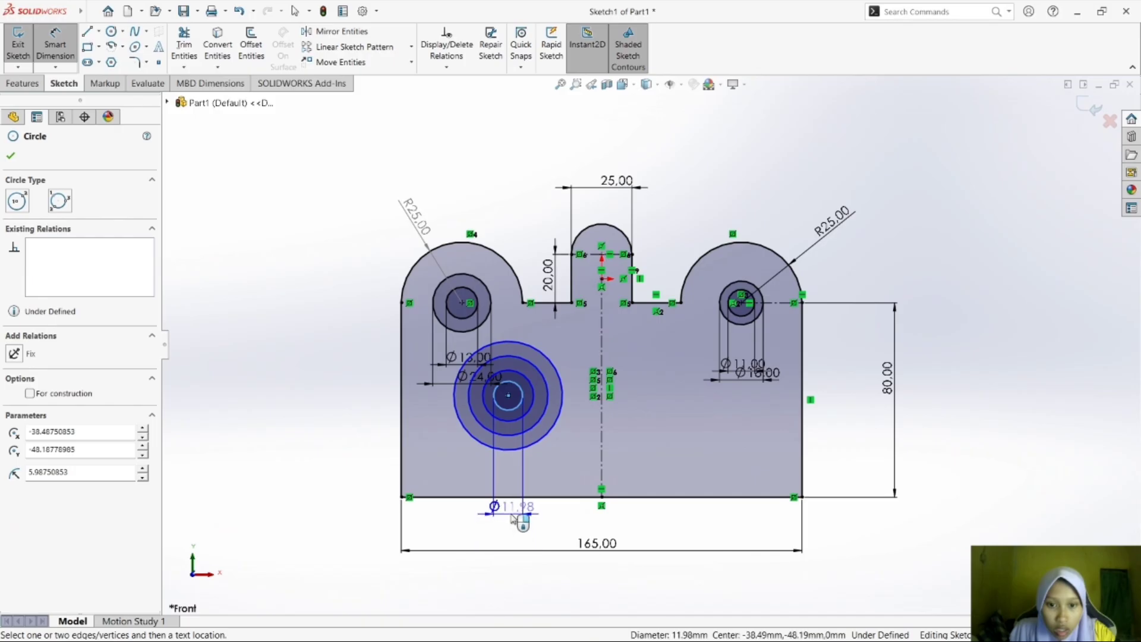
{"action": "left_click", "coordinate": [523, 524]}
{"action": "type", "text": "12"}
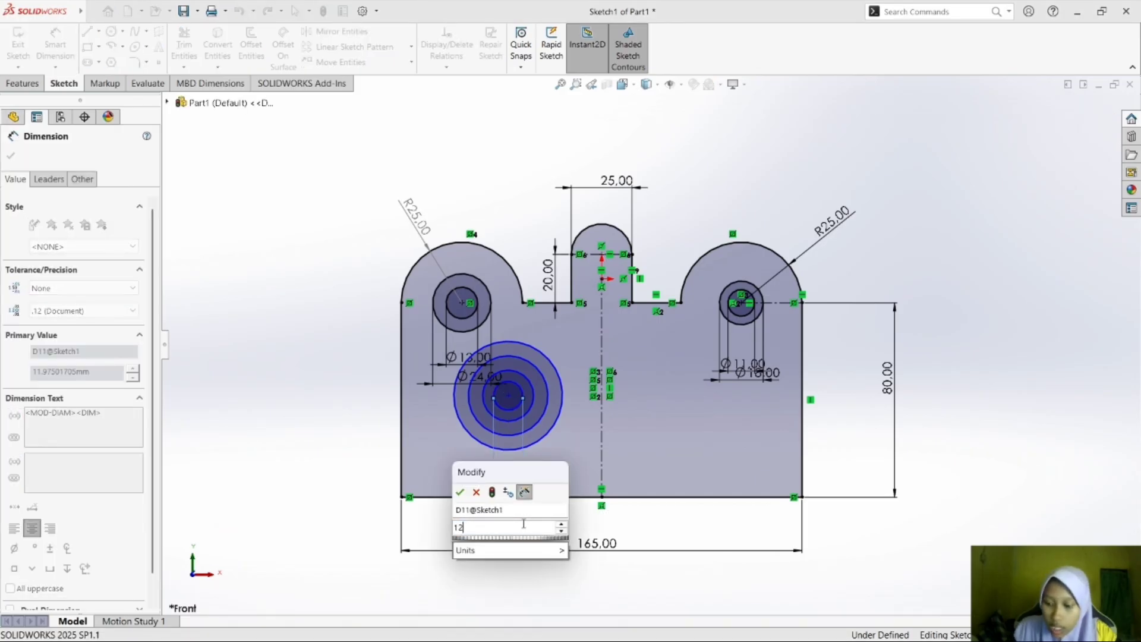
{"action": "key", "text": "Return"}
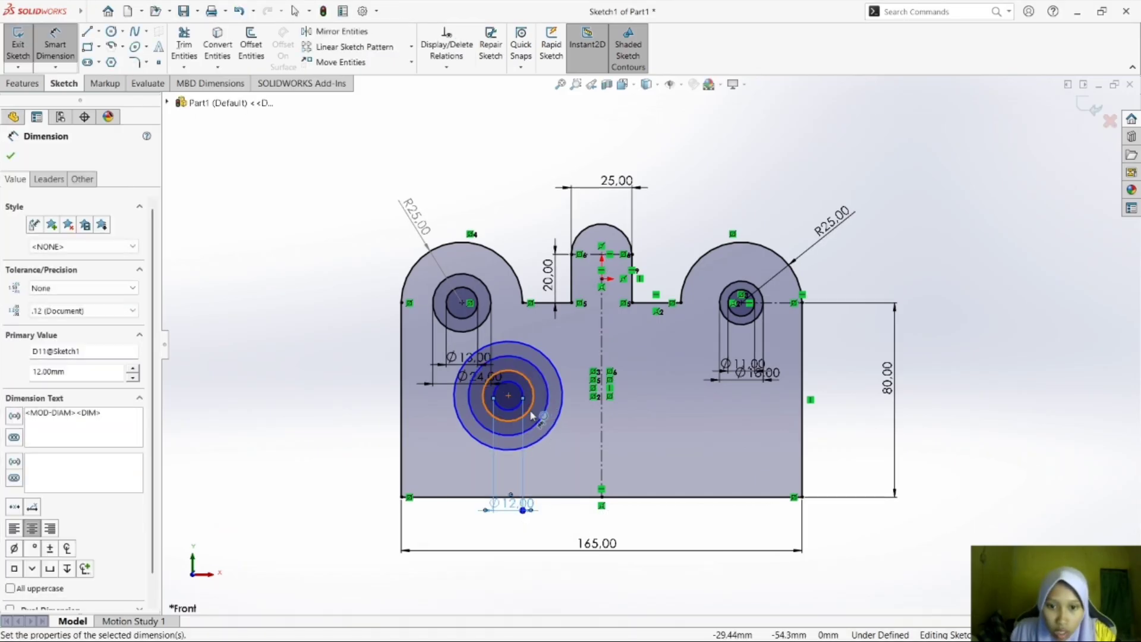
Dimension the second and third concentric circles at 23 mm and 30 mm diameter, stacking the dimensions below the plate.
{"action": "left_click", "coordinate": [546, 415]}
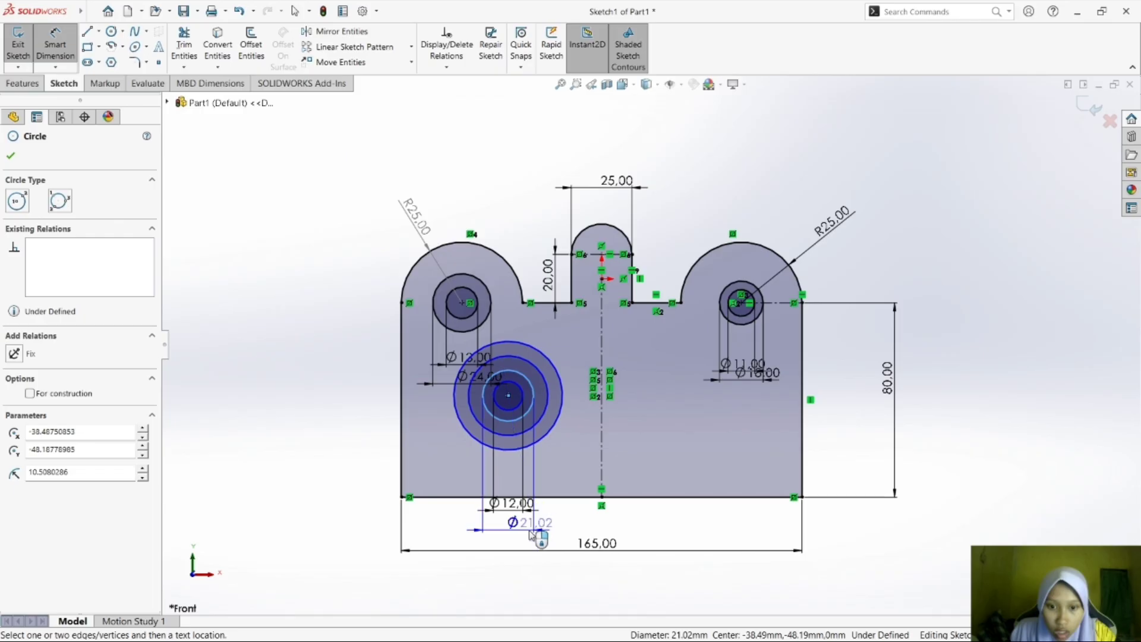
{"action": "left_click", "coordinate": [533, 530]}
{"action": "type", "text": "23"}
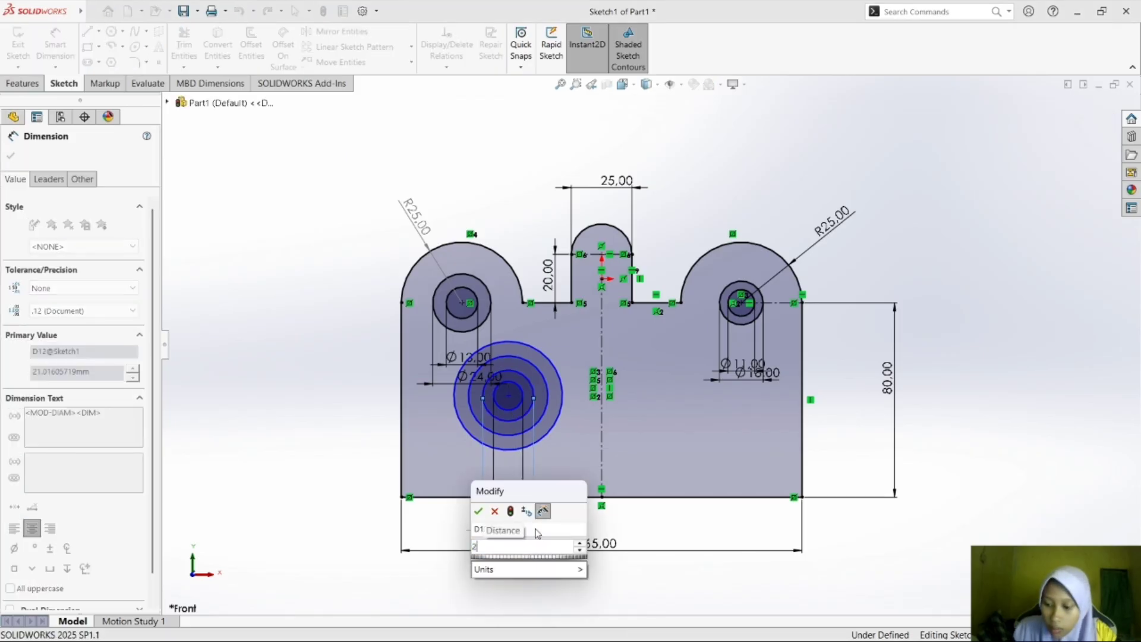
{"action": "key", "text": "Return"}
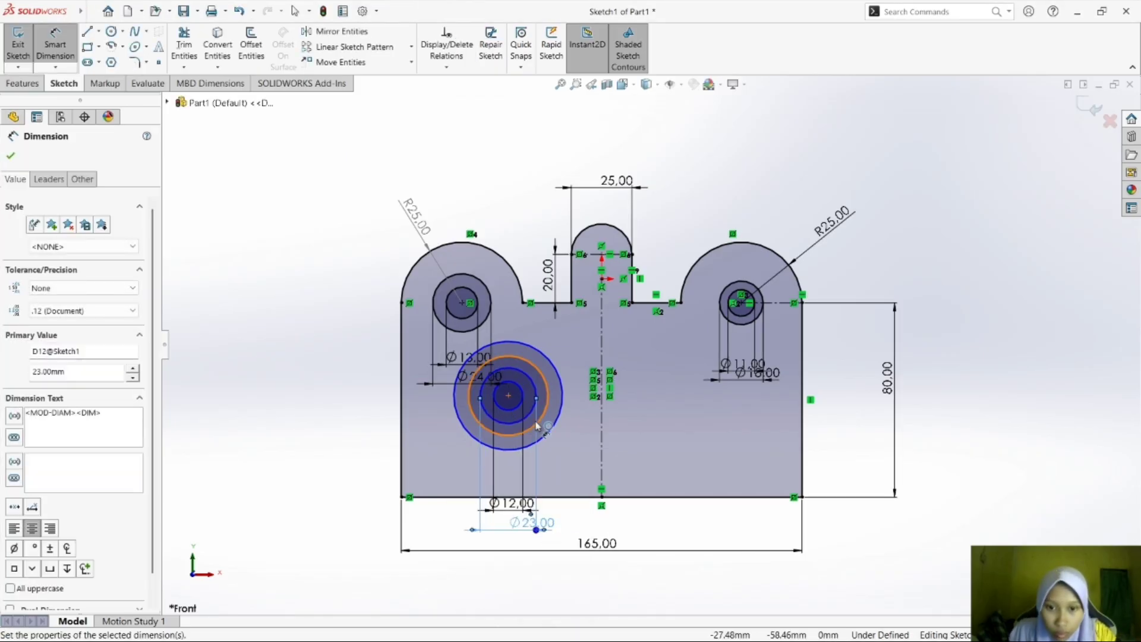
{"action": "left_click", "coordinate": [550, 432]}
{"action": "left_click", "coordinate": [549, 546]}
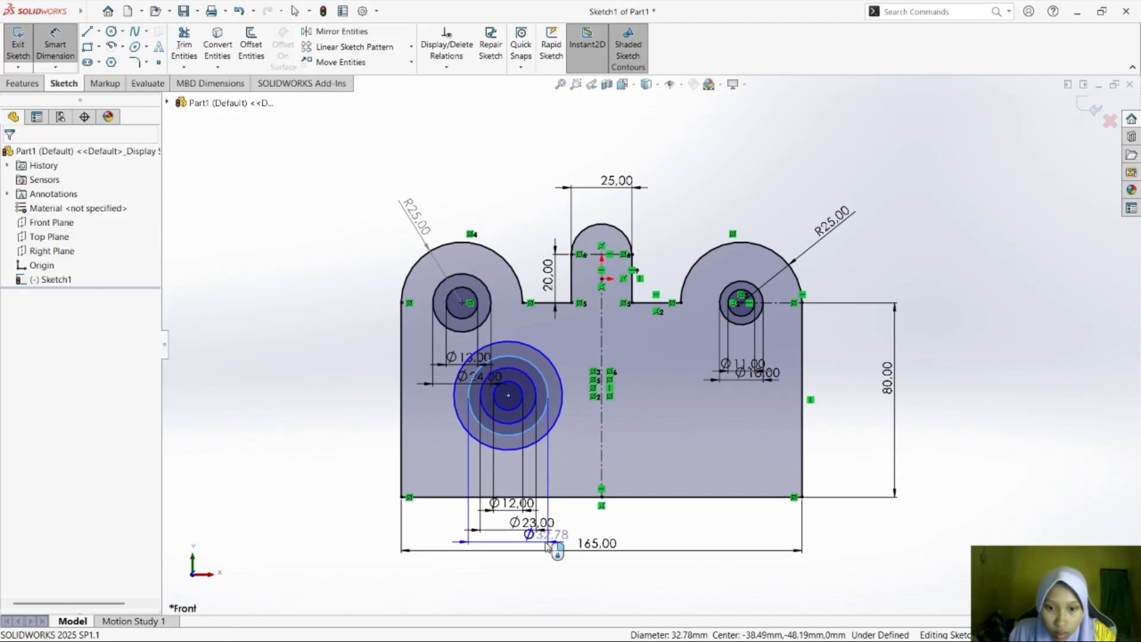
{"action": "type", "text": "30"}
{"action": "key", "text": "Return"}
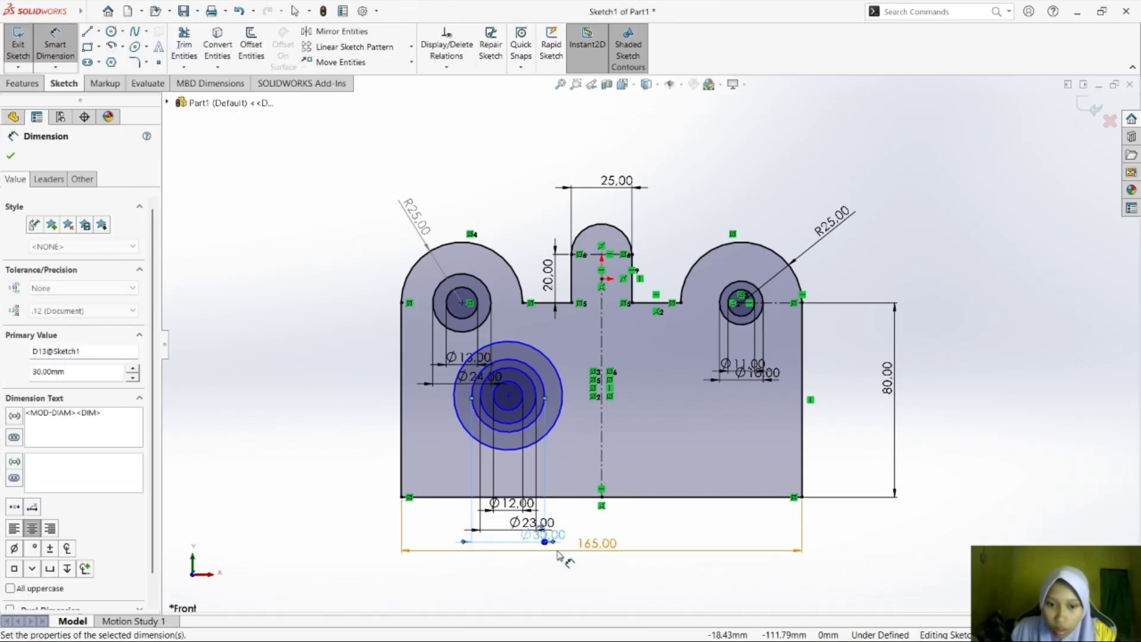
Dimension the outermost concentric circle's diameter at 40 mm, placing the dimension below the others.
{"action": "left_click", "coordinate": [547, 443]}
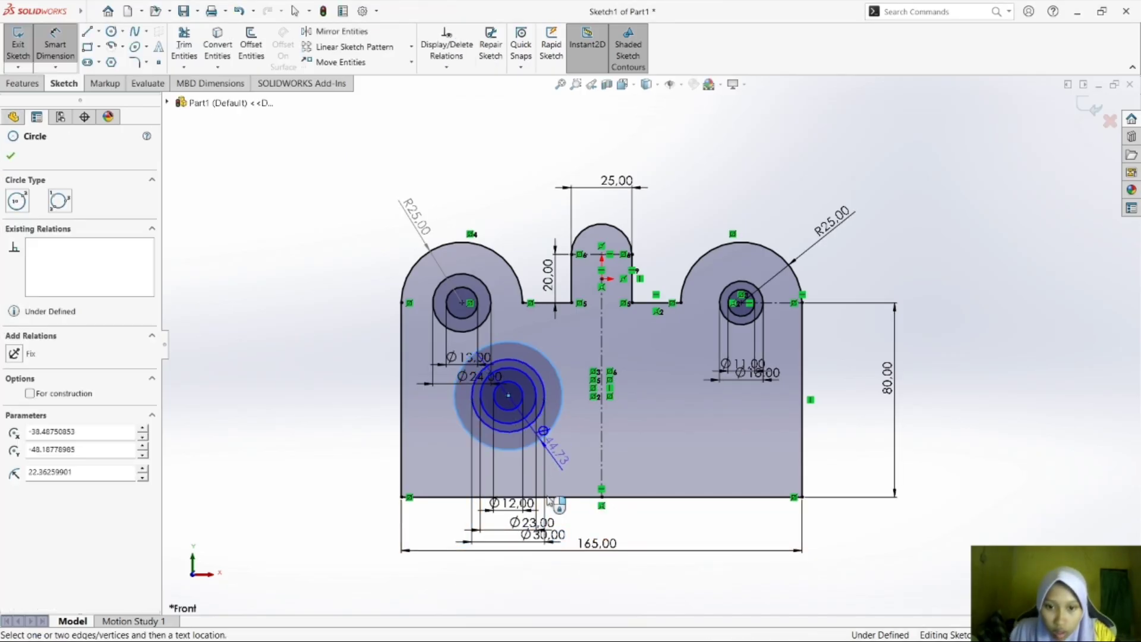
{"action": "left_click", "coordinate": [558, 574]}
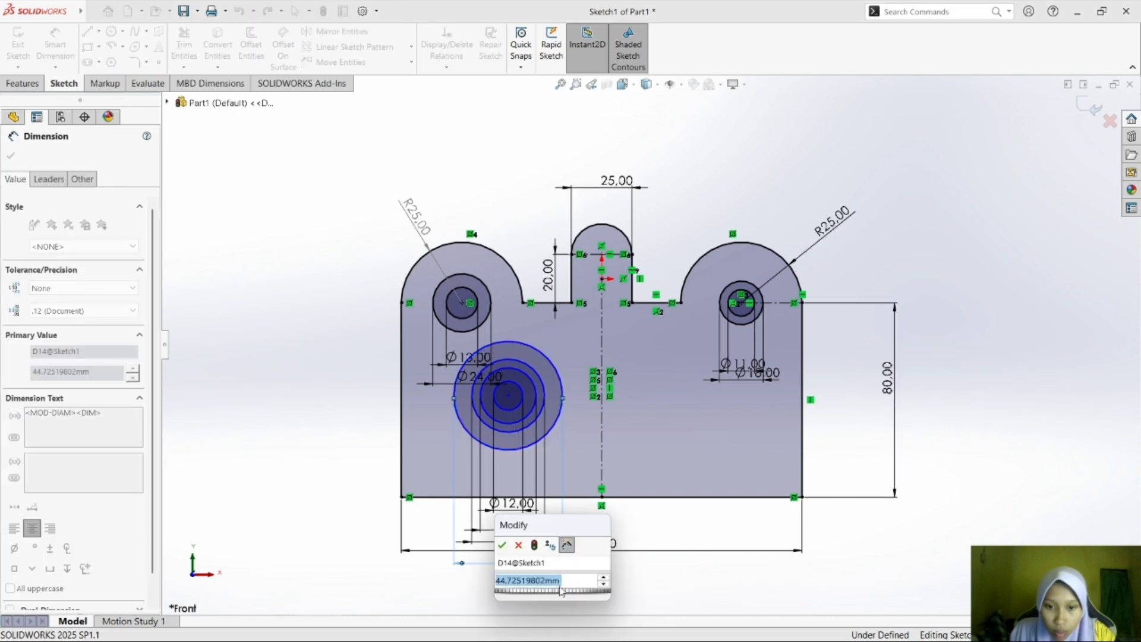
{"action": "type", "text": "40"}
{"action": "key", "text": "Return"}
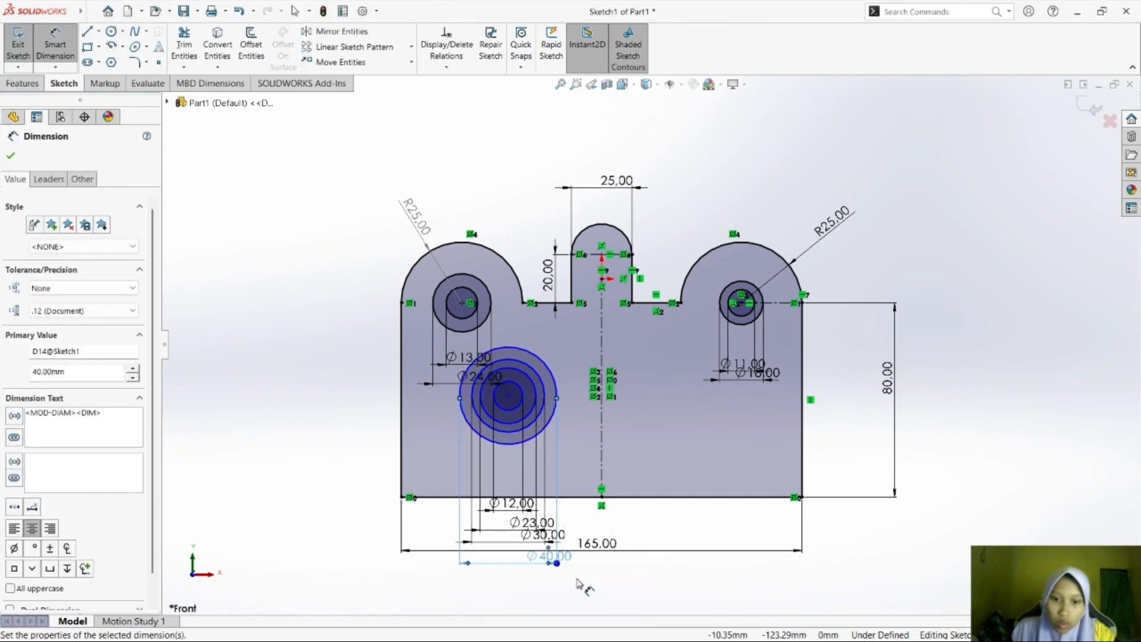
{"action": "left_click", "coordinate": [624, 568]}
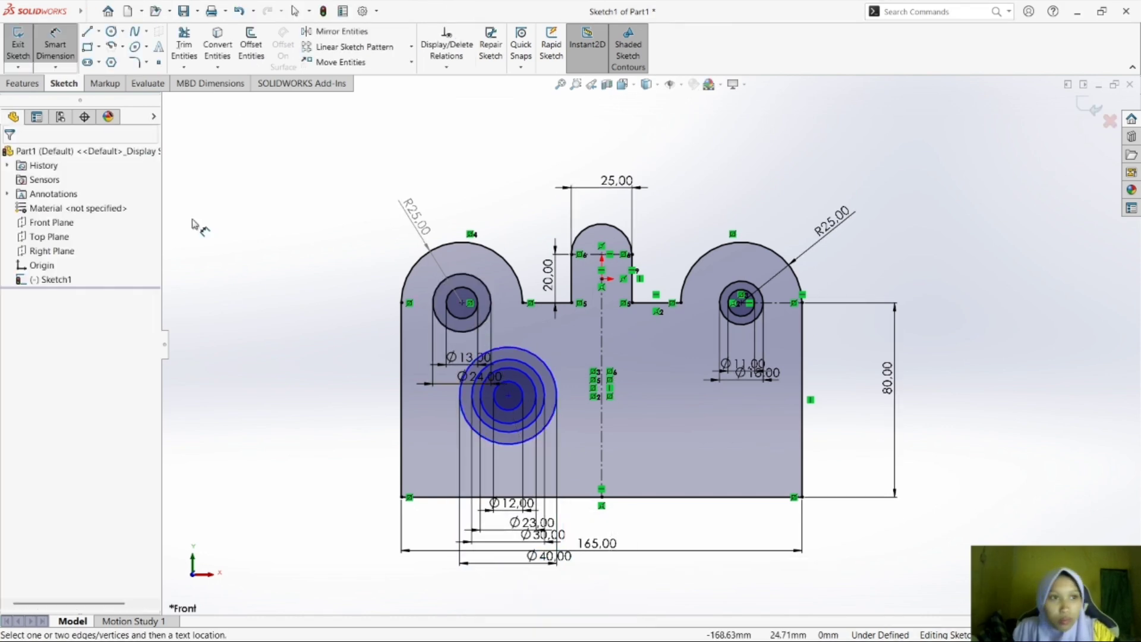
Move the upper-left hole's 13 mm and 24 mm diameter dimensions up, and bring the 80 mm height dimension closer to the plate.
{"action": "left_click", "coordinate": [55, 48]}
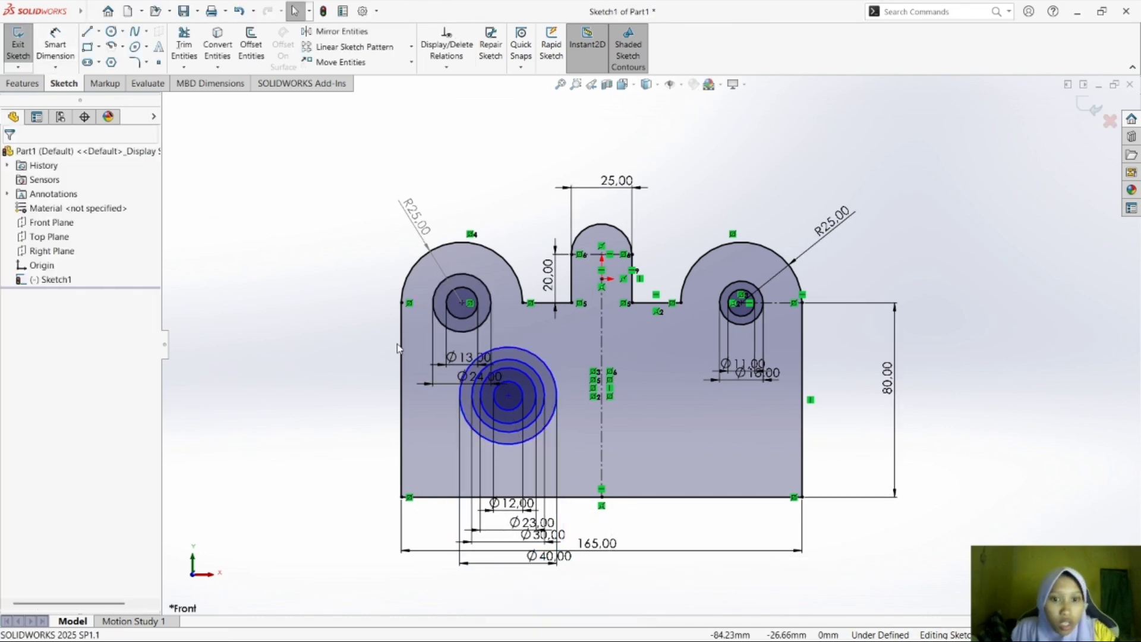
{"action": "left_click", "coordinate": [468, 349]}
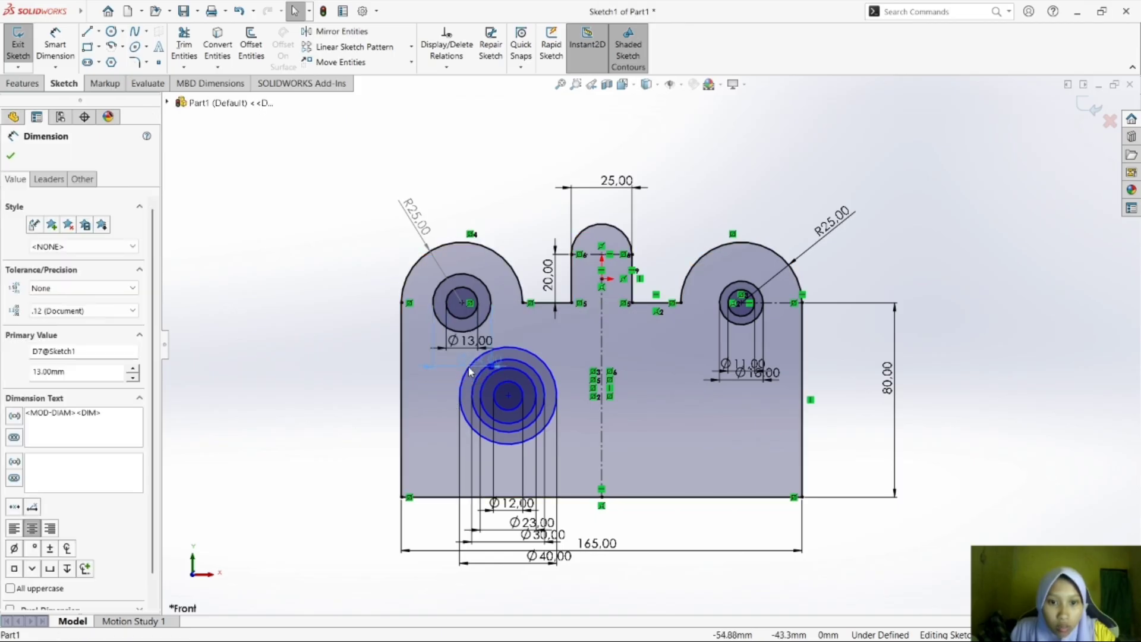
{"action": "left_click", "coordinate": [682, 556]}
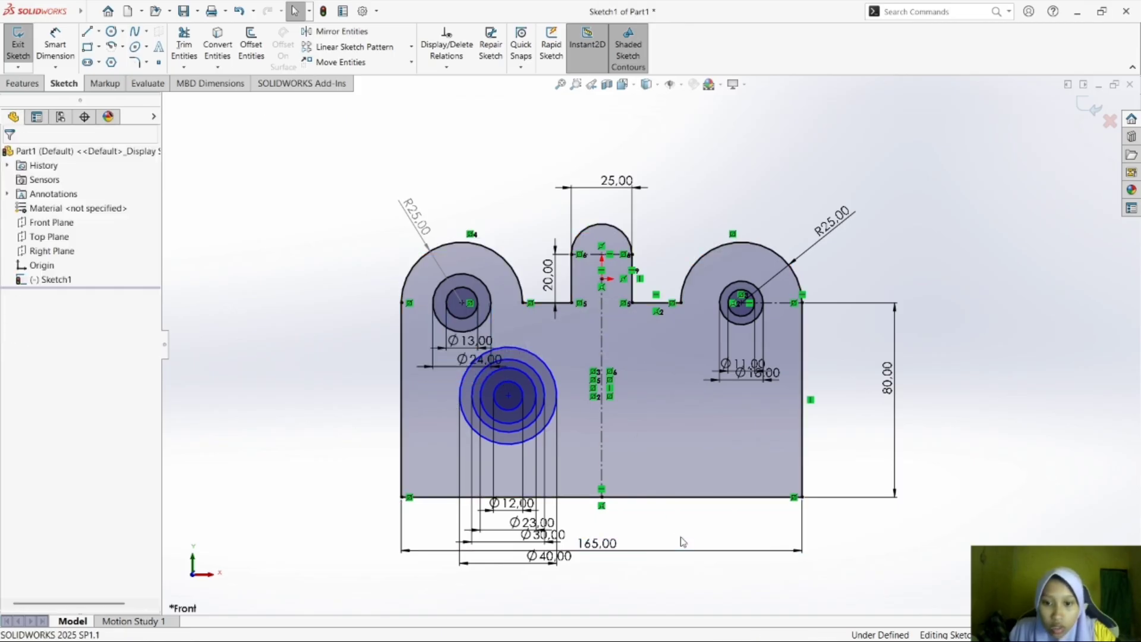
{"action": "left_click", "coordinate": [683, 540]}
{"action": "left_click_drag", "start_coordinate": [899, 419], "coordinate": [838, 420]}
{"action": "key", "text": "Escape"}
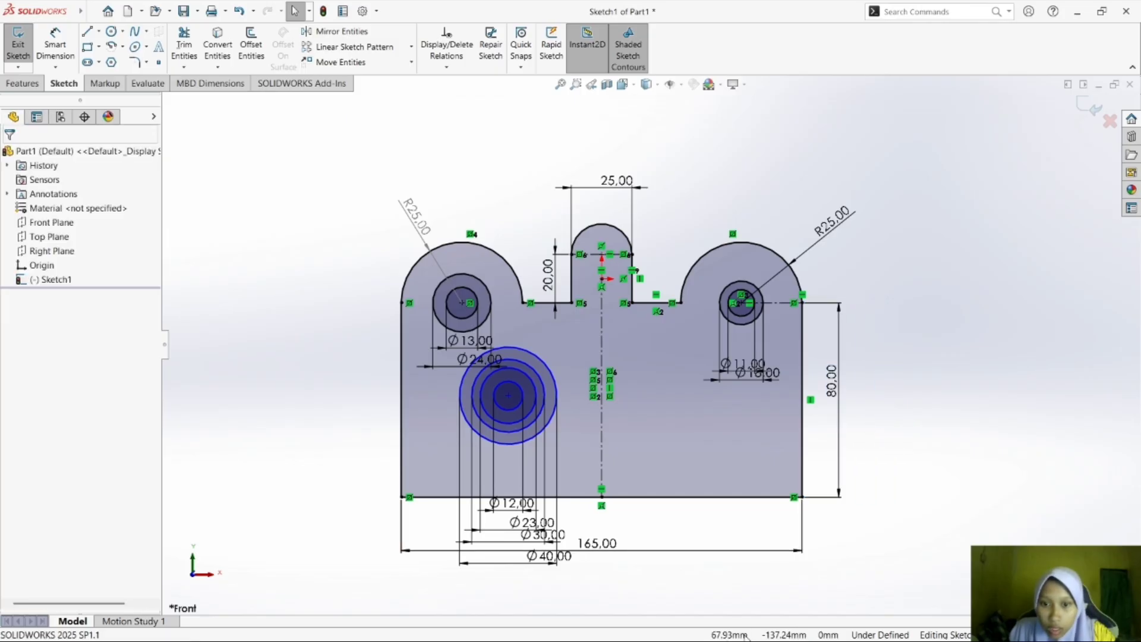
Check the concentric circles' centre marks and location in the module PDF in Foxit Reader, and return to SOLIDWORKS.
{"action": "key", "text": "super+Tab"}
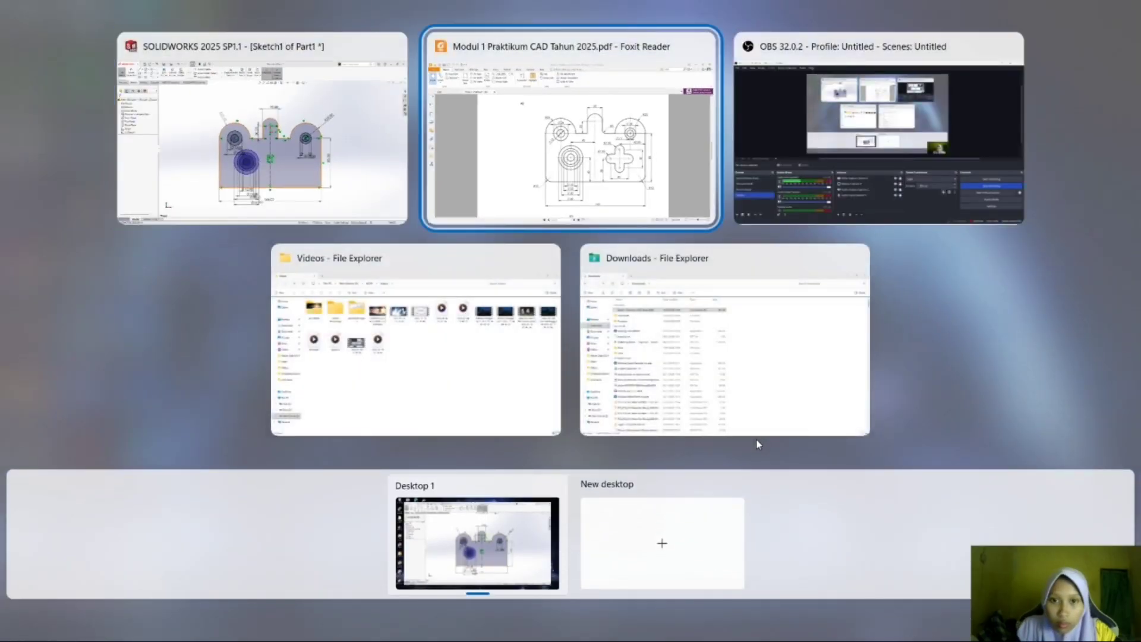
{"action": "key", "text": "Return"}
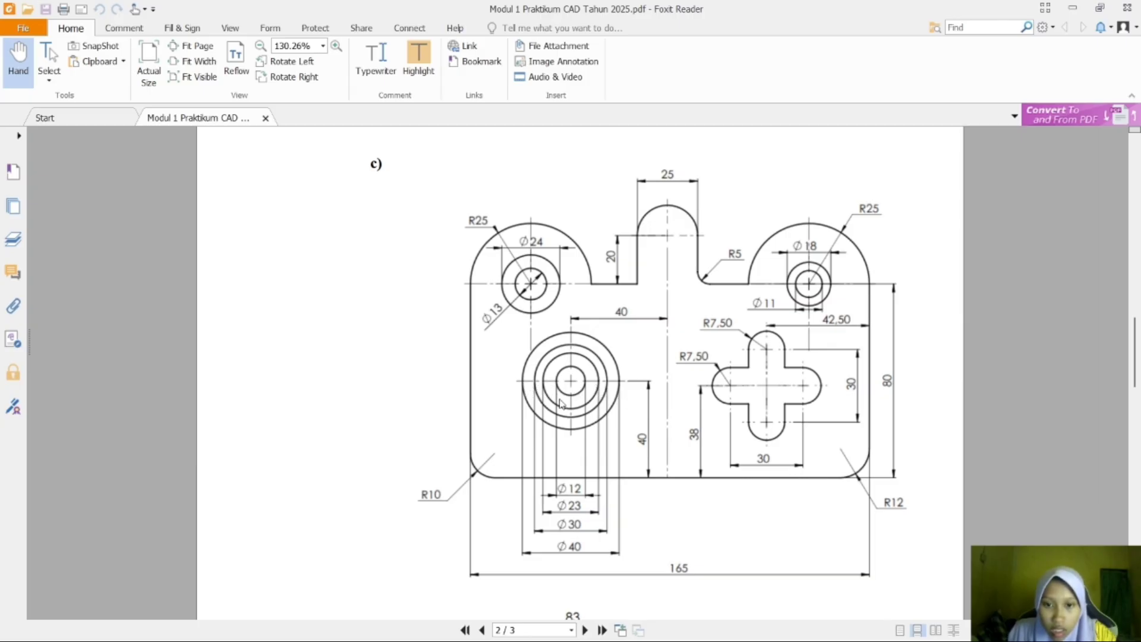
{"action": "key", "text": "super+Tab"}
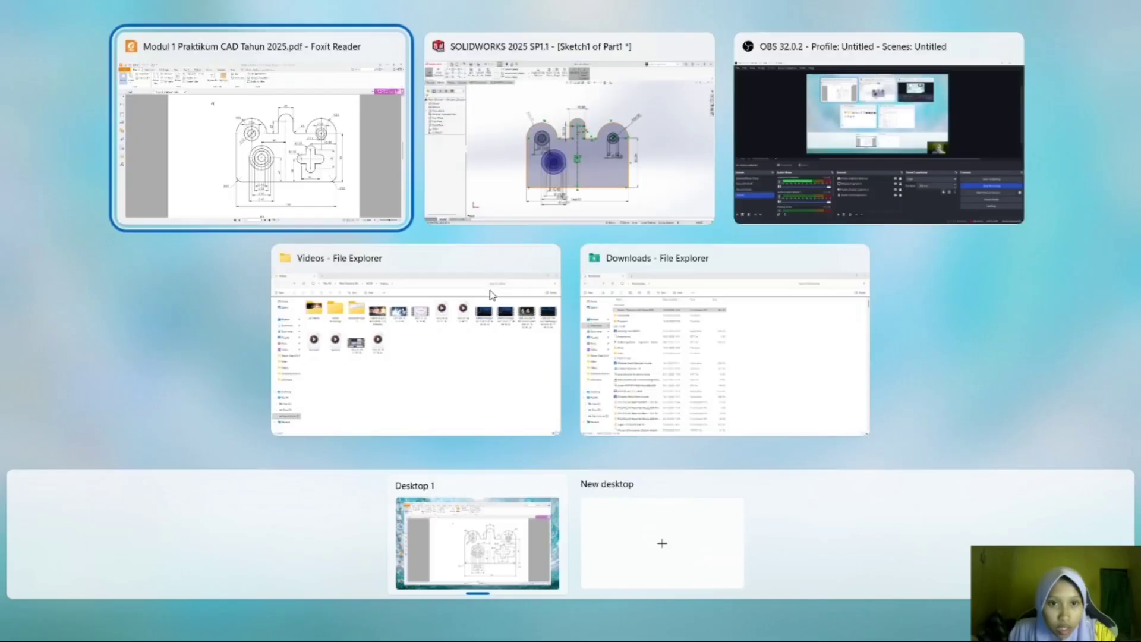
{"action": "left_click", "coordinate": [580, 181]}
Draw a 40 mm horizontal centerline through the concentric circles' centre, spanning the outermost circle.
{"action": "left_click", "coordinate": [93, 12]}
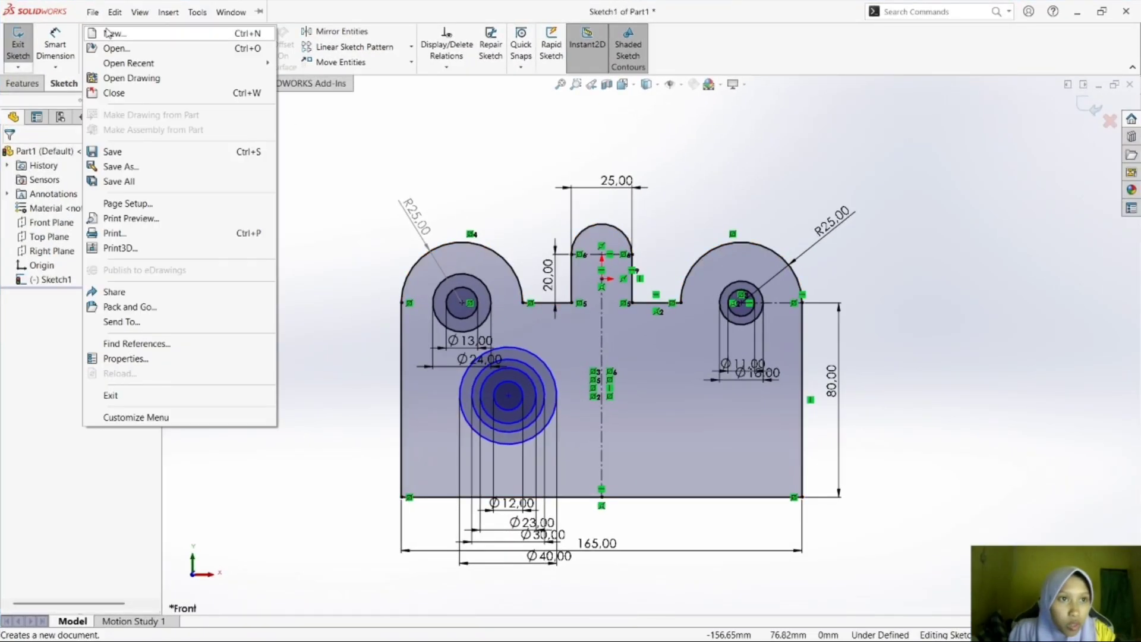
{"action": "left_click", "coordinate": [323, 179]}
{"action": "left_click", "coordinate": [99, 31]}
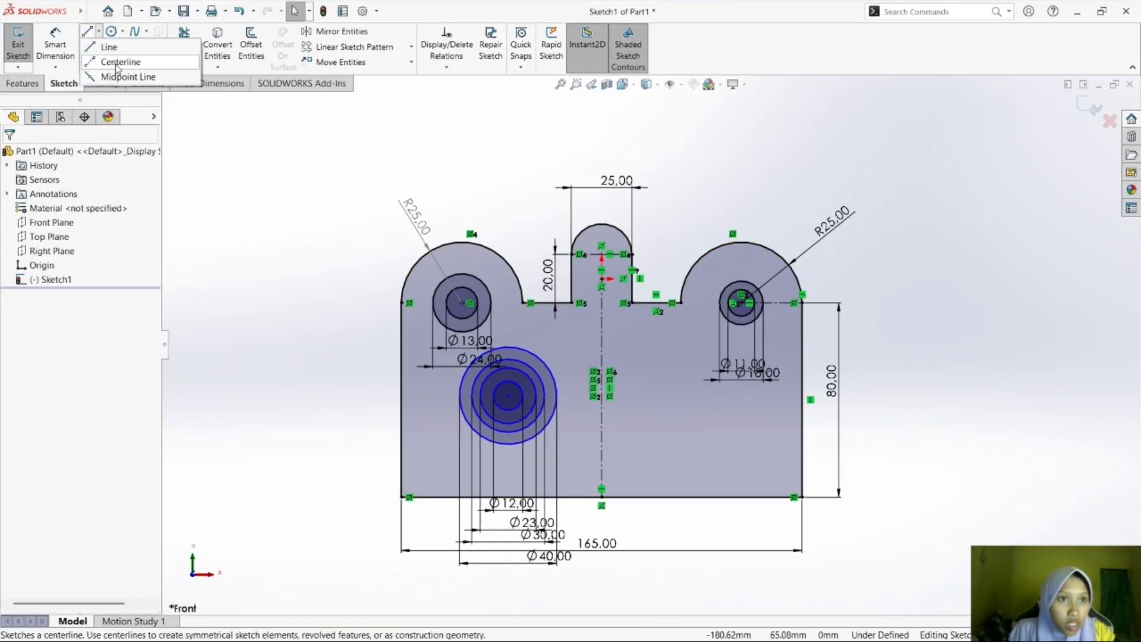
{"action": "left_click", "coordinate": [110, 58]}
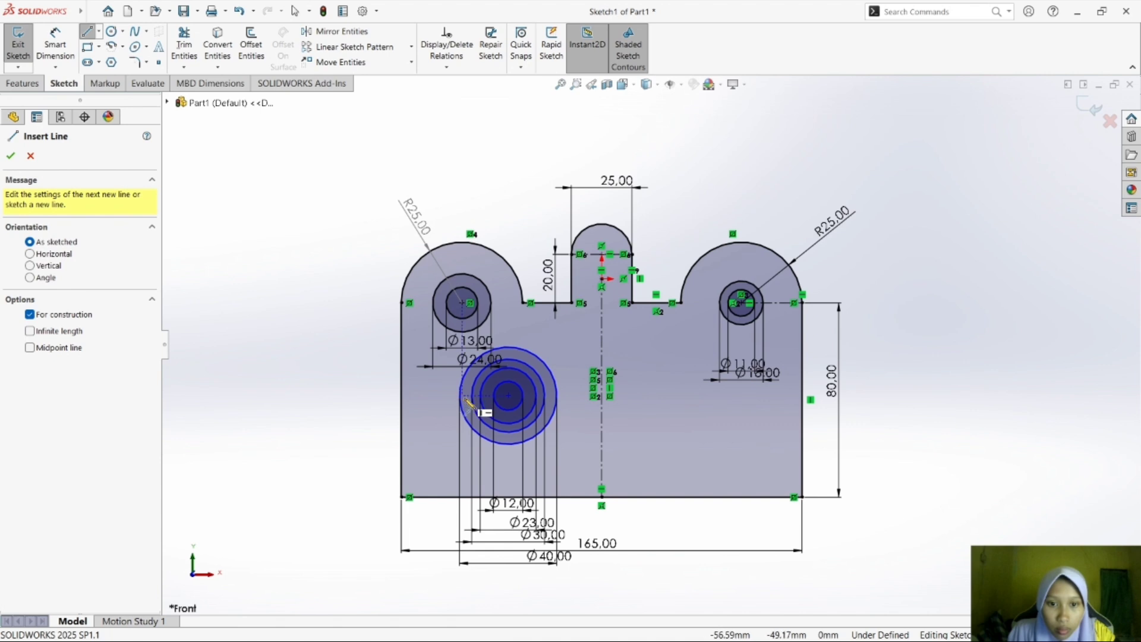
{"action": "left_click", "coordinate": [509, 396]}
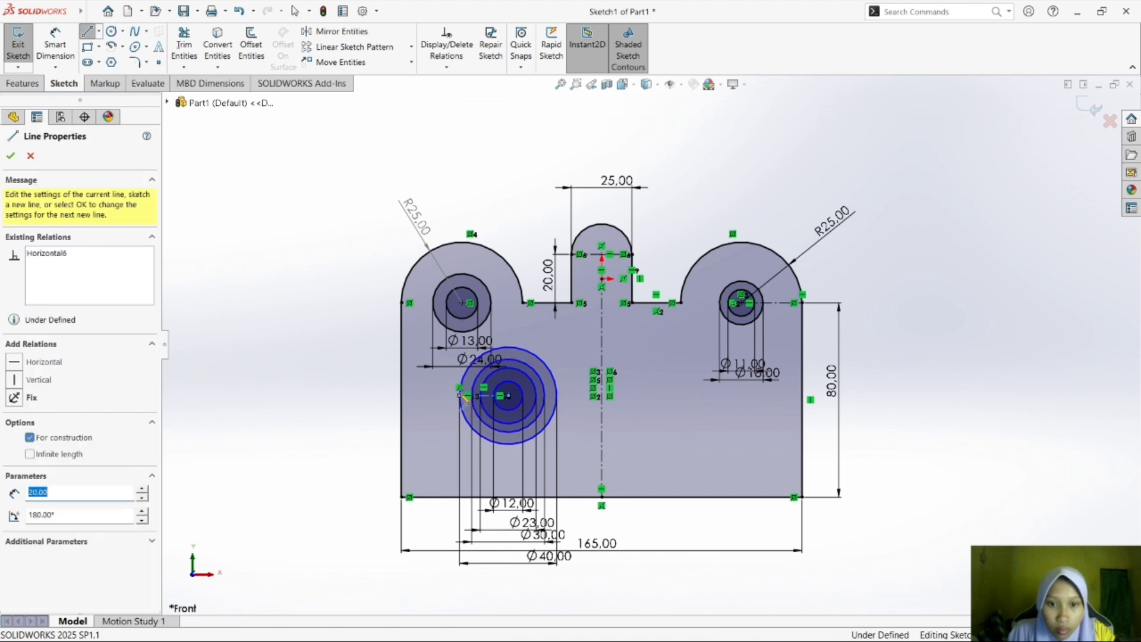
{"action": "left_click", "coordinate": [558, 396]}
{"action": "key", "text": "Escape"}
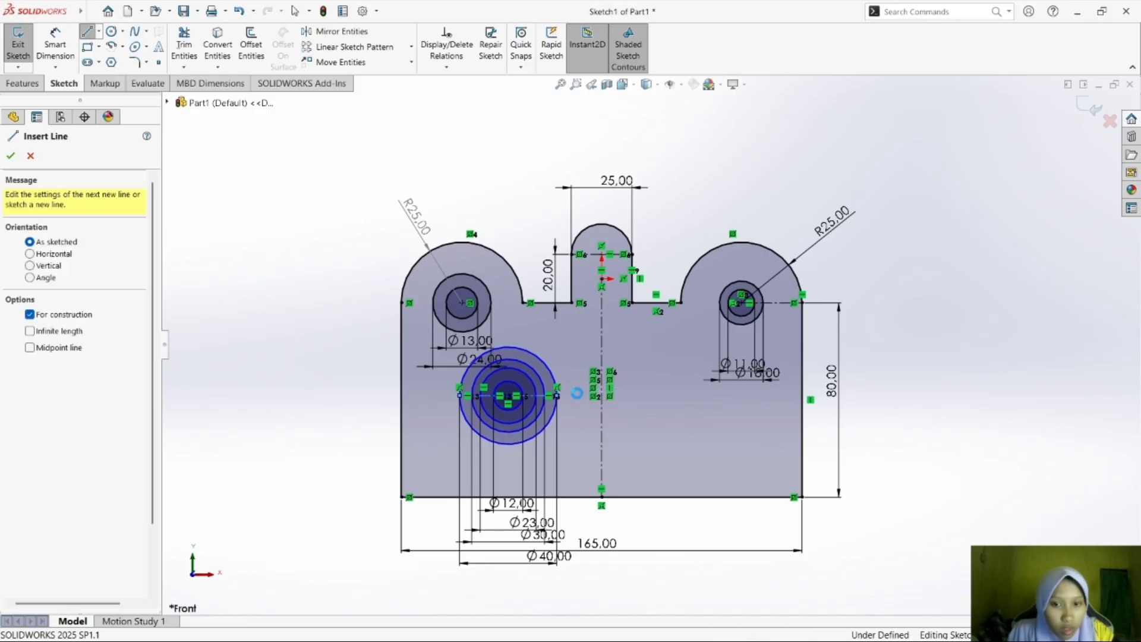
{"action": "key", "text": "Escape"}
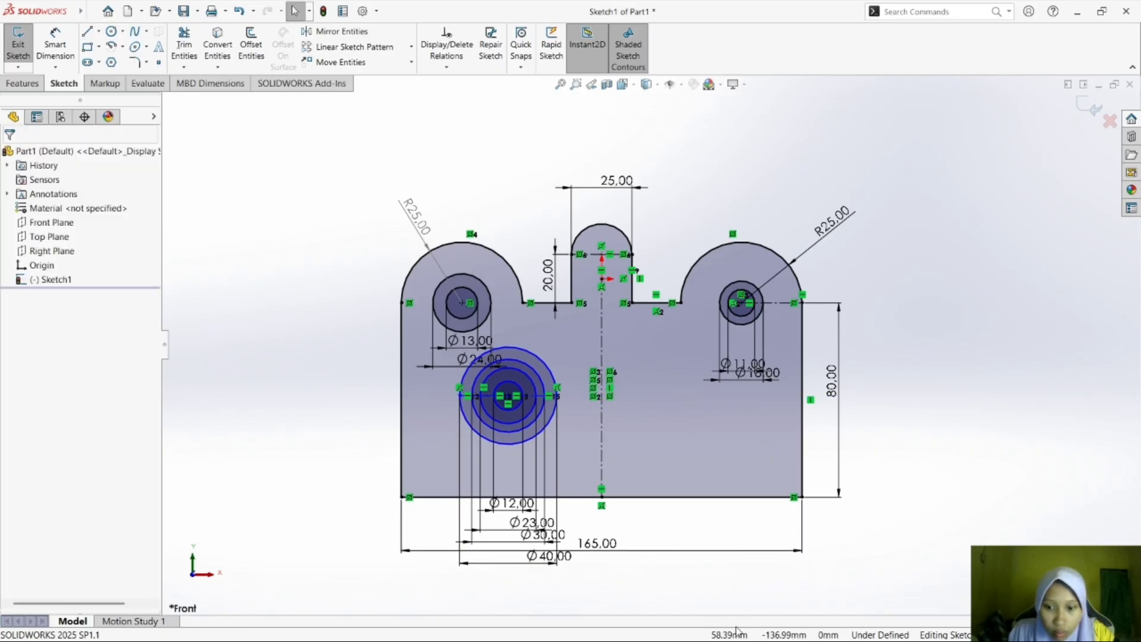
Check the remaining position dimensions and the cross-shaped slot in the module PDF in Foxit Reader, and return to SOLIDWORKS.
{"action": "key", "text": "super+Tab"}
{"action": "key", "text": "Right"}
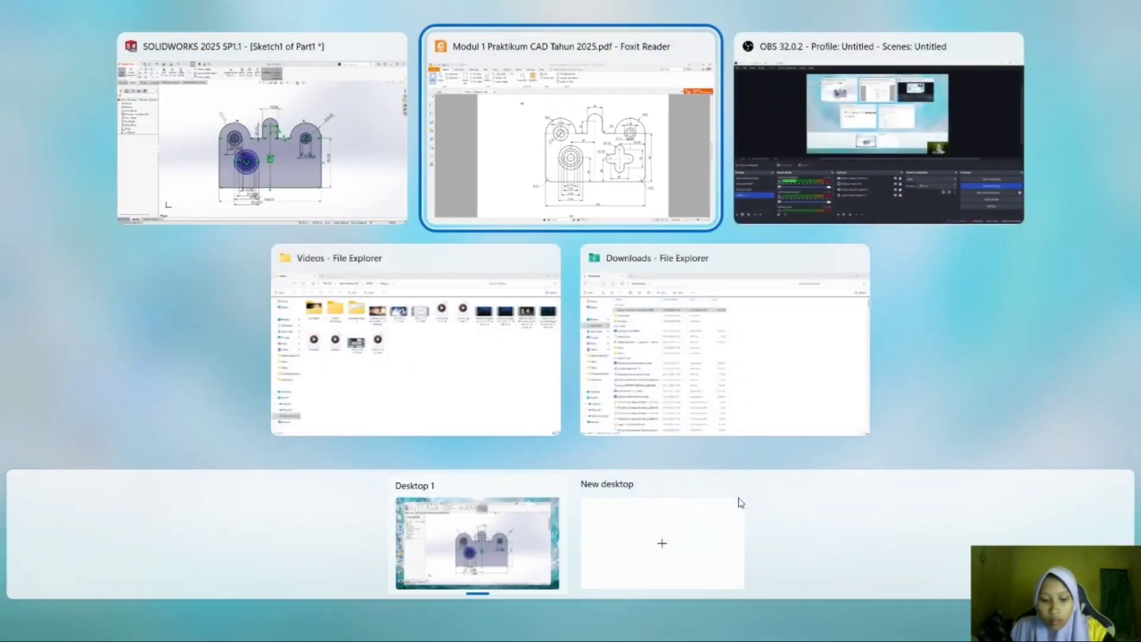
{"action": "key", "text": "Return"}
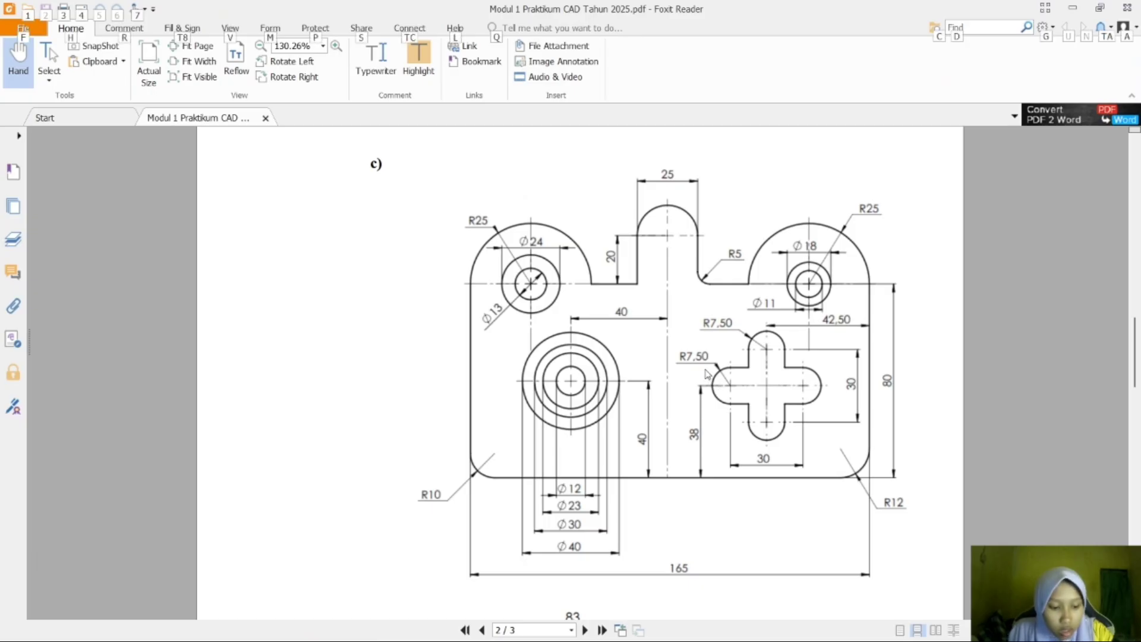
{"action": "key", "text": "super+Tab"}
{"action": "key", "text": "Right"}
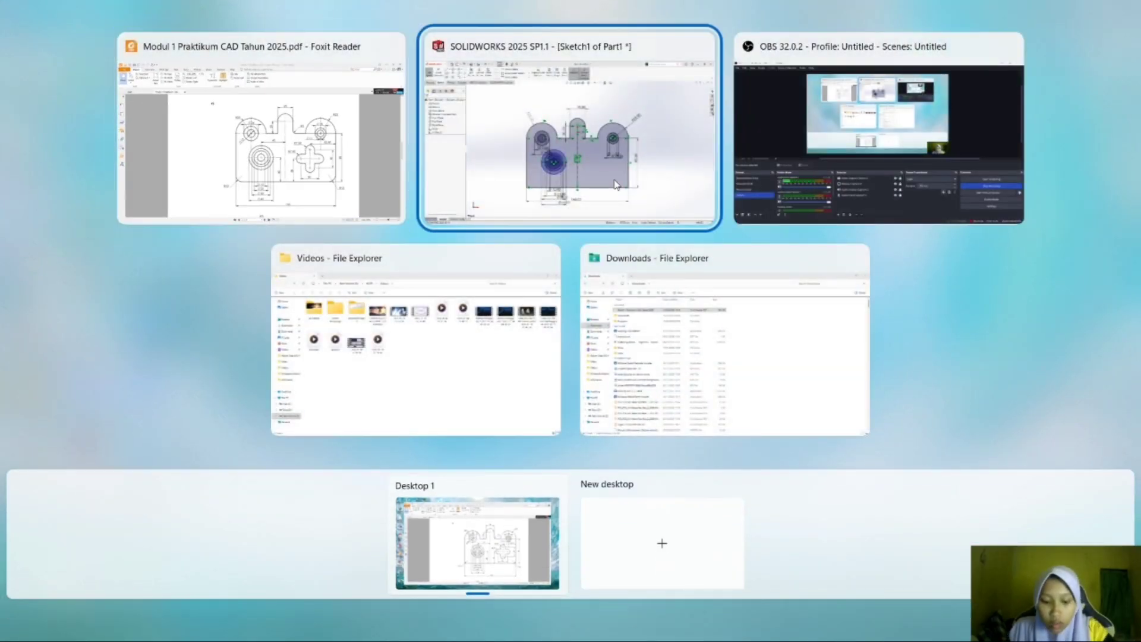
{"action": "key", "text": "Return"}
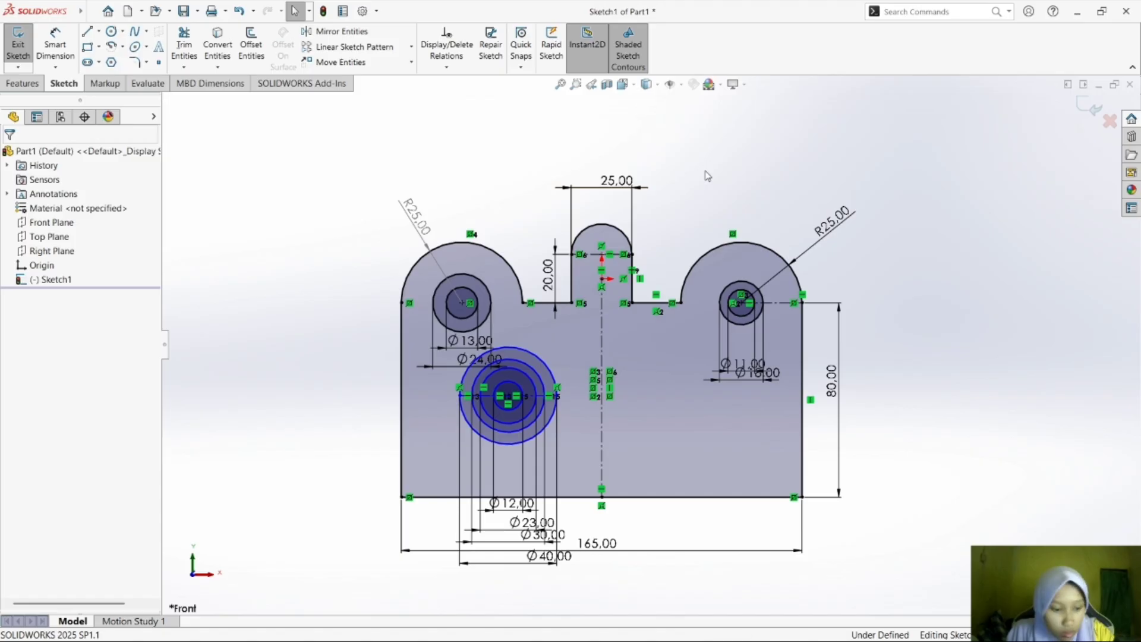
Draw a horizontal centerline about 50 mm long from the outermost circle's outer edge through the concentric circles' centre towards the plate's vertical centerline.
{"action": "left_click", "coordinate": [482, 395]}
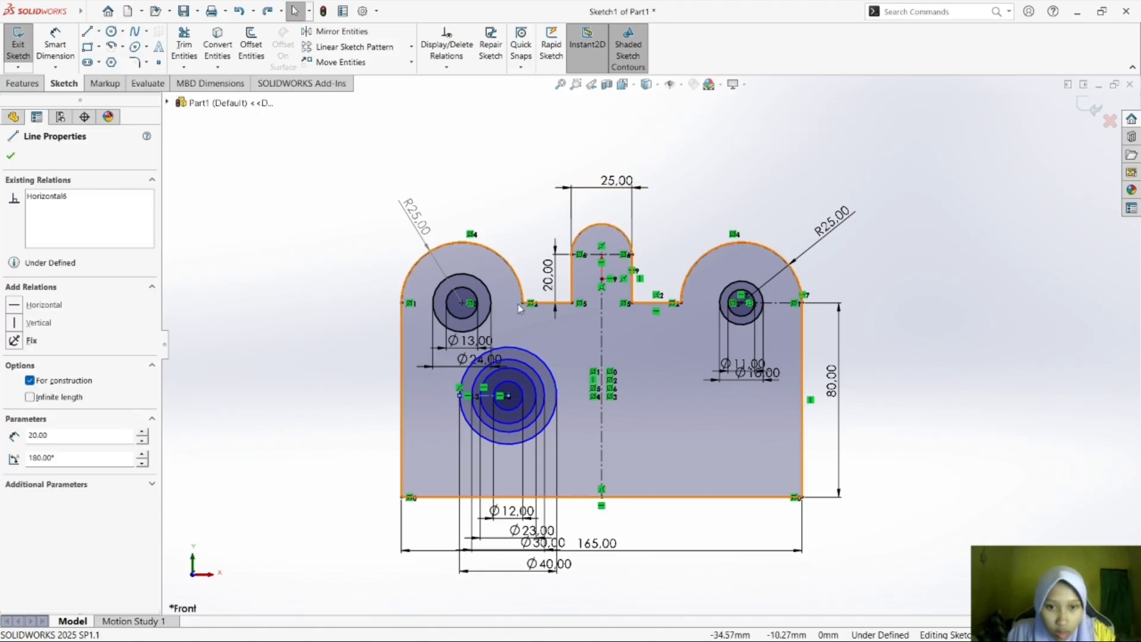
{"action": "left_click", "coordinate": [99, 32]}
{"action": "left_click", "coordinate": [111, 62]}
{"action": "left_click", "coordinate": [459, 395]}
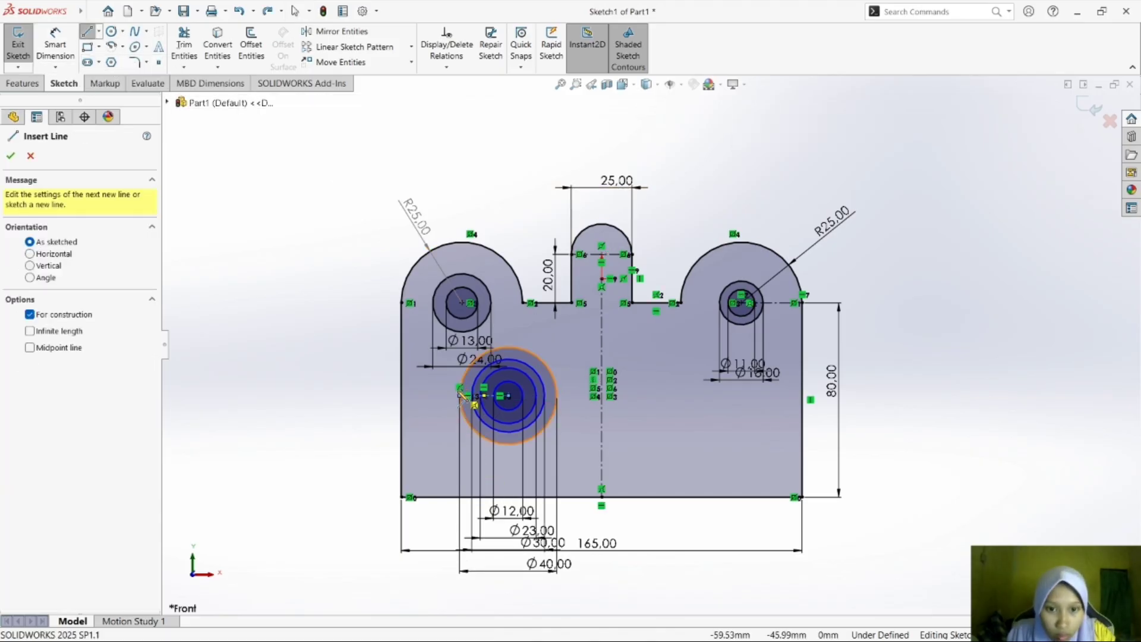
{"action": "left_click", "coordinate": [582, 396]}
{"action": "key", "text": "Escape"}
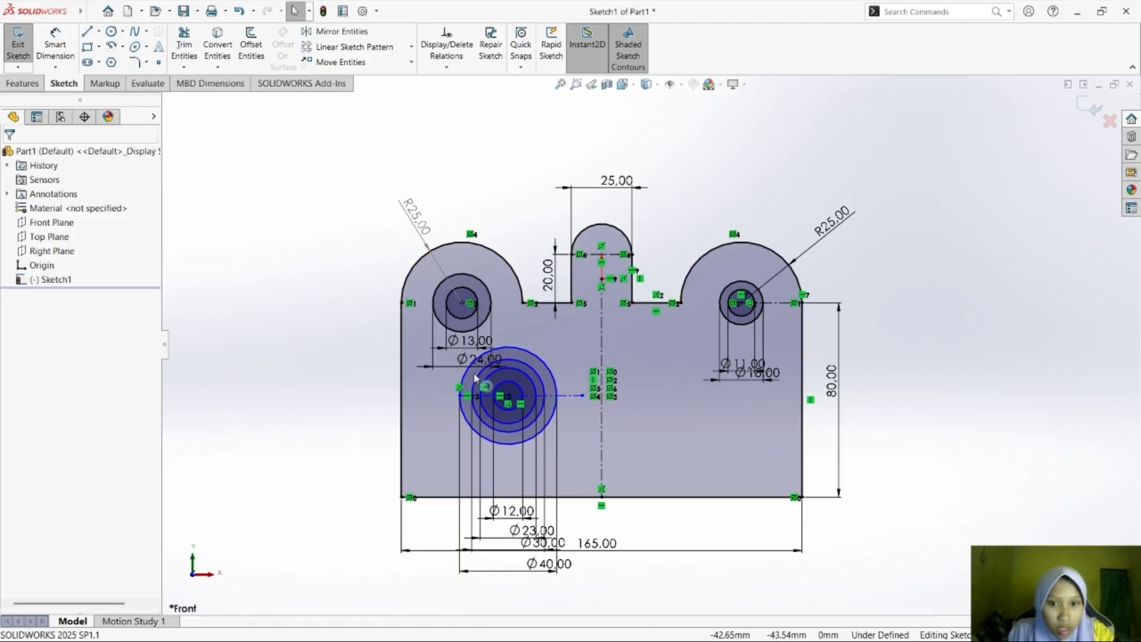
Dimension the concentric circles' horizontal centerline 40 mm above the plate's bottom edge.
{"action": "left_click", "coordinate": [55, 45]}
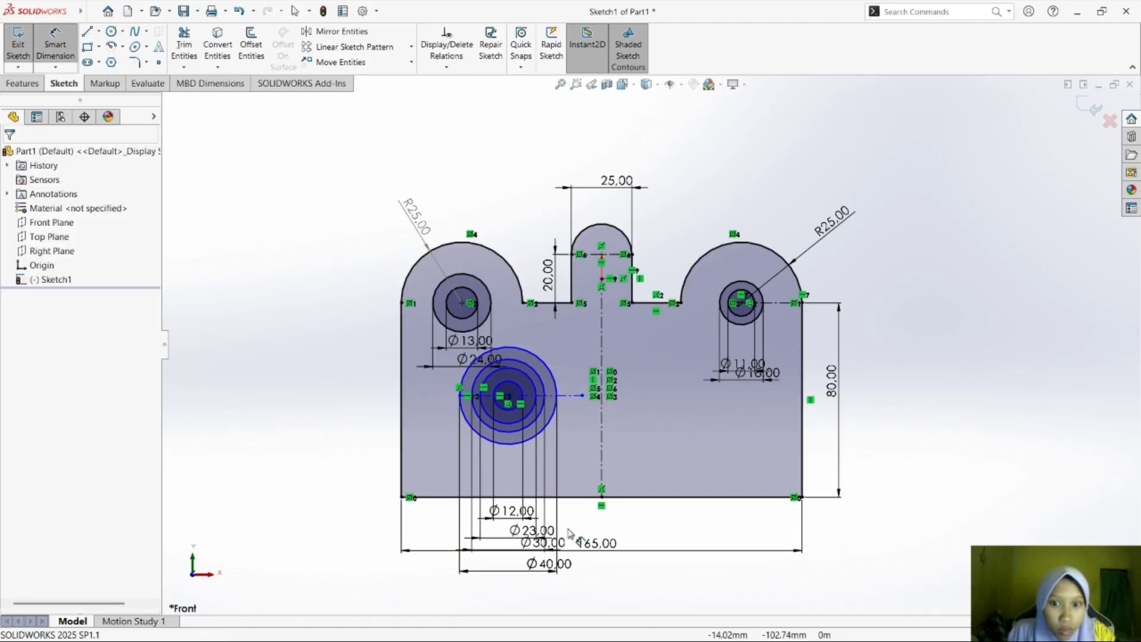
{"action": "left_click", "coordinate": [535, 403]}
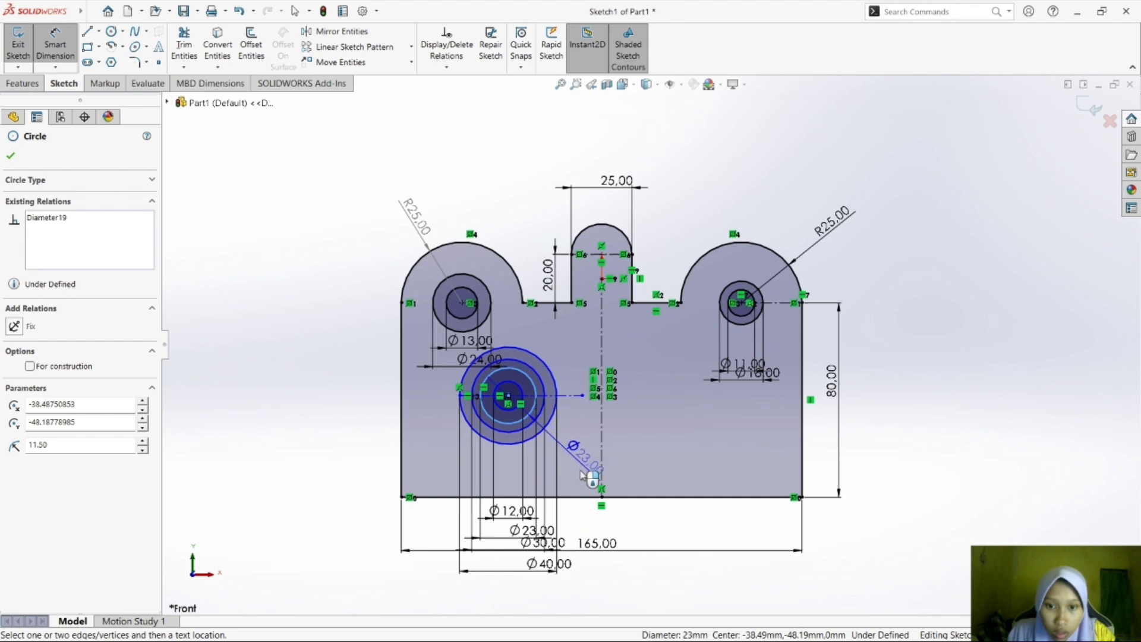
{"action": "left_click", "coordinate": [581, 497]}
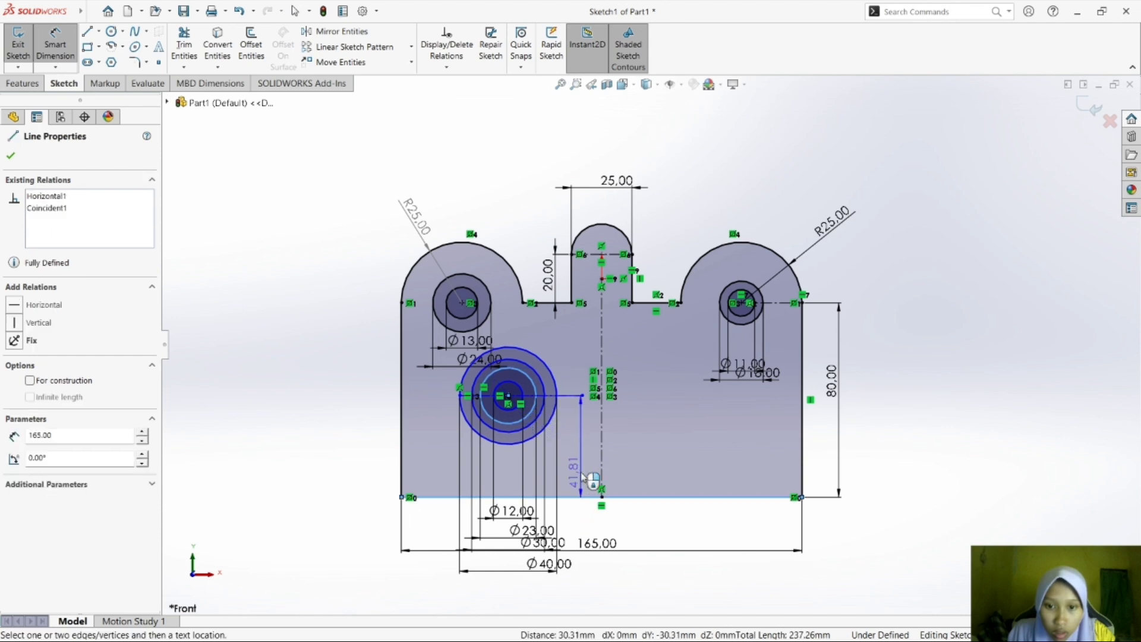
{"action": "left_click", "coordinate": [585, 479]}
{"action": "type", "text": "40"}
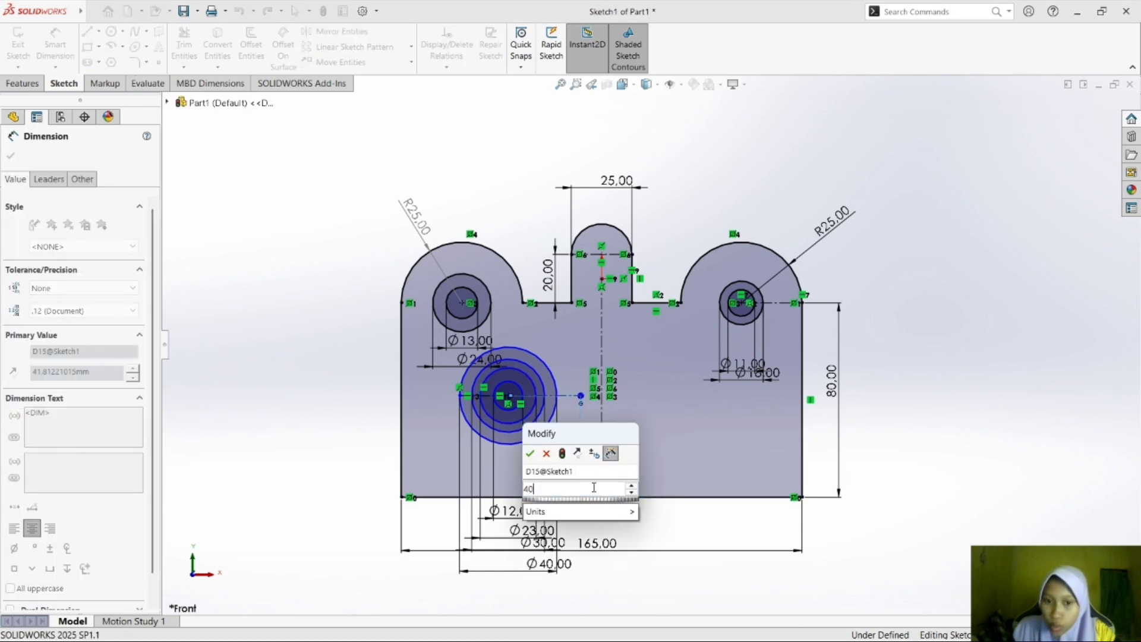
{"action": "key", "text": "Return"}
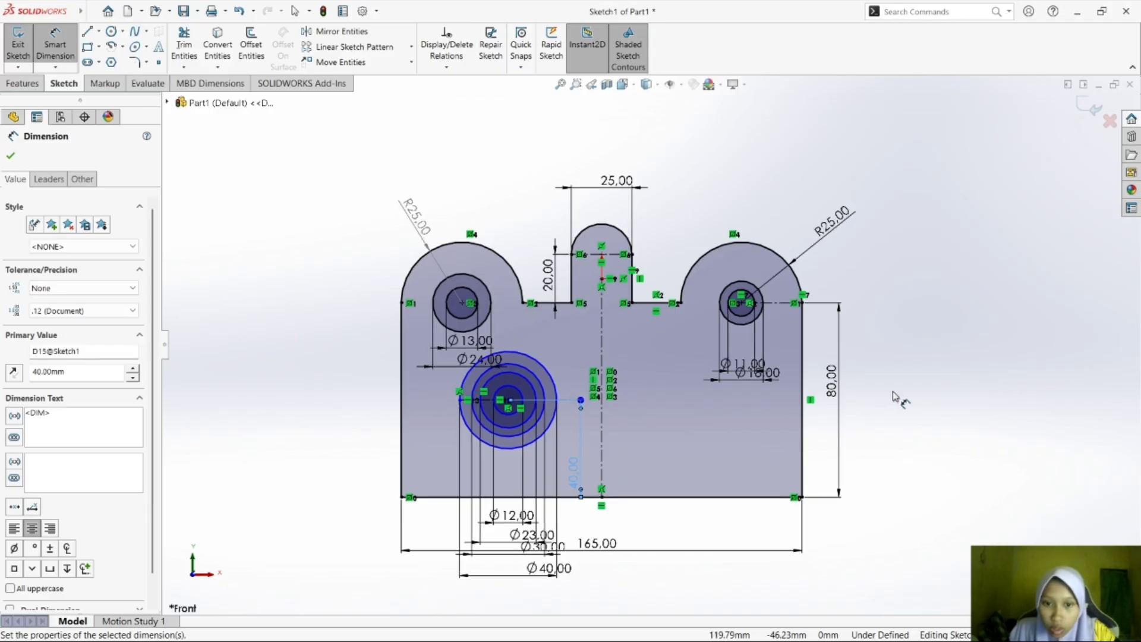
{"action": "left_click", "coordinate": [904, 397]}
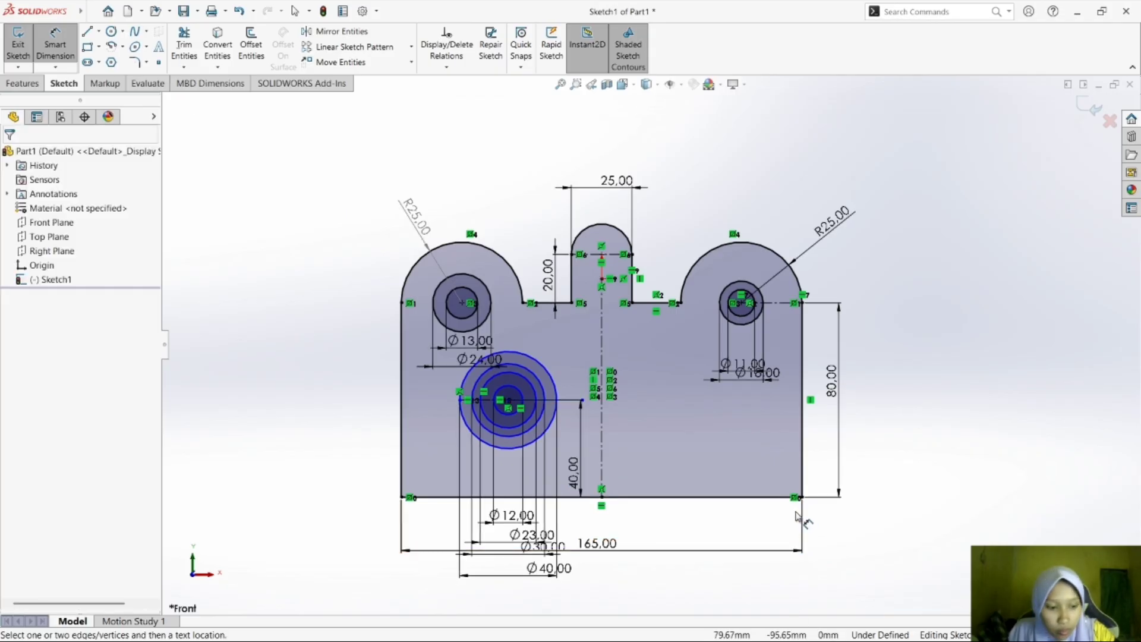
Check the concentric circles' horizontal position in the module PDF in Foxit Reader, and return to SOLIDWORKS.
{"action": "key", "text": "super+Tab"}
{"action": "key", "text": "Right"}
{"action": "key", "text": "Return"}
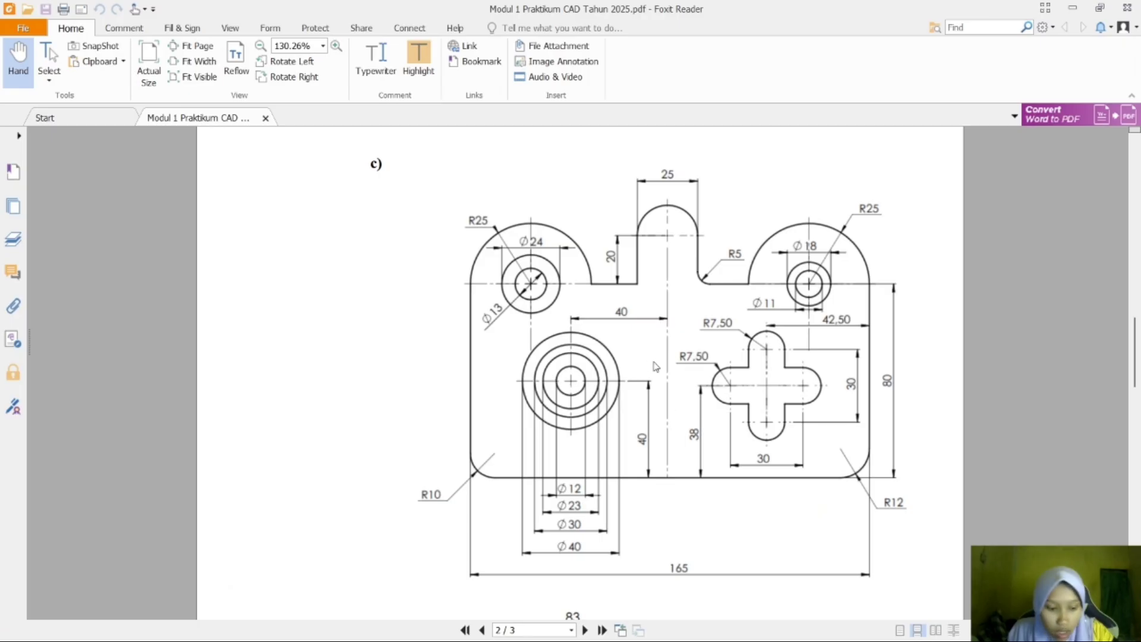
{"action": "key", "text": "super+Tab"}
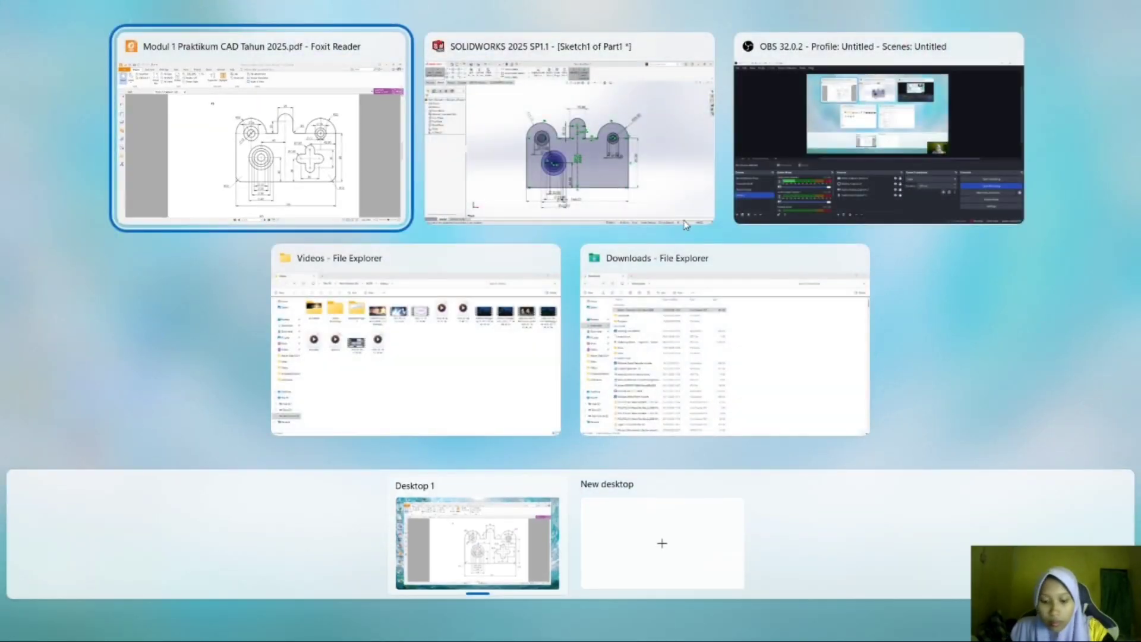
{"action": "key", "text": "Right"}
{"action": "key", "text": "Return"}
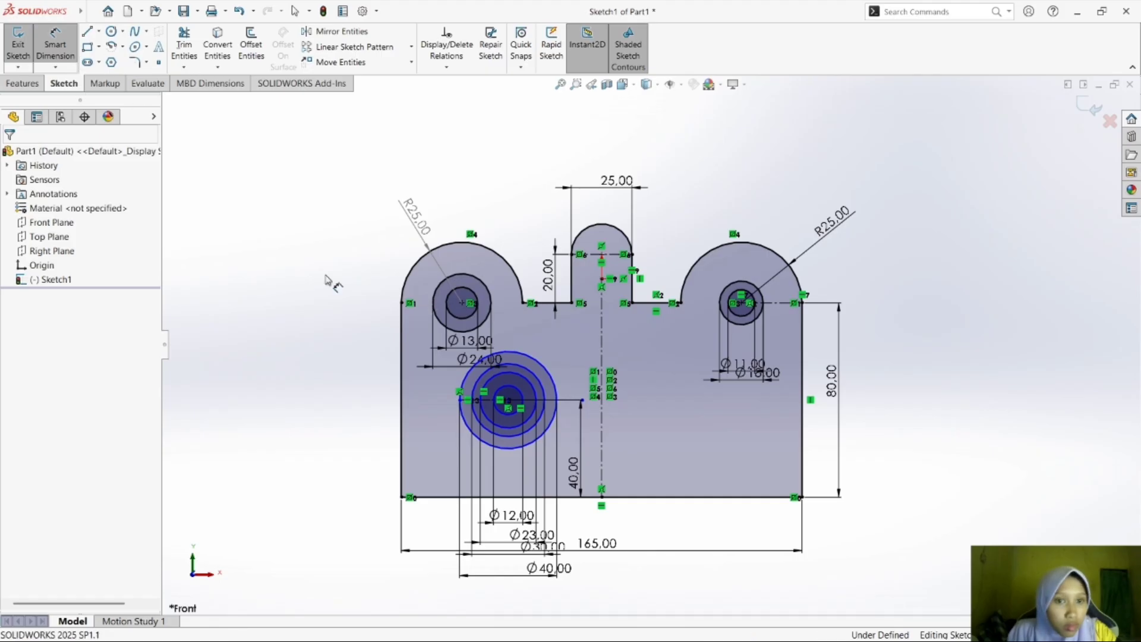
Dimension the concentric circles' centre 40 mm horizontally from the plate's vertical centerline.
{"action": "left_click", "coordinate": [510, 404]}
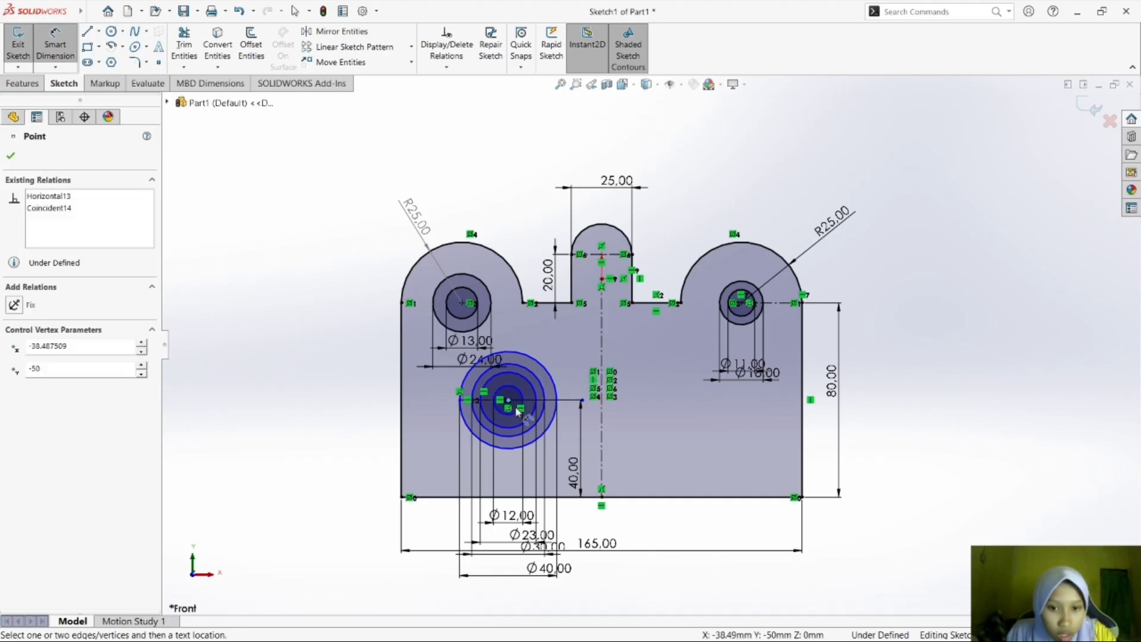
{"action": "key", "text": "Escape"}
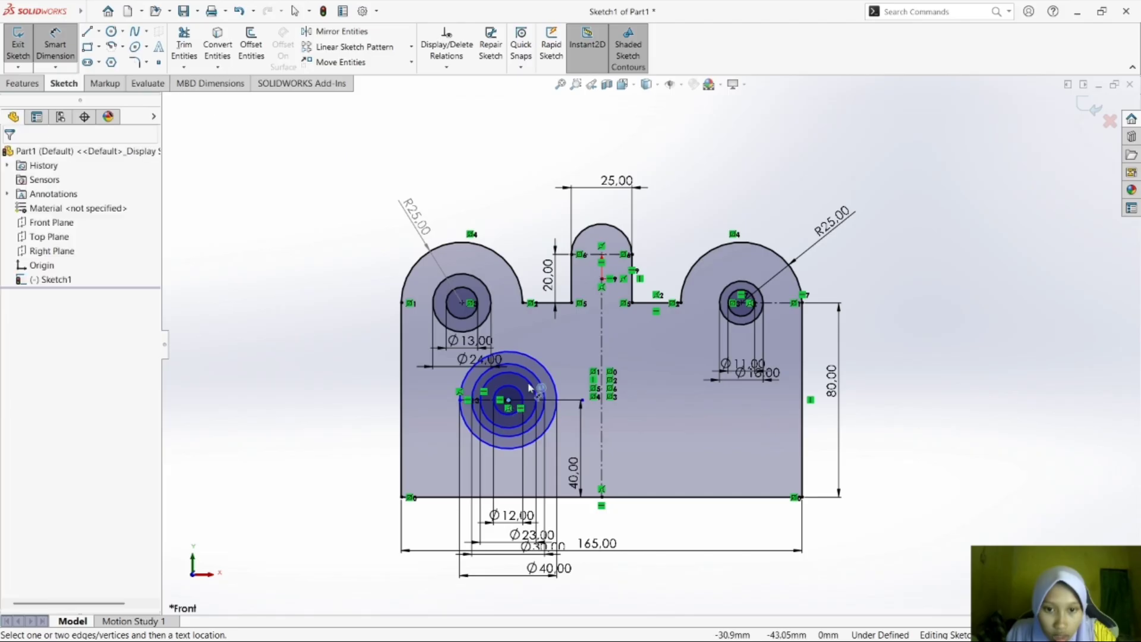
{"action": "left_click", "coordinate": [602, 371]}
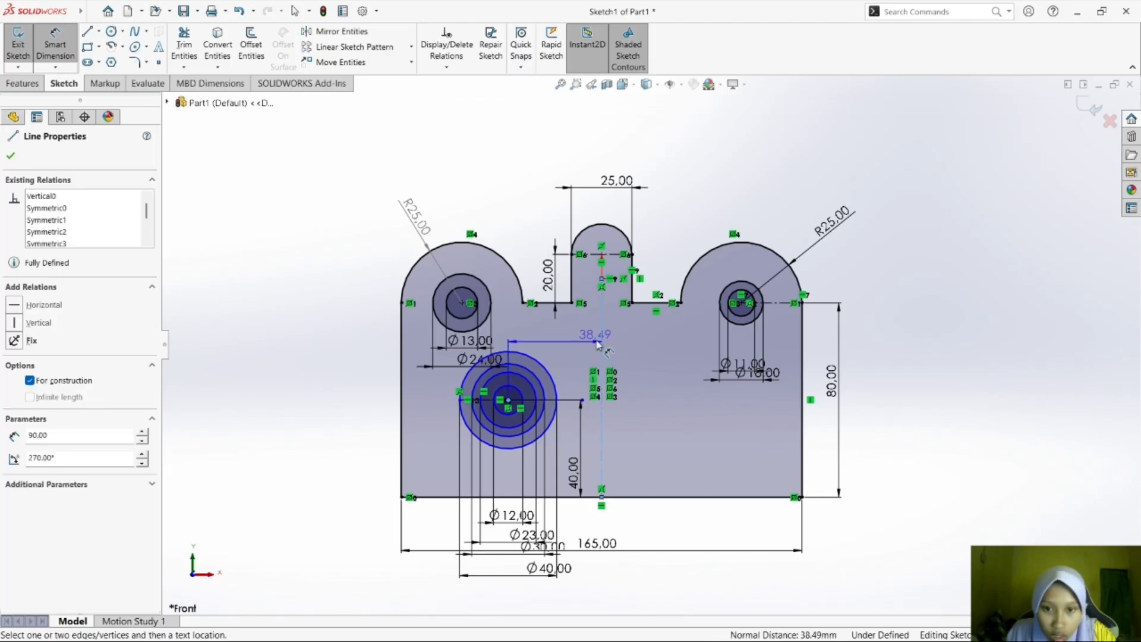
{"action": "left_click", "coordinate": [596, 341]}
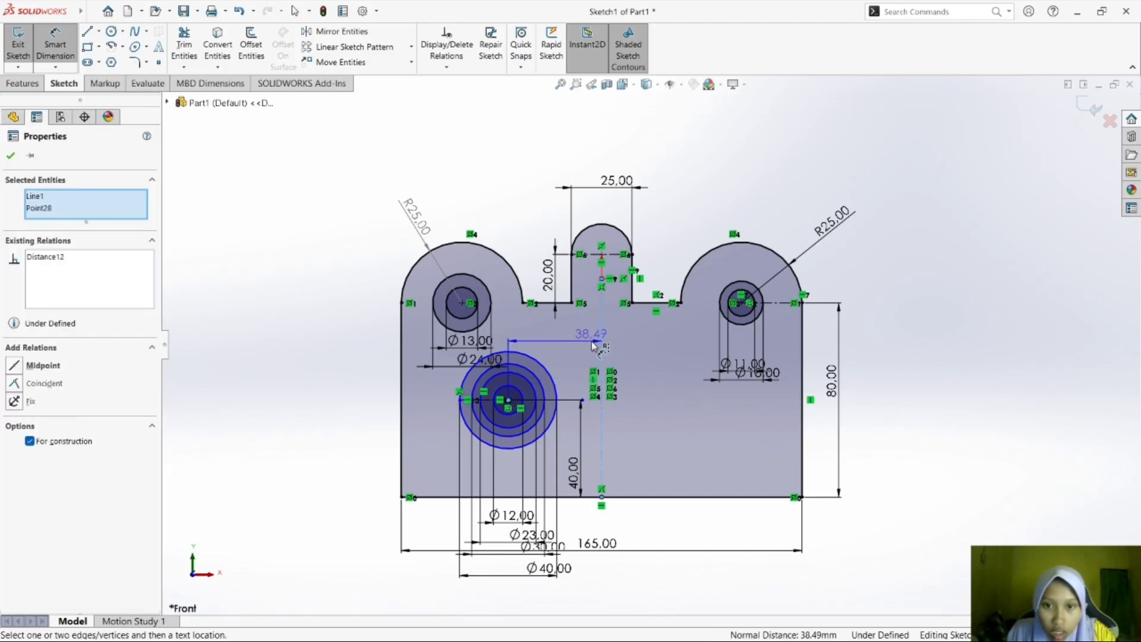
{"action": "type", "text": "40"}
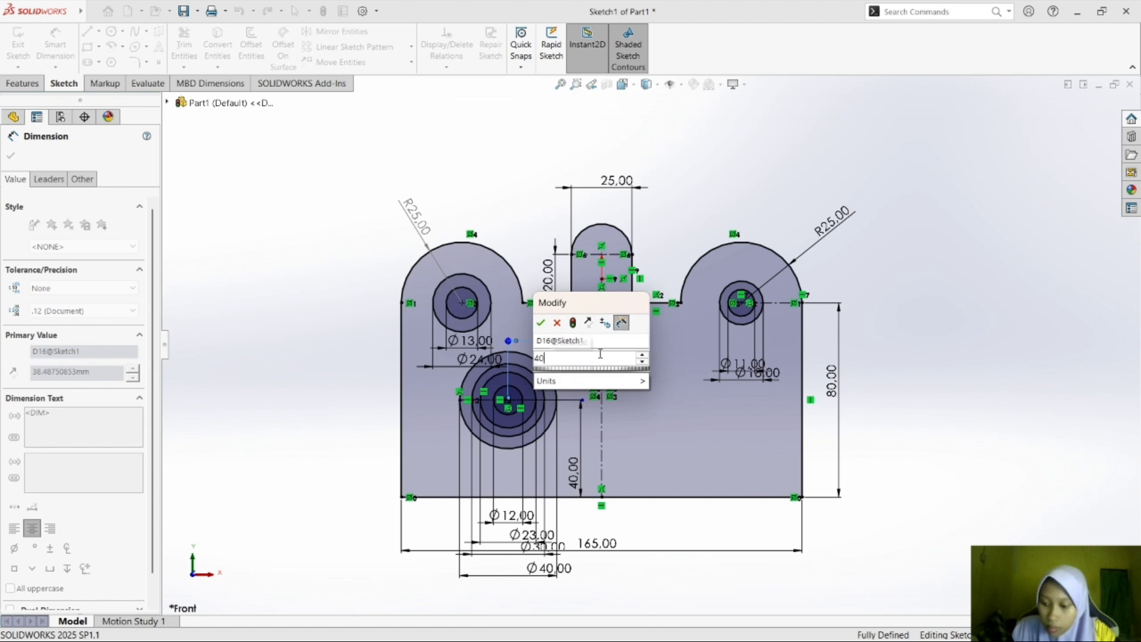
{"action": "key", "text": "Return"}
{"action": "left_click", "coordinate": [947, 403]}
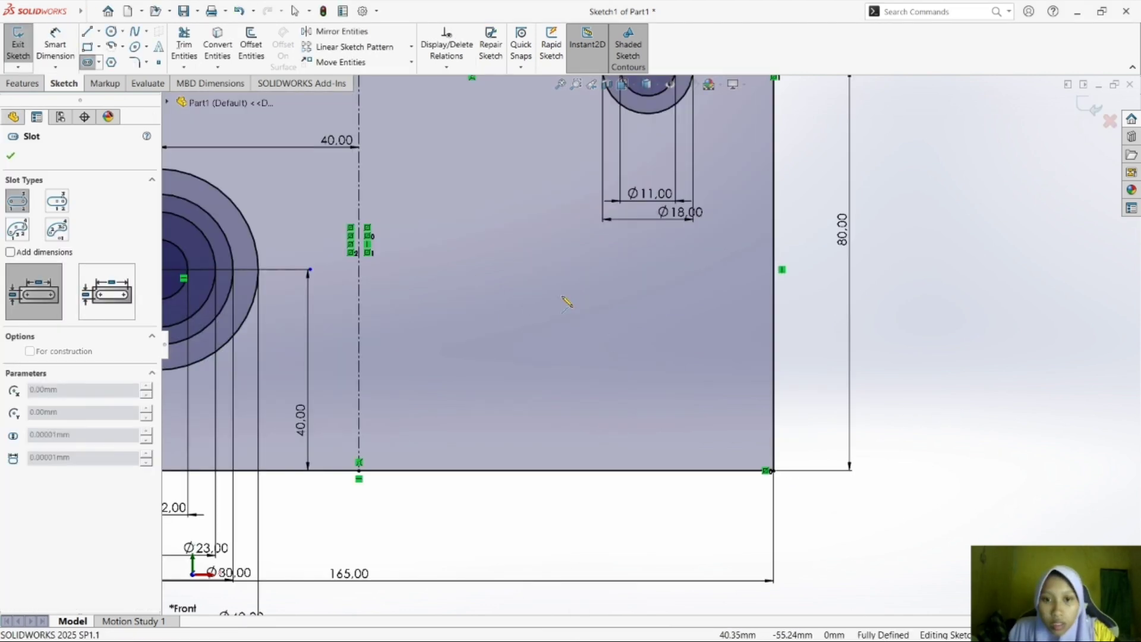
Sketch a vertical straight slot about 9.8 mm between centres and 7.6 mm wide in the plate's lower-right area.
{"action": "left_click", "coordinate": [561, 296]}
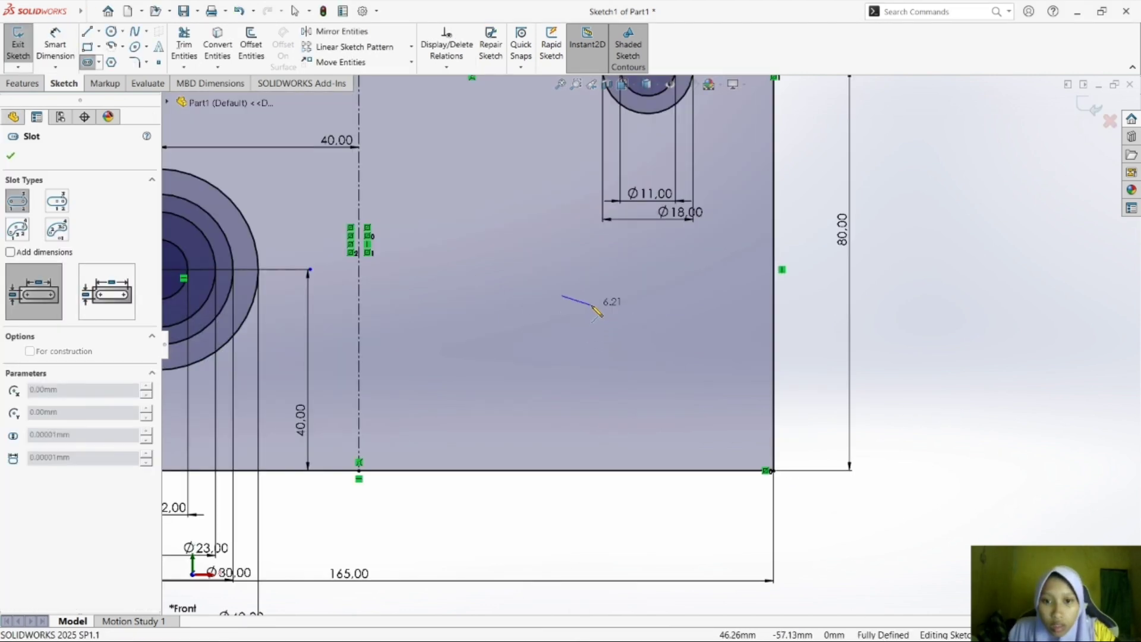
{"action": "left_click", "coordinate": [561, 344]}
{"action": "left_click", "coordinate": [582, 362]}
{"action": "left_click", "coordinate": [582, 362]}
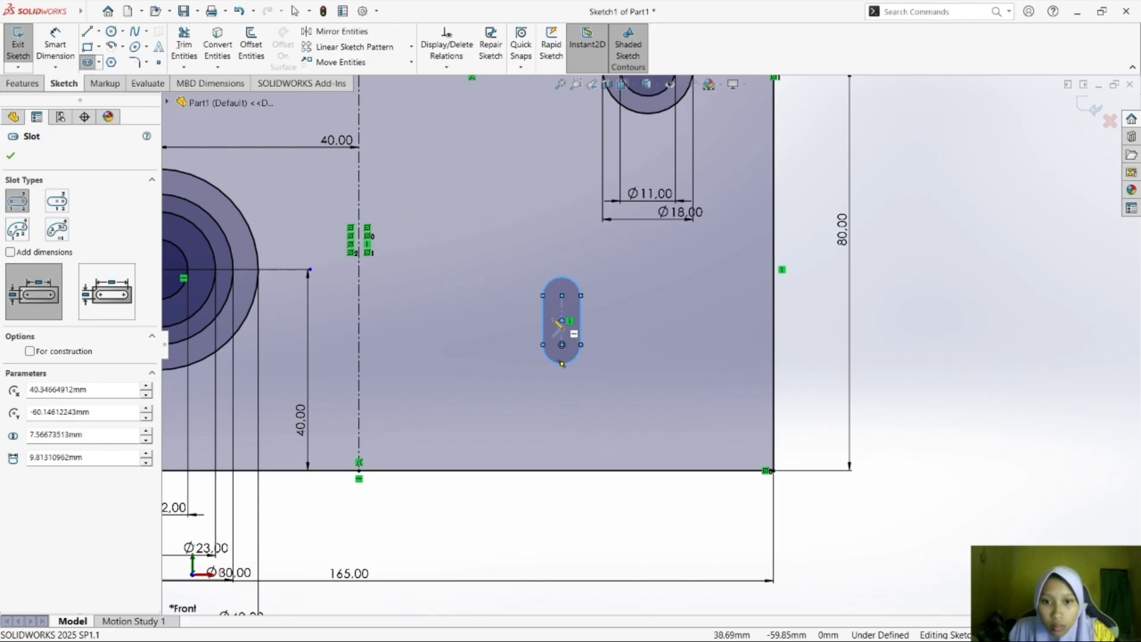
Sketch a horizontal straight slot about 17.5 mm between centres and 7.2 mm wide across the vertical slot's centre.
{"action": "left_click", "coordinate": [523, 321]}
{"action": "left_click", "coordinate": [612, 321]}
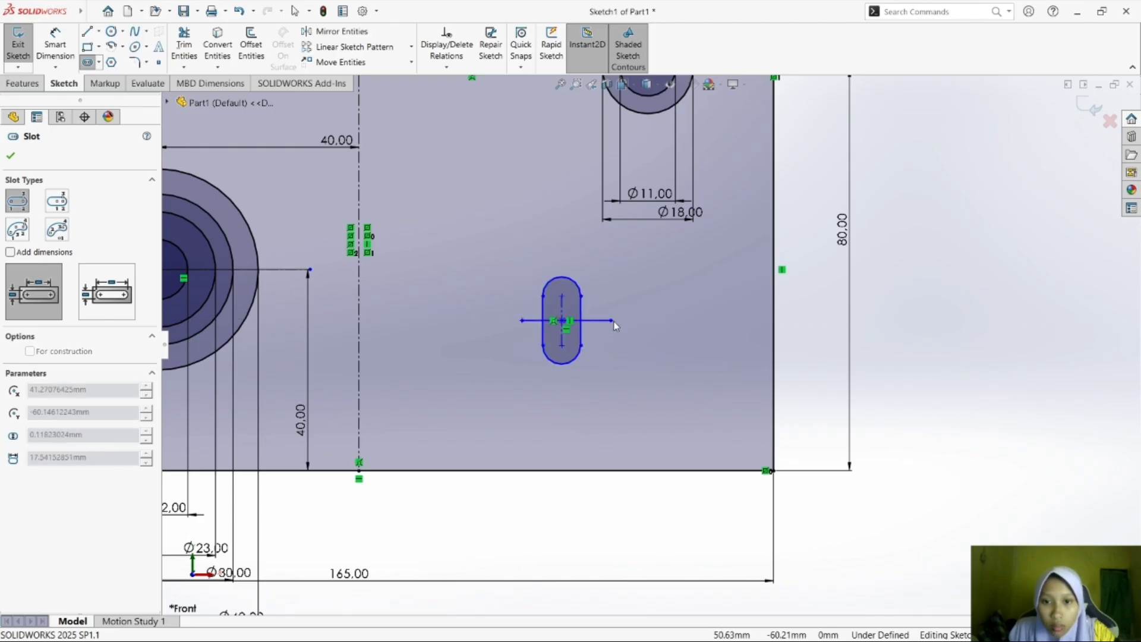
{"action": "left_click", "coordinate": [633, 302]}
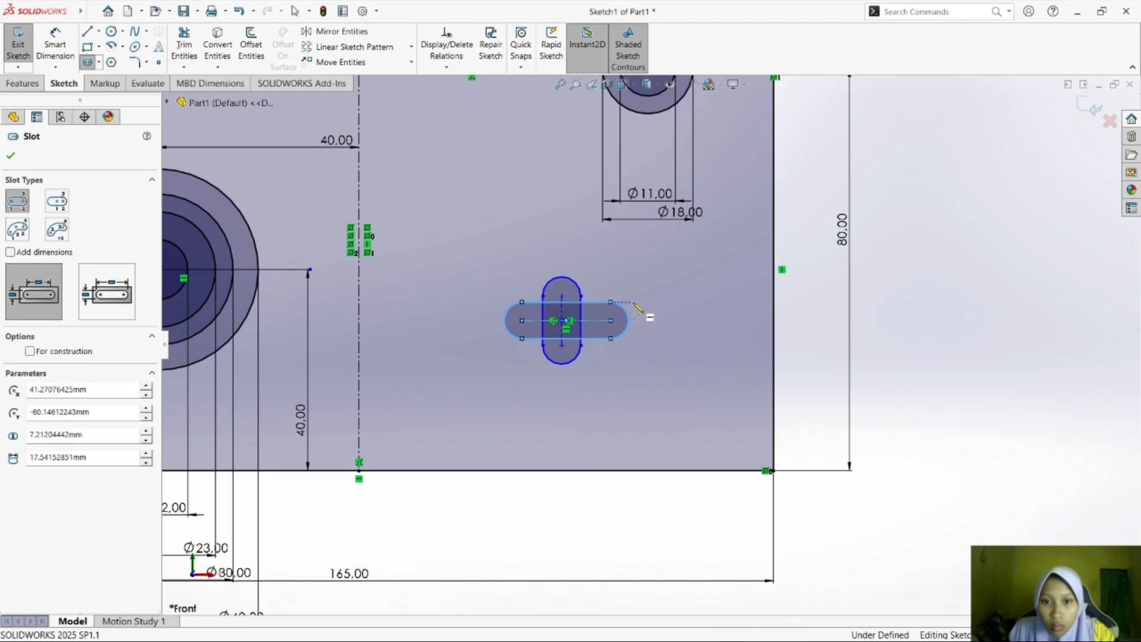
{"action": "key", "text": "Escape"}
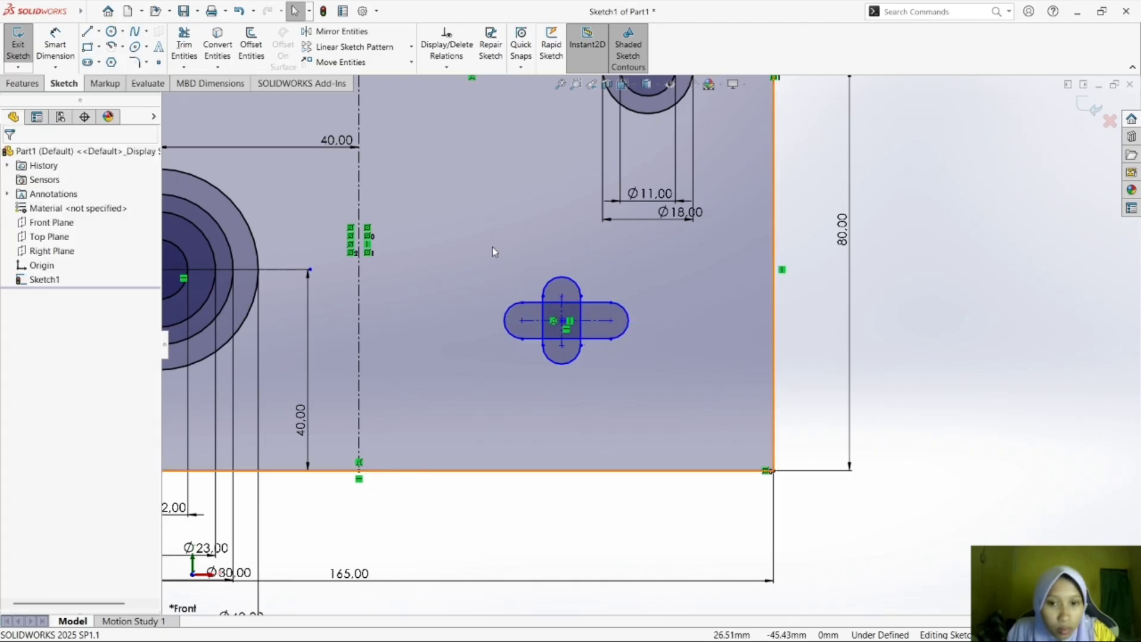
Dimension the vertical slot's centre 42.5 mm from the plate's right edge.
{"action": "left_click", "coordinate": [55, 45]}
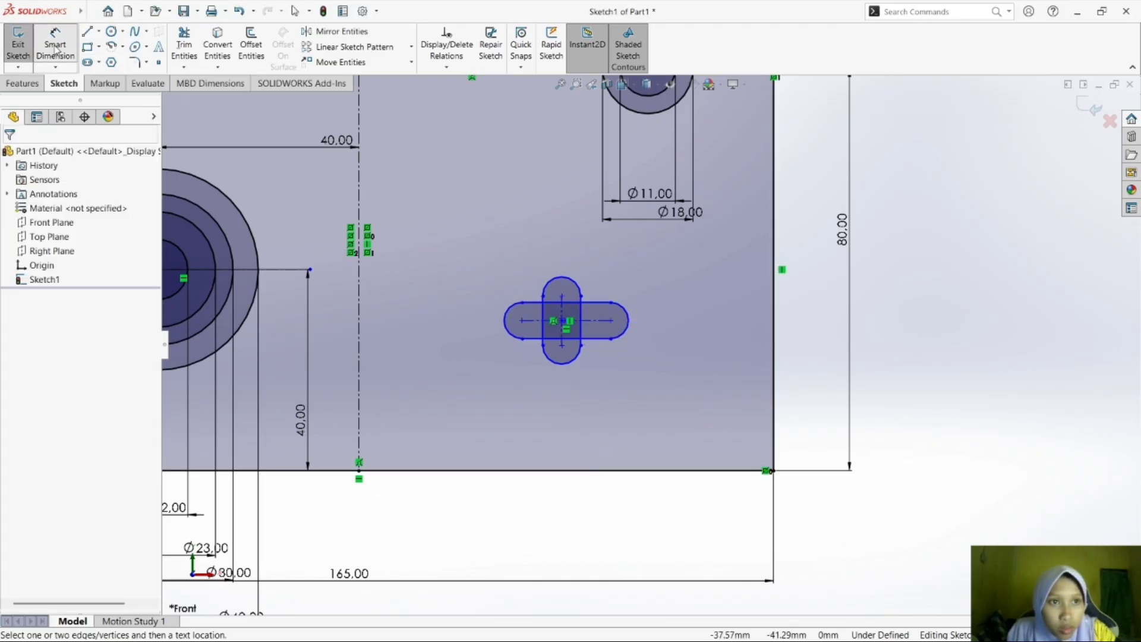
{"action": "left_click", "coordinate": [563, 324]}
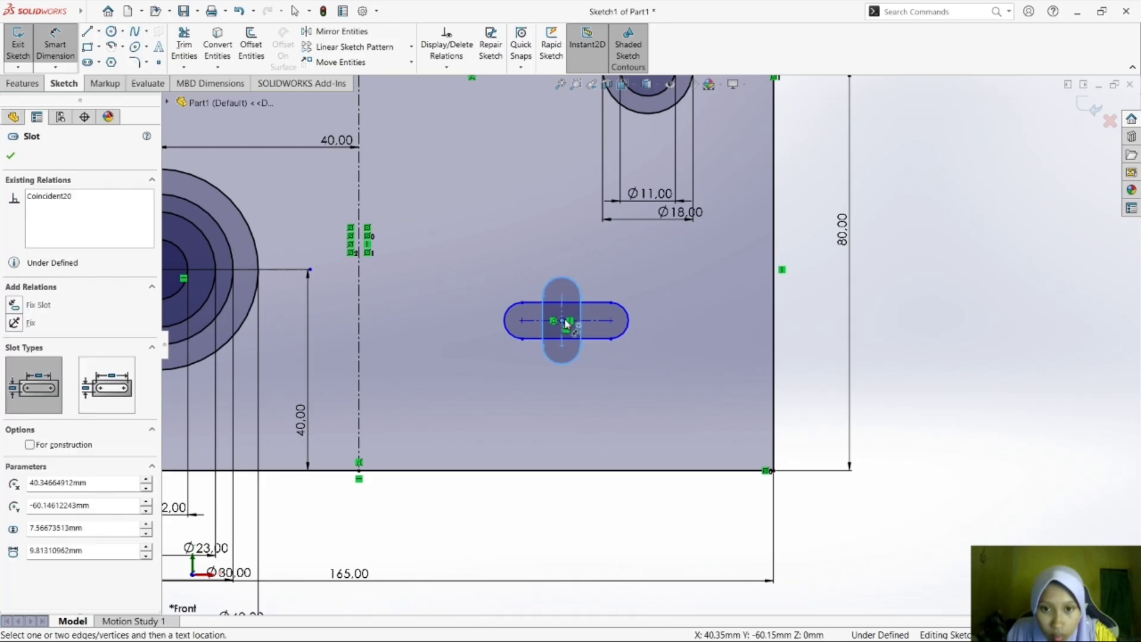
{"action": "left_click", "coordinate": [774, 297]}
{"action": "left_click", "coordinate": [733, 281]}
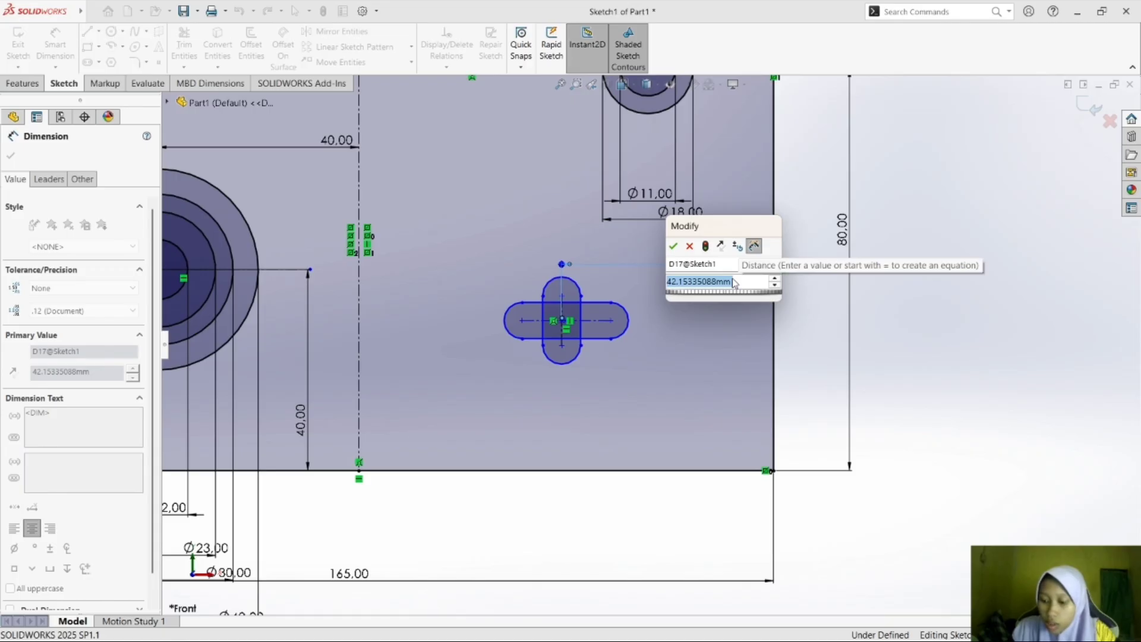
{"action": "type", "text": "42.5"}
{"action": "key", "text": "Return"}
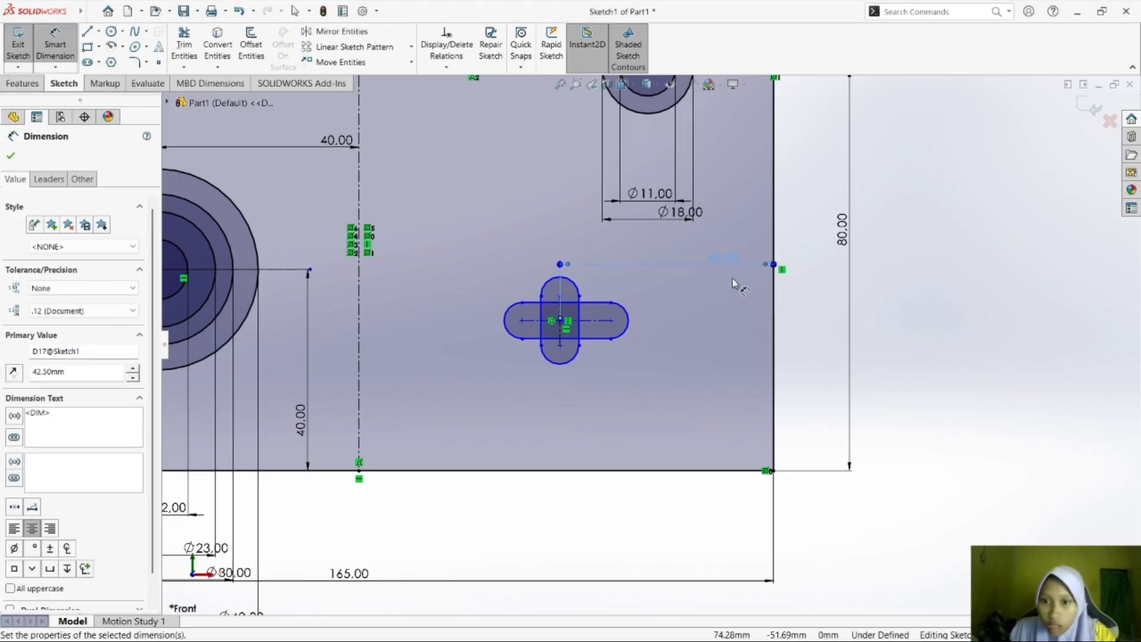
{"action": "left_click", "coordinate": [921, 301]}
Check the cross-shaped slot's height in the module PDF in Foxit Reader, and dimension its centre 38 mm above the plate's bottom edge in SOLIDWORKS.
{"action": "mouse_move", "coordinate": [919, 640]}
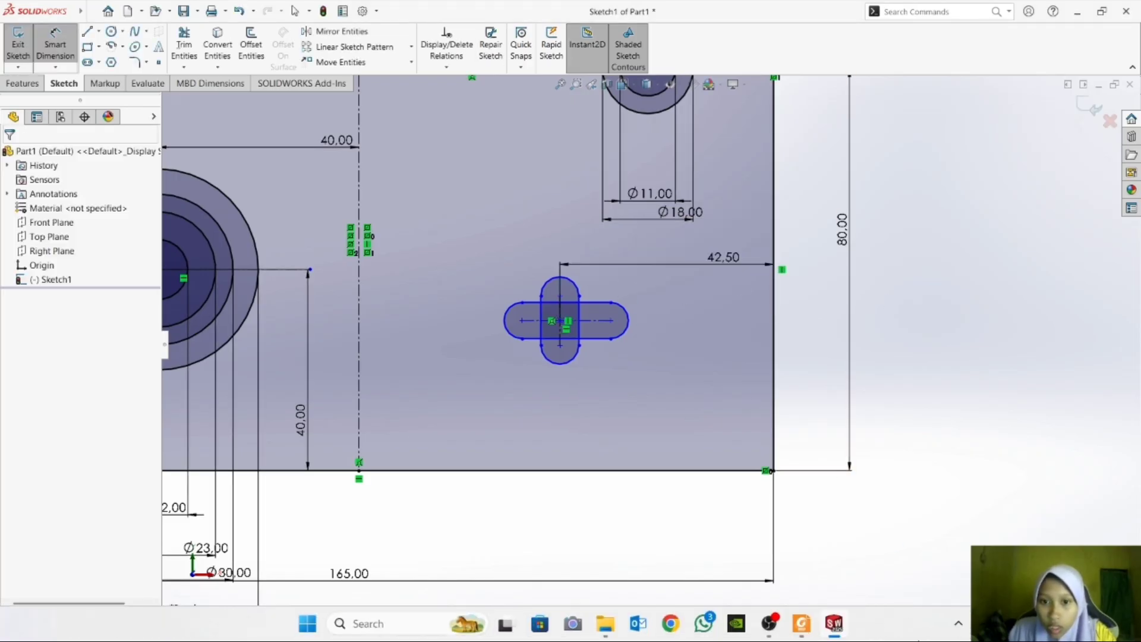
{"action": "left_click", "coordinate": [813, 635]}
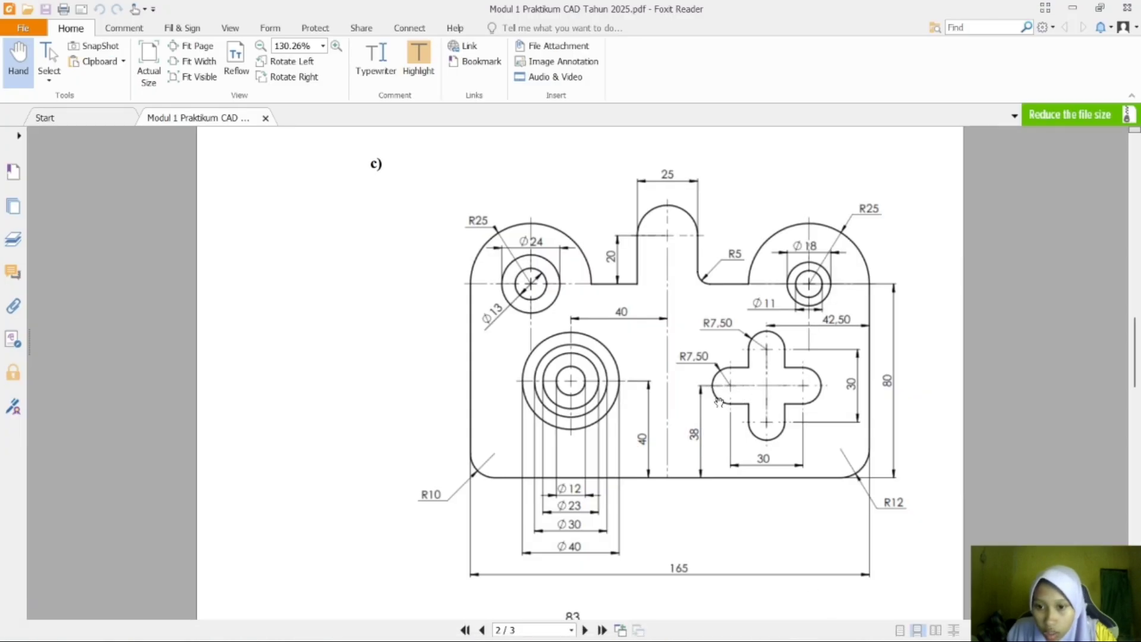
{"action": "left_click", "coordinate": [835, 635]}
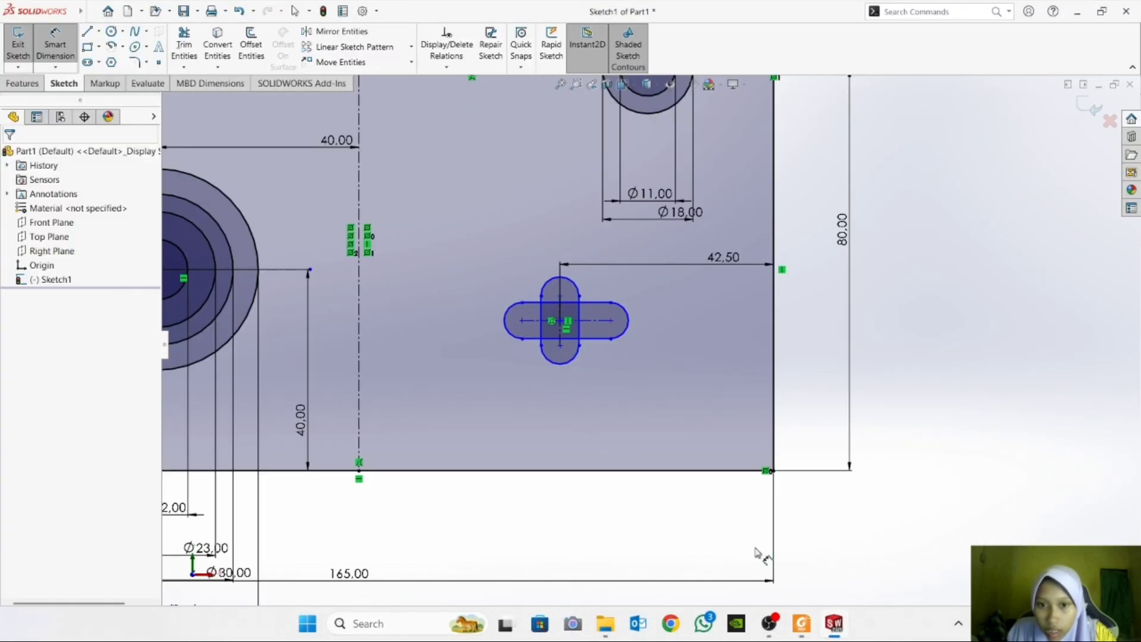
{"action": "left_click", "coordinate": [560, 326]}
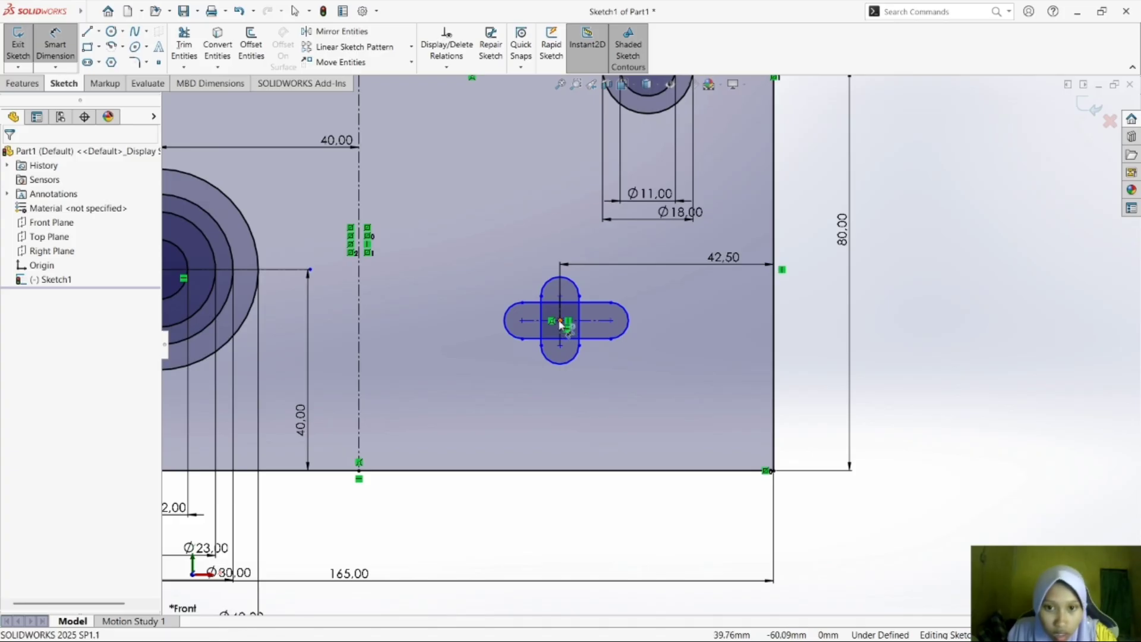
{"action": "left_click", "coordinate": [471, 471]}
{"action": "left_click", "coordinate": [462, 449]}
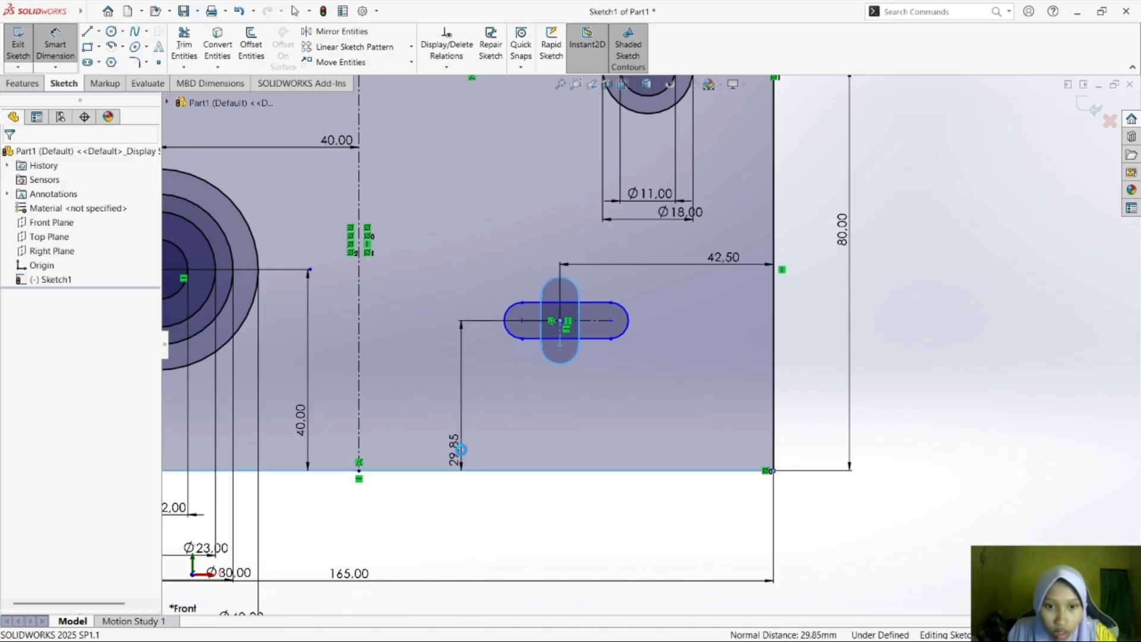
{"action": "left_click", "coordinate": [462, 450]}
{"action": "type", "text": "38"}
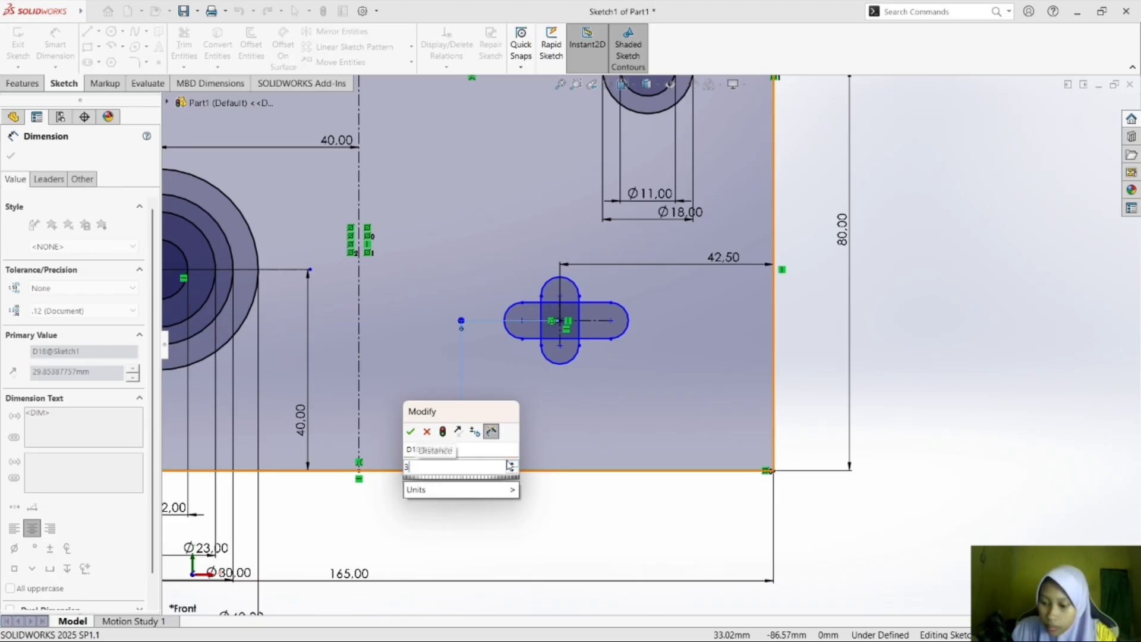
{"action": "key", "text": "Return"}
{"action": "left_click", "coordinate": [969, 345]}
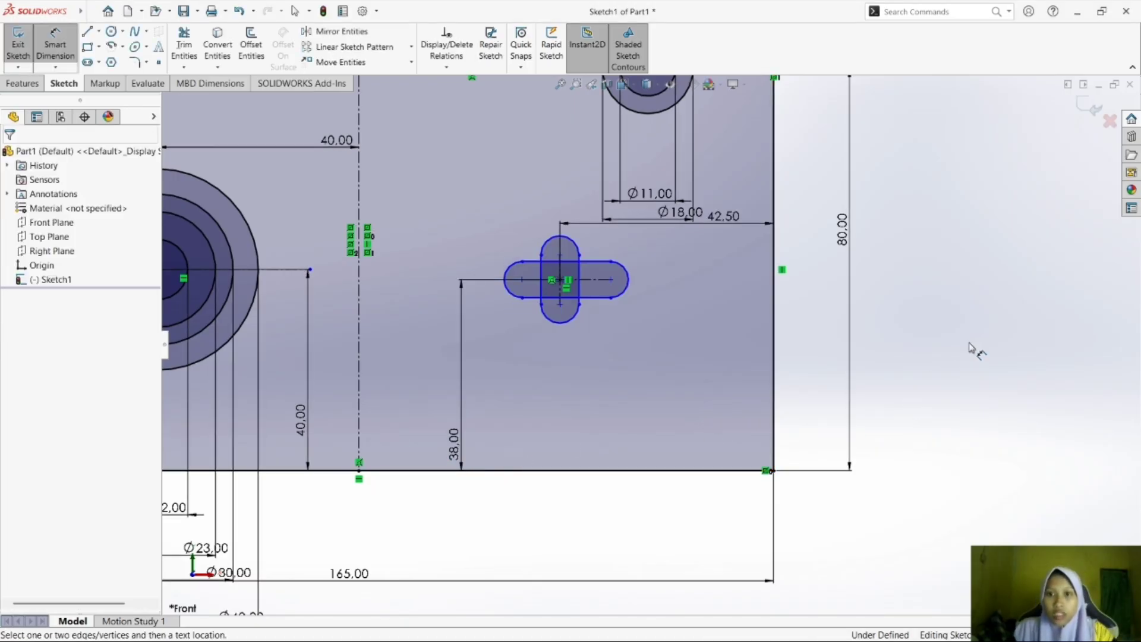
{"action": "left_click", "coordinate": [70, 51]}
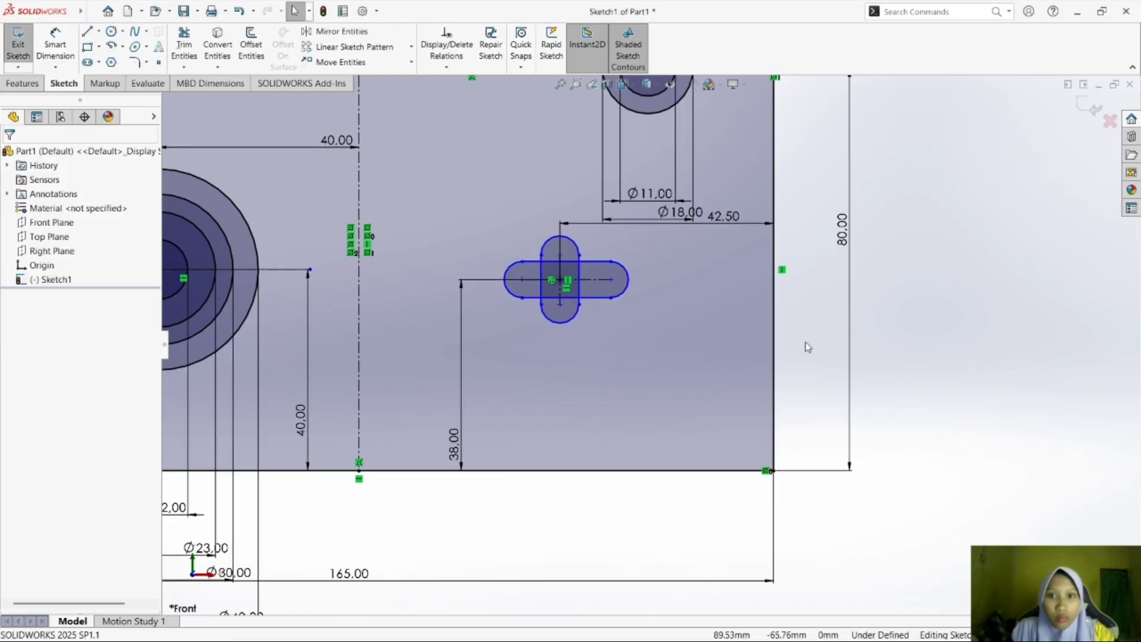
Move the 42.50 dimension slightly lower, and dimension the vertical slot's end radius as 7.5 mm.
{"action": "left_click", "coordinate": [730, 218]}
{"action": "left_click", "coordinate": [998, 247]}
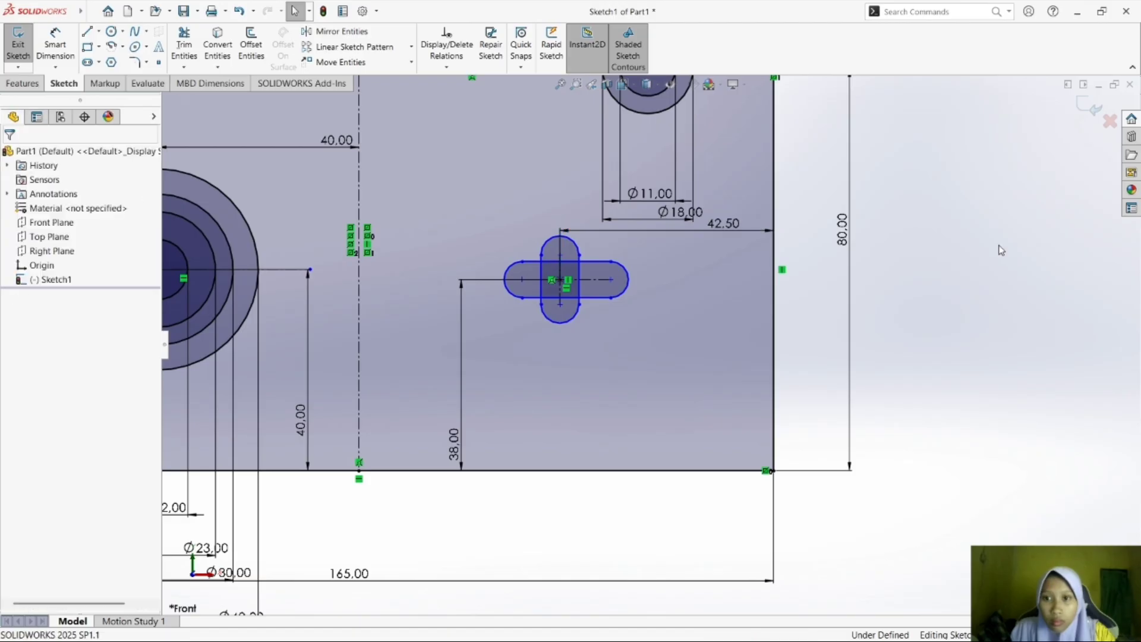
{"action": "left_click", "coordinate": [54, 44]}
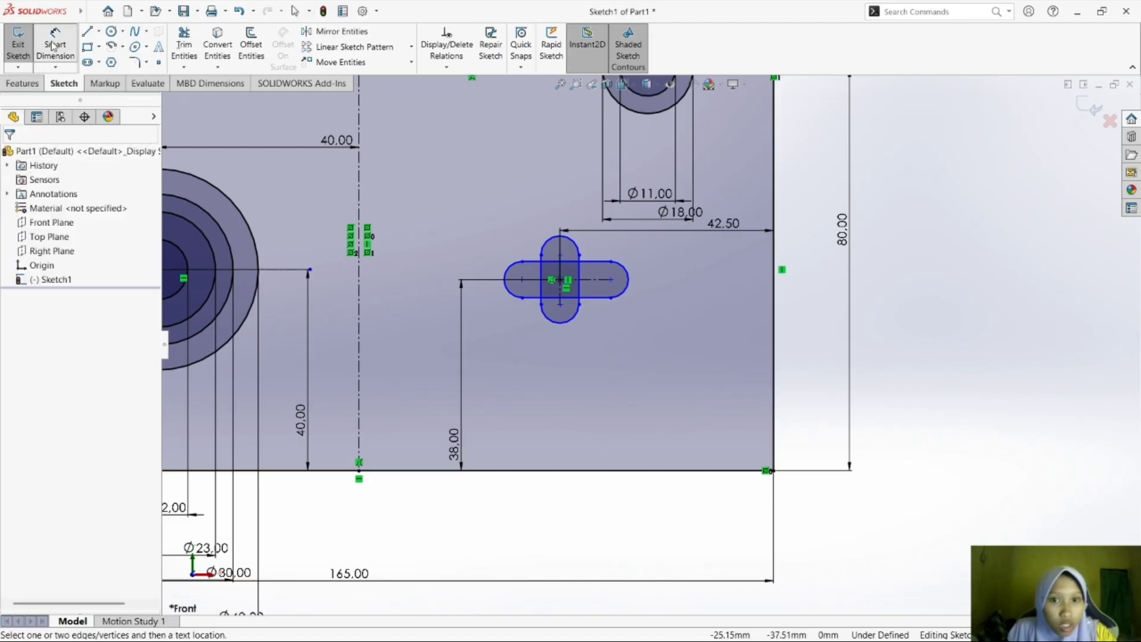
{"action": "left_click", "coordinate": [550, 243]}
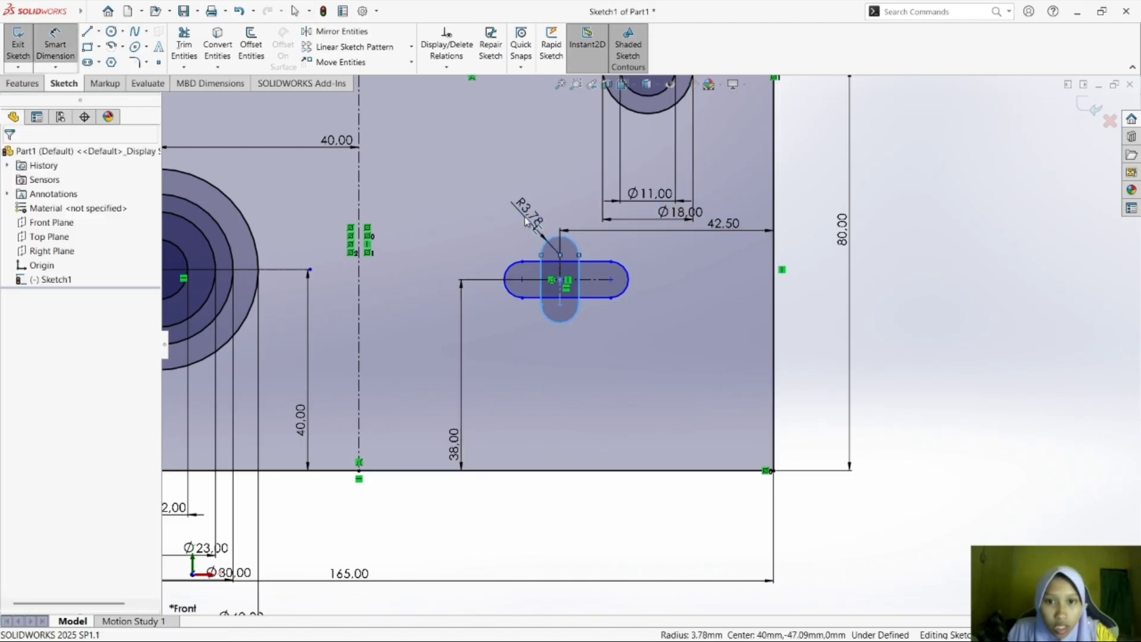
{"action": "left_click", "coordinate": [532, 221]}
{"action": "type", "text": "7.5"}
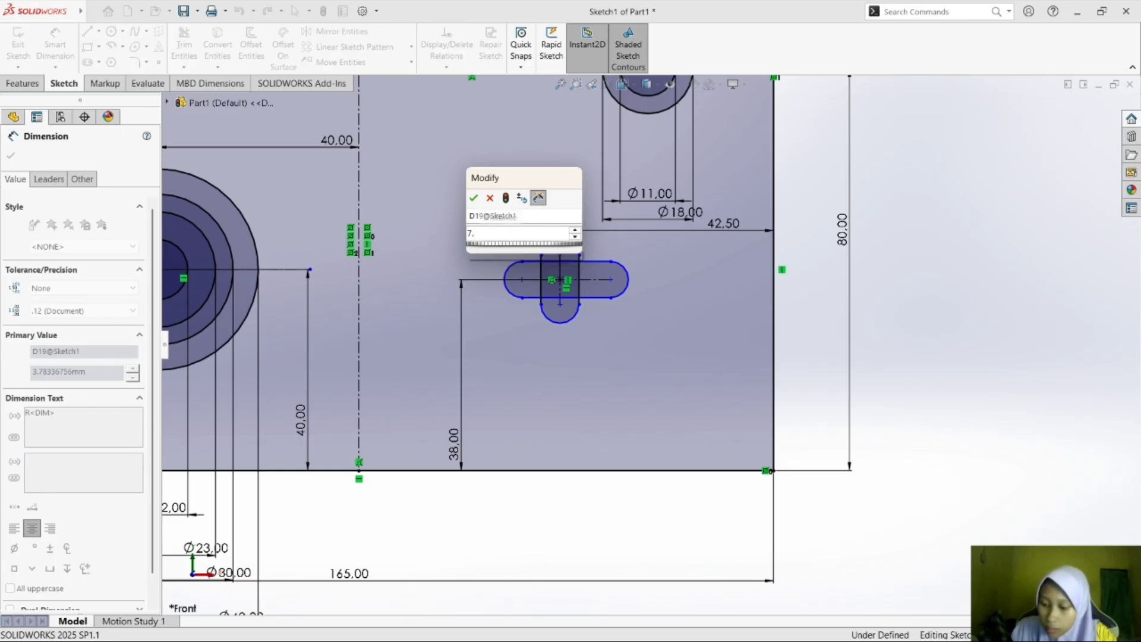
{"action": "key", "text": "Return"}
Dimension the horizontal slot's end radius as 7.5 mm.
{"action": "left_click", "coordinate": [628, 281]}
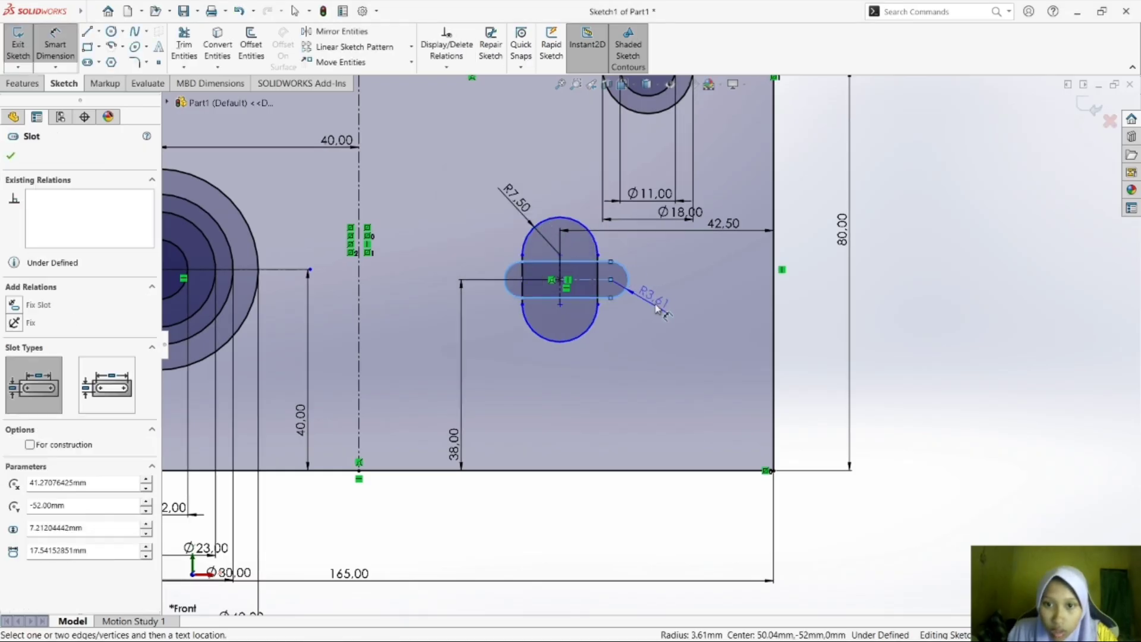
{"action": "left_click", "coordinate": [682, 308]}
{"action": "type", "text": "7.5"}
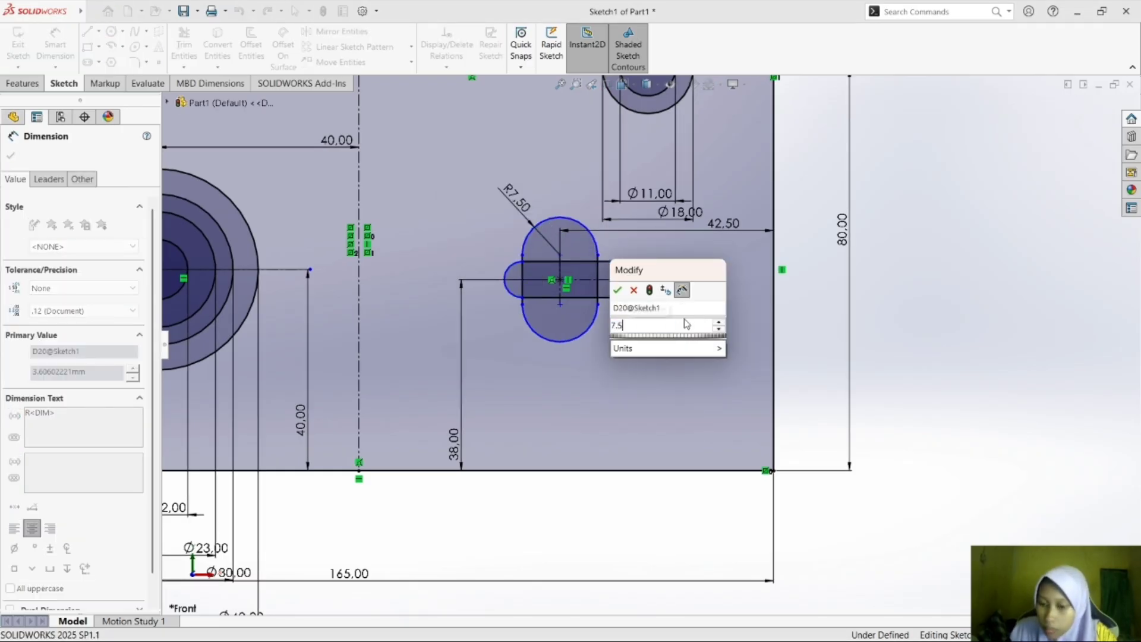
{"action": "key", "text": "Return"}
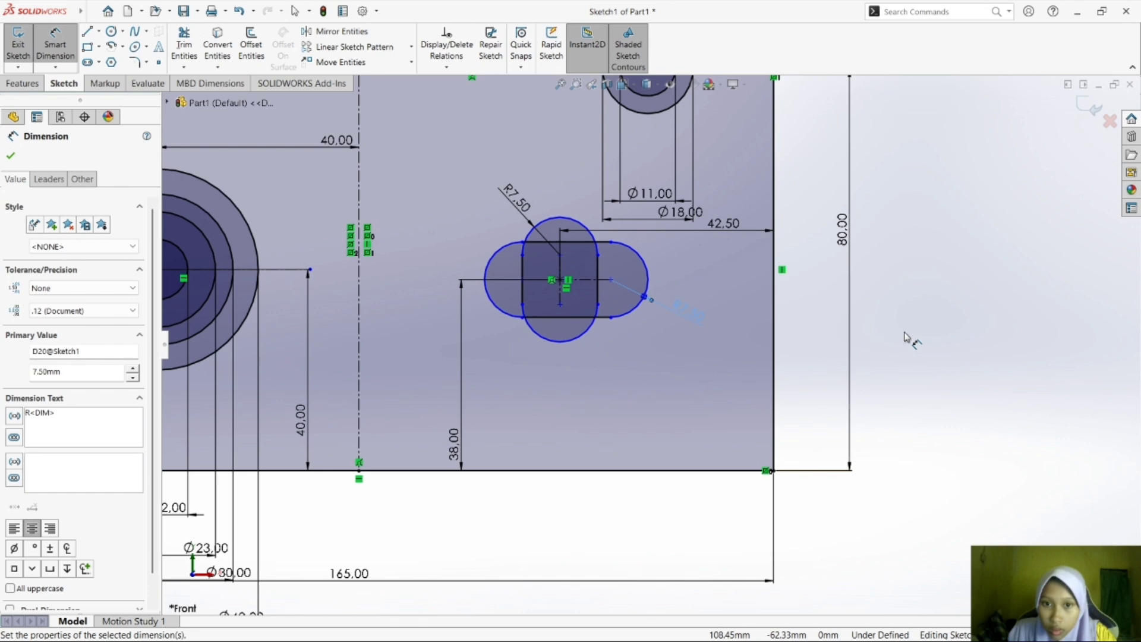
{"action": "left_click", "coordinate": [904, 336]}
Check the cross slot's lengths in the module PDF in Foxit Reader, and dimension the vertical slot's centre-to-centre length as 30 mm in SOLIDWORKS.
{"action": "left_click", "coordinate": [815, 627]}
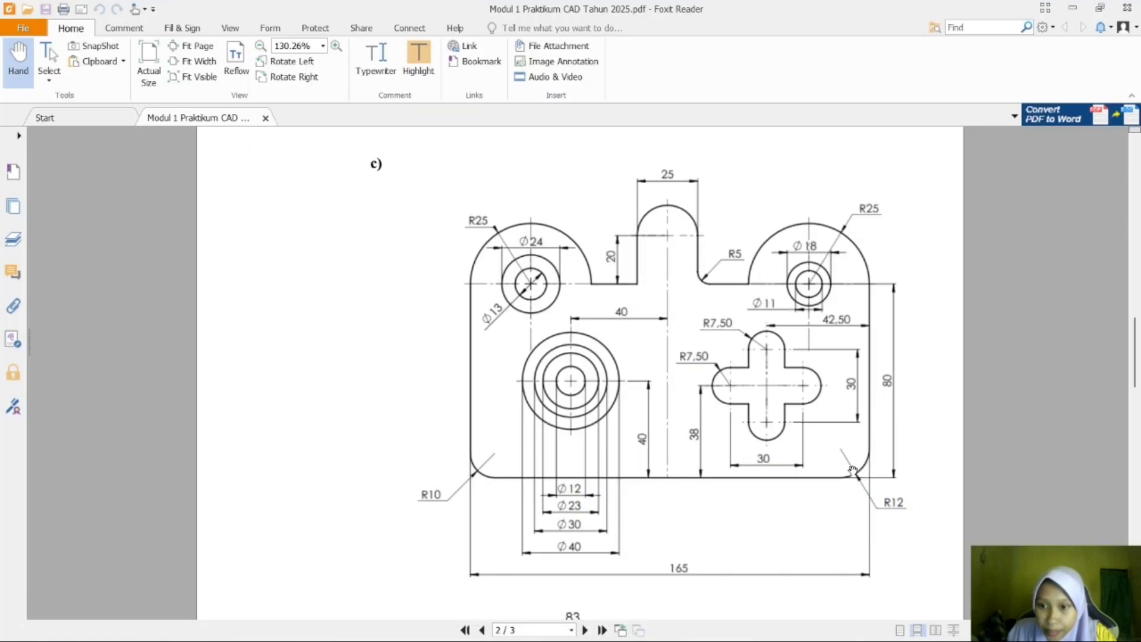
{"action": "left_click", "coordinate": [835, 629]}
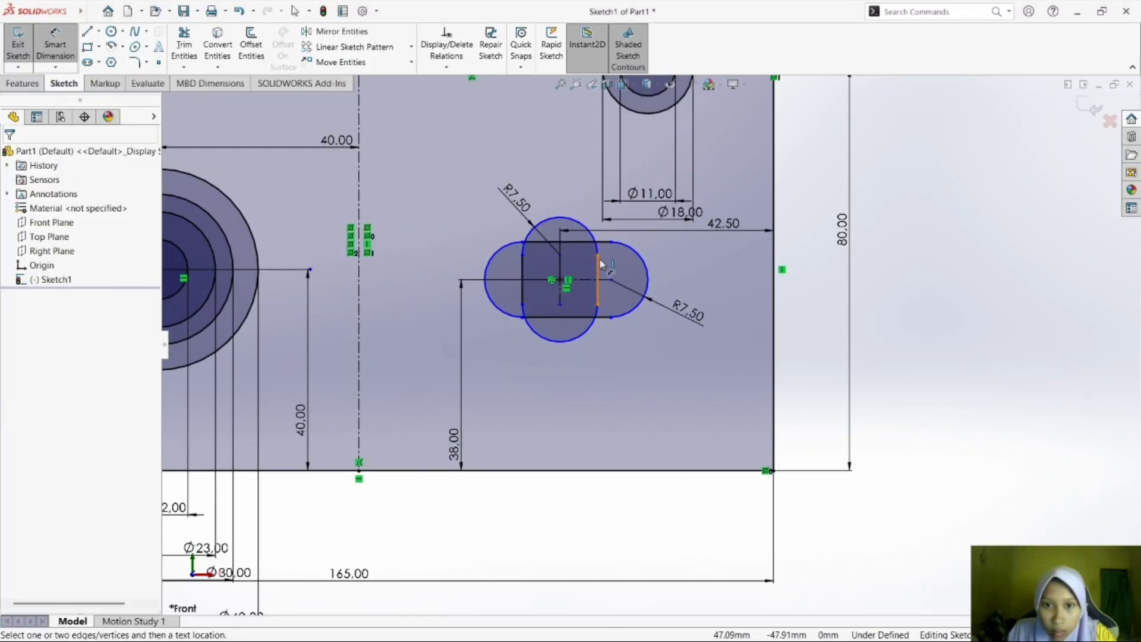
{"action": "left_click", "coordinate": [560, 284]}
{"action": "left_click", "coordinate": [715, 287]}
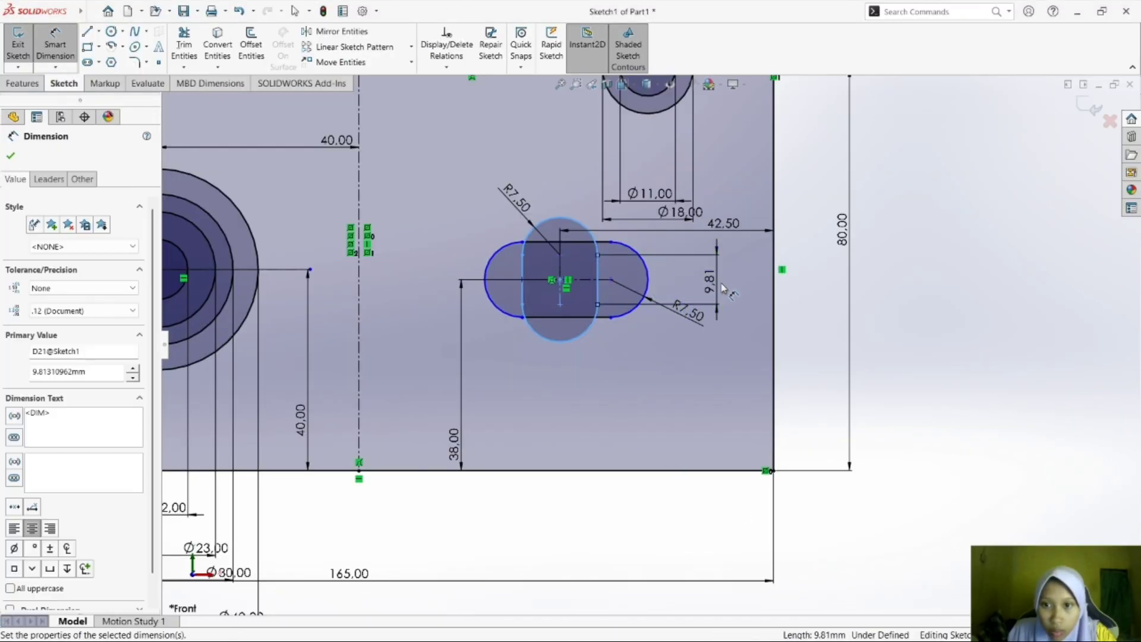
{"action": "type", "text": "30"}
{"action": "key", "text": "Return"}
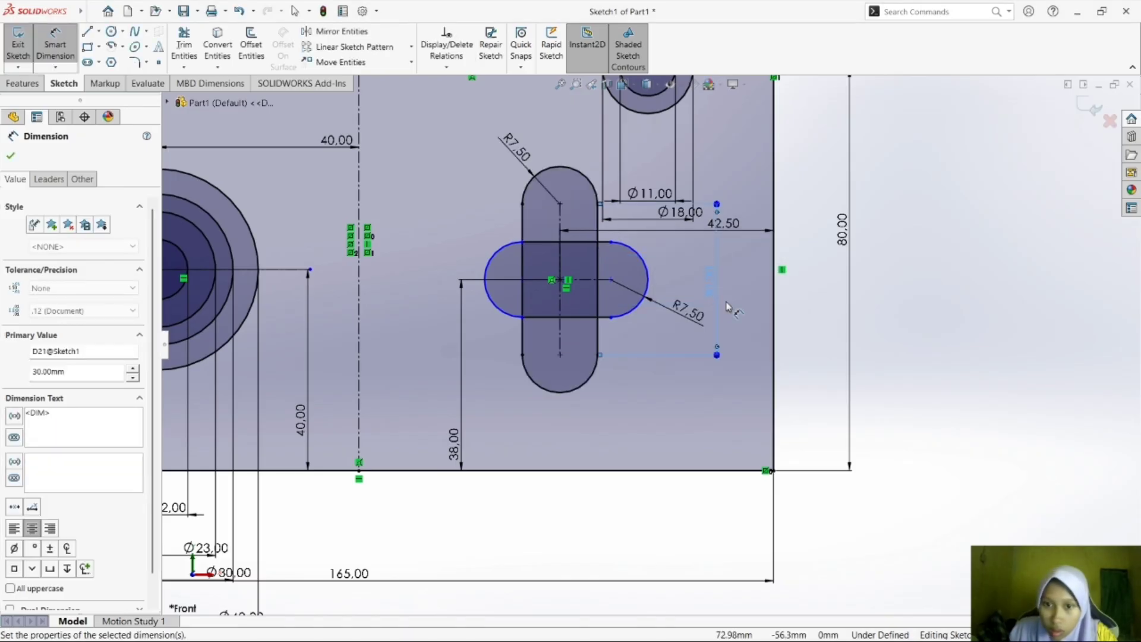
Dimension the horizontal slot's centre-to-centre length as 30 mm, below the vertical slot.
{"action": "left_click", "coordinate": [581, 316]}
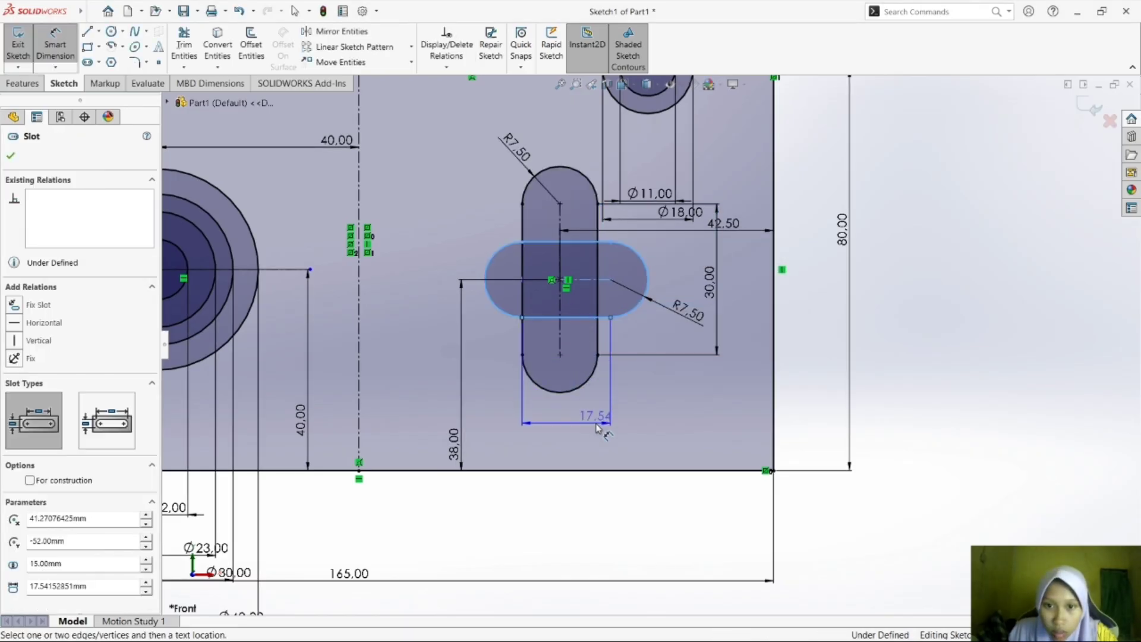
{"action": "left_click", "coordinate": [593, 421]}
{"action": "type", "text": "30"}
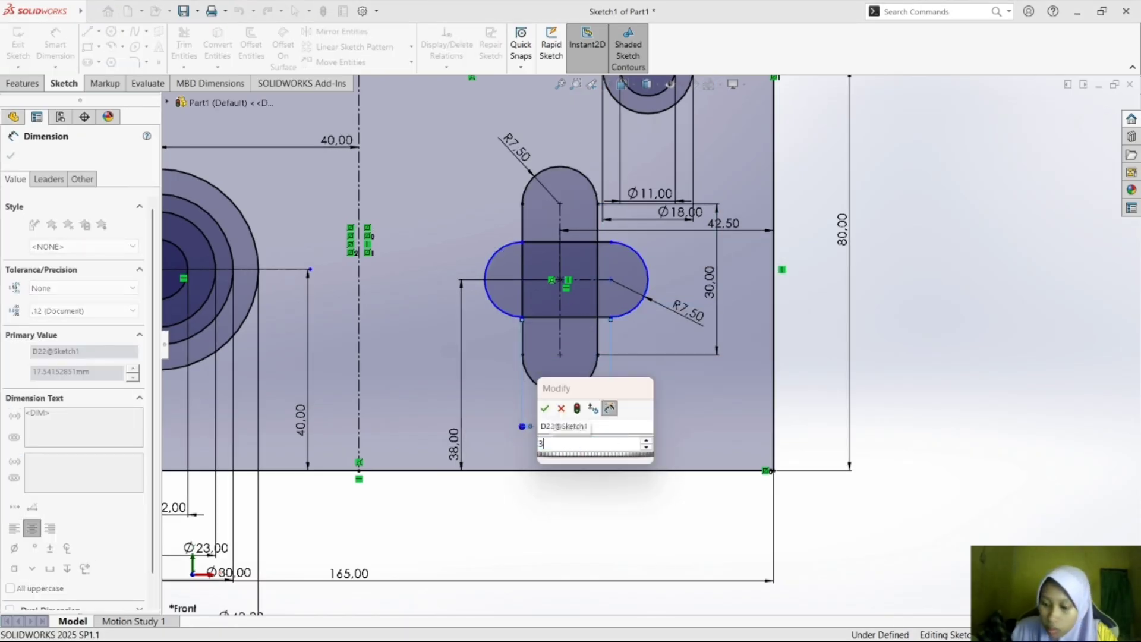
{"action": "key", "text": "Return"}
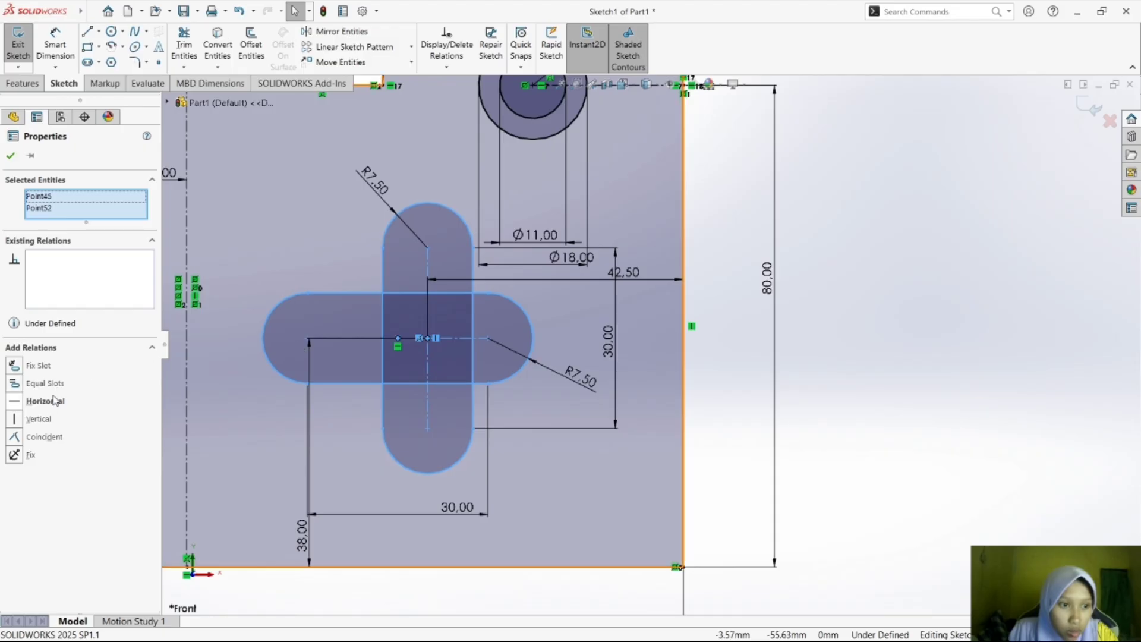
Align the two slots' centre points with Horizontal and Vertical relations.
{"action": "left_click", "coordinate": [46, 402]}
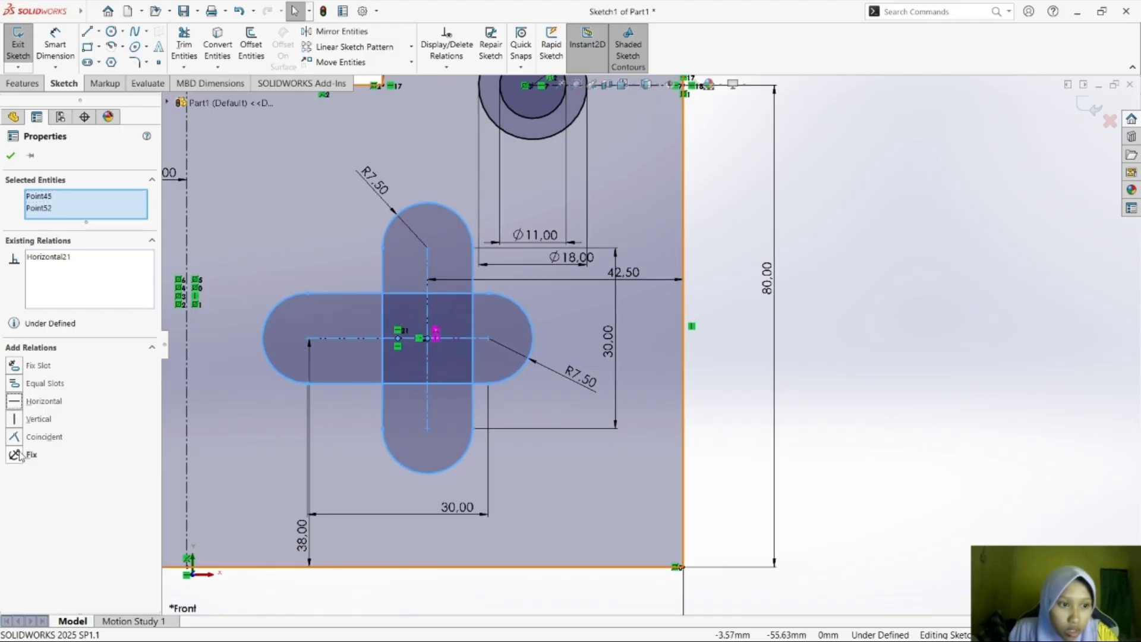
{"action": "left_click", "coordinate": [12, 419]}
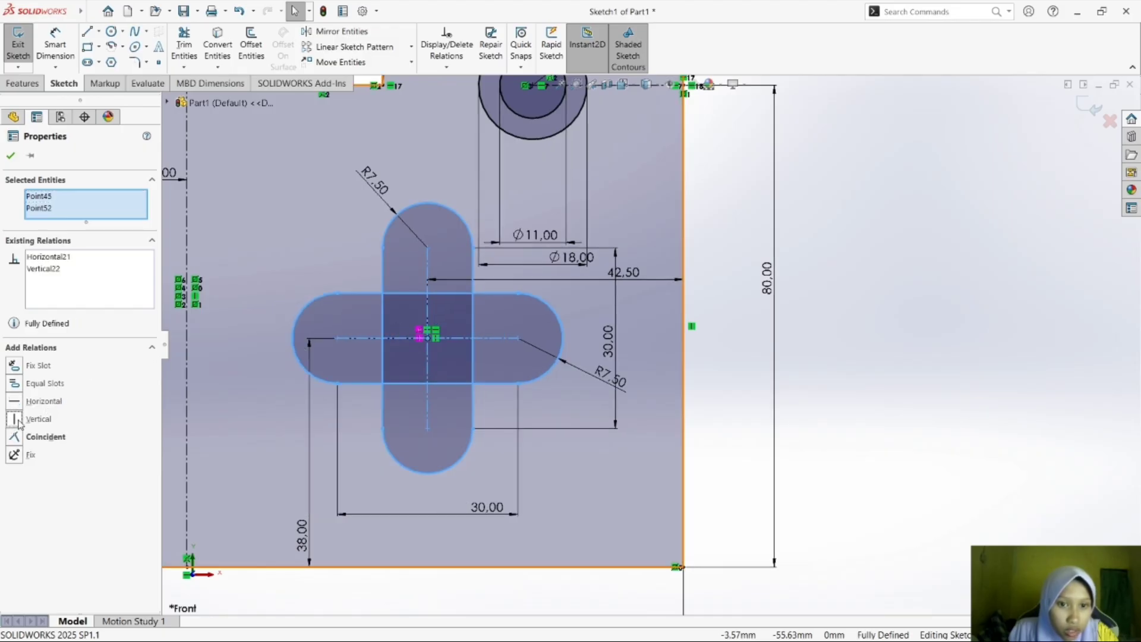
{"action": "left_click", "coordinate": [1031, 373]}
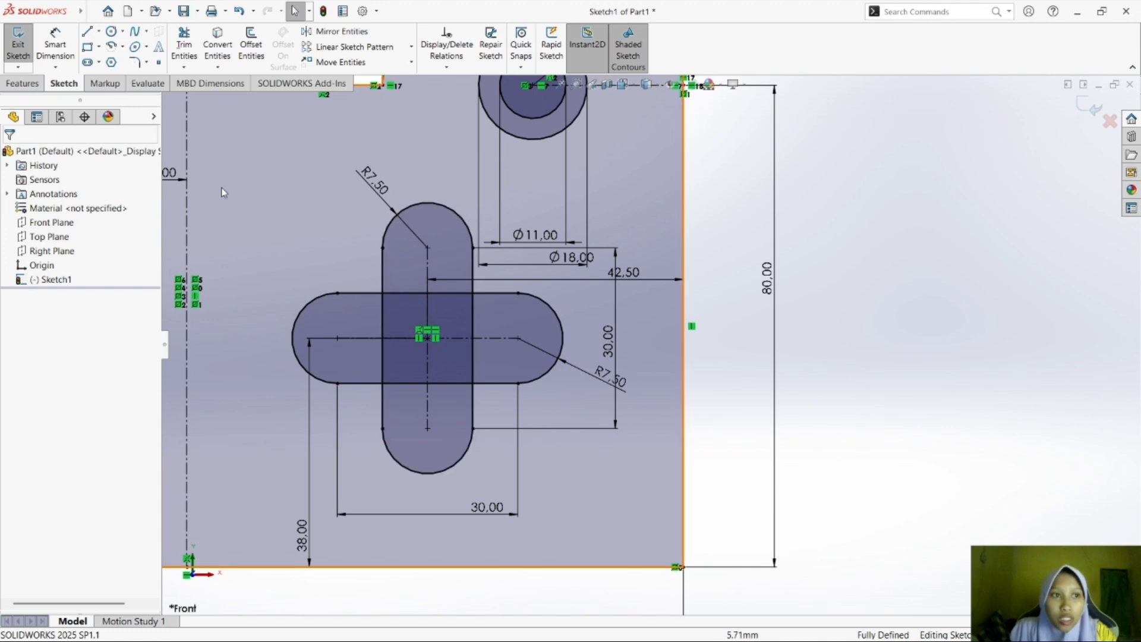
{"action": "left_click", "coordinate": [457, 332]}
{"action": "left_click", "coordinate": [460, 335]}
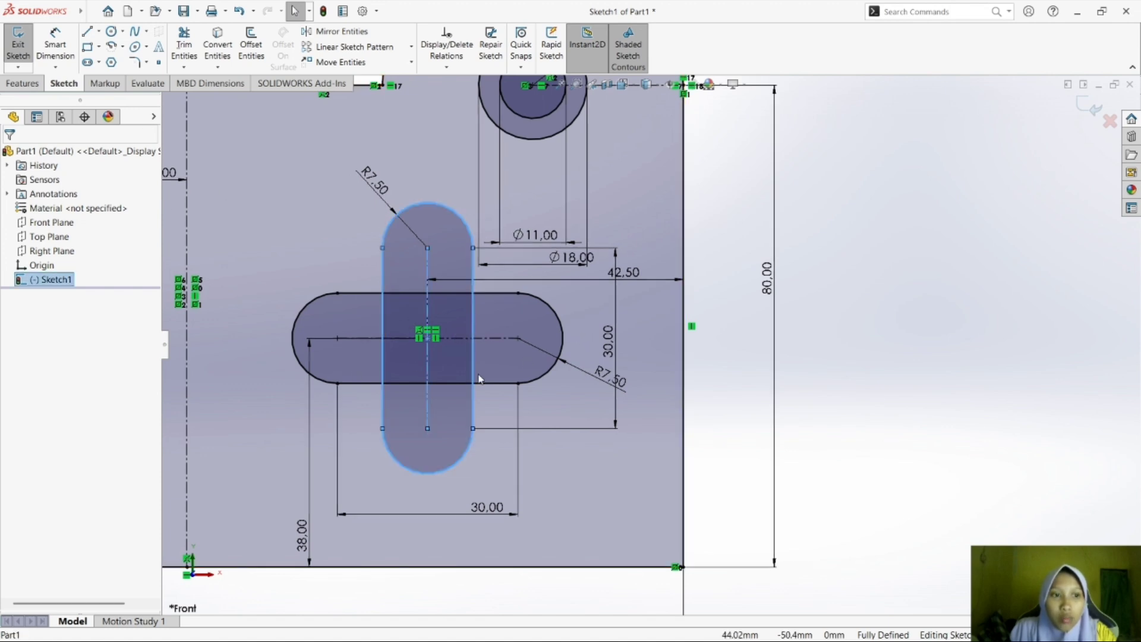
{"action": "left_click", "coordinate": [505, 357]}
{"action": "left_click", "coordinate": [962, 316]}
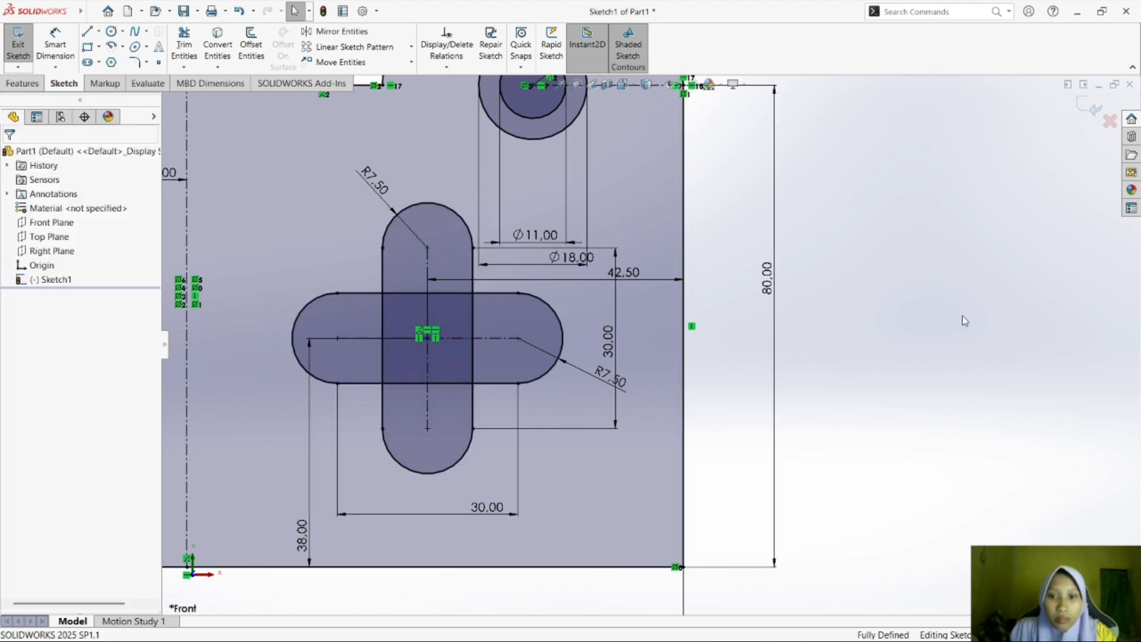
{"action": "scroll", "coordinate": [852, 373], "scroll_direction": "down", "scroll_amount": 1}
{"action": "scroll", "coordinate": [850, 368], "scroll_direction": "up", "scroll_amount": 4}
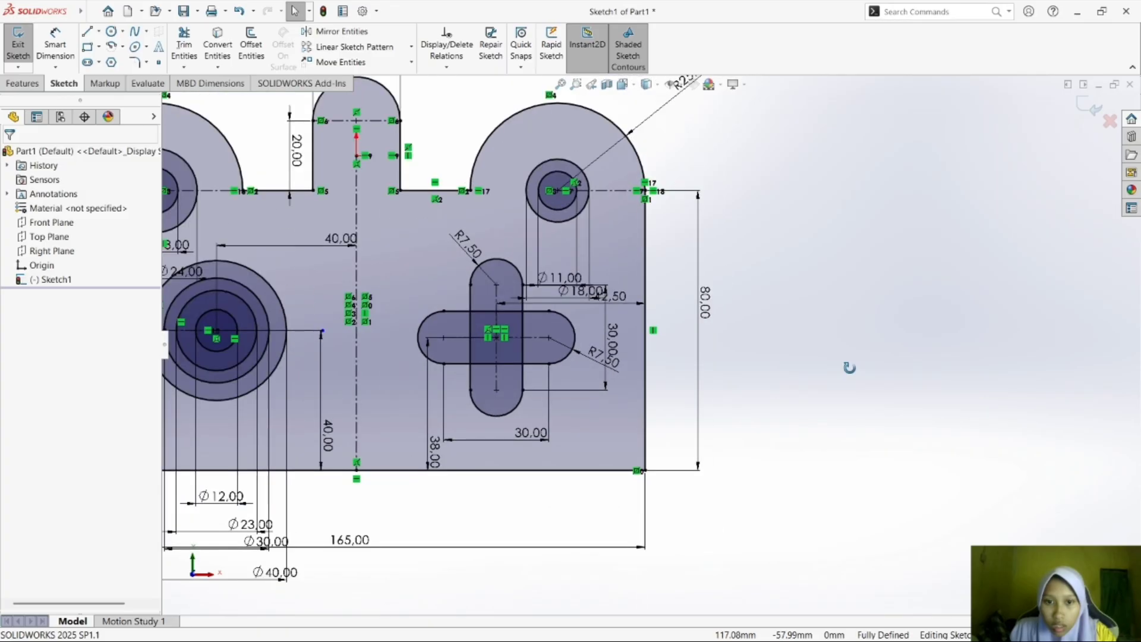
{"action": "scroll", "coordinate": [850, 368], "scroll_direction": "up", "scroll_amount": 3}
Check the corner radii in the module PDF in Foxit Reader, and add a 12 mm sketch fillet to the plate's lower-right corner in SOLIDWORKS.
{"action": "key", "text": "alt+Tab"}
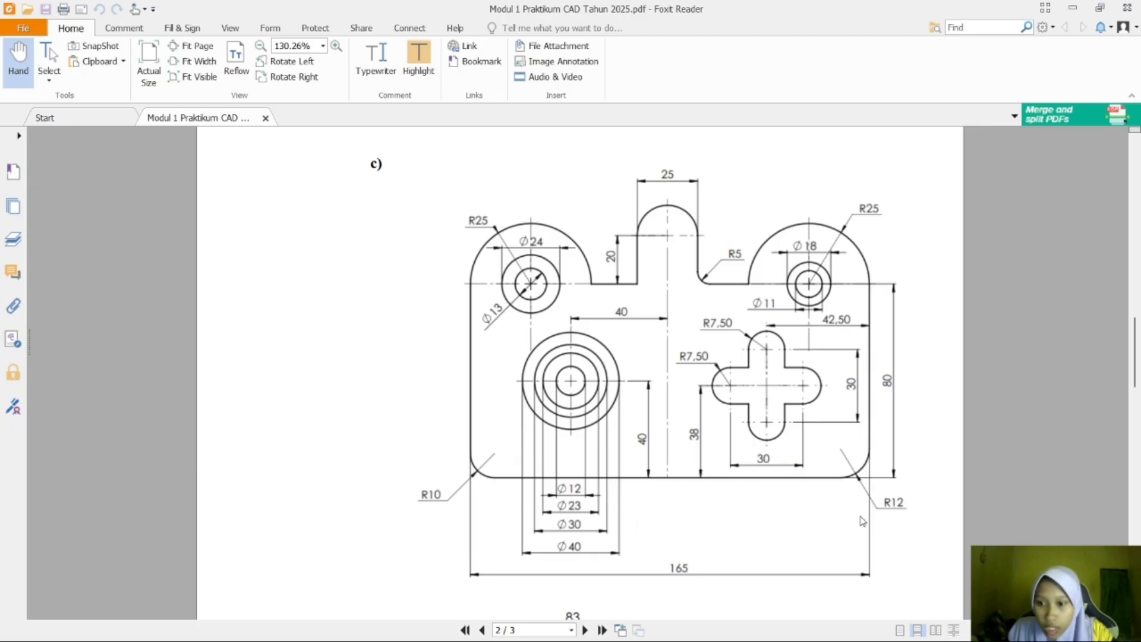
{"action": "key", "text": "super+Tab"}
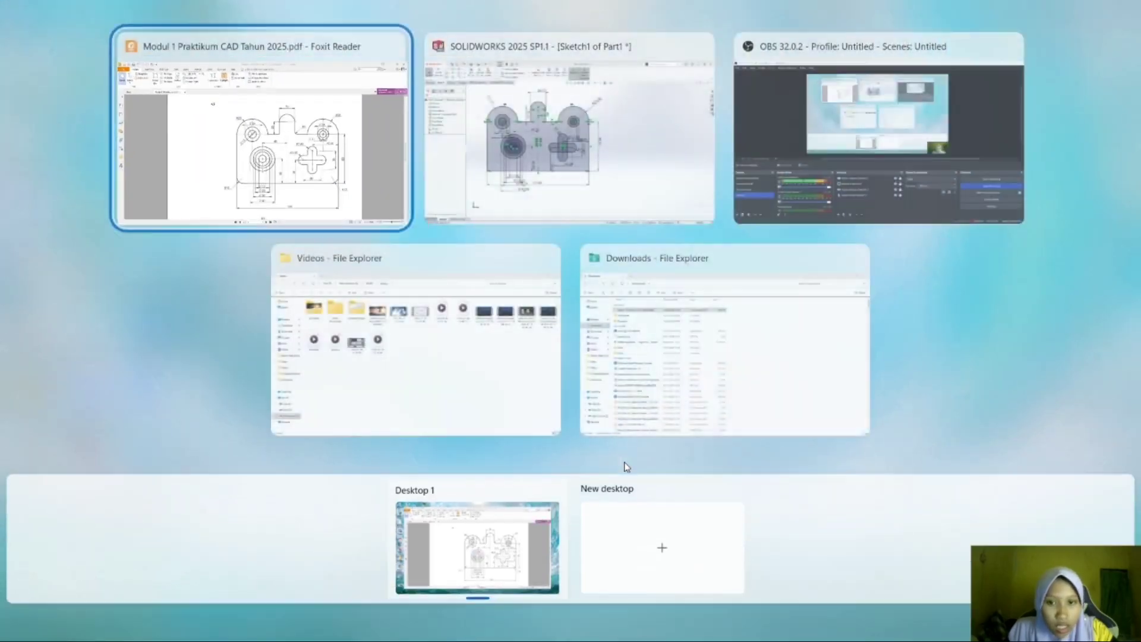
{"action": "left_click", "coordinate": [587, 192]}
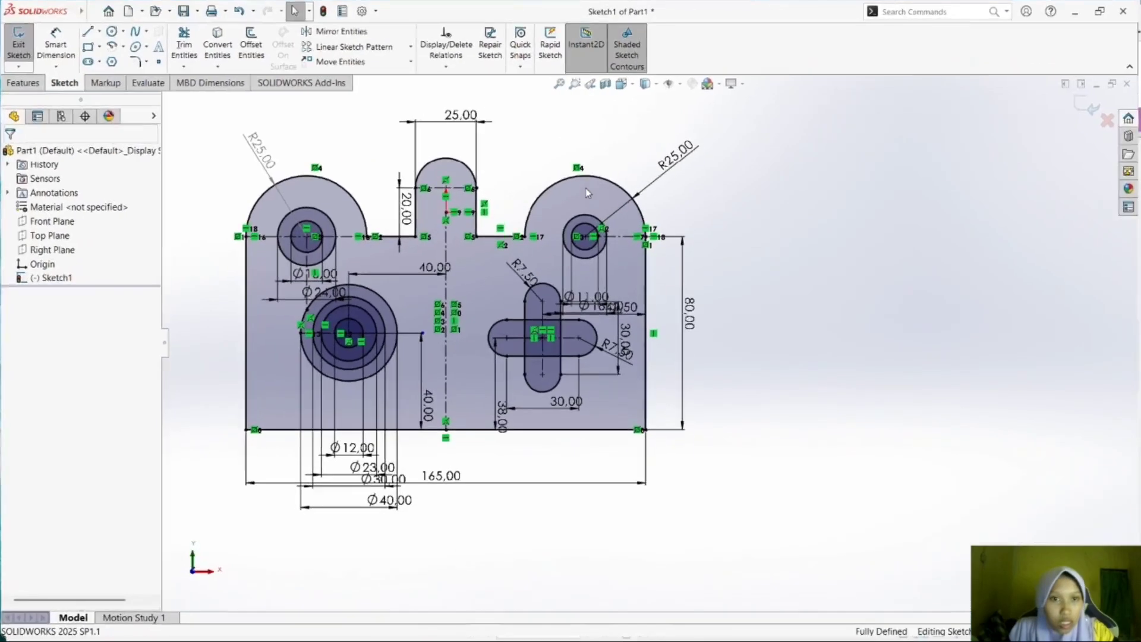
{"action": "left_click", "coordinate": [147, 64]}
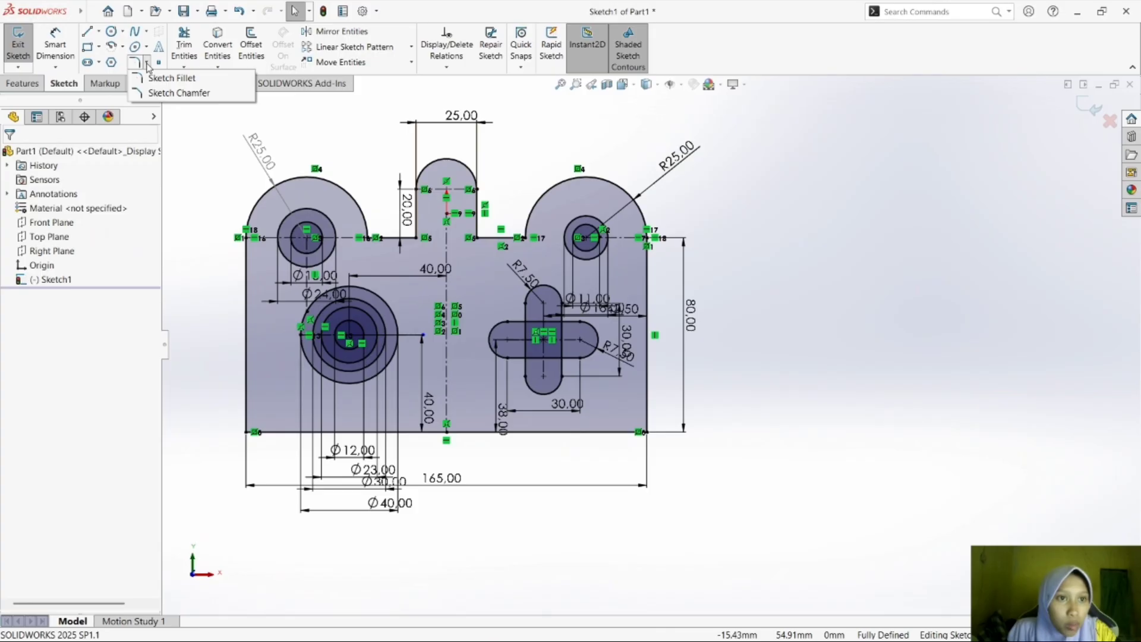
{"action": "left_click", "coordinate": [162, 79]}
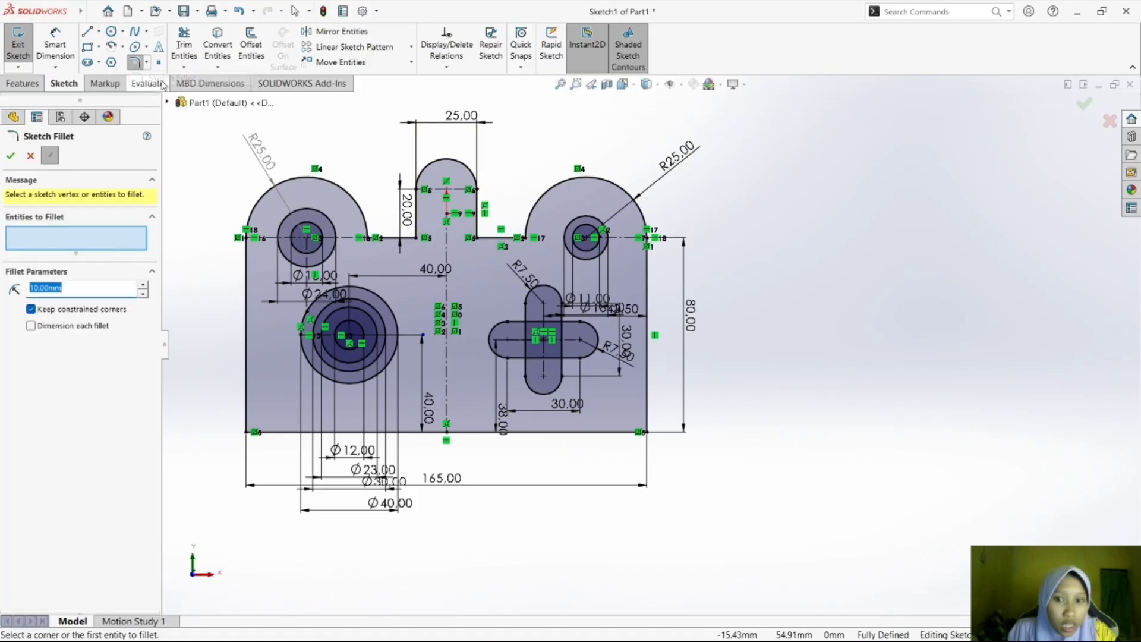
{"action": "left_click", "coordinate": [647, 416]}
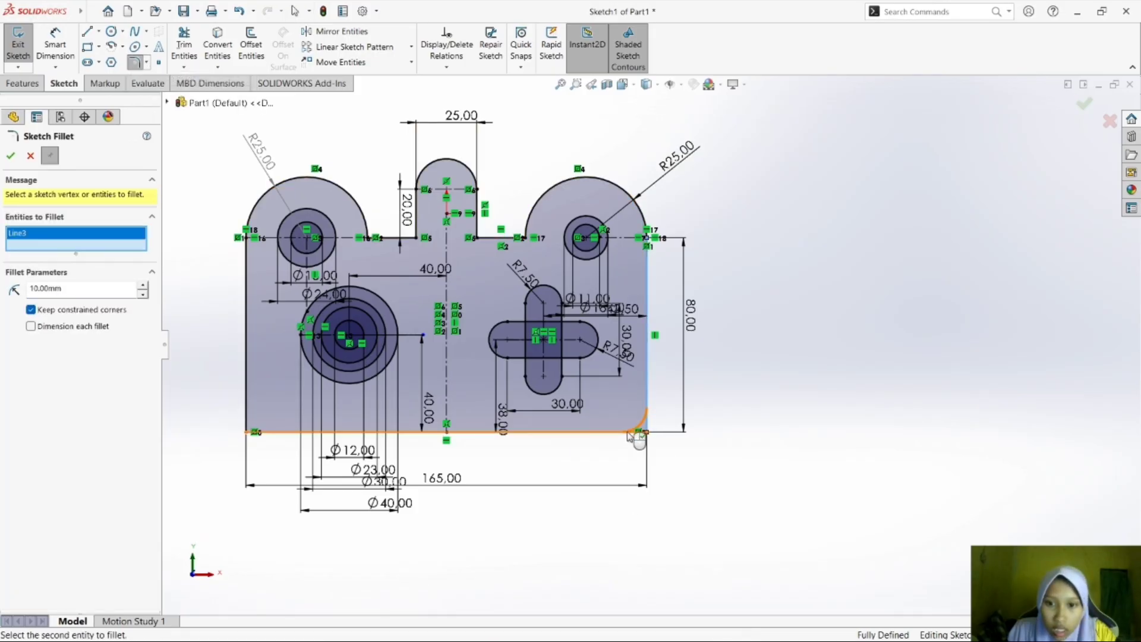
{"action": "left_click", "coordinate": [630, 433]}
{"action": "left_click_drag", "start_coordinate": [69, 288], "coordinate": [14, 291]}
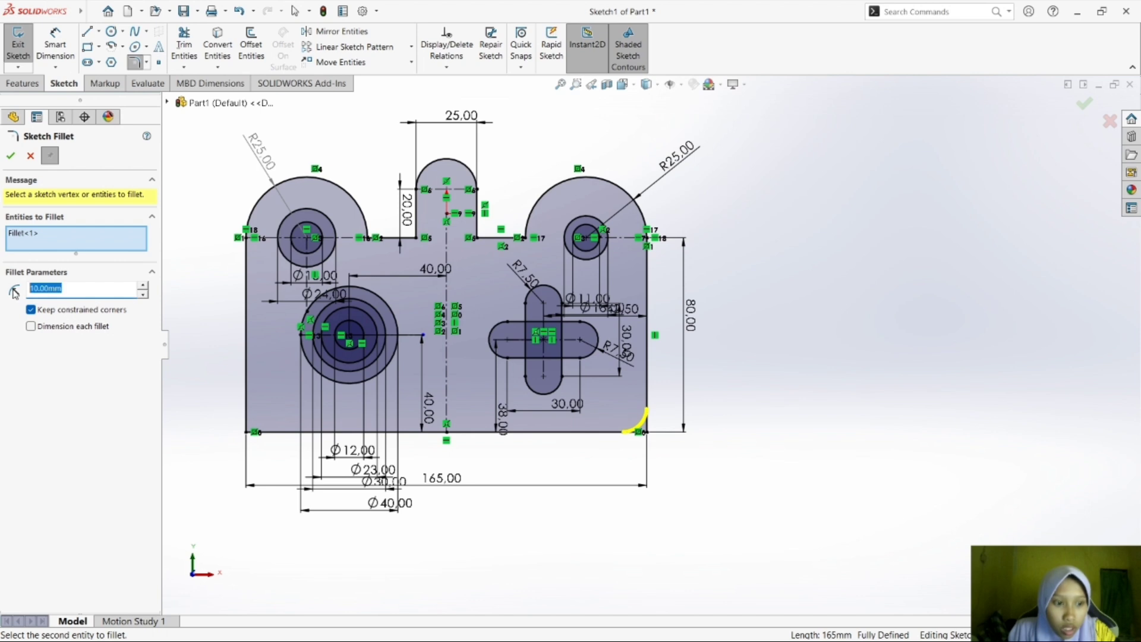
{"action": "type", "text": "12"}
{"action": "key", "text": "Return"}
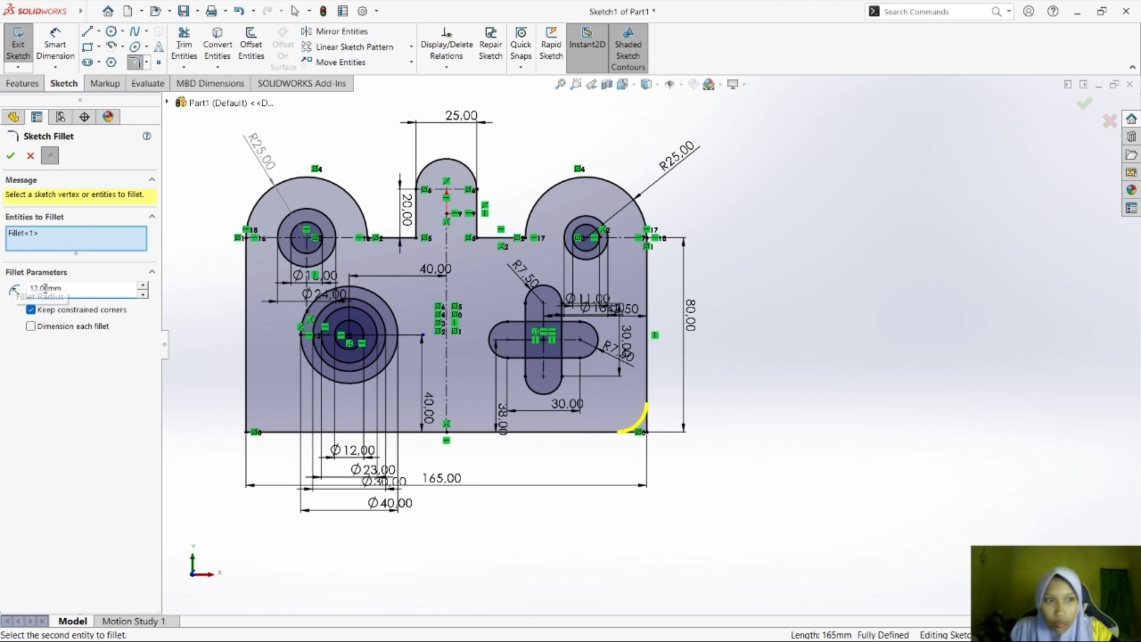
{"action": "left_click", "coordinate": [10, 155]}
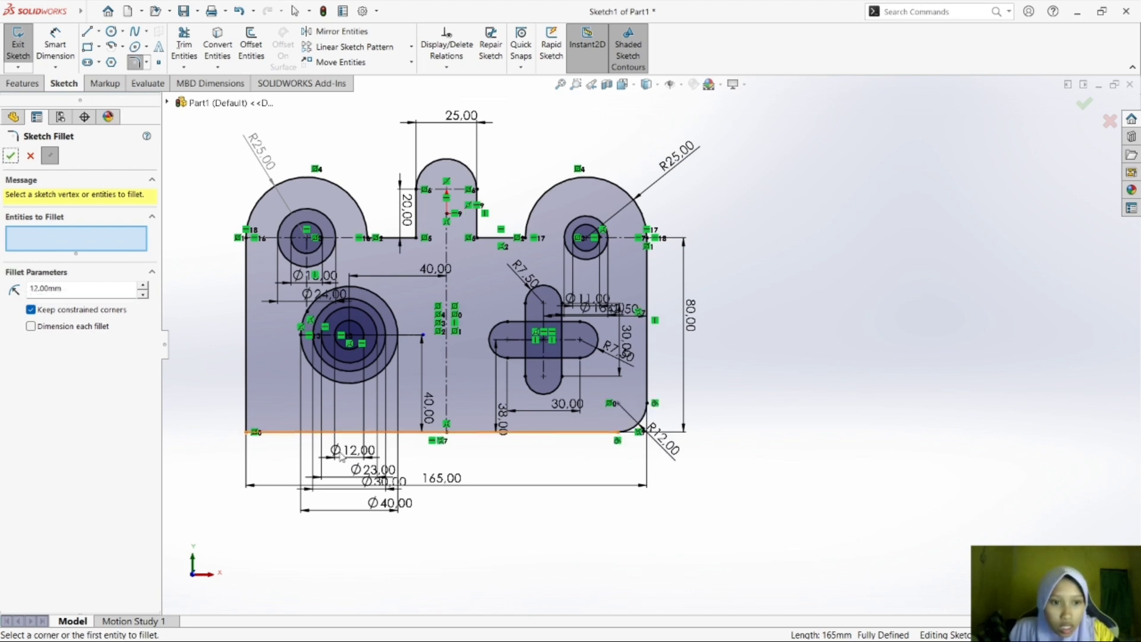
Add a 10 mm sketch fillet to the plate's lower-left corner.
{"action": "left_click", "coordinate": [246, 410]}
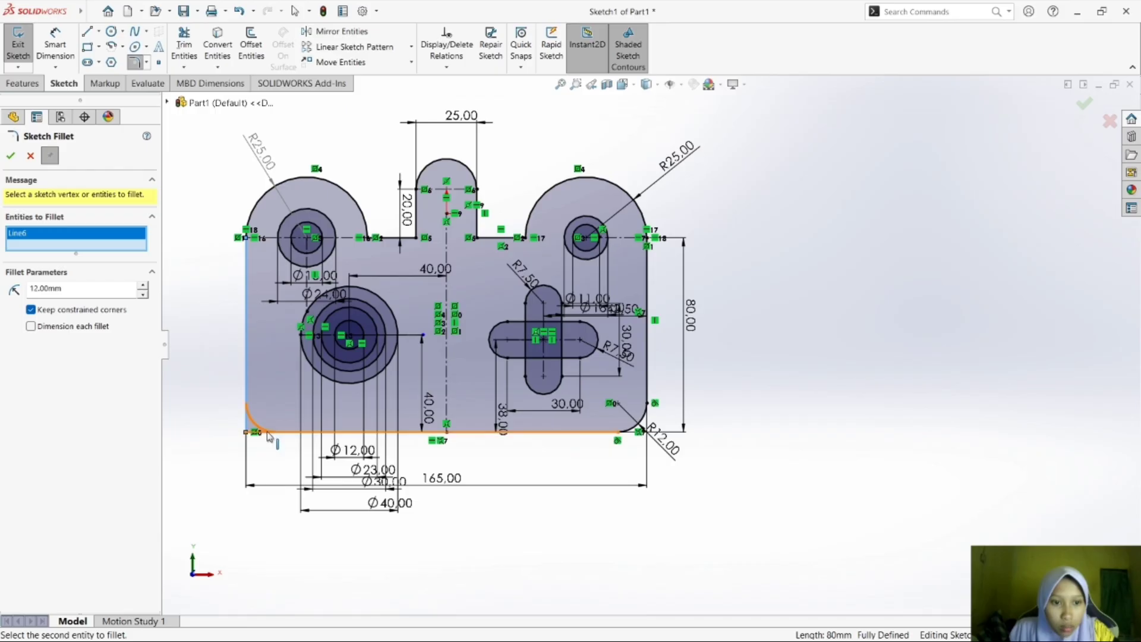
{"action": "left_click", "coordinate": [266, 432]}
{"action": "left_click_drag", "start_coordinate": [80, 291], "coordinate": [23, 298]}
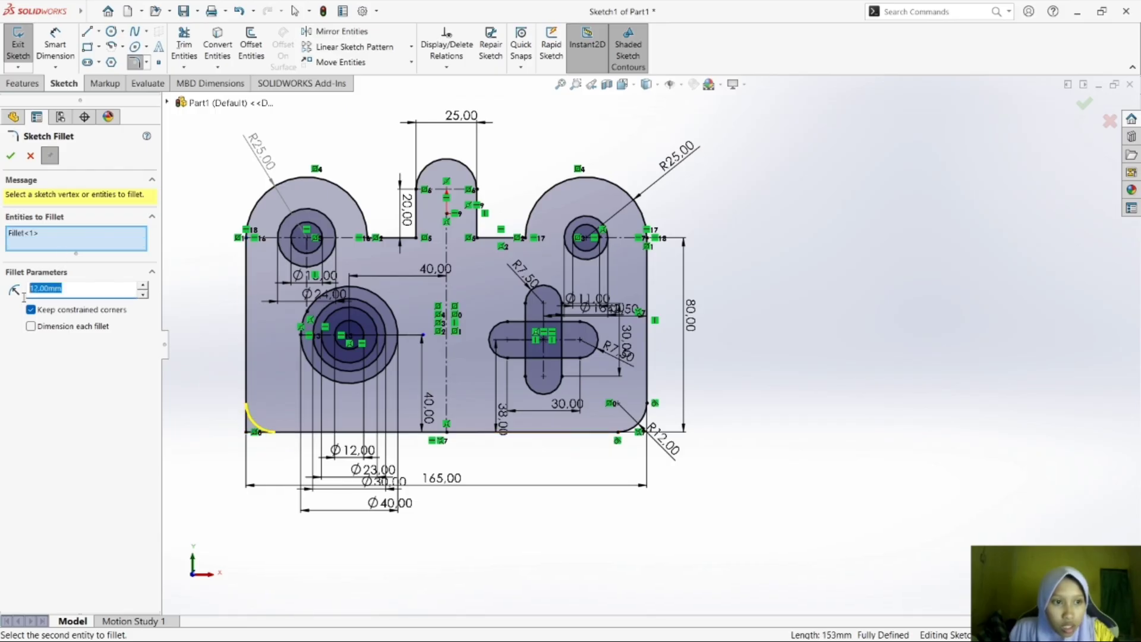
{"action": "key", "text": "Return"}
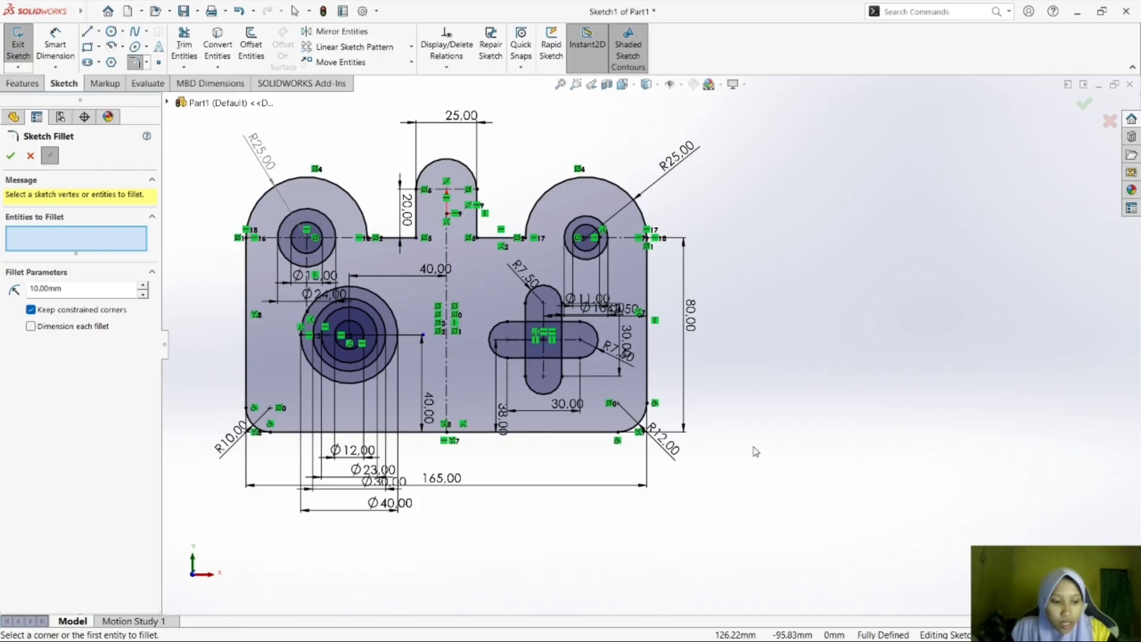
Switch to the module PDF in Foxit Reader and review the drawings of exercises c) and d).
{"action": "key", "text": "super+Tab"}
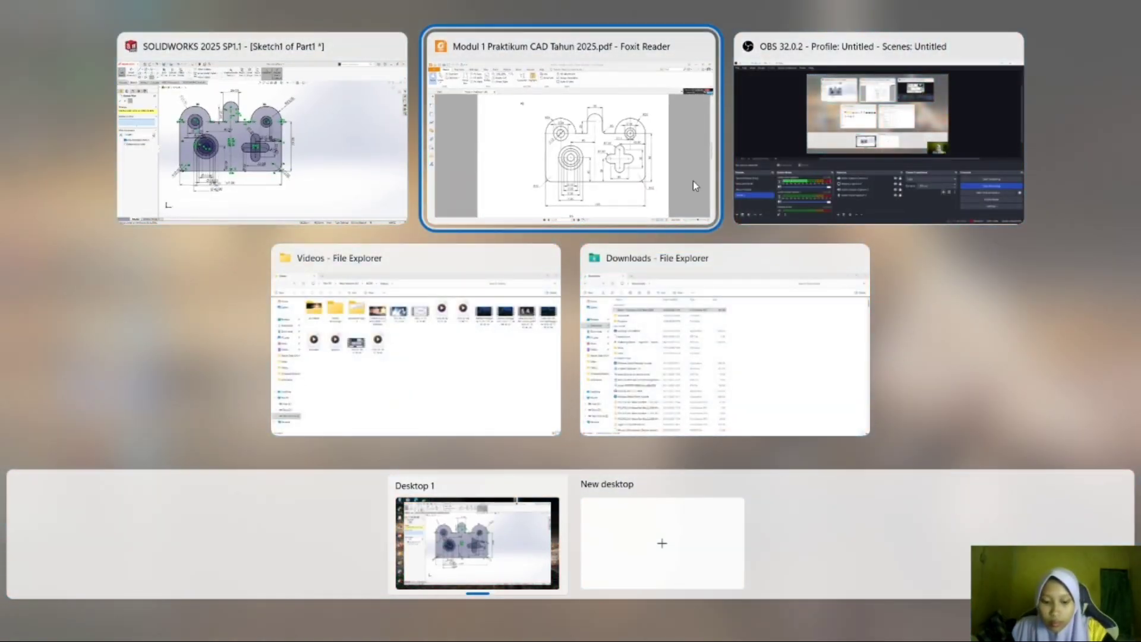
{"action": "left_click", "coordinate": [693, 181]}
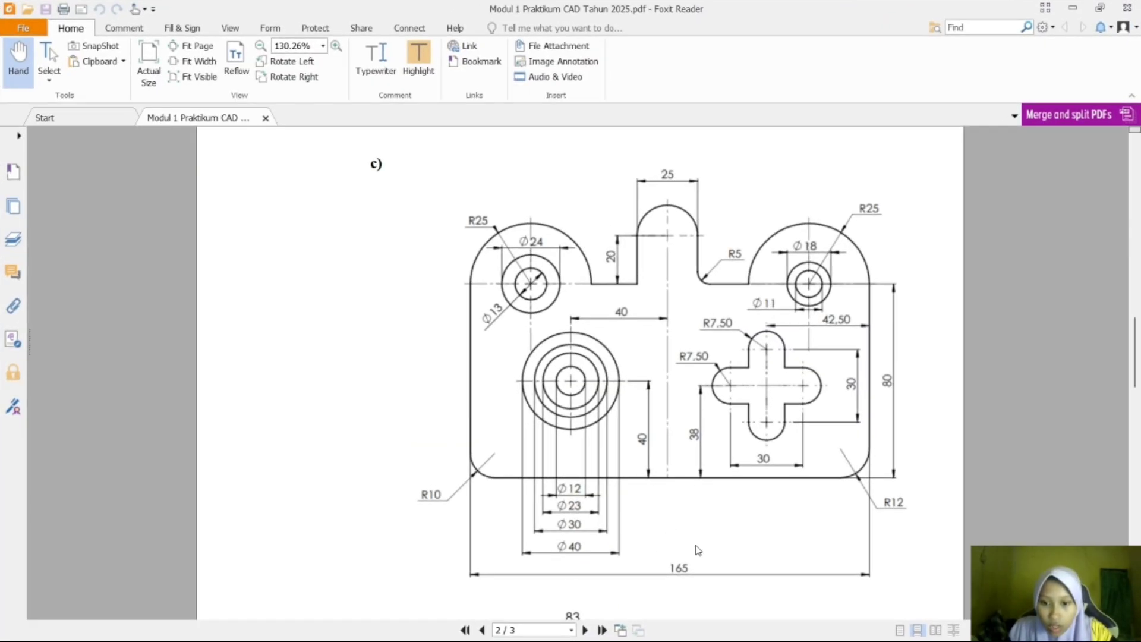
{"action": "scroll", "coordinate": [552, 333], "scroll_direction": "down", "scroll_amount": 5}
{"action": "mouse_move", "coordinate": [796, 624]}
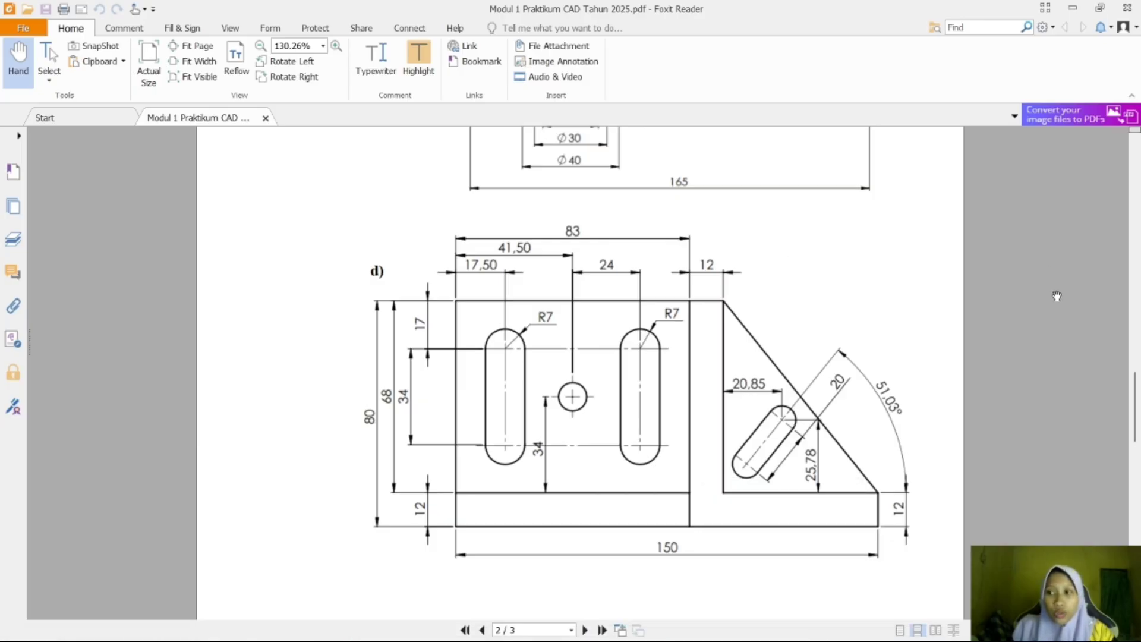
Review exercise d) in the module PDF, and launch SOLIDWORKS 2025 with a new part document.
{"action": "mouse_move", "coordinate": [1133, 408]}
{"action": "left_mouse_down"}
{"action": "mouse_move", "coordinate": [1132, 350]}
{"action": "mouse_move", "coordinate": [1129, 359]}
{"action": "left_mouse_up"}
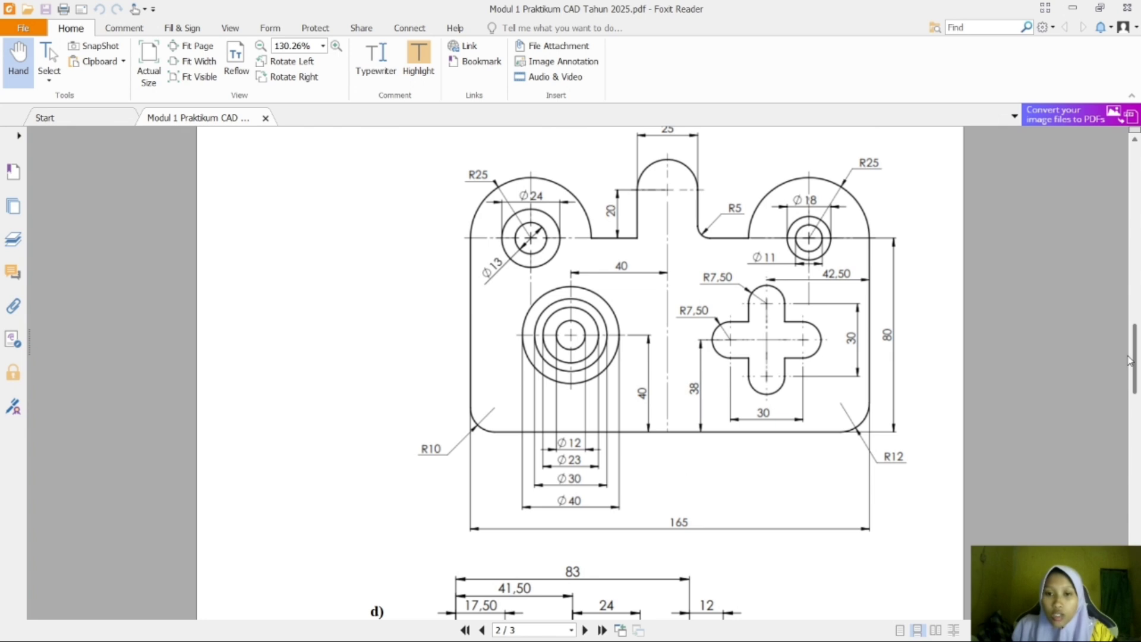
{"action": "scroll", "coordinate": [1129, 360], "scroll_direction": "down", "scroll_amount": 5}
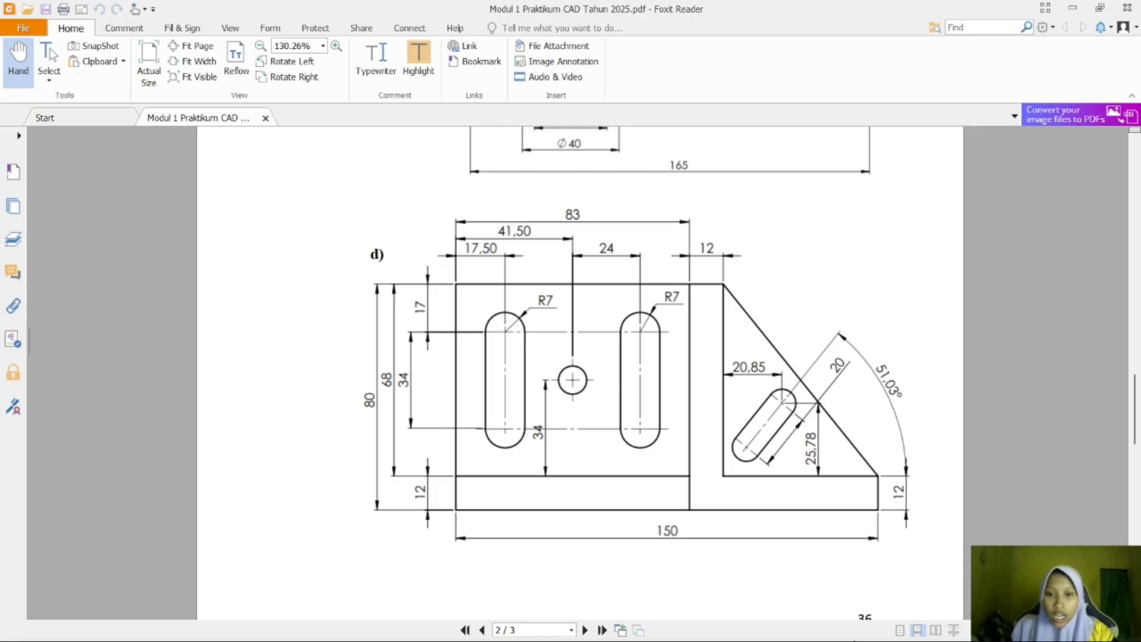
{"action": "mouse_move", "coordinate": [320, 637]}
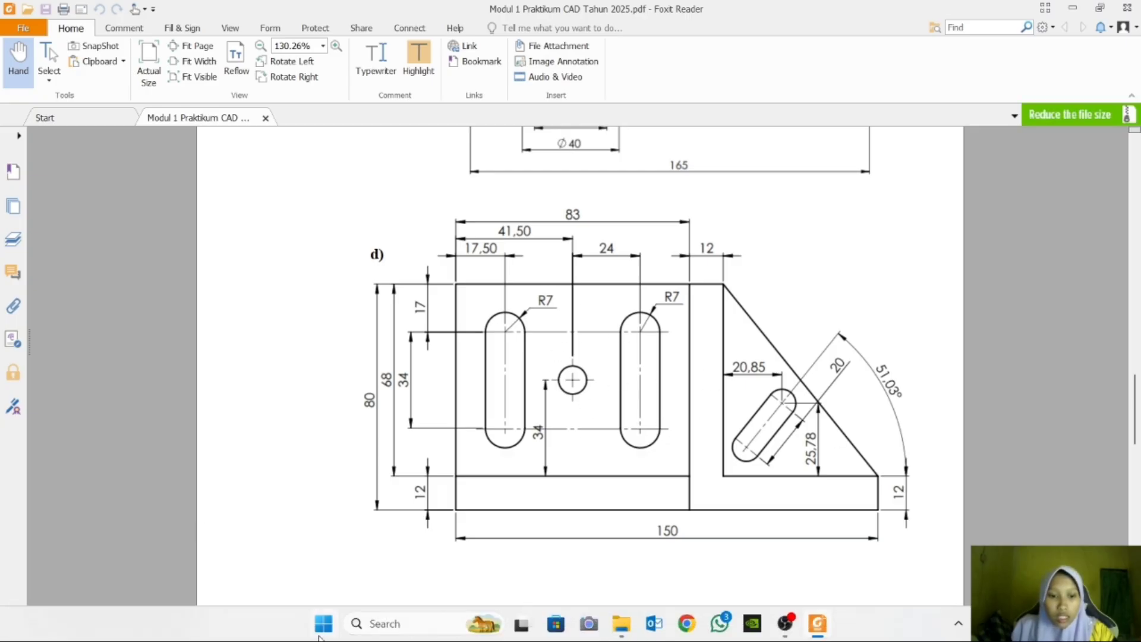
{"action": "left_click", "coordinate": [322, 627]}
{"action": "left_click", "coordinate": [343, 93]}
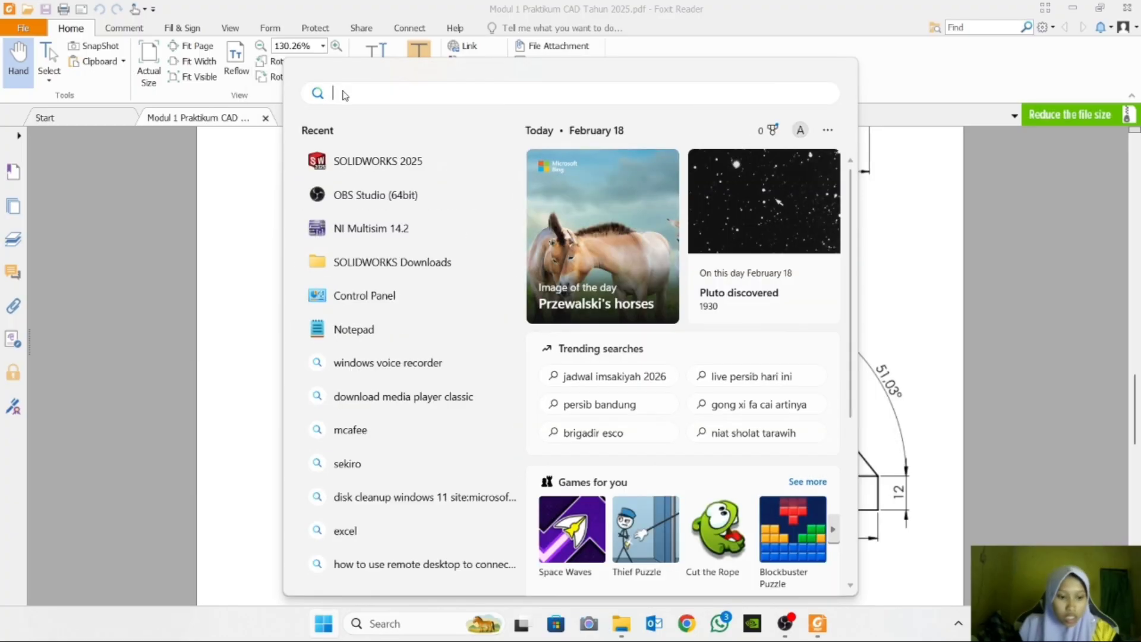
{"action": "type", "text": "sol"}
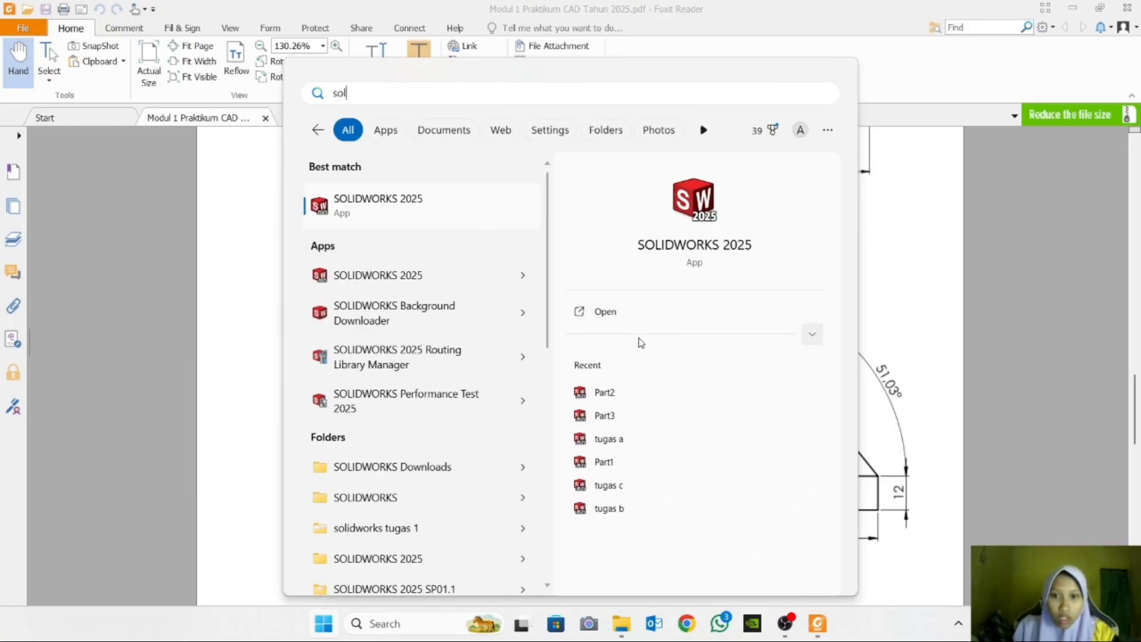
{"action": "left_click", "coordinate": [639, 317]}
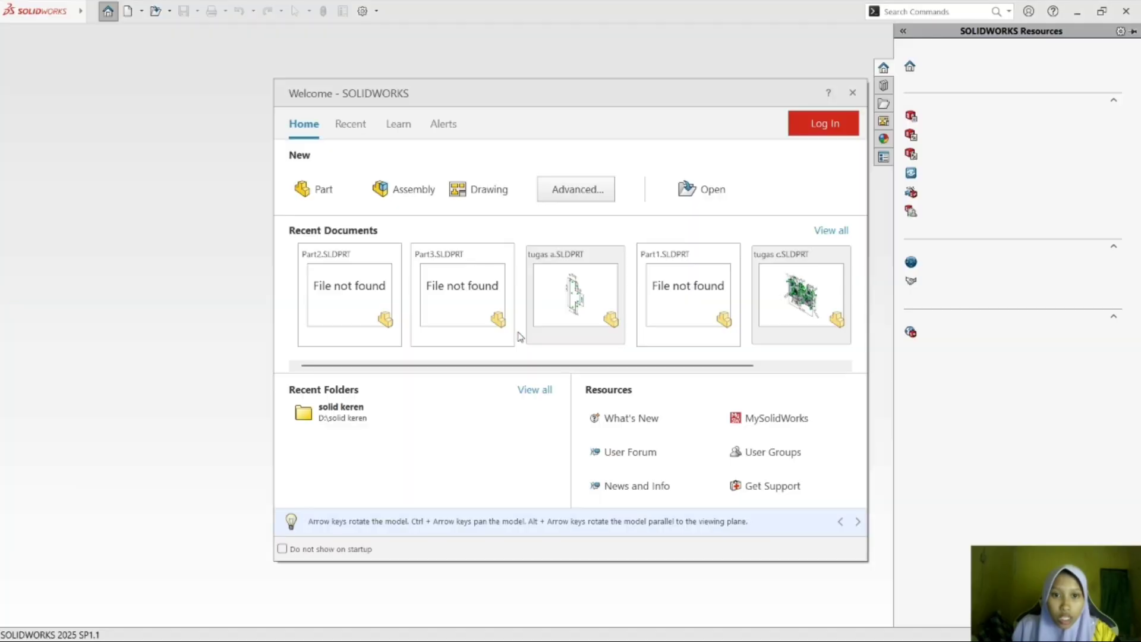
{"action": "left_click", "coordinate": [315, 185]}
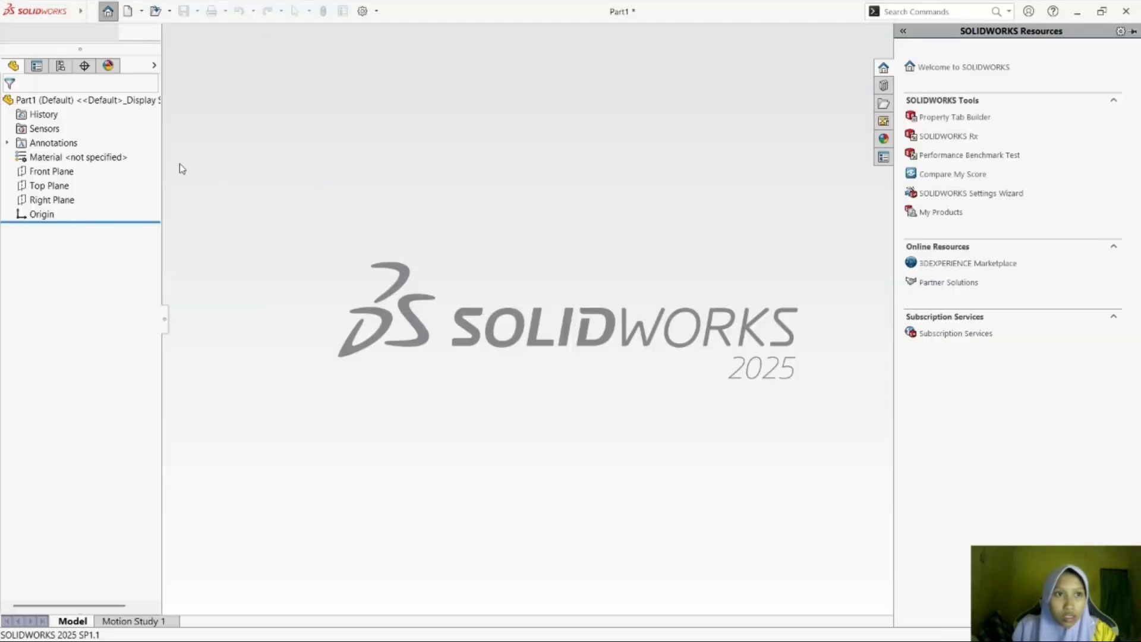
Check exercise d)'s base in the module PDF, and sketch a horizontal line about 135 mm long from the origin on the Front Plane in SOLIDWORKS.
{"action": "left_click", "coordinate": [75, 222]}
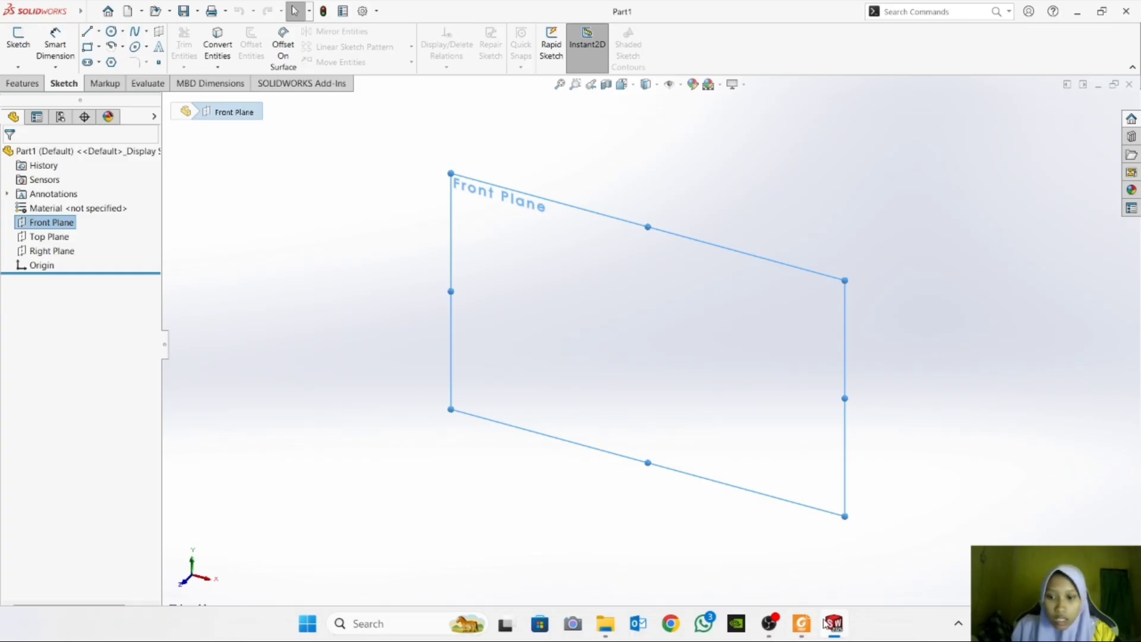
{"action": "left_click", "coordinate": [809, 630]}
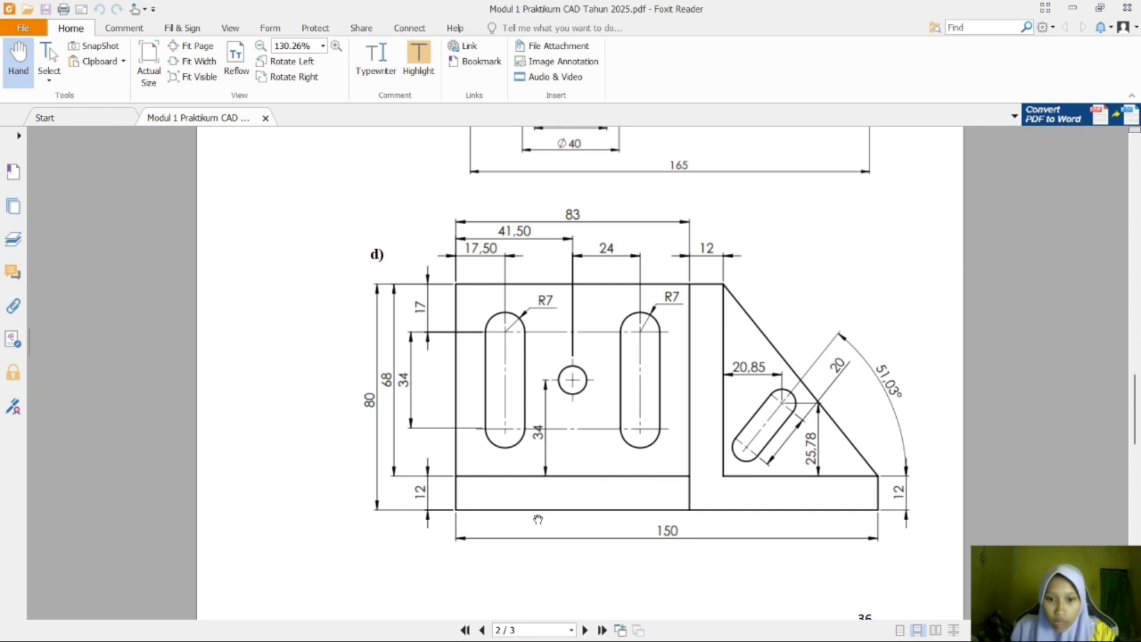
{"action": "mouse_move", "coordinate": [869, 631]}
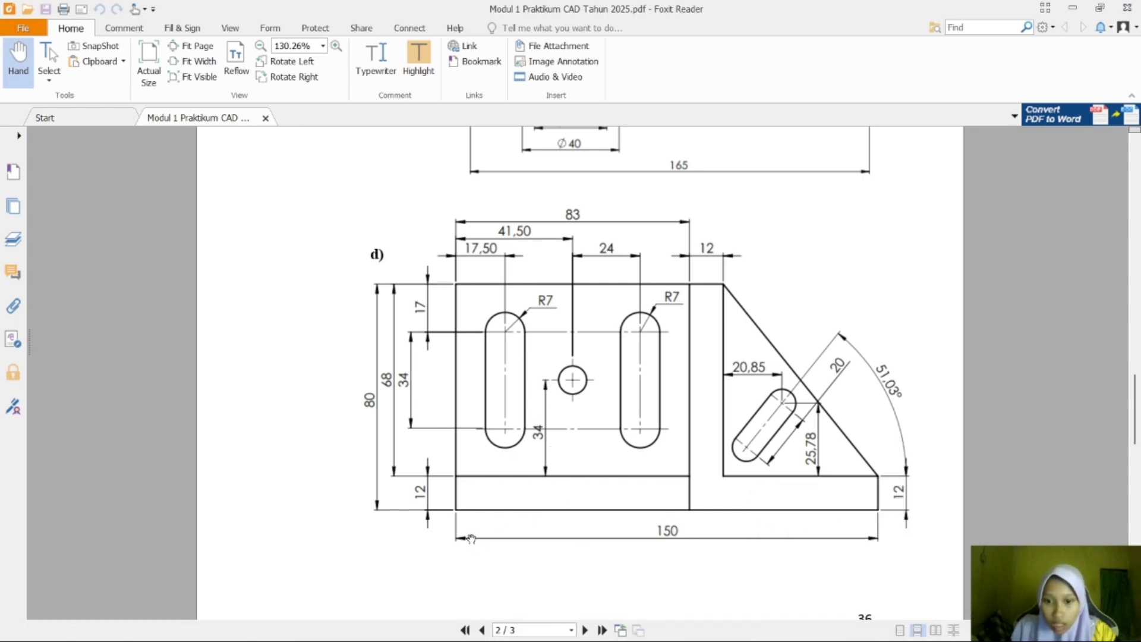
{"action": "left_click", "coordinate": [834, 625]}
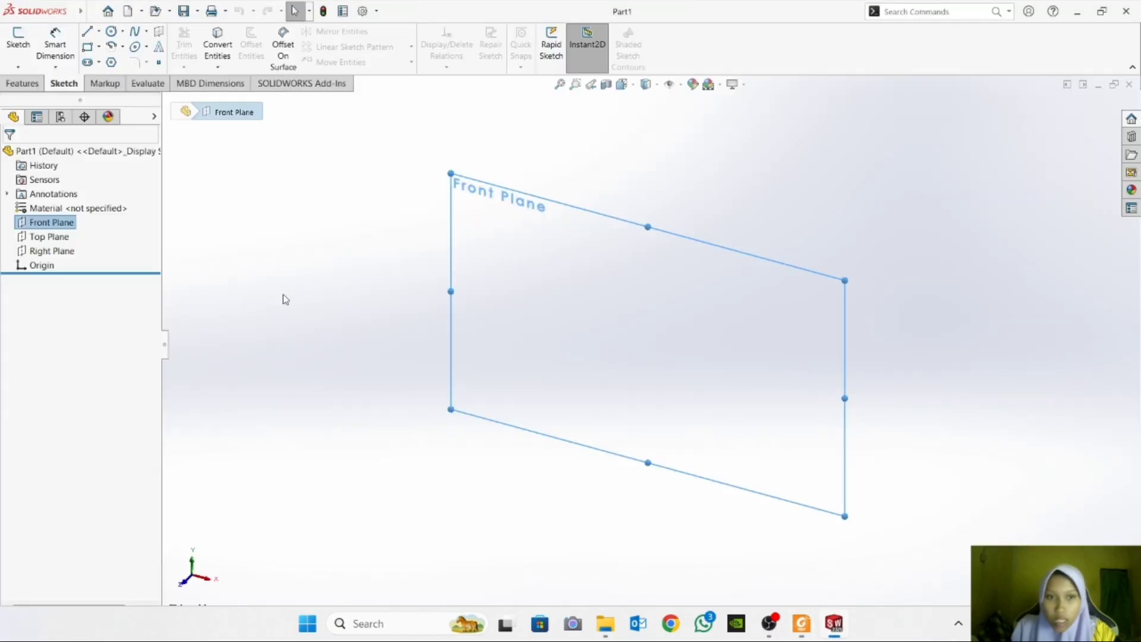
{"action": "left_click", "coordinate": [87, 33]}
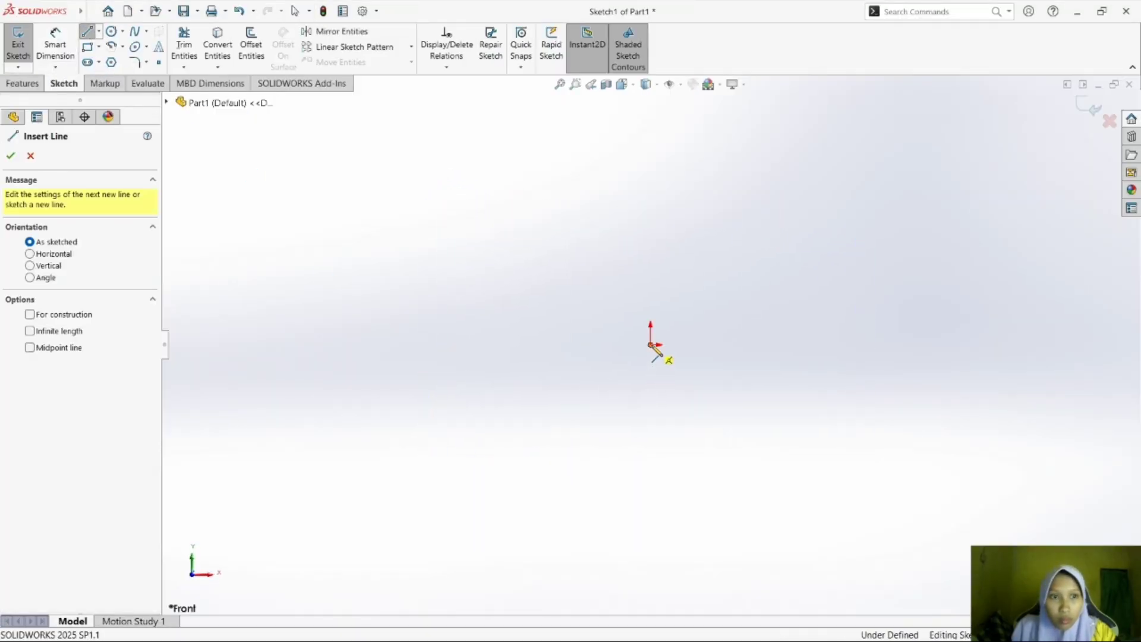
{"action": "left_click", "coordinate": [651, 344]}
{"action": "left_click", "coordinate": [967, 344]}
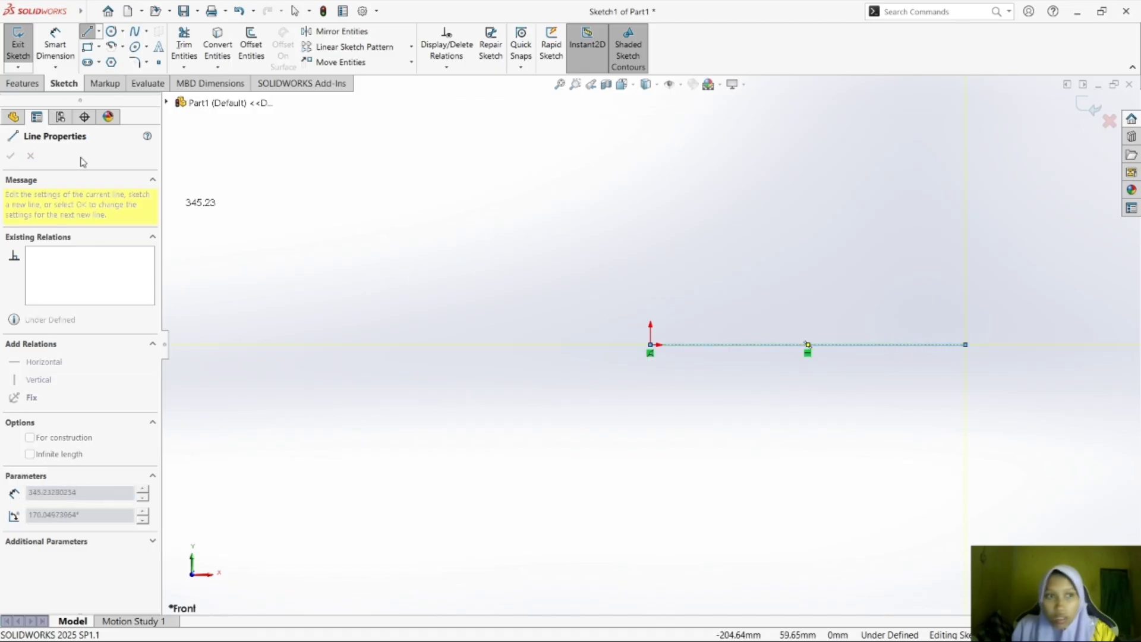
Dimension the horizontal base line to 150 mm.
{"action": "left_click", "coordinate": [55, 45]}
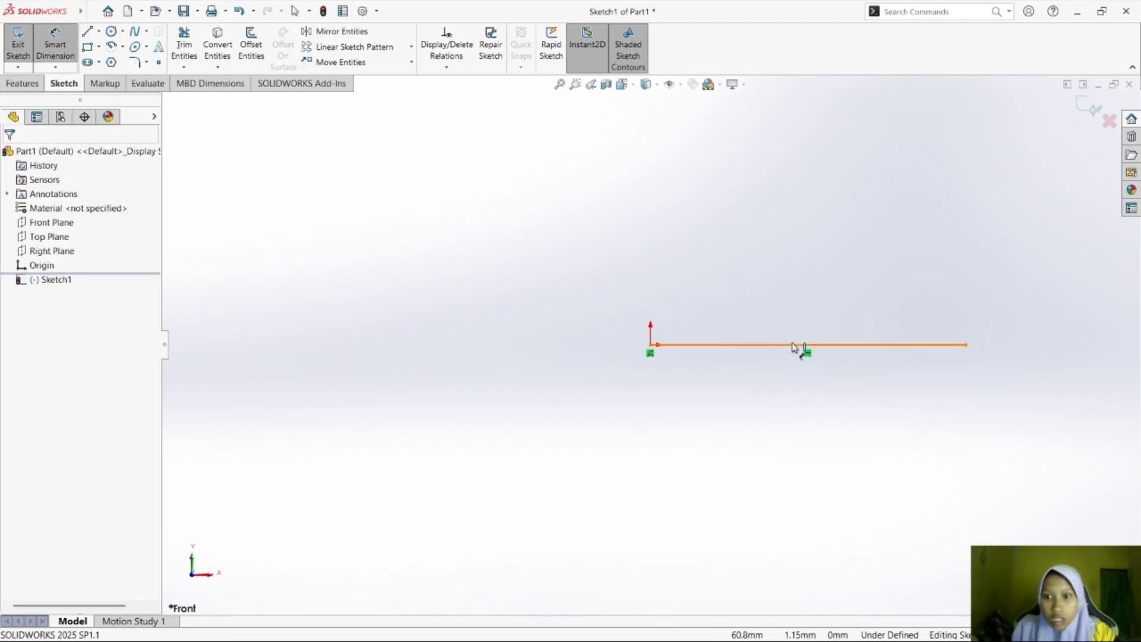
{"action": "left_click", "coordinate": [800, 346]}
{"action": "left_click", "coordinate": [797, 405]}
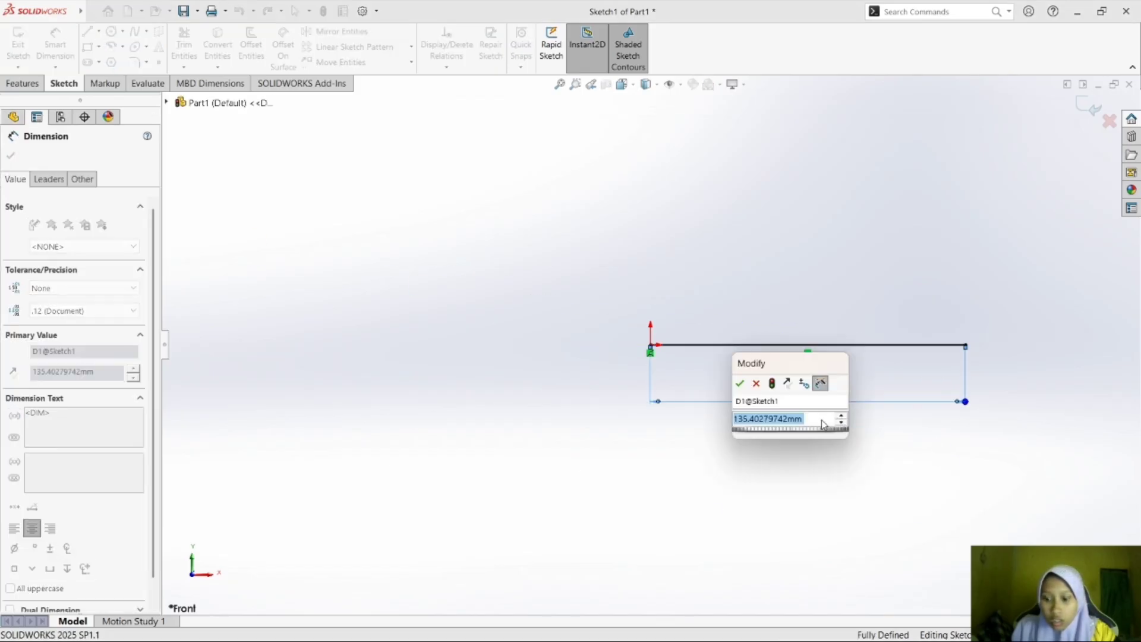
{"action": "type", "text": "150"}
{"action": "key", "text": "Return"}
{"action": "left_click", "coordinate": [822, 423]}
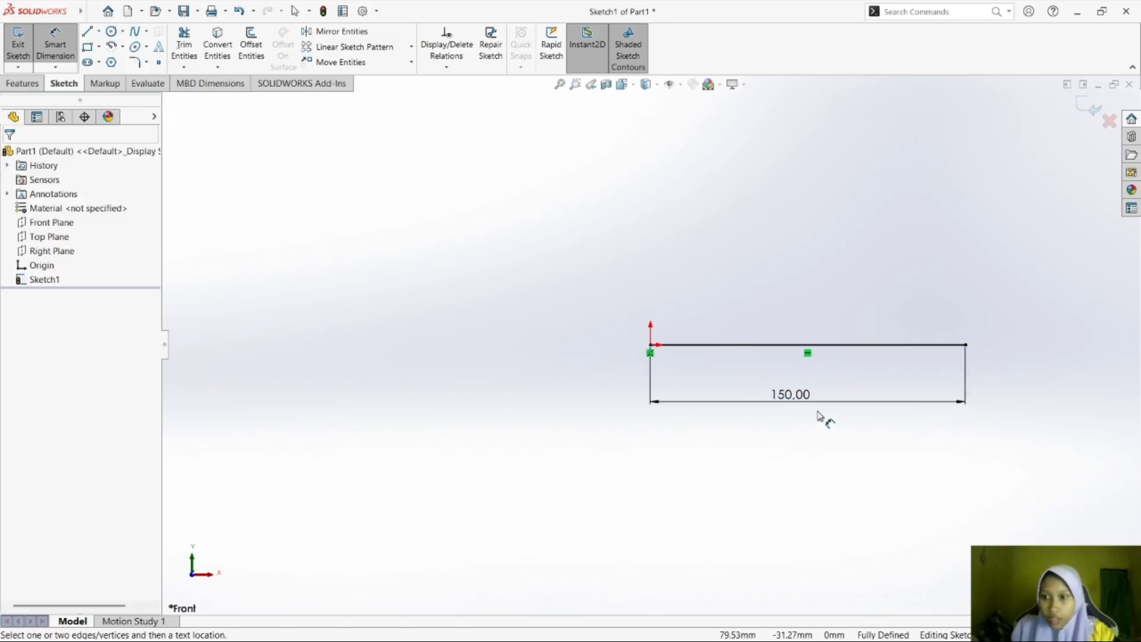
Check the base strip in the module PDF, and outline a strip about 108 mm by 17 mm above the base line from the origin in SOLIDWORKS.
{"action": "mouse_move", "coordinate": [884, 634]}
{"action": "mouse_move", "coordinate": [830, 612]}
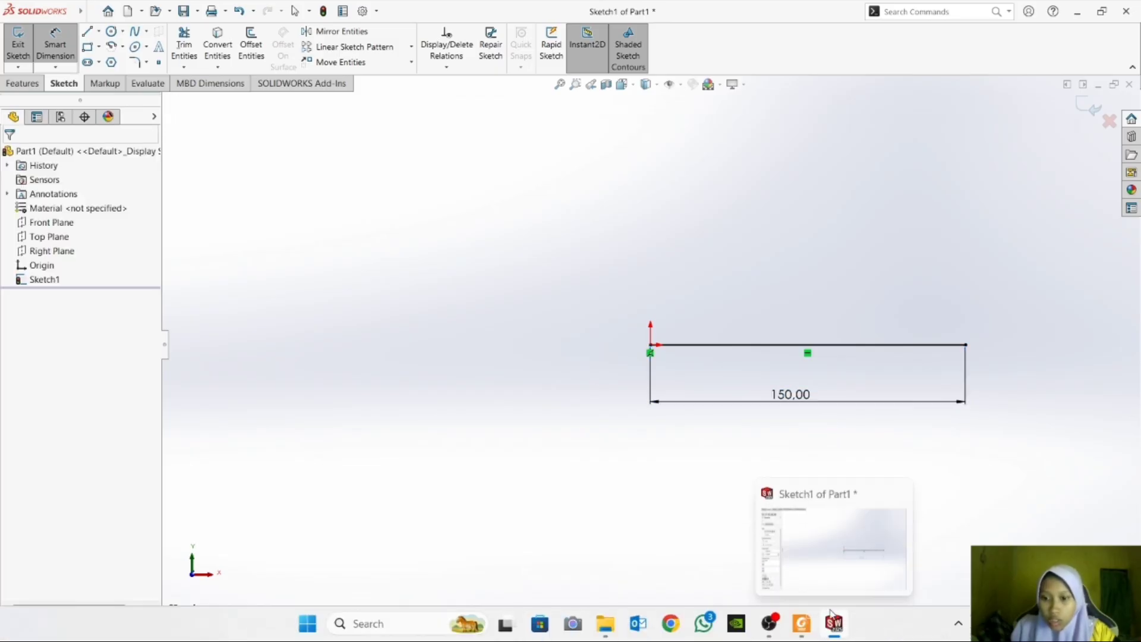
{"action": "left_click", "coordinate": [804, 625]}
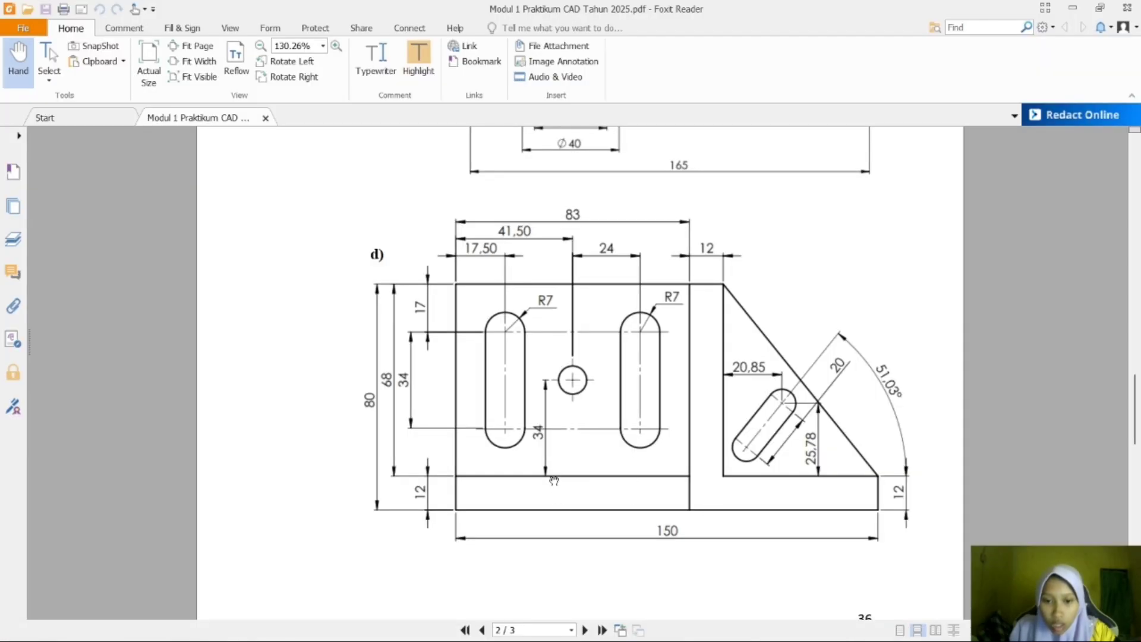
{"action": "mouse_move", "coordinate": [835, 629]}
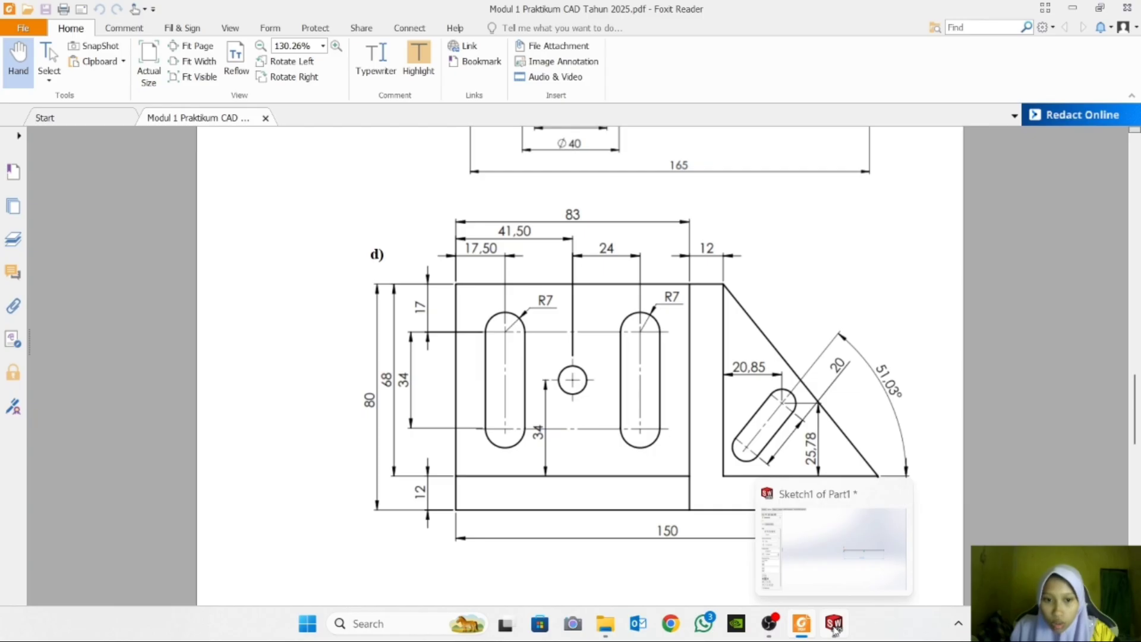
{"action": "left_click", "coordinate": [837, 586]}
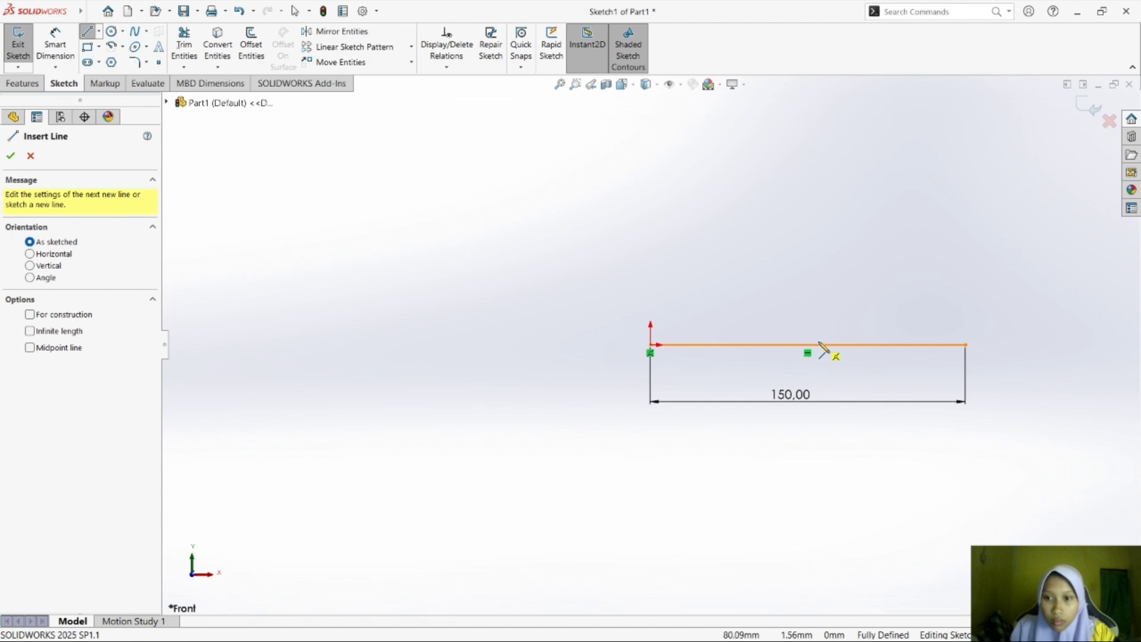
{"action": "left_click", "coordinate": [878, 345]}
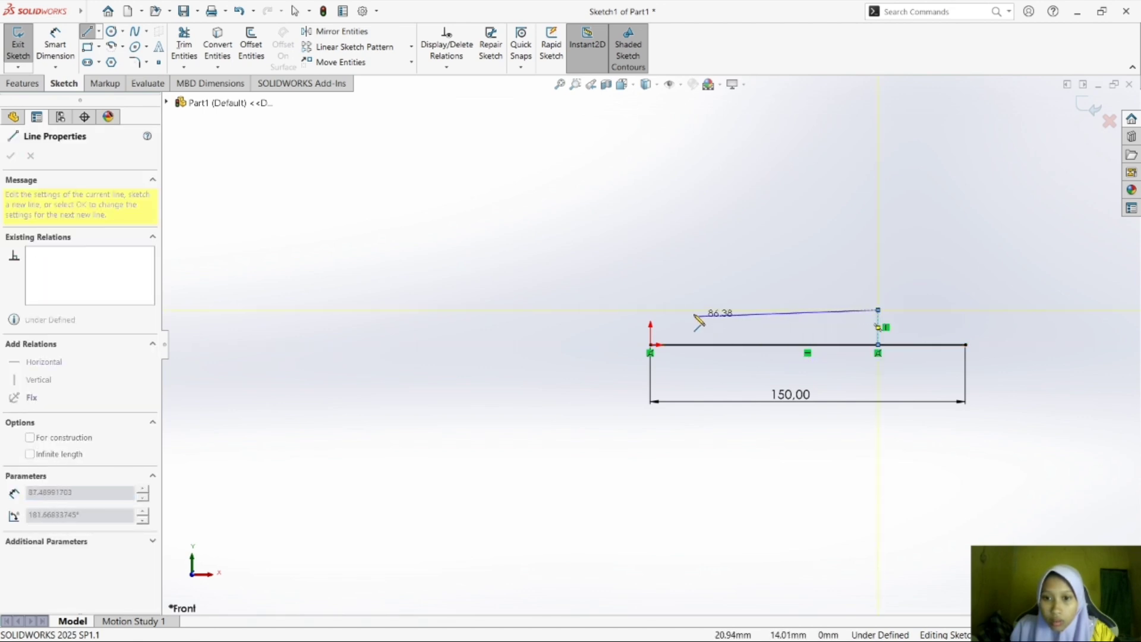
{"action": "left_click", "coordinate": [650, 309]}
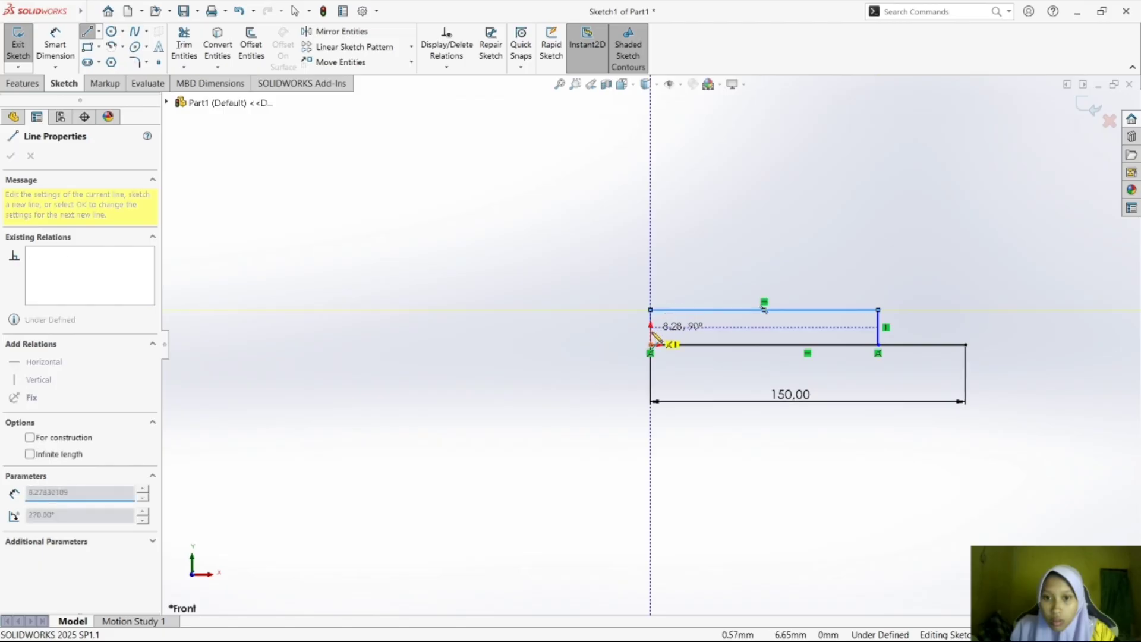
{"action": "left_click", "coordinate": [650, 344]}
{"action": "key", "text": "Escape"}
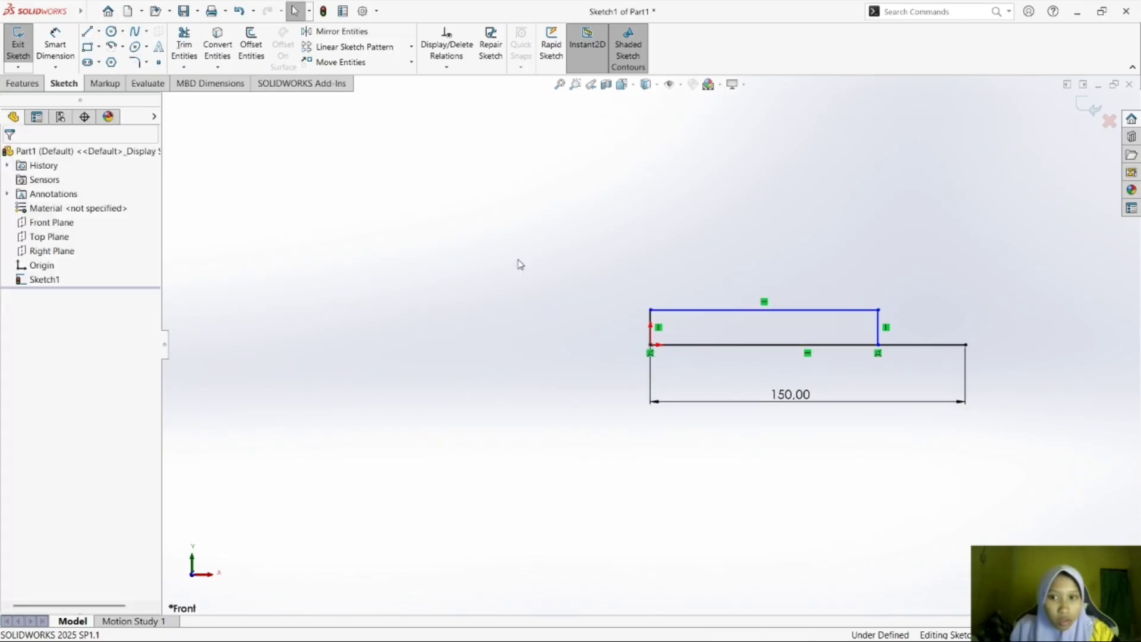
Dimension the height of the base strip's left edge to 12 mm.
{"action": "left_click", "coordinate": [56, 45]}
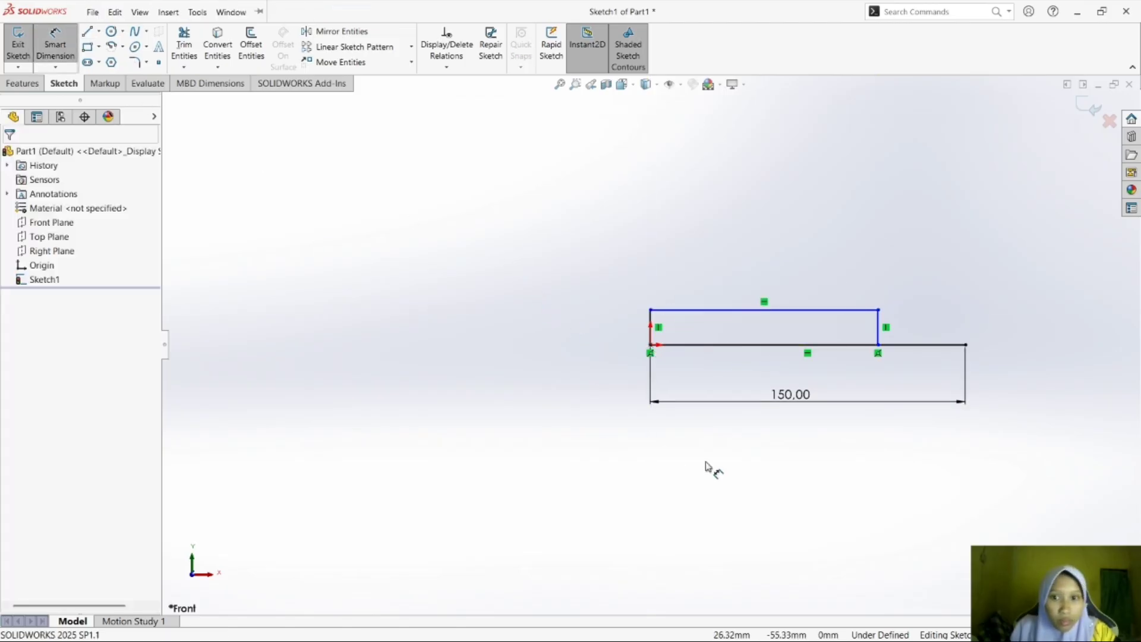
{"action": "left_click", "coordinate": [652, 321]}
{"action": "left_click", "coordinate": [623, 326]}
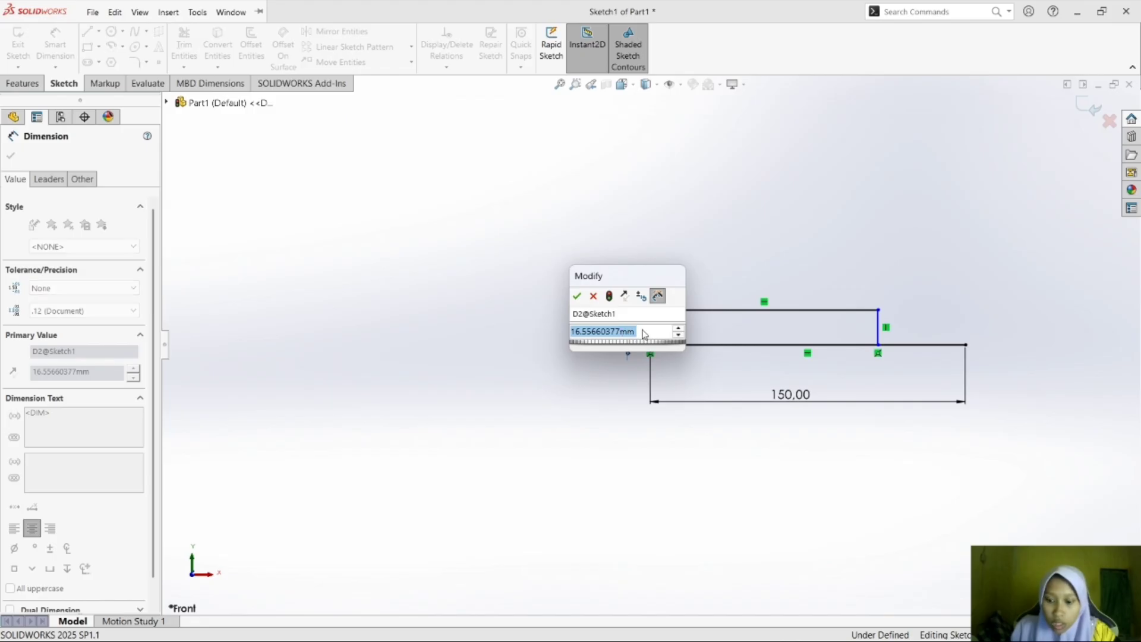
{"action": "type", "text": "12"}
{"action": "key", "text": "Return"}
{"action": "left_click", "coordinate": [696, 265]}
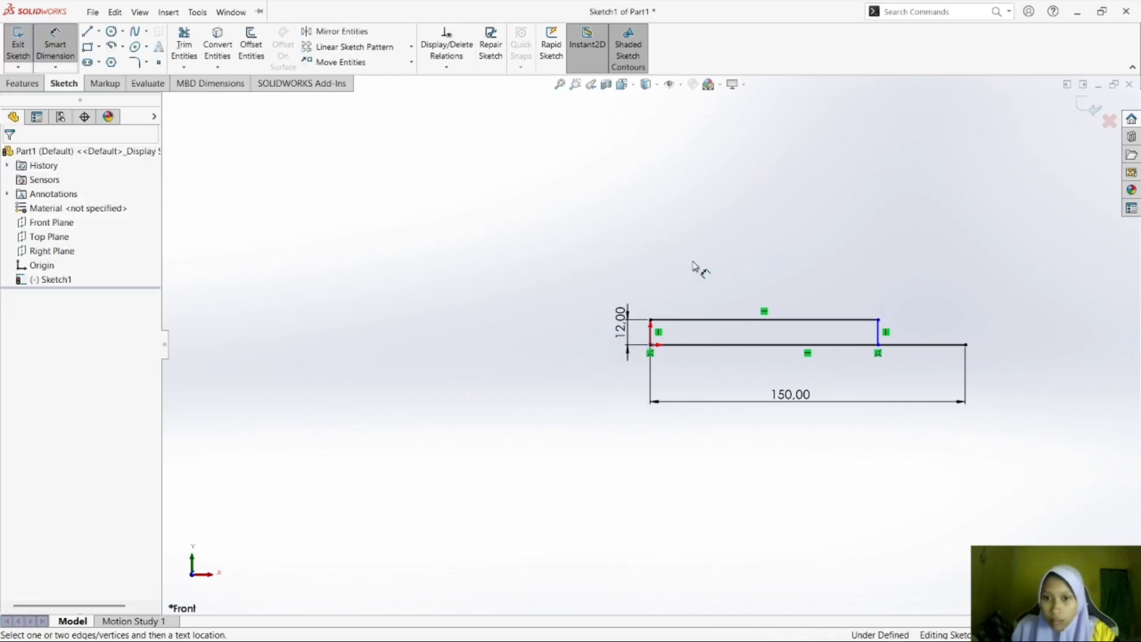
Check the upper plate in the module PDF, and outline it on top of the strip in SOLIDWORKS, about 108 mm wide and 59 mm high.
{"action": "left_click", "coordinate": [814, 629]}
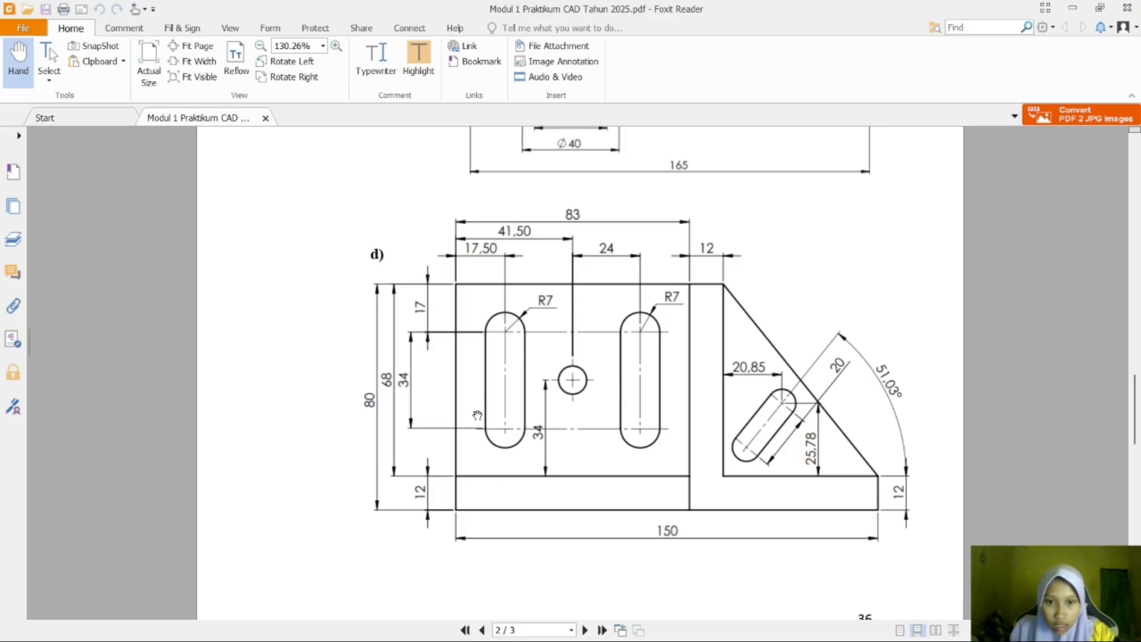
{"action": "mouse_move", "coordinate": [886, 628]}
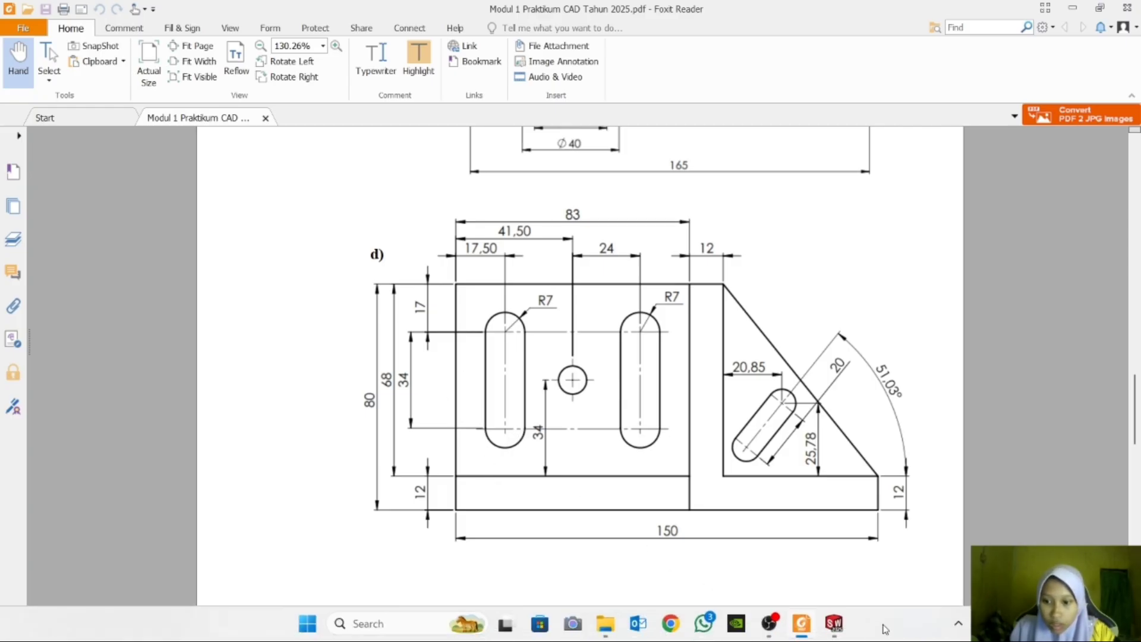
{"action": "left_click", "coordinate": [834, 623]}
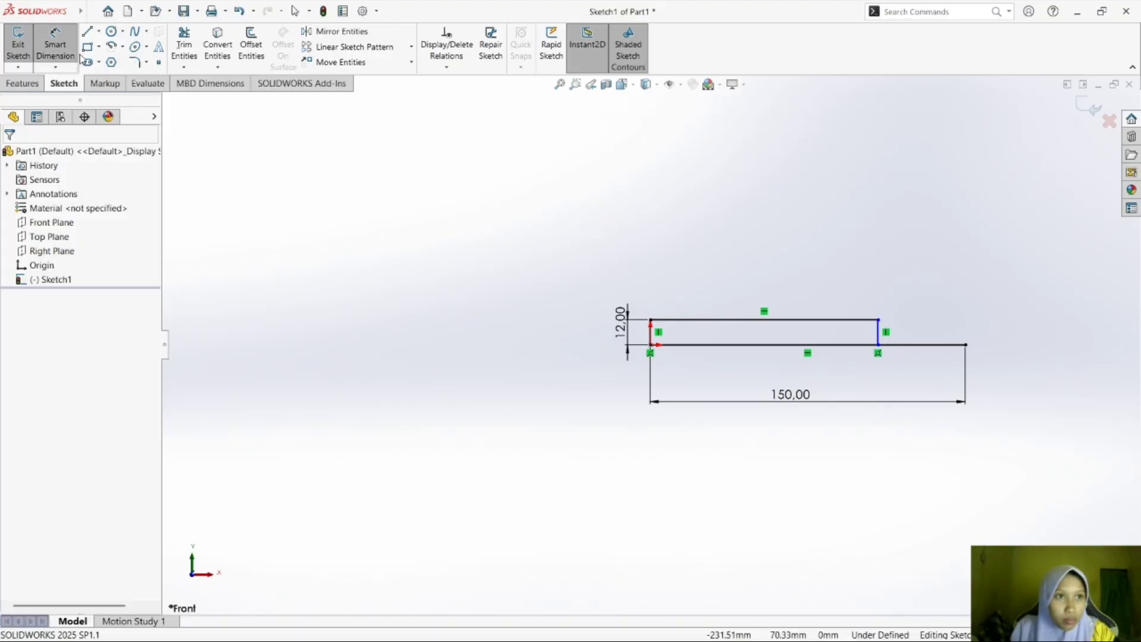
{"action": "left_click", "coordinate": [90, 32]}
{"action": "left_click", "coordinate": [651, 320]}
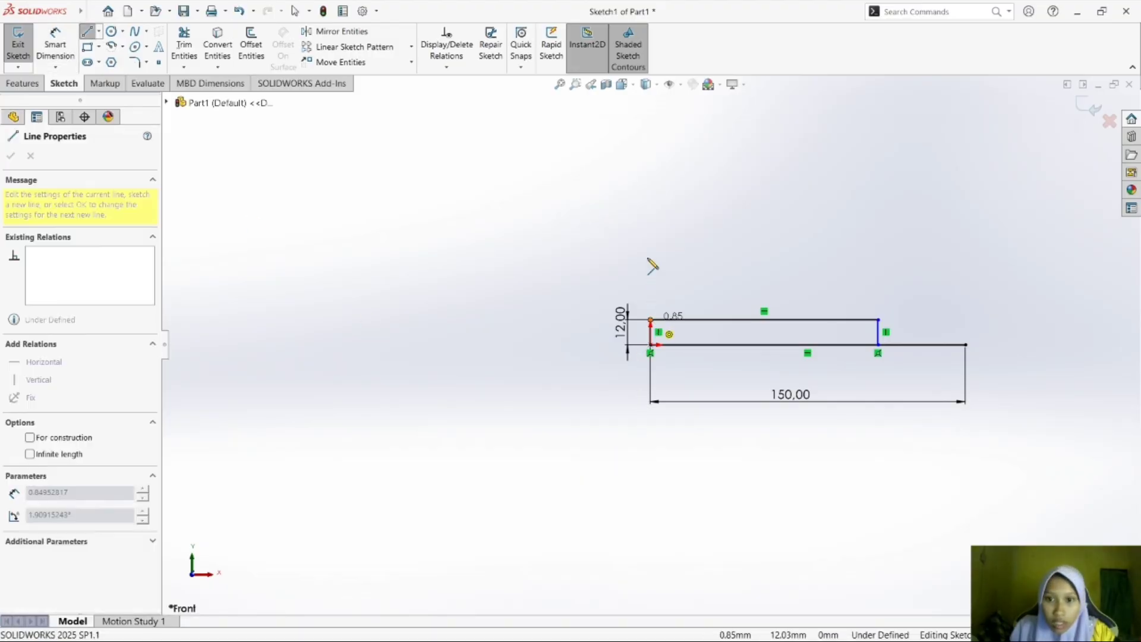
{"action": "left_click", "coordinate": [651, 194]}
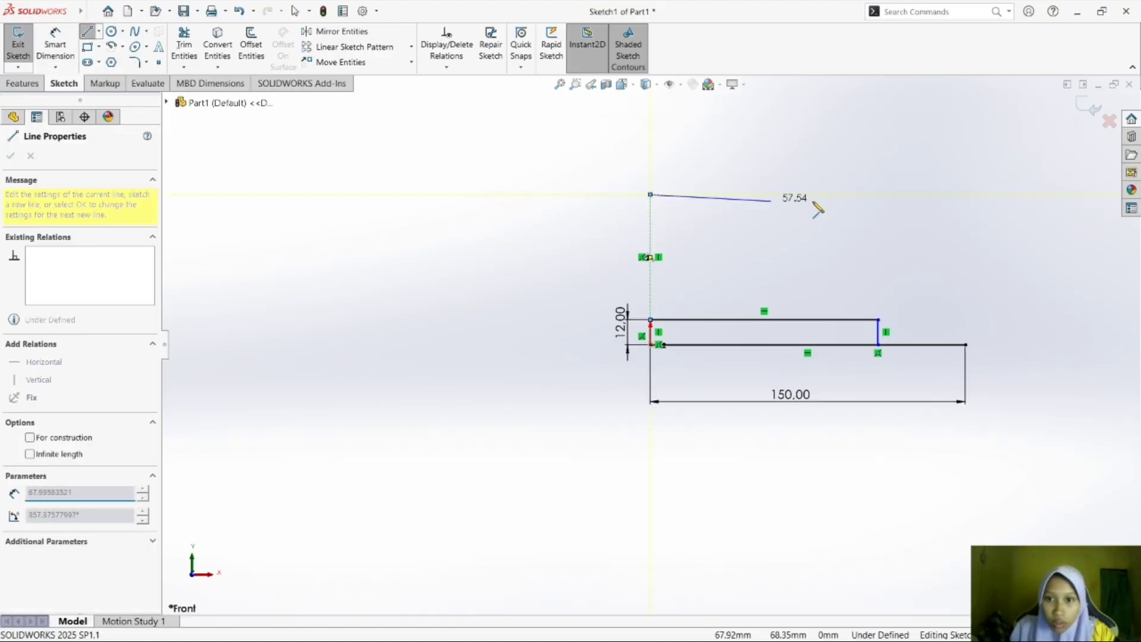
{"action": "left_click", "coordinate": [879, 194]}
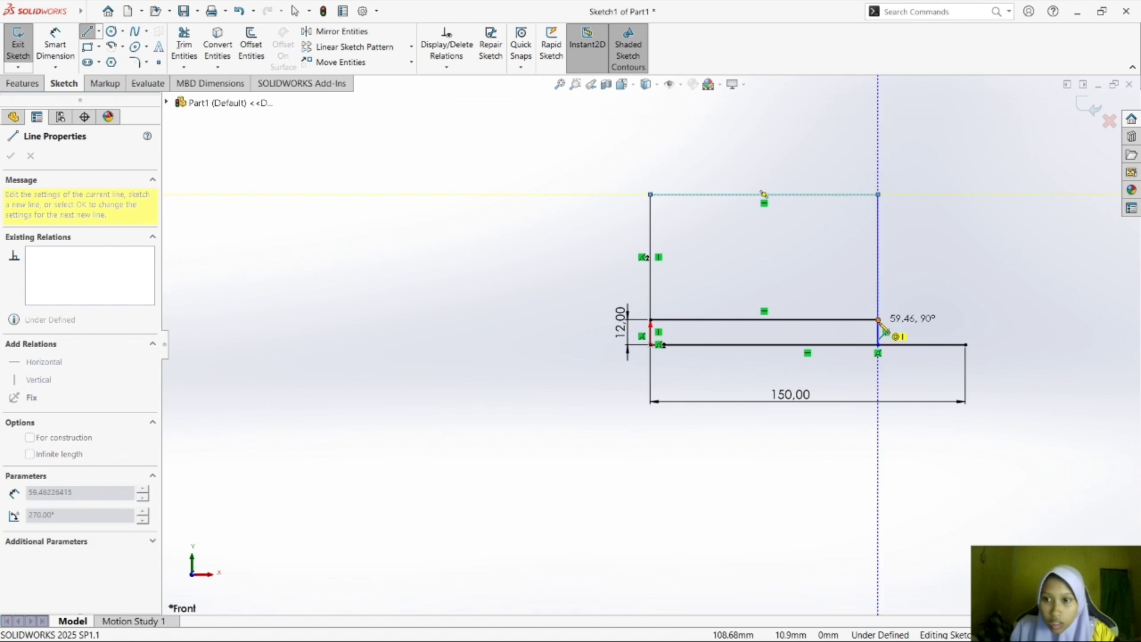
{"action": "left_click", "coordinate": [879, 319]}
{"action": "key", "text": "Escape"}
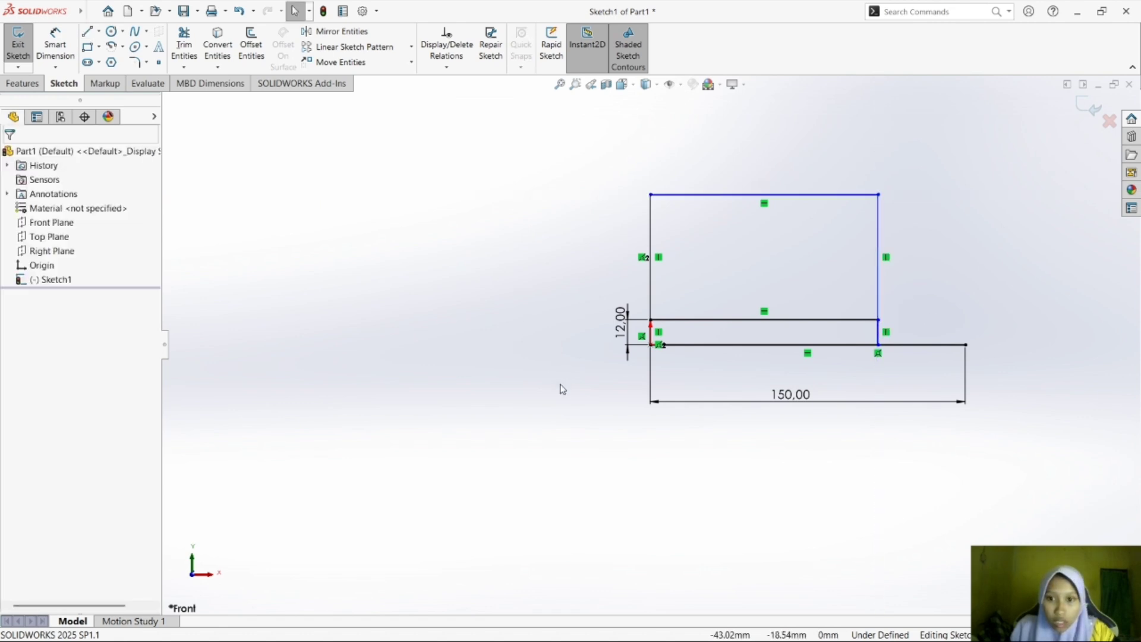
Place an overall height dimension between the plate's upper-left corner and the origin.
{"action": "left_click", "coordinate": [54, 37]}
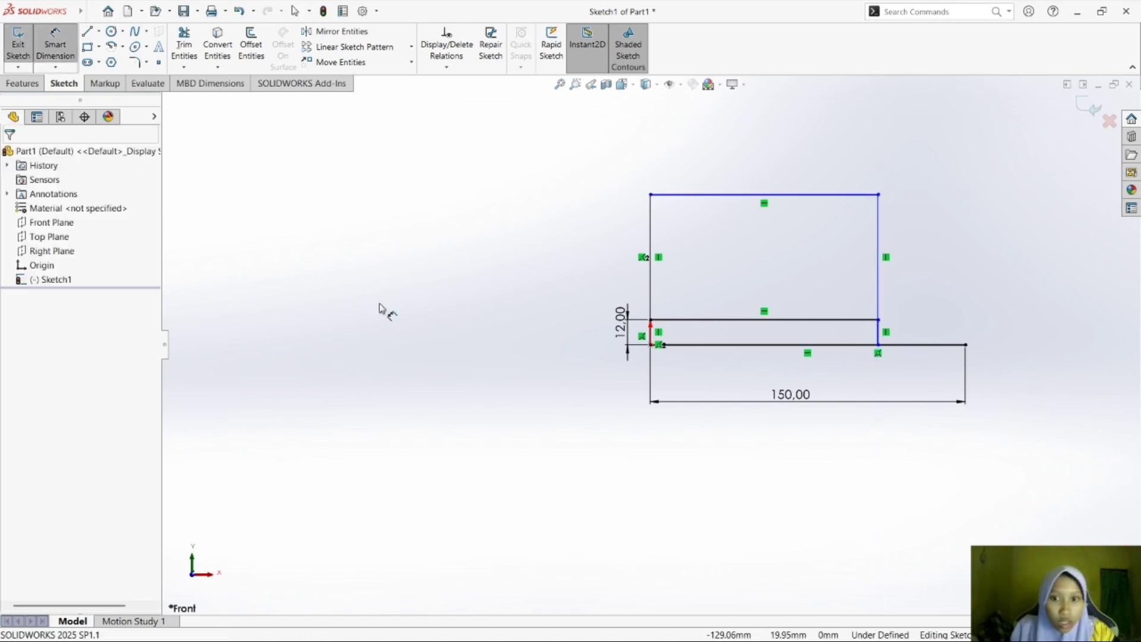
{"action": "left_click", "coordinate": [651, 195]}
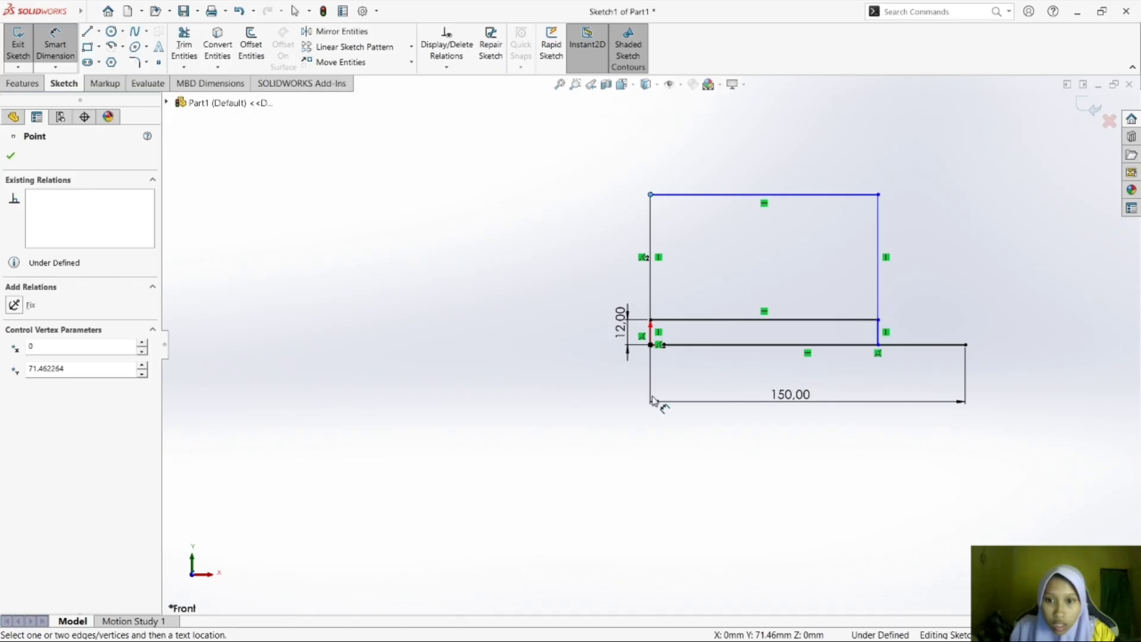
{"action": "left_click", "coordinate": [651, 345]}
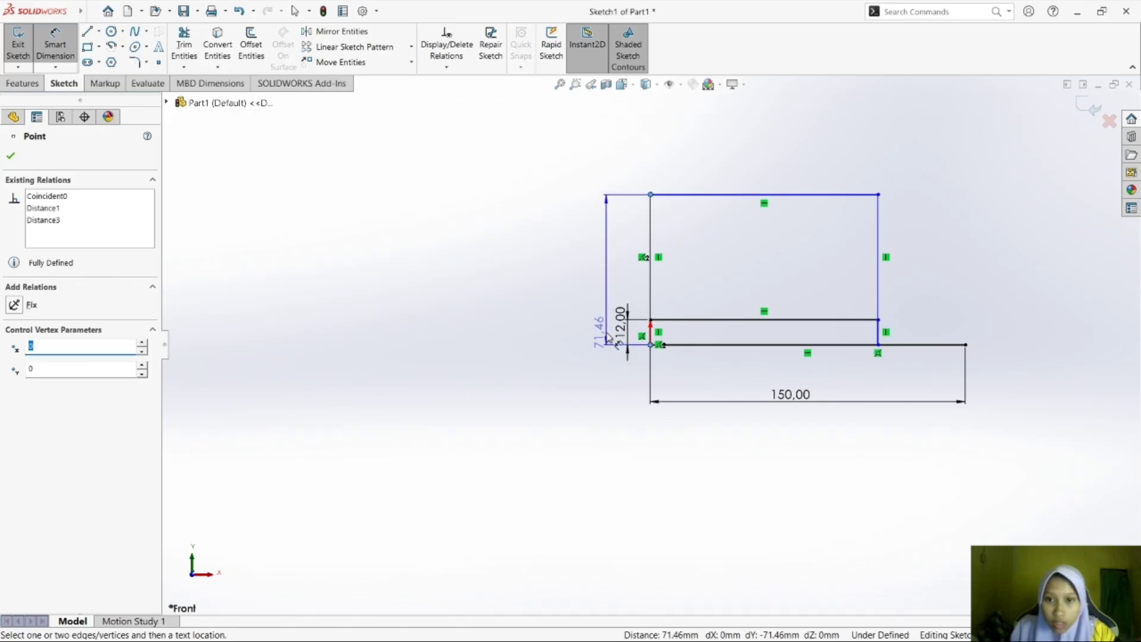
{"action": "left_click", "coordinate": [618, 321]}
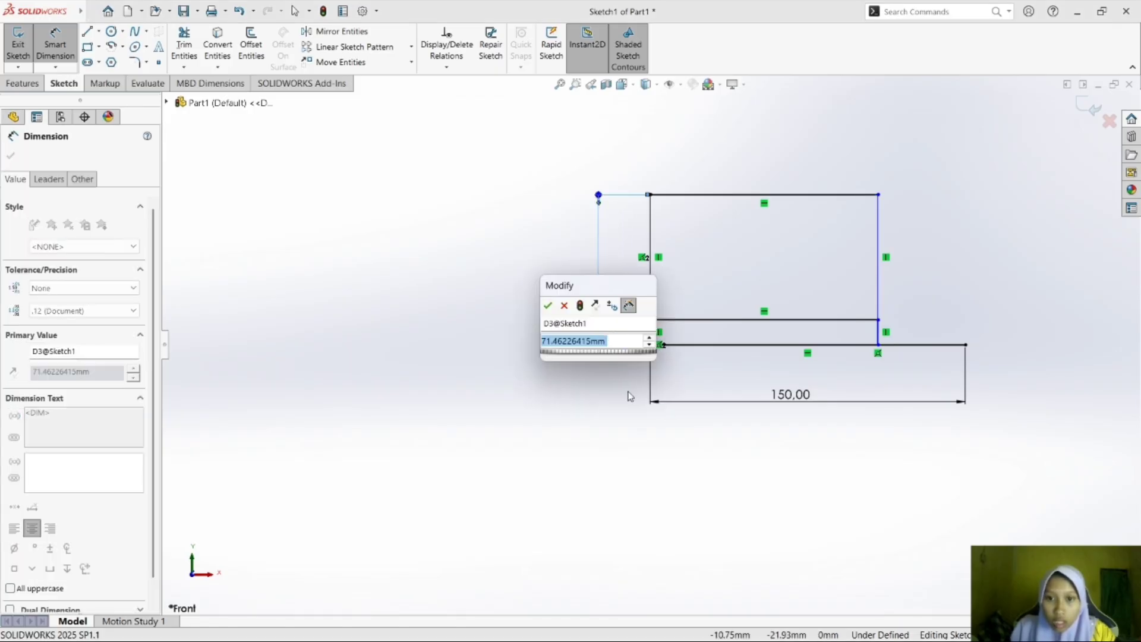
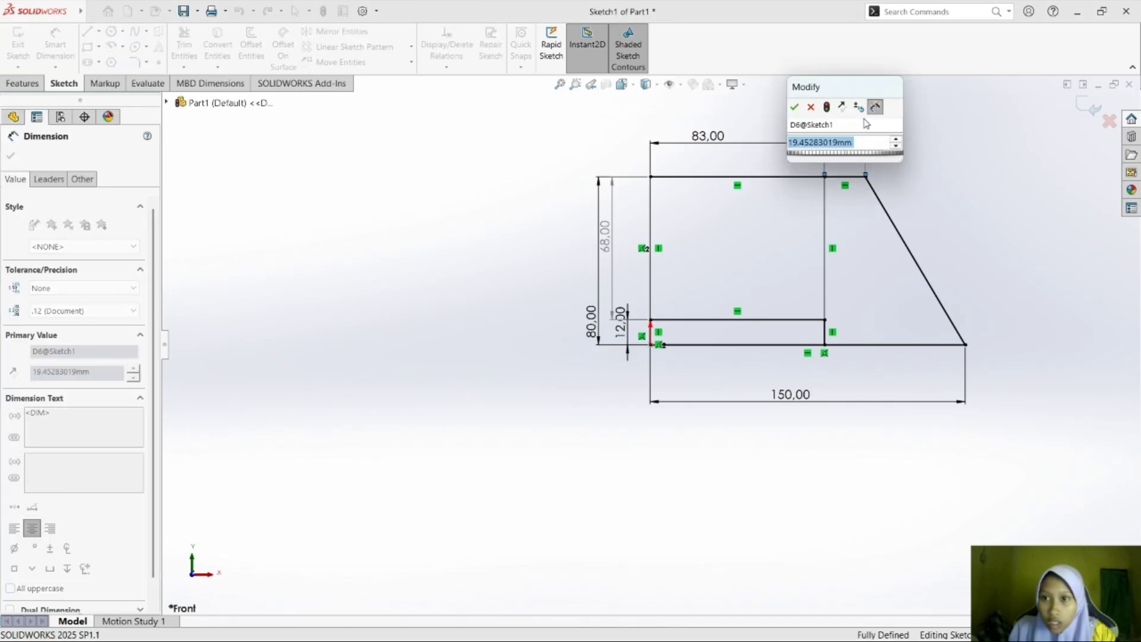
Set the width of the short top segment between the plate's divider and the sloped edge to 12 mm.
{"action": "type", "text": "12"}
{"action": "key", "text": "Return"}
{"action": "left_click", "coordinate": [898, 125]}
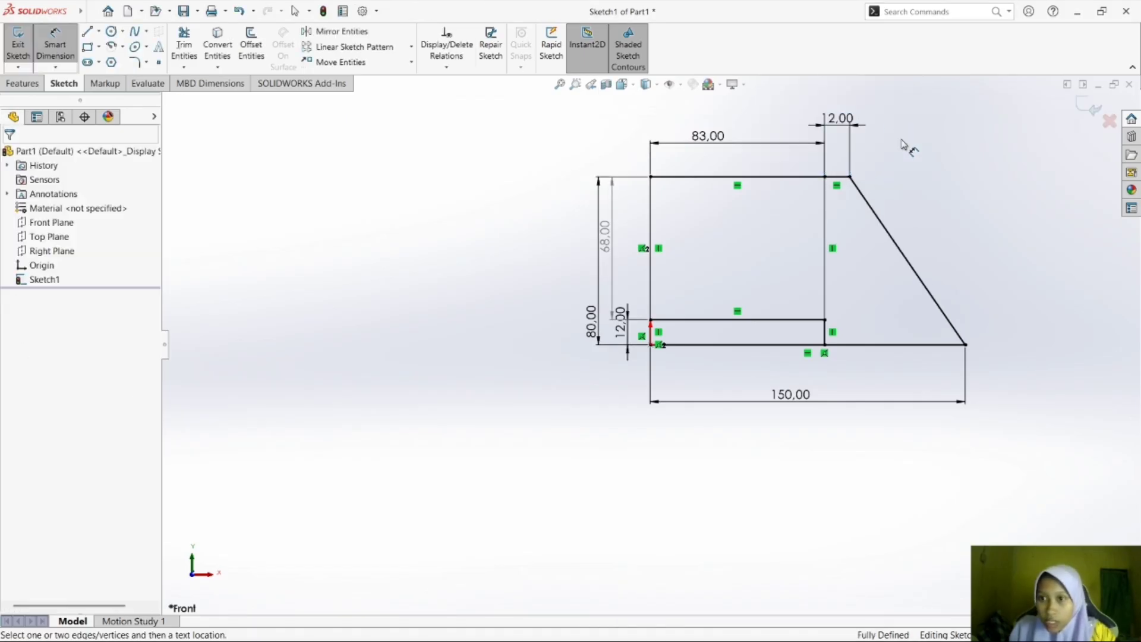
Check exercise d) in the module PDF, and draw a vertical line down from the slope's upper corner plus a horizontal line about 47 mm long to the slope in SOLIDWORKS.
{"action": "left_click", "coordinate": [798, 625]}
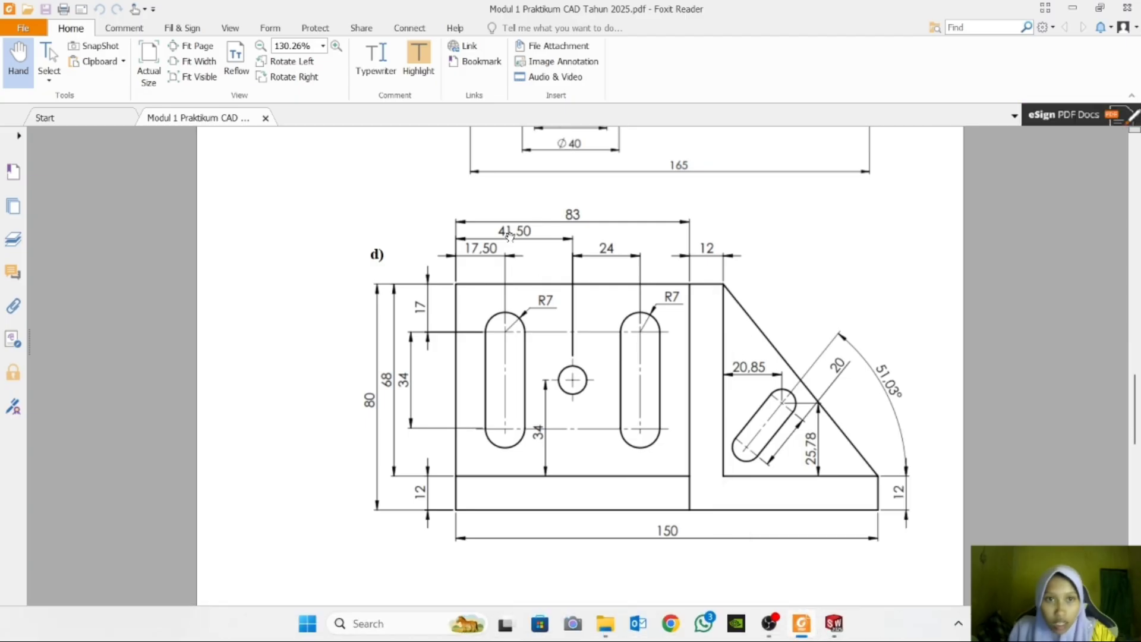
{"action": "left_click", "coordinate": [834, 623]}
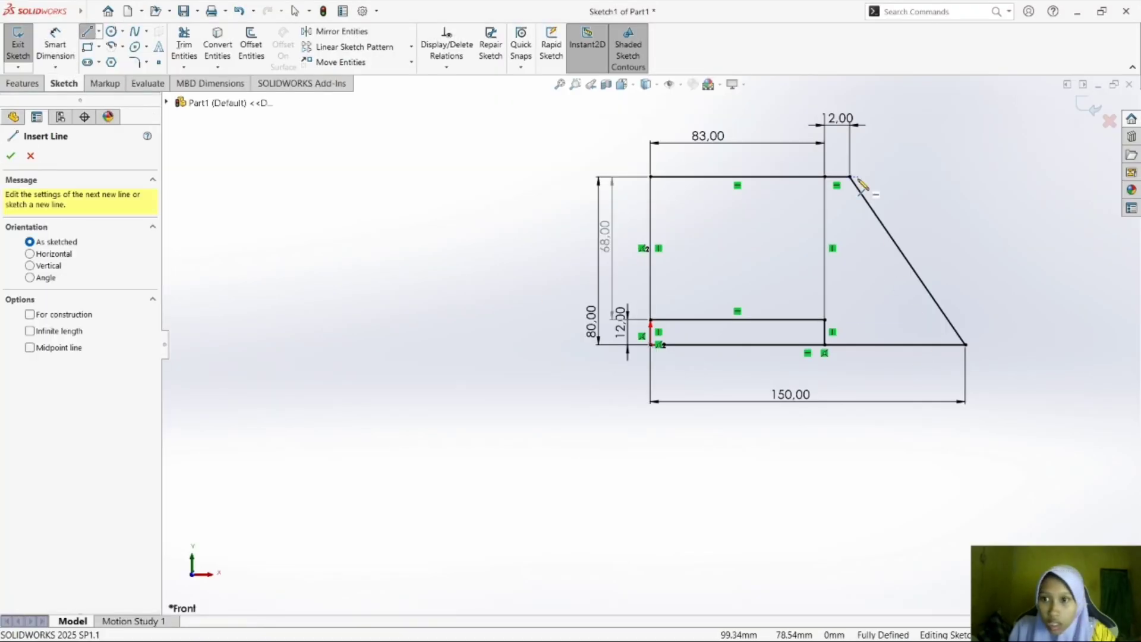
{"action": "left_click", "coordinate": [850, 177]}
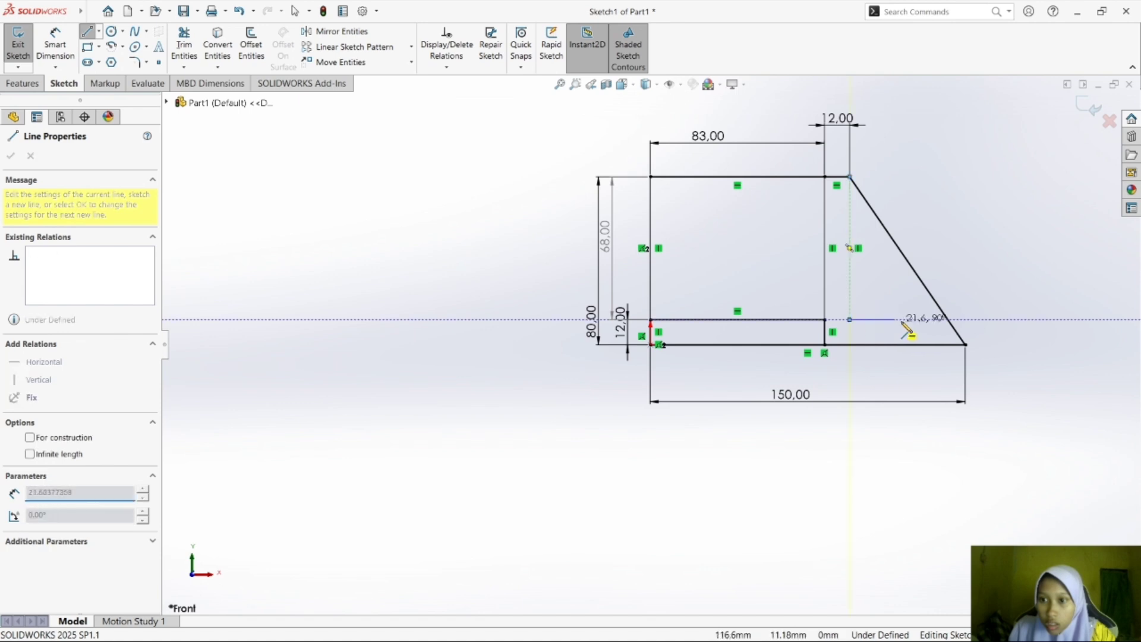
{"action": "left_click", "coordinate": [850, 320]}
{"action": "left_click", "coordinate": [950, 320]}
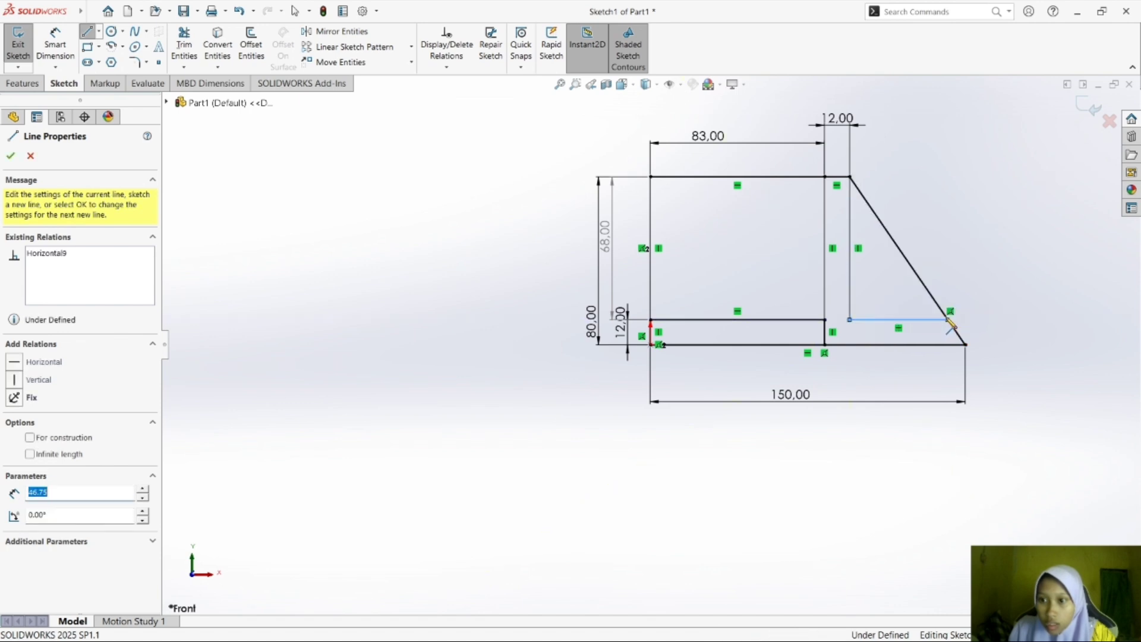
{"action": "key", "text": "Escape"}
Check the module PDF, add a driven 12 mm height dimension beside the slope's lower end in SOLIDWORKS, and sketch a circle in the middle of the plate.
{"action": "mouse_move", "coordinate": [826, 640]}
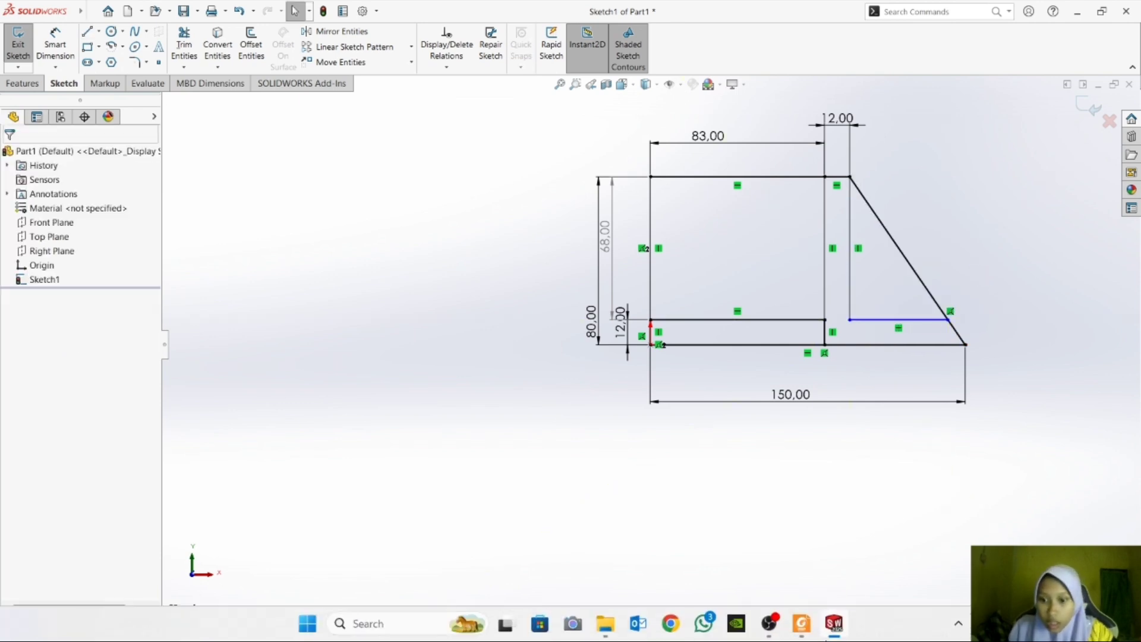
{"action": "left_click", "coordinate": [803, 622]}
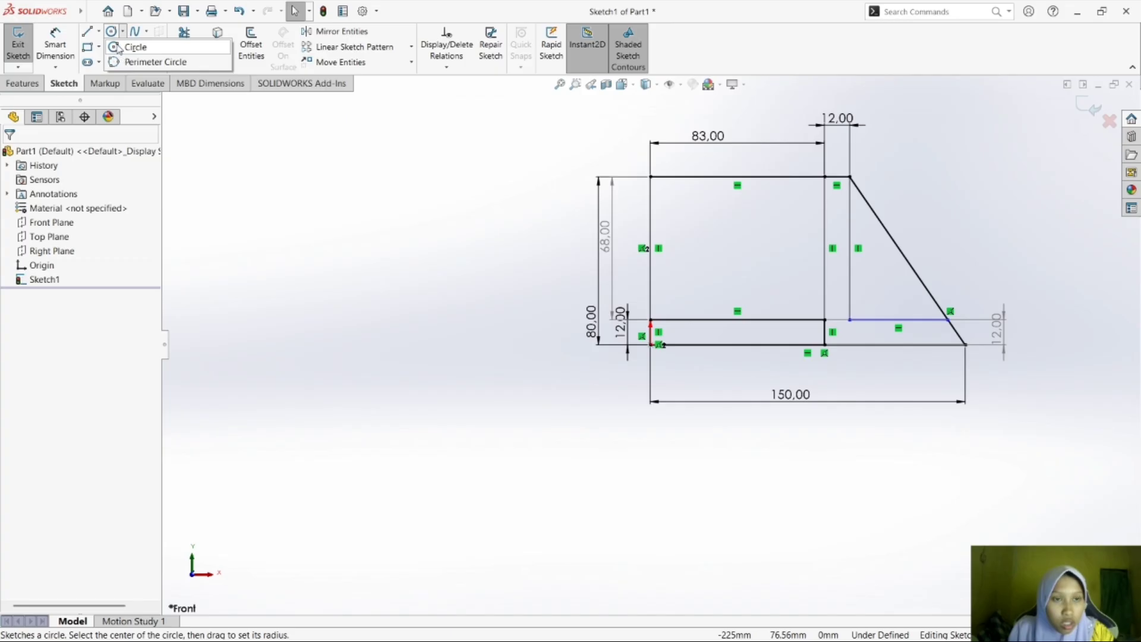
{"action": "left_click", "coordinate": [119, 47]}
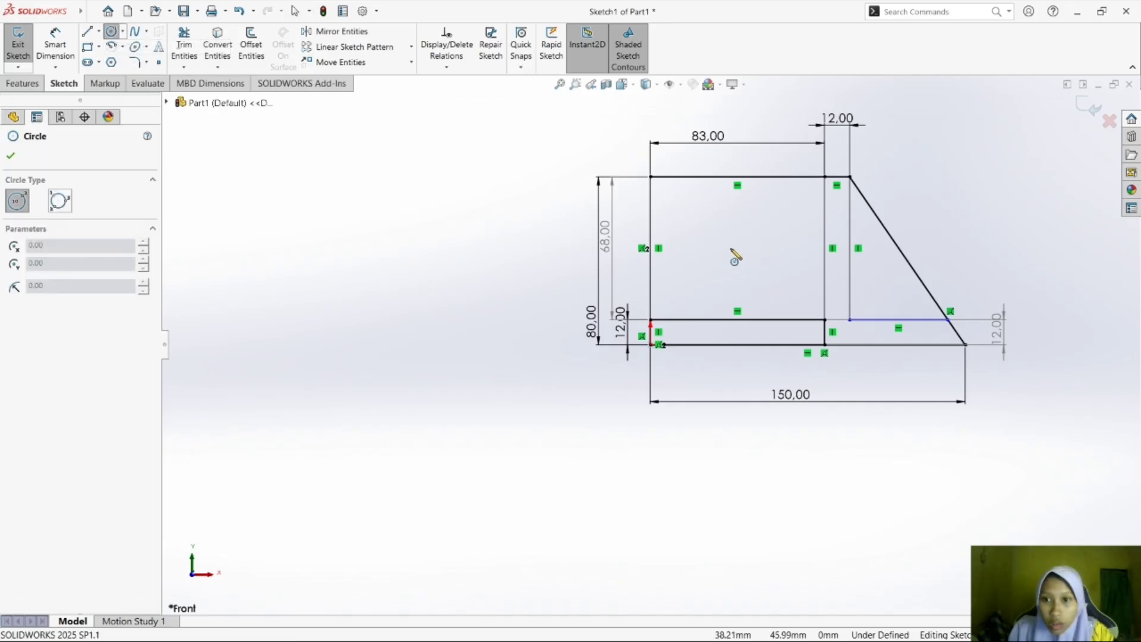
{"action": "left_click_drag", "start_coordinate": [739, 244], "coordinate": [756, 245]}
{"action": "key", "text": "Escape"}
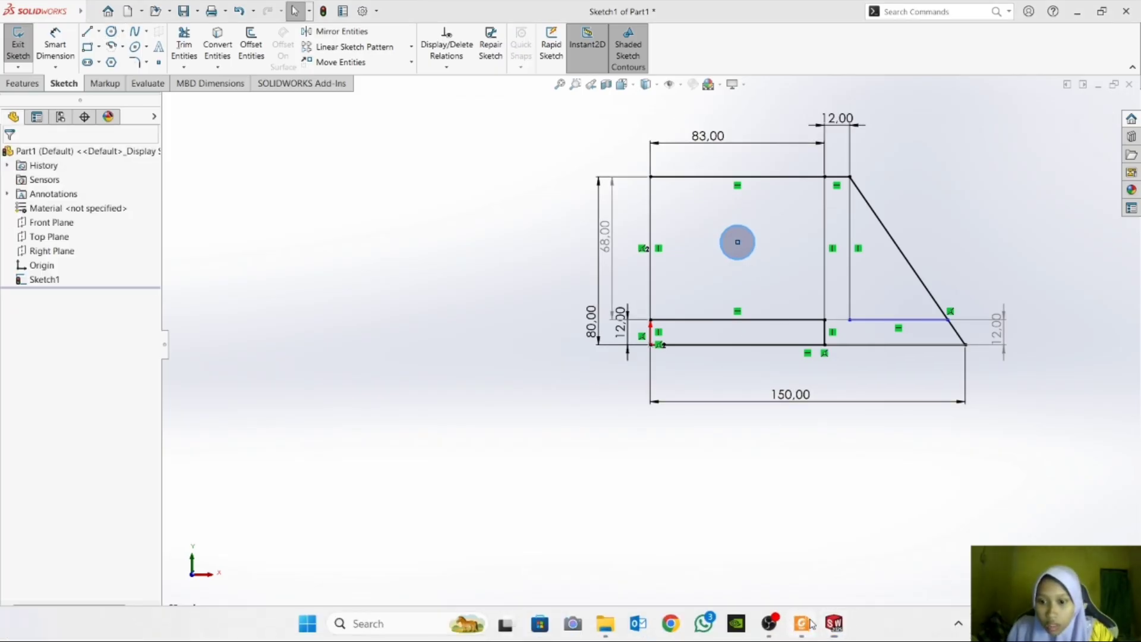
Check the module PDF, and sketch a vertical straight slot between the circle and the divider in SOLIDWORKS, about 14 mm wide with centers about 24 mm apart.
{"action": "left_click", "coordinate": [810, 622]}
{"action": "left_click", "coordinate": [833, 623]}
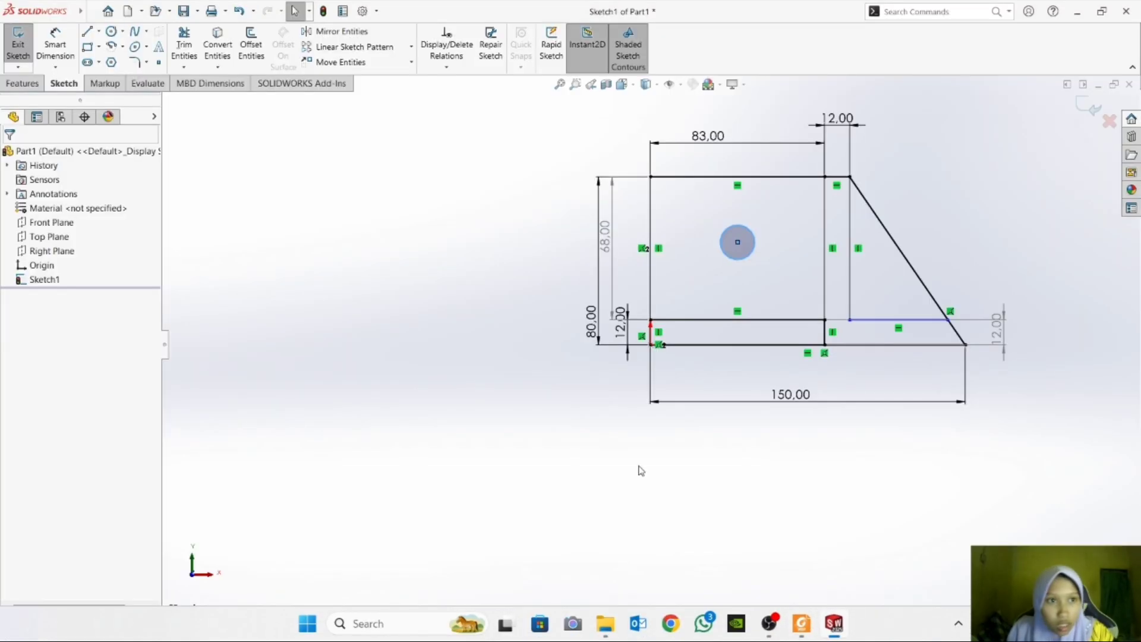
{"action": "left_click", "coordinate": [99, 63]}
{"action": "left_click", "coordinate": [106, 77]}
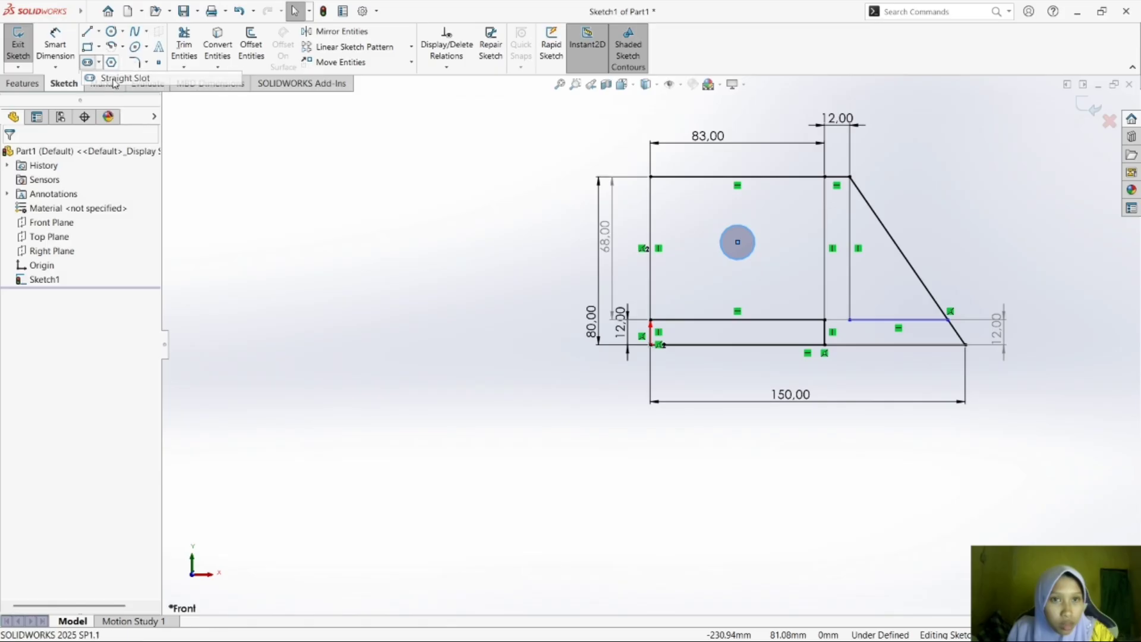
{"action": "left_click", "coordinate": [790, 219]}
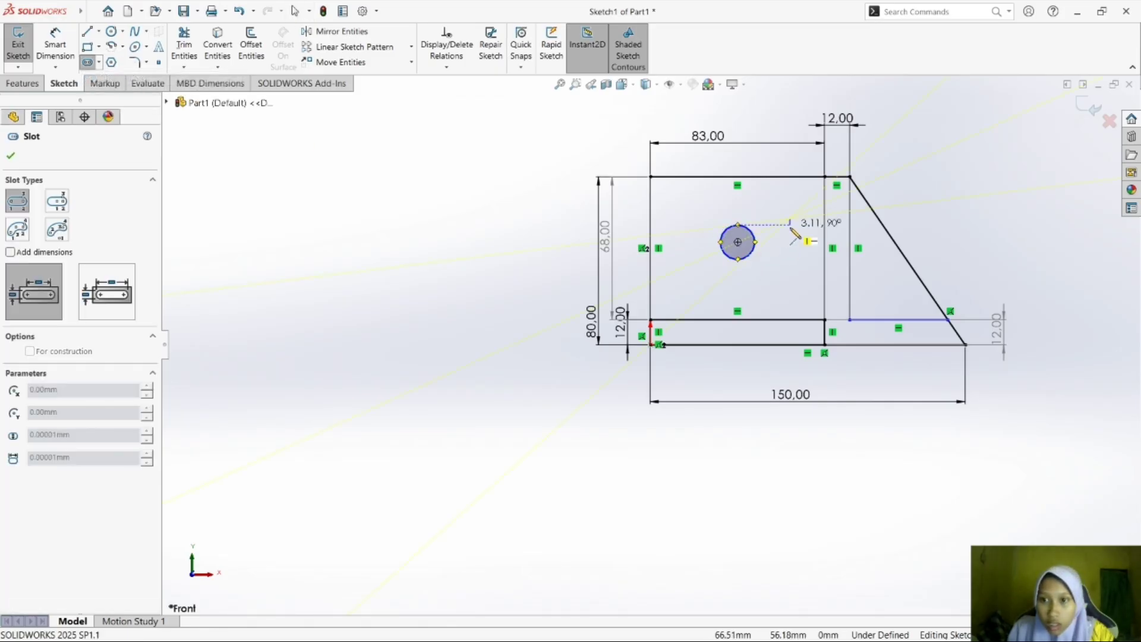
{"action": "left_click", "coordinate": [790, 268]}
{"action": "left_click", "coordinate": [806, 264]}
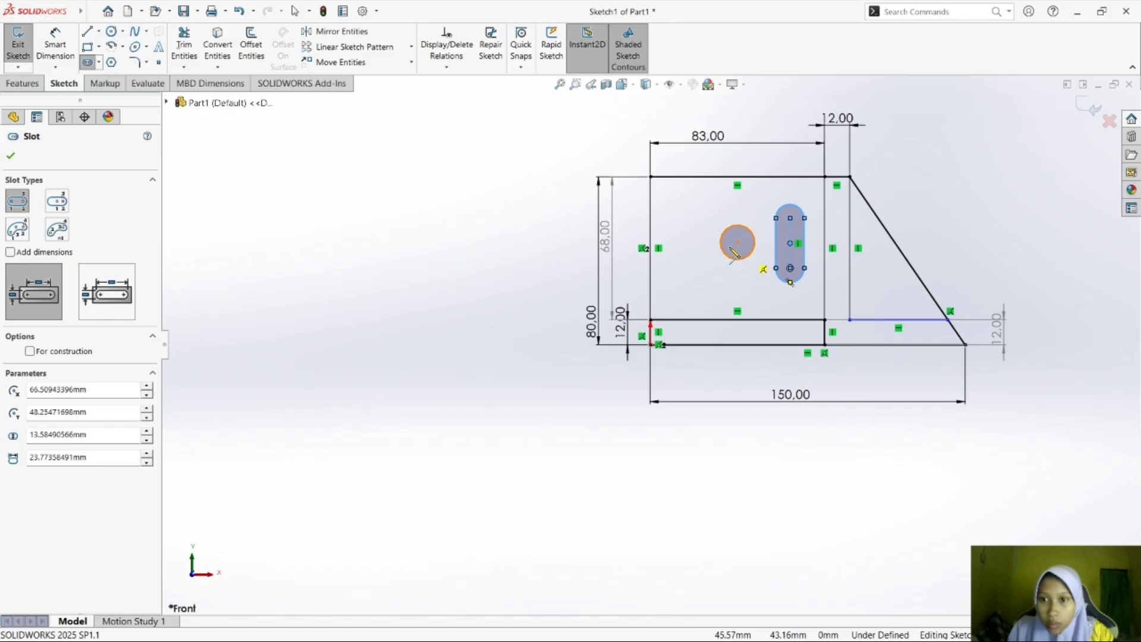
Sketch a second vertical straight slot between the plate's left edge and the circle, about 23 mm wide with centers about 12 mm apart.
{"action": "left_click", "coordinate": [684, 242]}
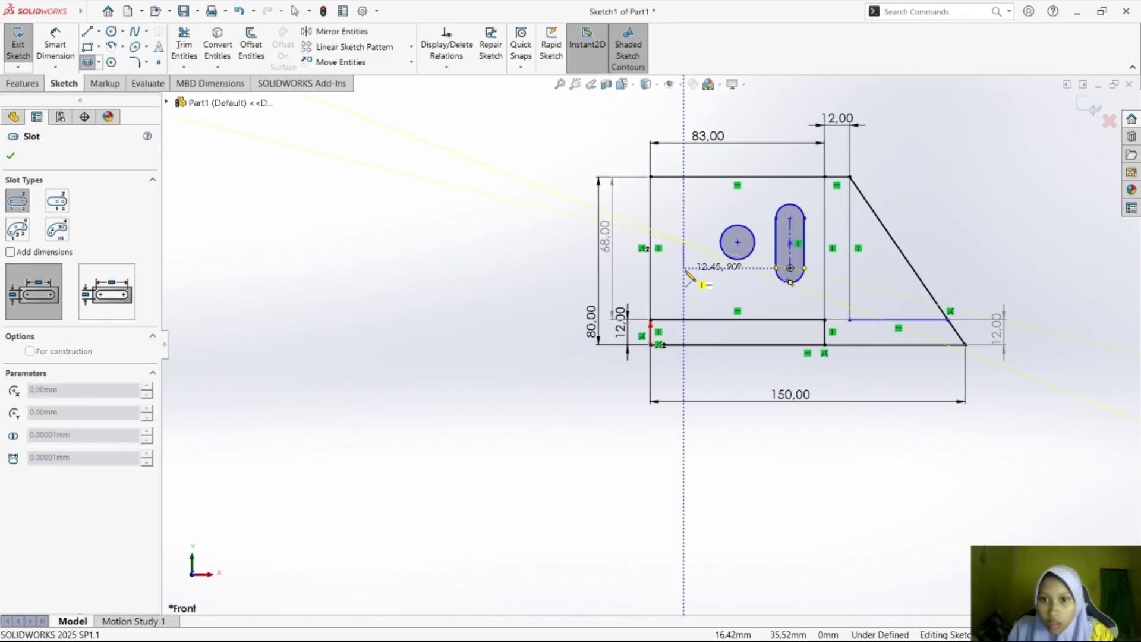
{"action": "left_click", "coordinate": [684, 269]}
{"action": "left_click", "coordinate": [707, 280]}
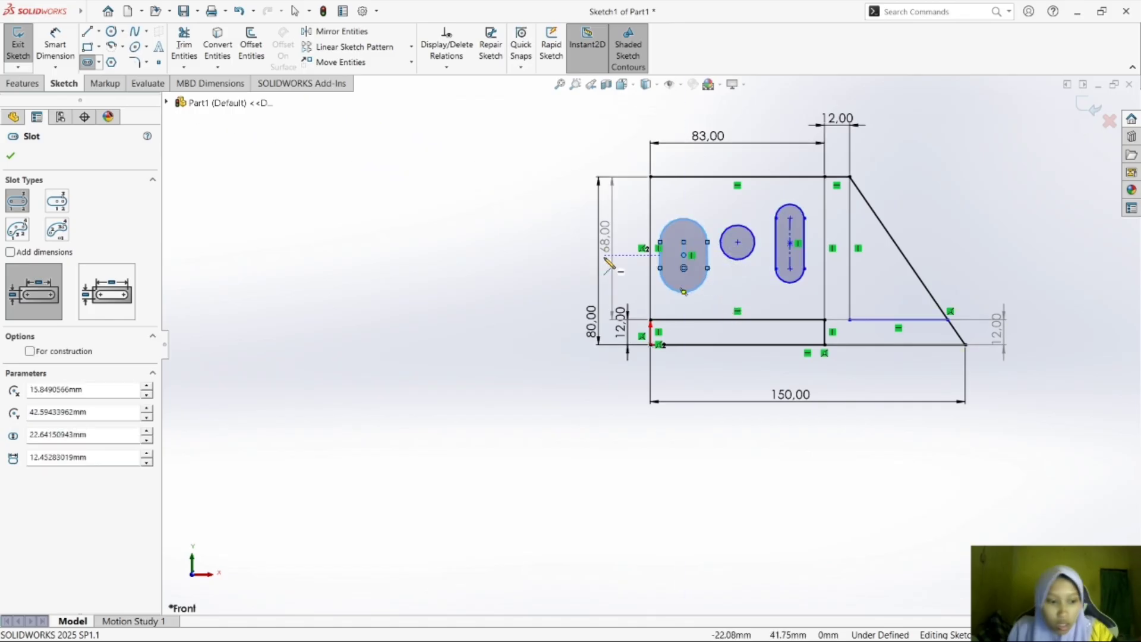
{"action": "key", "text": "Escape"}
Check the slot sizes in the module PDF, and dimension the end radius of both vertical slots to 7 mm in SOLIDWORKS.
{"action": "left_click", "coordinate": [804, 627]}
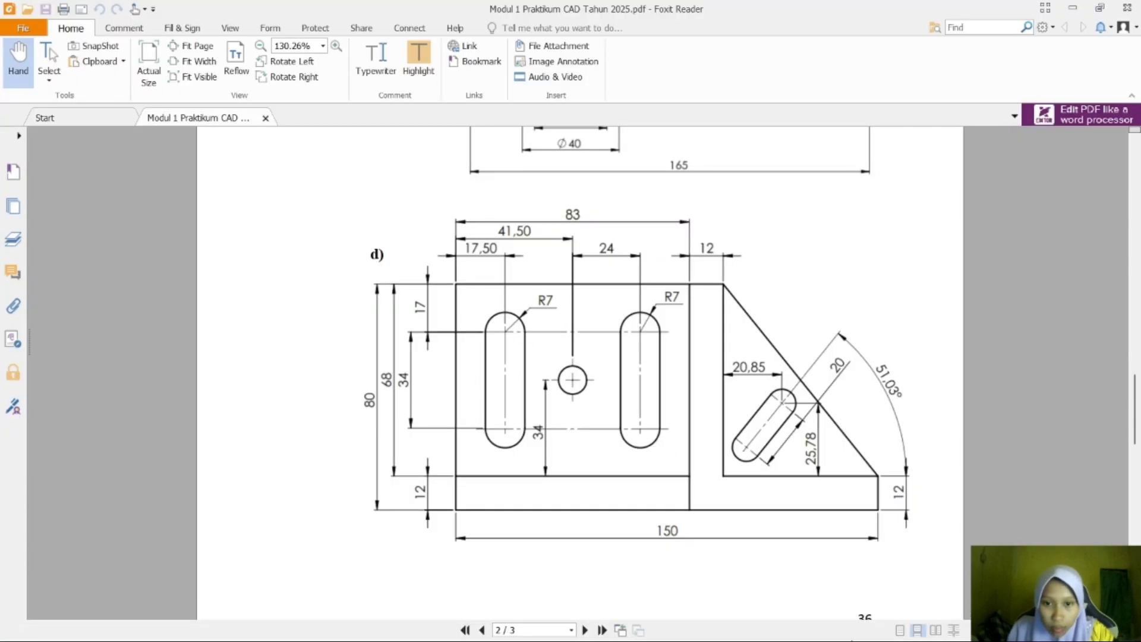
{"action": "left_click", "coordinate": [828, 624]}
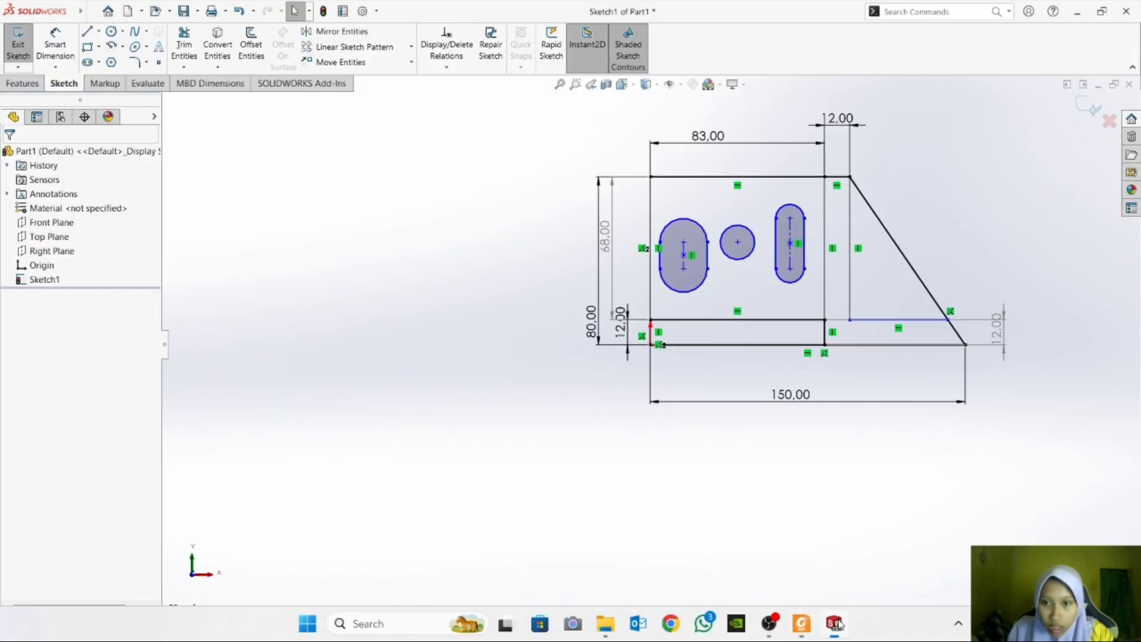
{"action": "left_click", "coordinate": [55, 45]}
{"action": "left_click", "coordinate": [781, 207]}
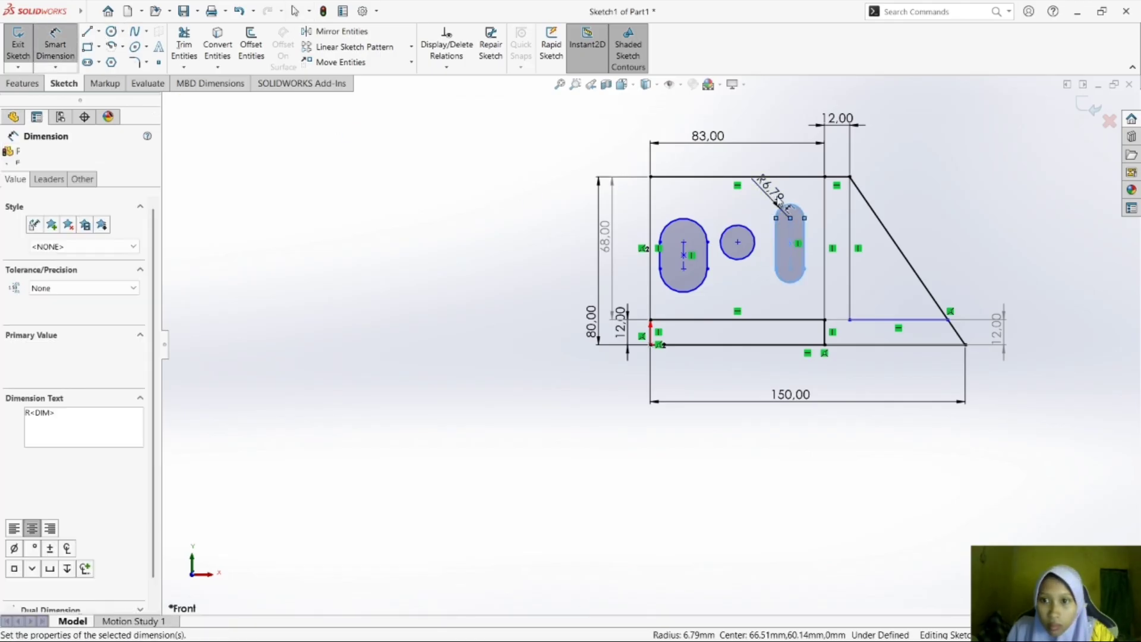
{"action": "left_click", "coordinate": [777, 202]}
{"action": "type", "text": "7.00mm"}
{"action": "key", "text": "Return"}
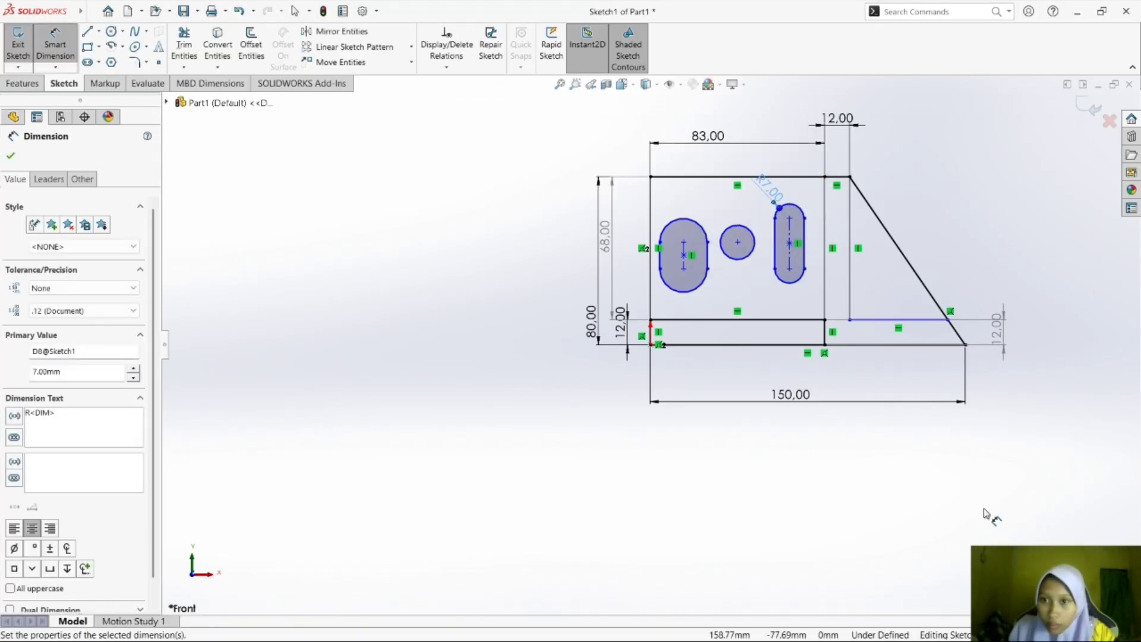
{"action": "left_click", "coordinate": [679, 222]}
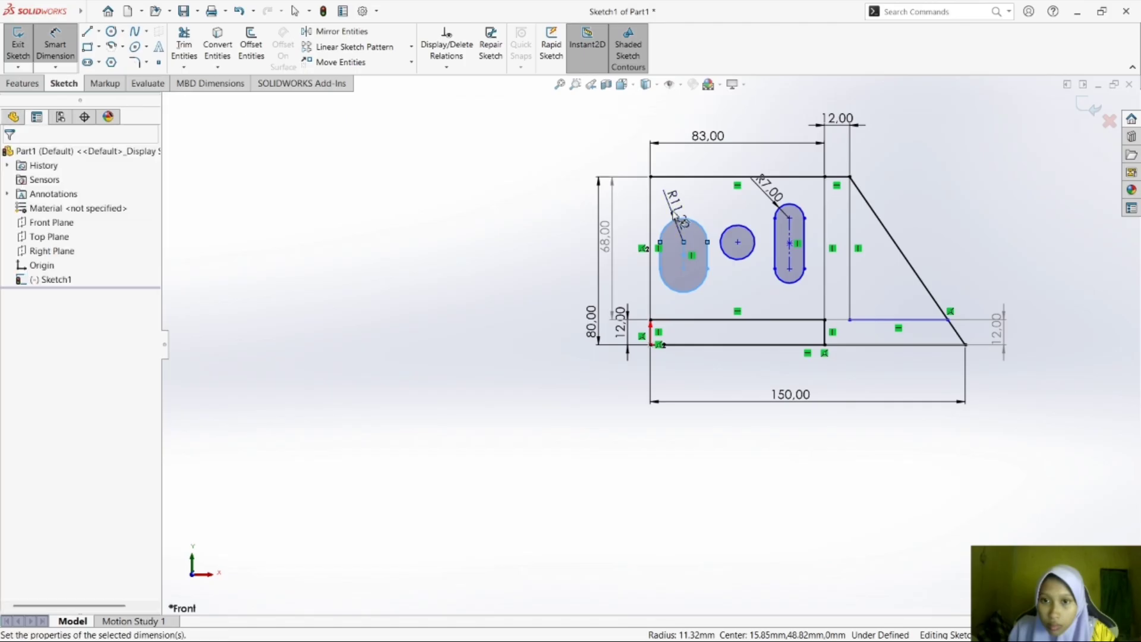
{"action": "left_click", "coordinate": [672, 211]}
{"action": "type", "text": "7"}
{"action": "key", "text": "Return"}
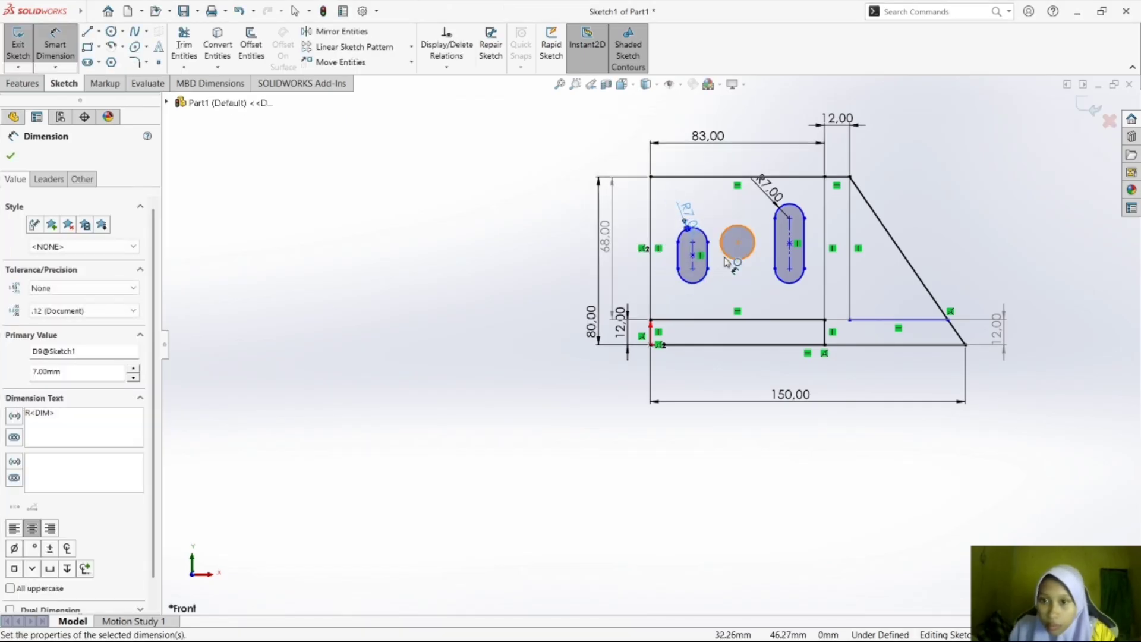
{"action": "left_click", "coordinate": [789, 280]}
{"action": "left_click", "coordinate": [778, 314]}
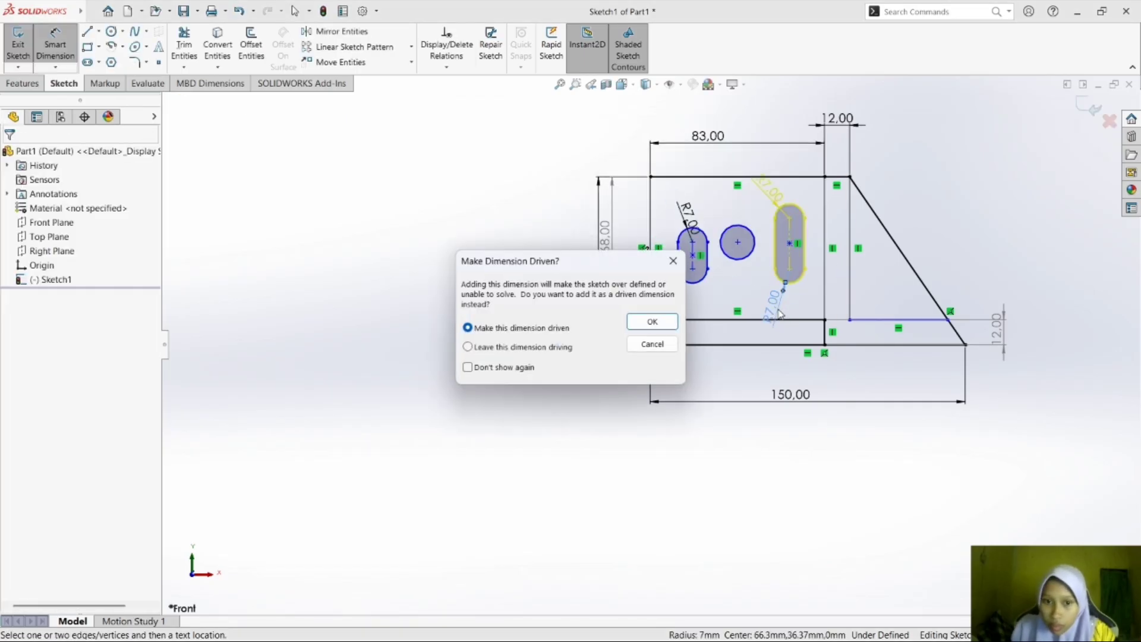
{"action": "left_click", "coordinate": [673, 260]}
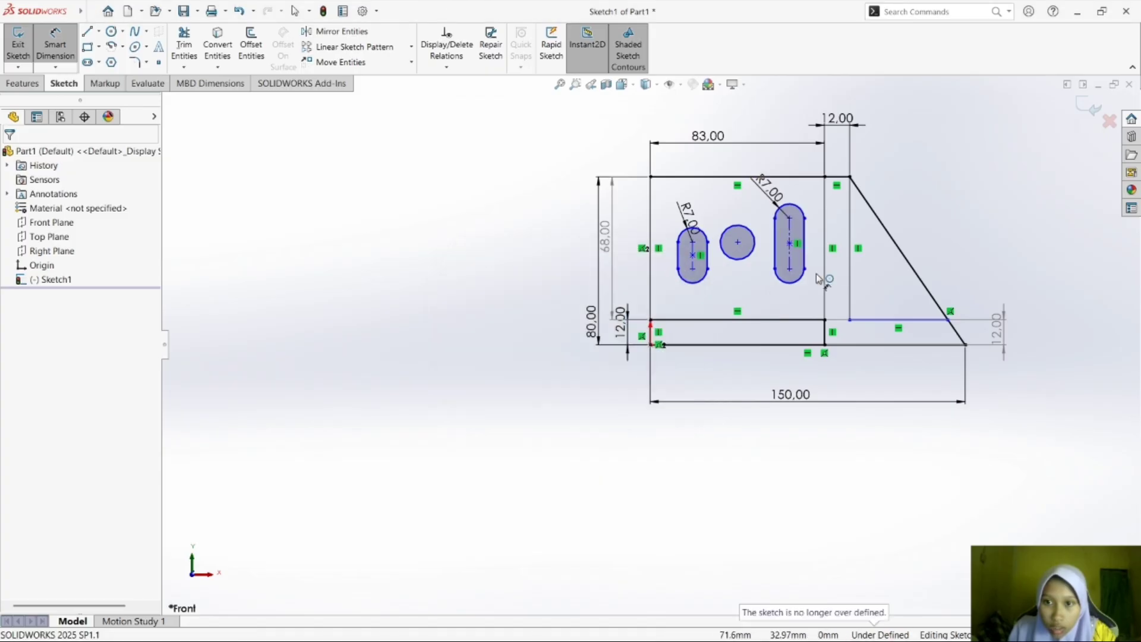
Dimension the straight side length of the right slot and of the left slot to 13 mm each.
{"action": "left_click", "coordinate": [777, 255]}
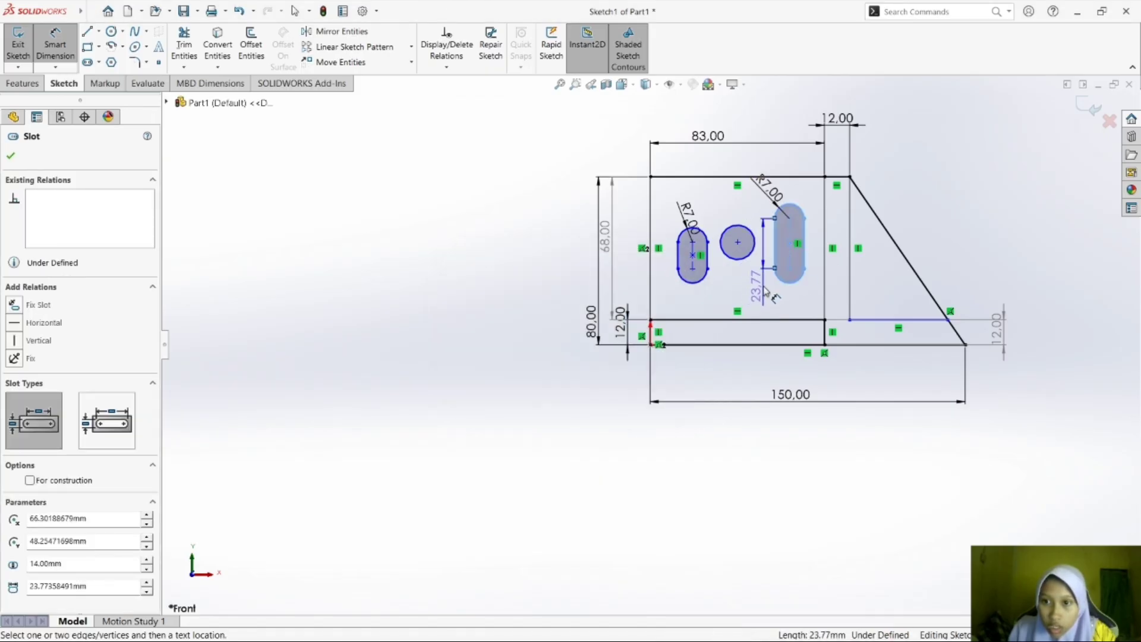
{"action": "left_click", "coordinate": [756, 261]}
{"action": "type", "text": "13"}
{"action": "key", "text": "Return"}
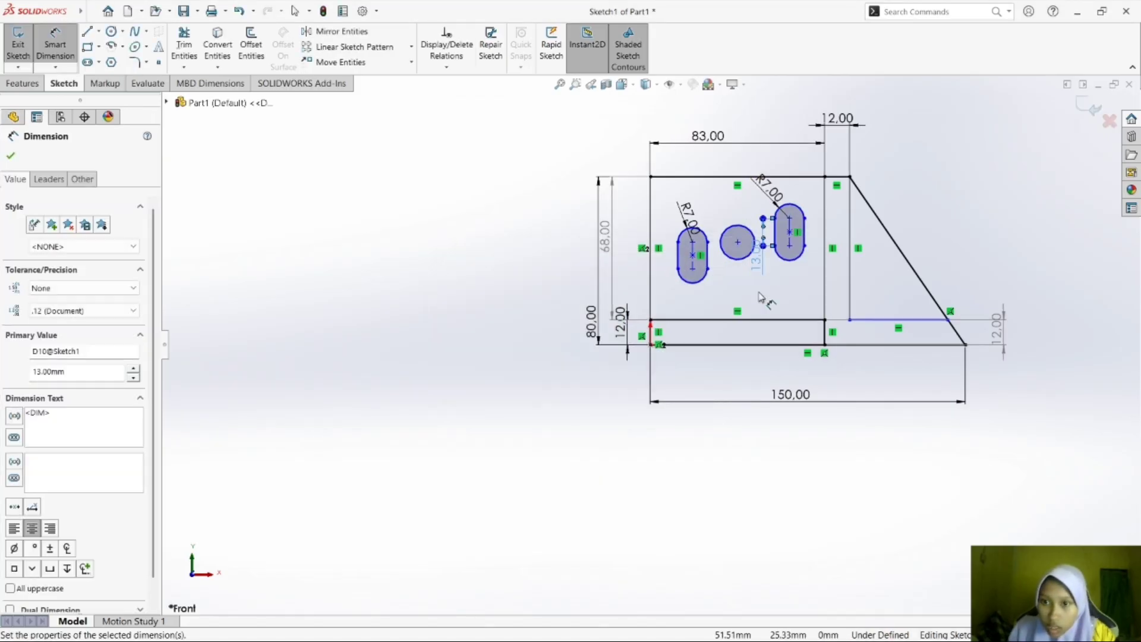
{"action": "left_click", "coordinate": [702, 280]}
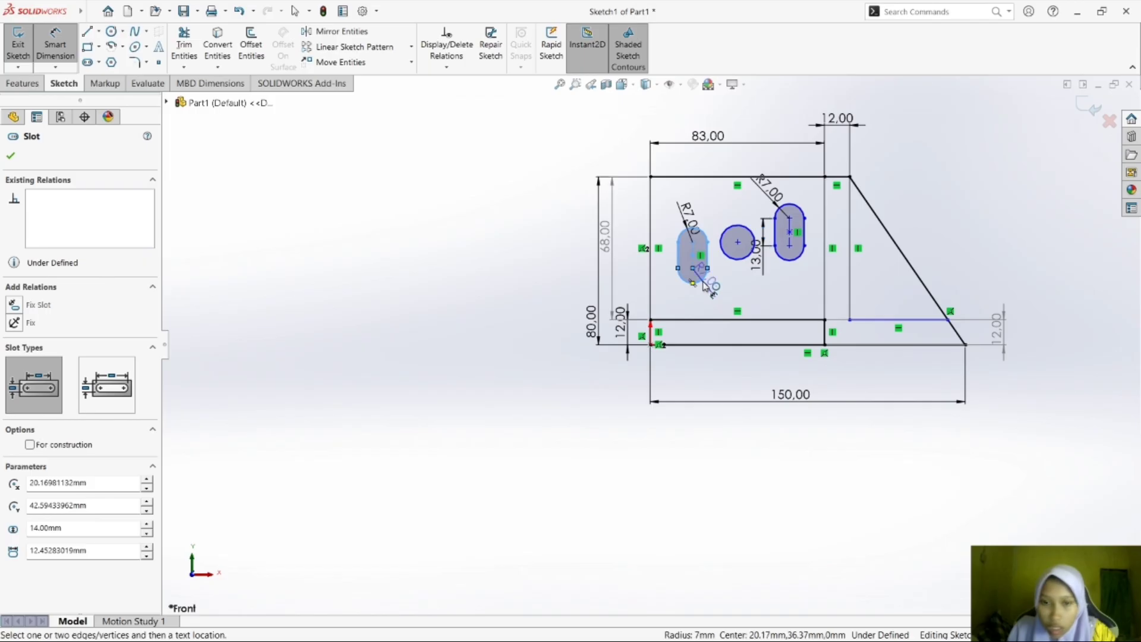
{"action": "key", "text": "Escape"}
{"action": "left_click", "coordinate": [709, 262]}
{"action": "left_click", "coordinate": [740, 301]}
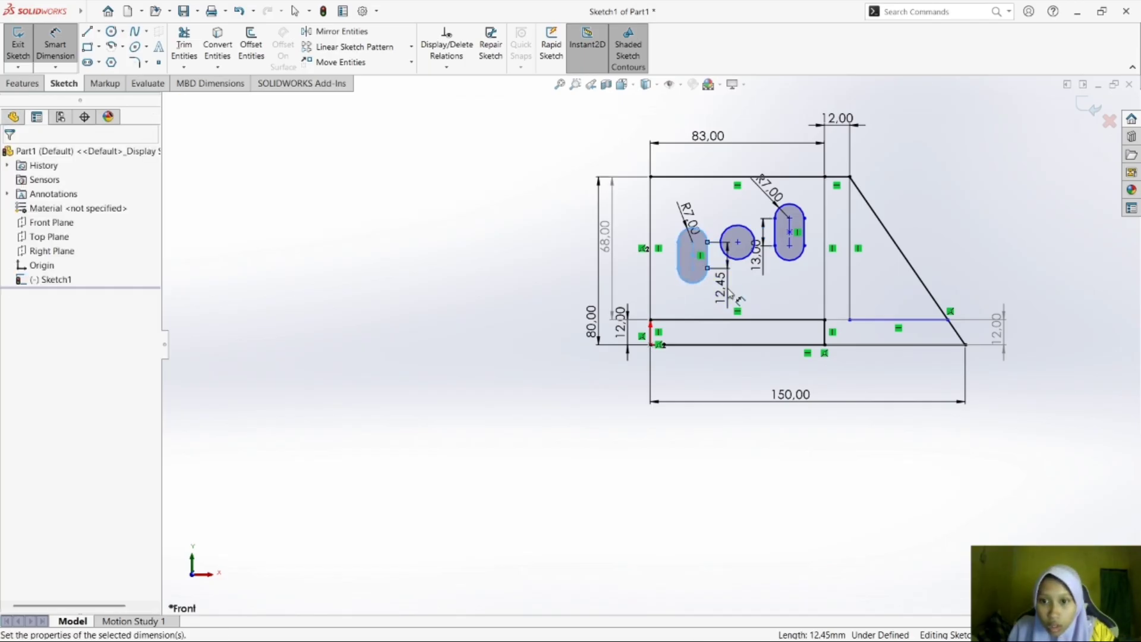
{"action": "type", "text": "13"}
{"action": "key", "text": "Return"}
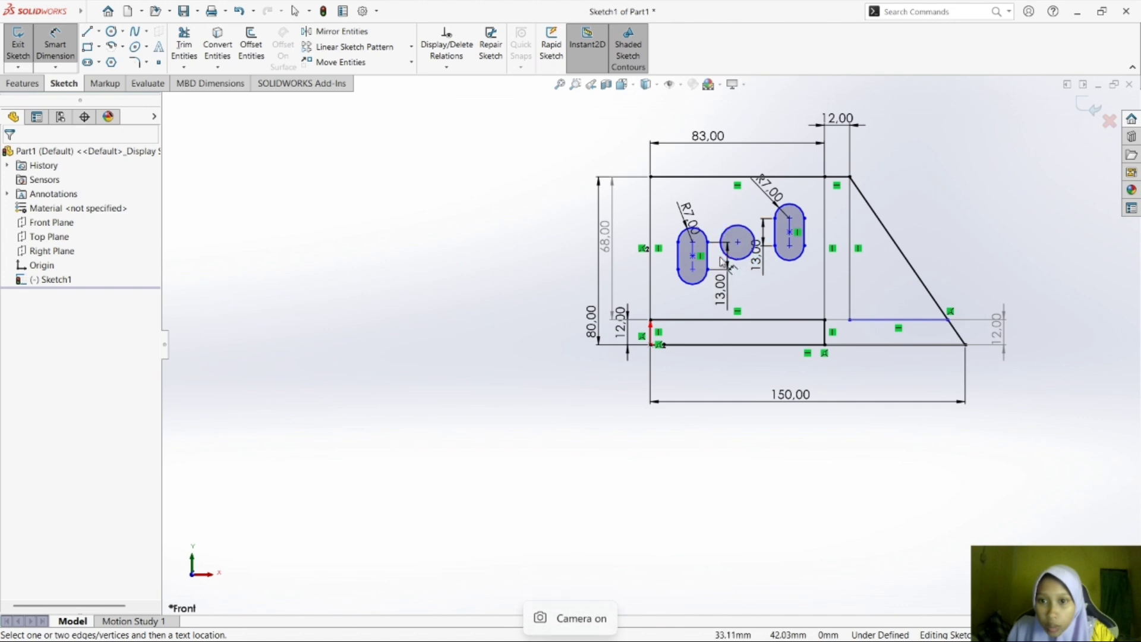
Add a Horizontal relation between the center points of the left and right slots.
{"action": "left_click", "coordinate": [57, 63]}
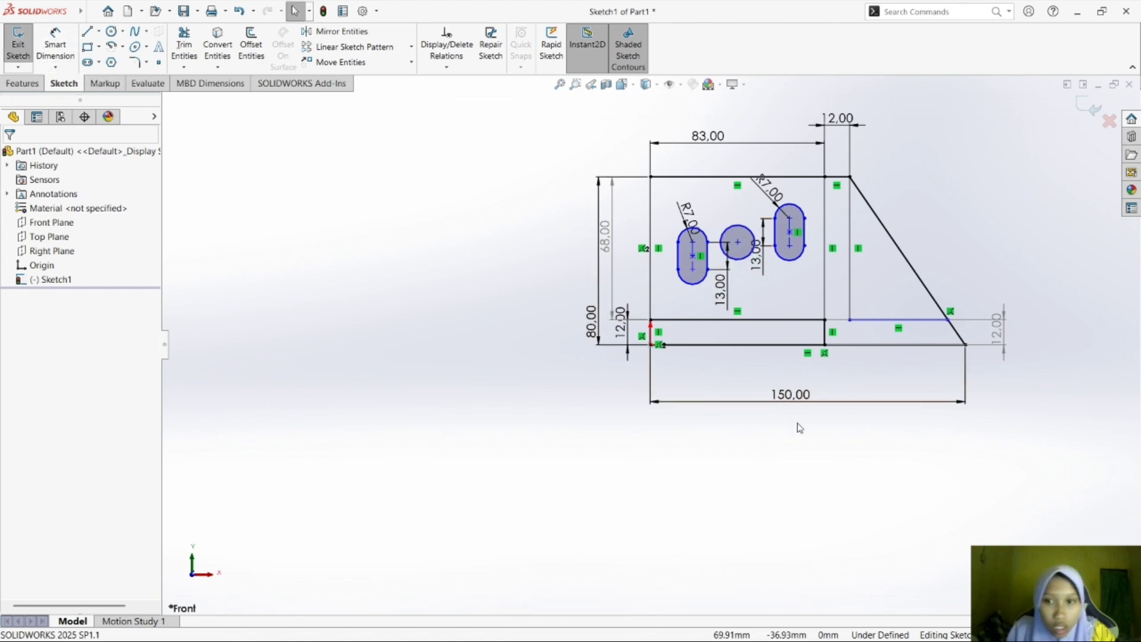
{"action": "left_click", "coordinate": [707, 261]}
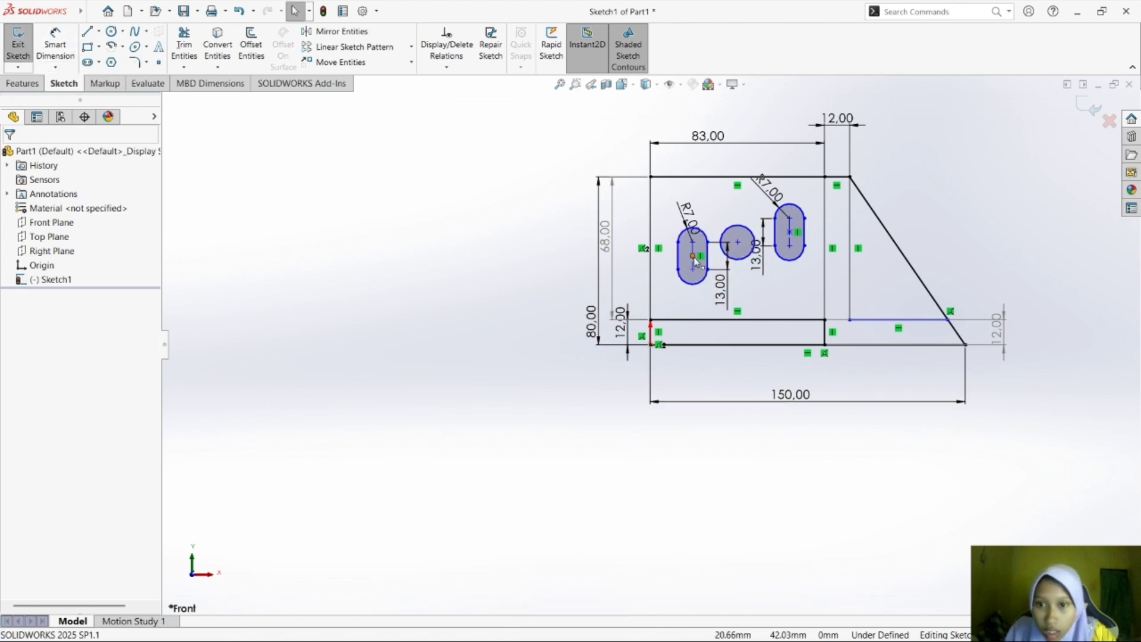
{"action": "left_click", "coordinate": [789, 231], "text": "ctrl"}
{"action": "left_click", "coordinate": [46, 401]}
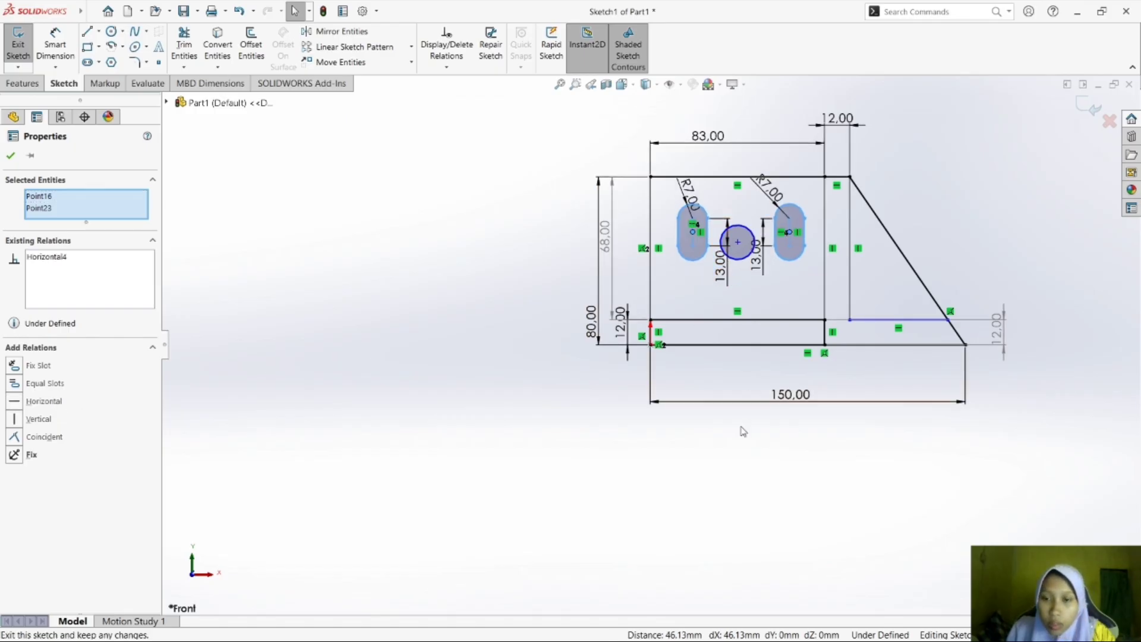
{"action": "left_click", "coordinate": [692, 232], "text": "ctrl"}
{"action": "left_click", "coordinate": [738, 242], "text": "ctrl"}
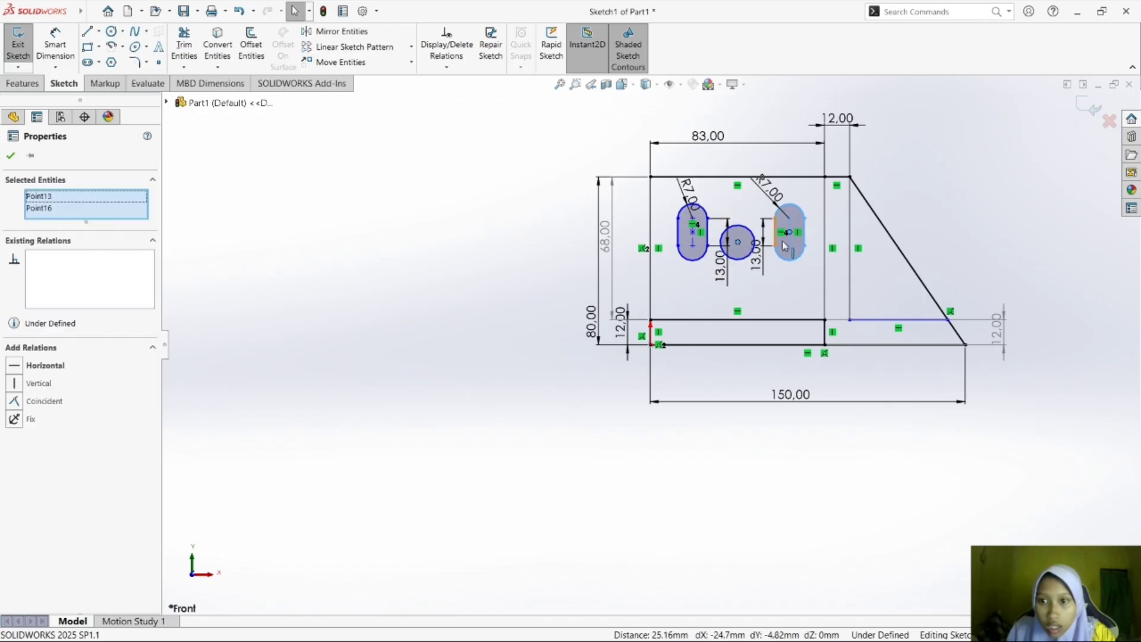
{"action": "left_click", "coordinate": [789, 233], "text": "ctrl"}
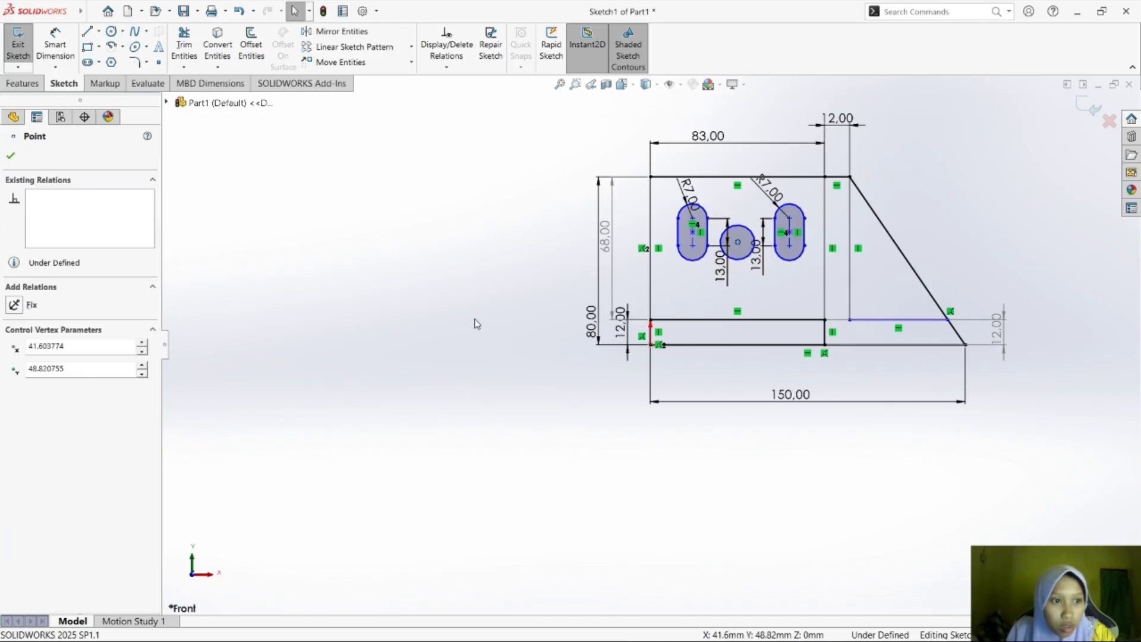
{"action": "left_click", "coordinate": [377, 359]}
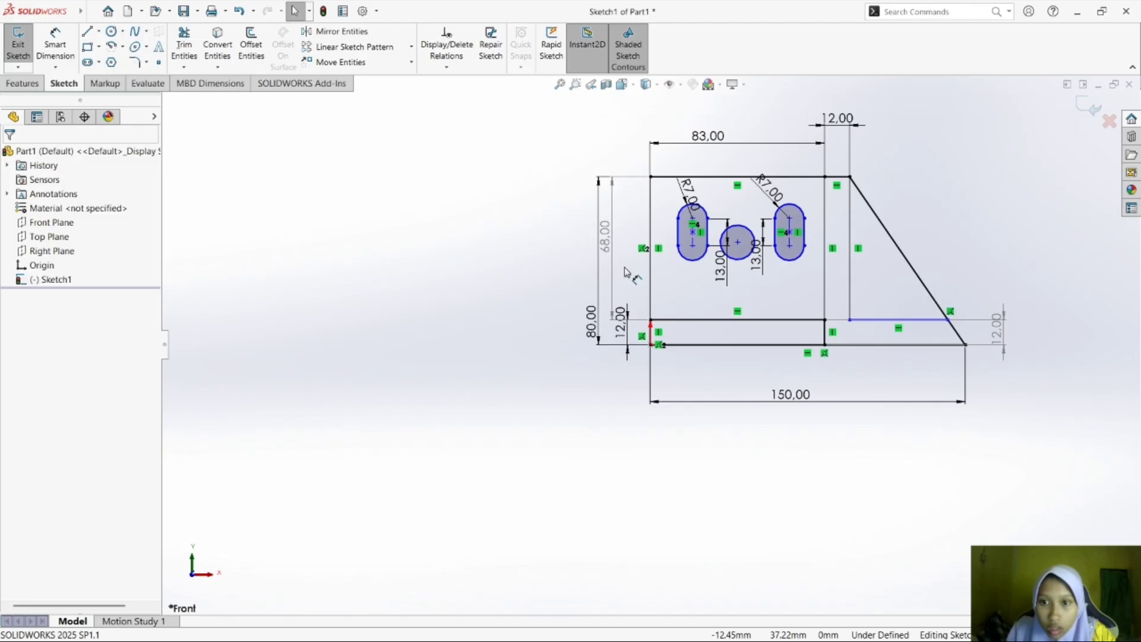
Add a Horizontal relation between the left slot's center point and the circle's center.
{"action": "left_click", "coordinate": [692, 240]}
{"action": "left_click", "coordinate": [738, 242]}
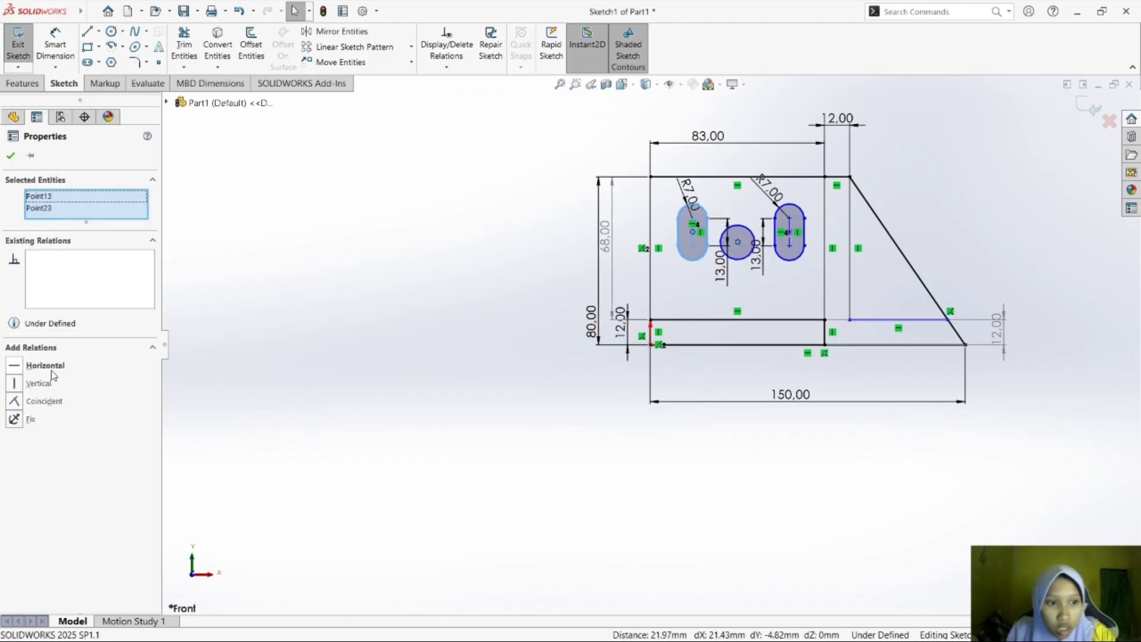
{"action": "left_click", "coordinate": [45, 365]}
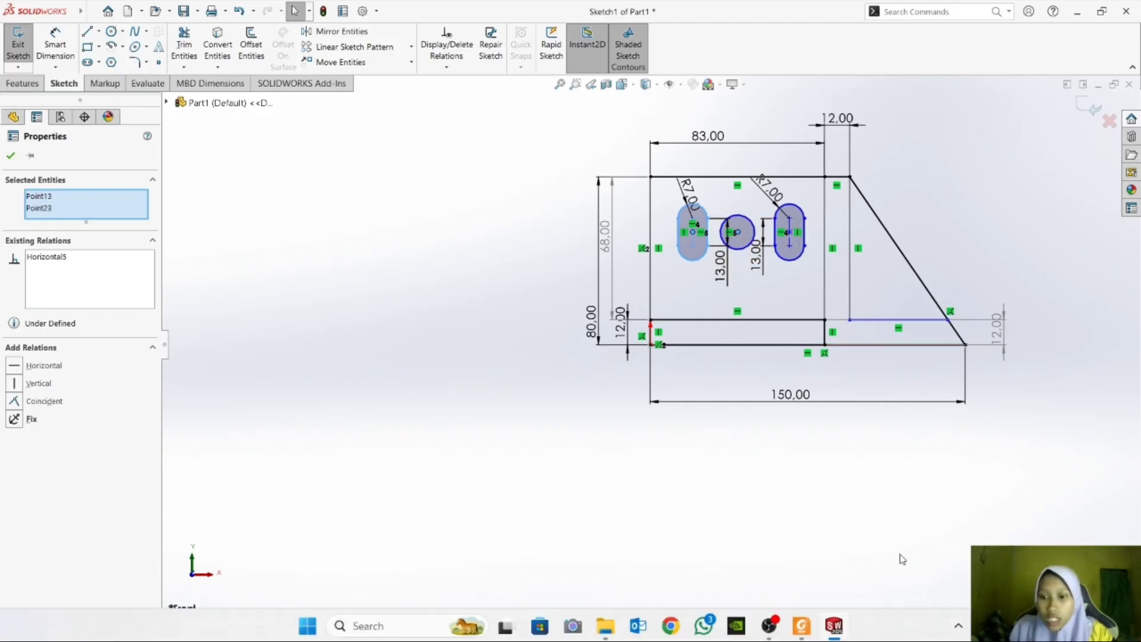
Check the slot position in the module PDF, and dimension the left slot's upper arc center 17 mm below the plate's top-left corner in SOLIDWORKS.
{"action": "left_click", "coordinate": [805, 629]}
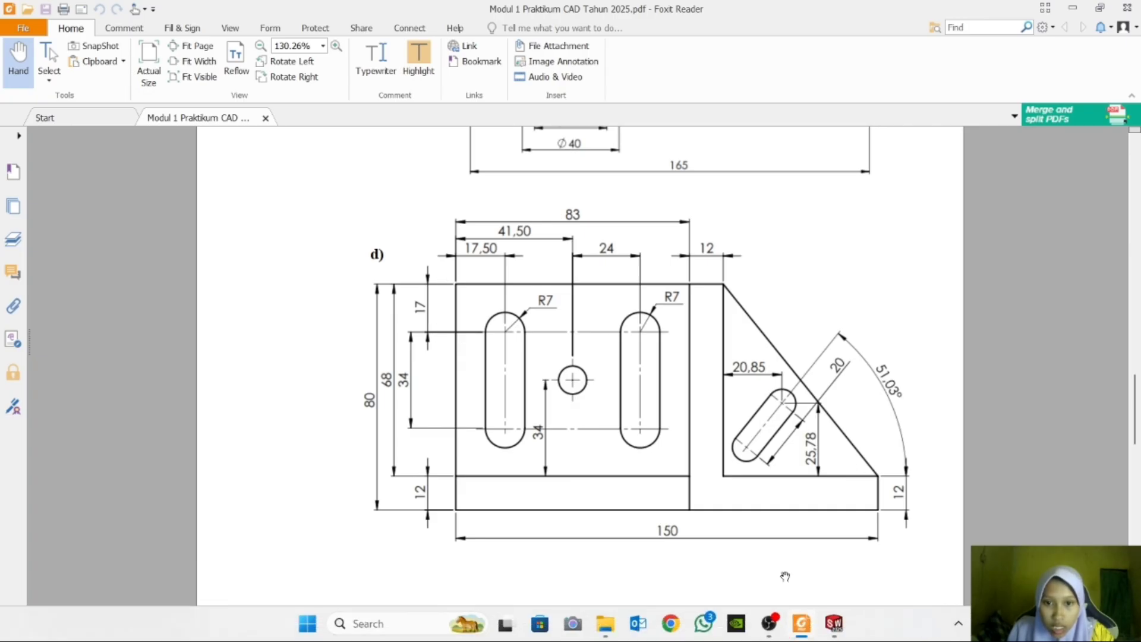
{"action": "mouse_move", "coordinate": [791, 641]}
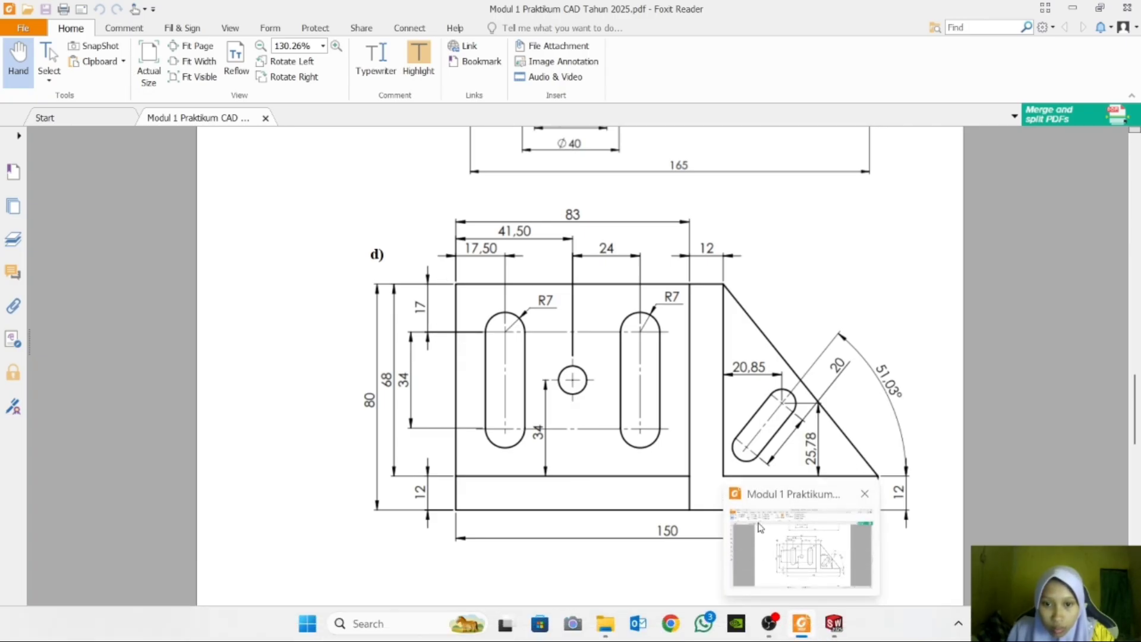
{"action": "left_click", "coordinate": [834, 624]}
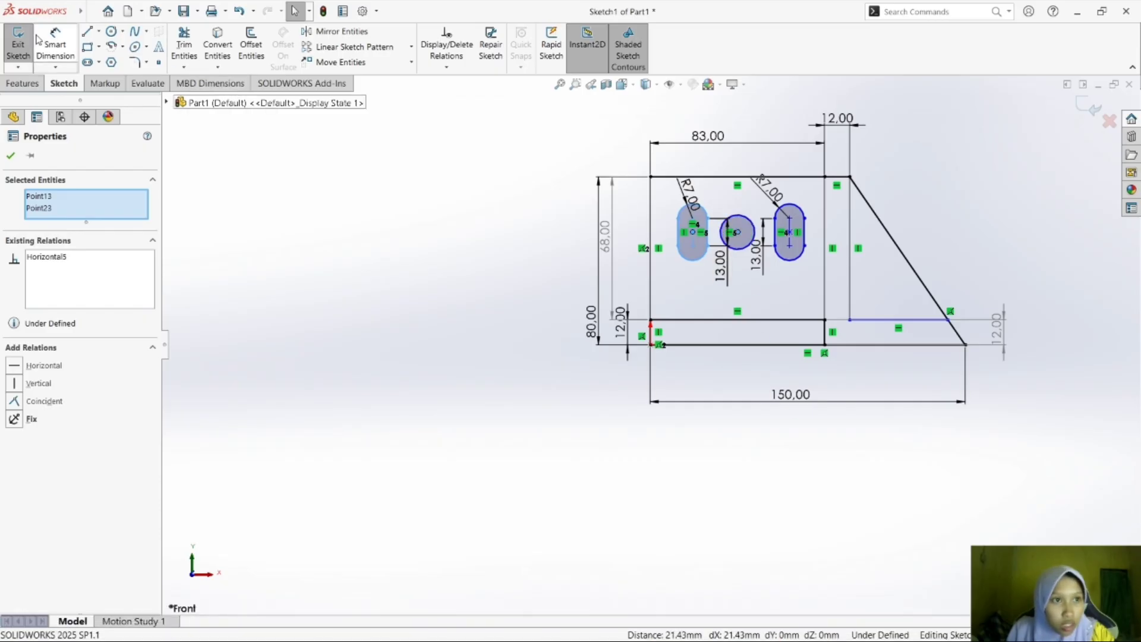
{"action": "left_click", "coordinate": [55, 42]}
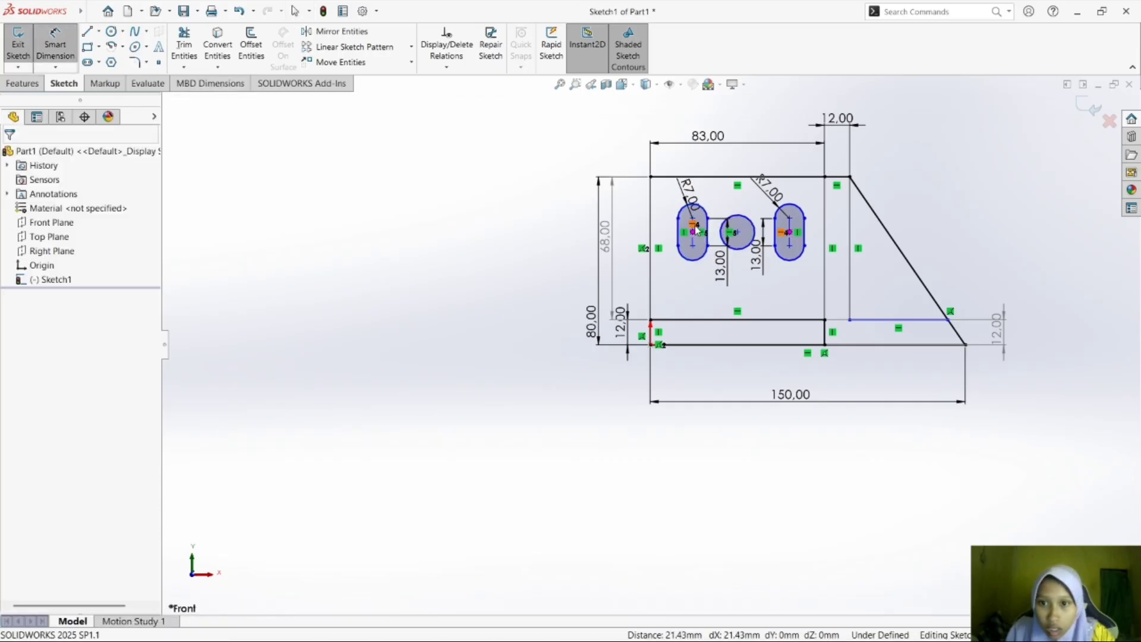
{"action": "left_click", "coordinate": [650, 177]}
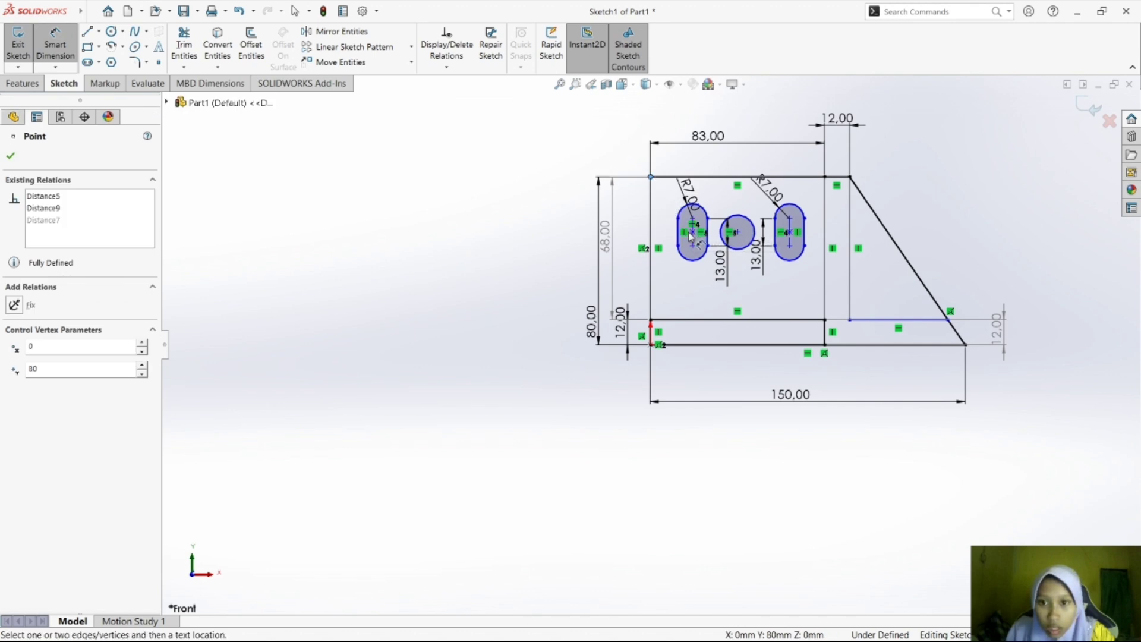
{"action": "key", "text": "f"}
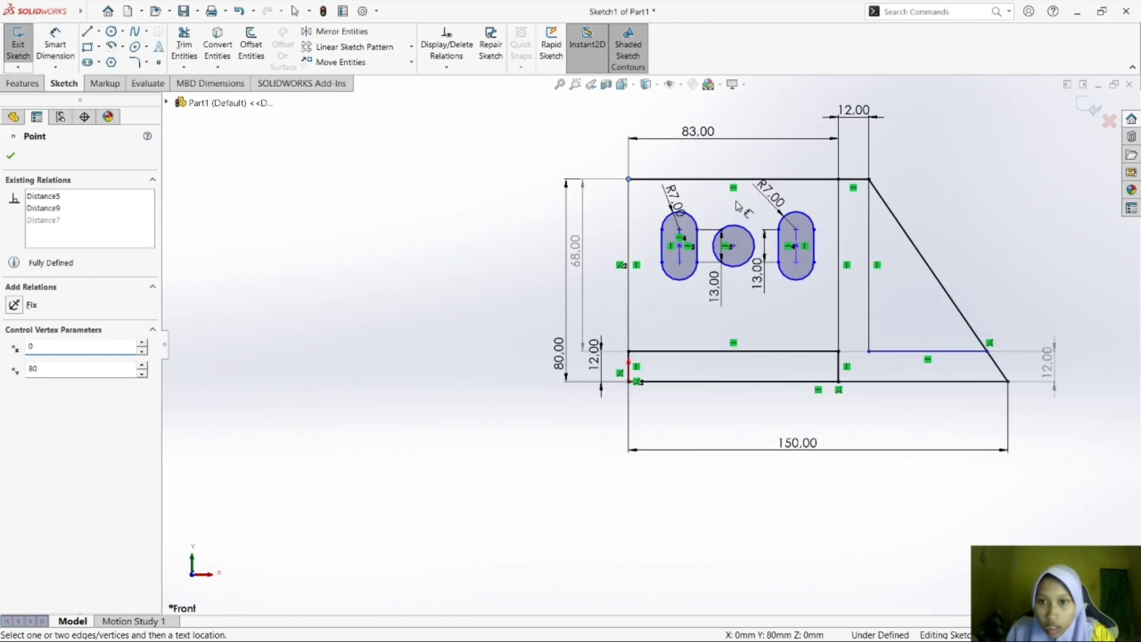
{"action": "left_click", "coordinate": [504, 285]}
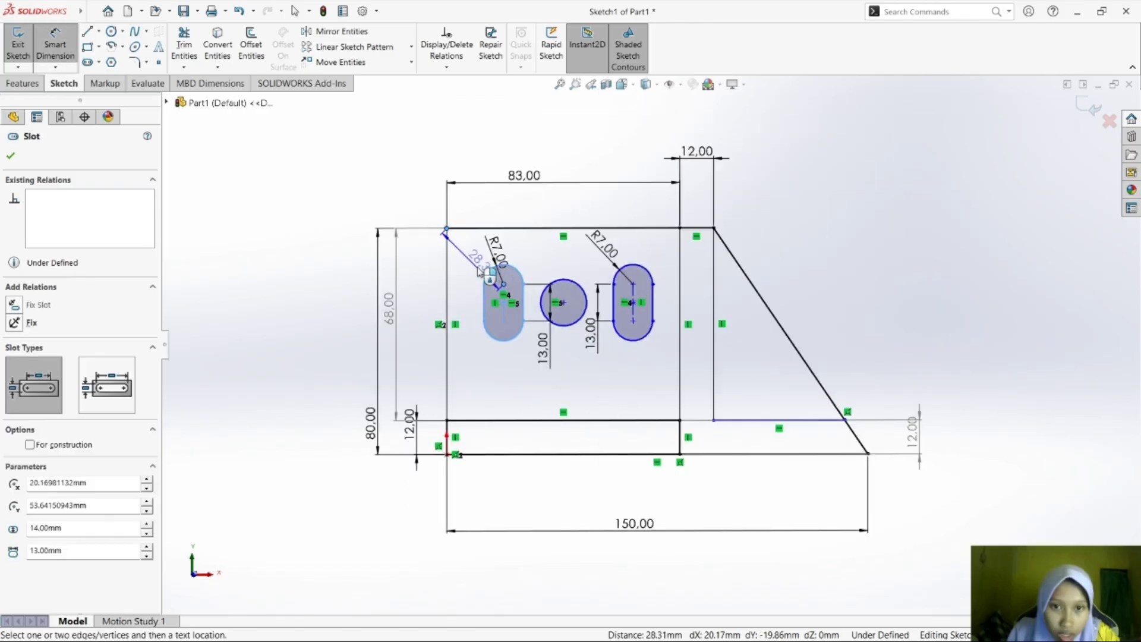
{"action": "left_click", "coordinate": [447, 229]}
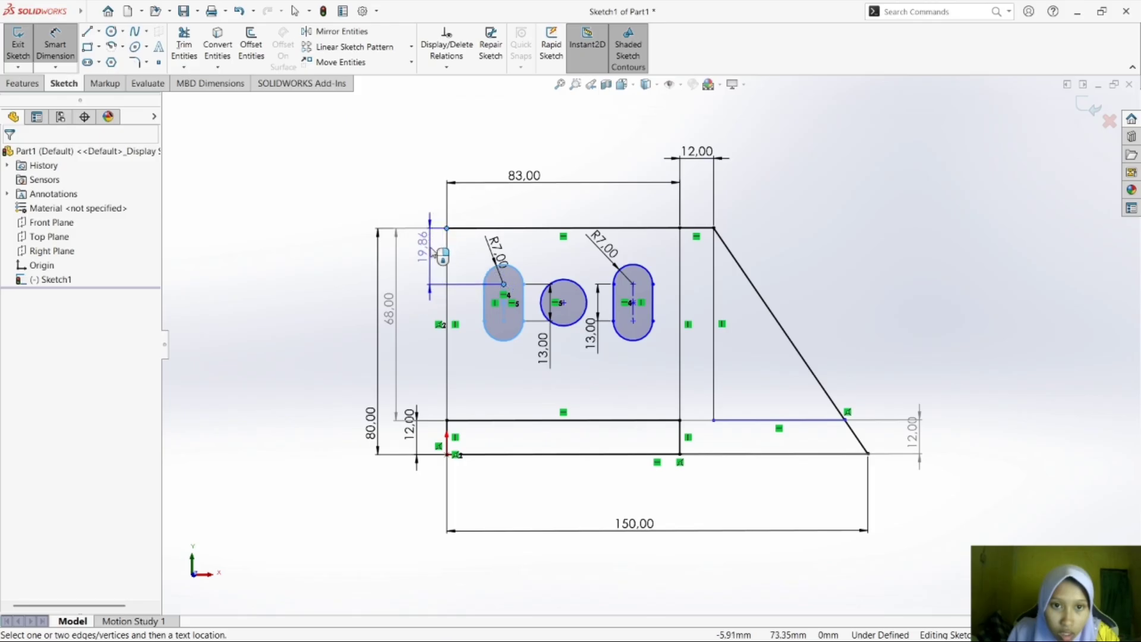
{"action": "left_click", "coordinate": [435, 257]}
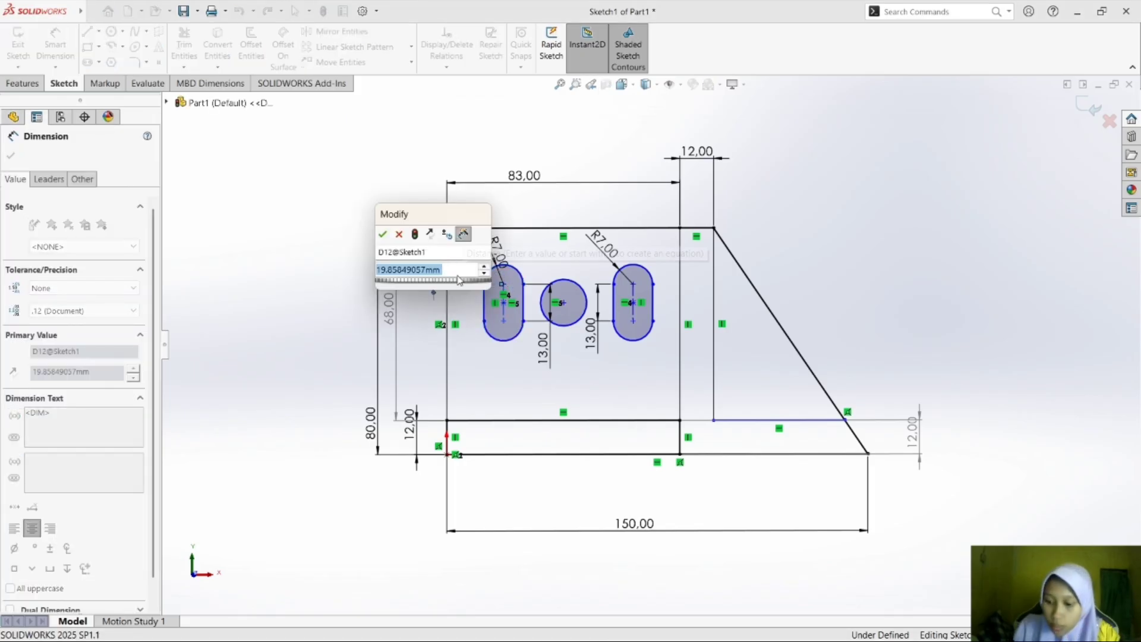
{"action": "type", "text": "17"}
{"action": "key", "text": "Return"}
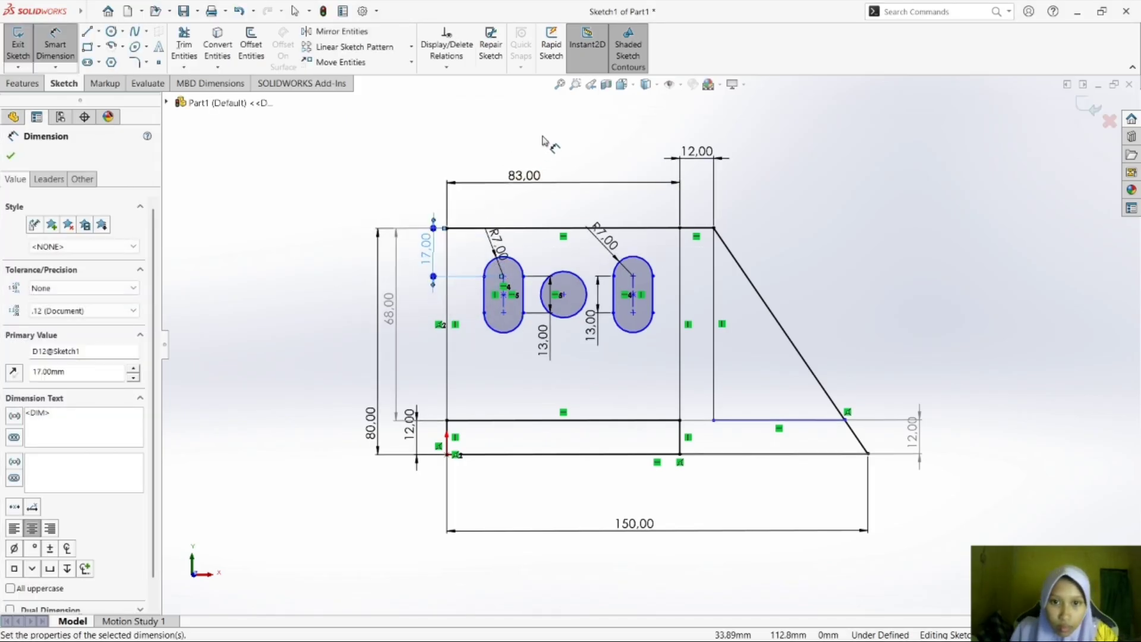
{"action": "left_click", "coordinate": [542, 145]}
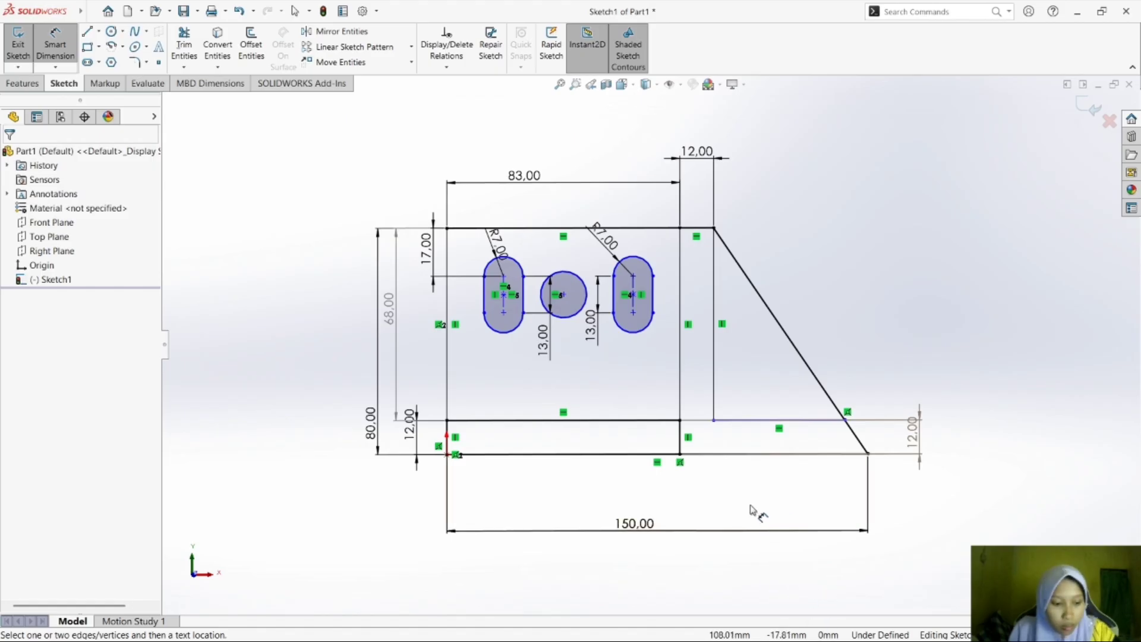
Review exercise d) in the module PDF, and dimension the circle's center 45 mm horizontally from the plate's top-left corner in SOLIDWORKS.
{"action": "key", "text": "super+Tab"}
{"action": "left_click", "coordinate": [701, 209]}
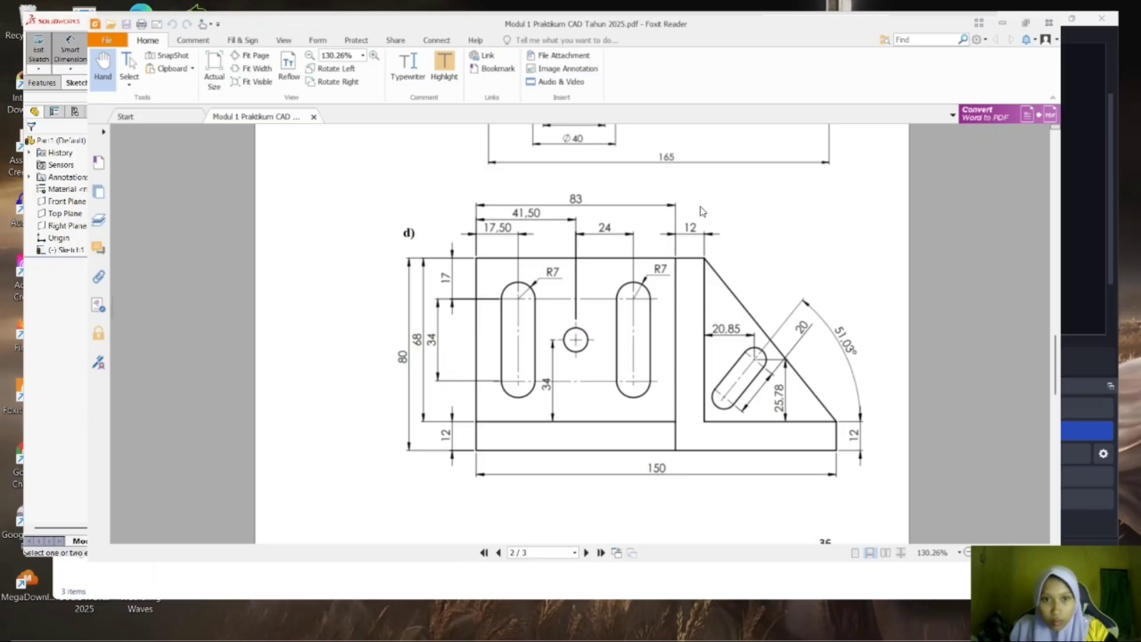
{"action": "scroll", "coordinate": [803, 217], "scroll_direction": "up", "scroll_amount": 1}
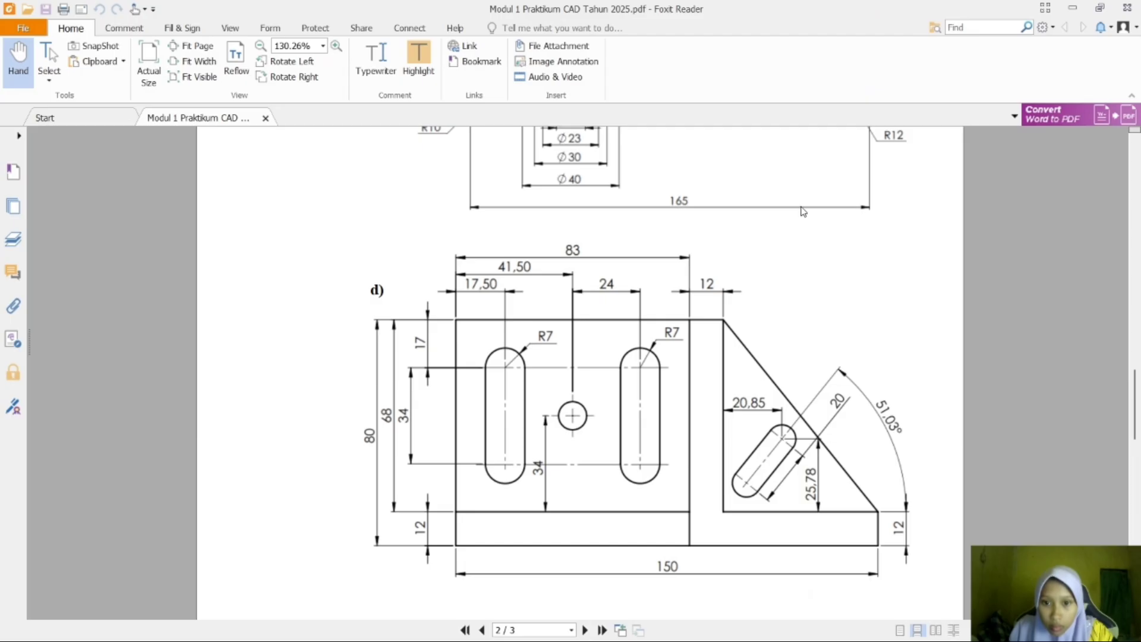
{"action": "scroll", "coordinate": [803, 212], "scroll_direction": "down", "scroll_amount": 1}
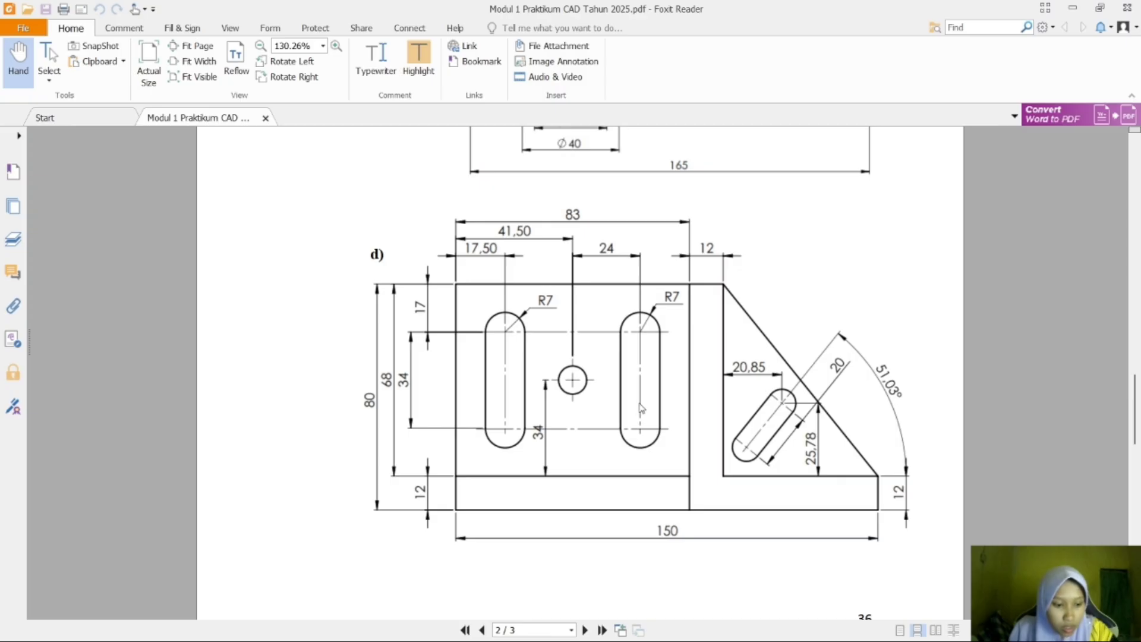
{"action": "key", "text": "super+Tab"}
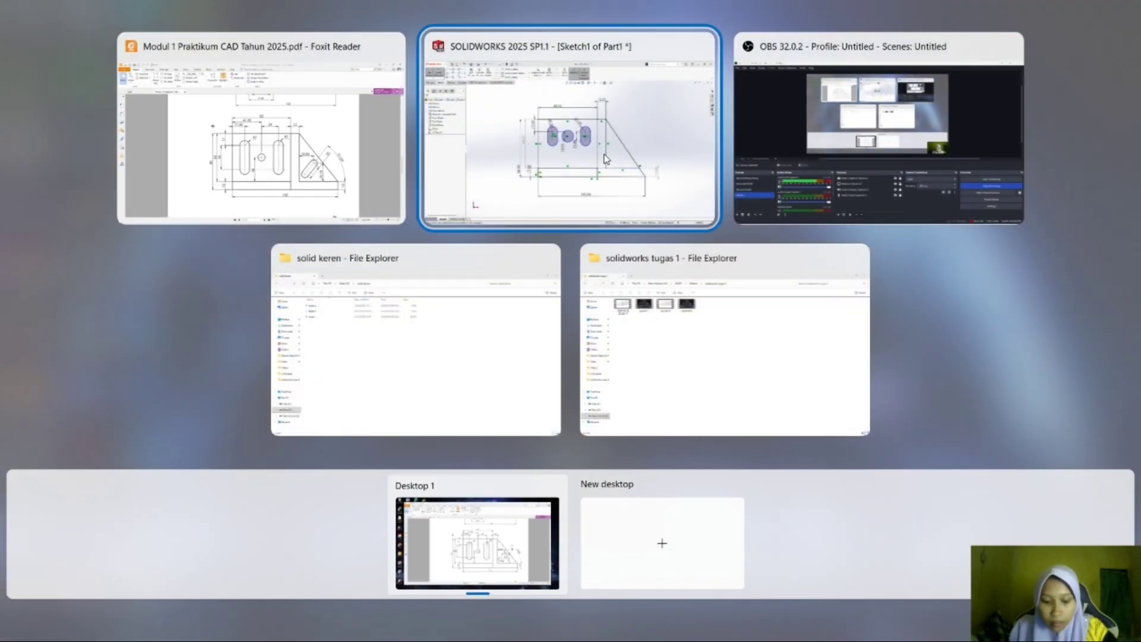
{"action": "left_click", "coordinate": [605, 158]}
{"action": "left_click", "coordinate": [55, 41]}
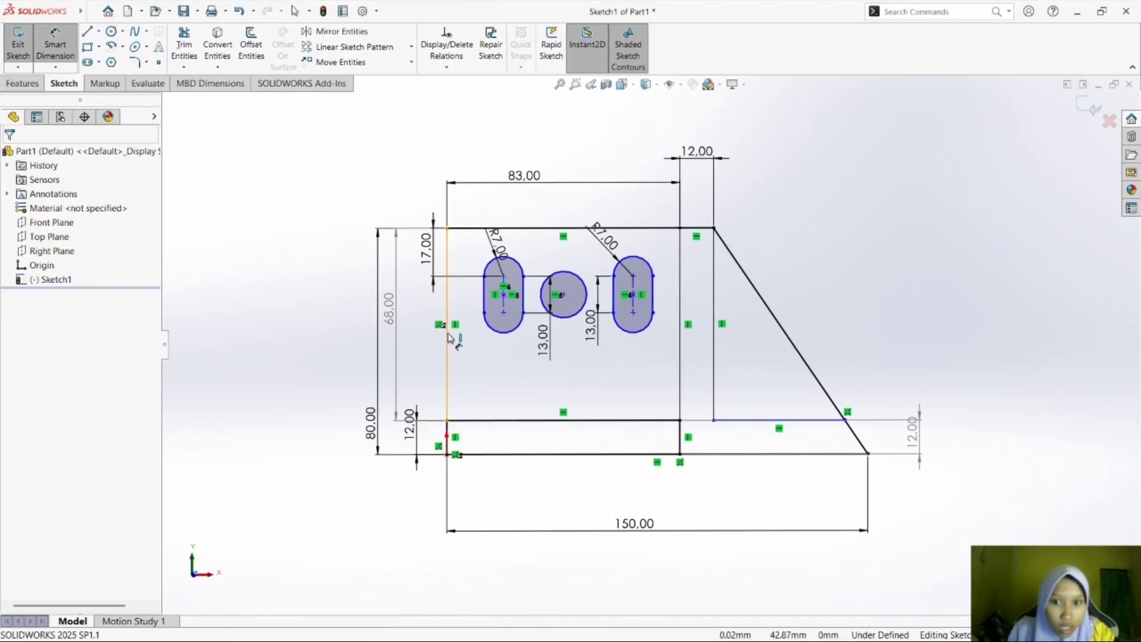
{"action": "left_click", "coordinate": [564, 296]}
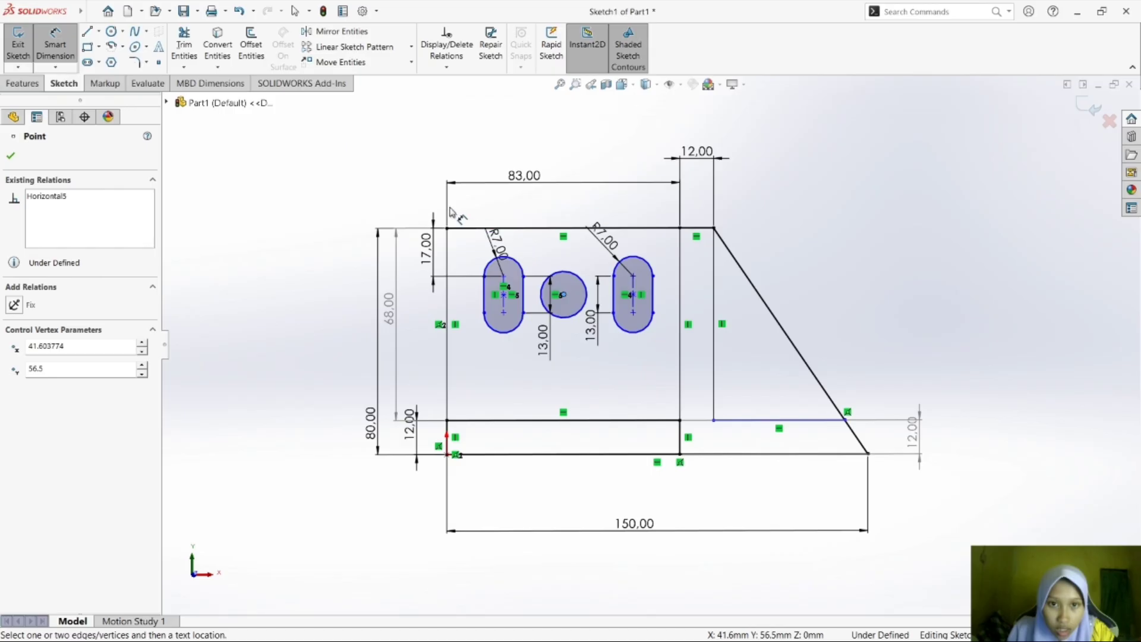
{"action": "left_click", "coordinate": [447, 228]}
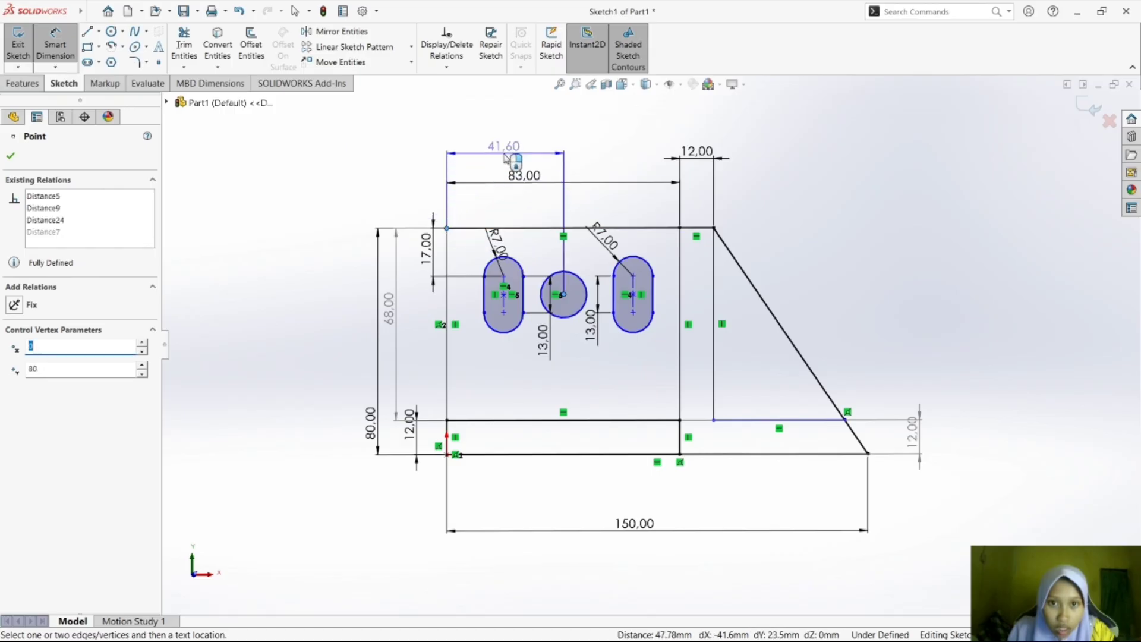
{"action": "left_click", "coordinate": [506, 134]}
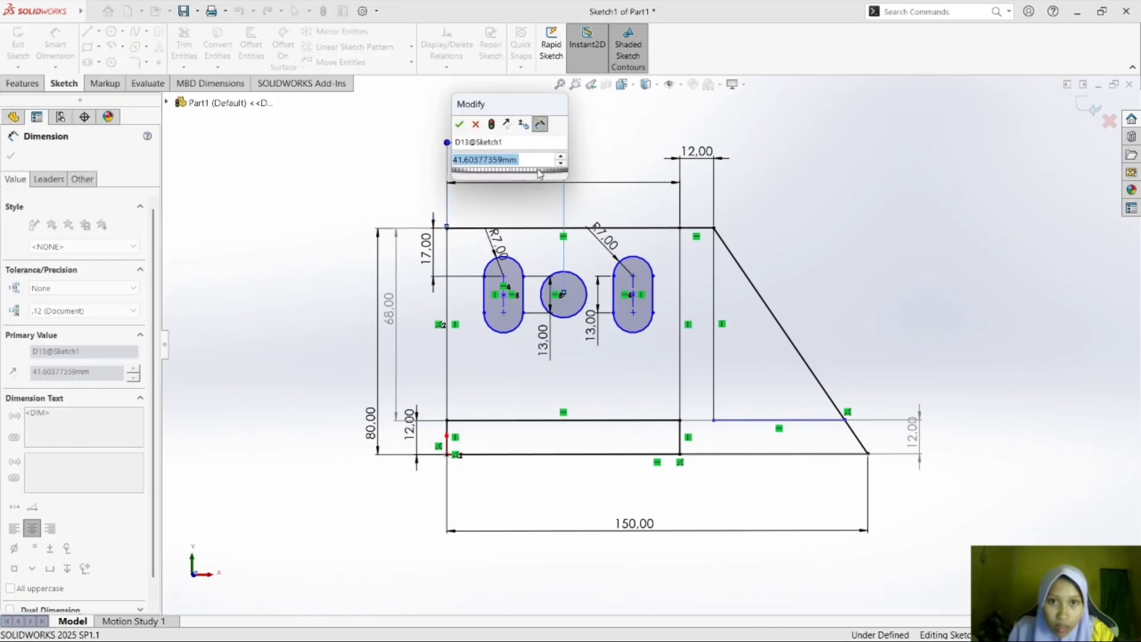
{"action": "type", "text": "45"}
{"action": "key", "text": "Return"}
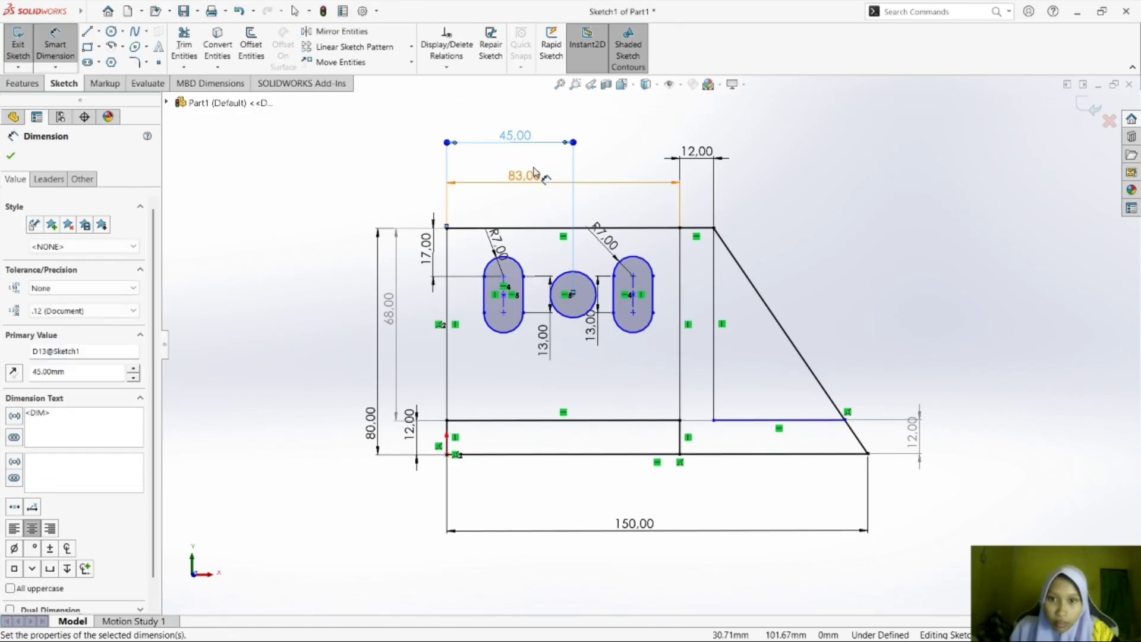
{"action": "left_click", "coordinate": [863, 194]}
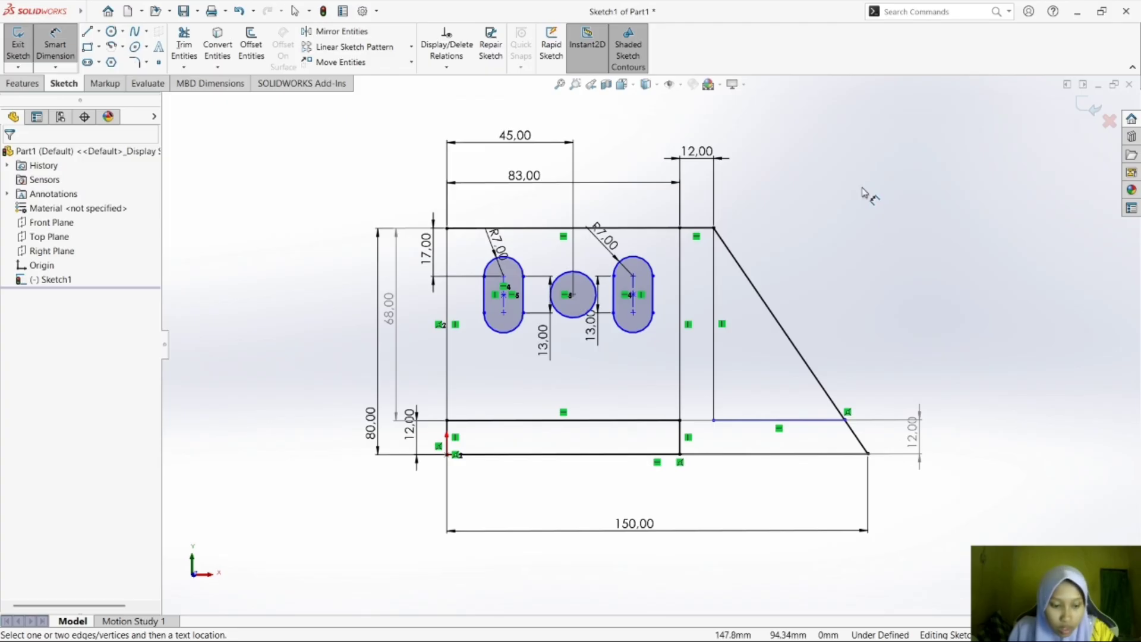
Check the slot spacing in the module PDF, and dimension the horizontal distance from the circle's center to the right slot's upper arc center as 24 mm in SOLIDWORKS.
{"action": "key", "text": "super+Tab"}
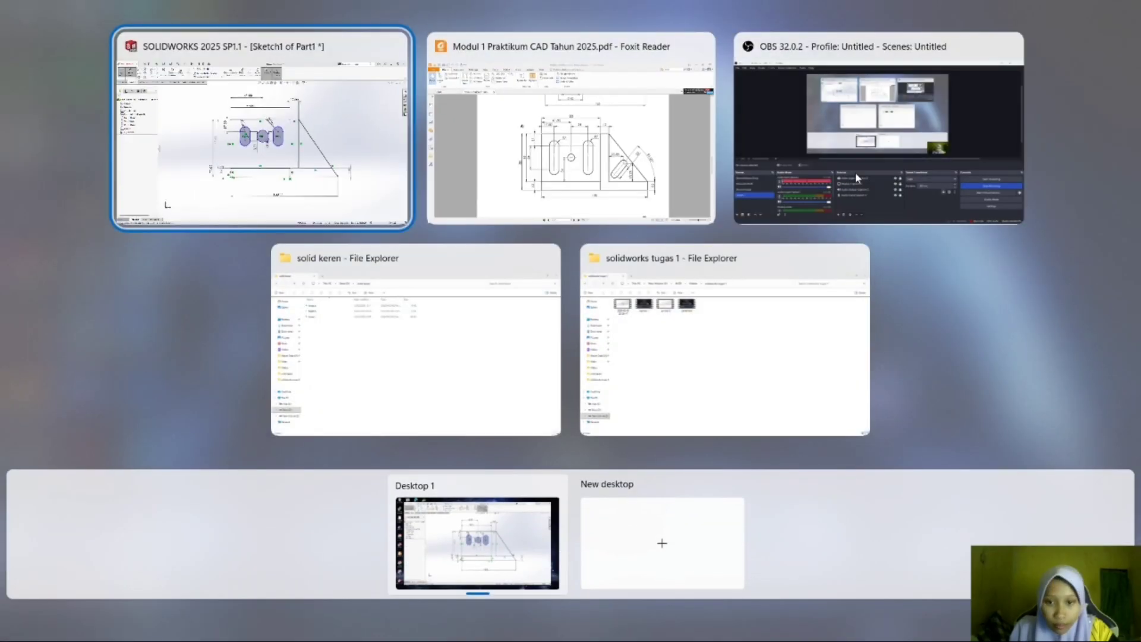
{"action": "key", "text": "Right"}
{"action": "key", "text": "Return"}
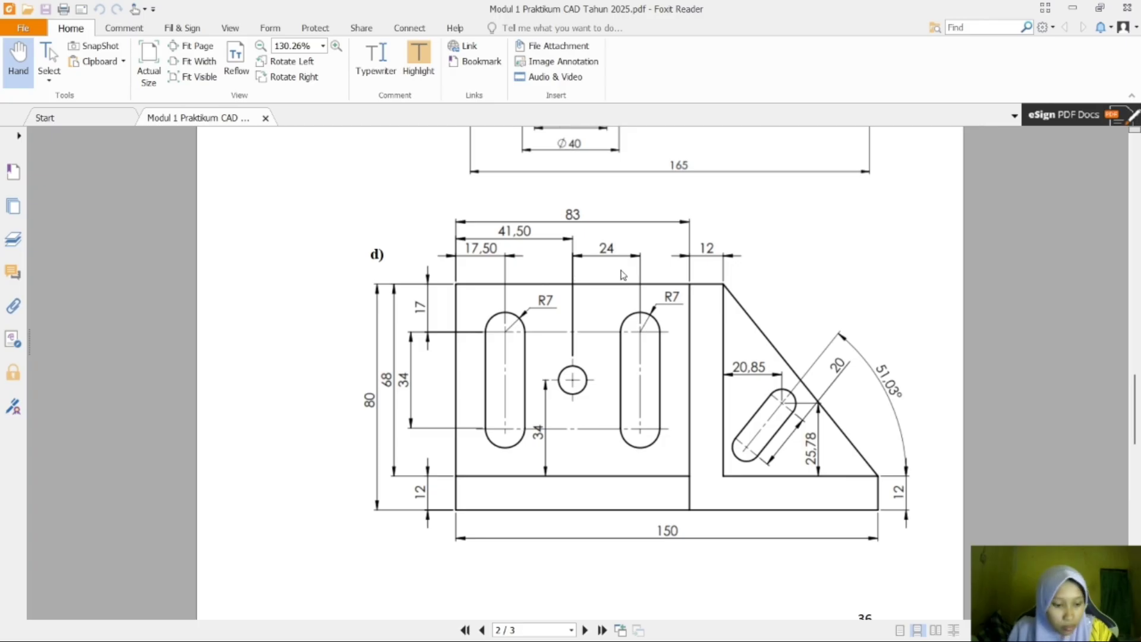
{"action": "key", "text": "super+Tab"}
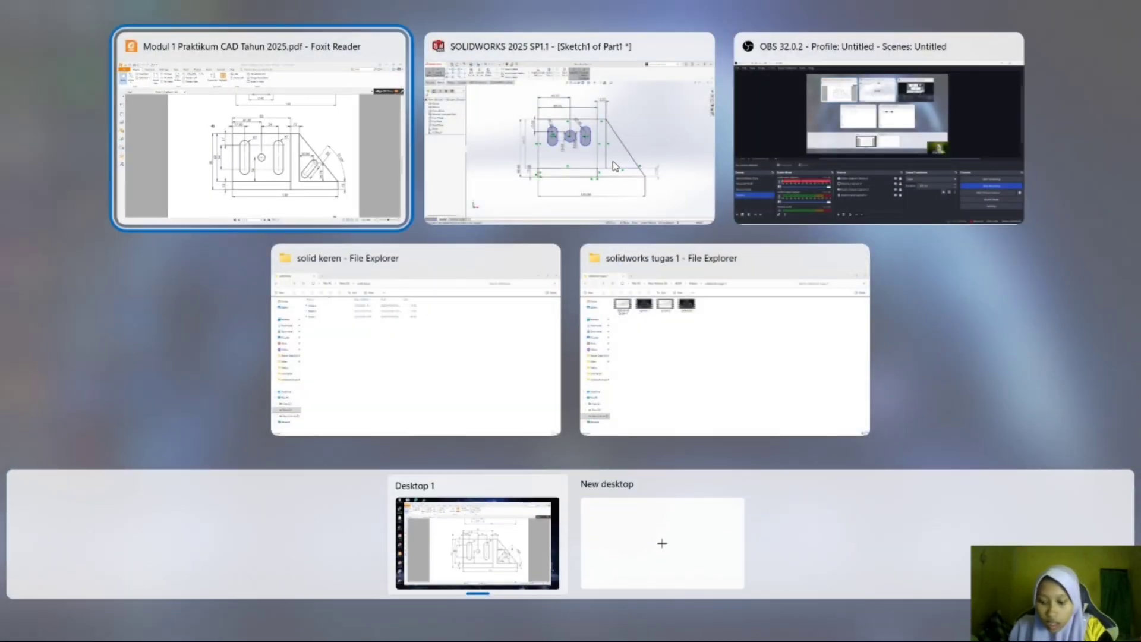
{"action": "left_click", "coordinate": [612, 162]}
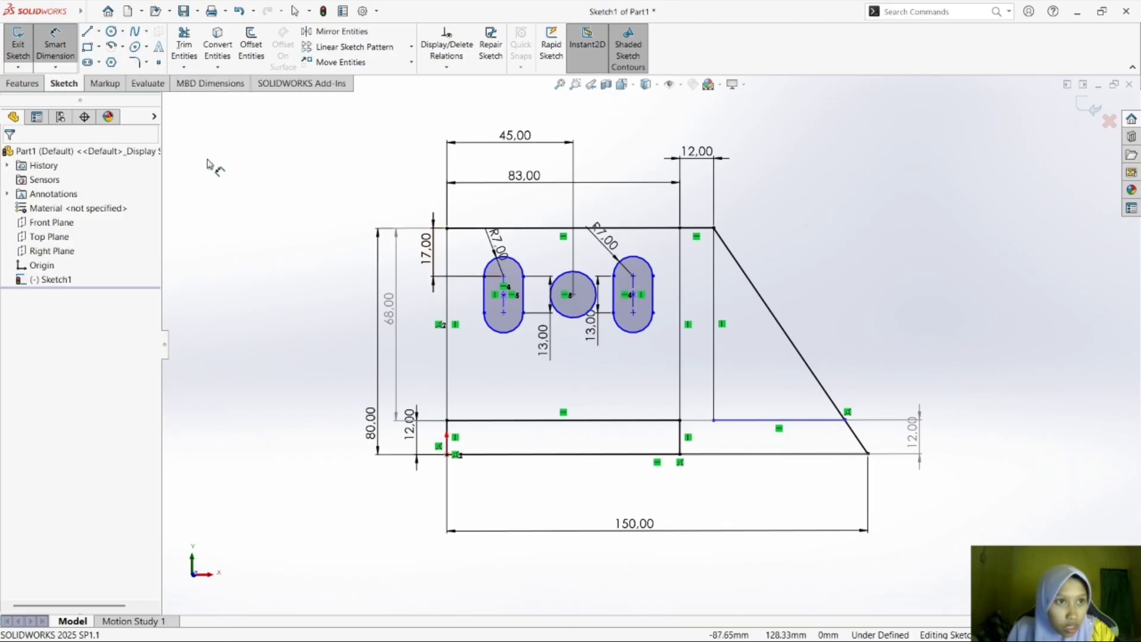
{"action": "left_click", "coordinate": [635, 281]}
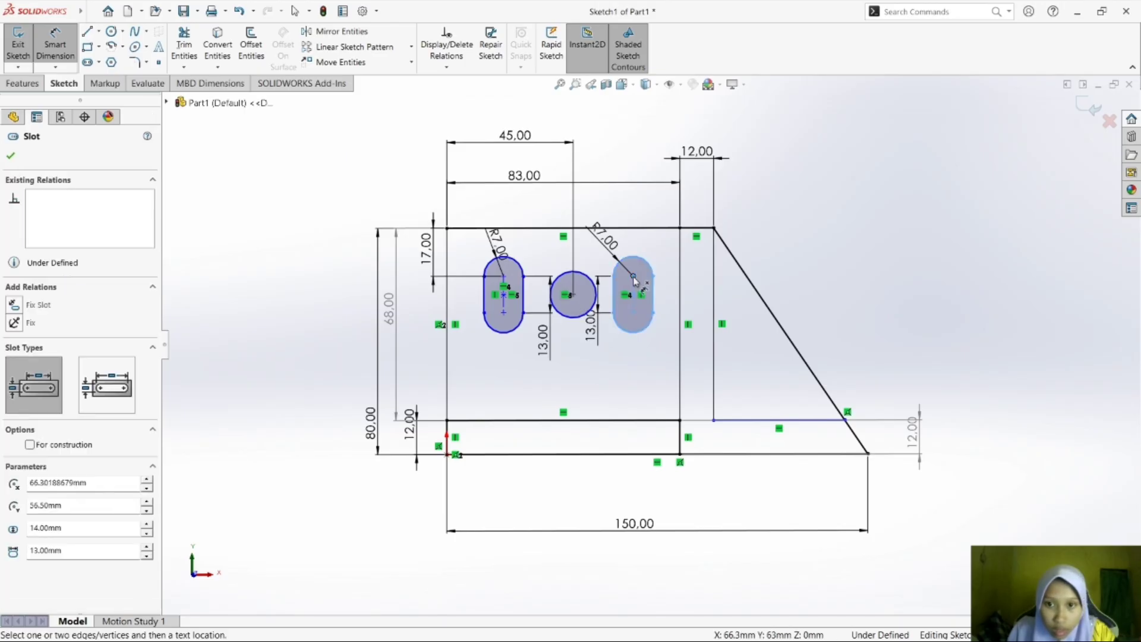
{"action": "left_click", "coordinate": [573, 294]}
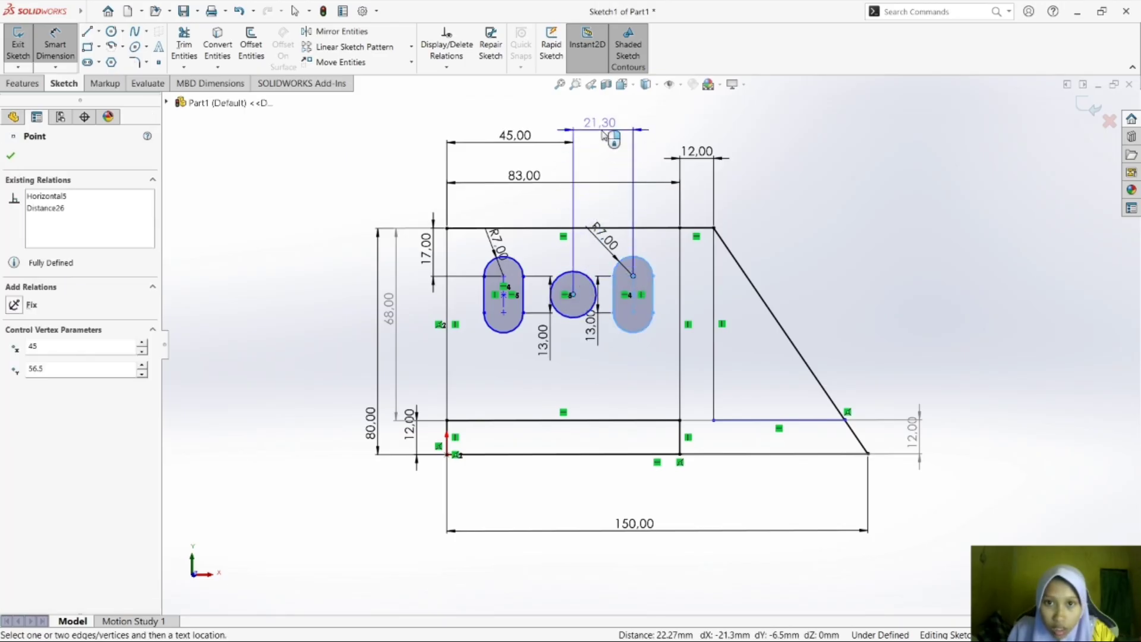
{"action": "left_click", "coordinate": [602, 134]}
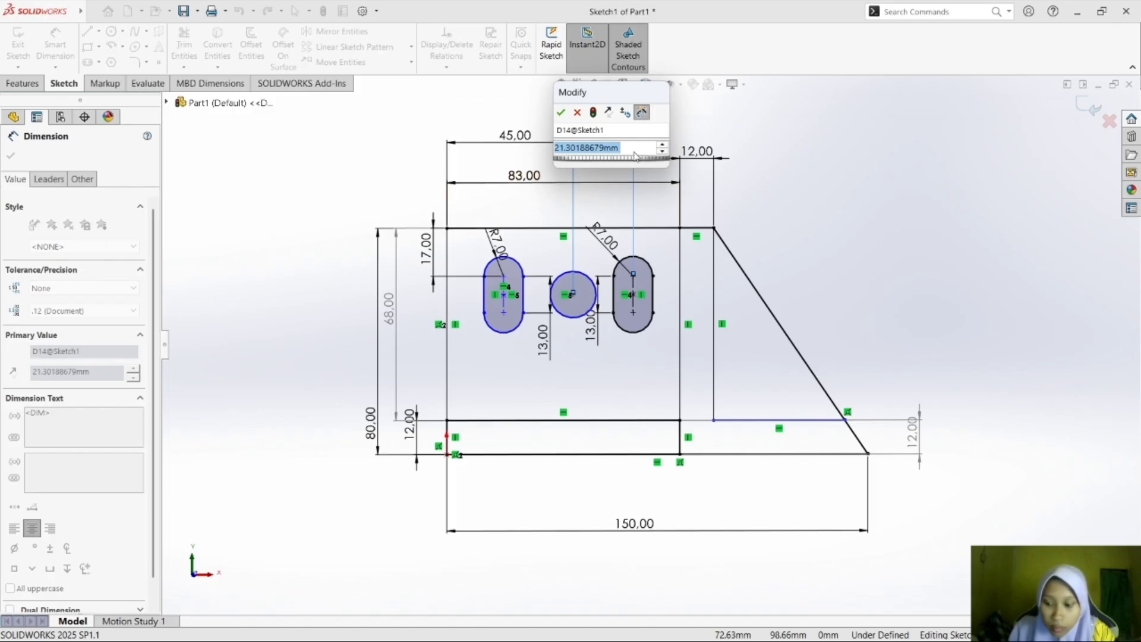
{"action": "type", "text": "24"}
{"action": "key", "text": "Return"}
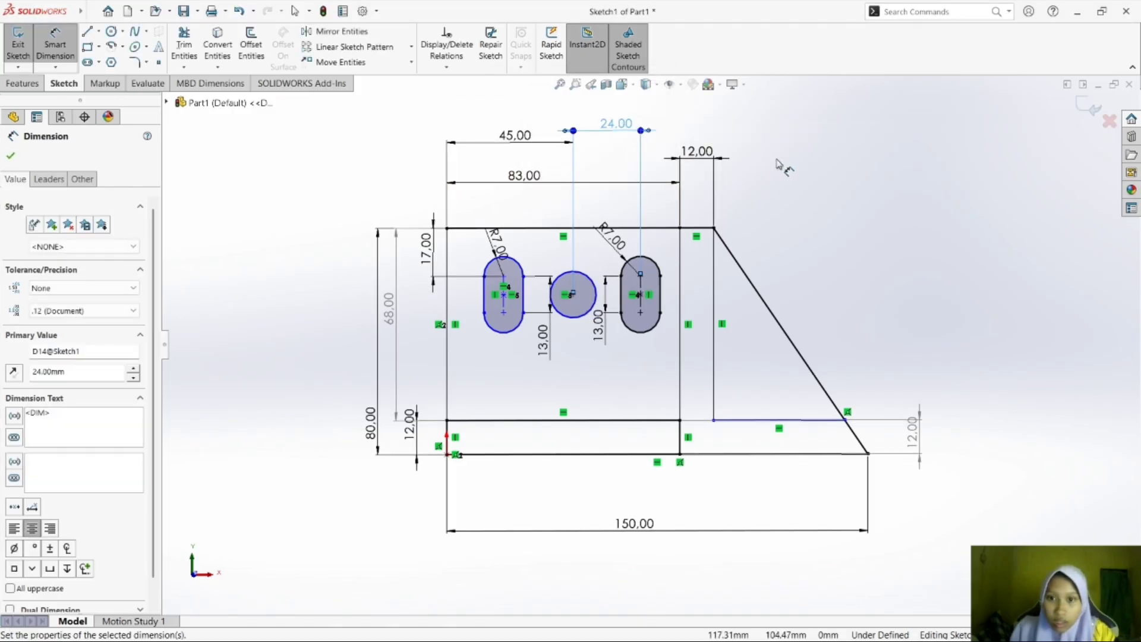
{"action": "left_click", "coordinate": [810, 153]}
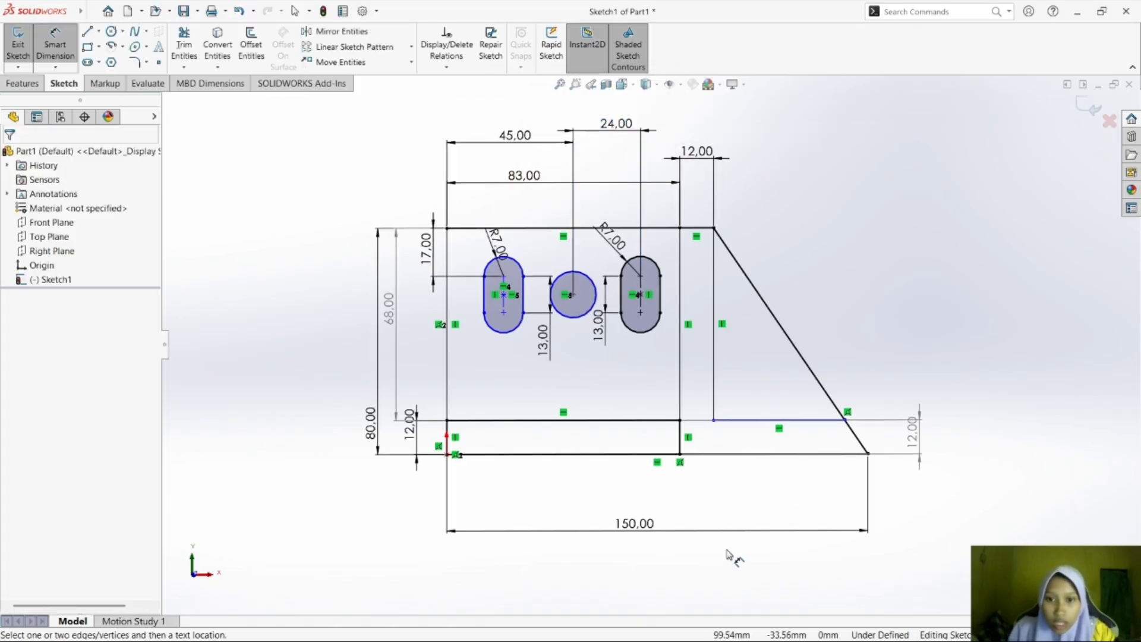
Check the hole's height in the module PDF, and try to dimension the circle's center vertically from the base strip's upper line in SOLIDWORKS.
{"action": "key", "text": "super+Tab"}
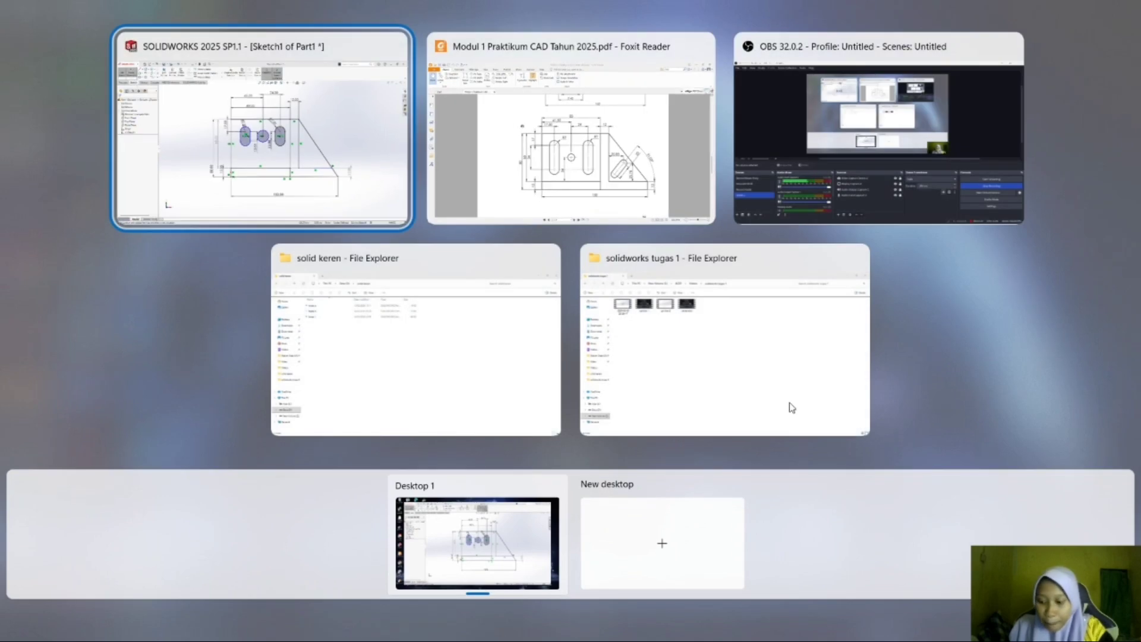
{"action": "key", "text": "Return"}
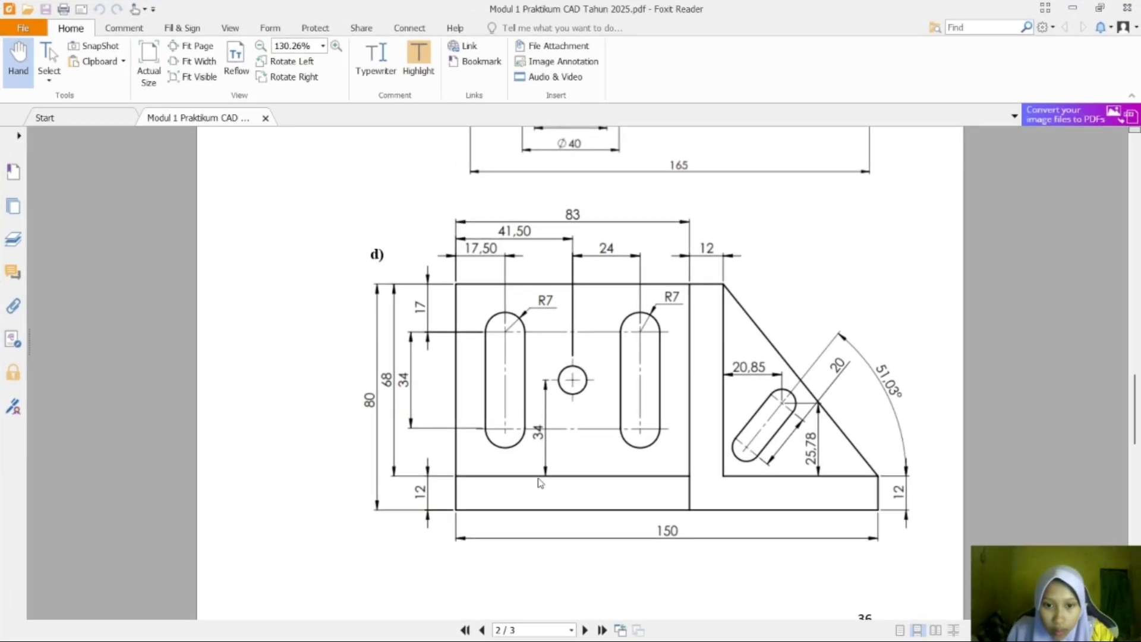
{"action": "key", "text": "super+Tab"}
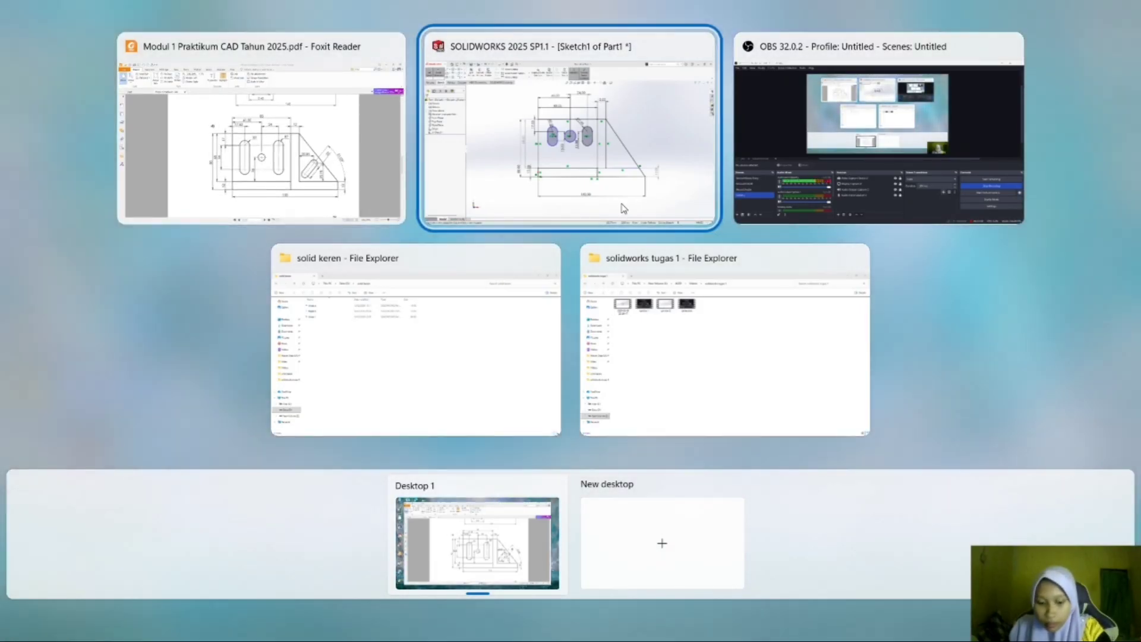
{"action": "left_click", "coordinate": [623, 208]}
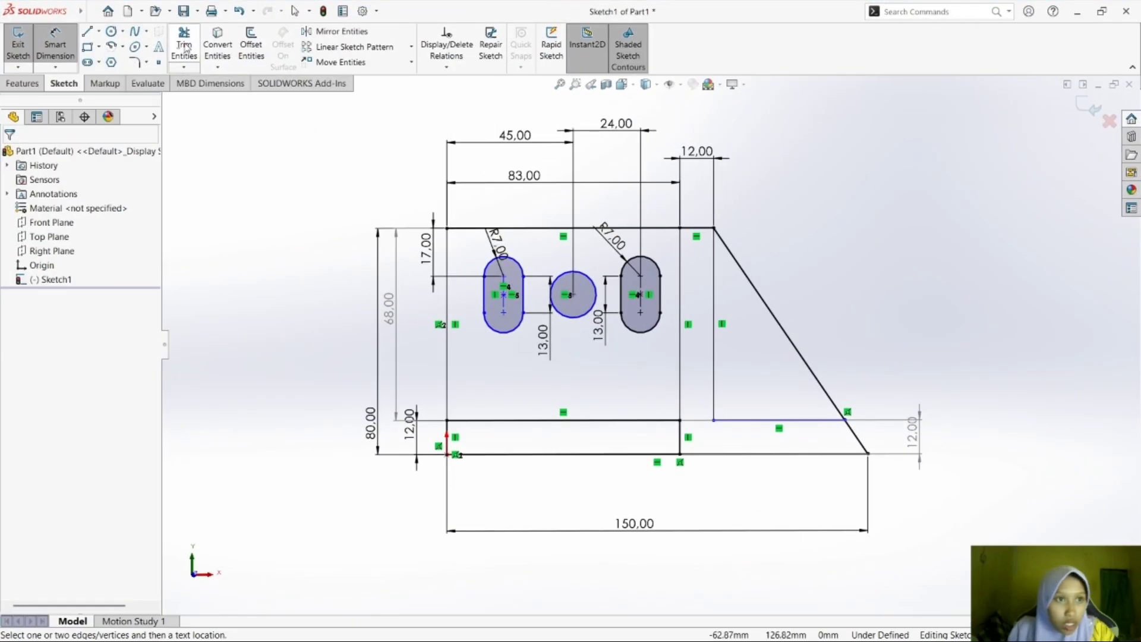
{"action": "left_click", "coordinate": [572, 296]}
{"action": "left_click", "coordinate": [556, 421]}
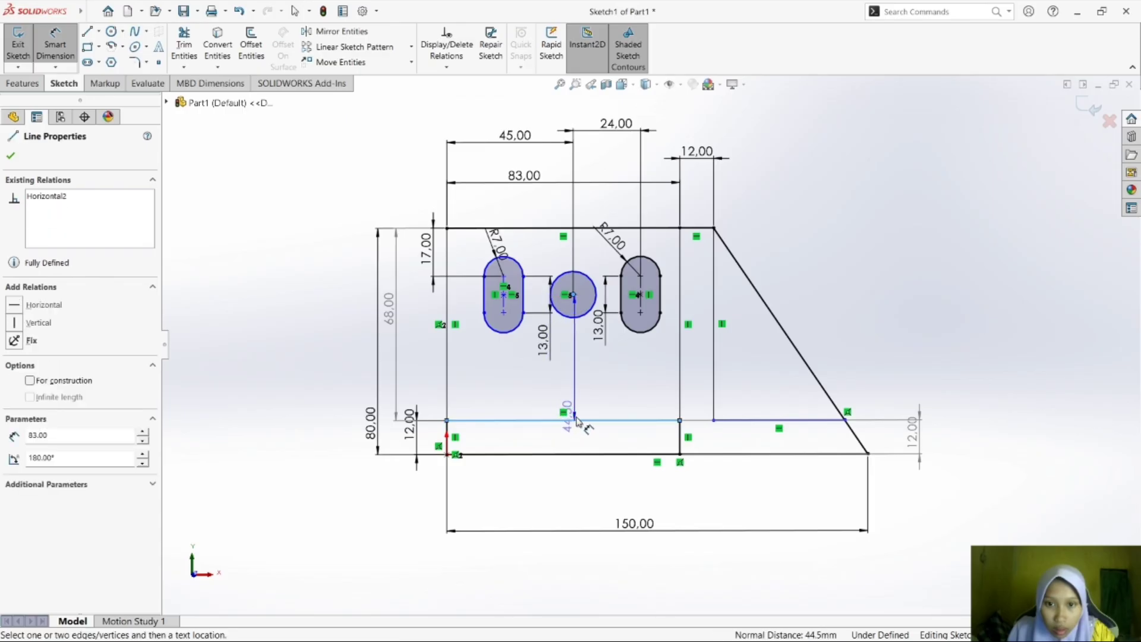
{"action": "left_click", "coordinate": [573, 416]}
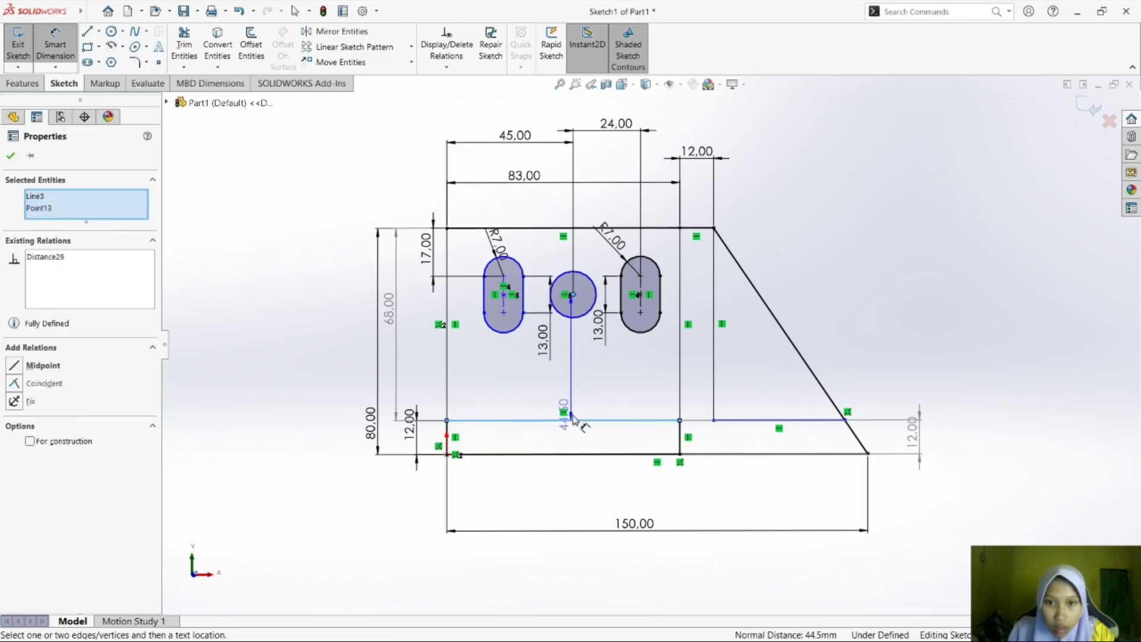
{"action": "left_click", "coordinate": [575, 419]}
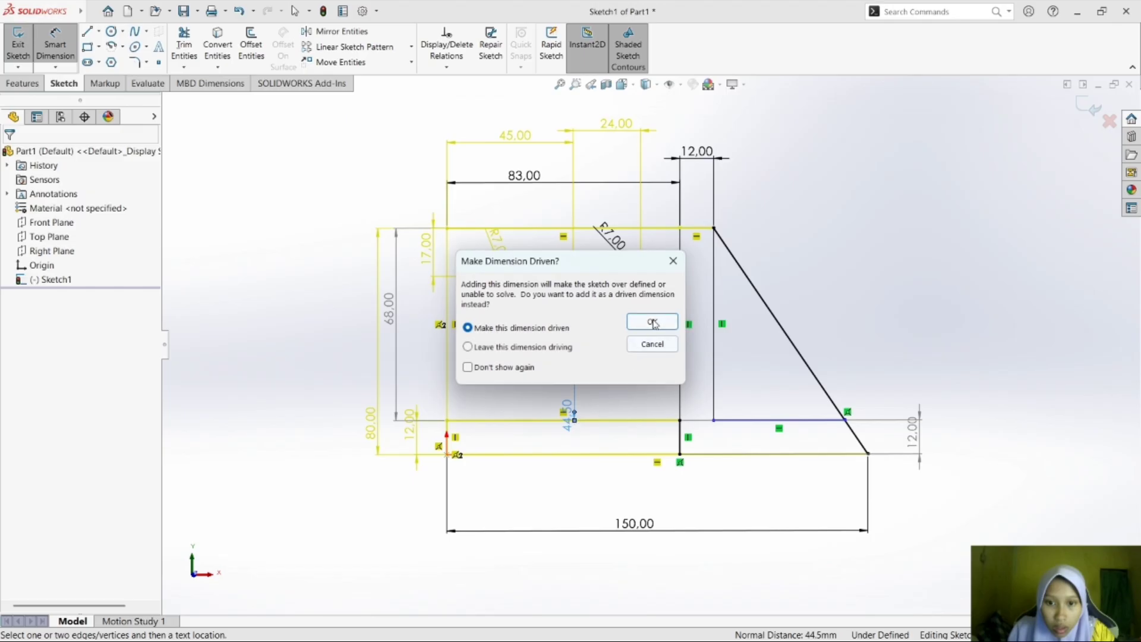
{"action": "left_click", "coordinate": [669, 260]}
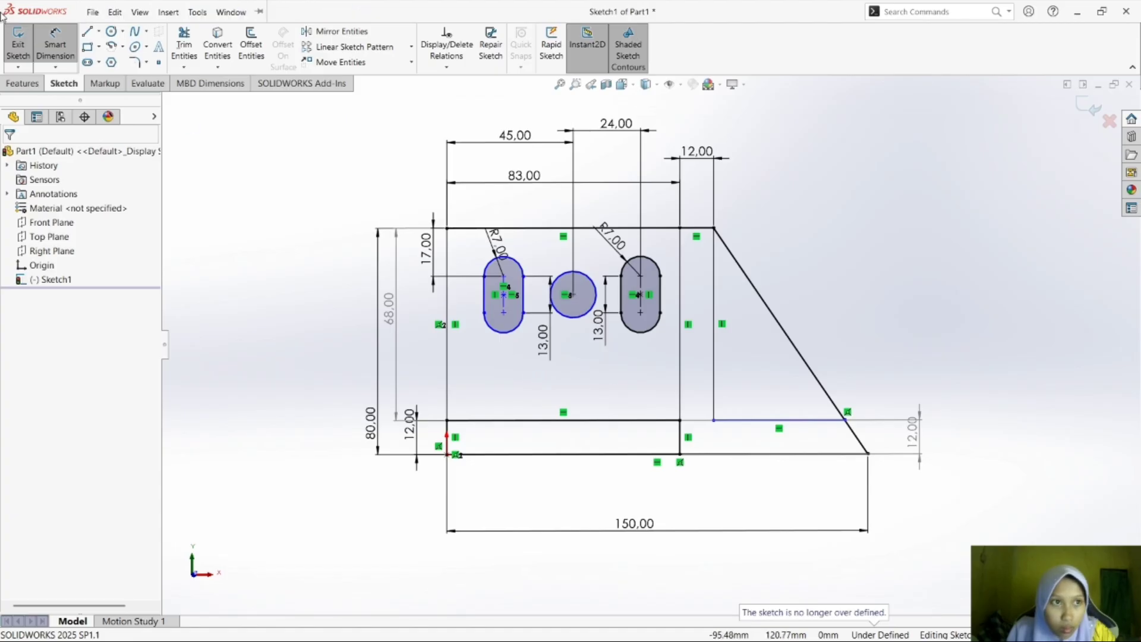
Inspect the existing relations of the circle's center and the left slot's center point.
{"action": "left_click", "coordinate": [55, 45]}
{"action": "left_click", "coordinate": [572, 295]}
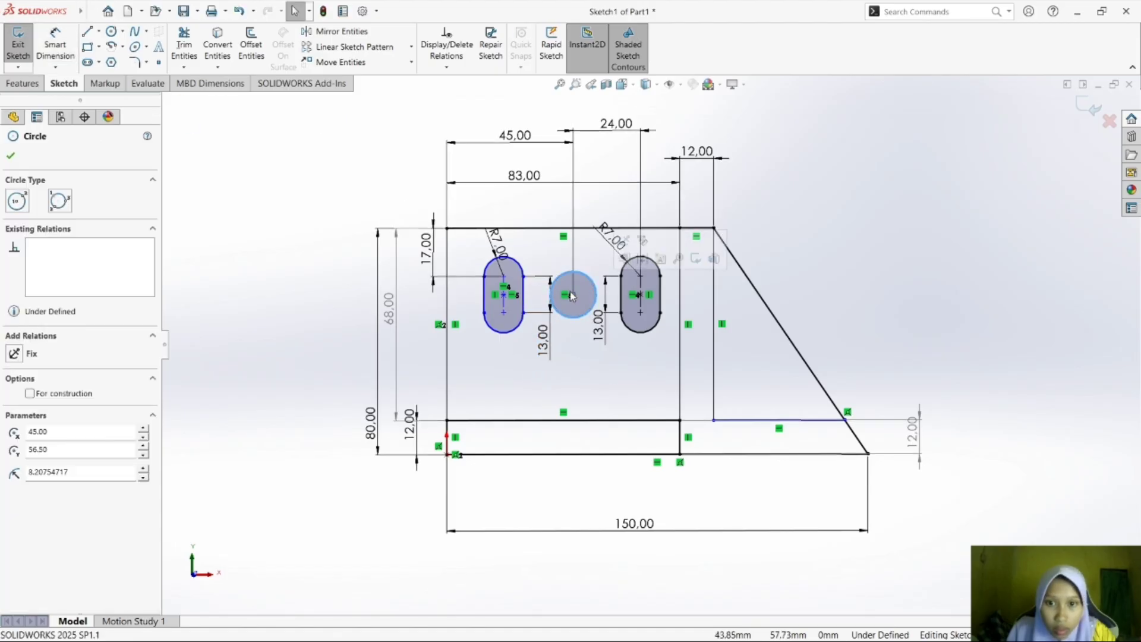
{"action": "left_click", "coordinate": [629, 386]}
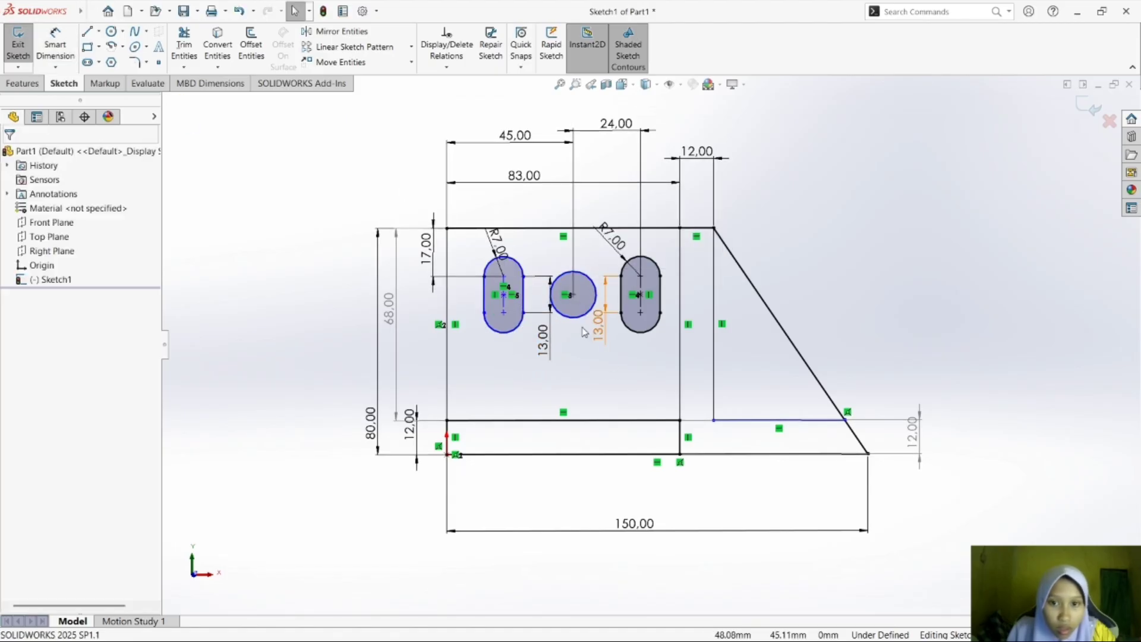
{"action": "left_click", "coordinate": [505, 299]}
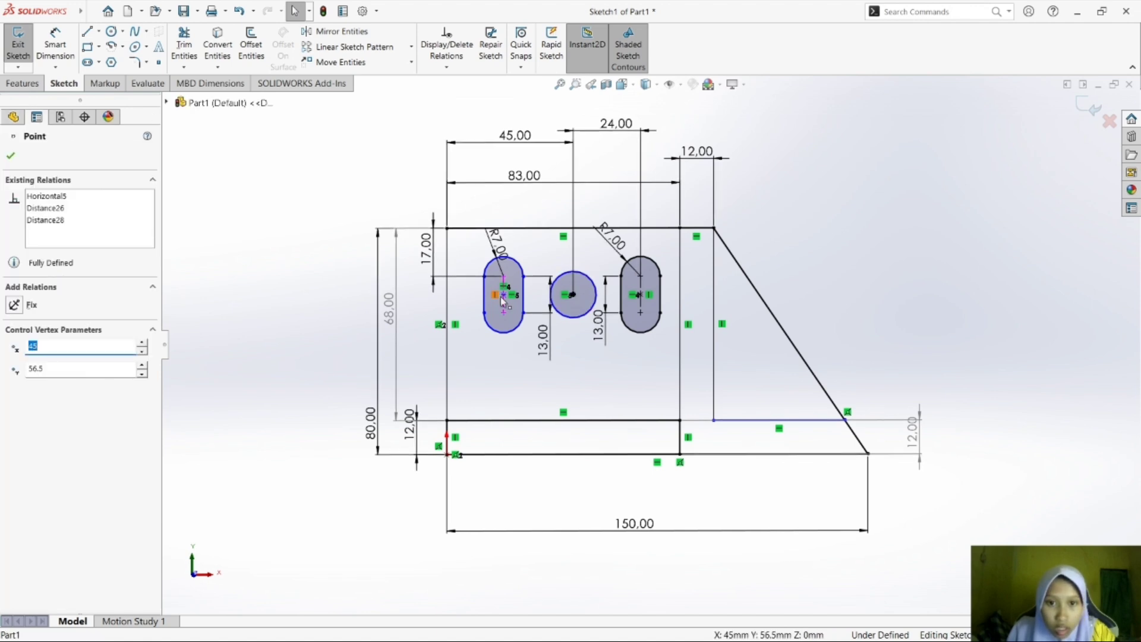
{"action": "left_click", "coordinate": [504, 295], "text": "ctrl"}
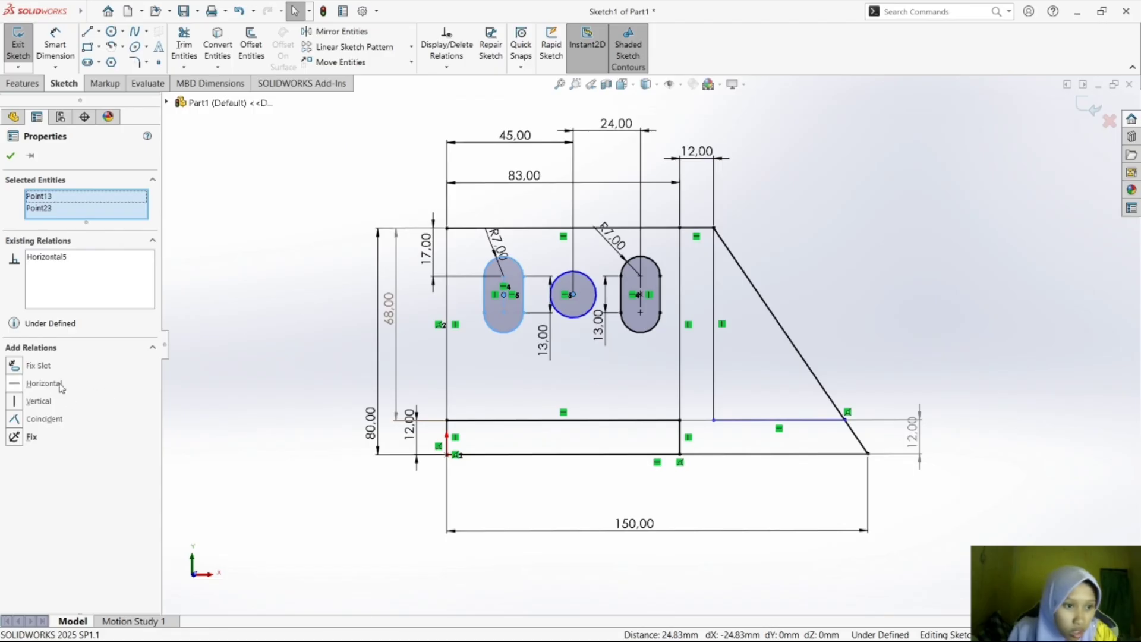
{"action": "left_click", "coordinate": [204, 371]}
{"action": "left_click", "coordinate": [583, 303]}
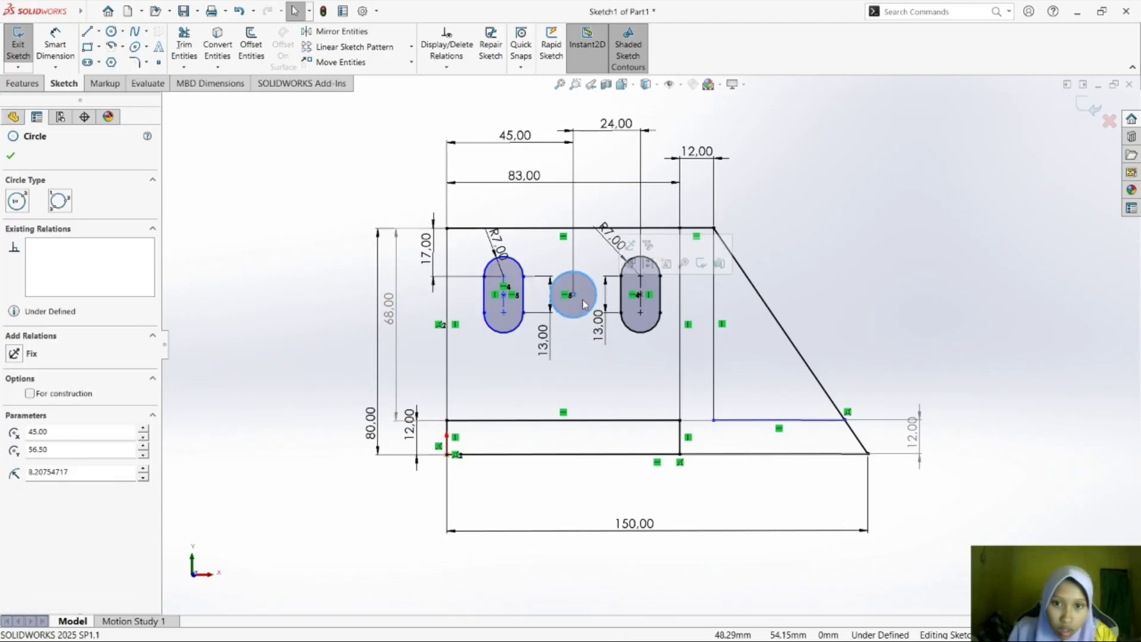
{"action": "left_click", "coordinate": [504, 295], "text": "ctrl"}
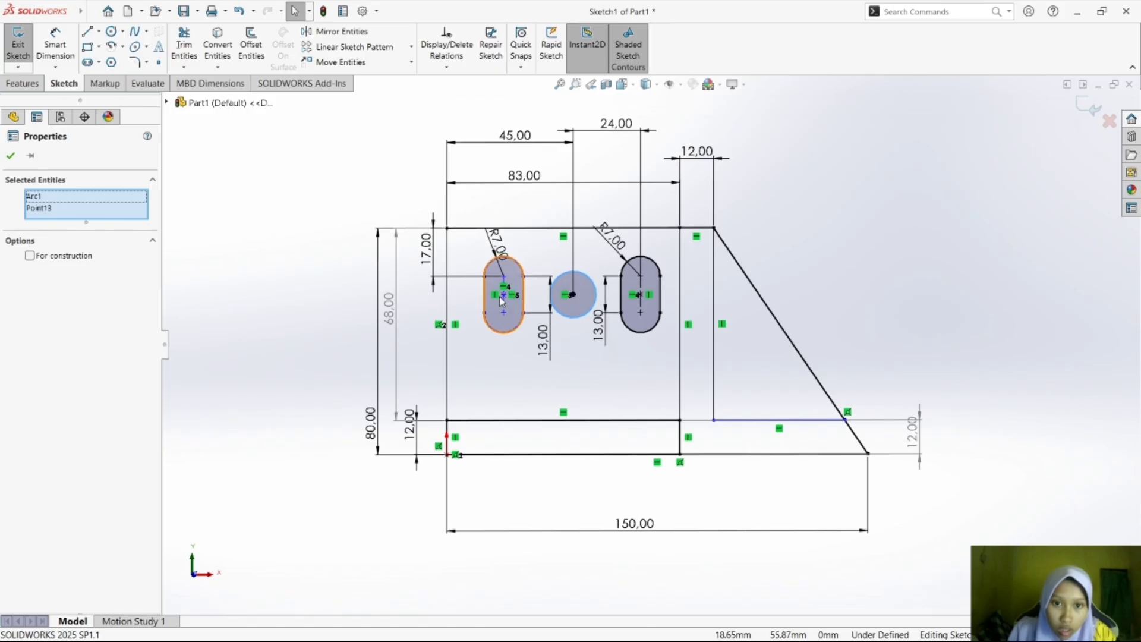
{"action": "left_click", "coordinate": [571, 294], "text": "ctrl"}
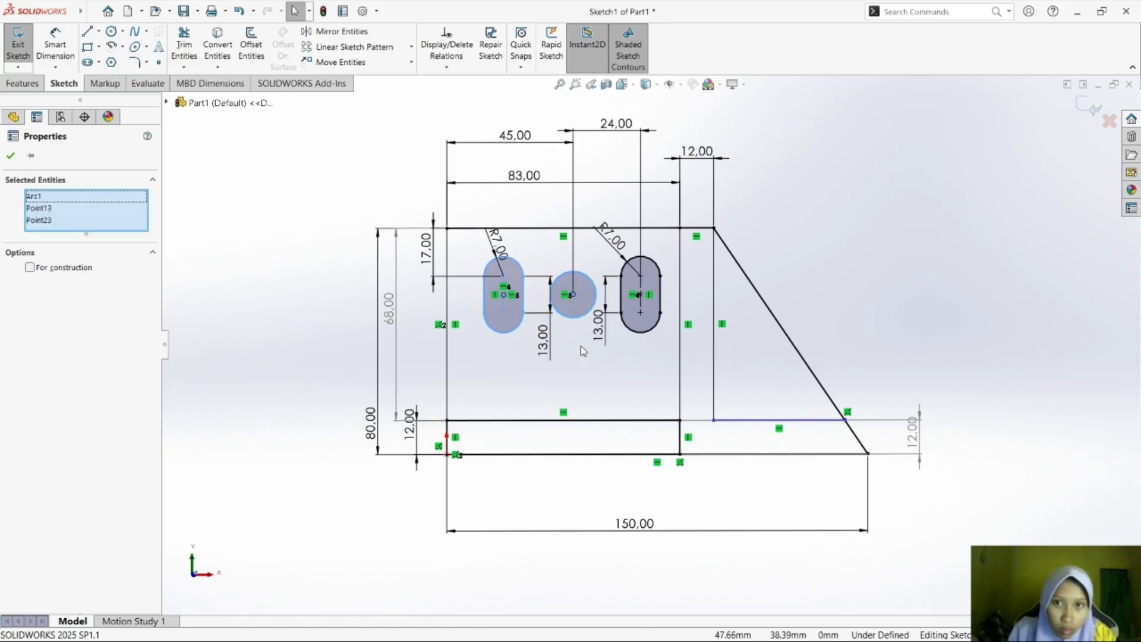
{"action": "left_click", "coordinate": [582, 361]}
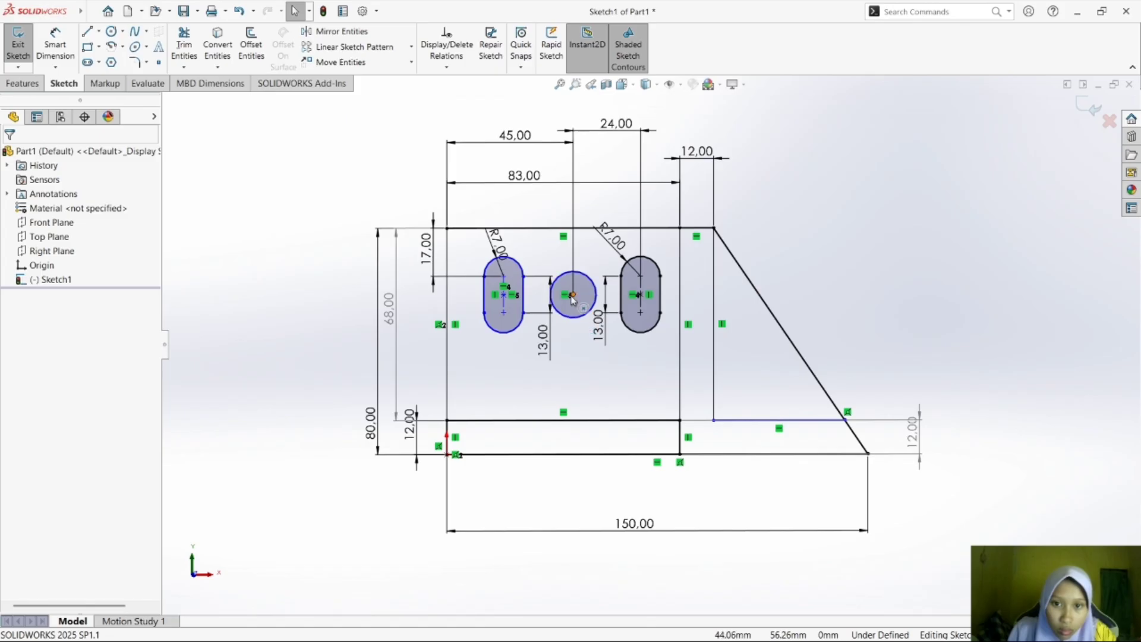
Try Vertical and Coincident relations between the circle's center and the left slot's center point, and undo both.
{"action": "left_click", "coordinate": [572, 296]}
{"action": "left_click", "coordinate": [504, 296], "text": "ctrl"}
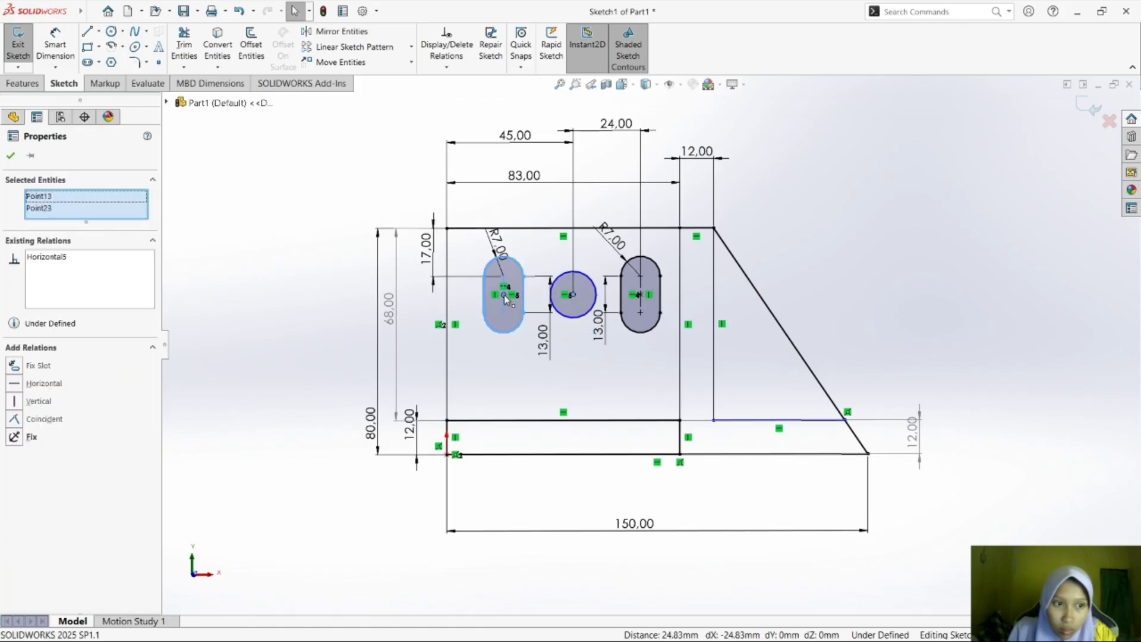
{"action": "left_click", "coordinate": [64, 388]}
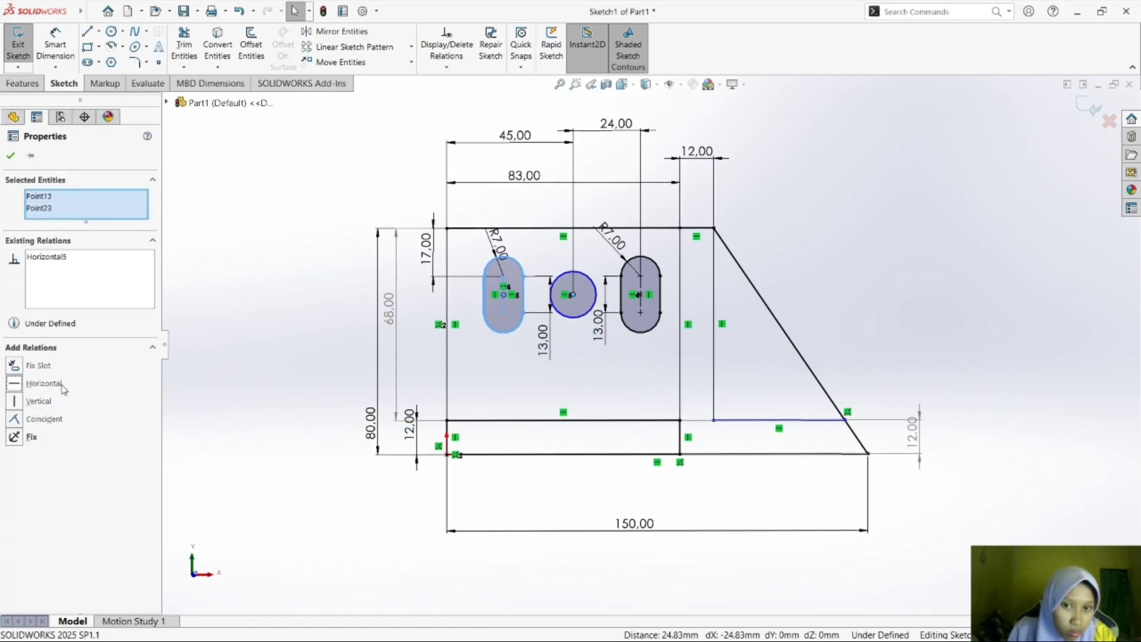
{"action": "left_click", "coordinate": [39, 402]}
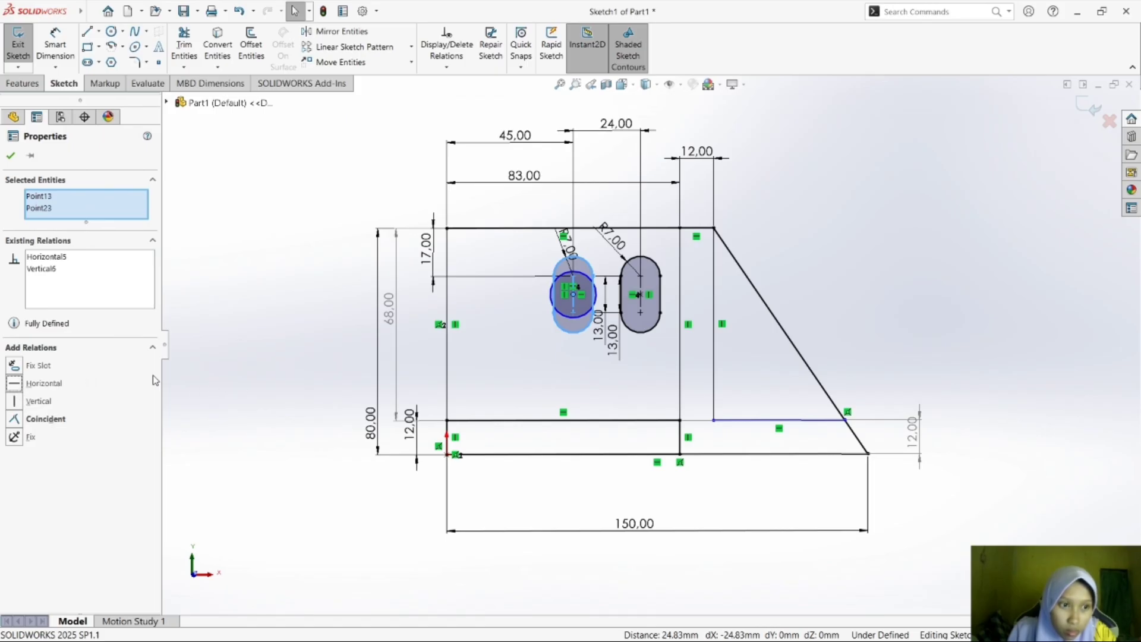
{"action": "left_click", "coordinate": [16, 420]}
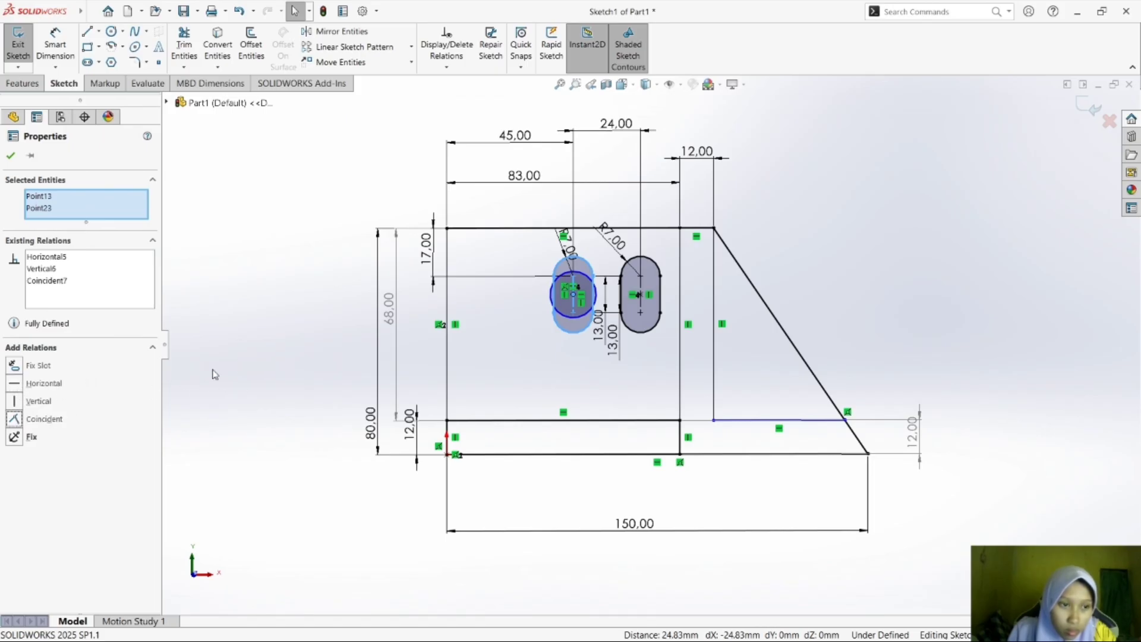
{"action": "key", "text": "ctrl+z"}
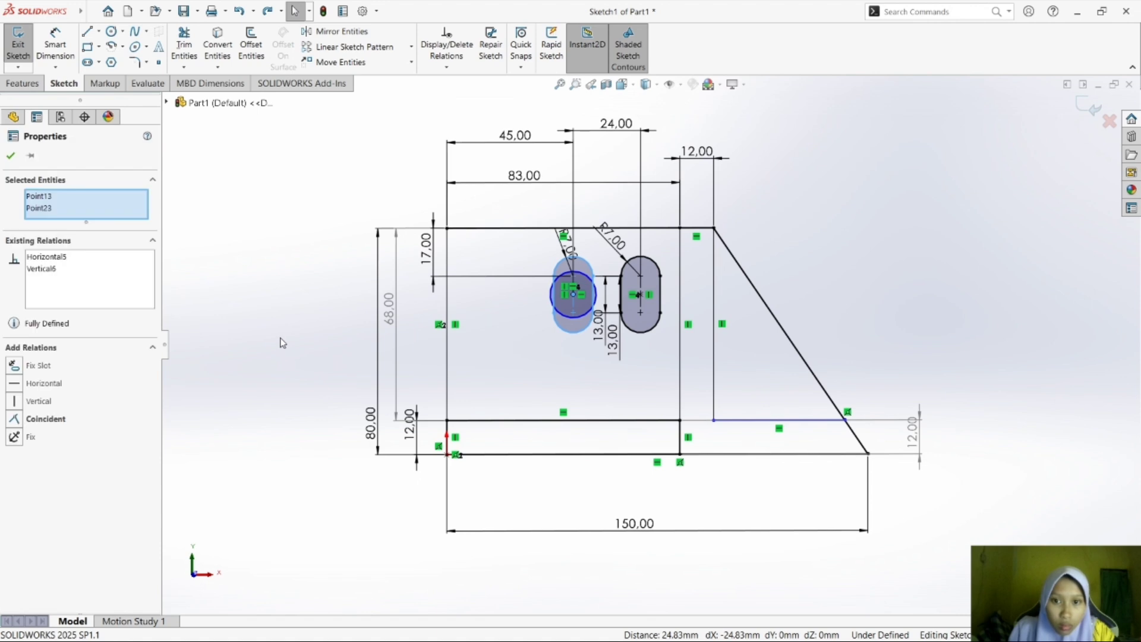
{"action": "key", "text": "ctrl+z"}
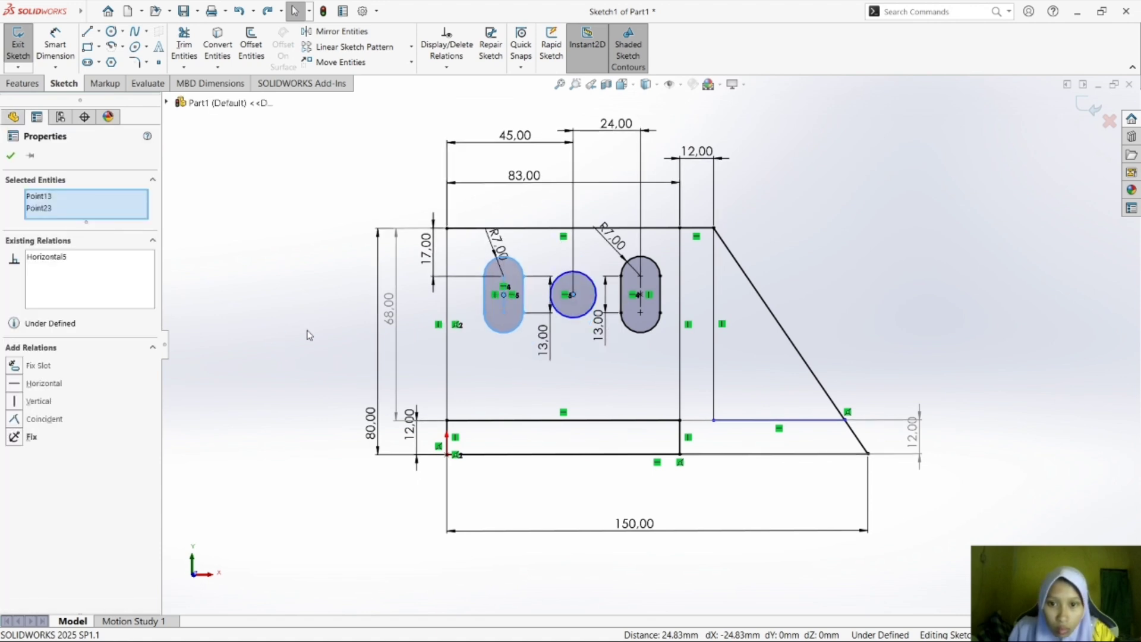
{"action": "left_click", "coordinate": [306, 331]}
Delete the Horizontal relation tying the circle's center to the left slot, and move the circle down to about 41 mm above the origin.
{"action": "left_click", "coordinate": [587, 310]}
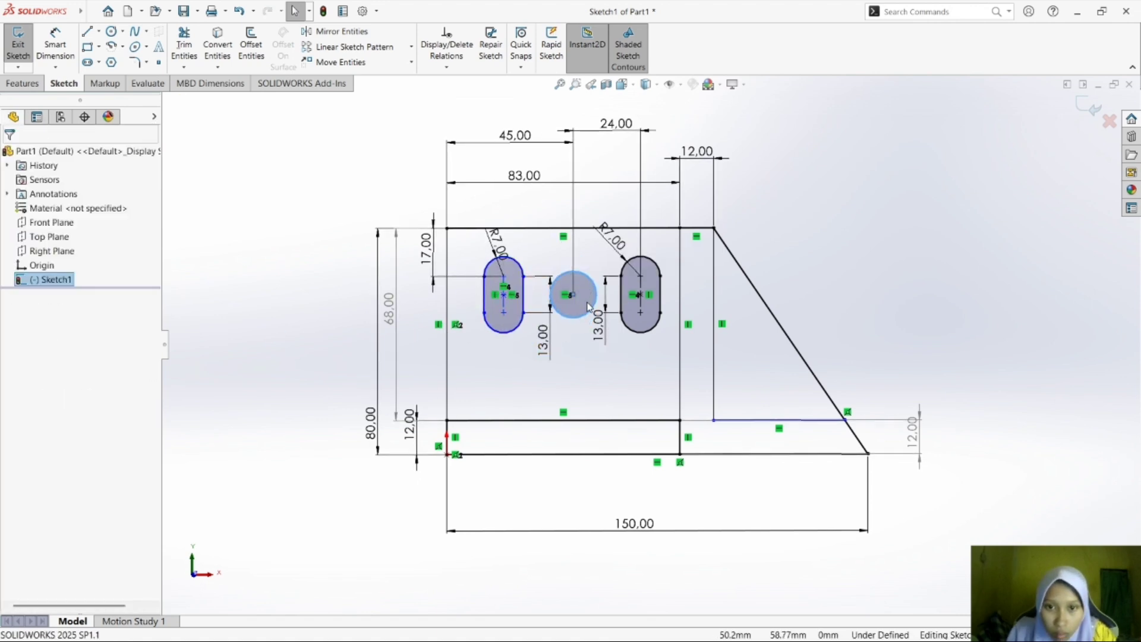
{"action": "left_click", "coordinate": [572, 296]}
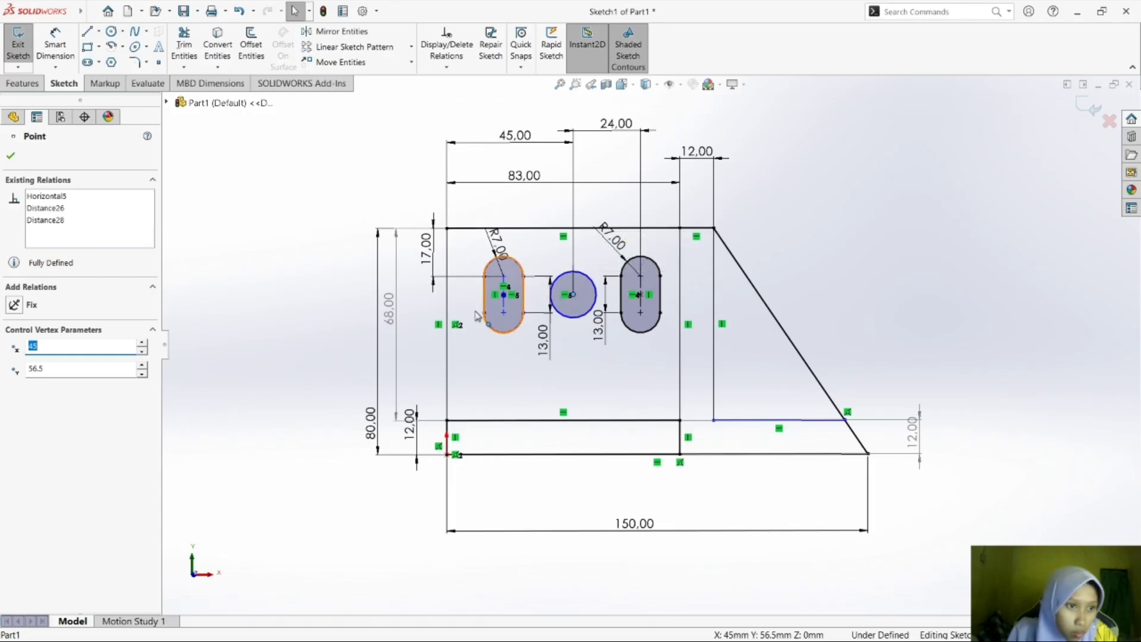
{"action": "left_click", "coordinate": [73, 207]}
{"action": "right_click", "coordinate": [73, 196]}
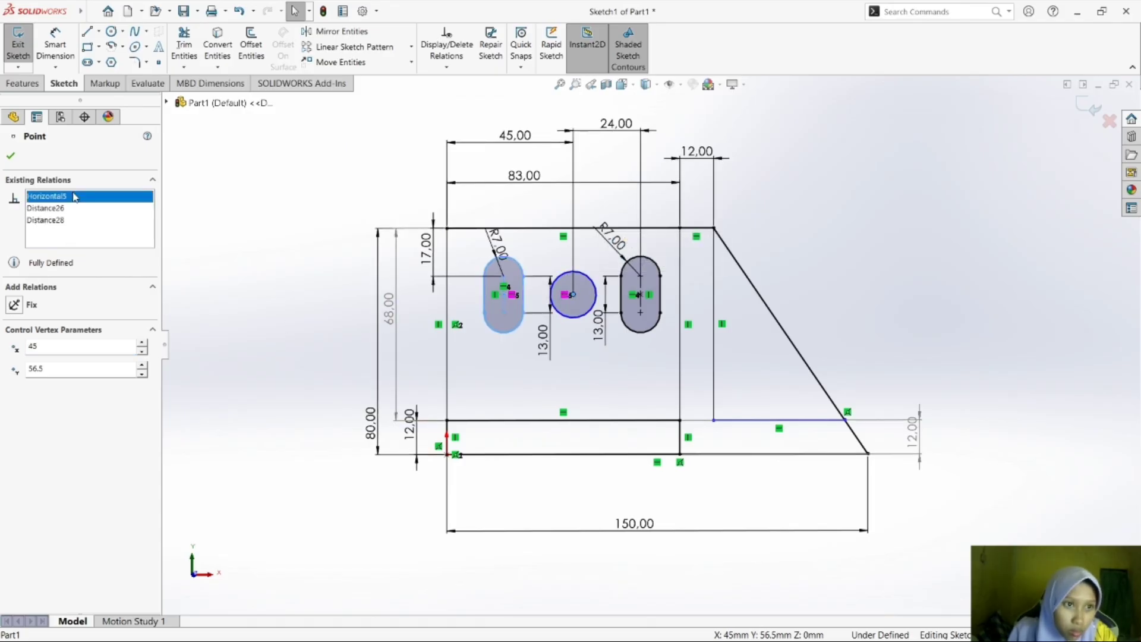
{"action": "left_click", "coordinate": [118, 201]}
{"action": "key", "text": "Escape"}
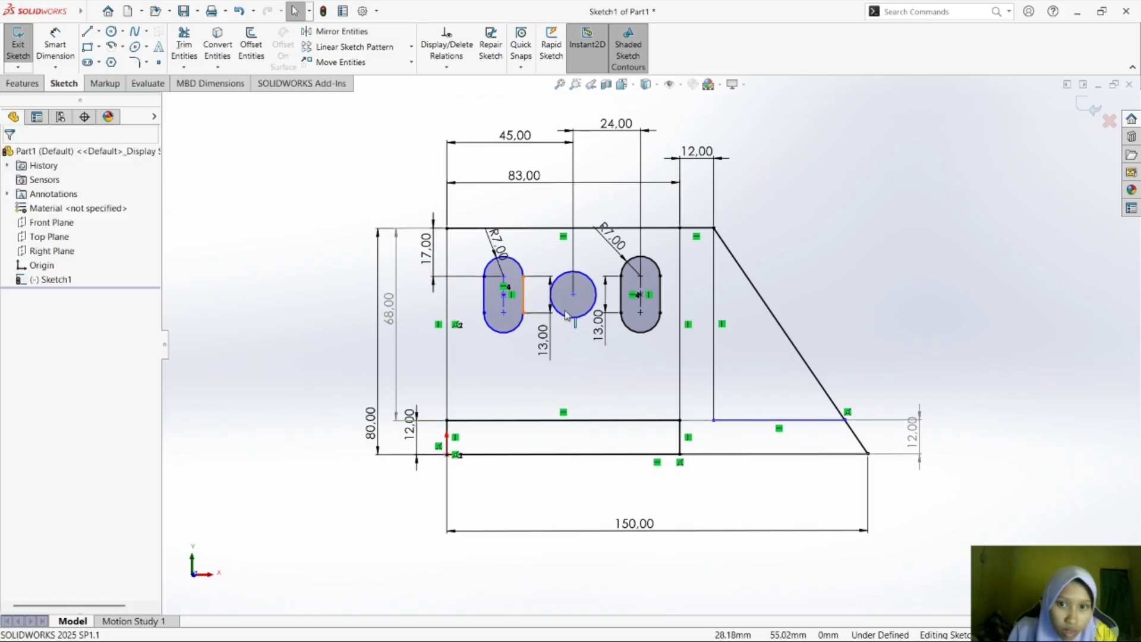
{"action": "left_click_drag", "start_coordinate": [580, 291], "coordinate": [579, 336]}
{"action": "left_click", "coordinate": [617, 371]}
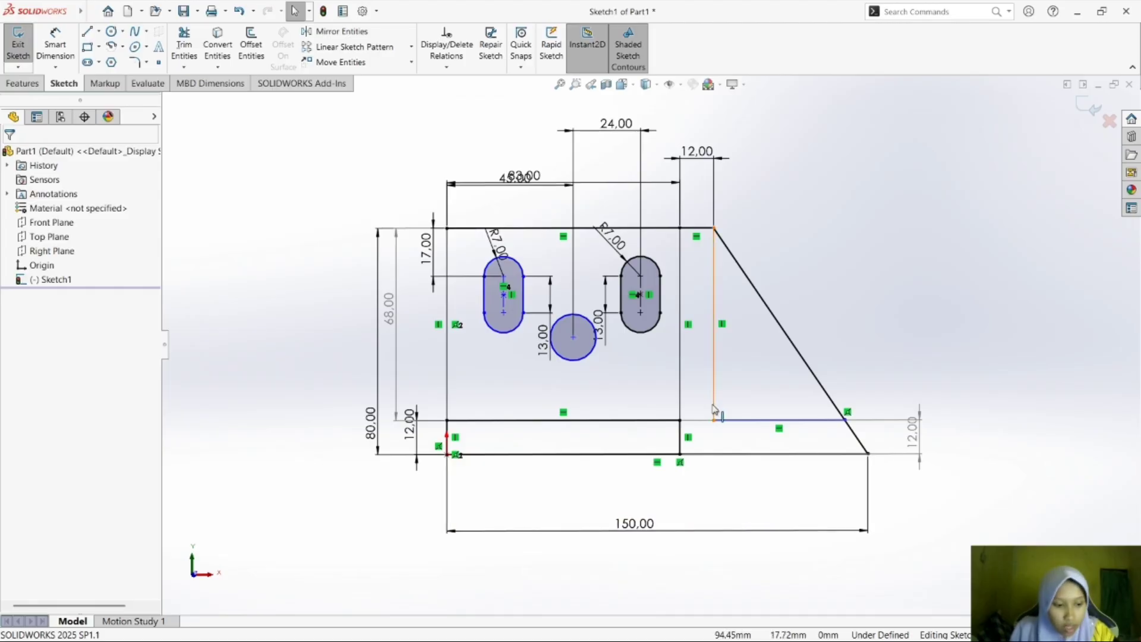
Check the hole's height in the module PDF, and dimension the circle's center 34 mm above the base strip's upper line in SOLIDWORKS.
{"action": "key", "text": "super+Tab"}
{"action": "left_click", "coordinate": [647, 174]}
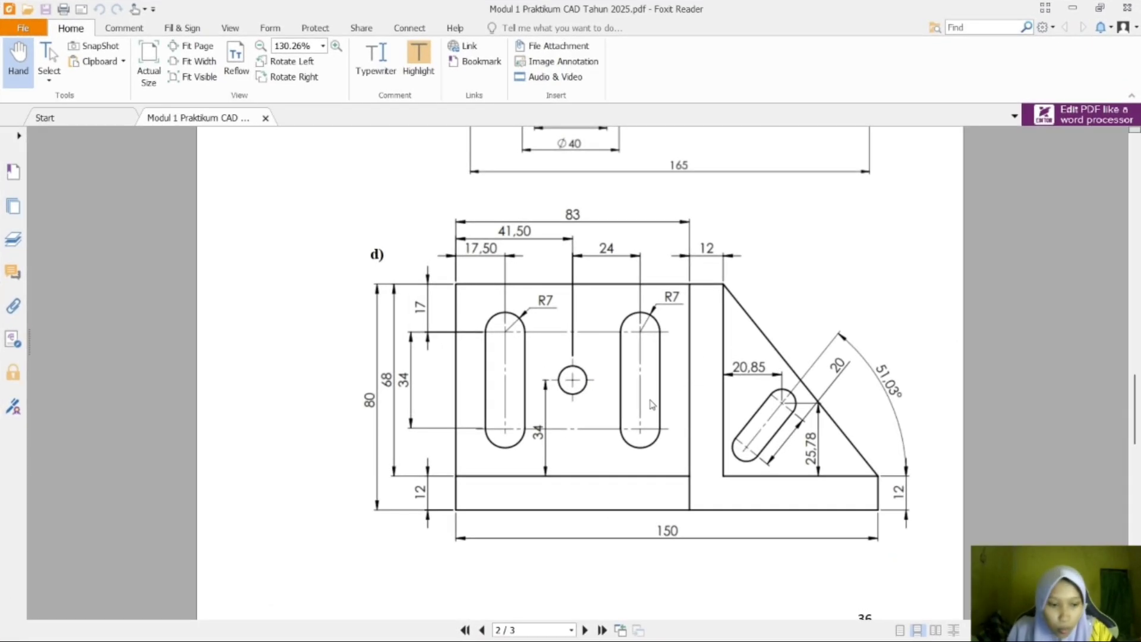
{"action": "key", "text": "super+Tab"}
{"action": "key", "text": "Right"}
{"action": "key", "text": "Return"}
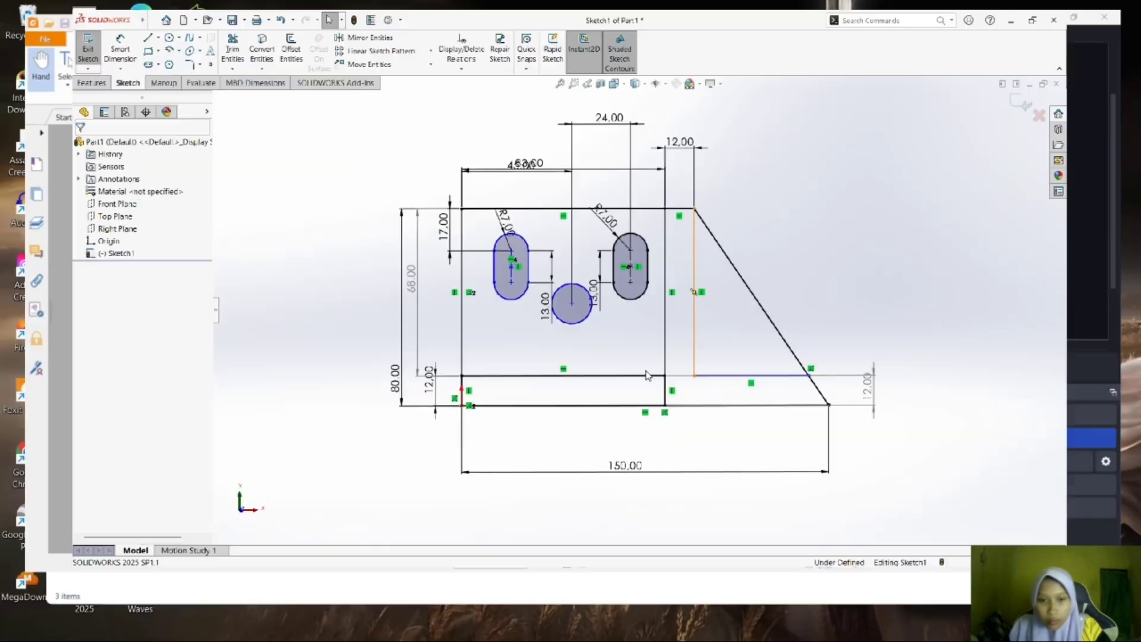
{"action": "left_click", "coordinate": [56, 42]}
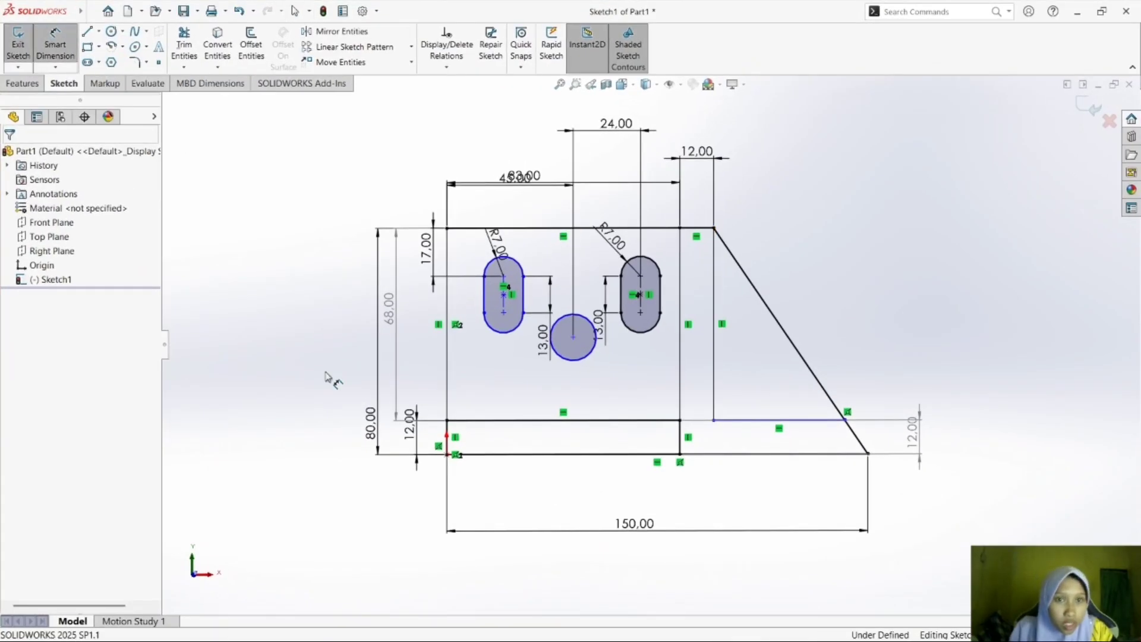
{"action": "left_click", "coordinate": [574, 337]}
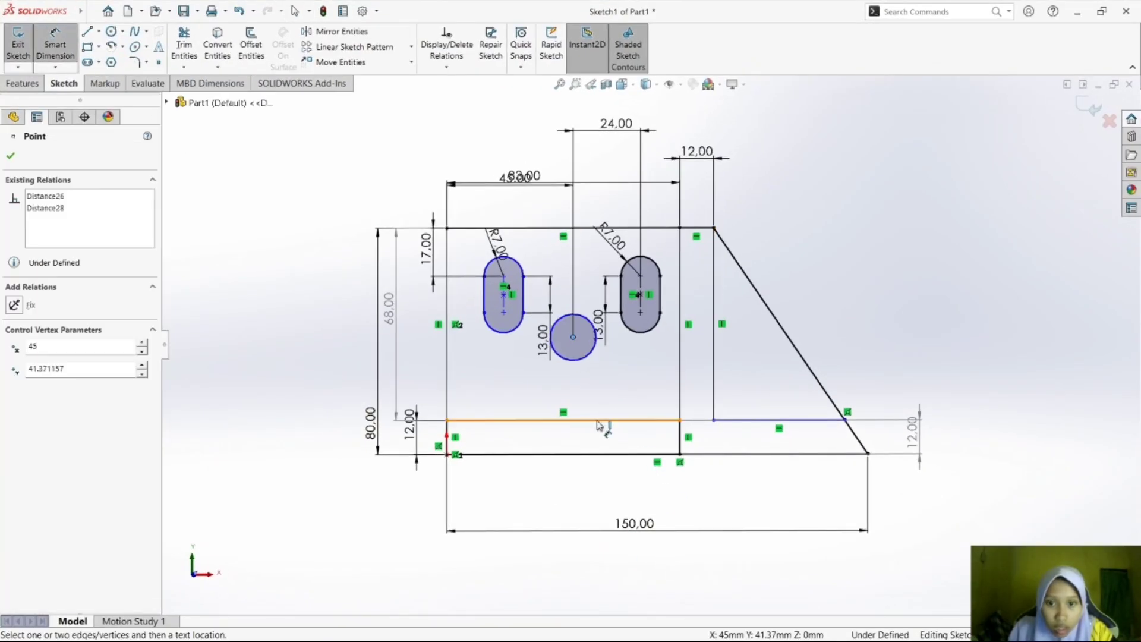
{"action": "left_click", "coordinate": [571, 422]}
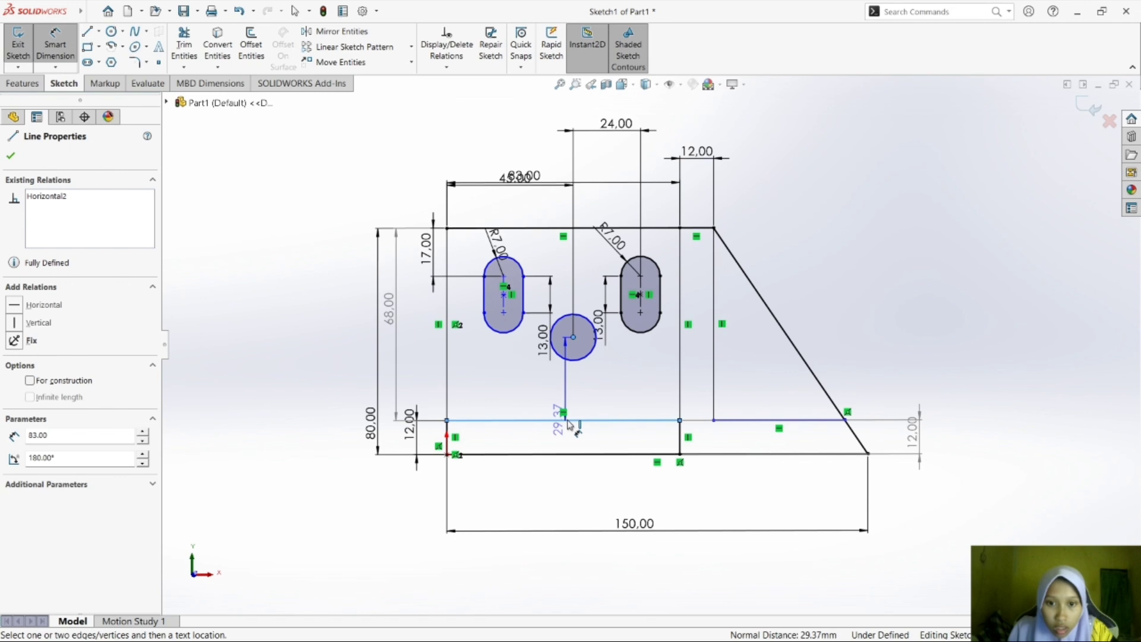
{"action": "left_click", "coordinate": [567, 424]}
{"action": "type", "text": "34"}
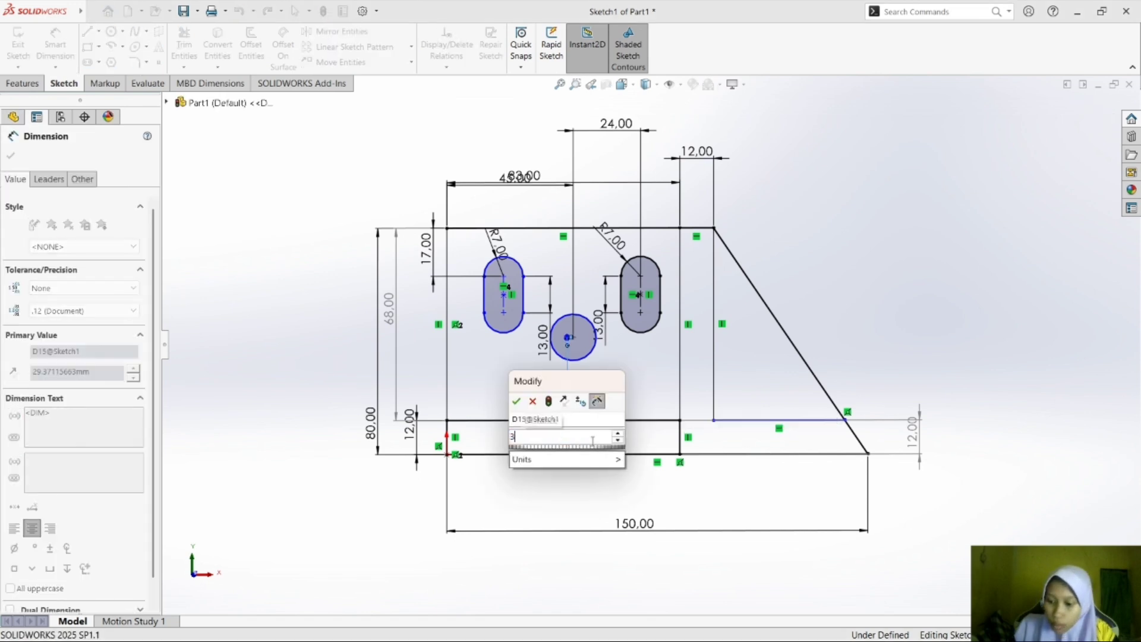
{"action": "key", "text": "Return"}
{"action": "left_click", "coordinate": [885, 311]}
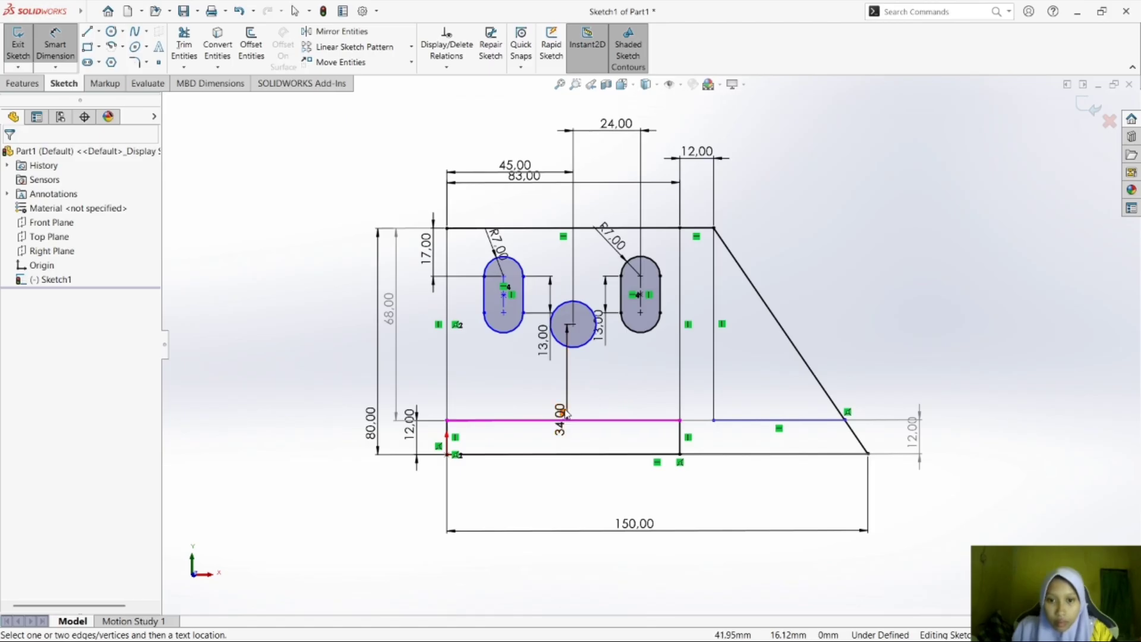
{"action": "left_click", "coordinate": [51, 52]}
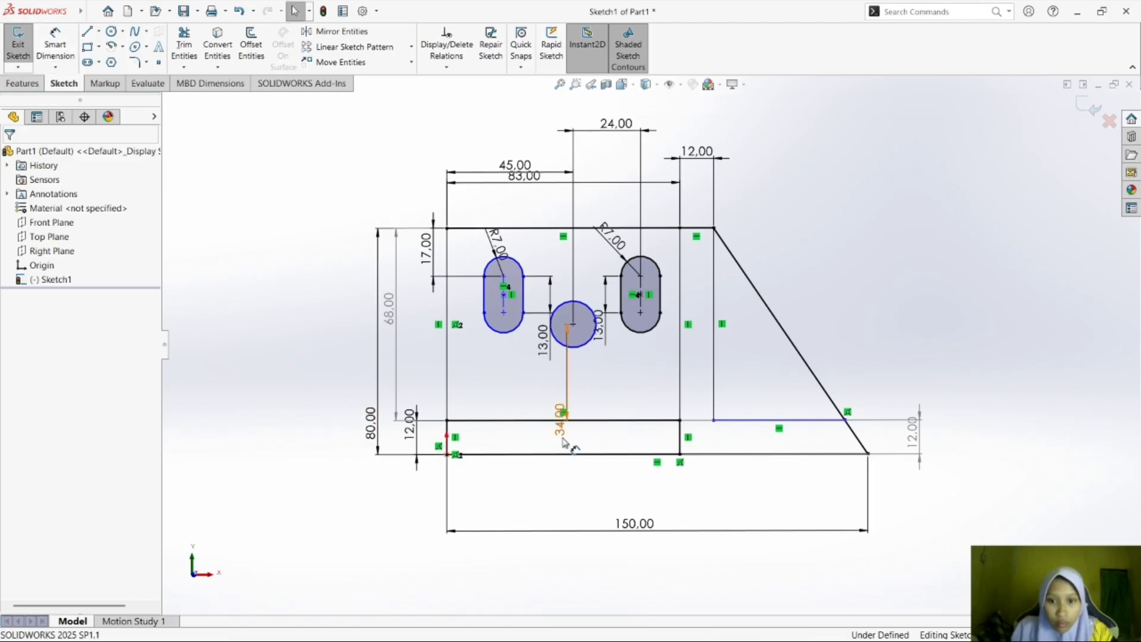
Reposition the hole's 34 mm height dimension, and set the center-to-center length of both vertical slots to 30 mm.
{"action": "left_click_drag", "start_coordinate": [559, 424], "coordinate": [557, 397]}
{"action": "left_click", "coordinate": [980, 348]}
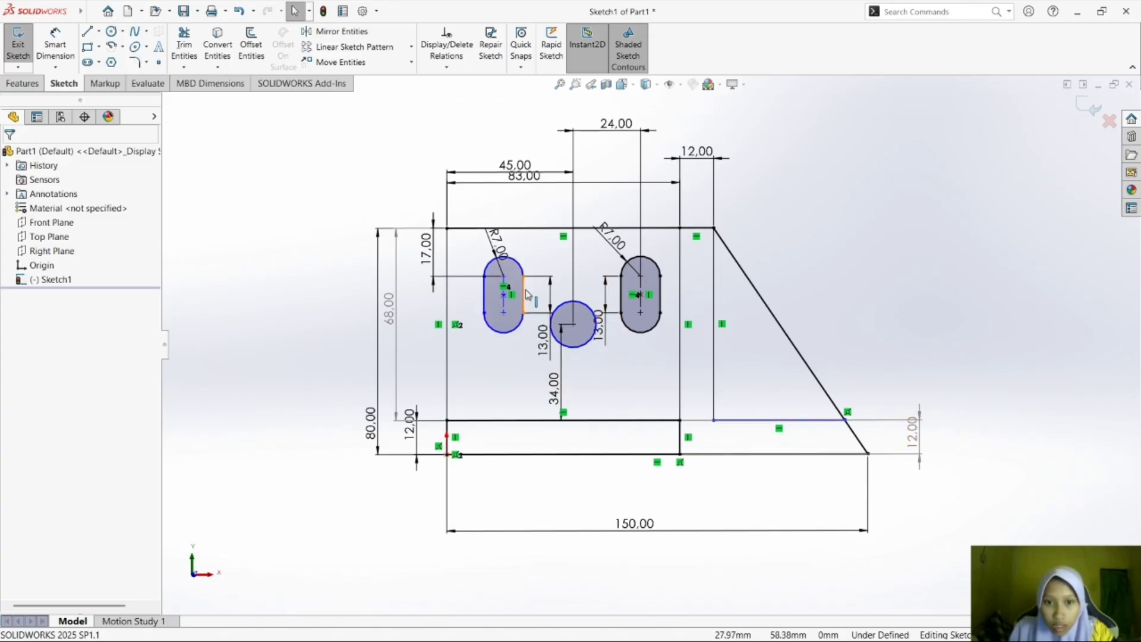
{"action": "left_click", "coordinate": [543, 344]}
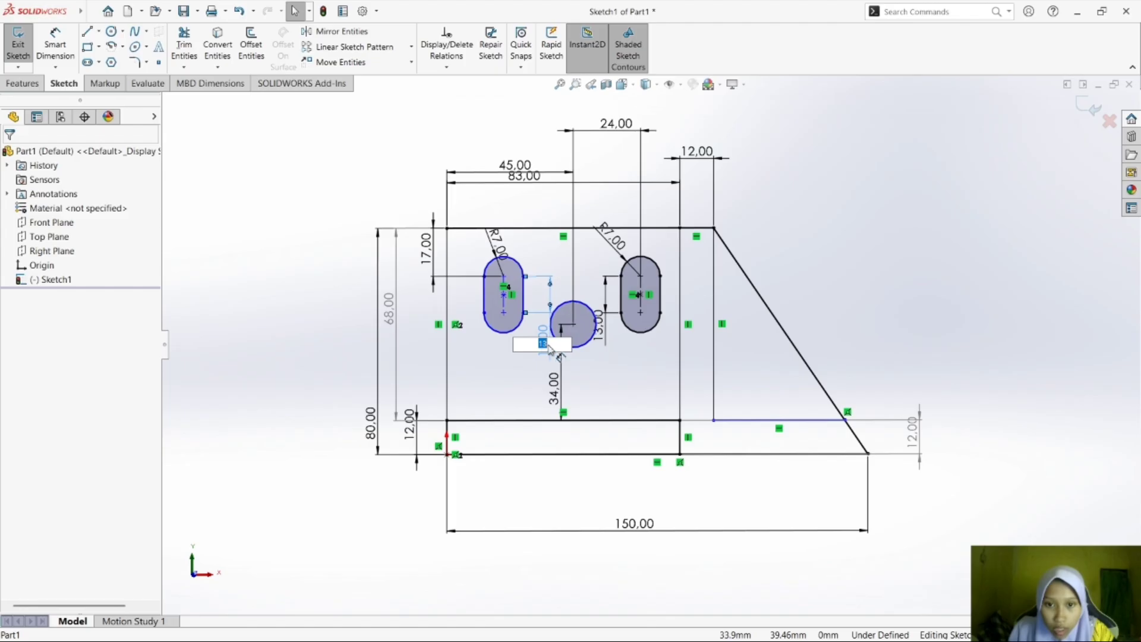
{"action": "type", "text": "30"}
{"action": "key", "text": "Return"}
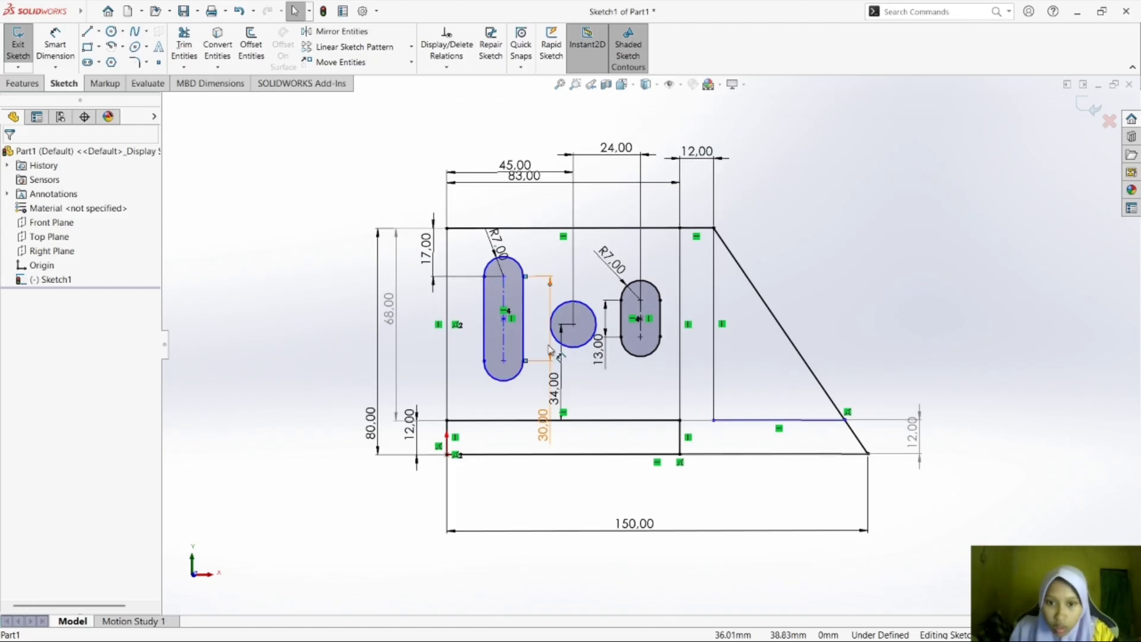
{"action": "left_click", "coordinate": [604, 358]}
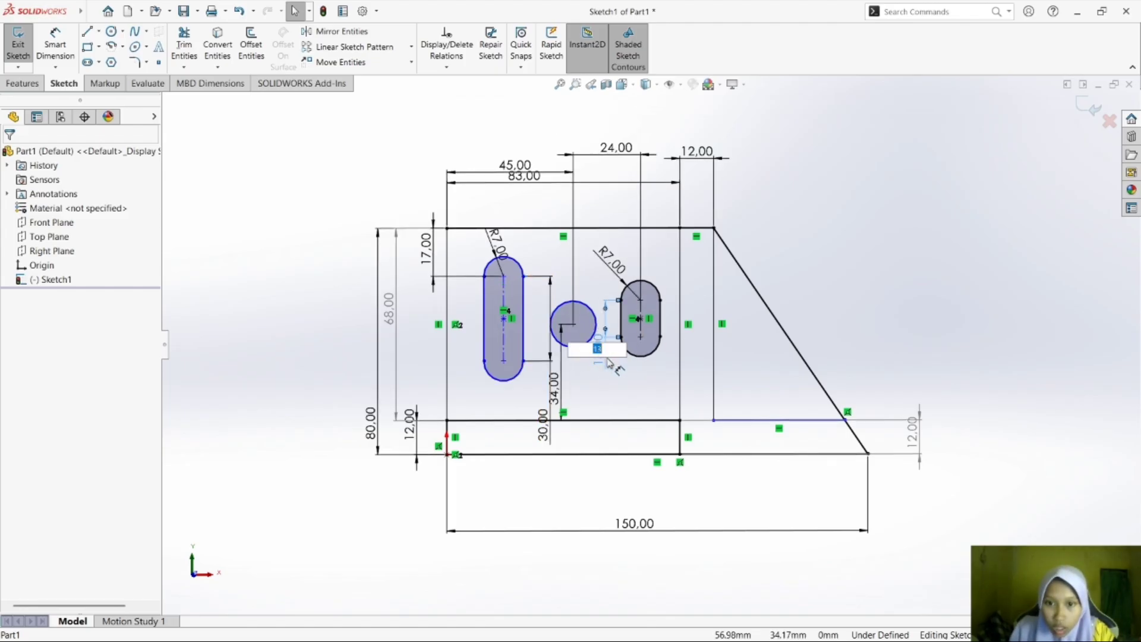
{"action": "type", "text": "30"}
{"action": "key", "text": "Return"}
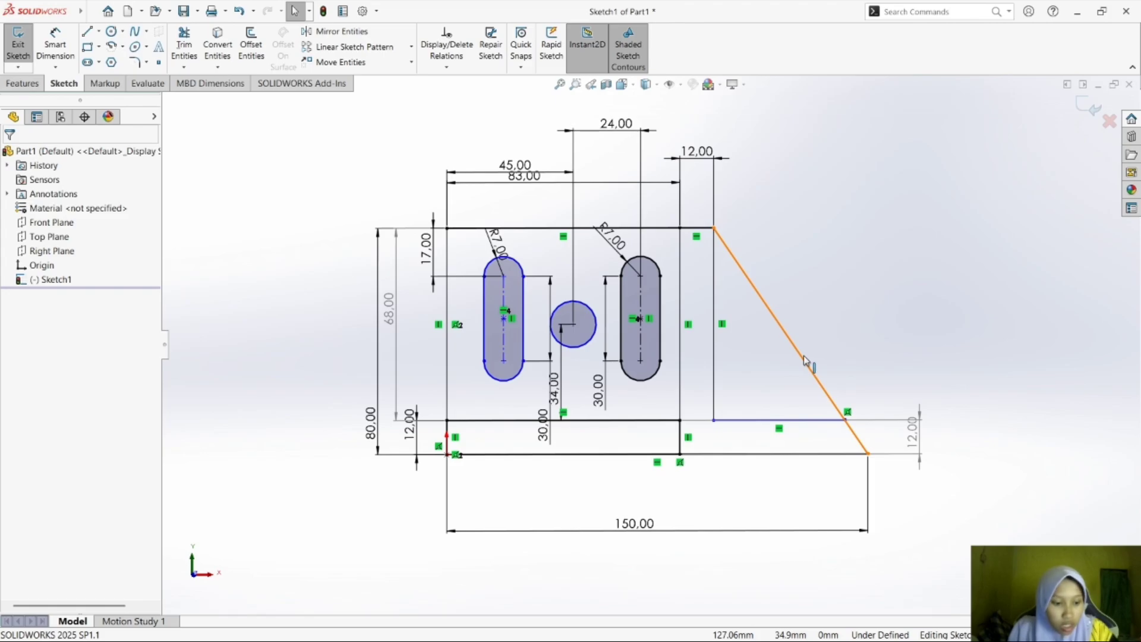
Switch to the module PDF in Foxit Reader to check exercise d)'s slot and hole dimensions, and return to SOLIDWORKS.
{"action": "key", "text": "super+Tab"}
{"action": "left_click", "coordinate": [676, 152]}
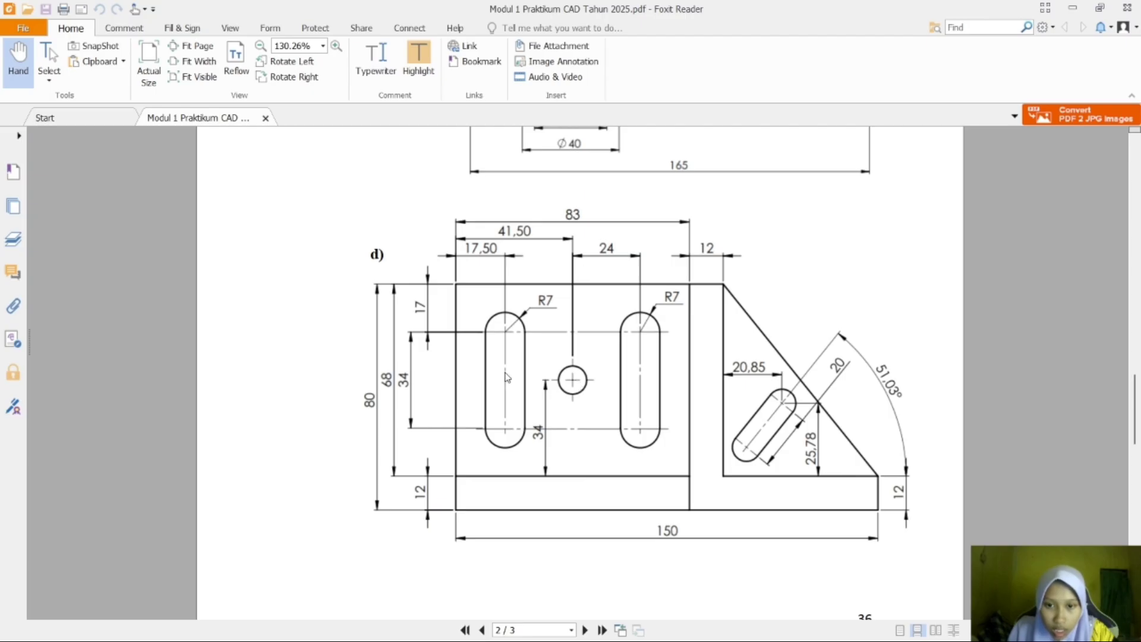
{"action": "key", "text": "super+Tab"}
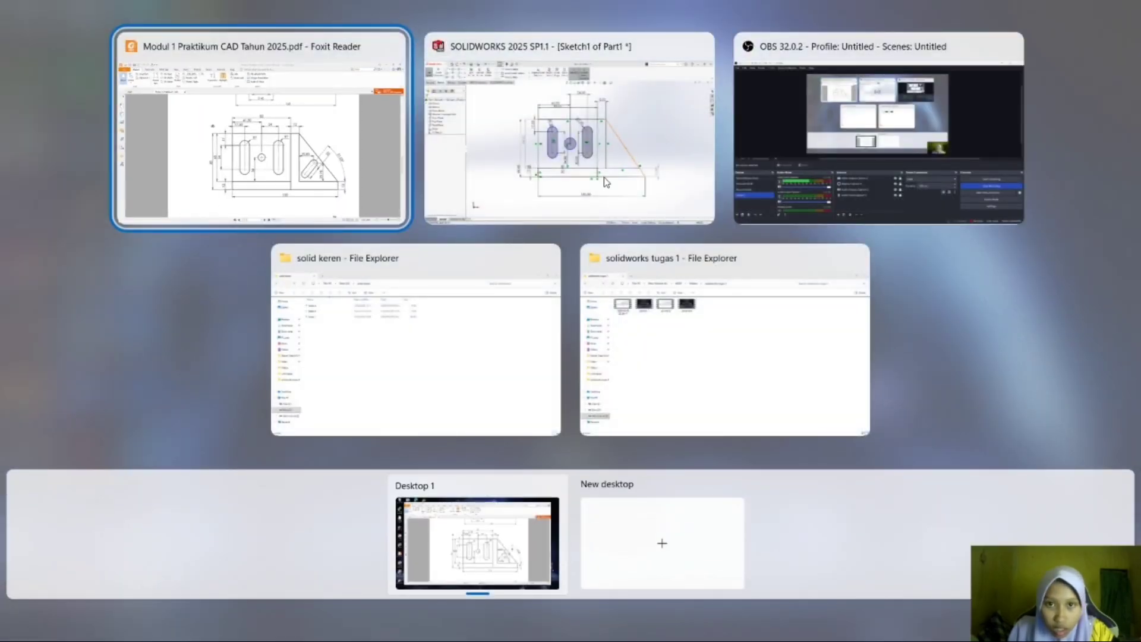
{"action": "left_click", "coordinate": [605, 175]}
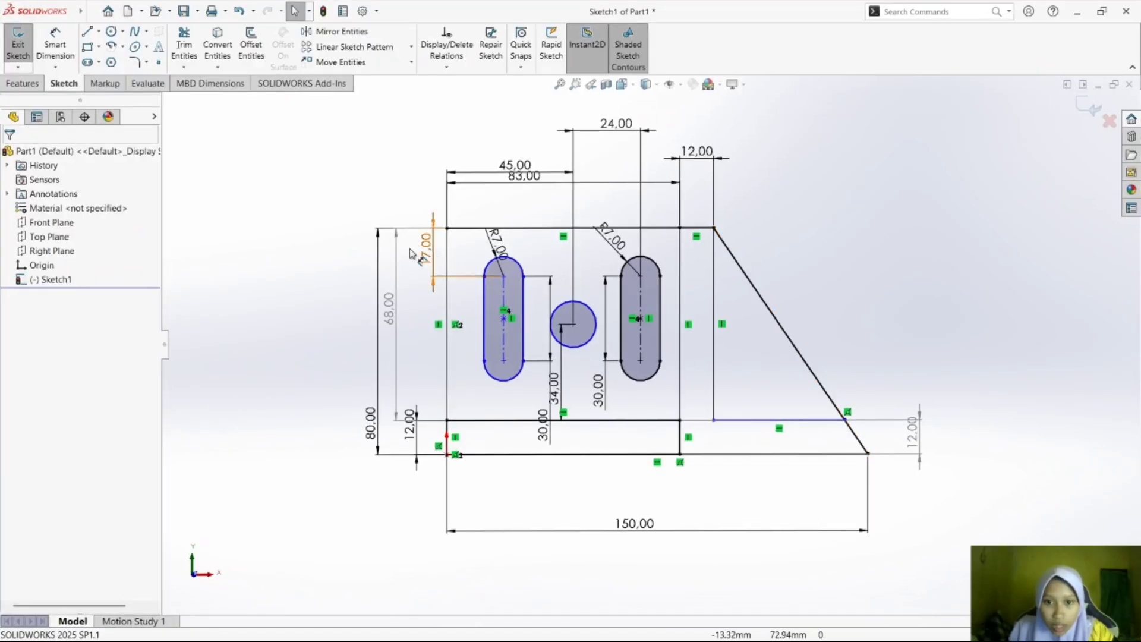
Try Horizontal relations between the circle's center and the center points of the right and left slots, and undo them.
{"action": "left_click", "coordinate": [640, 319]}
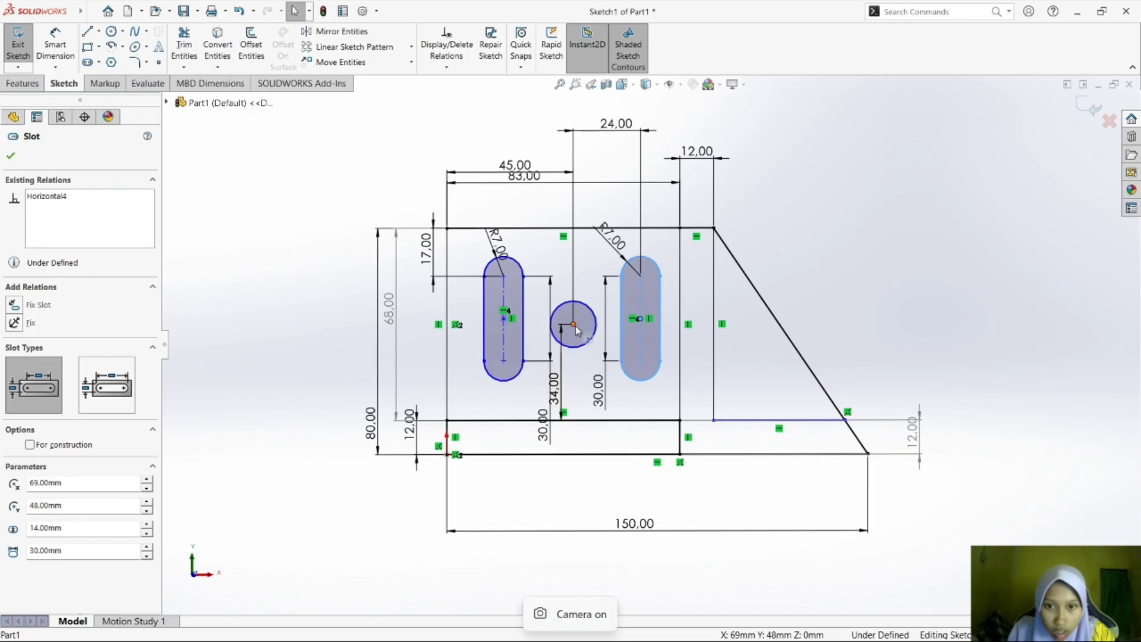
{"action": "left_click", "coordinate": [573, 324], "text": "ctrl"}
{"action": "left_click", "coordinate": [53, 366]}
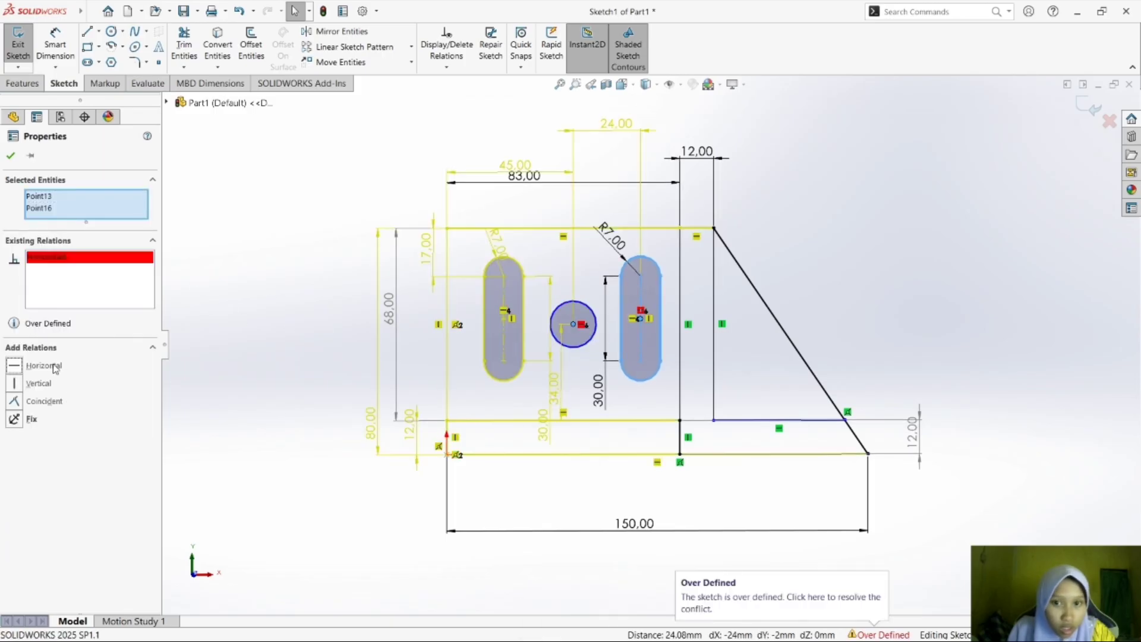
{"action": "left_click", "coordinate": [672, 387]}
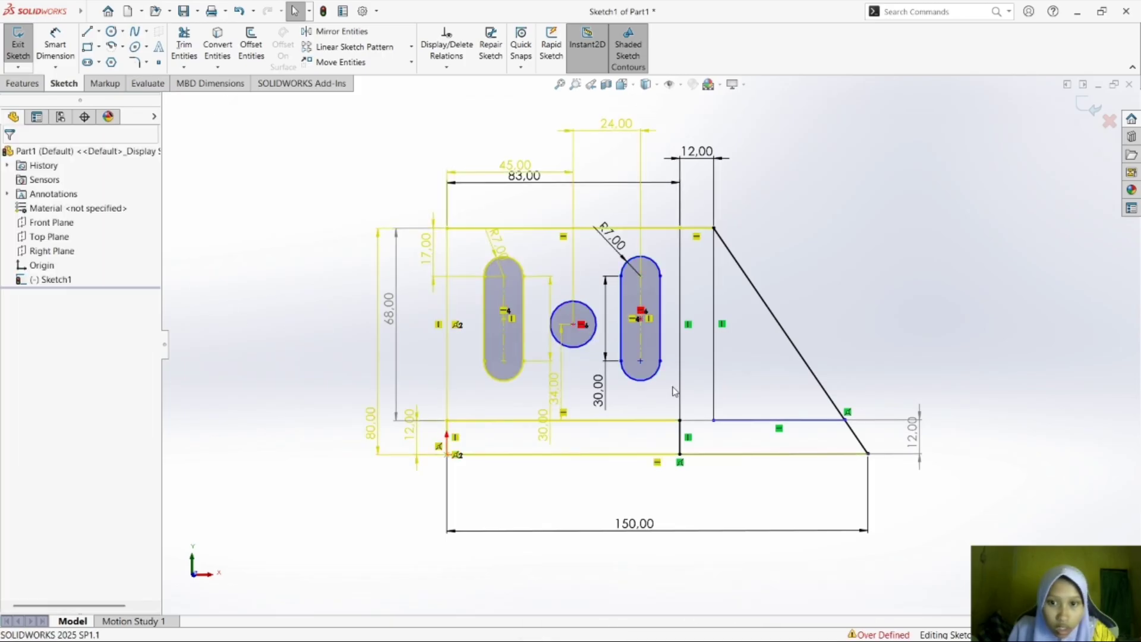
{"action": "left_click", "coordinate": [504, 319]}
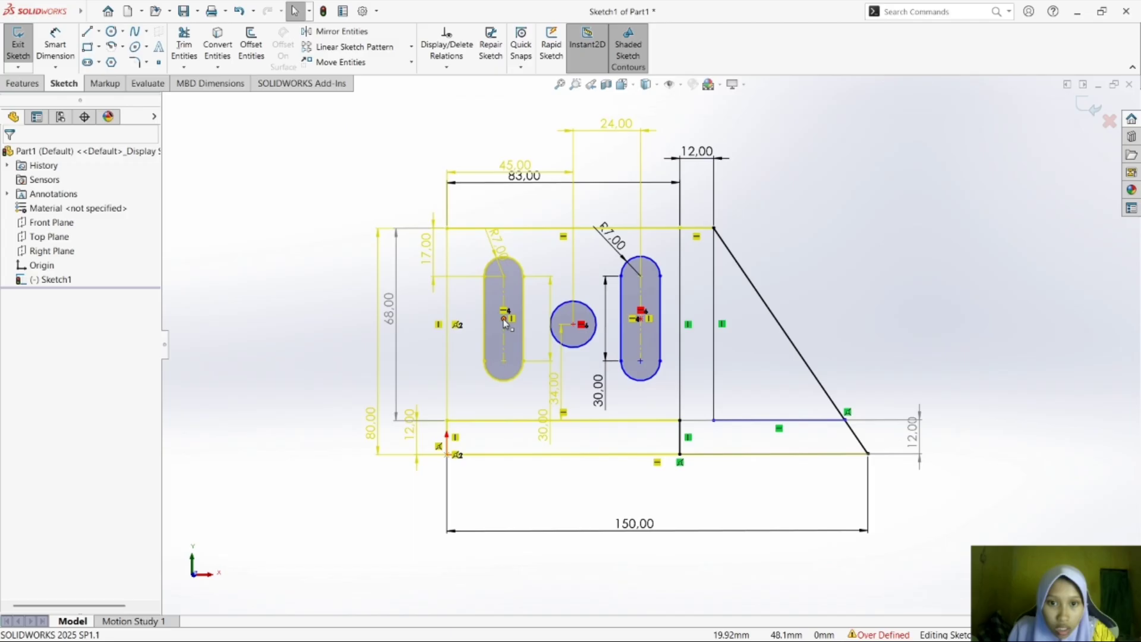
{"action": "left_click", "coordinate": [574, 325], "text": "ctrl"}
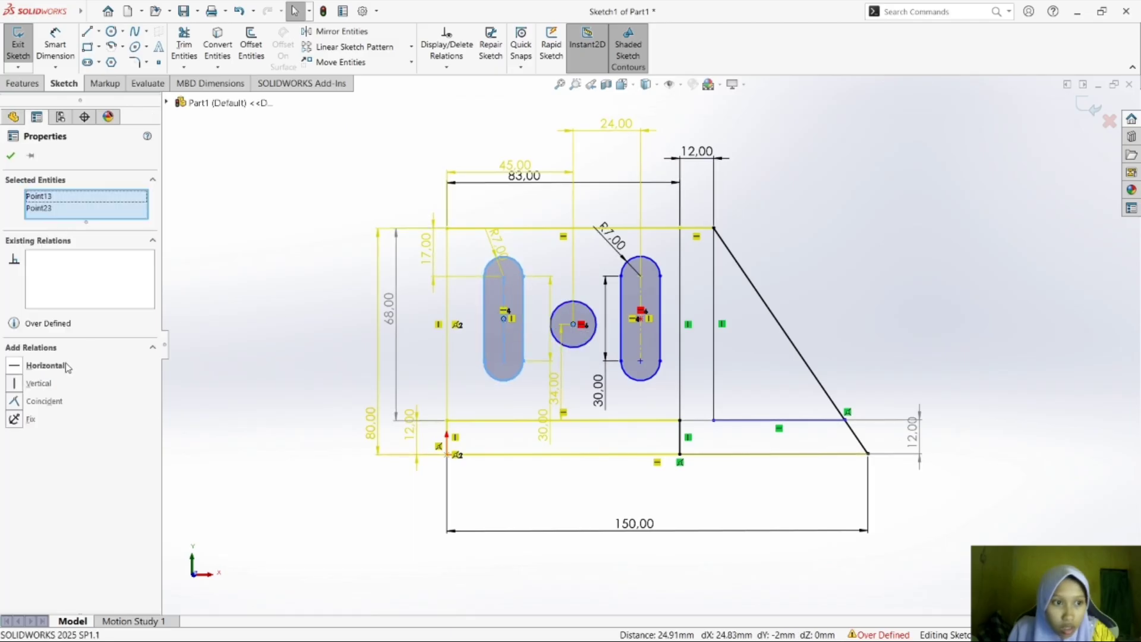
{"action": "left_click", "coordinate": [46, 366]}
{"action": "key", "text": "ctrl+z"}
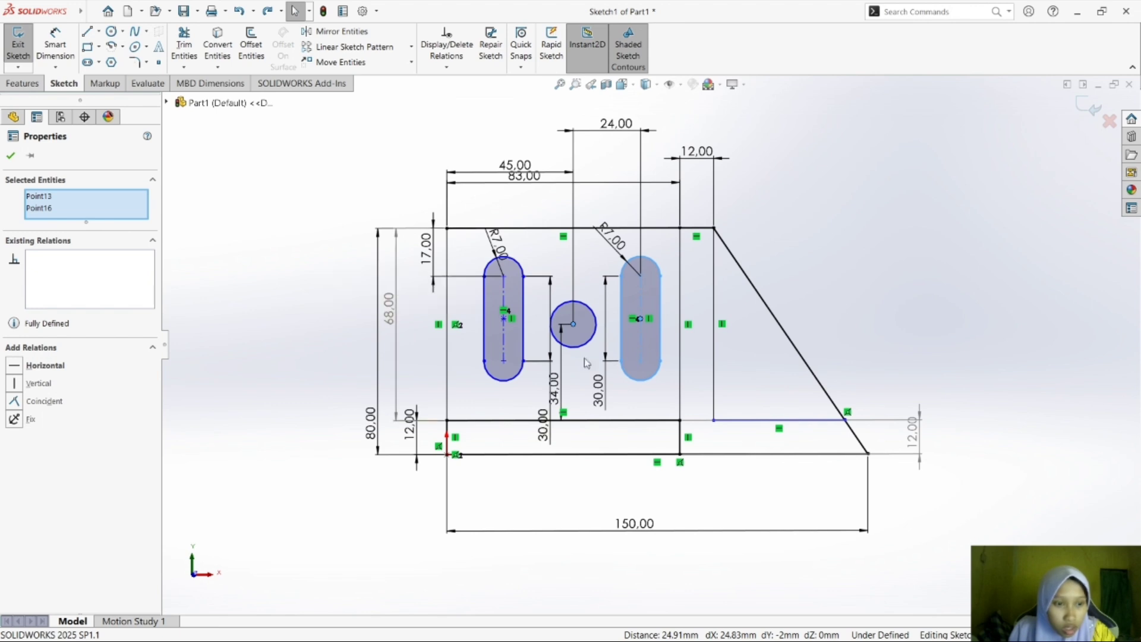
{"action": "left_click", "coordinate": [640, 320]}
{"action": "key", "text": "Escape"}
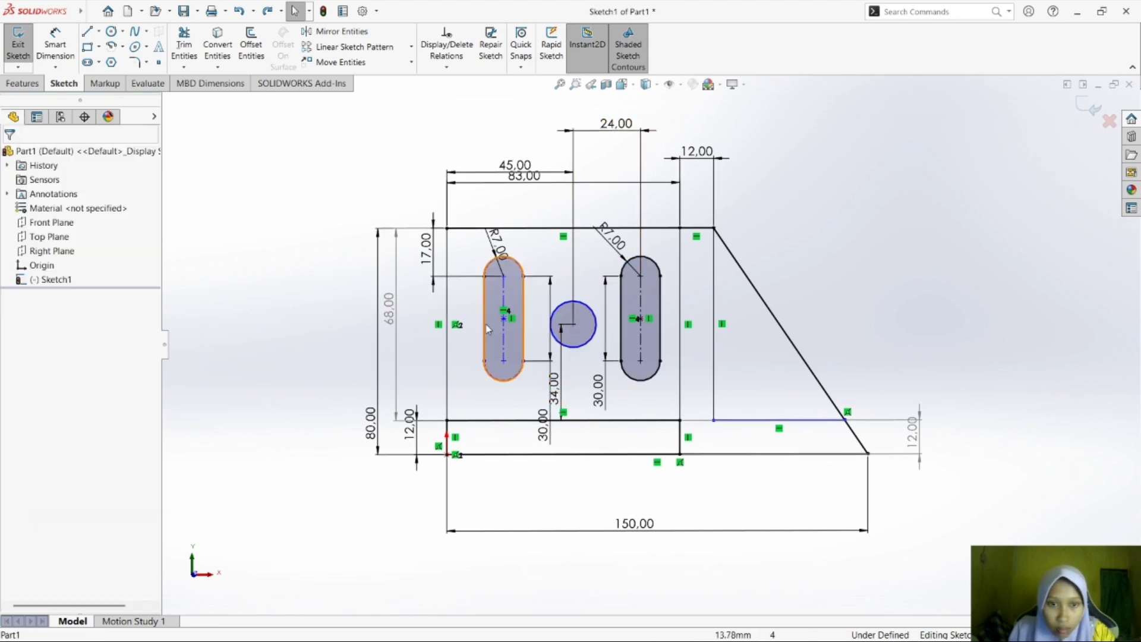
Try Vertical and Horizontal relations between the circle's center and the right slot's center point, and delete both.
{"action": "left_click", "coordinate": [639, 319]}
{"action": "left_click", "coordinate": [573, 324], "text": "ctrl"}
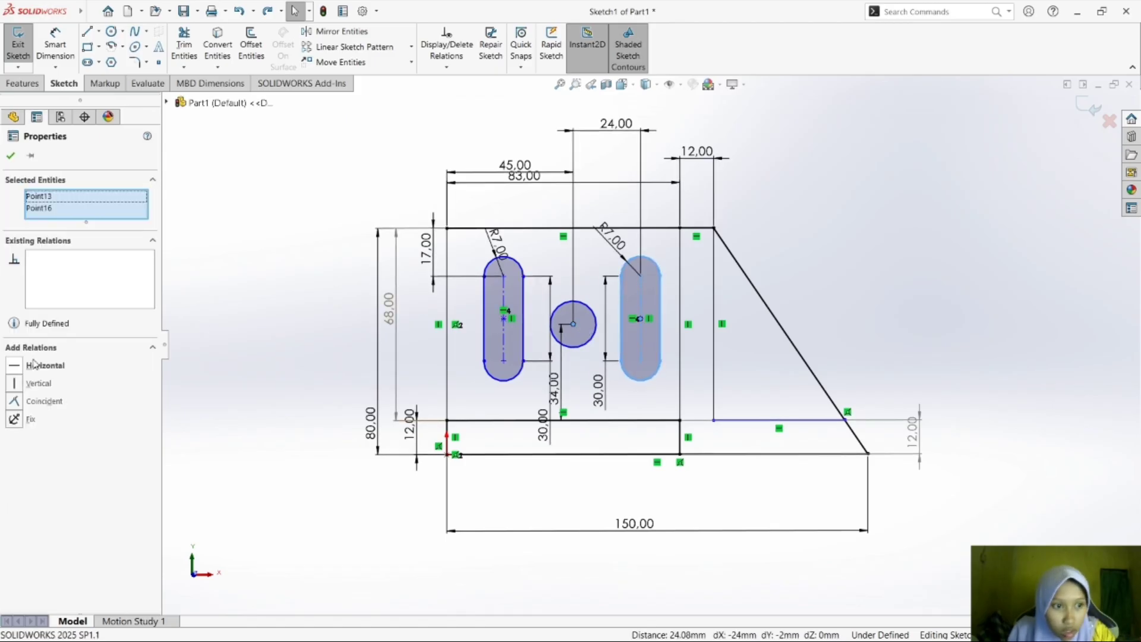
{"action": "left_click", "coordinate": [52, 386]}
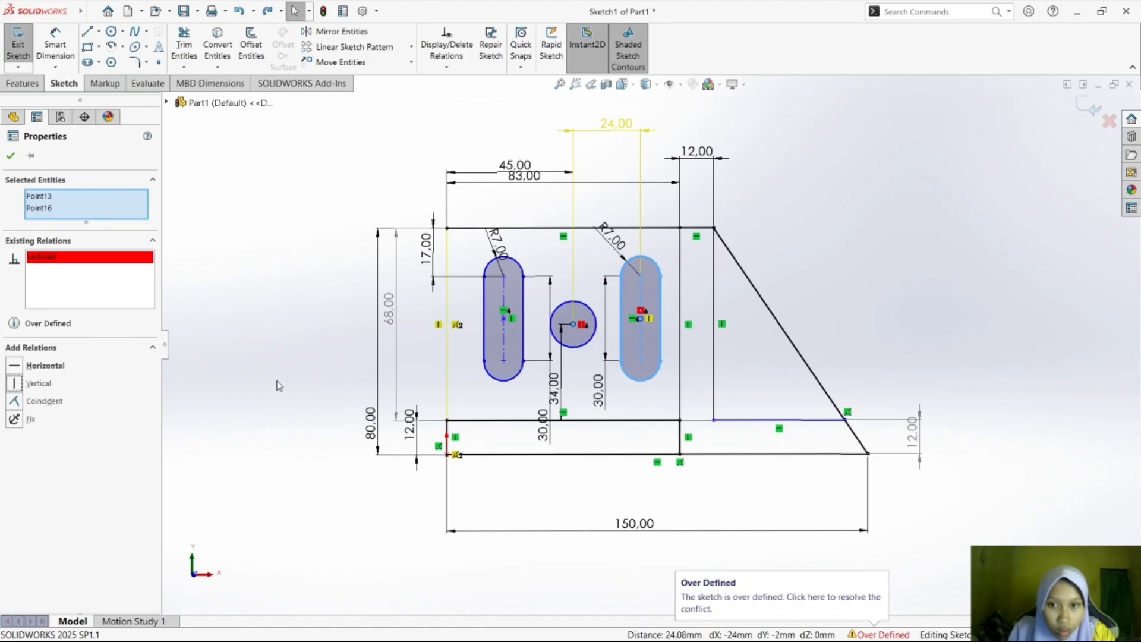
{"action": "left_click", "coordinate": [35, 366]}
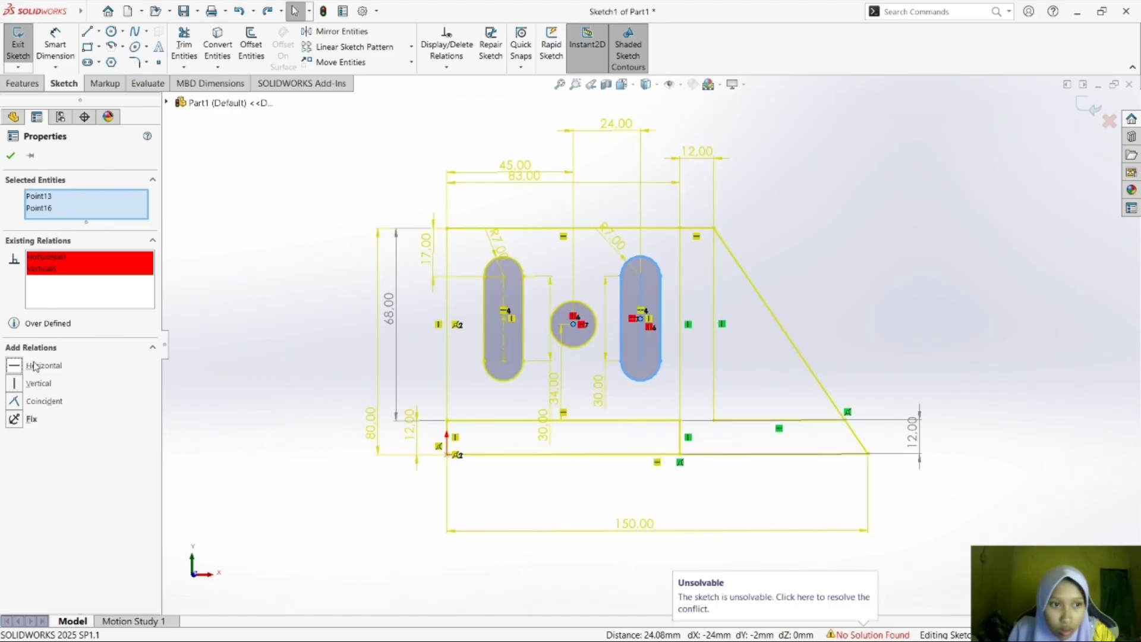
{"action": "left_click", "coordinate": [75, 270]}
{"action": "right_click", "coordinate": [77, 272]}
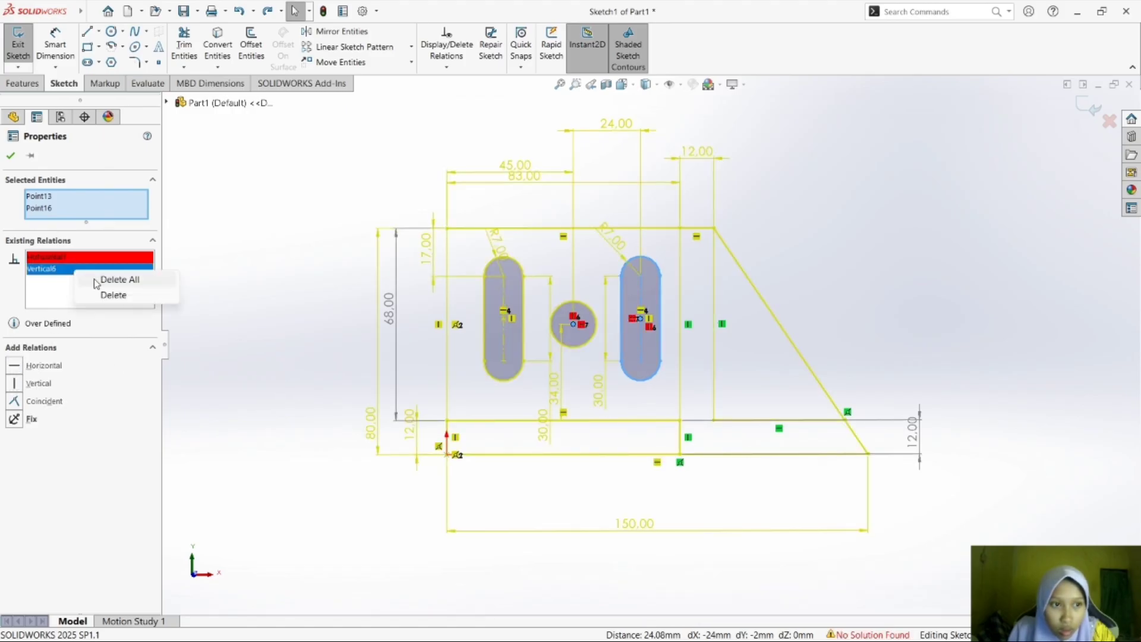
{"action": "left_click", "coordinate": [107, 296]}
{"action": "right_click", "coordinate": [99, 274]}
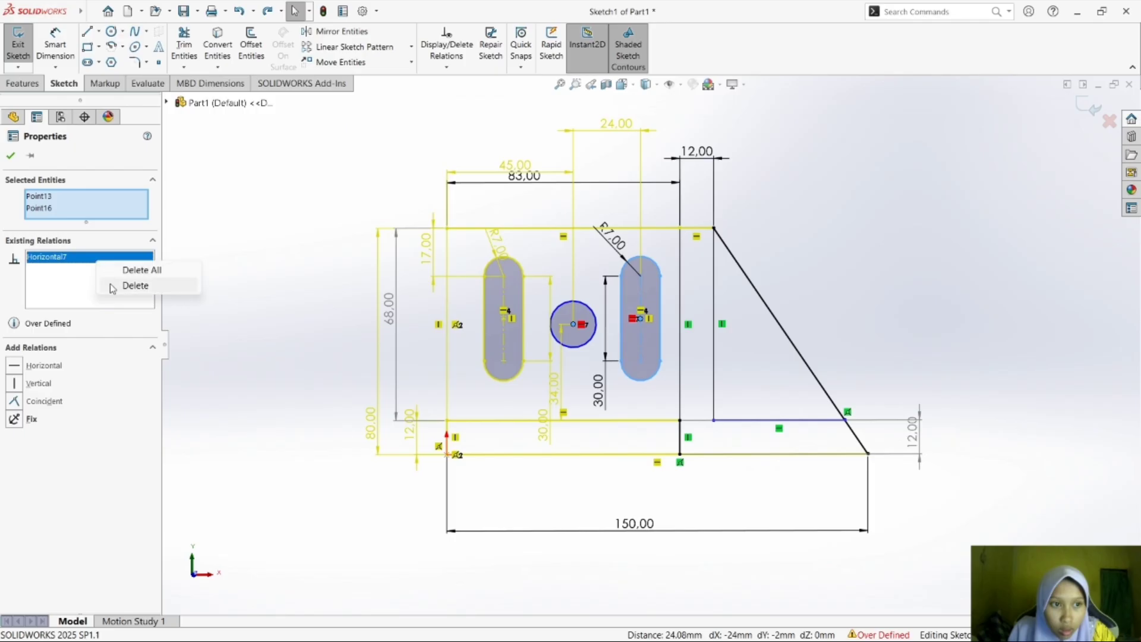
{"action": "left_click", "coordinate": [124, 286]}
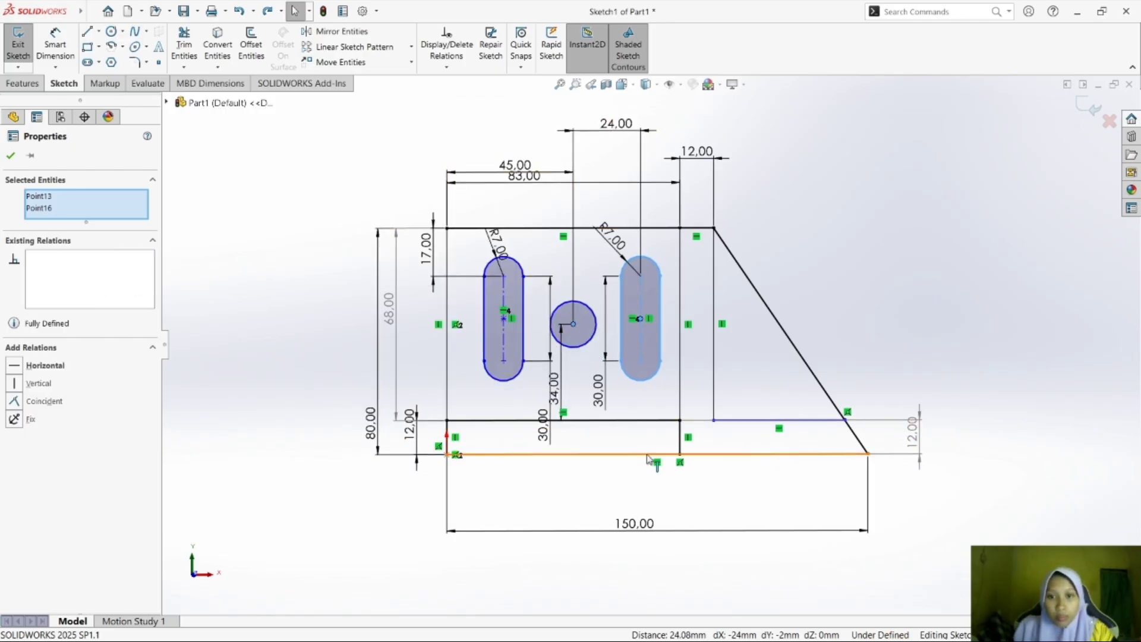
{"action": "left_click", "coordinate": [1094, 276]}
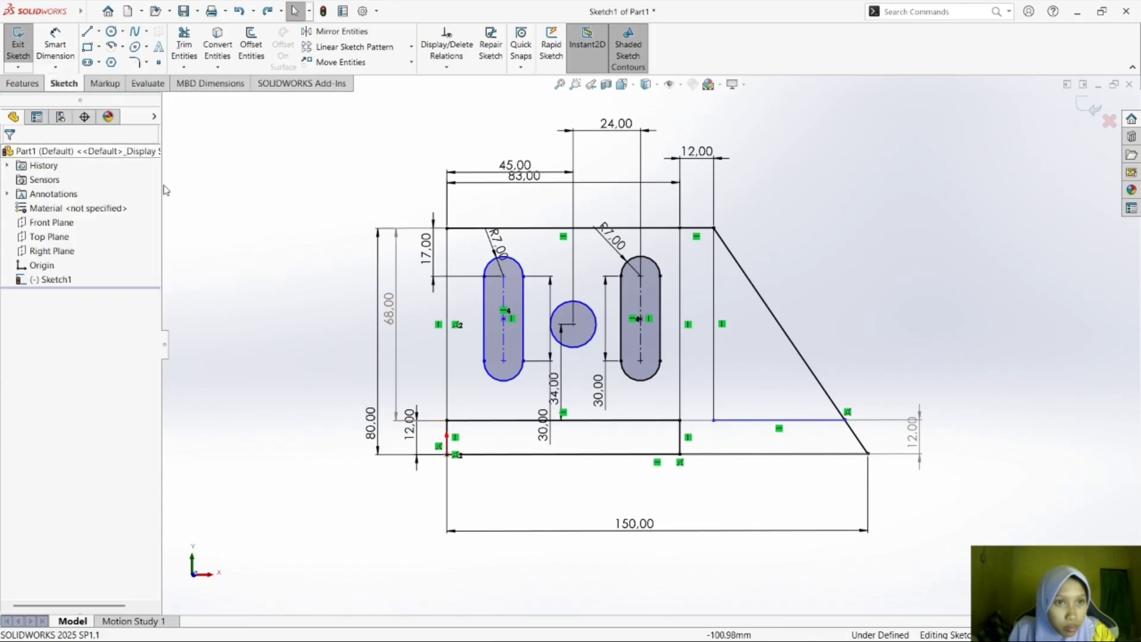
Try Horizontal and Coincident relations between the circle's center and the left slot's center point, deleting each one.
{"action": "left_click", "coordinate": [505, 319]}
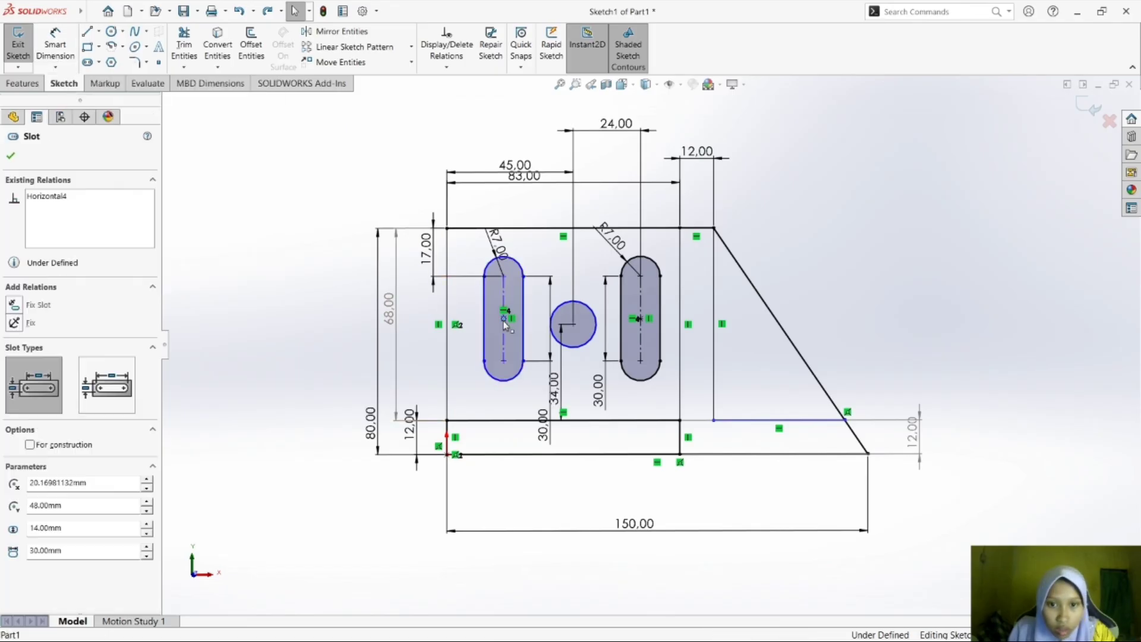
{"action": "left_click", "coordinate": [573, 324], "text": "ctrl"}
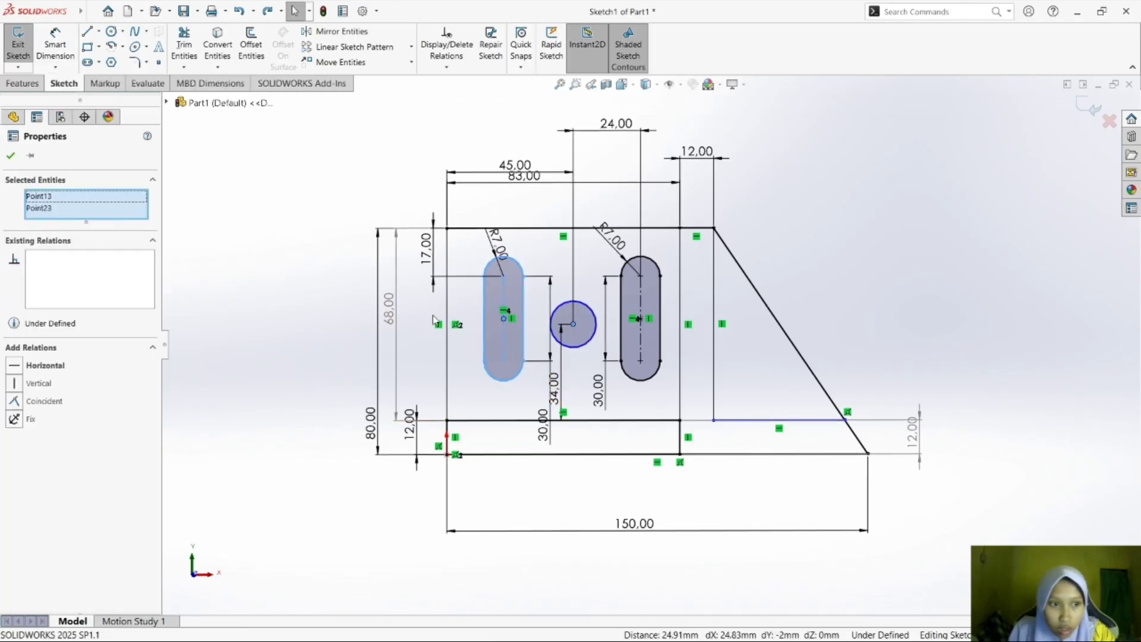
{"action": "left_click", "coordinate": [77, 366]}
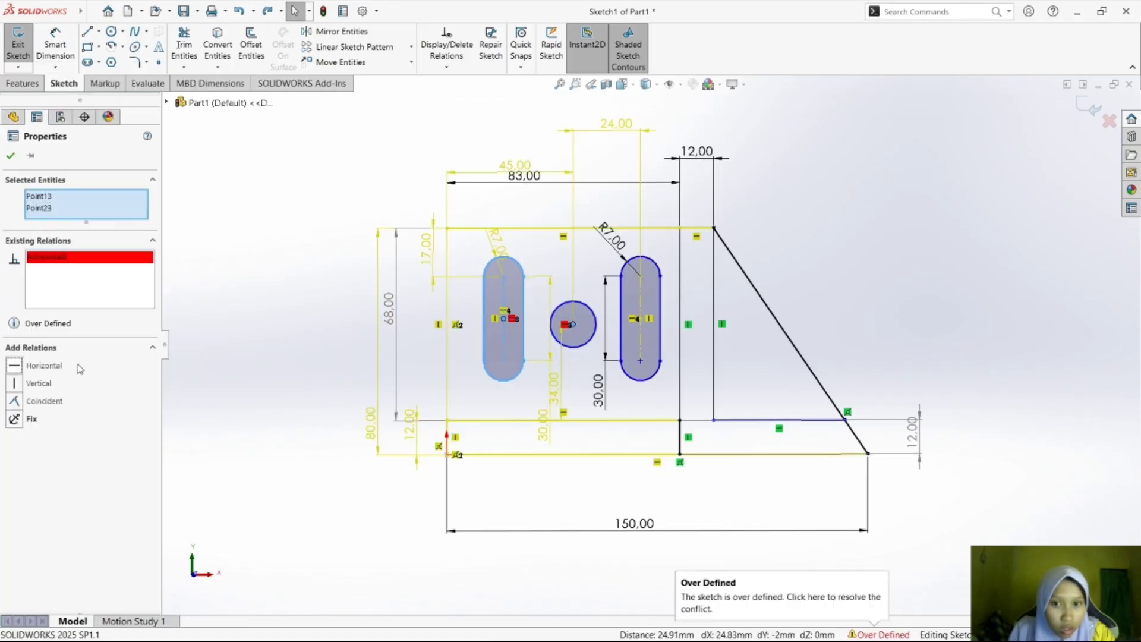
{"action": "right_click", "coordinate": [57, 257]}
{"action": "left_click", "coordinate": [89, 282]}
{"action": "left_click", "coordinate": [48, 401]}
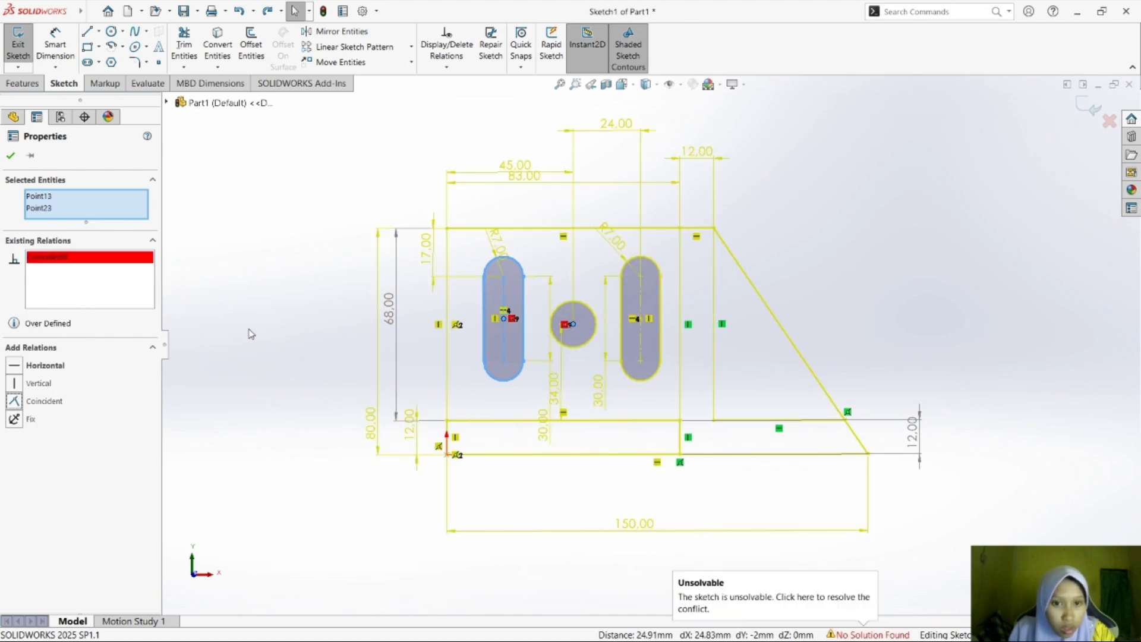
{"action": "right_click", "coordinate": [116, 265]}
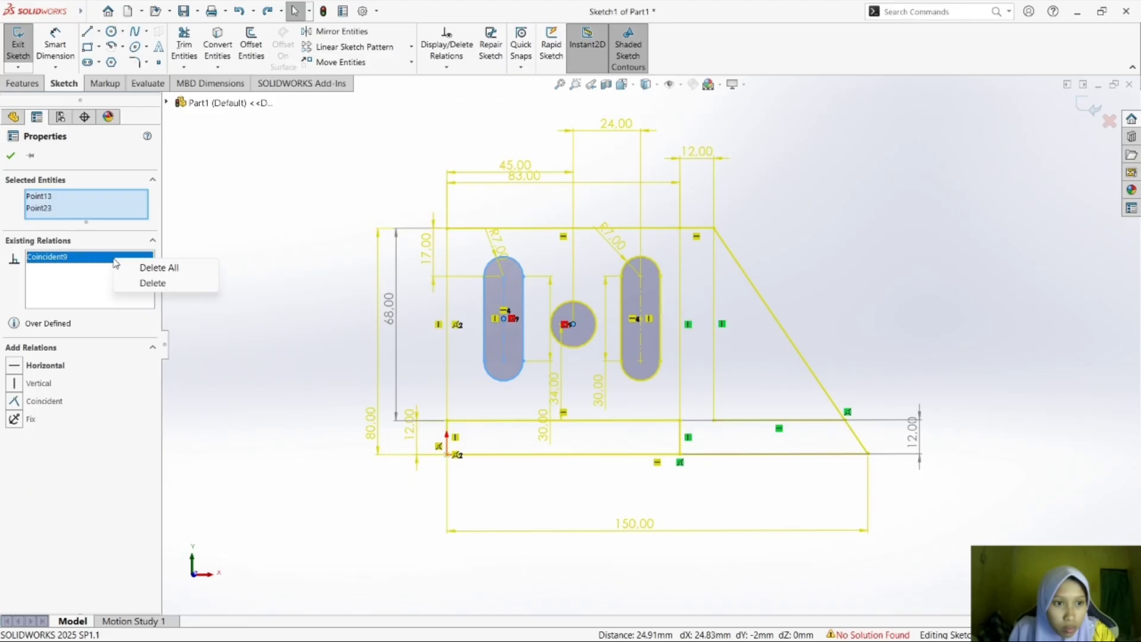
{"action": "left_click", "coordinate": [149, 283]}
{"action": "left_click", "coordinate": [59, 366]}
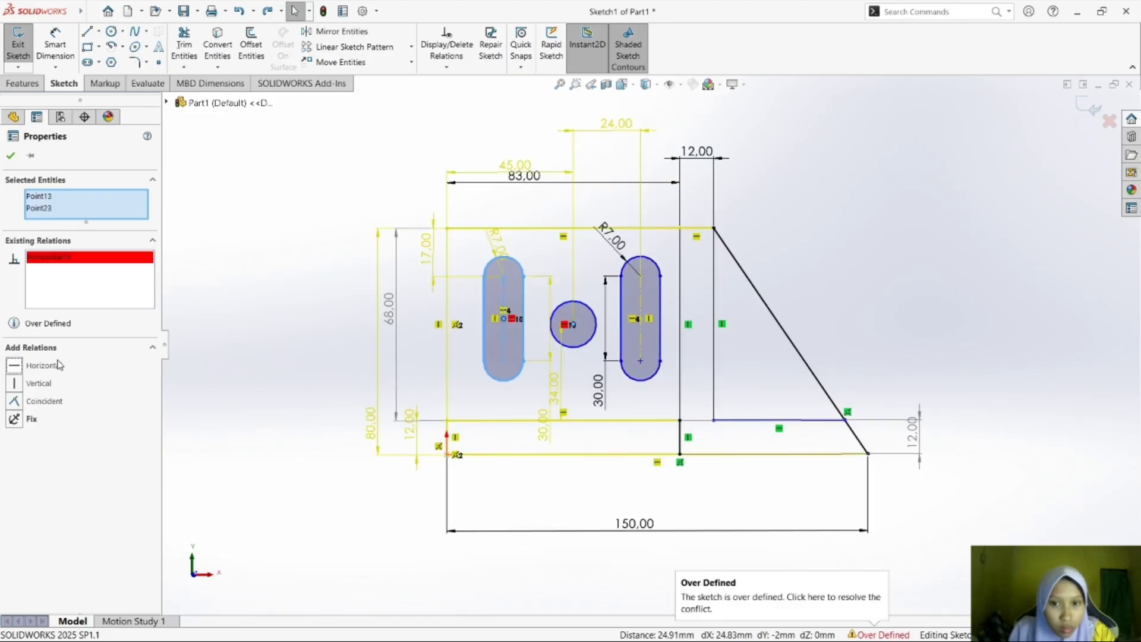
{"action": "right_click", "coordinate": [109, 262]}
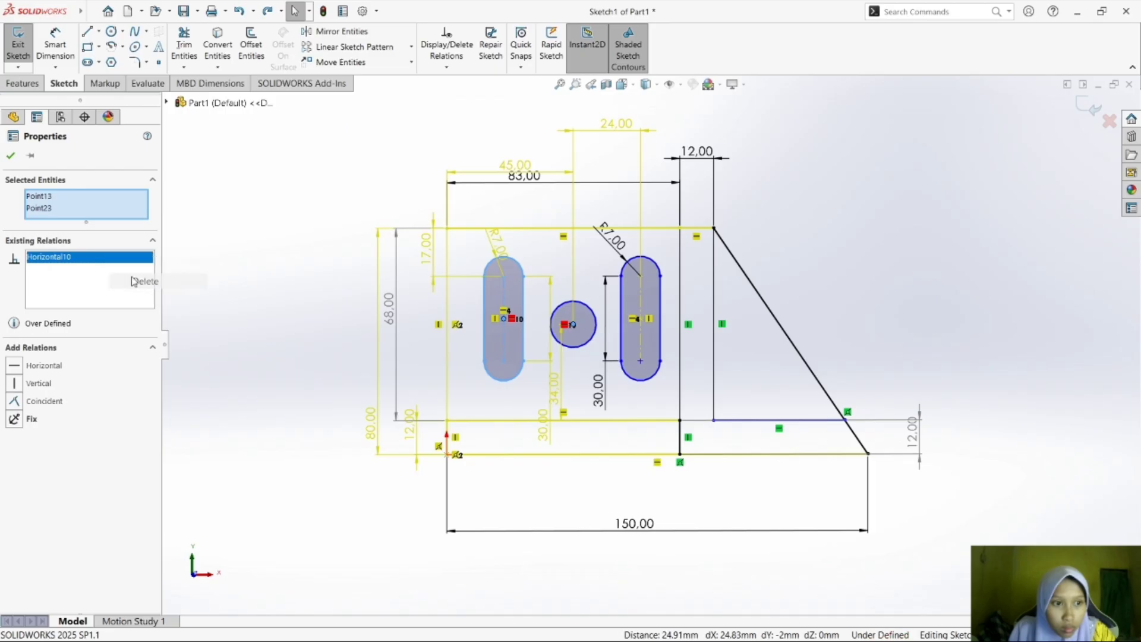
{"action": "left_click", "coordinate": [149, 280]}
{"action": "left_click", "coordinate": [257, 354]}
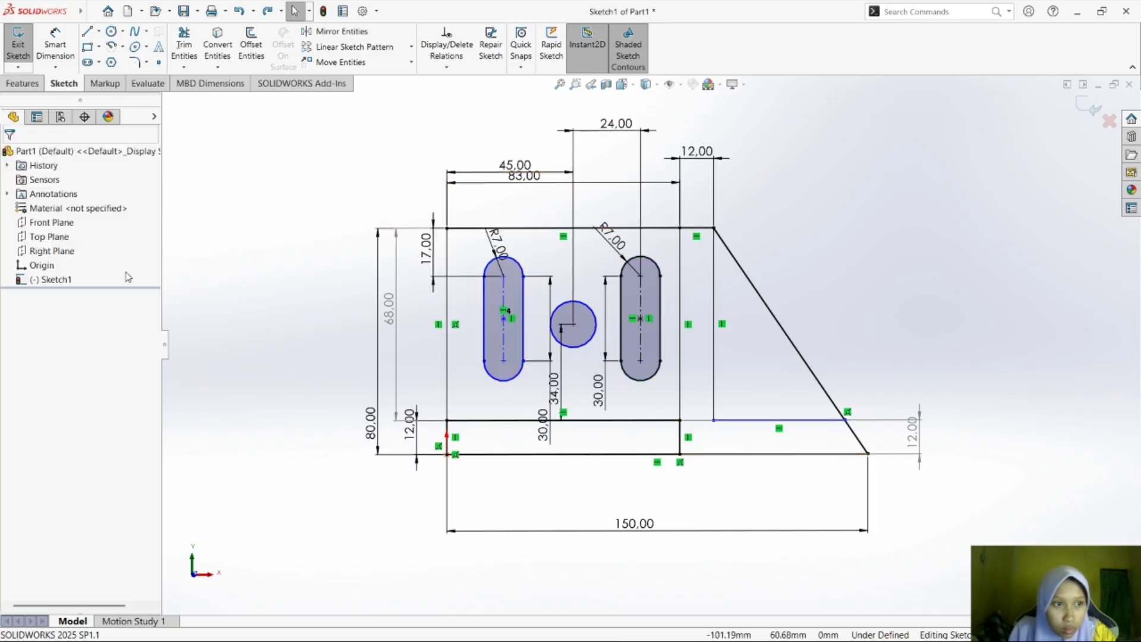
{"action": "left_click", "coordinate": [43, 265]}
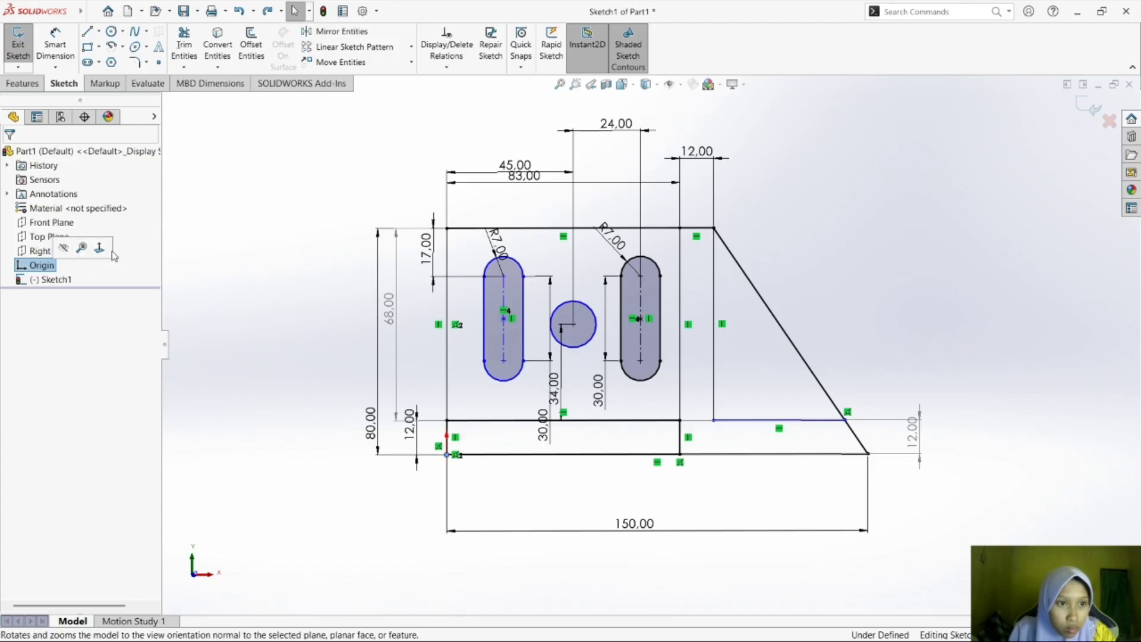
{"action": "left_click", "coordinate": [363, 307]}
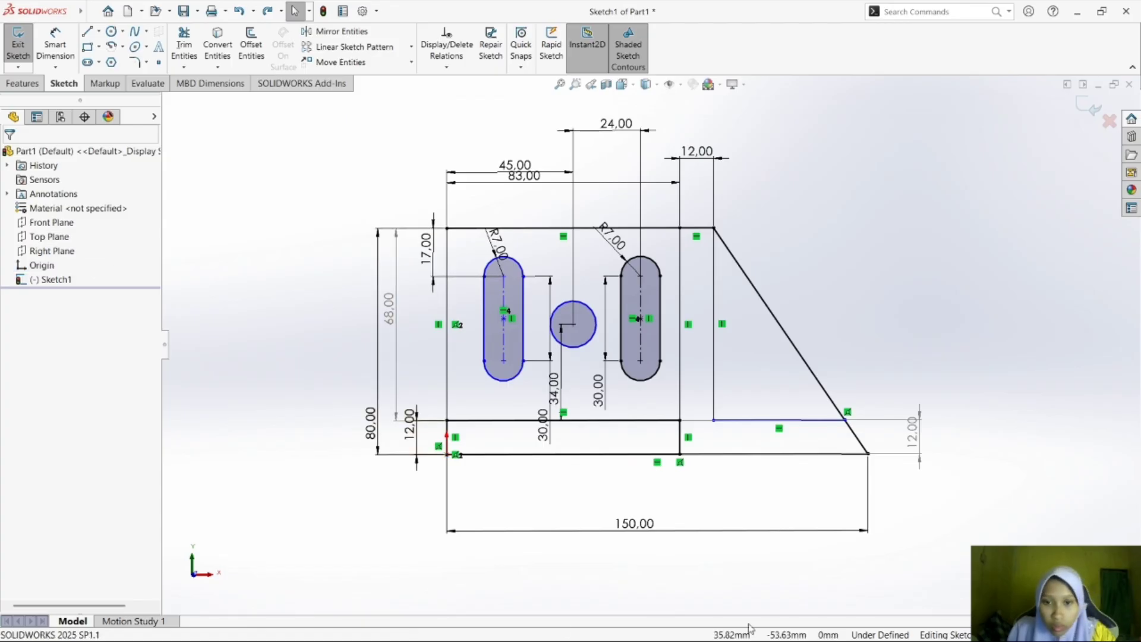
Switch to the module PDF in Foxit Reader to recheck exercise d)'s left slot and hole, and return to SOLIDWORKS.
{"action": "key", "text": "super+Tab"}
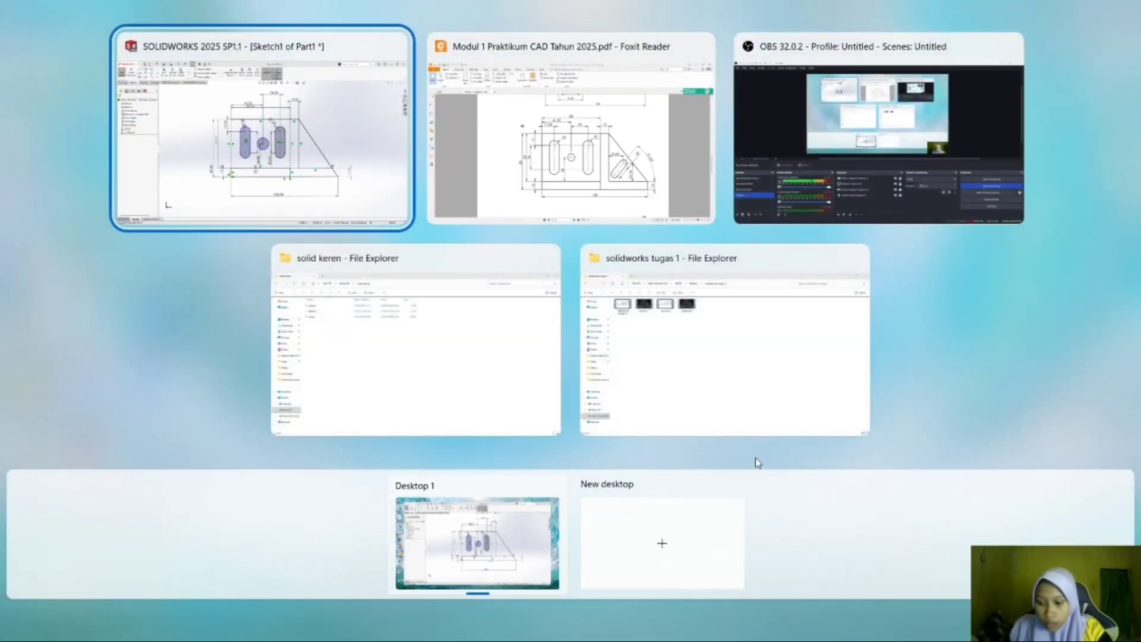
{"action": "key", "text": "Right"}
{"action": "key", "text": "Return"}
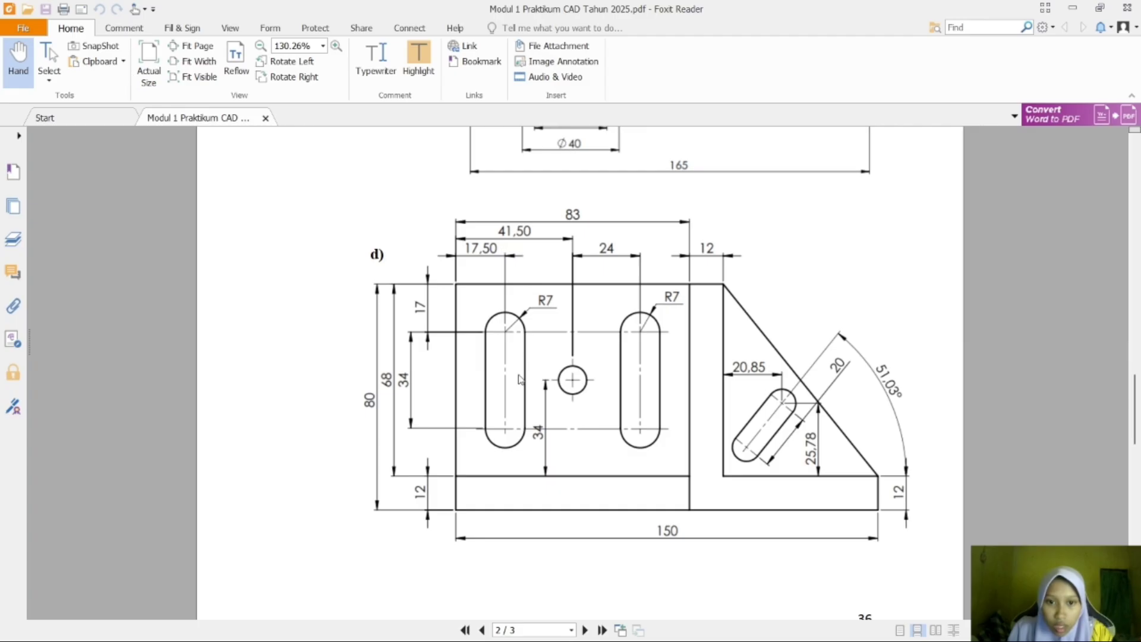
{"action": "key", "text": "super+Tab"}
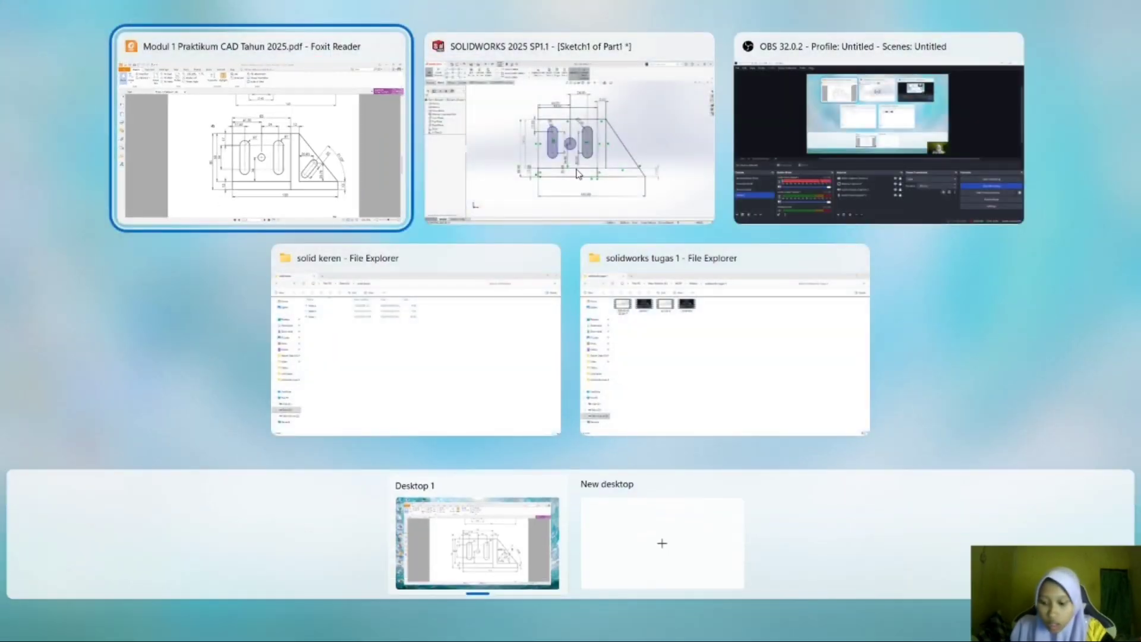
{"action": "left_click", "coordinate": [581, 190]}
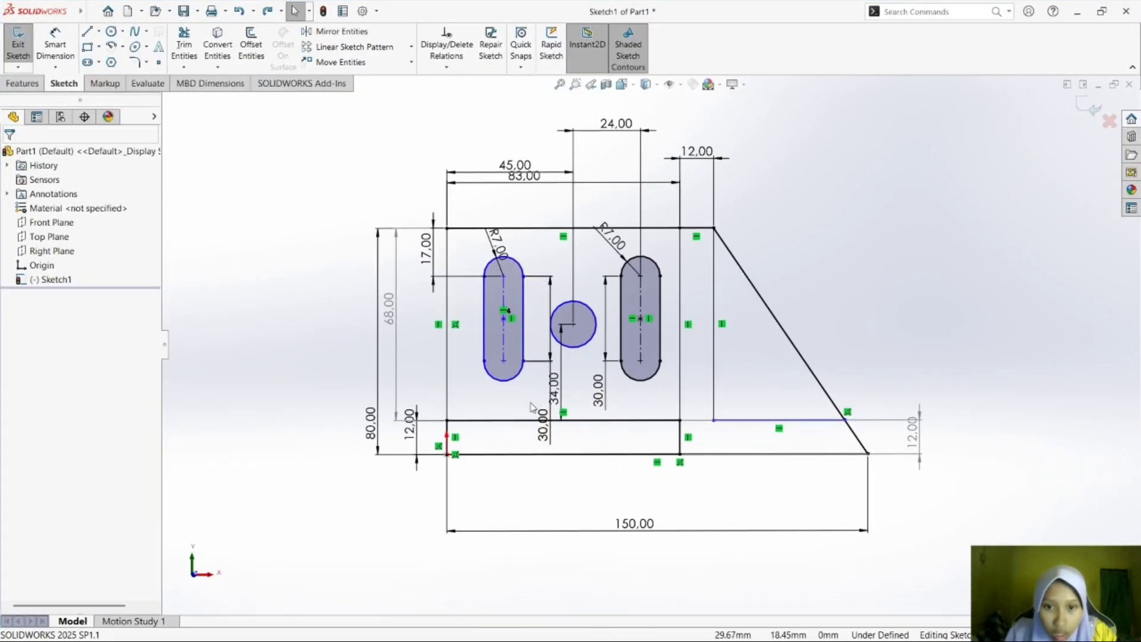
Try a Fix Slot relation on the left slot through the end points of its lower arc.
{"action": "left_click", "coordinate": [512, 421]}
{"action": "left_click", "coordinate": [505, 409]}
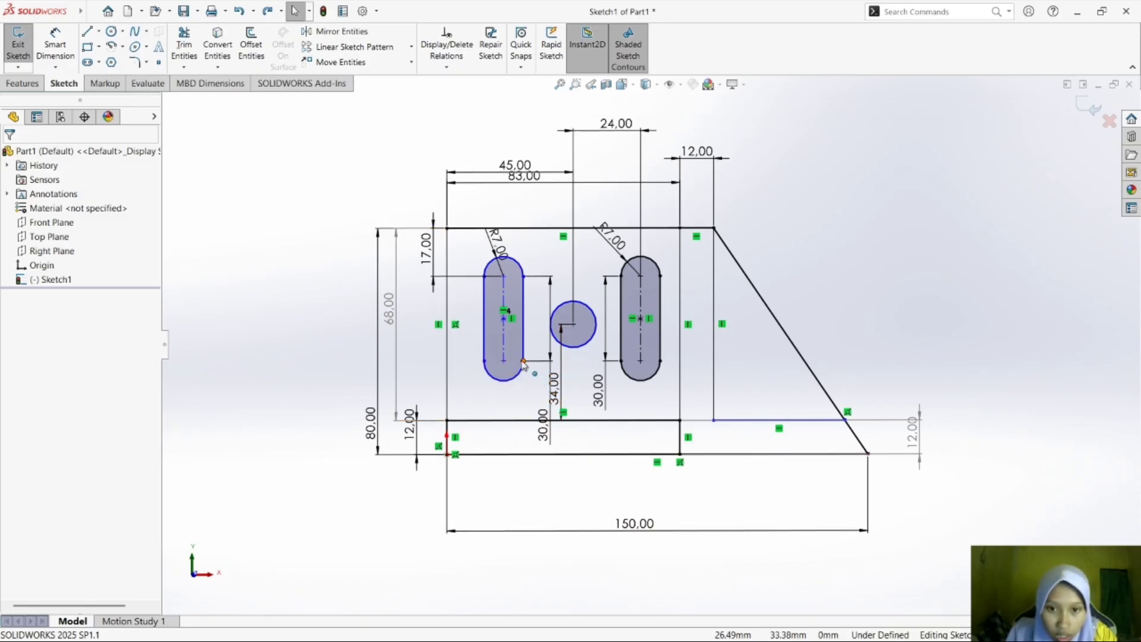
{"action": "left_click", "coordinate": [484, 363]}
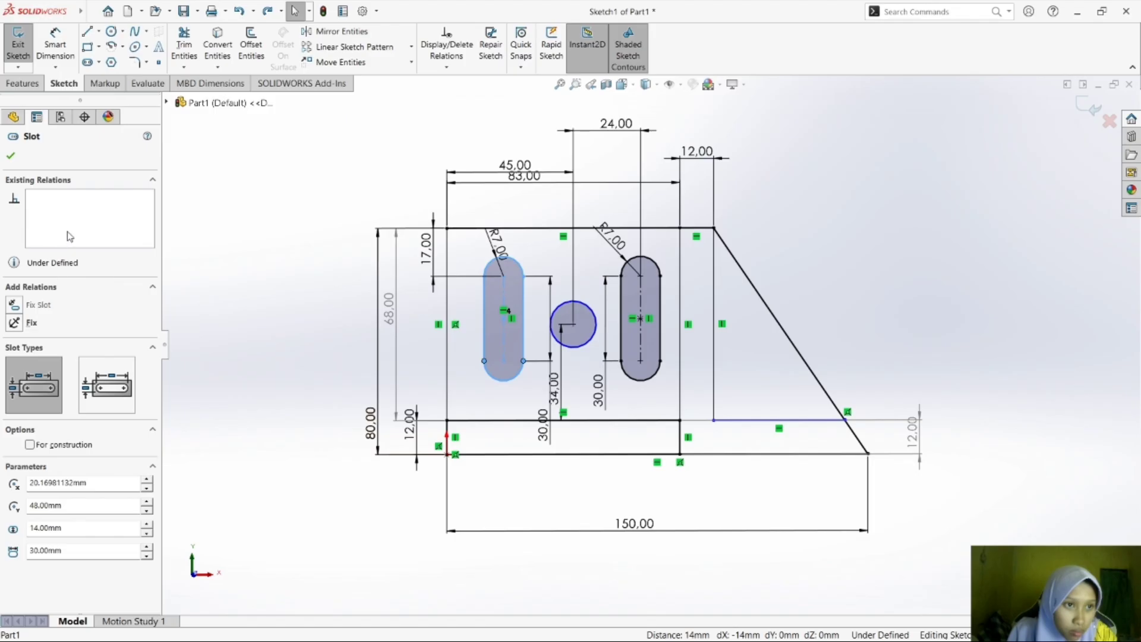
{"action": "right_click", "coordinate": [485, 364]}
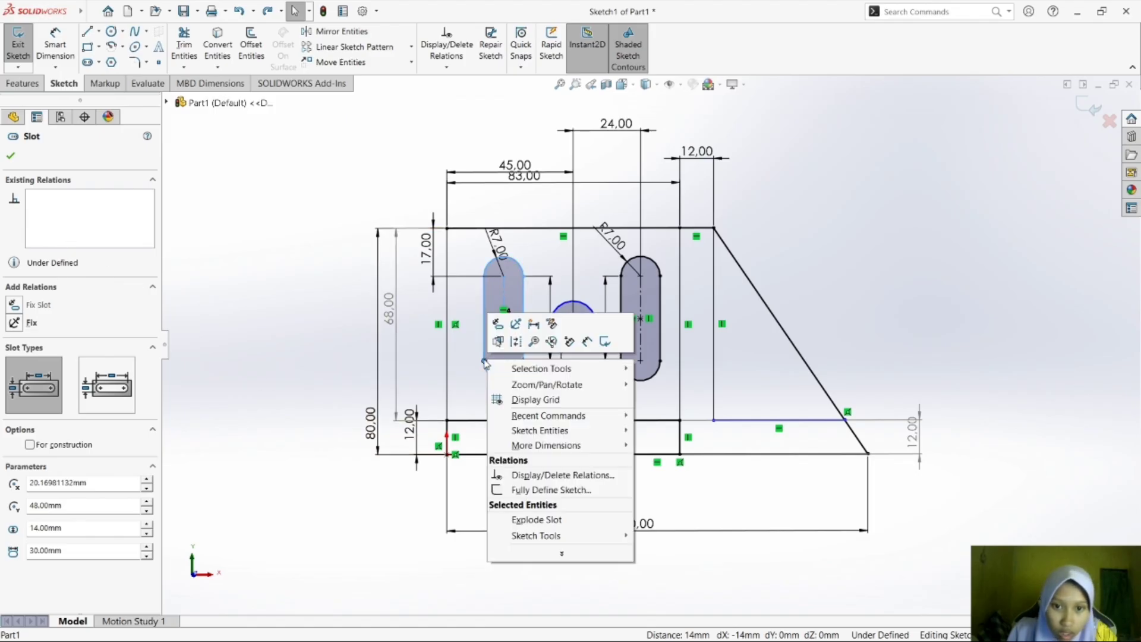
{"action": "left_click", "coordinate": [498, 325]}
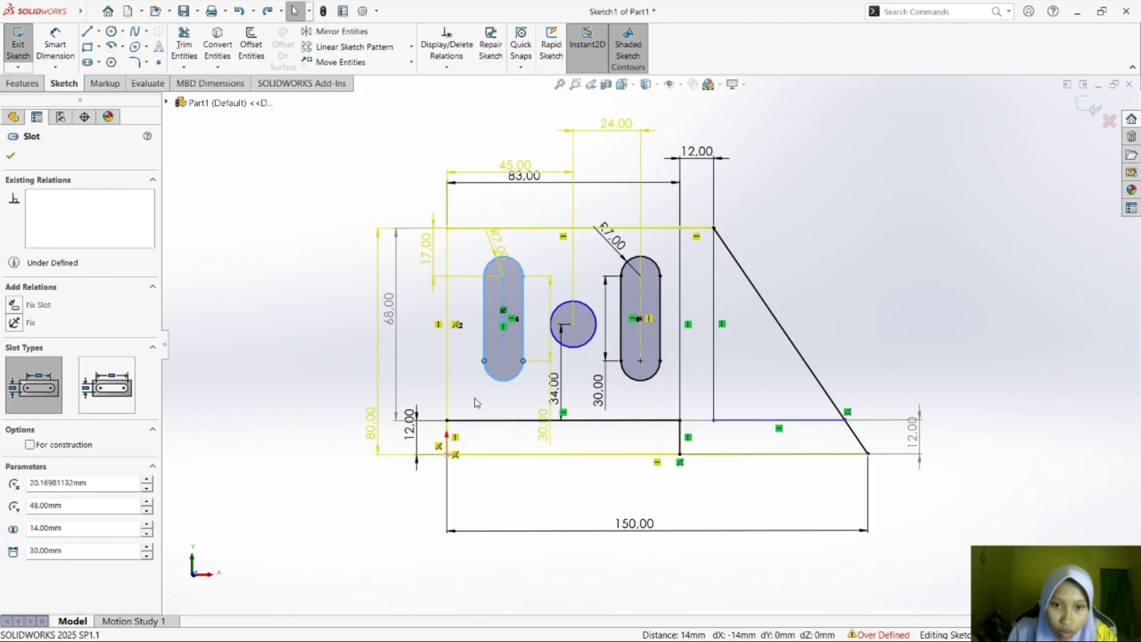
{"action": "left_click", "coordinate": [523, 361], "text": "ctrl"}
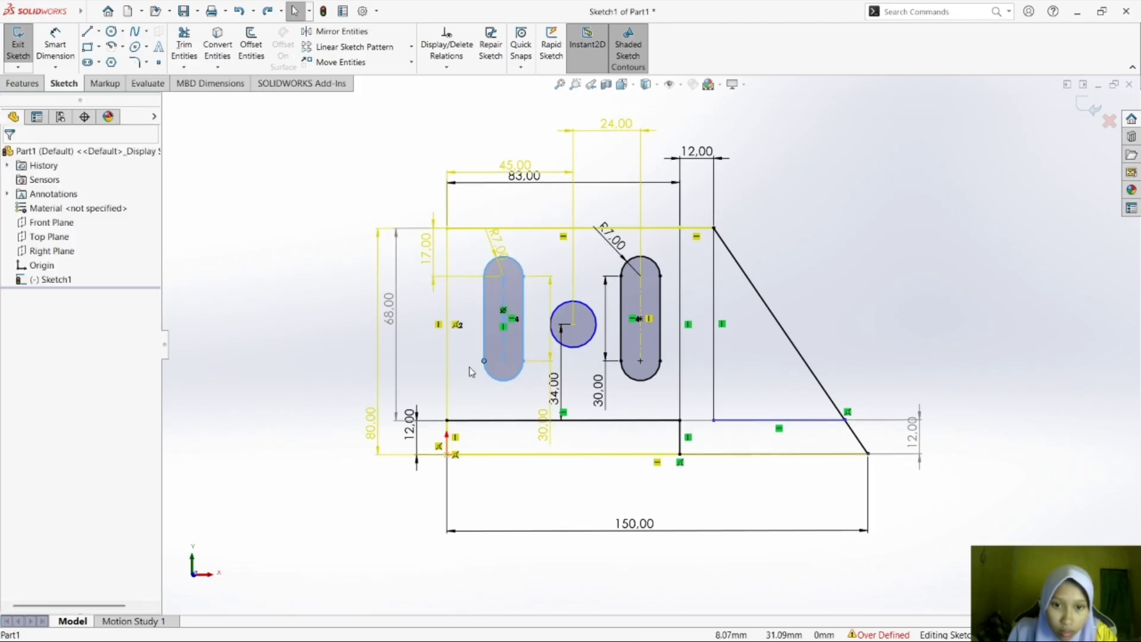
{"action": "left_click", "coordinate": [485, 360]}
{"action": "key", "text": "Escape"}
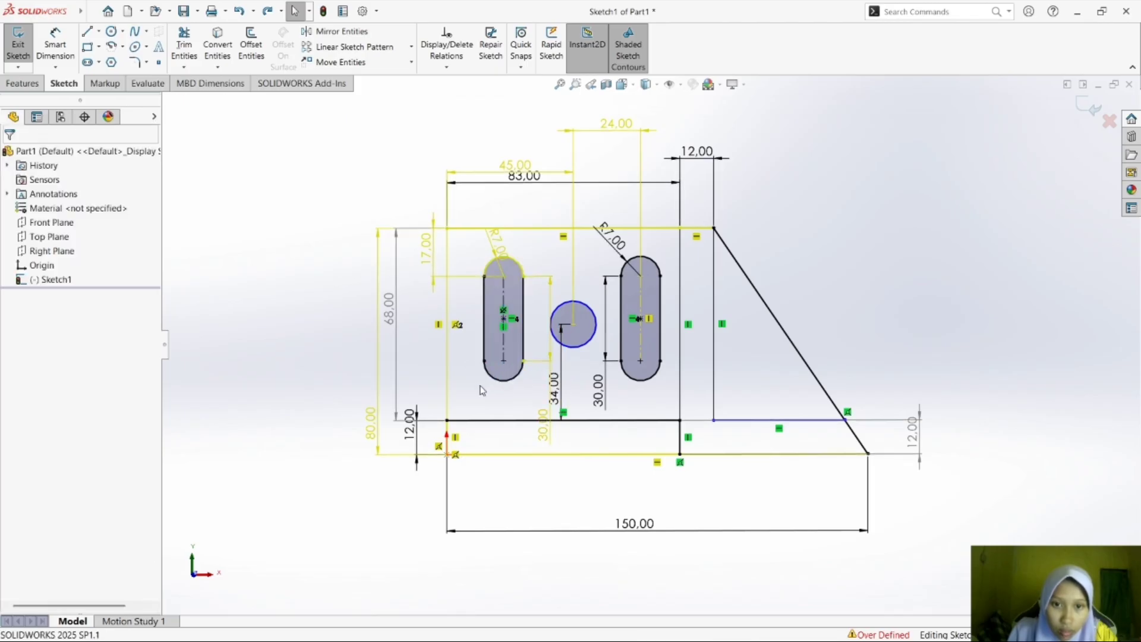
Try another Fix Slot relation on the left slot through the end points of its upper arc.
{"action": "left_click", "coordinate": [507, 288]}
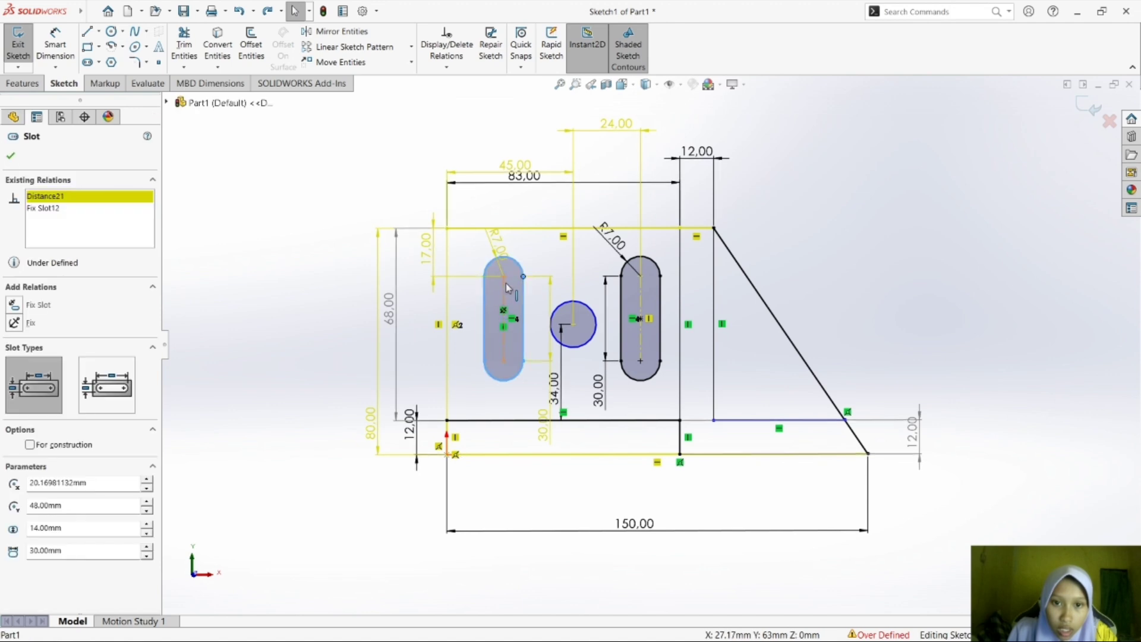
{"action": "key", "text": "Delete"}
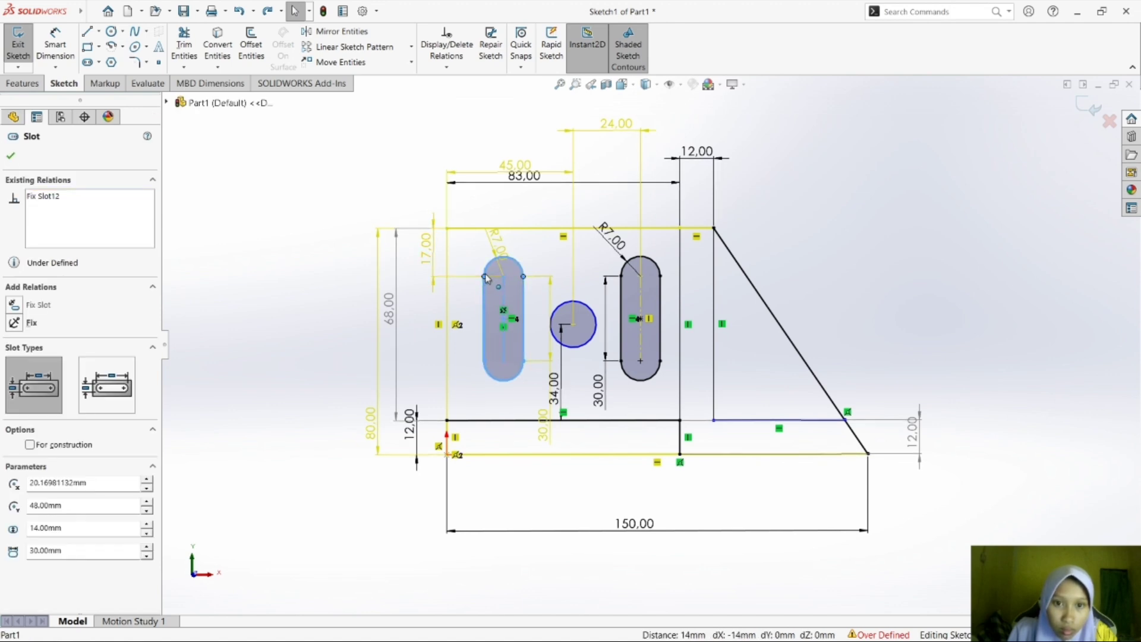
{"action": "key", "text": "ctrl+z"}
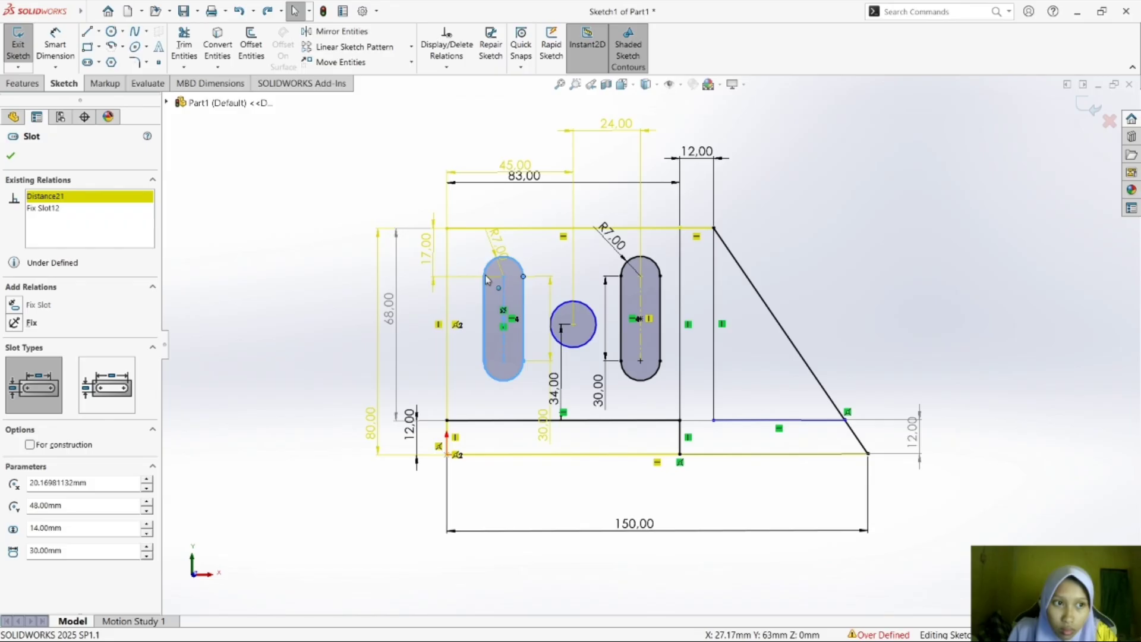
{"action": "key", "text": "Delete"}
{"action": "right_click", "coordinate": [486, 280]}
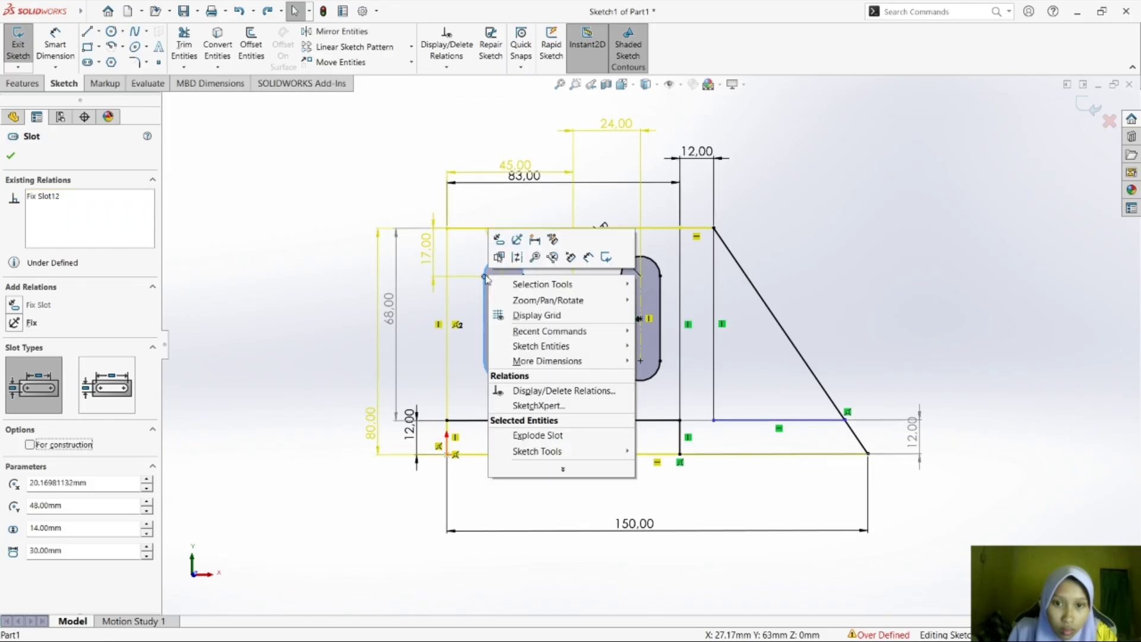
{"action": "left_click", "coordinate": [501, 244]}
{"action": "left_click", "coordinate": [470, 323]}
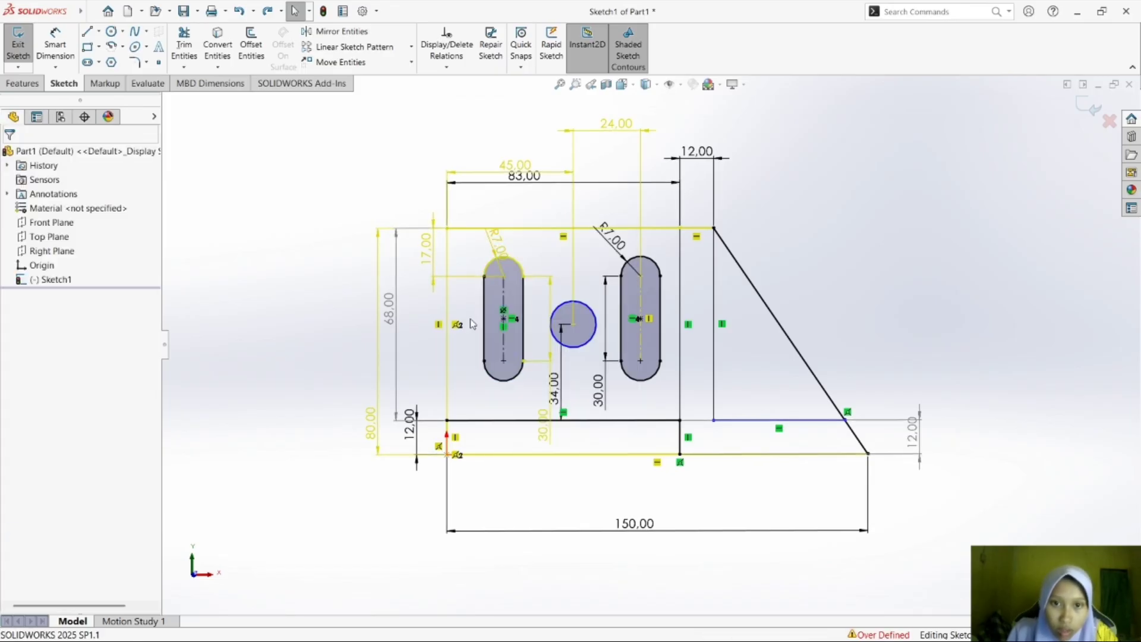
Try a Fix relation on the left slot's two upper arc end points, and undo the fixed relations on the slot.
{"action": "left_click", "coordinate": [524, 280]}
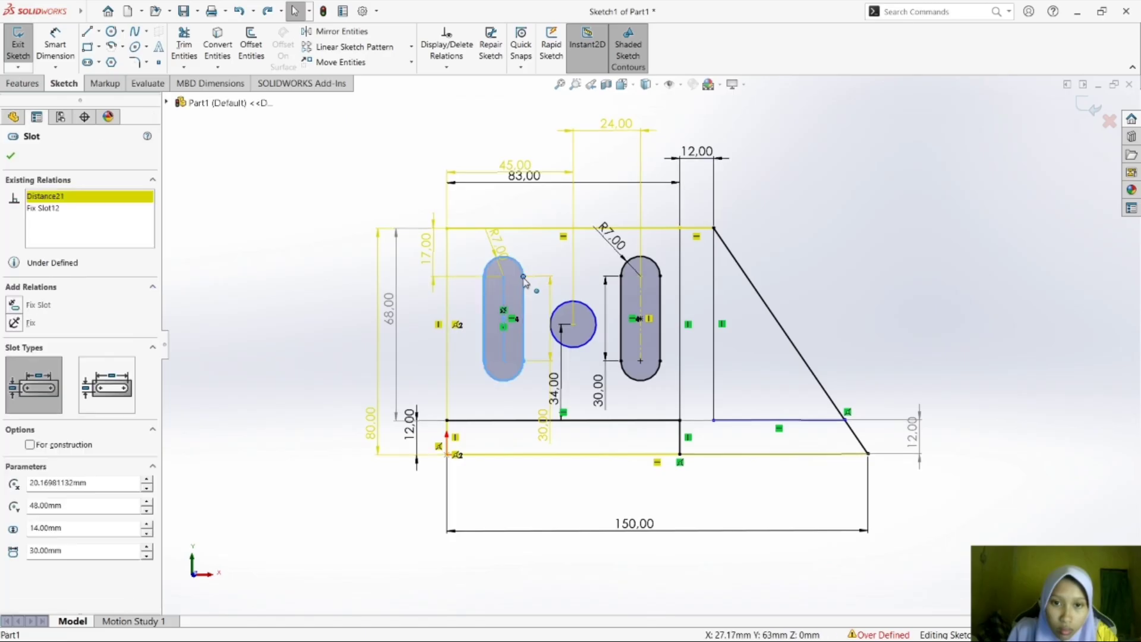
{"action": "right_click", "coordinate": [485, 281]}
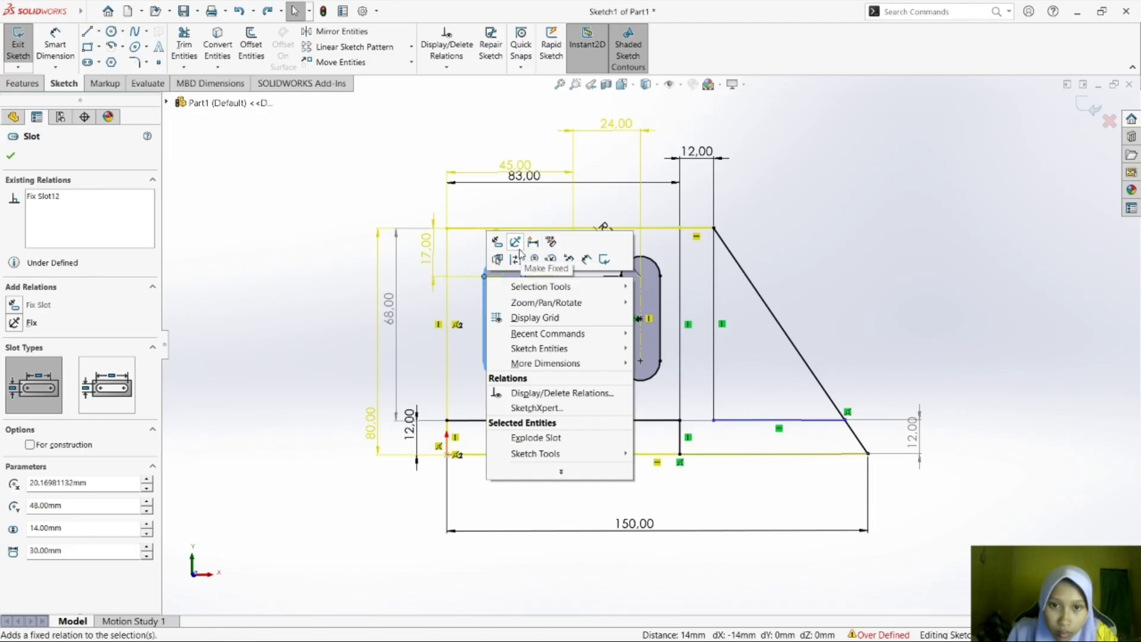
{"action": "left_click", "coordinate": [520, 250]}
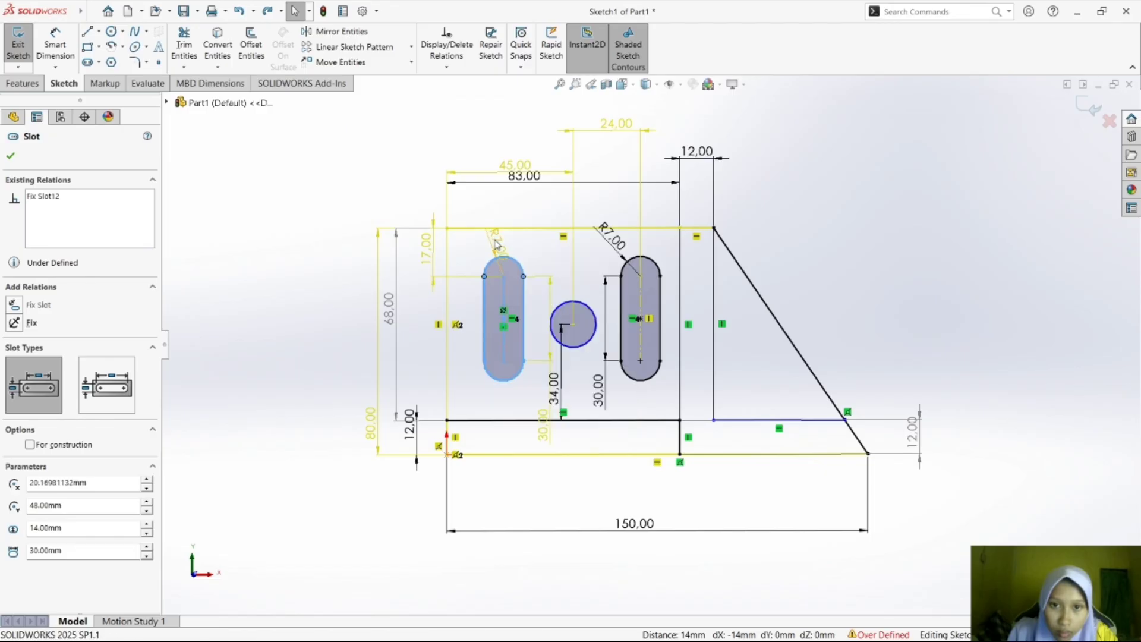
{"action": "key", "text": "ctrl+z"}
{"action": "left_click", "coordinate": [542, 260]}
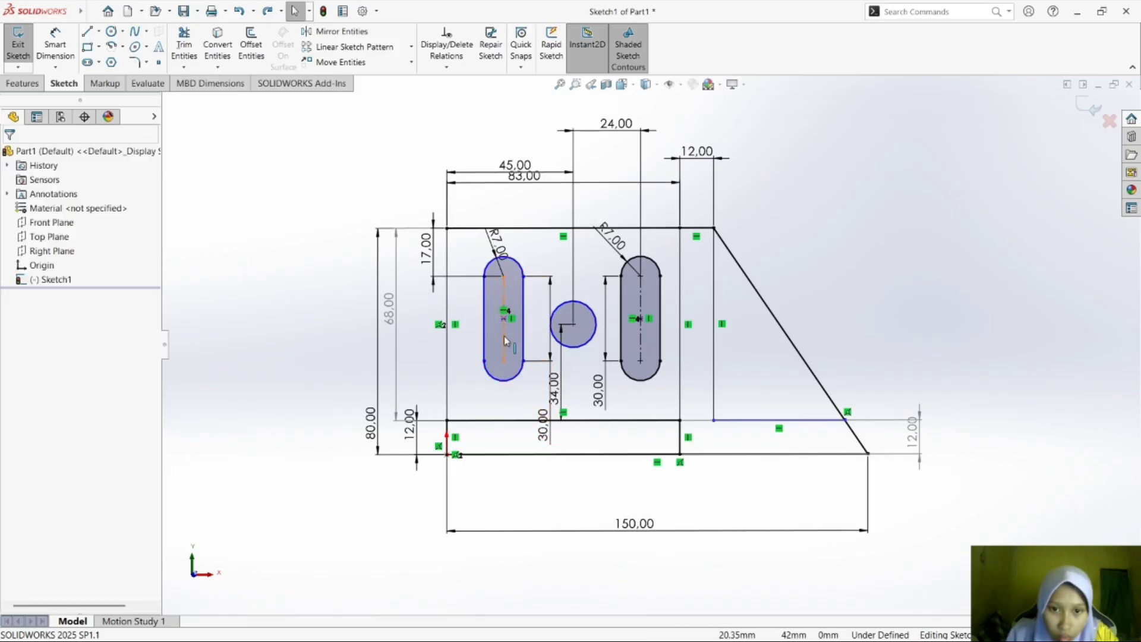
Move the left slot's length dimension closer to the slot and reconfirm its value.
{"action": "left_click_drag", "start_coordinate": [543, 427], "coordinate": [531, 386]}
{"action": "left_click", "coordinate": [548, 241]}
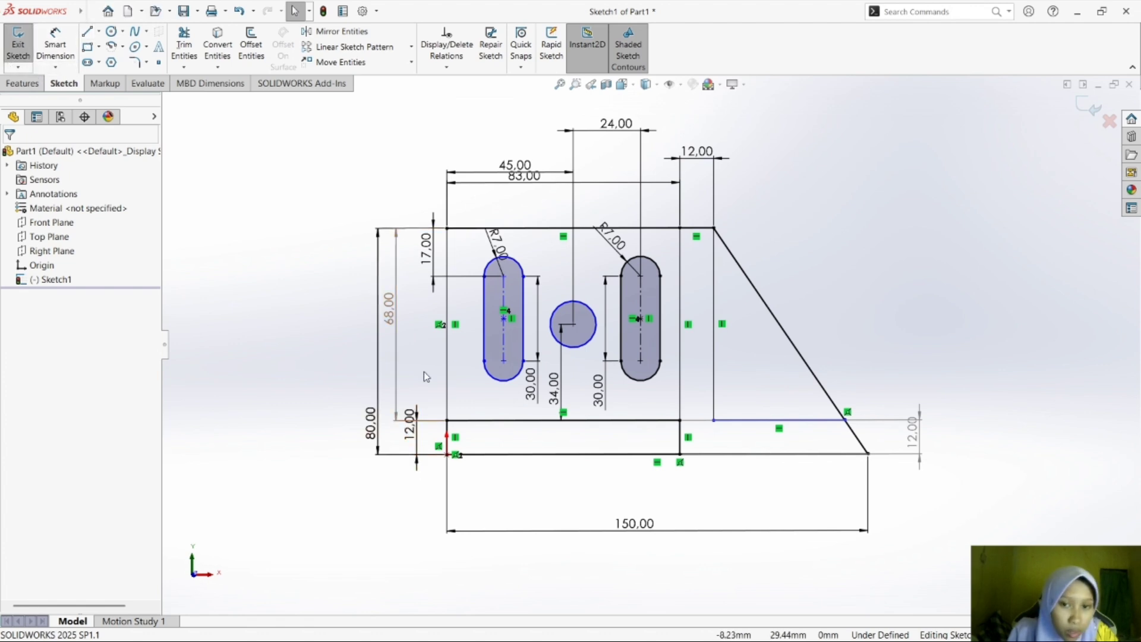
{"action": "left_click", "coordinate": [524, 289]}
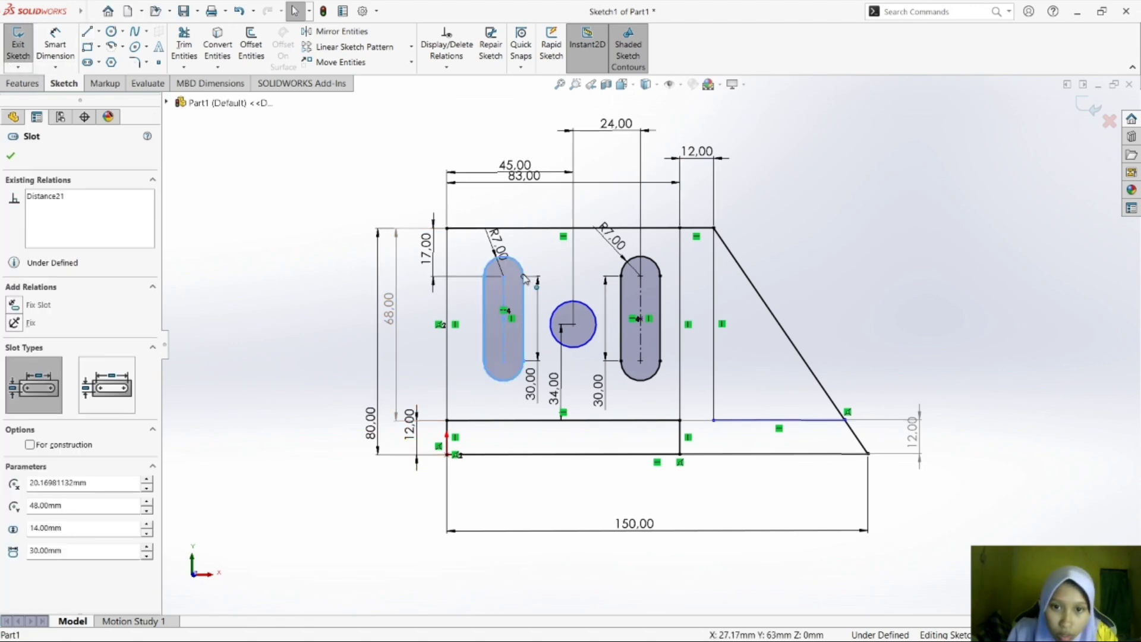
{"action": "left_click", "coordinate": [484, 278]}
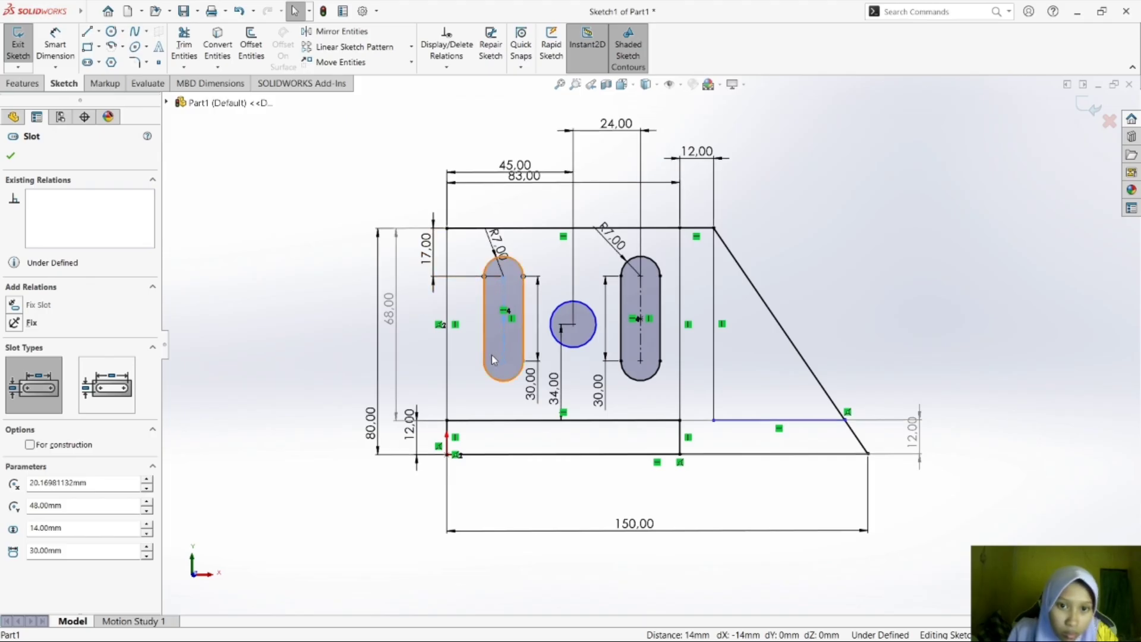
{"action": "left_click", "coordinate": [524, 362], "text": "ctrl"}
{"action": "left_click", "coordinate": [526, 362]}
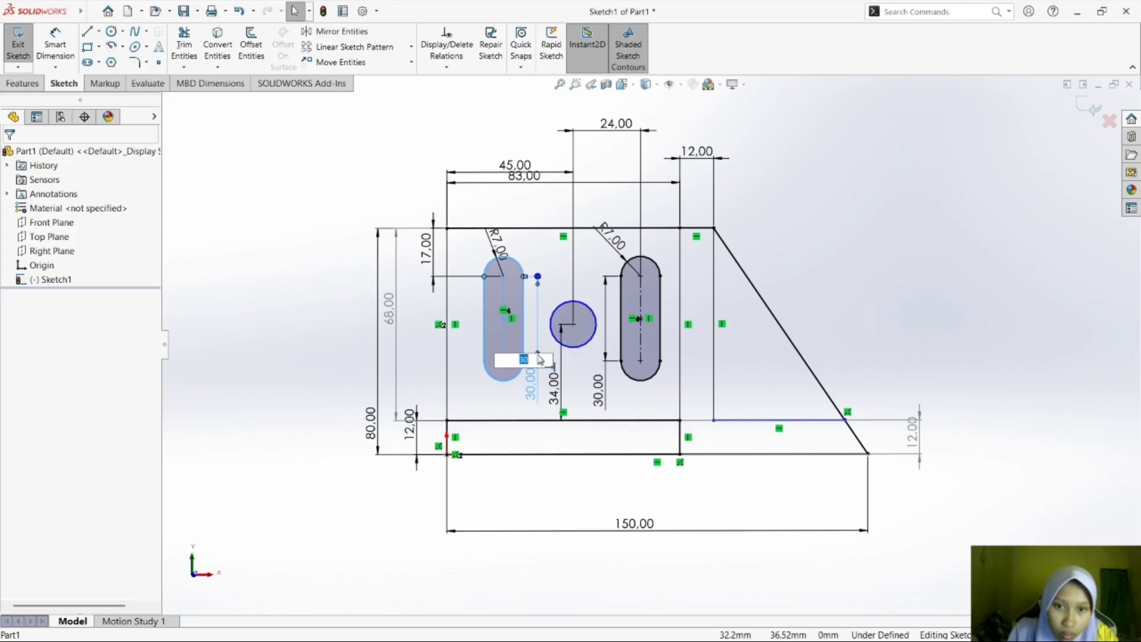
{"action": "key", "text": "Return"}
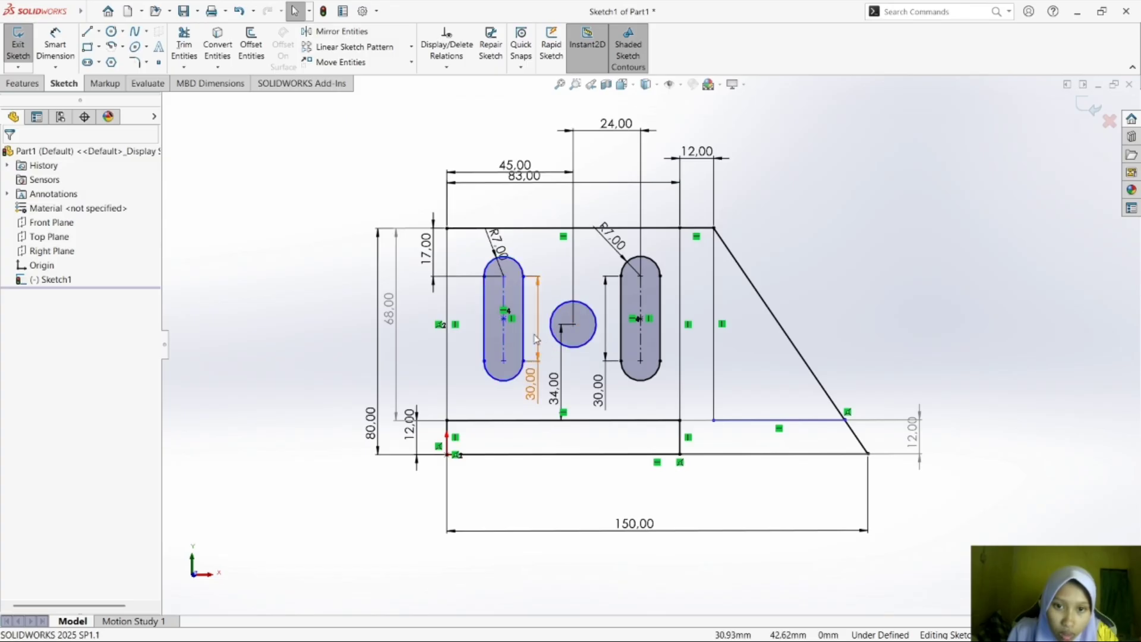
Try a Horizontal relation between the left slot's center point and the circle's center, and undo it together with the dimension move.
{"action": "left_click", "coordinate": [505, 322]}
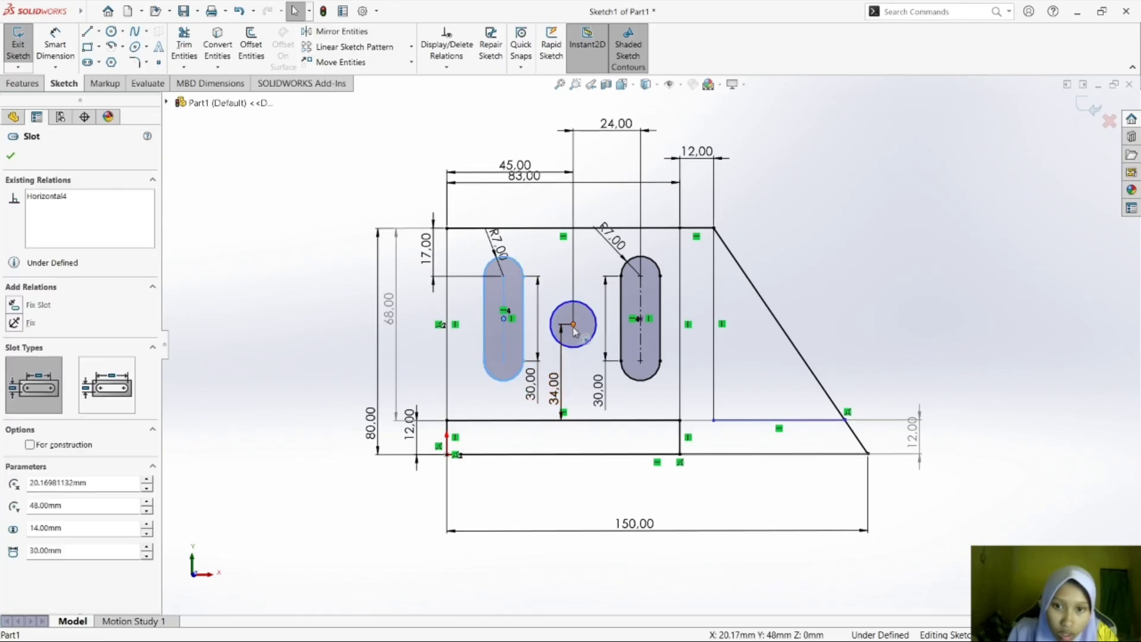
{"action": "left_click", "coordinate": [573, 325], "text": "ctrl"}
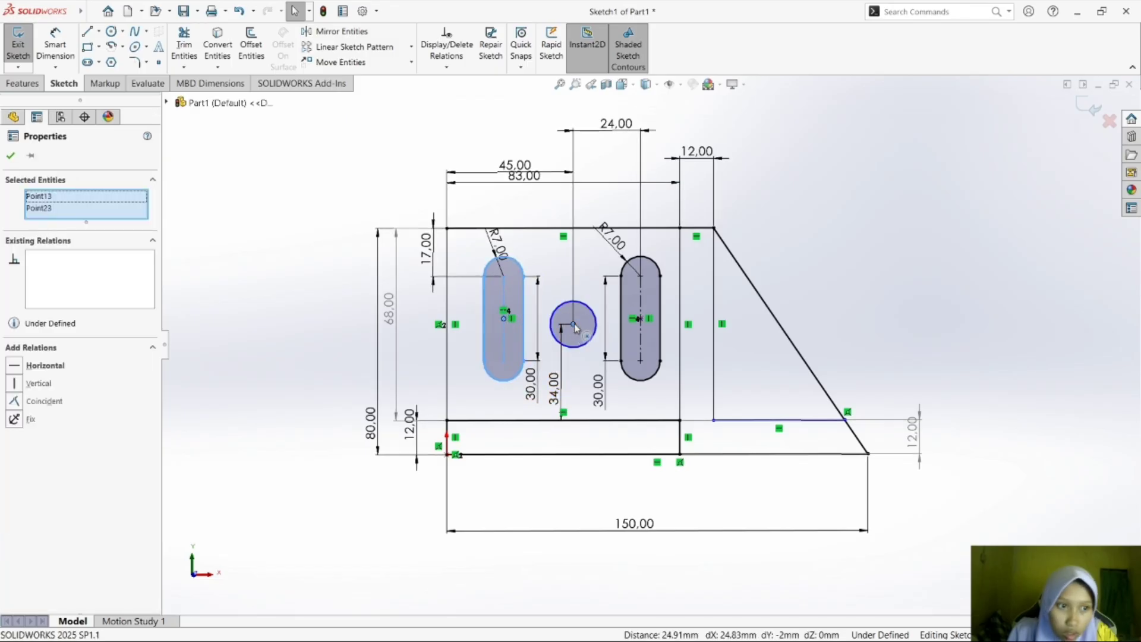
{"action": "left_click", "coordinate": [59, 365]}
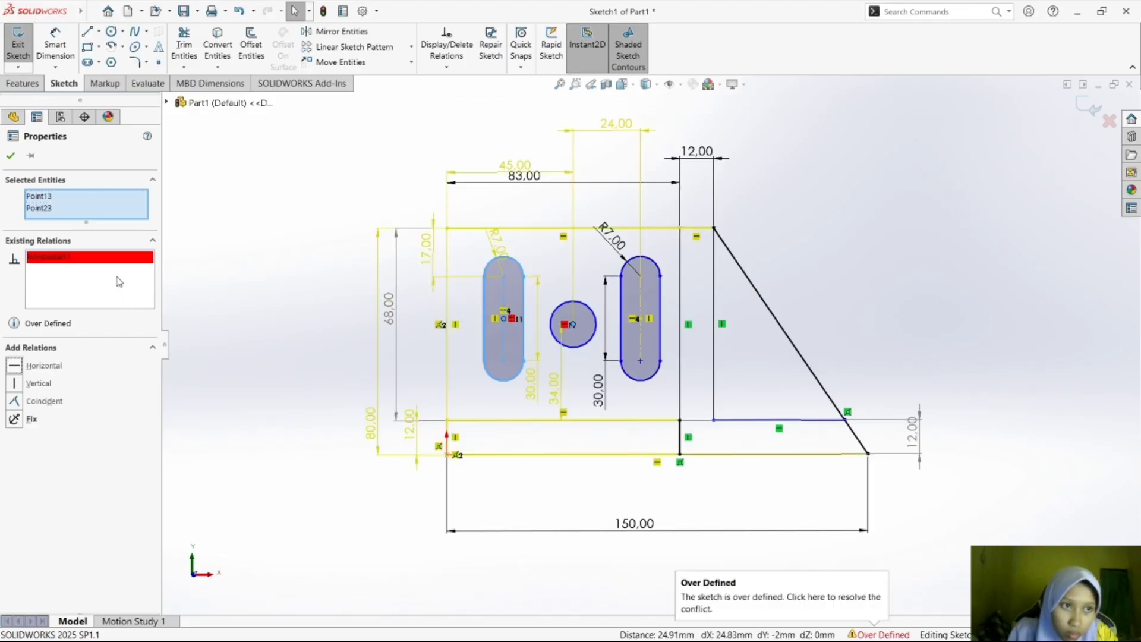
{"action": "left_click", "coordinate": [11, 156]}
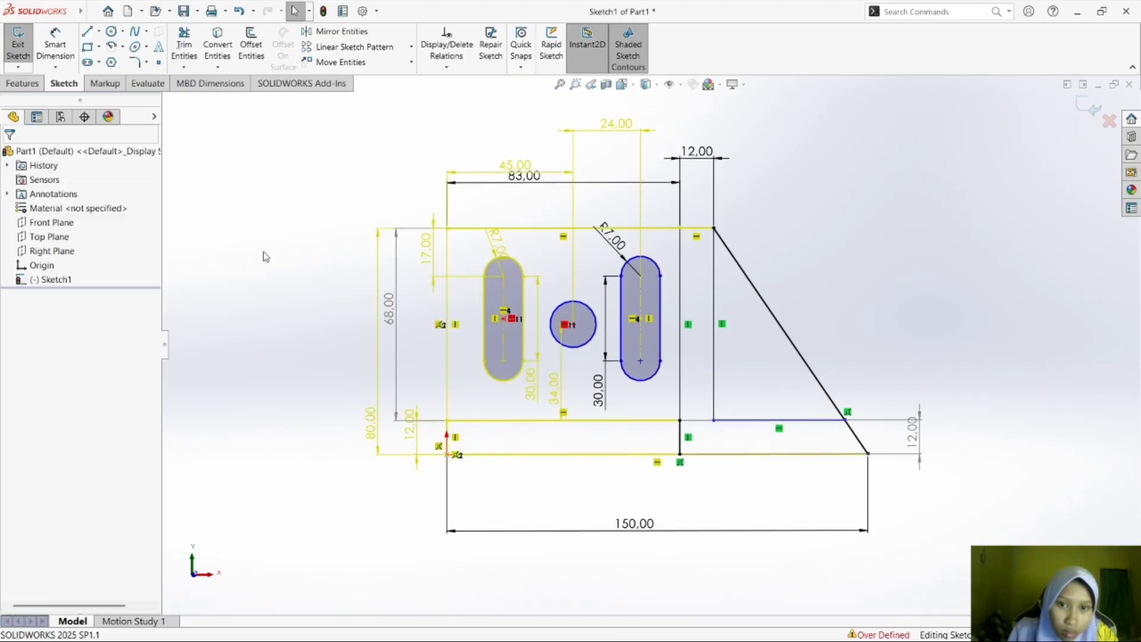
{"action": "key", "text": "ctrl+z"}
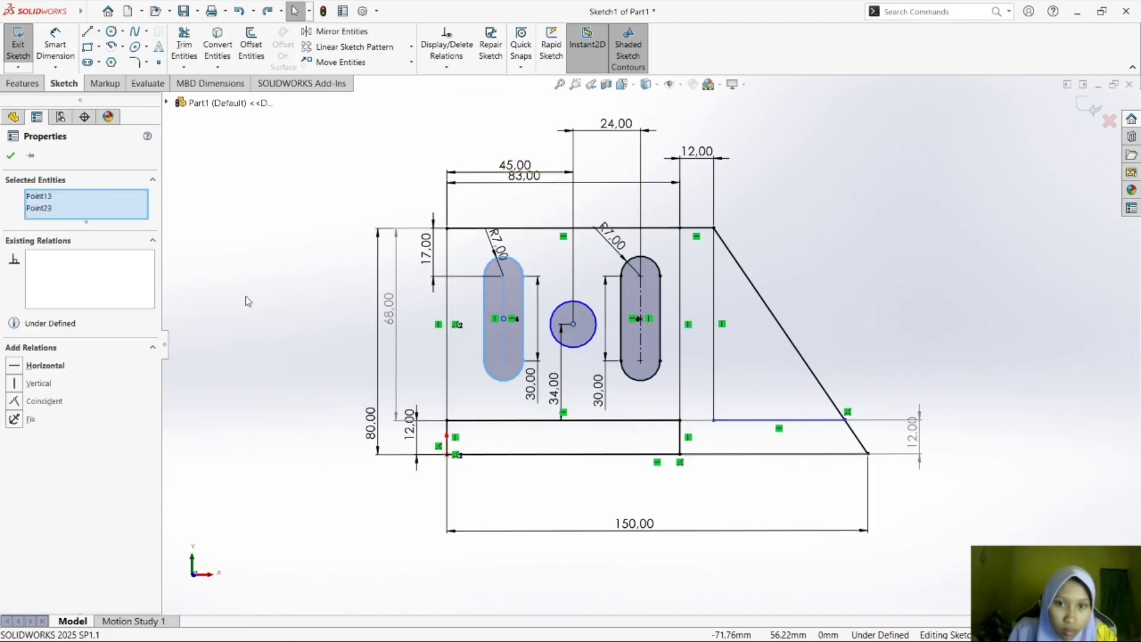
{"action": "key", "text": "ctrl+z"}
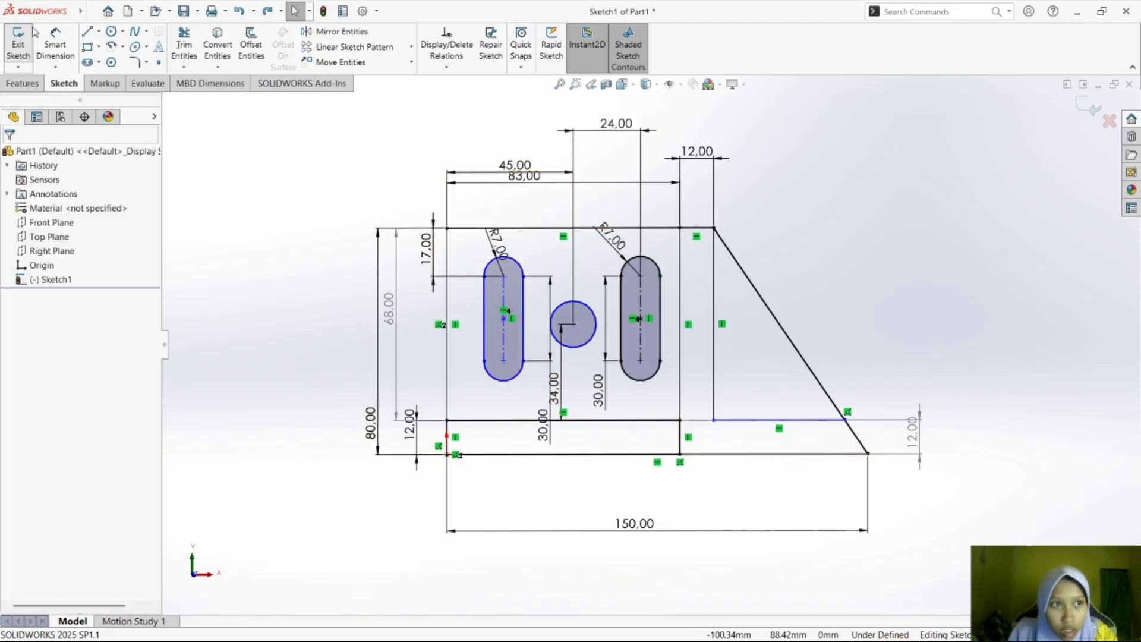
Add driven dimensions for the length of the left slot's straight side and the radius of its lower arc.
{"action": "left_click", "coordinate": [56, 47]}
{"action": "left_click", "coordinate": [484, 331]}
{"action": "left_click", "coordinate": [471, 333]}
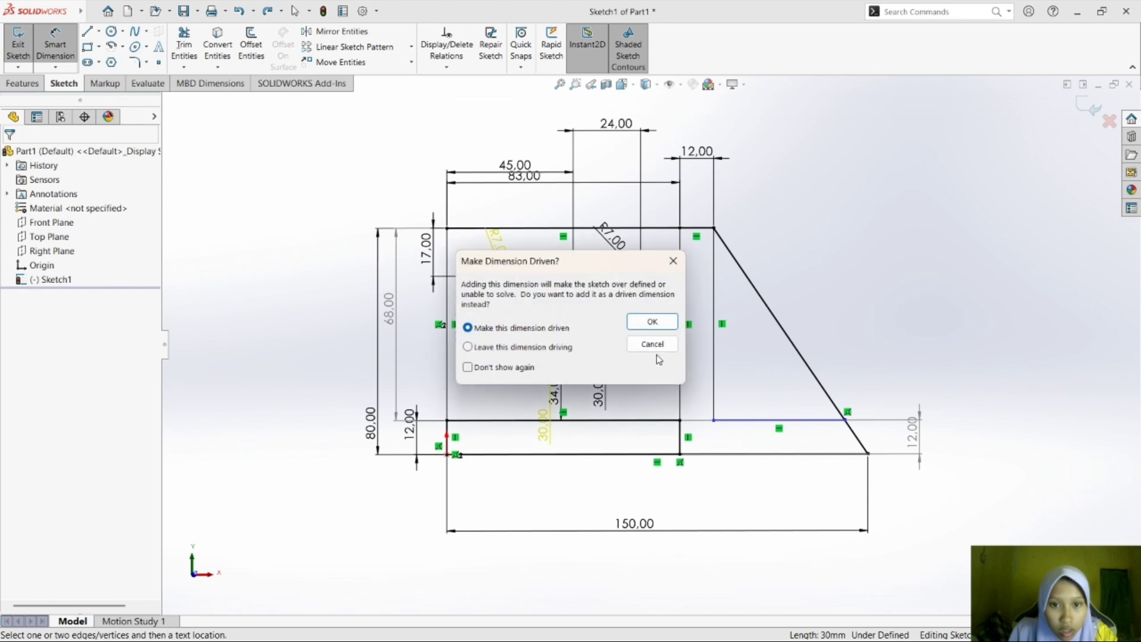
{"action": "left_click", "coordinate": [655, 321]}
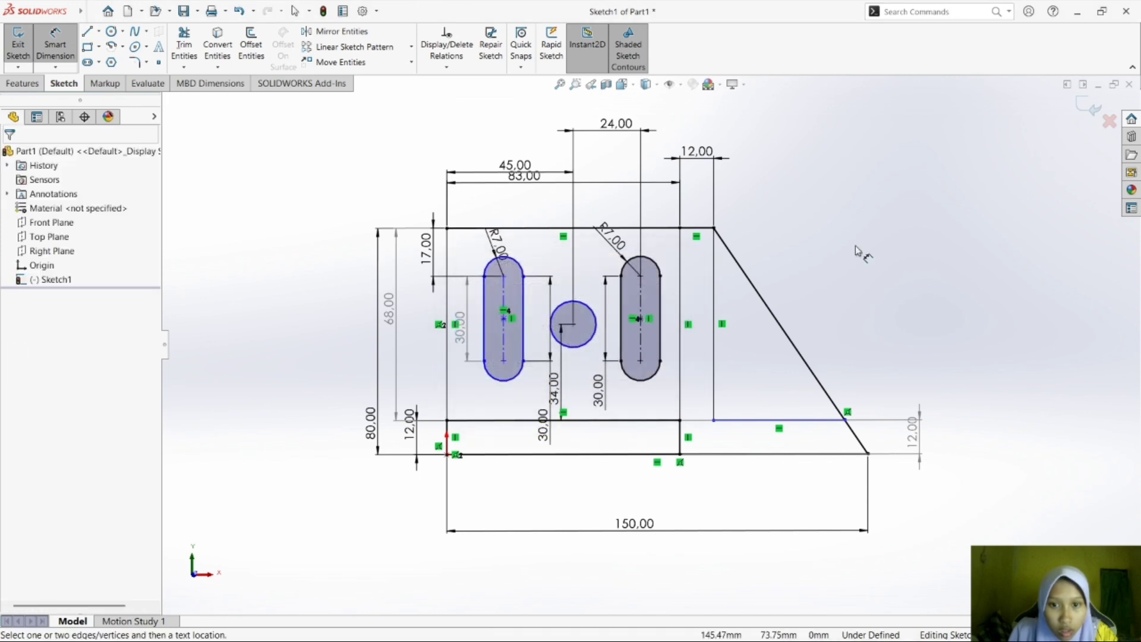
{"action": "left_click", "coordinate": [502, 380]}
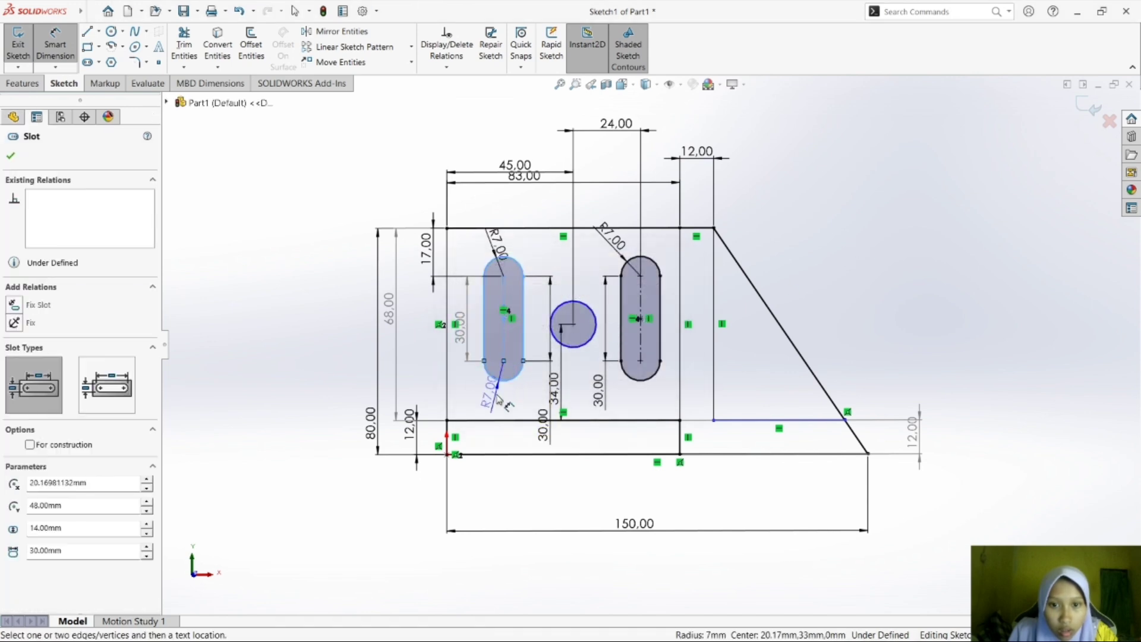
{"action": "left_click", "coordinate": [498, 399]}
{"action": "left_click", "coordinate": [652, 321]}
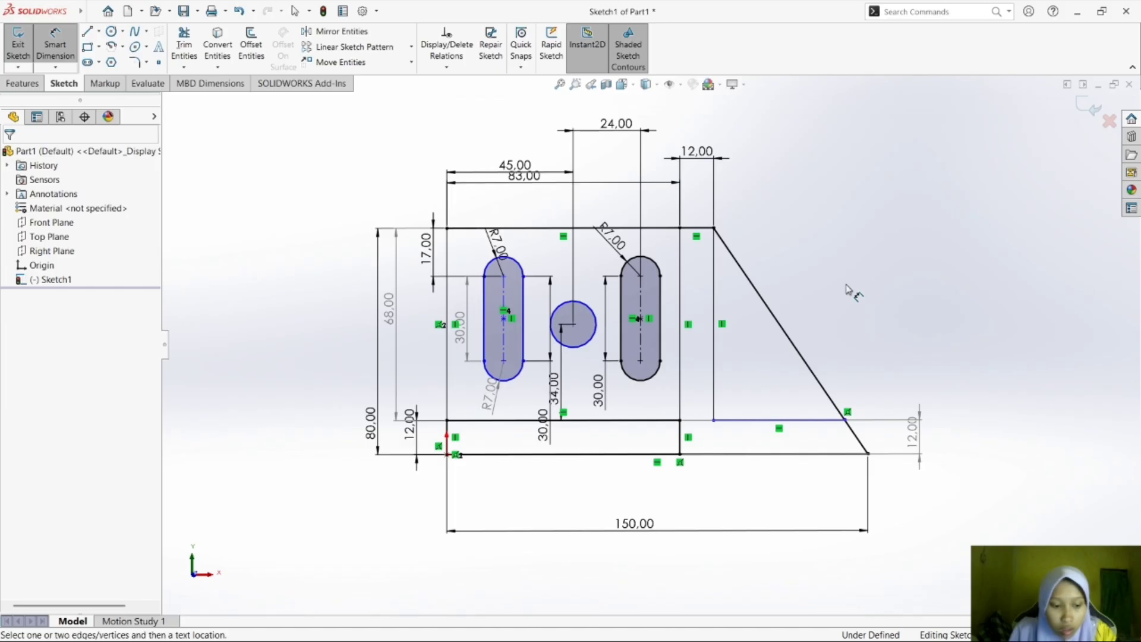
{"action": "key", "text": "Escape"}
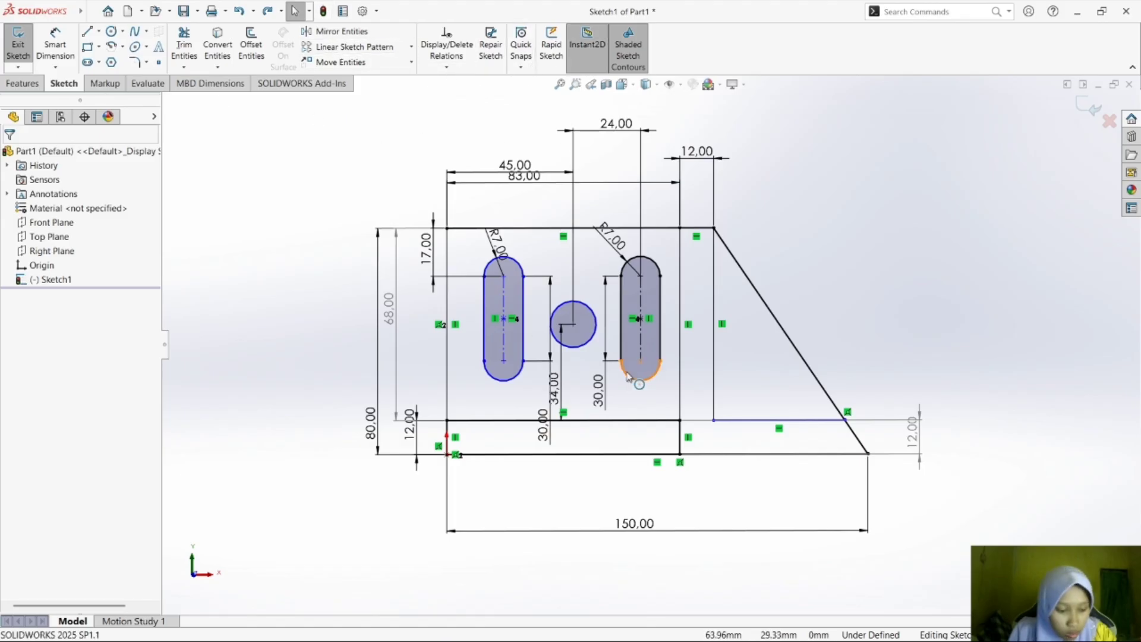
Try a Horizontal relation between the circle's center and the right slot's center point, and delete it.
{"action": "left_click", "coordinate": [638, 320]}
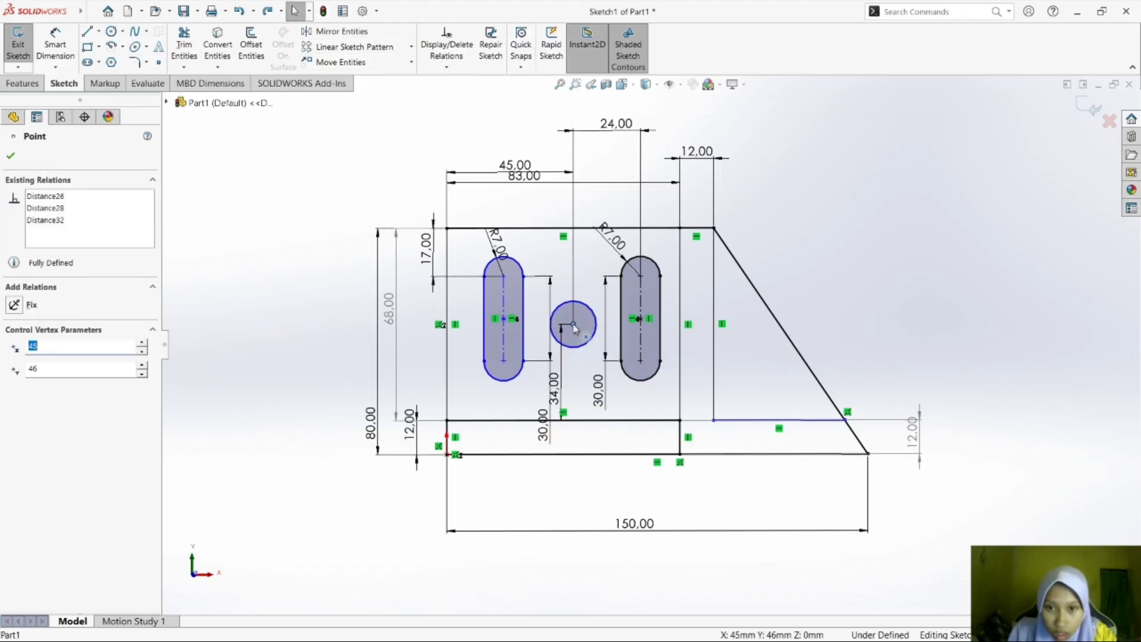
{"action": "left_click", "coordinate": [640, 320], "text": "ctrl"}
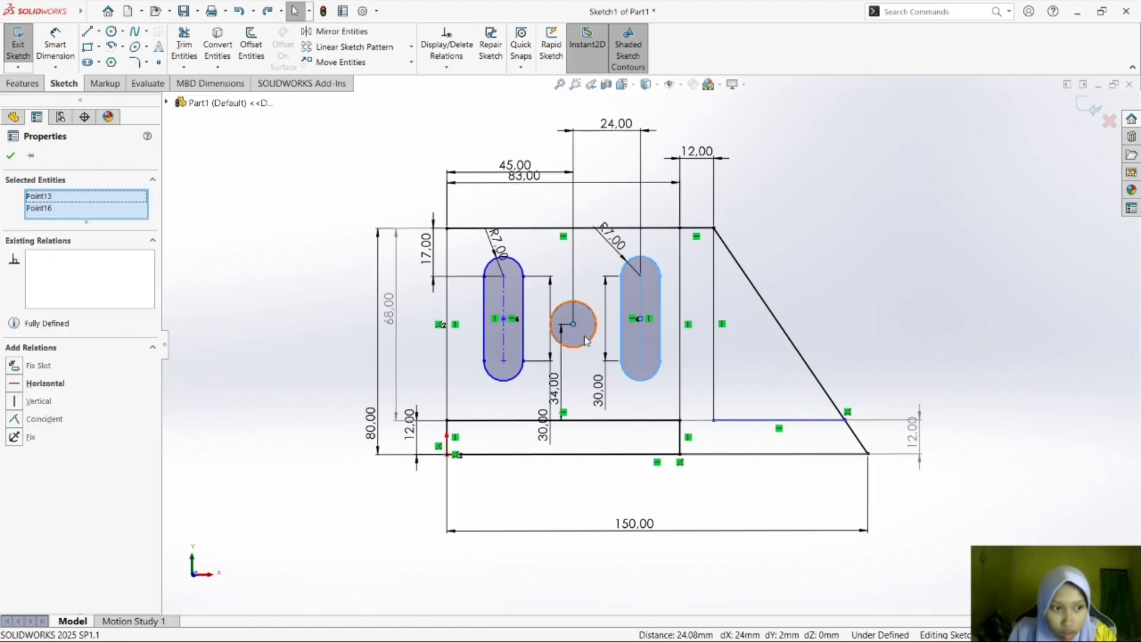
{"action": "left_click", "coordinate": [24, 384]}
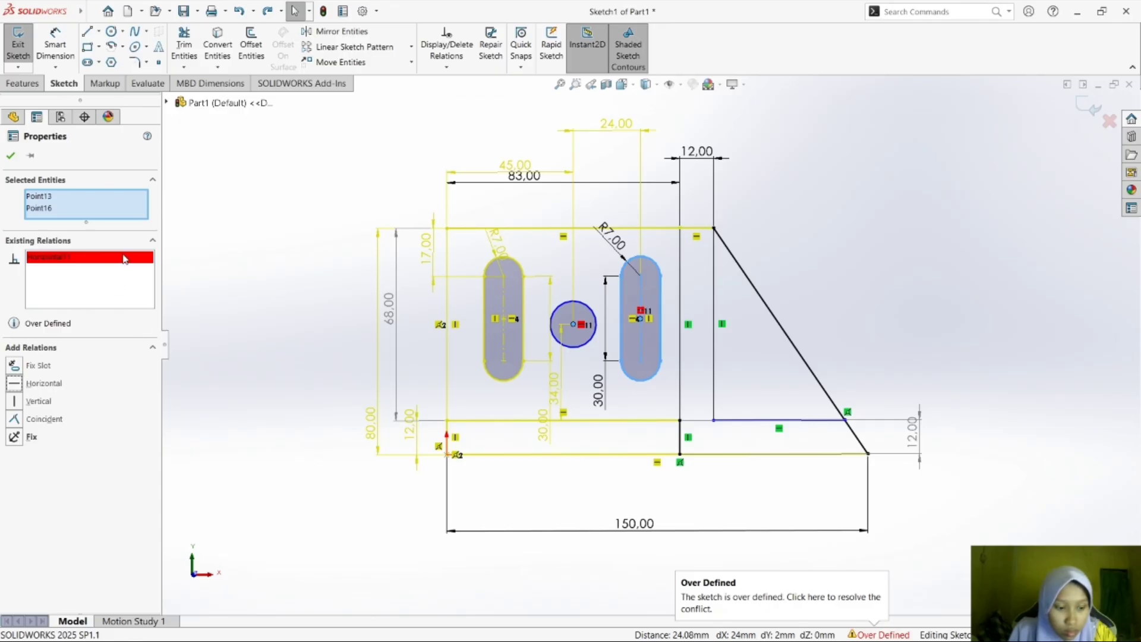
{"action": "key", "text": "Delete"}
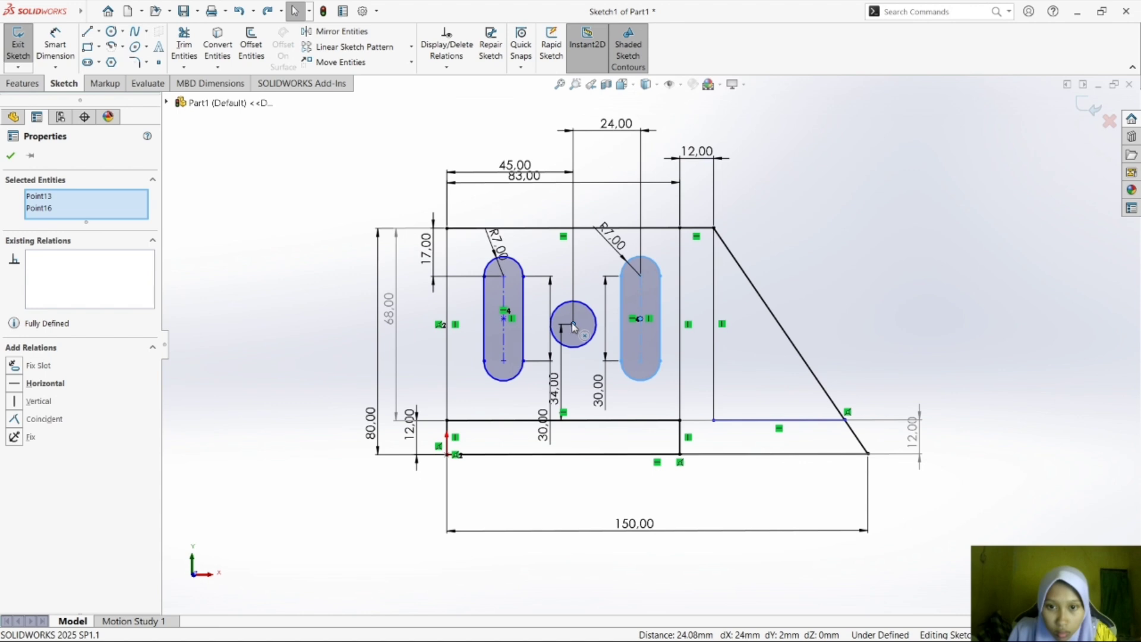
{"action": "left_click", "coordinate": [641, 310]}
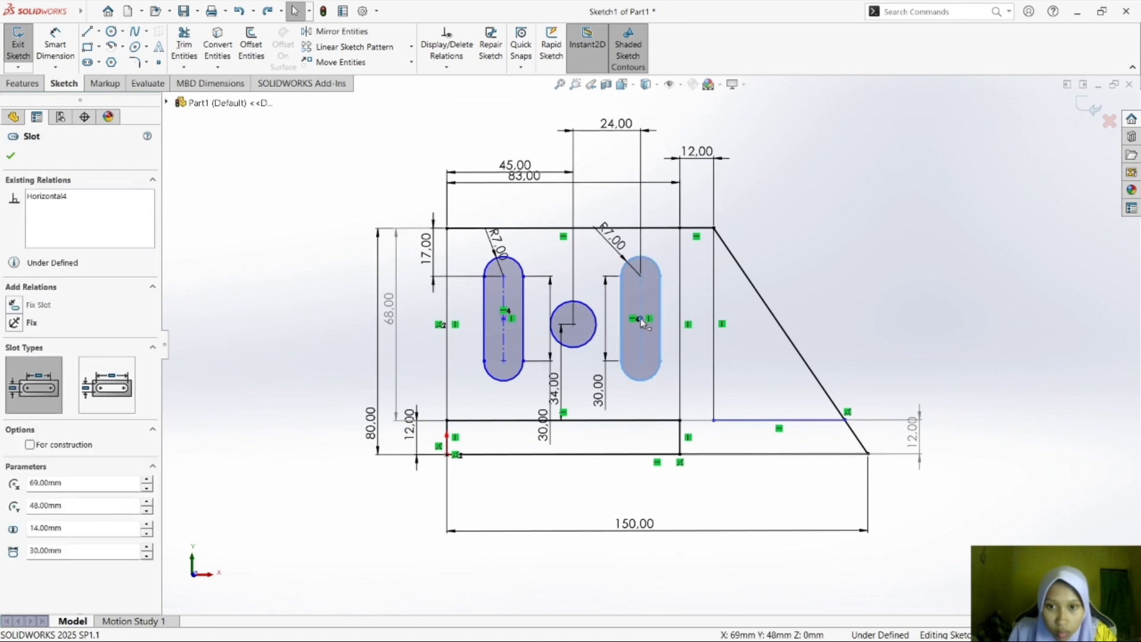
{"action": "key", "text": "Escape"}
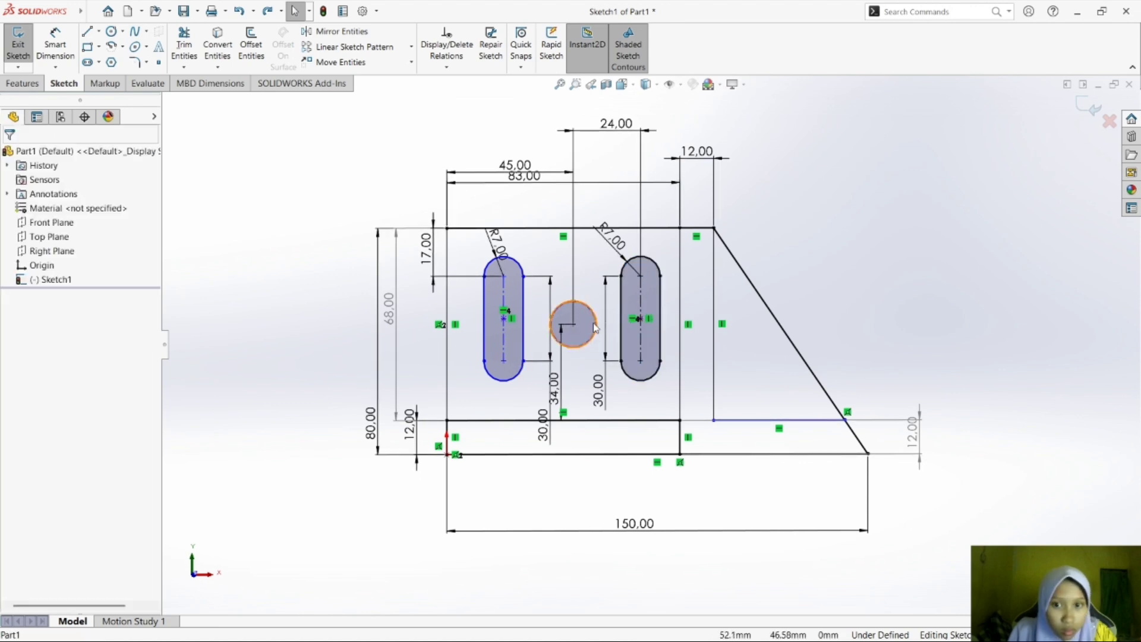
Try Horizontal, Coincident and Vertical relations between the right slot's center point and the circle's center, and delete them.
{"action": "left_click", "coordinate": [640, 321]}
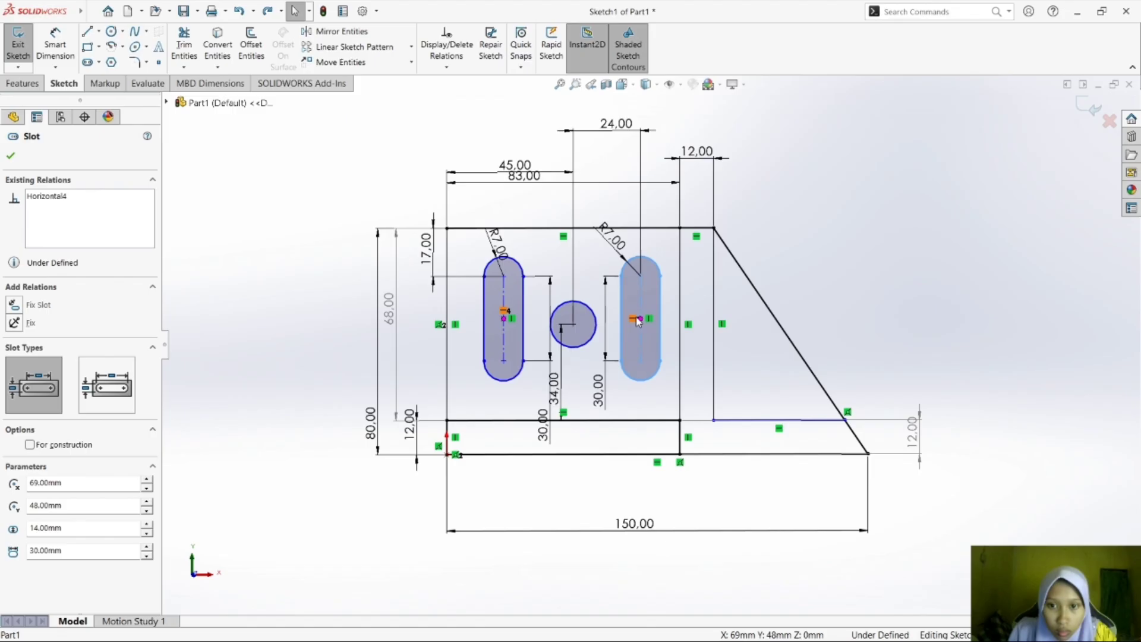
{"action": "left_click", "coordinate": [573, 324], "text": "ctrl"}
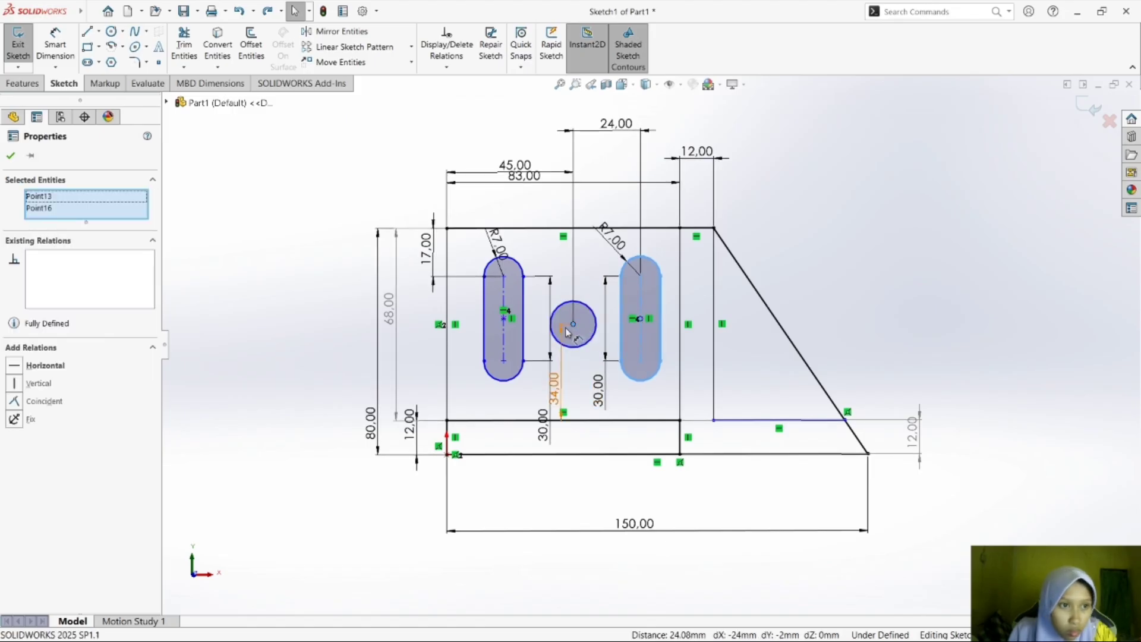
{"action": "left_click", "coordinate": [73, 369]}
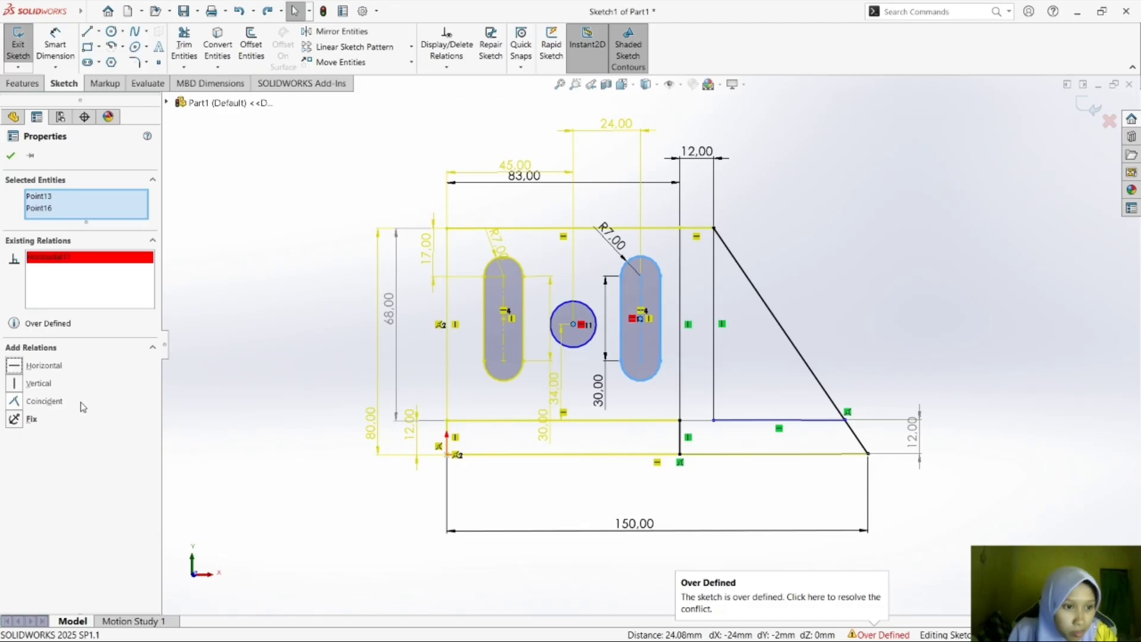
{"action": "left_click", "coordinate": [73, 407]}
{"action": "left_click", "coordinate": [63, 384]}
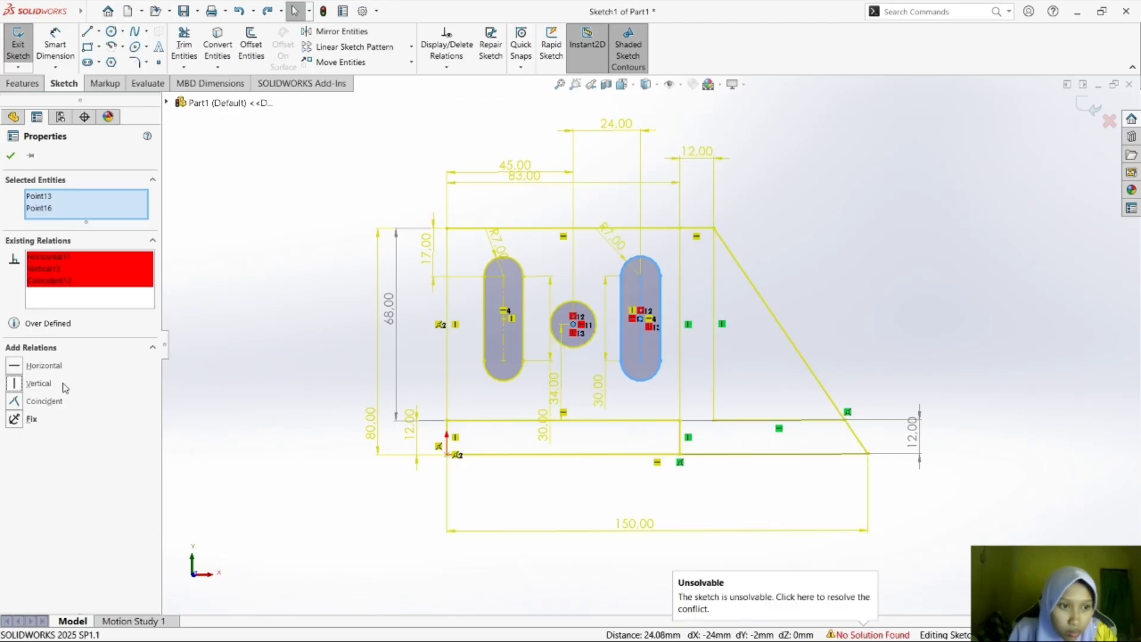
{"action": "right_click", "coordinate": [112, 283]}
{"action": "left_click", "coordinate": [149, 308]}
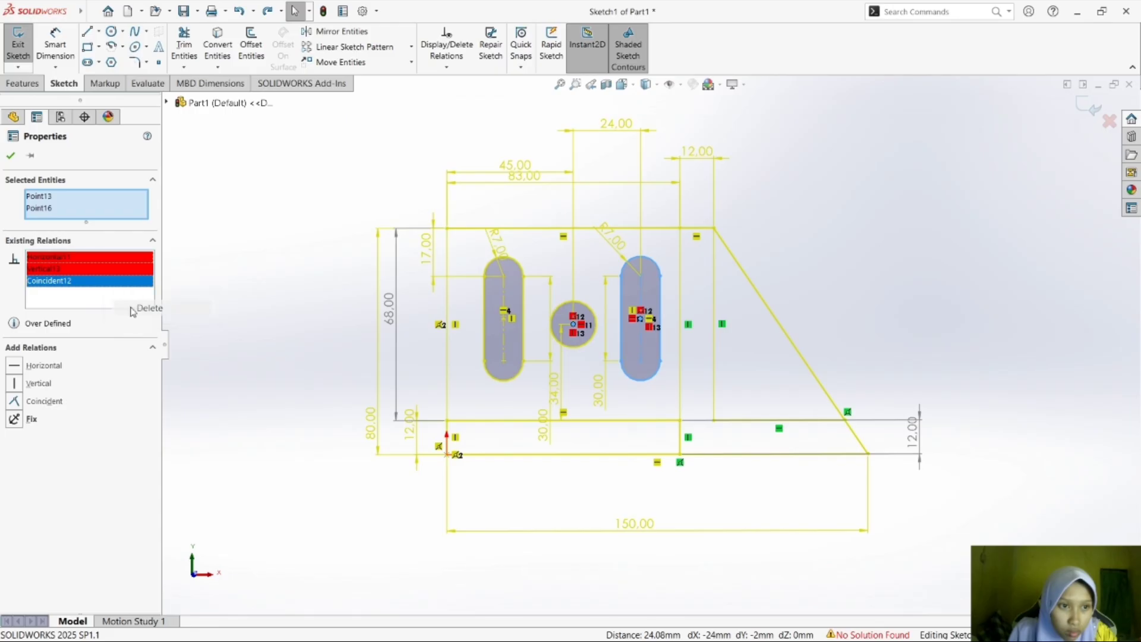
{"action": "right_click", "coordinate": [117, 272]}
{"action": "left_click", "coordinate": [157, 283]}
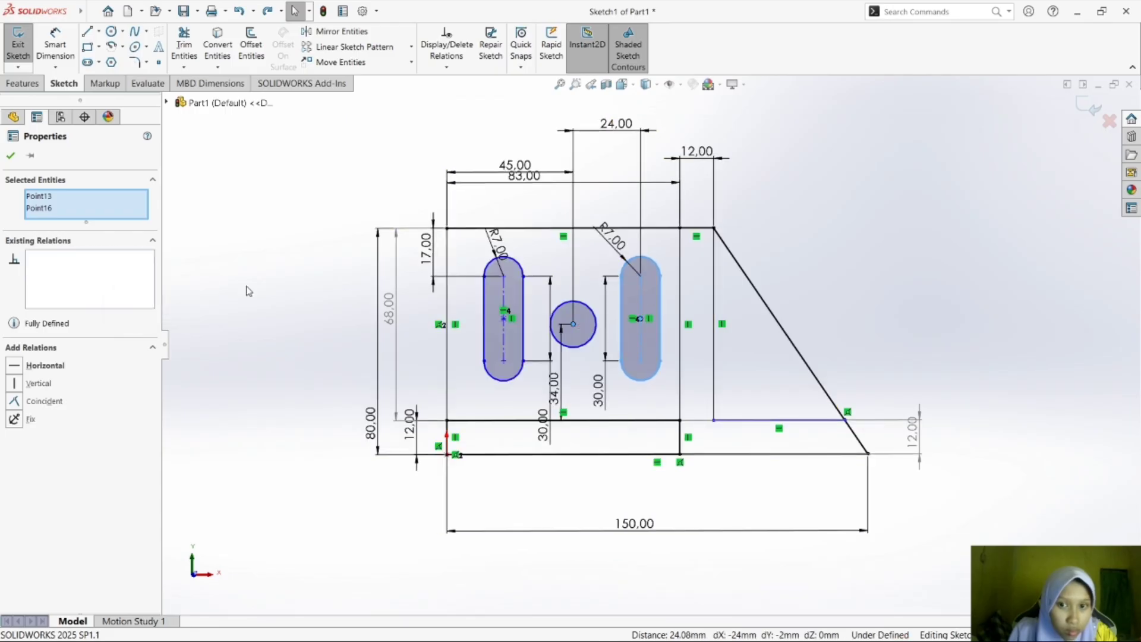
{"action": "left_click", "coordinate": [308, 372]}
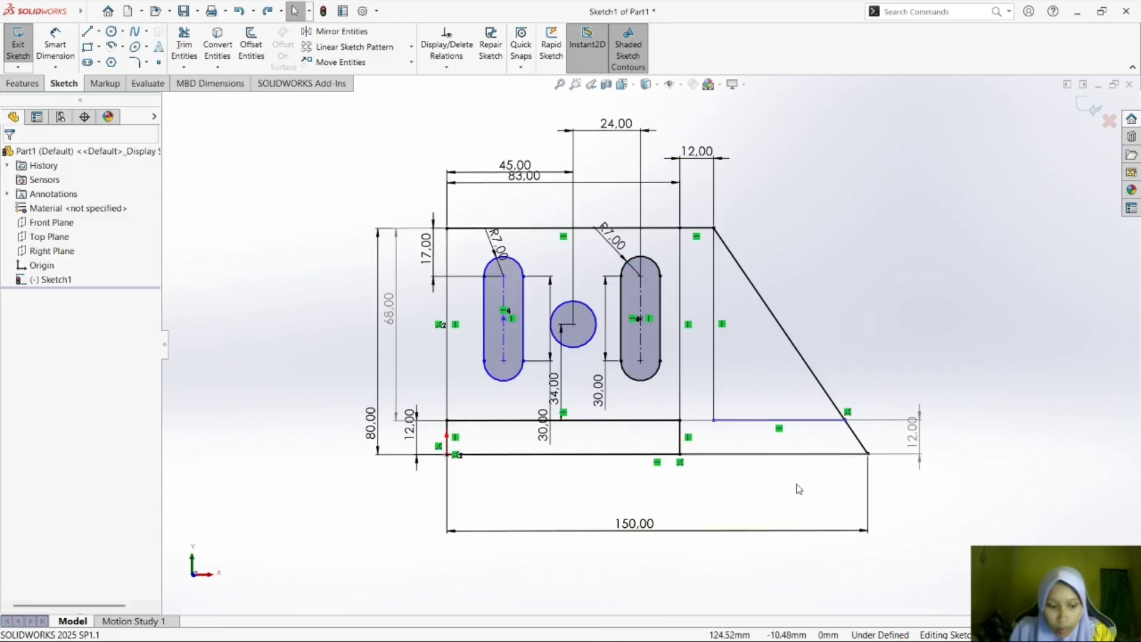
Check the slot and hole dimensions of exercise d) in the module PDF in Foxit Reader, and return to SOLIDWORKS.
{"action": "key", "text": "super+Tab"}
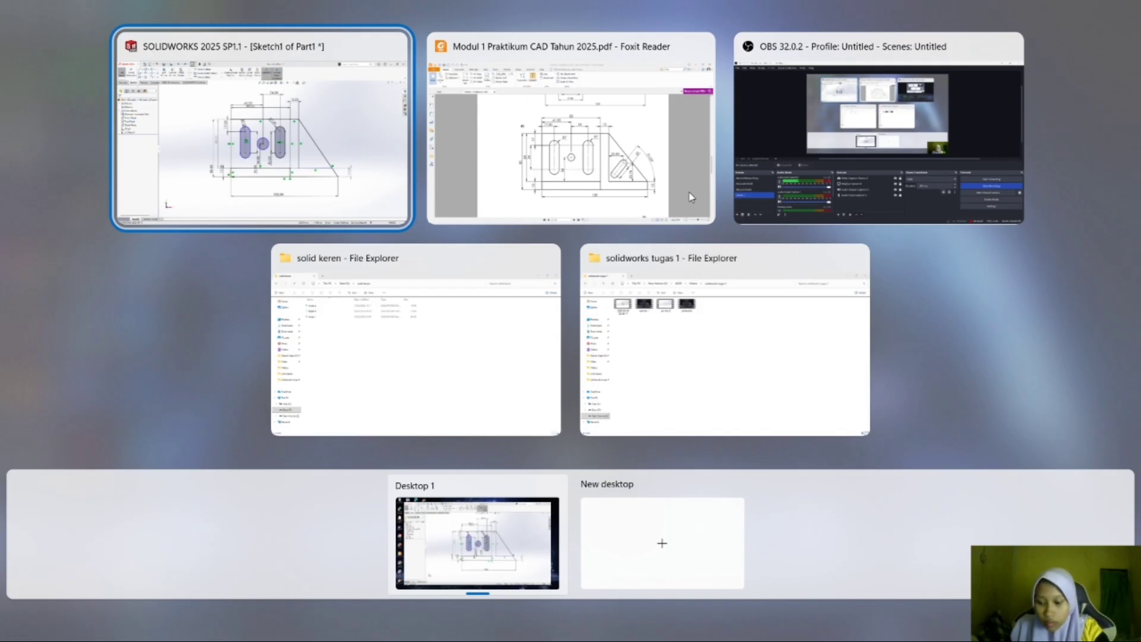
{"action": "left_click", "coordinate": [691, 197]}
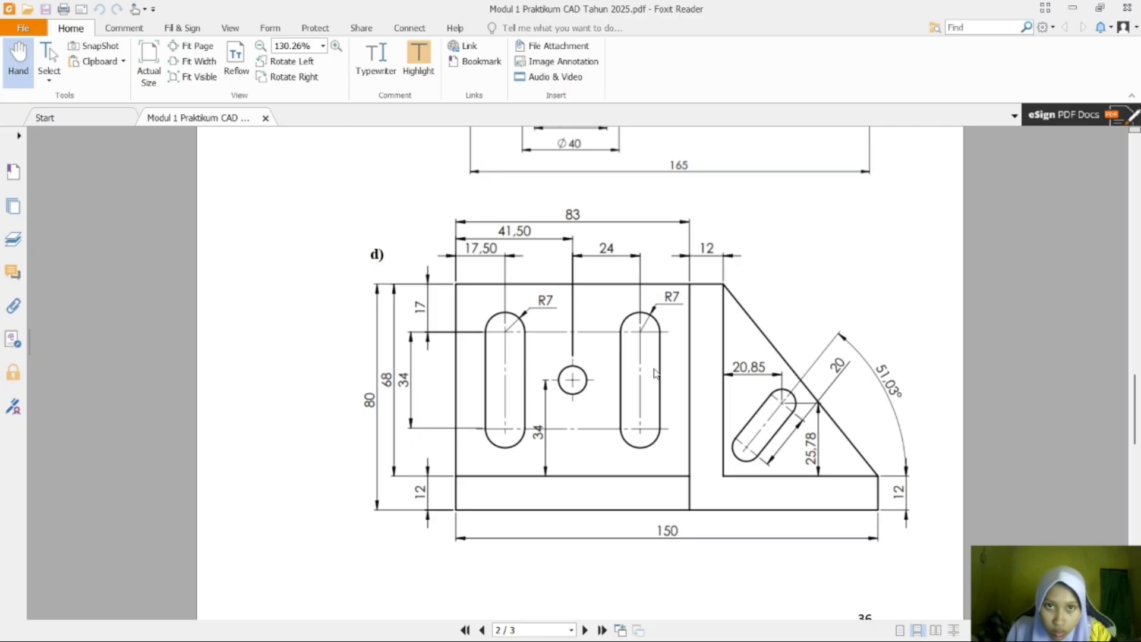
{"action": "key", "text": "super+Tab"}
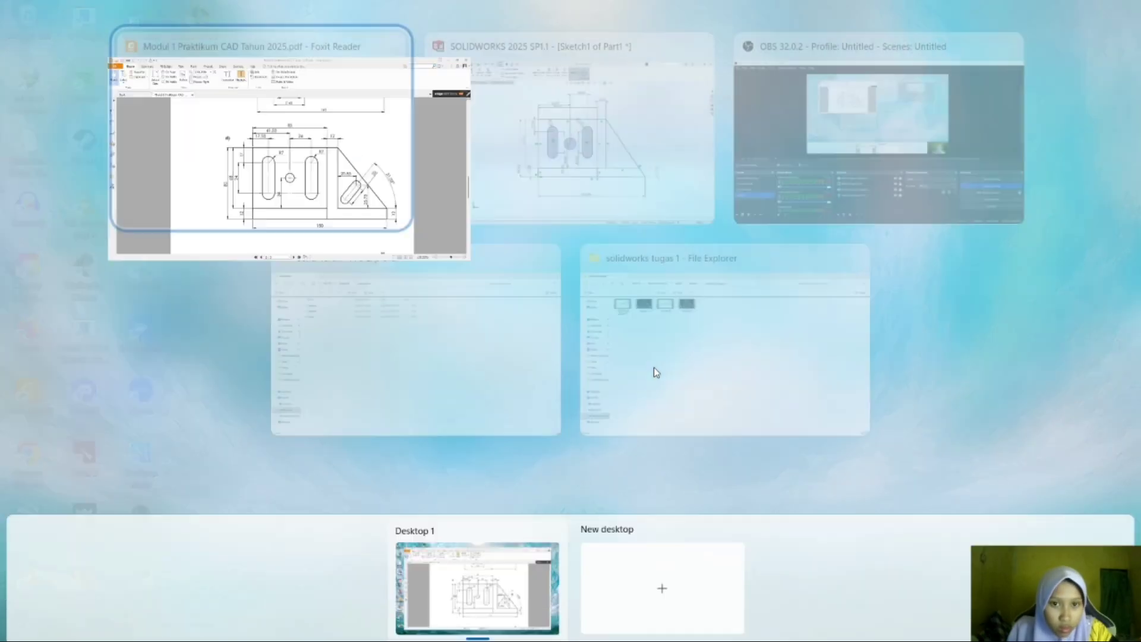
{"action": "left_click", "coordinate": [586, 179]}
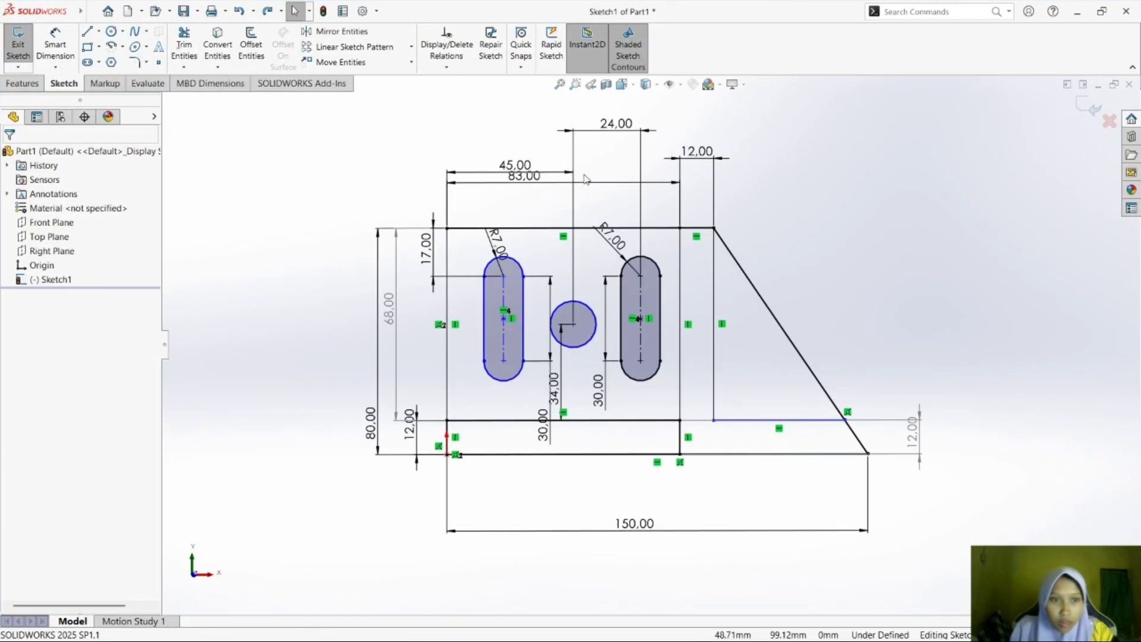
Draw construction centerlines from the left slot's center point through the circle's center to the right slot's center point.
{"action": "left_click", "coordinate": [98, 31]}
{"action": "left_click", "coordinate": [111, 61]}
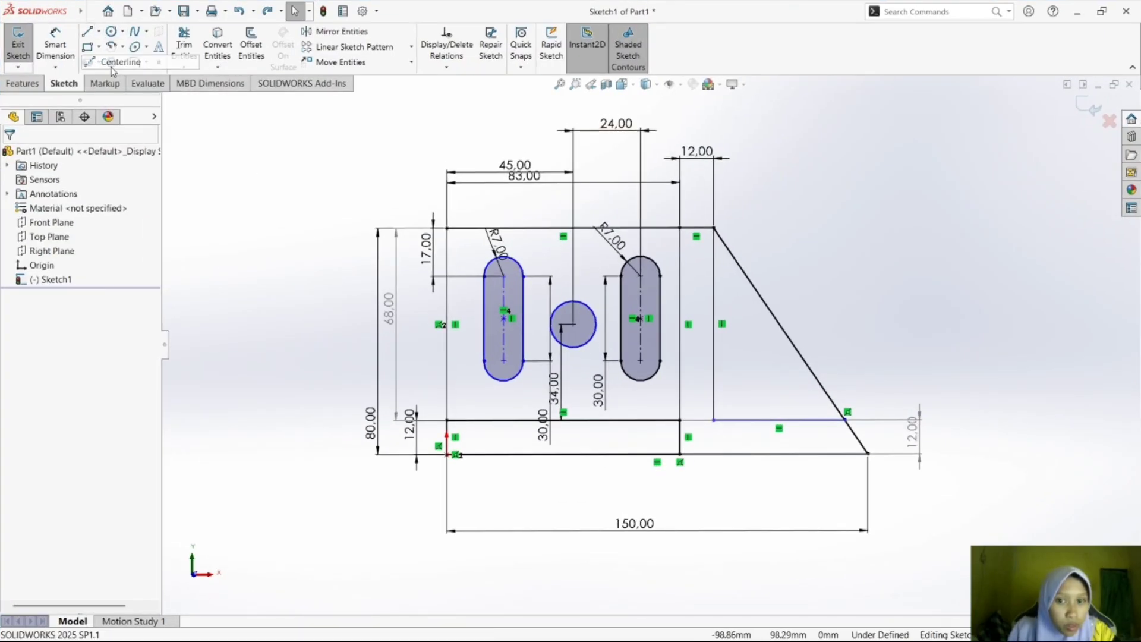
{"action": "left_click", "coordinate": [504, 319]}
{"action": "left_click", "coordinate": [574, 324]}
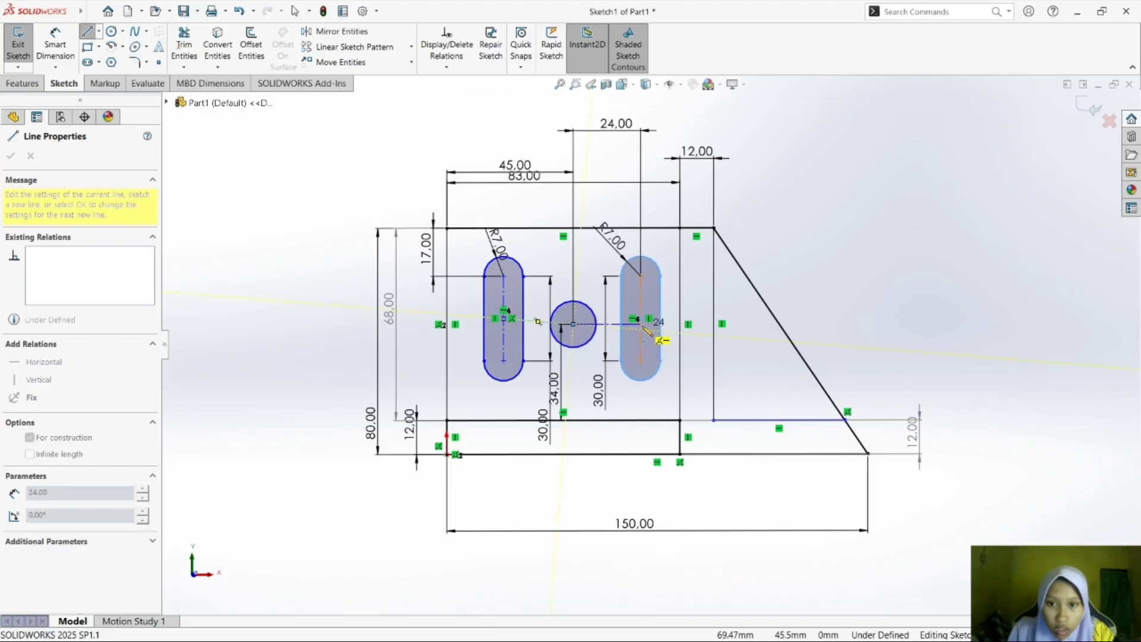
{"action": "left_click", "coordinate": [639, 319]}
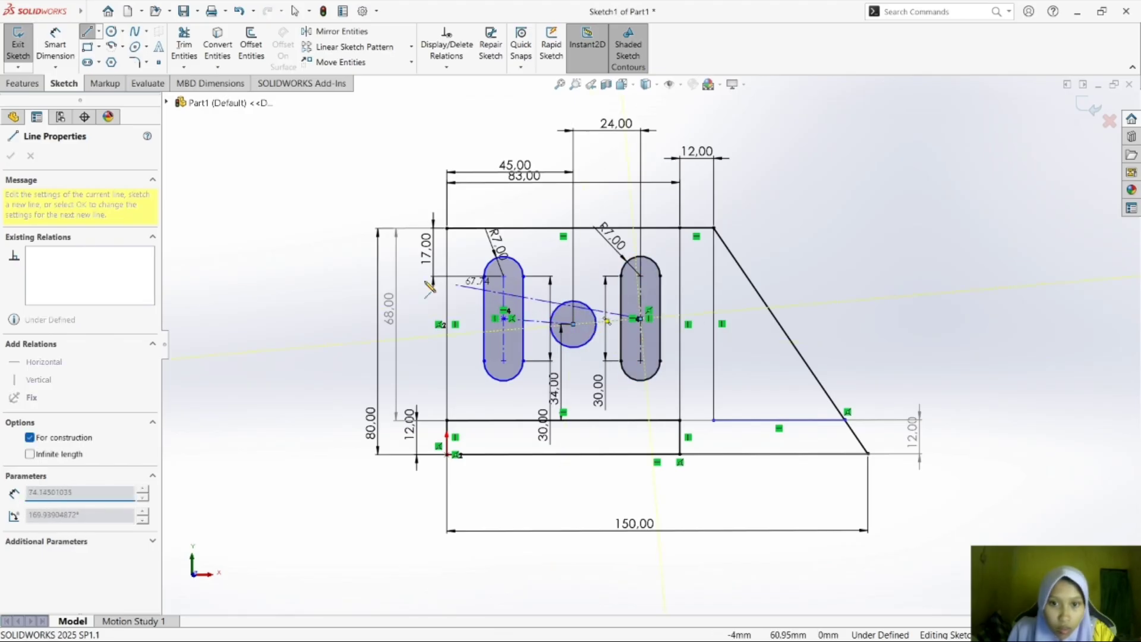
{"action": "key", "text": "Escape"}
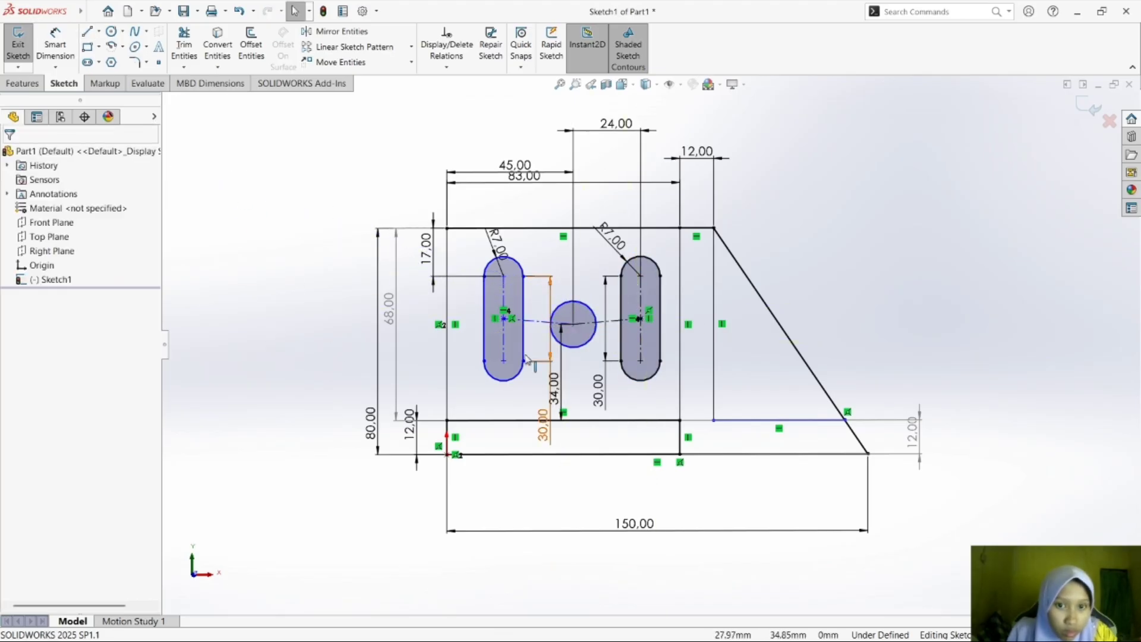
Try Horizontal and Coincident relations between the left slot's center point and the circle's center, and delete them.
{"action": "left_click", "coordinate": [506, 321]}
{"action": "left_click", "coordinate": [574, 324], "text": "ctrl"}
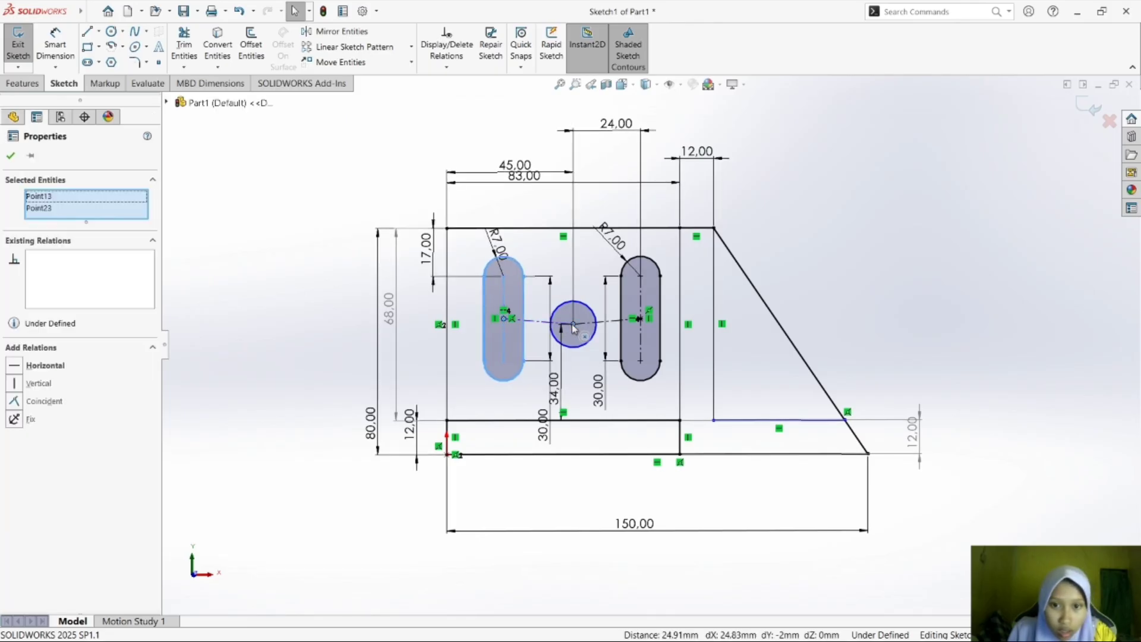
{"action": "left_click", "coordinate": [87, 369]}
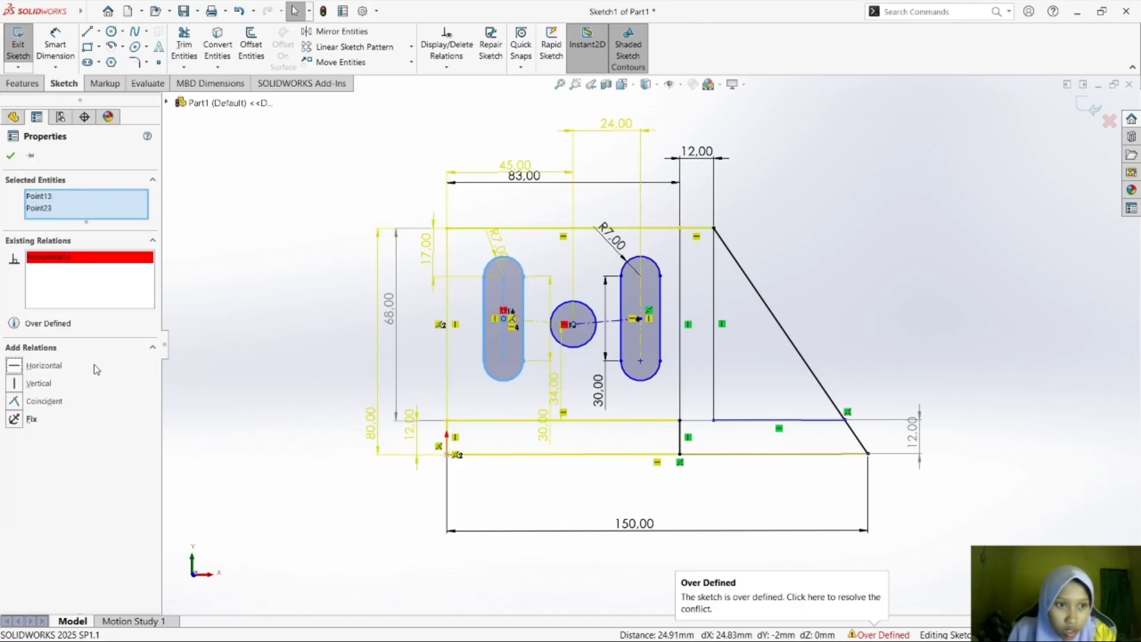
{"action": "left_click", "coordinate": [37, 409]}
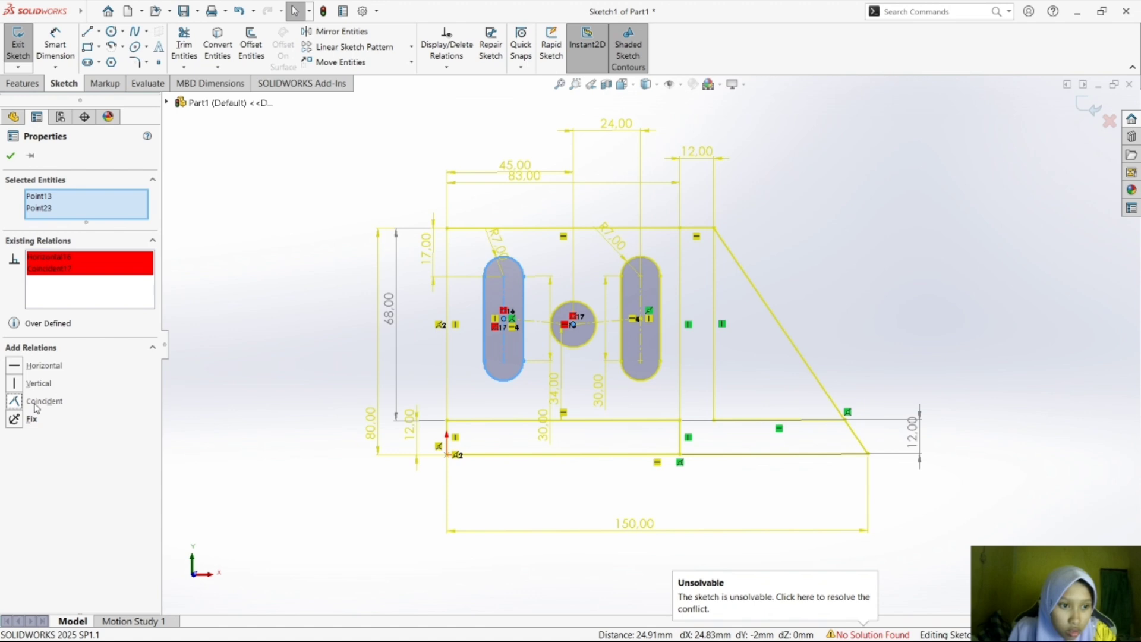
{"action": "right_click", "coordinate": [89, 257]}
{"action": "left_click", "coordinate": [113, 279]}
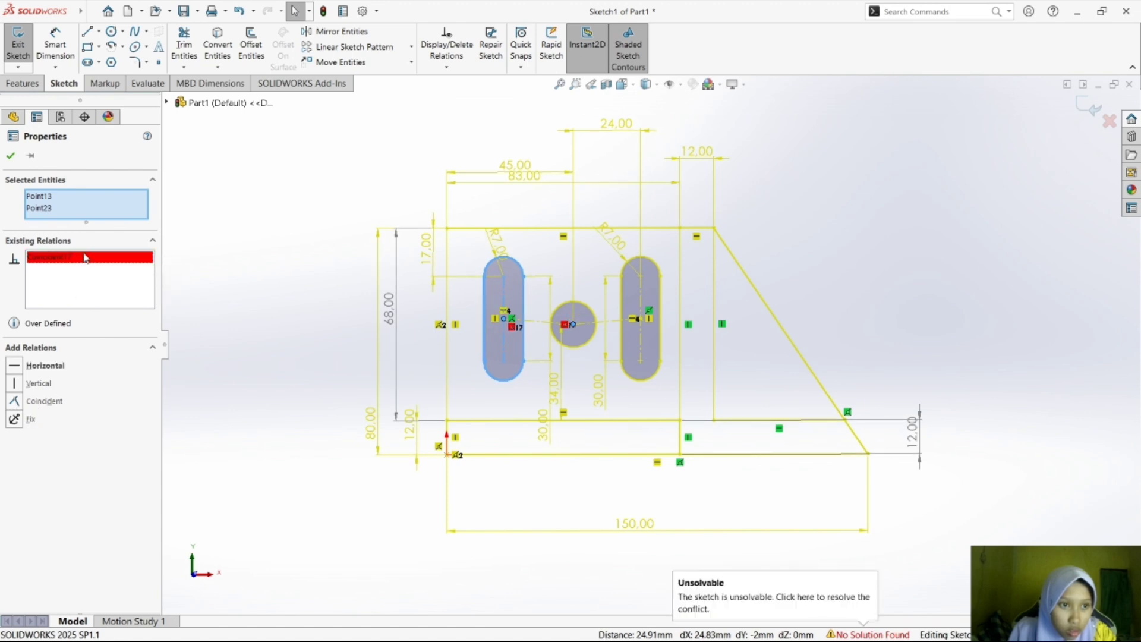
{"action": "right_click", "coordinate": [86, 257]}
{"action": "left_click", "coordinate": [95, 264]}
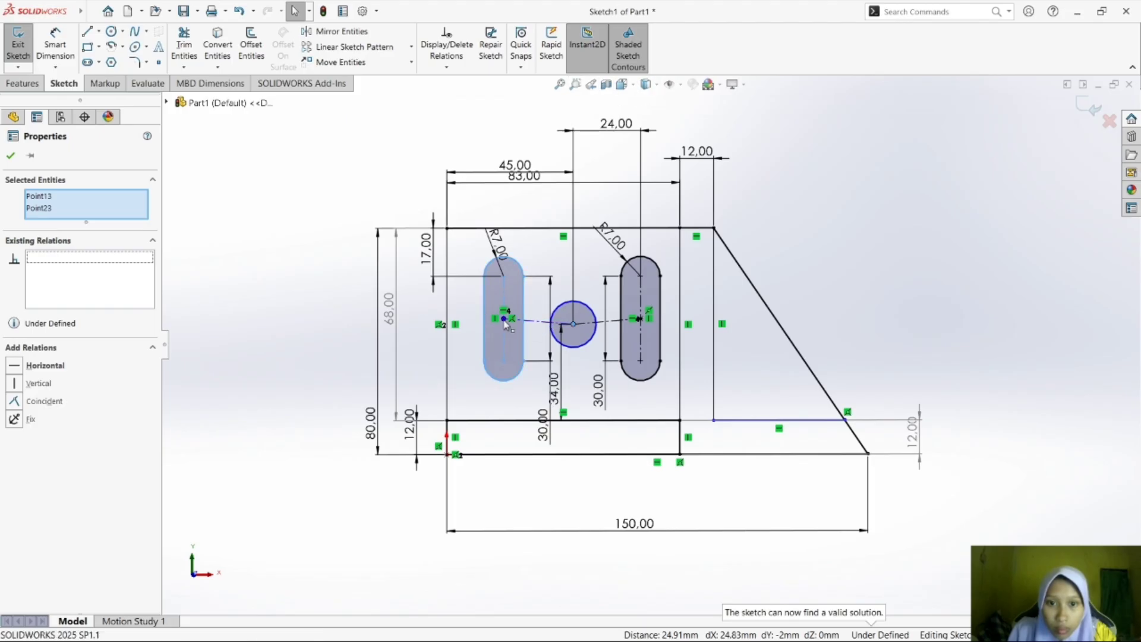
Try a horizontal dimension between the left slot's center point and the circle's center, and cancel it.
{"action": "left_click", "coordinate": [504, 321], "text": "ctrl"}
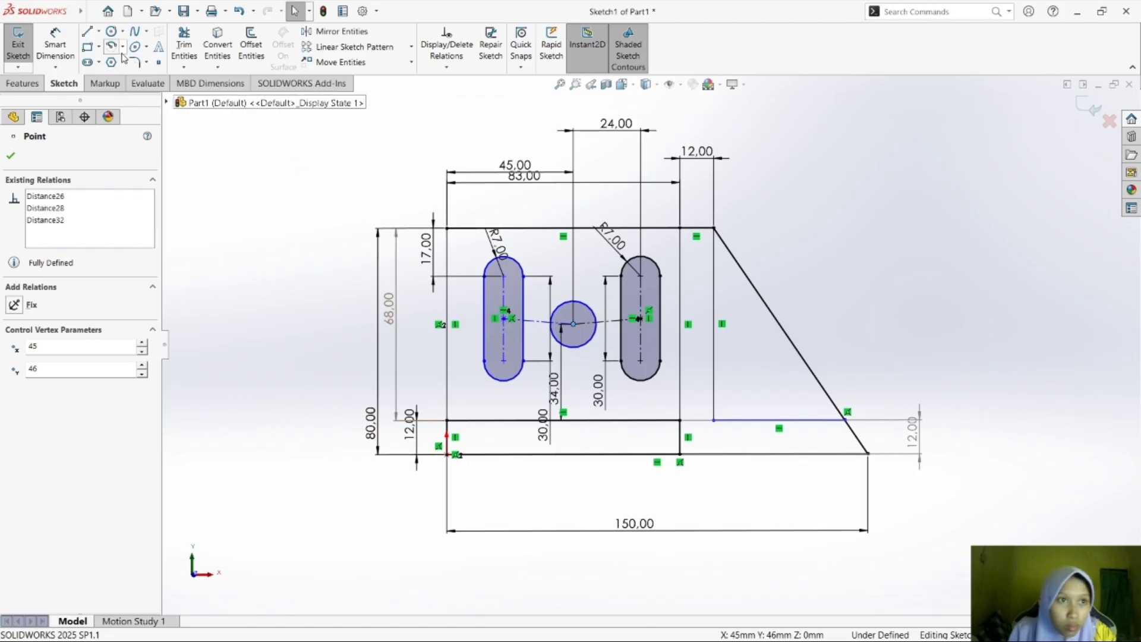
{"action": "left_click", "coordinate": [56, 45]}
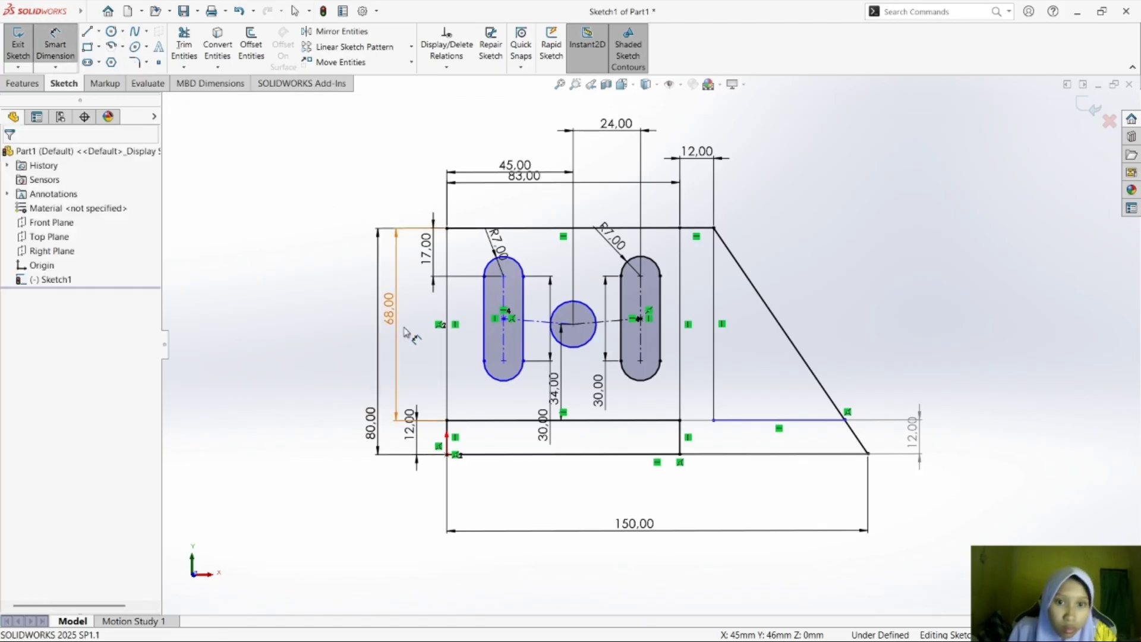
{"action": "left_click", "coordinate": [504, 322]}
{"action": "left_click", "coordinate": [507, 321]}
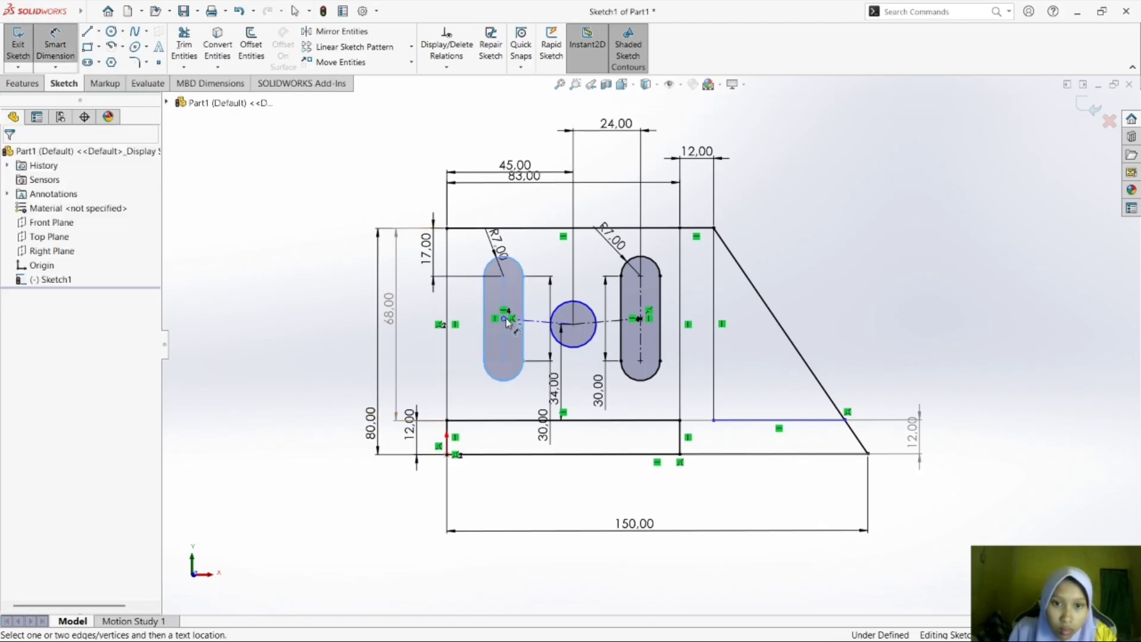
{"action": "left_click", "coordinate": [573, 325]}
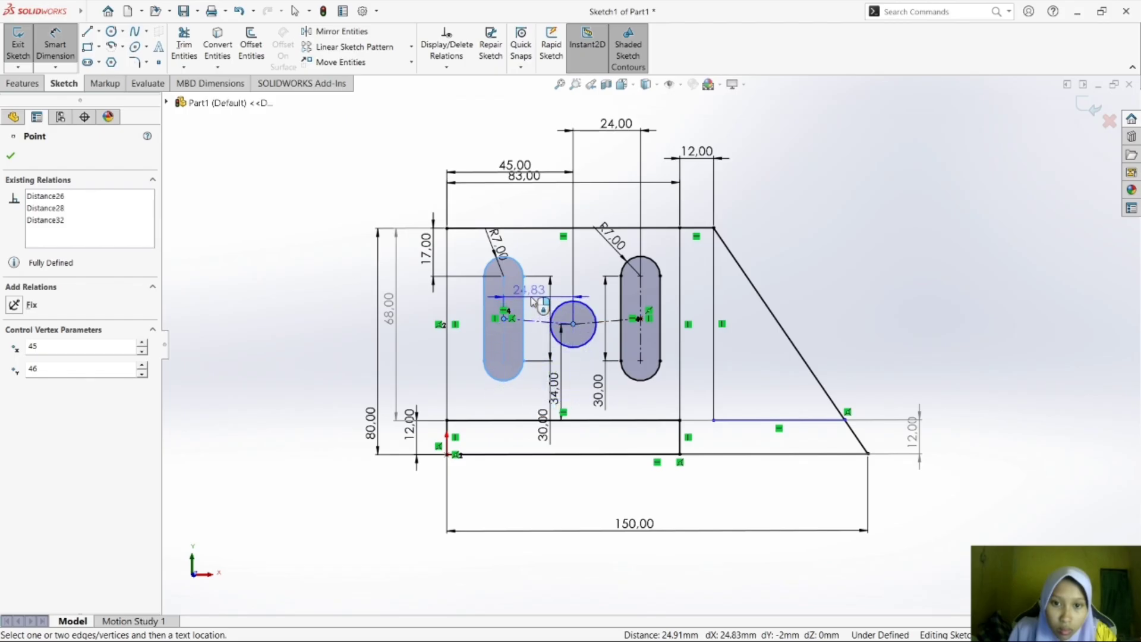
{"action": "key", "text": "Escape"}
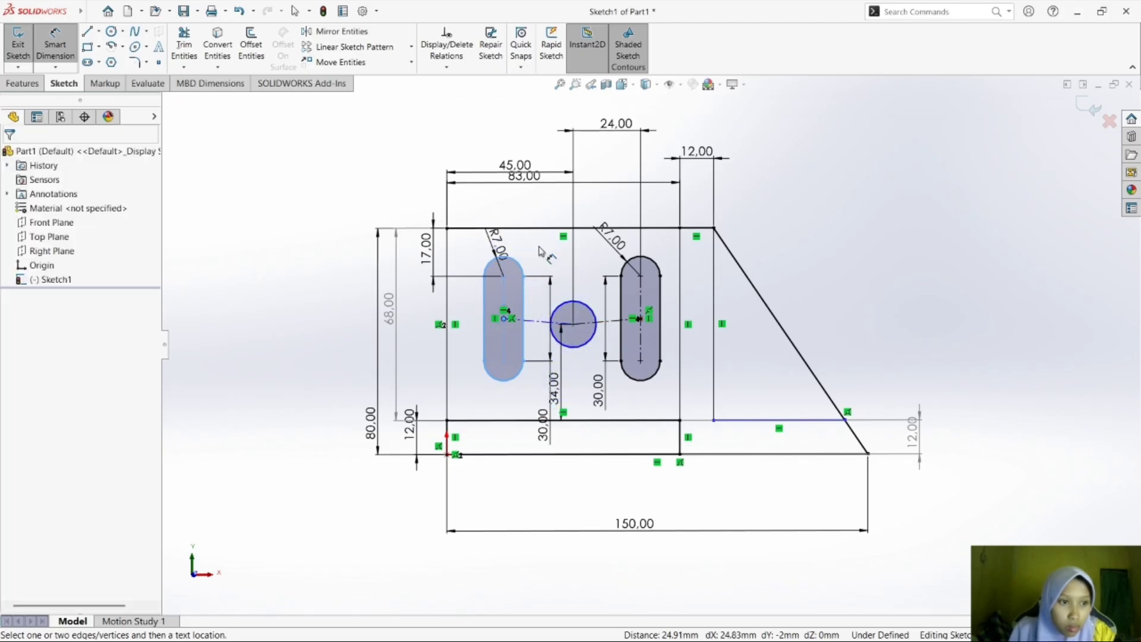
Undo the relation changes between the left slot and the circle together with the connecting centerlines.
{"action": "key", "text": "ctrl+z"}
{"action": "key", "text": "ctrl+z"}
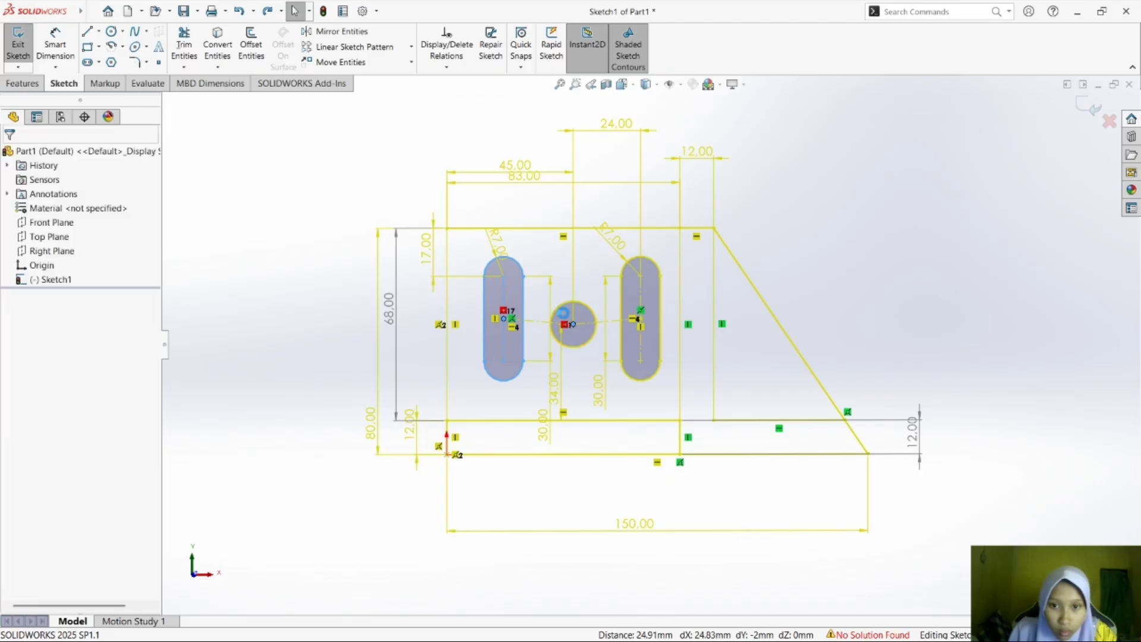
{"action": "key", "text": "ctrl+z"}
{"action": "key", "text": "ctrl+z"}
{"action": "key", "text": "ctrl+z"}
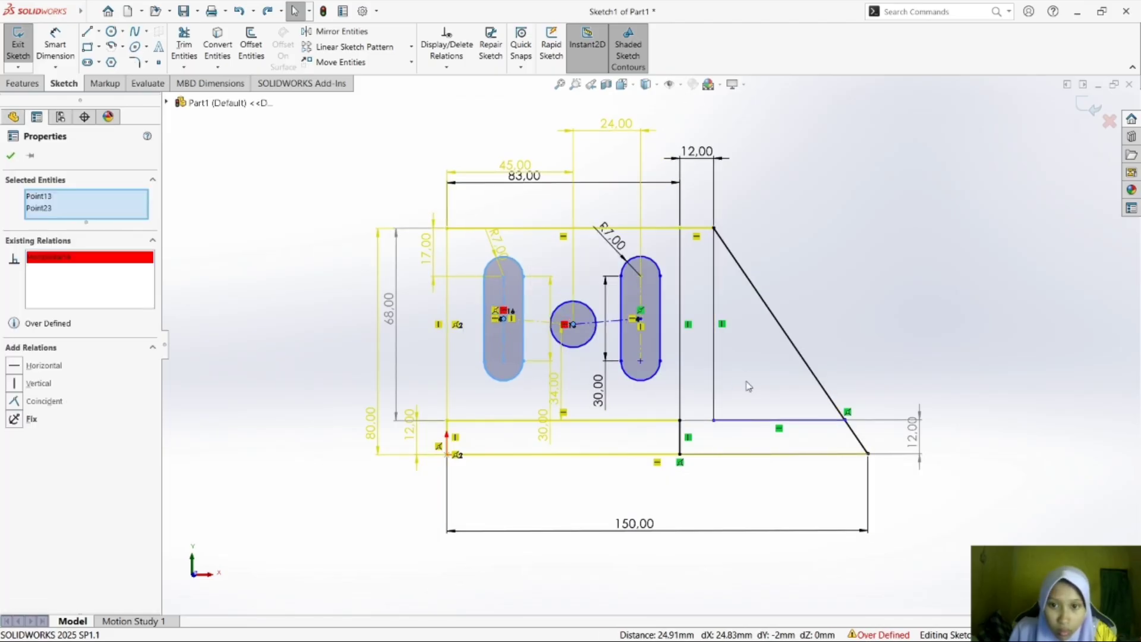
{"action": "key", "text": "ctrl+z"}
{"action": "key", "text": "ctrl+z"}
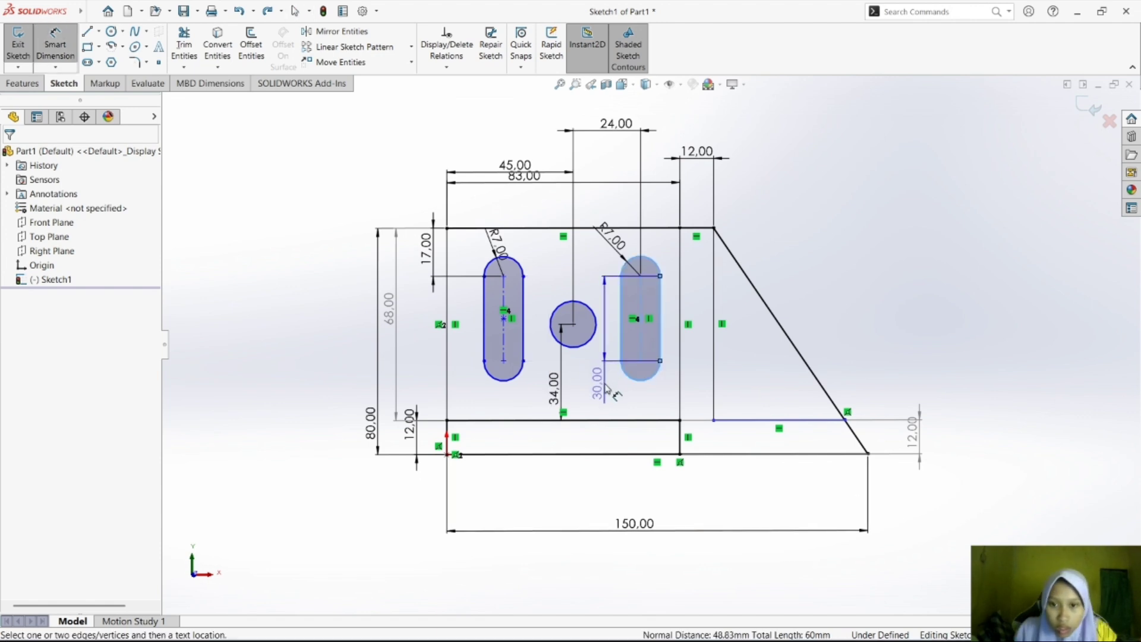
Set the right slot's vertical center-to-center length to 34 mm.
{"action": "left_click", "coordinate": [607, 389]}
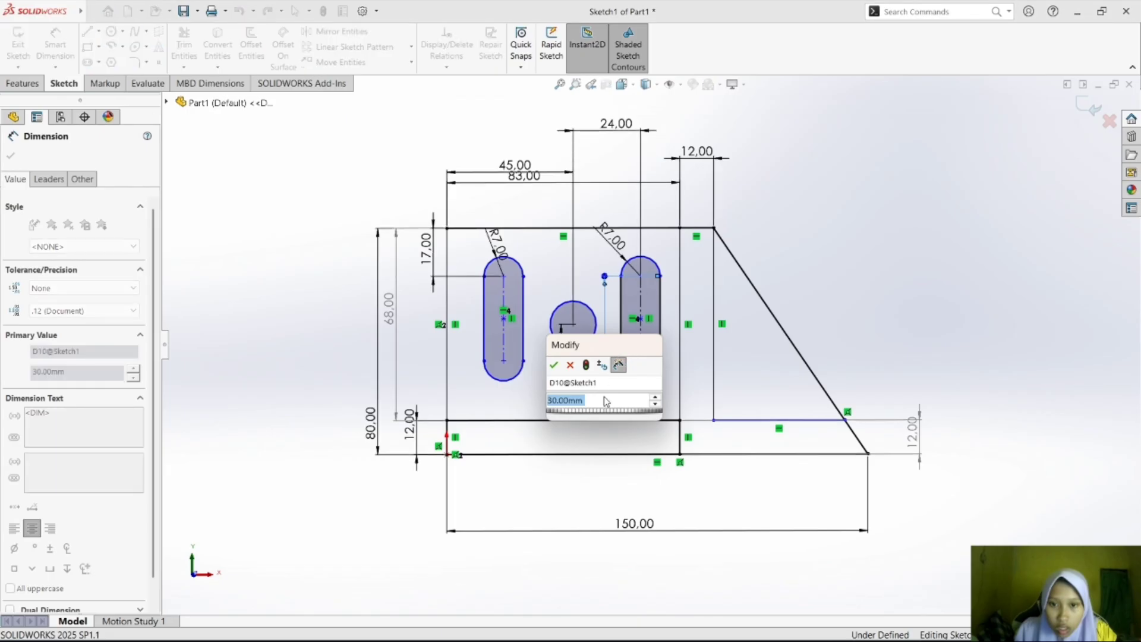
{"action": "type", "text": "34"}
{"action": "key", "text": "Return"}
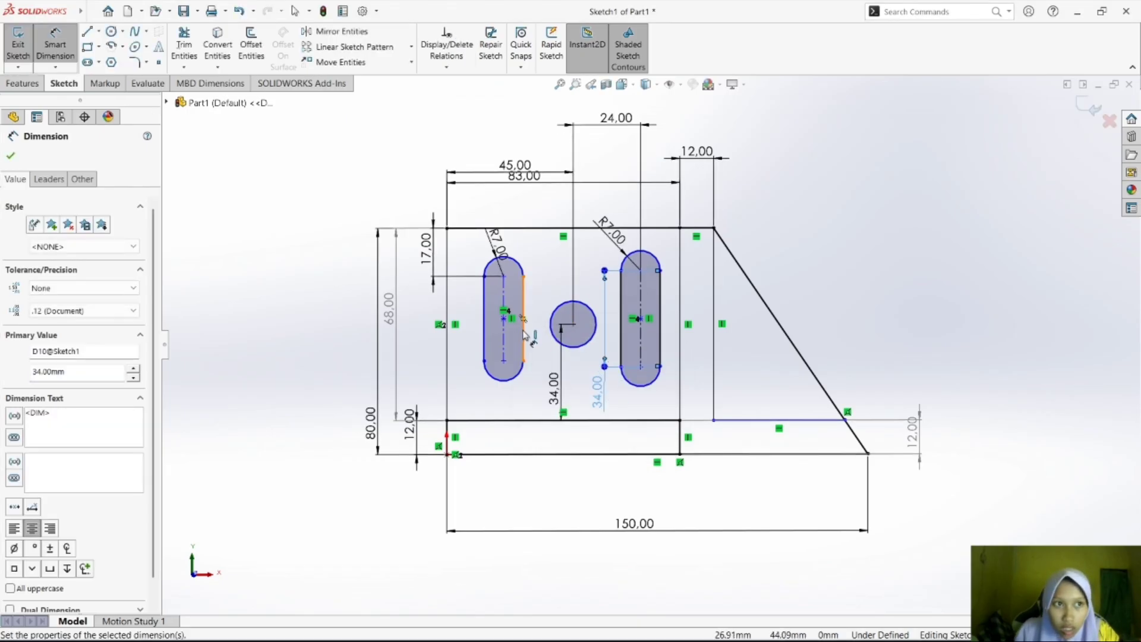
Dimension the left slot's vertical center-to-center length as 34 mm, placing the dimension outside the plate's left edge.
{"action": "left_click", "coordinate": [523, 334]}
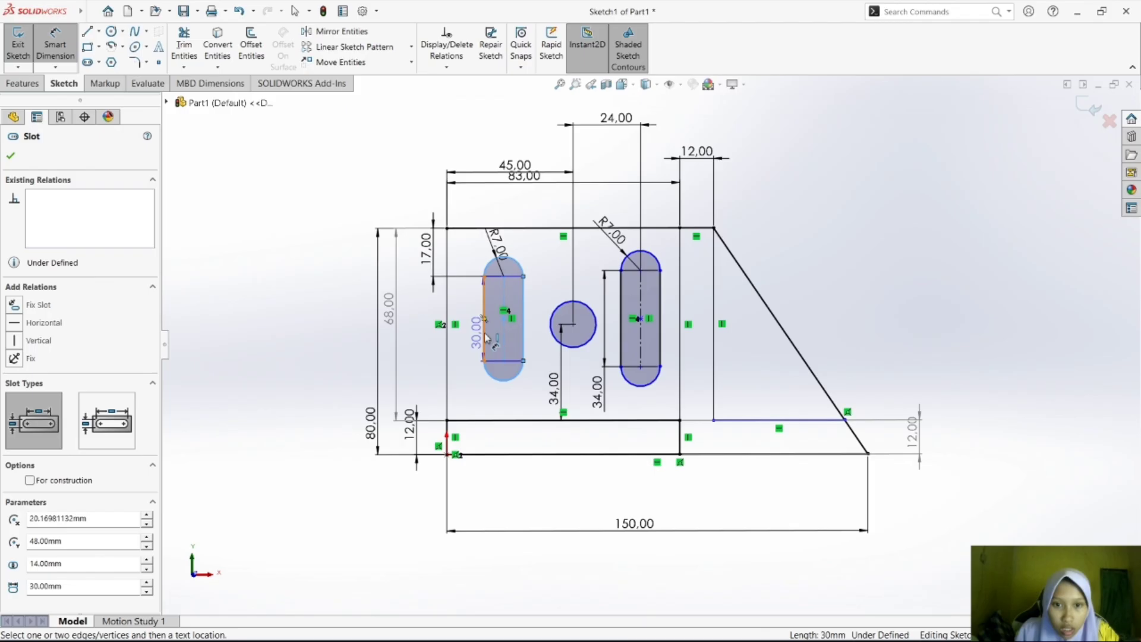
{"action": "key", "text": "Escape"}
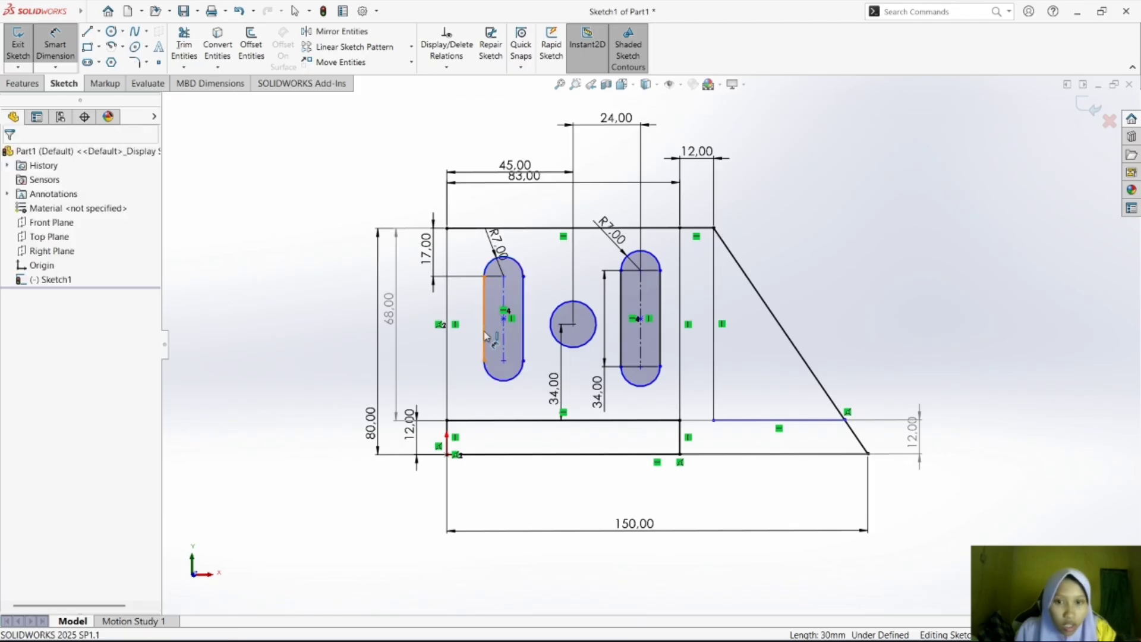
{"action": "left_click", "coordinate": [523, 336]}
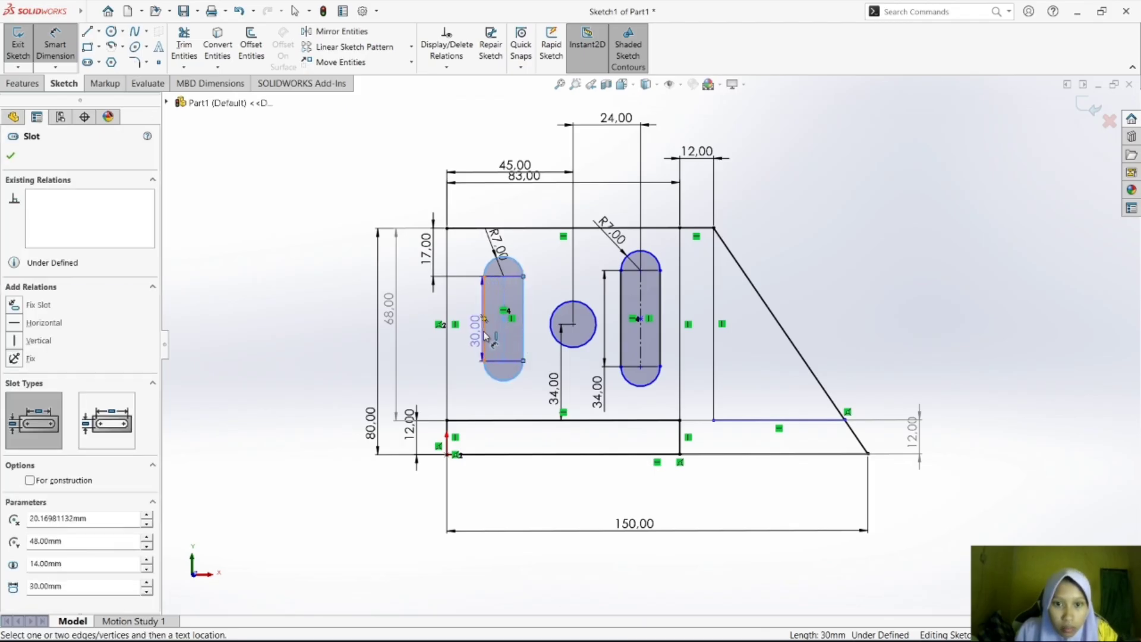
{"action": "left_click", "coordinate": [484, 323]}
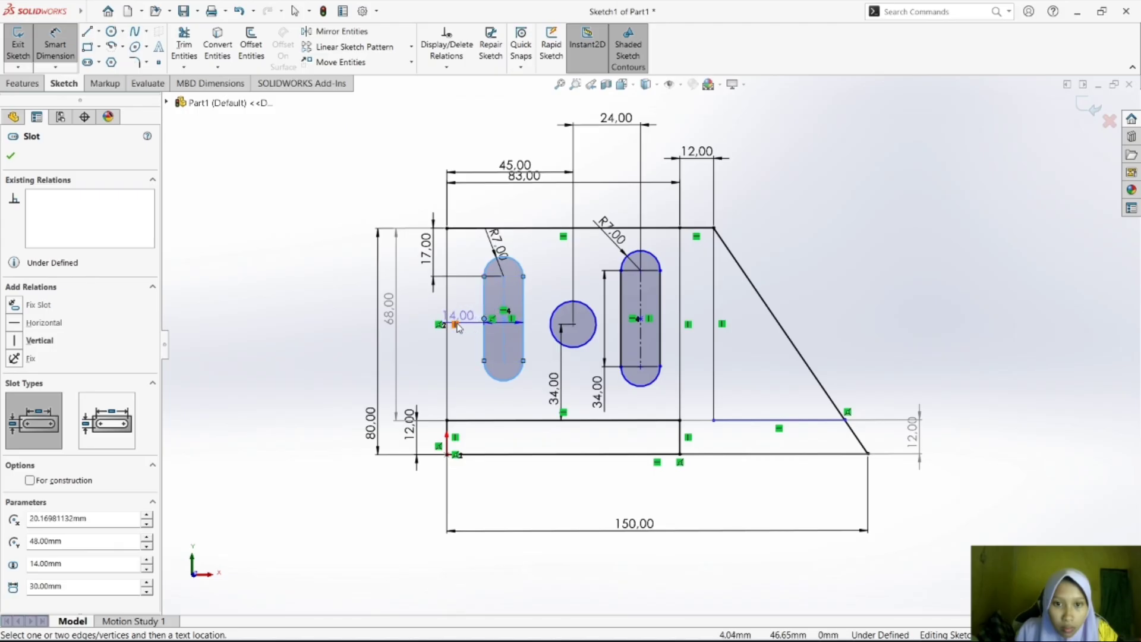
{"action": "key", "text": "Escape"}
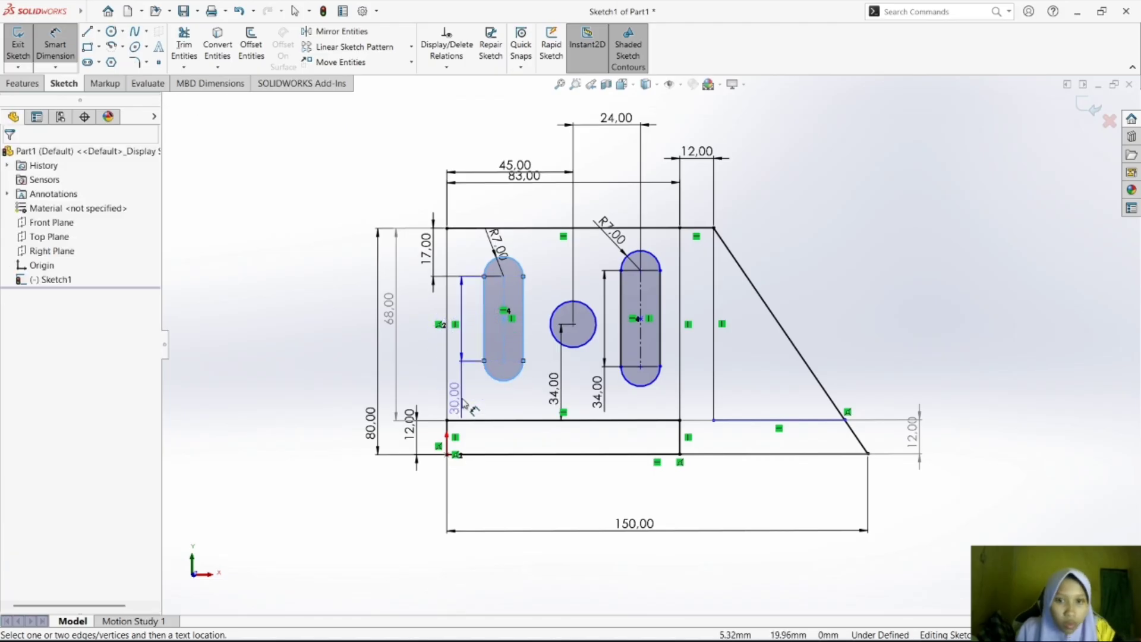
{"action": "left_click", "coordinate": [420, 381]}
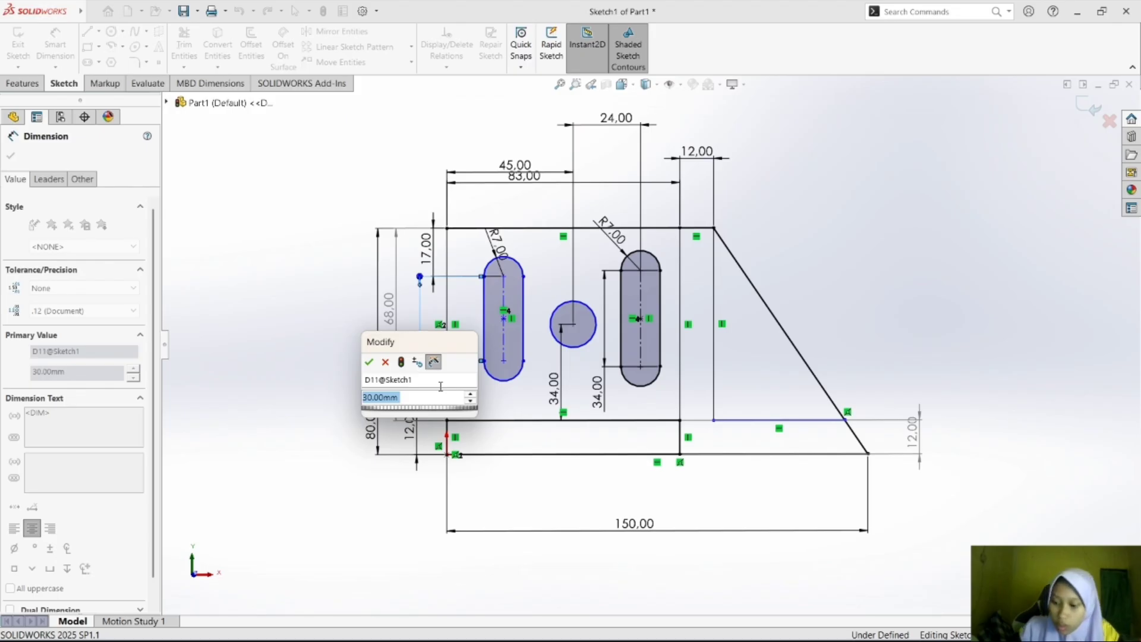
{"action": "type", "text": "34"}
{"action": "key", "text": "Return"}
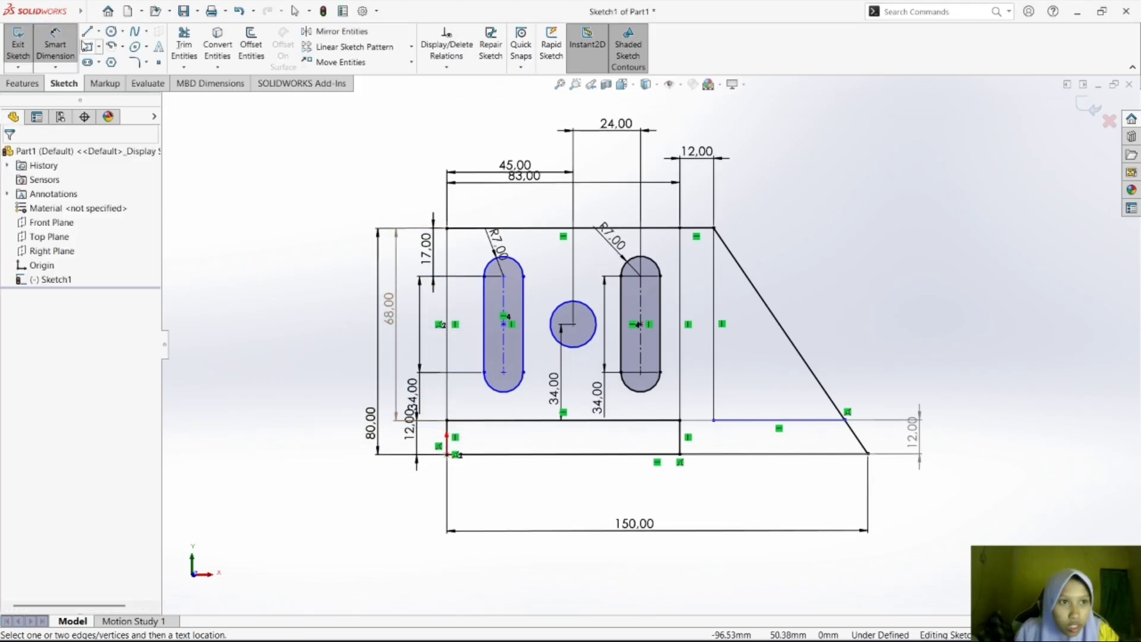
Try a Horizontal relation between the left slot's center point and the circle's center, and undo it.
{"action": "left_click", "coordinate": [58, 45]}
{"action": "left_click", "coordinate": [503, 325]}
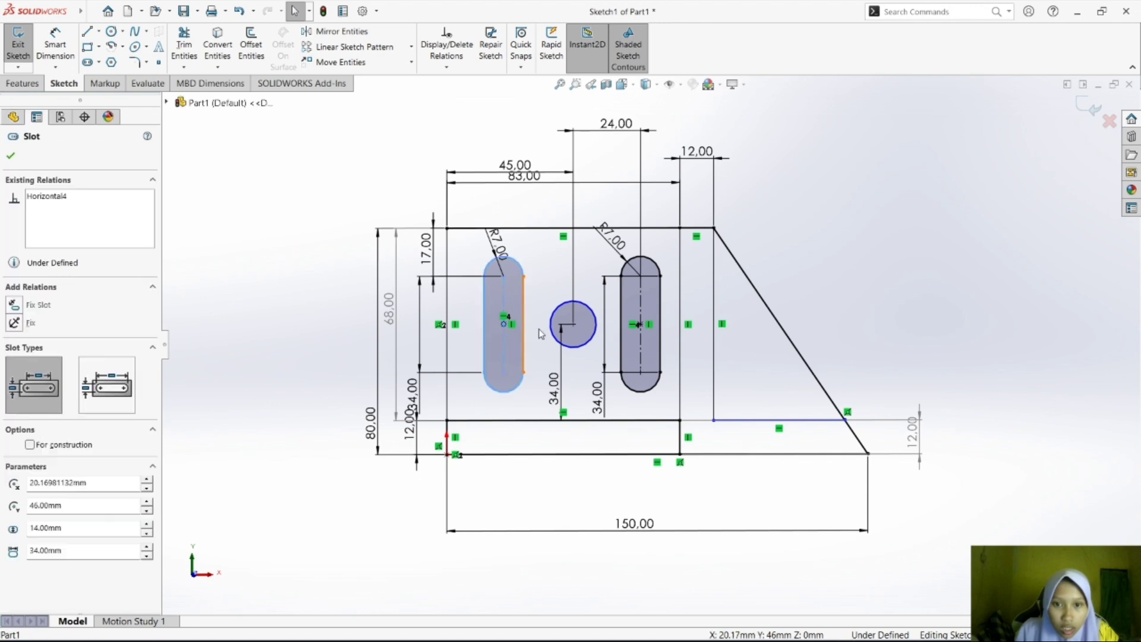
{"action": "left_click", "coordinate": [573, 325], "text": "ctrl"}
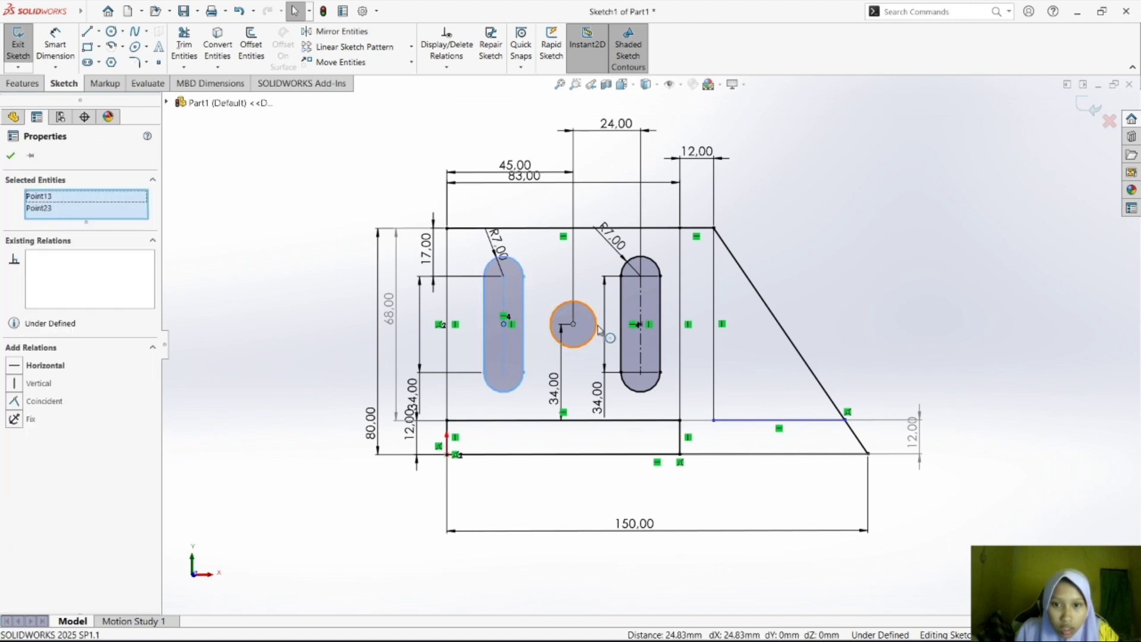
{"action": "left_click", "coordinate": [43, 366]}
{"action": "key", "text": "ctrl+z"}
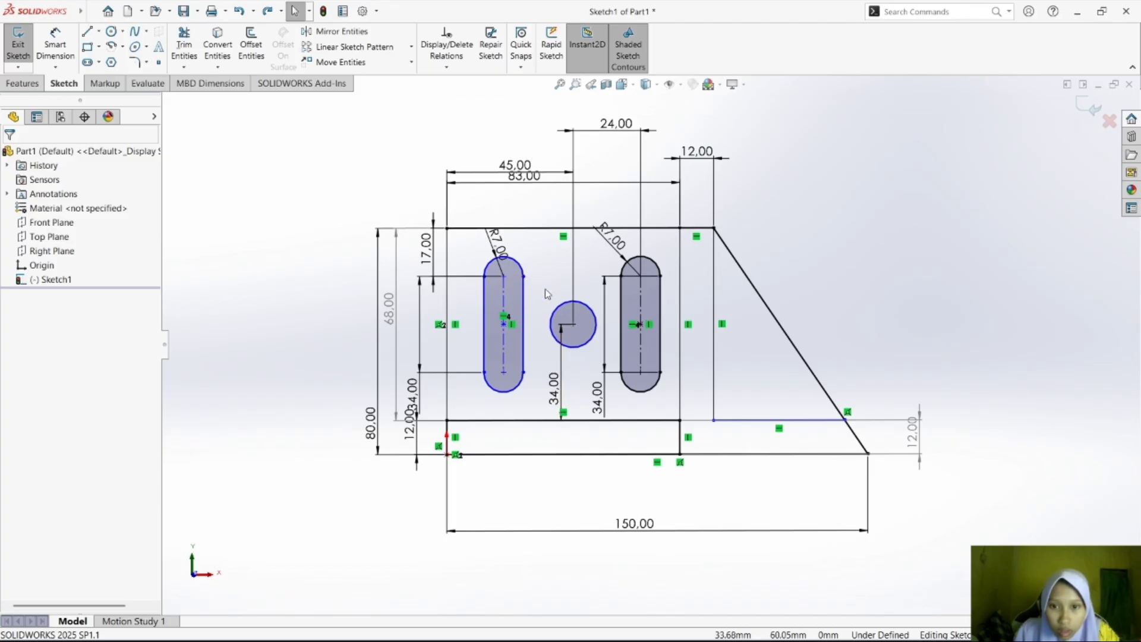
Set the horizontal distance from the plate's left edge to the circle's center to 41.5 mm.
{"action": "left_click_drag", "start_coordinate": [523, 166], "coordinate": [527, 148]}
{"action": "double_click", "coordinate": [528, 148]}
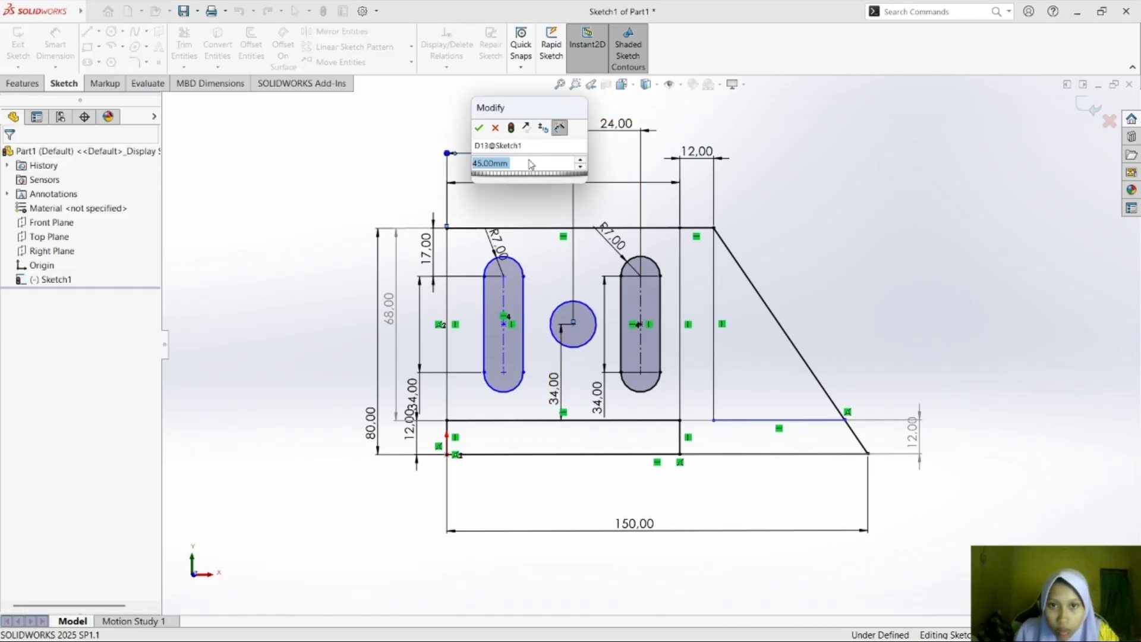
{"action": "type", "text": "41.5"}
{"action": "key", "text": "Return"}
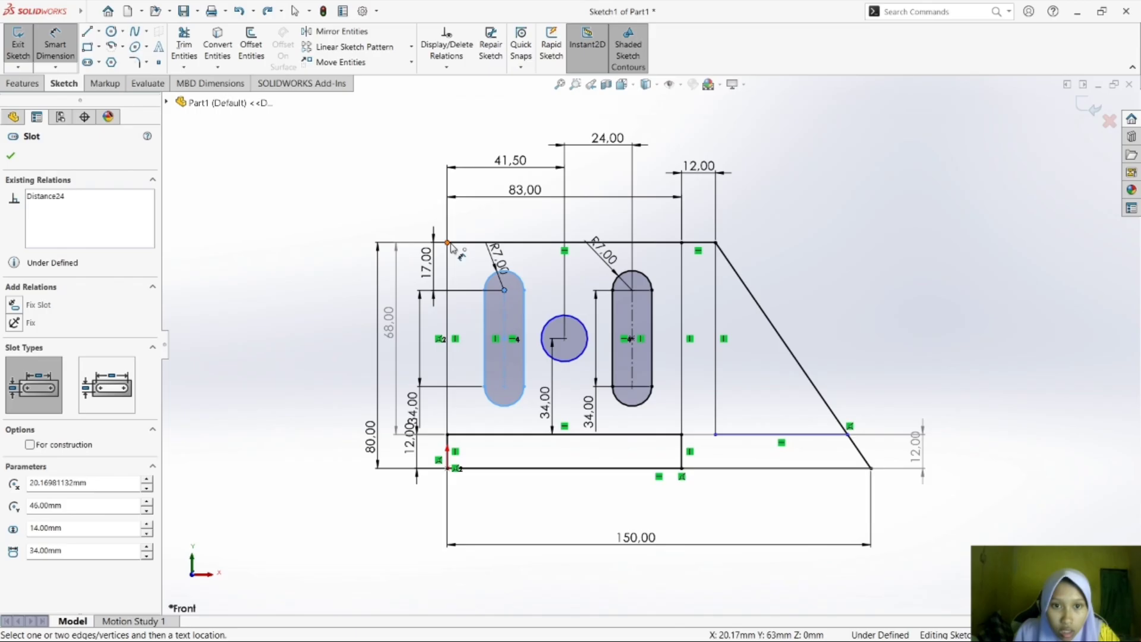
Dimension the horizontal distance from the plate's upper-left corner to the left slot's upper arc center as 17.50 mm.
{"action": "left_click", "coordinate": [447, 242]}
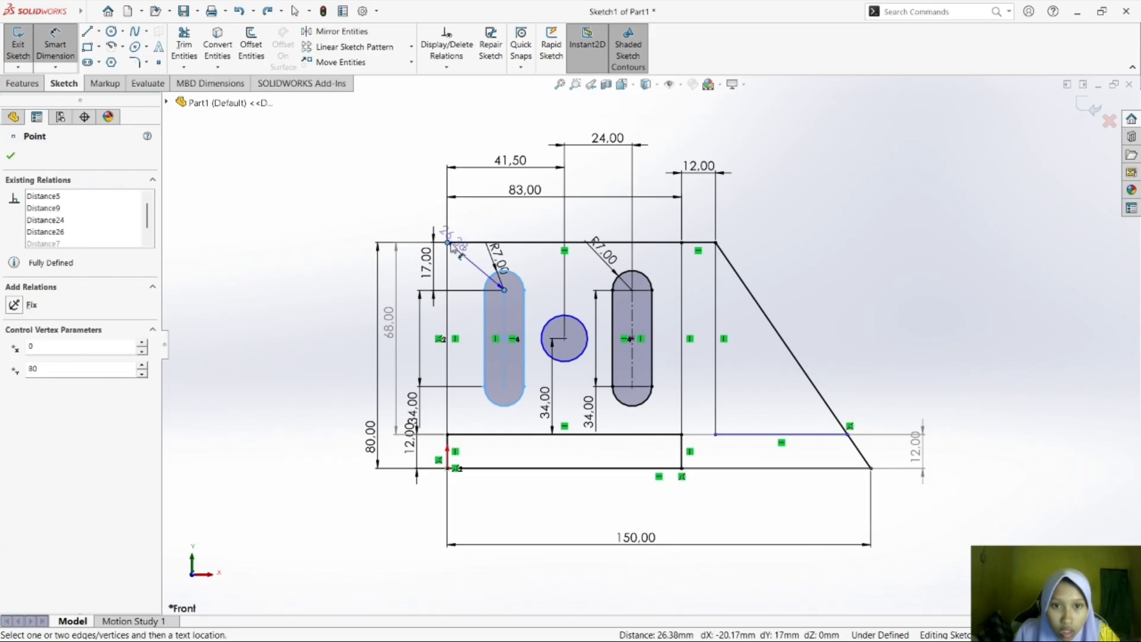
{"action": "left_click", "coordinate": [504, 290]}
{"action": "left_click", "coordinate": [483, 225]}
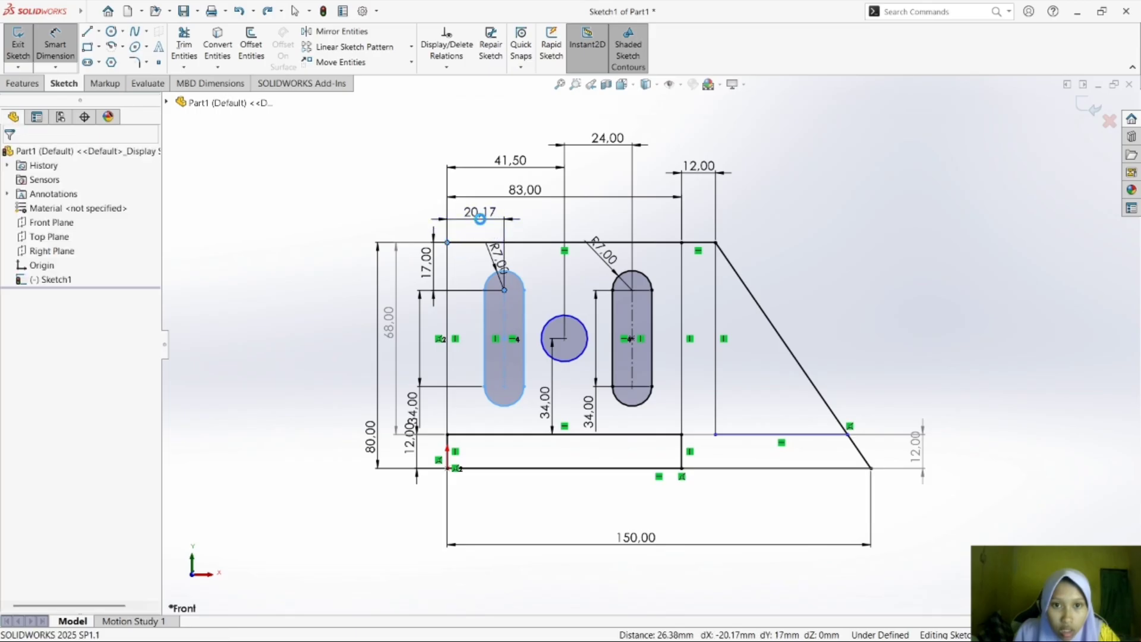
{"action": "type", "text": "17.50"}
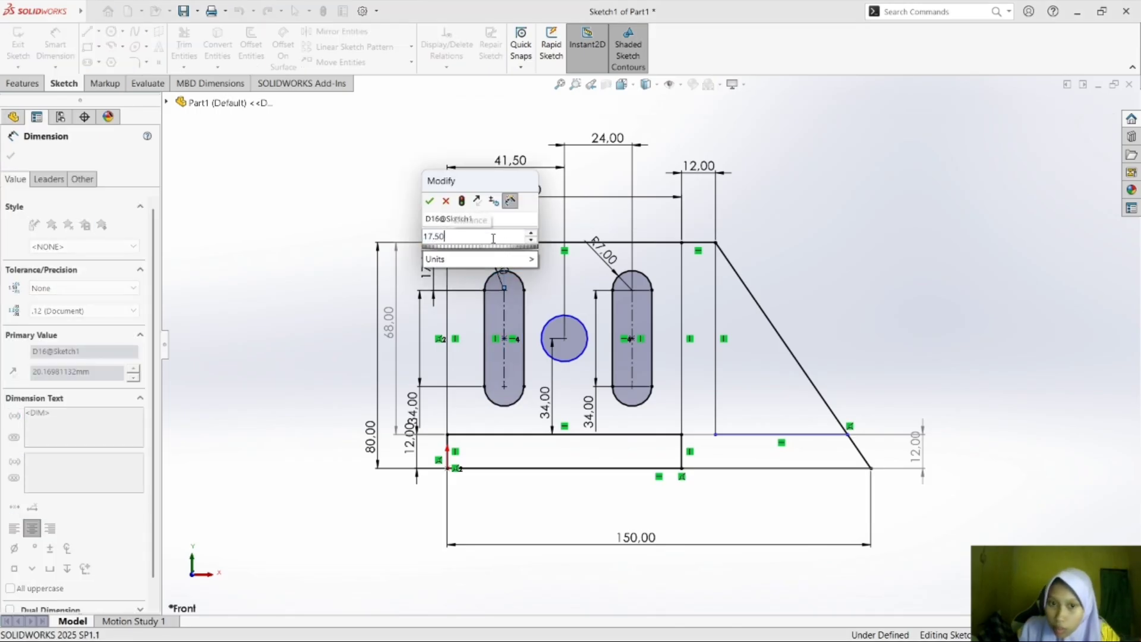
{"action": "key", "text": "Return"}
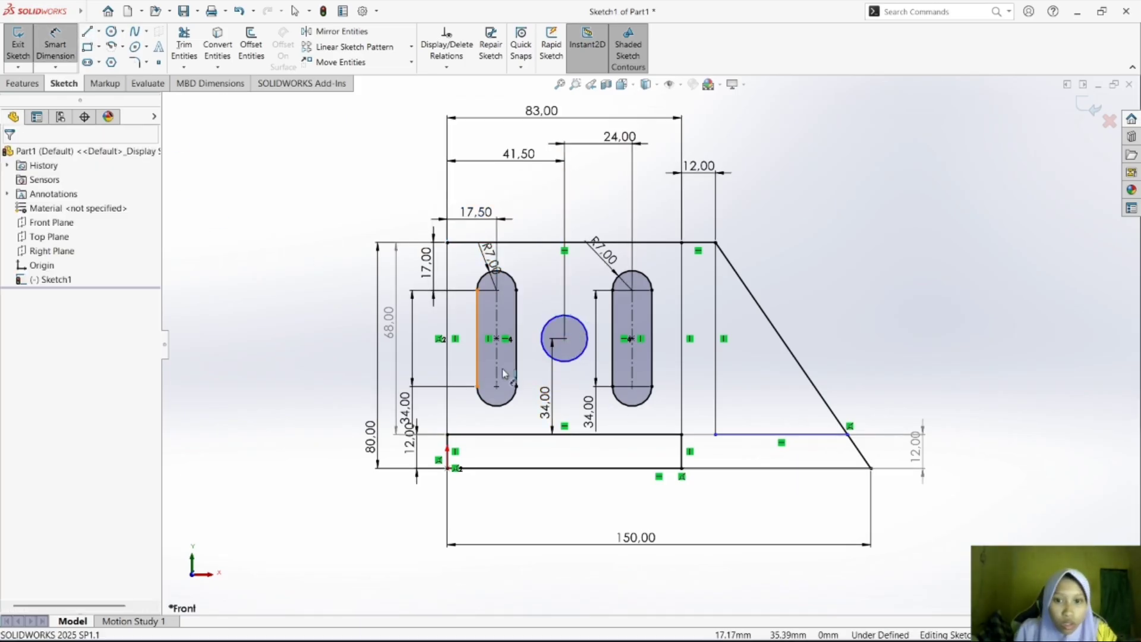
Dimension the diameter of the circle between the slots as 10 mm.
{"action": "left_click", "coordinate": [575, 365]}
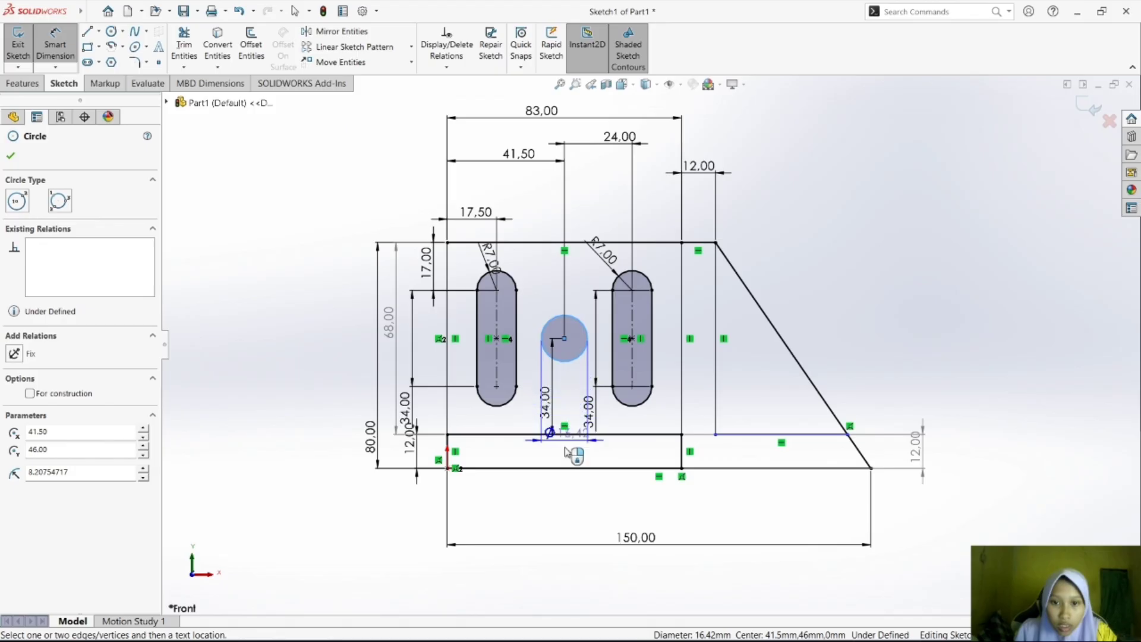
{"action": "left_click", "coordinate": [576, 465]}
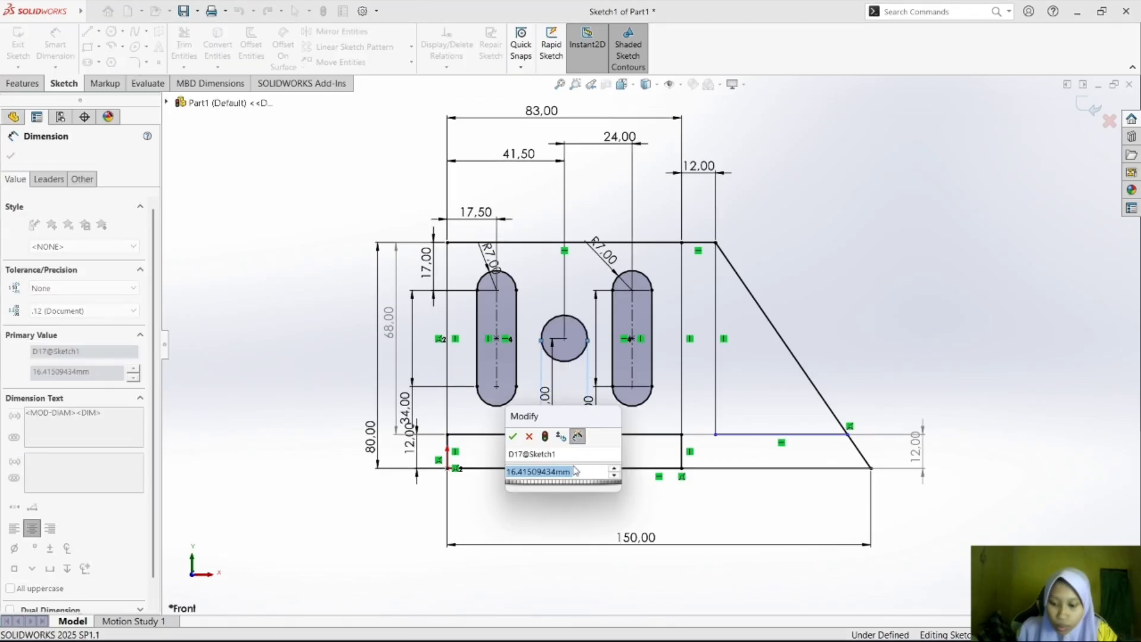
{"action": "type", "text": "10"}
{"action": "key", "text": "Return"}
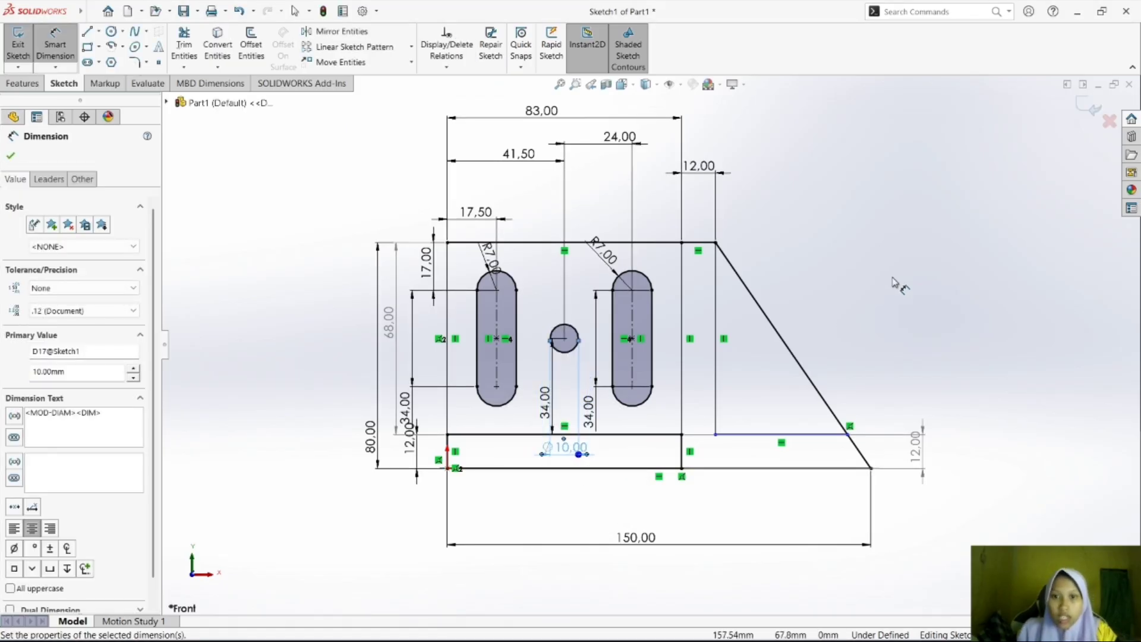
{"action": "key", "text": "Escape"}
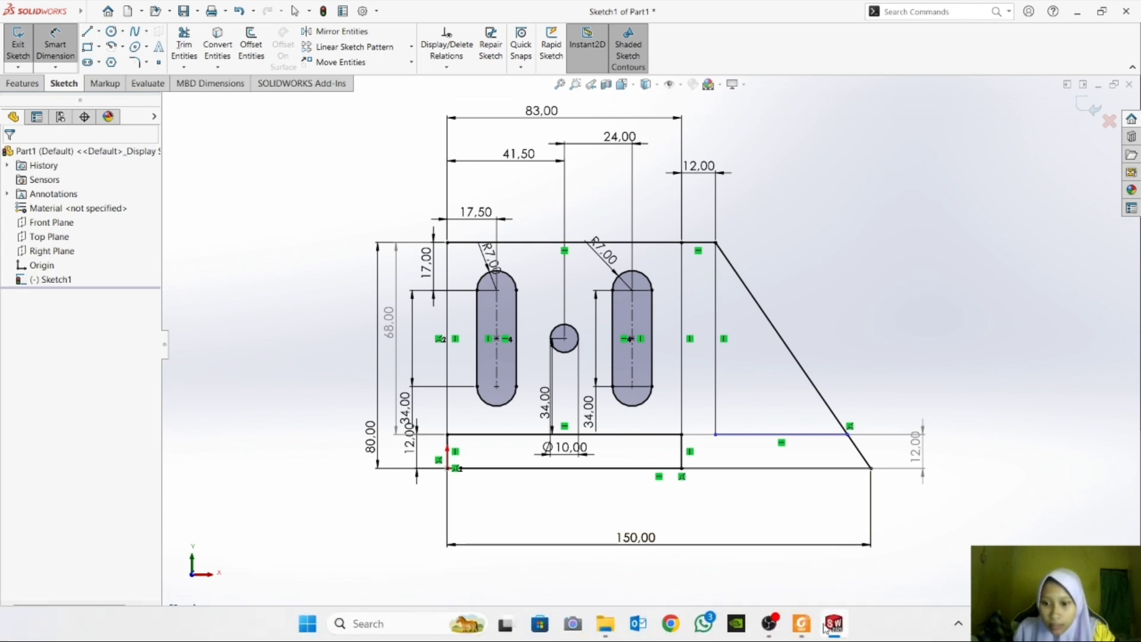
Switch to Foxit Reader to compare the base's right end and sloped edge with exercise d), and return to SOLIDWORKS.
{"action": "left_click", "coordinate": [803, 630]}
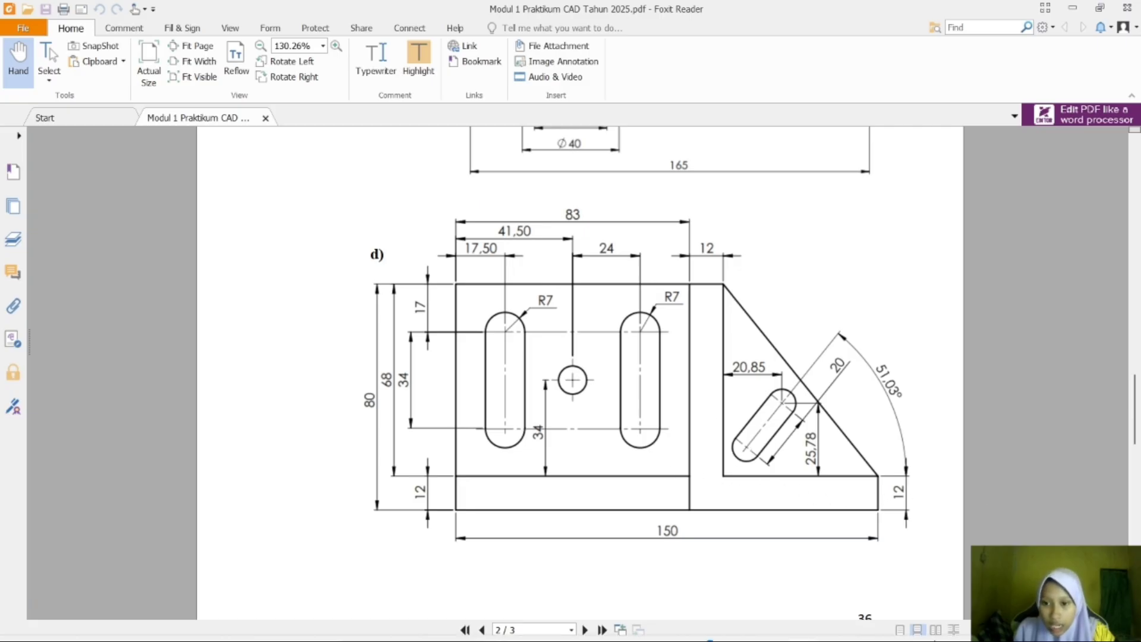
{"action": "mouse_move", "coordinate": [867, 630]}
{"action": "left_click", "coordinate": [834, 624]}
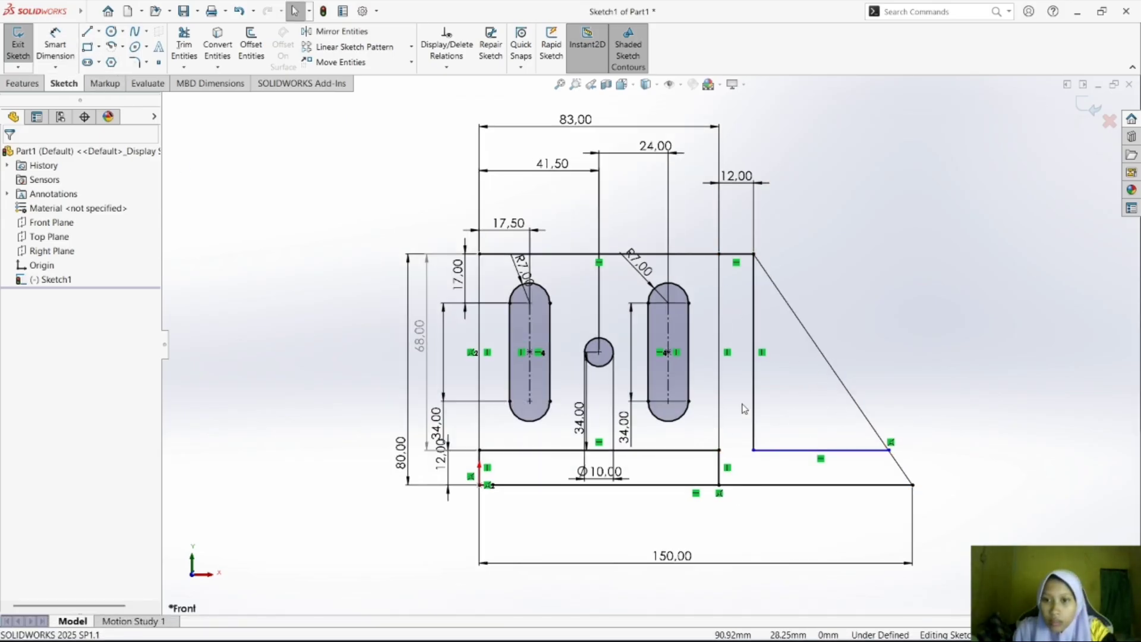
{"action": "mouse_move", "coordinate": [899, 613]}
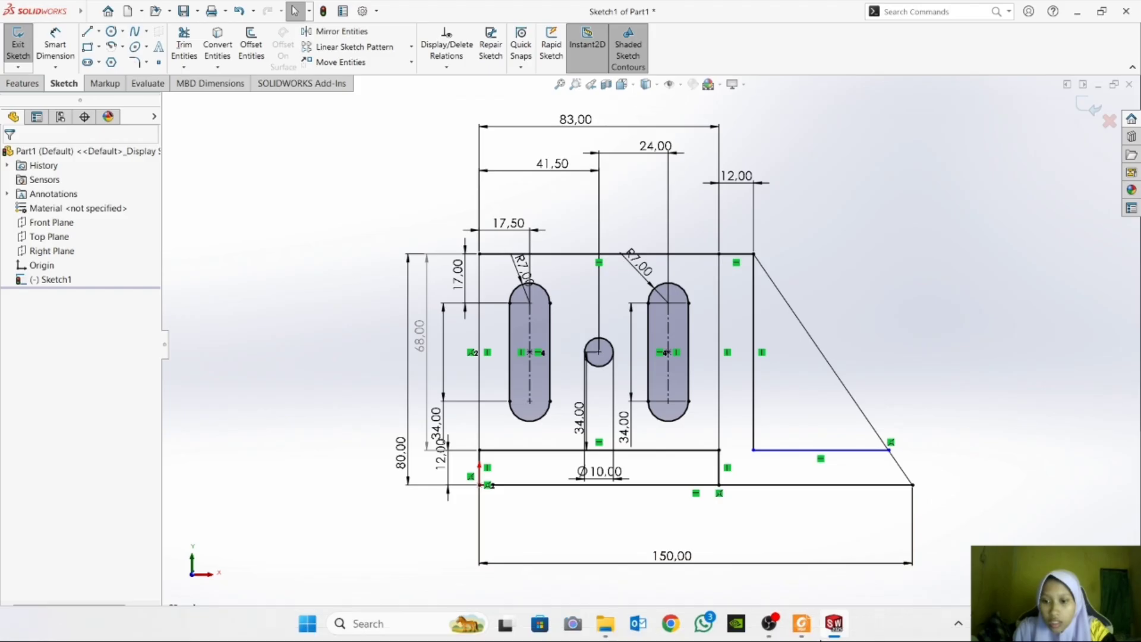
{"action": "left_click", "coordinate": [802, 624]}
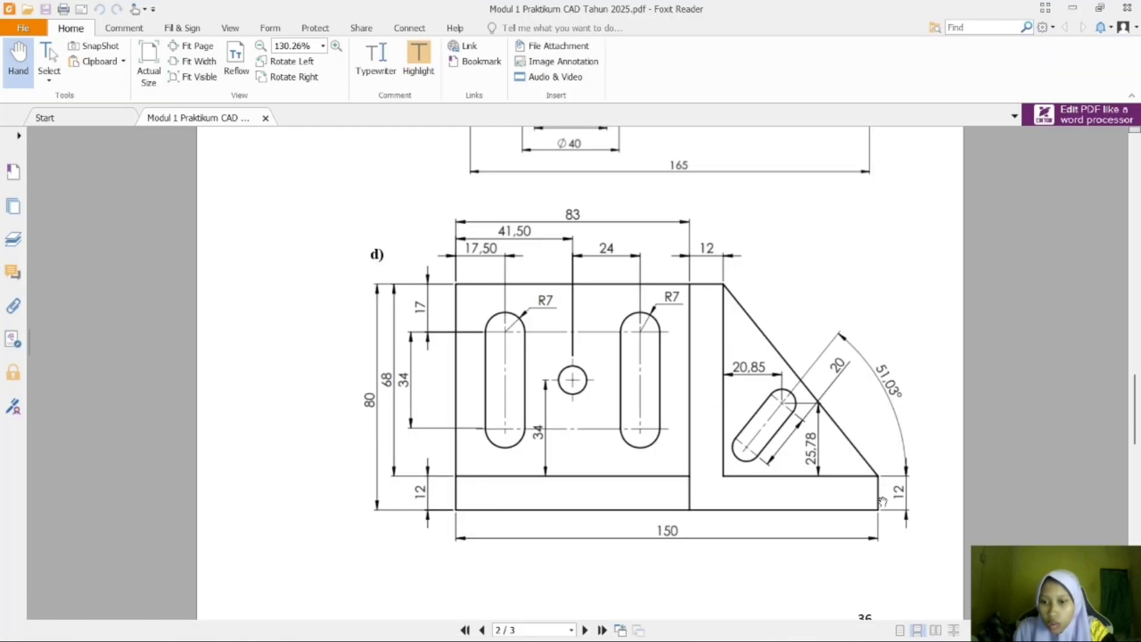
{"action": "mouse_move", "coordinate": [794, 607]}
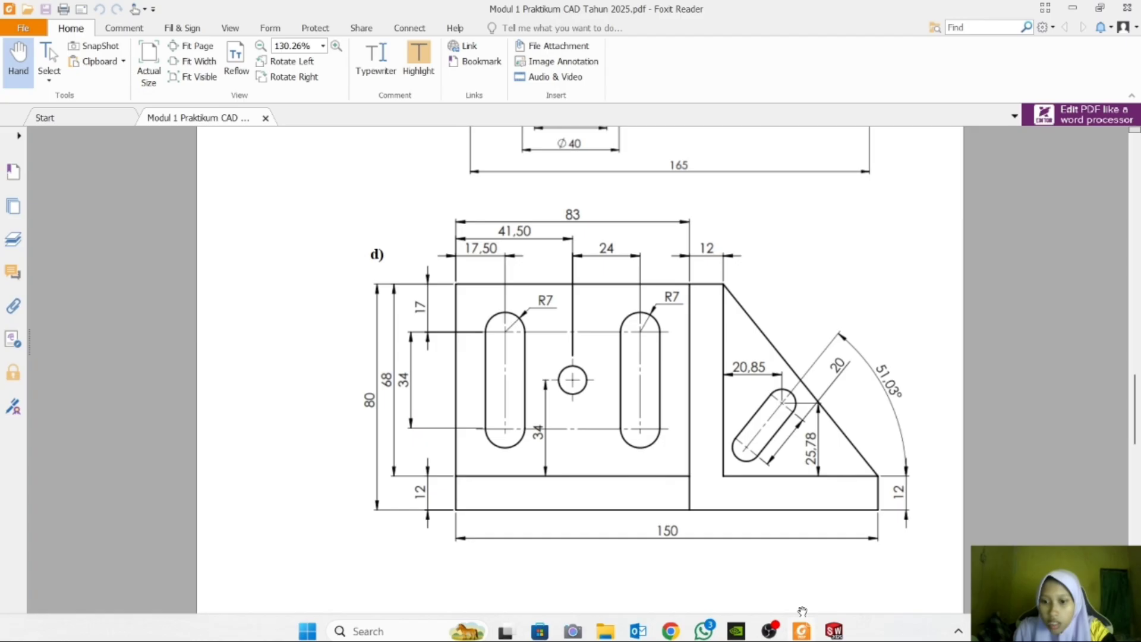
{"action": "left_click", "coordinate": [839, 632]}
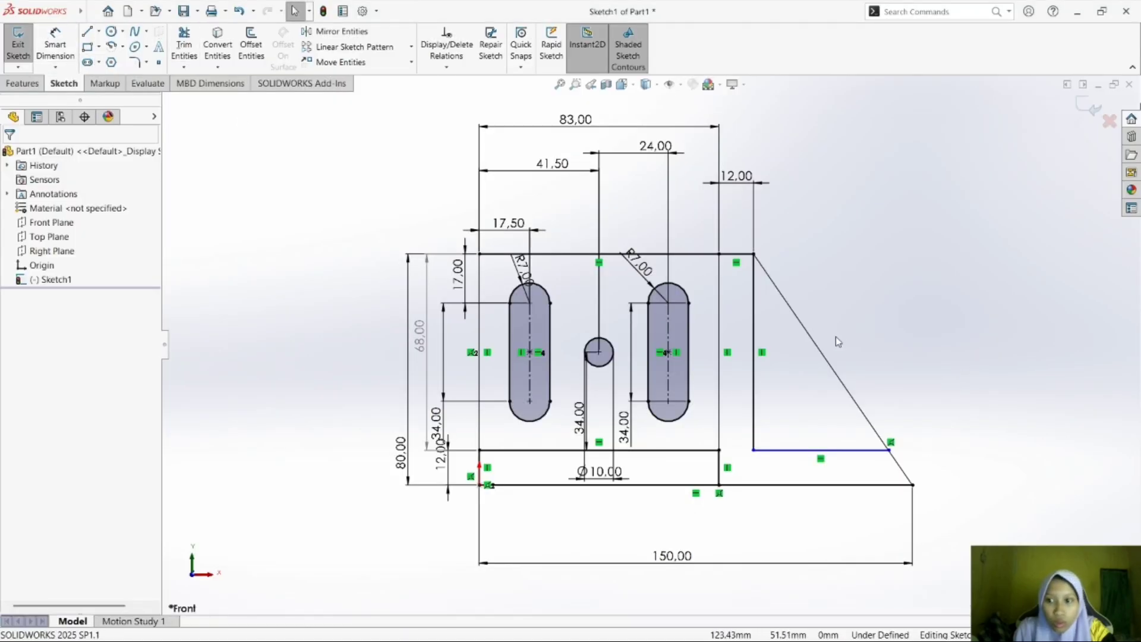
Replace the long sloped line with a 12 mm vertical line going up from the base line's right endpoint.
{"action": "left_click", "coordinate": [852, 398]}
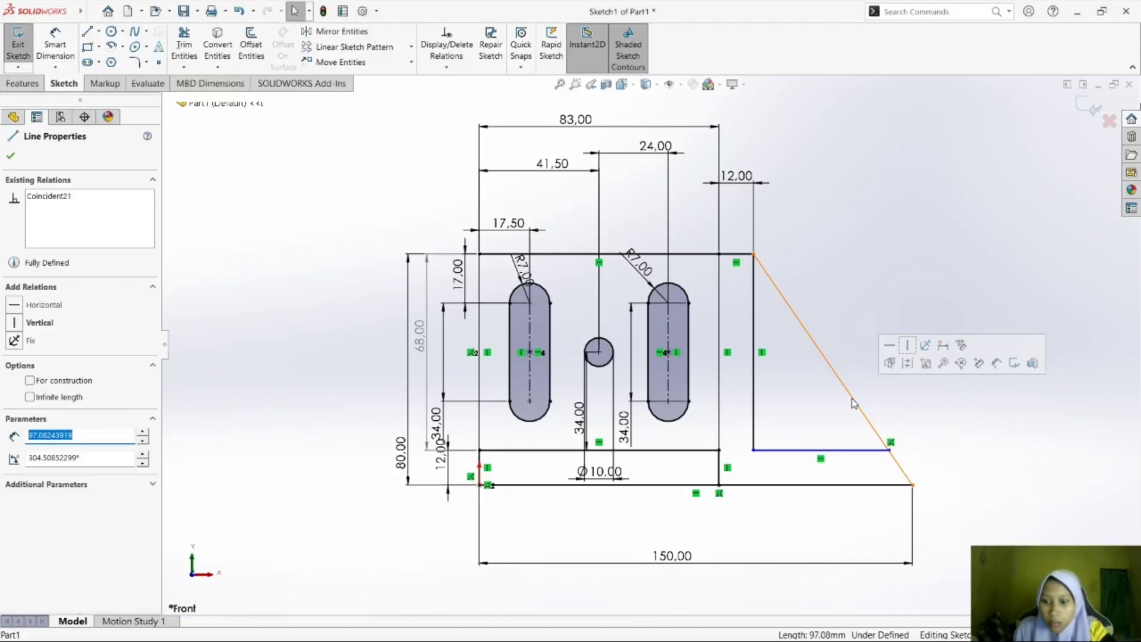
{"action": "key", "text": "Delete"}
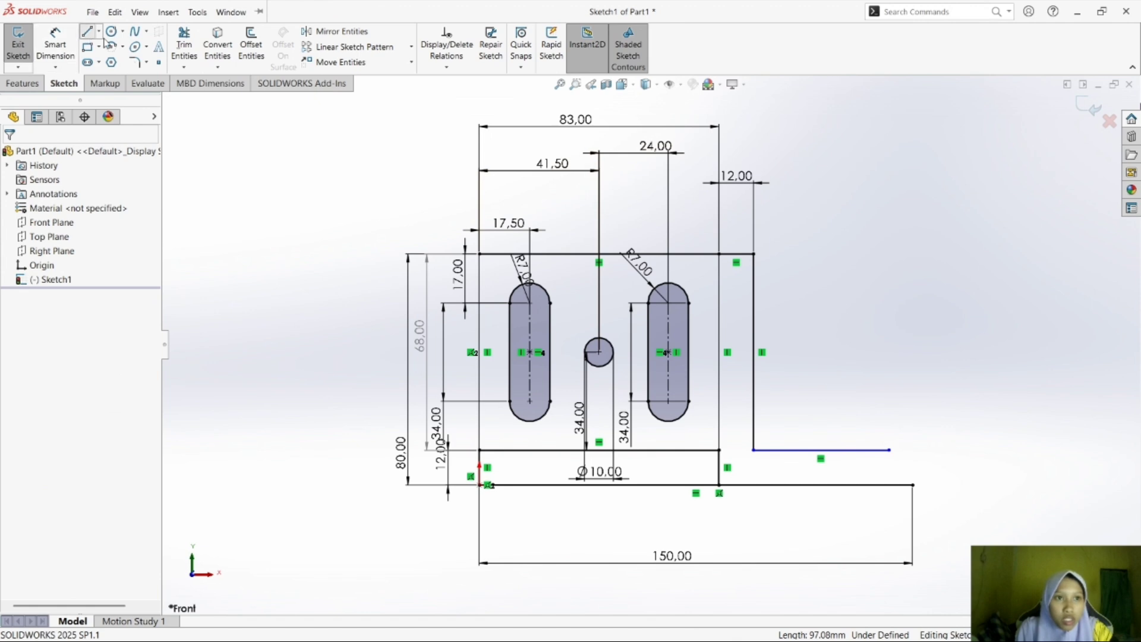
{"action": "left_click", "coordinate": [87, 31]}
{"action": "left_click", "coordinate": [913, 485]}
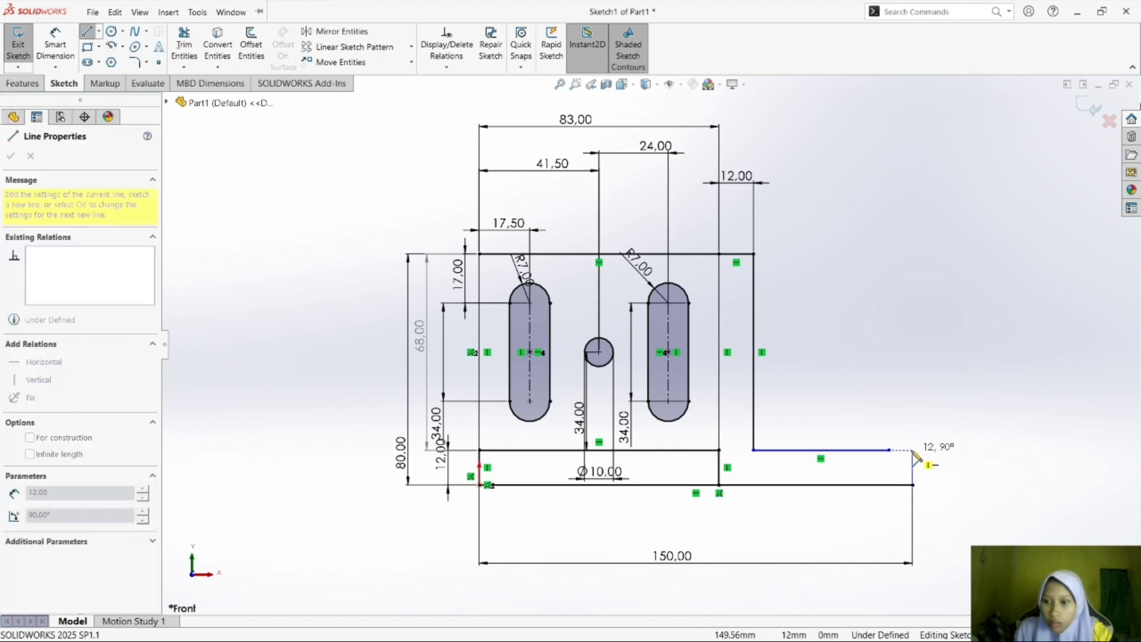
{"action": "left_click", "coordinate": [912, 450]}
{"action": "key", "text": "Escape"}
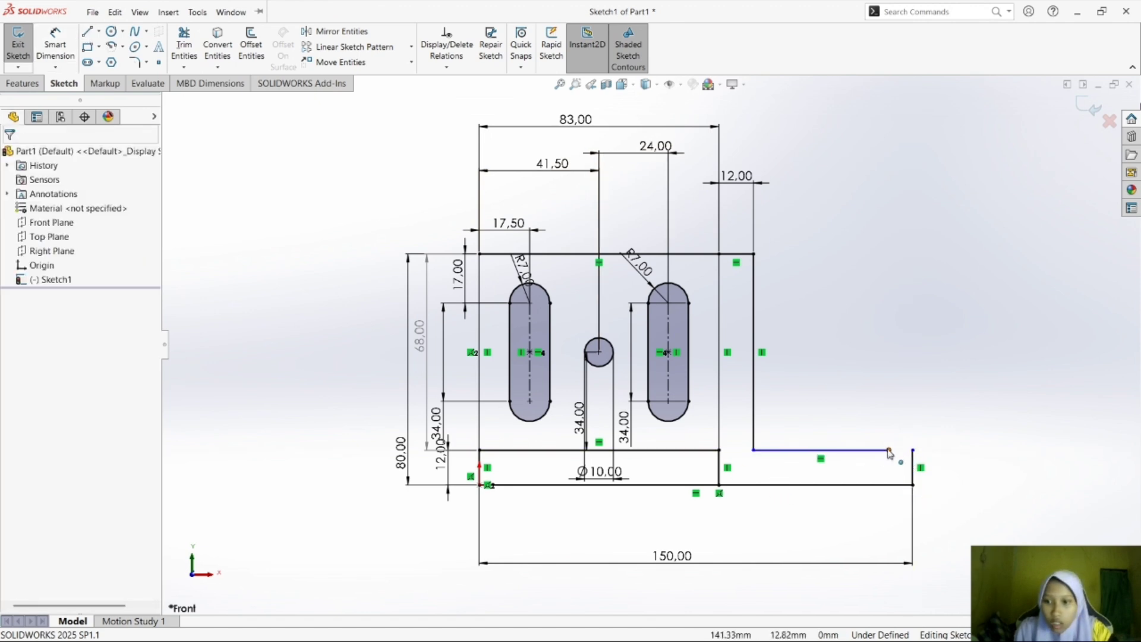
Extend the base's upper horizontal line on the right to meet the upper end of the vertical end line.
{"action": "left_click_drag", "start_coordinate": [891, 451], "coordinate": [916, 457]}
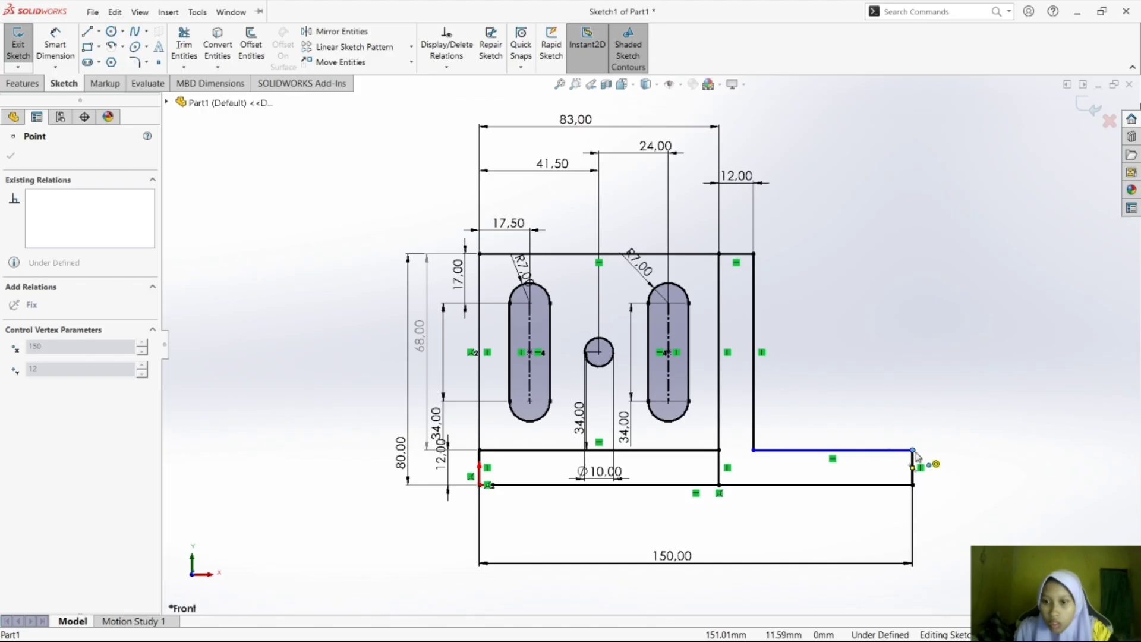
{"action": "left_click", "coordinate": [937, 451]}
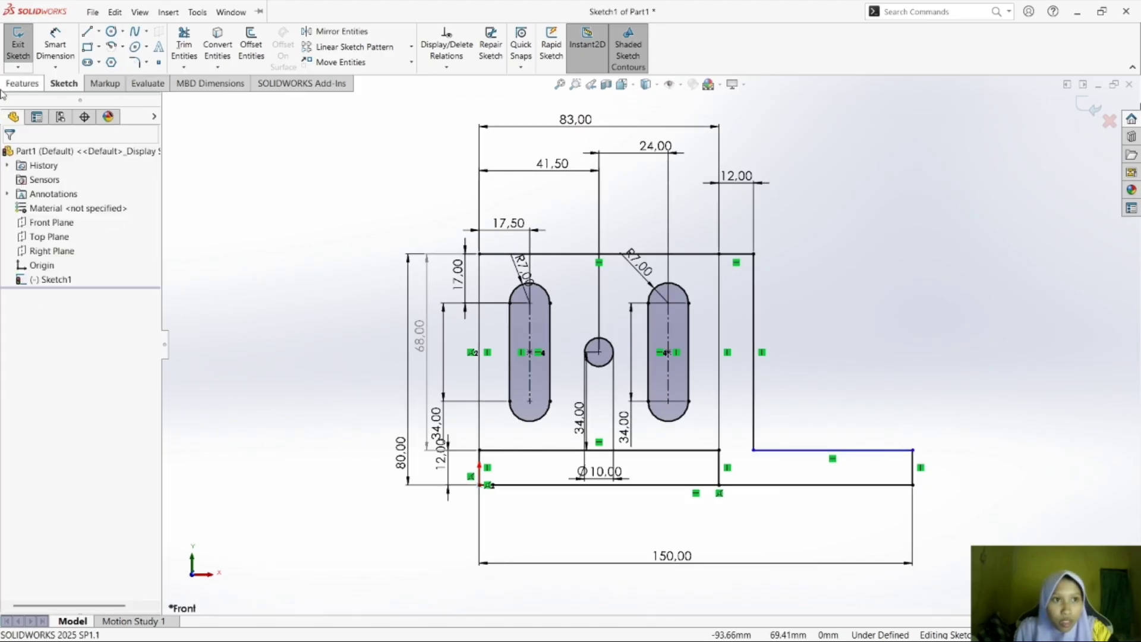
Dimension the vertical line at the base's right end as 12 mm.
{"action": "left_click", "coordinate": [55, 45]}
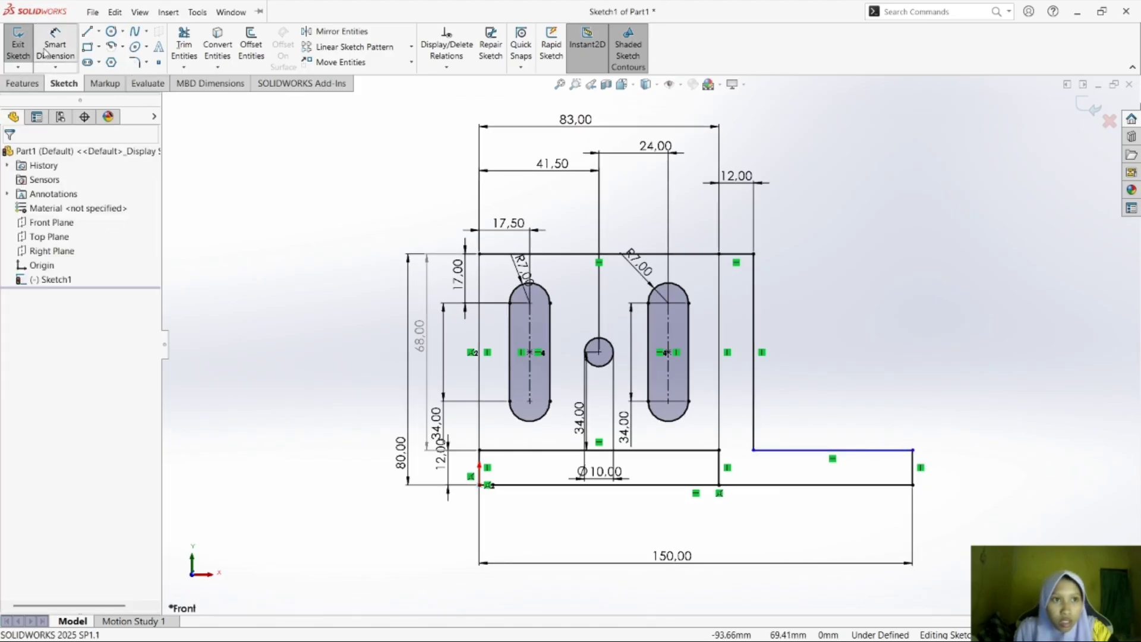
{"action": "left_click", "coordinate": [914, 473]}
{"action": "left_click", "coordinate": [942, 466]}
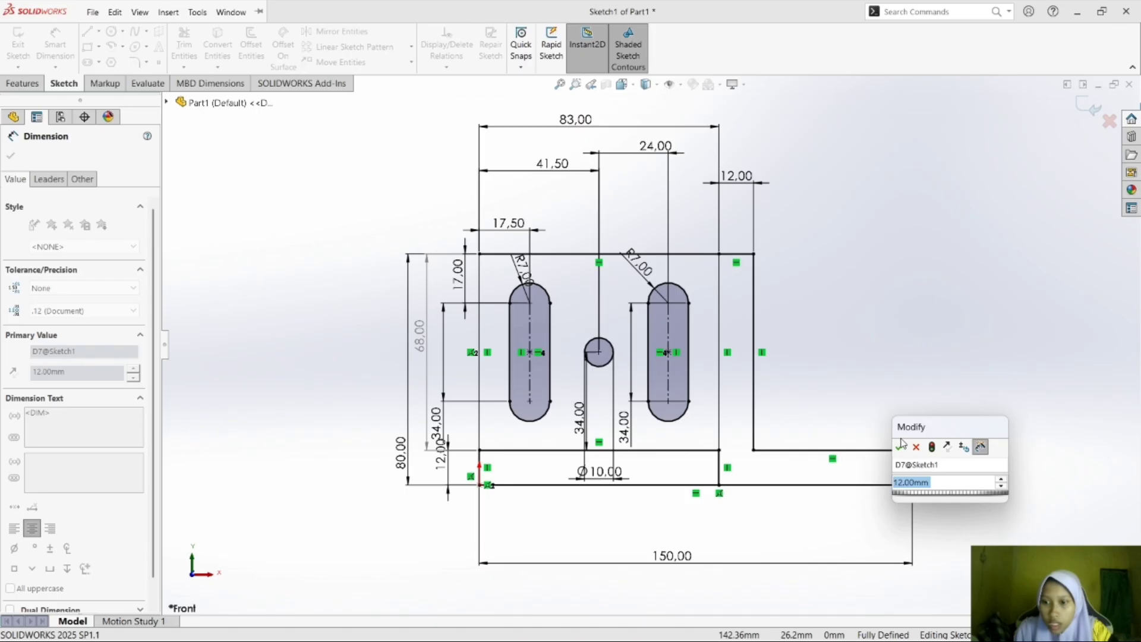
{"action": "left_click", "coordinate": [900, 447]}
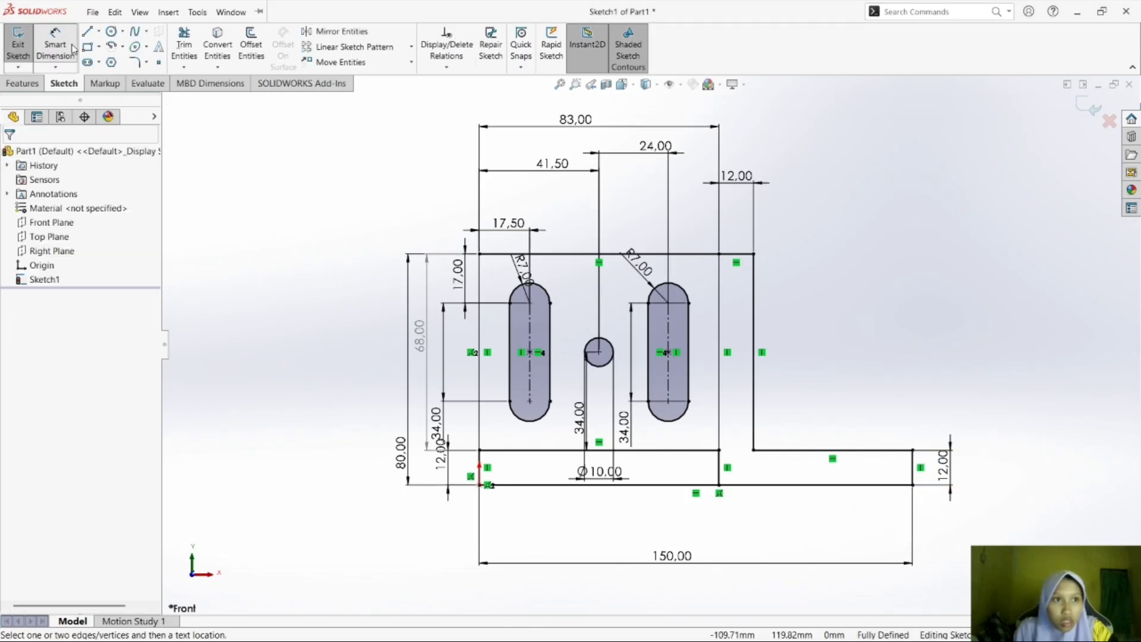
Draw a sloped line from the upright section's upper right corner to the top of the base's right end line.
{"action": "left_click", "coordinate": [89, 31]}
{"action": "left_click", "coordinate": [754, 254]}
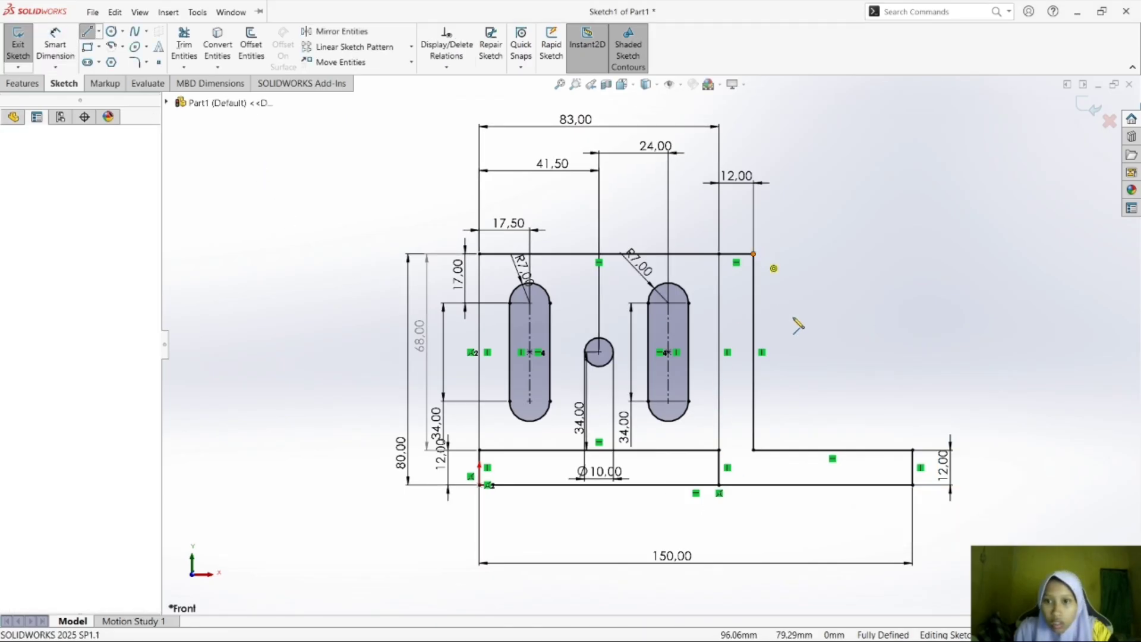
{"action": "double_click", "coordinate": [914, 452]}
{"action": "key", "text": "Escape"}
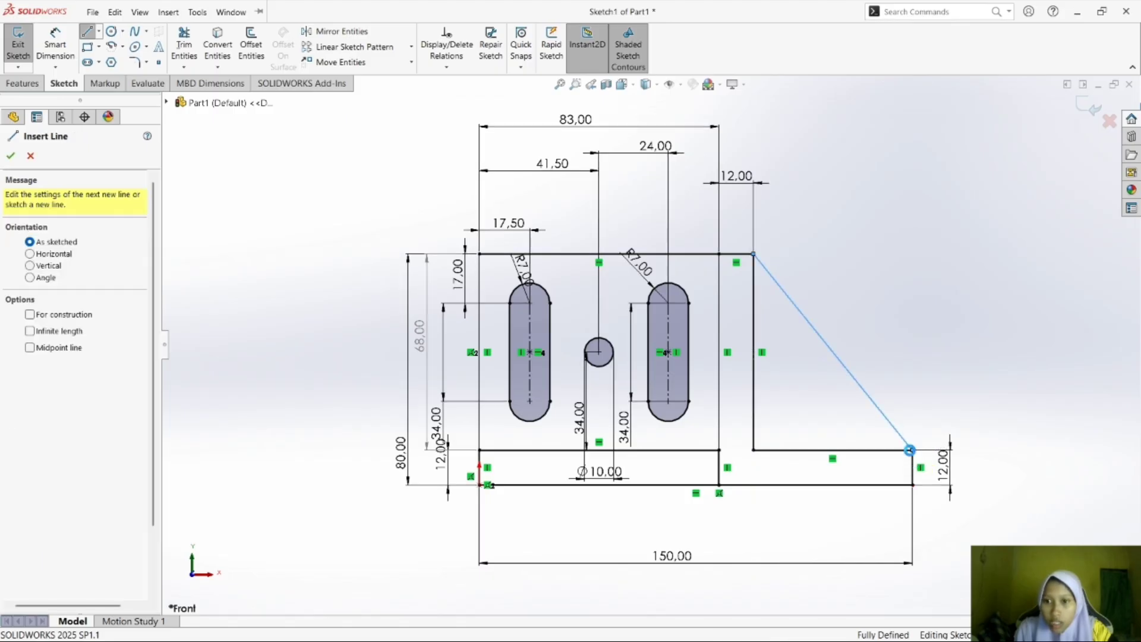
{"action": "key", "text": "Escape"}
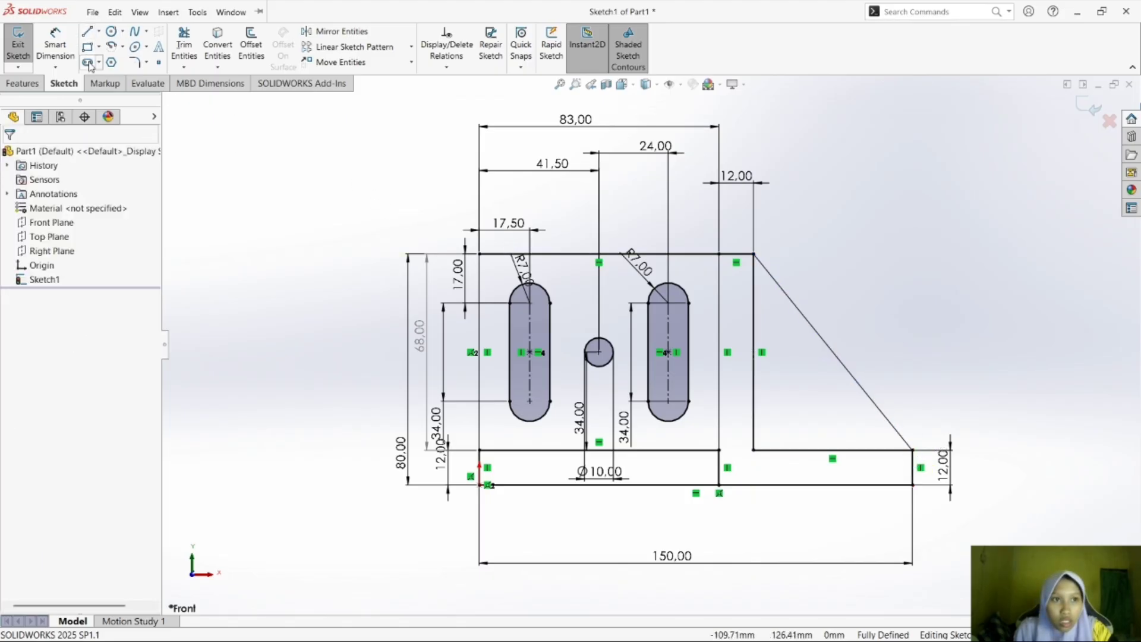
Sketch an inclined straight slot inside the triangle, about 15 mm between centres and about 10 mm wide.
{"action": "left_click", "coordinate": [87, 63]}
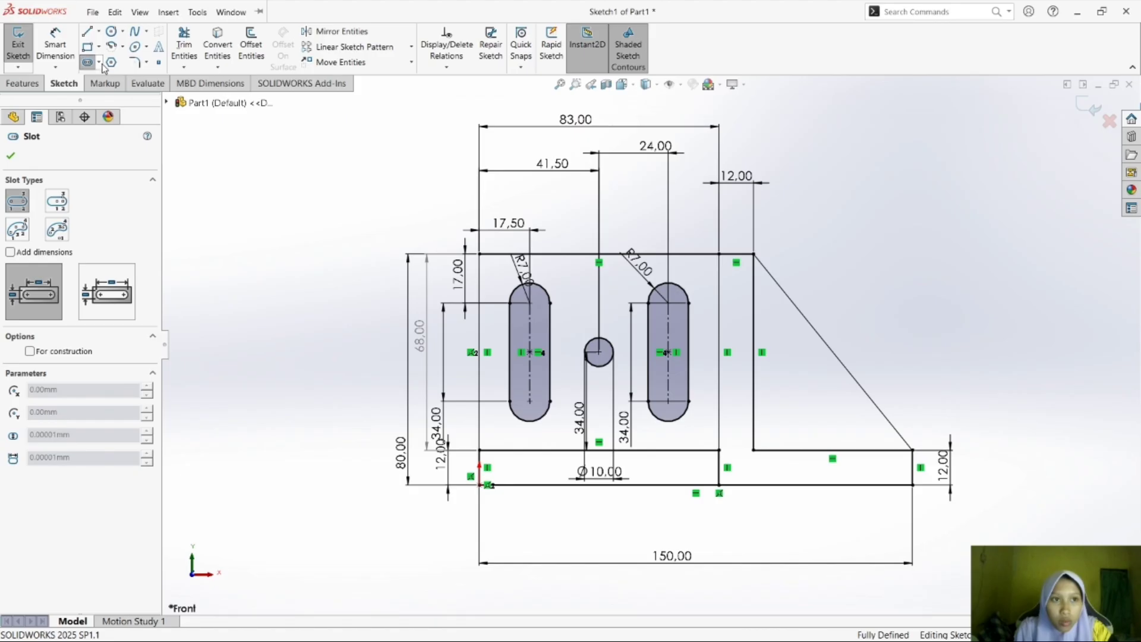
{"action": "left_click", "coordinate": [99, 62]}
{"action": "left_click", "coordinate": [122, 74]}
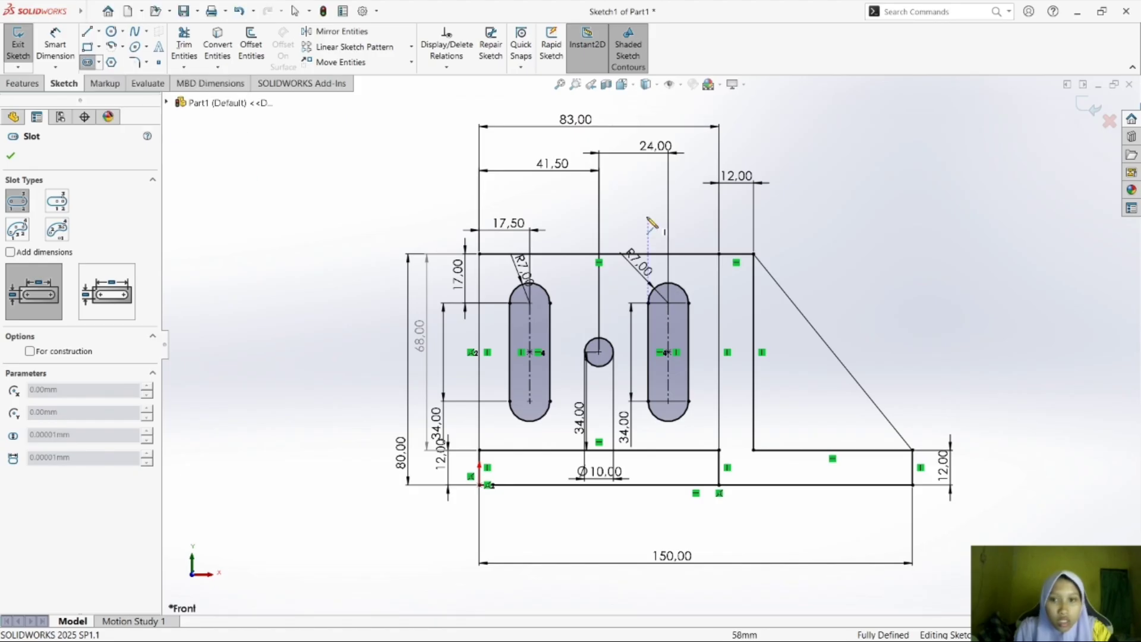
{"action": "left_click", "coordinate": [793, 420]}
{"action": "left_click", "coordinate": [824, 390]}
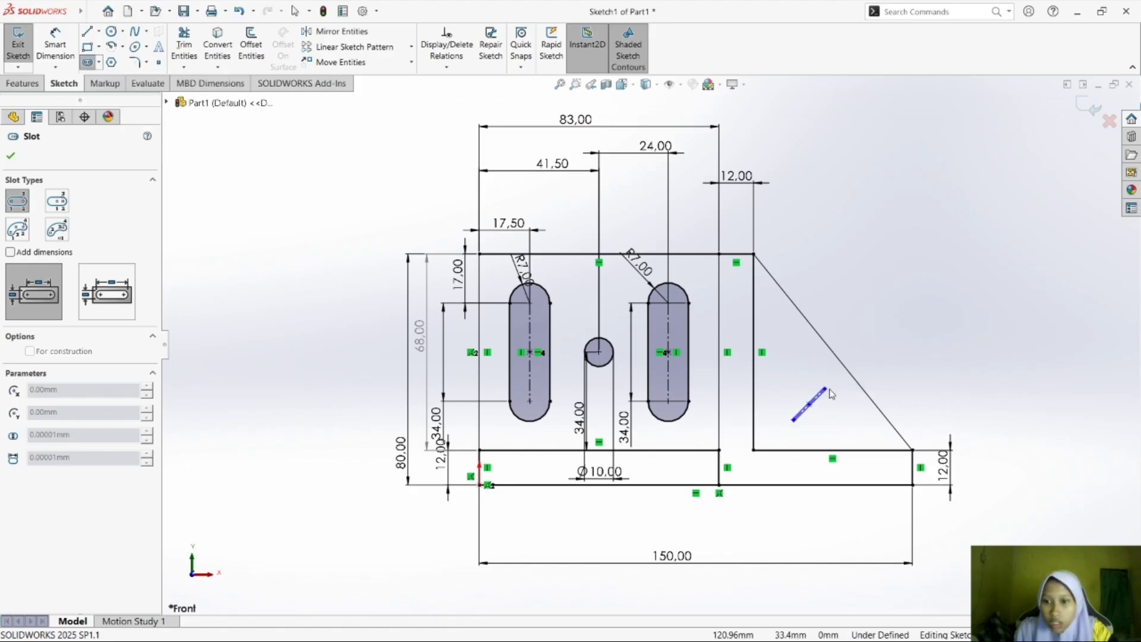
{"action": "left_click", "coordinate": [837, 388]}
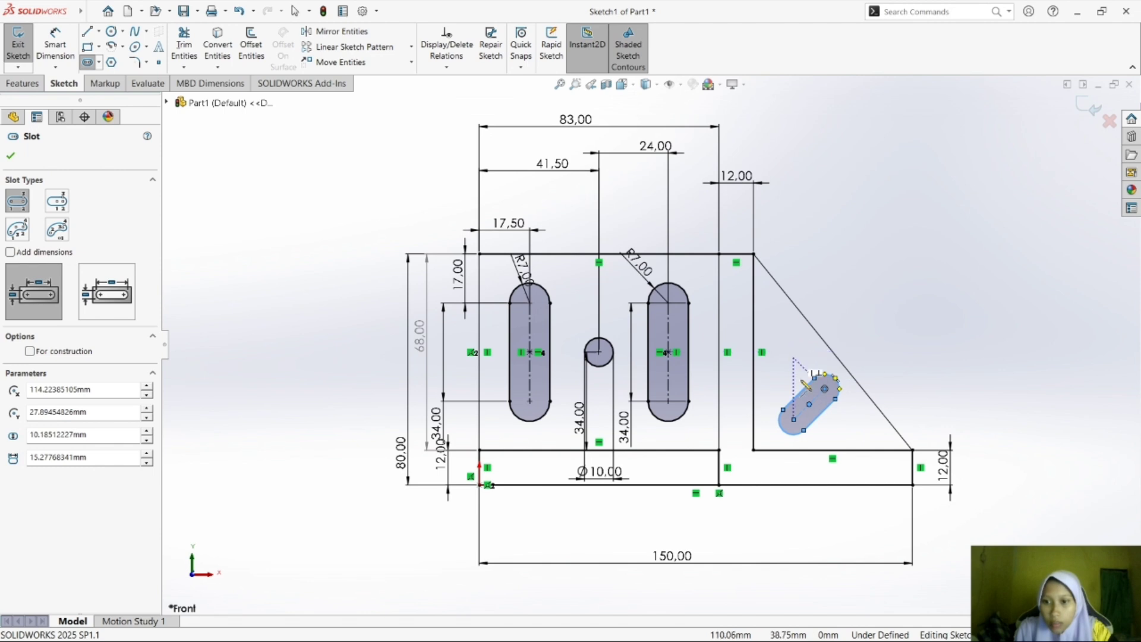
{"action": "left_click", "coordinate": [825, 390]}
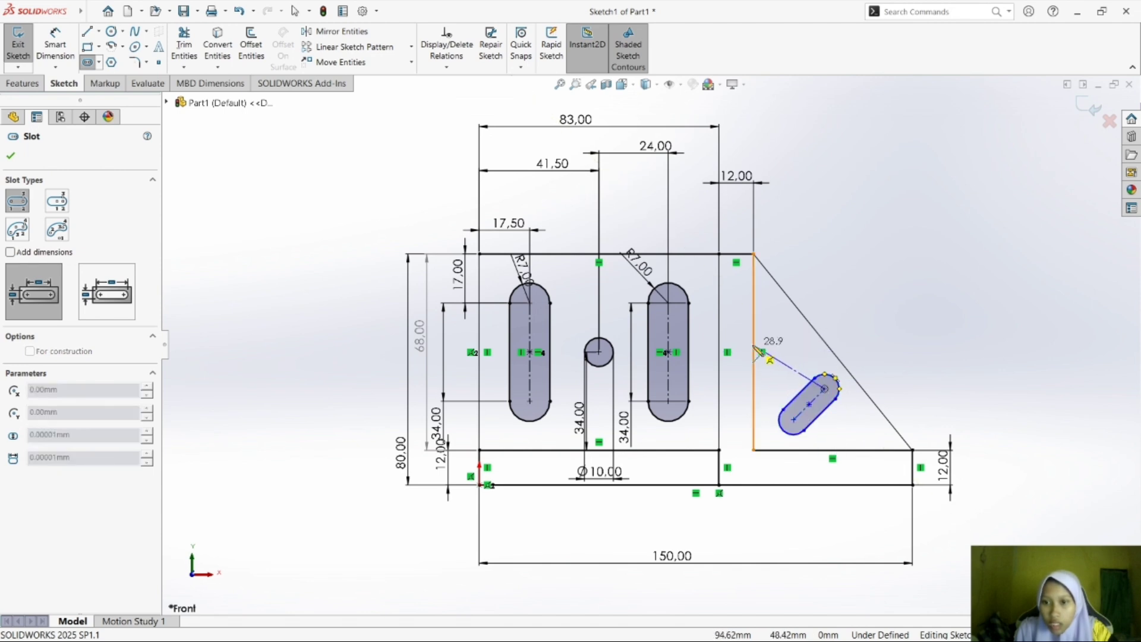
{"action": "key", "text": "Escape"}
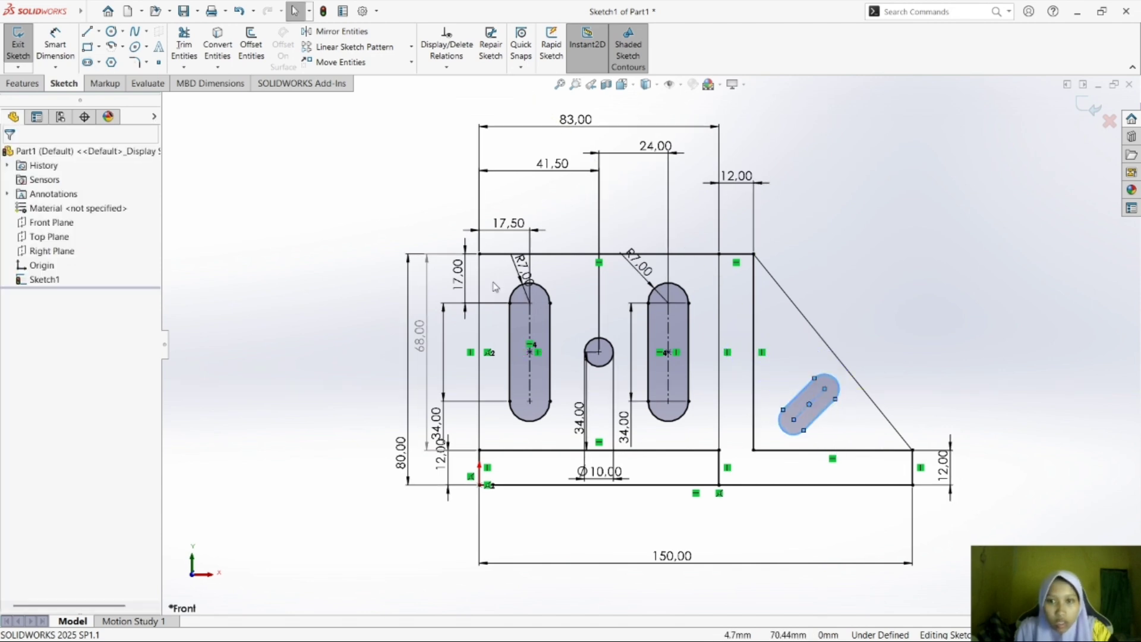
Dimension the inclined slot's upper centre 20.85 mm horizontally from the triangle's vertical line, checking the value against exercise d) in Foxit Reader.
{"action": "left_click", "coordinate": [55, 44]}
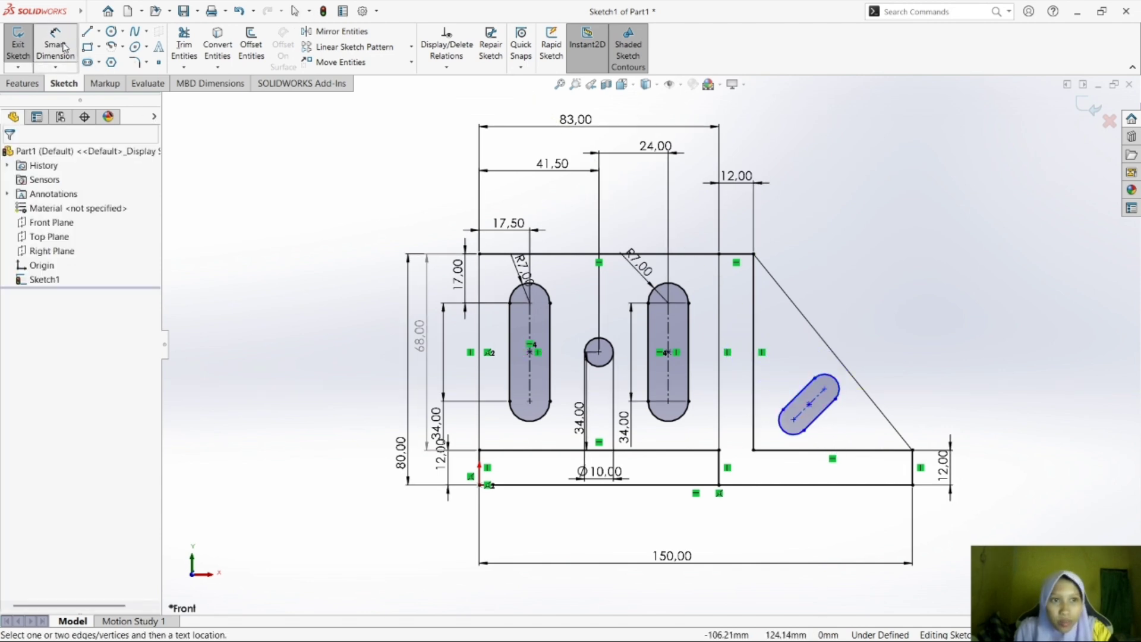
{"action": "left_click", "coordinate": [826, 390]}
{"action": "left_click", "coordinate": [754, 350]}
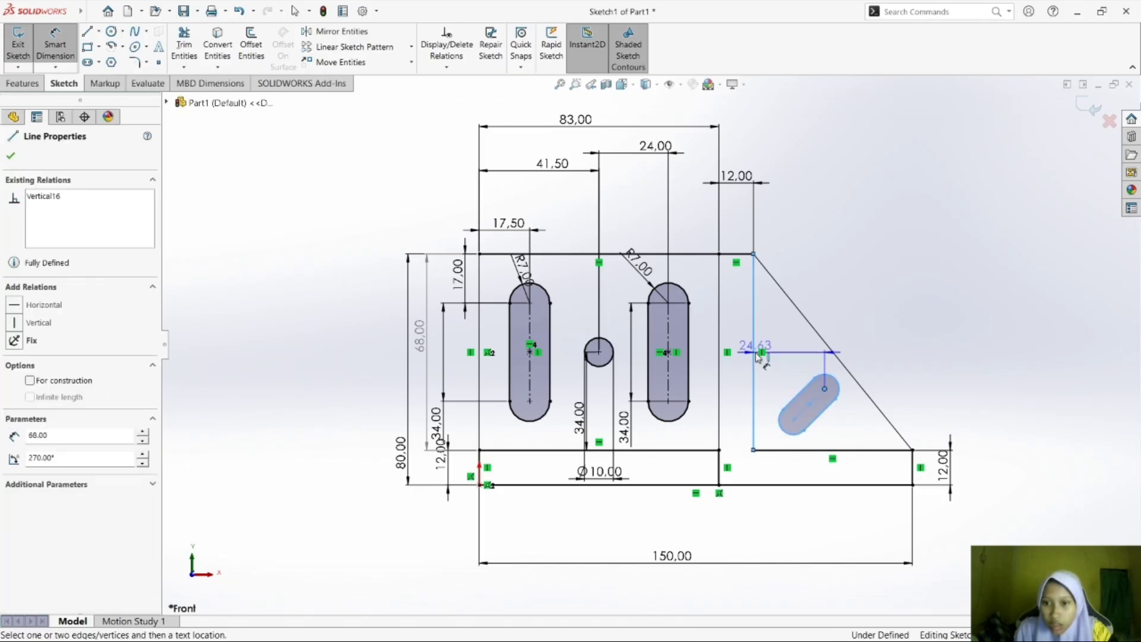
{"action": "left_click", "coordinate": [783, 332]}
{"action": "mouse_move", "coordinate": [854, 634]}
{"action": "left_click", "coordinate": [801, 623]}
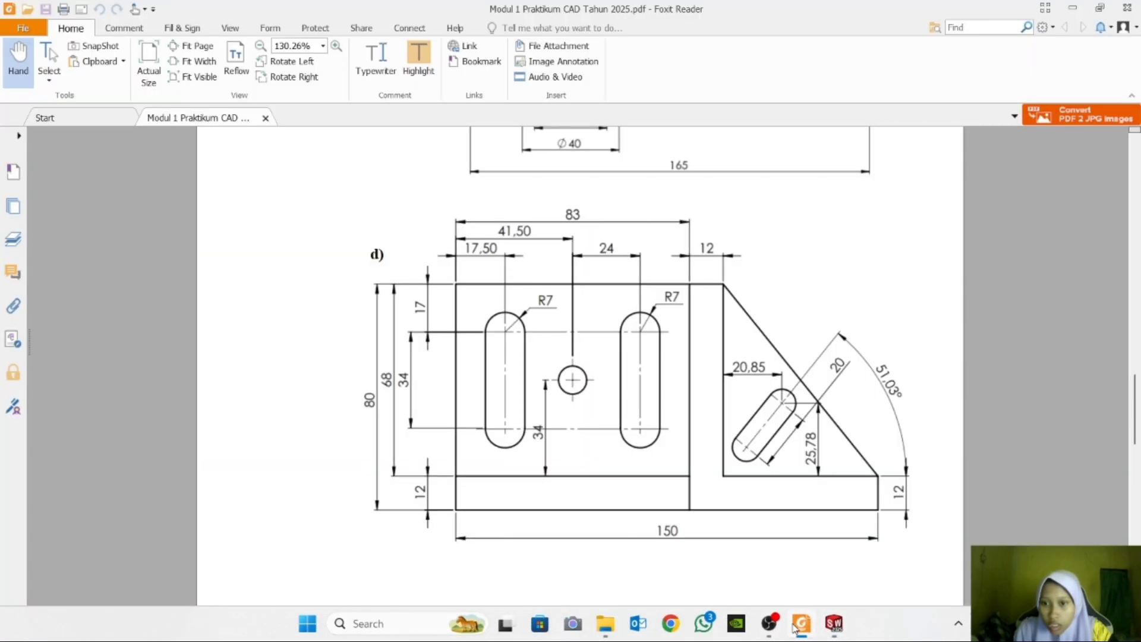
{"action": "left_click", "coordinate": [836, 629]}
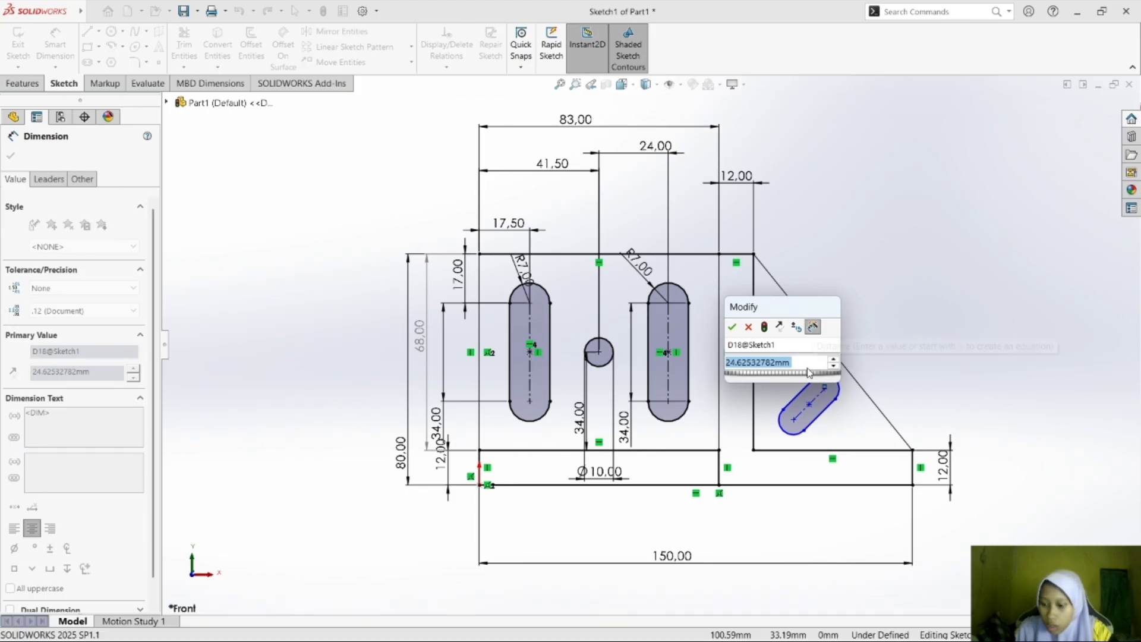
{"action": "type", "text": "20,85"}
{"action": "key", "text": "Return"}
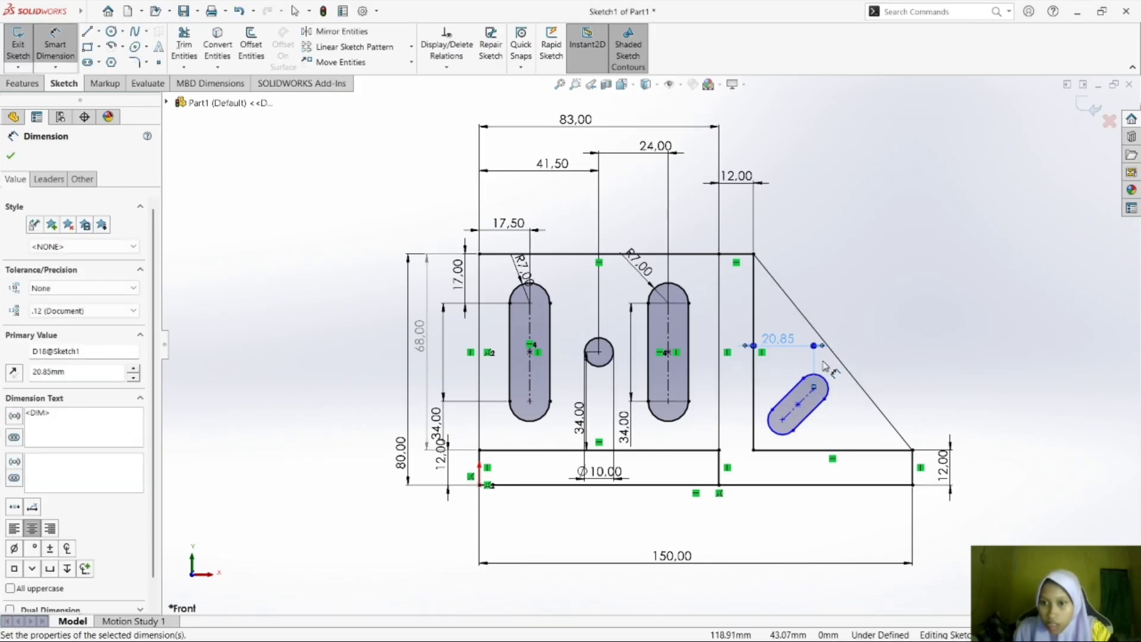
Dimension the inclined slot's upper centre 25.78 mm above the base's upper line.
{"action": "left_click", "coordinate": [818, 397]}
{"action": "left_click", "coordinate": [856, 450]}
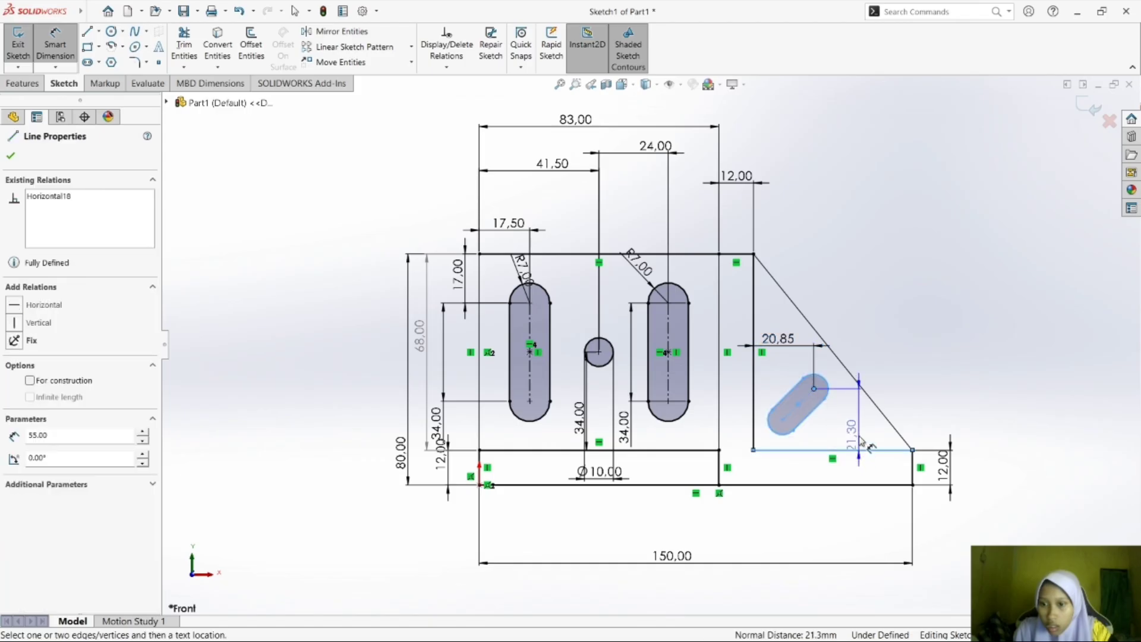
{"action": "left_click", "coordinate": [830, 500]}
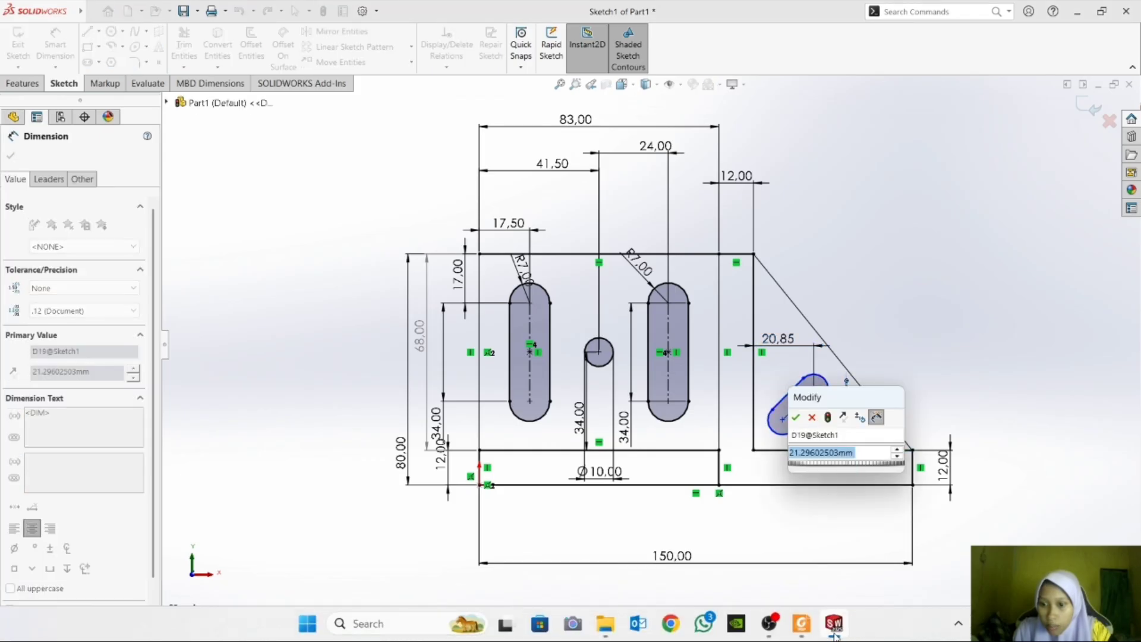
{"action": "left_click", "coordinate": [835, 623]}
{"action": "left_click", "coordinate": [835, 623]}
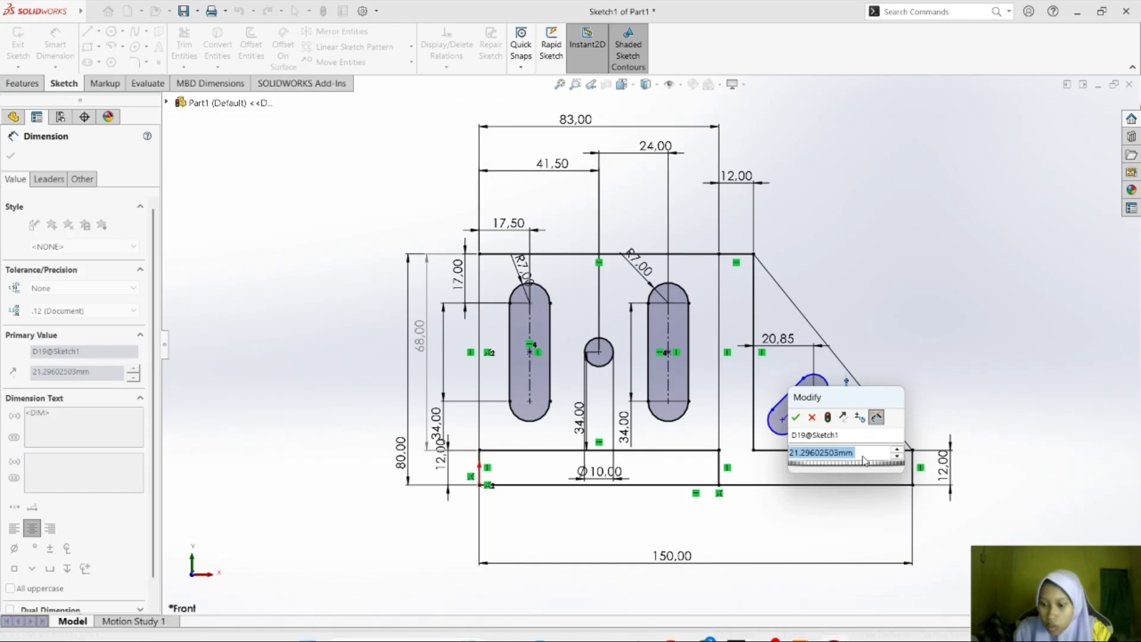
{"action": "type", "text": "25"}
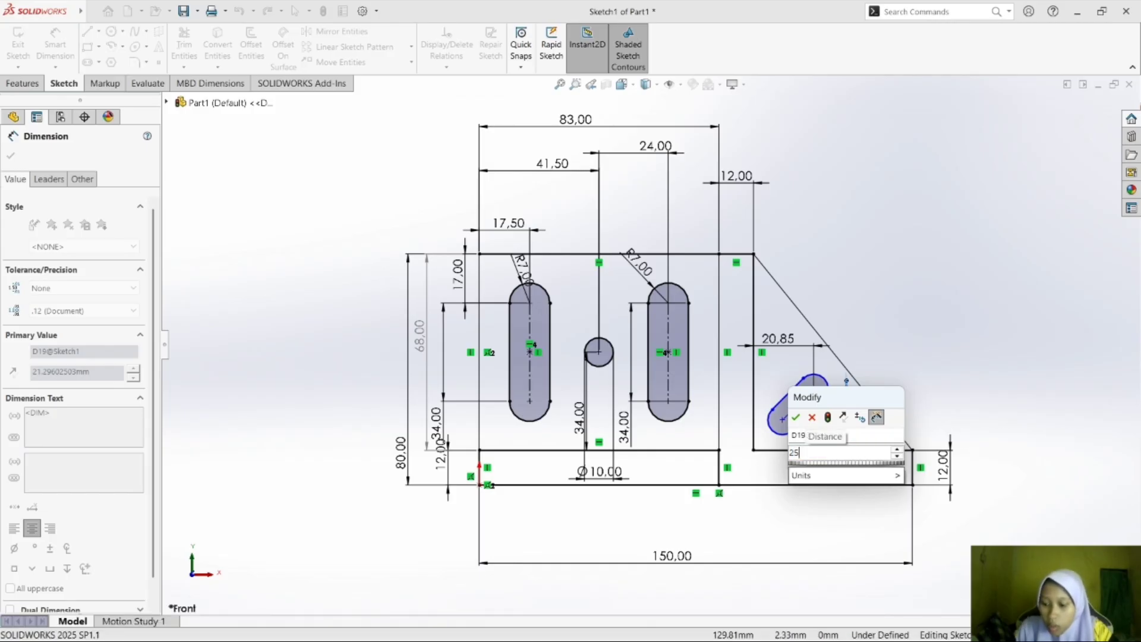
{"action": "type", "text": ".78"}
{"action": "key", "text": "Return"}
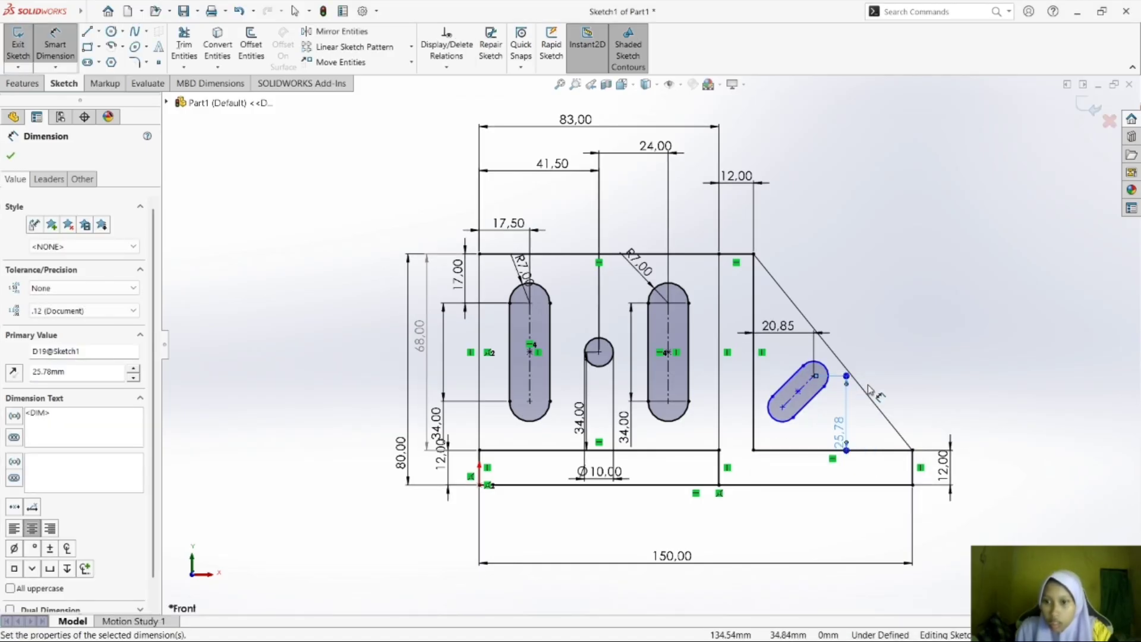
{"action": "left_click", "coordinate": [868, 385]}
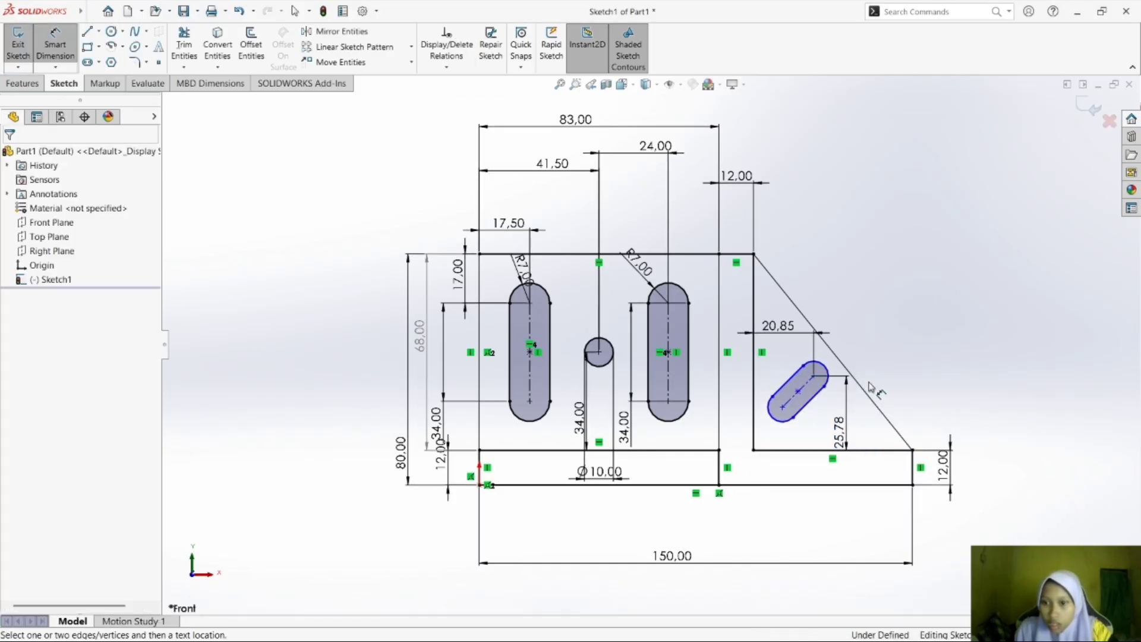
Dimension the distance between the inclined slot's two arc centres as 20 mm.
{"action": "left_click", "coordinate": [797, 408]}
{"action": "left_click", "coordinate": [815, 378]}
{"action": "left_click", "coordinate": [837, 354]}
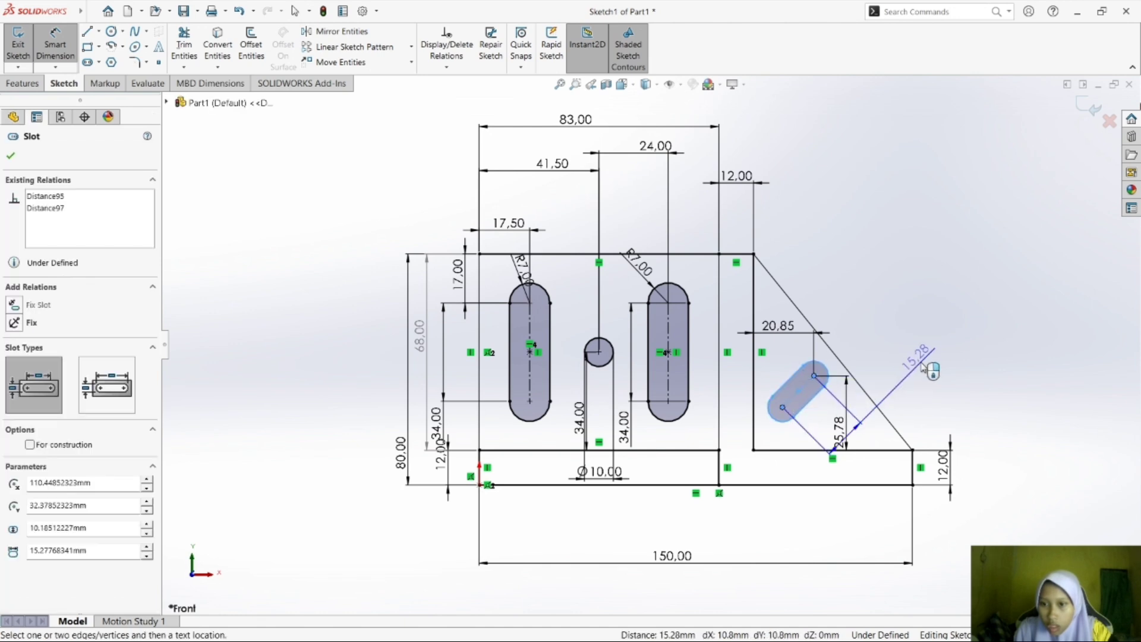
{"action": "left_click", "coordinate": [894, 337]}
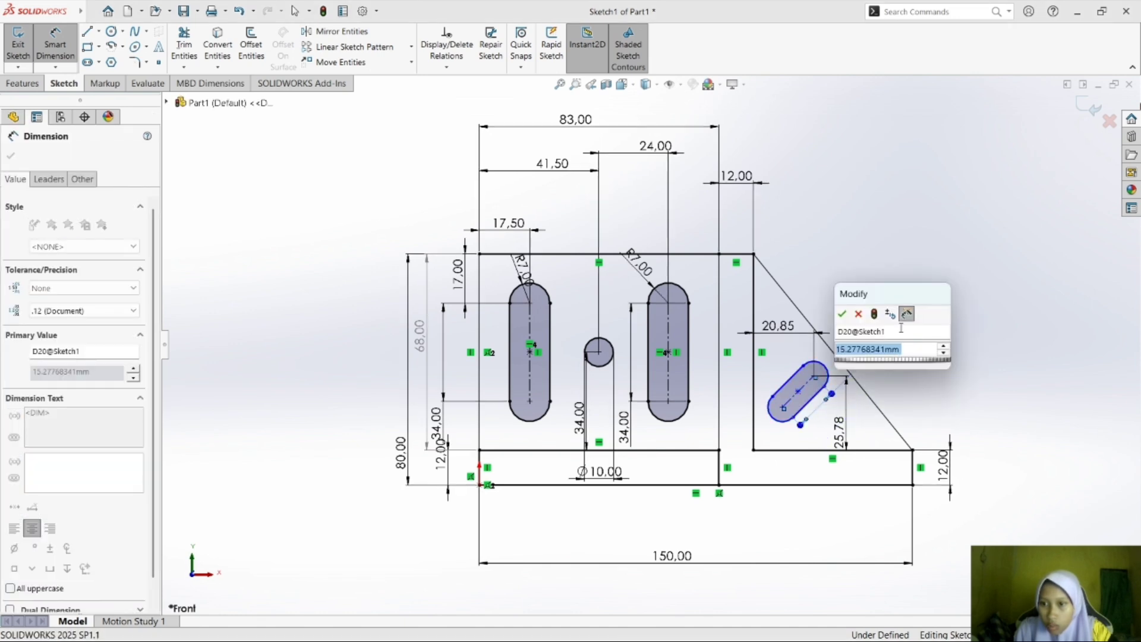
{"action": "type", "text": "20"}
{"action": "key", "text": "Return"}
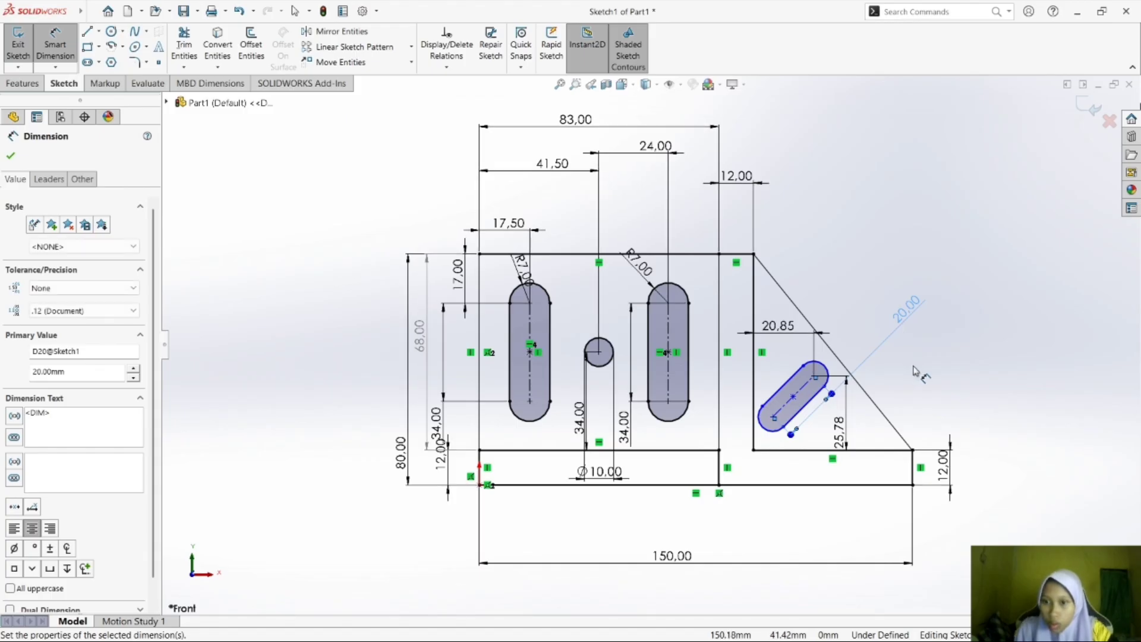
{"action": "left_click", "coordinate": [919, 373]}
Check exercise d) in Foxit Reader, return to SOLIDWORKS, and dimension the angle between the inclined slot's side and the base's upper line as 51.03°.
{"action": "left_click", "coordinate": [815, 633]}
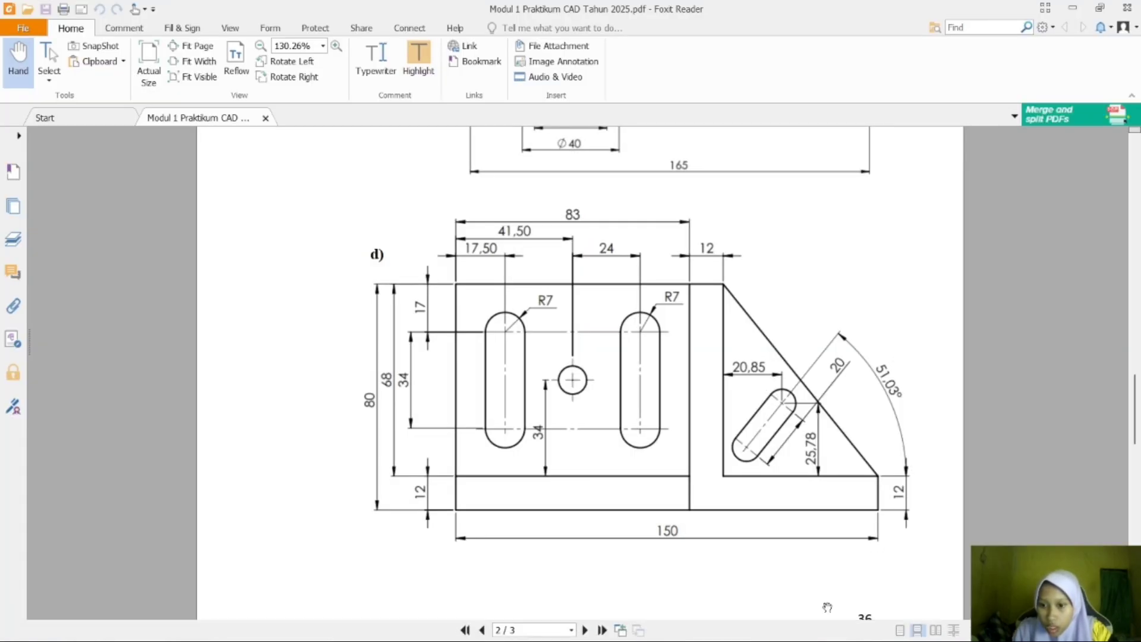
{"action": "left_click", "coordinate": [834, 631]}
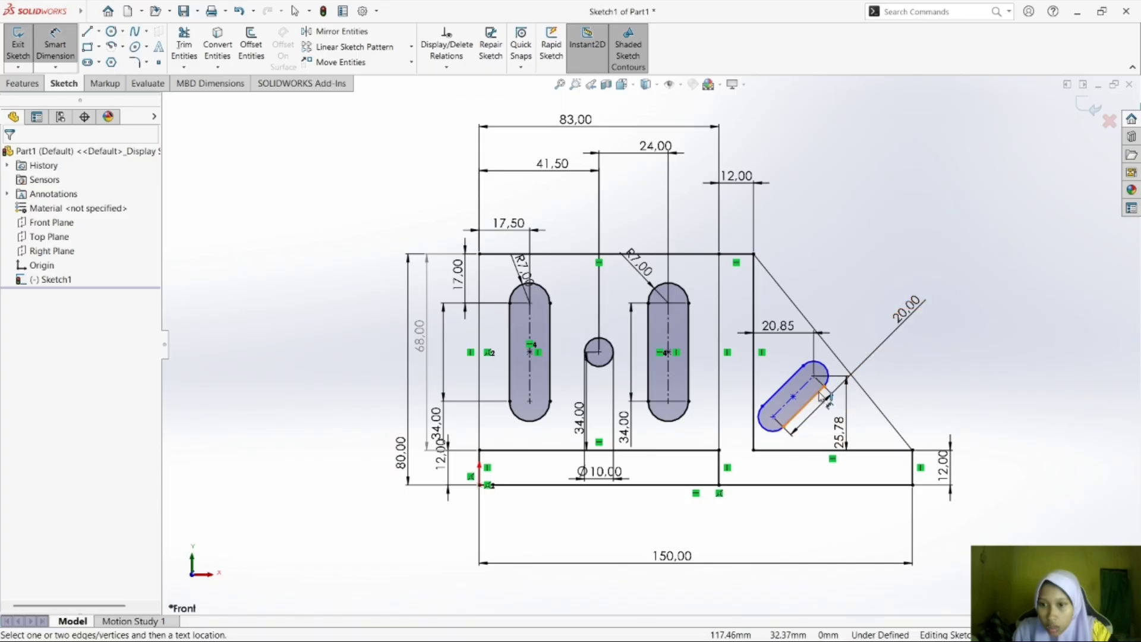
{"action": "left_click", "coordinate": [785, 389]}
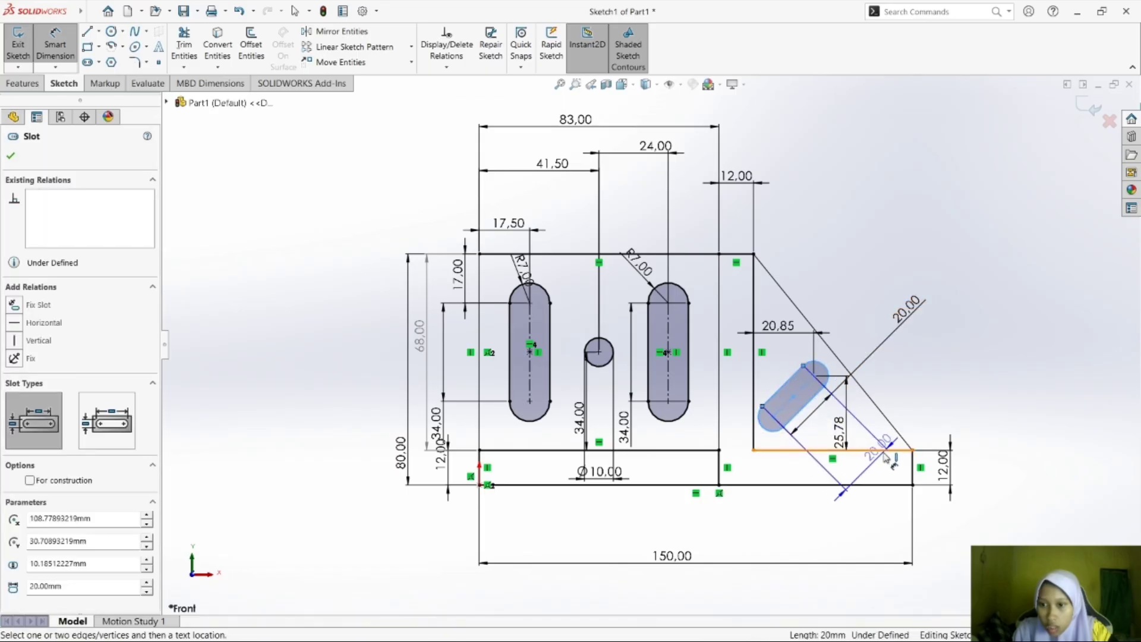
{"action": "left_click", "coordinate": [868, 450]}
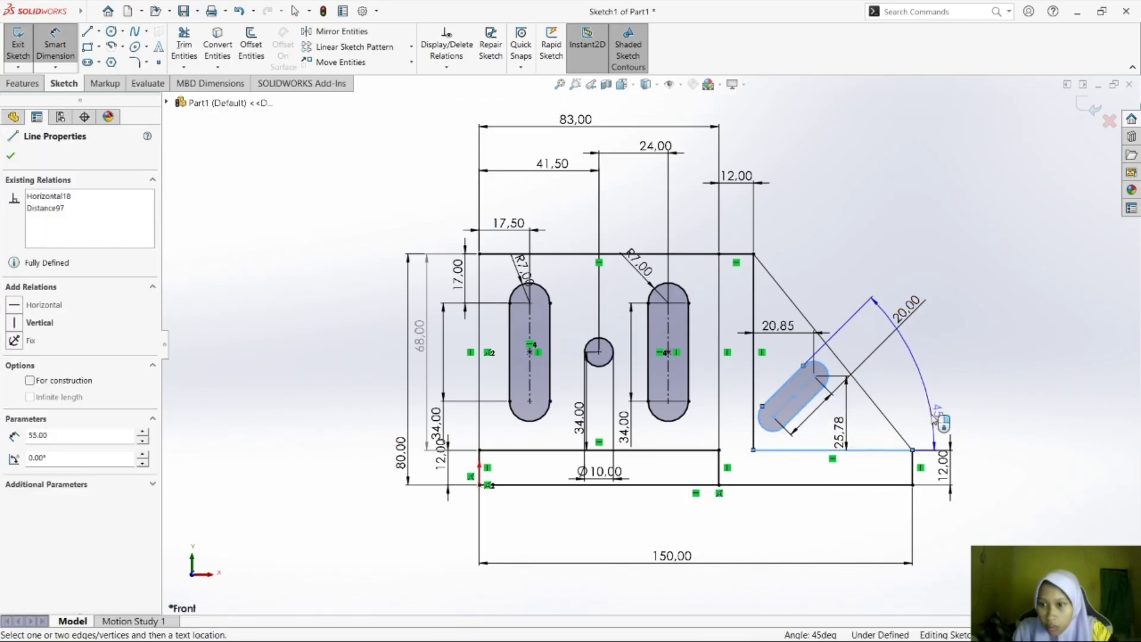
{"action": "left_click", "coordinate": [936, 420]}
{"action": "type", "text": "4"}
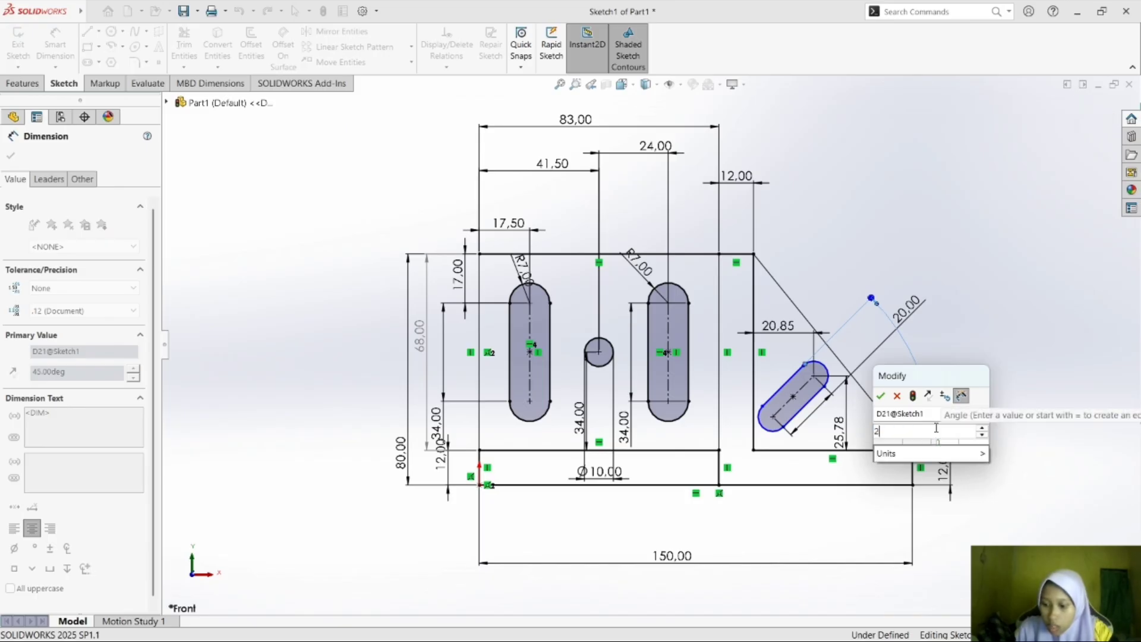
{"action": "key", "text": "BackSpace"}
{"action": "type", "text": "51.03"}
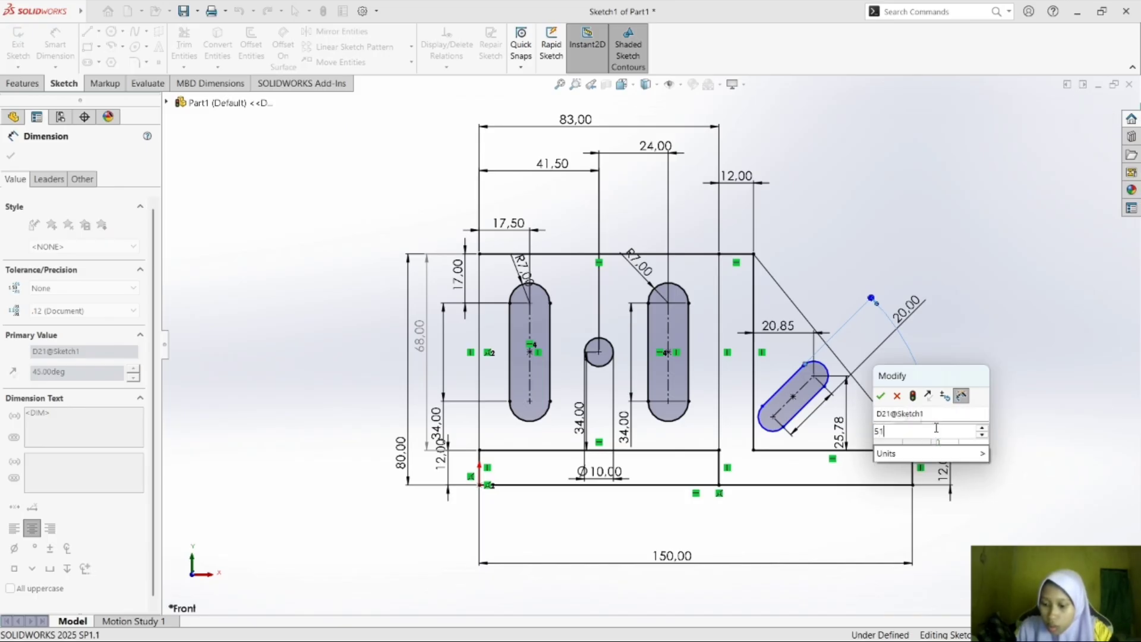
{"action": "key", "text": "Return"}
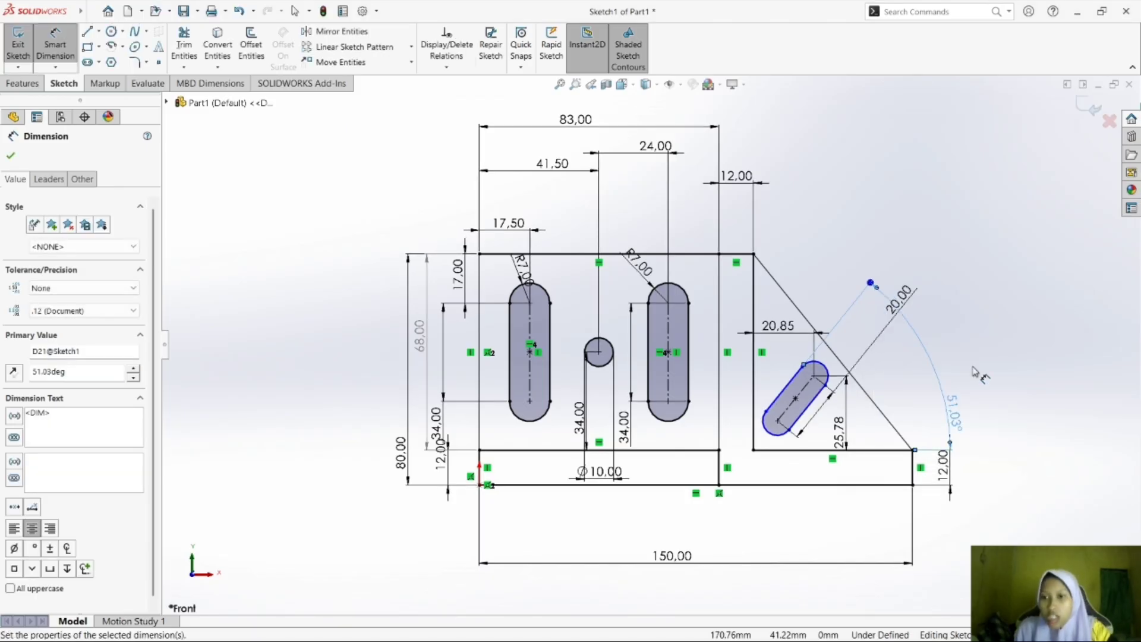
{"action": "left_click", "coordinate": [975, 368]}
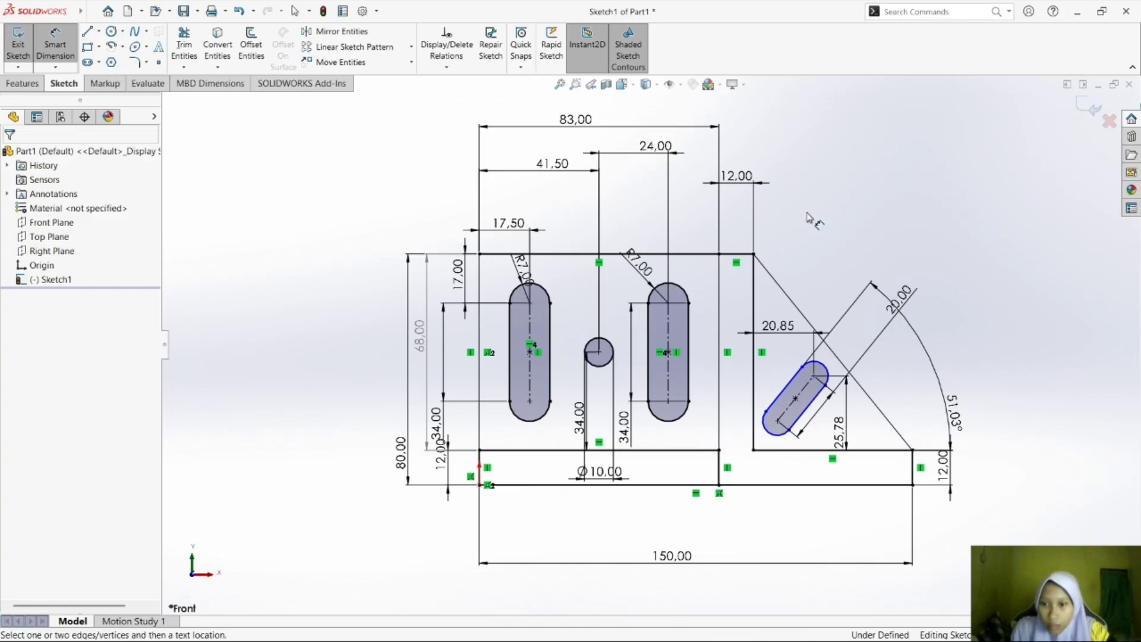
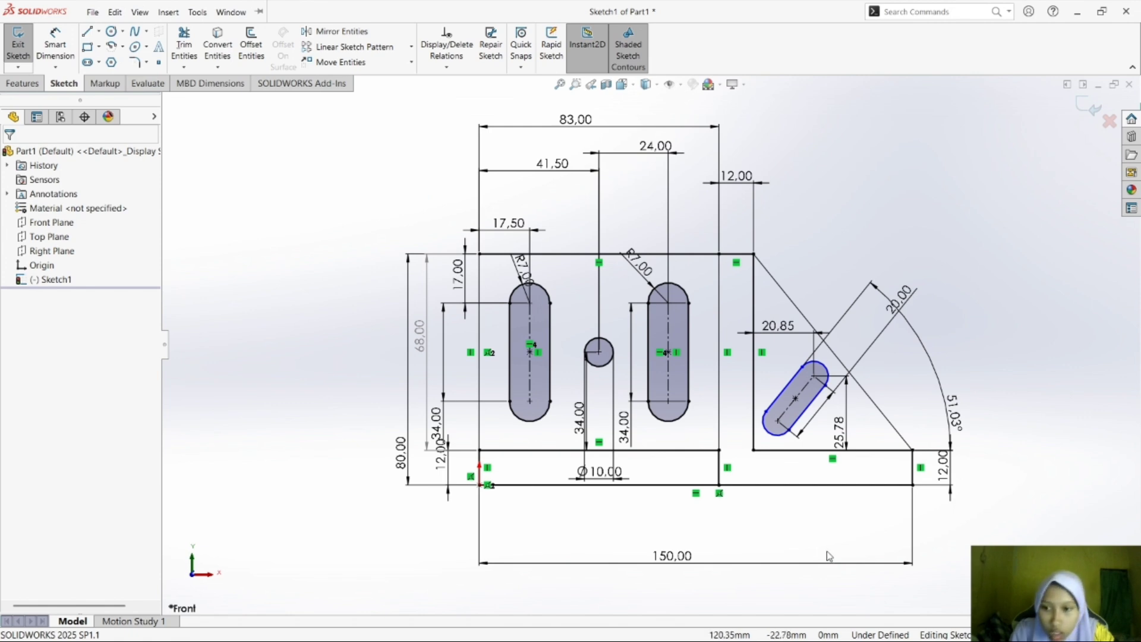
Try adding a horizontal relation and a vertical relation to the inclined slot, undoing each attempt.
{"action": "left_click", "coordinate": [792, 404]}
{"action": "left_click", "coordinate": [783, 392]}
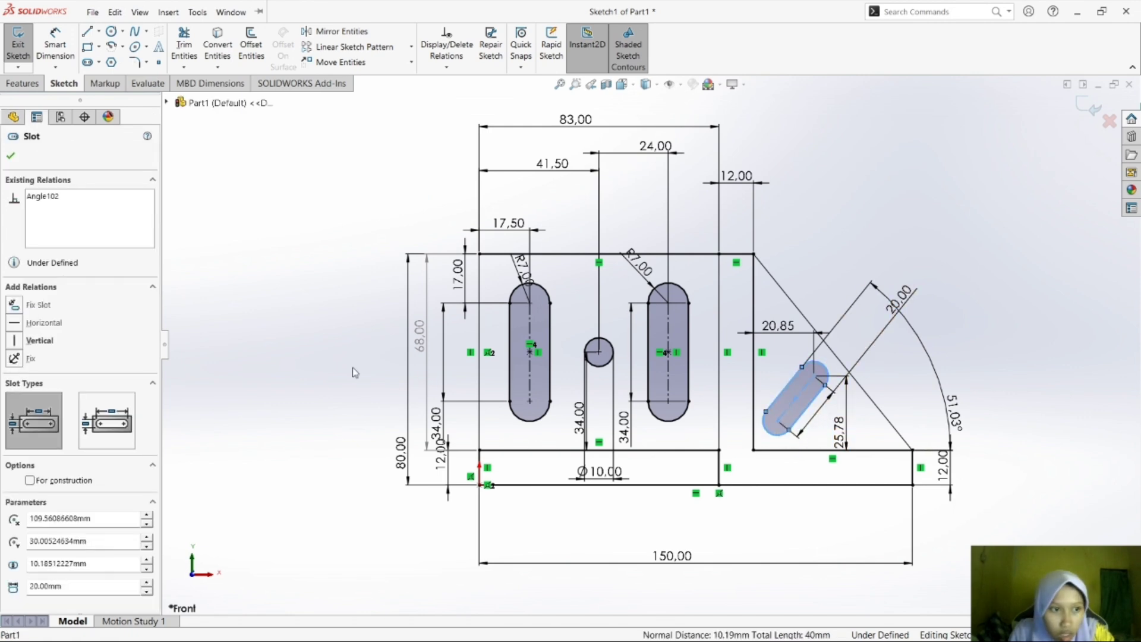
{"action": "left_click", "coordinate": [15, 327]}
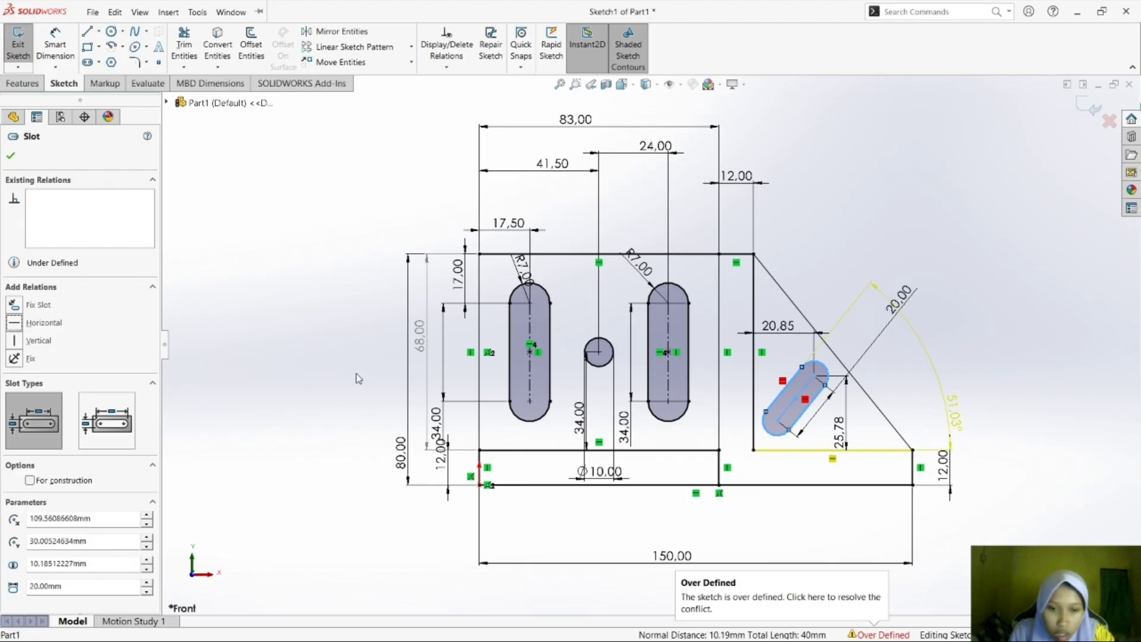
{"action": "key", "text": "ctrl+z"}
{"action": "key", "text": "Escape"}
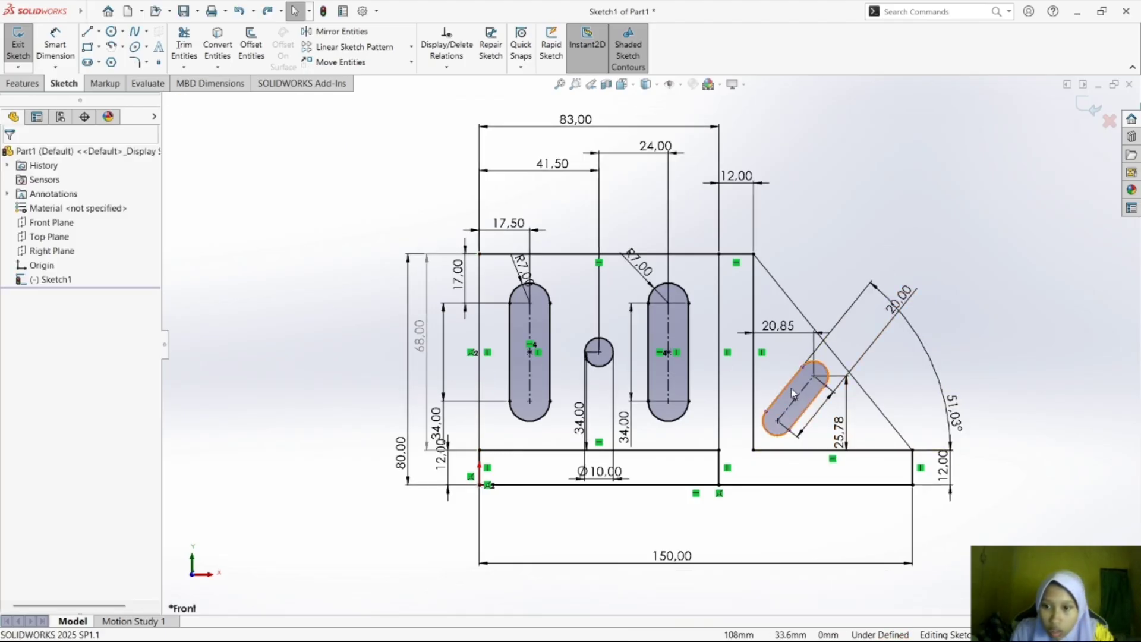
{"action": "left_click", "coordinate": [790, 391]}
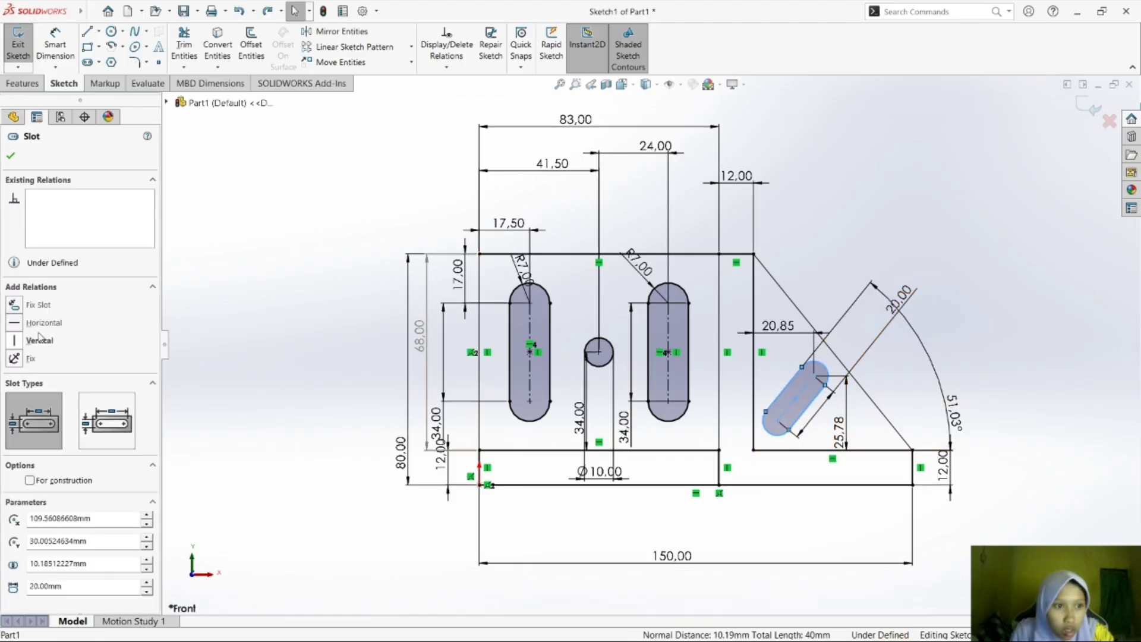
{"action": "left_click", "coordinate": [13, 342]}
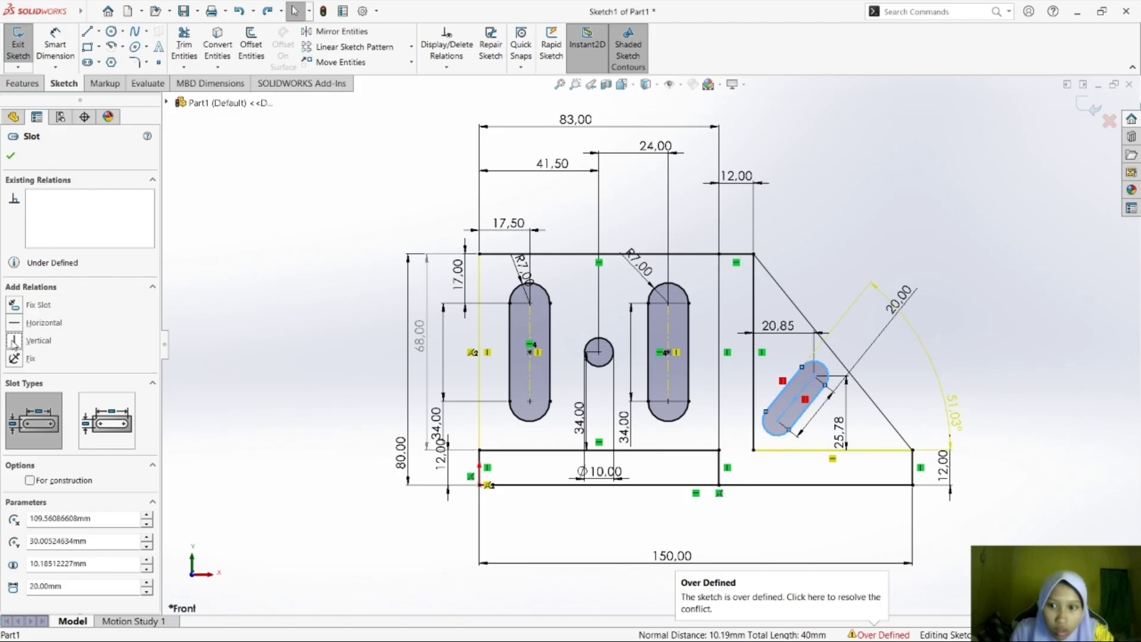
{"action": "key", "text": "ctrl+z"}
{"action": "key", "text": "Escape"}
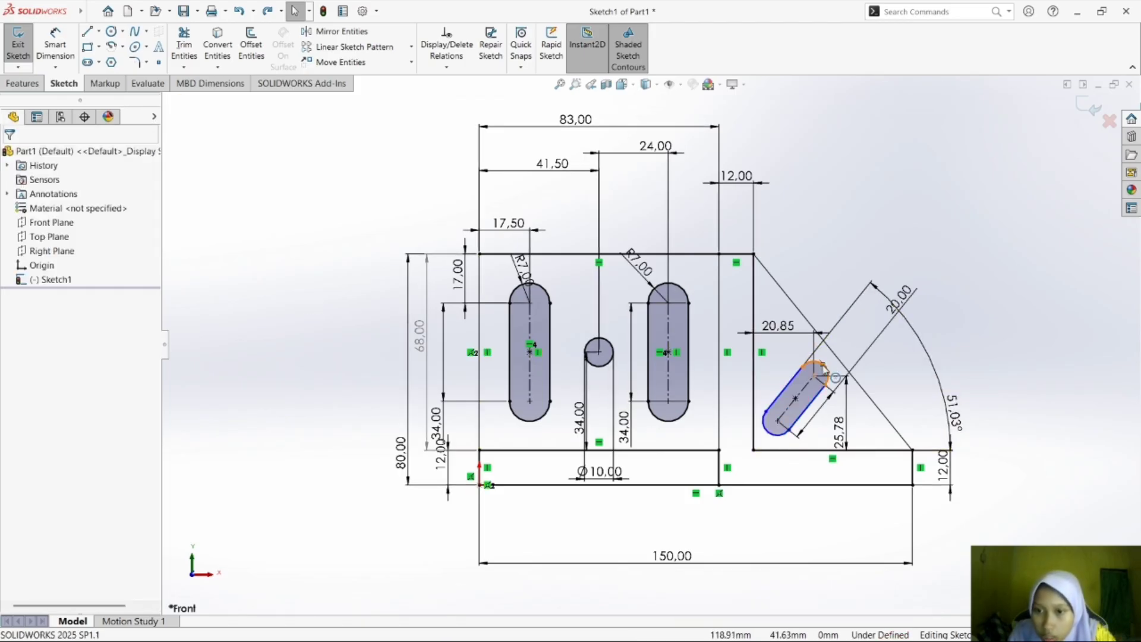
Dimension the radius of the inclined slot's upper arc, entering 7 mm and correcting it to 5 mm.
{"action": "left_click", "coordinate": [55, 44]}
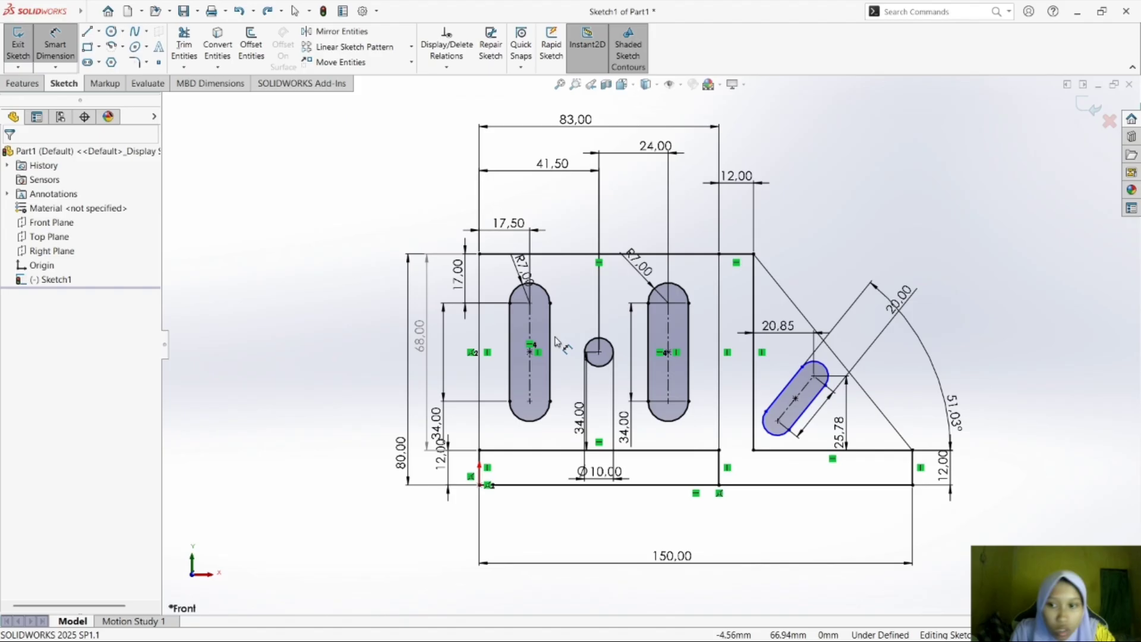
{"action": "left_click", "coordinate": [815, 365]}
{"action": "left_click", "coordinate": [835, 294]}
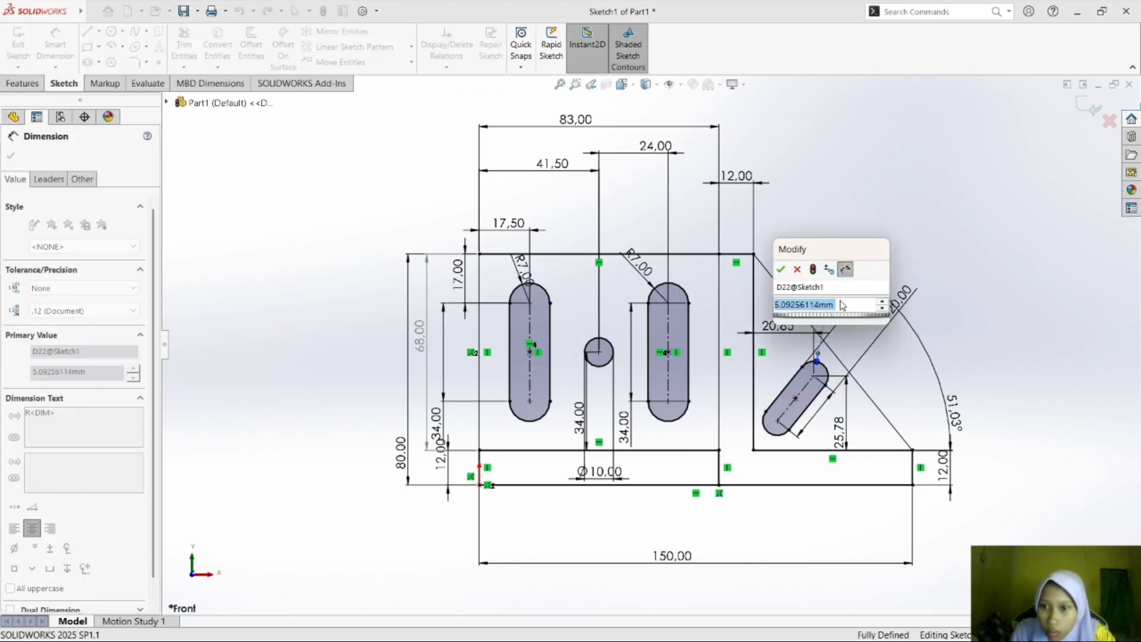
{"action": "type", "text": "7"}
{"action": "key", "text": "Return"}
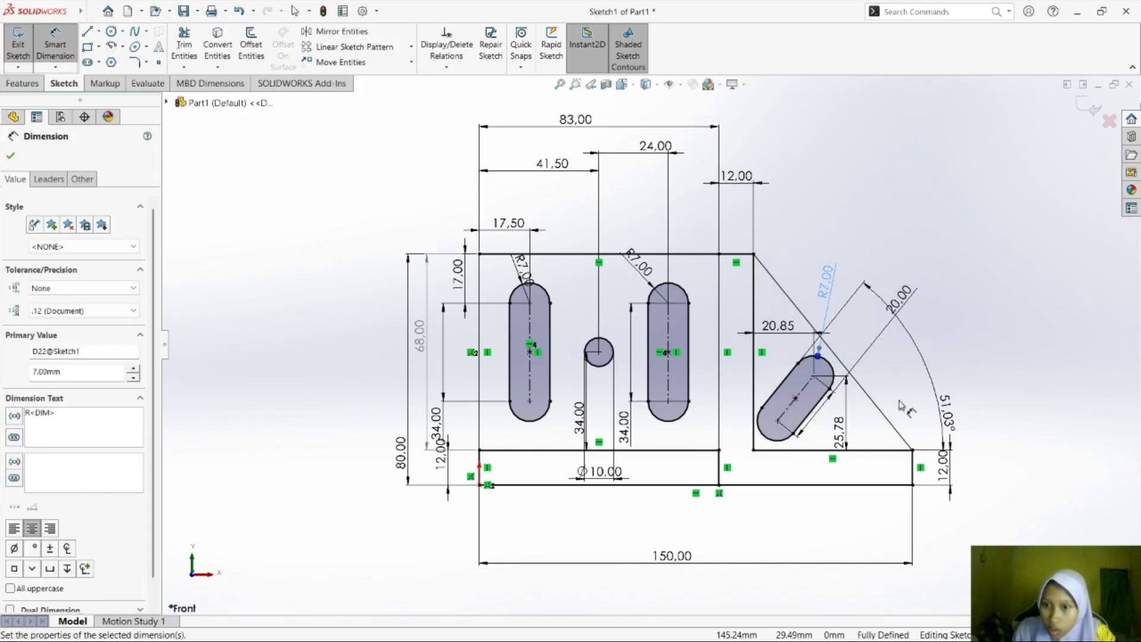
{"action": "left_click", "coordinate": [823, 291]}
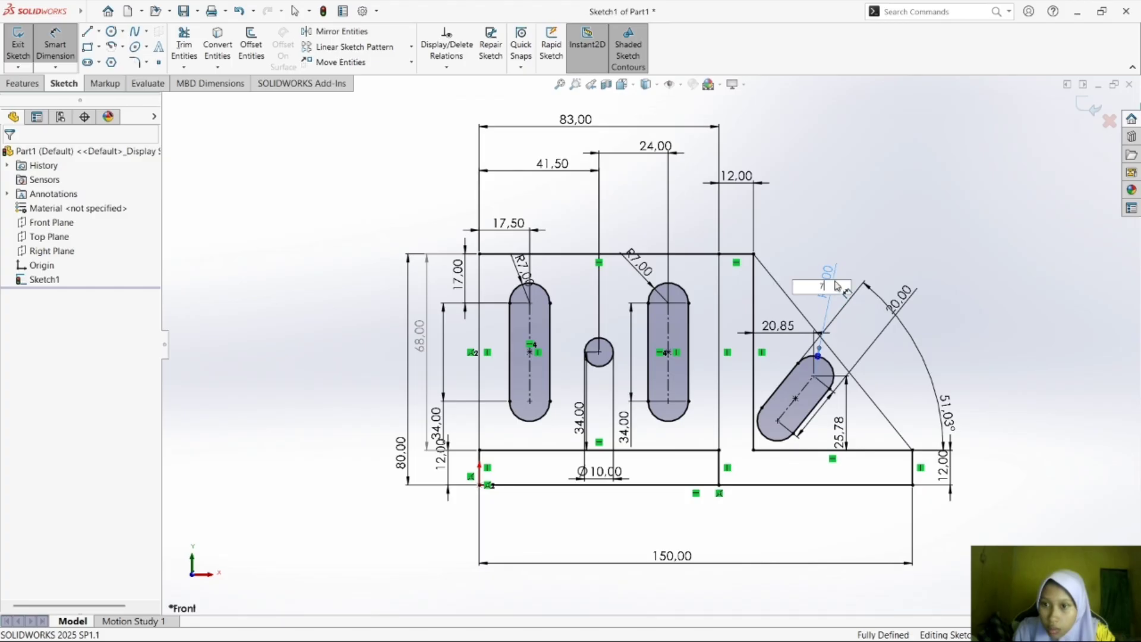
{"action": "type", "text": "5"}
{"action": "key", "text": "Return"}
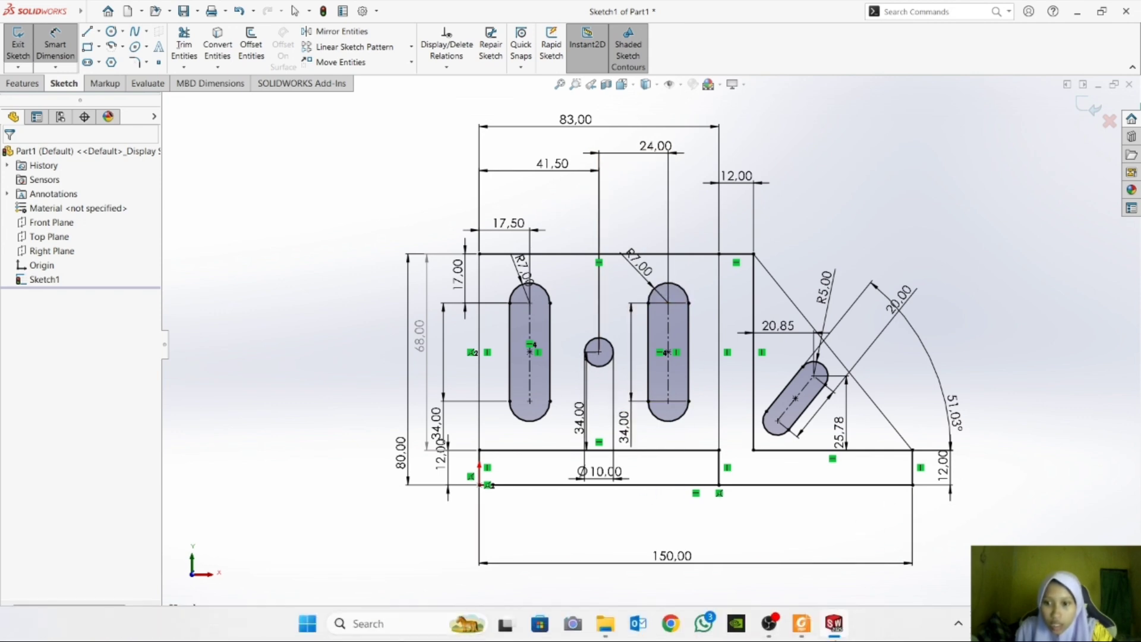
Compare the sketch with exercise d) in Foxit Reader, return to SOLIDWORKS, and move the base's overall length dimension closer to the outline.
{"action": "left_click", "coordinate": [802, 624]}
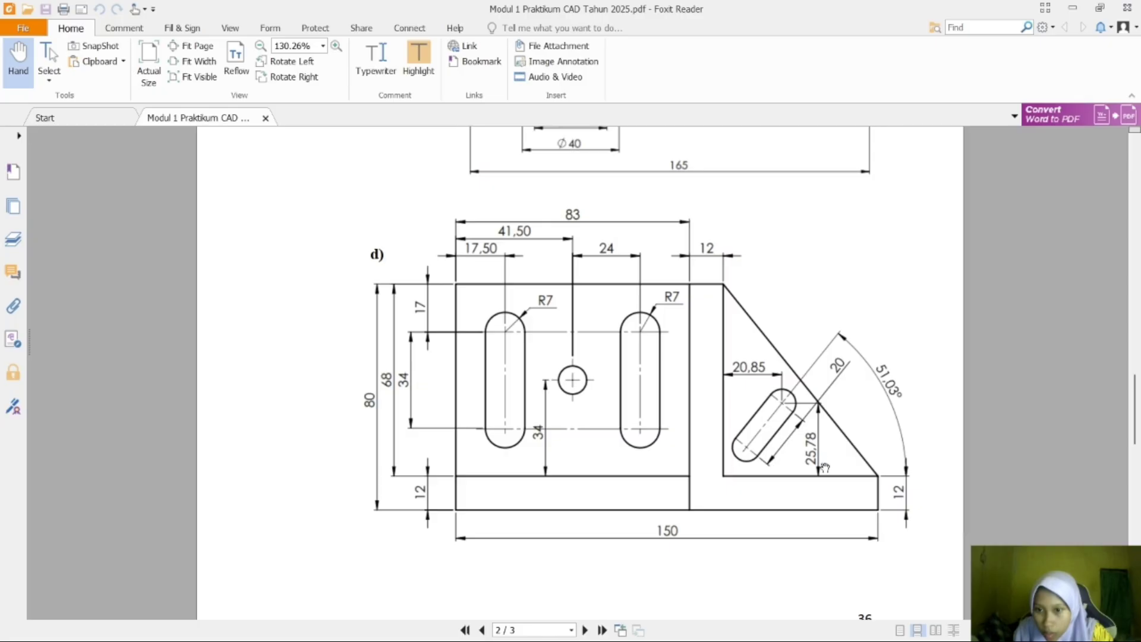
{"action": "left_click", "coordinate": [833, 625]}
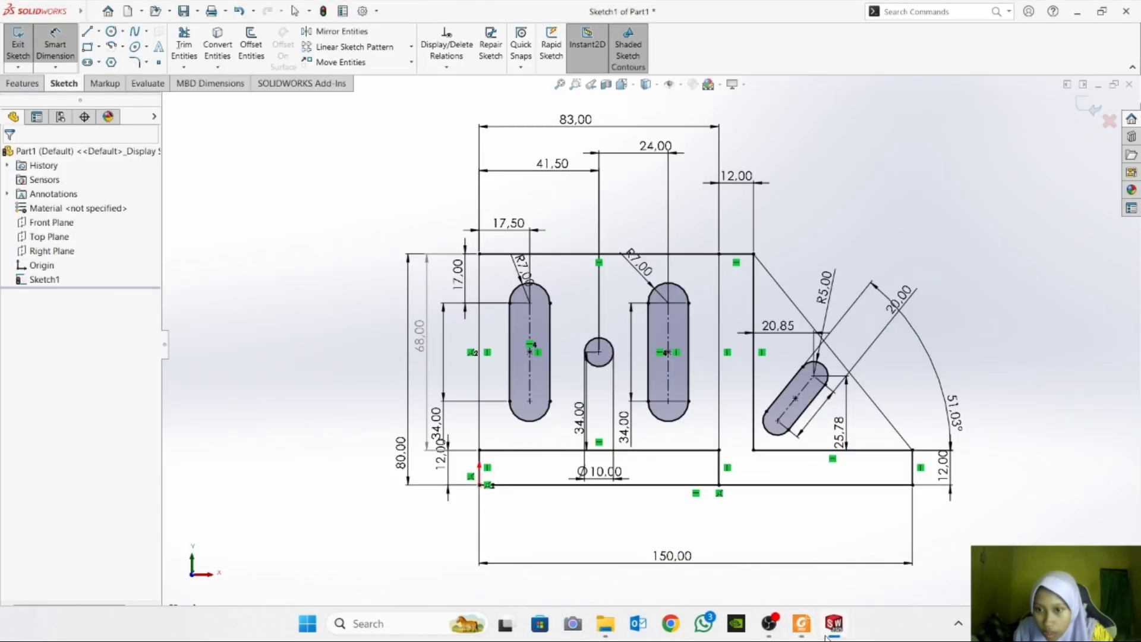
{"action": "left_click", "coordinate": [801, 624]}
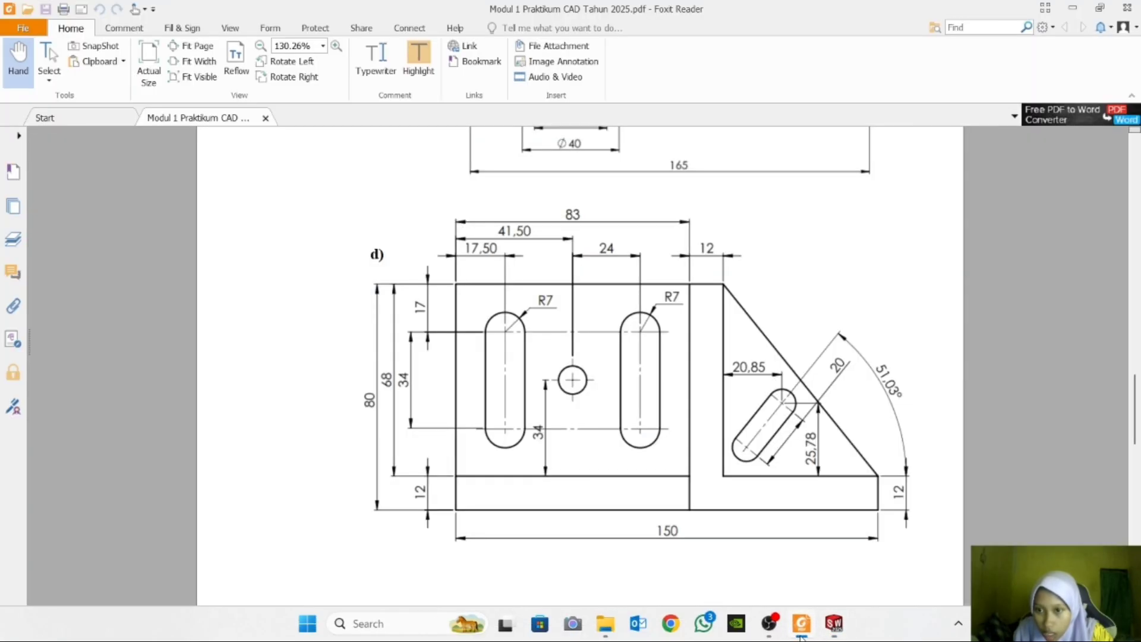
{"action": "left_click", "coordinate": [830, 625]}
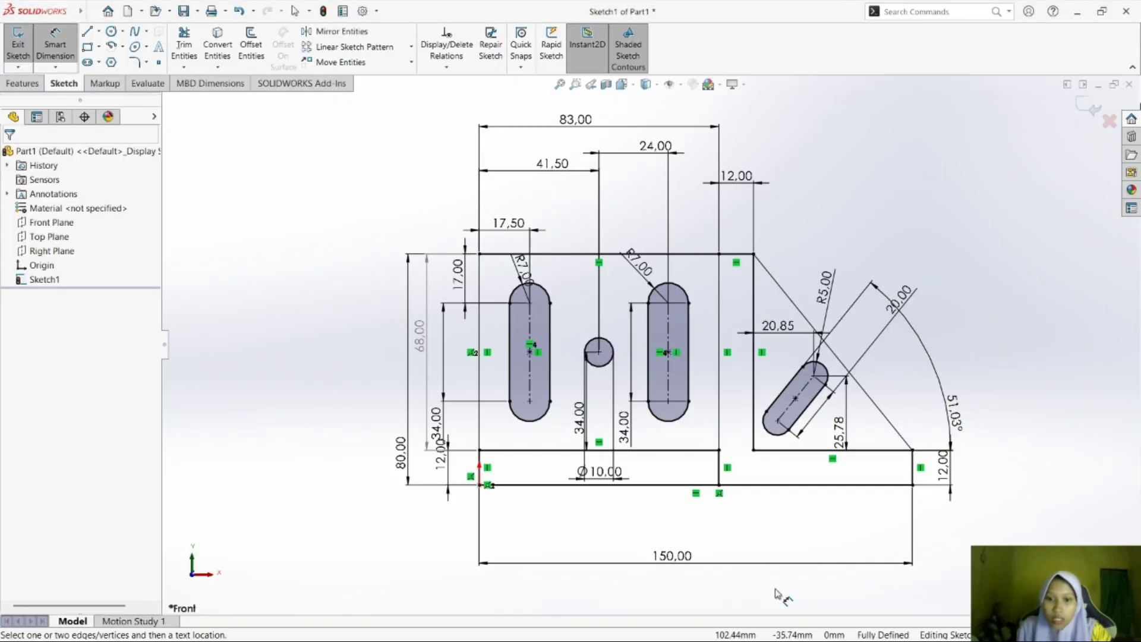
{"action": "left_click_drag", "start_coordinate": [724, 567], "coordinate": [731, 531]}
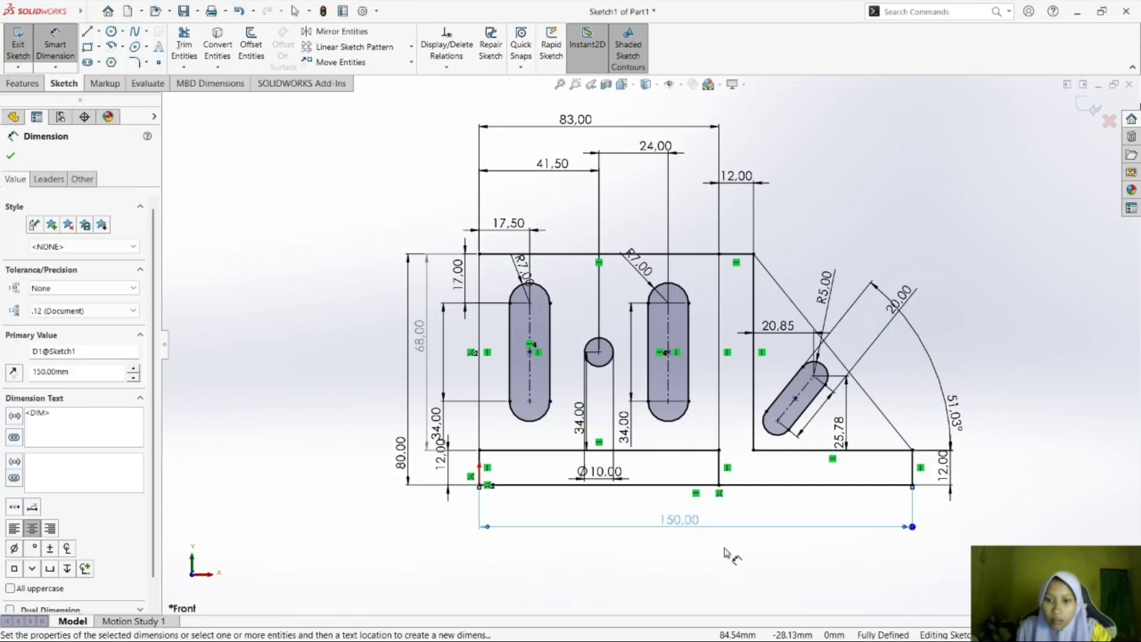
{"action": "left_click", "coordinate": [724, 549]}
{"action": "key", "text": "Escape"}
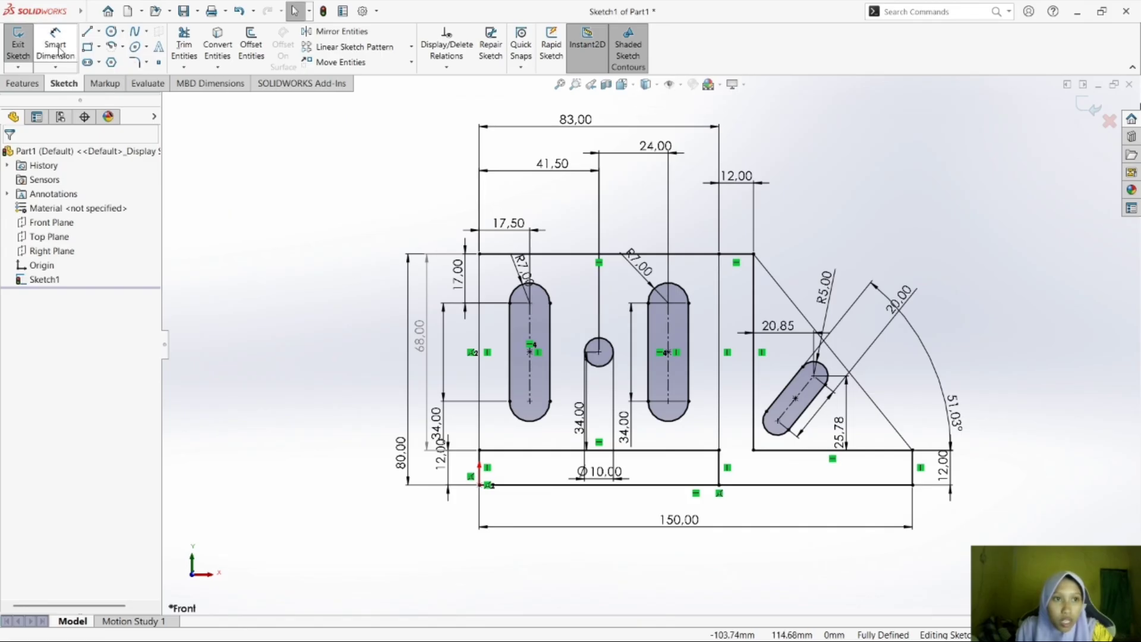
Save the part as "tugas d" in the solid keren folder, declining to replace the existing tugas b file.
{"action": "key", "text": "ctrl+s"}
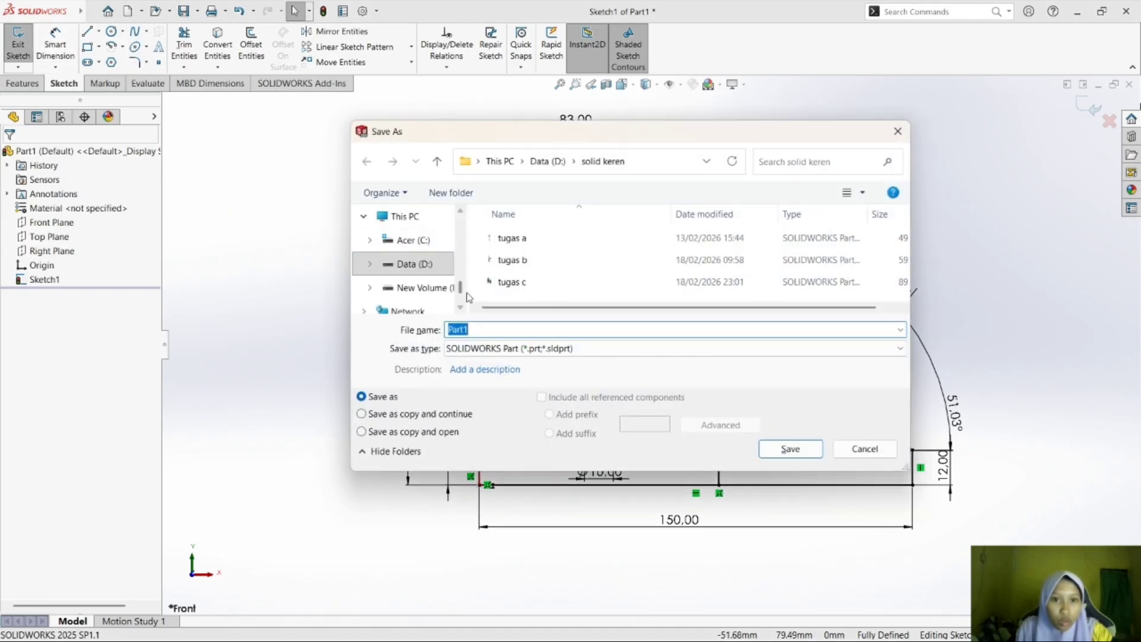
{"action": "double_click", "coordinate": [588, 262]}
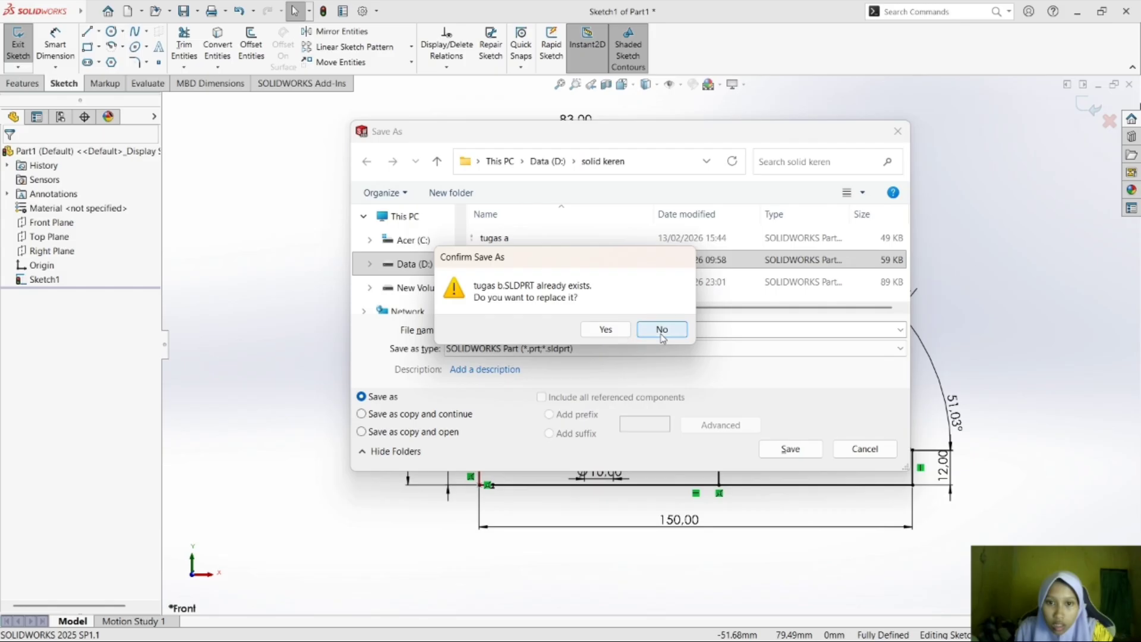
{"action": "left_click", "coordinate": [663, 331]}
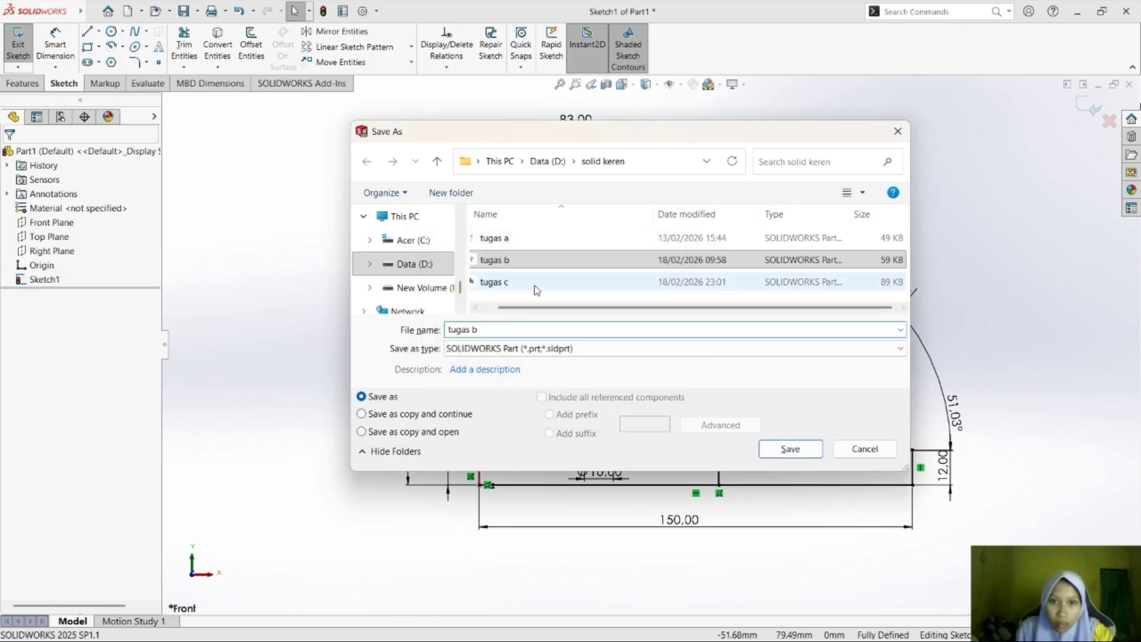
{"action": "left_click", "coordinate": [472, 330]}
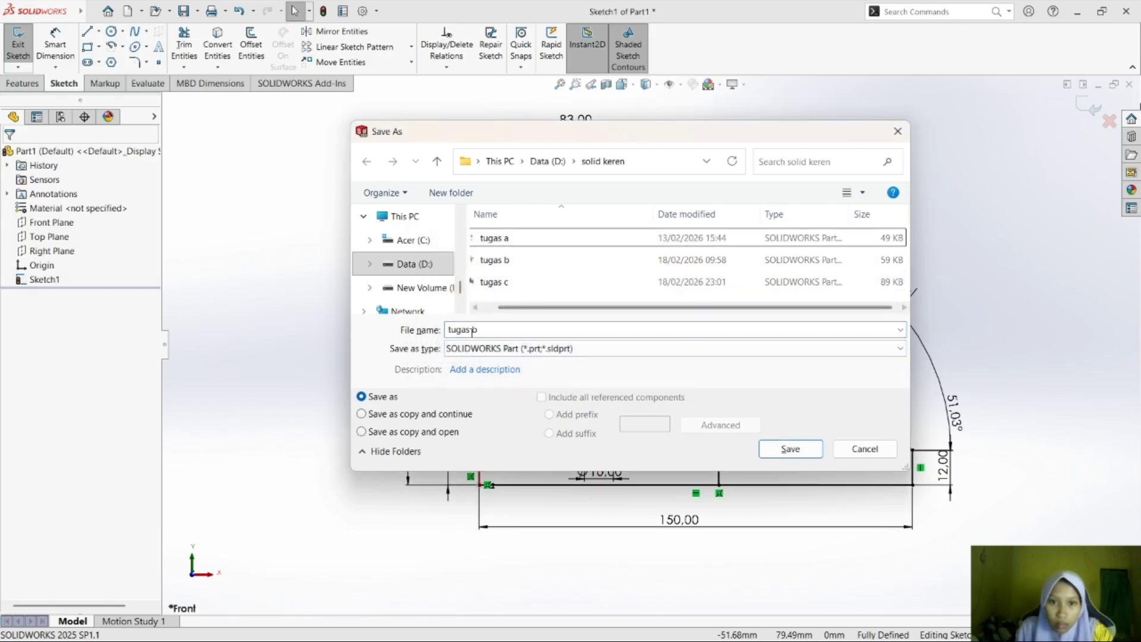
{"action": "key", "text": "ctrl+a"}
{"action": "key", "text": "BackSpace"}
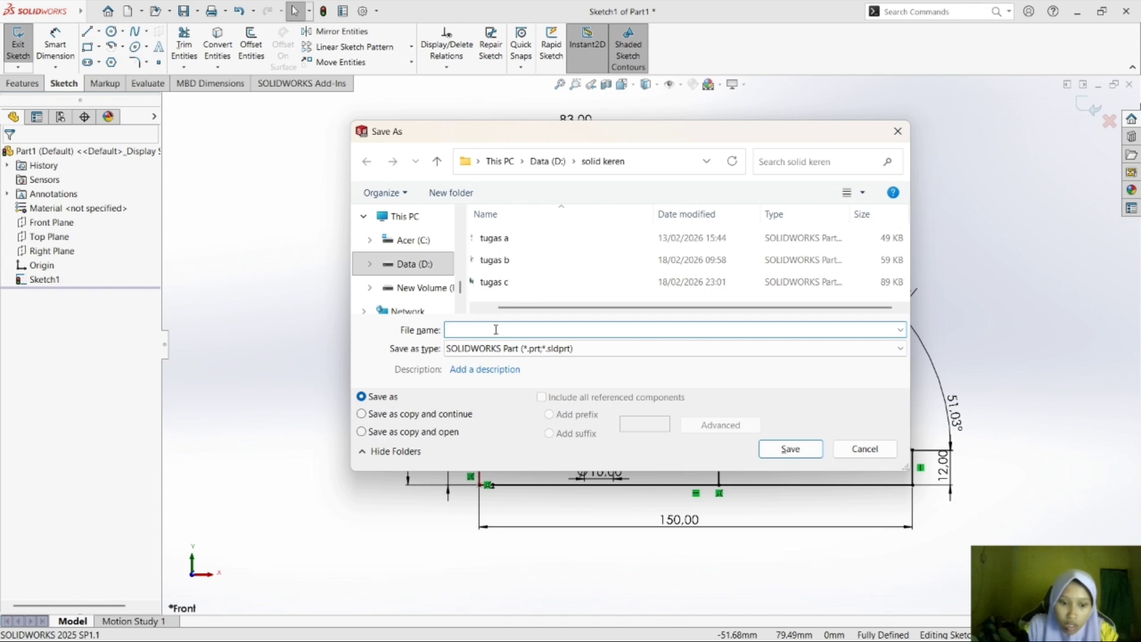
{"action": "type", "text": "tugas"}
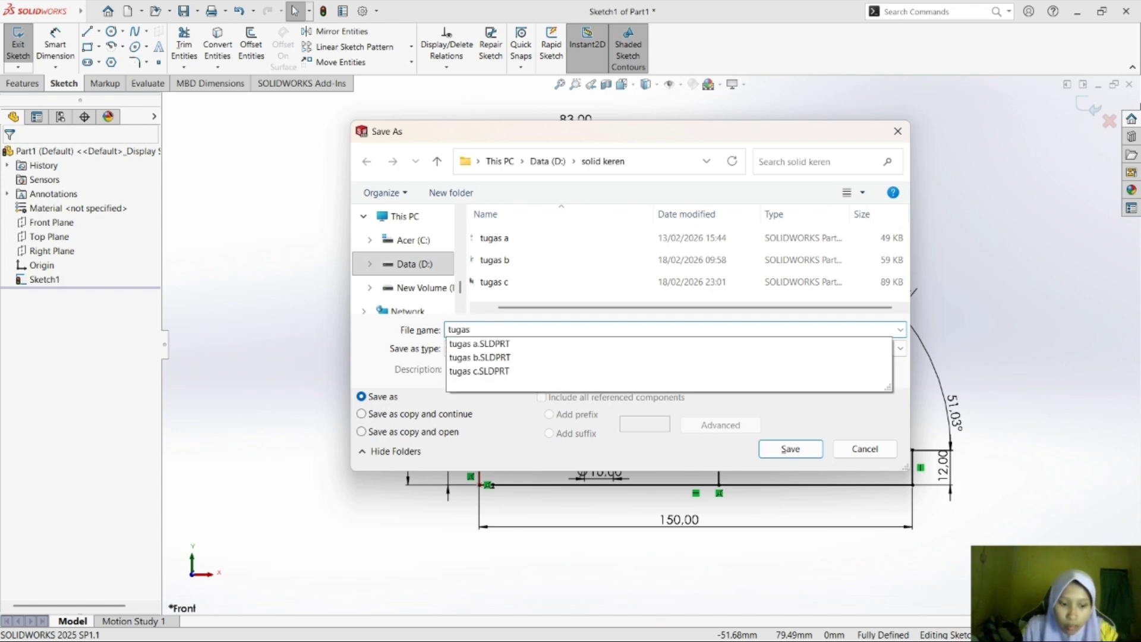
{"action": "type", "text": " d"}
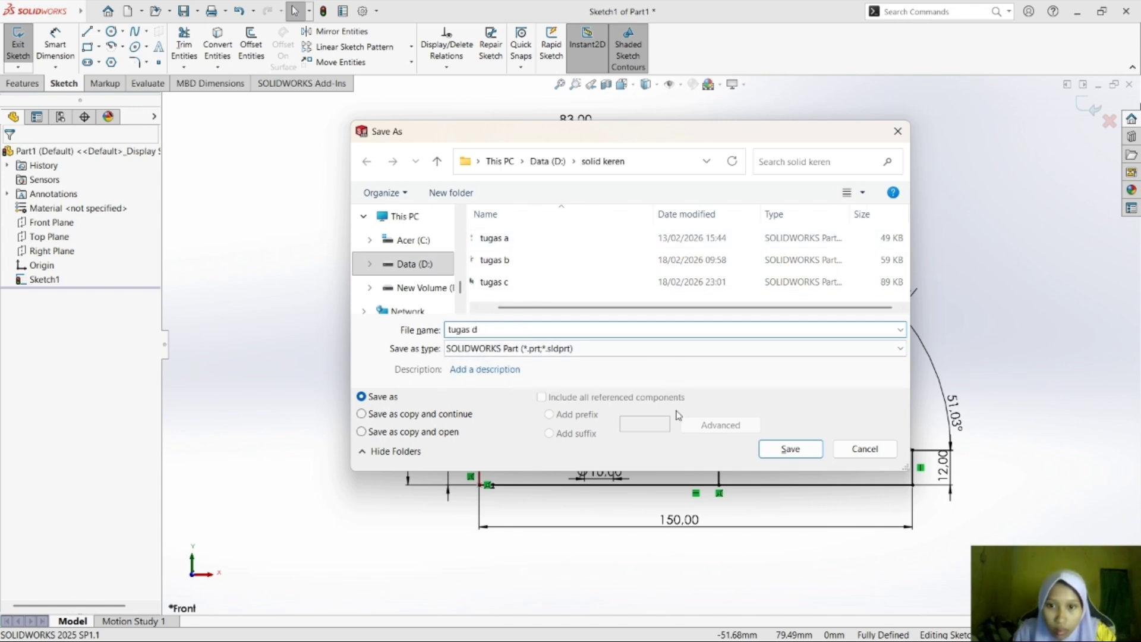
{"action": "left_click", "coordinate": [804, 455]}
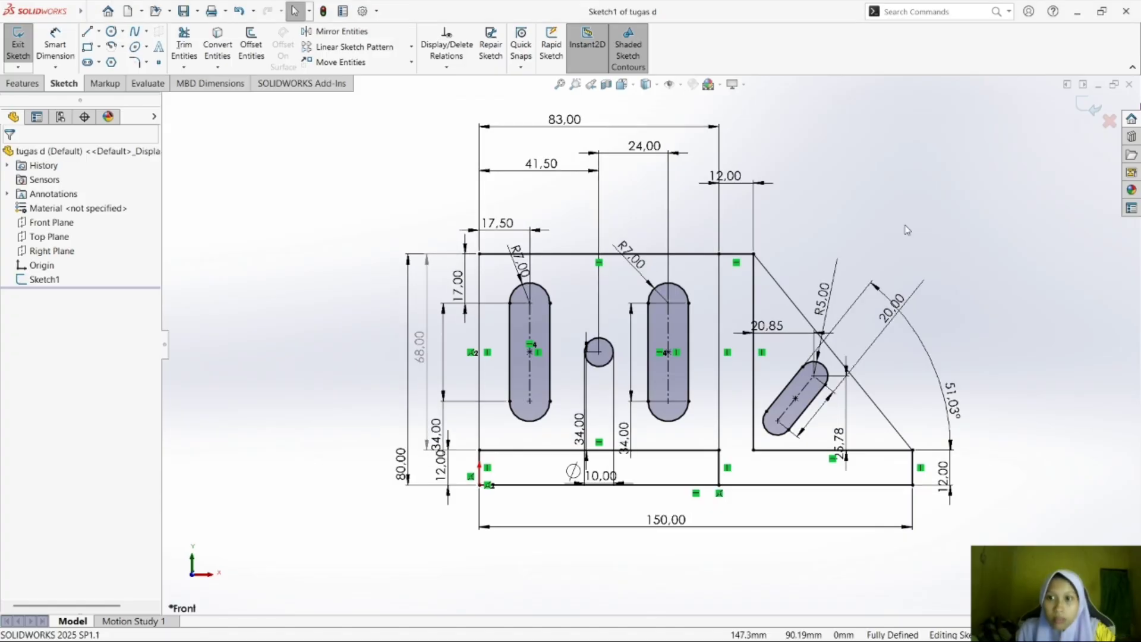
Examine exercise e) on the last page of the module in Foxit Reader, and return to the tugas e sketch in SOLIDWORKS.
{"action": "key", "text": "alt+Tab"}
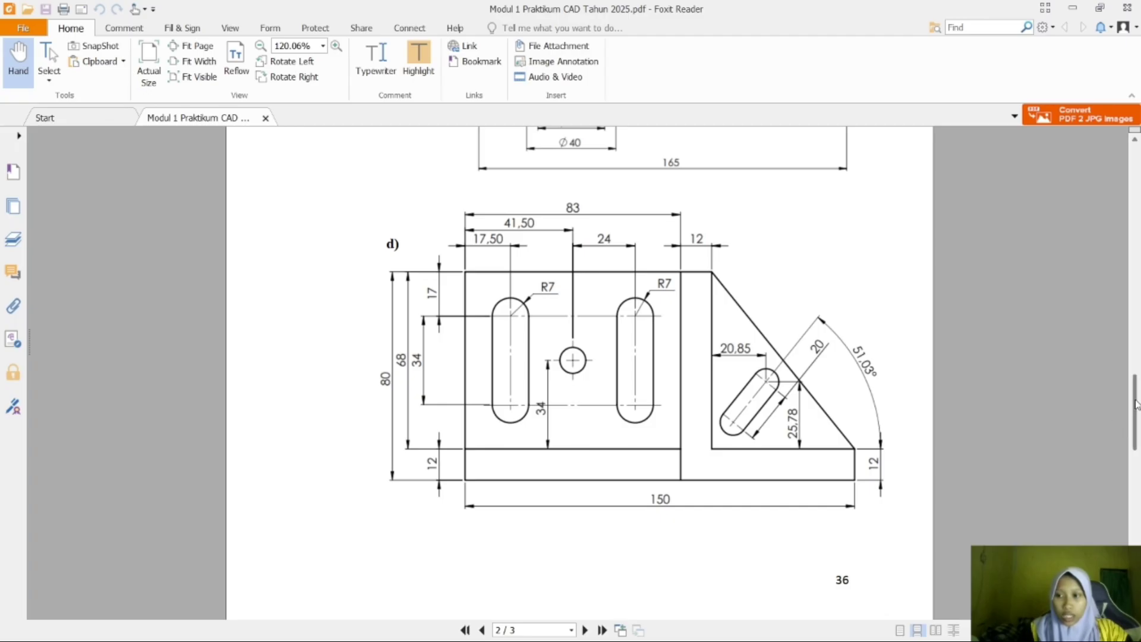
{"action": "left_click_drag", "start_coordinate": [1136, 404], "coordinate": [1137, 498]}
{"action": "mouse_move", "coordinate": [856, 640]}
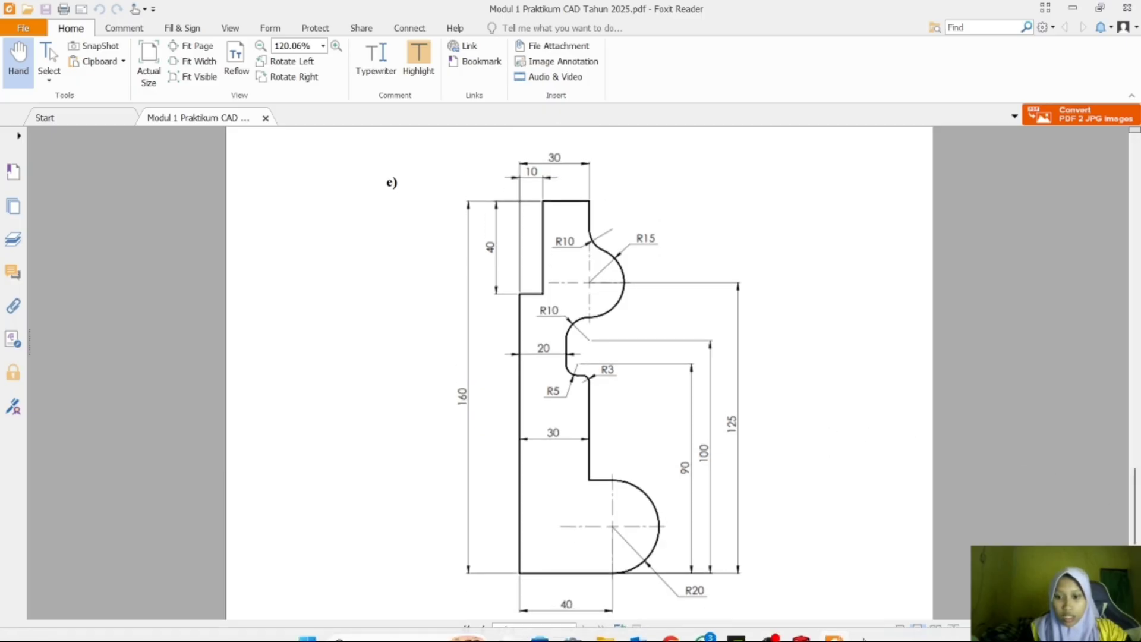
{"action": "mouse_move", "coordinate": [804, 625]}
{"action": "left_click", "coordinate": [1034, 523]}
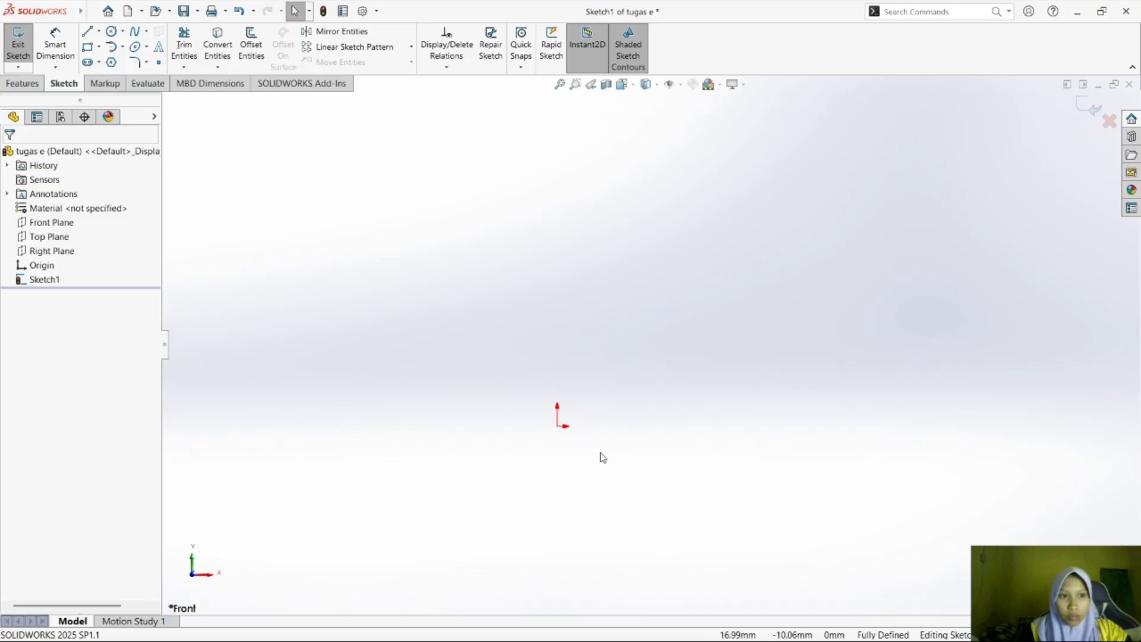
Sketch a horizontal line about 153 mm long running right from the origin.
{"action": "left_click", "coordinate": [91, 34]}
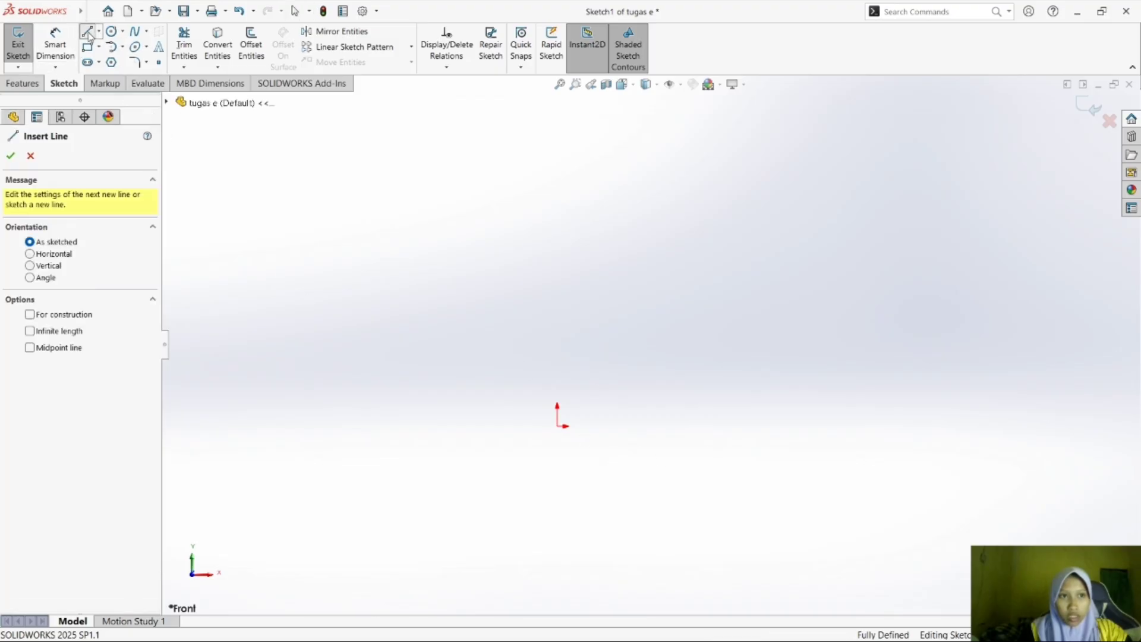
{"action": "left_click_drag", "start_coordinate": [557, 426], "coordinate": [951, 427]}
{"action": "key", "text": "Escape"}
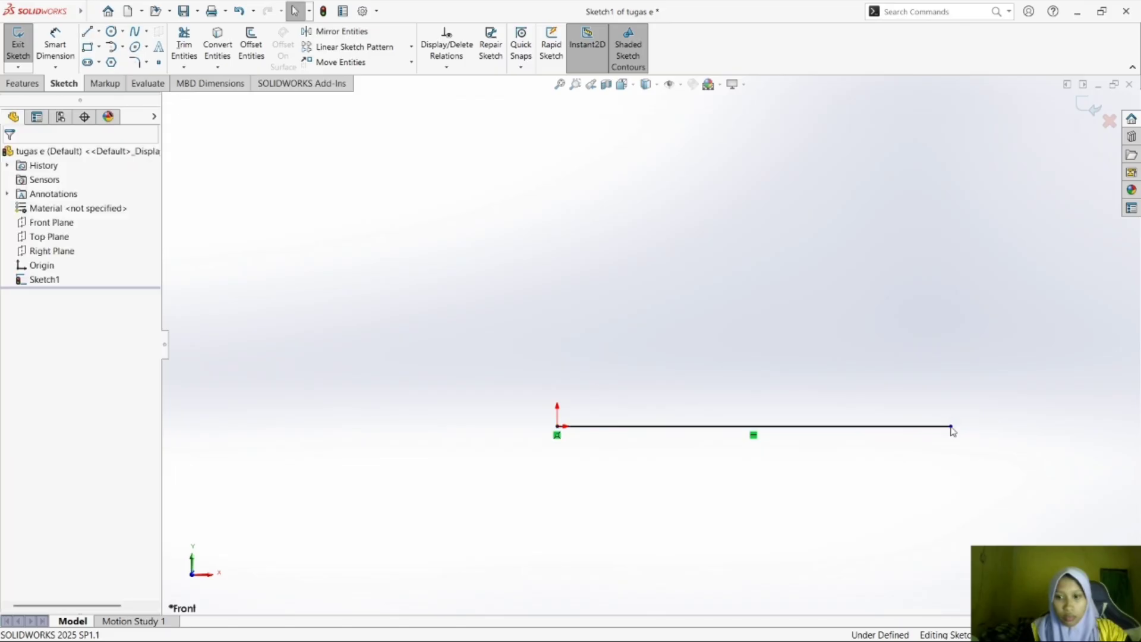
Check exercise e) in Foxit Reader, return to SOLIDWORKS, and sketch a vertical line about 42 mm up from the base line's right end.
{"action": "left_click", "coordinate": [837, 629]}
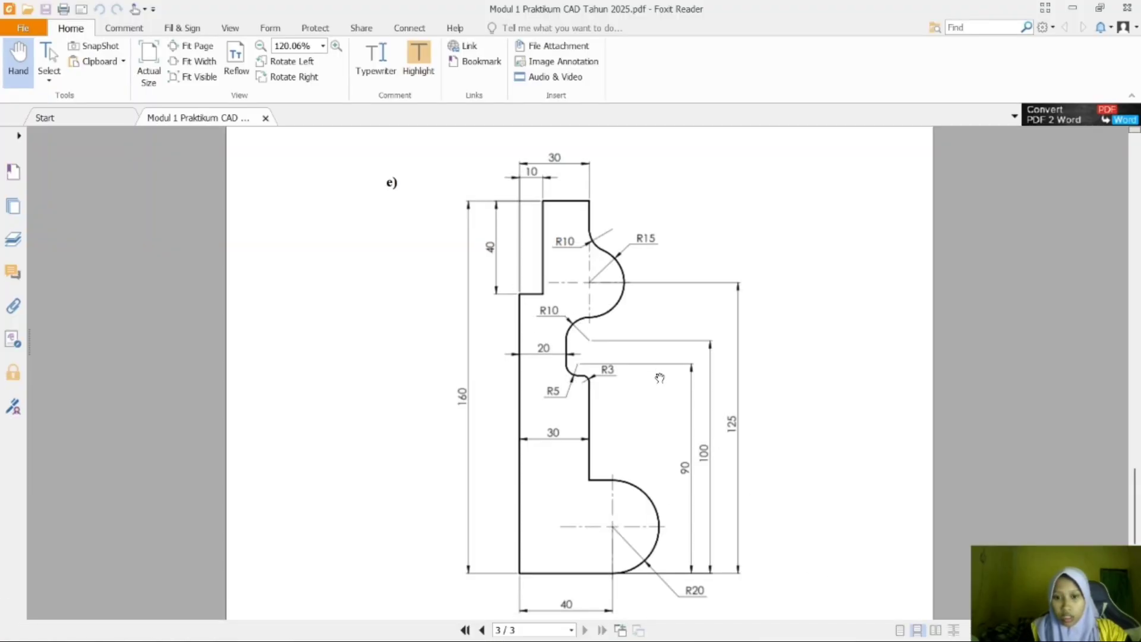
{"action": "left_click", "coordinate": [801, 623]}
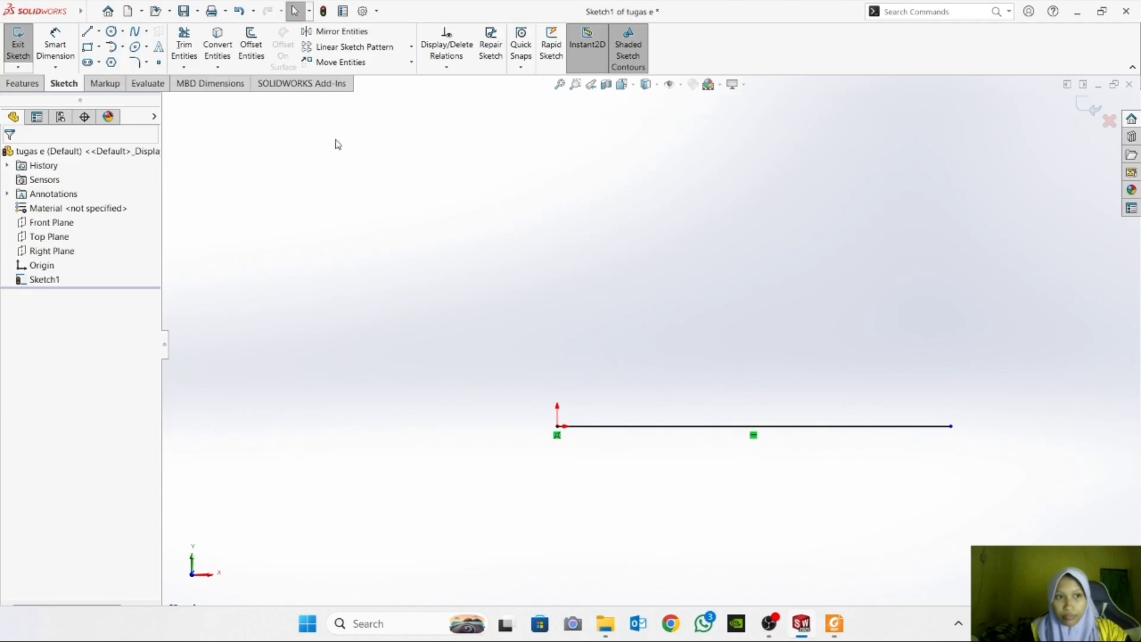
{"action": "left_click", "coordinate": [86, 31]}
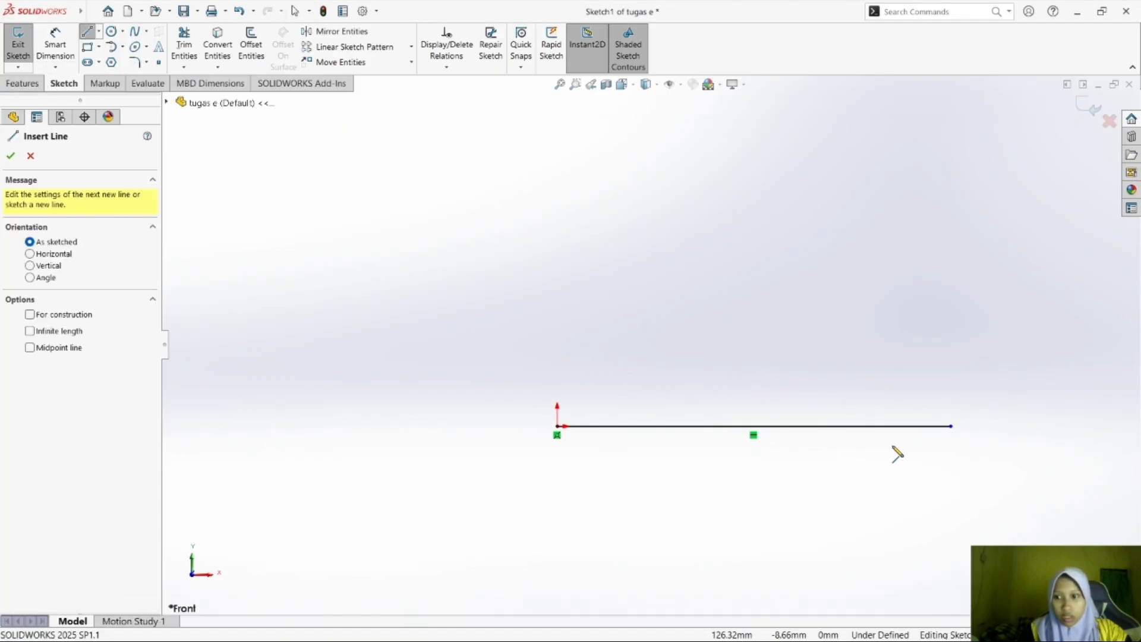
{"action": "left_click", "coordinate": [950, 426]}
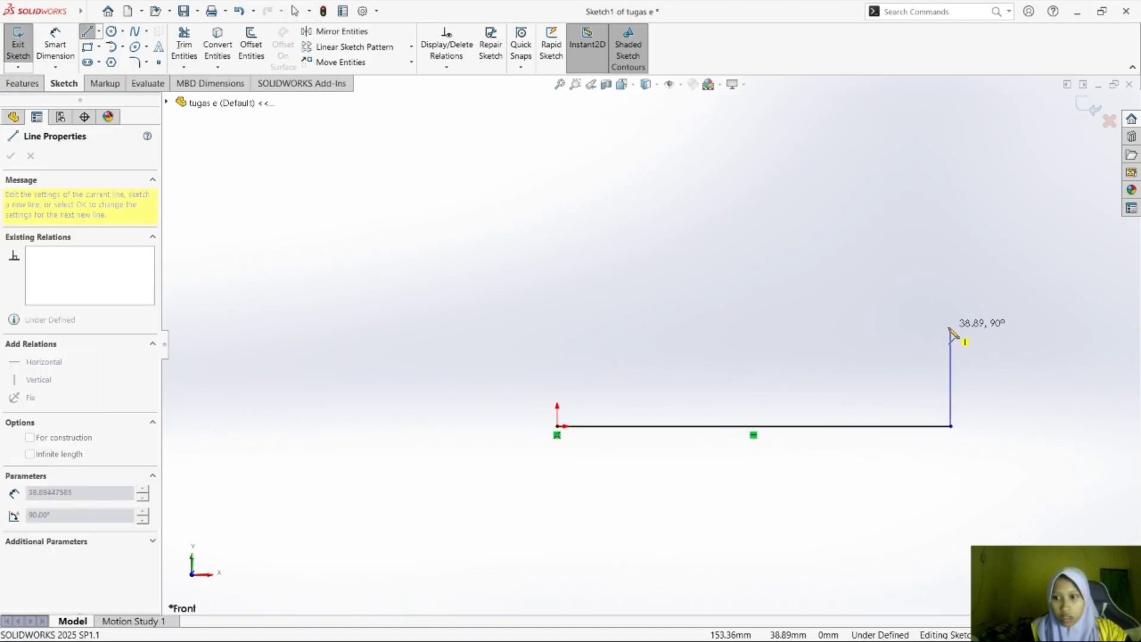
{"action": "left_click", "coordinate": [951, 320]}
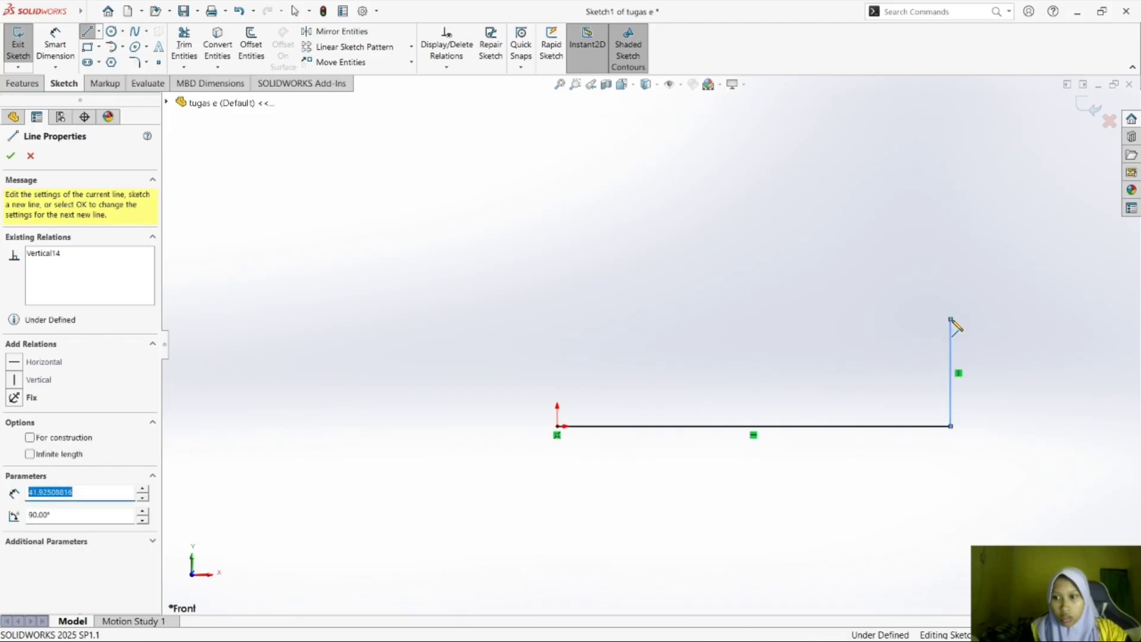
Review the exercise e) drawing in Foxit Reader and return to the tugas e sketch in SOLIDWORKS.
{"action": "key", "text": "Escape"}
{"action": "key", "text": "Escape"}
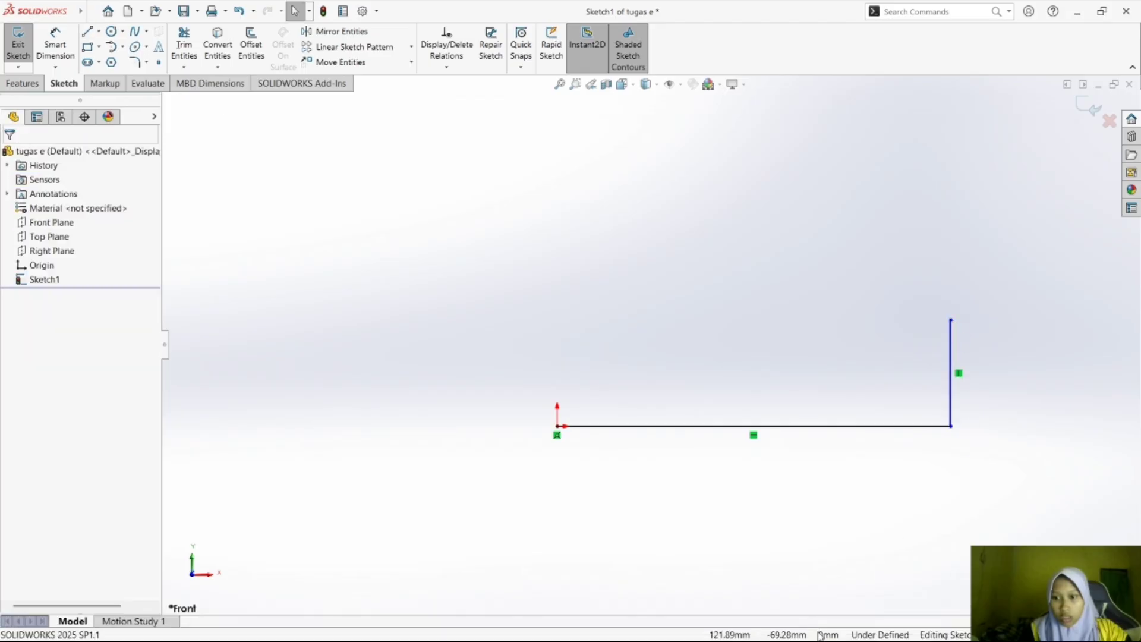
{"action": "left_click", "coordinate": [831, 625]}
{"action": "mouse_move", "coordinate": [827, 630]}
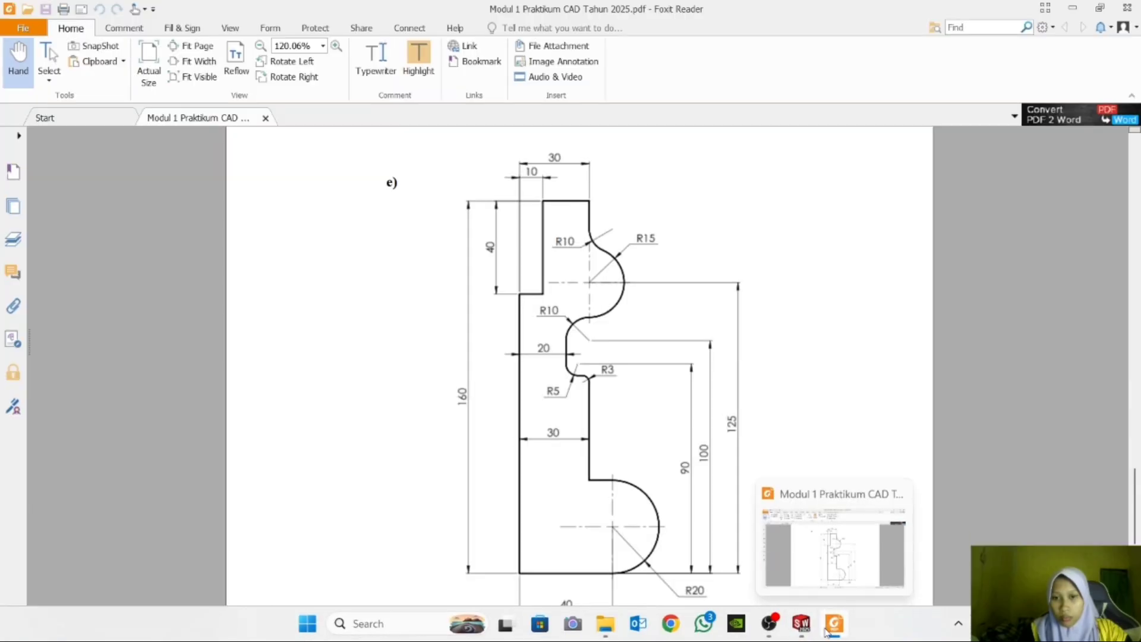
{"action": "left_click", "coordinate": [827, 630]}
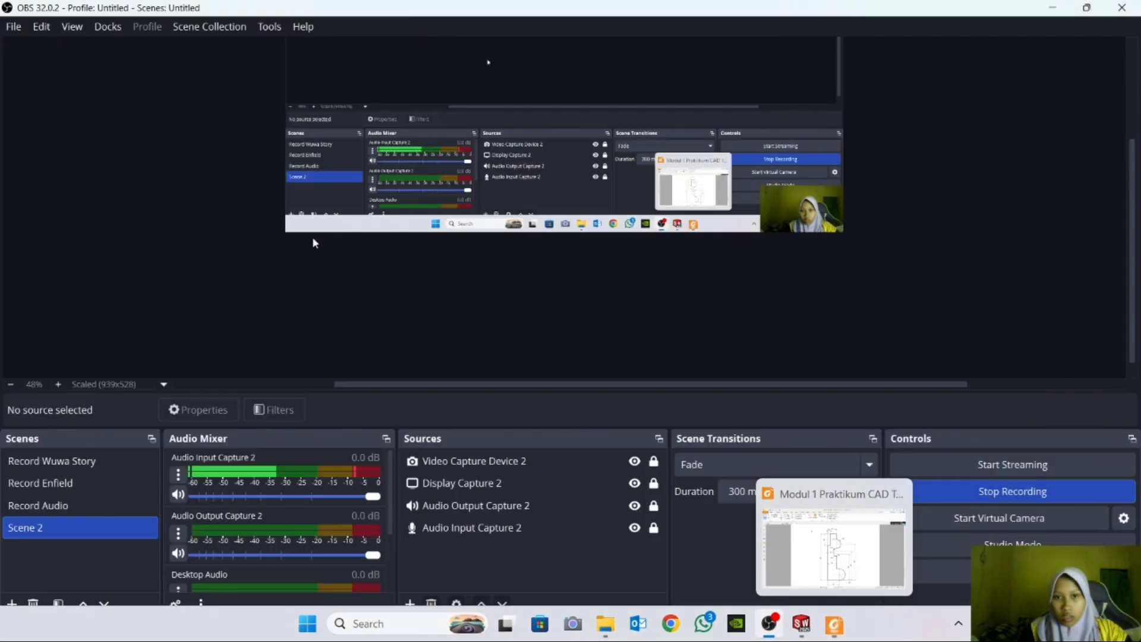
{"action": "left_click", "coordinate": [800, 624]}
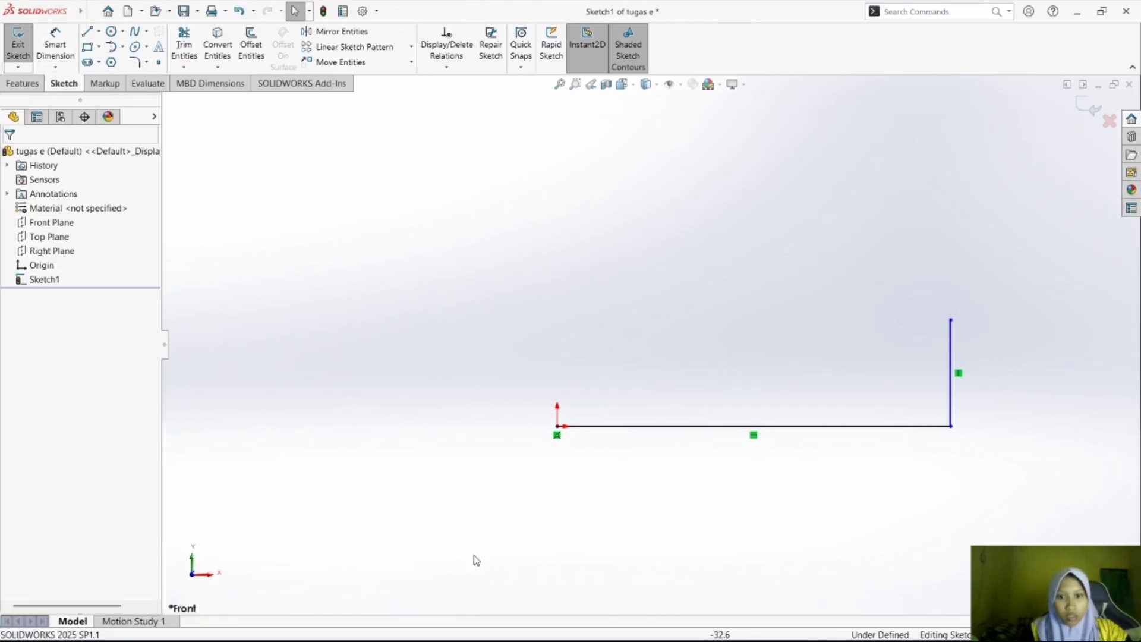
Sketch a stepped line chain from the origin: about 17 mm up, 17 mm left, 22 mm up and 17 mm right.
{"action": "left_click", "coordinate": [557, 426]}
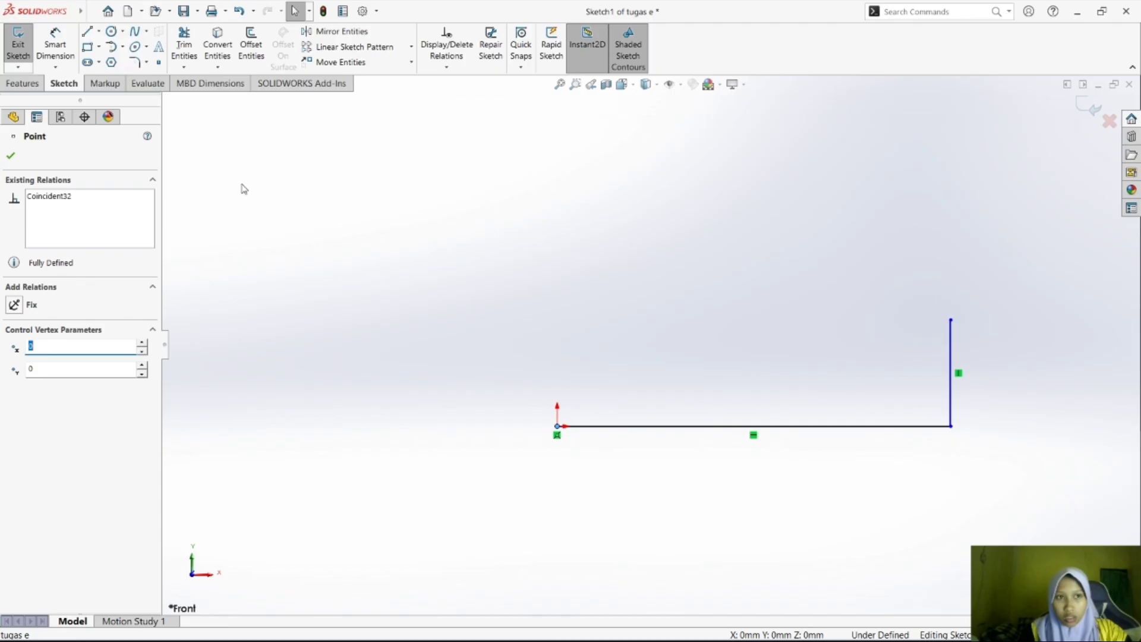
{"action": "left_click", "coordinate": [86, 31]}
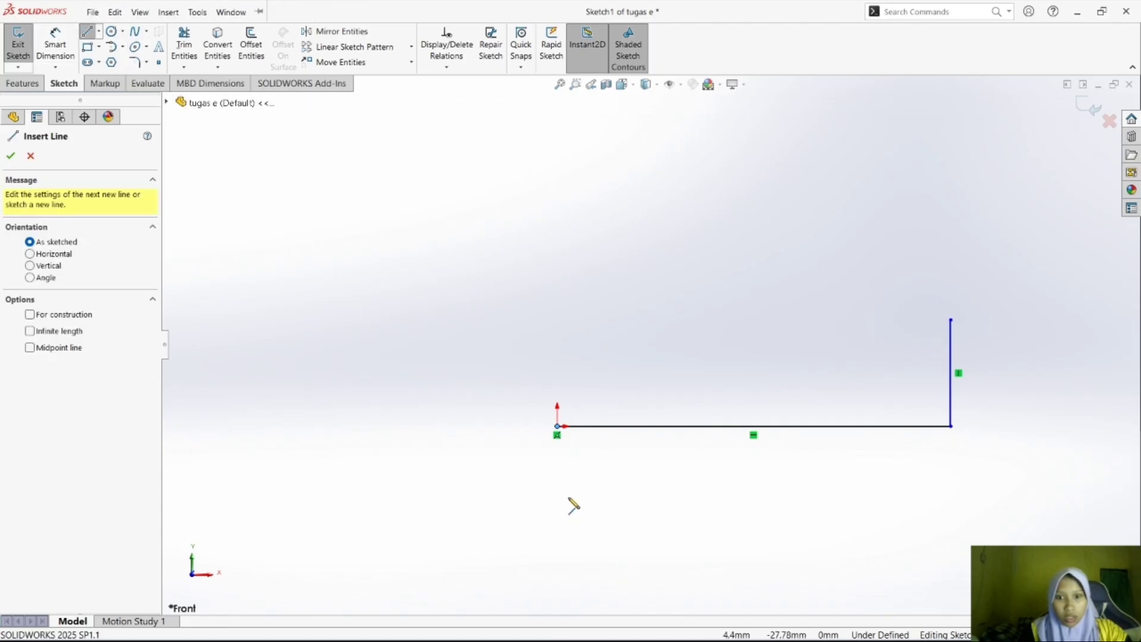
{"action": "left_click", "coordinate": [558, 426]}
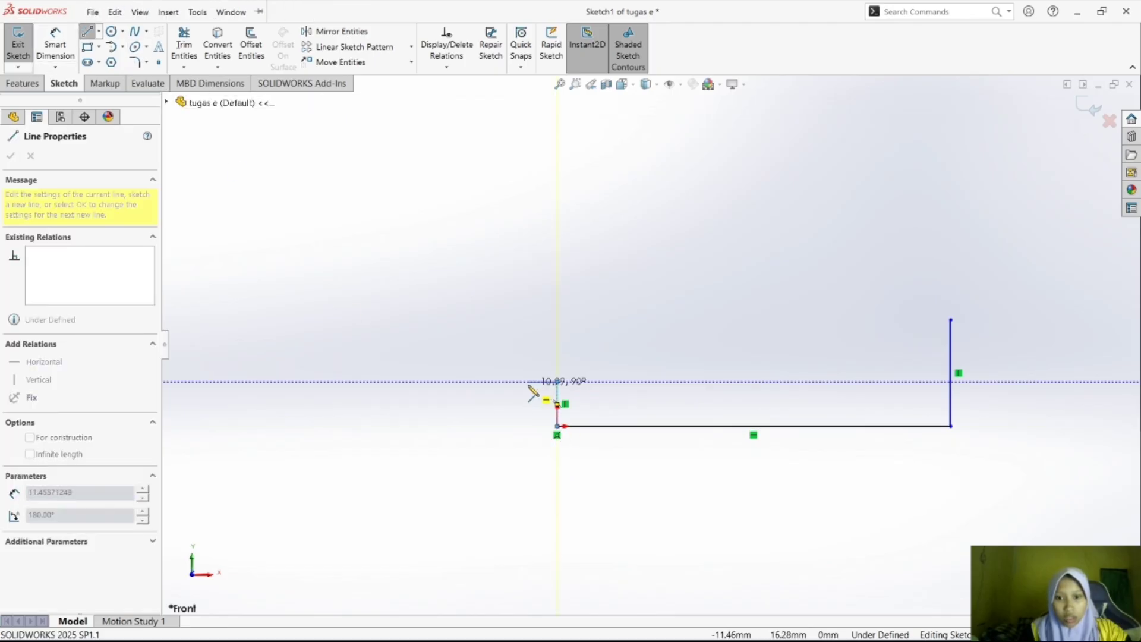
{"action": "left_click", "coordinate": [513, 382]}
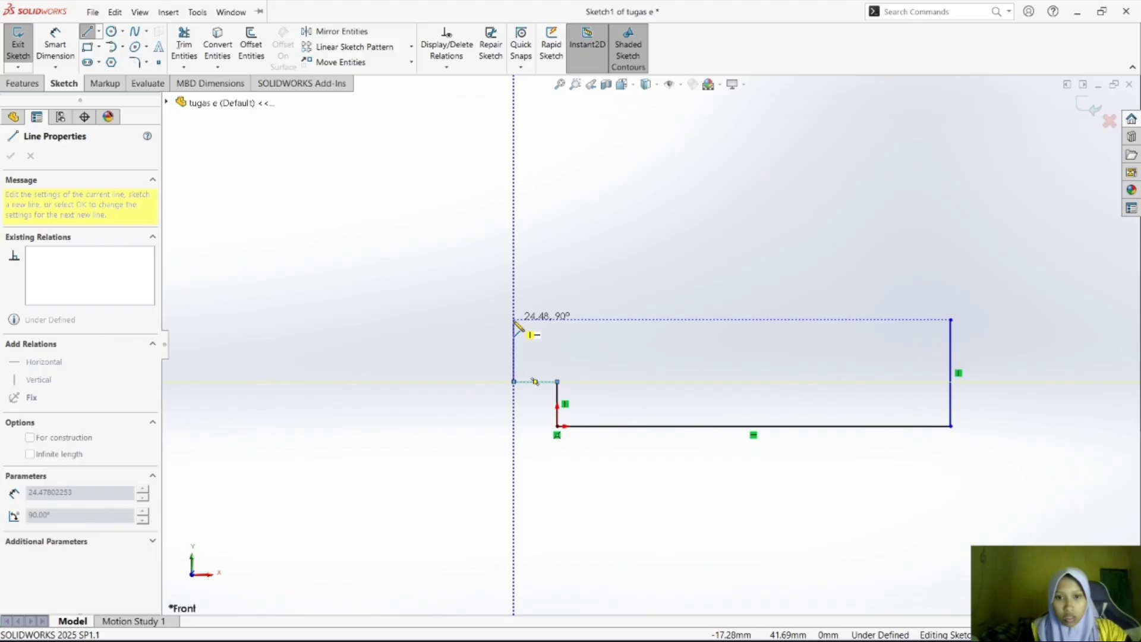
{"action": "left_click", "coordinate": [513, 354]}
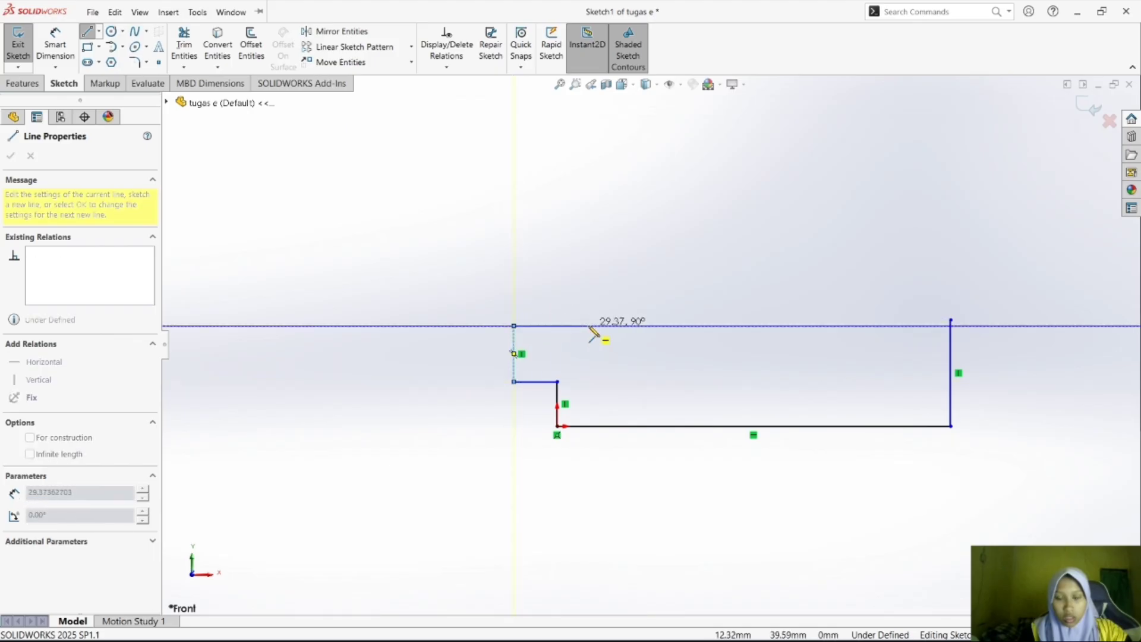
{"action": "left_click", "coordinate": [557, 326]}
{"action": "key", "text": "Escape"}
{"action": "key", "text": "Escape"}
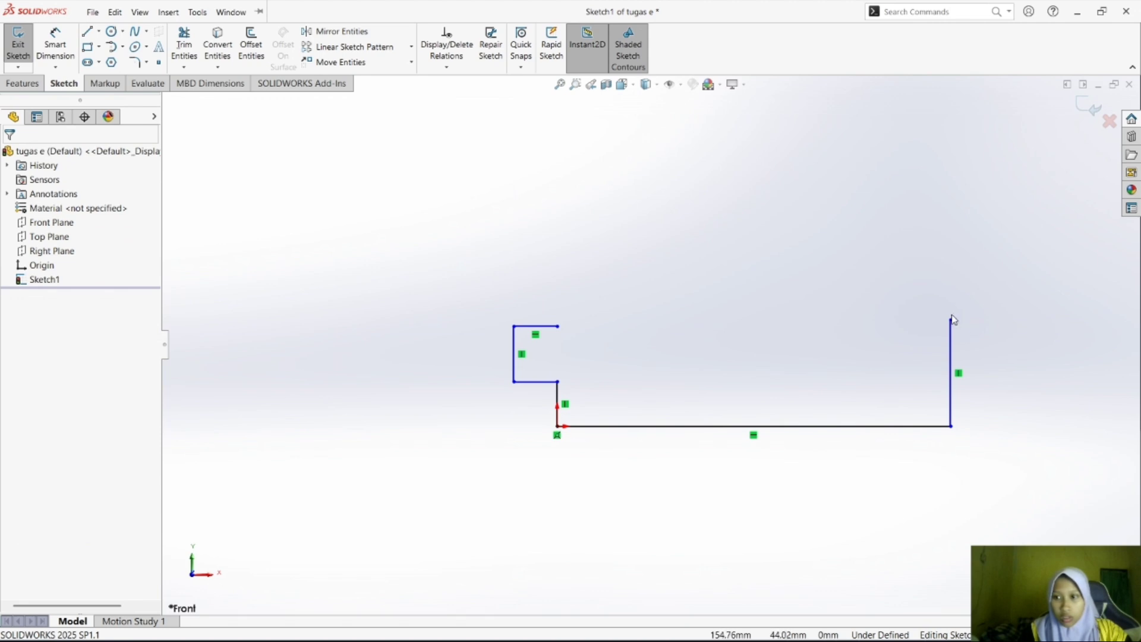
Delete the vertical line at the base line's right end and redraw it about 39 mm tall, level with the stepped chain's upper line.
{"action": "left_click_drag", "start_coordinate": [951, 320], "coordinate": [947, 332]}
{"action": "left_click", "coordinate": [962, 332]}
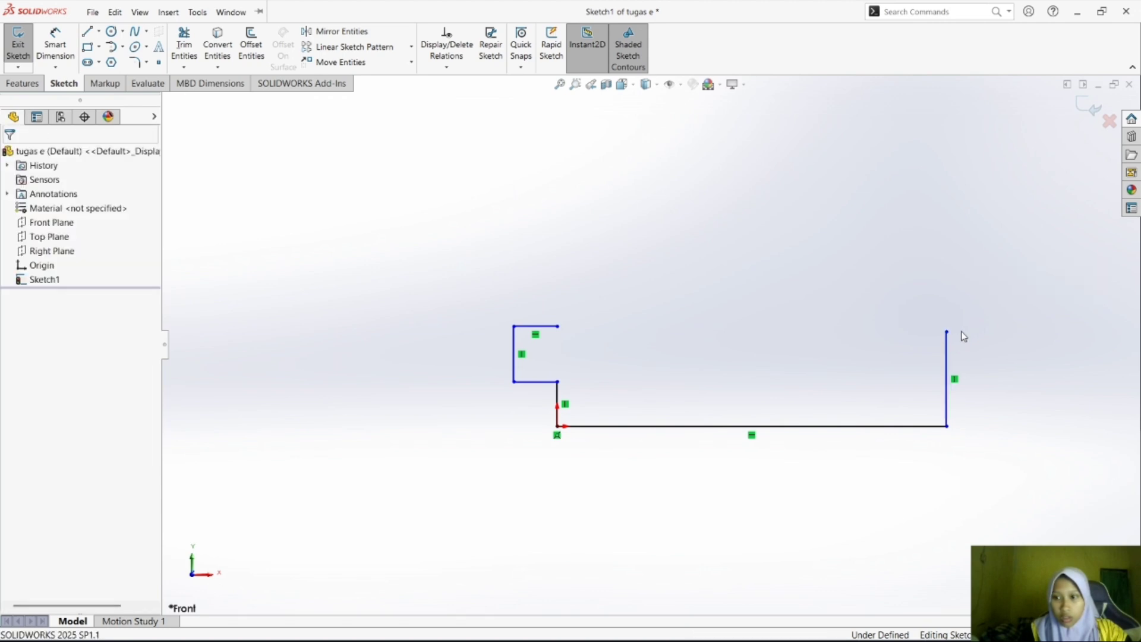
{"action": "left_click", "coordinate": [946, 373]}
{"action": "key", "text": "Delete"}
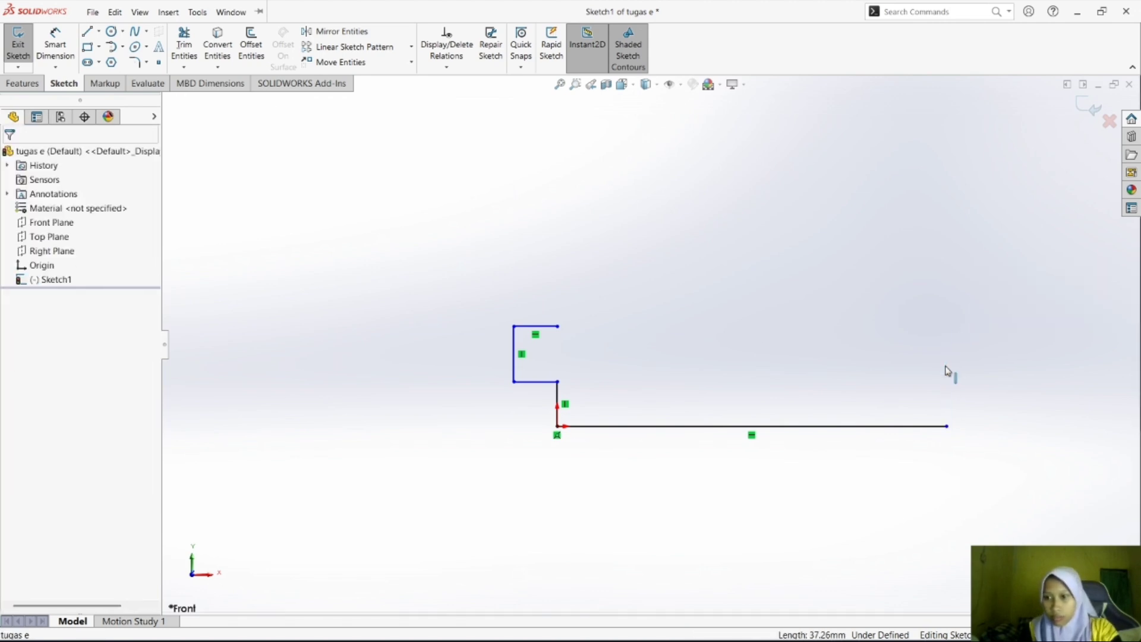
{"action": "left_click", "coordinate": [87, 31]}
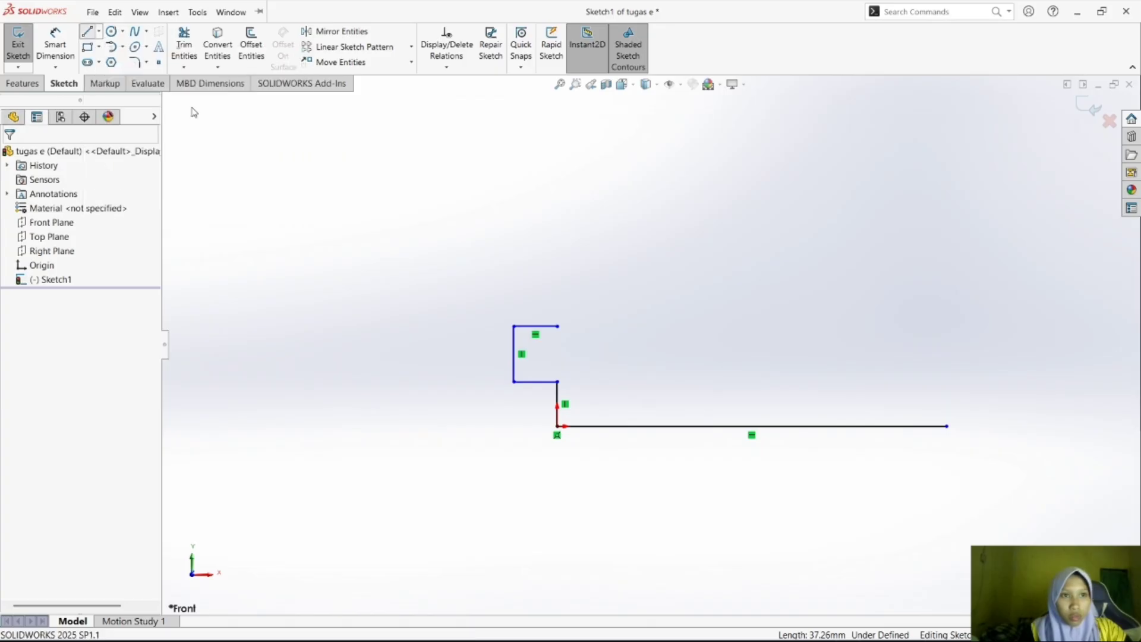
{"action": "left_click", "coordinate": [946, 426]}
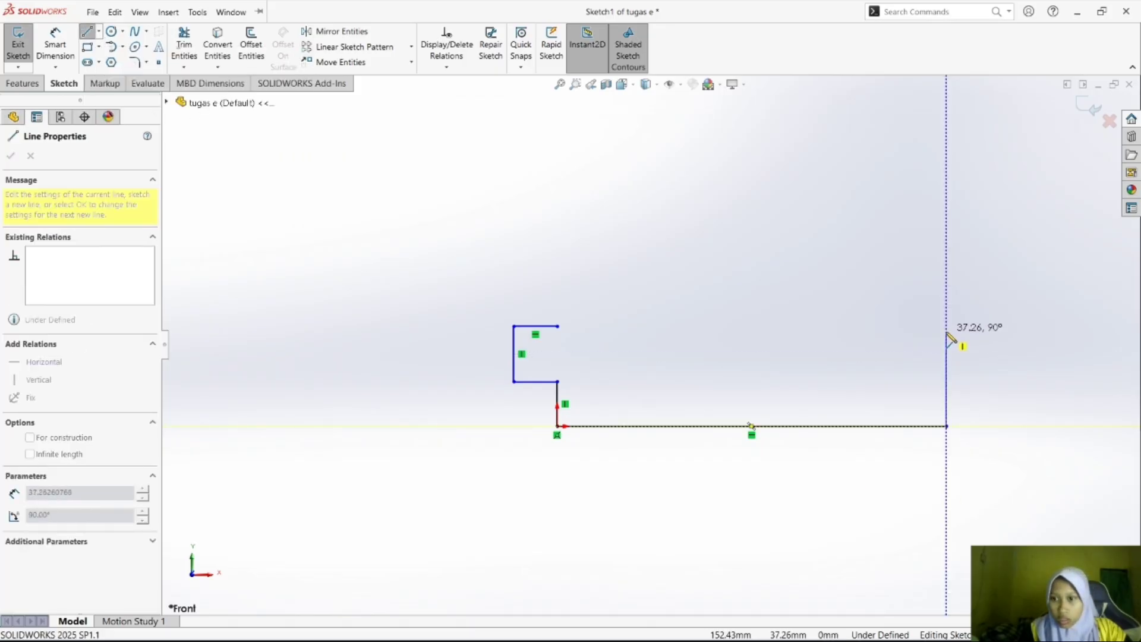
{"action": "left_click", "coordinate": [947, 327]}
{"action": "key", "text": "Escape"}
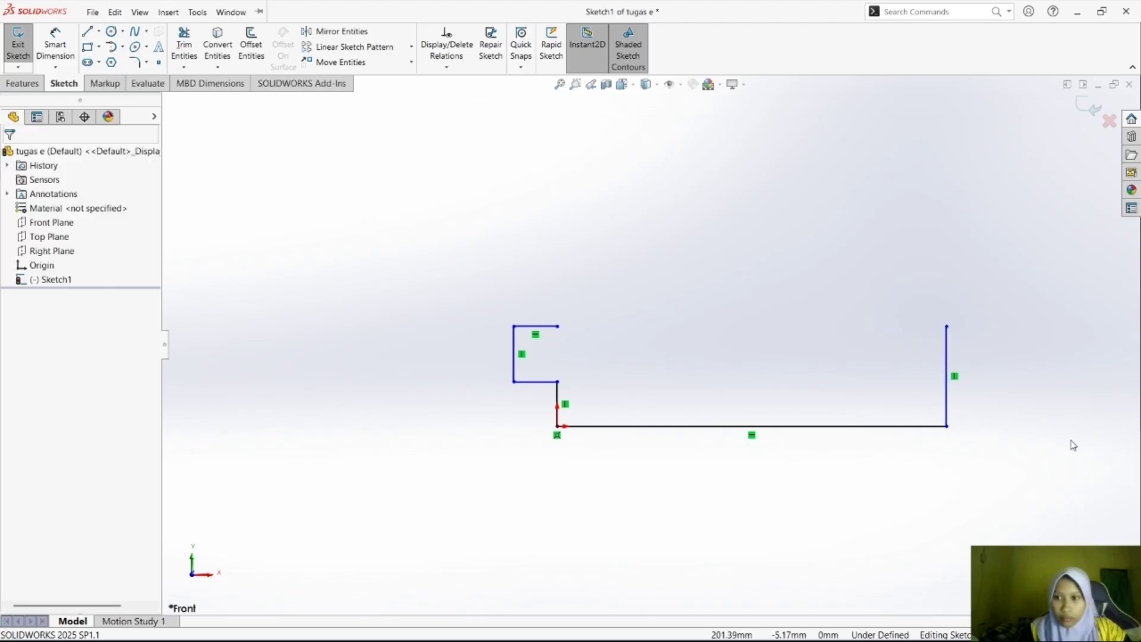
Check the rounded R20 end of exercise e) in Foxit Reader and return to SOLIDWORKS.
{"action": "mouse_move", "coordinate": [785, 623]}
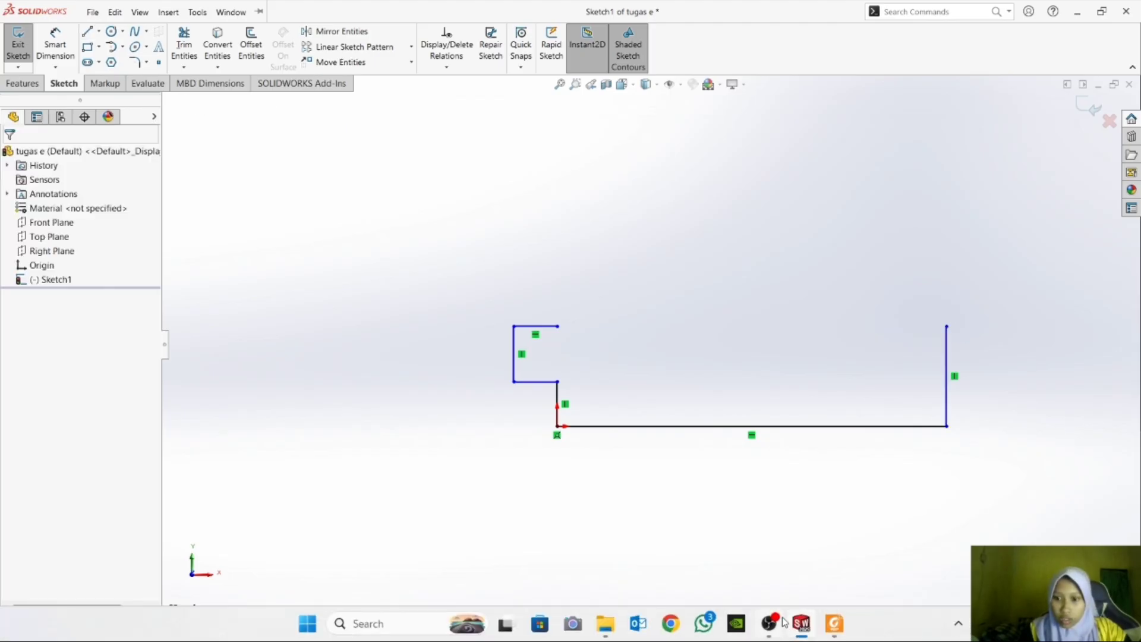
{"action": "left_click", "coordinate": [834, 626]}
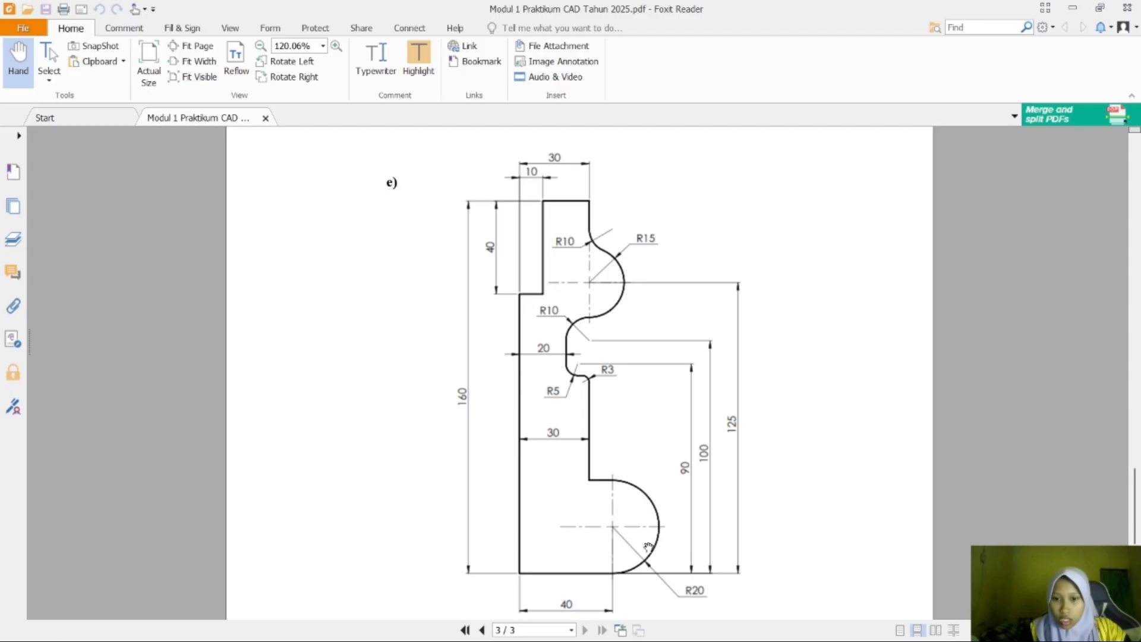
{"action": "mouse_move", "coordinate": [829, 633]}
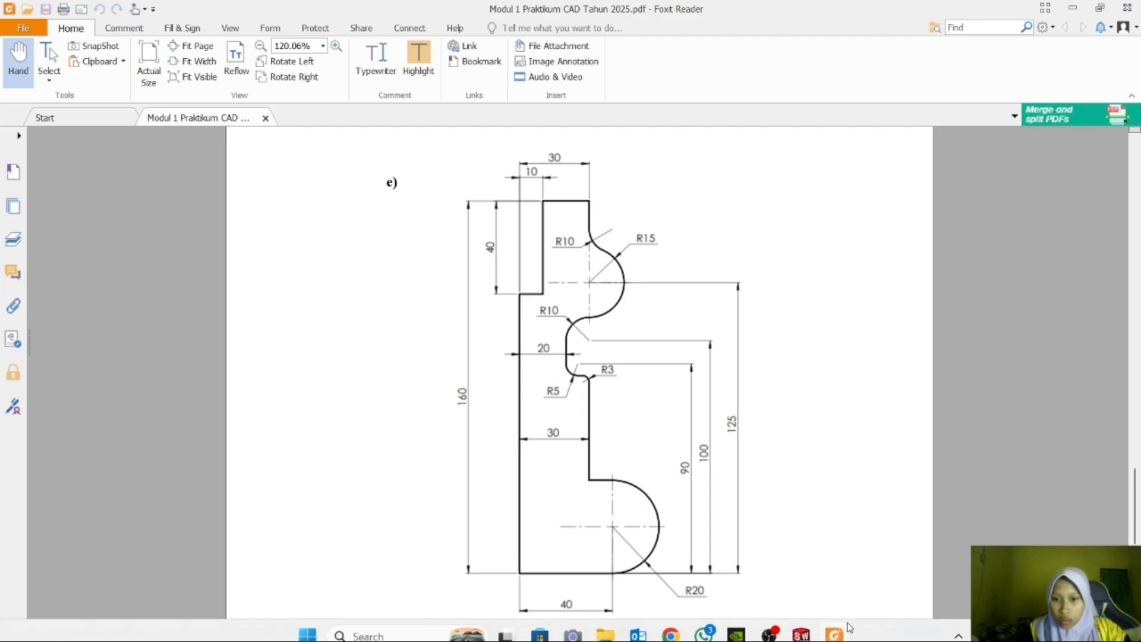
{"action": "left_click", "coordinate": [814, 629]}
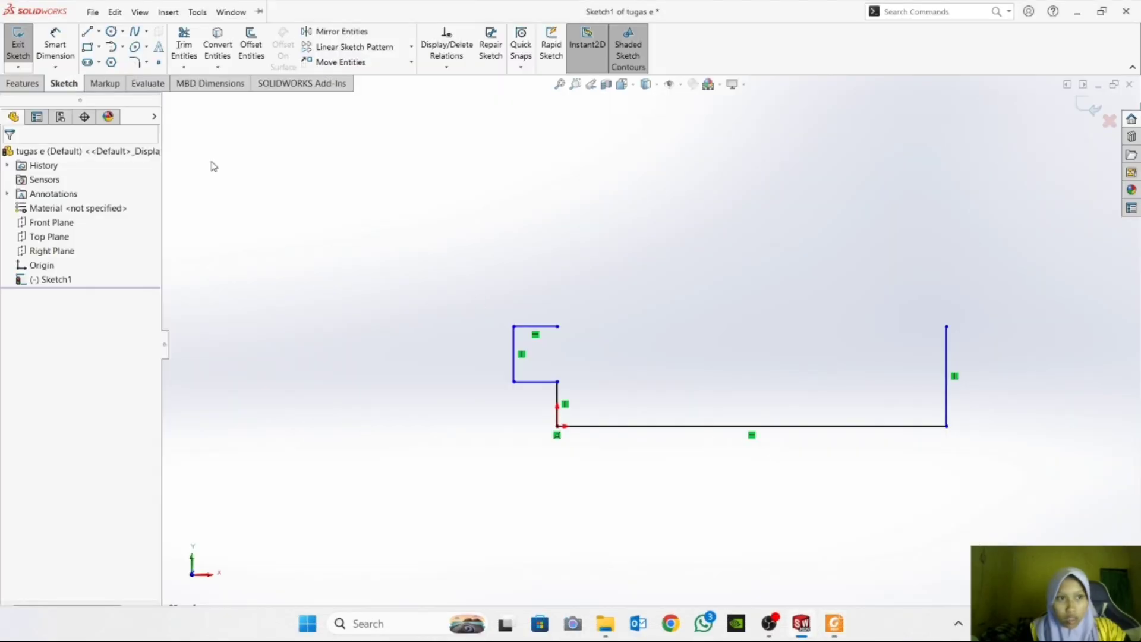
Sketch a 180° centerpoint arc of about 20 mm radius above the right vertical line, and extend that line to the arc's right end.
{"action": "left_click", "coordinate": [121, 48]}
{"action": "left_click", "coordinate": [143, 61]}
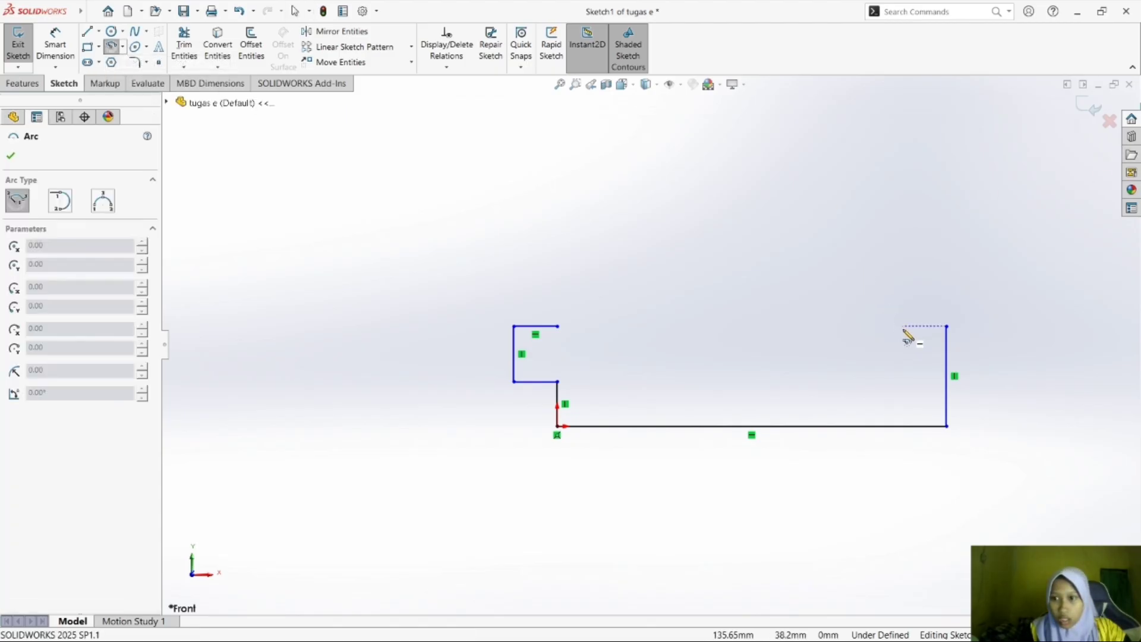
{"action": "left_click", "coordinate": [896, 300]}
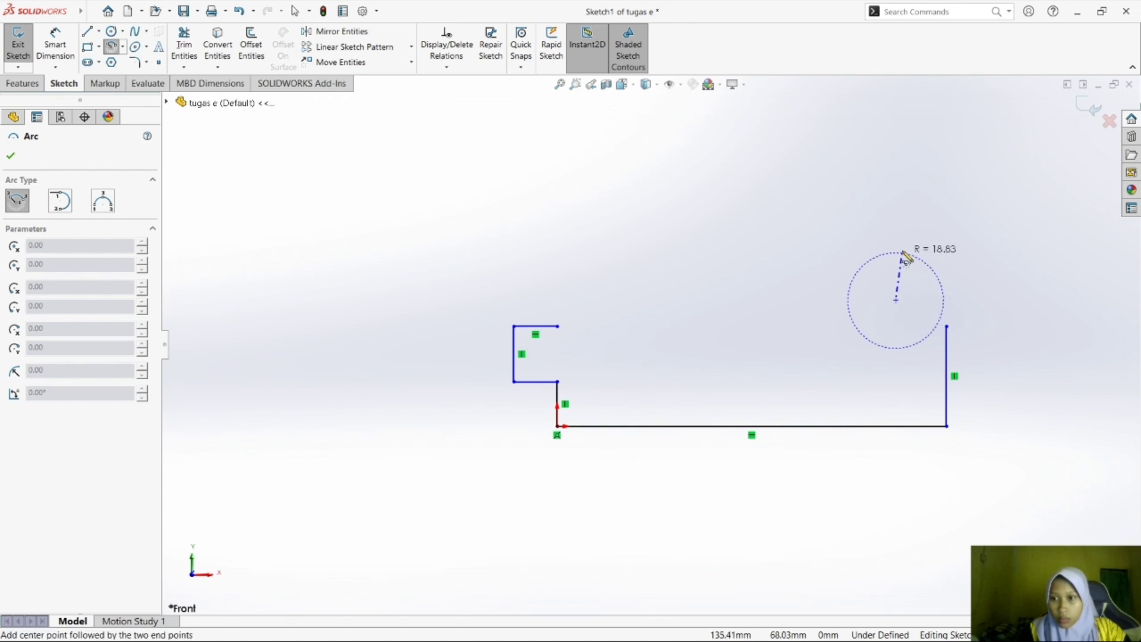
{"action": "left_click", "coordinate": [946, 302]}
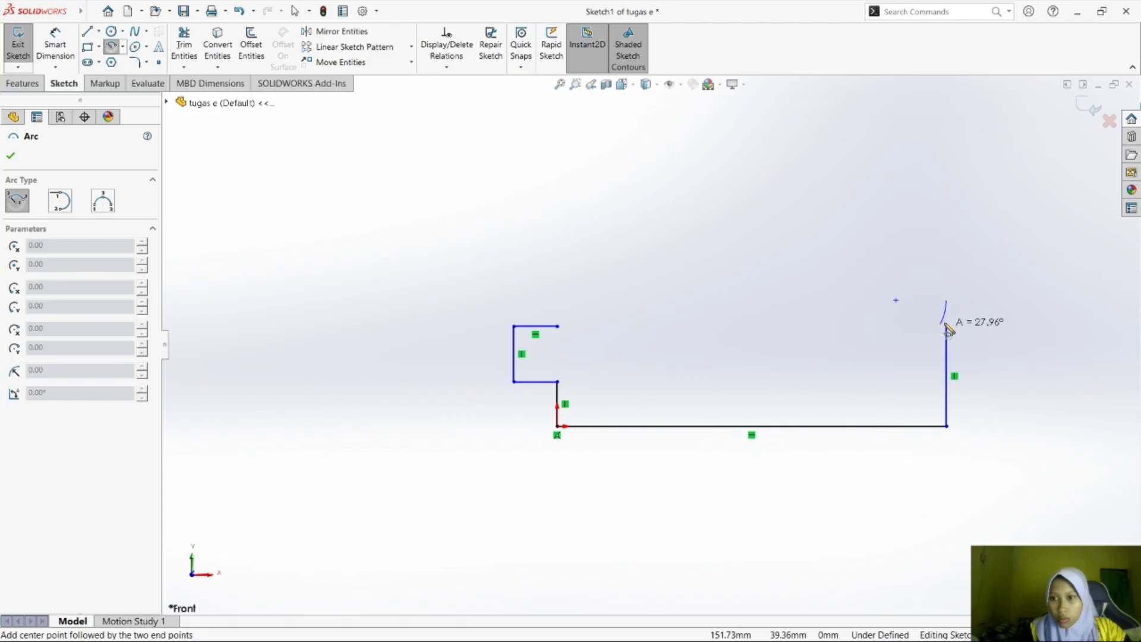
{"action": "left_click", "coordinate": [855, 308]}
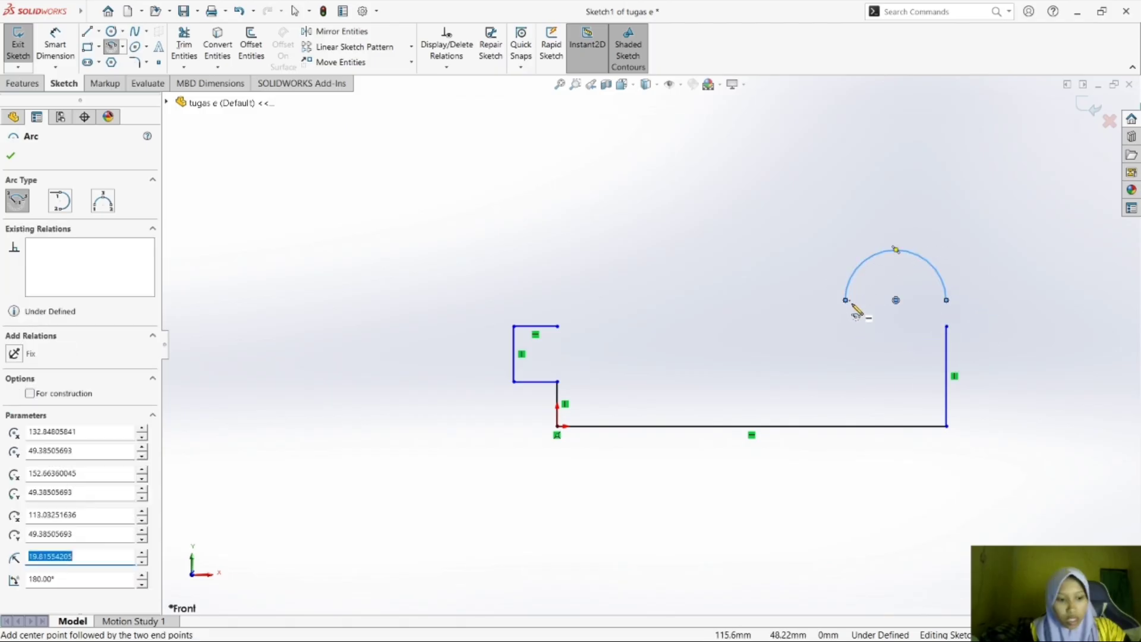
{"action": "key", "text": "Escape"}
{"action": "left_click_drag", "start_coordinate": [946, 326], "coordinate": [947, 301]}
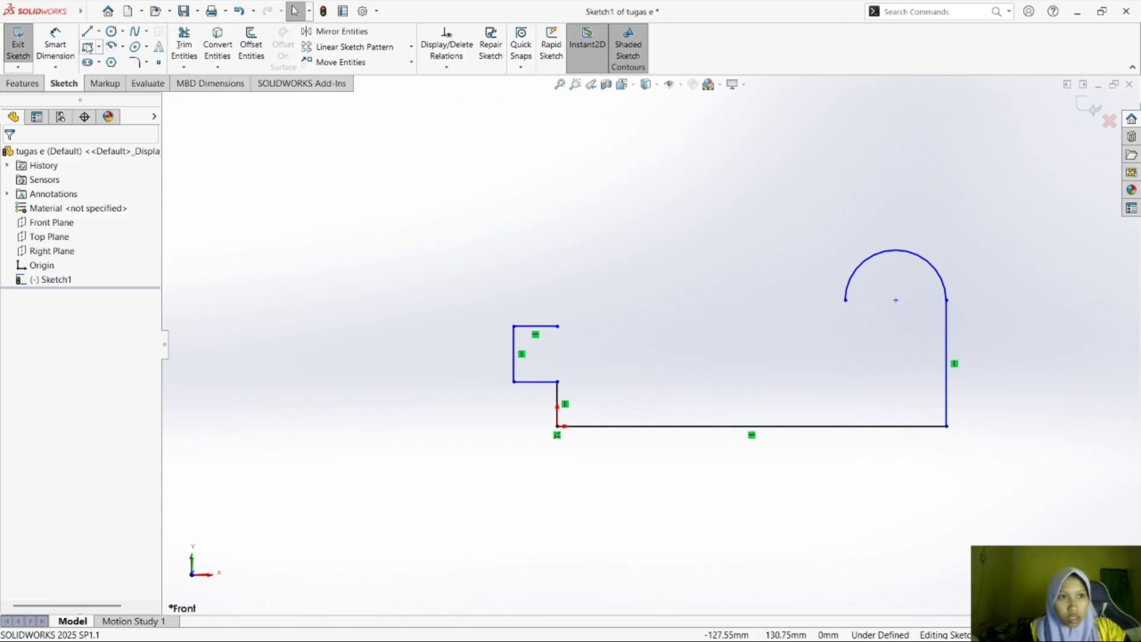
Sketch a line about 10 mm down from the arc's left end, continuing about 23 mm horizontally to the left.
{"action": "left_click", "coordinate": [88, 31]}
{"action": "left_click", "coordinate": [846, 300]}
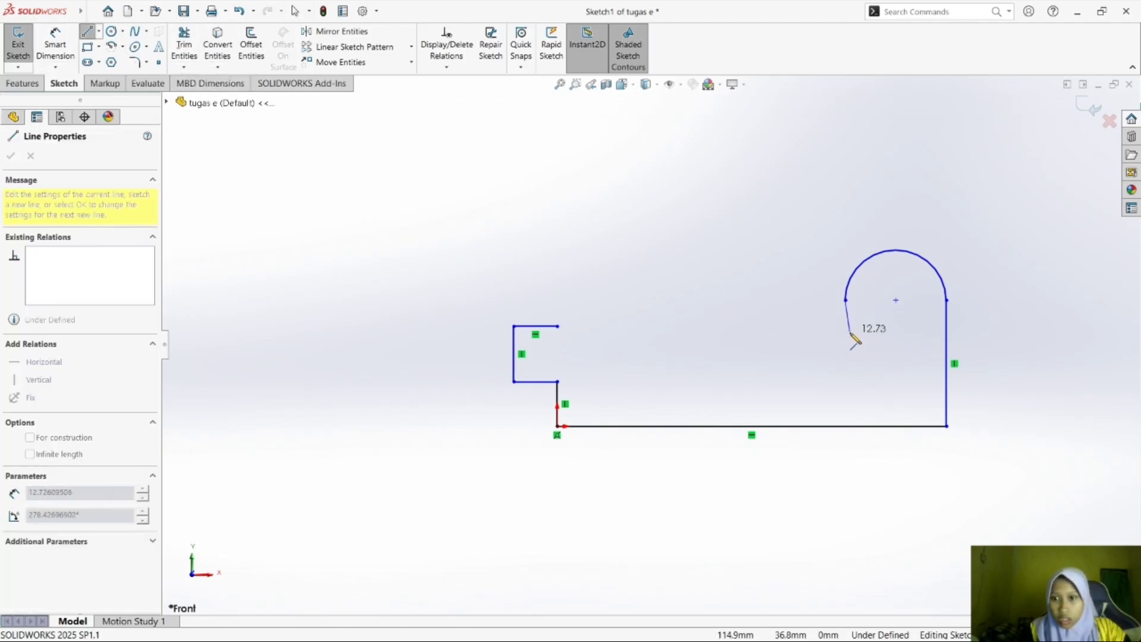
{"action": "left_click", "coordinate": [845, 327]}
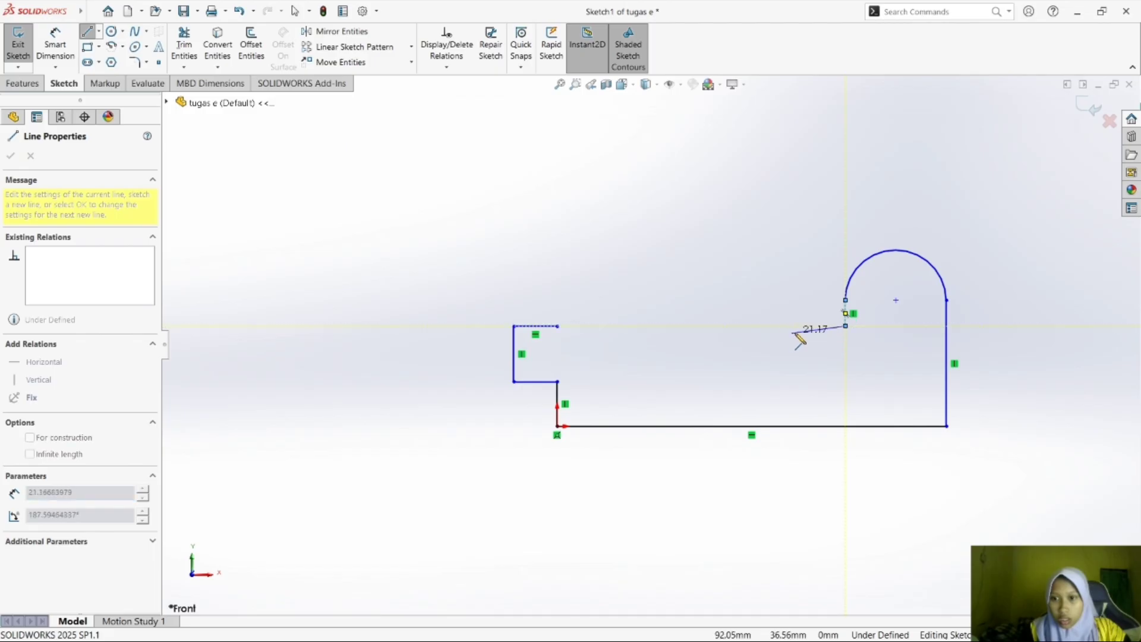
{"action": "left_click", "coordinate": [787, 326]}
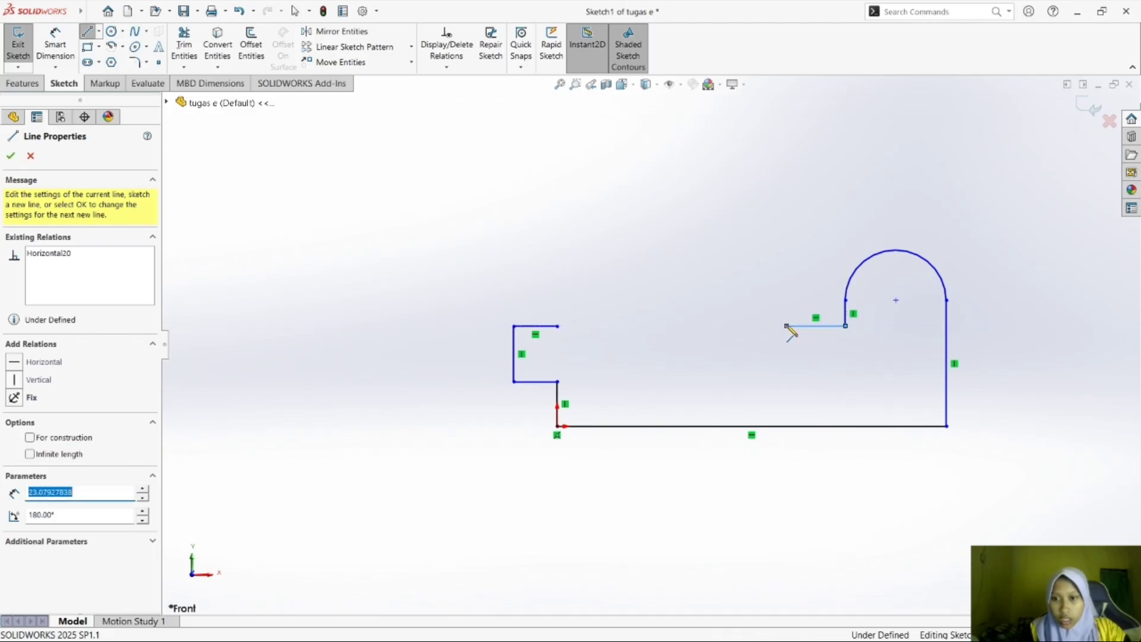
{"action": "key", "text": "Escape"}
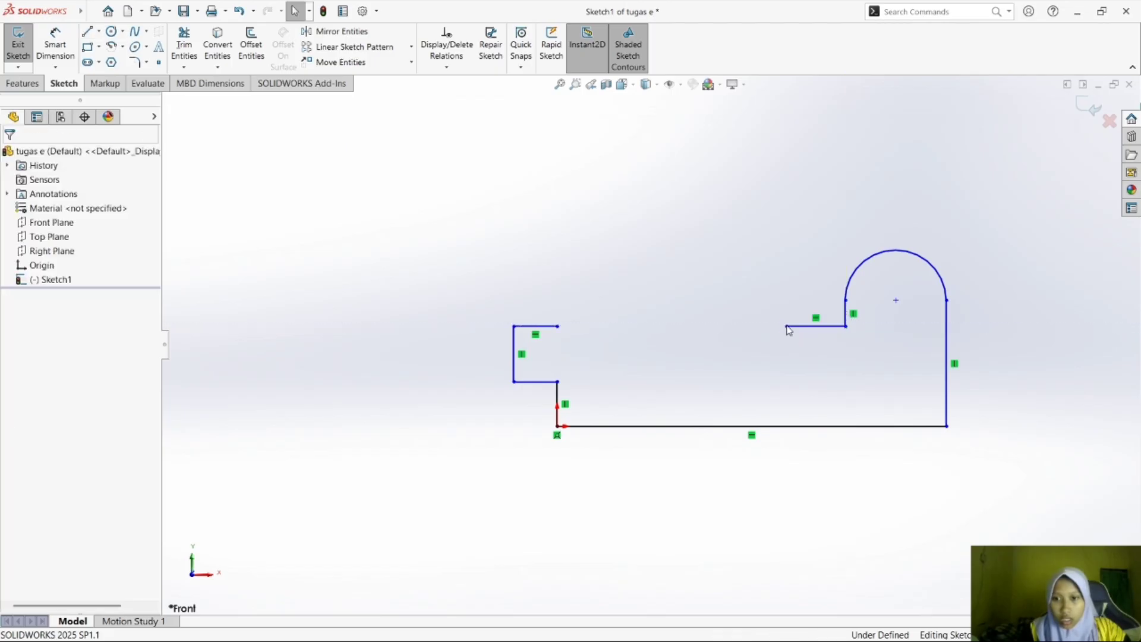
Try a 180° centerpoint arc of about 9.6 mm radius curving down from the 23 mm line's open end, and undo it.
{"action": "left_click", "coordinate": [124, 32]}
{"action": "left_click", "coordinate": [121, 47]}
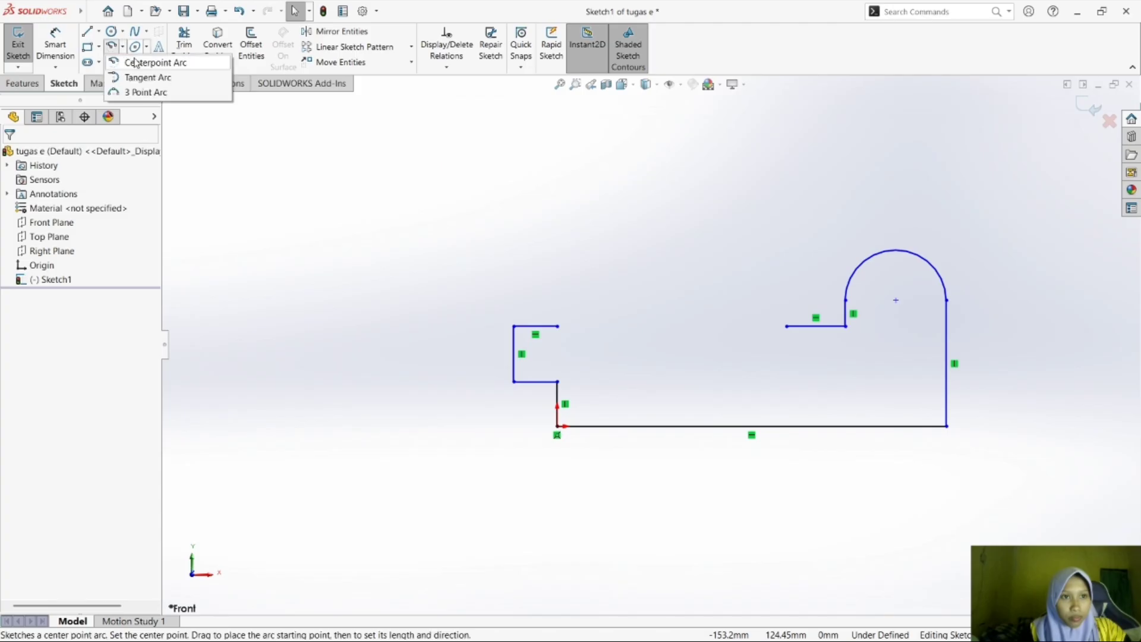
{"action": "left_click", "coordinate": [146, 55]}
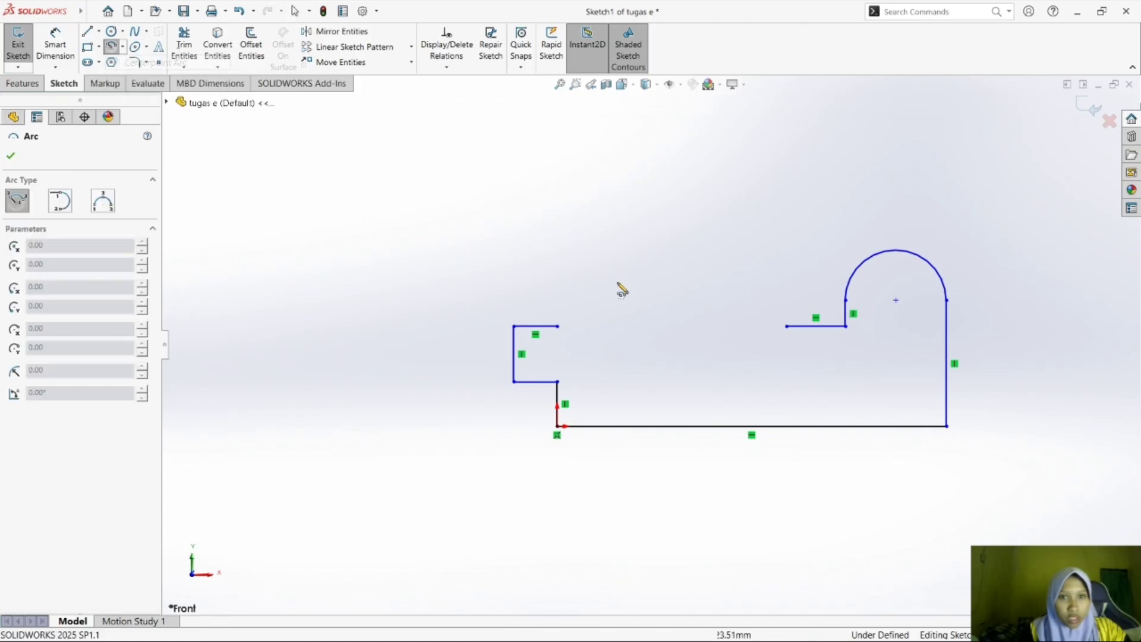
{"action": "left_click", "coordinate": [786, 350]}
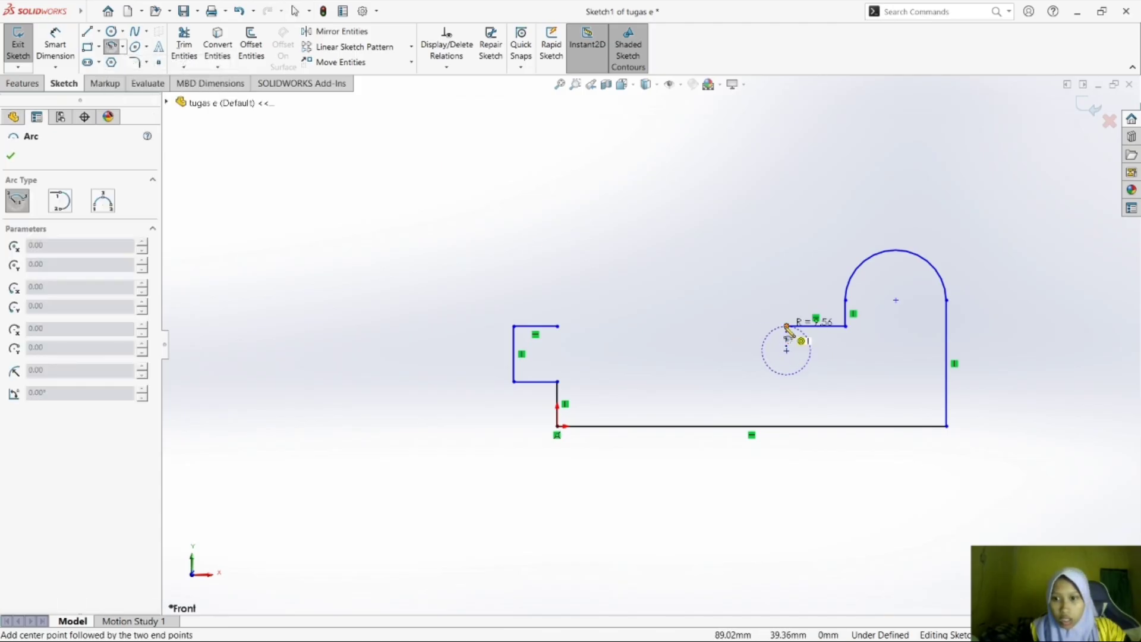
{"action": "left_click", "coordinate": [787, 326]}
{"action": "left_click", "coordinate": [787, 373]}
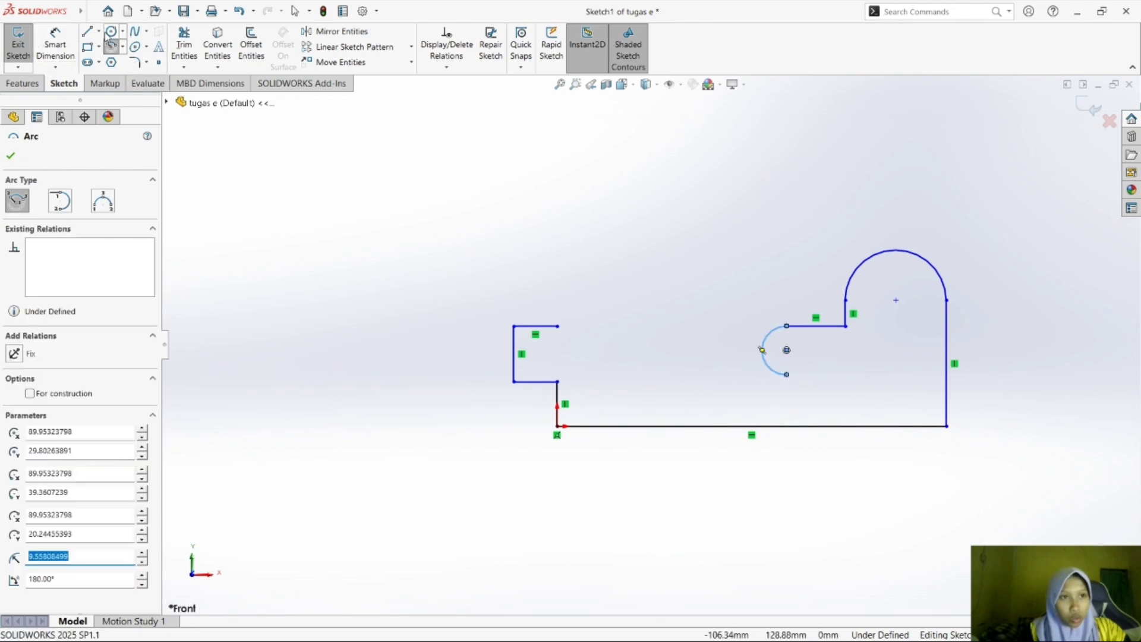
{"action": "key", "text": "ctrl+z"}
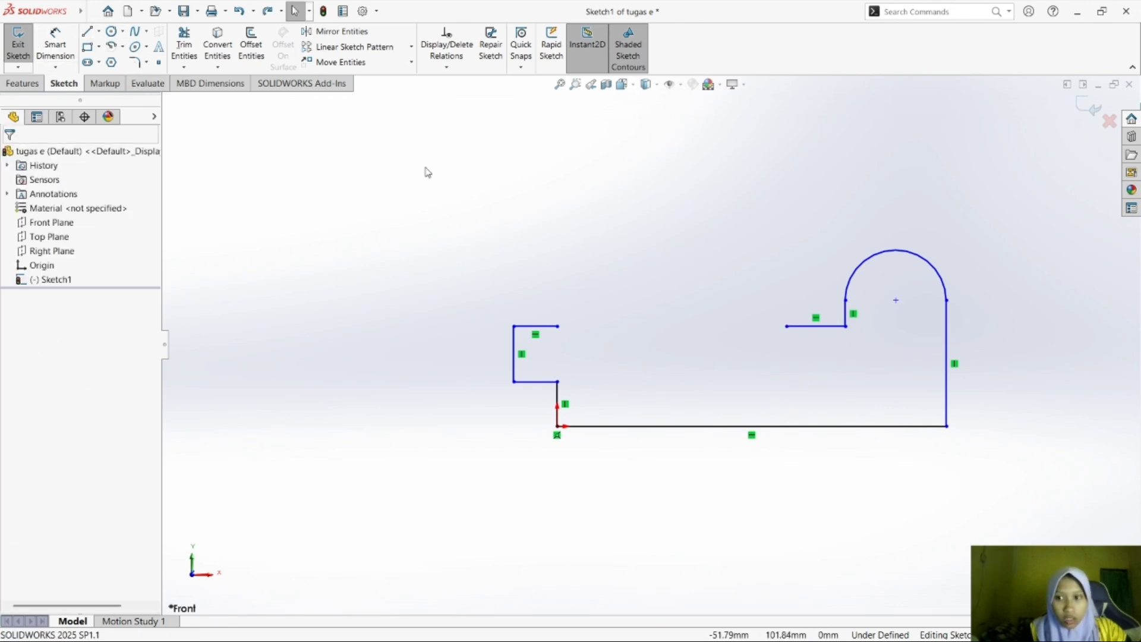
Sketch a 180° centerpoint arc of about 10 mm radius curving right and down from the open end of the 23 mm line.
{"action": "left_click", "coordinate": [123, 46]}
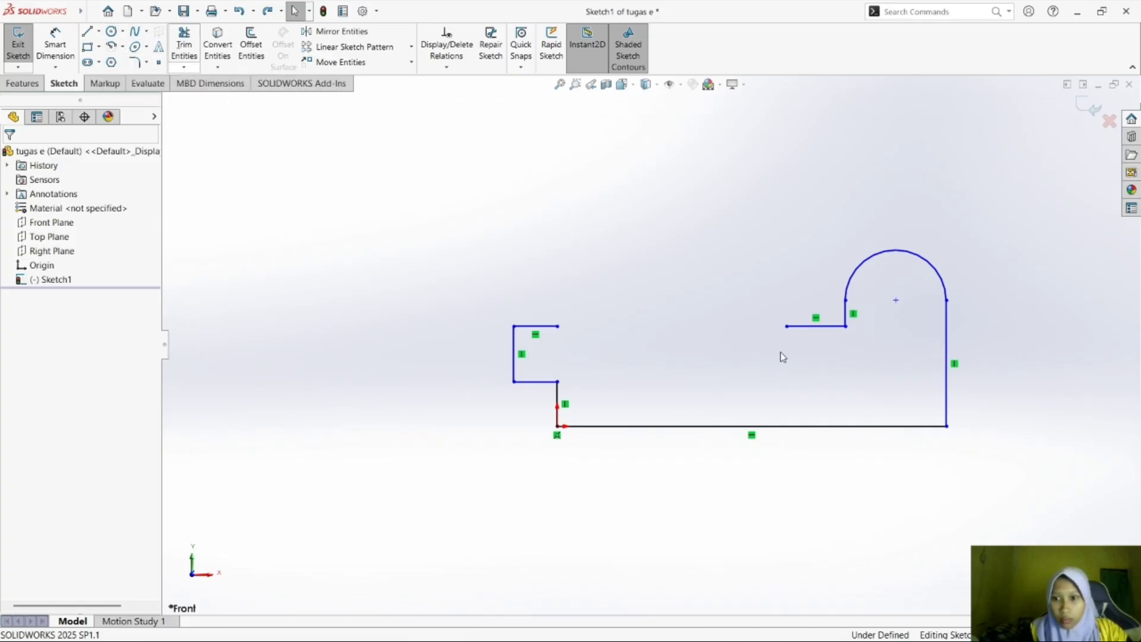
{"action": "left_click", "coordinate": [121, 47]}
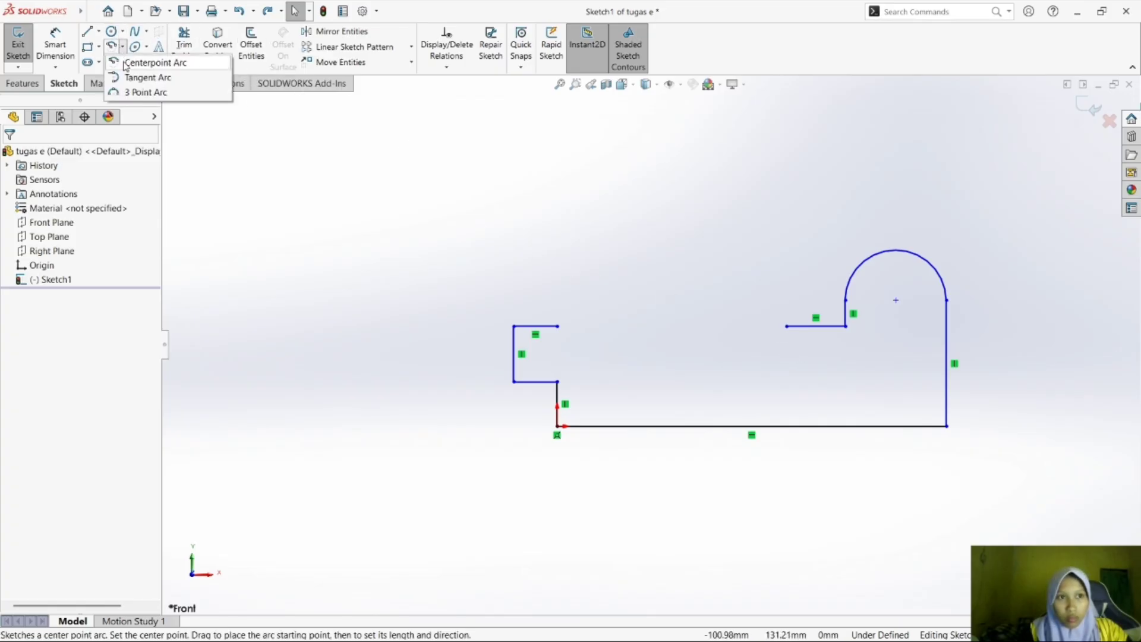
{"action": "left_click", "coordinate": [145, 61]}
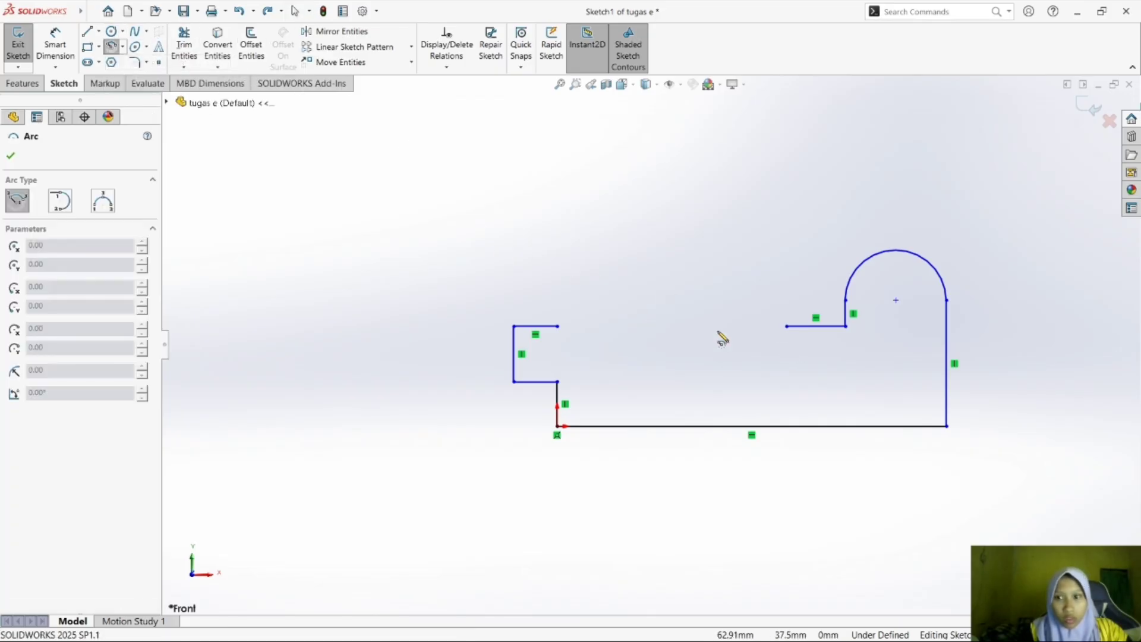
{"action": "left_click", "coordinate": [787, 352]}
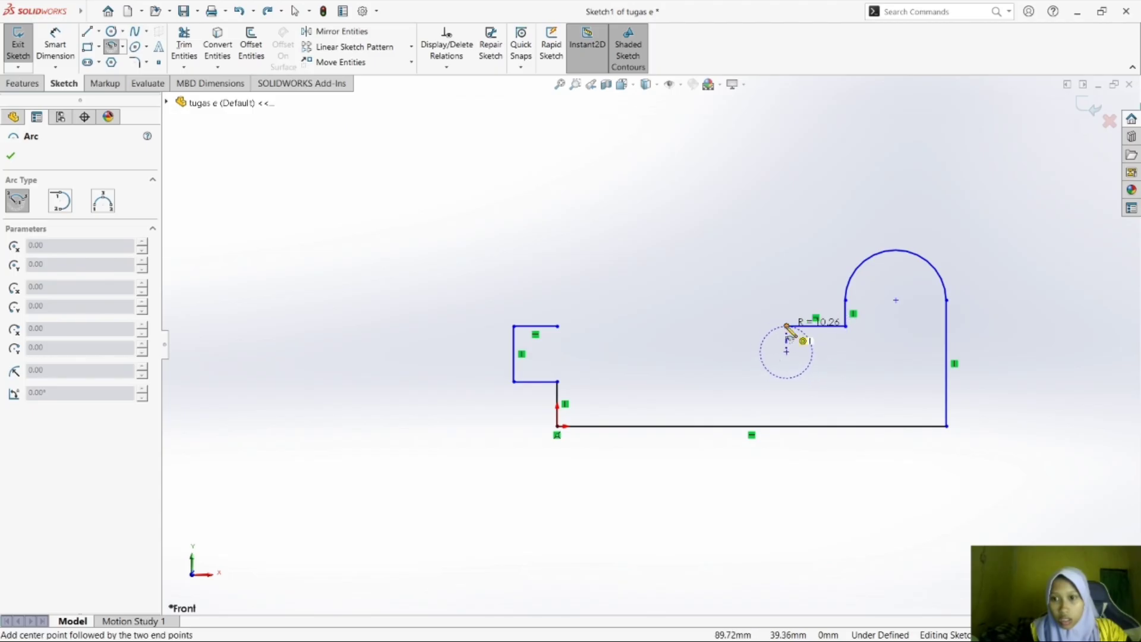
{"action": "left_click", "coordinate": [787, 326]}
{"action": "left_click", "coordinate": [787, 378]}
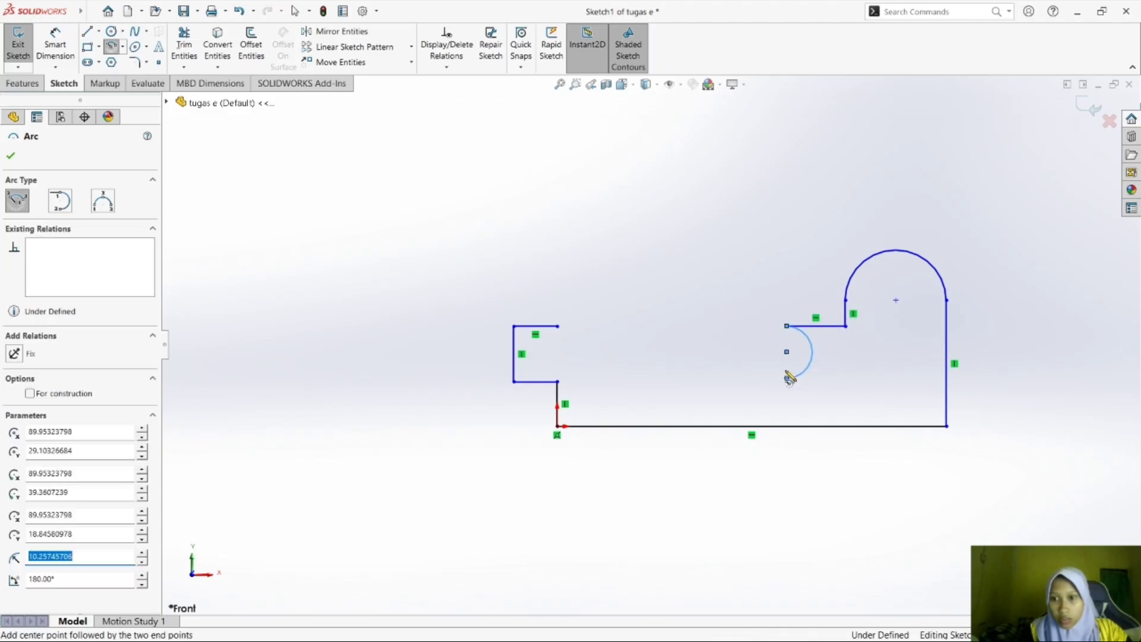
Try a horizontal line about 17 mm long to the left from the new arc's lower end, and undo it.
{"action": "left_click", "coordinate": [88, 32]}
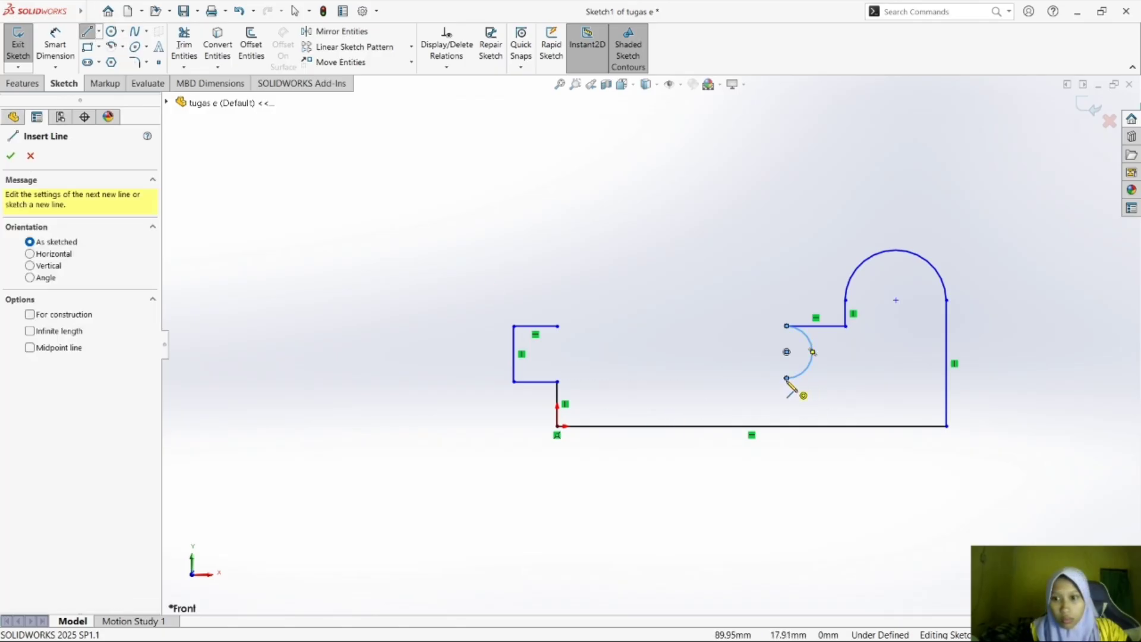
{"action": "left_click_drag", "start_coordinate": [787, 379], "coordinate": [744, 378]}
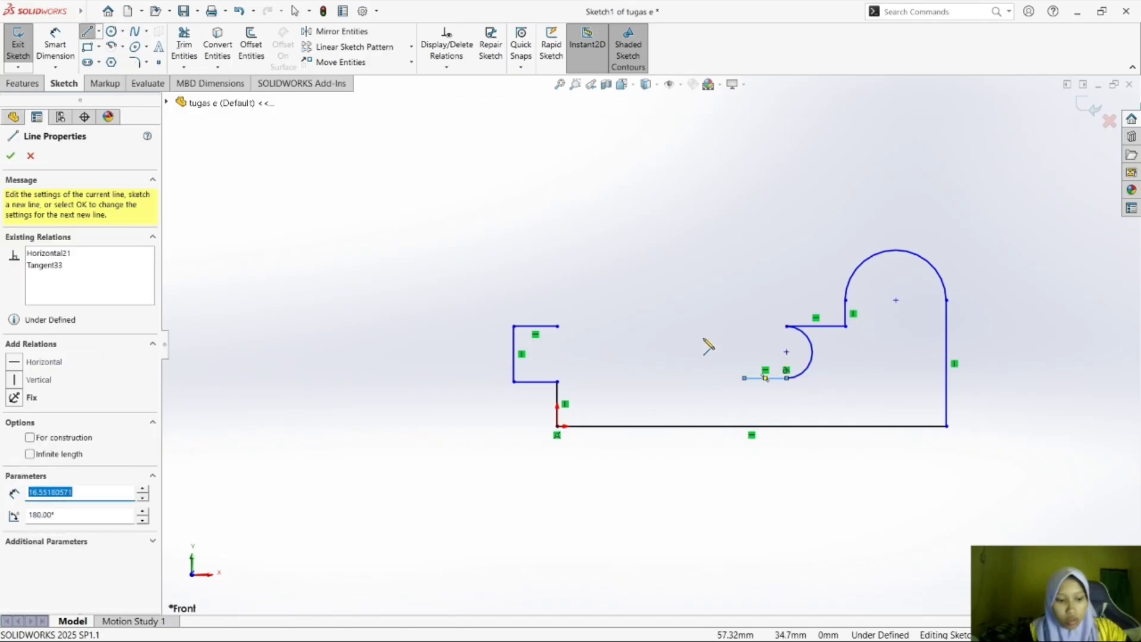
{"action": "key", "text": "Escape"}
{"action": "key", "text": "ctrl+z"}
Sketch a horizontal line about 29 mm long to the left from the new arc's lower end.
{"action": "left_click", "coordinate": [88, 32]}
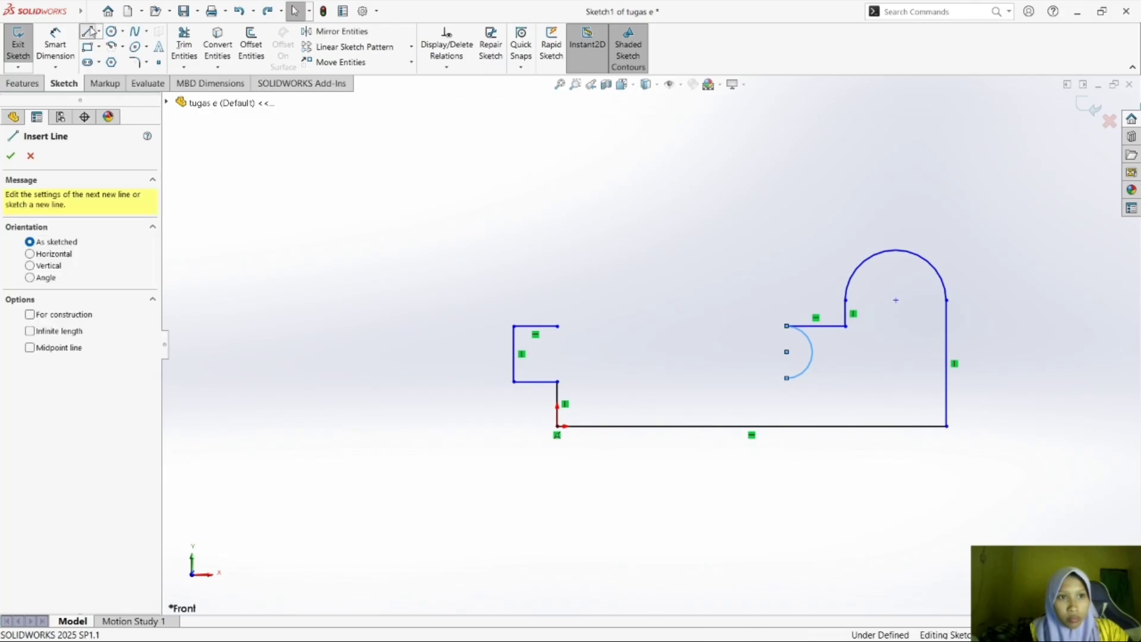
{"action": "left_click_drag", "start_coordinate": [786, 378], "coordinate": [712, 378]}
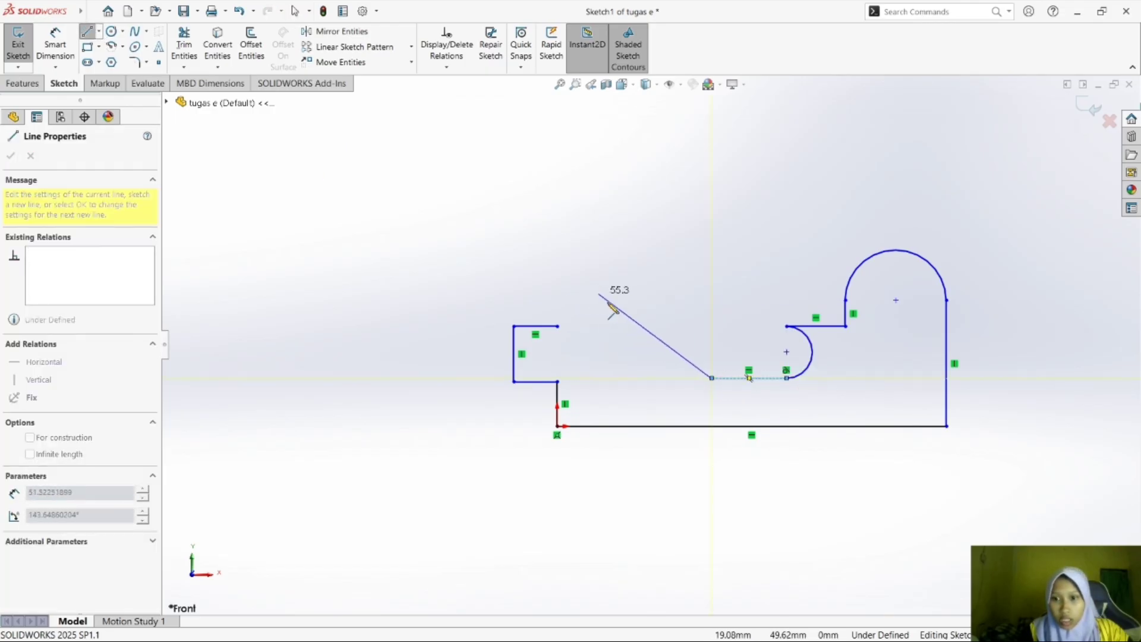
{"action": "key", "text": "Escape"}
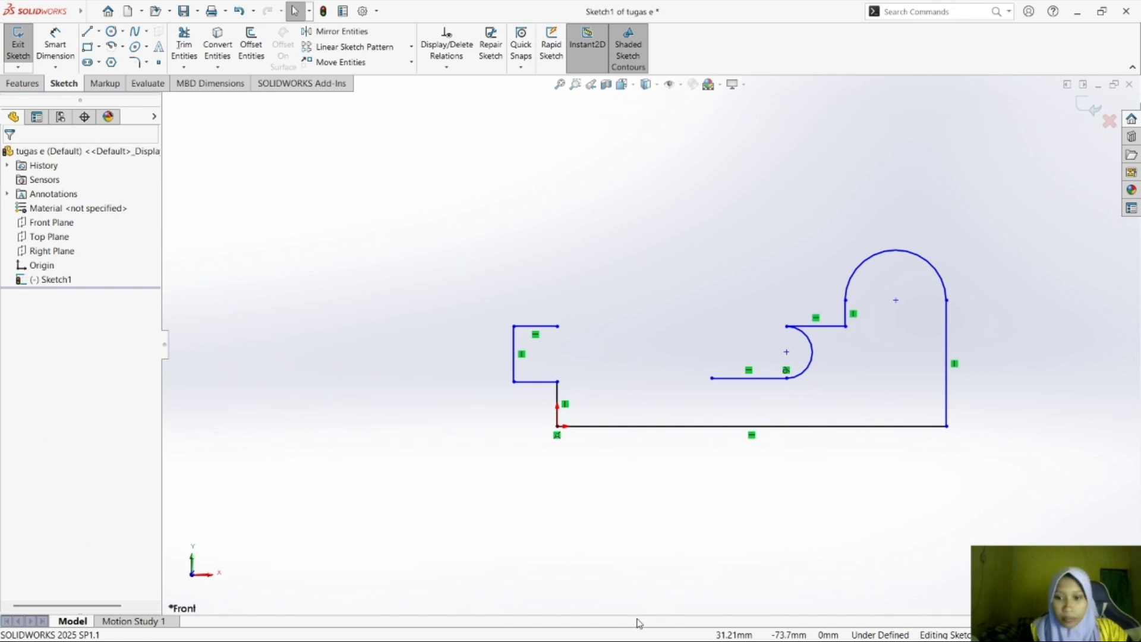
{"action": "left_click", "coordinate": [93, 12]}
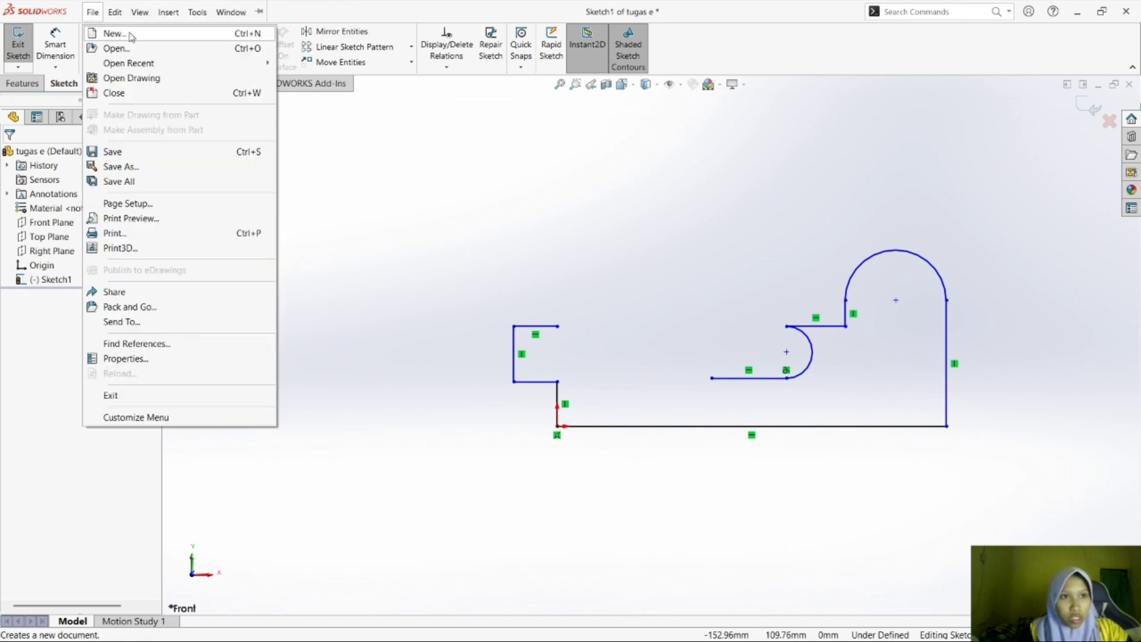
{"action": "left_click", "coordinate": [399, 216]}
{"action": "left_click", "coordinate": [92, 12]}
{"action": "left_click", "coordinate": [271, 132]}
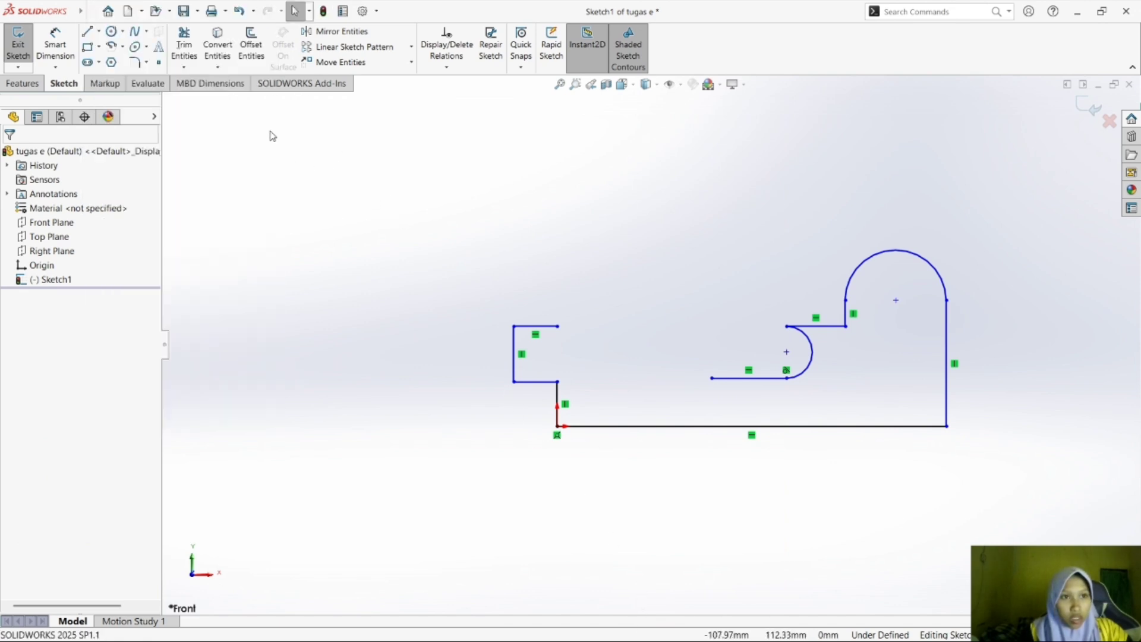
Sketch a 180° centerpoint arc of about 10 mm radius bulging left, starting beside the 29 mm line's open end and curving up.
{"action": "left_click", "coordinate": [122, 46]}
{"action": "left_click", "coordinate": [152, 61]}
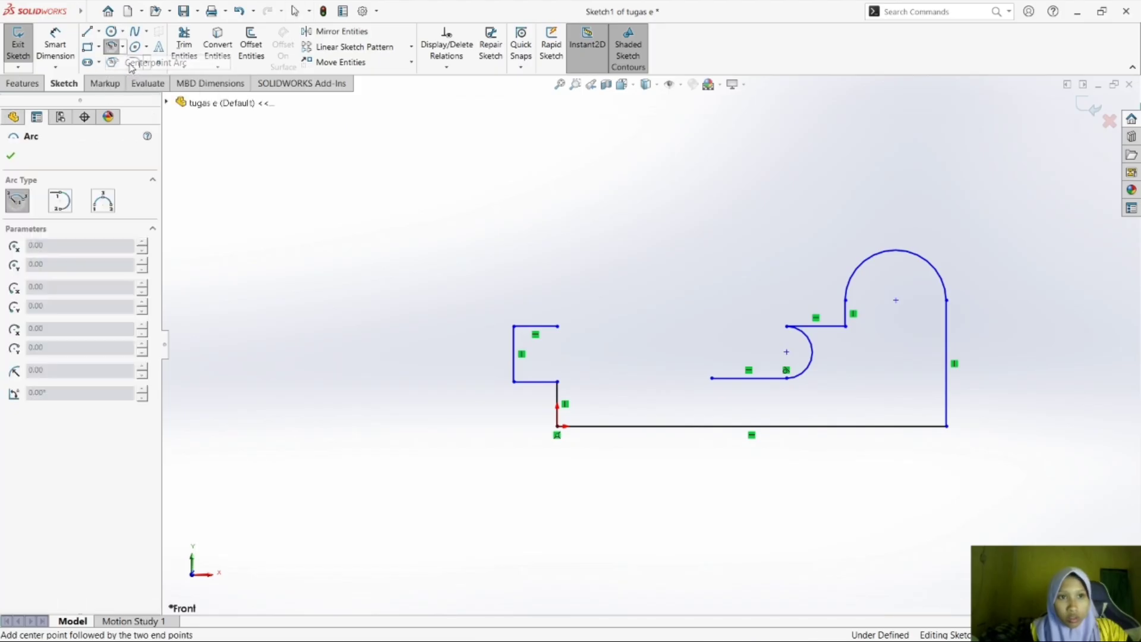
{"action": "left_click", "coordinate": [705, 352]}
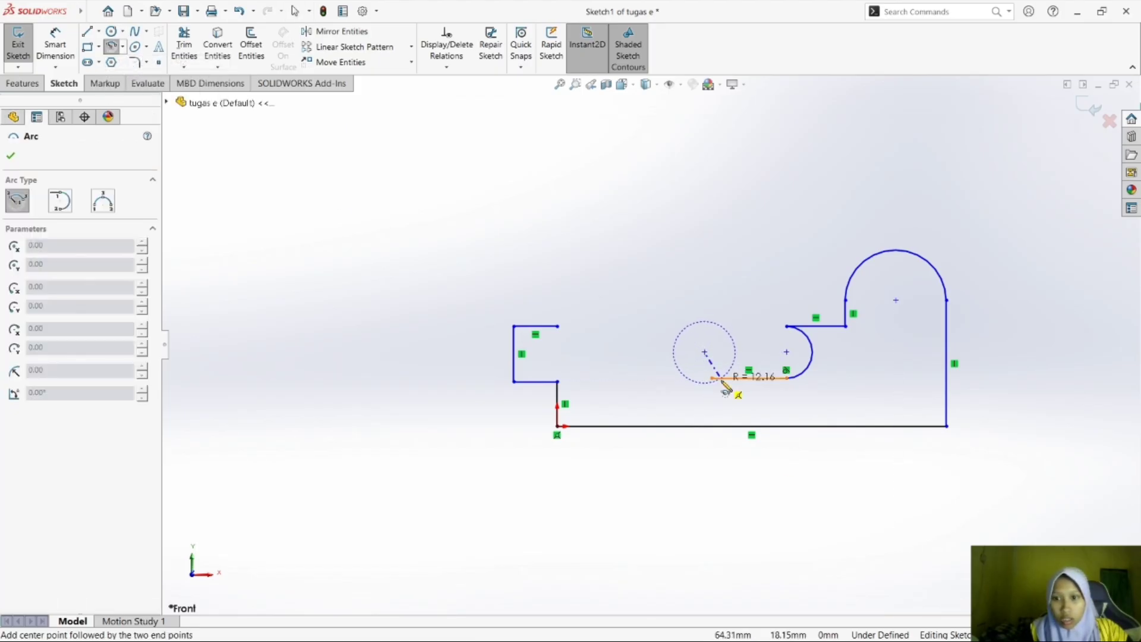
{"action": "left_click", "coordinate": [710, 378]}
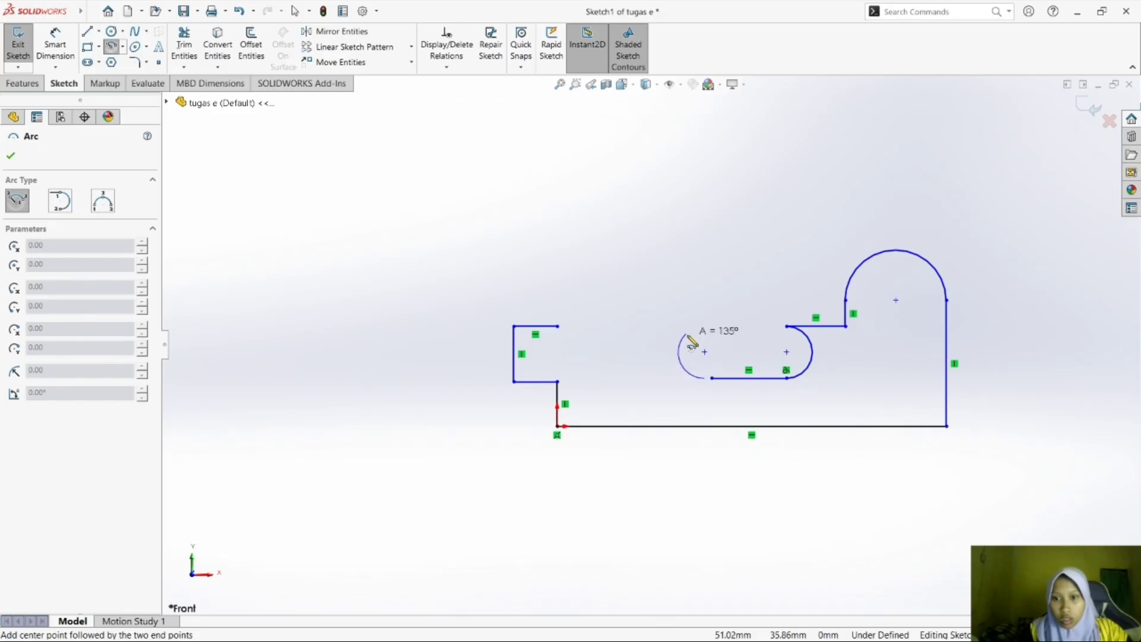
{"action": "left_click", "coordinate": [709, 337]}
{"action": "key", "text": "Escape"}
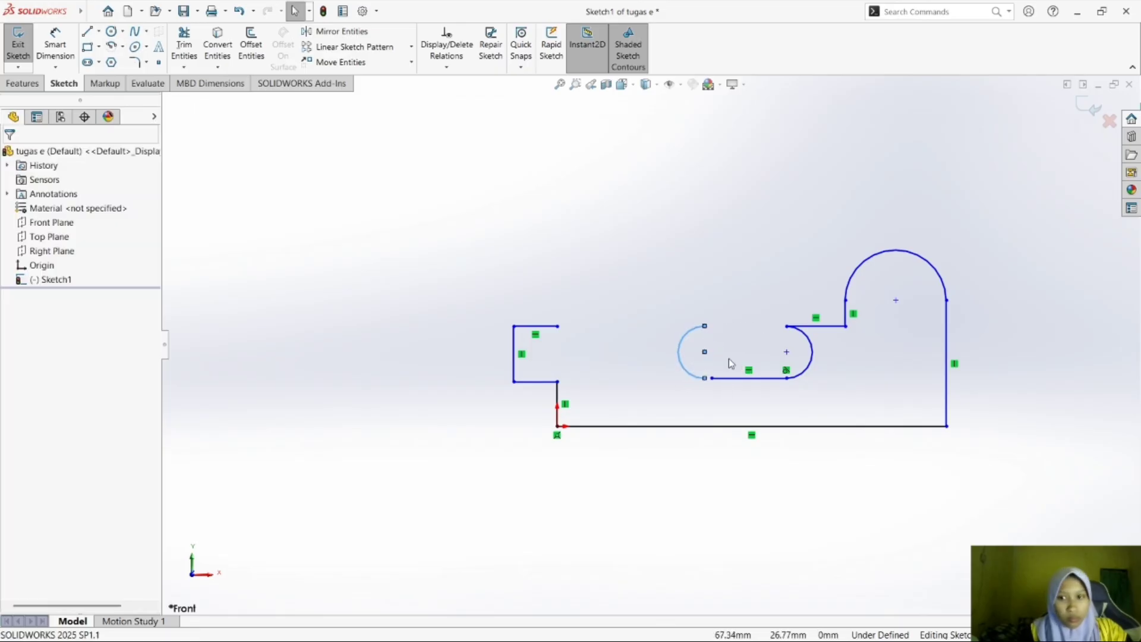
Try a horizontal relation between the left arc's lower end and the adjacent line's open end, undo it, and join the two points.
{"action": "left_click", "coordinate": [711, 379]}
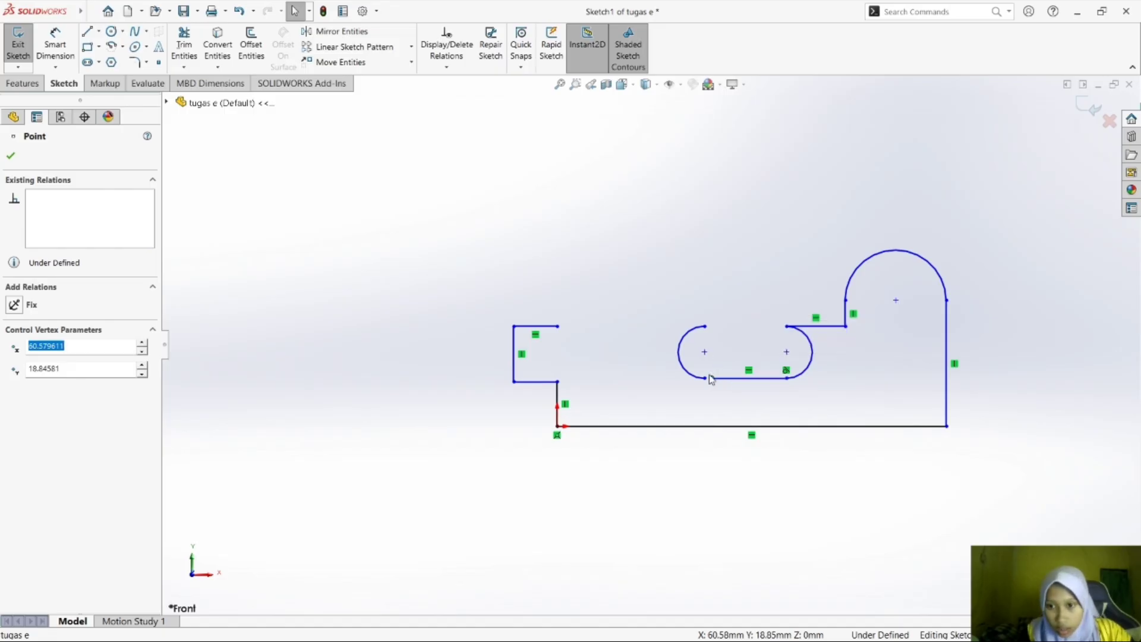
{"action": "left_click_drag", "start_coordinate": [712, 379], "coordinate": [706, 379]}
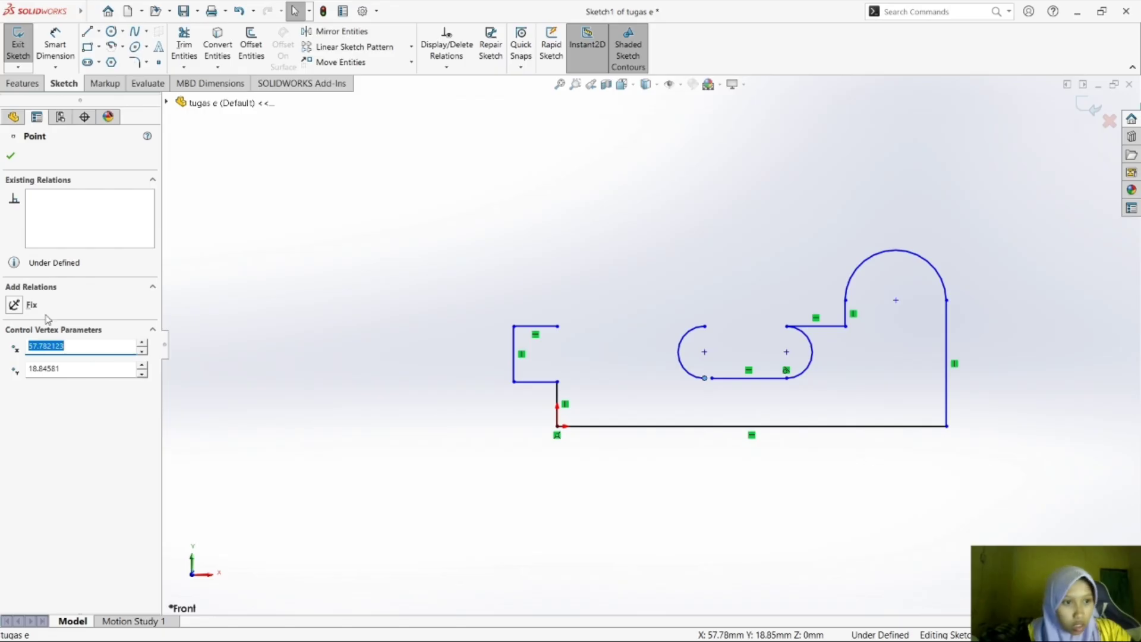
{"action": "left_click", "coordinate": [400, 315]}
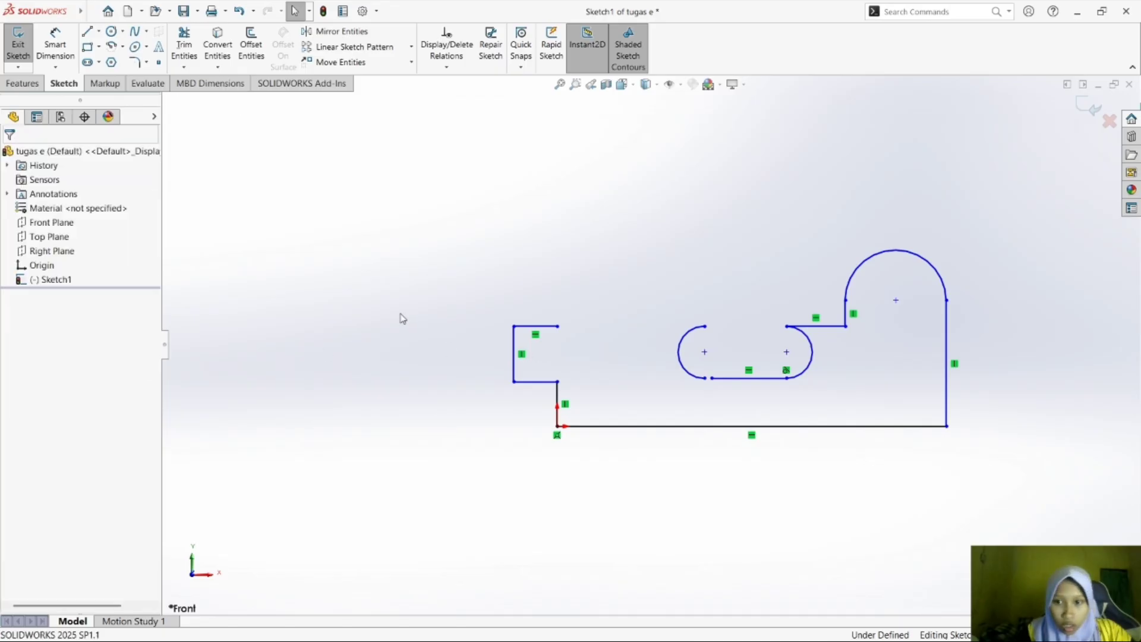
{"action": "left_click", "coordinate": [712, 378]}
{"action": "left_click", "coordinate": [705, 380], "text": "ctrl"}
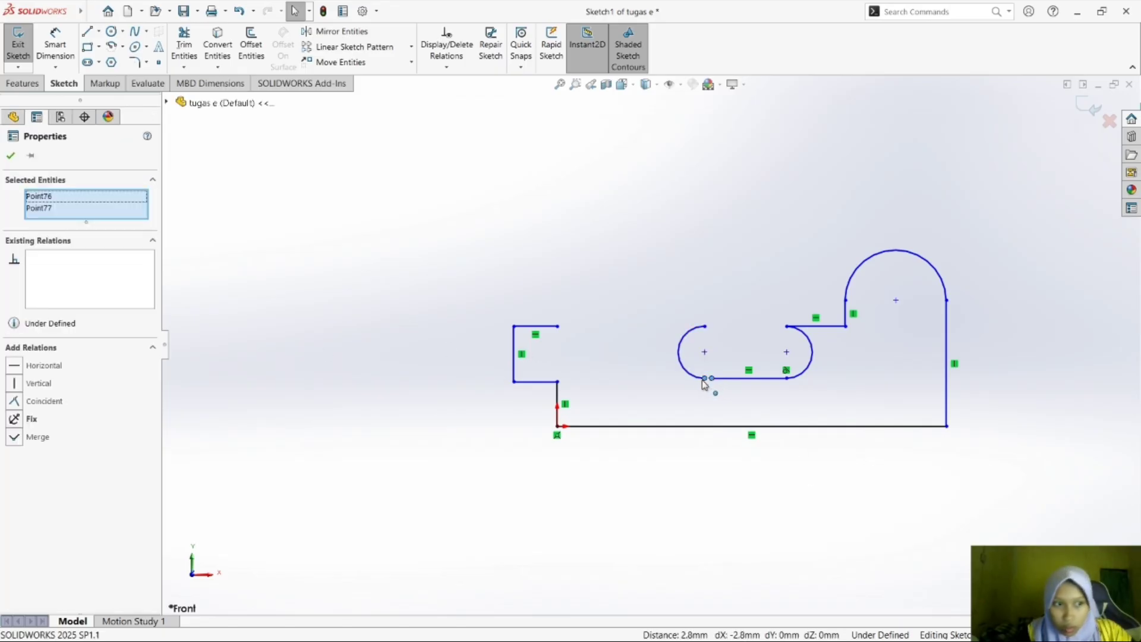
{"action": "left_click", "coordinate": [14, 366]}
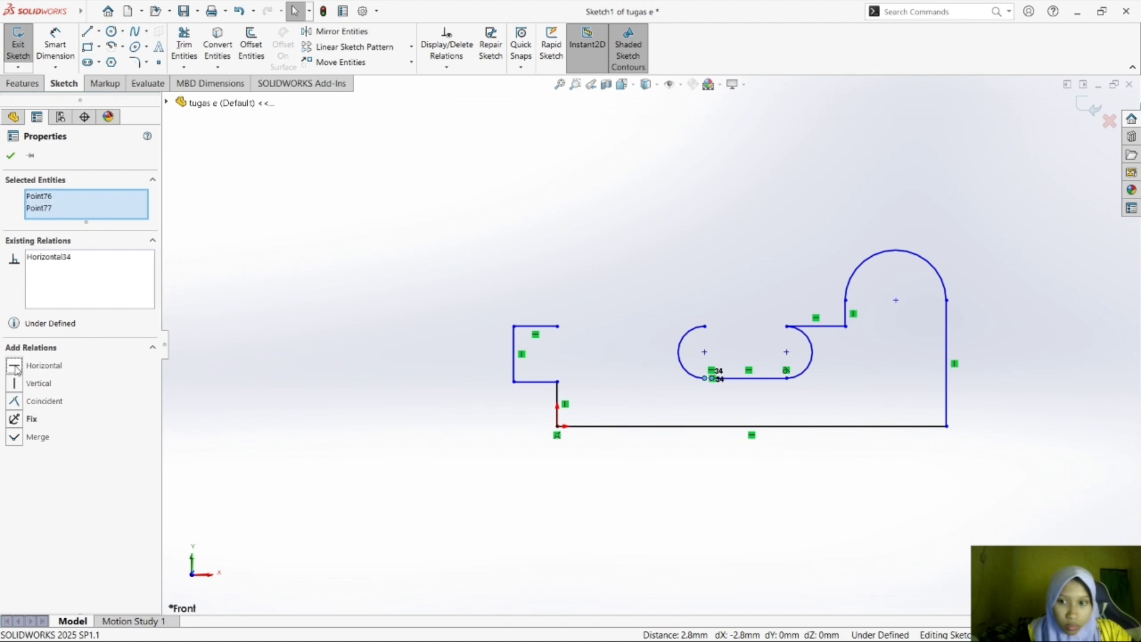
{"action": "key", "text": "ctrl+z"}
{"action": "key", "text": "ctrl+z"}
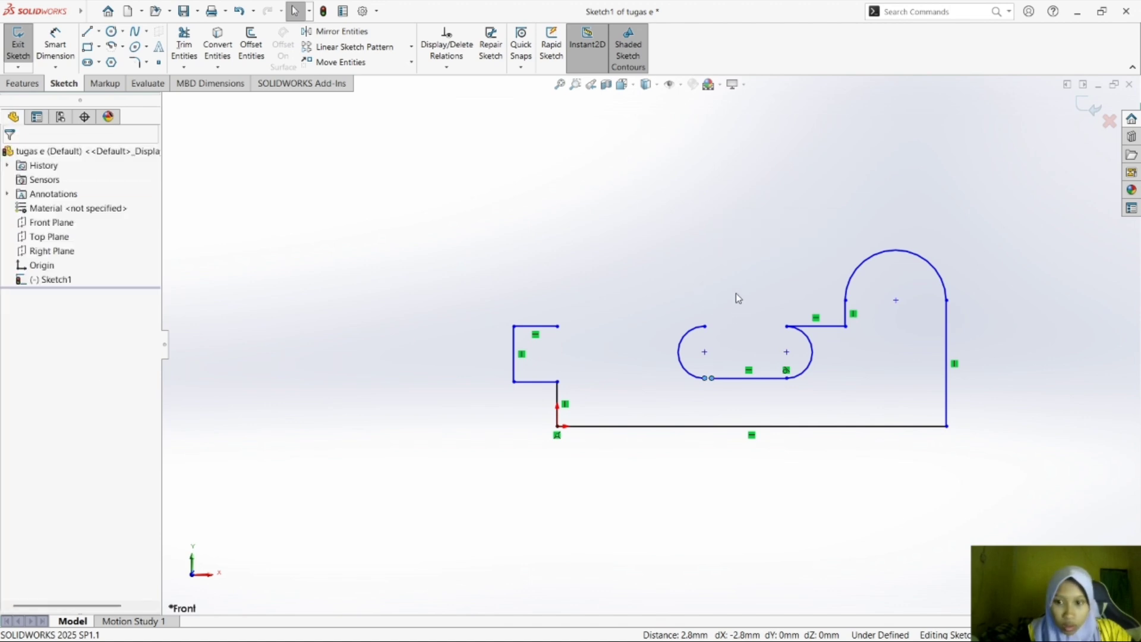
{"action": "left_click", "coordinate": [769, 305]}
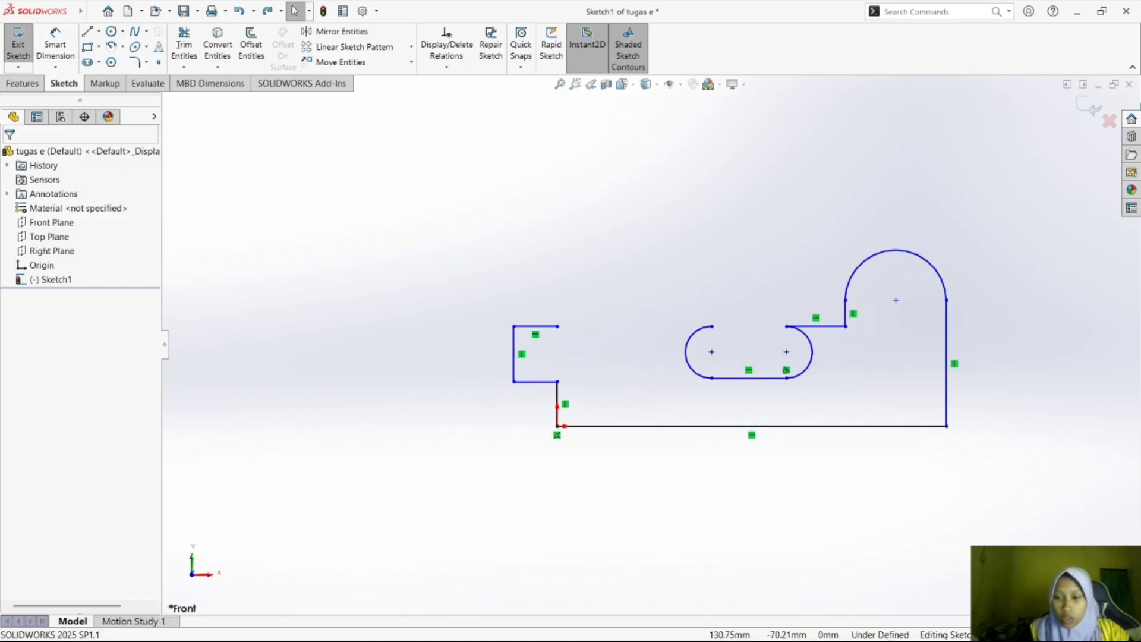
Check exercise e) in Foxit Reader, and in SOLIDWORKS sketch a horizontal centerline from the large arc's left end through its centre past its right end.
{"action": "left_click", "coordinate": [833, 623]}
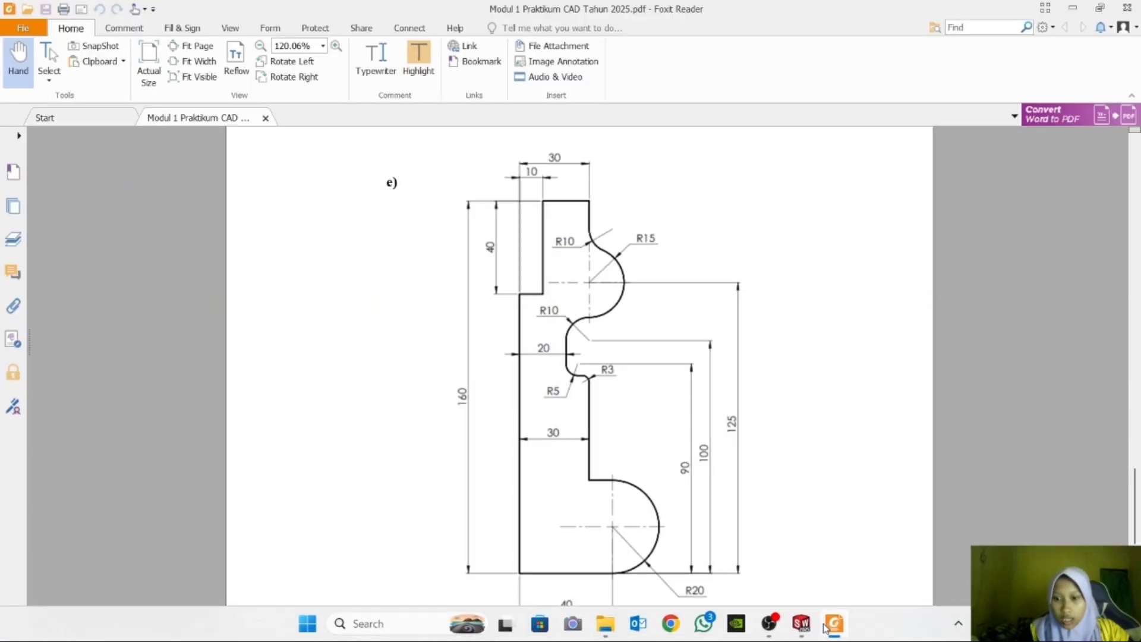
{"action": "left_click", "coordinate": [799, 624]}
{"action": "left_click", "coordinate": [99, 31]}
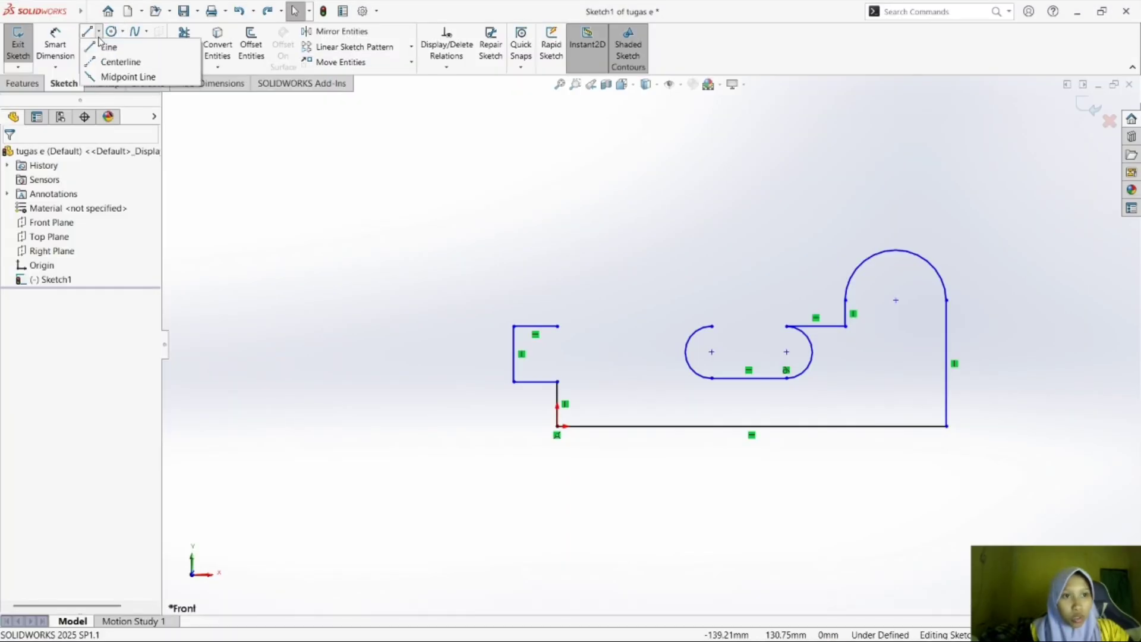
{"action": "left_click", "coordinate": [110, 58]}
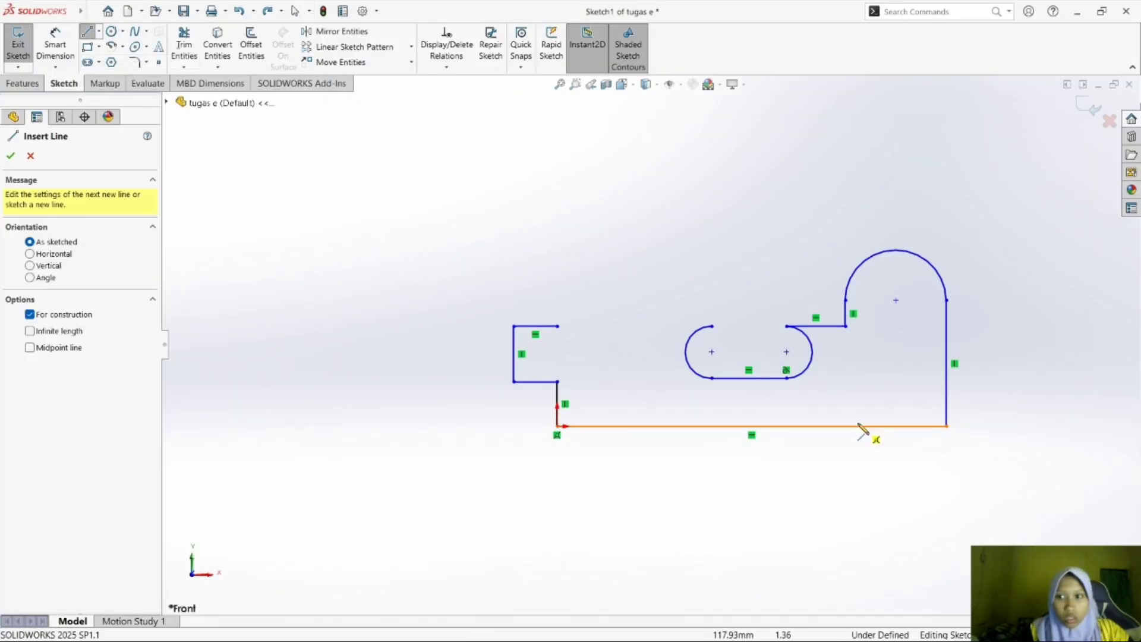
{"action": "left_click", "coordinate": [846, 300]}
{"action": "left_click", "coordinate": [977, 300]}
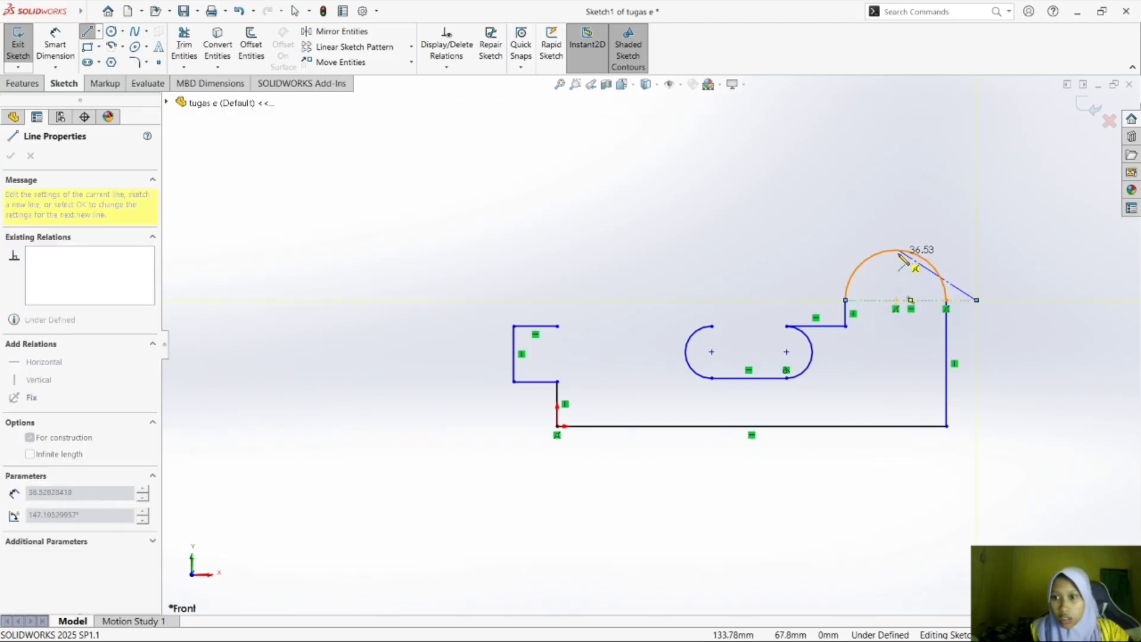
{"action": "key", "text": "Escape"}
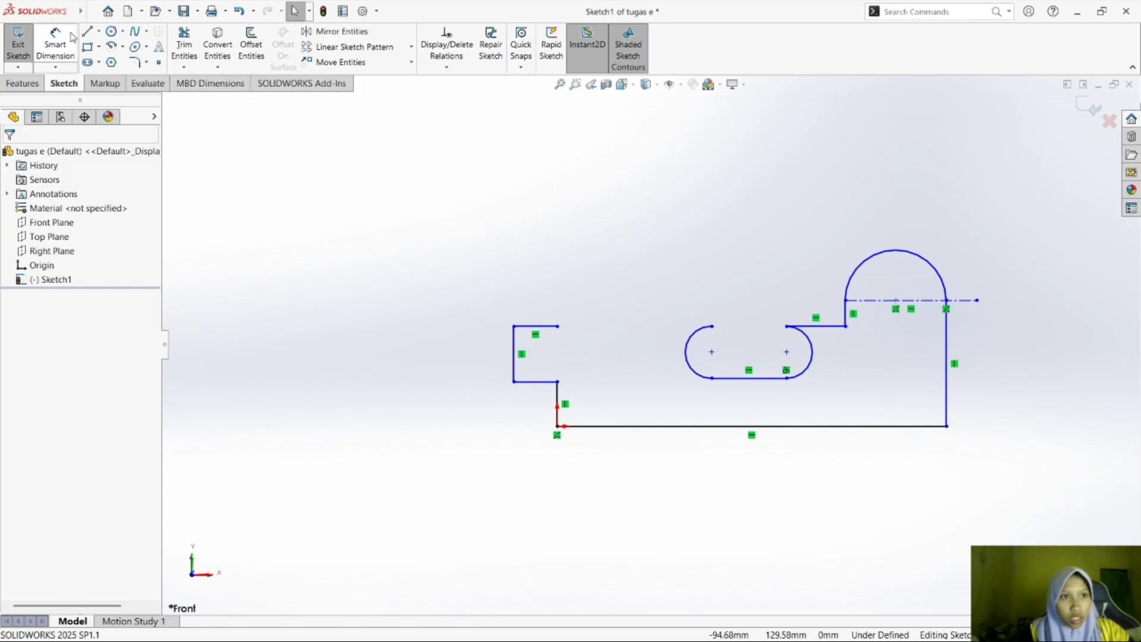
Sketch a vertical centerline about 44 mm long from the large arc's top down through its centre.
{"action": "left_click", "coordinate": [100, 33]}
{"action": "left_click", "coordinate": [119, 62]}
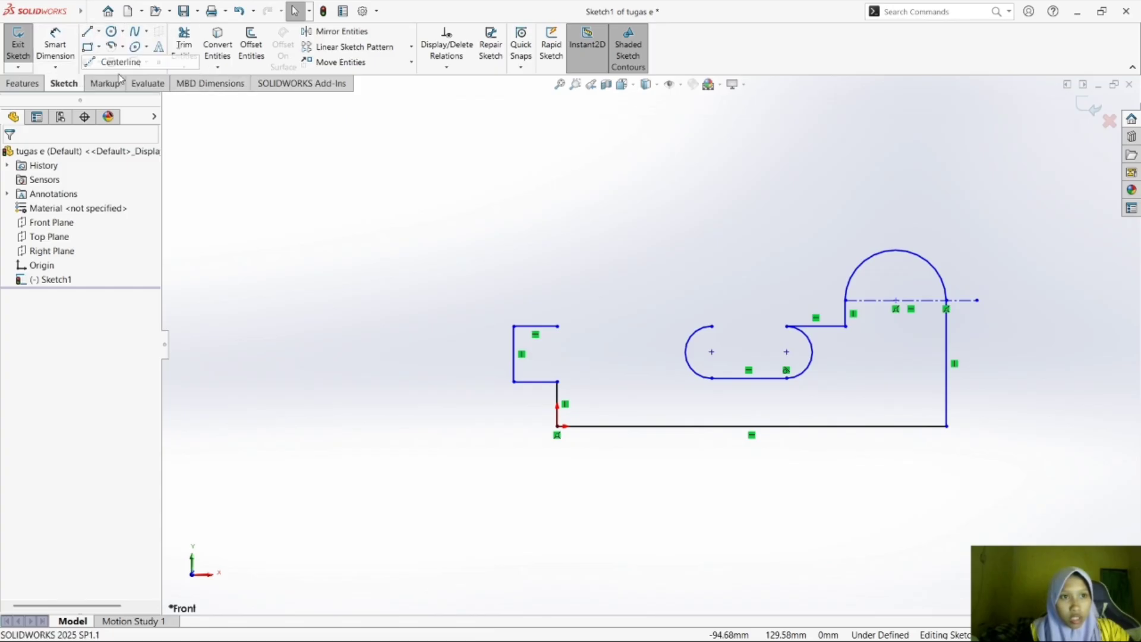
{"action": "left_click", "coordinate": [896, 250]}
{"action": "left_click", "coordinate": [896, 361]}
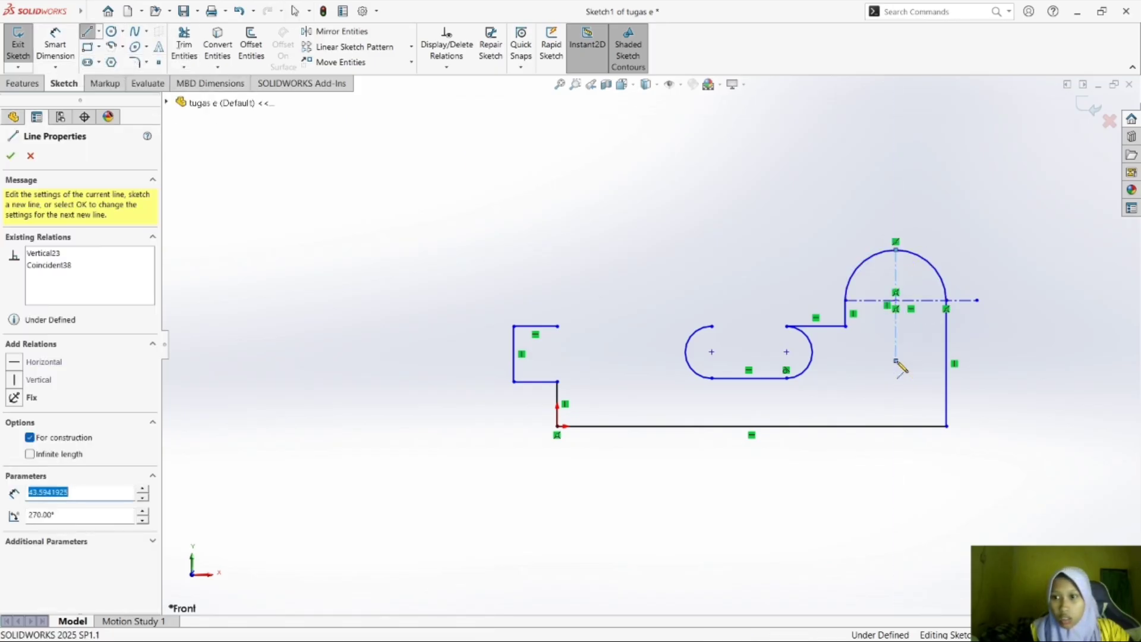
{"action": "key", "text": "Escape"}
Compare the sketch in SOLIDWORKS with the dimensioned drawing of exercise e) in Foxit Reader.
{"action": "mouse_move", "coordinate": [927, 607]}
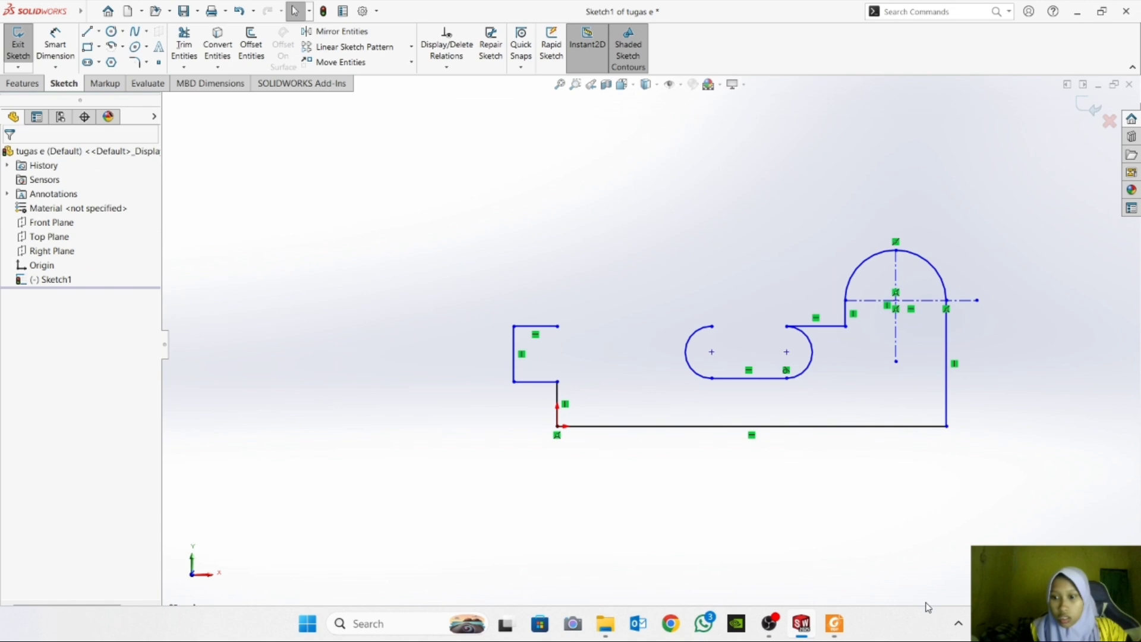
{"action": "left_click", "coordinate": [841, 622]}
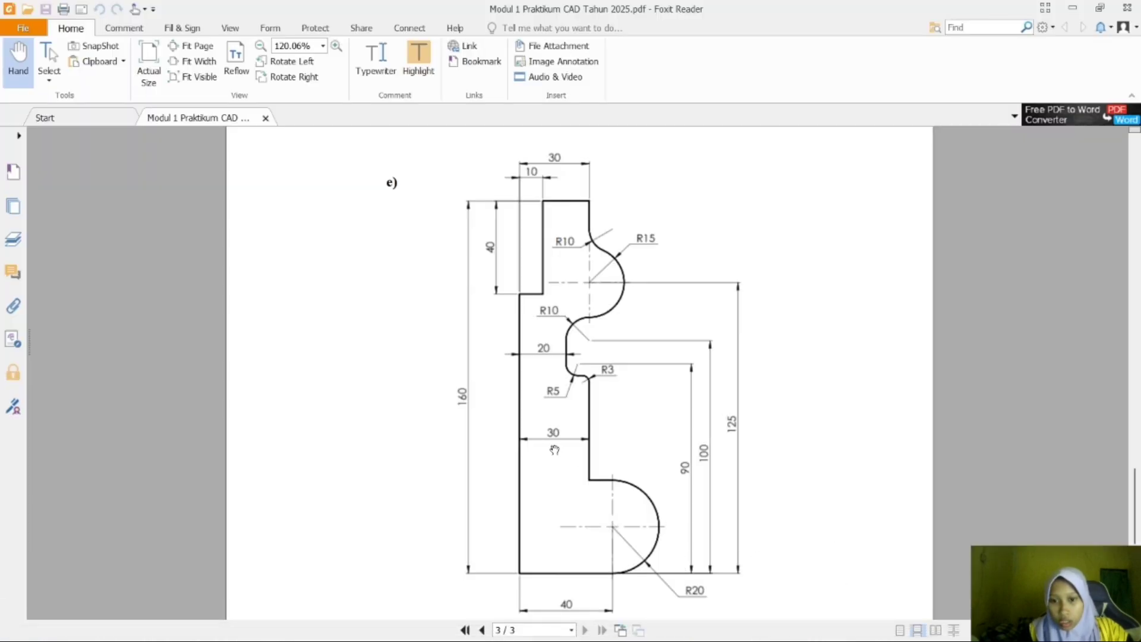
{"action": "mouse_move", "coordinate": [856, 611]}
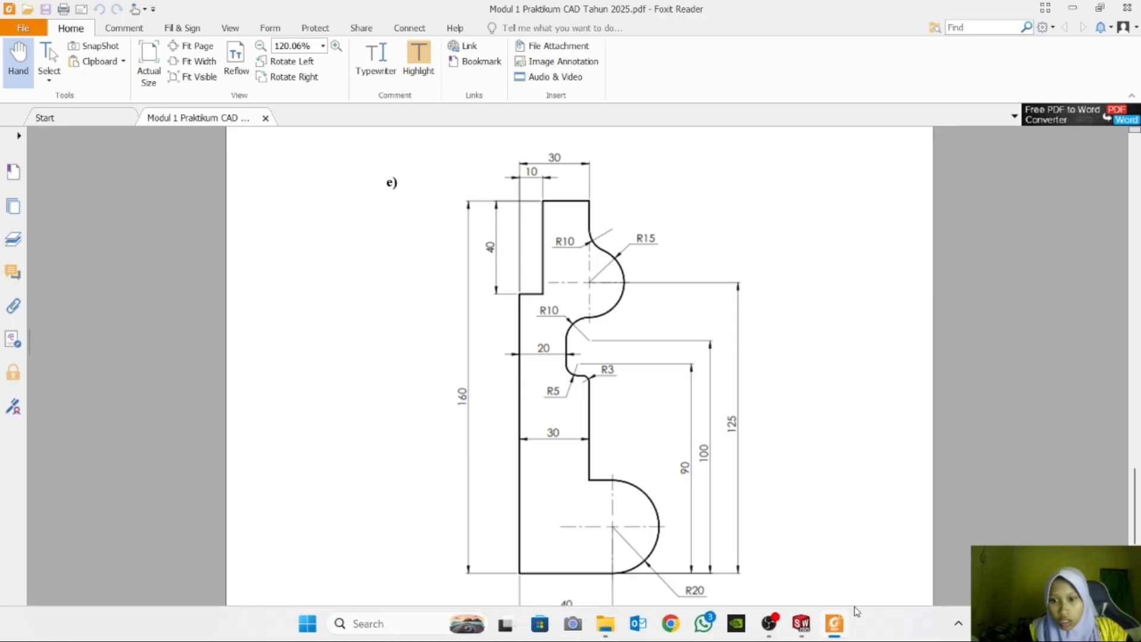
{"action": "left_click", "coordinate": [801, 623]}
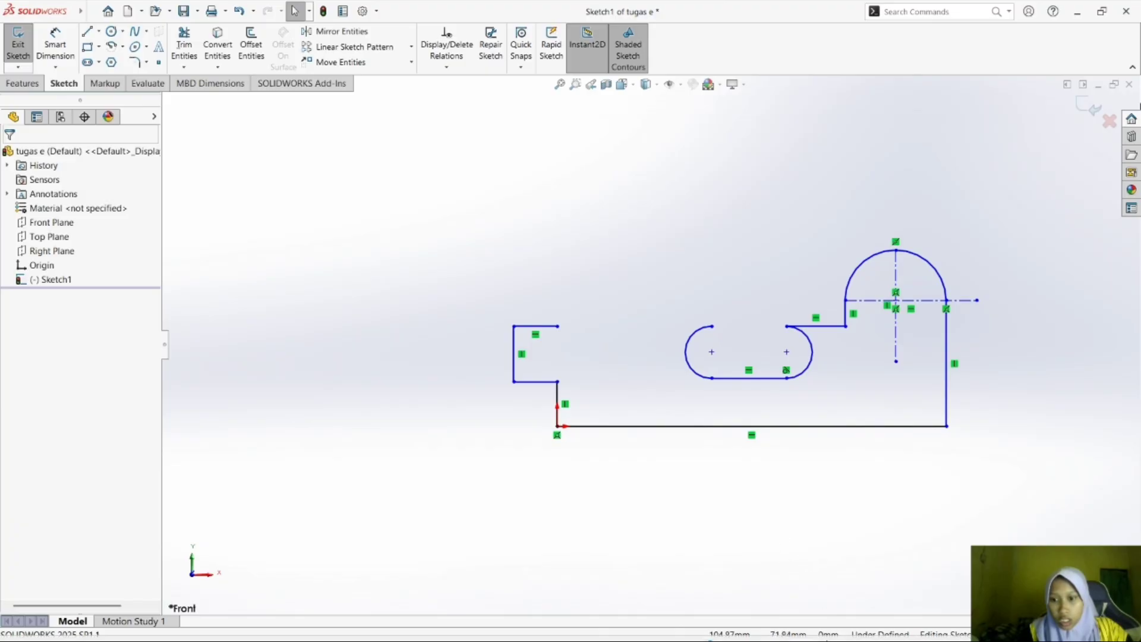
{"action": "left_click", "coordinate": [837, 627]}
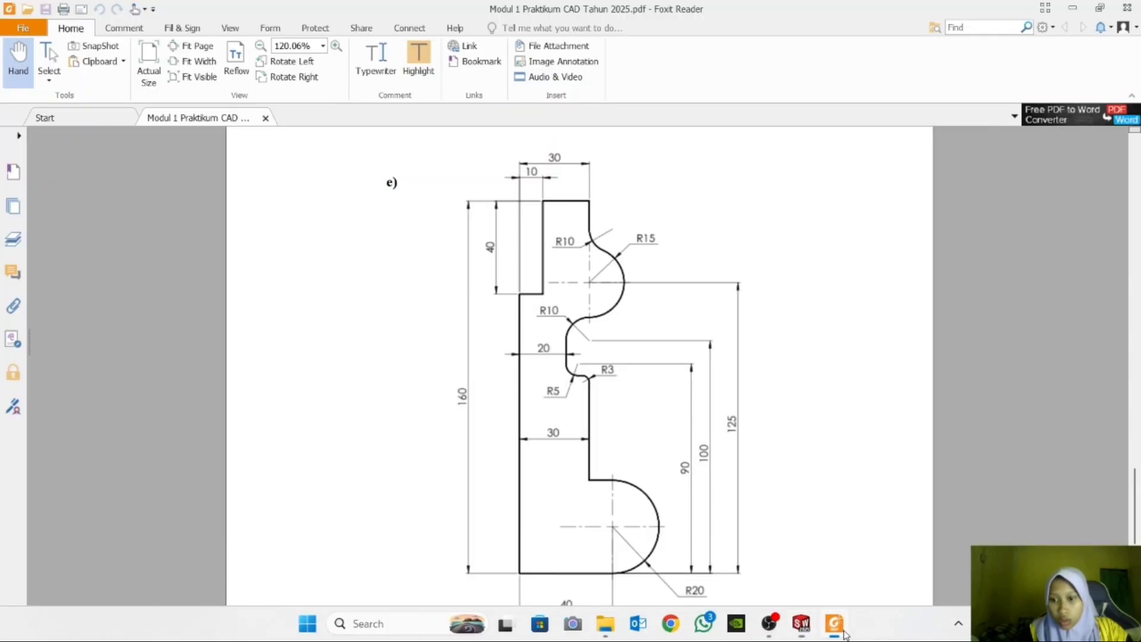
Switch to SOLIDWORKS and dimension the long horizontal base line of exercise e)'s outline to 160 mm.
{"action": "left_click", "coordinate": [802, 623]}
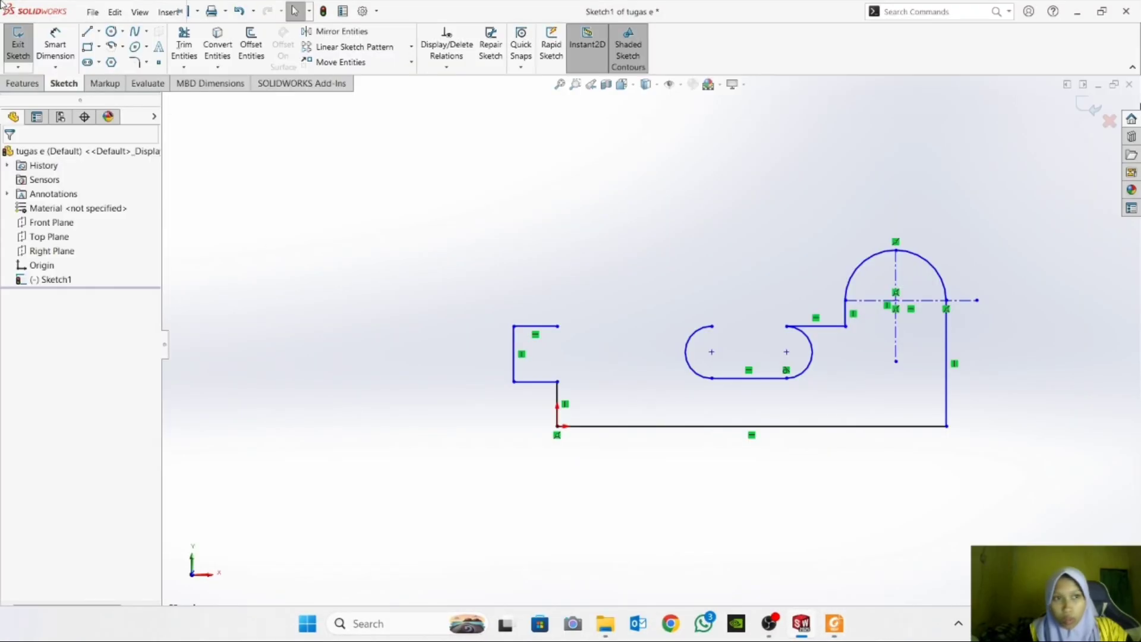
{"action": "left_click", "coordinate": [55, 42]}
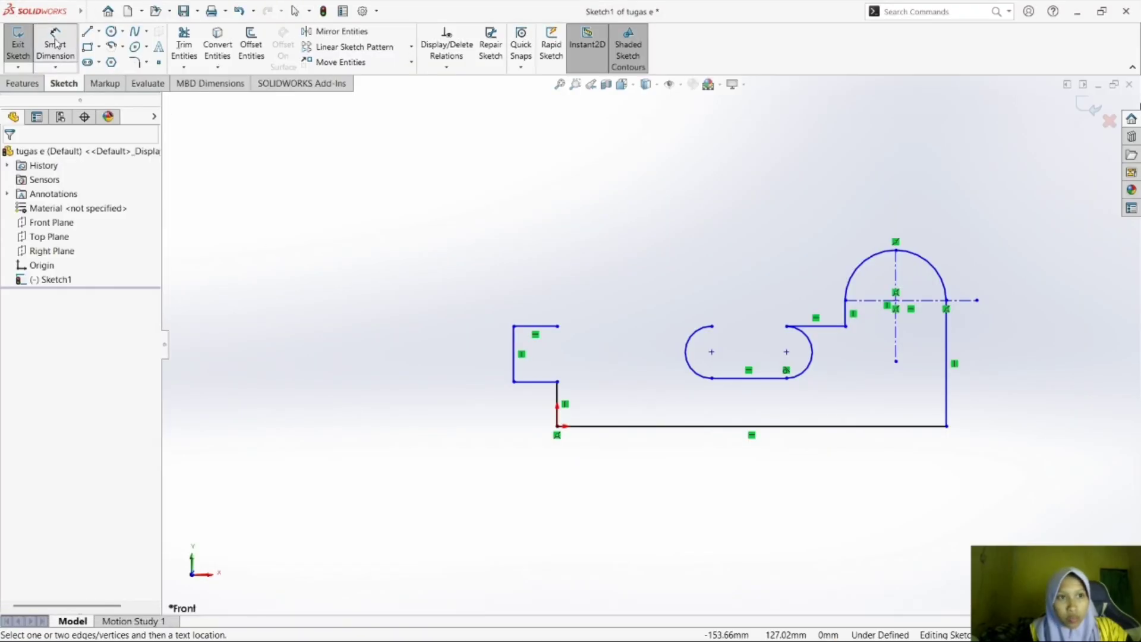
{"action": "left_click", "coordinate": [812, 427]}
{"action": "left_click", "coordinate": [808, 466]}
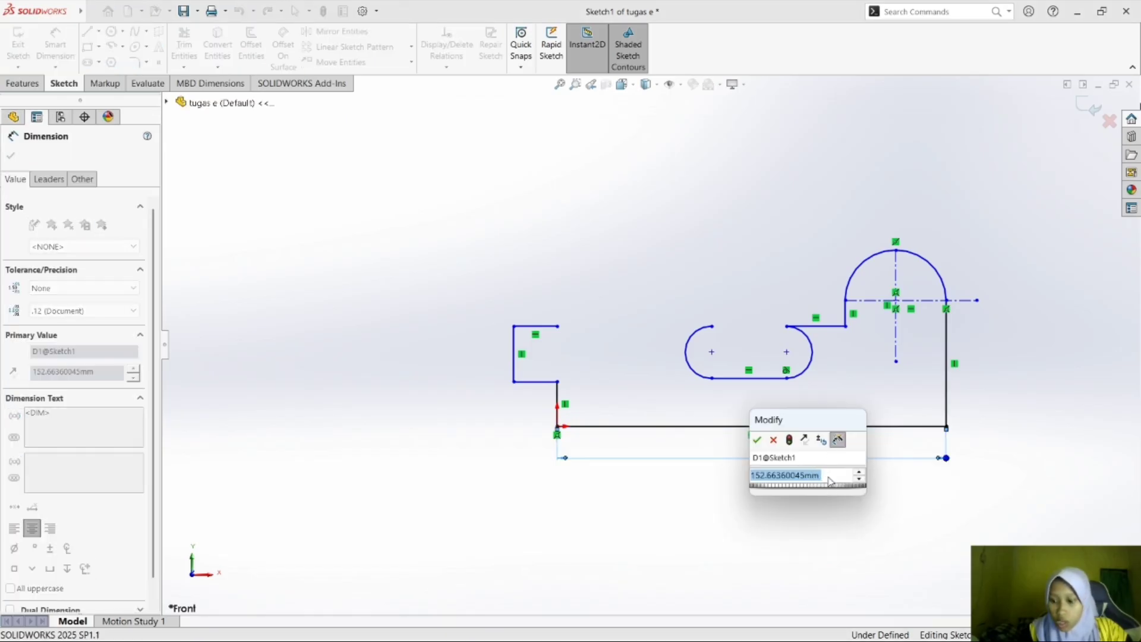
{"action": "type", "text": "160"}
{"action": "key", "text": "Return"}
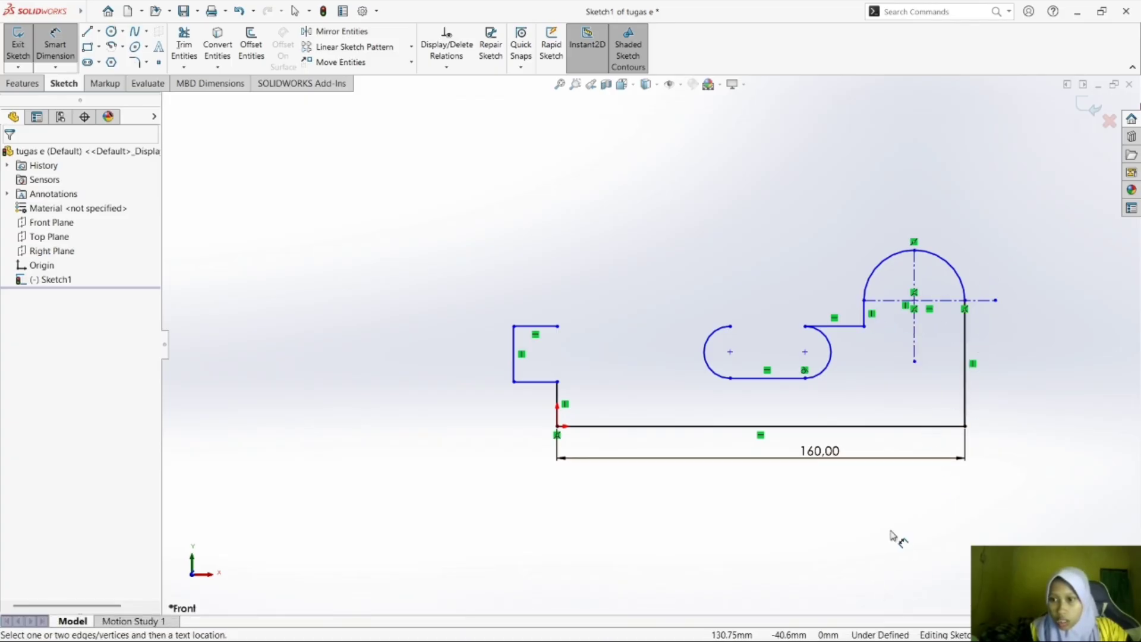
Check the lower part of exercise e)'s dimensioned drawing in Foxit Reader and return to SOLIDWORKS.
{"action": "left_click", "coordinate": [835, 625]}
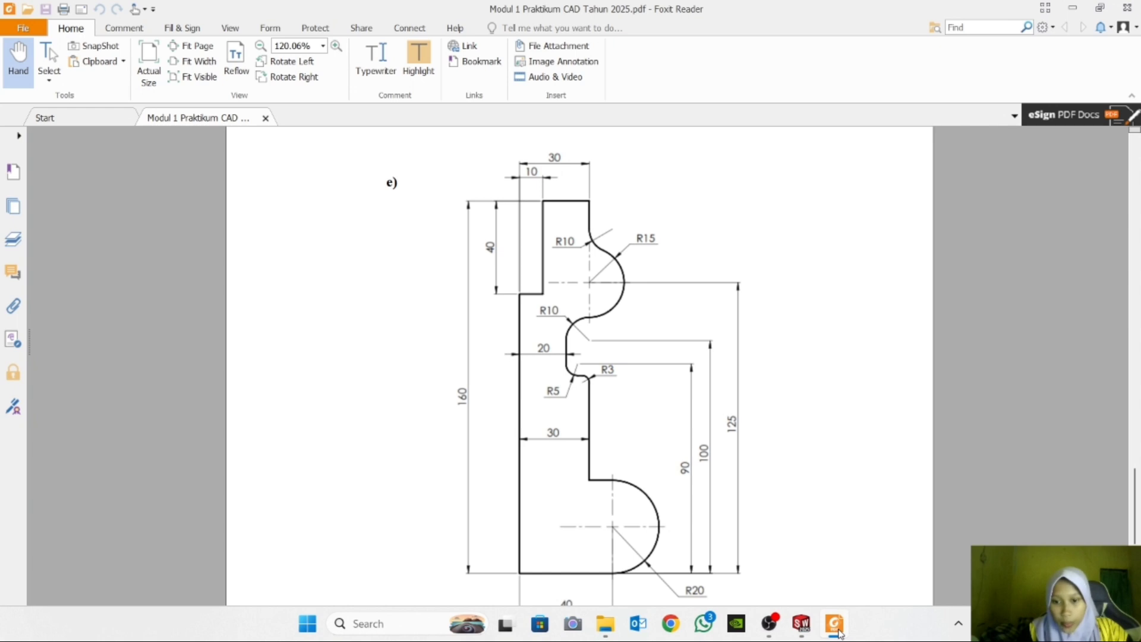
{"action": "left_click_drag", "start_coordinate": [1136, 489], "coordinate": [1136, 501]}
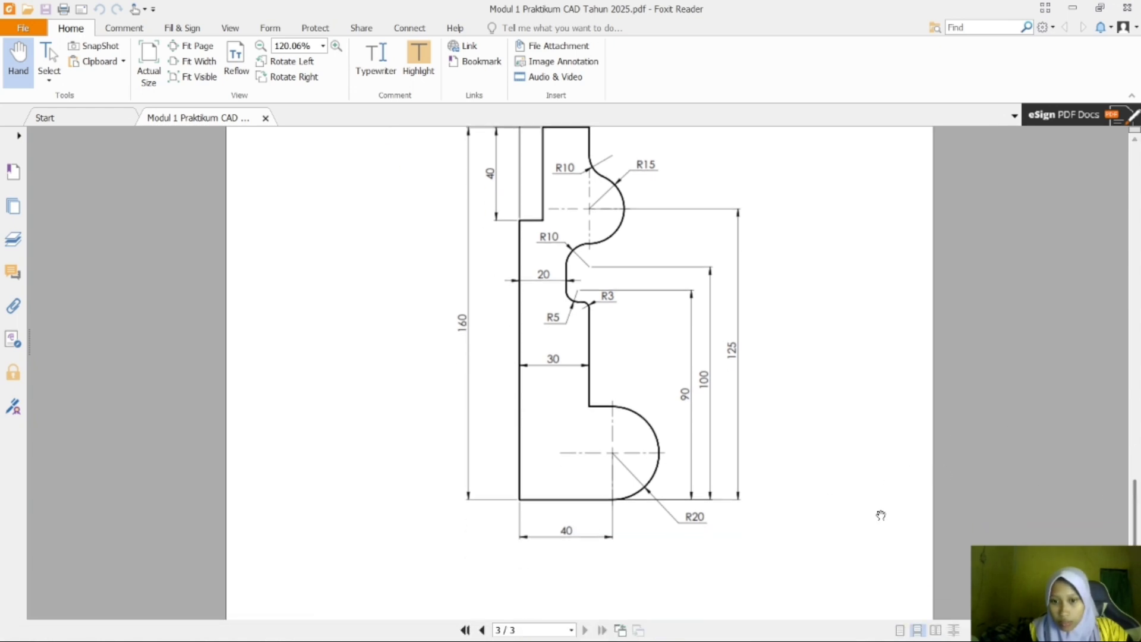
{"action": "mouse_move", "coordinate": [872, 613]}
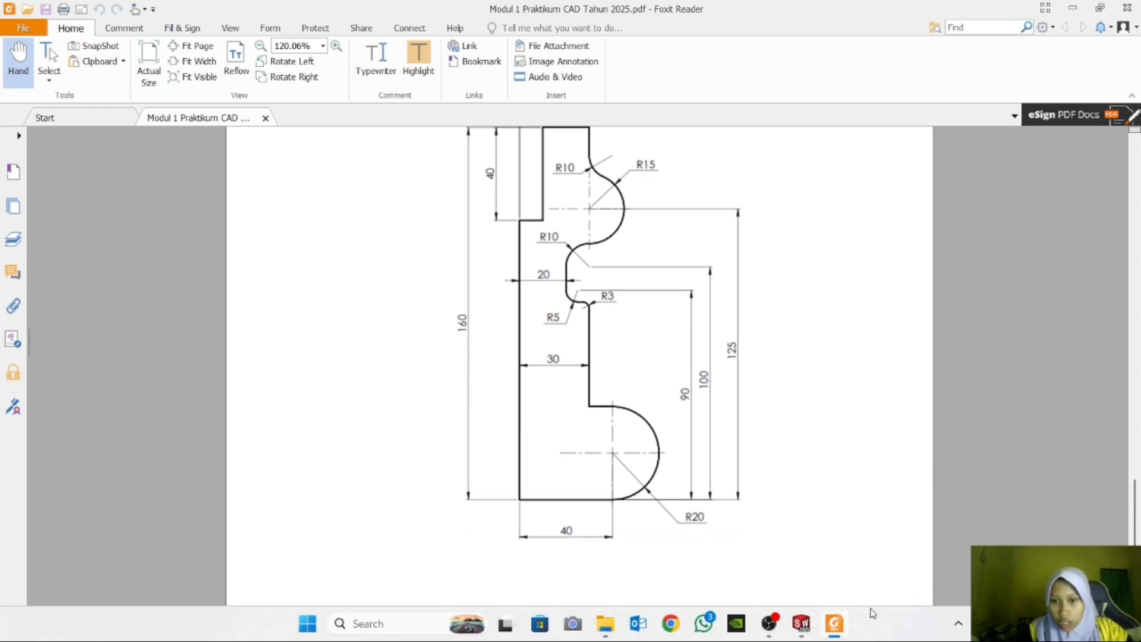
{"action": "left_click", "coordinate": [802, 624]}
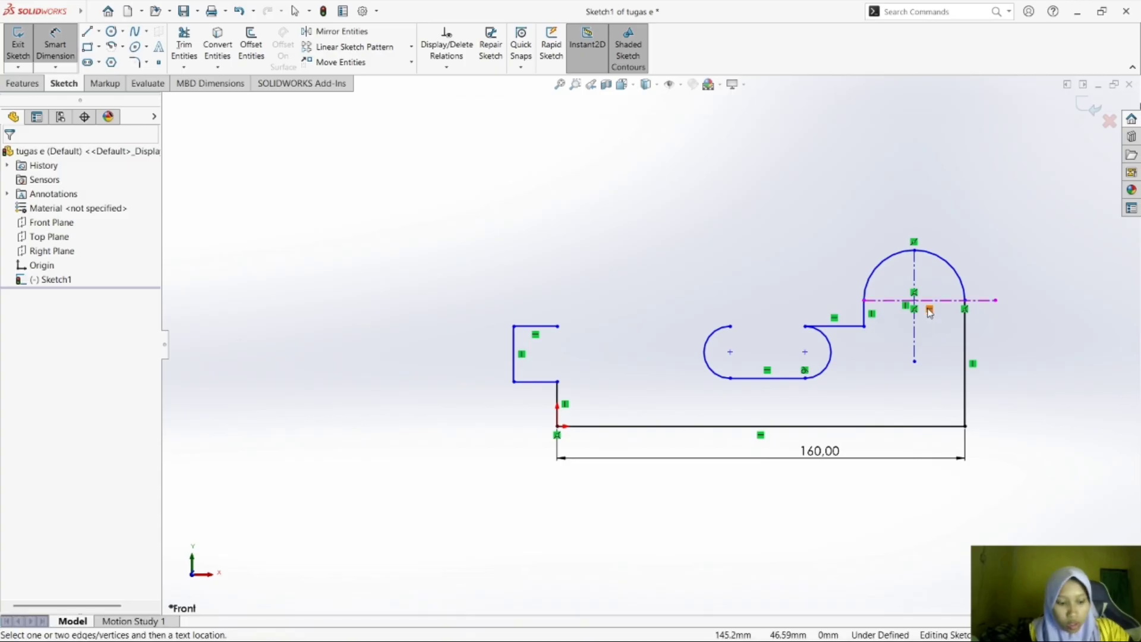
{"action": "left_click", "coordinate": [865, 312]}
{"action": "left_click", "coordinate": [914, 307]}
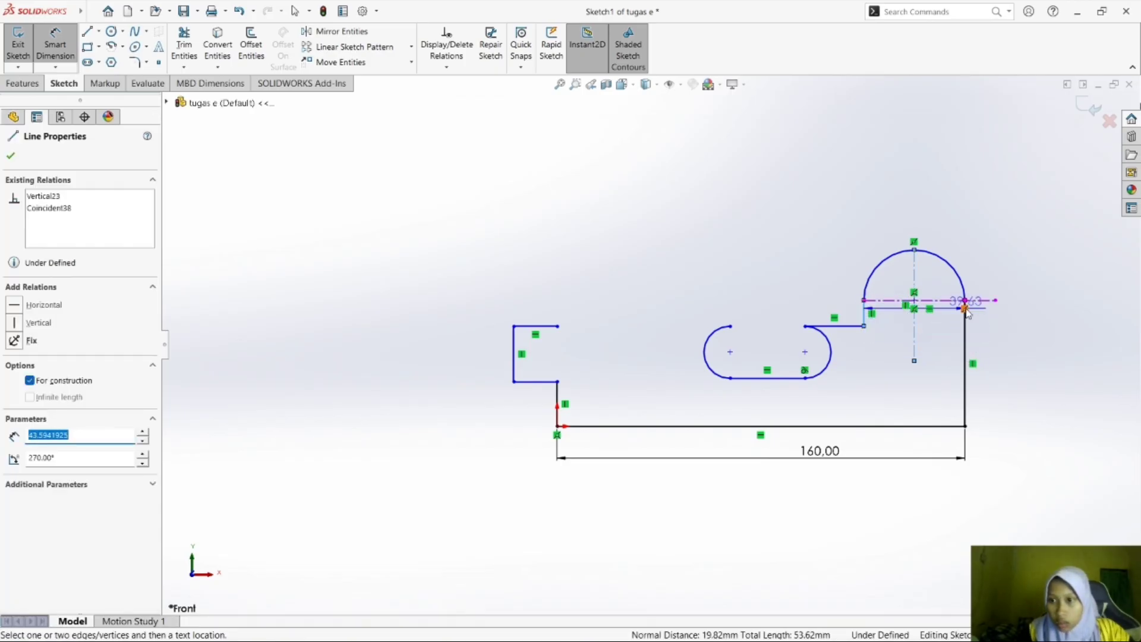
{"action": "key", "text": "Escape"}
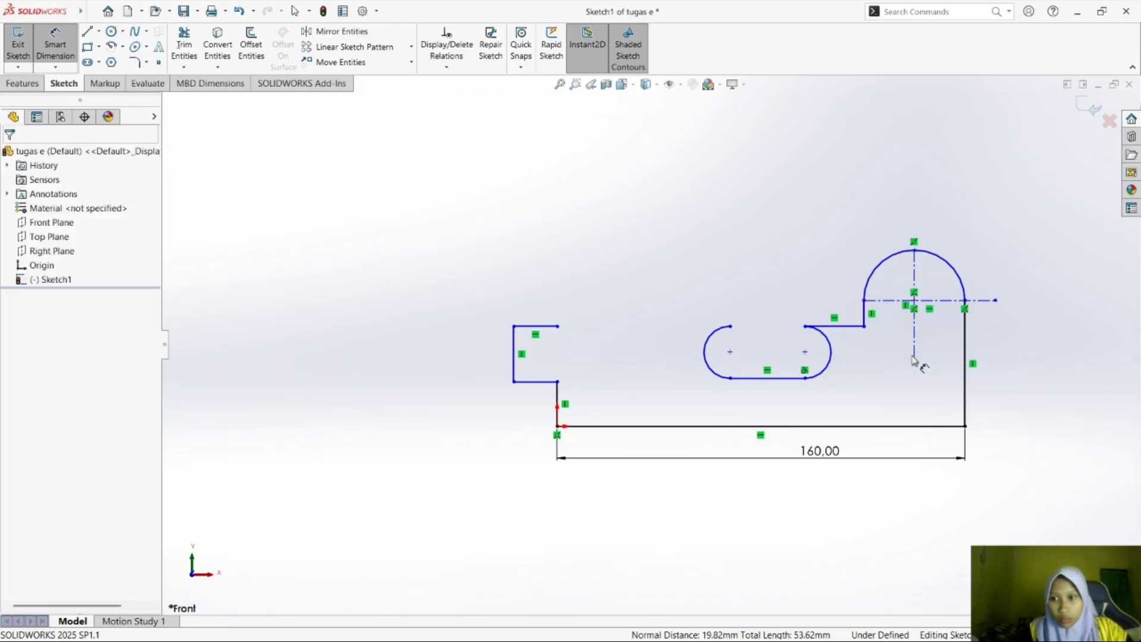
Dimension the horizontal distance between the short vertical line and the long vertical line below the large arc to 40 mm.
{"action": "left_click", "coordinate": [868, 319]}
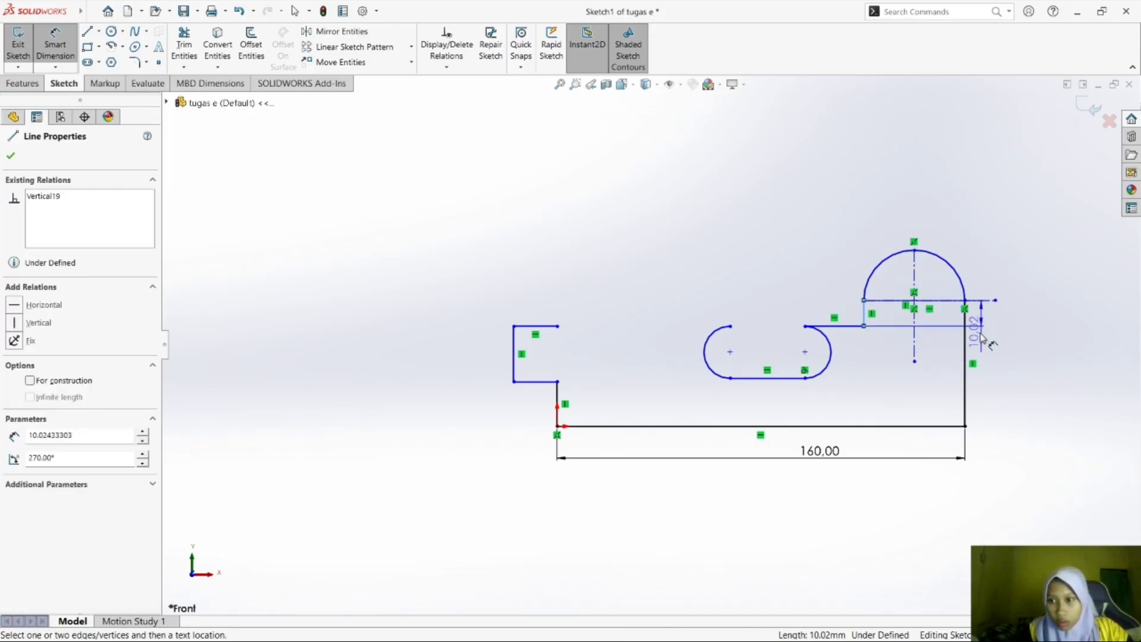
{"action": "left_click", "coordinate": [965, 349]}
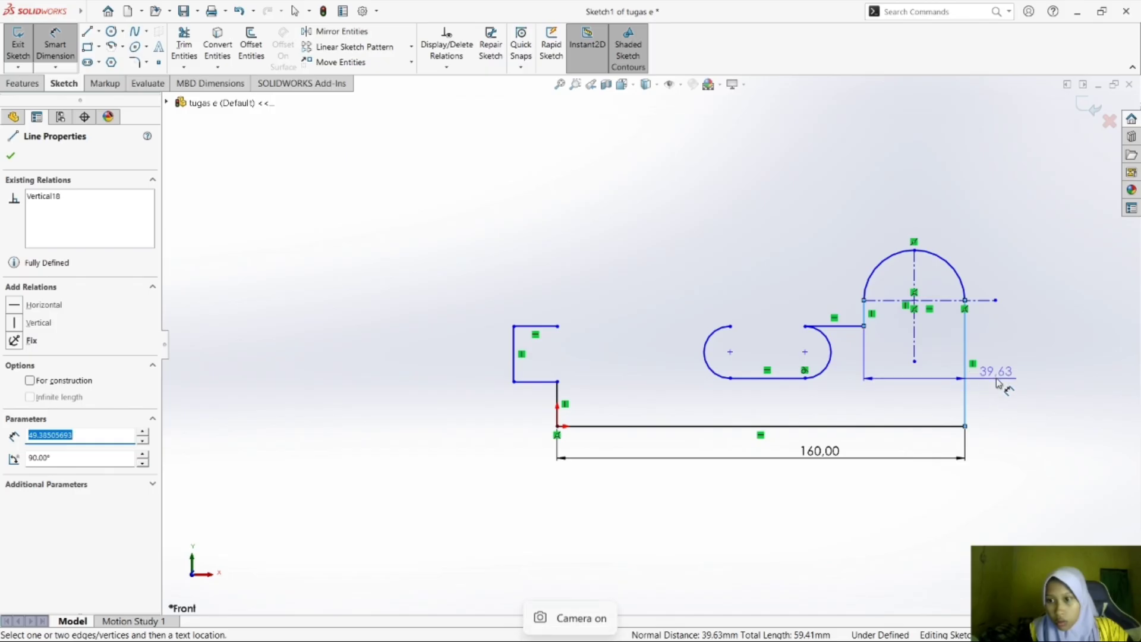
{"action": "left_click", "coordinate": [935, 400]}
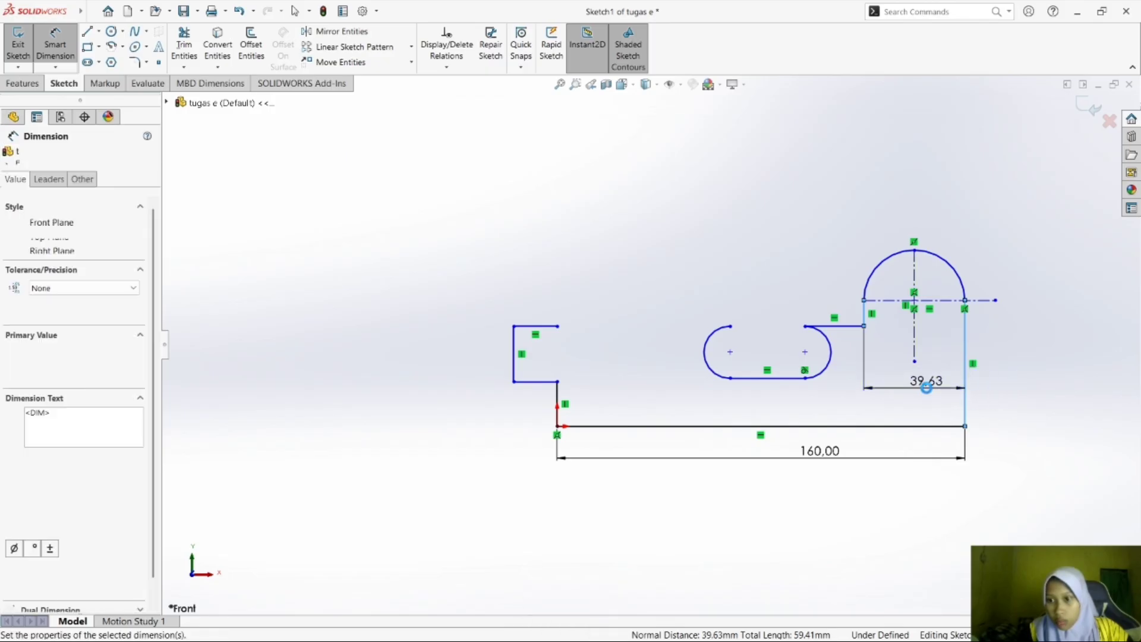
{"action": "type", "text": "40"}
{"action": "key", "text": "Return"}
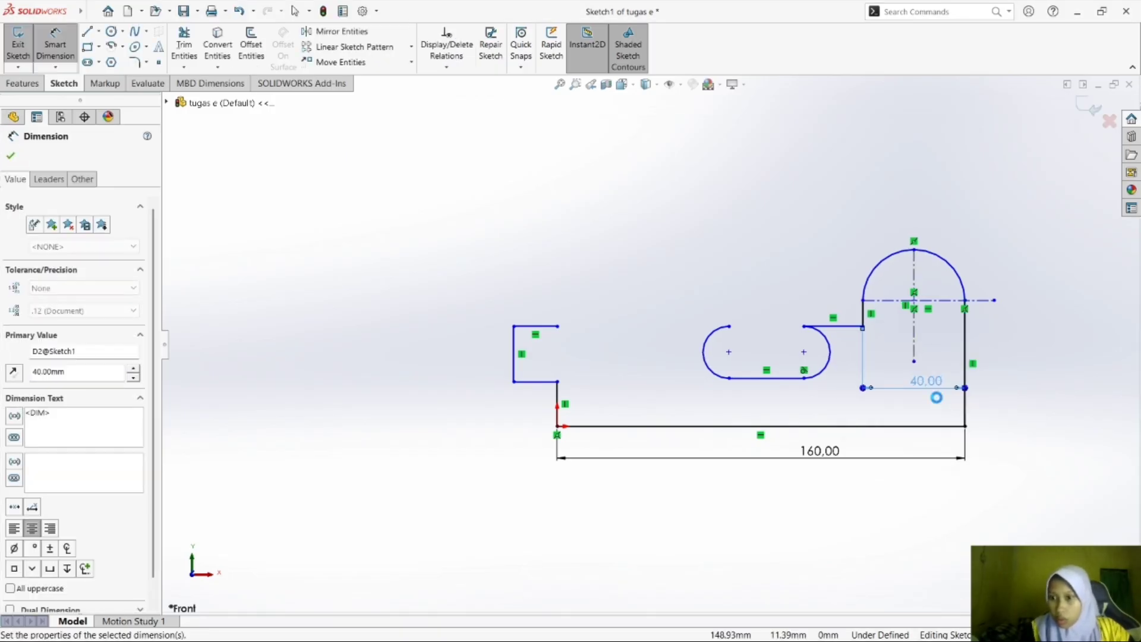
Dimension the long vertical line from the base line's right end up to the large arc to 40 mm.
{"action": "left_click", "coordinate": [966, 357]}
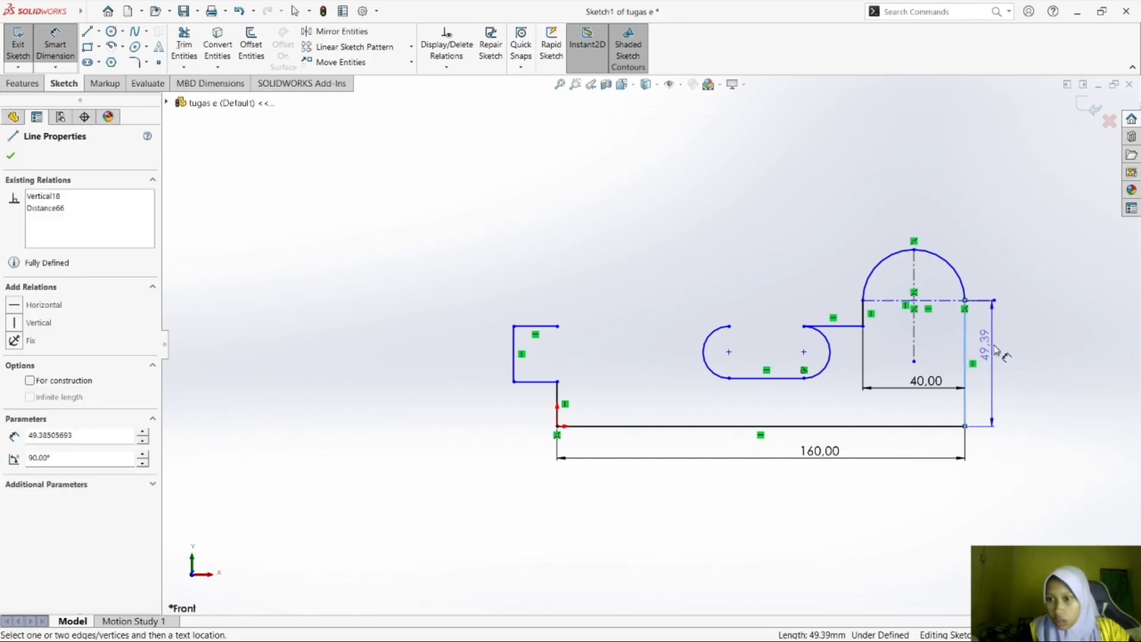
{"action": "left_click", "coordinate": [1007, 364]}
{"action": "type", "text": "40"}
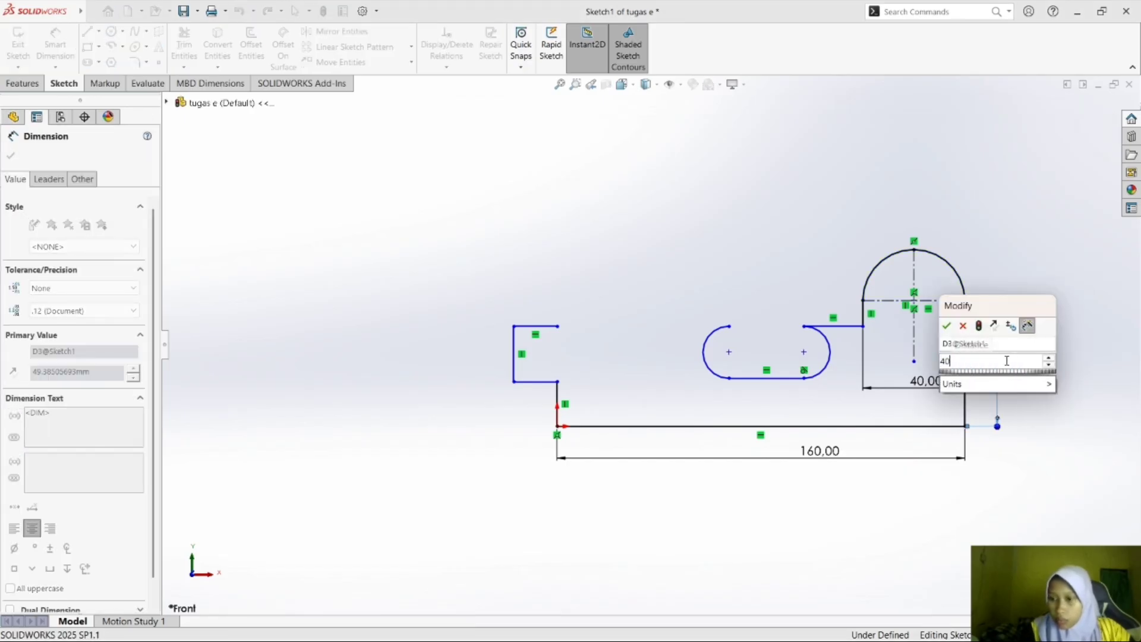
{"action": "key", "text": "Return"}
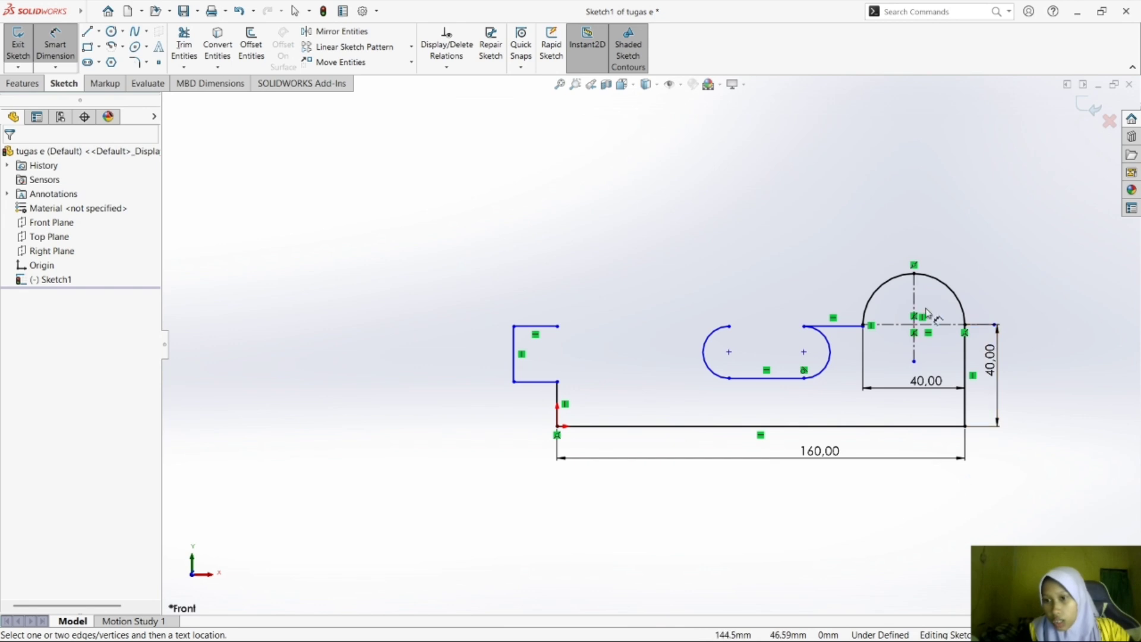
{"action": "left_click", "coordinate": [931, 276]}
{"action": "left_click", "coordinate": [941, 235]}
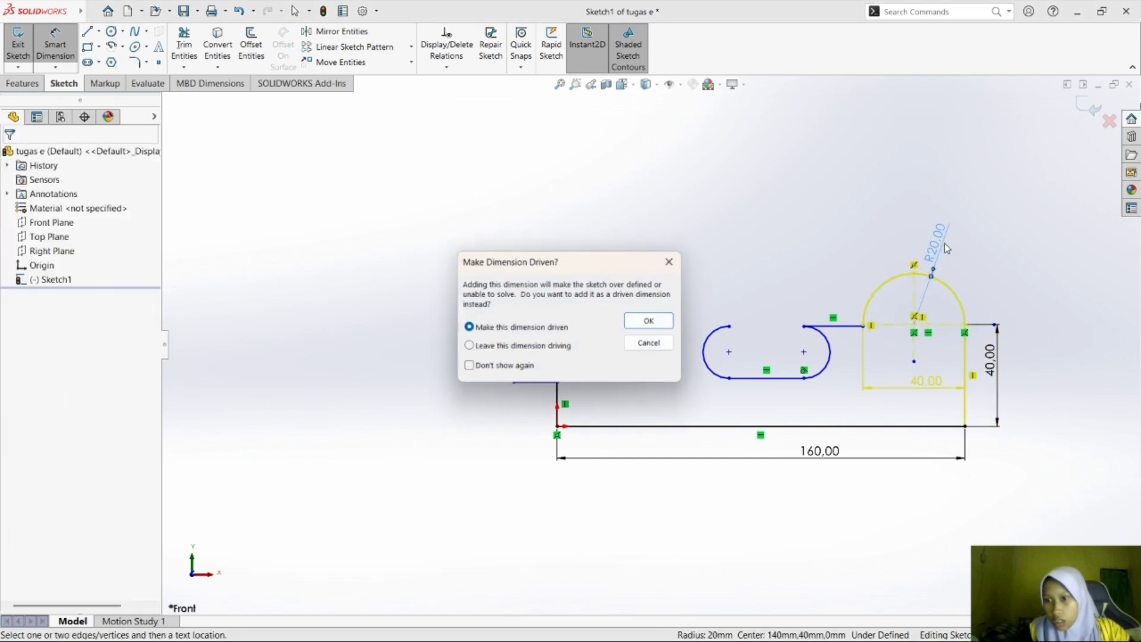
{"action": "left_click", "coordinate": [672, 258]}
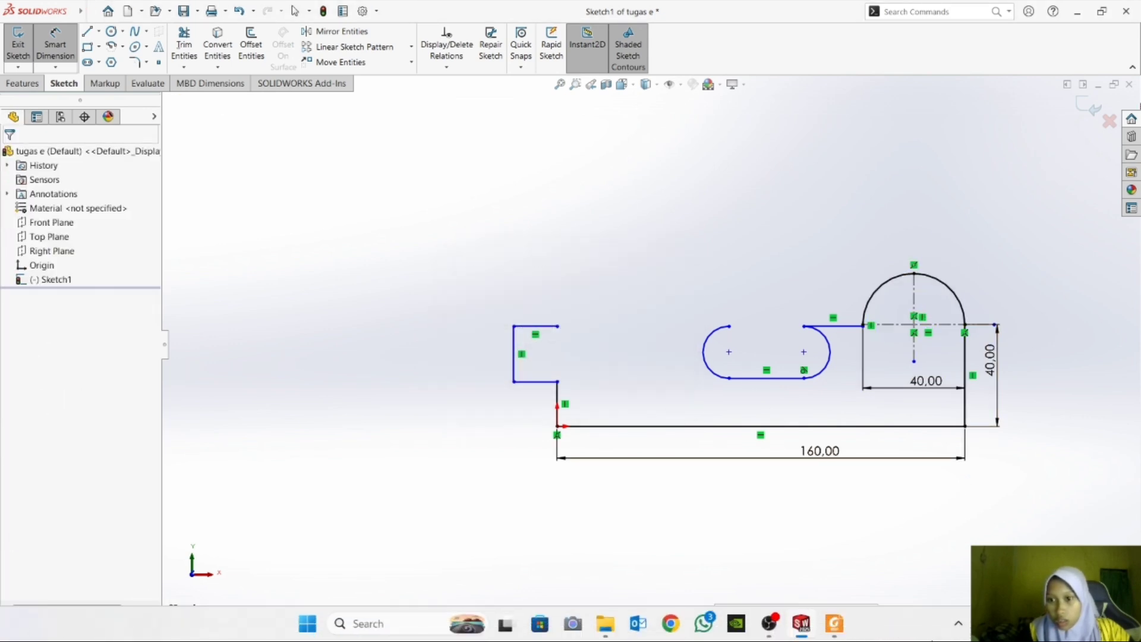
Check exercise e) in Foxit Reader, and in SOLIDWORKS add a driven radius dimension to the large arc.
{"action": "left_click", "coordinate": [835, 624]}
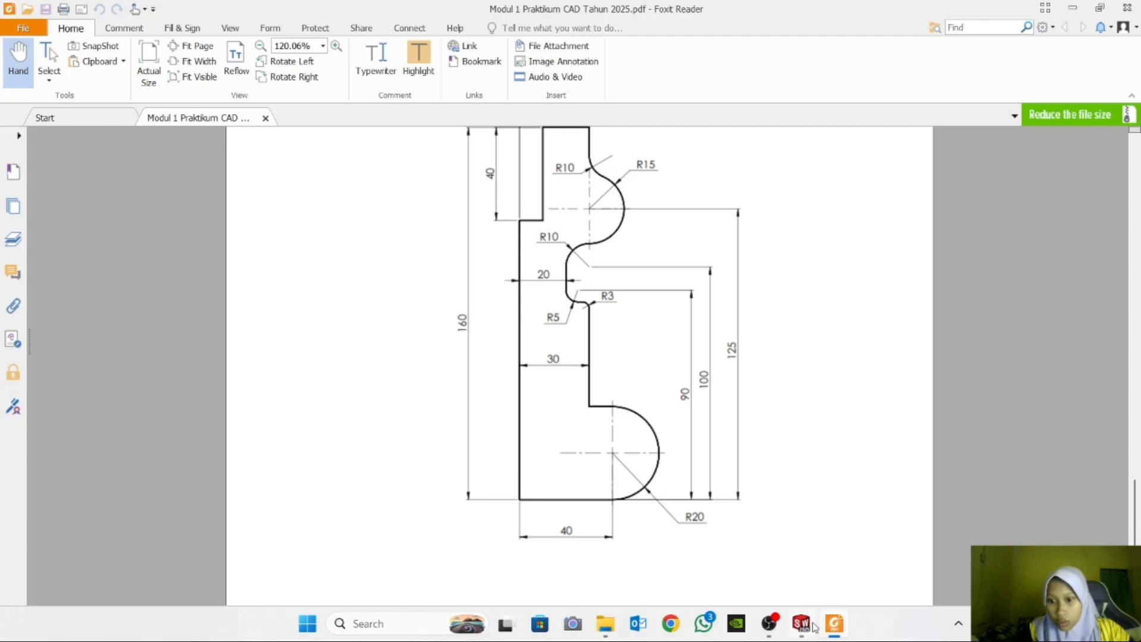
{"action": "left_click", "coordinate": [812, 625]}
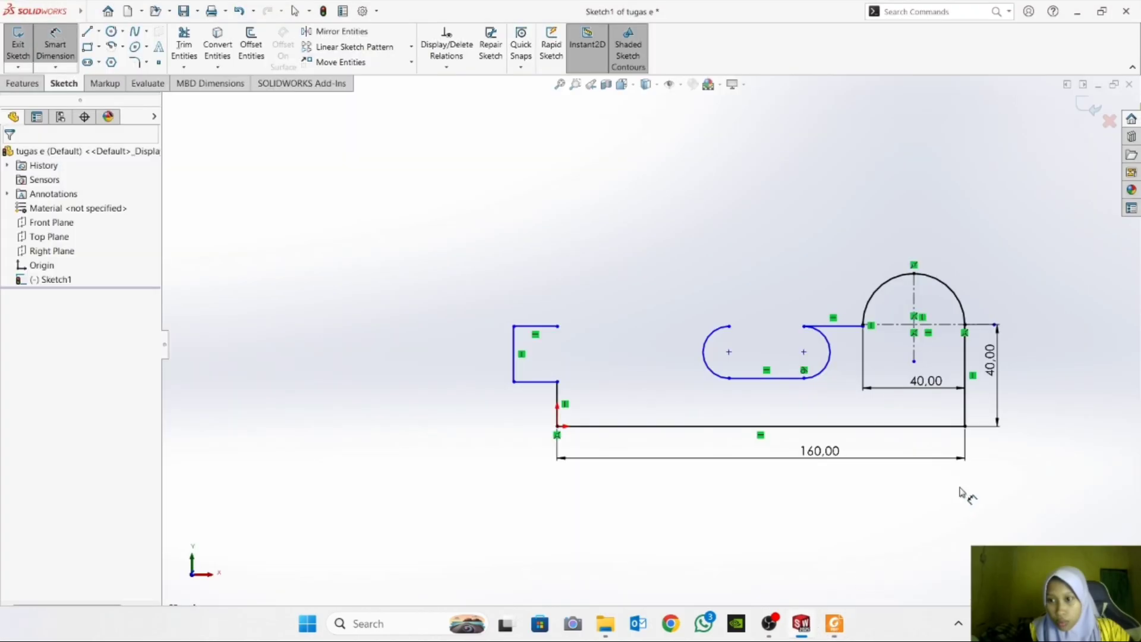
{"action": "left_click", "coordinate": [937, 282]}
{"action": "left_click", "coordinate": [954, 229]}
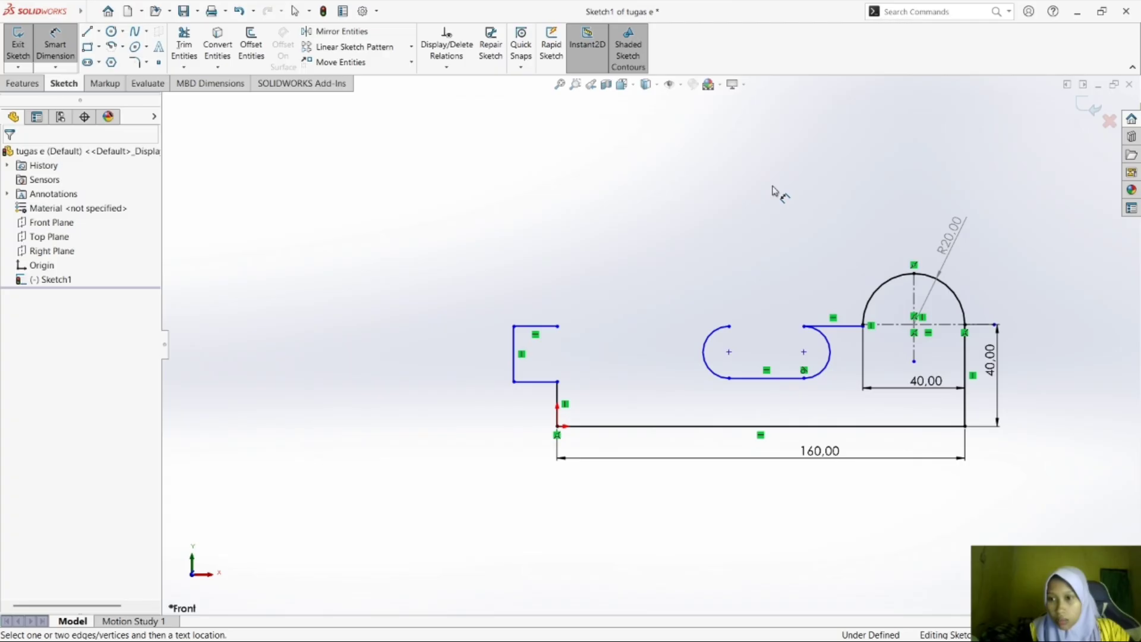
{"action": "key", "text": "Escape"}
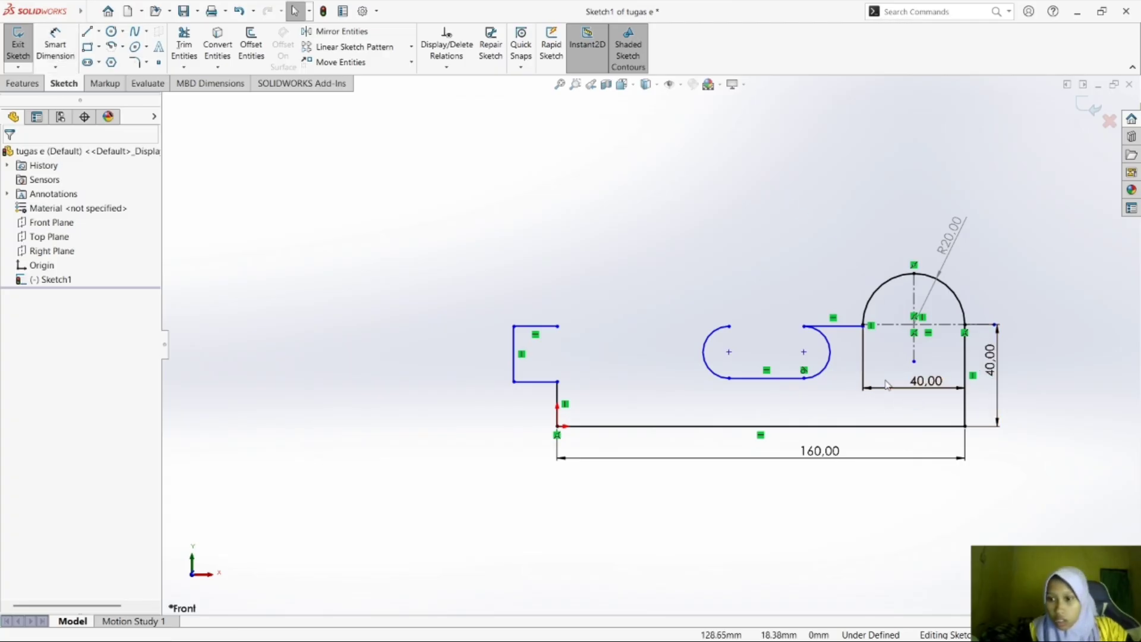
Delete the 40 mm width dimension below the large arc and remove the arc's driven radius dimension.
{"action": "left_click", "coordinate": [864, 363]}
{"action": "key", "text": "Delete"}
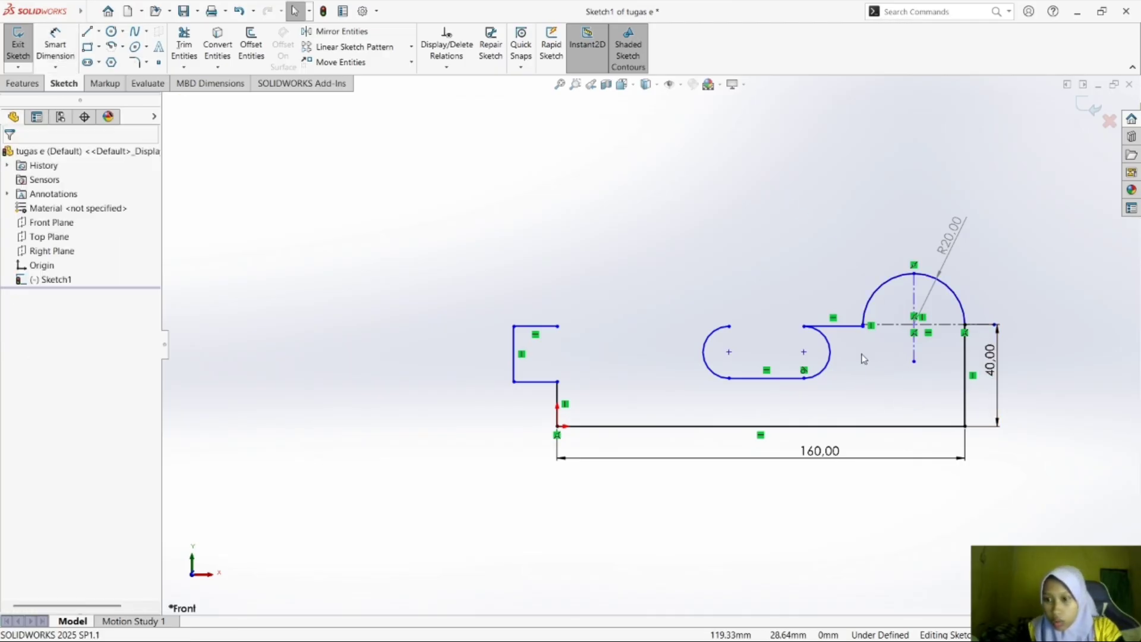
{"action": "double_click", "coordinate": [947, 246]}
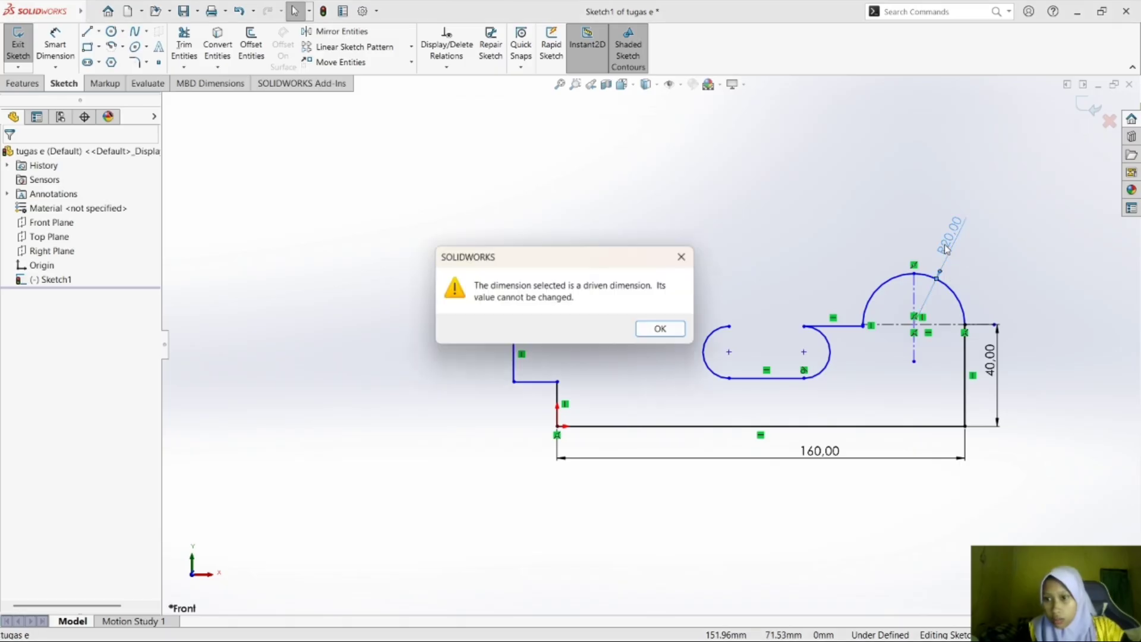
{"action": "left_click", "coordinate": [683, 257]}
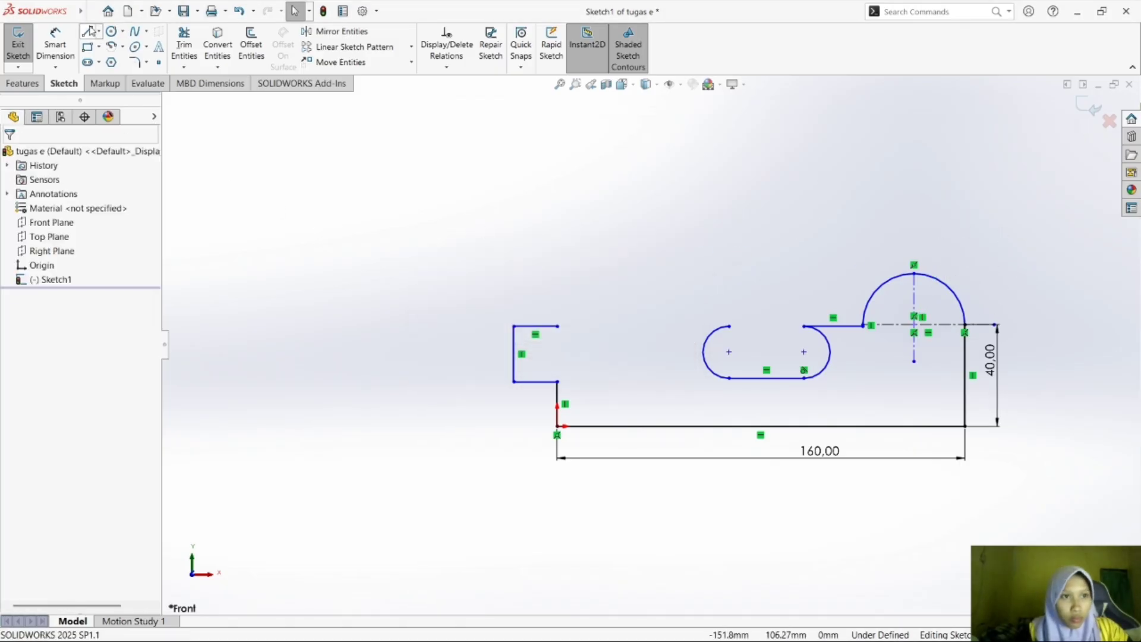
Dimension the large arc's radius as a driving dimension of 20 mm.
{"action": "left_click", "coordinate": [55, 43]}
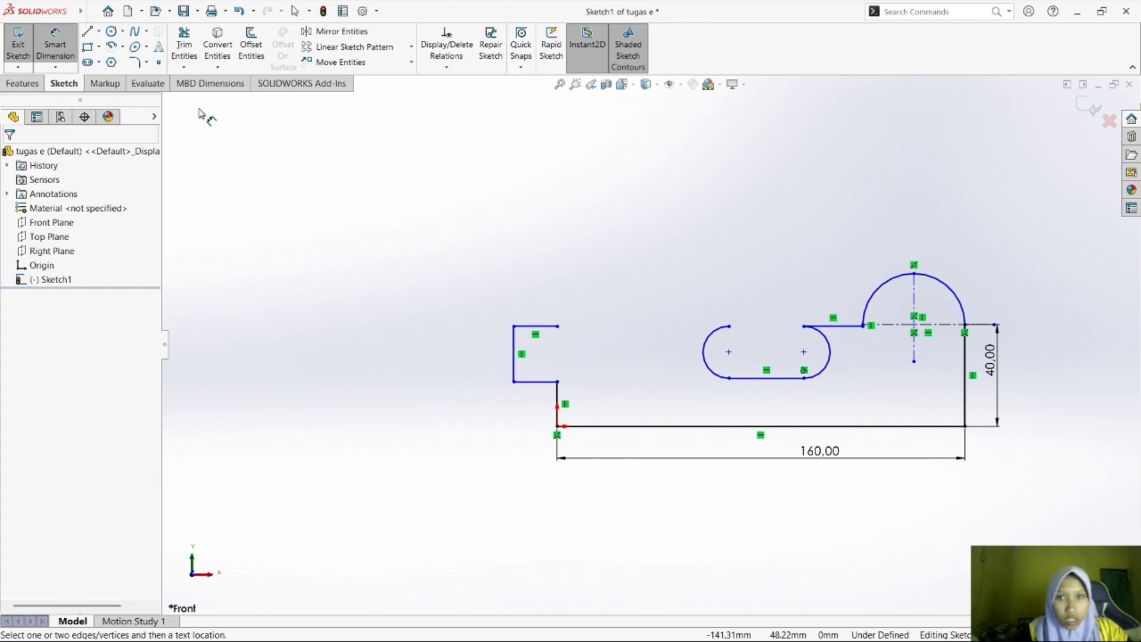
{"action": "left_click", "coordinate": [944, 287]}
{"action": "left_click", "coordinate": [968, 223]}
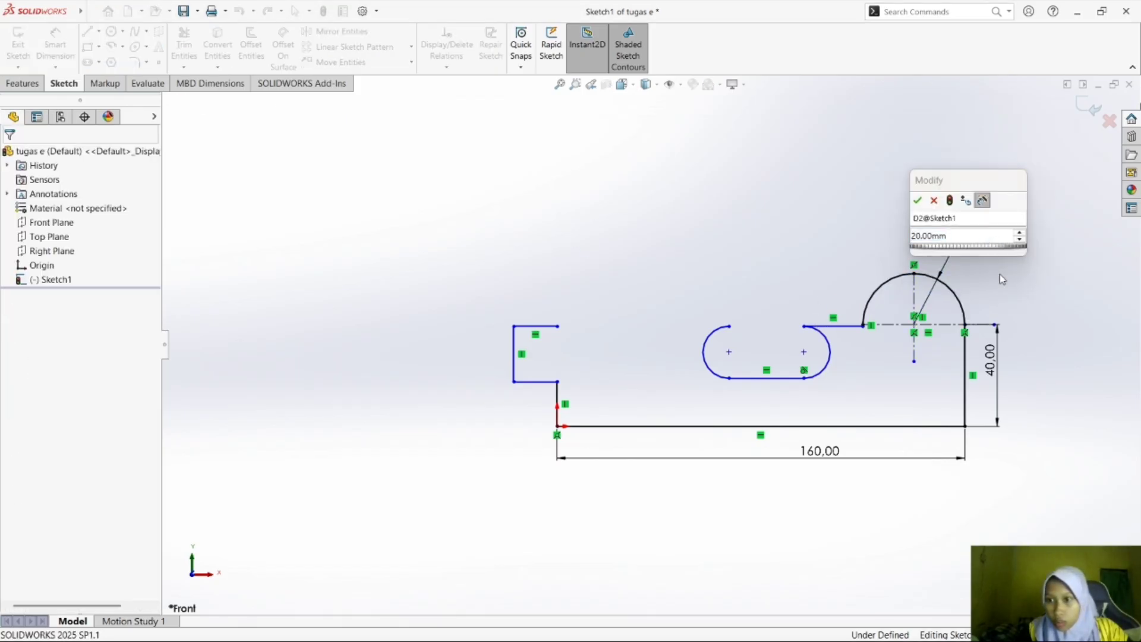
{"action": "left_click", "coordinate": [919, 202]}
Check exercise e) in Foxit Reader, and in SOLIDWORKS dimension the horizontal line beside the large arc 30 mm above the base line.
{"action": "left_click", "coordinate": [834, 623]}
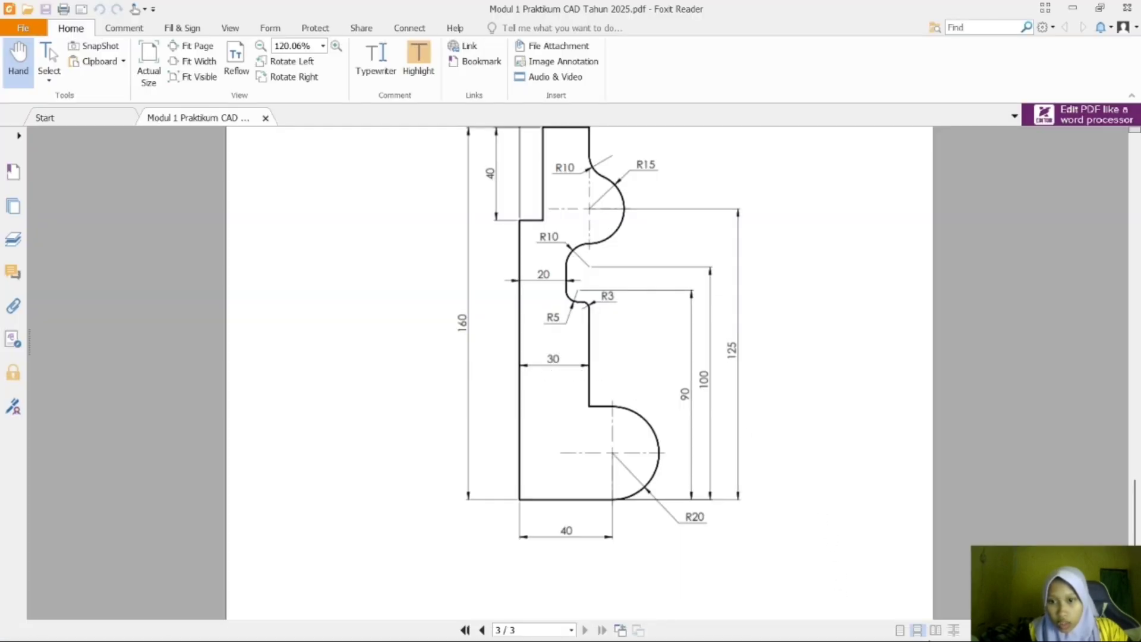
{"action": "left_click", "coordinate": [813, 630]}
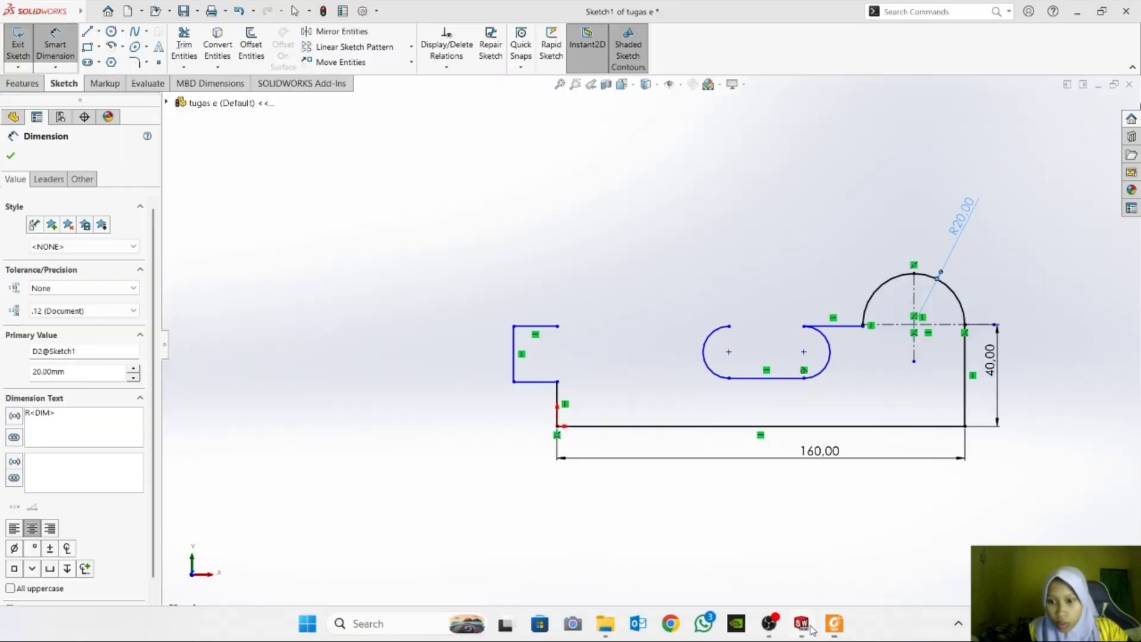
{"action": "left_click", "coordinate": [853, 329]}
{"action": "left_click", "coordinate": [847, 426]}
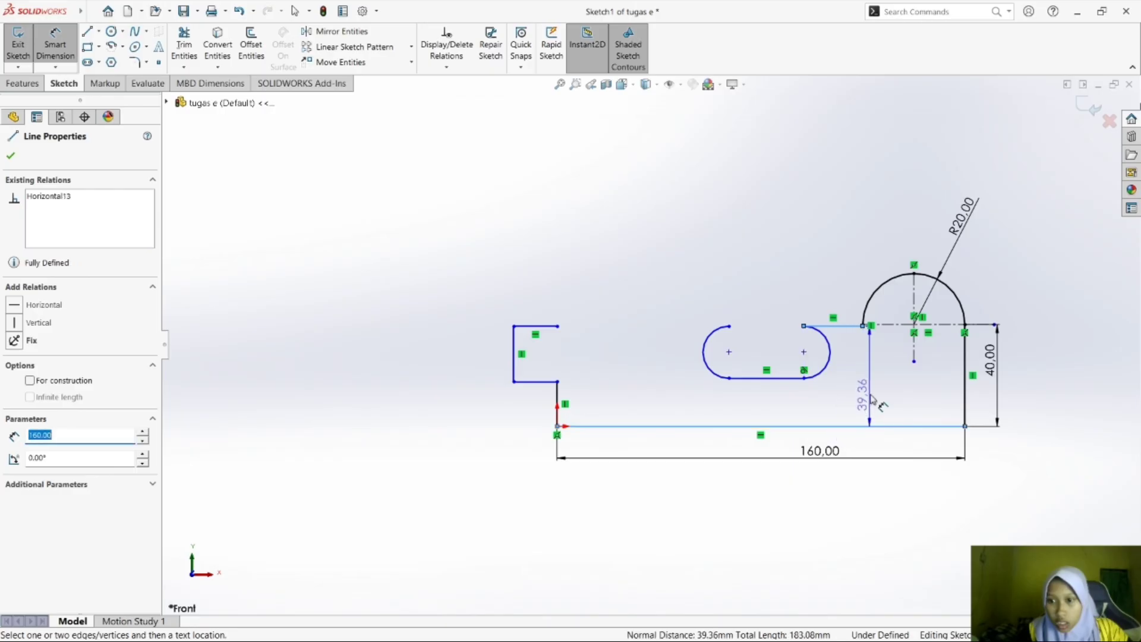
{"action": "left_click", "coordinate": [874, 397]}
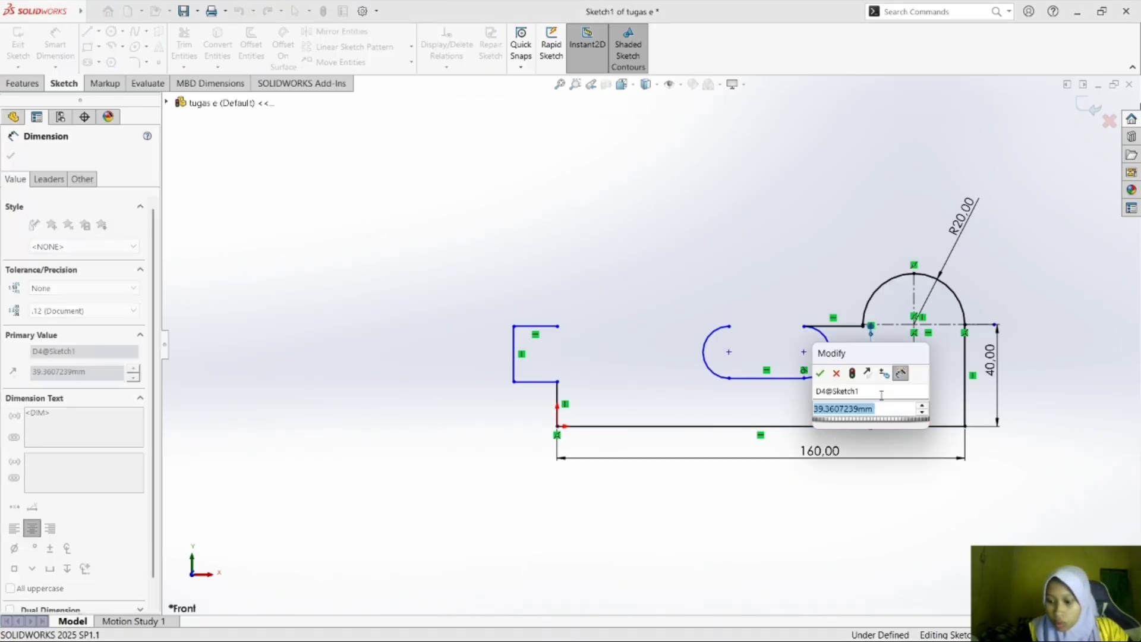
{"action": "type", "text": "30"}
{"action": "key", "text": "Return"}
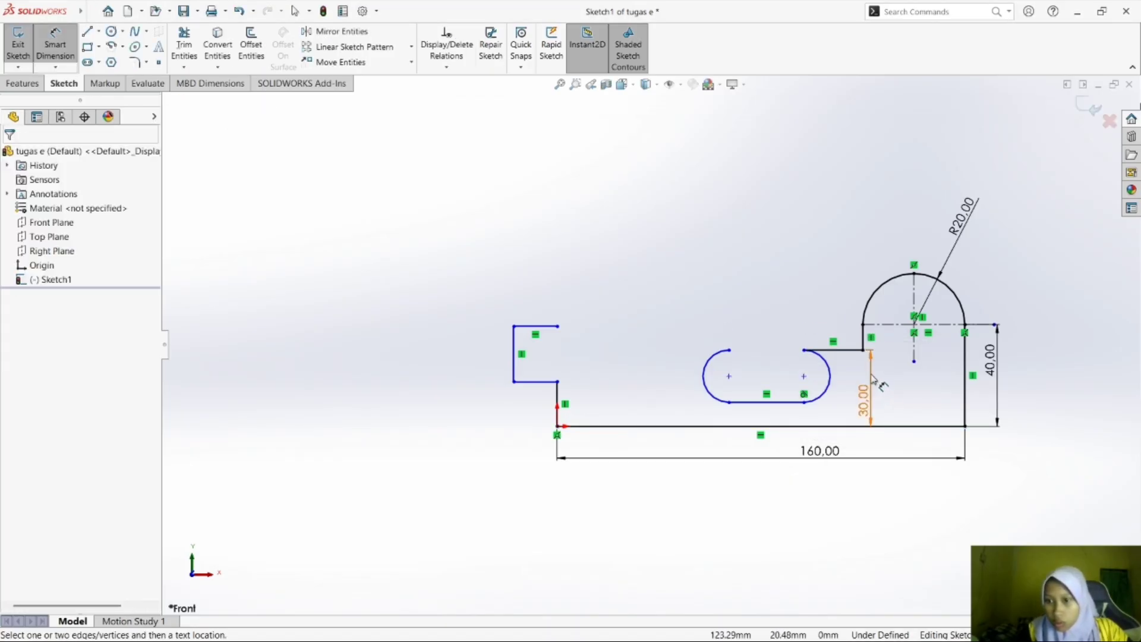
Move the 30 mm height dimension slightly left, clear of the short vertical line below the large arc.
{"action": "left_click_drag", "start_coordinate": [870, 376], "coordinate": [850, 378]}
{"action": "left_click", "coordinate": [852, 376]}
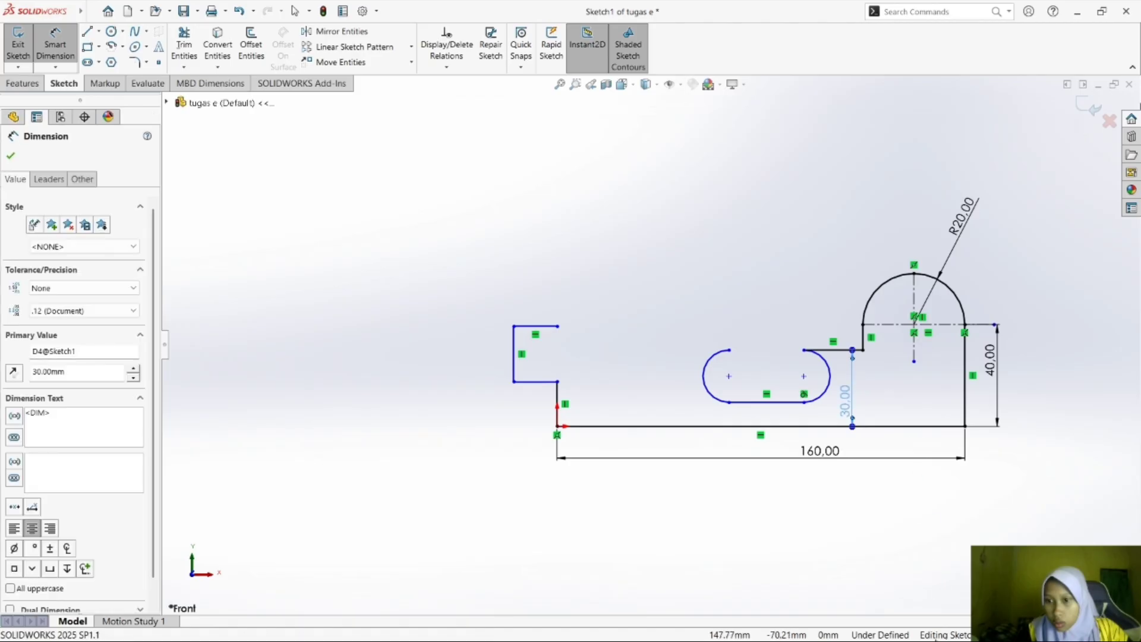
{"action": "mouse_move", "coordinate": [856, 620]}
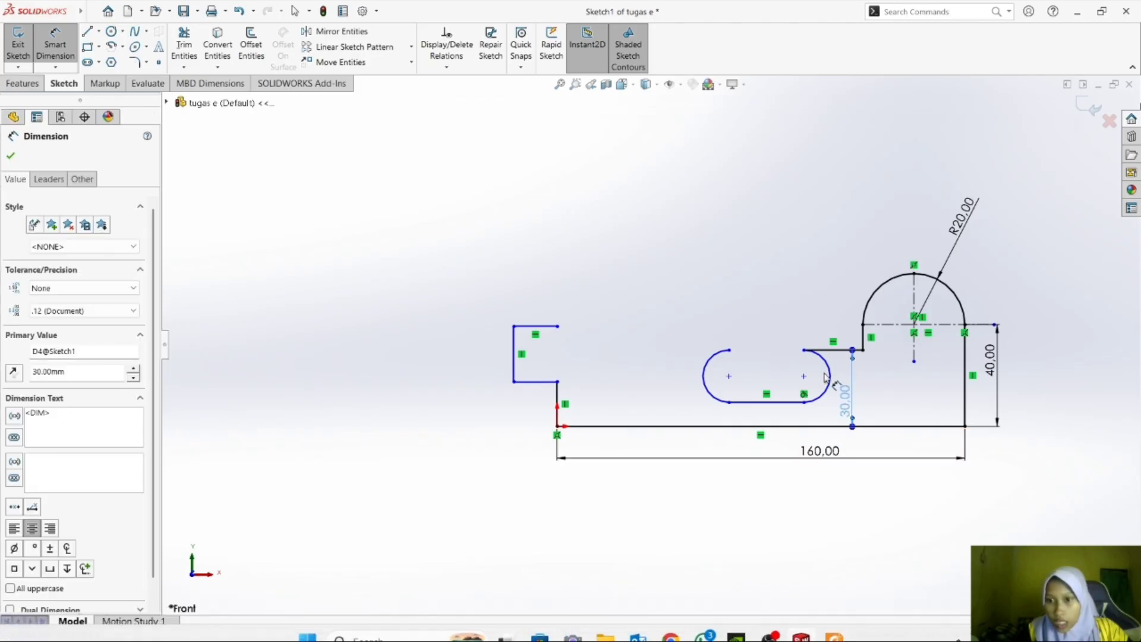
{"action": "left_click", "coordinate": [146, 62]}
{"action": "left_click", "coordinate": [147, 47]}
{"action": "left_click", "coordinate": [242, 116]}
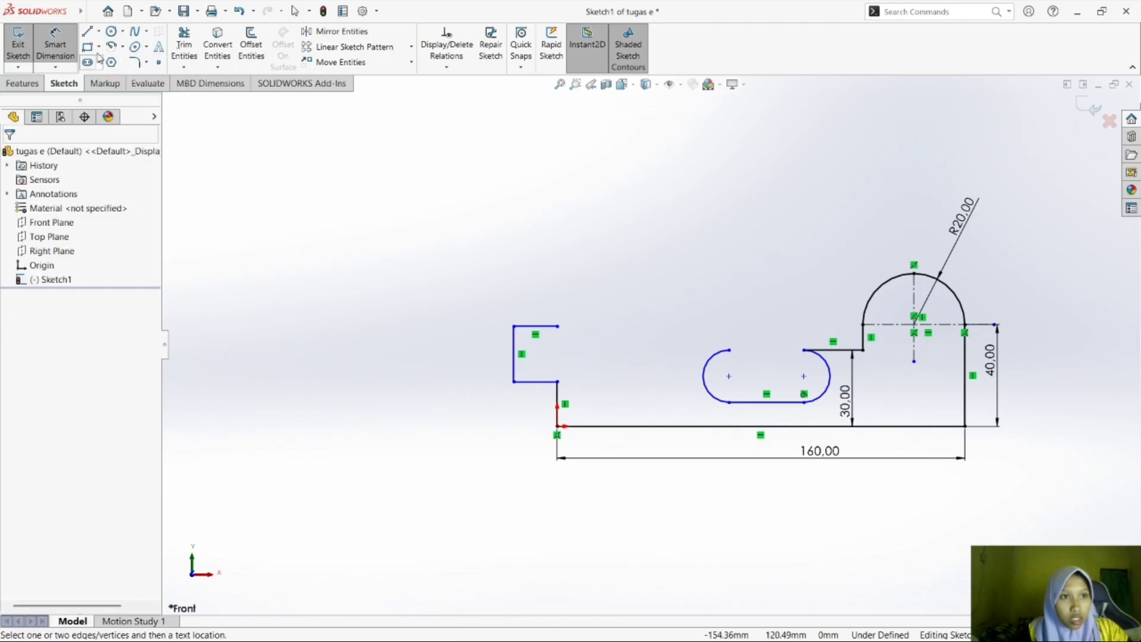
{"action": "left_click", "coordinate": [141, 63]}
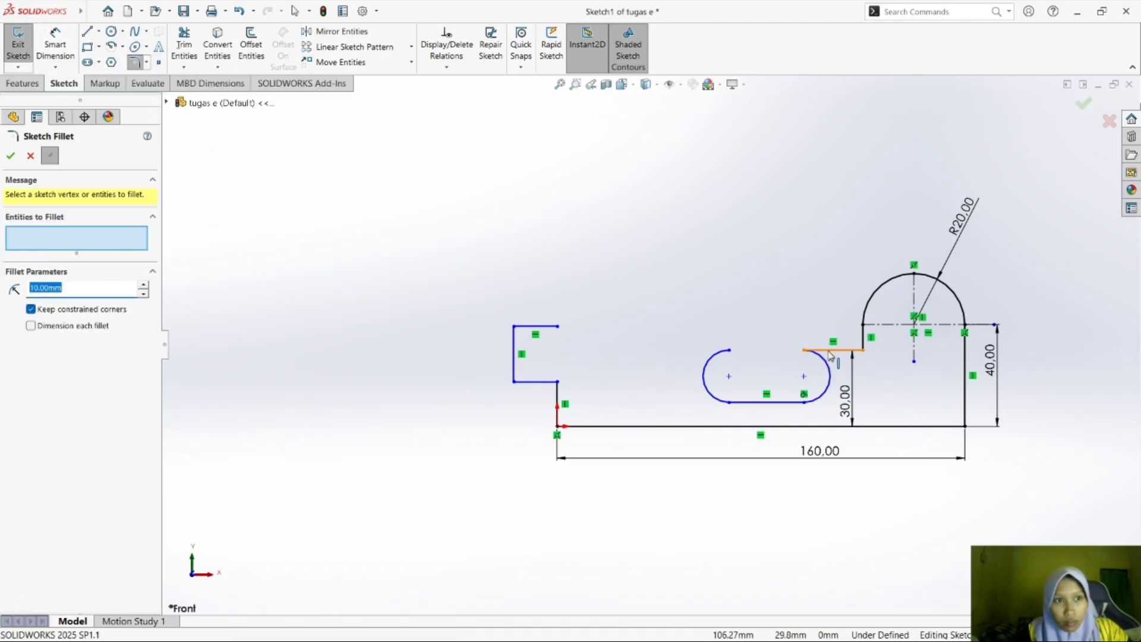
{"action": "left_click", "coordinate": [11, 156]}
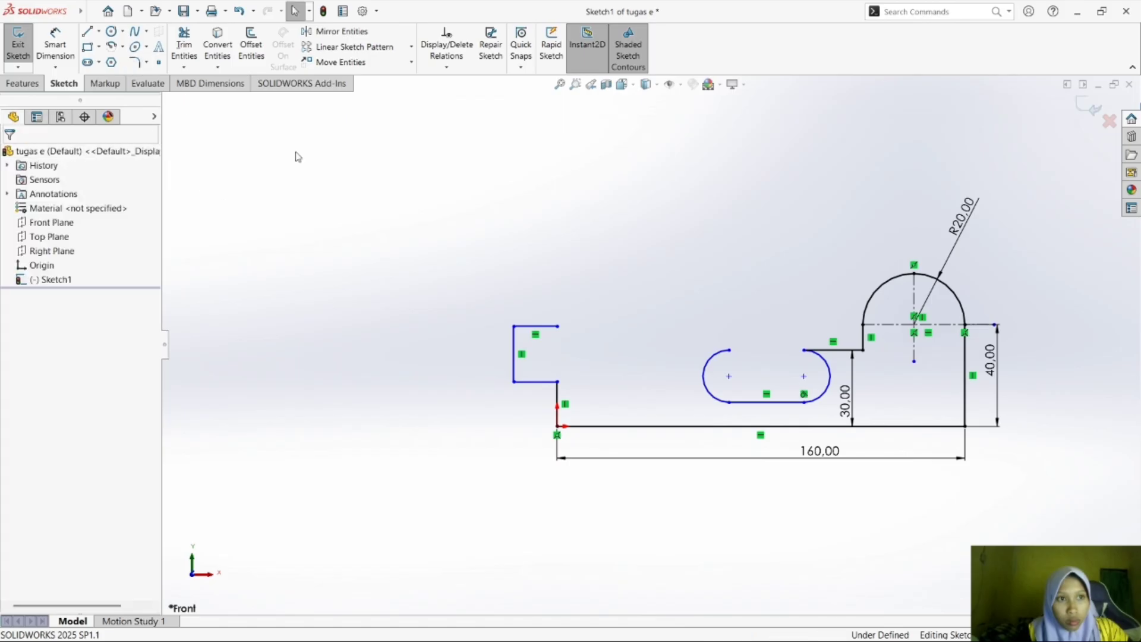
{"action": "left_click", "coordinate": [136, 63]}
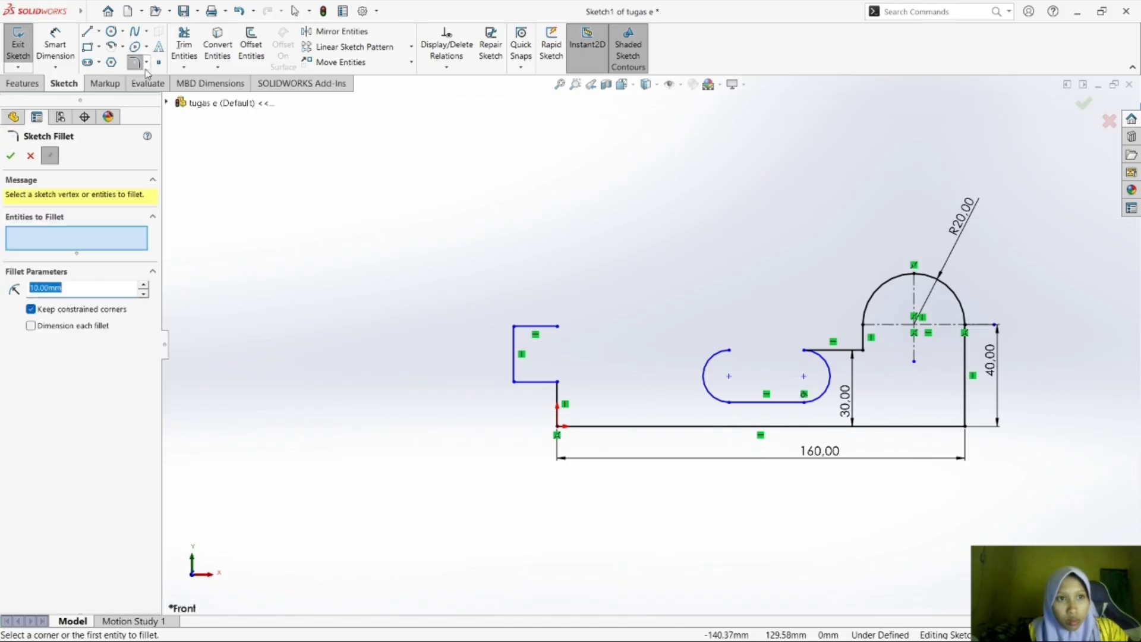
{"action": "left_click", "coordinate": [27, 157]}
{"action": "left_click", "coordinate": [140, 63]}
{"action": "left_click", "coordinate": [27, 157]}
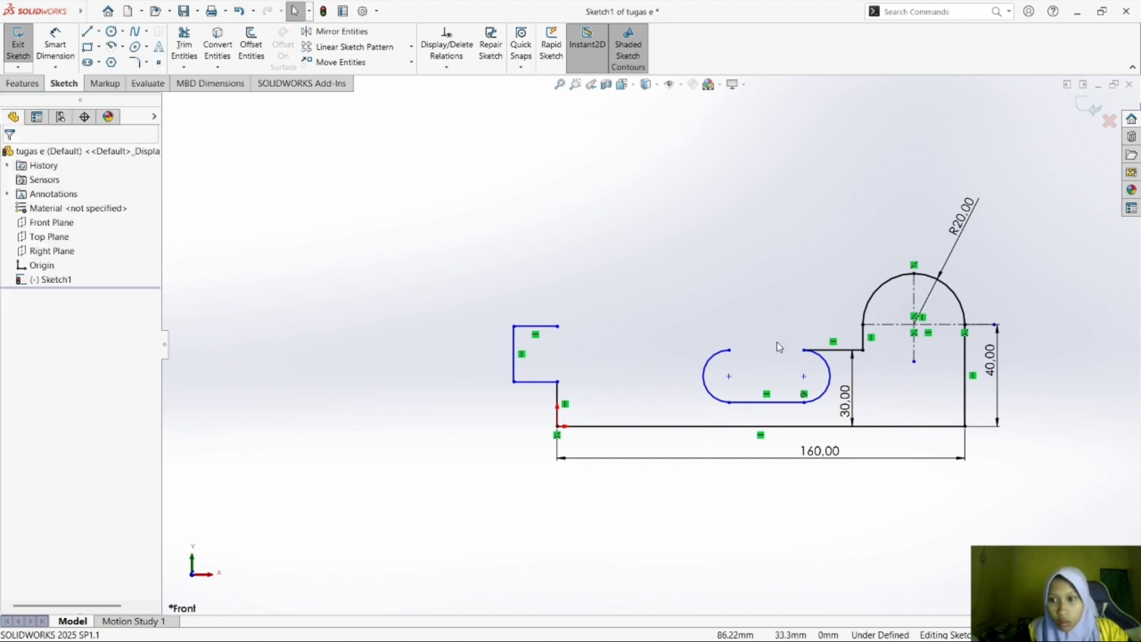
Add a 3 mm sketch fillet between the horizontal line beside the large arc and the adjoining small arc.
{"action": "scroll", "coordinate": [776, 342], "scroll_direction": "down", "scroll_amount": 3}
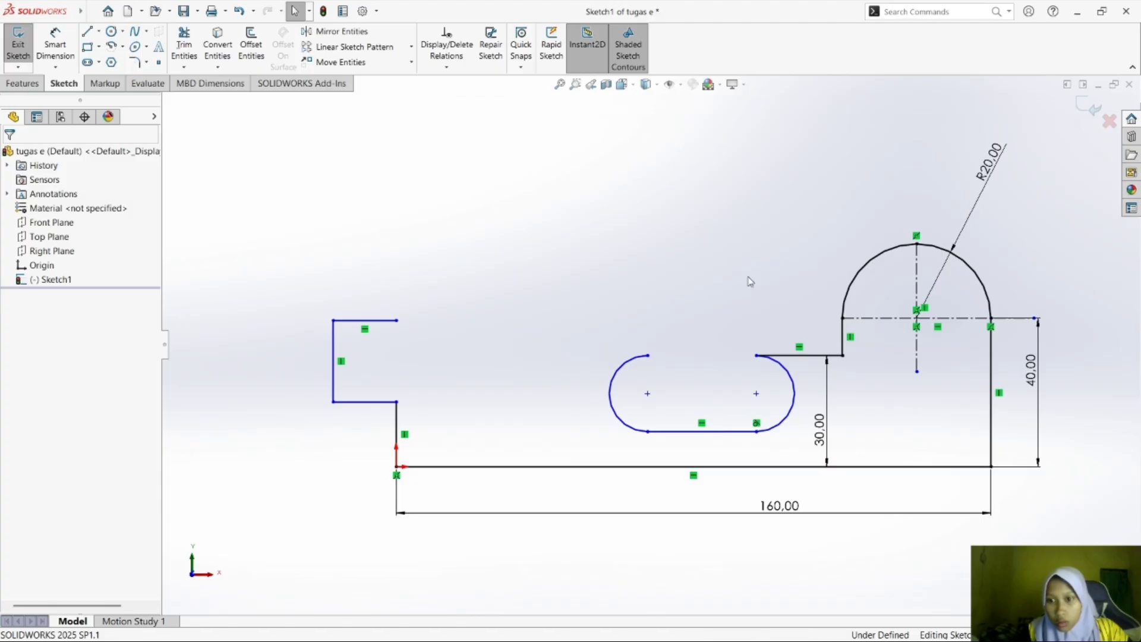
{"action": "left_click", "coordinate": [147, 62]}
{"action": "left_click", "coordinate": [178, 75]}
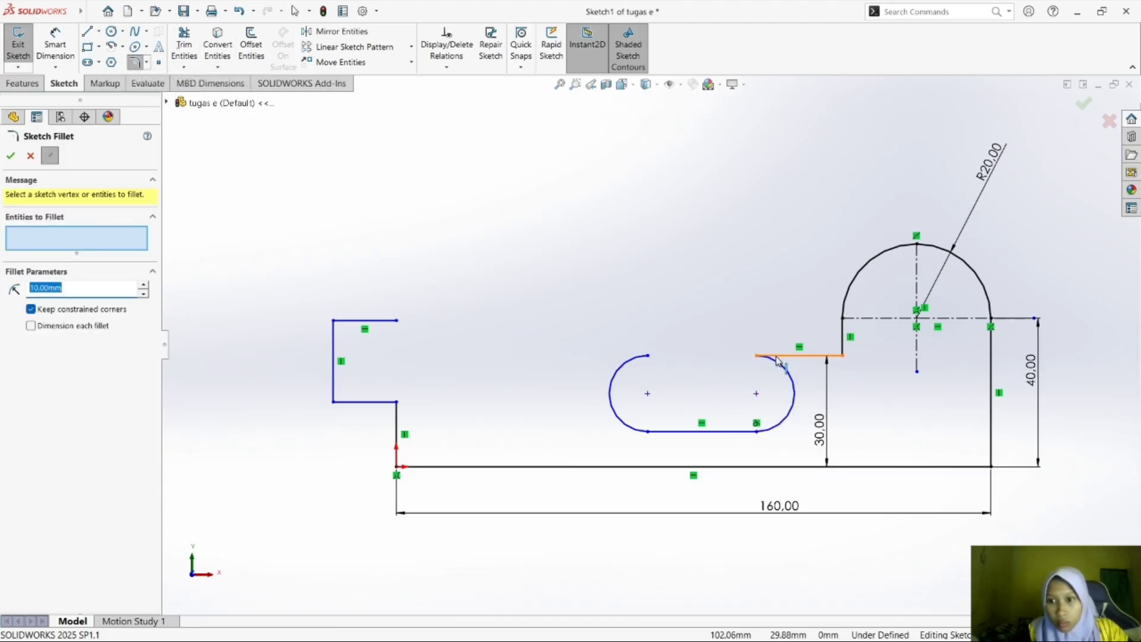
{"action": "left_click", "coordinate": [775, 356]}
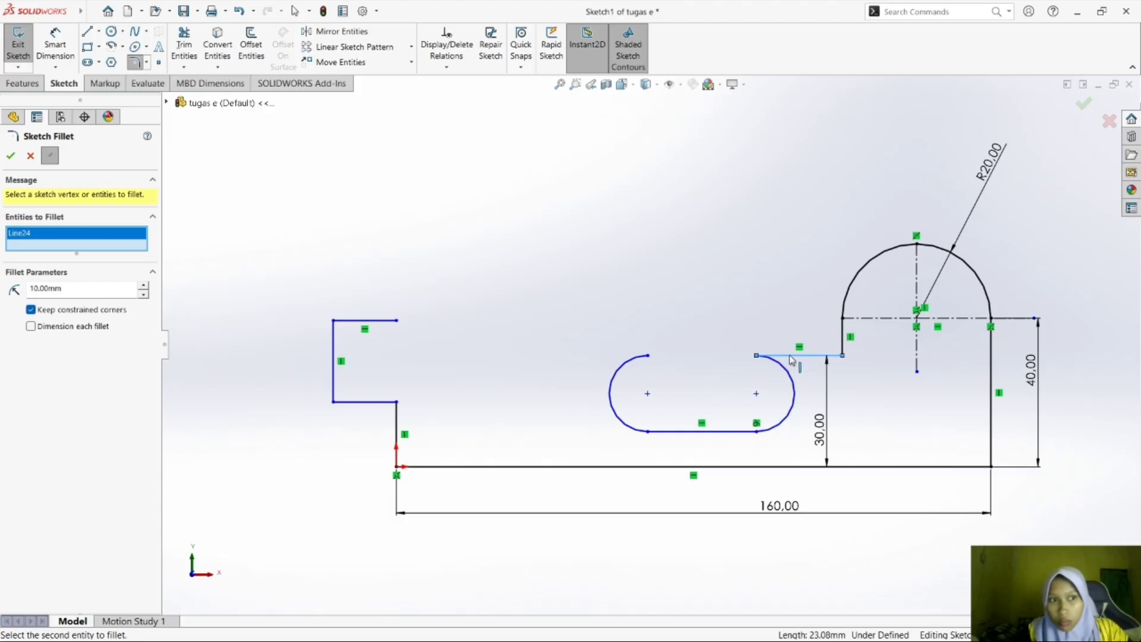
{"action": "left_click", "coordinate": [772, 364]}
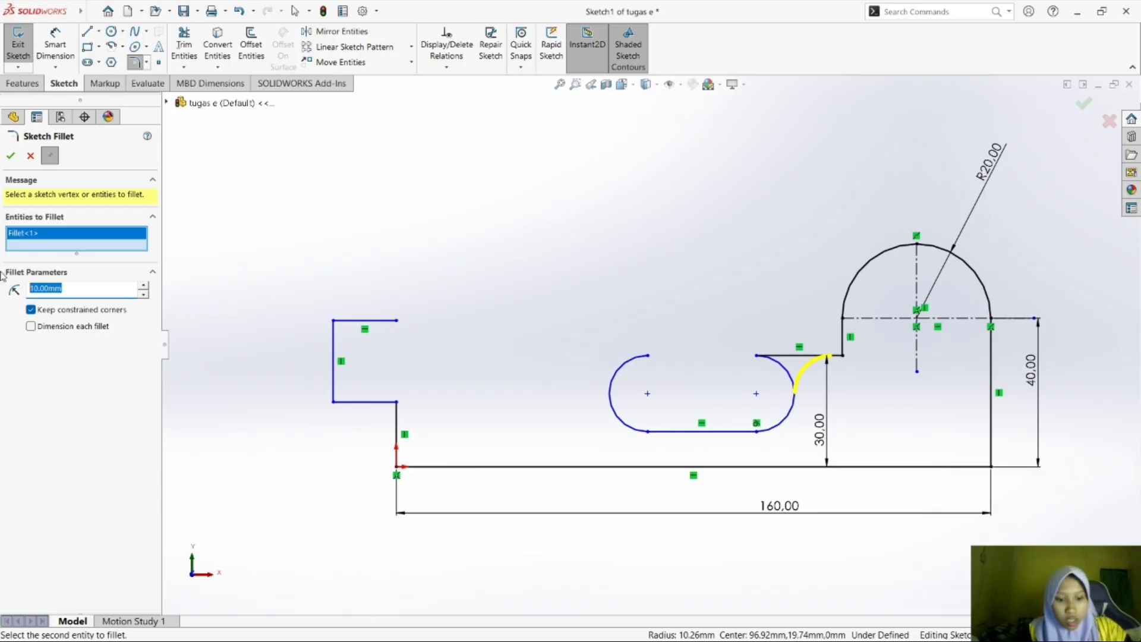
{"action": "type", "text": "3"}
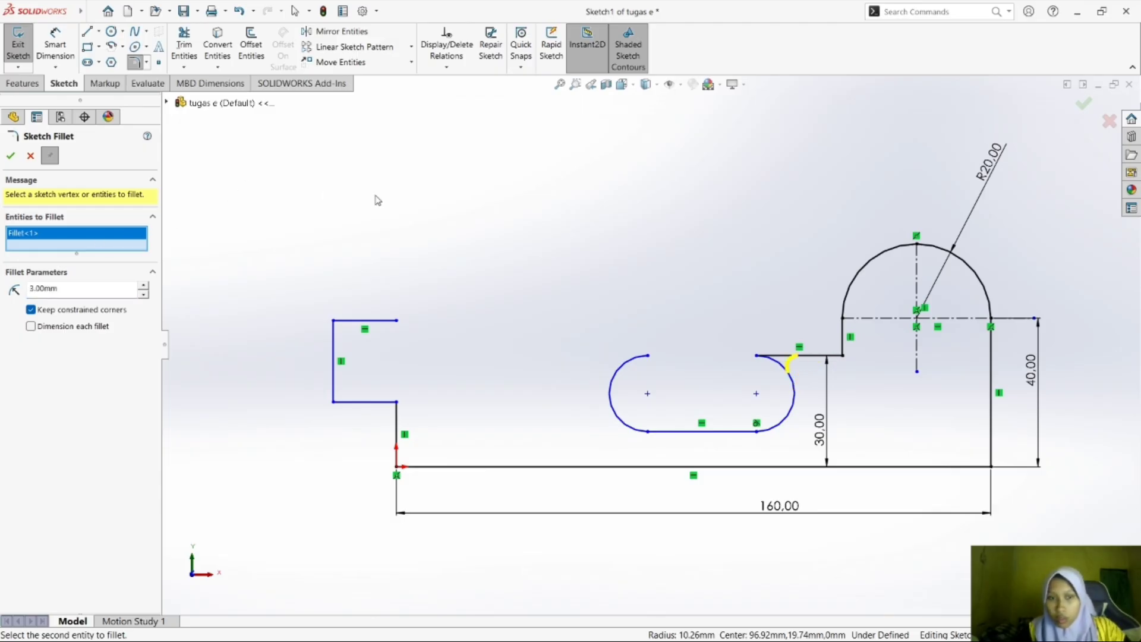
{"action": "key", "text": "Return"}
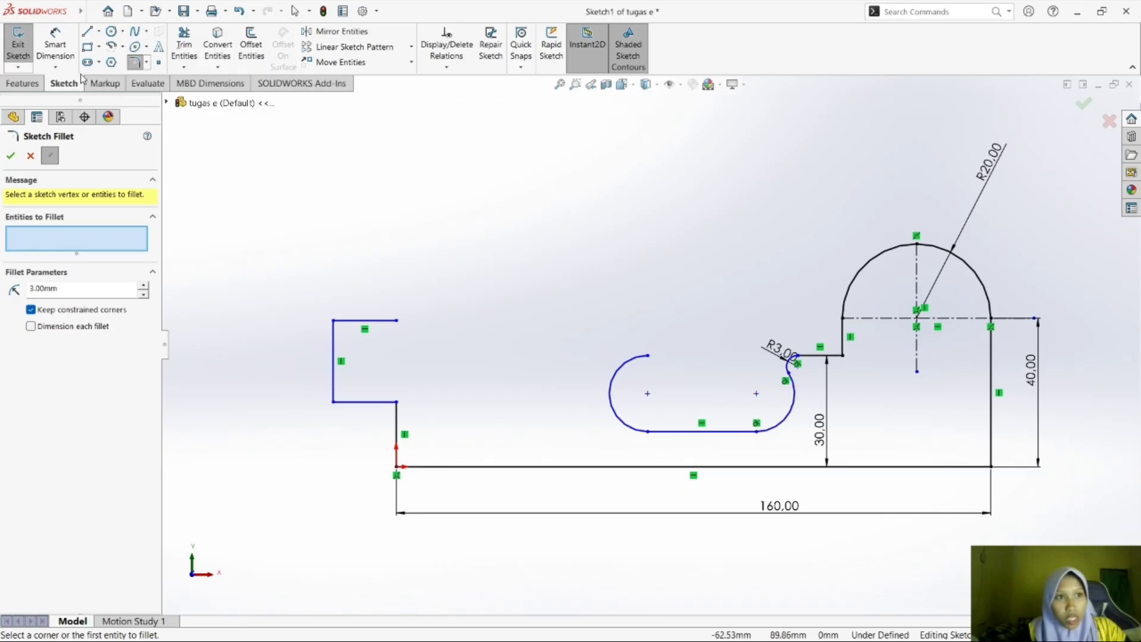
Dimension the small arc below the 3 mm fillet with a radius of 5 mm.
{"action": "left_click", "coordinate": [57, 46]}
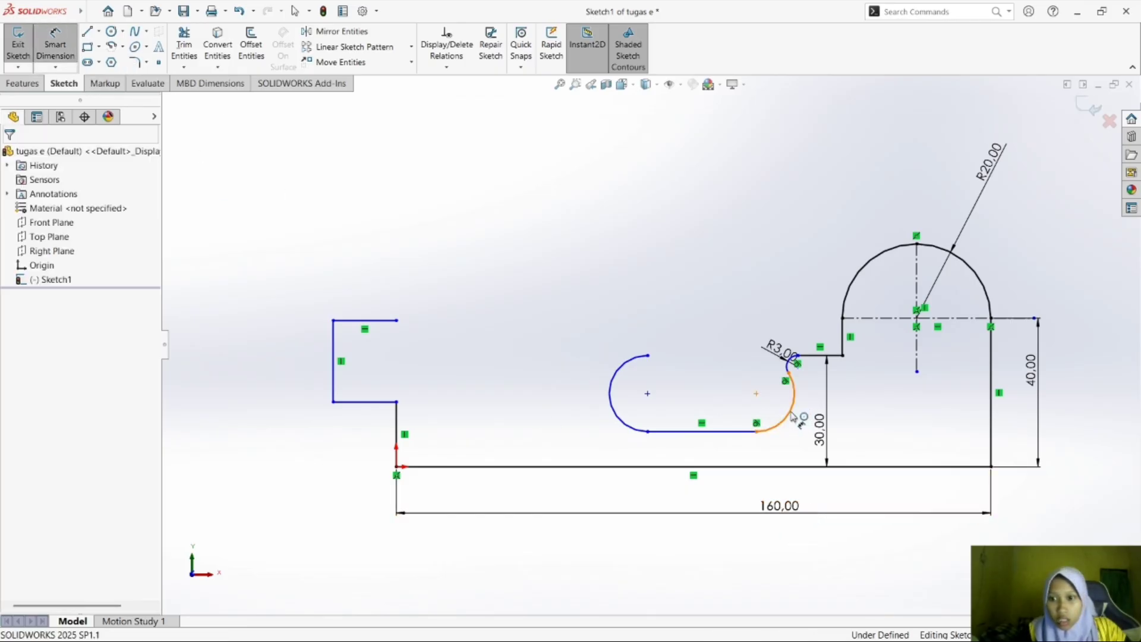
{"action": "left_click", "coordinate": [792, 416]}
{"action": "left_click", "coordinate": [750, 342]}
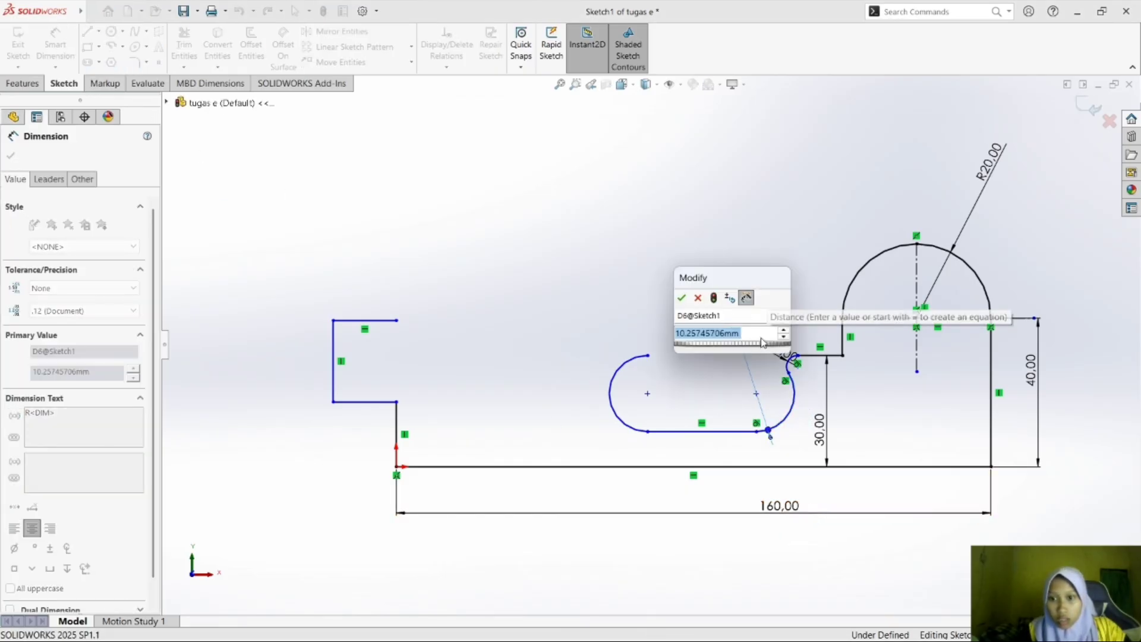
{"action": "type", "text": "5"}
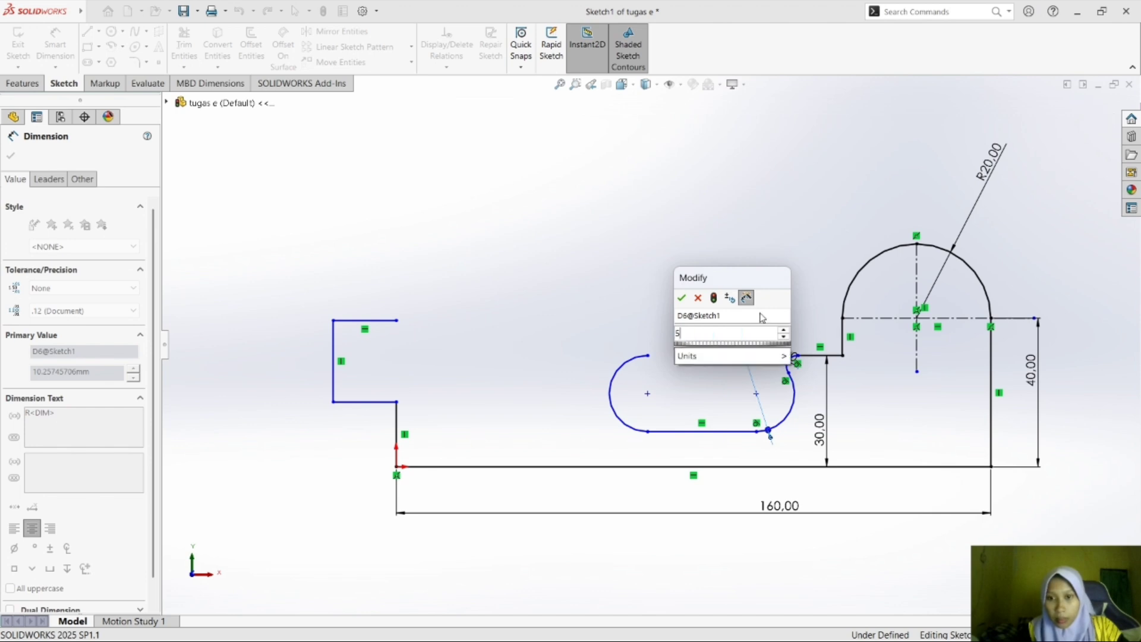
{"action": "key", "text": "Return"}
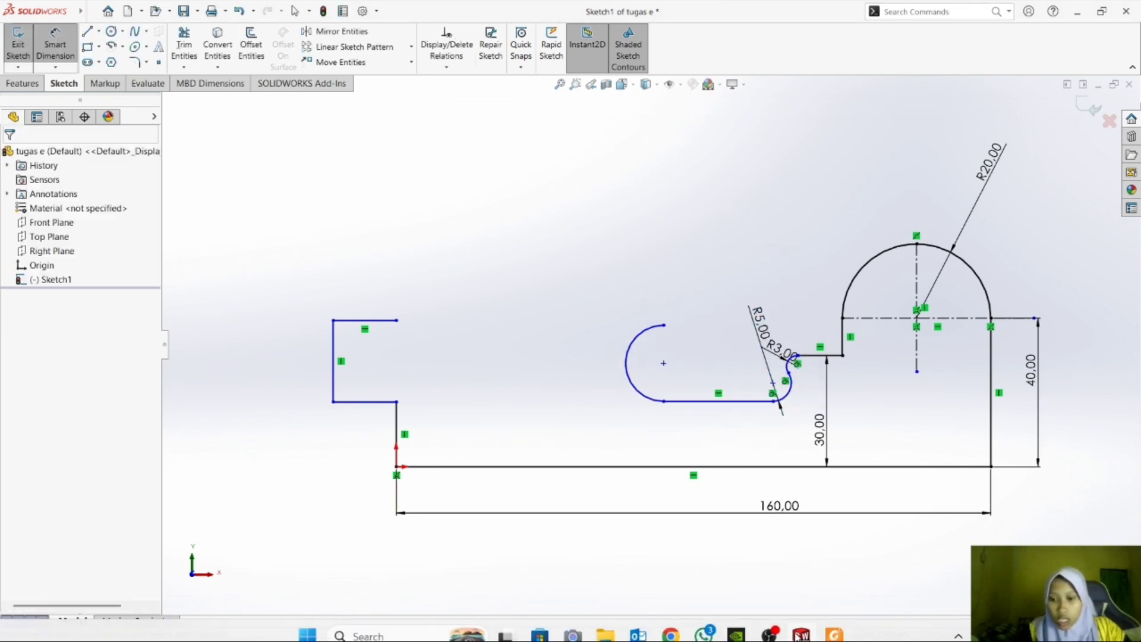
Check exercise e) in Foxit Reader, and in SOLIDWORKS dimension the recess's horizontal line 20 mm above the base line.
{"action": "left_click", "coordinate": [835, 624]}
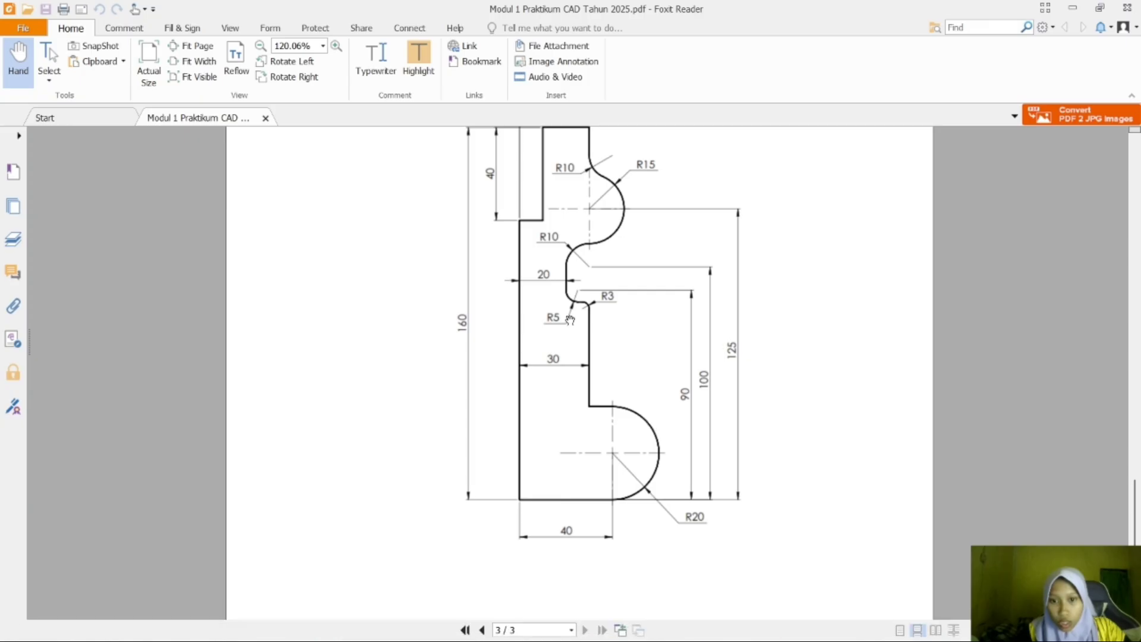
{"action": "mouse_move", "coordinate": [894, 605]}
{"action": "left_click", "coordinate": [810, 626]}
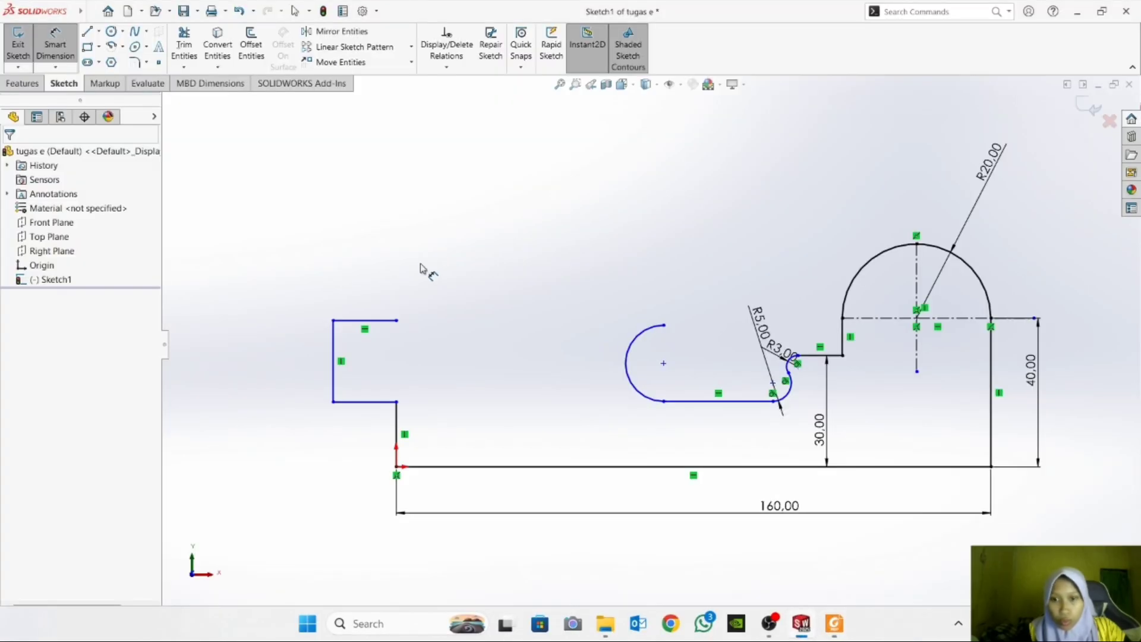
{"action": "left_click", "coordinate": [722, 404]}
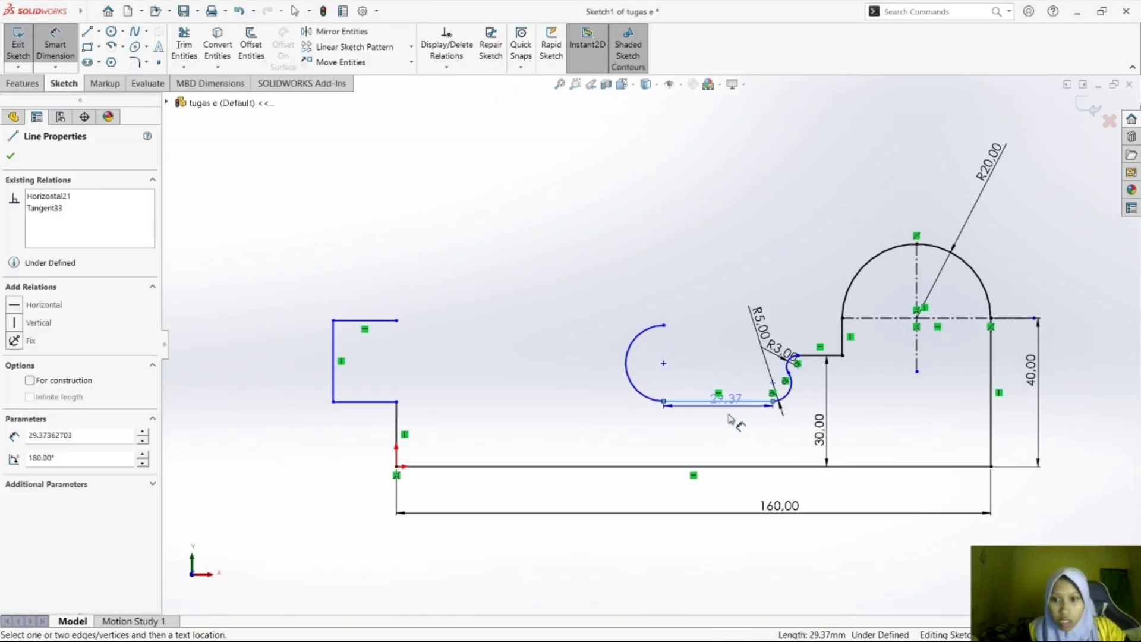
{"action": "left_click", "coordinate": [731, 466]}
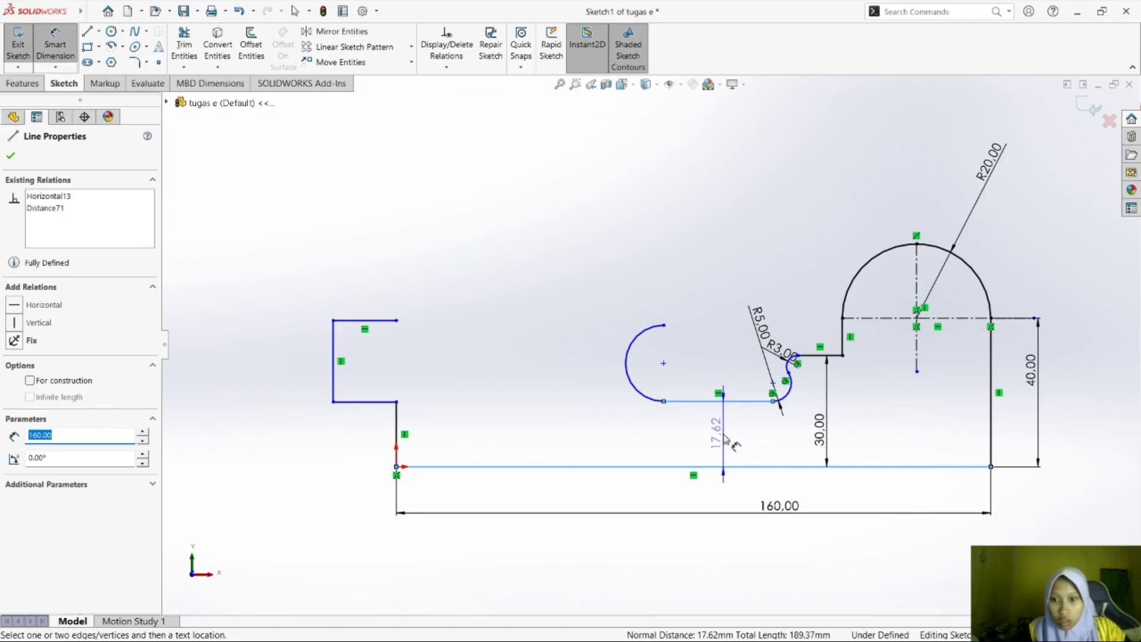
{"action": "left_click", "coordinate": [735, 457]}
{"action": "type", "text": "20"}
{"action": "key", "text": "Return"}
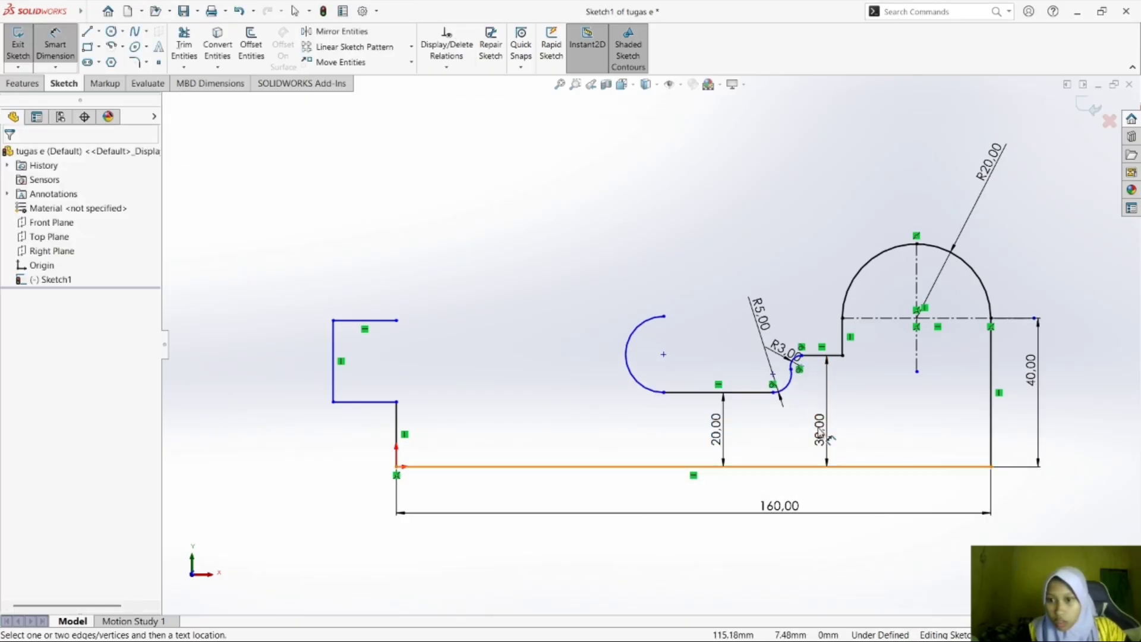
Reposition the R3 and R5 radius dimensions so that their labels are clear of each other.
{"action": "left_click_drag", "start_coordinate": [765, 324], "coordinate": [788, 332]}
{"action": "left_click", "coordinate": [803, 443]}
Check the upper half of exercise e) in Foxit Reader, and in SOLIDWORKS dimension the recess's open left arc with a 10 mm radius.
{"action": "mouse_move", "coordinate": [826, 627]}
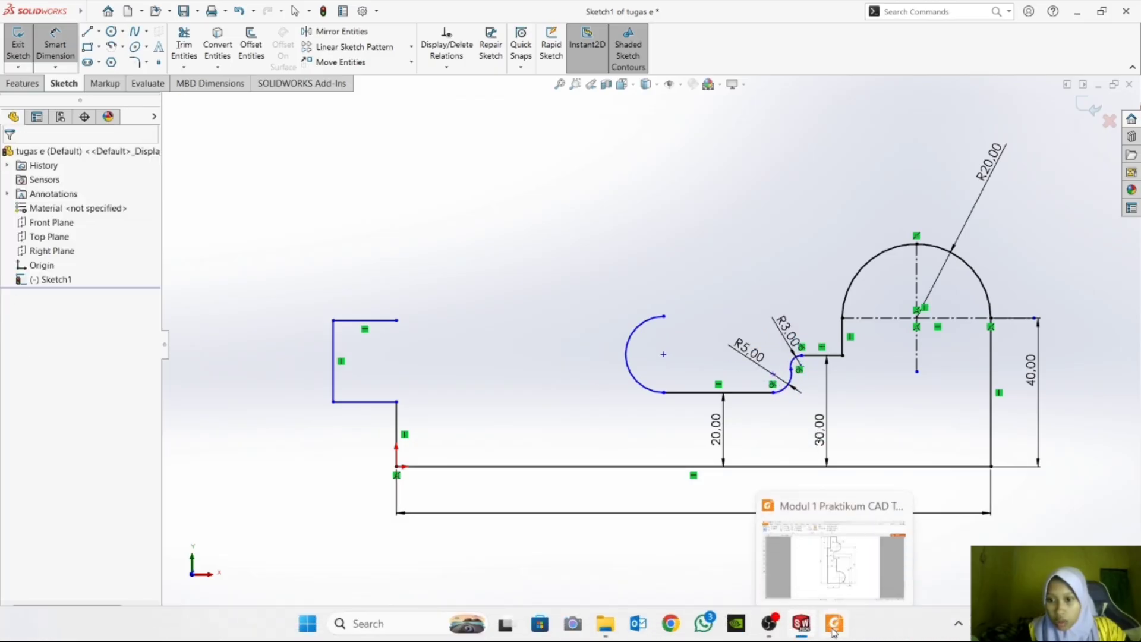
{"action": "left_click", "coordinate": [835, 556]}
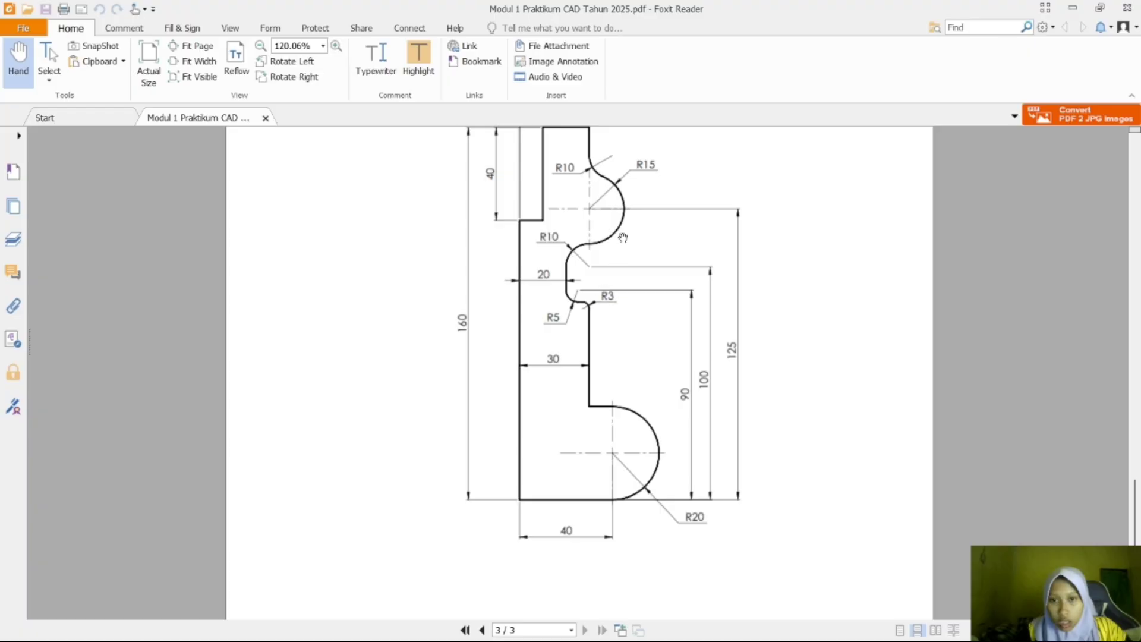
{"action": "left_click_drag", "start_coordinate": [1135, 537], "coordinate": [1136, 511]}
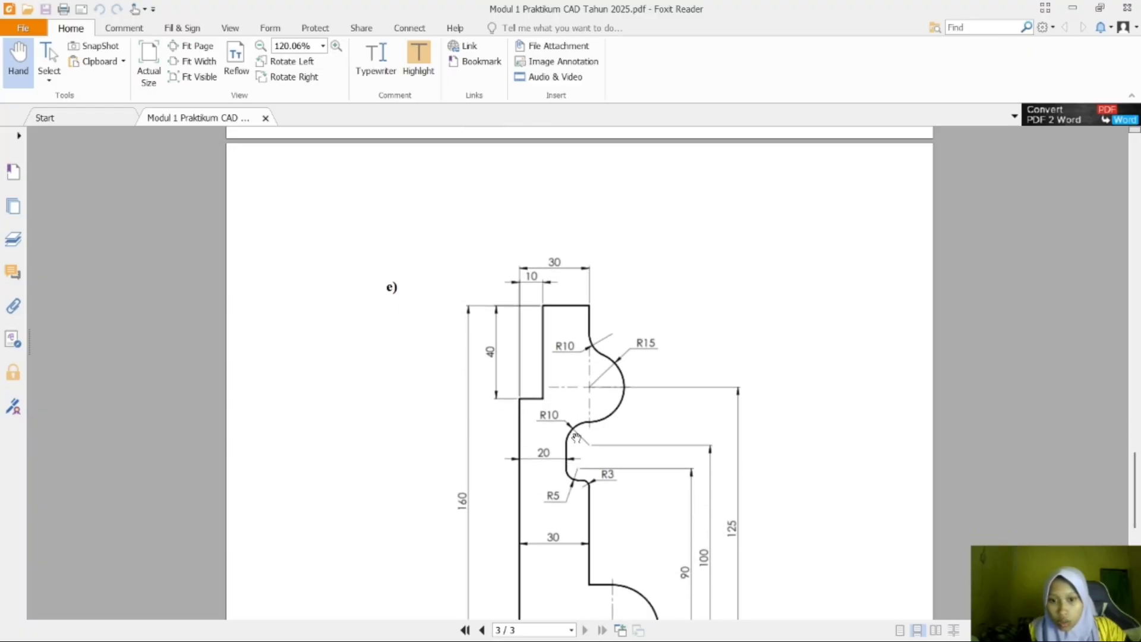
{"action": "mouse_move", "coordinate": [895, 625]}
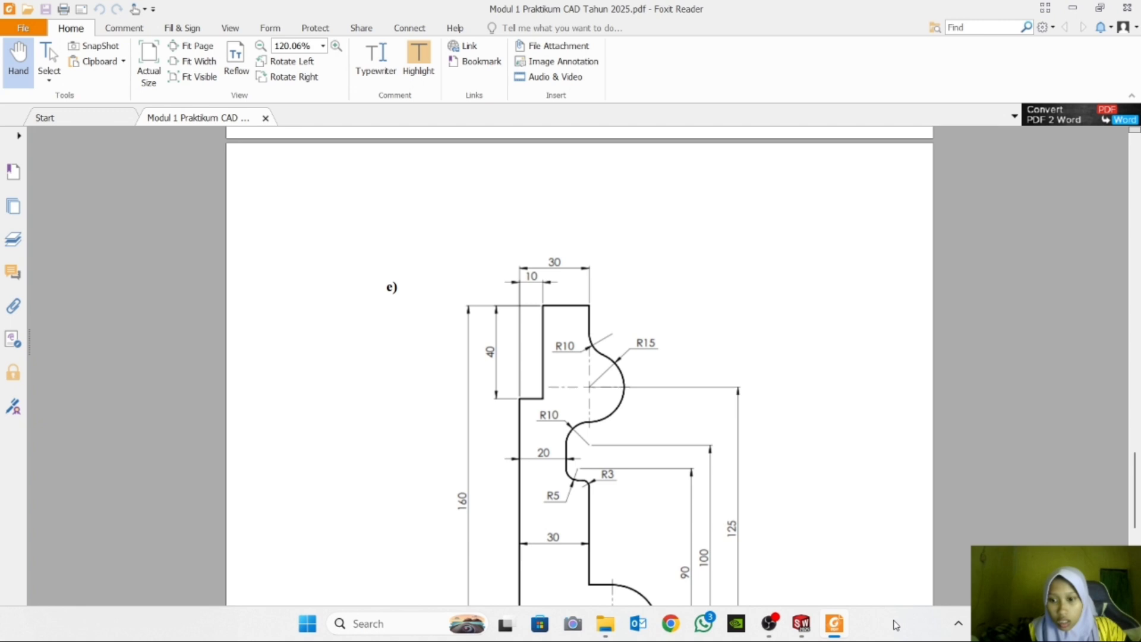
{"action": "left_click", "coordinate": [801, 623]}
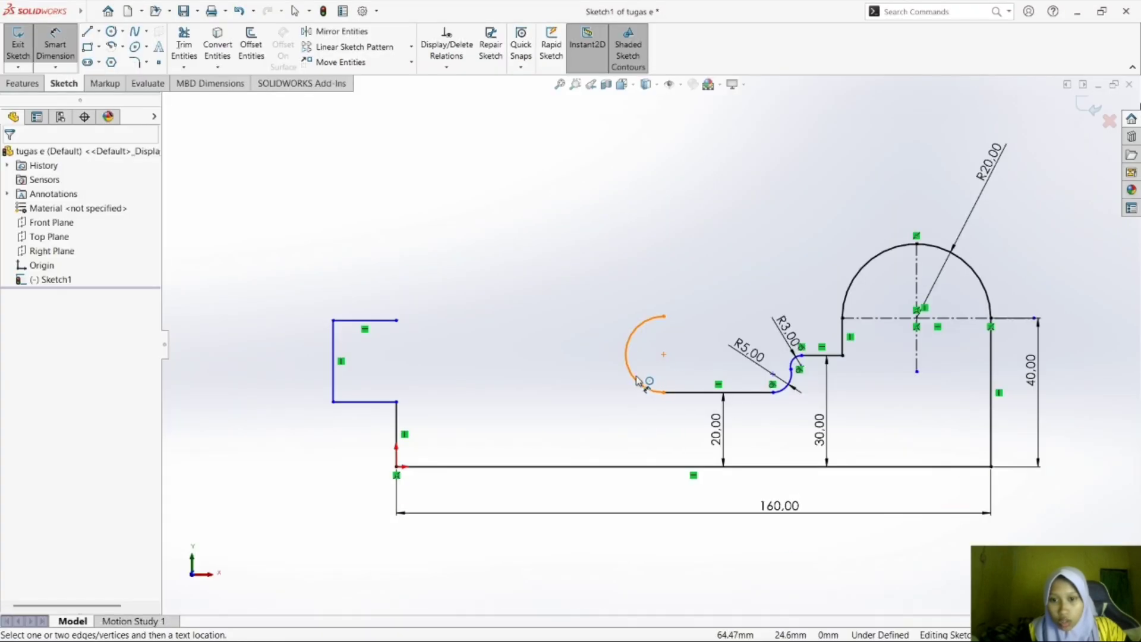
{"action": "left_click", "coordinate": [637, 381]}
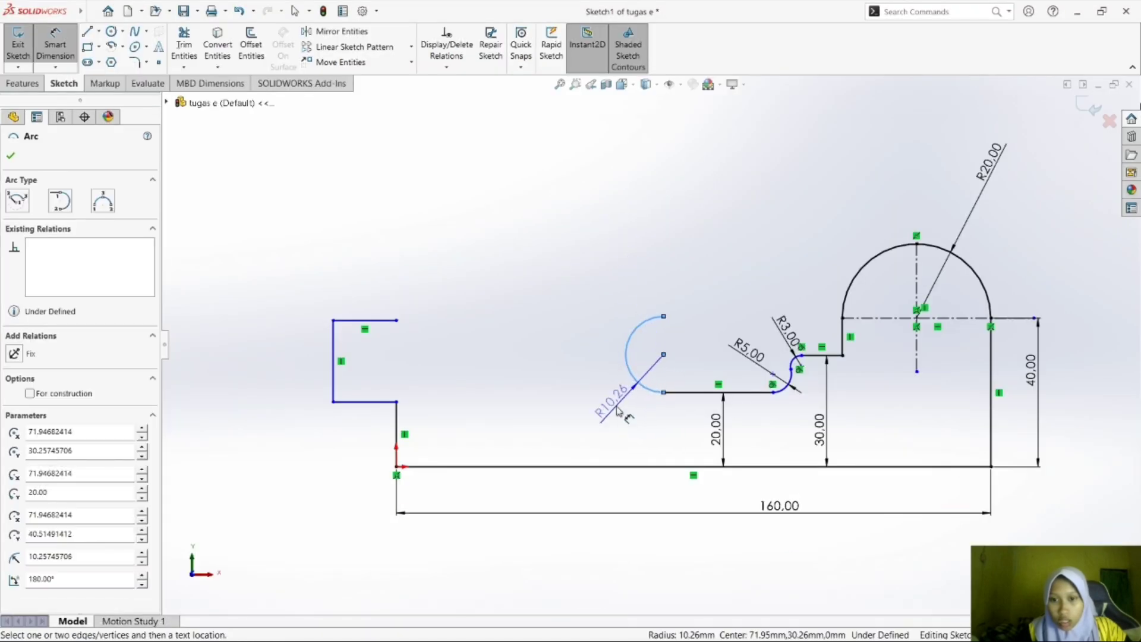
{"action": "left_click", "coordinate": [618, 410]}
{"action": "type", "text": "10"}
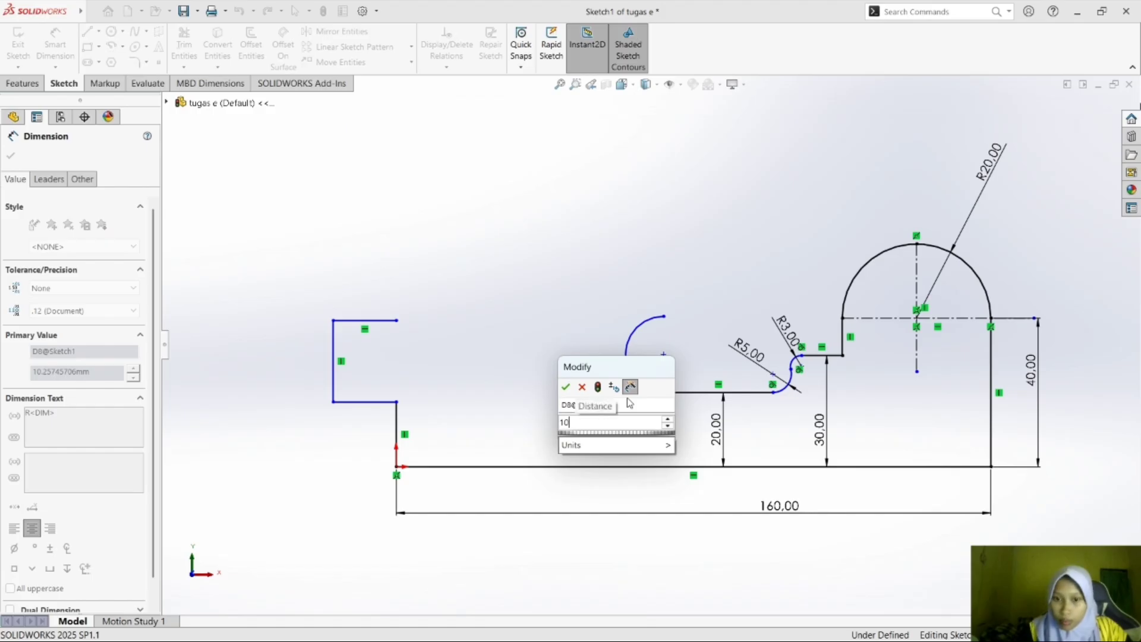
{"action": "left_click", "coordinate": [565, 387]}
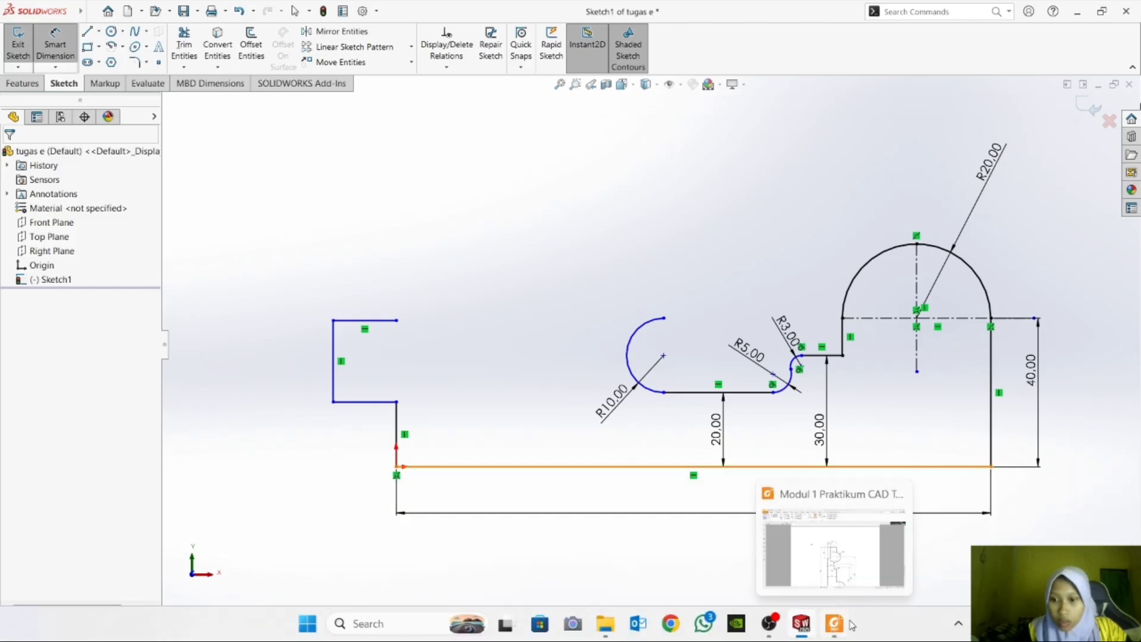
Check exercise e) in Foxit Reader, and in SOLIDWORKS try to draw a centerpoint arc between the left block and the 10 mm arc.
{"action": "left_click", "coordinate": [844, 626]}
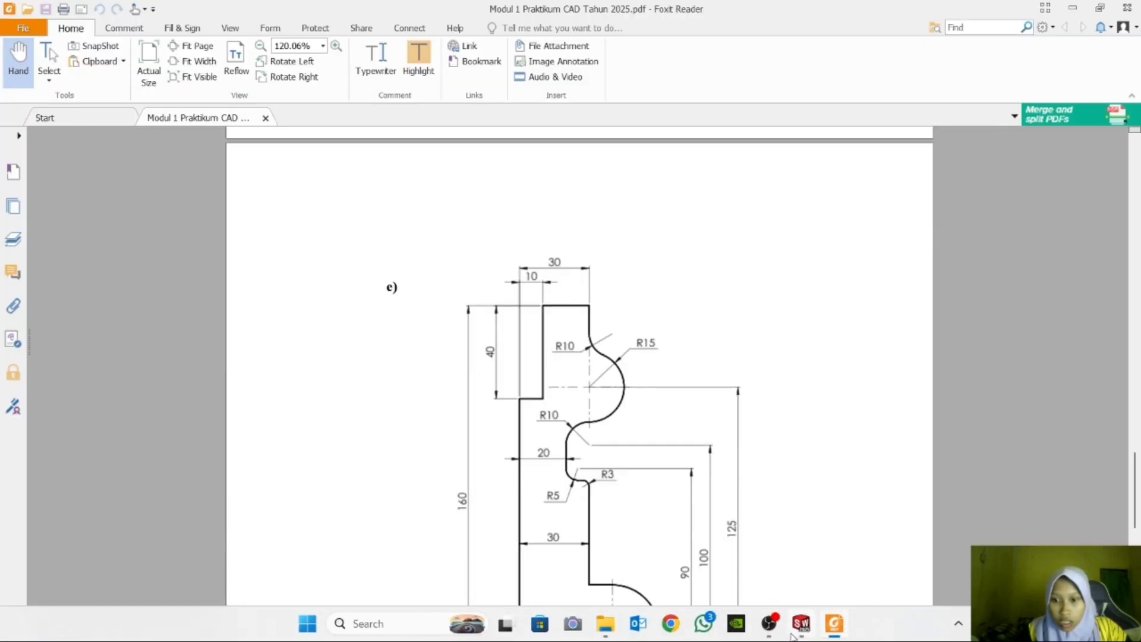
{"action": "mouse_move", "coordinate": [796, 632]}
{"action": "left_click", "coordinate": [1034, 529]}
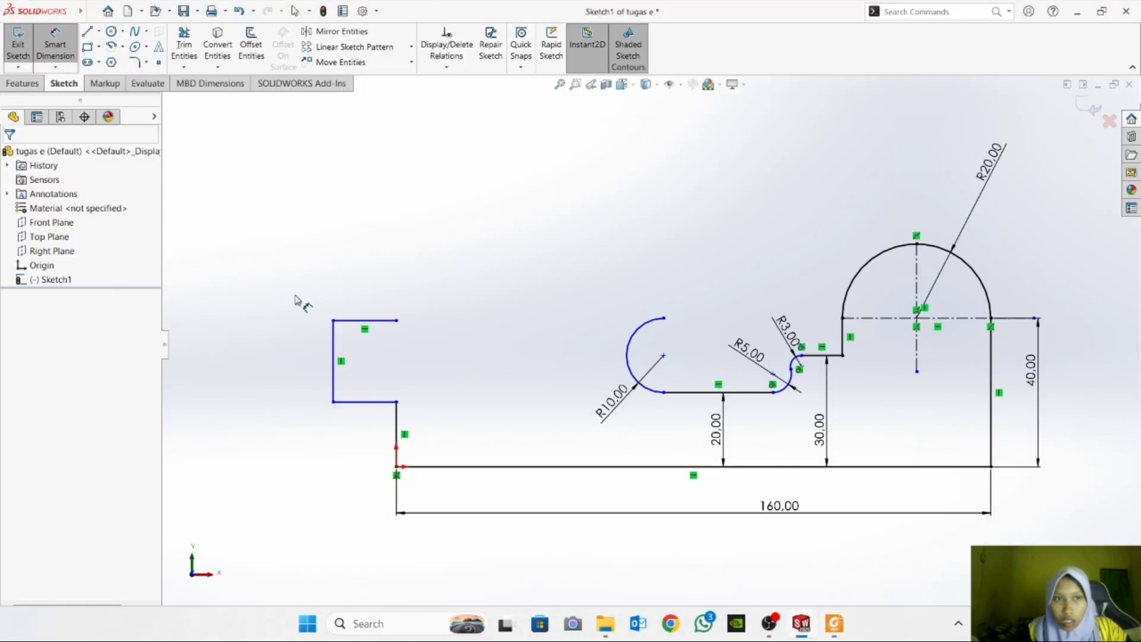
{"action": "left_click", "coordinate": [123, 47]}
{"action": "left_click", "coordinate": [146, 61]}
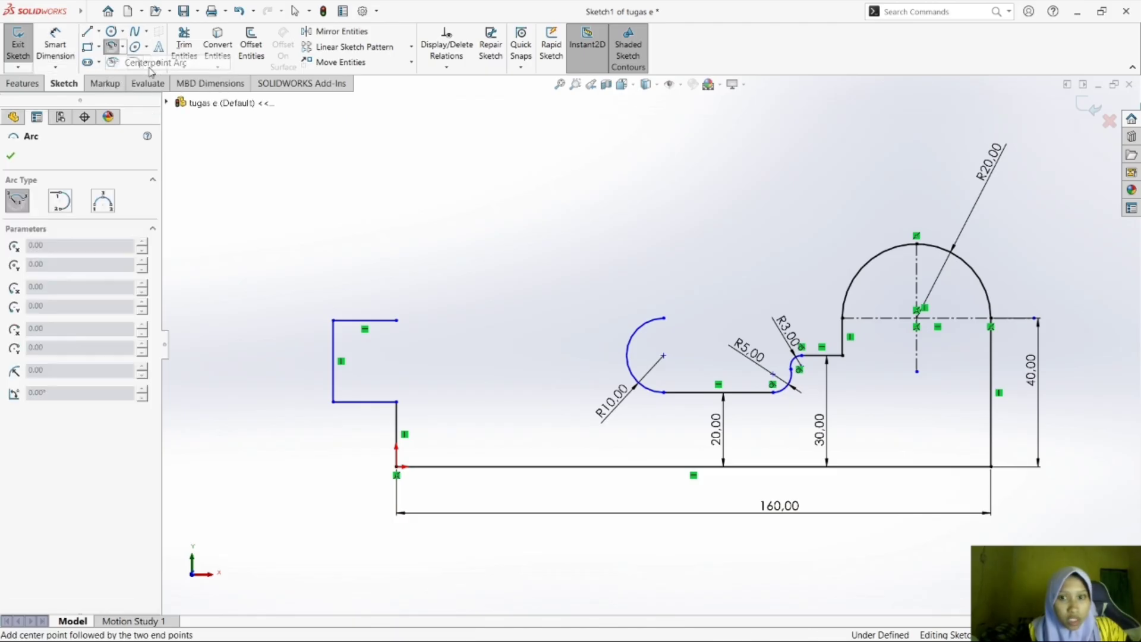
{"action": "left_click", "coordinate": [509, 320]}
{"action": "left_click", "coordinate": [476, 289]}
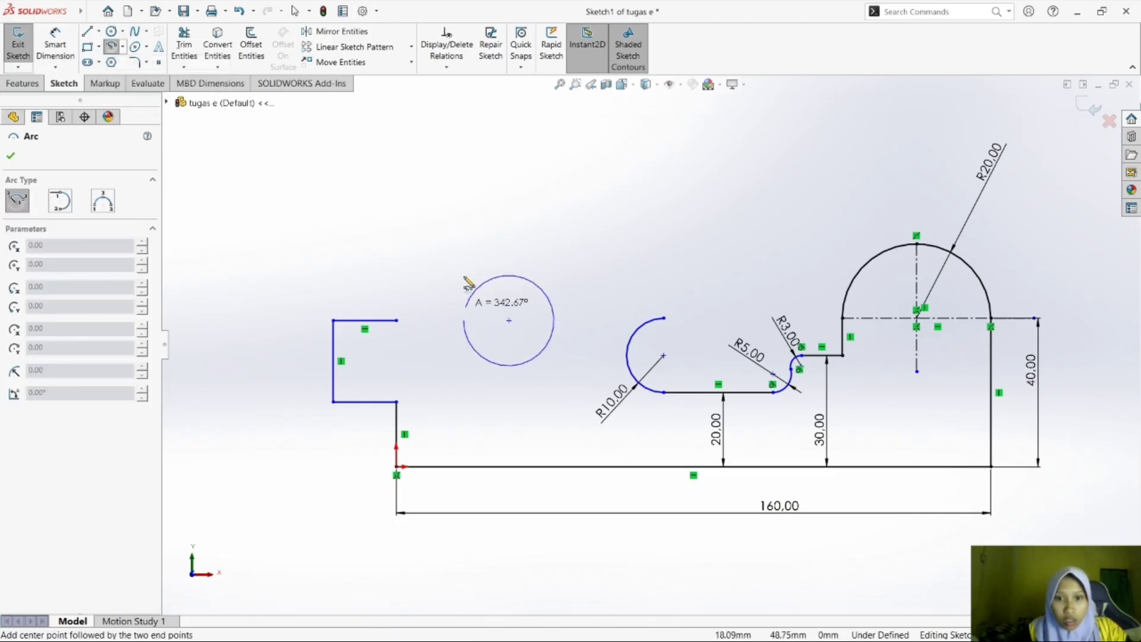
{"action": "left_click", "coordinate": [551, 338]}
{"action": "key", "text": "Escape"}
{"action": "key", "text": "ctrl+z"}
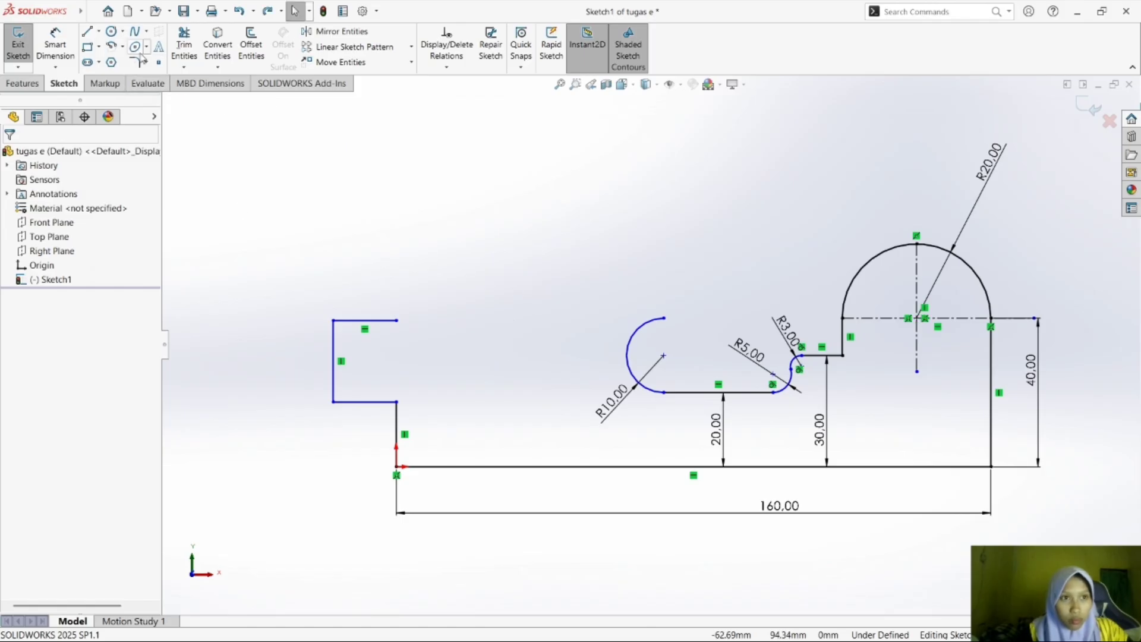
Sketch a semicircular centerpoint arc of about 13 mm radius, centred 40 mm above the base line between the left block and the 10 mm arc.
{"action": "left_click", "coordinate": [122, 47]}
{"action": "left_click", "coordinate": [146, 76]}
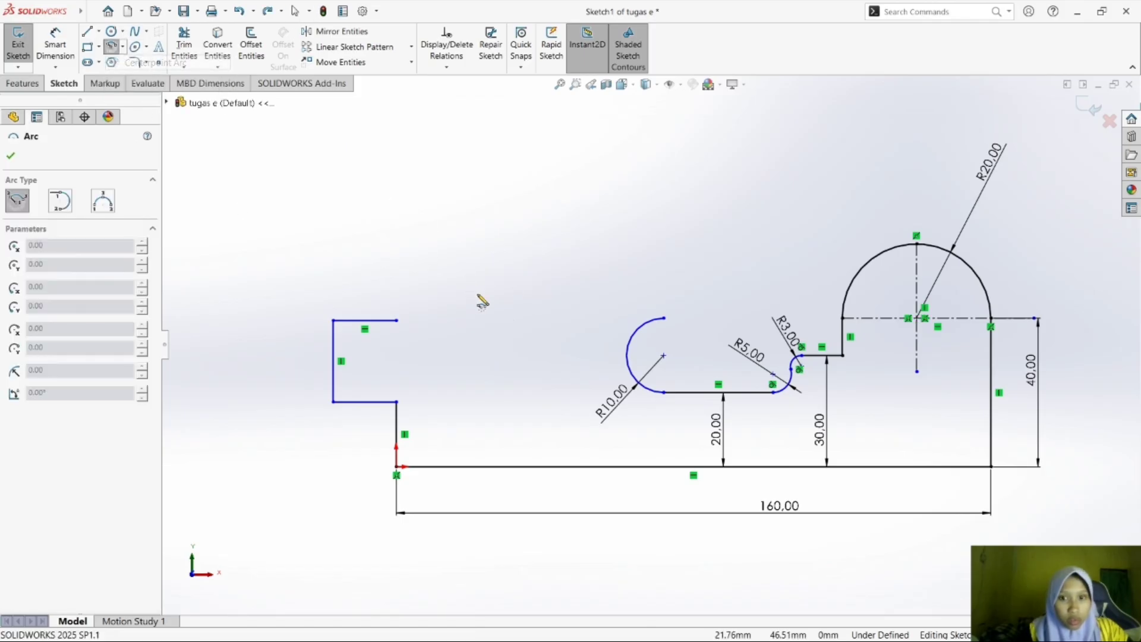
{"action": "left_click", "coordinate": [529, 318]}
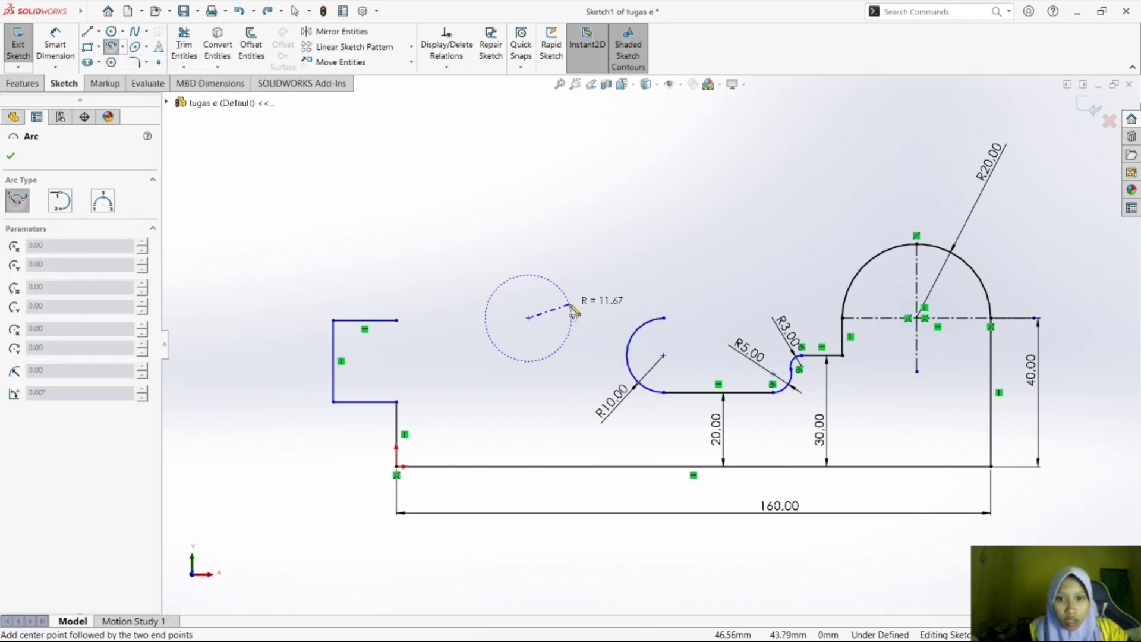
{"action": "left_click", "coordinate": [480, 318]}
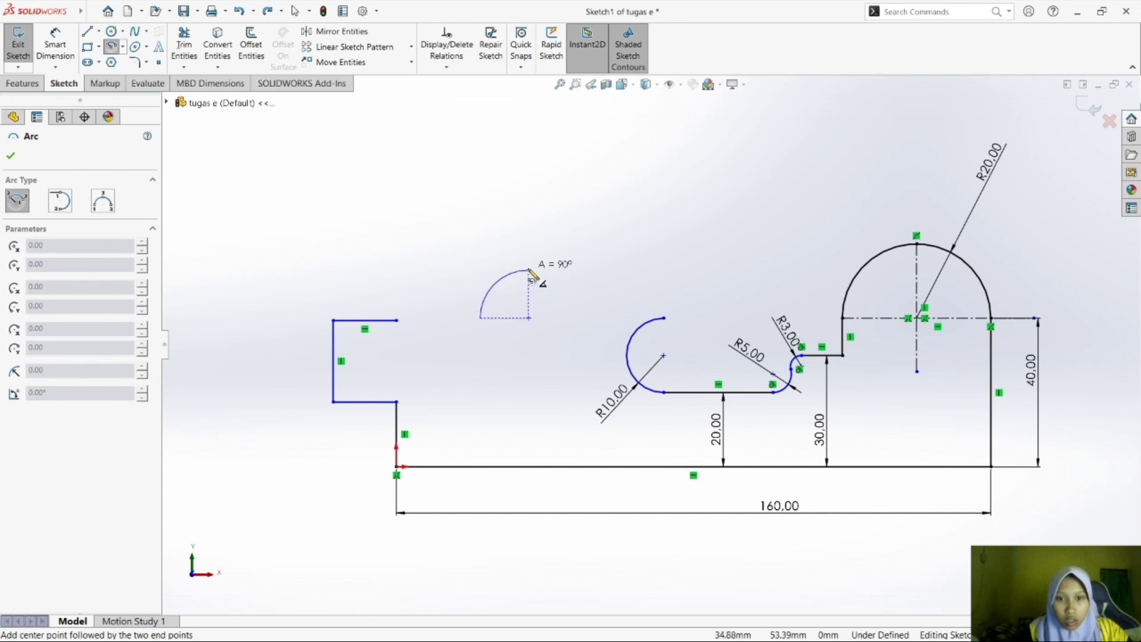
{"action": "left_click", "coordinate": [576, 318]}
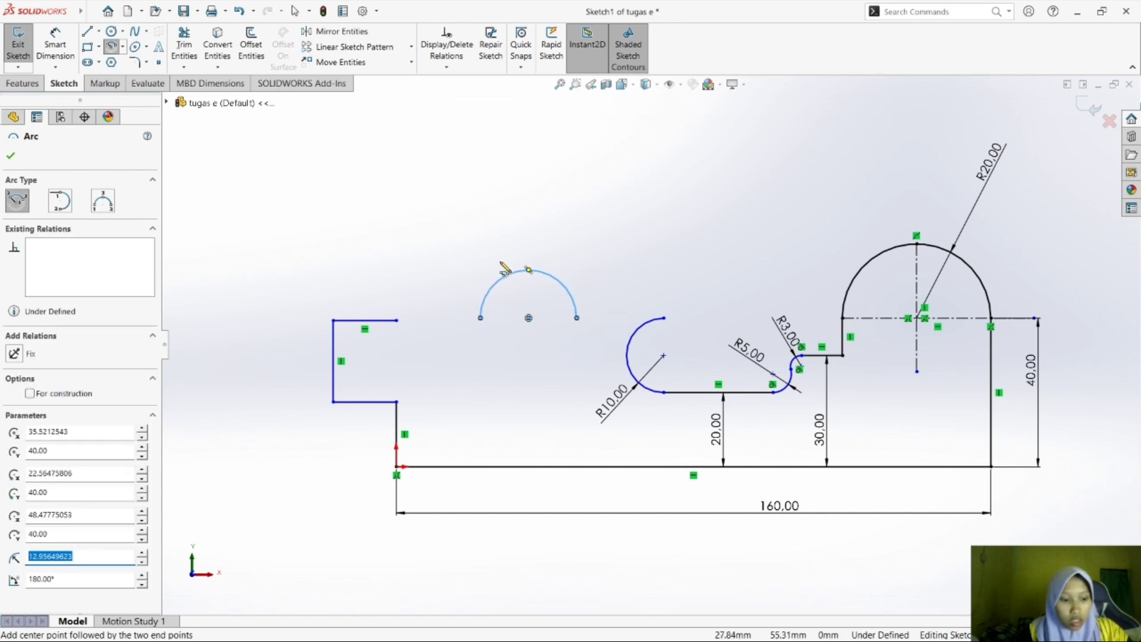
{"action": "key", "text": "Escape"}
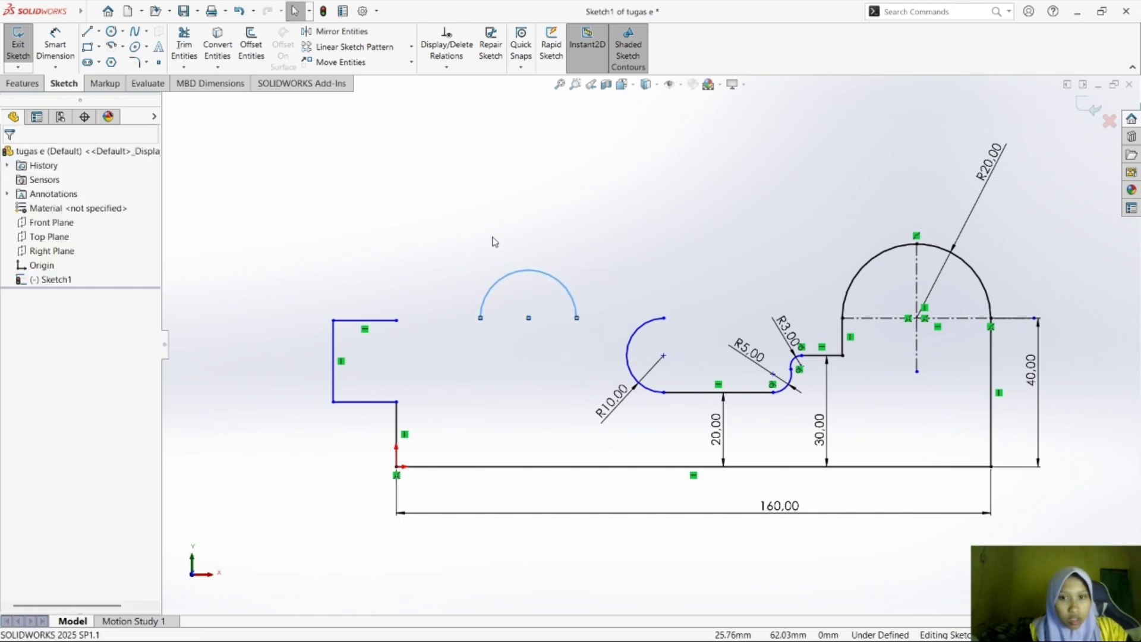
{"action": "left_click", "coordinate": [666, 319], "text": "ctrl"}
{"action": "left_click", "coordinate": [577, 318], "text": "ctrl"}
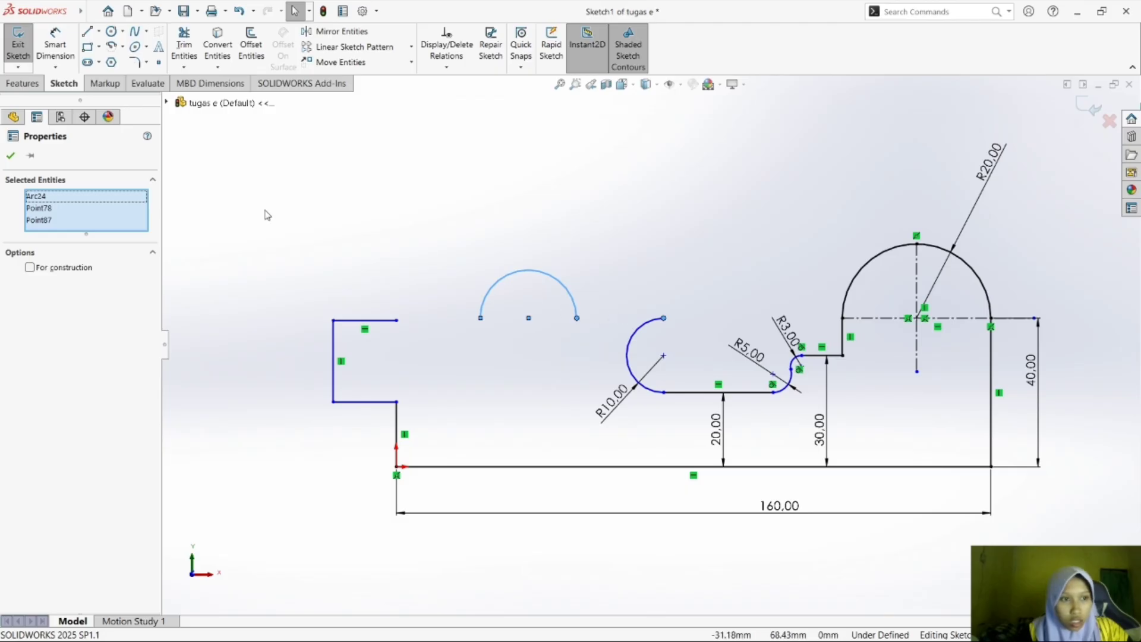
{"action": "left_click", "coordinate": [11, 155]}
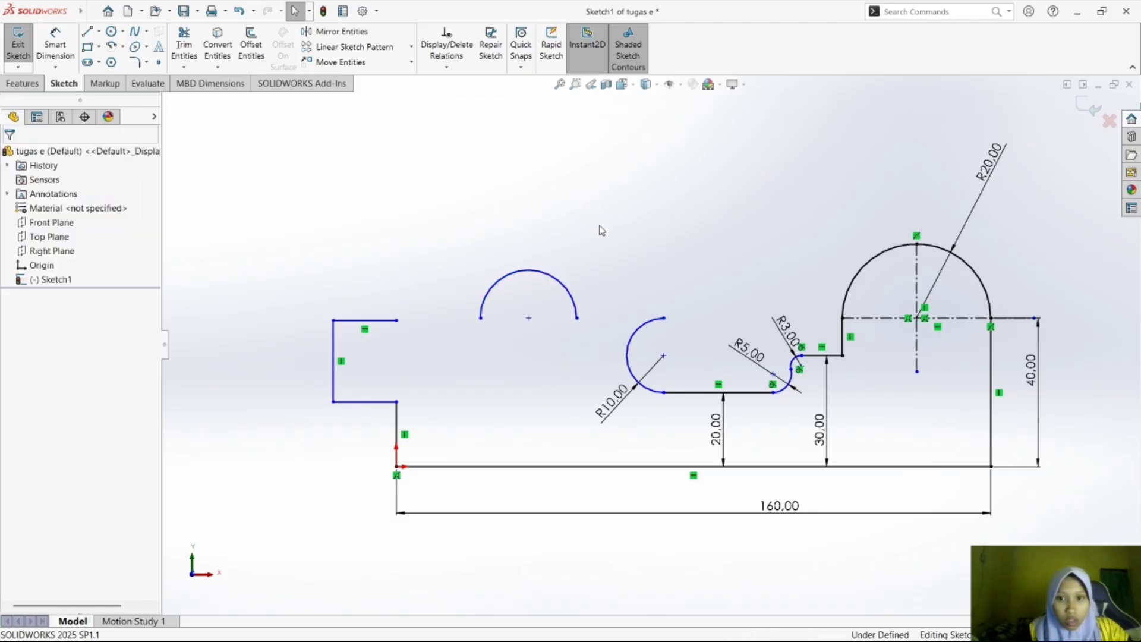
{"action": "left_click", "coordinate": [659, 324]}
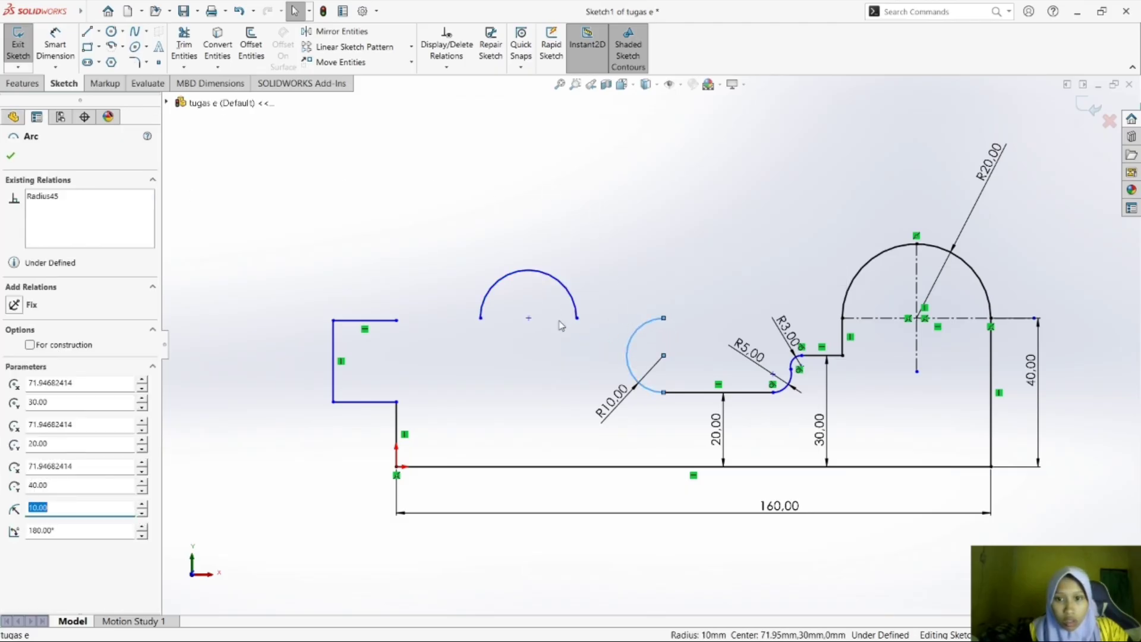
{"action": "left_click", "coordinate": [614, 326]}
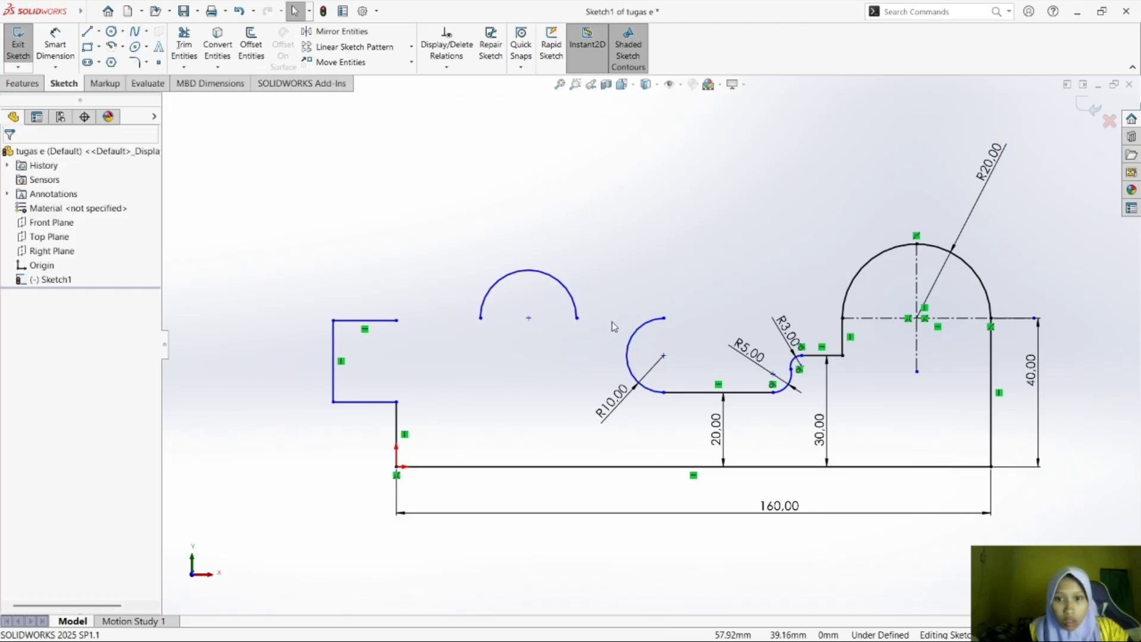
{"action": "left_click", "coordinate": [649, 326]}
{"action": "left_click", "coordinate": [577, 318], "text": "ctrl"}
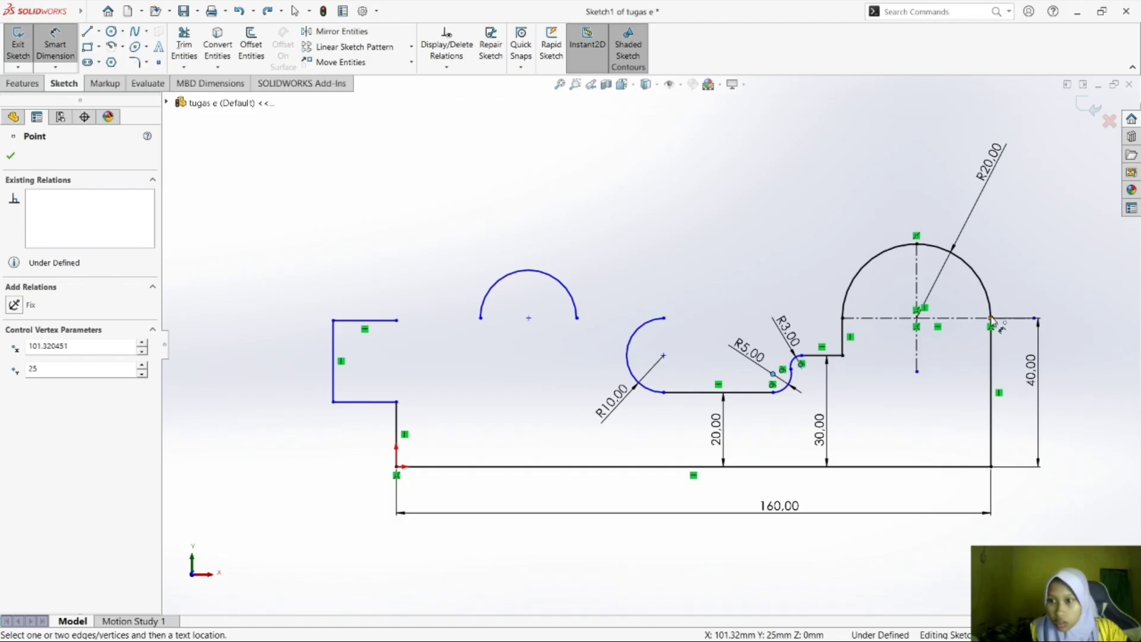
Dimension the R5 arc's centre 90 mm horizontally from the outline's right edge, and reposition the R20 dimension clear of the new one.
{"action": "left_click", "coordinate": [991, 318]}
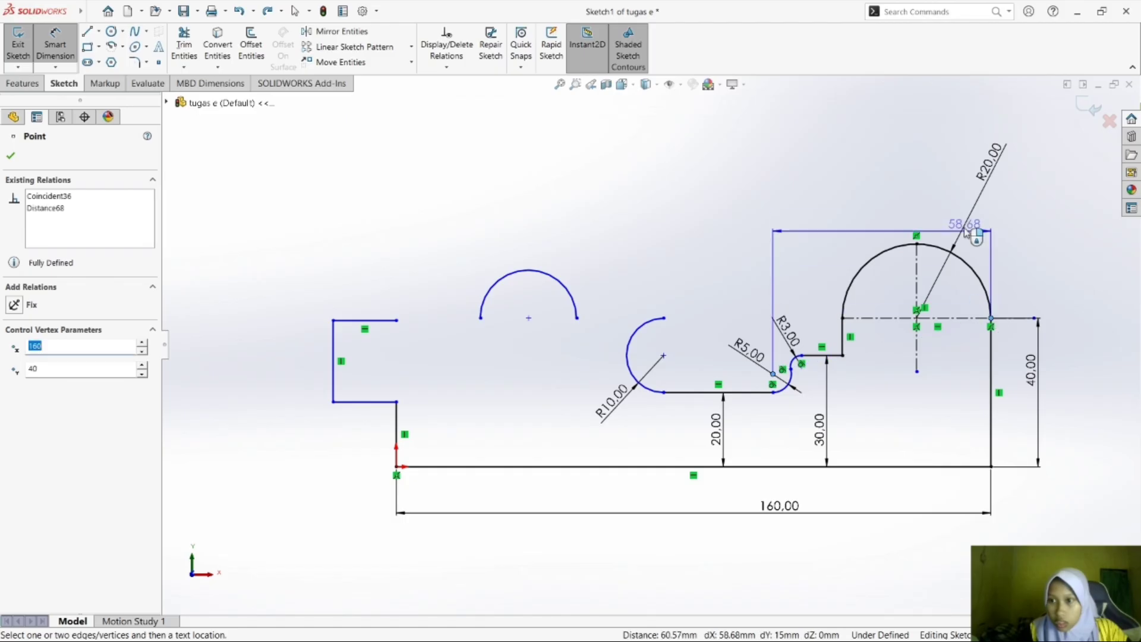
{"action": "left_click", "coordinate": [958, 152]}
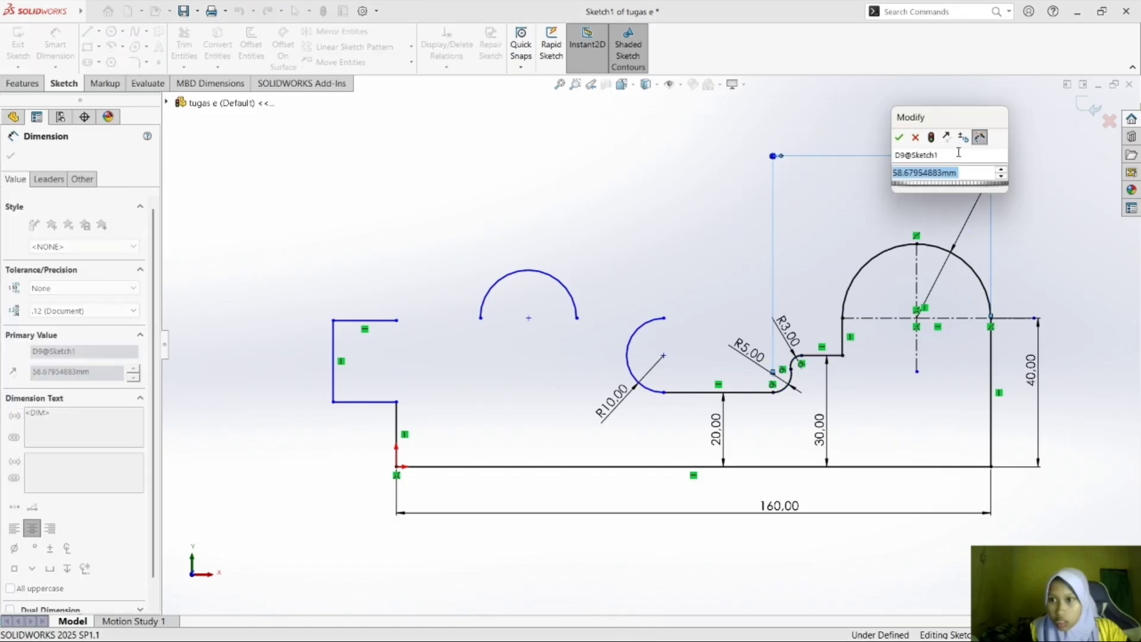
{"action": "type", "text": "90"}
{"action": "key", "text": "Return"}
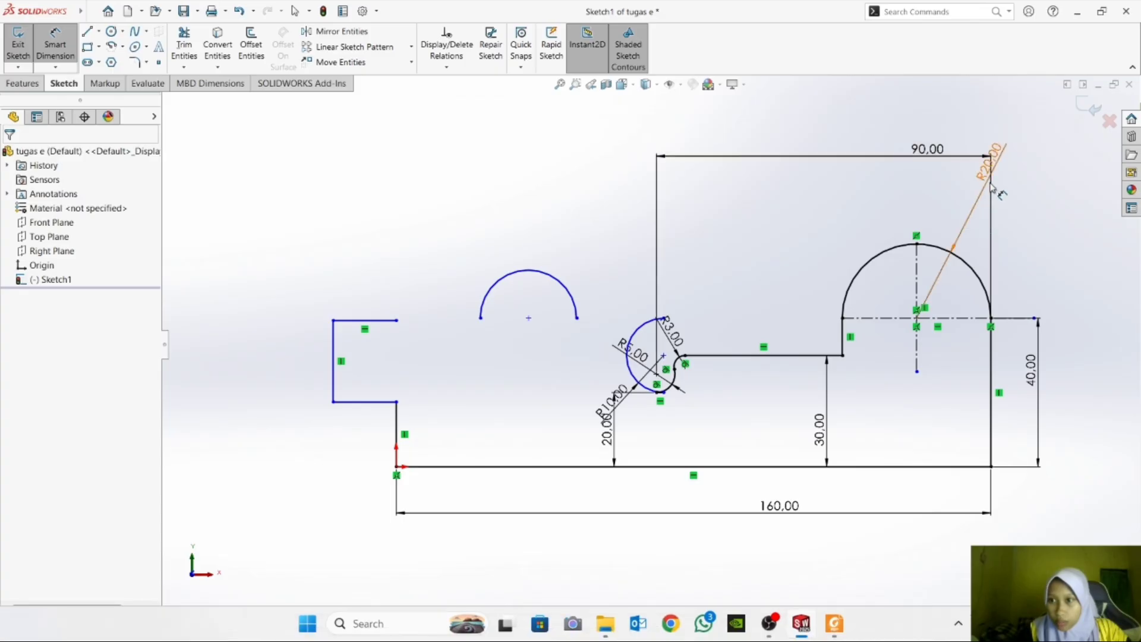
{"action": "left_click_drag", "start_coordinate": [983, 178], "coordinate": [1041, 285]}
{"action": "left_click", "coordinate": [1051, 386]}
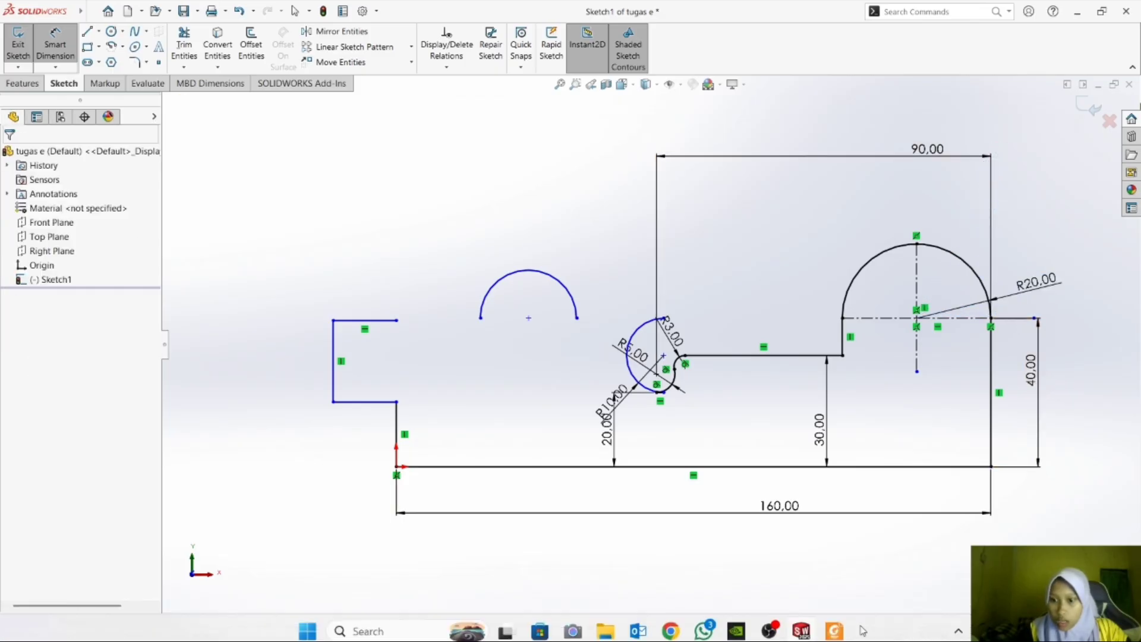
Check exercise e) in Foxit Reader, and in SOLIDWORKS dimension the 10 mm arc's centre 100 mm horizontally from the outline's right edge.
{"action": "left_click", "coordinate": [835, 624]}
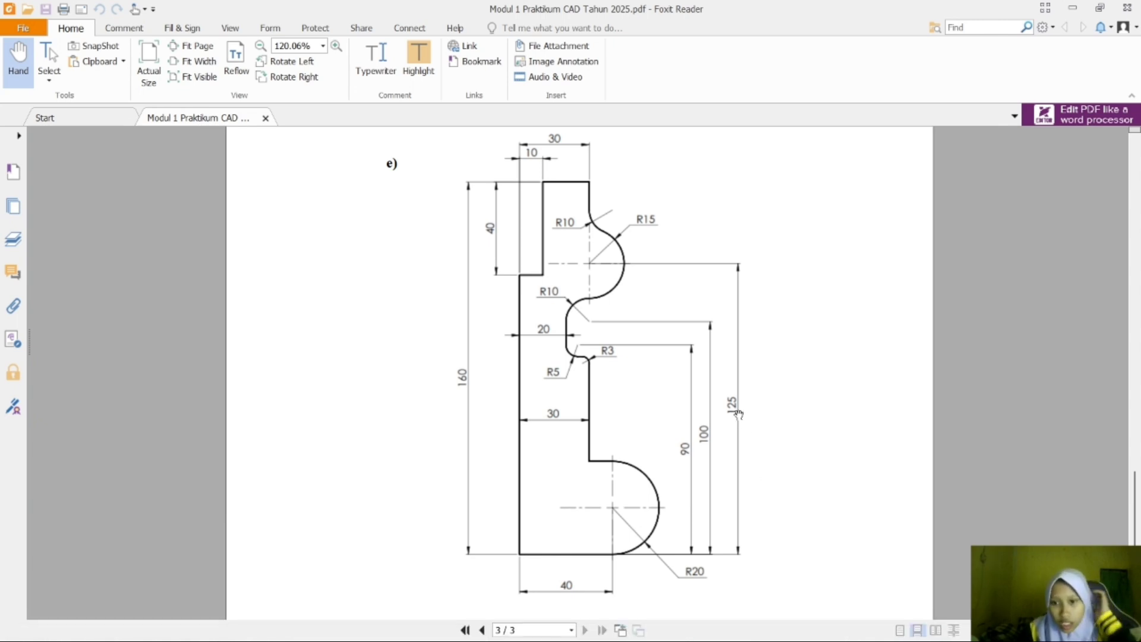
{"action": "left_click", "coordinate": [810, 628]}
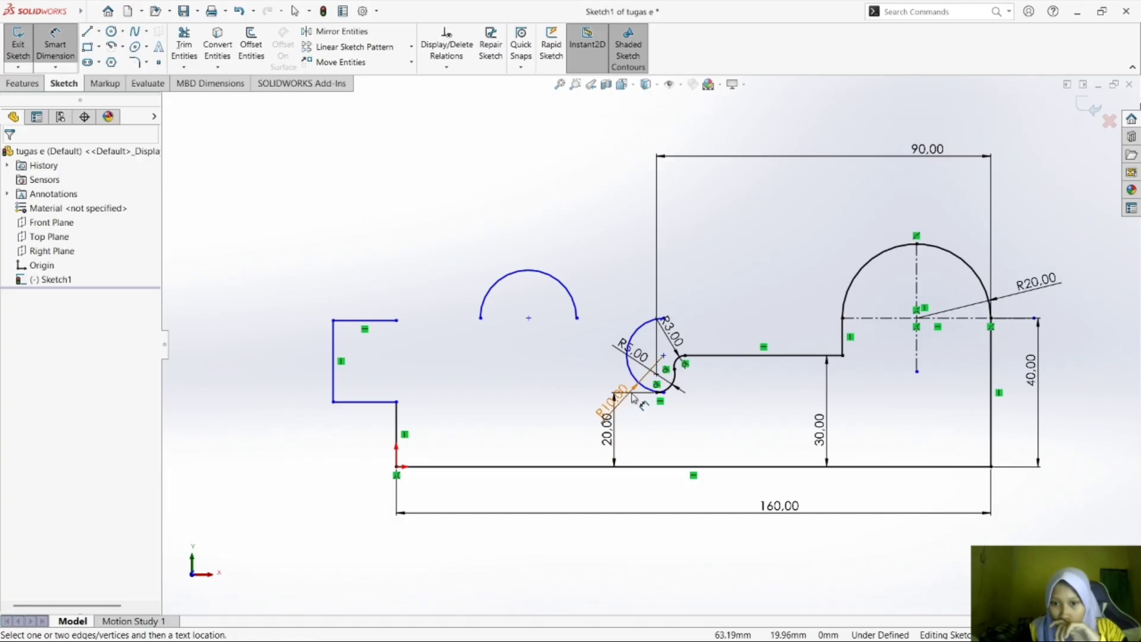
{"action": "left_click", "coordinate": [664, 356]}
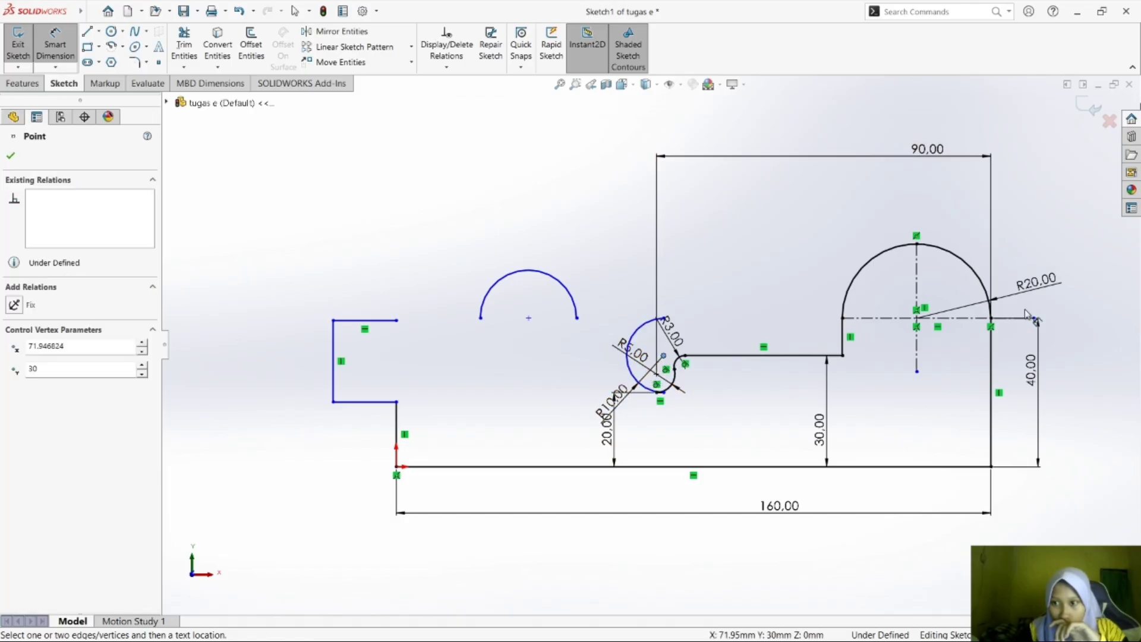
{"action": "left_click", "coordinate": [992, 319]}
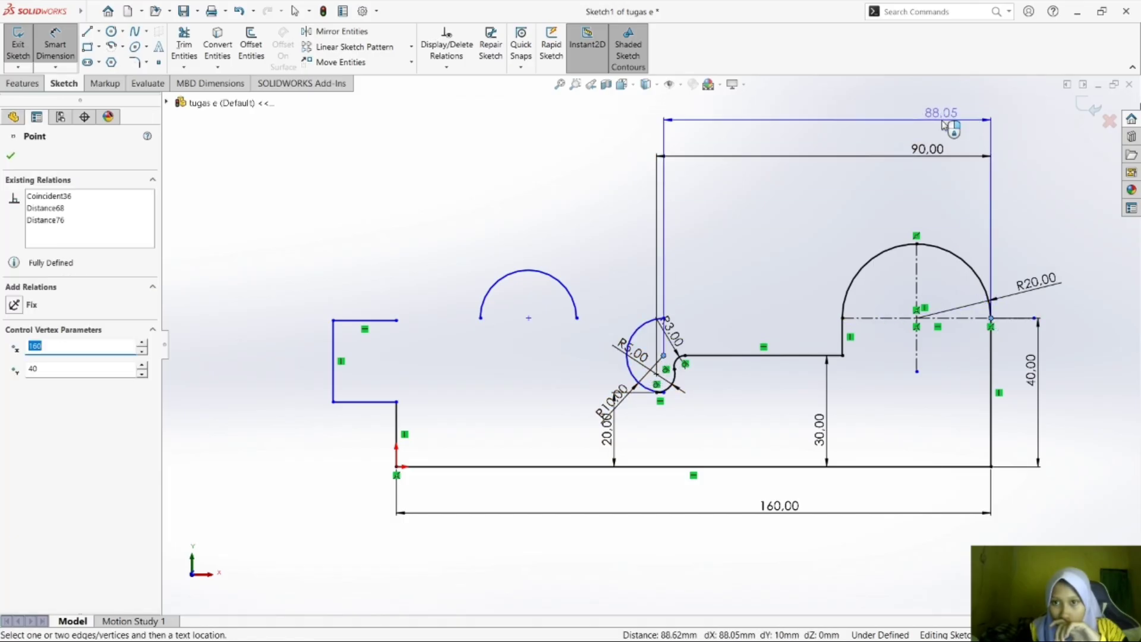
{"action": "left_click", "coordinate": [942, 119]}
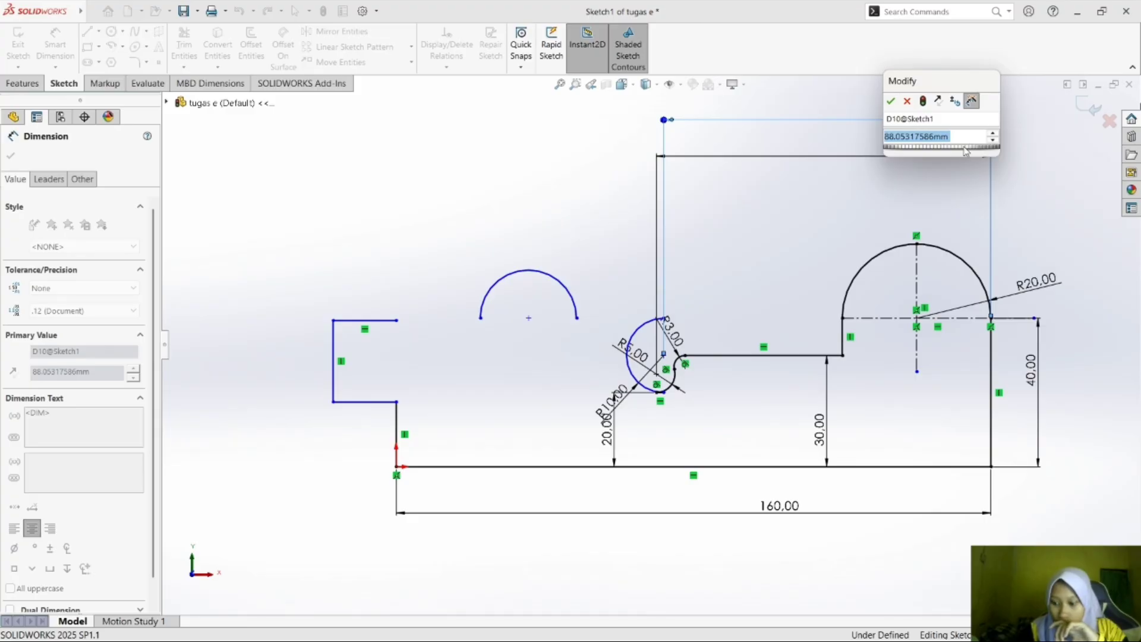
{"action": "type", "text": "100"}
{"action": "key", "text": "Return"}
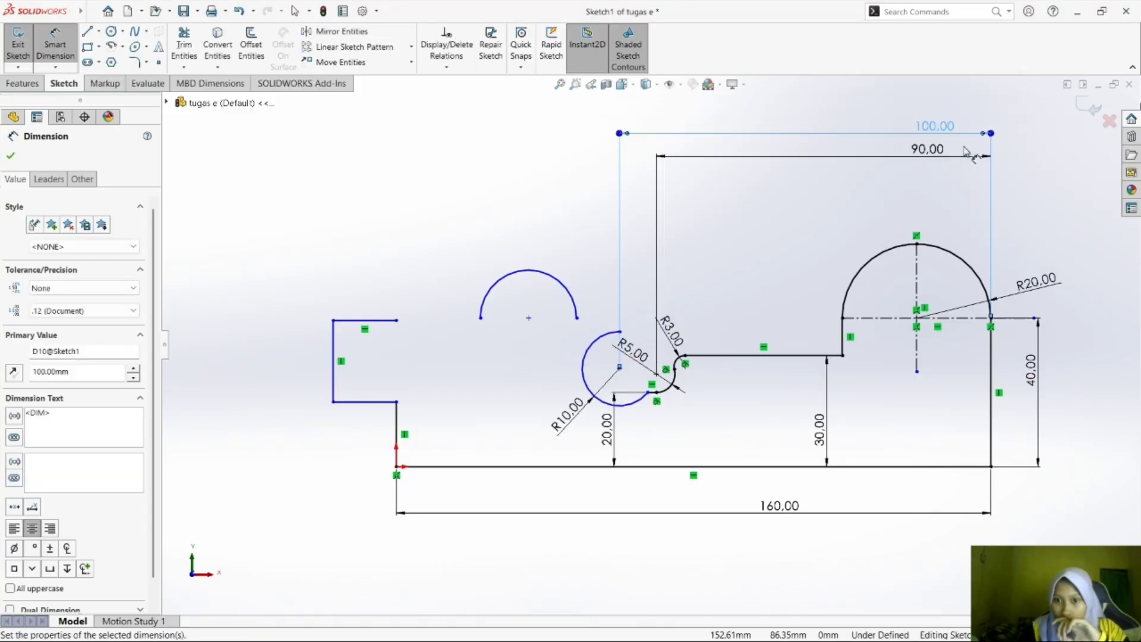
{"action": "left_click", "coordinate": [858, 232]}
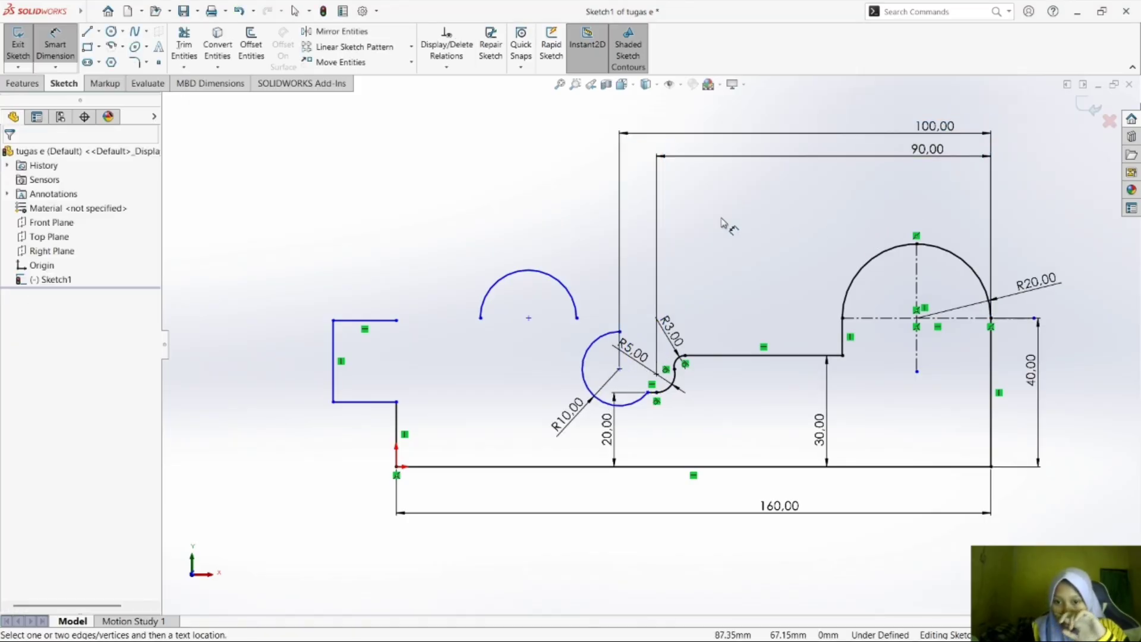
Reposition the R5 radius dimension so that its label sits to the right of its arc, below the R3 label.
{"action": "left_click", "coordinate": [613, 335]}
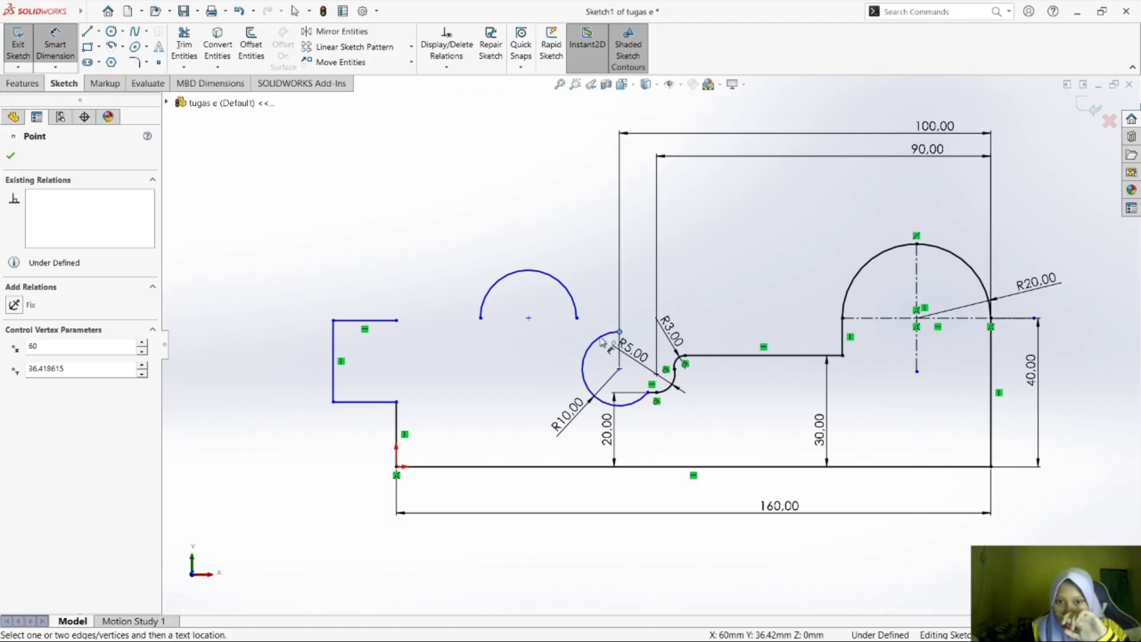
{"action": "key", "text": "Escape"}
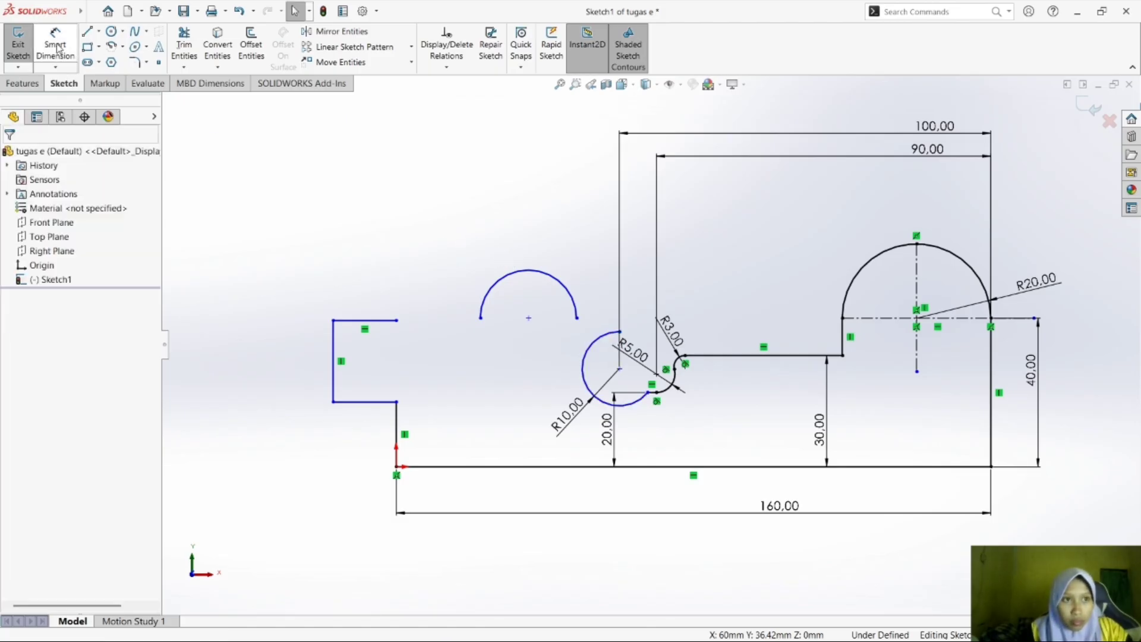
{"action": "mouse_move", "coordinate": [631, 350]}
{"action": "left_mouse_down"}
{"action": "mouse_move", "coordinate": [571, 344]}
{"action": "mouse_move", "coordinate": [652, 352]}
{"action": "left_mouse_up"}
{"action": "left_click_drag", "start_coordinate": [719, 379], "coordinate": [705, 368]}
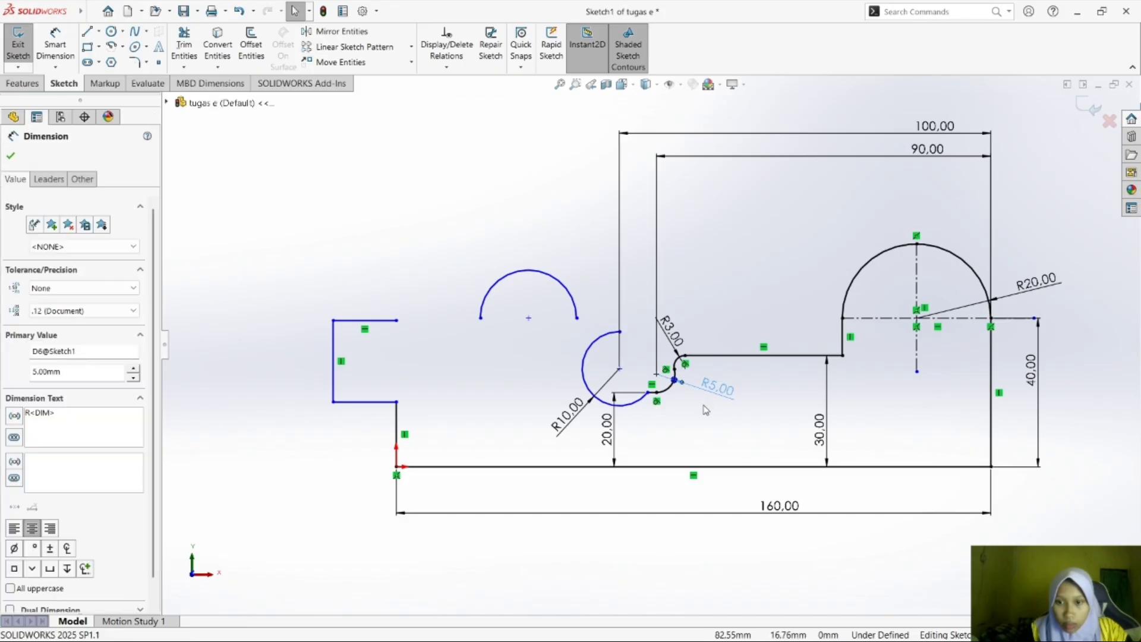
{"action": "left_click", "coordinate": [703, 407]}
Shorten the 10 mm arc by lowering its upper end, and move the semicircle's right end directly above it.
{"action": "mouse_move", "coordinate": [620, 334]}
{"action": "left_mouse_down"}
{"action": "mouse_move", "coordinate": [571, 341]}
{"action": "mouse_move", "coordinate": [578, 362]}
{"action": "mouse_move", "coordinate": [588, 335]}
{"action": "left_mouse_up"}
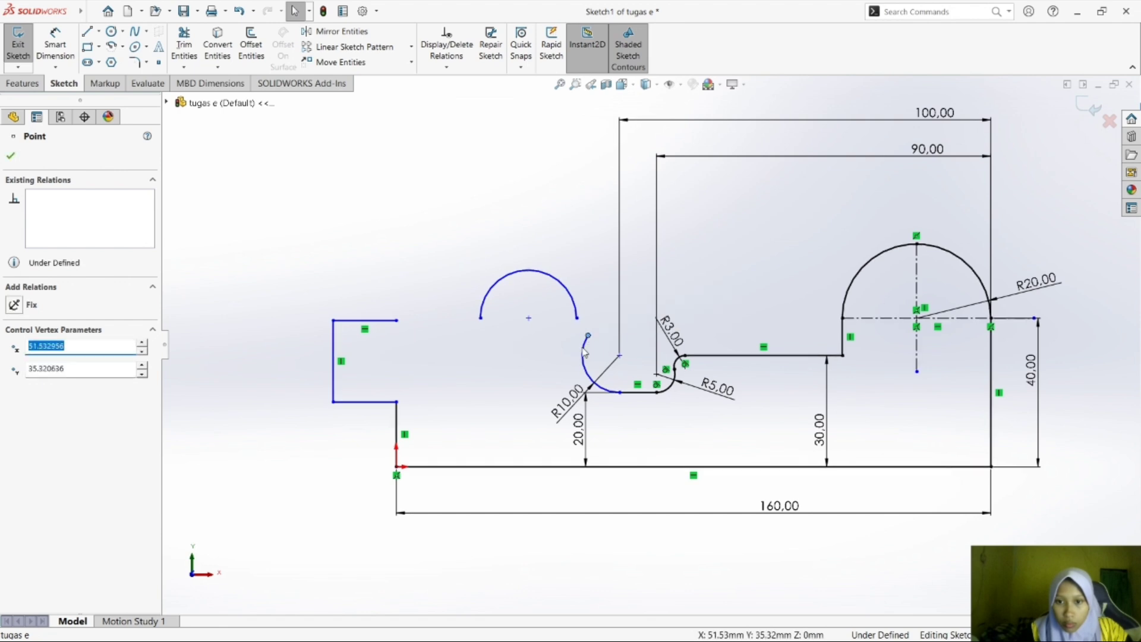
{"action": "left_click", "coordinate": [590, 318]}
{"action": "left_click", "coordinate": [584, 348]}
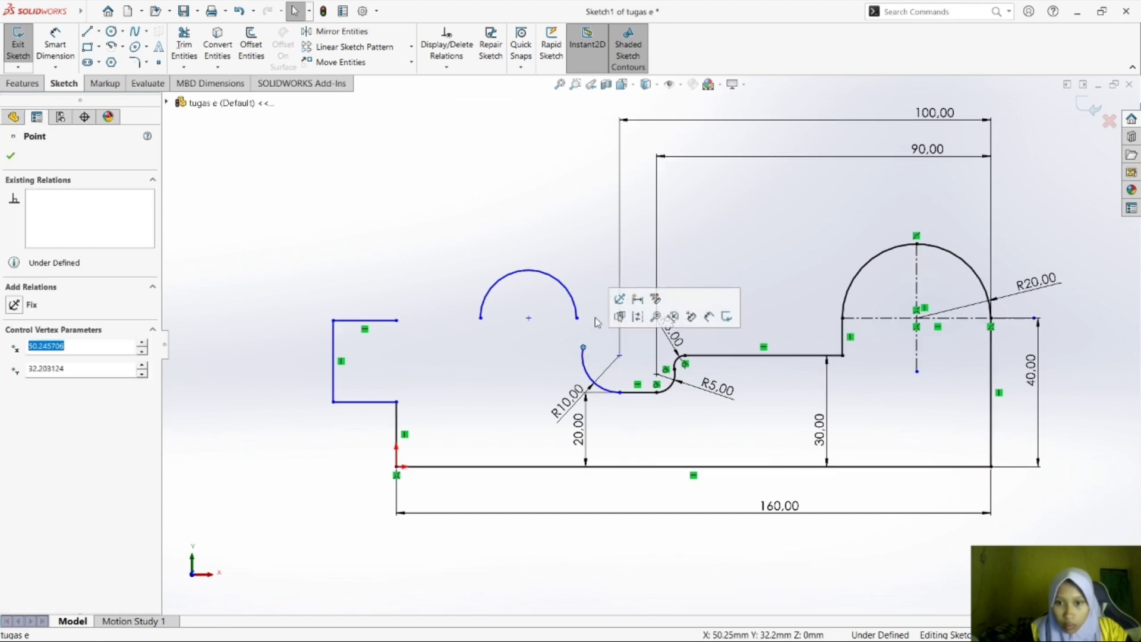
{"action": "left_click", "coordinate": [593, 312]}
{"action": "mouse_move", "coordinate": [542, 276]}
{"action": "left_mouse_down"}
{"action": "mouse_move", "coordinate": [544, 300]}
{"action": "mouse_move", "coordinate": [559, 273]}
{"action": "left_mouse_up"}
{"action": "mouse_move", "coordinate": [577, 319]}
{"action": "left_mouse_down"}
{"action": "mouse_move", "coordinate": [580, 334]}
{"action": "mouse_move", "coordinate": [584, 322]}
{"action": "left_mouse_up"}
{"action": "left_click", "coordinate": [313, 280]}
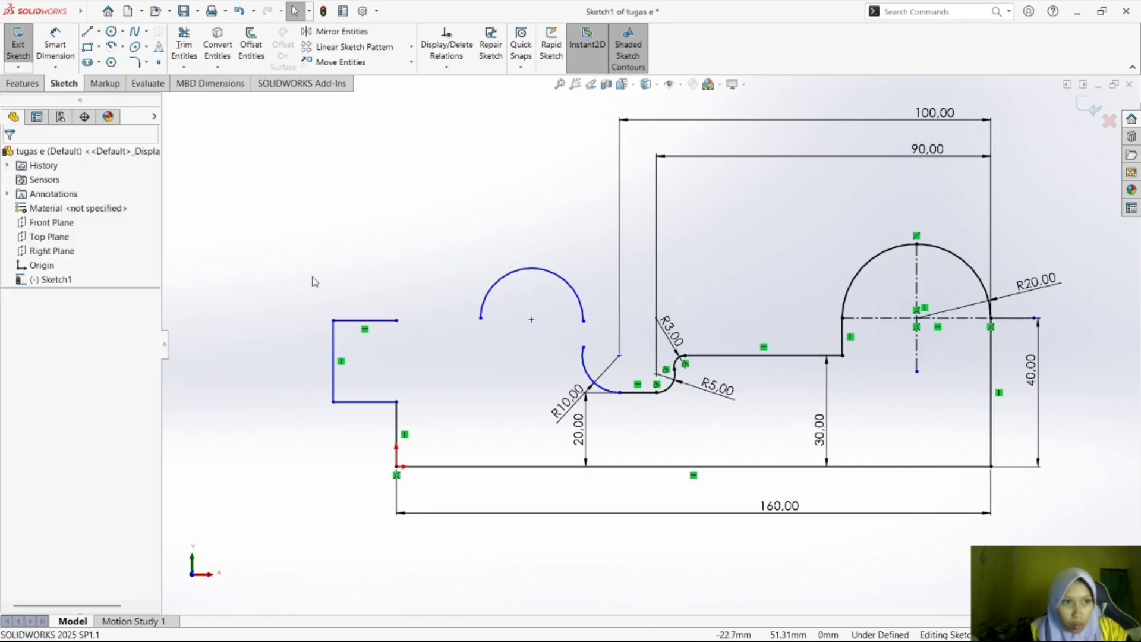
Connect the 10 mm arc's upper end to the semicircle's right end with a vertical line about 7 mm long.
{"action": "left_click", "coordinate": [86, 31]}
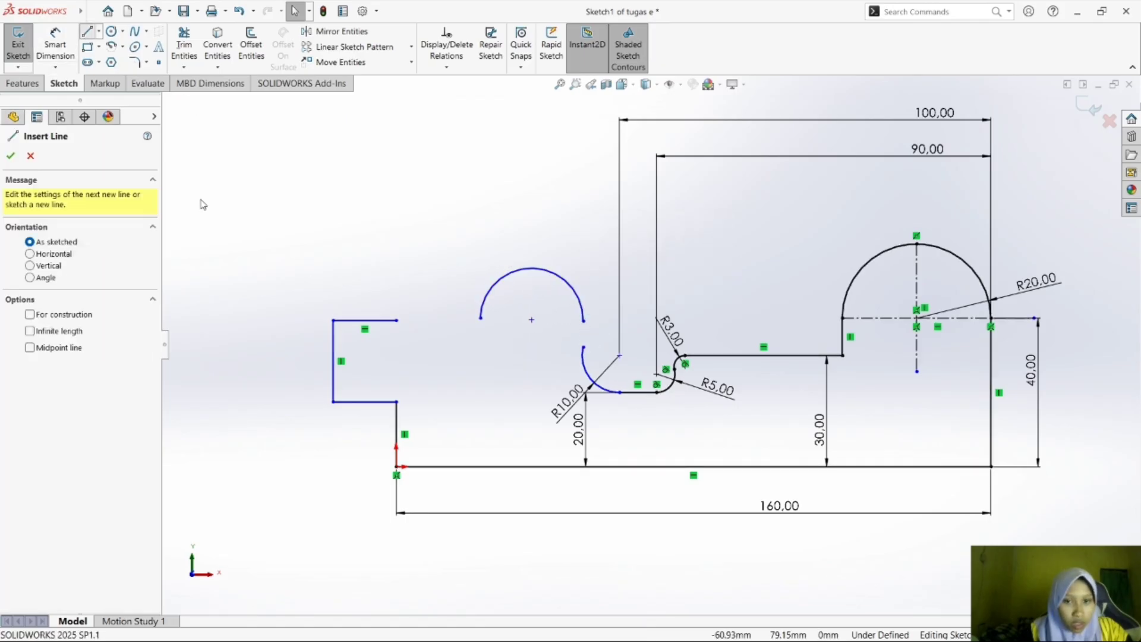
{"action": "left_click", "coordinate": [583, 347]}
{"action": "left_click", "coordinate": [583, 321]}
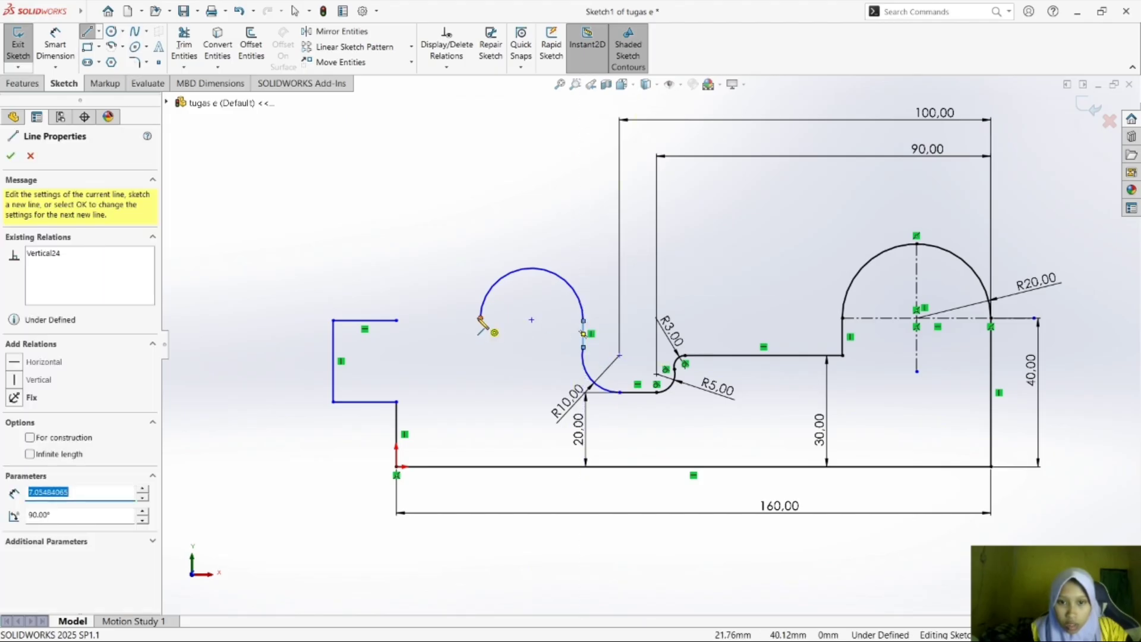
{"action": "left_click", "coordinate": [480, 318]}
{"action": "left_click", "coordinate": [450, 318]}
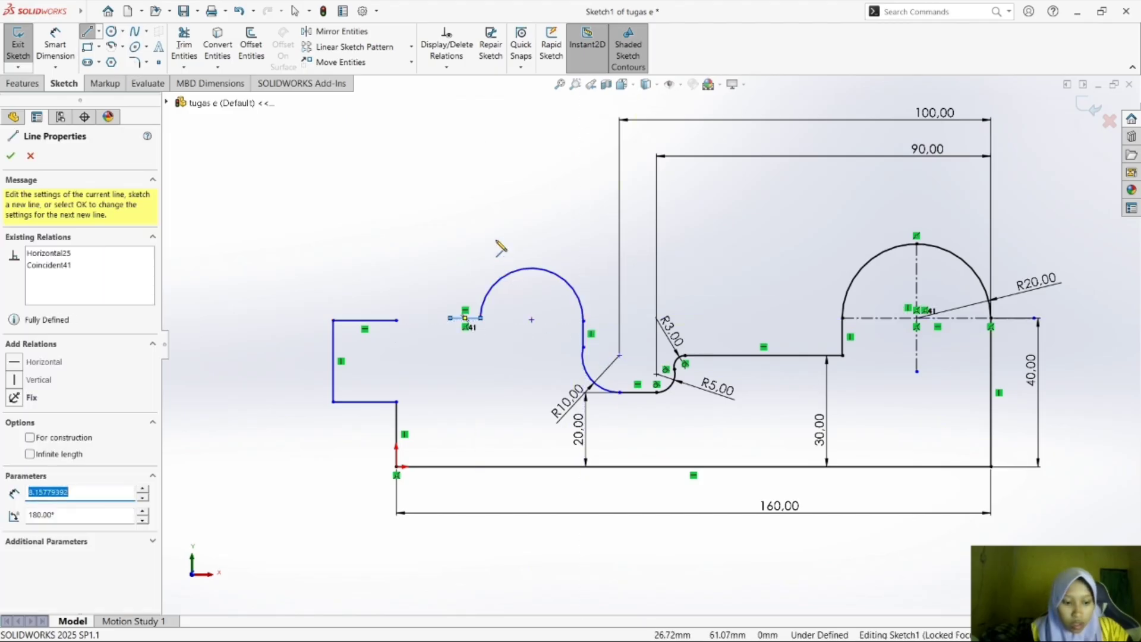
{"action": "key", "text": "ctrl+z"}
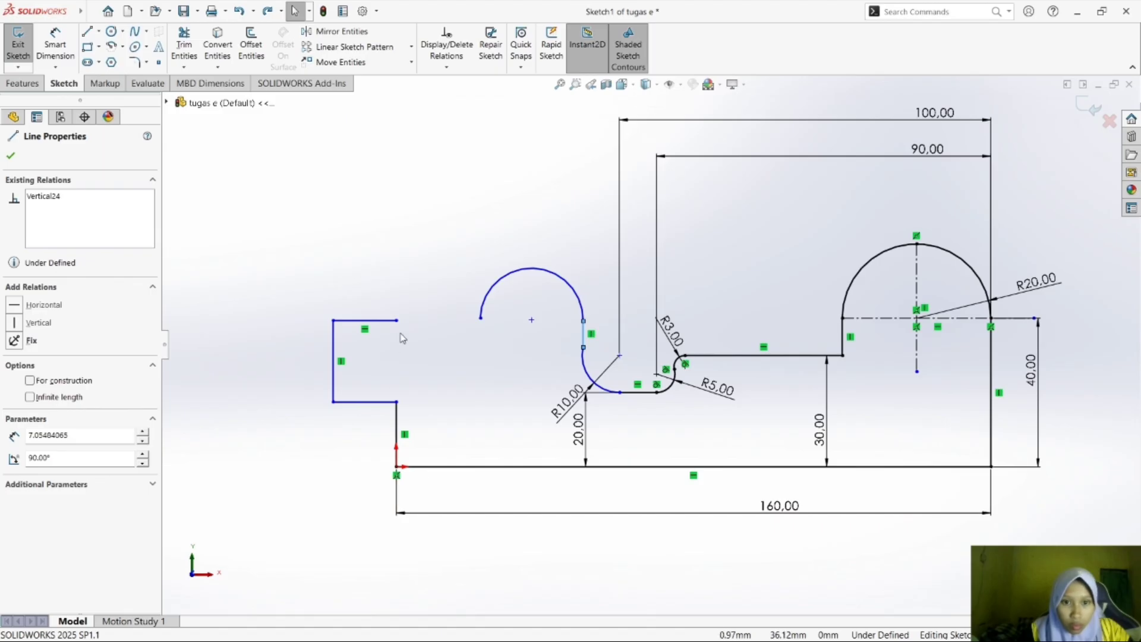
Extend the left block's upper horizontal line to the semicircle's left end, closing the outline.
{"action": "left_click_drag", "start_coordinate": [397, 320], "coordinate": [480, 320]}
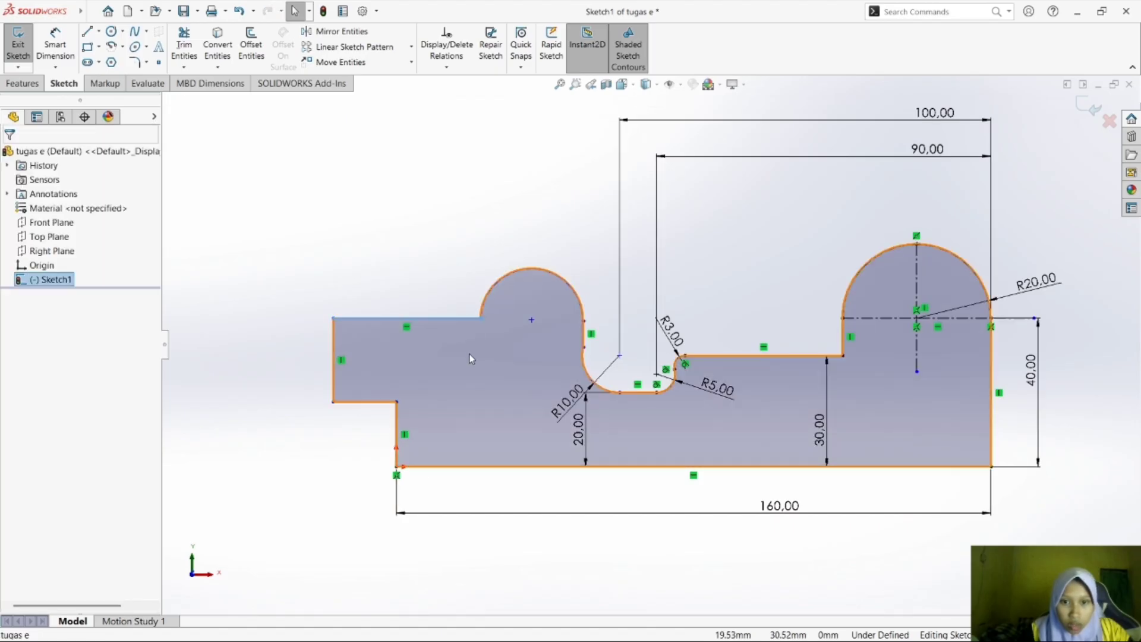
{"action": "left_click", "coordinate": [469, 354]}
{"action": "left_click", "coordinate": [501, 183]}
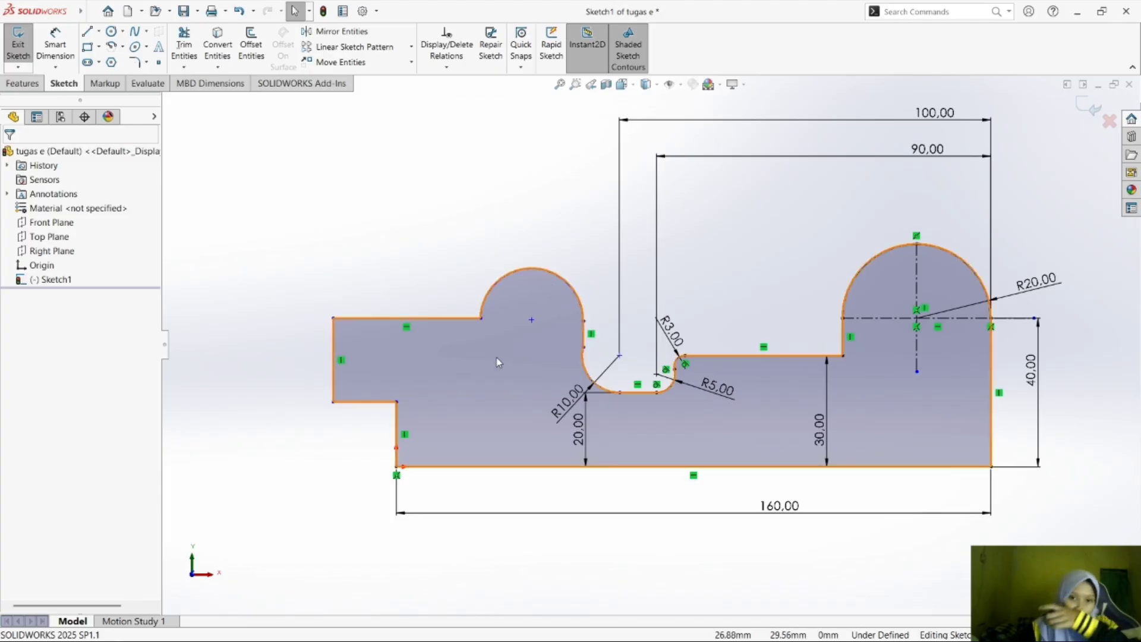
Check exercise e) in Foxit Reader, then return to SOLIDWORKS and draw a horizontal centerline about 28 mm long between the small semicircle's two ends.
{"action": "mouse_move", "coordinate": [861, 639]}
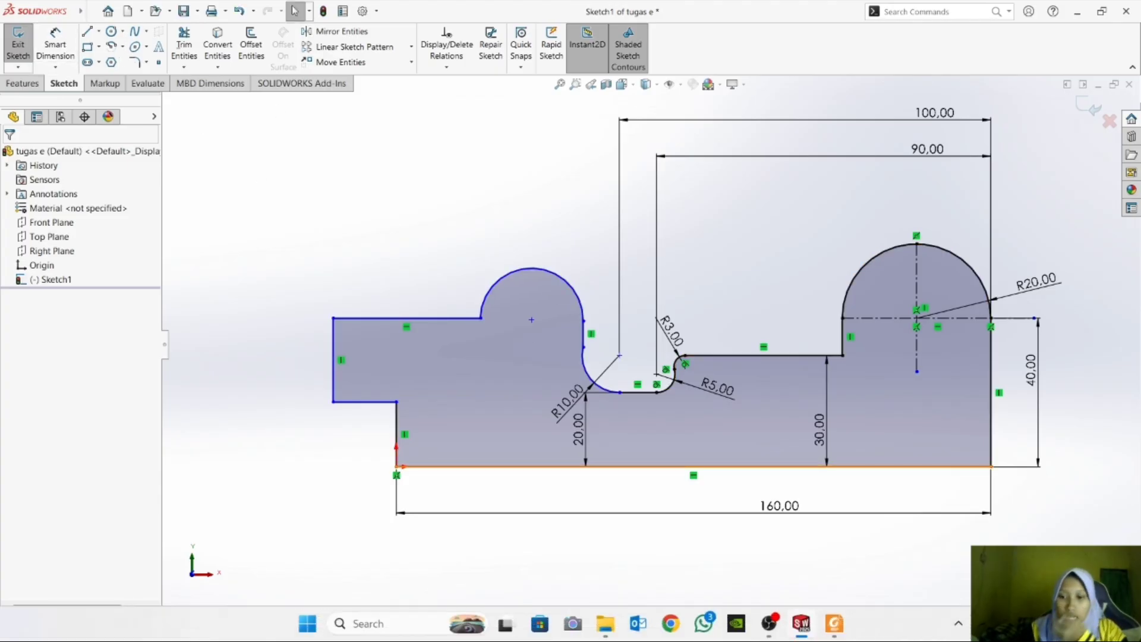
{"action": "left_click", "coordinate": [831, 623]}
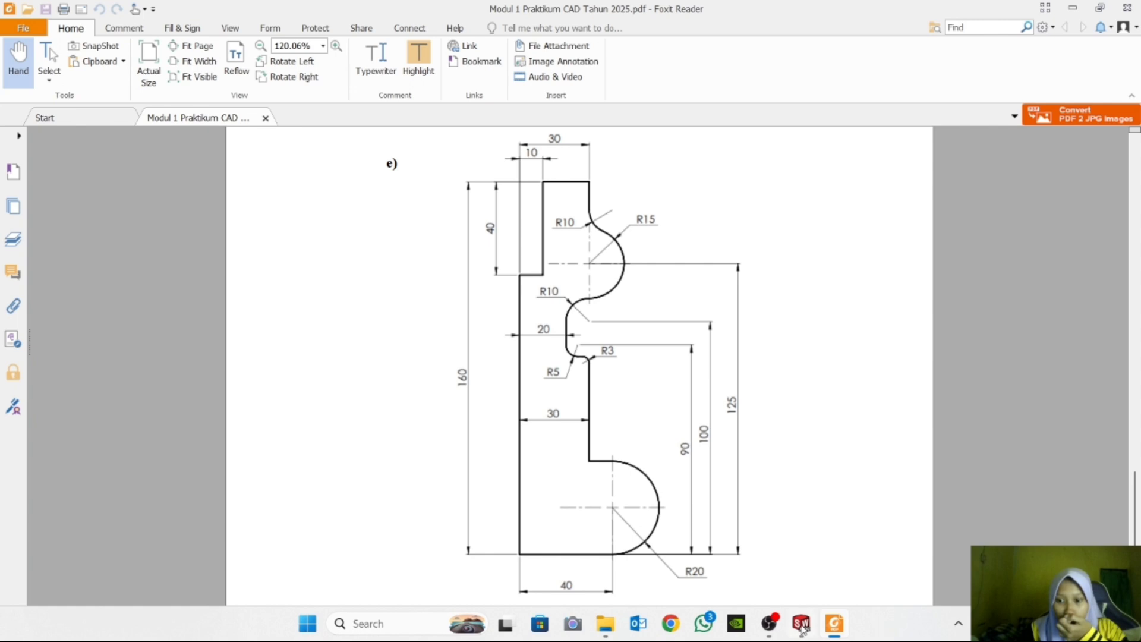
{"action": "left_click", "coordinate": [801, 624]}
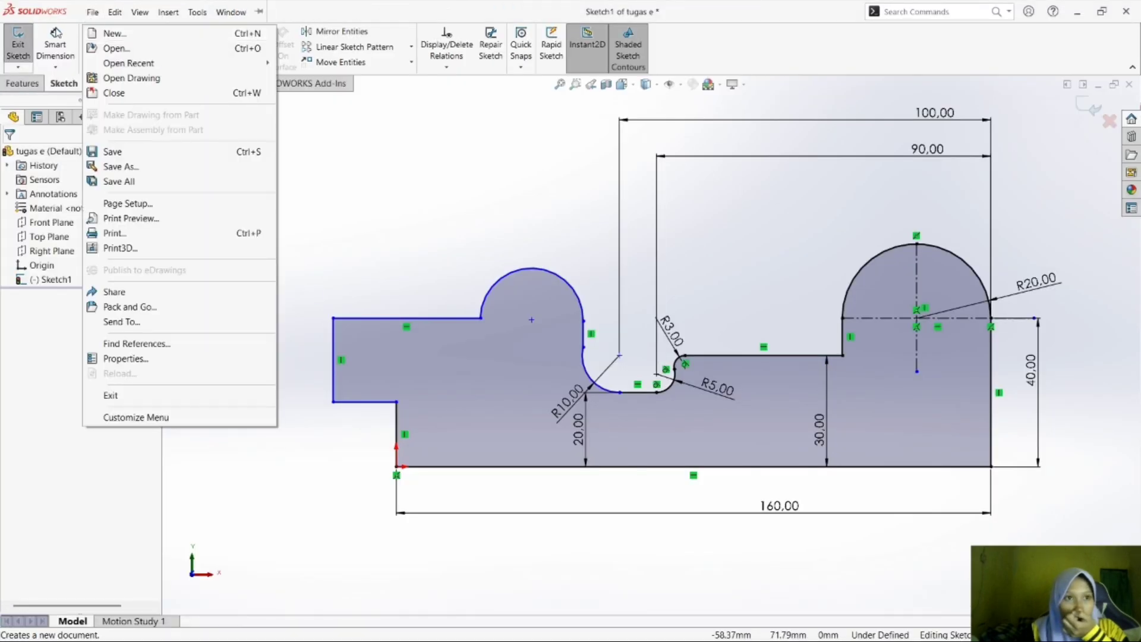
{"action": "left_click", "coordinate": [475, 143]}
{"action": "left_click", "coordinate": [99, 31]}
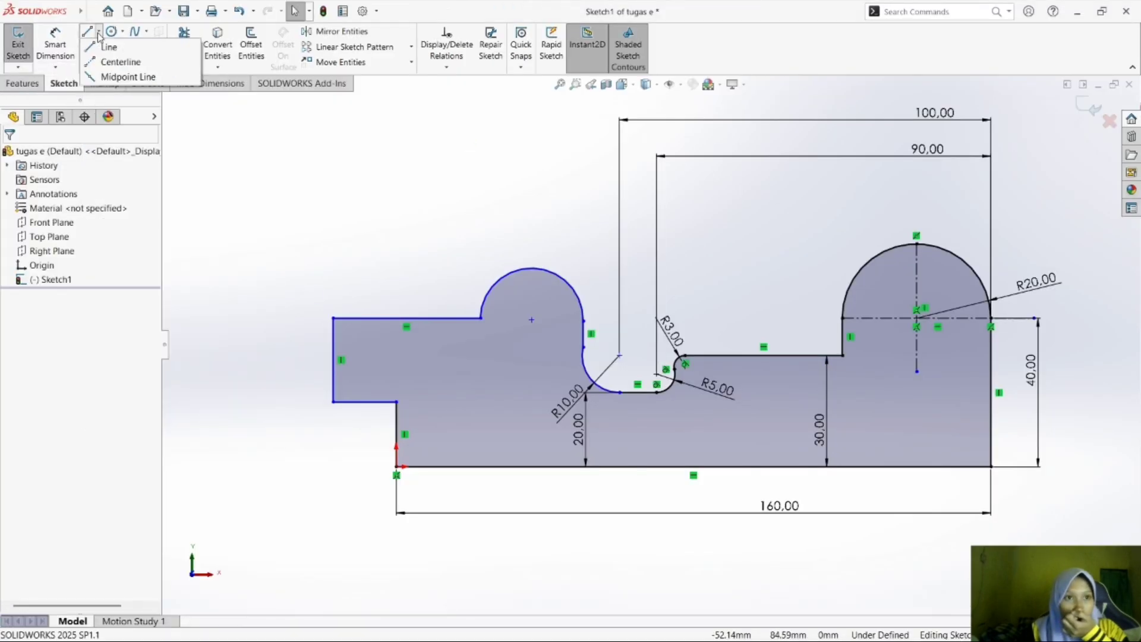
{"action": "left_click", "coordinate": [119, 59]}
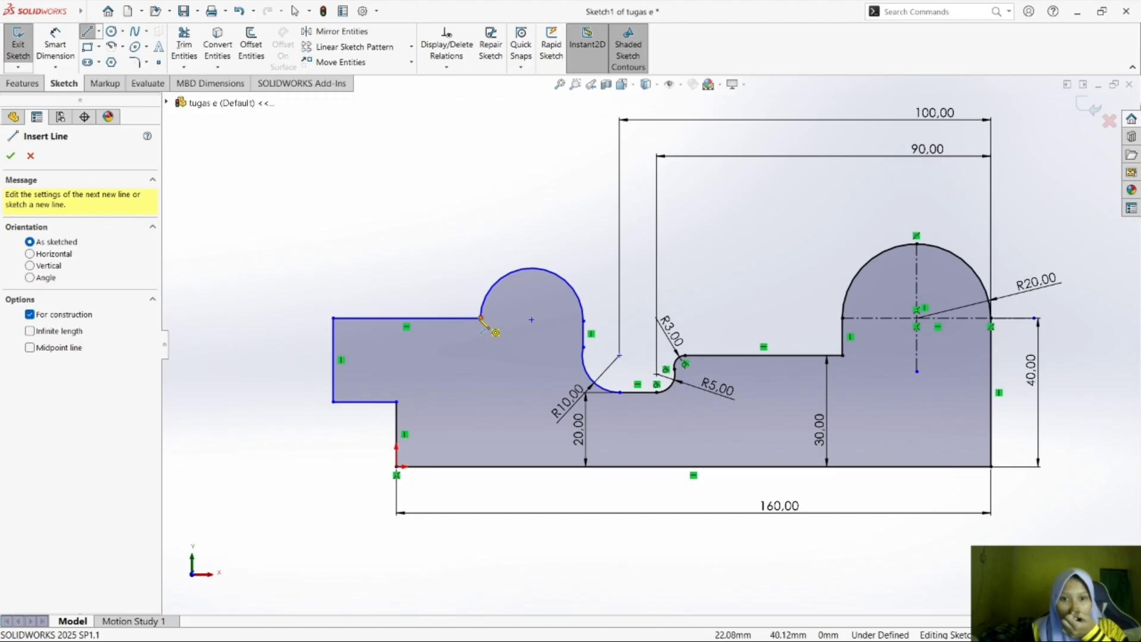
{"action": "left_click", "coordinate": [482, 318]}
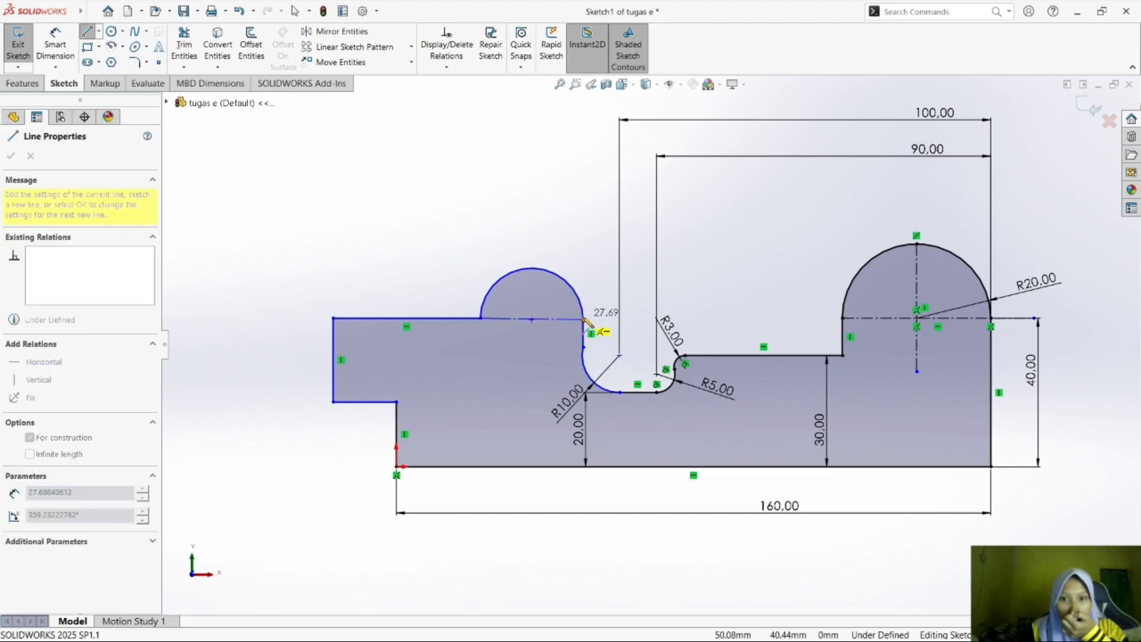
{"action": "left_click", "coordinate": [584, 319]}
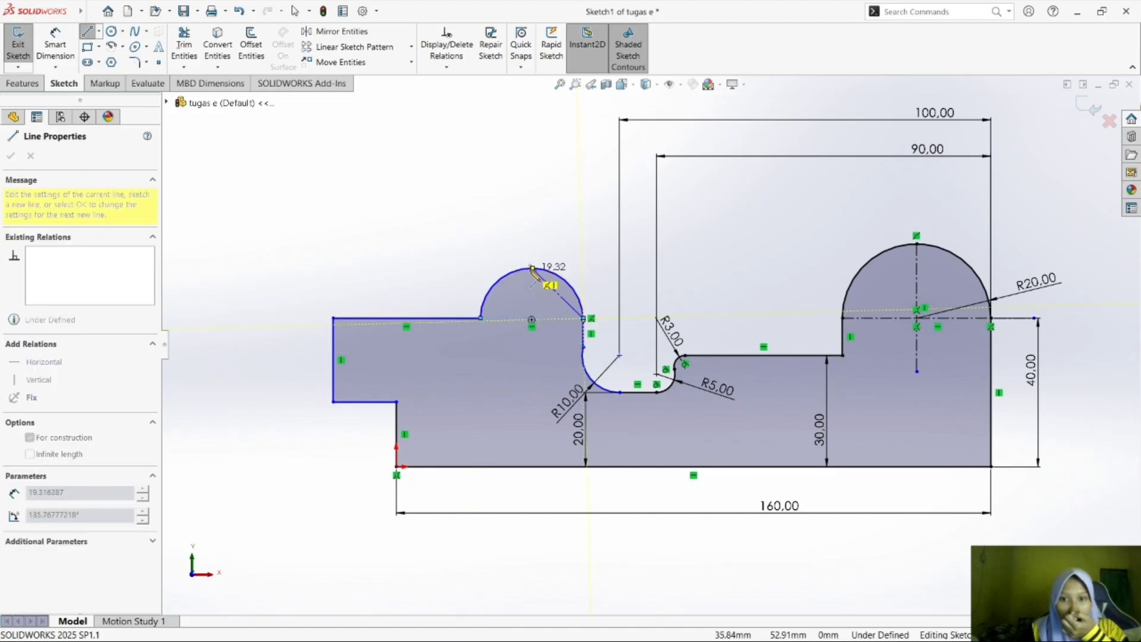
{"action": "left_click", "coordinate": [566, 252]}
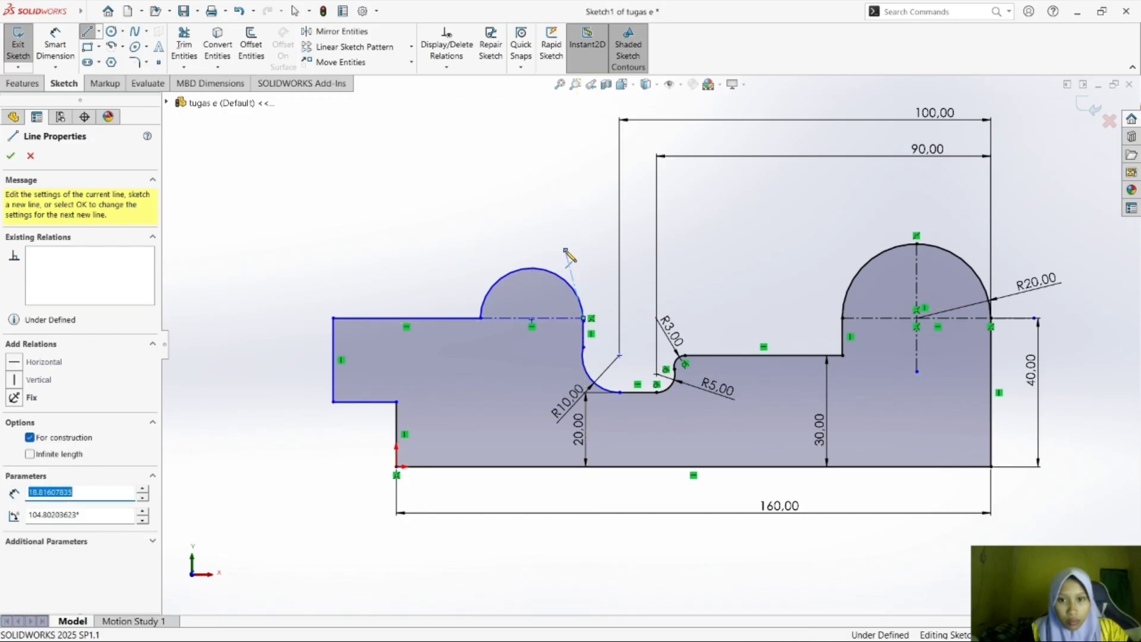
{"action": "key", "text": "ctrl+z"}
Draw a vertical centerline about 28 mm long from the small semicircle's top point down through its center.
{"action": "left_click", "coordinate": [115, 12]}
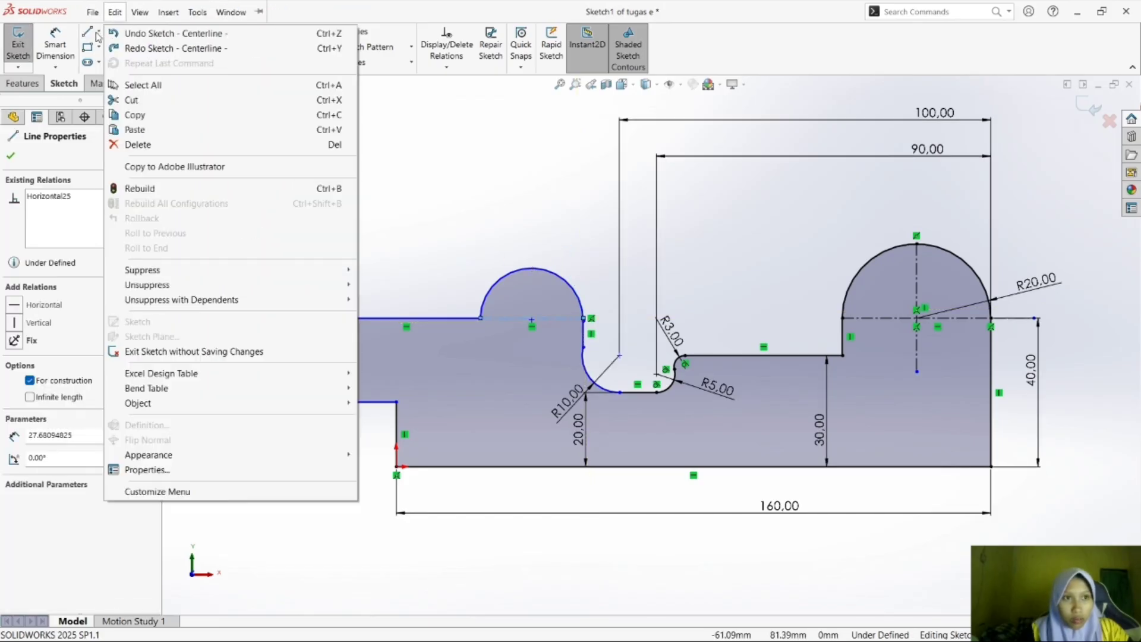
{"action": "left_click", "coordinate": [409, 114]}
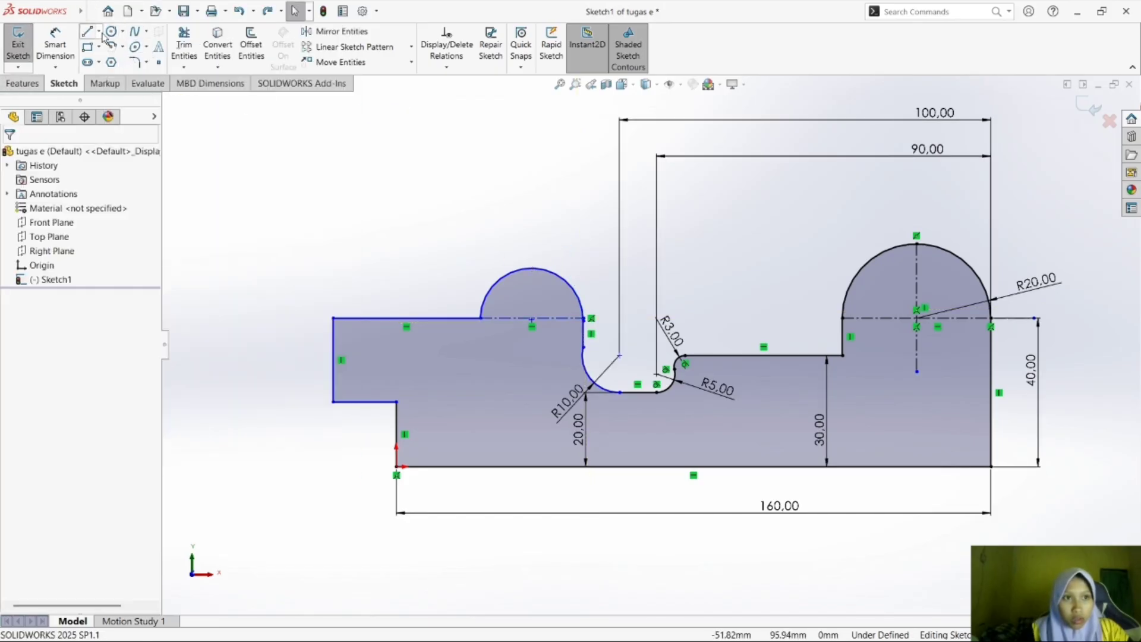
{"action": "left_click", "coordinate": [99, 32]}
{"action": "left_click", "coordinate": [114, 58]}
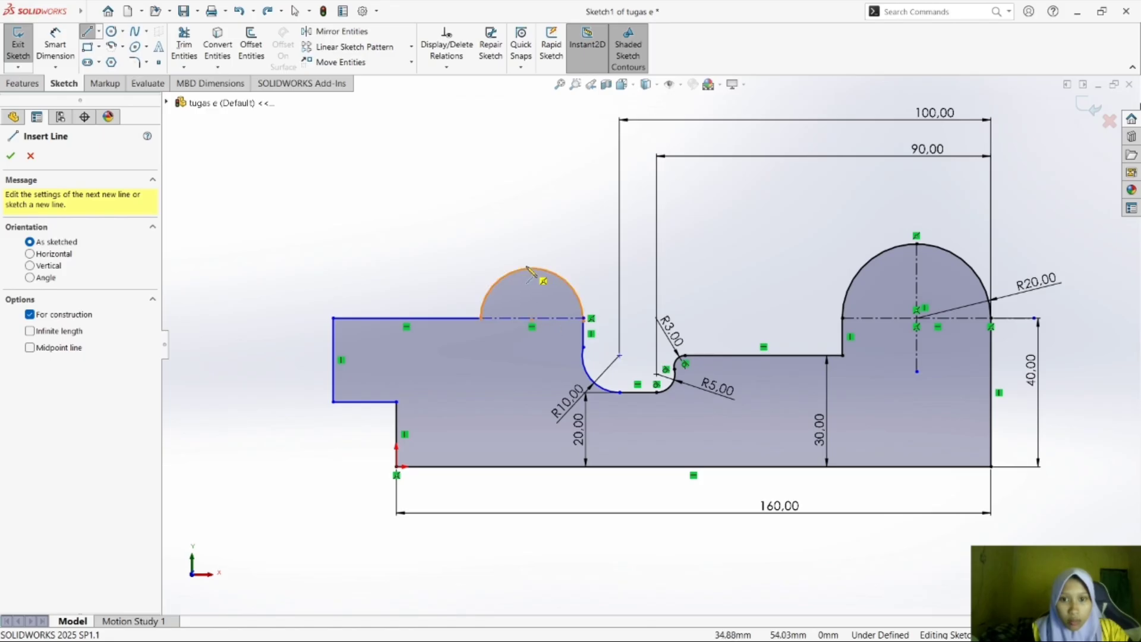
{"action": "left_click", "coordinate": [532, 268]}
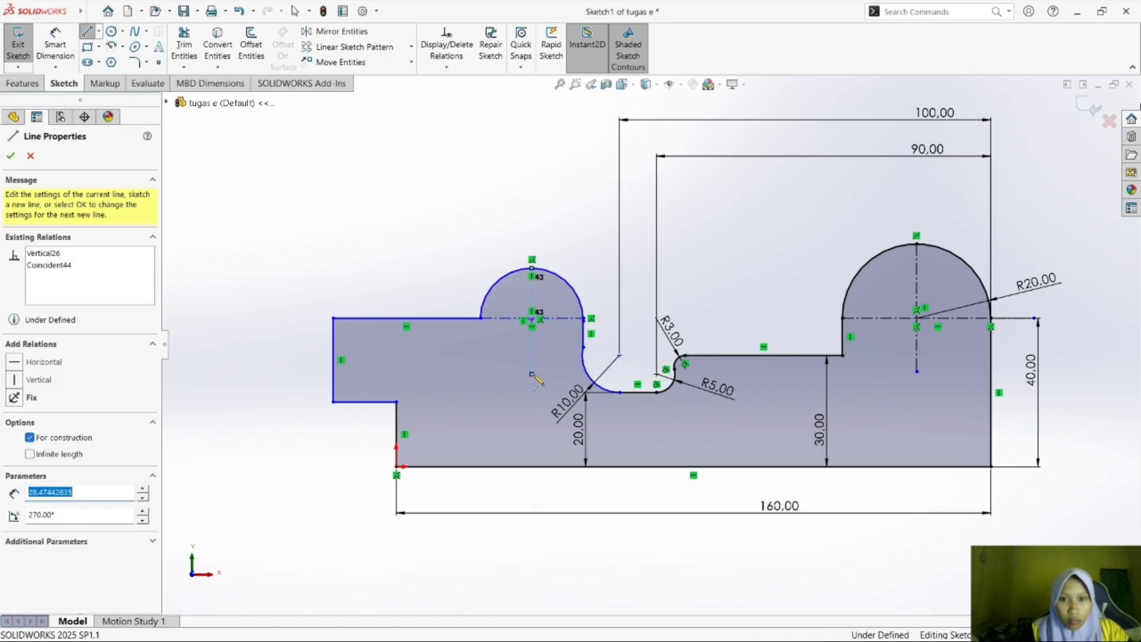
{"action": "left_click", "coordinate": [532, 374]}
{"action": "key", "text": "Escape"}
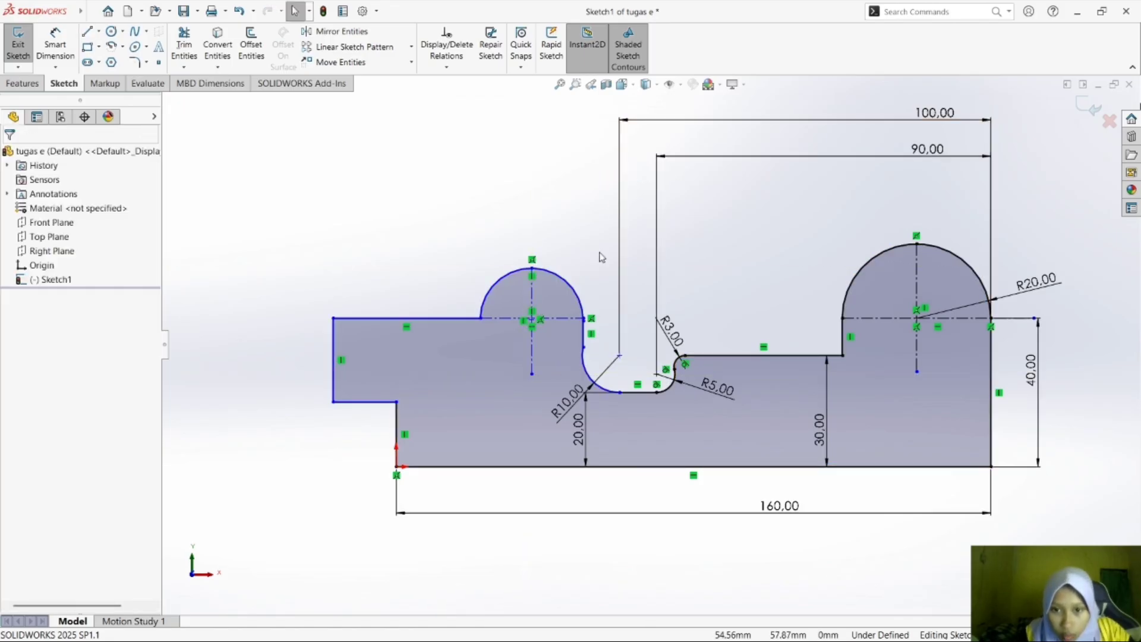
Add a horizontal relation between the semicircle's right end and the upper end of the short vertical line beneath it.
{"action": "scroll", "coordinate": [587, 270], "scroll_direction": "down", "scroll_amount": 5}
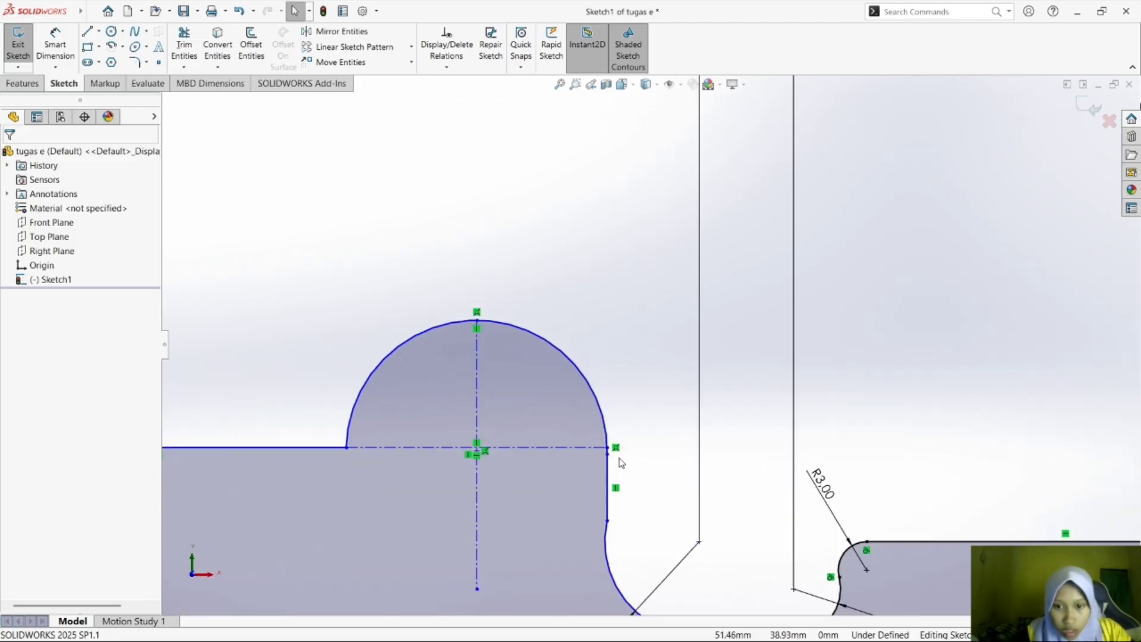
{"action": "left_click", "coordinate": [607, 455]}
{"action": "left_click", "coordinate": [607, 448], "text": "ctrl"}
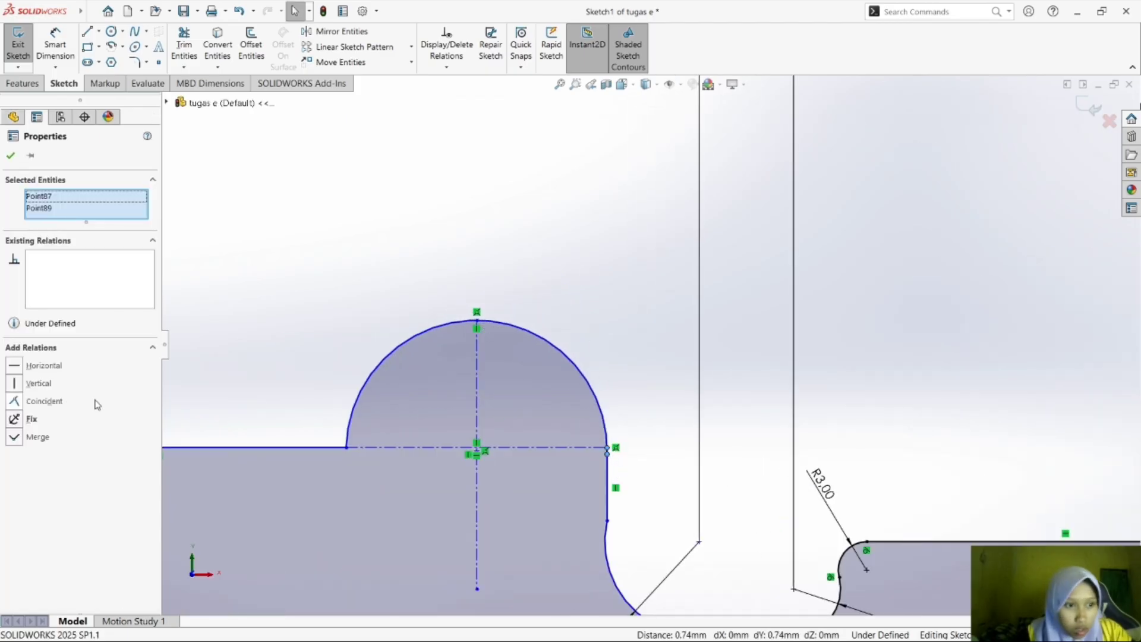
{"action": "left_click", "coordinate": [40, 367]}
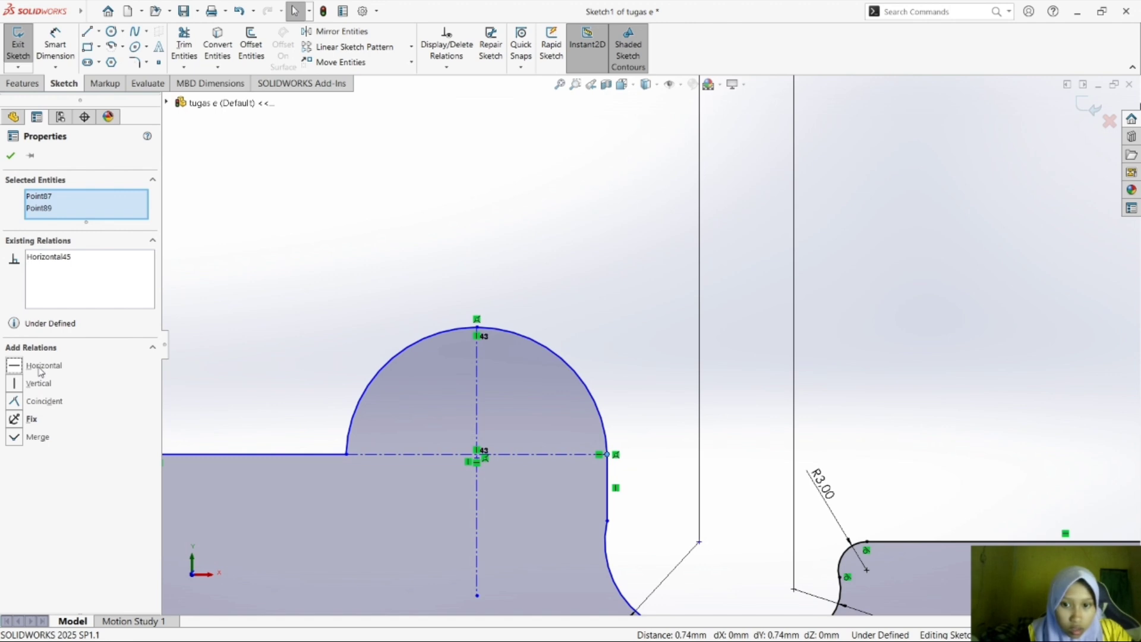
{"action": "left_click", "coordinate": [360, 269]}
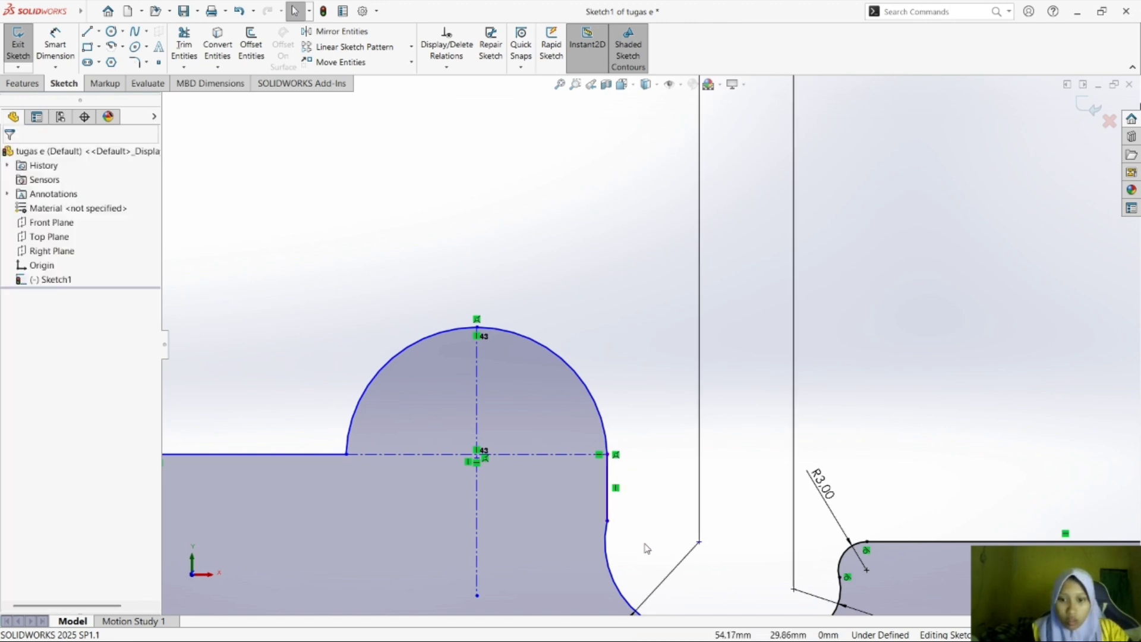
Try making the 10 mm arc tangent to the short vertical line above it.
{"action": "left_click", "coordinate": [606, 556]}
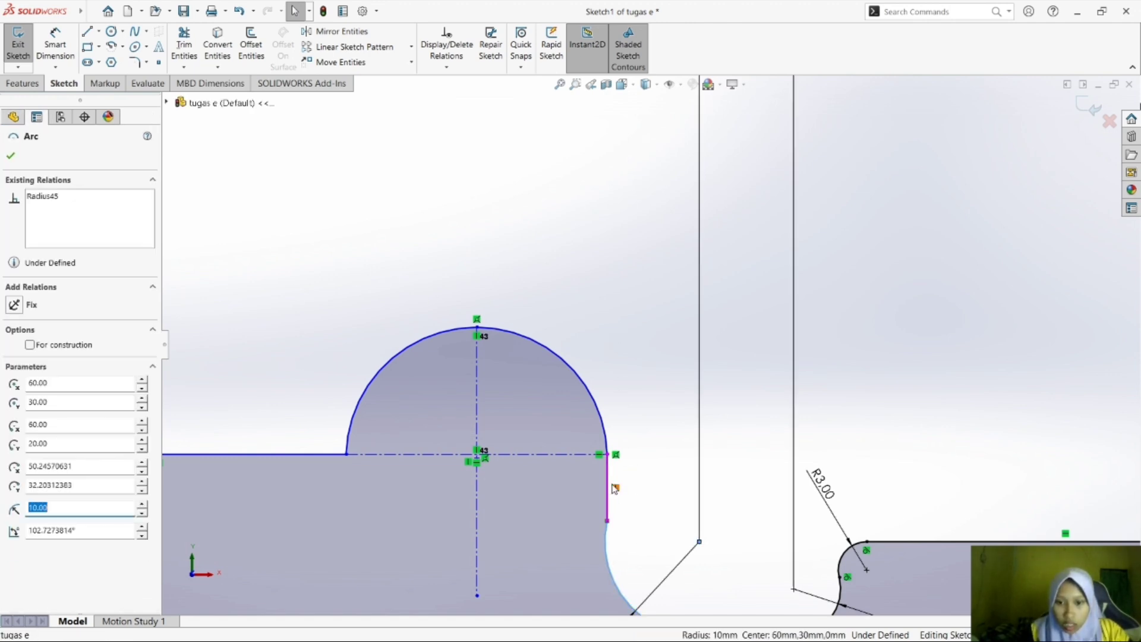
{"action": "left_click", "coordinate": [607, 488], "text": "ctrl"}
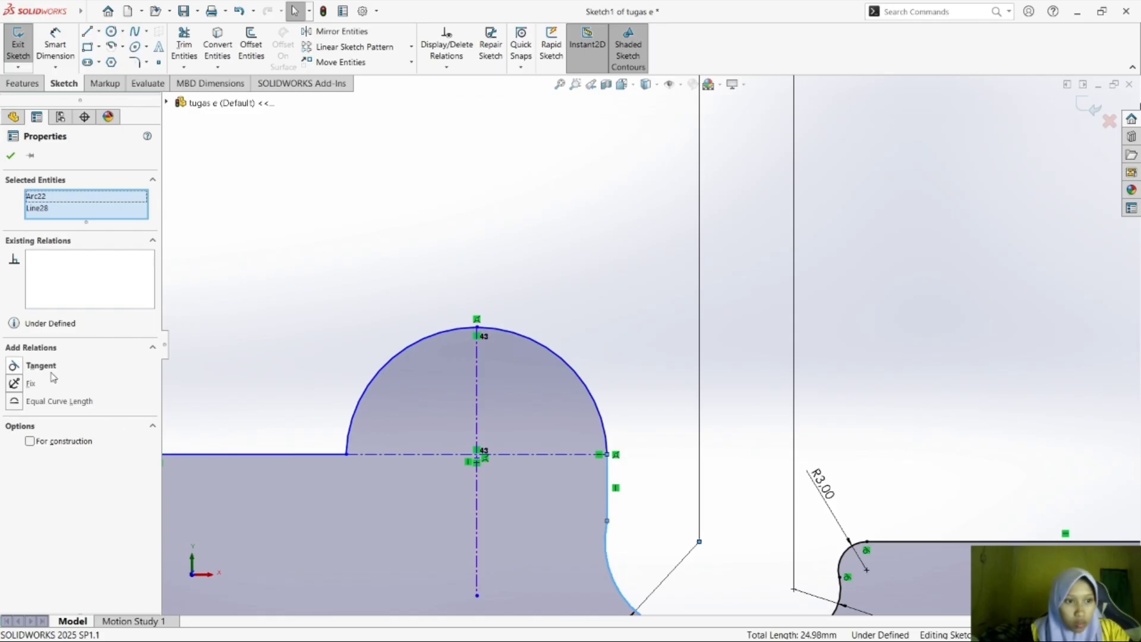
{"action": "left_click", "coordinate": [40, 366]}
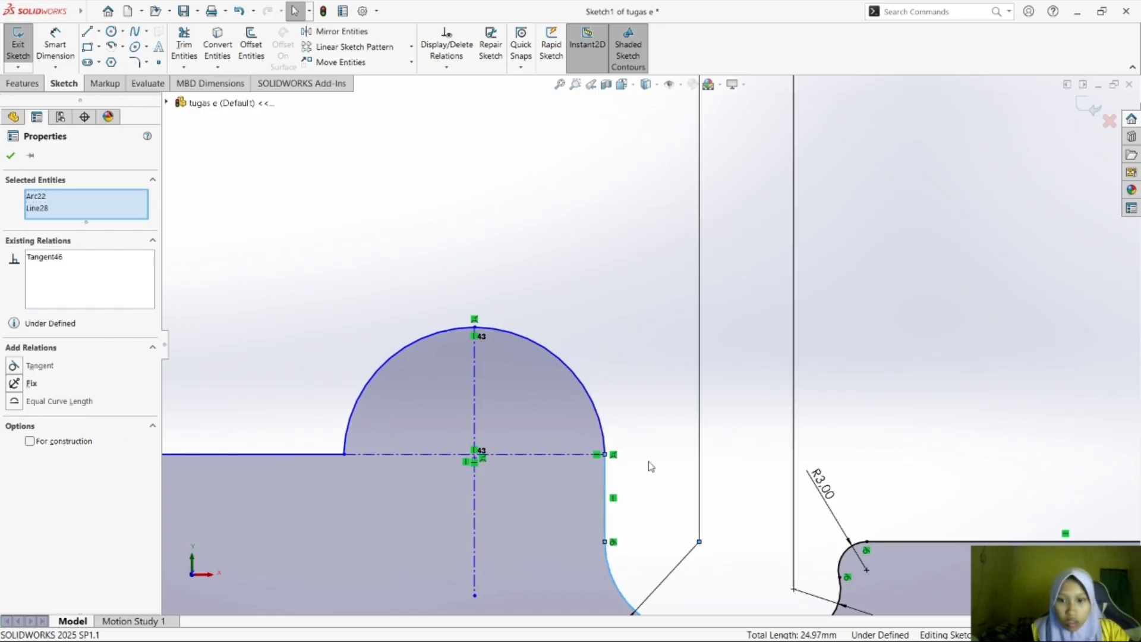
{"action": "left_click", "coordinate": [608, 516]}
{"action": "left_click", "coordinate": [644, 365]}
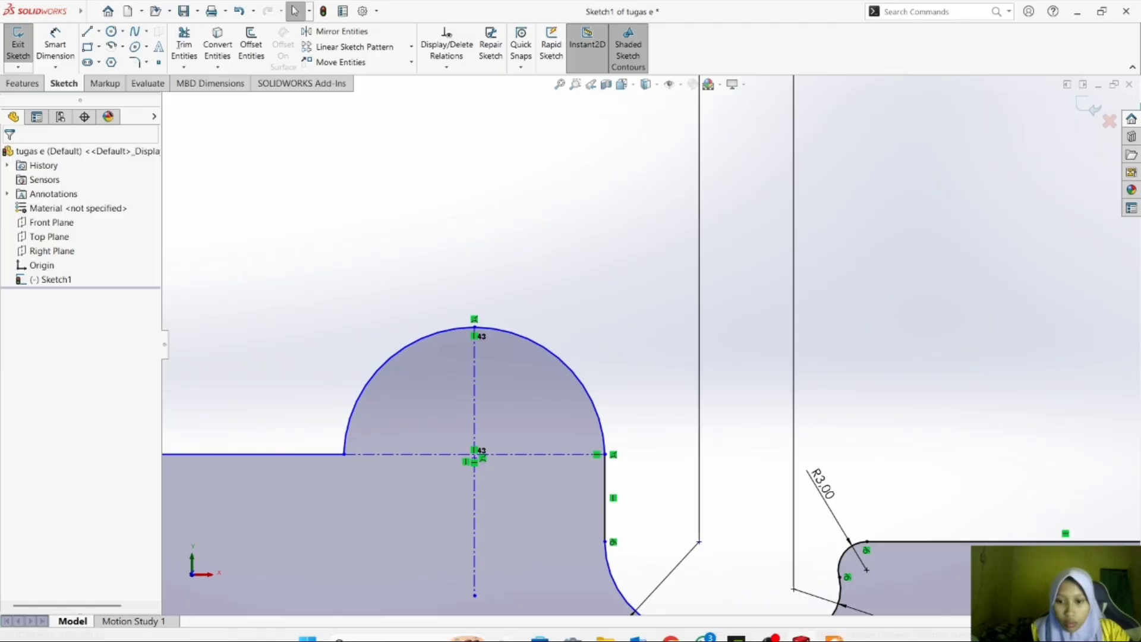
Delete the short vertical line between the semicircle and the 10 mm arc, and extend the arc's upper end to about X 52.71, Y 36.85 mm.
{"action": "left_click", "coordinate": [834, 624]}
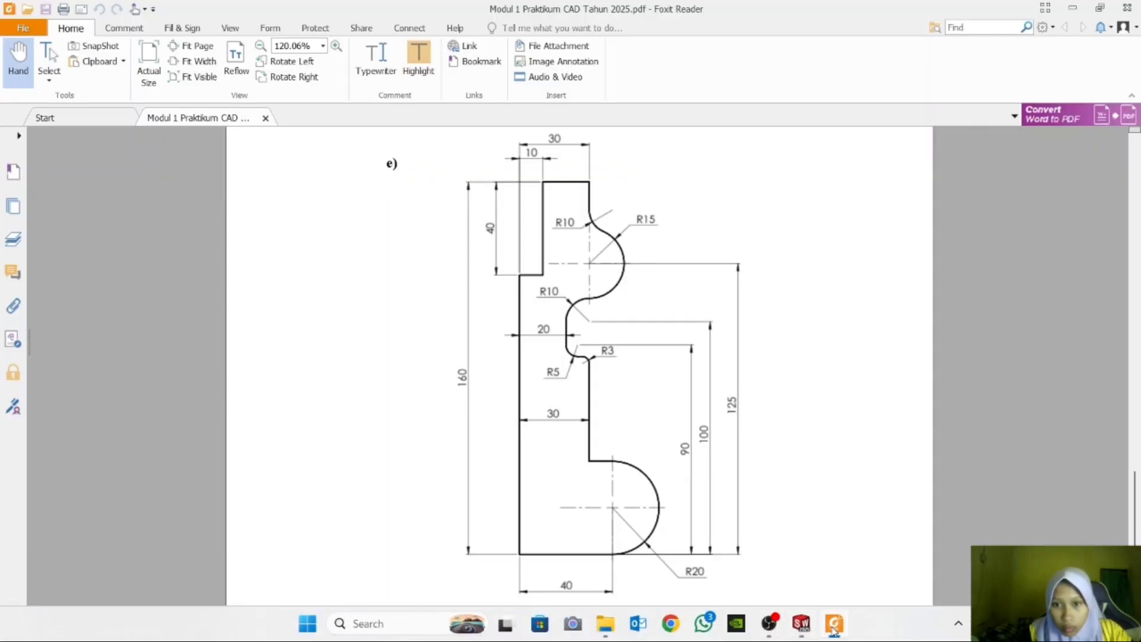
{"action": "left_click", "coordinate": [834, 624]}
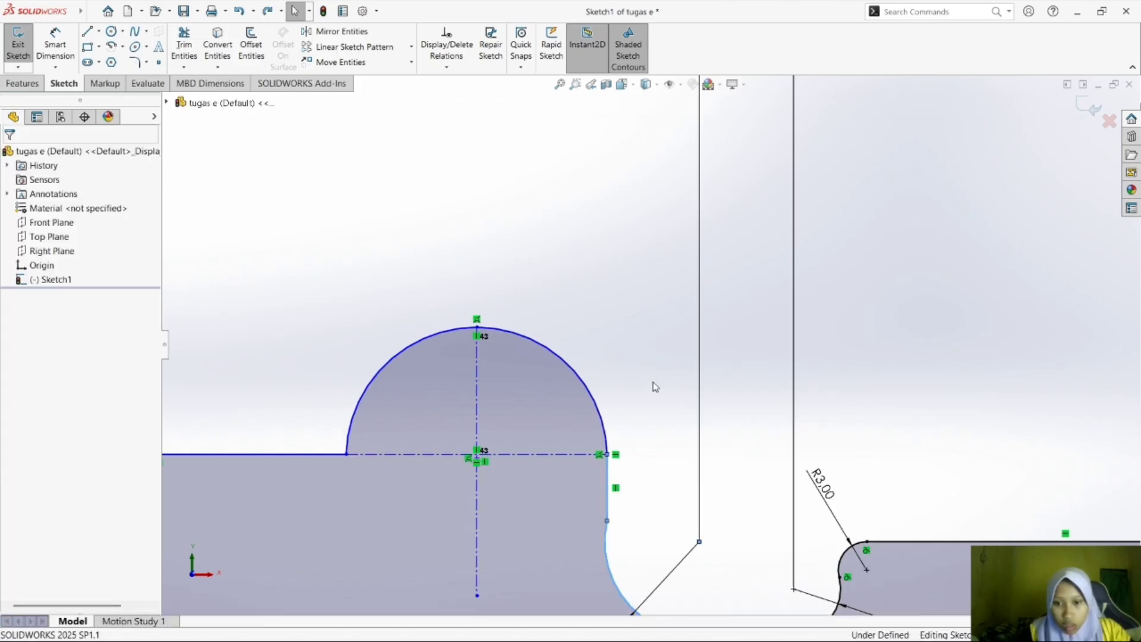
{"action": "left_click", "coordinate": [611, 488]}
{"action": "key", "text": "Delete"}
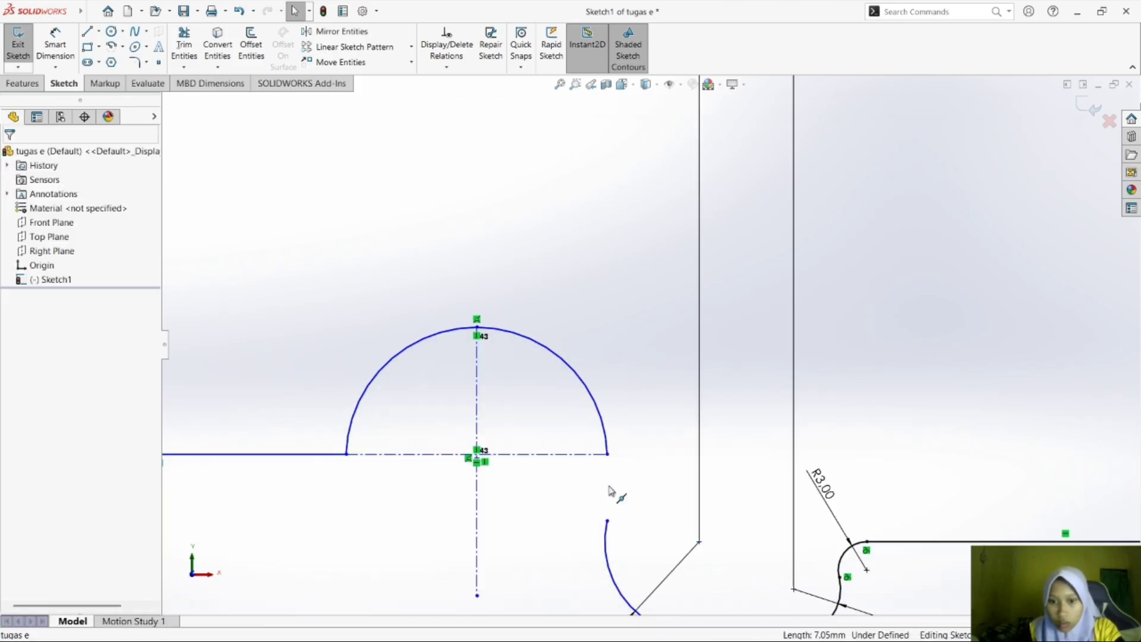
{"action": "left_click_drag", "start_coordinate": [608, 523], "coordinate": [631, 479]}
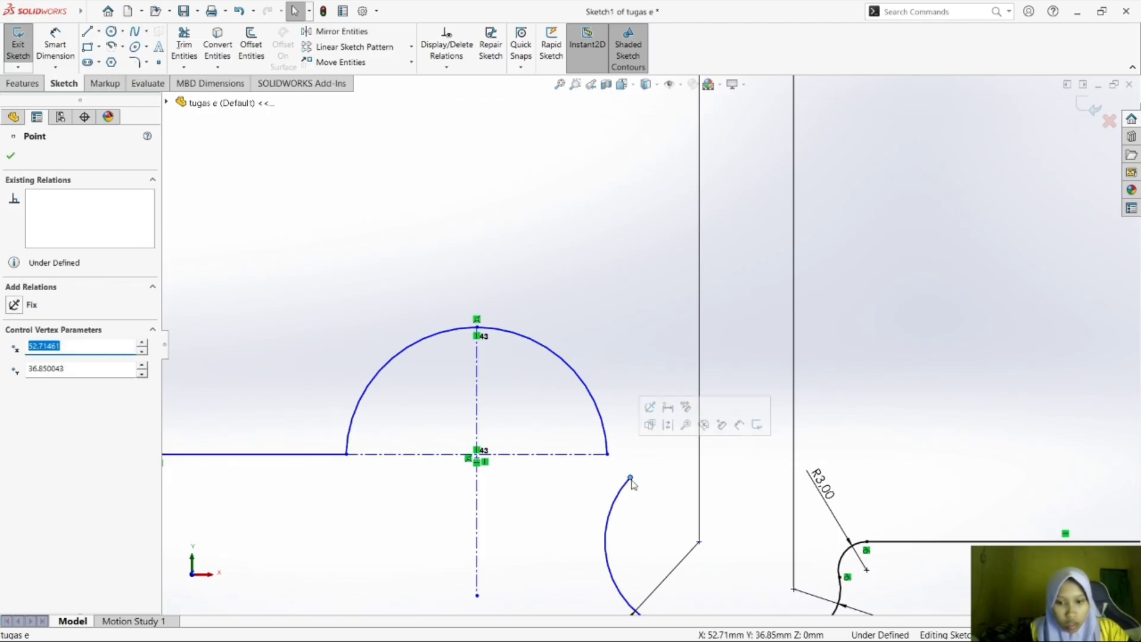
{"action": "left_click", "coordinate": [613, 459]}
{"action": "left_click", "coordinate": [608, 454]}
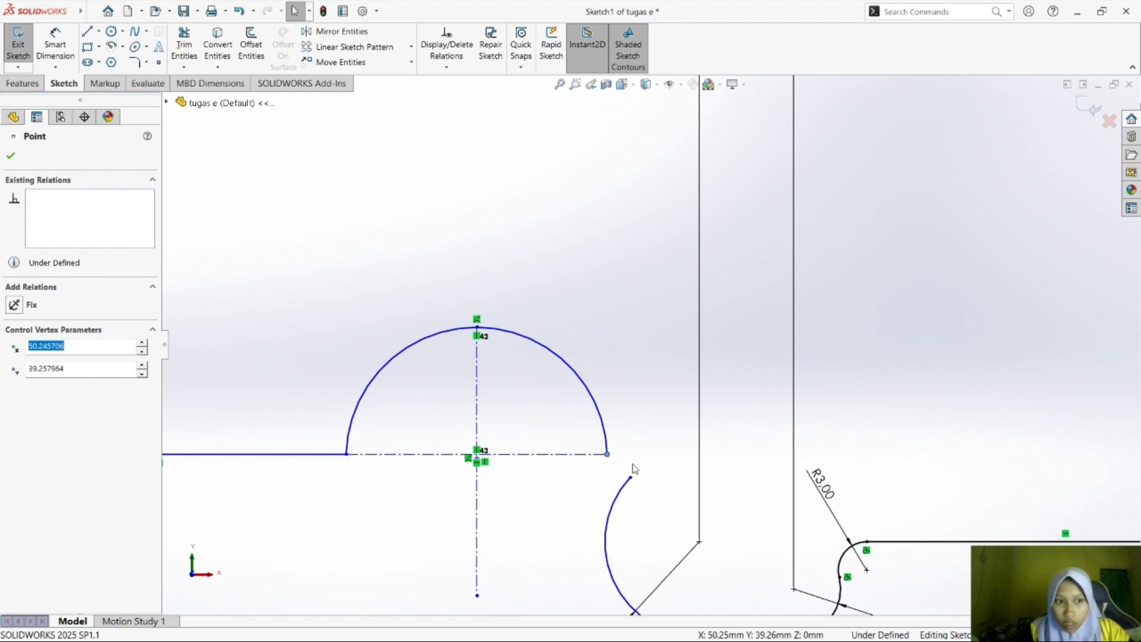
{"action": "left_click", "coordinate": [622, 494], "text": "ctrl"}
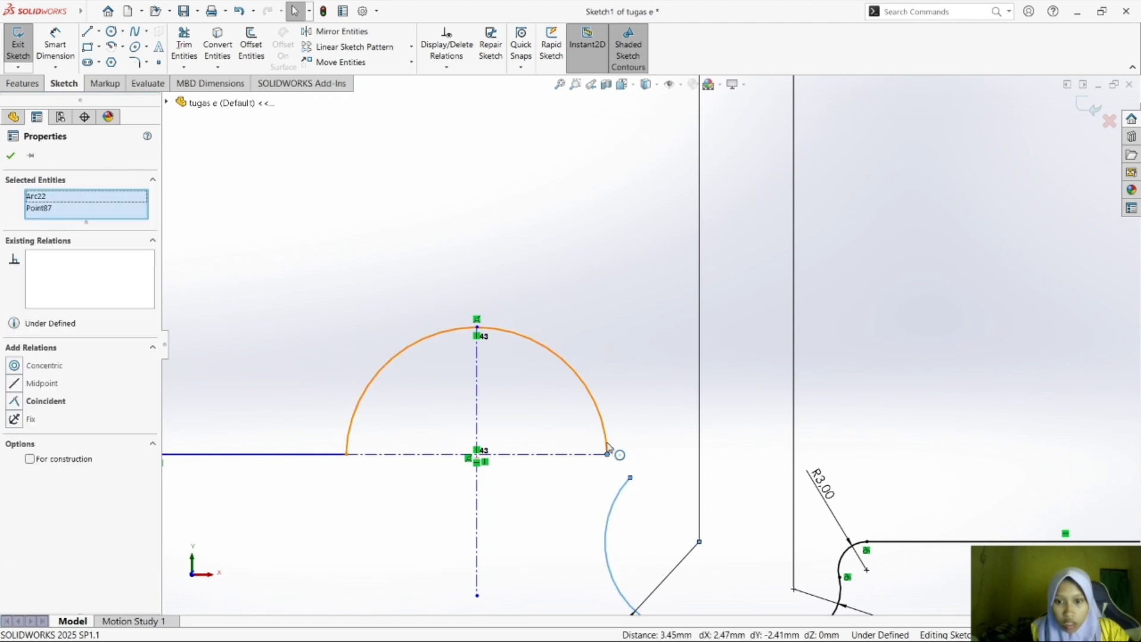
{"action": "left_click", "coordinate": [353, 416], "text": "ctrl"}
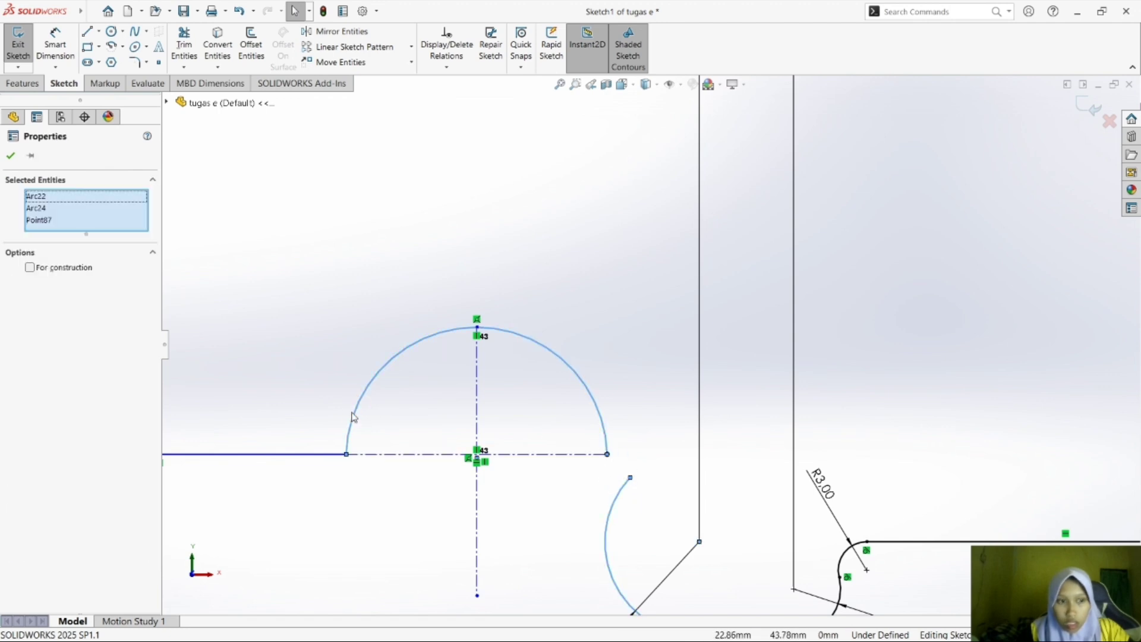
{"action": "left_click", "coordinate": [630, 478], "text": "ctrl"}
{"action": "left_click", "coordinate": [608, 454], "text": "ctrl"}
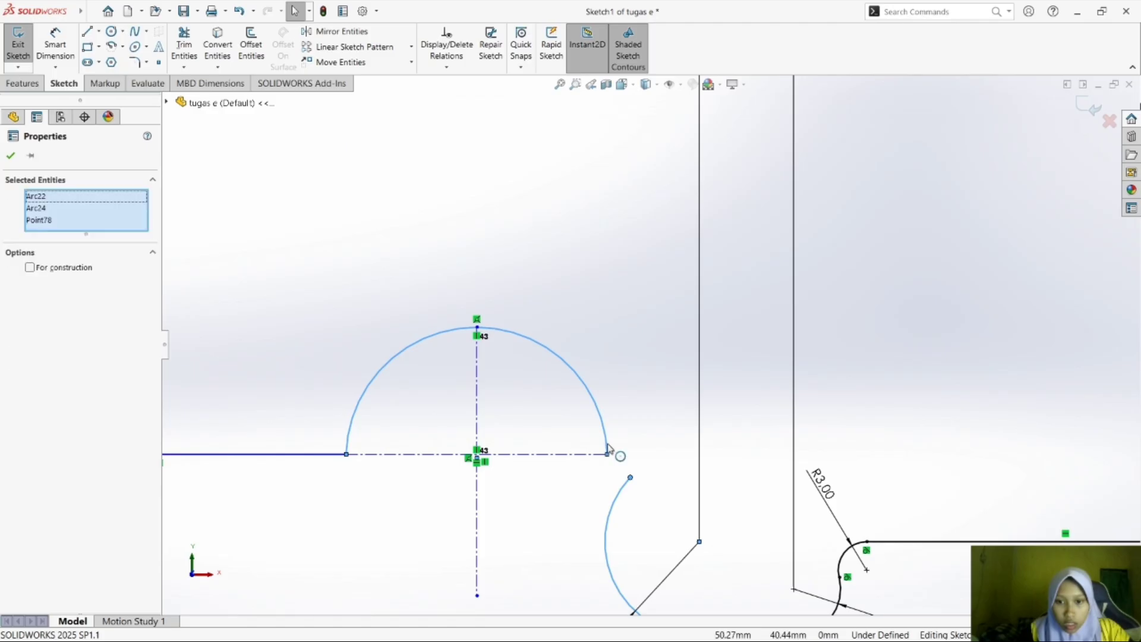
{"action": "key", "text": "Escape"}
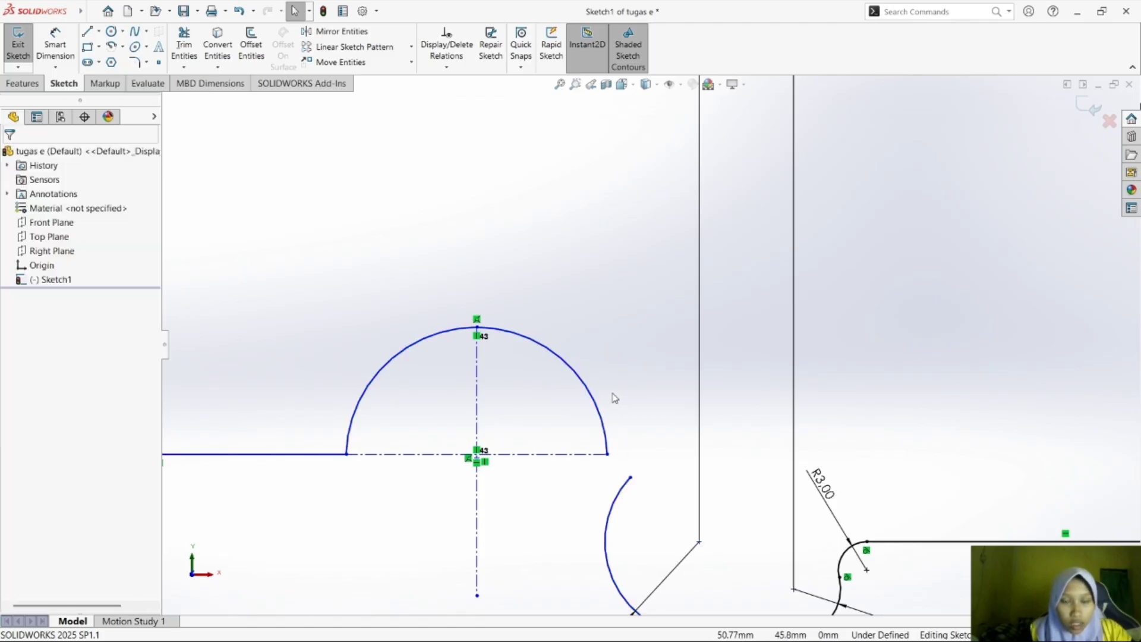
Bring the semicircle's right end onto the 10 mm arc's upper end with horizontal and vertical relations between the two points.
{"action": "left_click", "coordinate": [631, 478]}
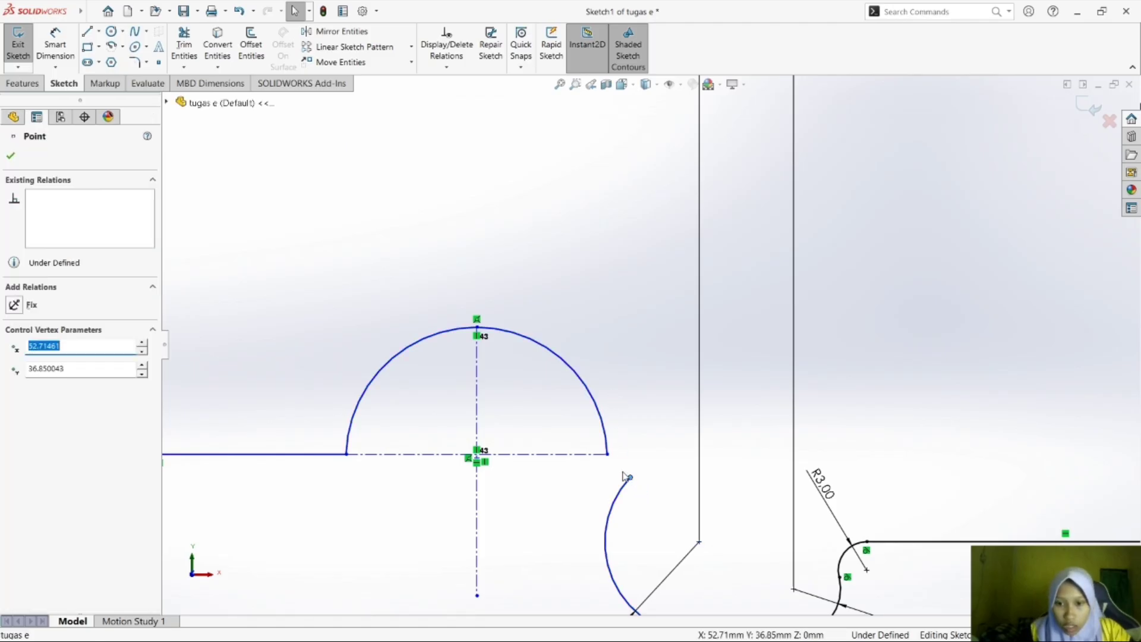
{"action": "left_click", "coordinate": [607, 456], "text": "ctrl"}
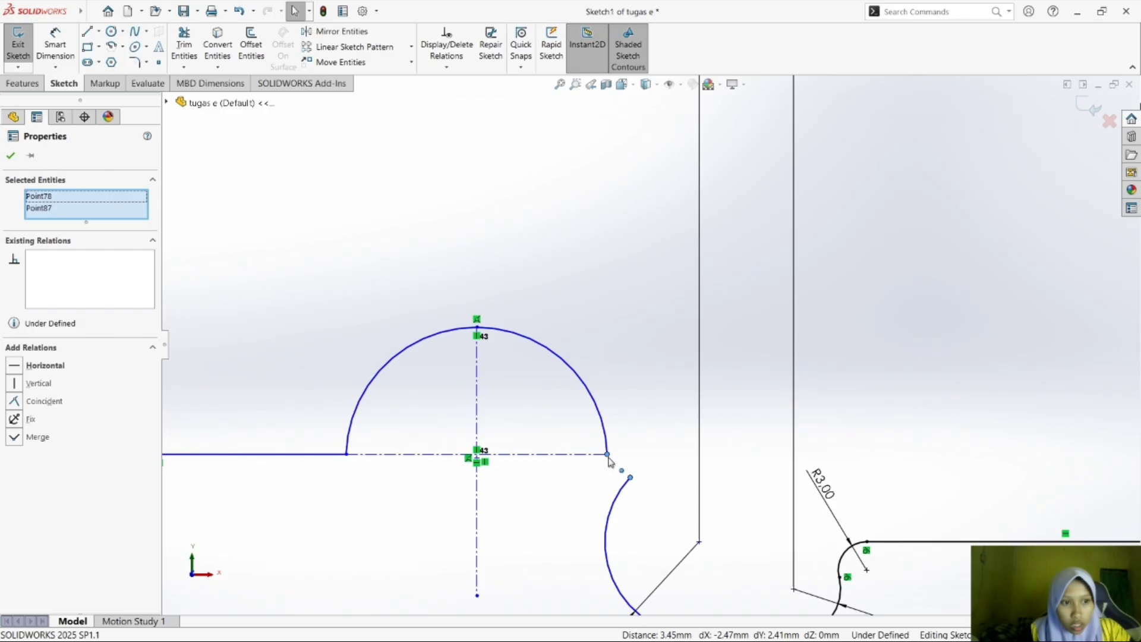
{"action": "left_click", "coordinate": [45, 366]}
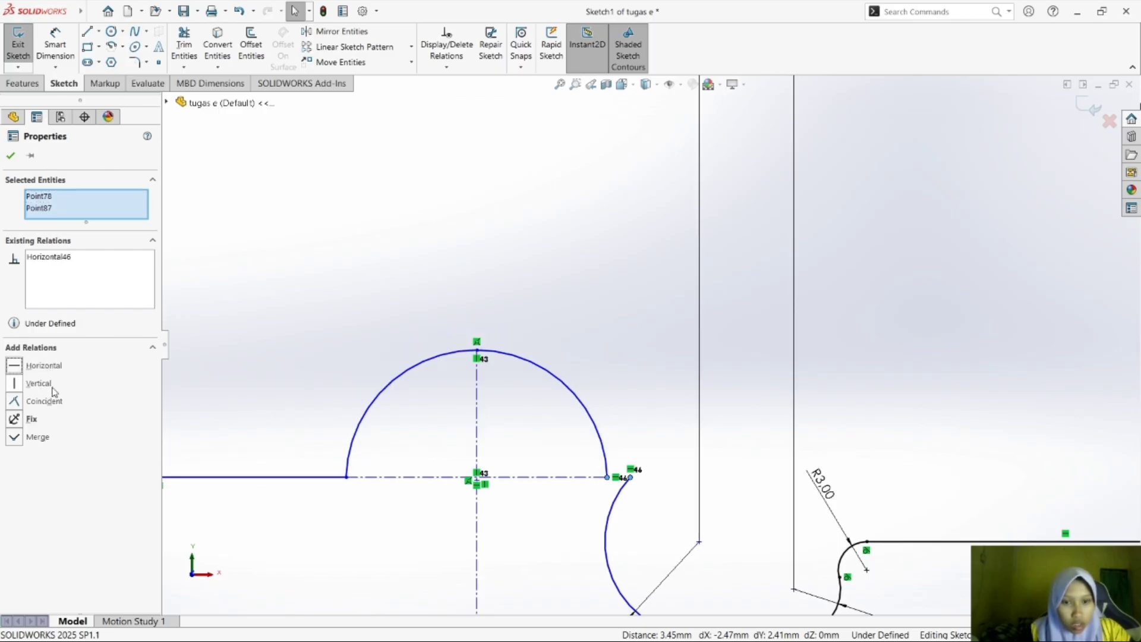
{"action": "left_click", "coordinate": [39, 384]}
{"action": "left_click", "coordinate": [680, 255]}
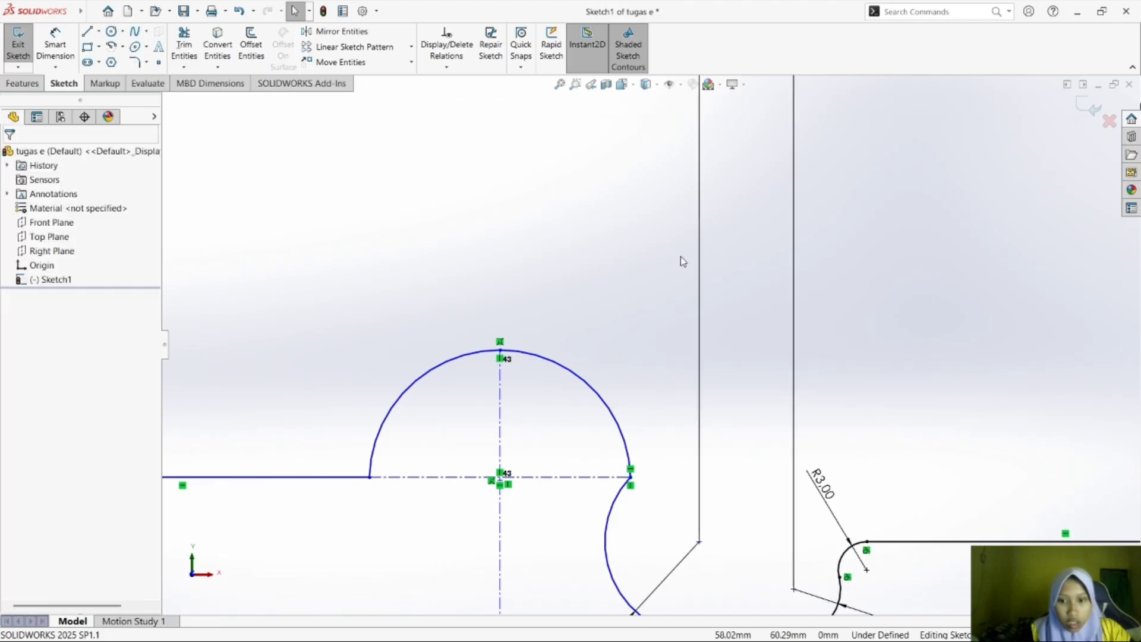
{"action": "mouse_move", "coordinate": [1109, 480]}
{"action": "middle_mouse_down"}
{"action": "mouse_move", "coordinate": [1105, 466]}
{"action": "mouse_move", "coordinate": [1072, 453]}
{"action": "mouse_move", "coordinate": [1103, 461]}
{"action": "middle_mouse_up"}
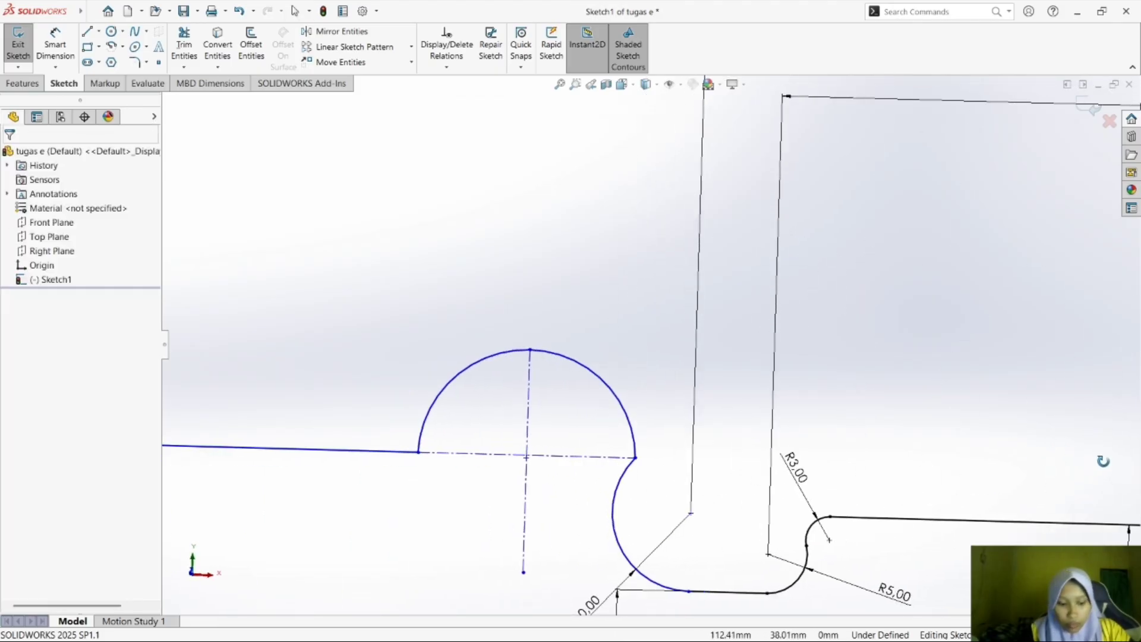
{"action": "key", "text": "ctrl+1"}
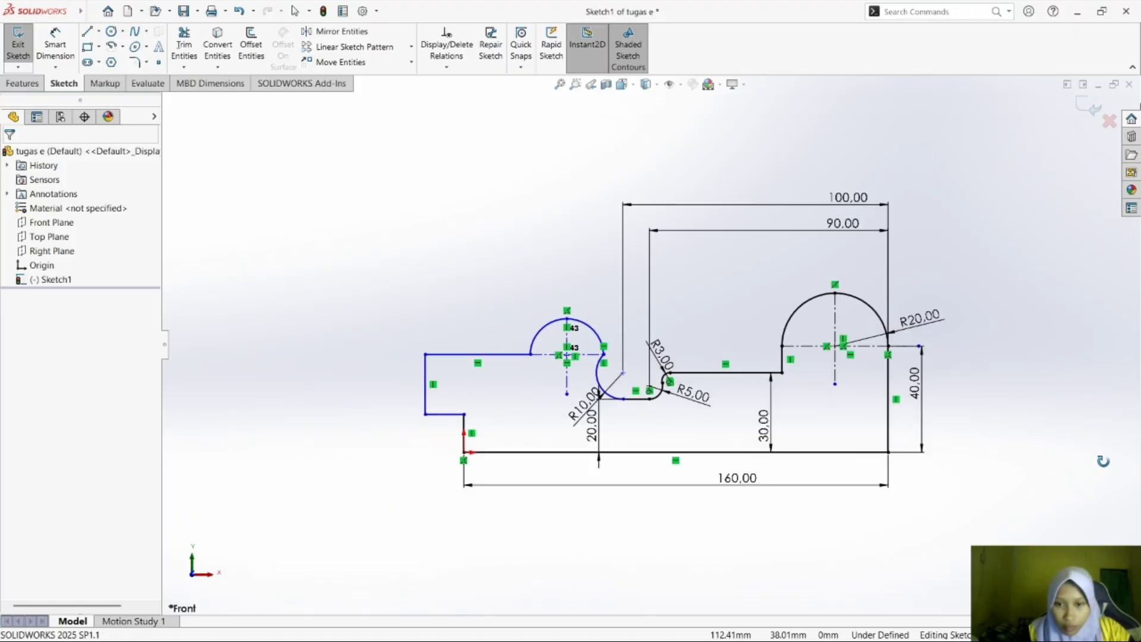
{"action": "mouse_move", "coordinate": [1103, 461]}
{"action": "middle_mouse_down"}
{"action": "mouse_move", "coordinate": [759, 454]}
{"action": "mouse_move", "coordinate": [921, 416]}
{"action": "middle_mouse_up"}
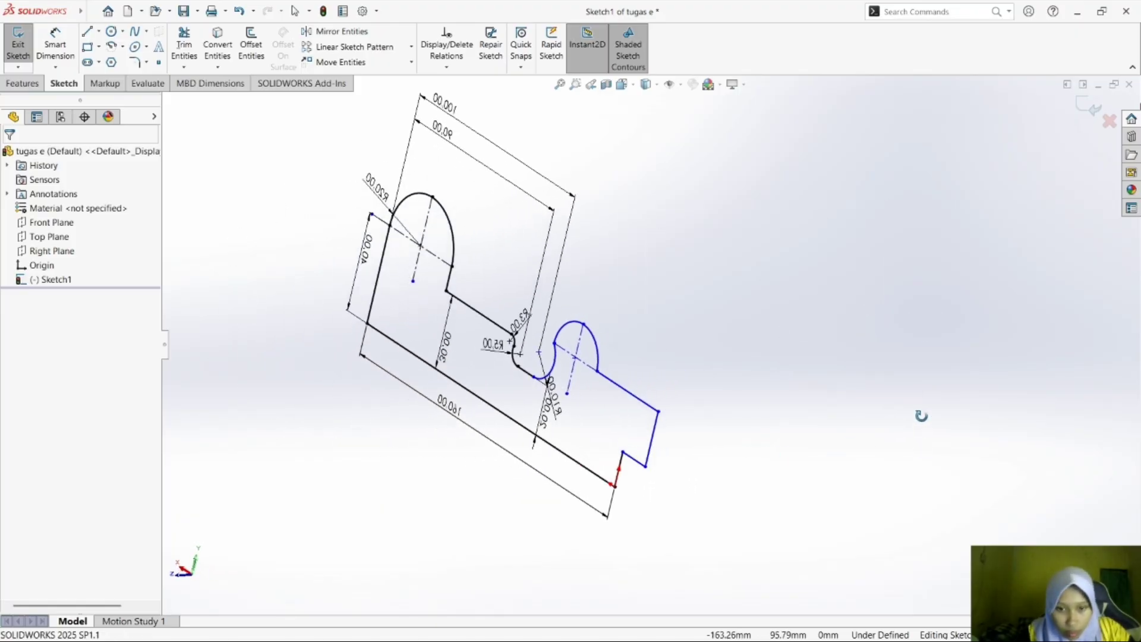
{"action": "key", "text": "ctrl+1"}
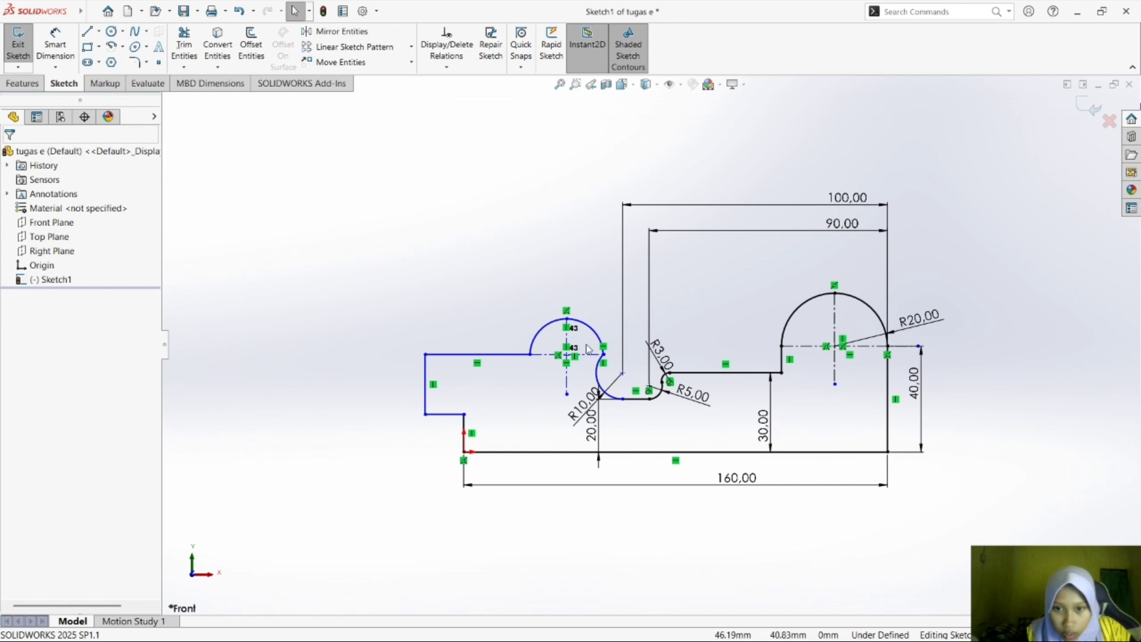
Nudge the small semicircle's outline and dimension its radius as 15 mm.
{"action": "left_click_drag", "start_coordinate": [545, 332], "coordinate": [573, 317]}
{"action": "left_click", "coordinate": [481, 293]}
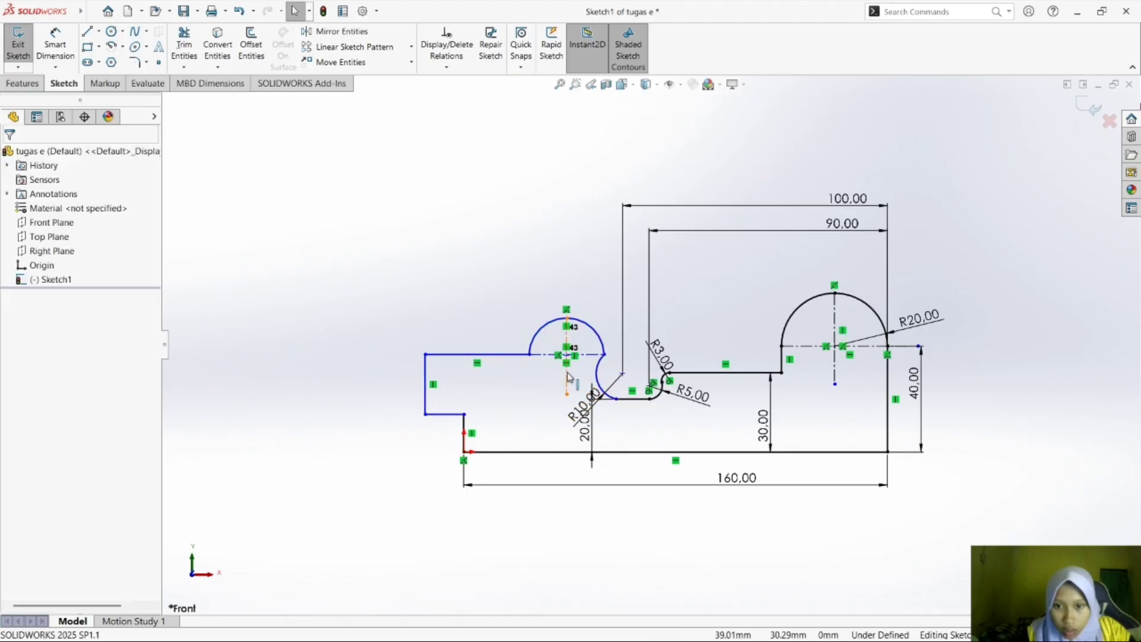
{"action": "scroll", "coordinate": [603, 404], "scroll_direction": "down", "scroll_amount": 1}
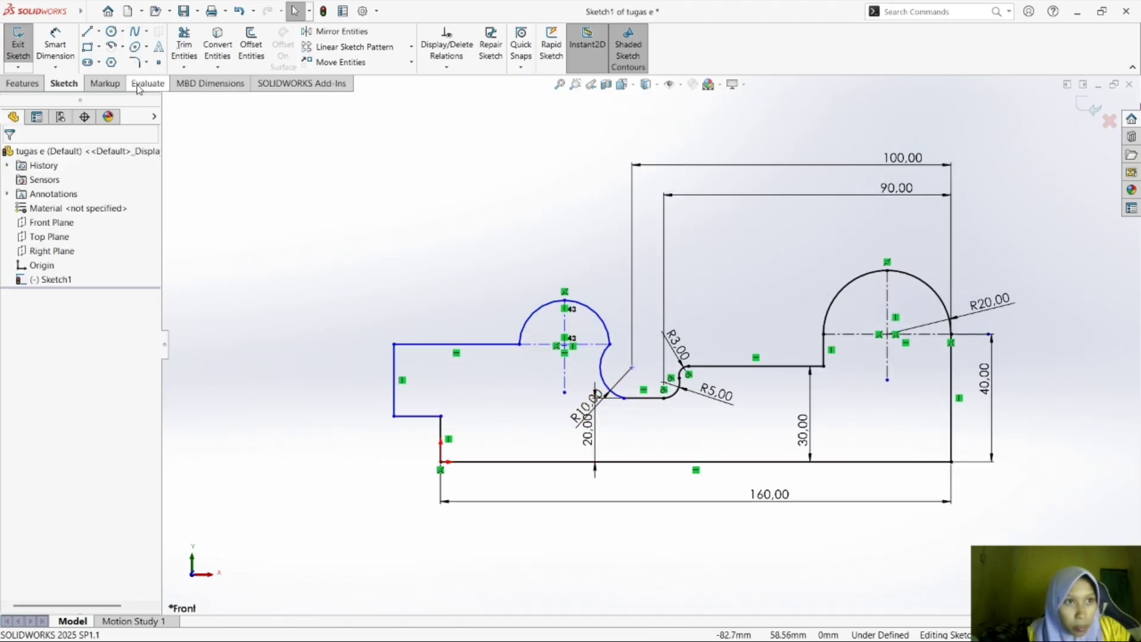
{"action": "left_click", "coordinate": [57, 37]}
{"action": "left_click", "coordinate": [537, 307]}
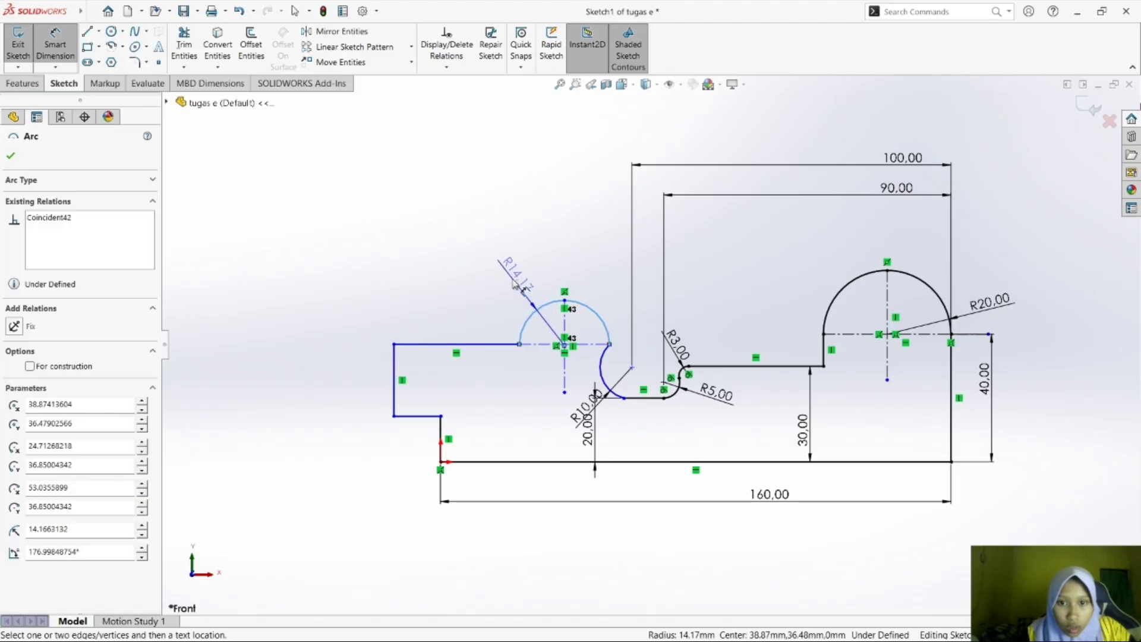
{"action": "left_click", "coordinate": [526, 284]}
{"action": "type", "text": "15"}
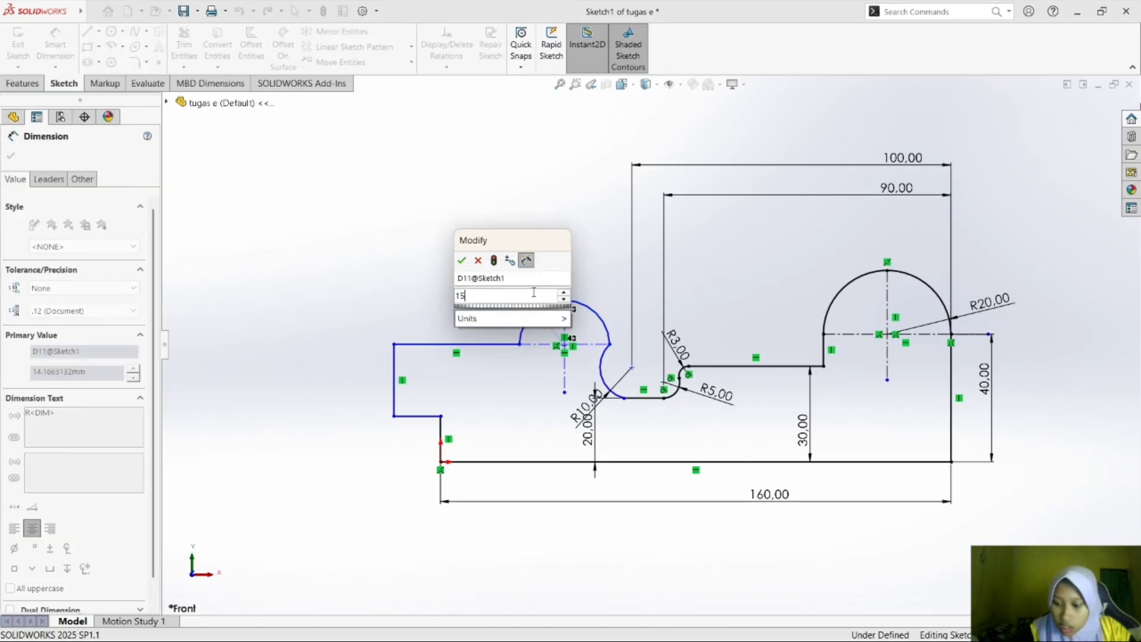
{"action": "key", "text": "Return"}
{"action": "left_click", "coordinate": [551, 374]}
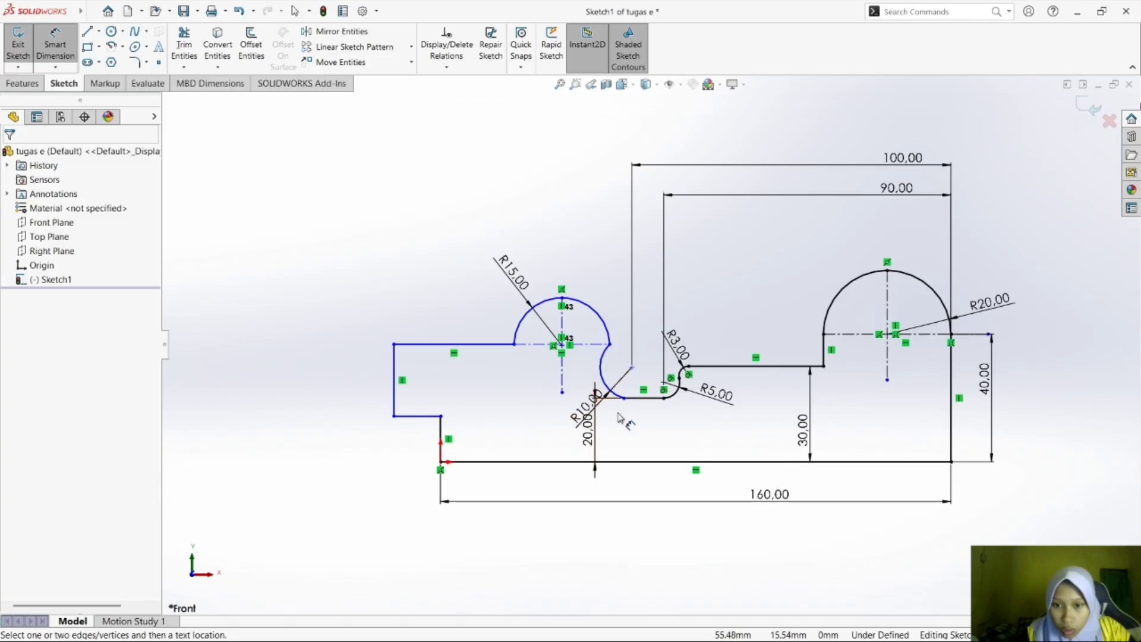
{"action": "key", "text": "Escape"}
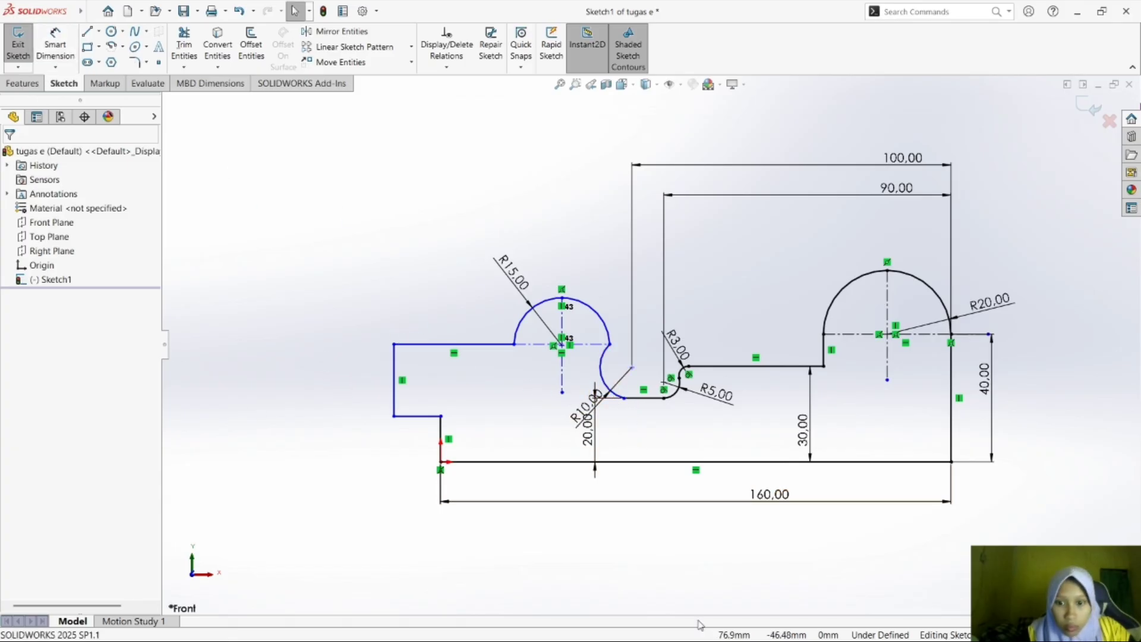
Move the 20 mm height dimension and the R10 radius label apart so they no longer overlap.
{"action": "left_click_drag", "start_coordinate": [595, 435], "coordinate": [644, 446]}
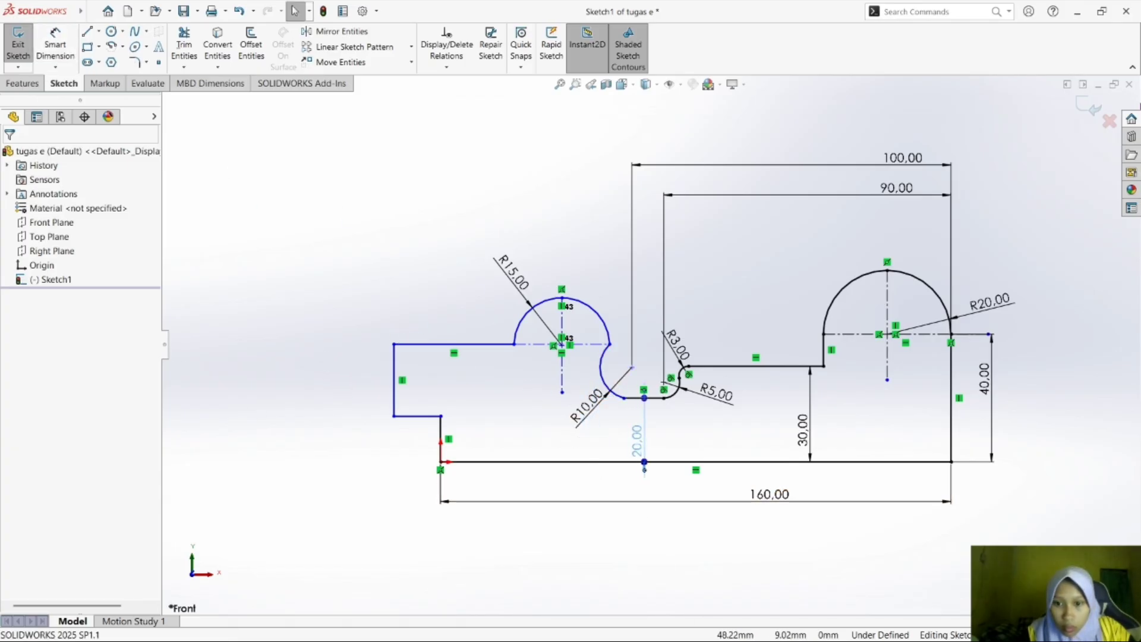
{"action": "left_click", "coordinate": [593, 403]}
{"action": "left_click_drag", "start_coordinate": [593, 403], "coordinate": [583, 418]}
{"action": "left_click", "coordinate": [707, 436]}
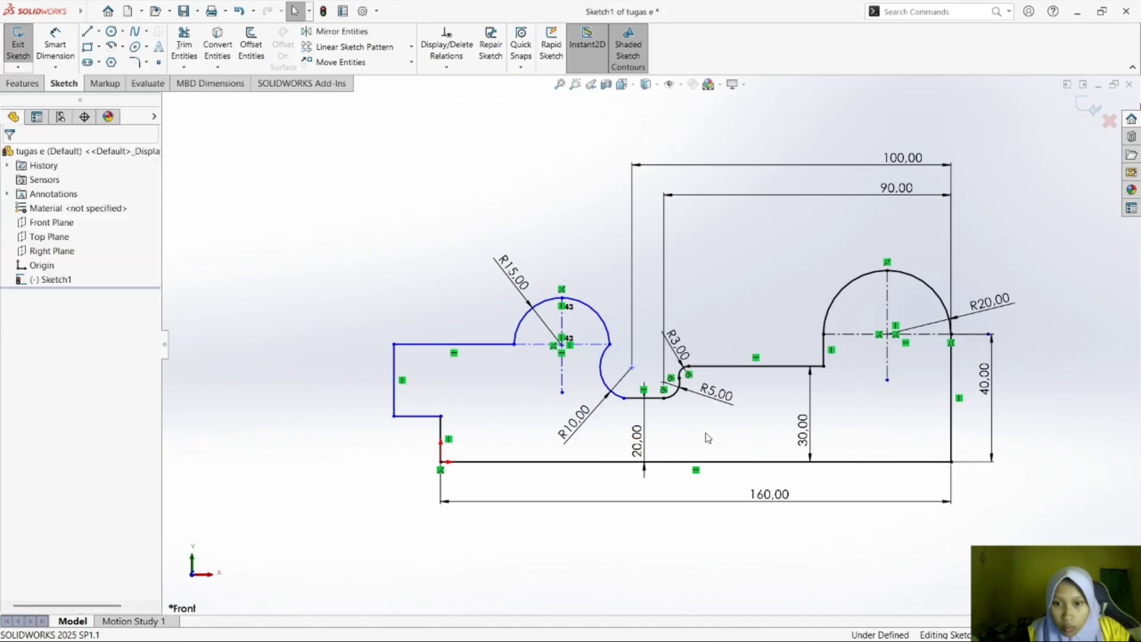
Make the R15 arc tangent to the adjoining R10 arc, trying an equal relation between them and undoing it.
{"action": "left_click", "coordinate": [609, 375]}
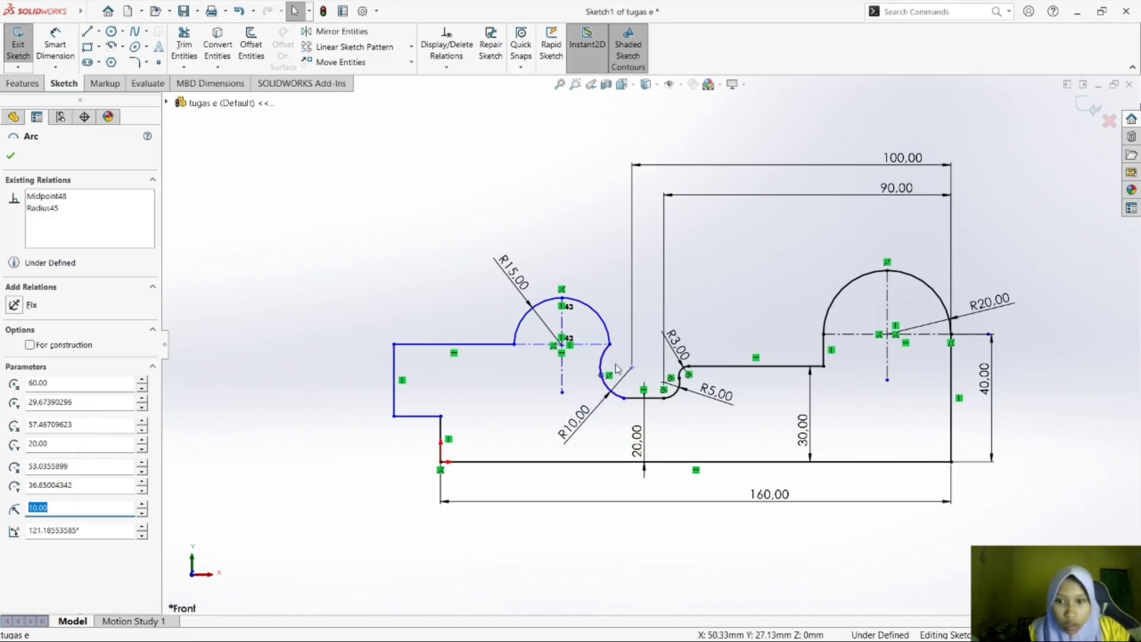
{"action": "key", "text": "Escape"}
{"action": "left_click", "coordinate": [602, 374]}
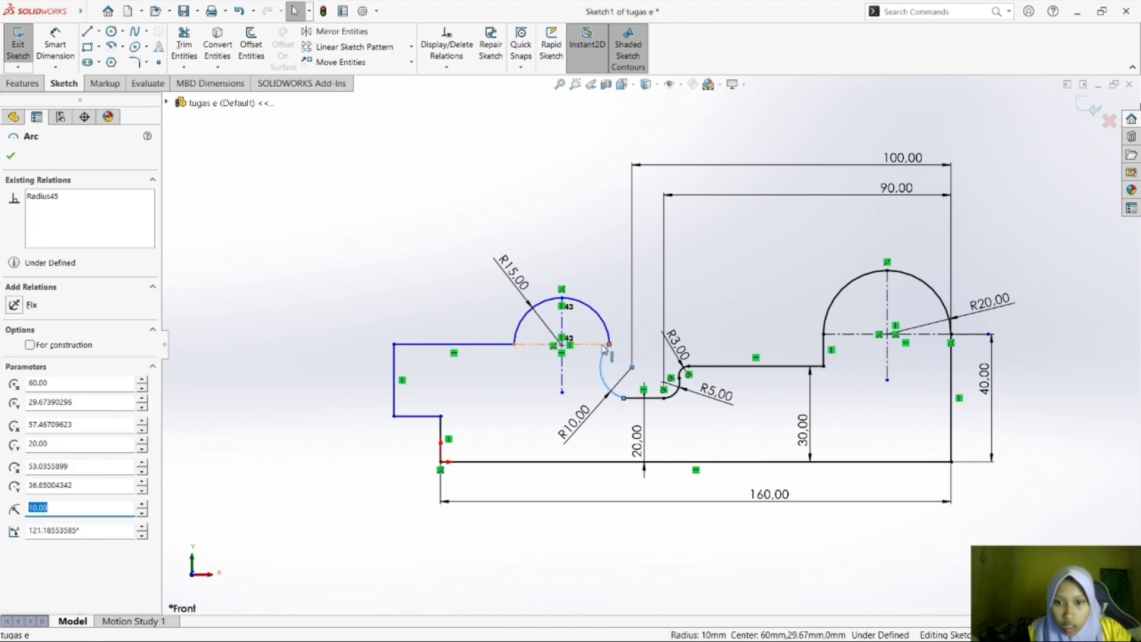
{"action": "left_click", "coordinate": [602, 327], "text": "ctrl"}
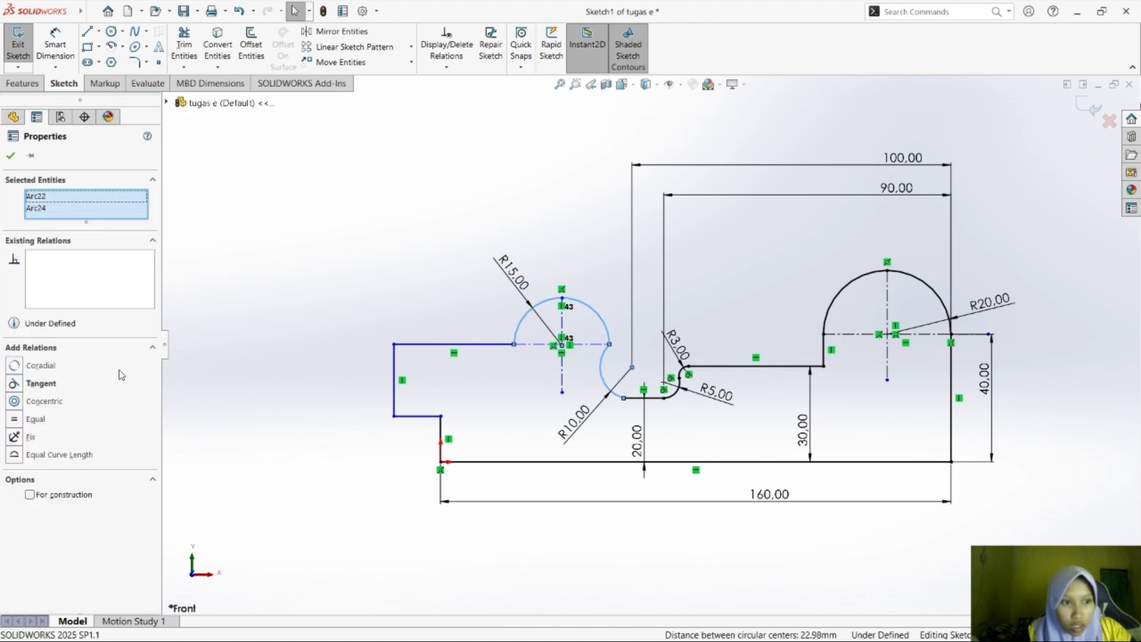
{"action": "left_click", "coordinate": [74, 384]}
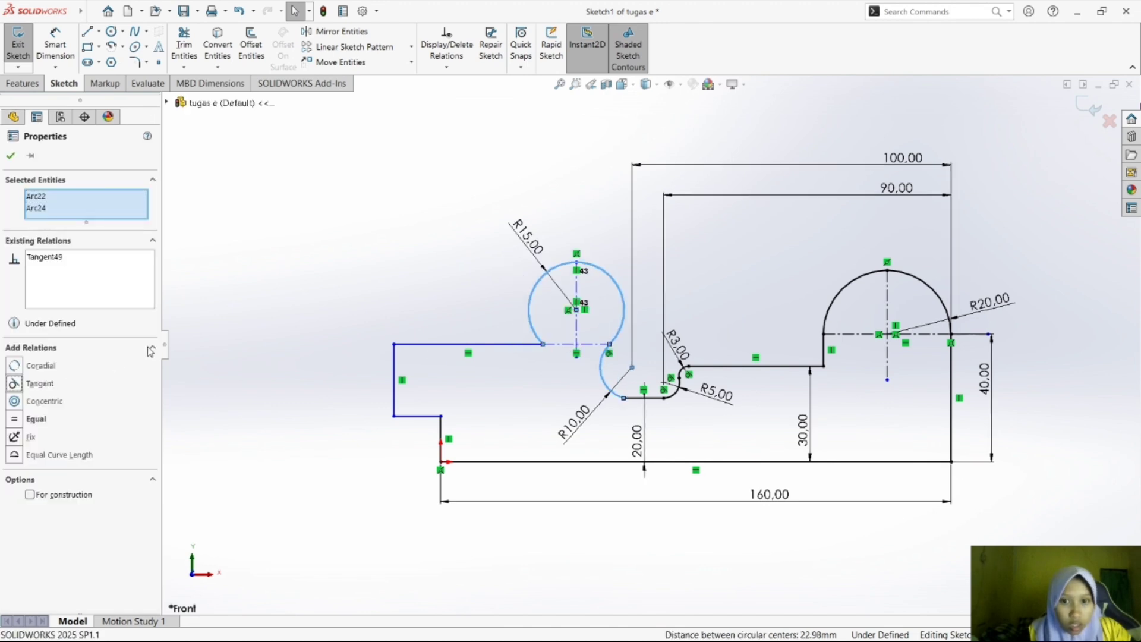
{"action": "left_click", "coordinate": [35, 419]}
{"action": "key", "text": "ctrl+z"}
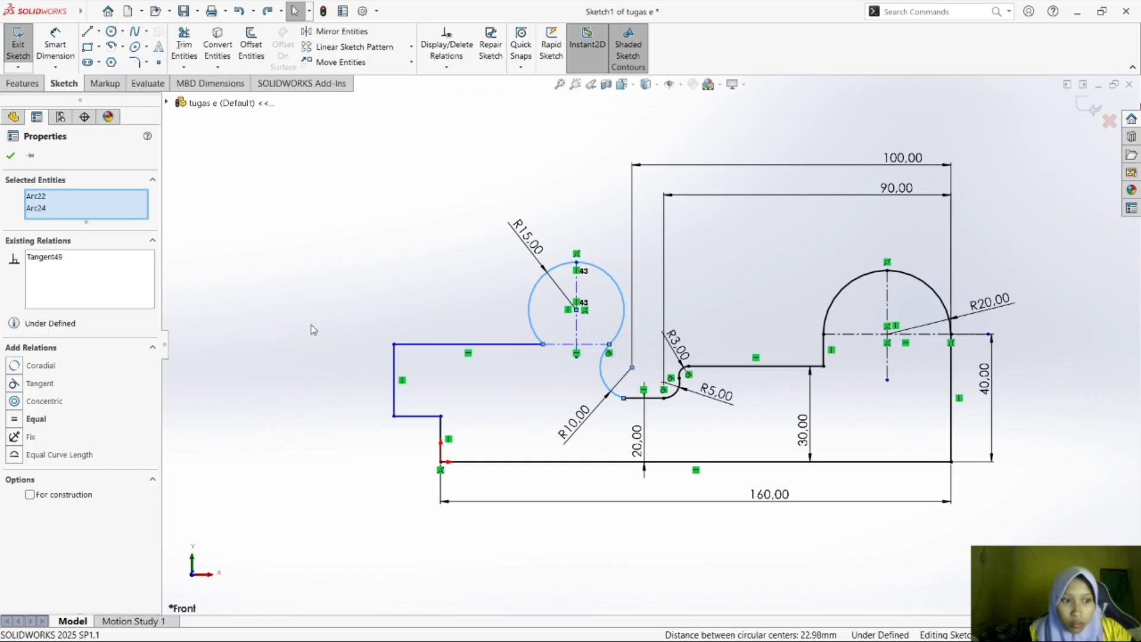
{"action": "key", "text": "ctrl+z"}
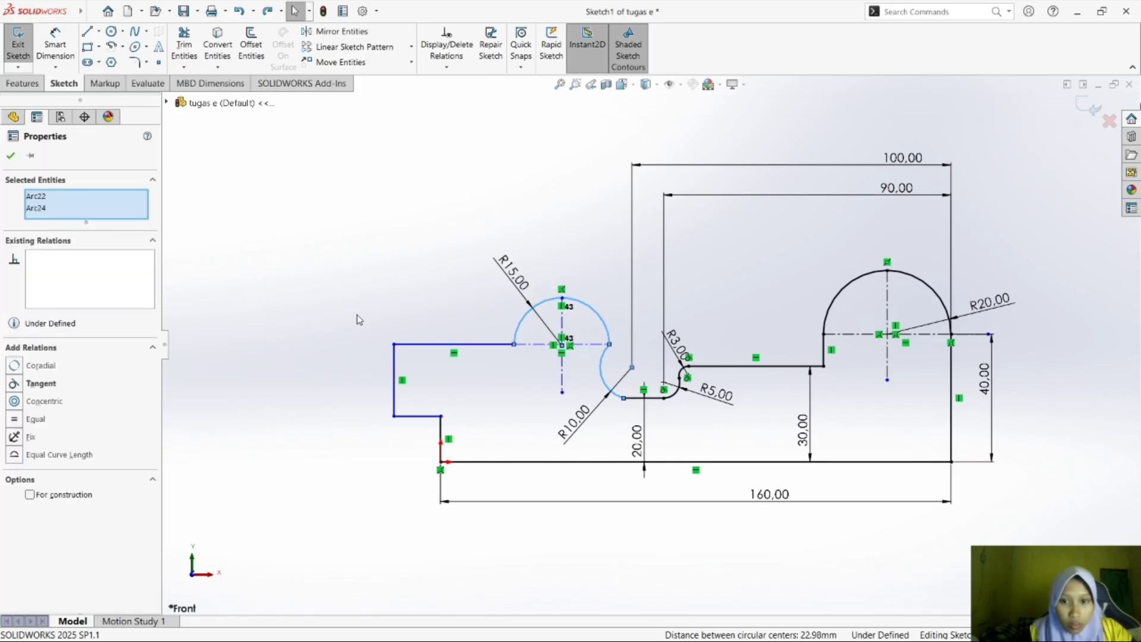
{"action": "left_click", "coordinate": [22, 385]}
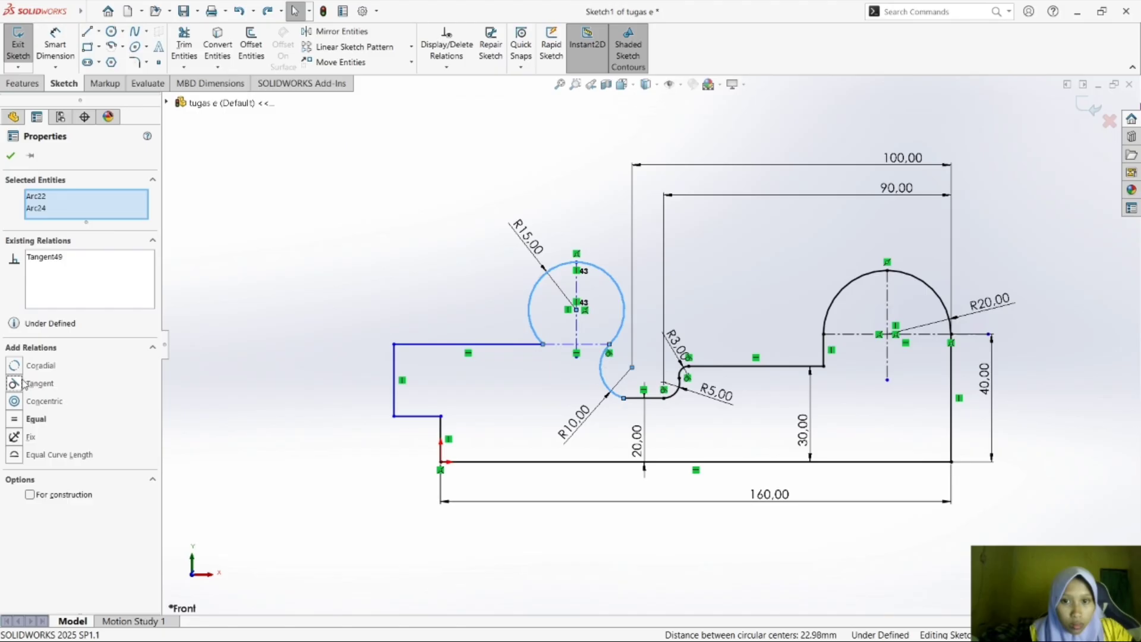
{"action": "left_click", "coordinate": [236, 315]}
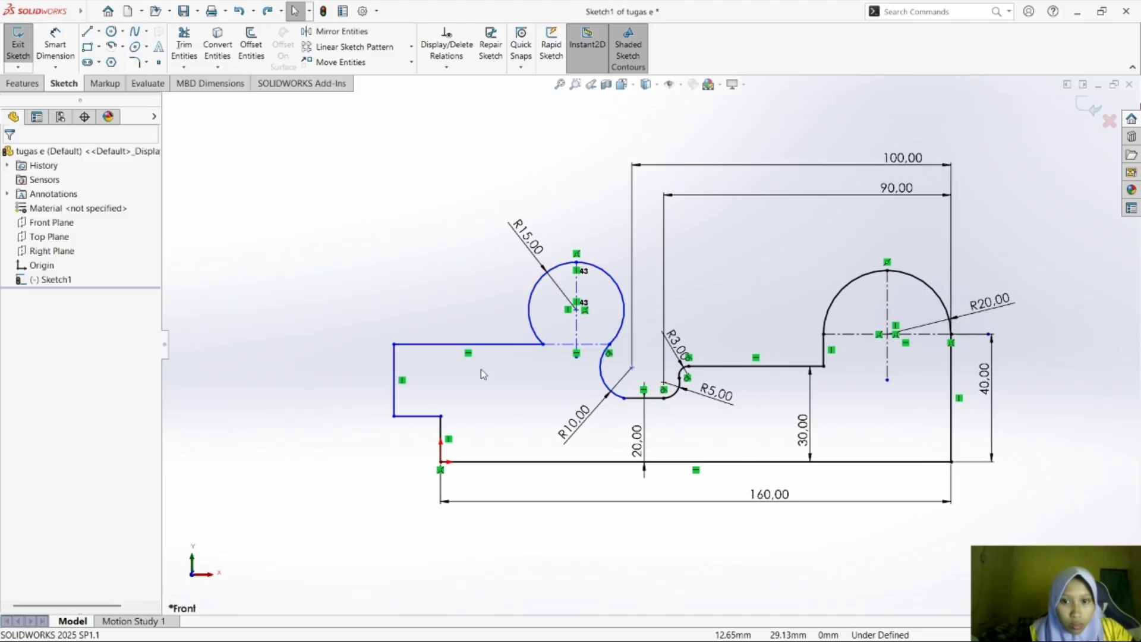
Reposition the R15 arc's free end down and outward so the arc is roughly a semicircle running smoothly into the R10 arc.
{"action": "left_click", "coordinate": [523, 334]}
{"action": "left_click_drag", "start_coordinate": [542, 344], "coordinate": [515, 344]}
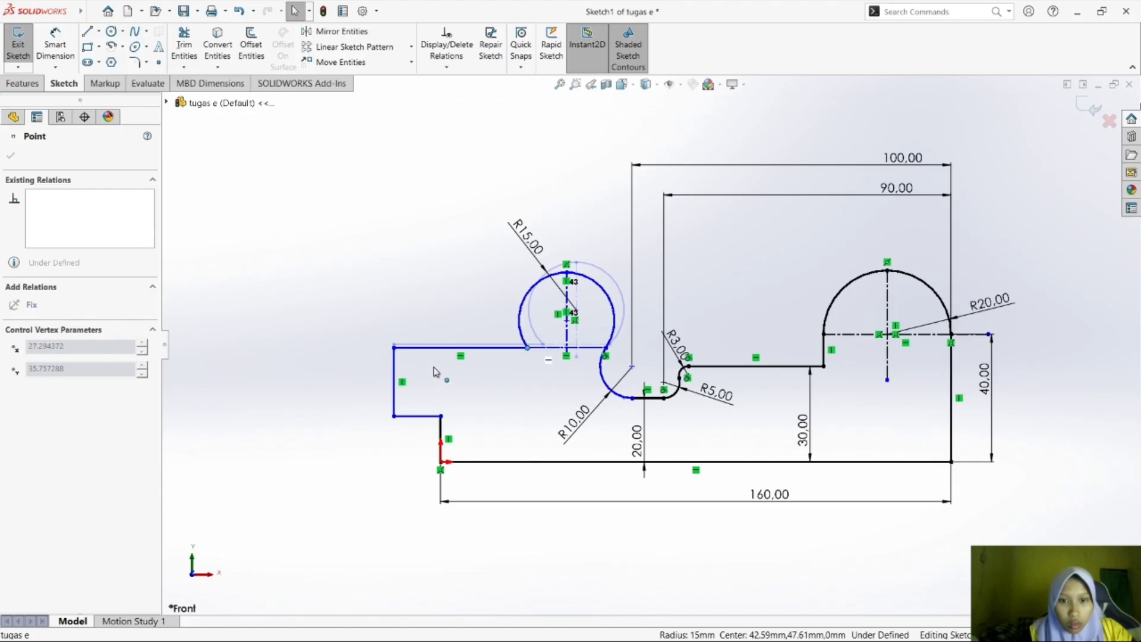
{"action": "left_click", "coordinate": [480, 384]}
{"action": "left_click_drag", "start_coordinate": [527, 350], "coordinate": [462, 367]}
{"action": "left_click", "coordinate": [470, 397]}
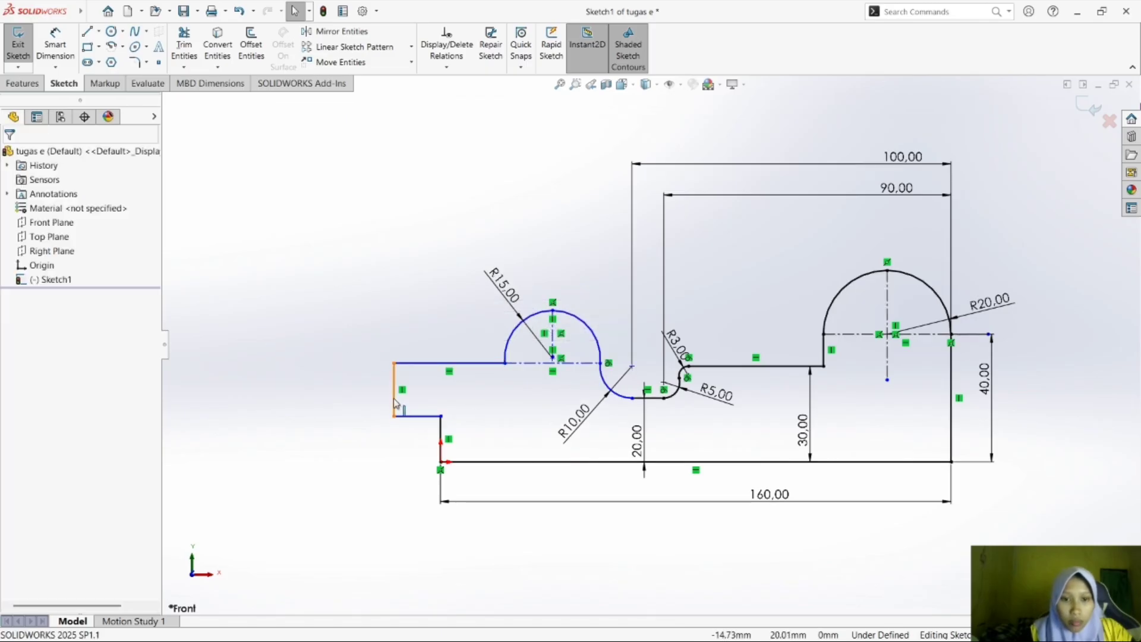
Dimension the short vertical line at the far left end of the profile as 30 mm.
{"action": "left_click", "coordinate": [55, 45]}
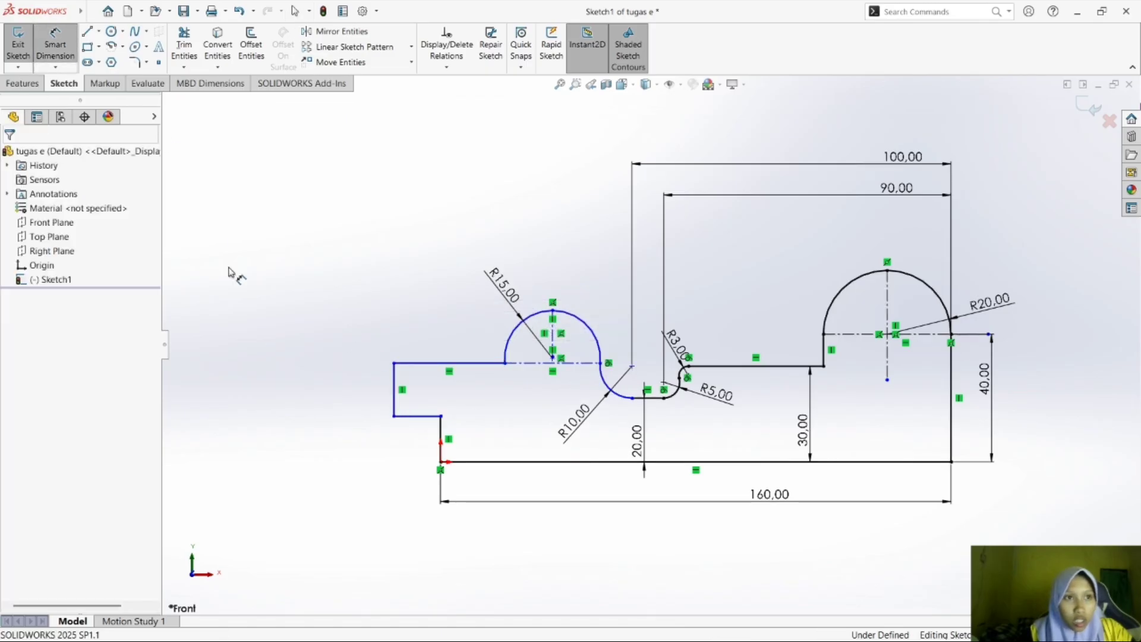
{"action": "left_click", "coordinate": [395, 380]}
{"action": "left_click", "coordinate": [361, 388]}
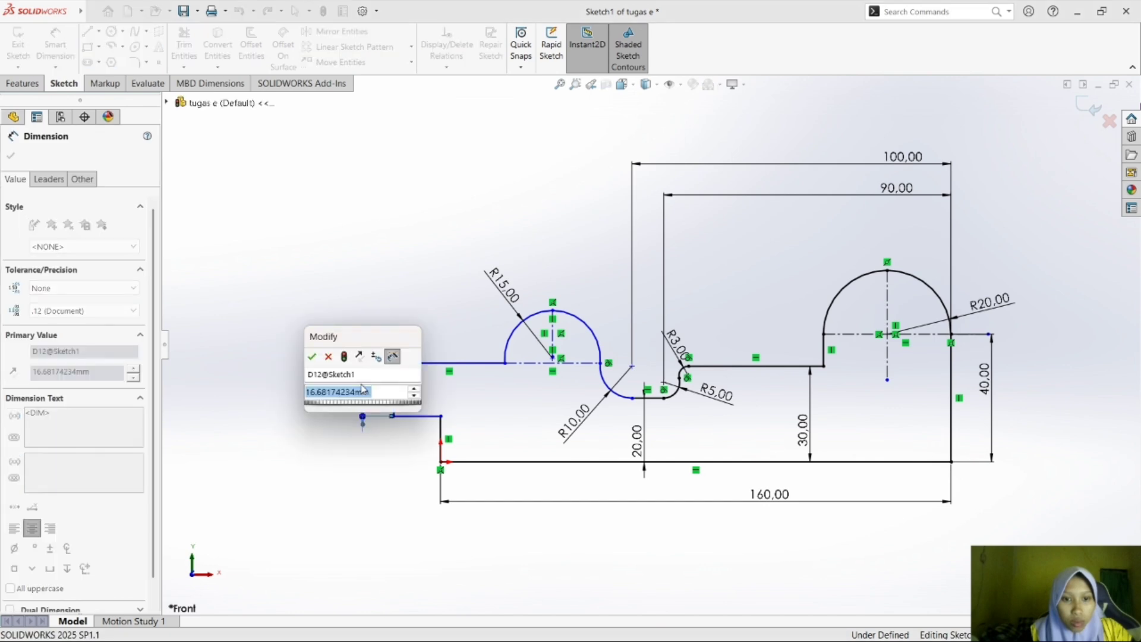
{"action": "type", "text": "30"}
{"action": "key", "text": "Return"}
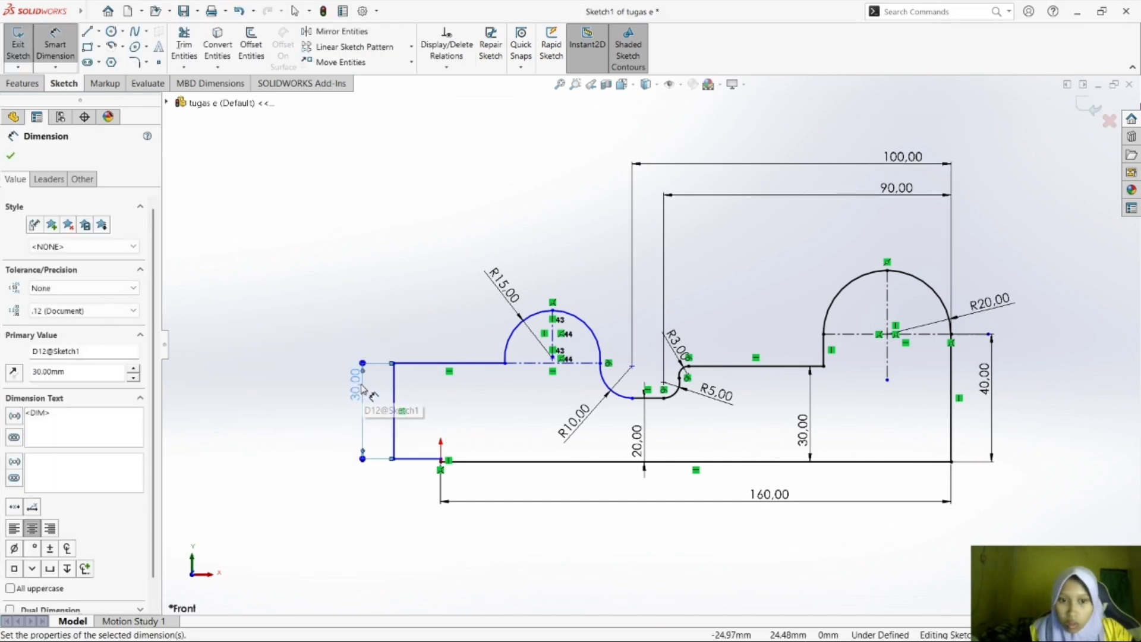
Switch between the exercise PDF in Foxit Reader and the SOLIDWORKS sketch to compare the dimensions of drawing e).
{"action": "mouse_move", "coordinate": [889, 635]}
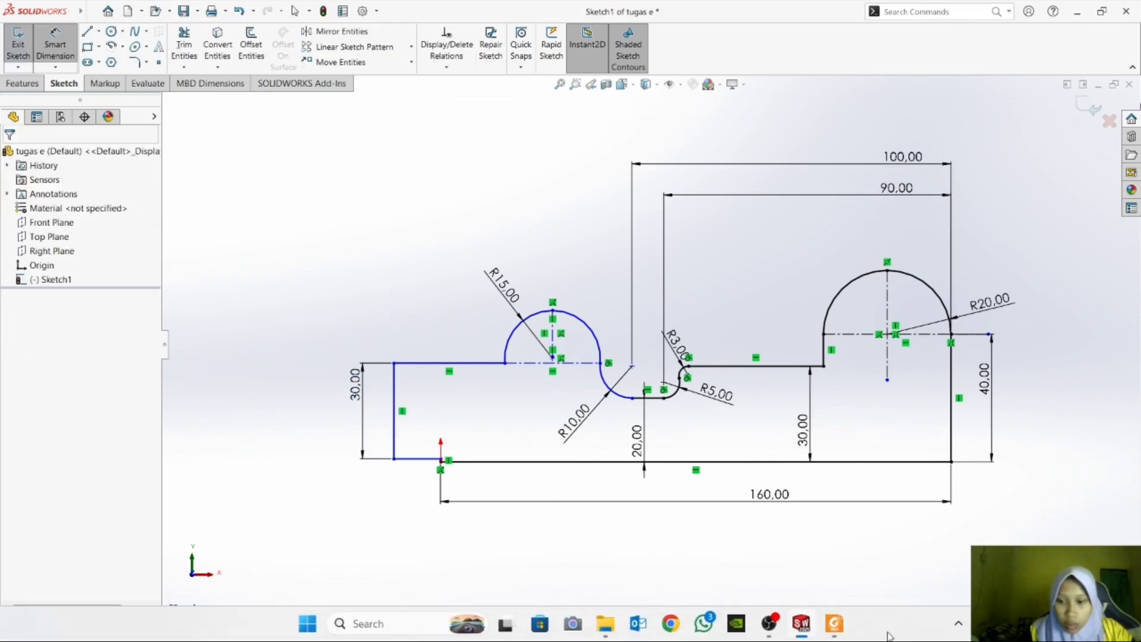
{"action": "left_click", "coordinate": [829, 625]}
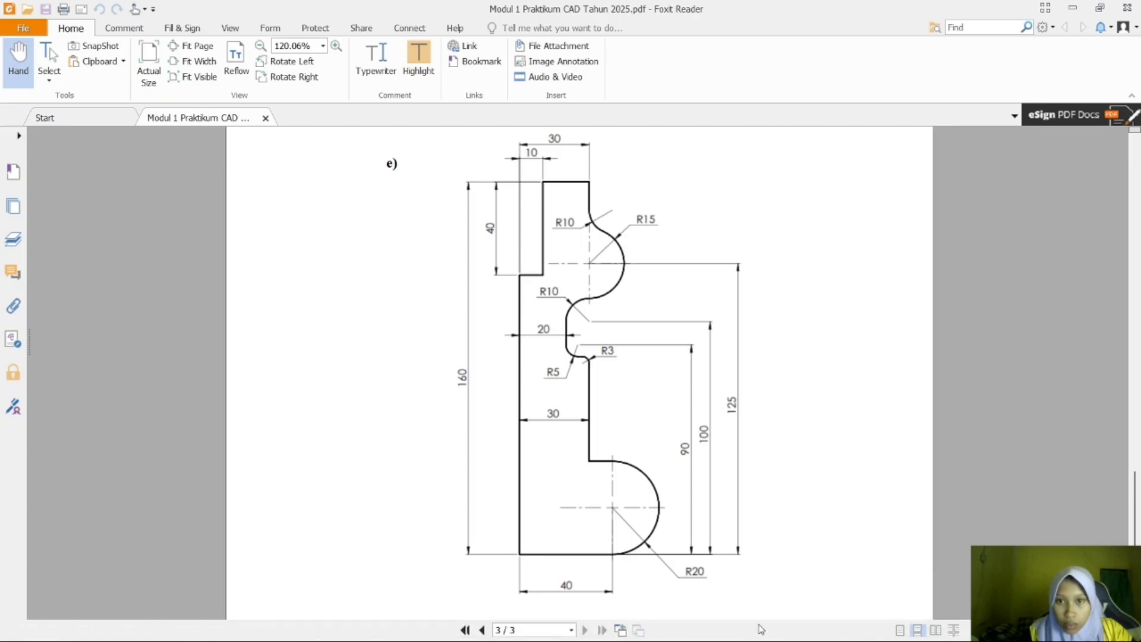
{"action": "left_click", "coordinate": [803, 624]}
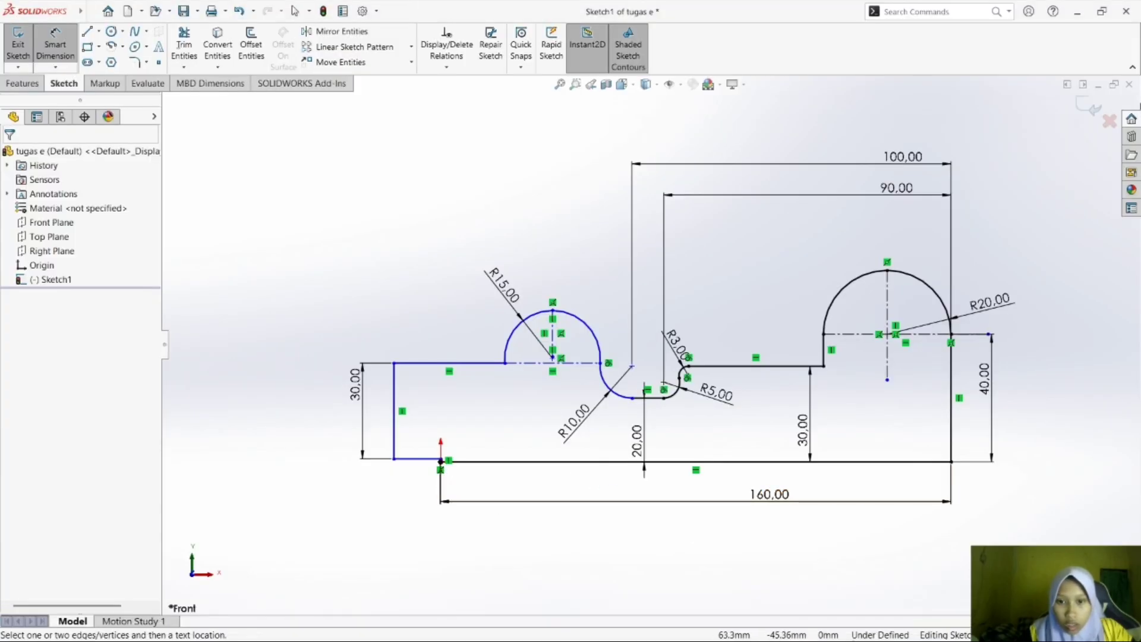
{"action": "mouse_move", "coordinate": [840, 604]}
{"action": "left_click", "coordinate": [802, 624]}
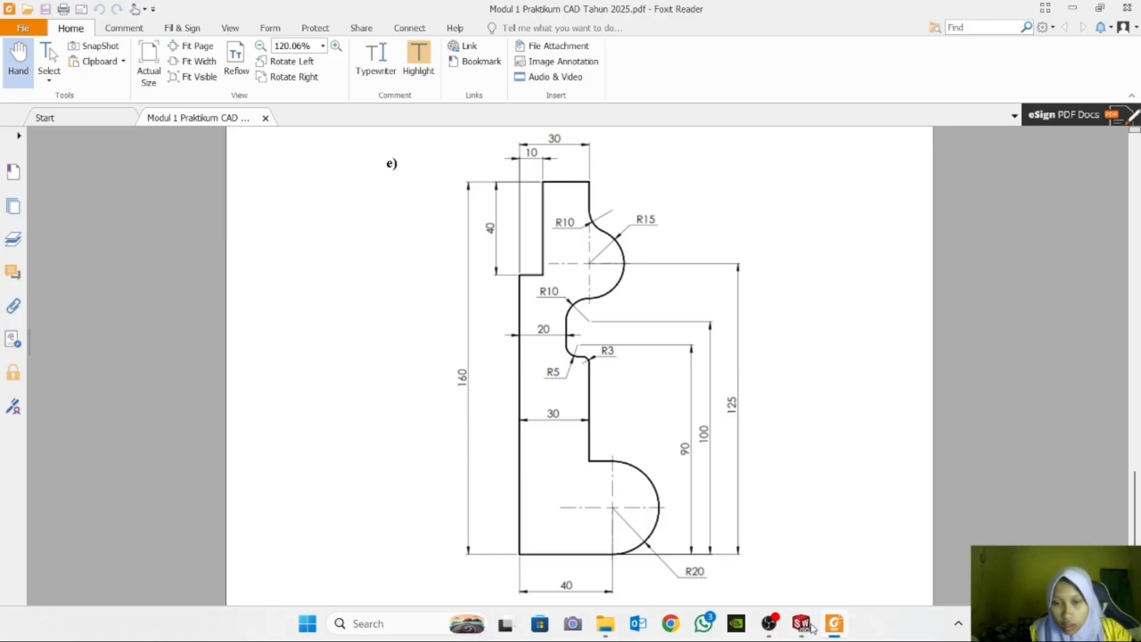
{"action": "left_click", "coordinate": [835, 623]}
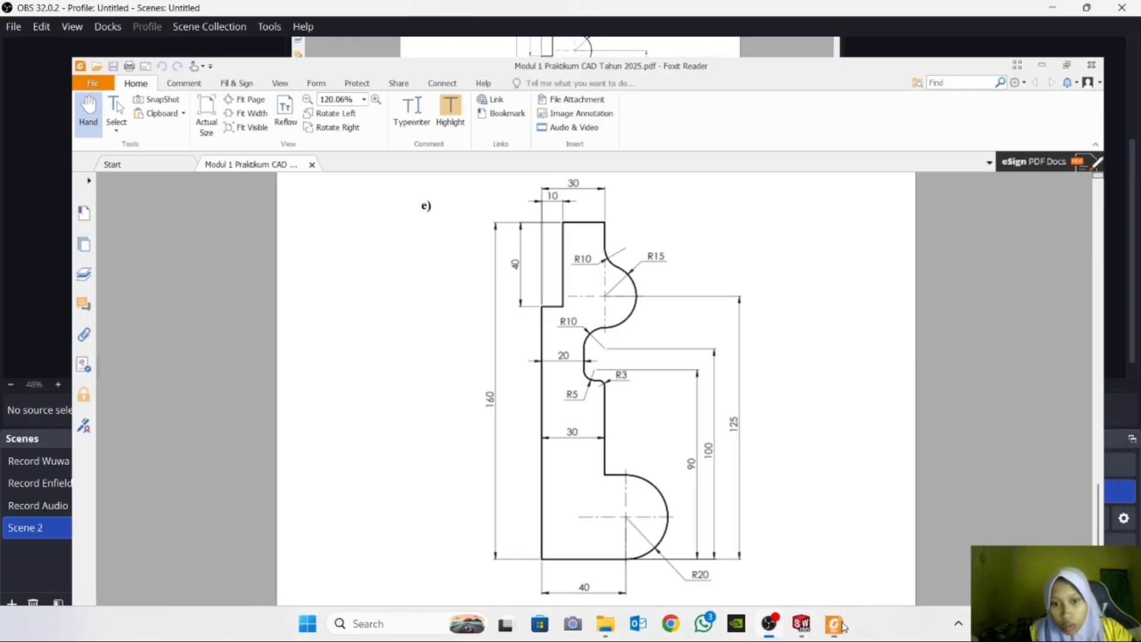
{"action": "left_click", "coordinate": [803, 624]}
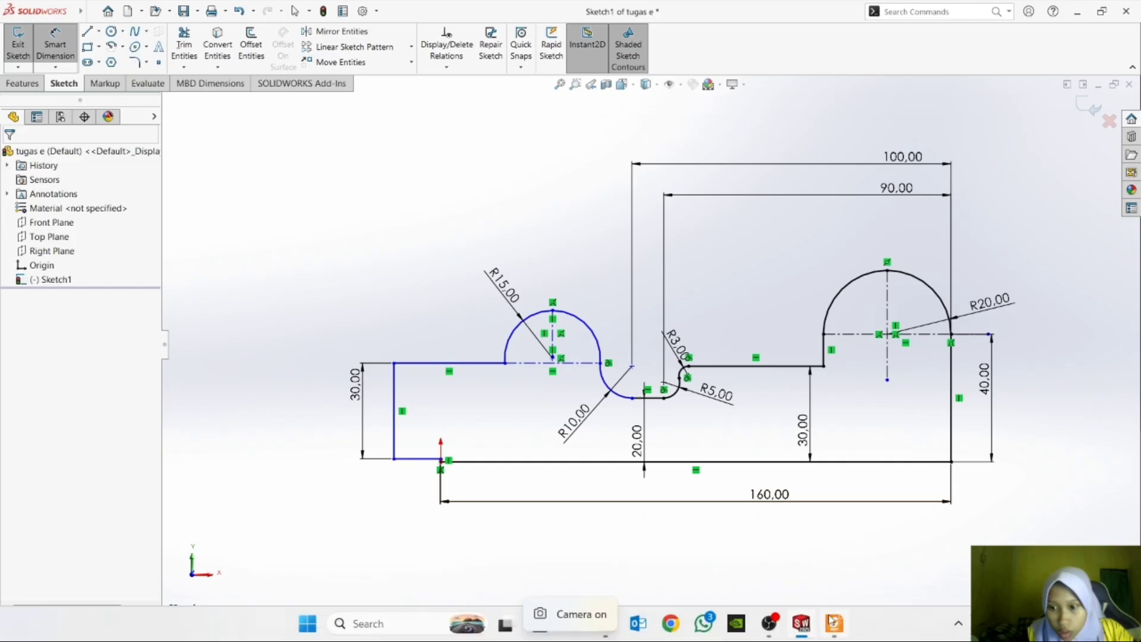
{"action": "mouse_move", "coordinate": [844, 628]}
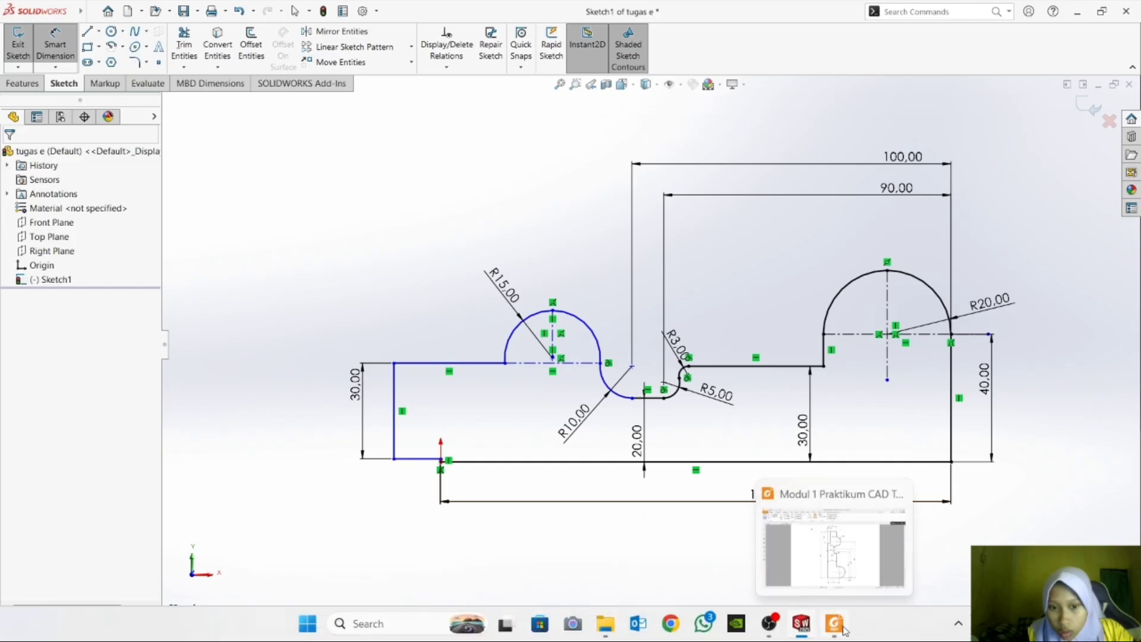
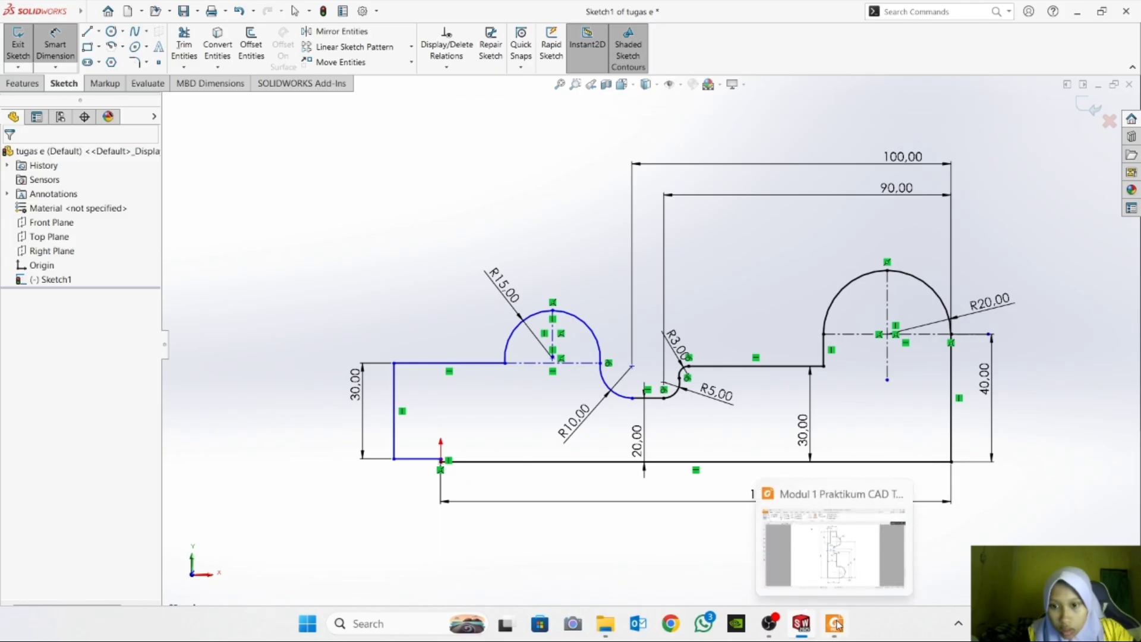
Check the reference drawing, then delete the profile's far-left vertical line and the short horizontal line beside the origin.
{"action": "left_click", "coordinate": [838, 582]}
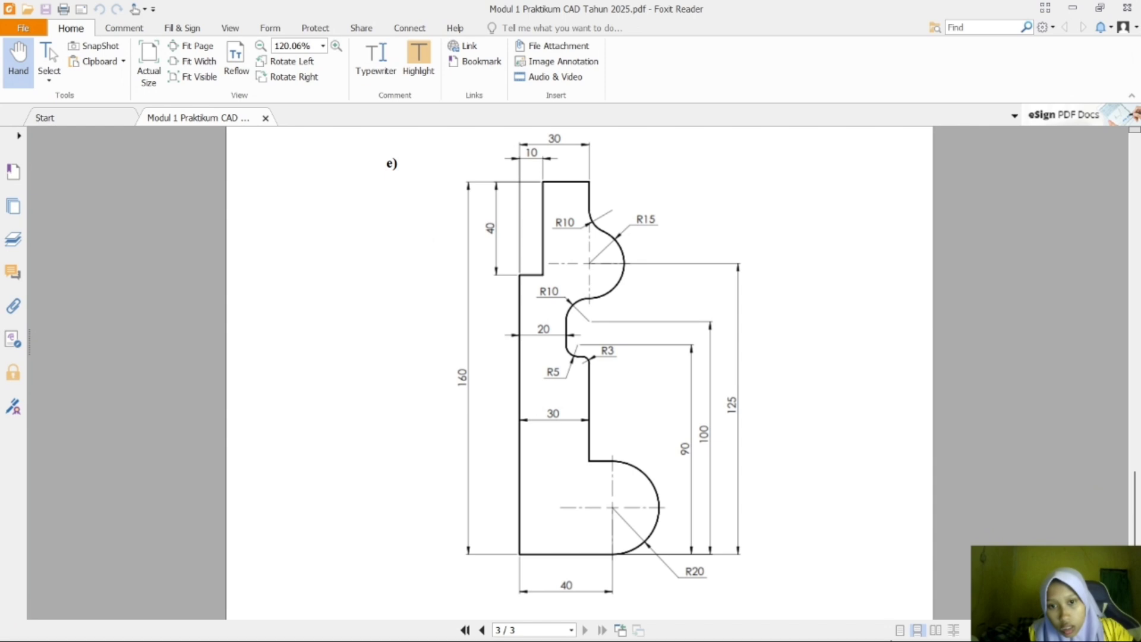
{"action": "left_click", "coordinate": [843, 629]}
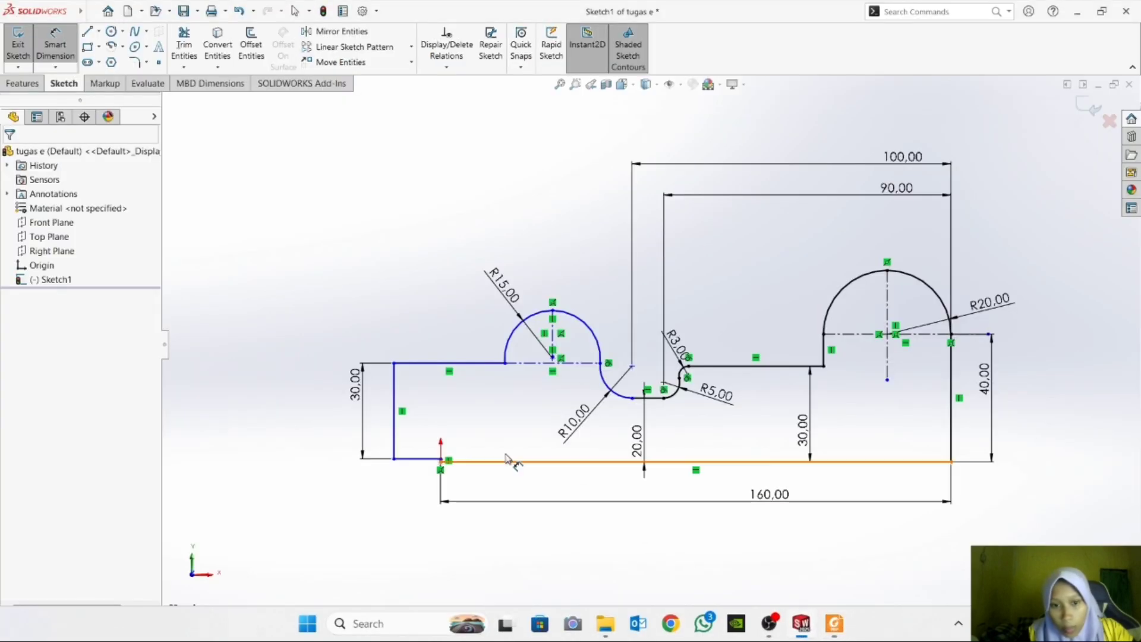
{"action": "left_click", "coordinate": [394, 441]}
{"action": "left_click", "coordinate": [397, 441]}
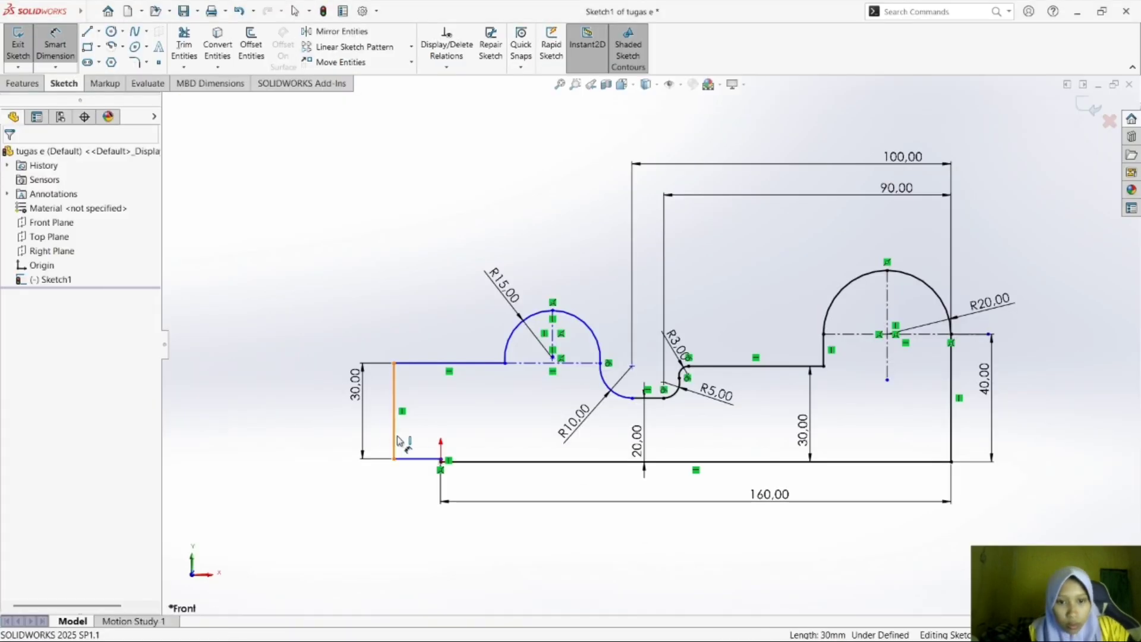
{"action": "left_click", "coordinate": [397, 441]}
{"action": "key", "text": "Delete"}
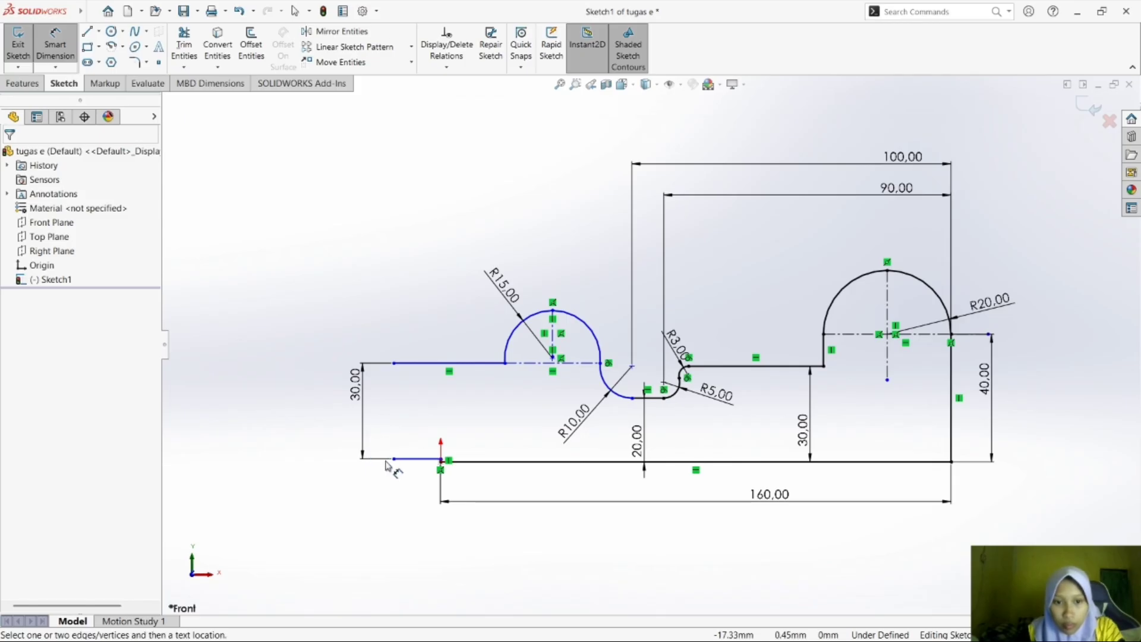
{"action": "left_click", "coordinate": [418, 459]}
{"action": "key", "text": "Delete"}
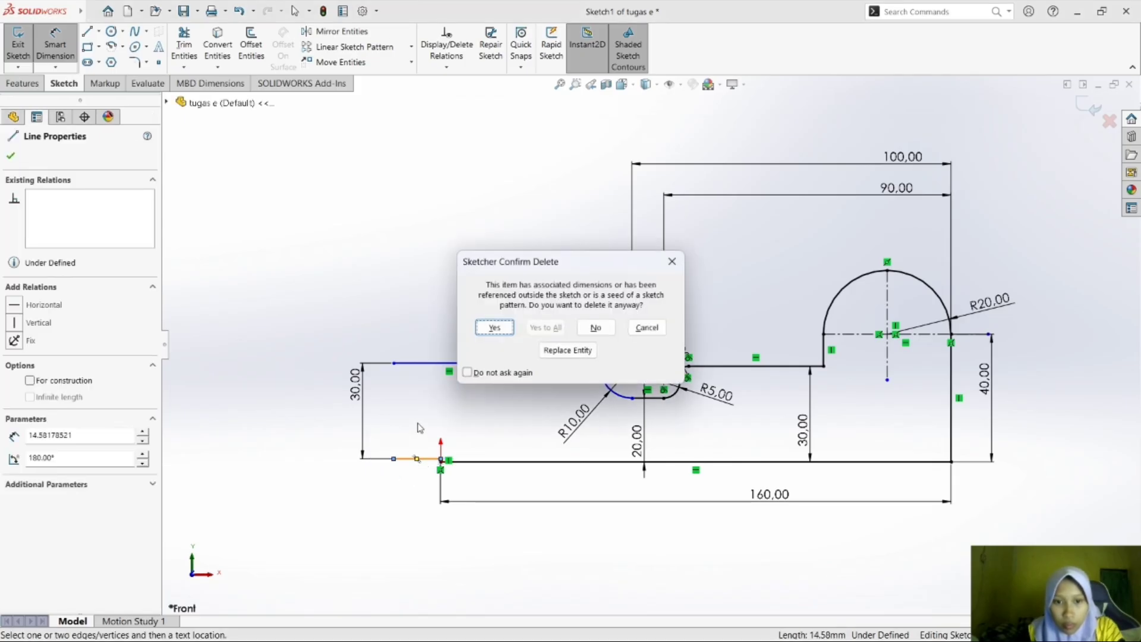
{"action": "left_click", "coordinate": [494, 329]}
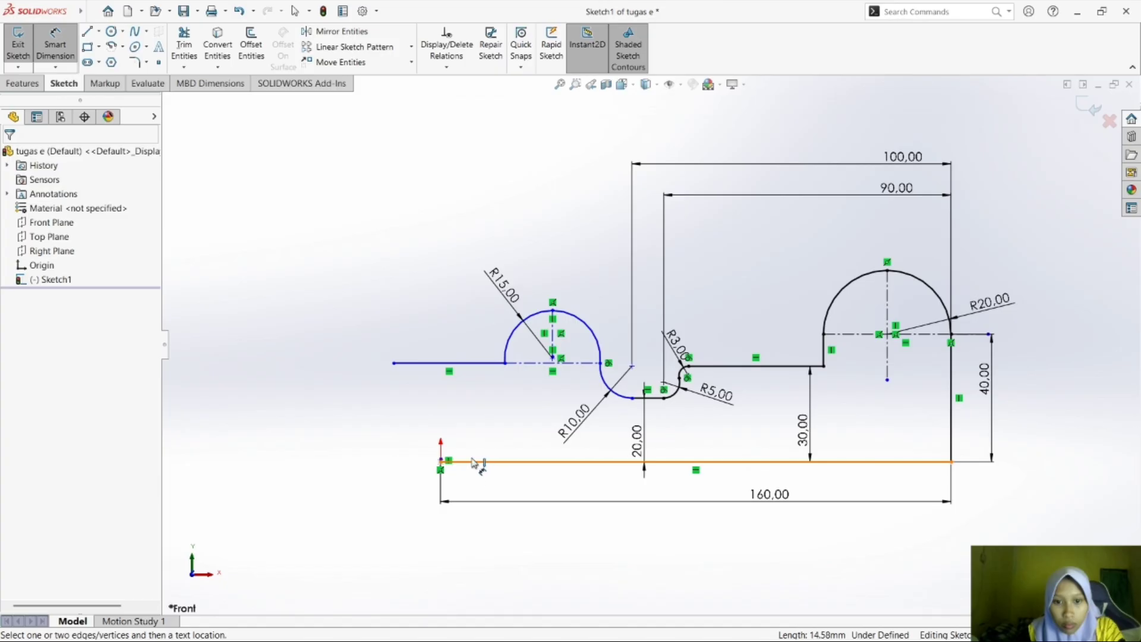
Close the profile with stepped lines from the origin up about 11 mm, left, and up to the upper line's open end.
{"action": "left_click", "coordinate": [87, 31]}
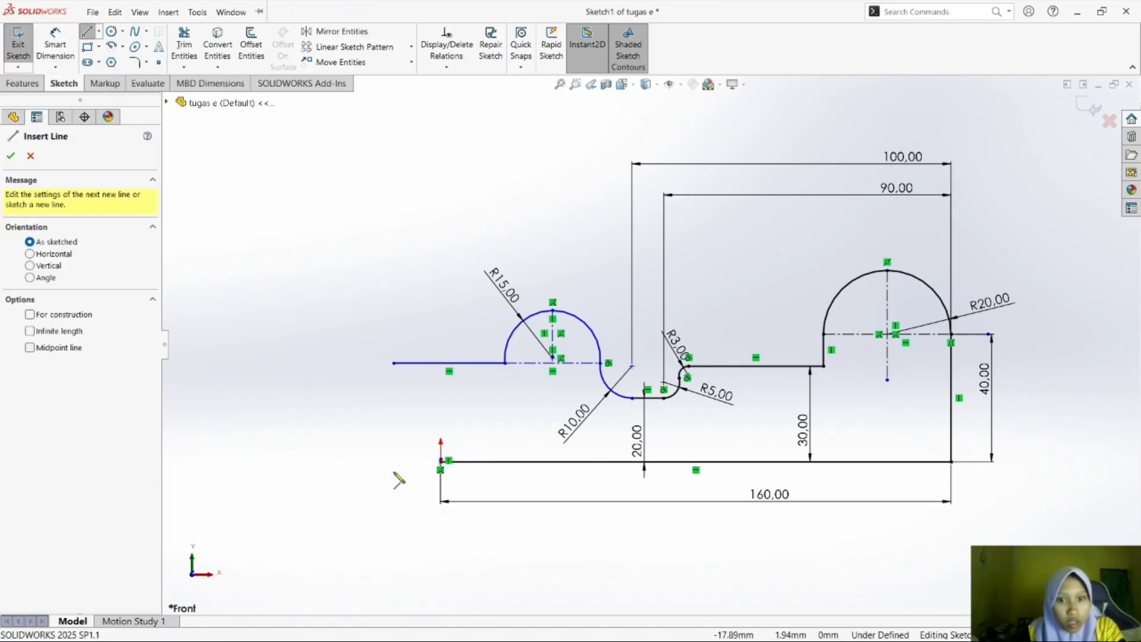
{"action": "left_click", "coordinate": [441, 462]}
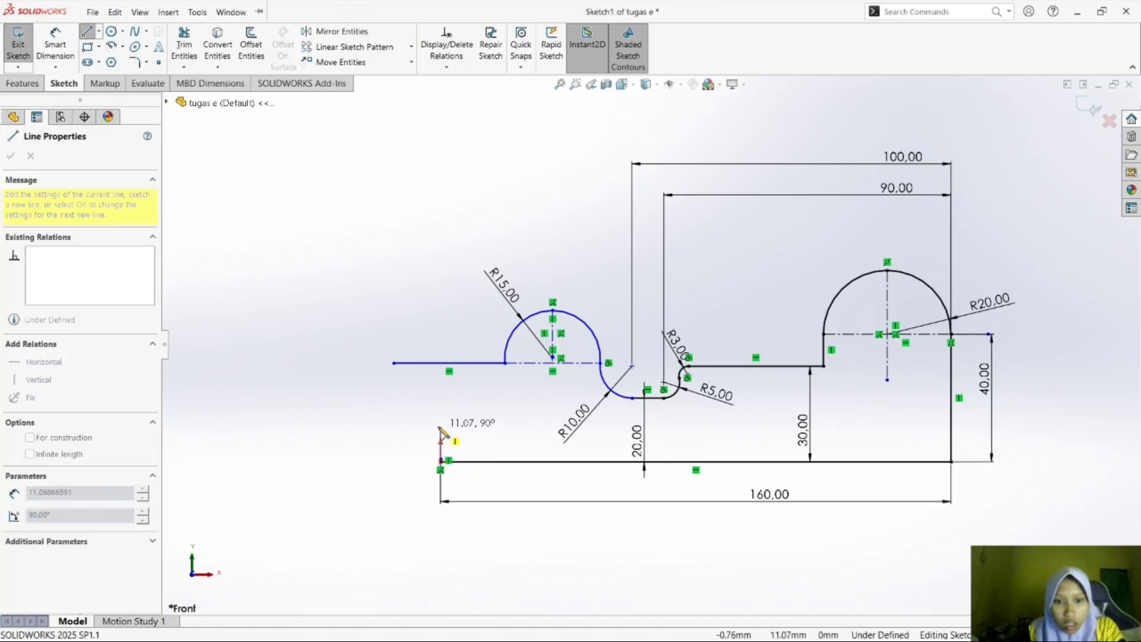
{"action": "left_click", "coordinate": [440, 426]}
{"action": "left_click", "coordinate": [394, 426]}
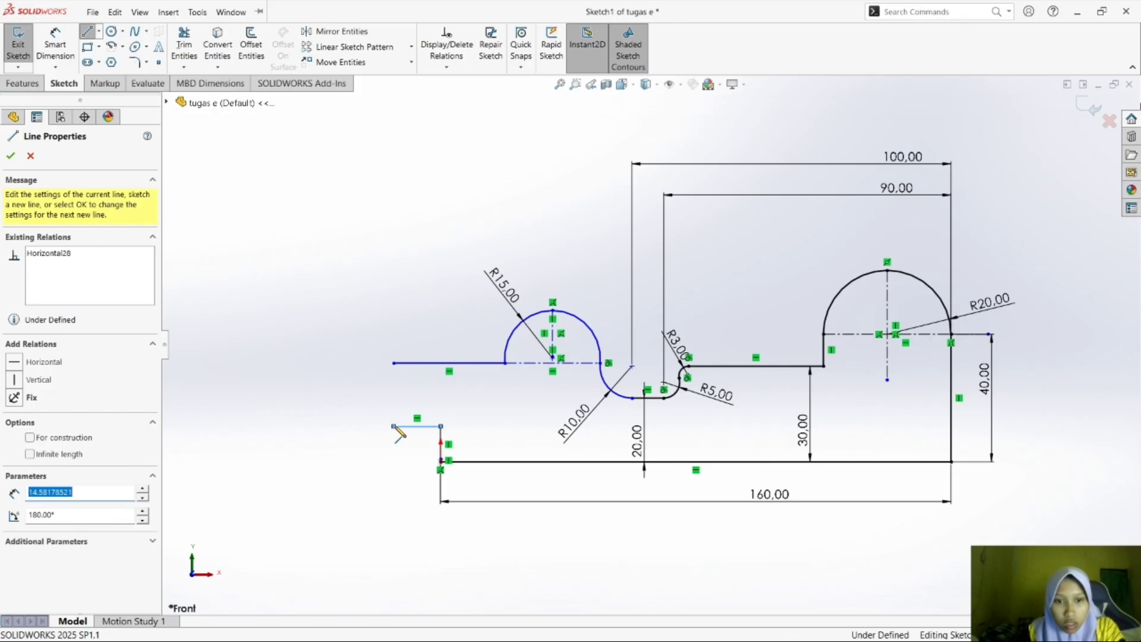
{"action": "left_click", "coordinate": [393, 363]}
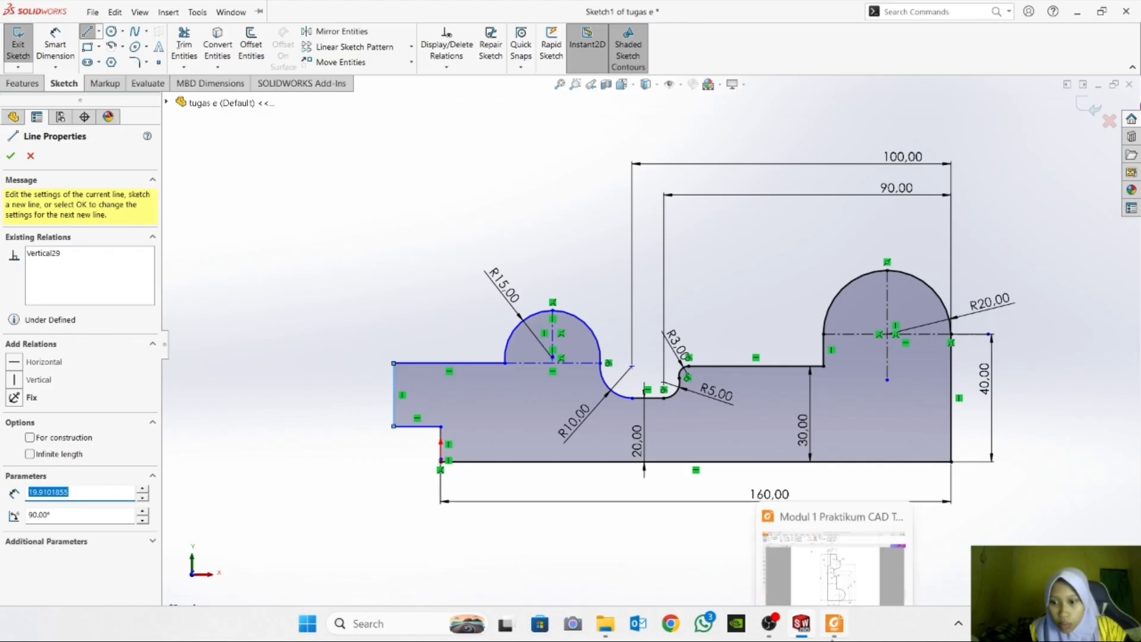
Check the reference drawing and dimension the notch's horizontal line as 40 mm.
{"action": "left_click", "coordinate": [835, 635]}
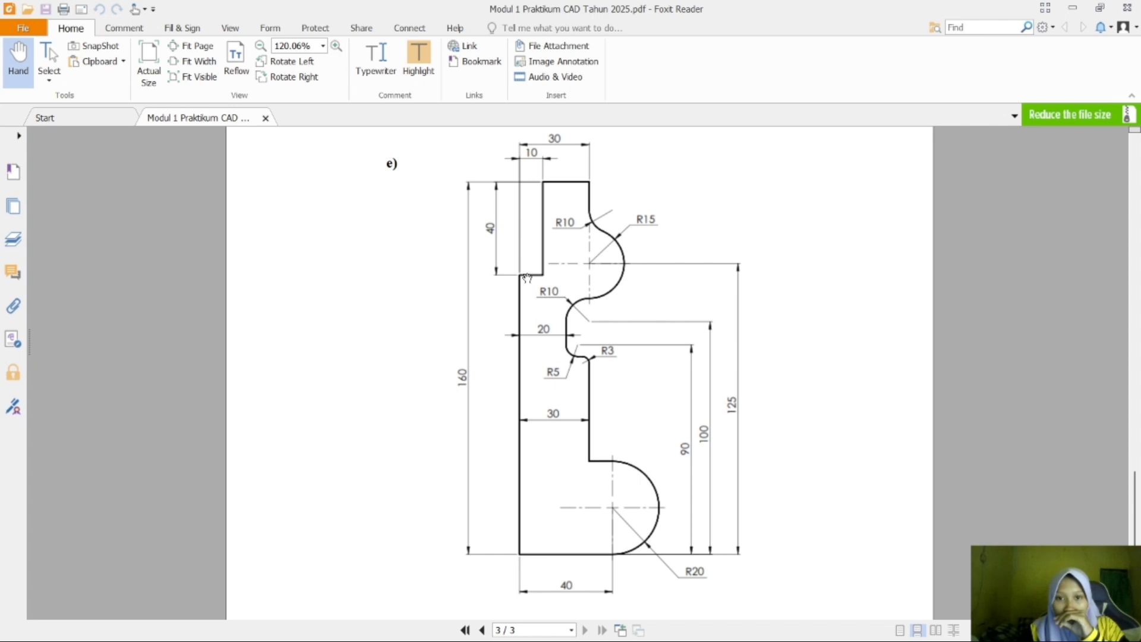
{"action": "mouse_move", "coordinate": [865, 634]}
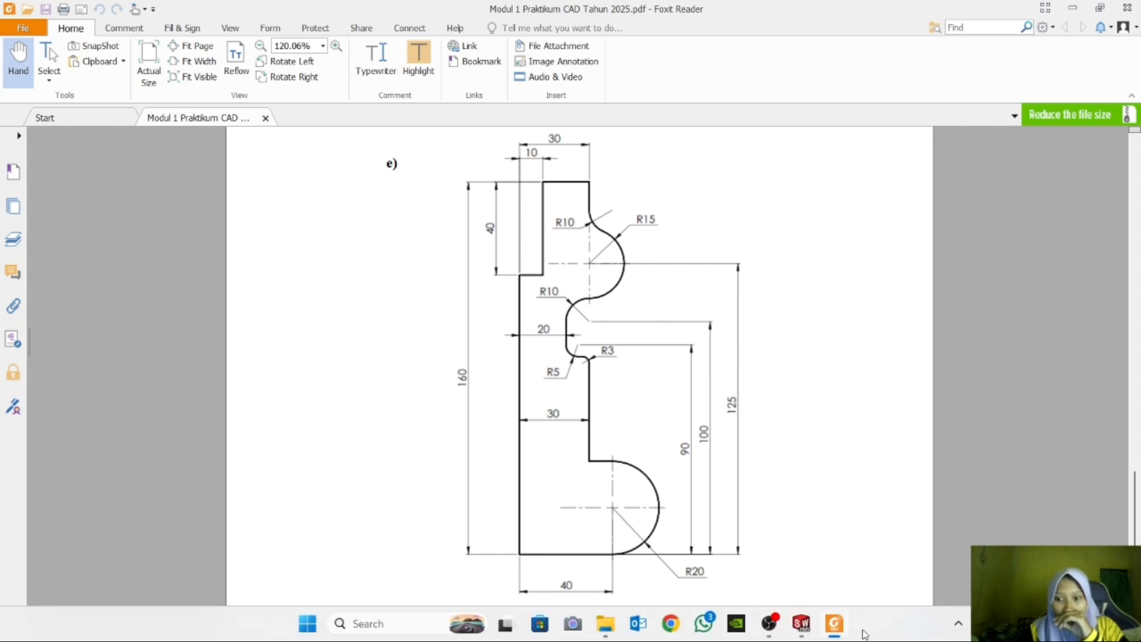
{"action": "left_click", "coordinate": [813, 630]}
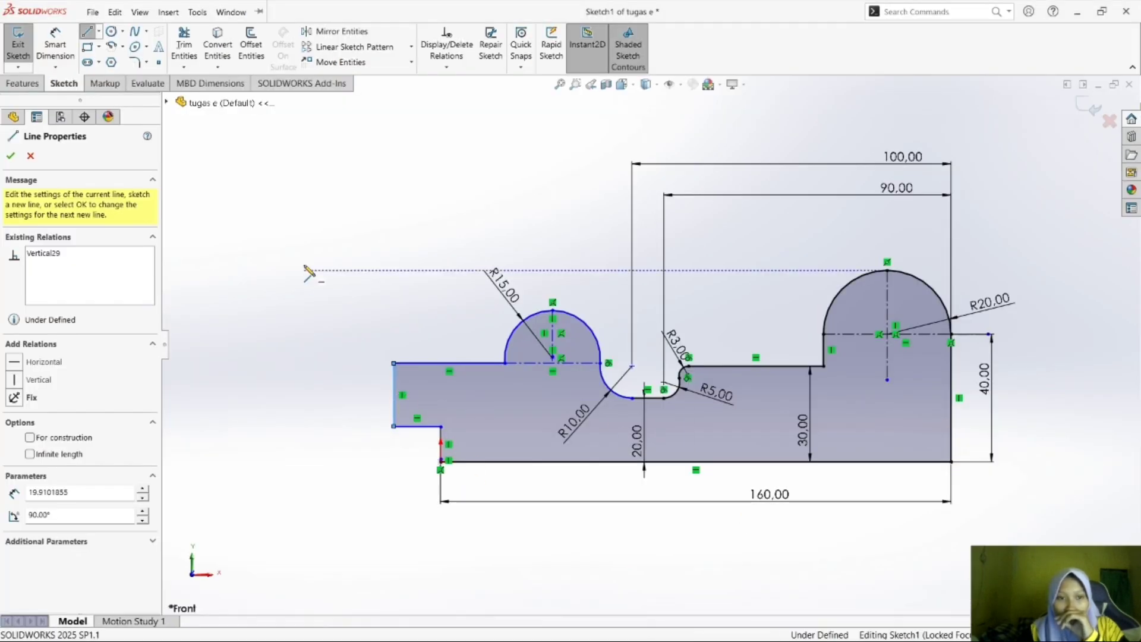
{"action": "left_click", "coordinate": [55, 43]}
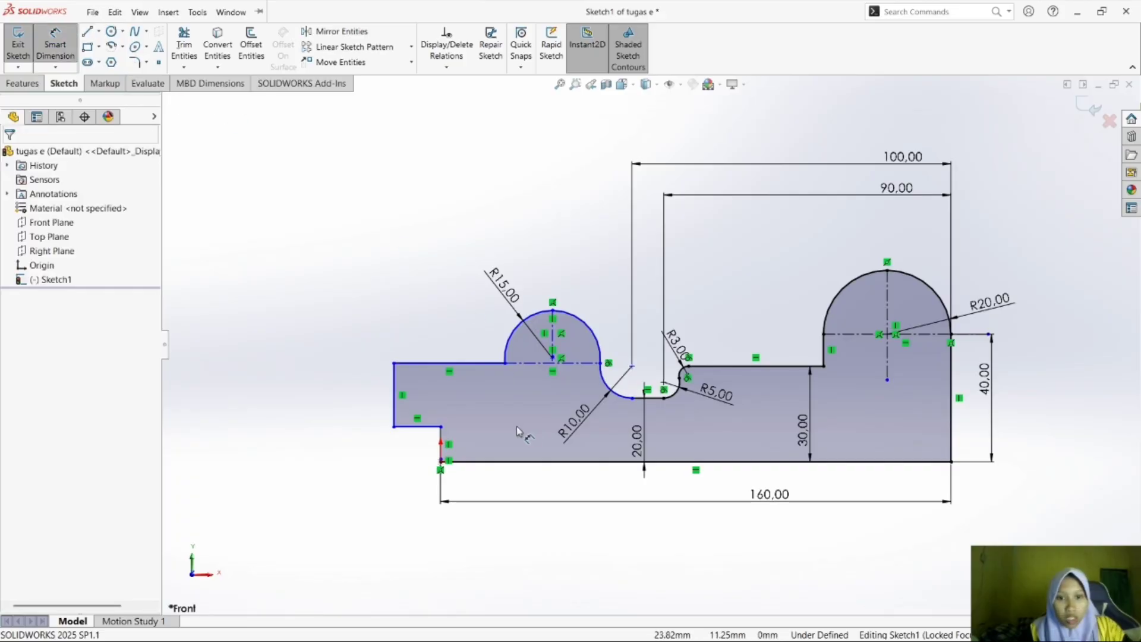
{"action": "left_click", "coordinate": [428, 427]}
{"action": "left_click", "coordinate": [436, 475]}
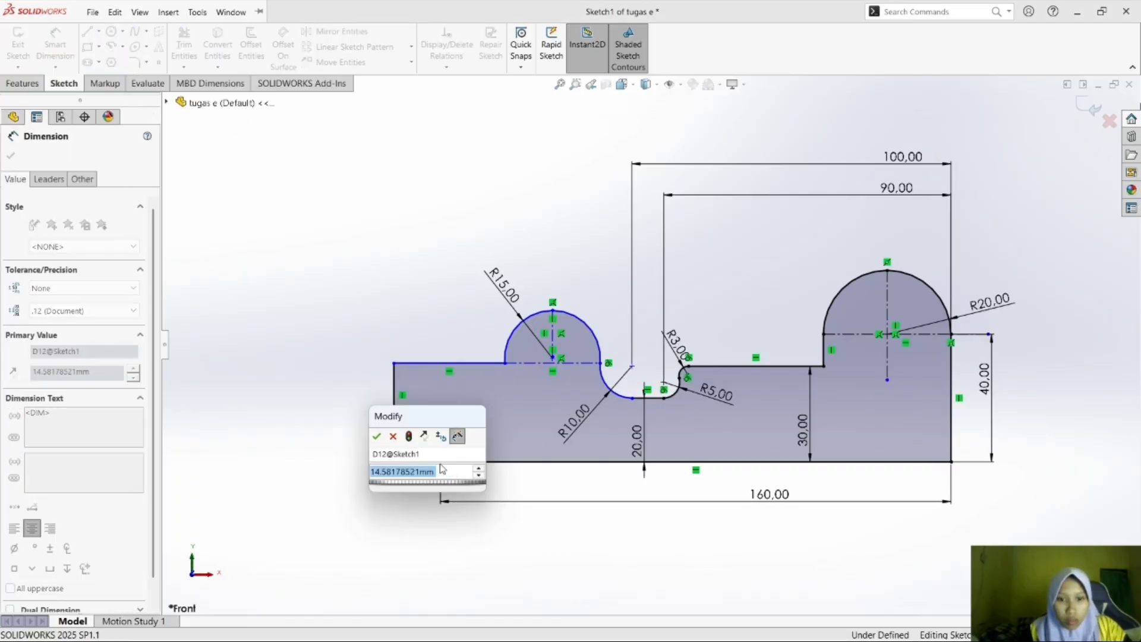
{"action": "type", "text": "40"}
{"action": "key", "text": "Return"}
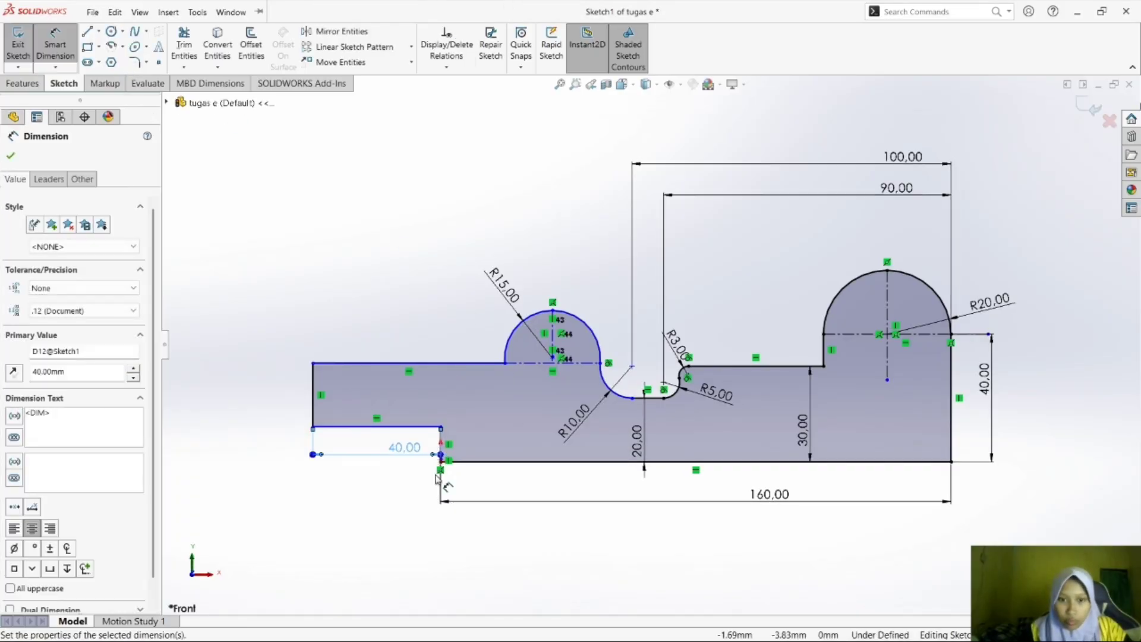
Dimension the profile's far-left vertical edge as 30 mm.
{"action": "left_click", "coordinate": [313, 404]}
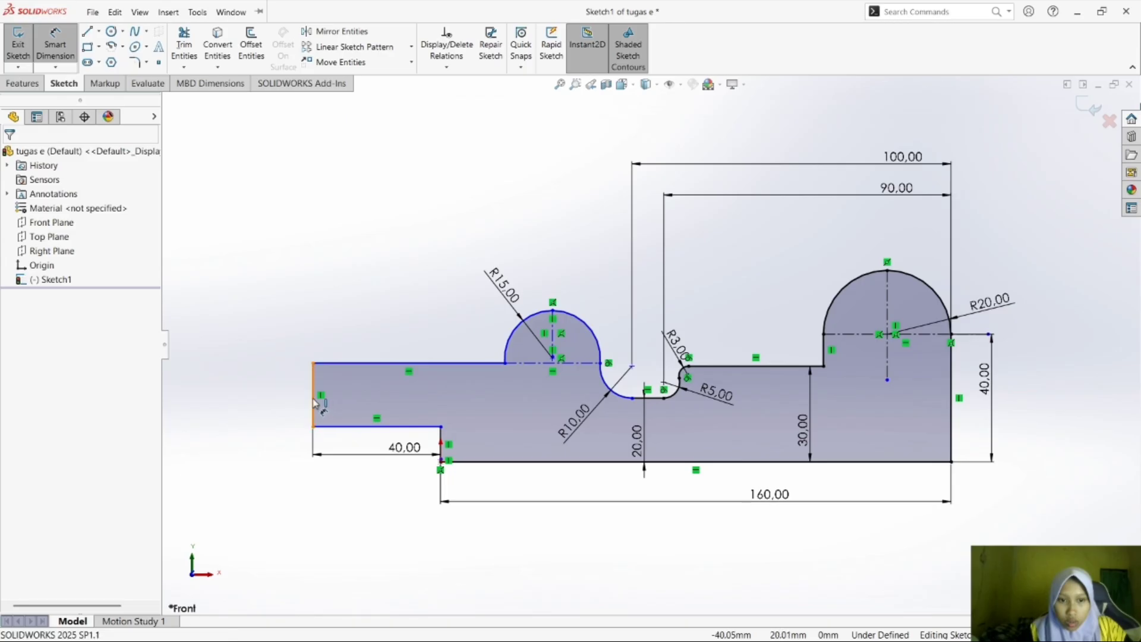
{"action": "left_click", "coordinate": [283, 406]}
{"action": "type", "text": "30"}
{"action": "key", "text": "Return"}
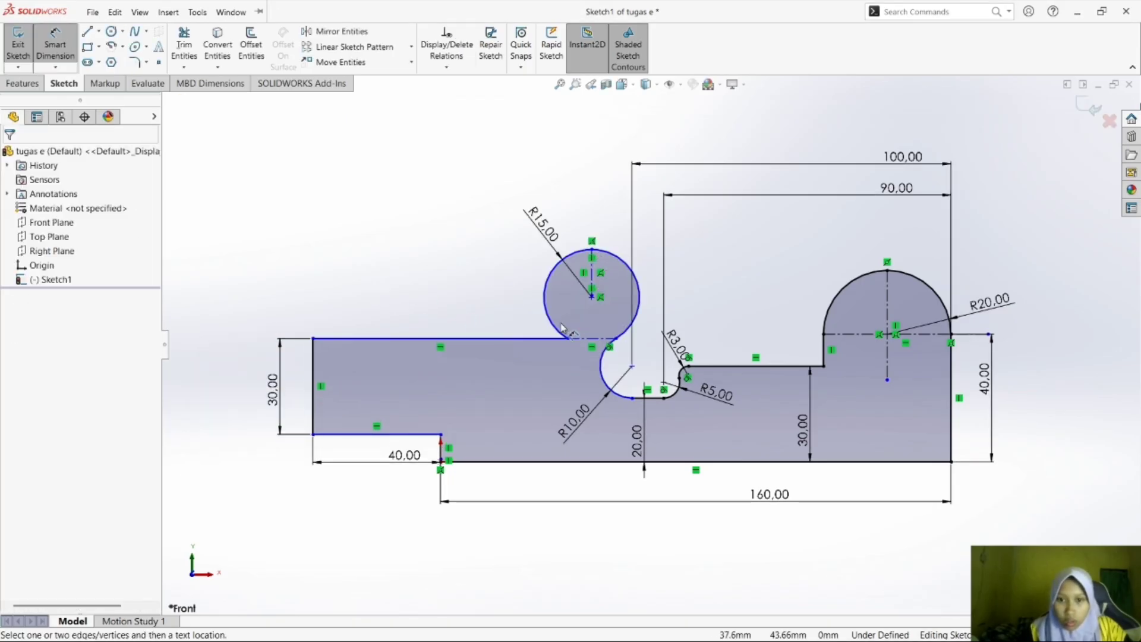
Reposition the R15 arc's left endpoint so the arc forms roughly a semicircle on the upper edge.
{"action": "left_click", "coordinate": [561, 326]}
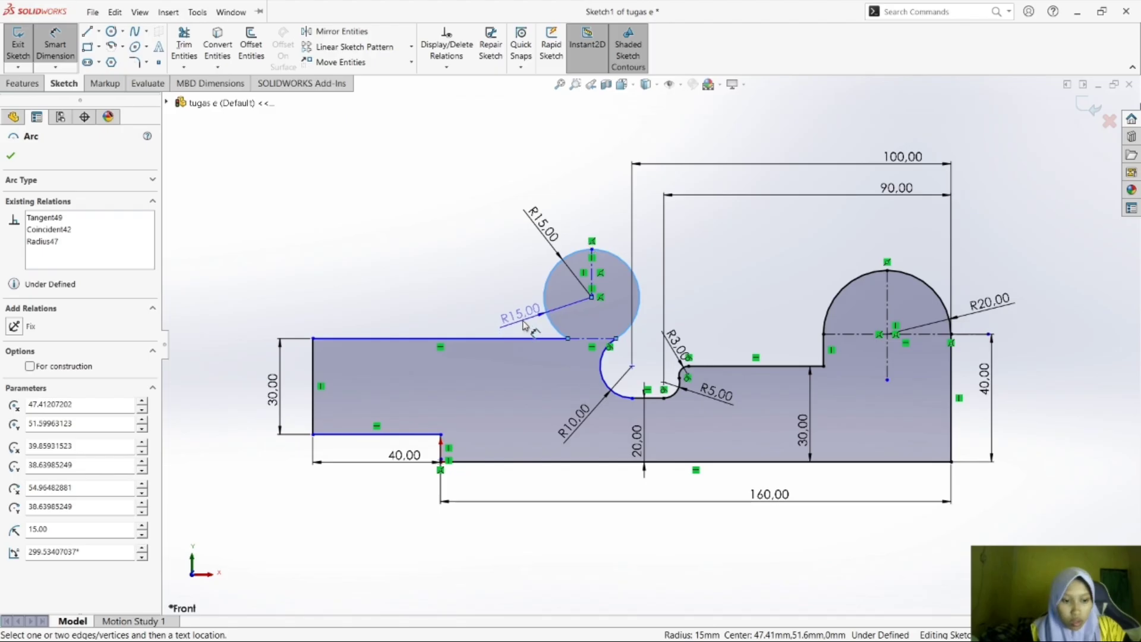
{"action": "key", "text": "Escape"}
{"action": "left_click", "coordinate": [55, 45]}
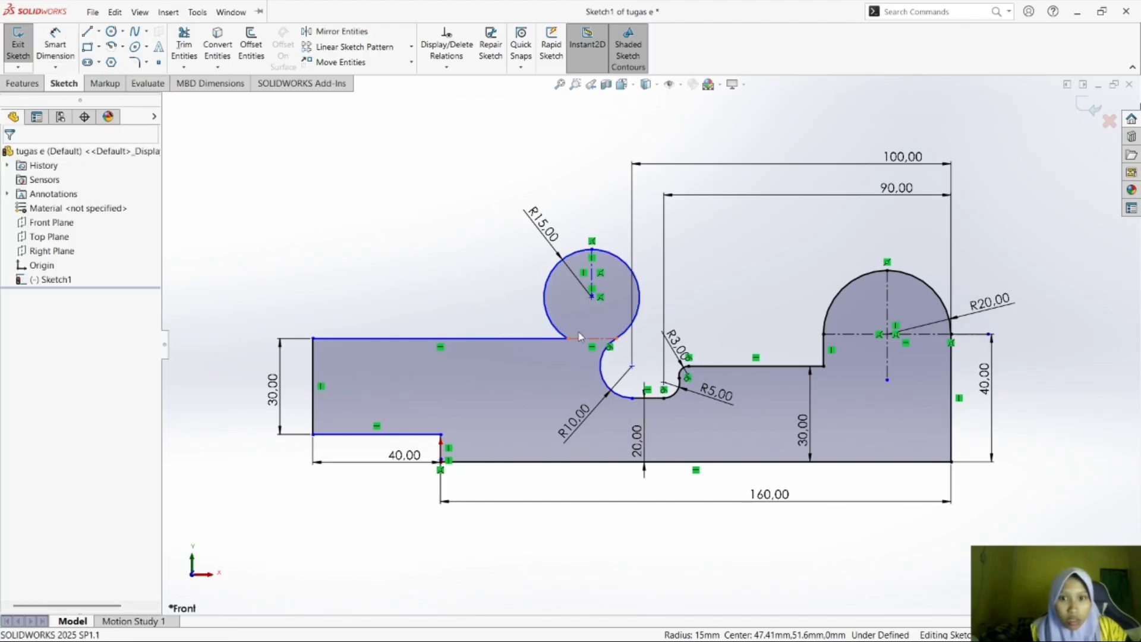
{"action": "left_click", "coordinate": [559, 328]}
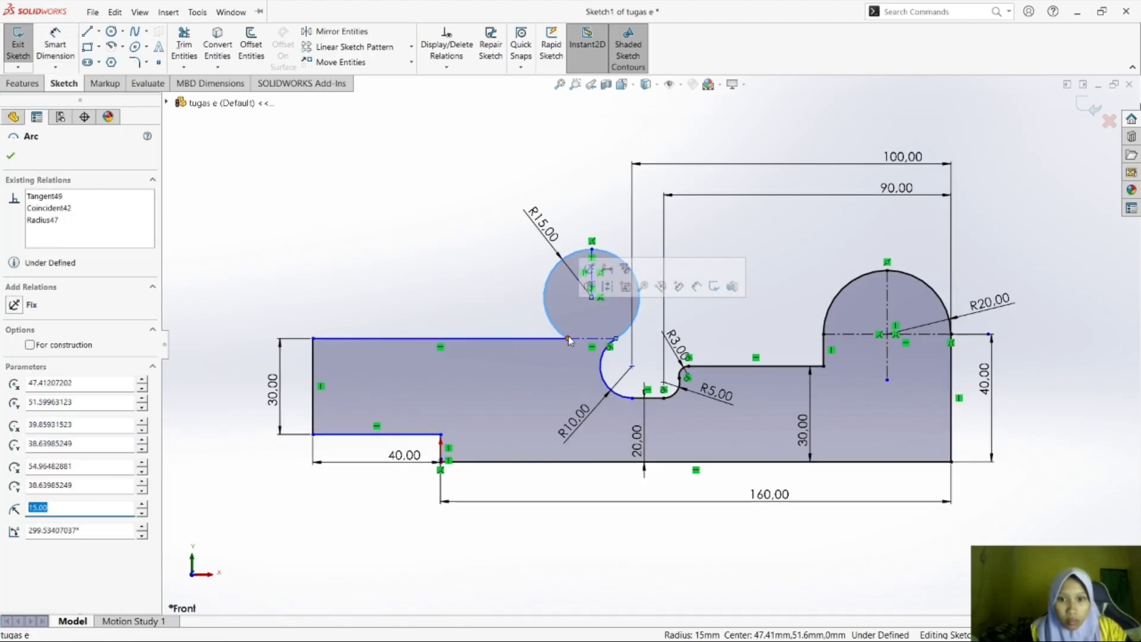
{"action": "left_click_drag", "start_coordinate": [568, 338], "coordinate": [406, 255]}
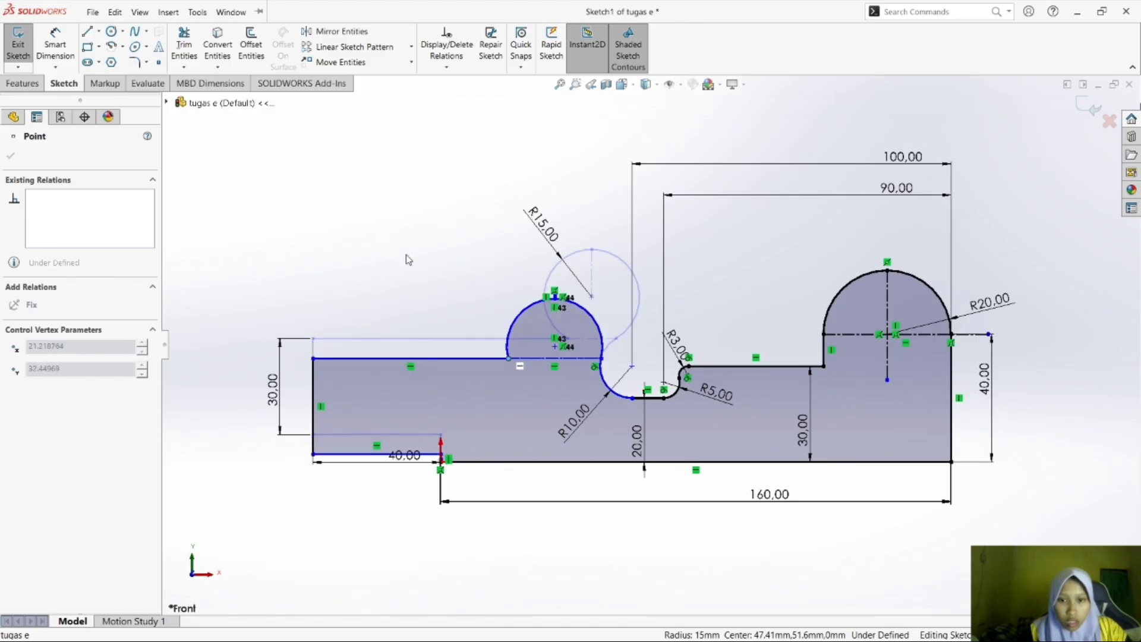
{"action": "left_click_drag", "start_coordinate": [503, 183], "coordinate": [384, 356]}
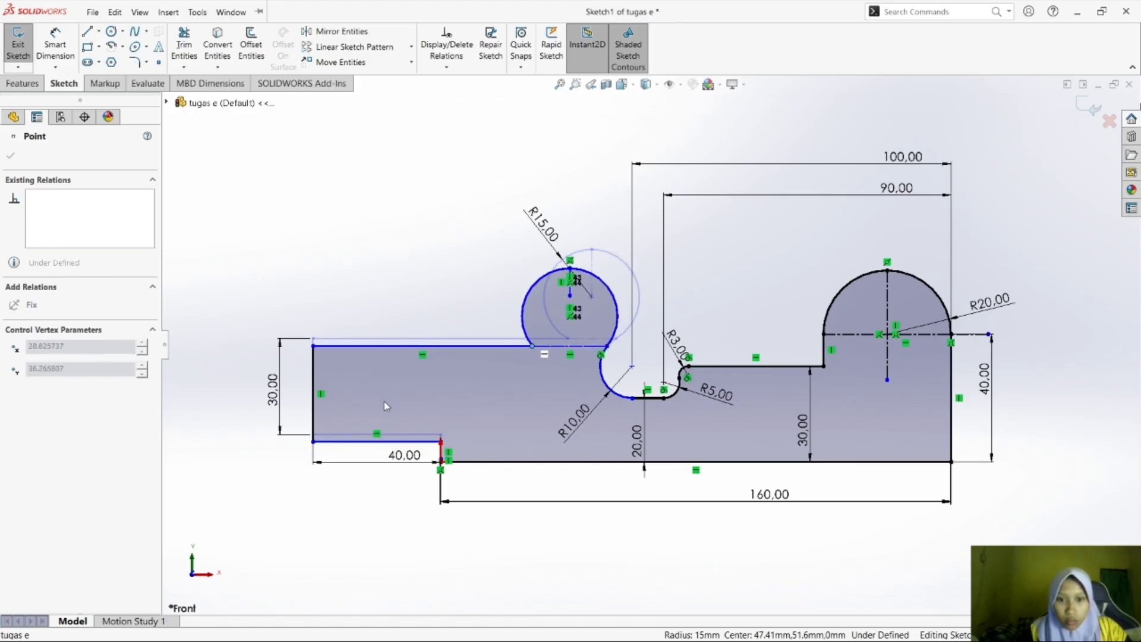
{"action": "left_click_drag", "start_coordinate": [383, 414], "coordinate": [408, 265]}
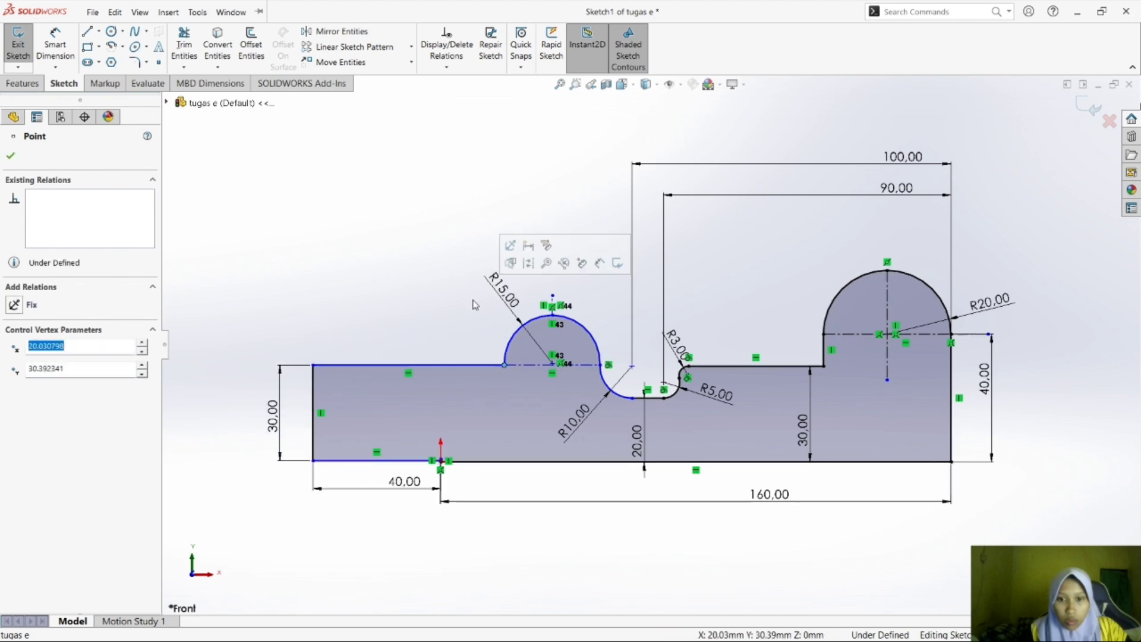
{"action": "left_click", "coordinate": [390, 323]}
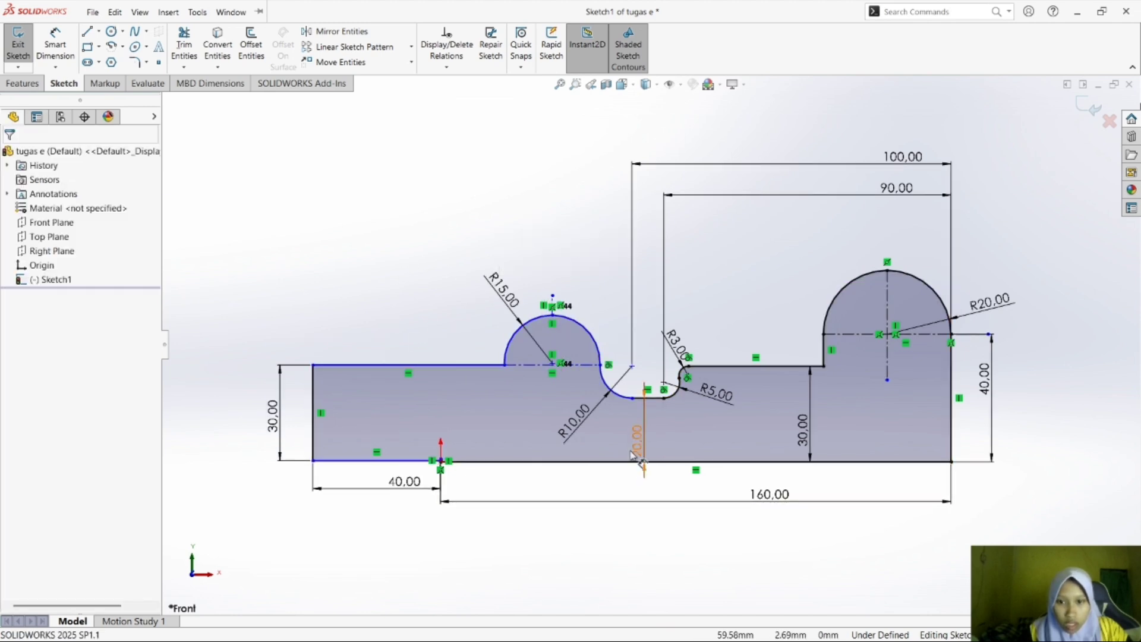
{"action": "left_click", "coordinate": [584, 392]}
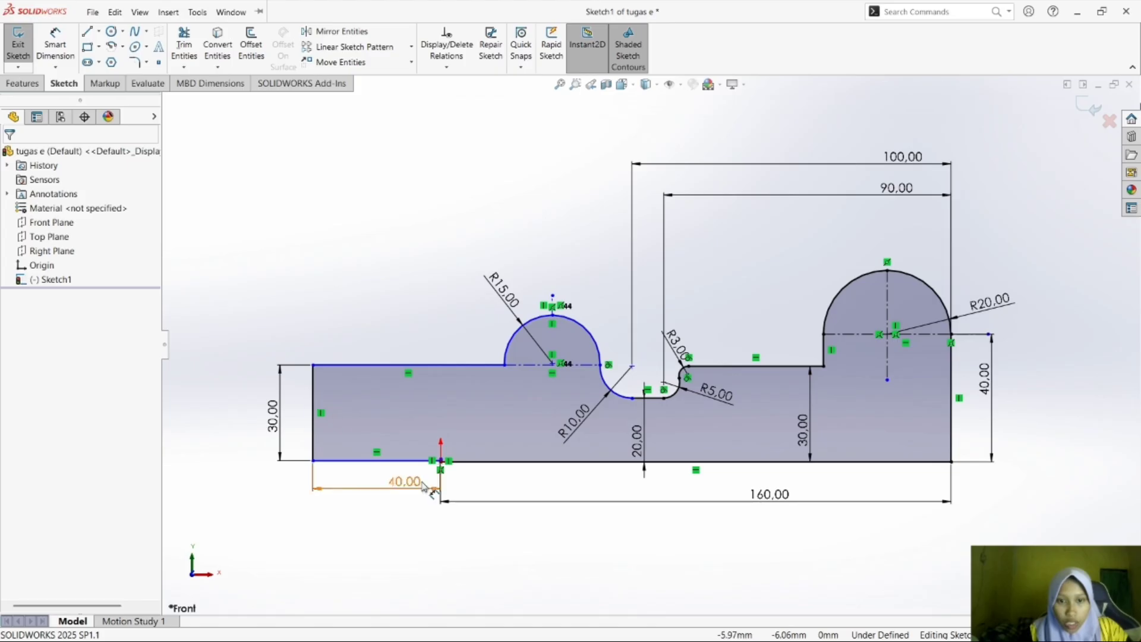
Compare with the reference drawing and move the notch's 40 mm horizontal line up above the base line.
{"action": "mouse_move", "coordinate": [866, 638]}
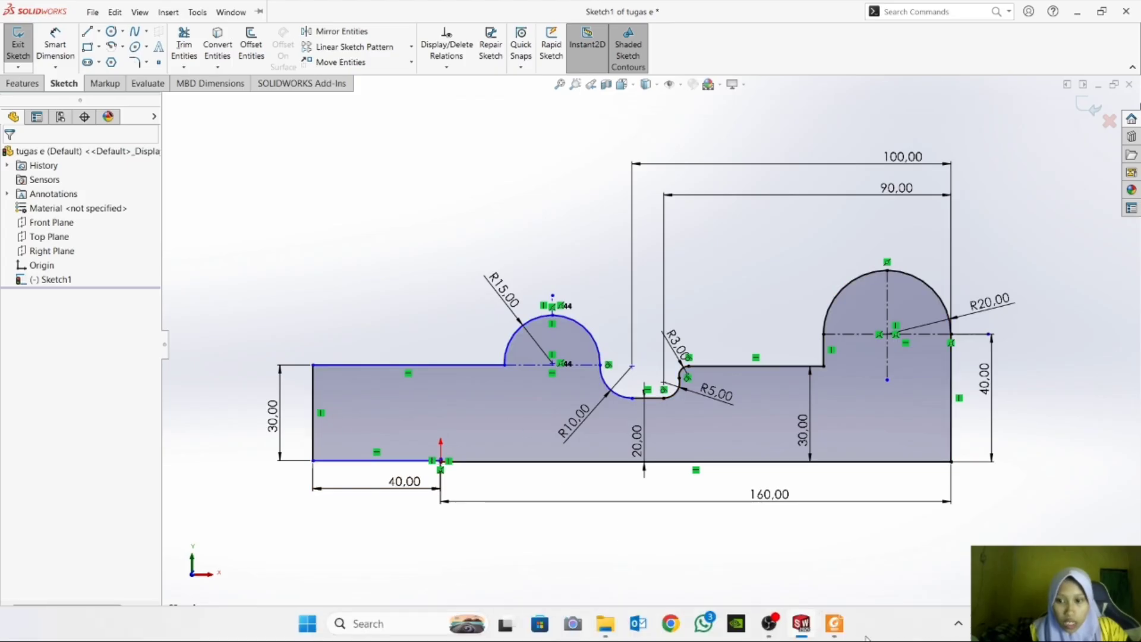
{"action": "left_click", "coordinate": [834, 624]}
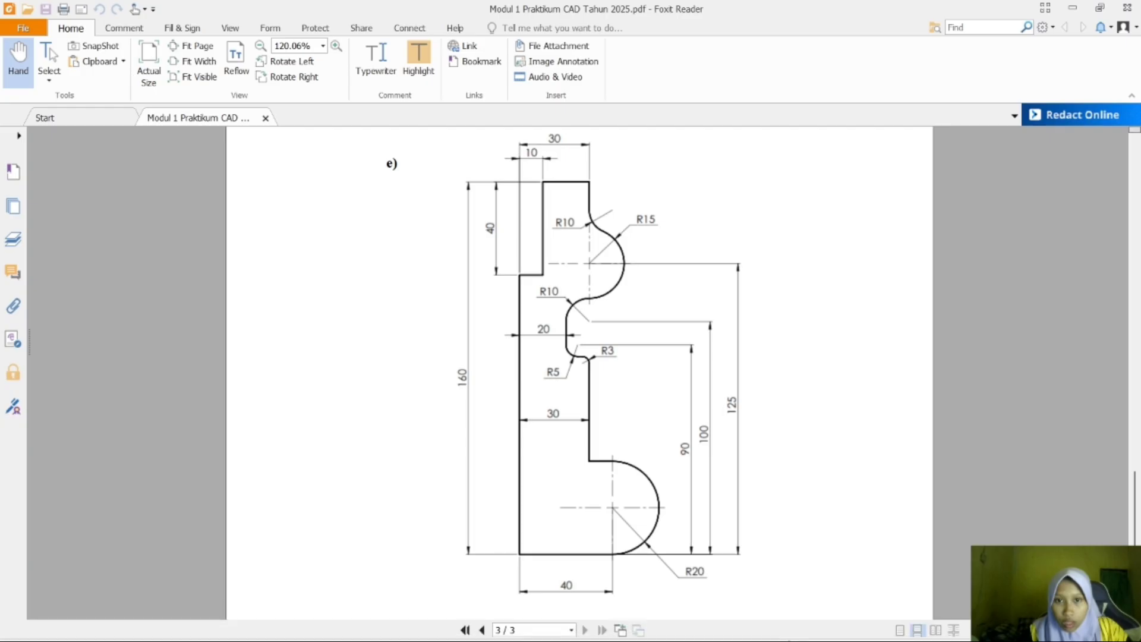
{"action": "left_click", "coordinate": [798, 625]}
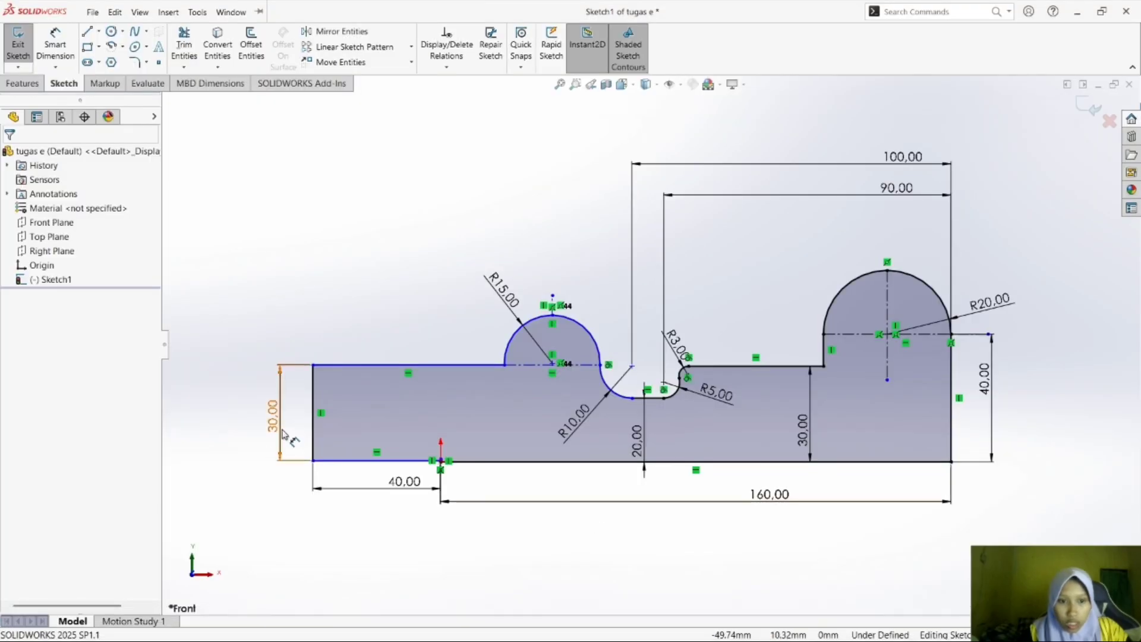
{"action": "left_click", "coordinate": [280, 426]}
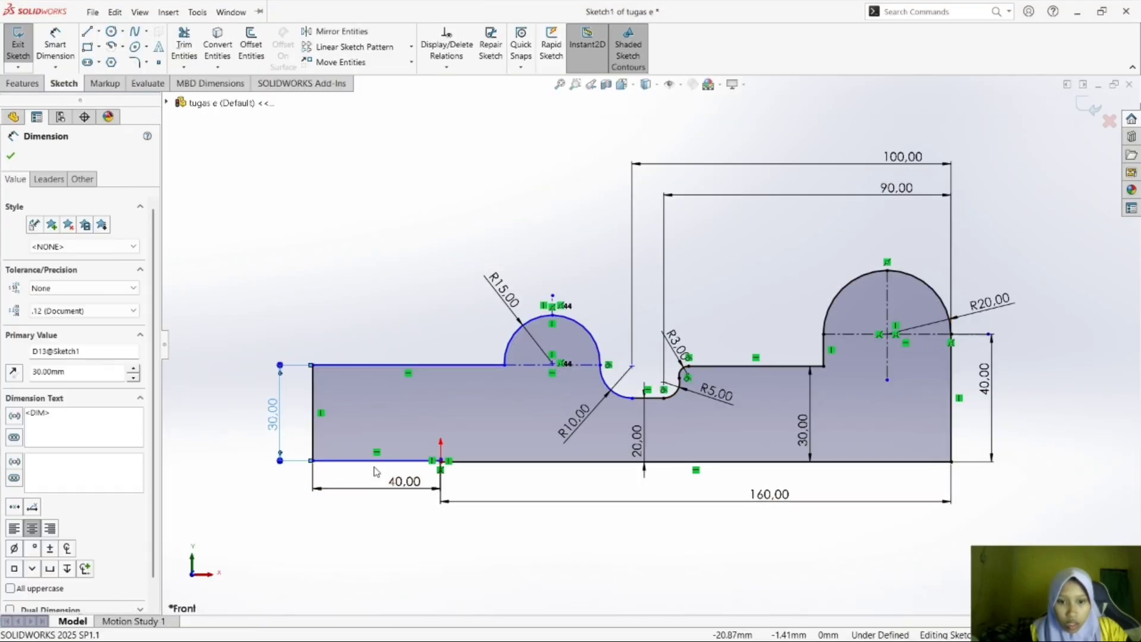
{"action": "left_click_drag", "start_coordinate": [377, 461], "coordinate": [383, 430]}
Delete the 30 mm dimension from the profile's far-left vertical edge.
{"action": "left_click", "coordinate": [277, 392]}
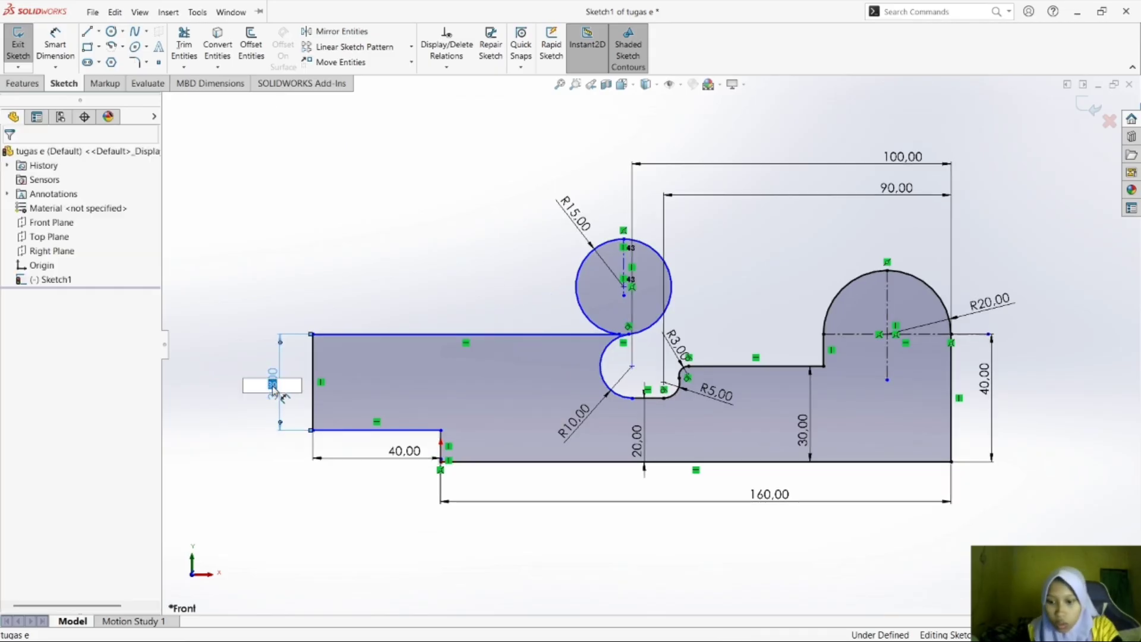
{"action": "key", "text": "BackSpace"}
{"action": "key", "text": "Return"}
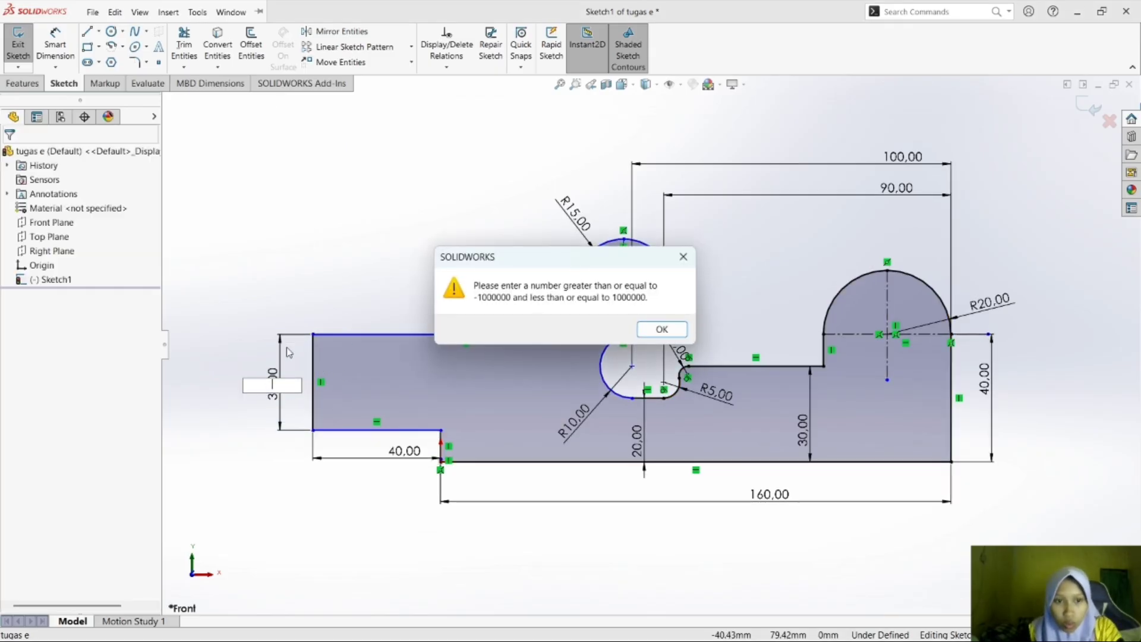
{"action": "left_click", "coordinate": [695, 259]}
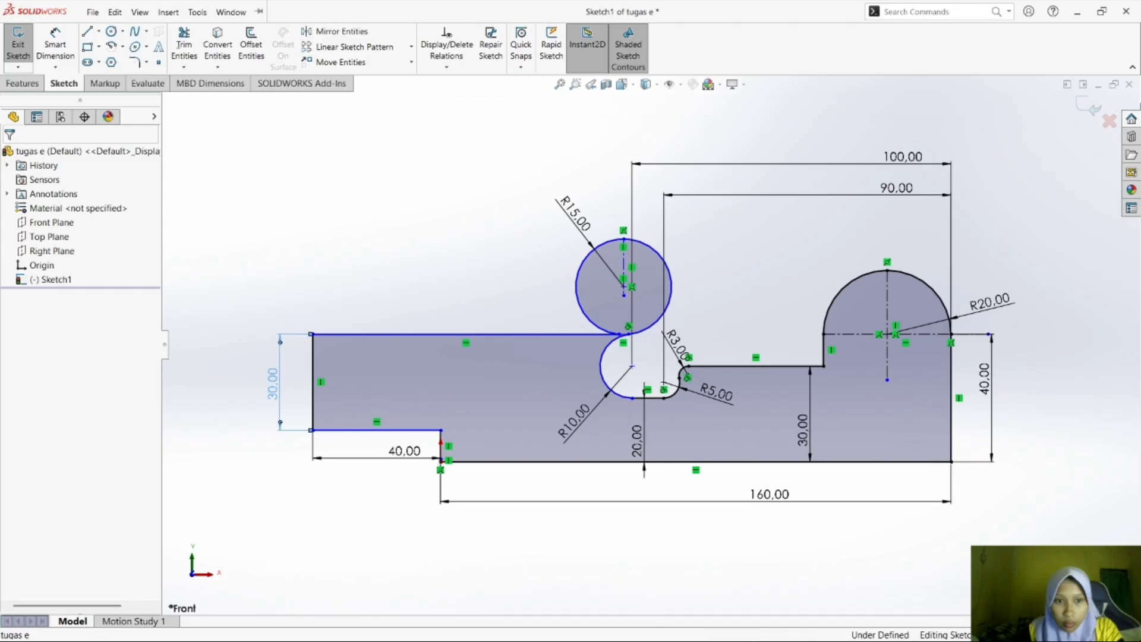
{"action": "left_click", "coordinate": [295, 340]}
{"action": "key", "text": "Delete"}
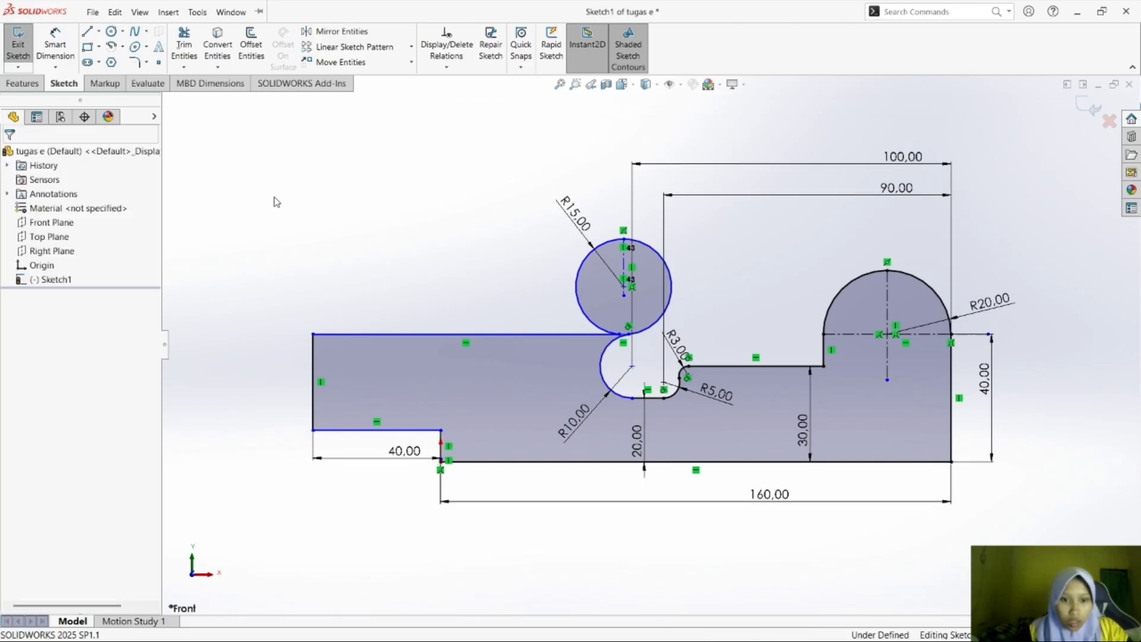
Dimension the vertical distance from the profile's upper-left corner to the base line's left endpoint as 30 mm.
{"action": "left_click", "coordinate": [55, 43]}
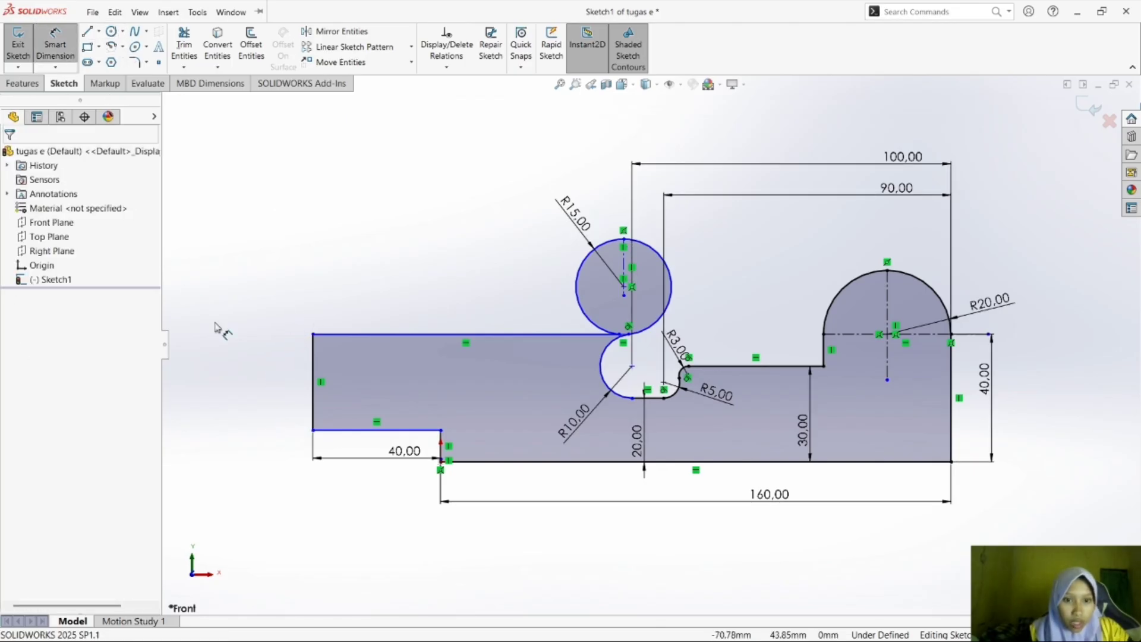
{"action": "left_click", "coordinate": [314, 335]}
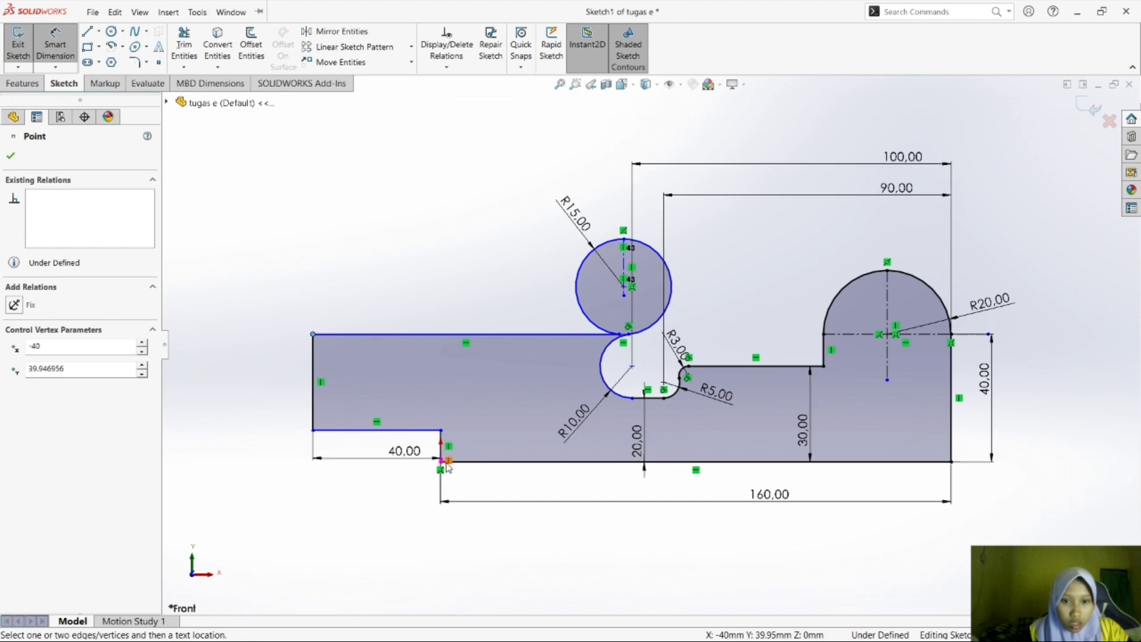
{"action": "left_click", "coordinate": [441, 462]}
{"action": "left_click", "coordinate": [274, 459]}
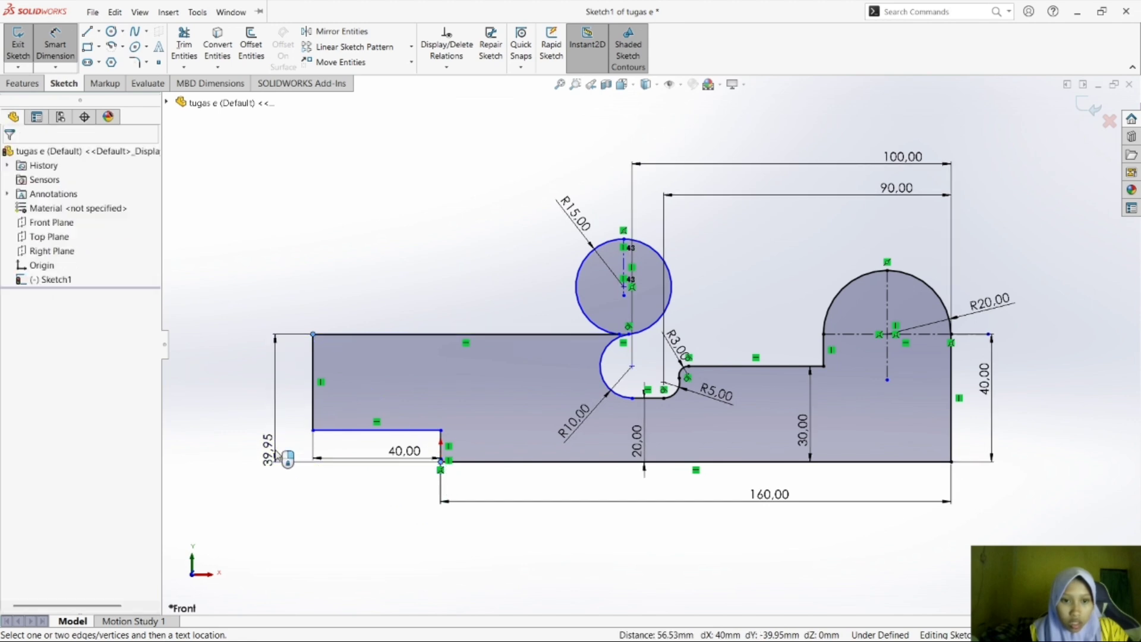
{"action": "type", "text": "30"}
{"action": "key", "text": "Return"}
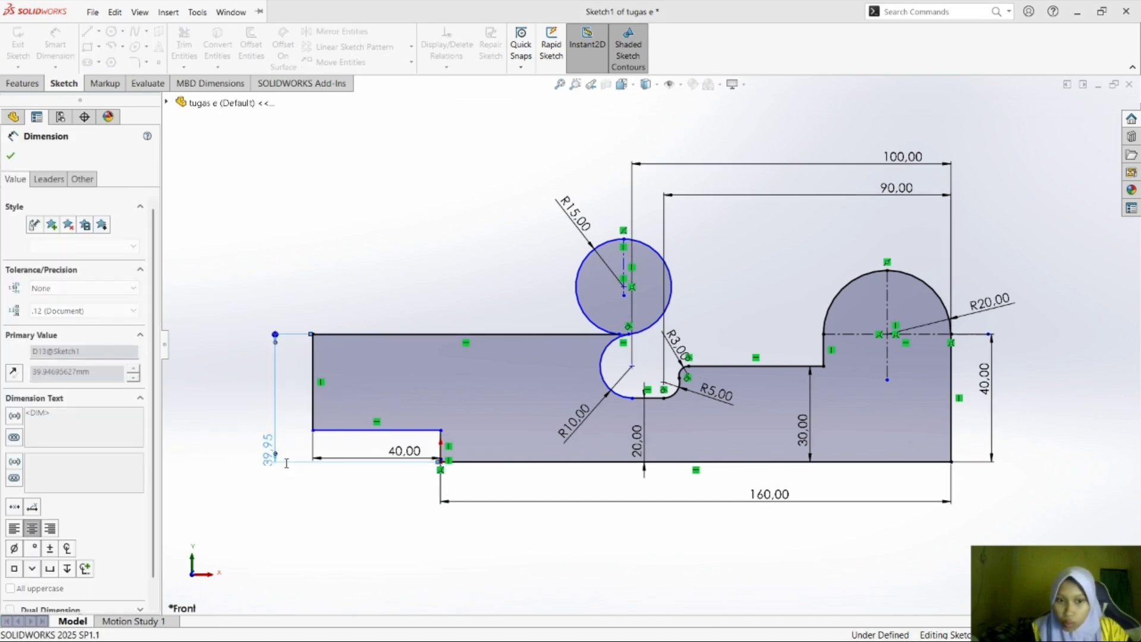
{"action": "left_click", "coordinate": [344, 326]}
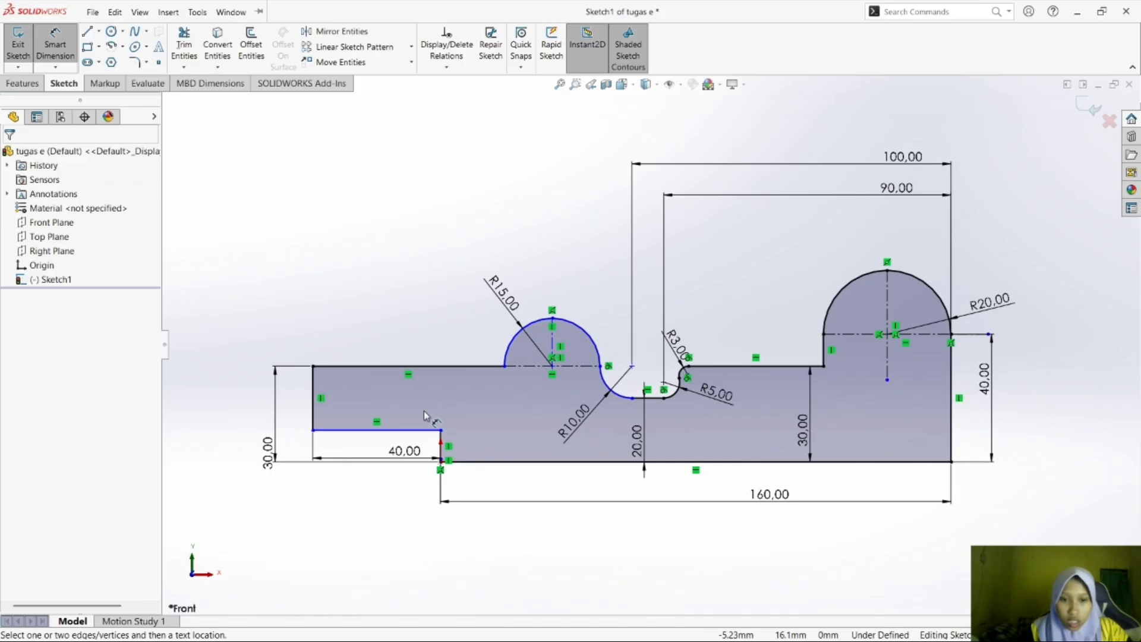
Reposition the notch's 40 mm dimension just below its horizontal line and move the 30 mm height dimension farther out from the profile.
{"action": "left_click", "coordinate": [409, 494]}
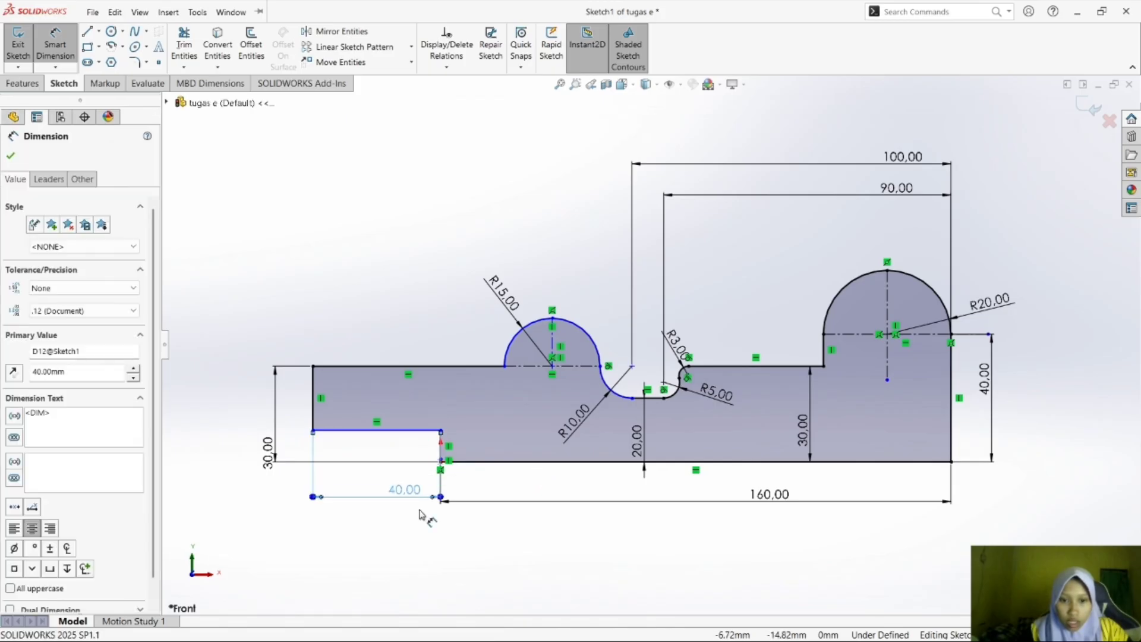
{"action": "left_click_drag", "start_coordinate": [403, 498], "coordinate": [375, 450]}
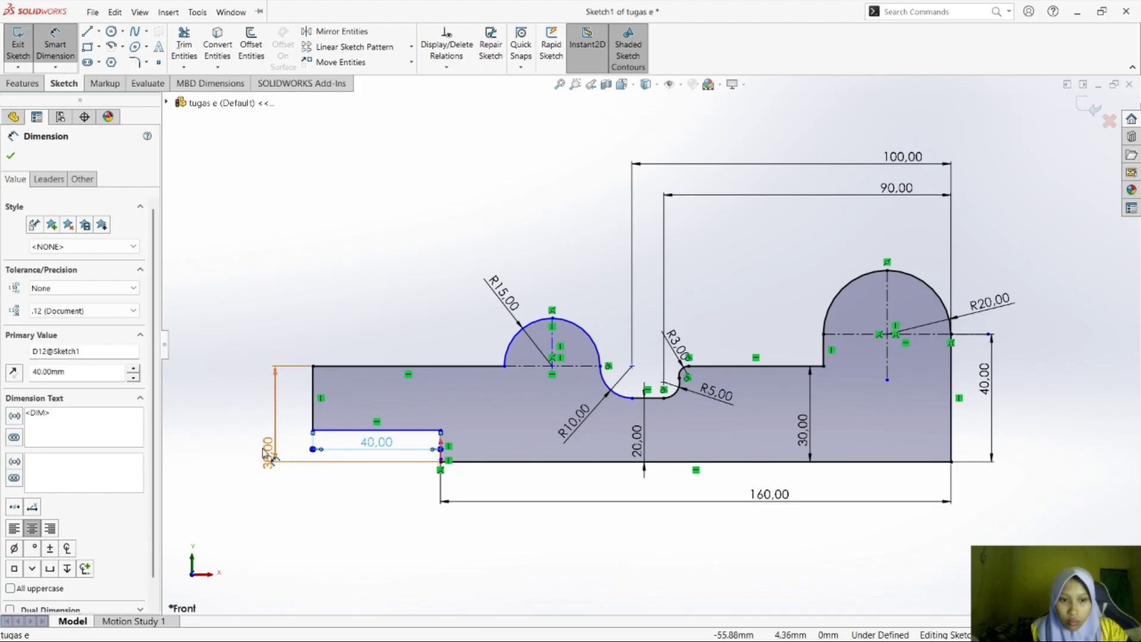
{"action": "left_click_drag", "start_coordinate": [266, 455], "coordinate": [252, 410]}
{"action": "left_click", "coordinate": [318, 505]}
Check the notched end against the reference drawing in Foxit Reader and dimension the notch's height above the base line as 10 mm.
{"action": "mouse_move", "coordinate": [939, 620]}
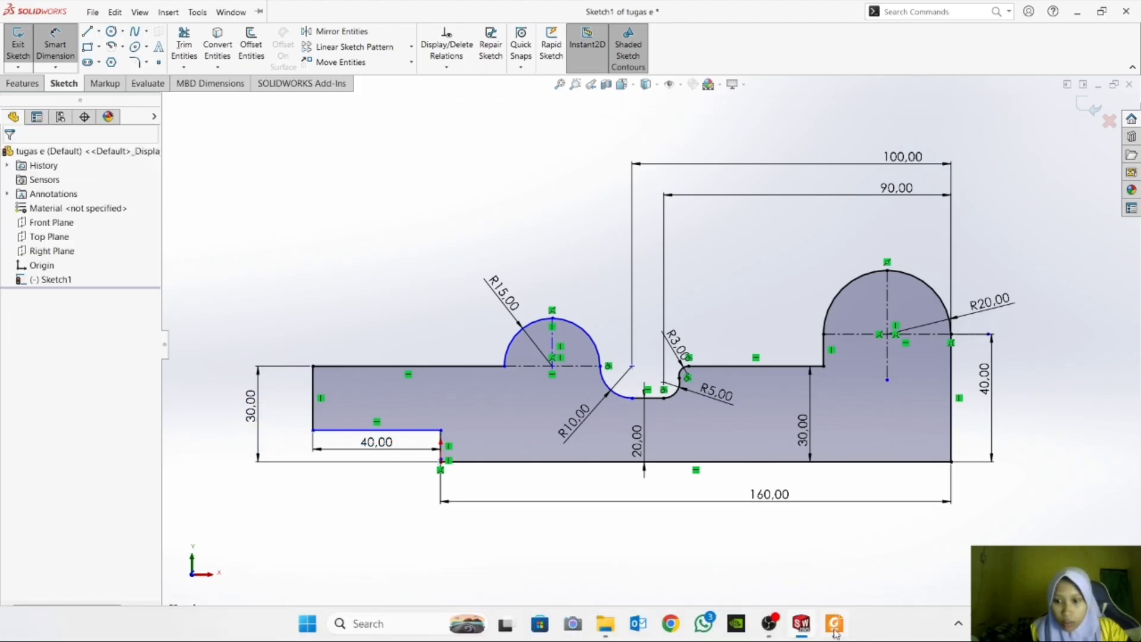
{"action": "left_click", "coordinate": [835, 624]}
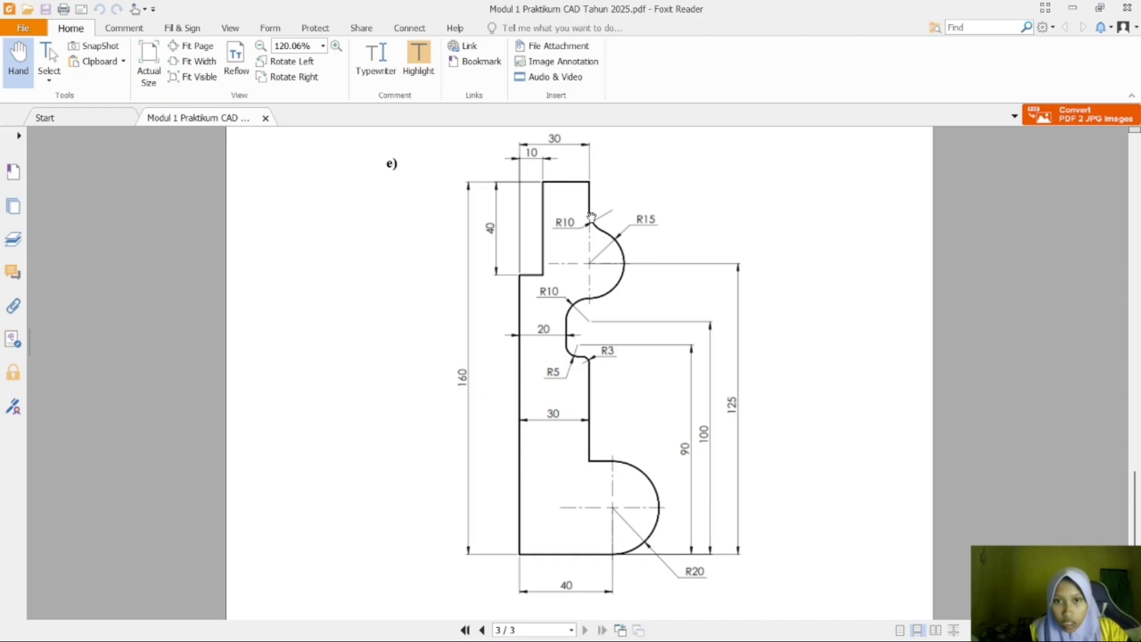
{"action": "mouse_move", "coordinate": [890, 618]}
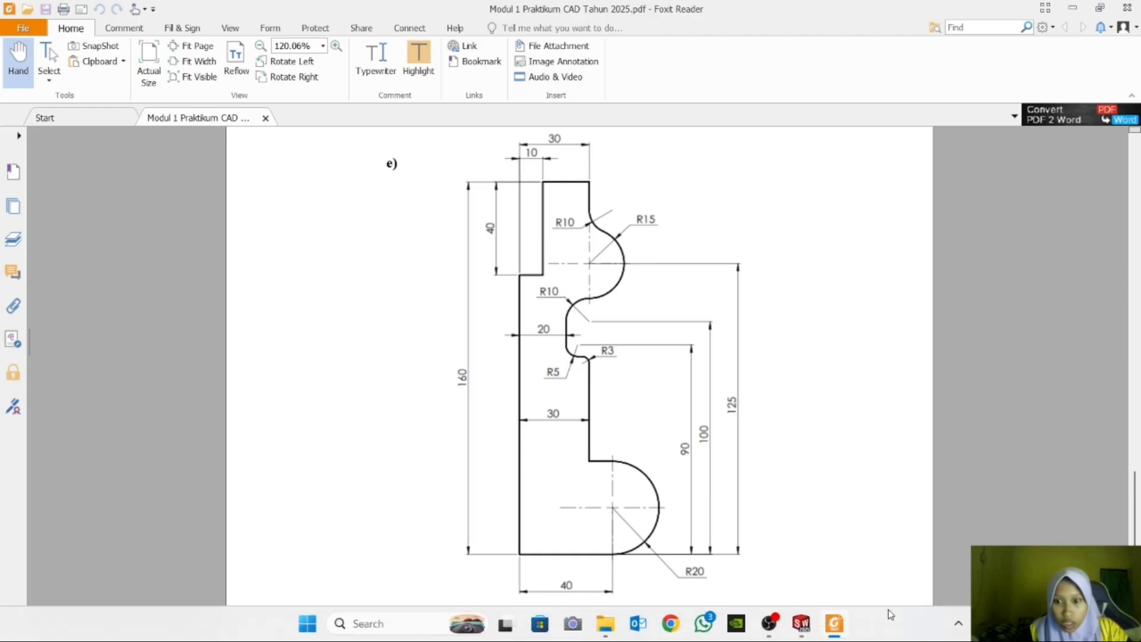
{"action": "left_click", "coordinate": [792, 628]}
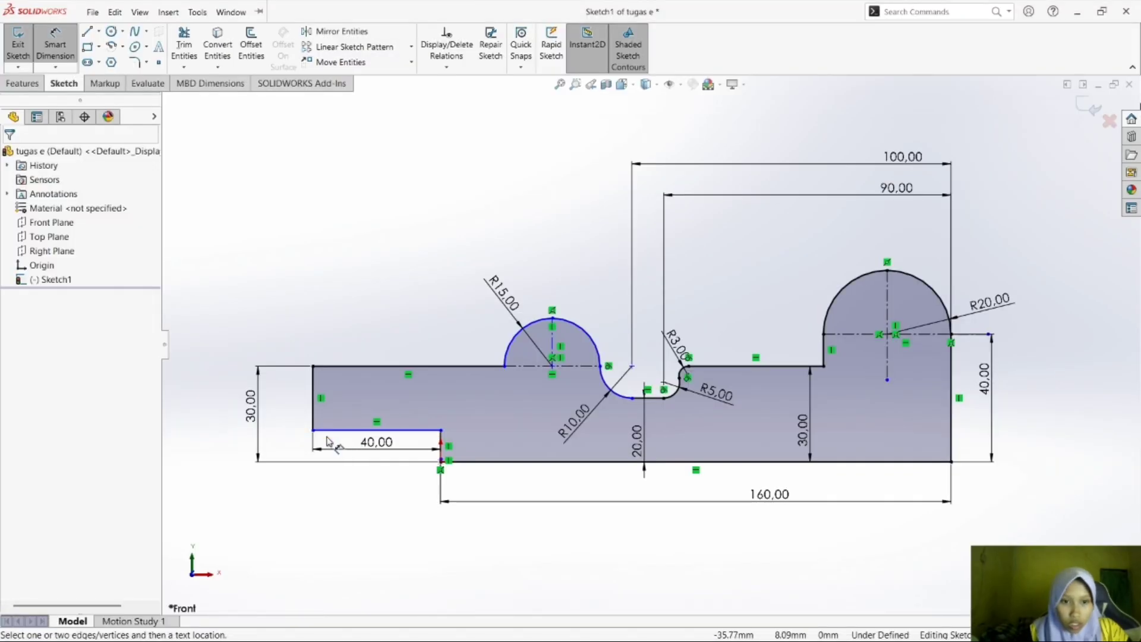
{"action": "left_click", "coordinate": [834, 631]}
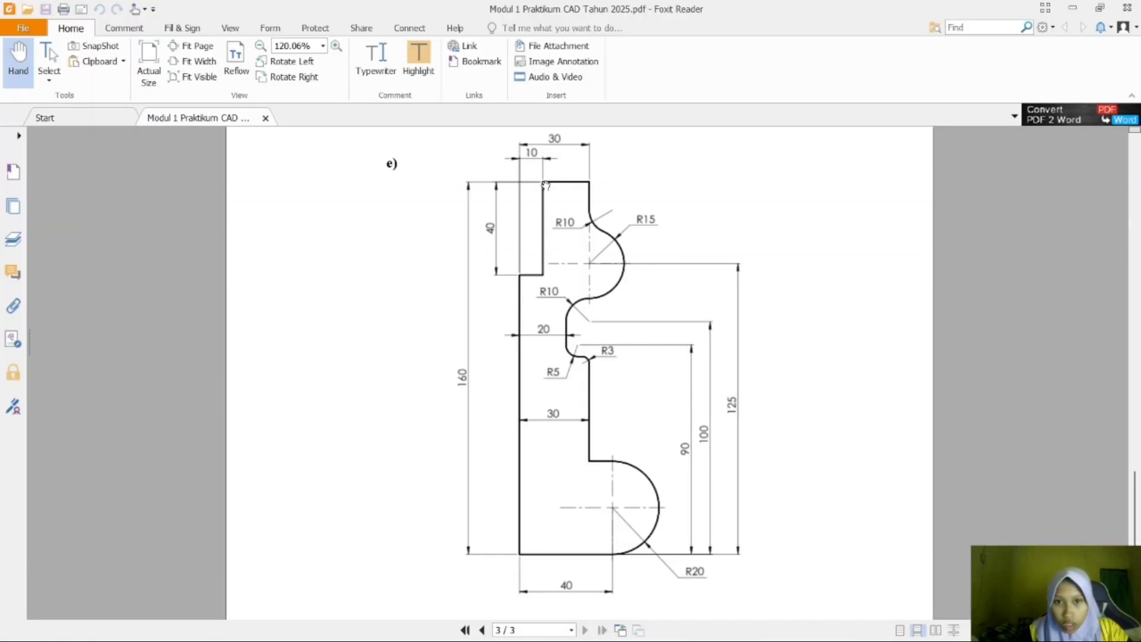
{"action": "mouse_move", "coordinate": [968, 639]}
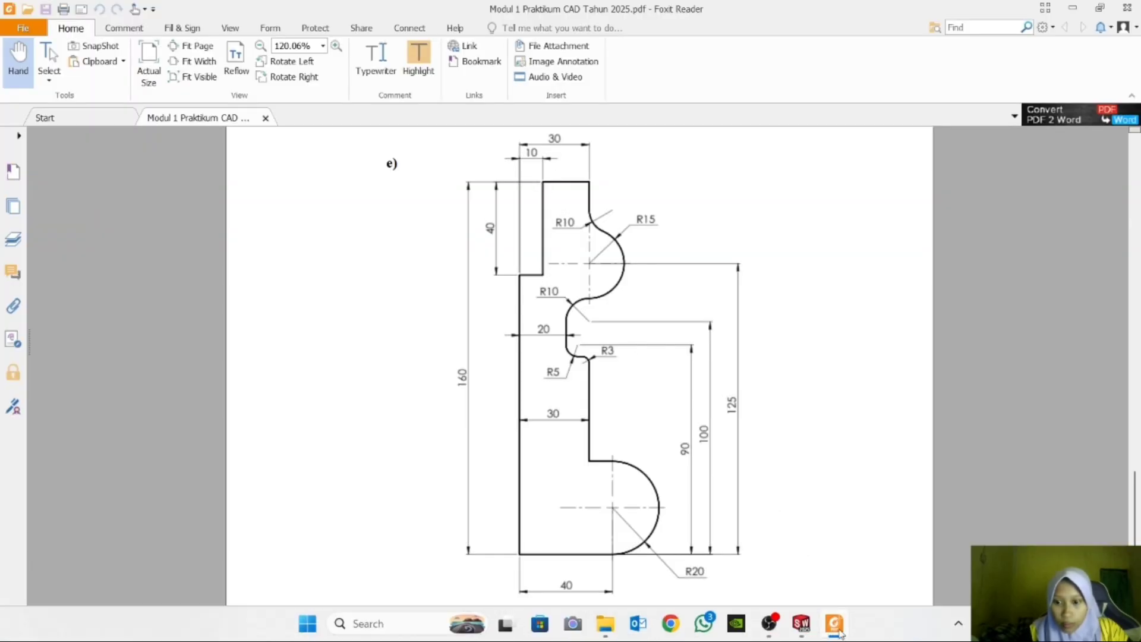
{"action": "left_click", "coordinate": [835, 624]}
{"action": "left_click", "coordinate": [313, 430]}
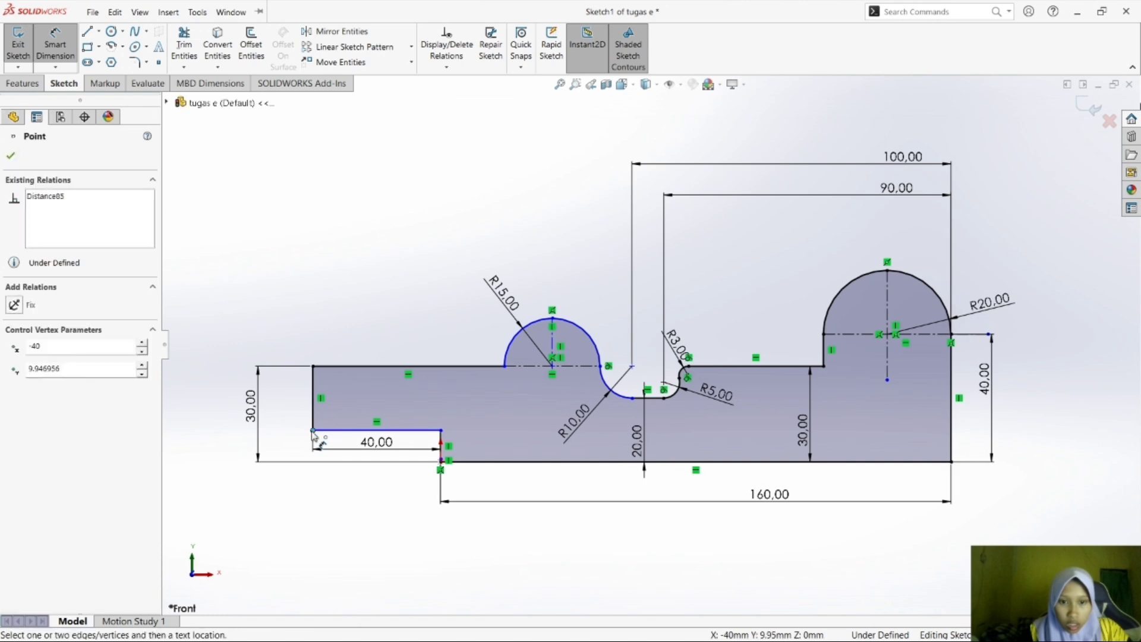
{"action": "left_click", "coordinate": [441, 462]}
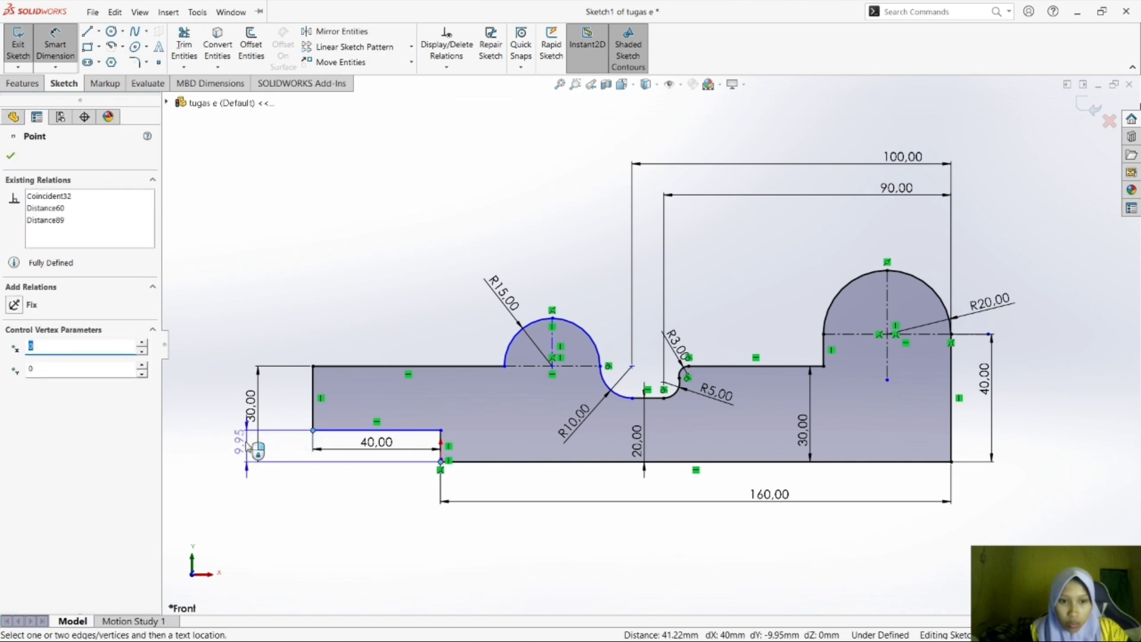
{"action": "left_click", "coordinate": [235, 452]}
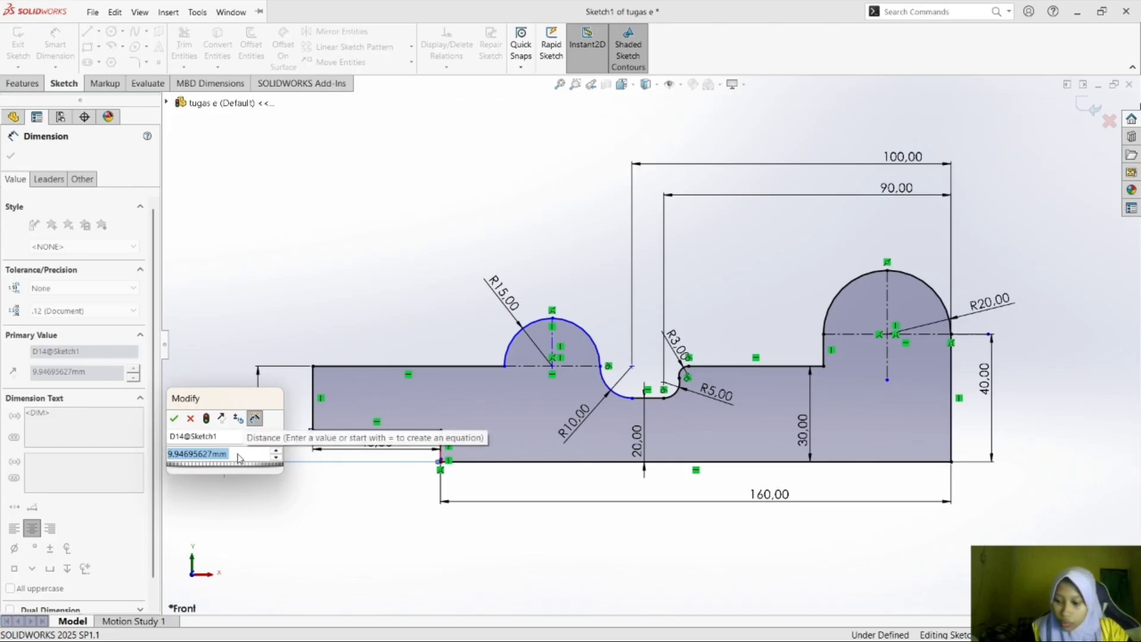
{"action": "type", "text": "10"}
{"action": "key", "text": "Return"}
{"action": "left_click", "coordinate": [358, 303]}
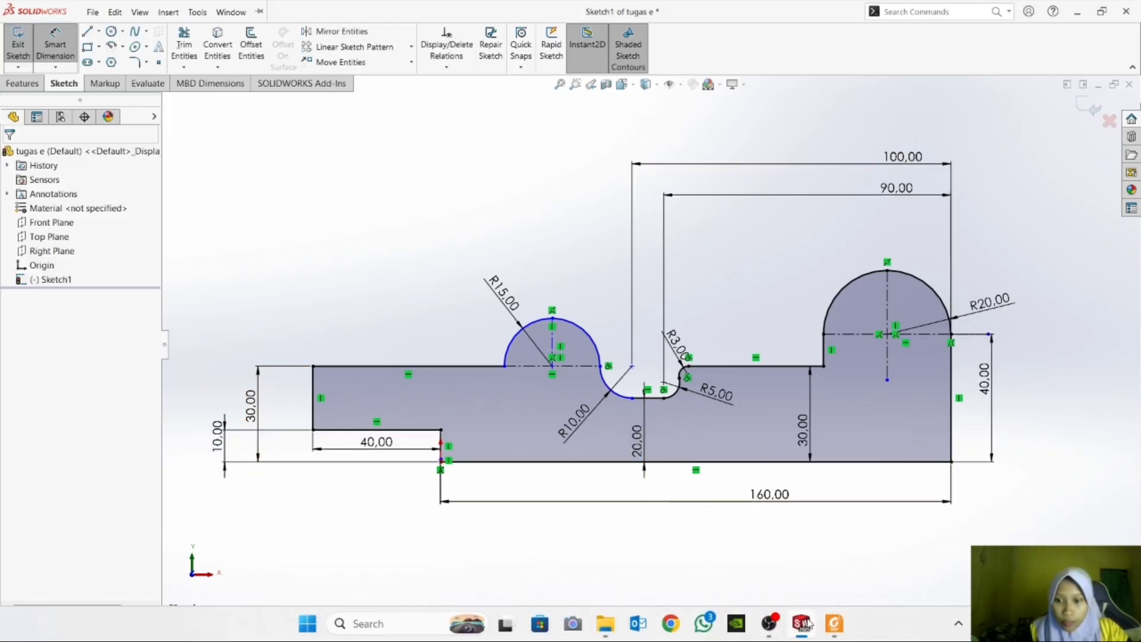
Consult the reference drawing and add a 10 mm sketch fillet between the profile's upper-left edge and the R15 arc.
{"action": "left_click", "coordinate": [832, 625]}
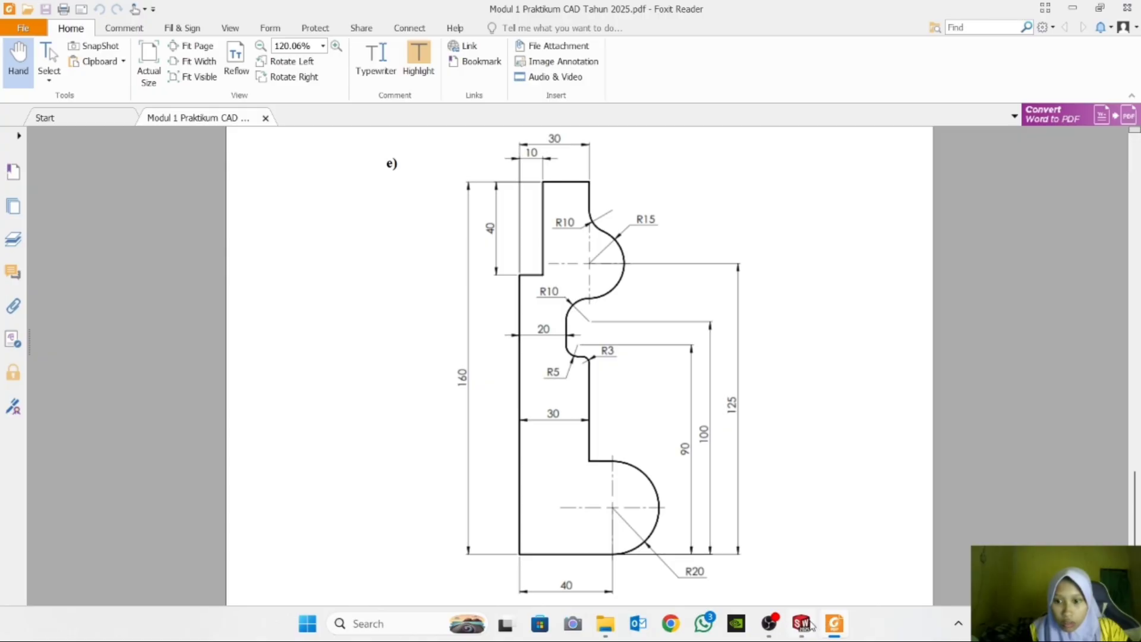
{"action": "left_click", "coordinate": [808, 624]}
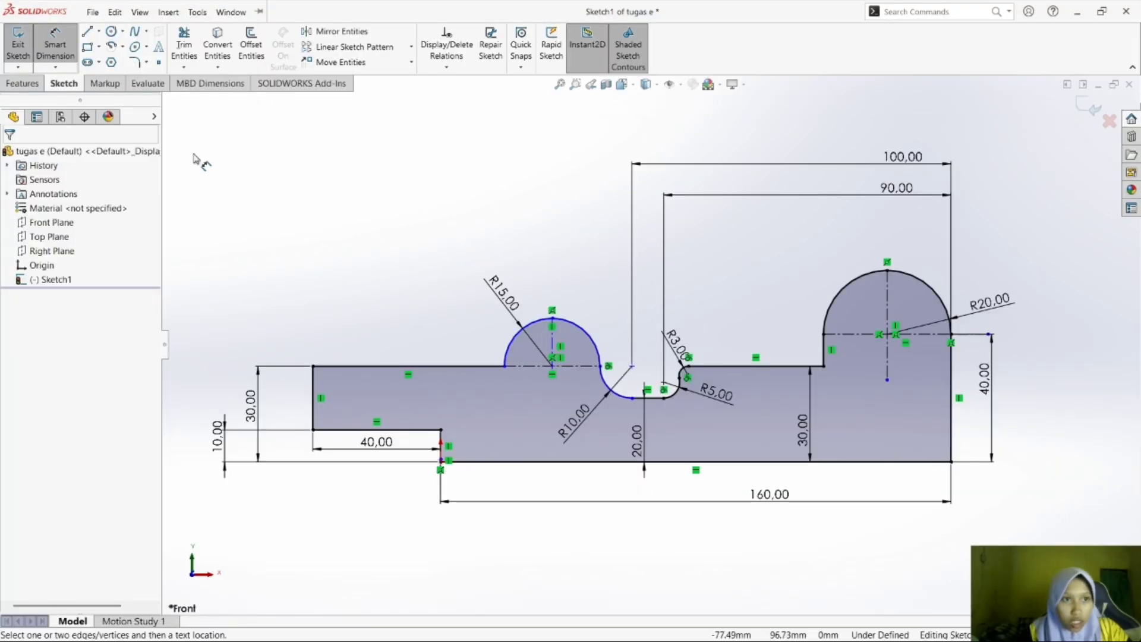
{"action": "left_click", "coordinate": [148, 63]}
{"action": "left_click", "coordinate": [179, 78]}
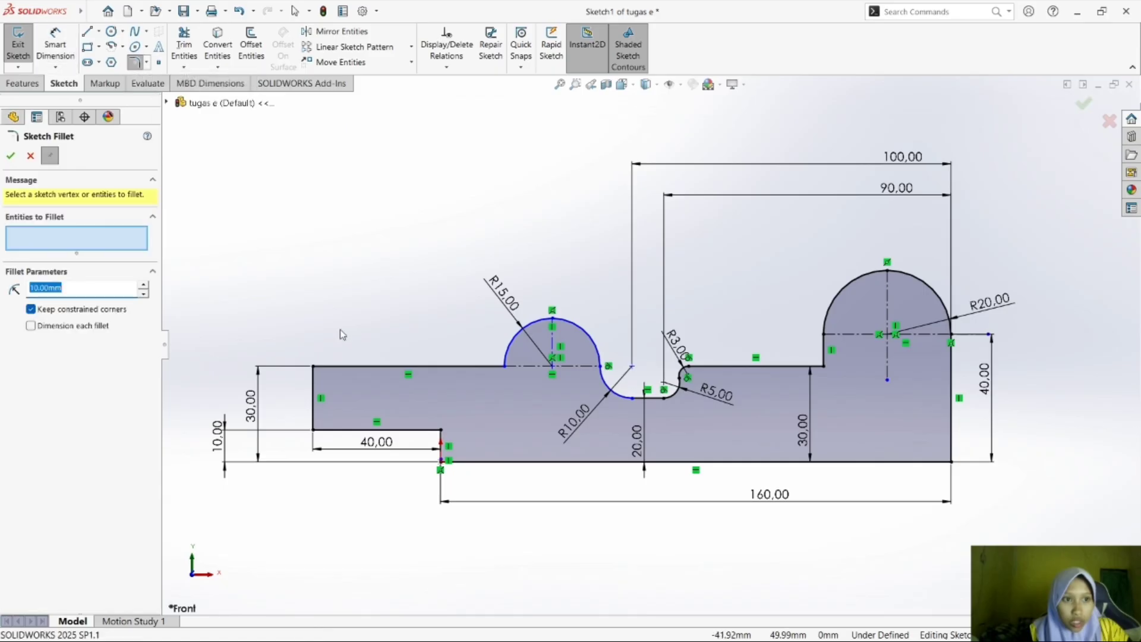
{"action": "left_click", "coordinate": [498, 366]}
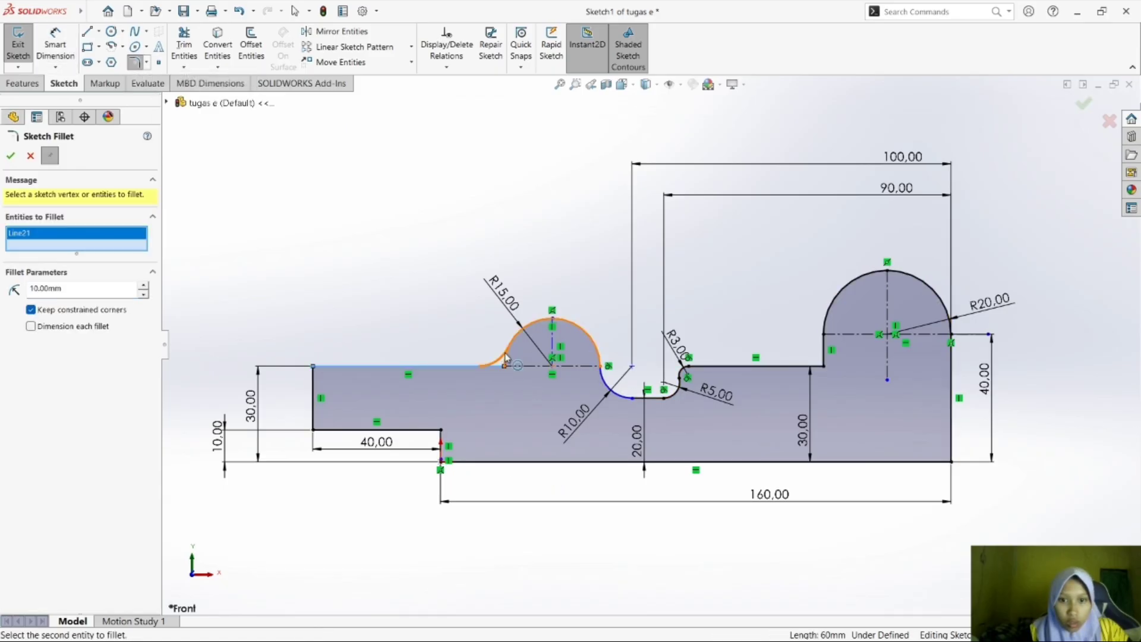
{"action": "left_click", "coordinate": [505, 357]}
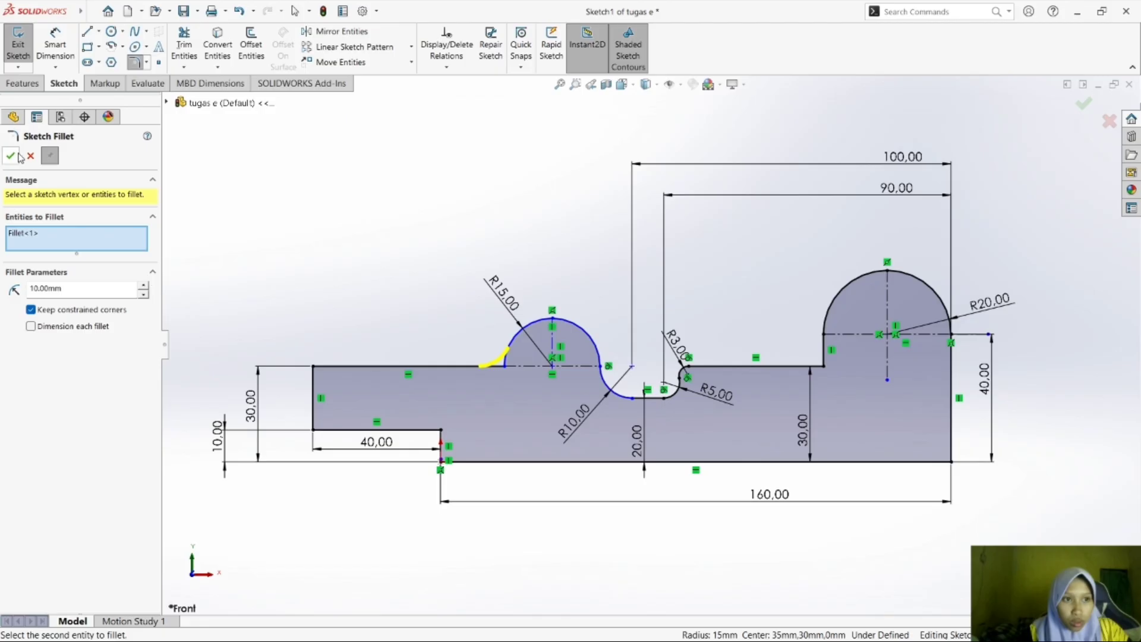
{"action": "left_click", "coordinate": [12, 156]}
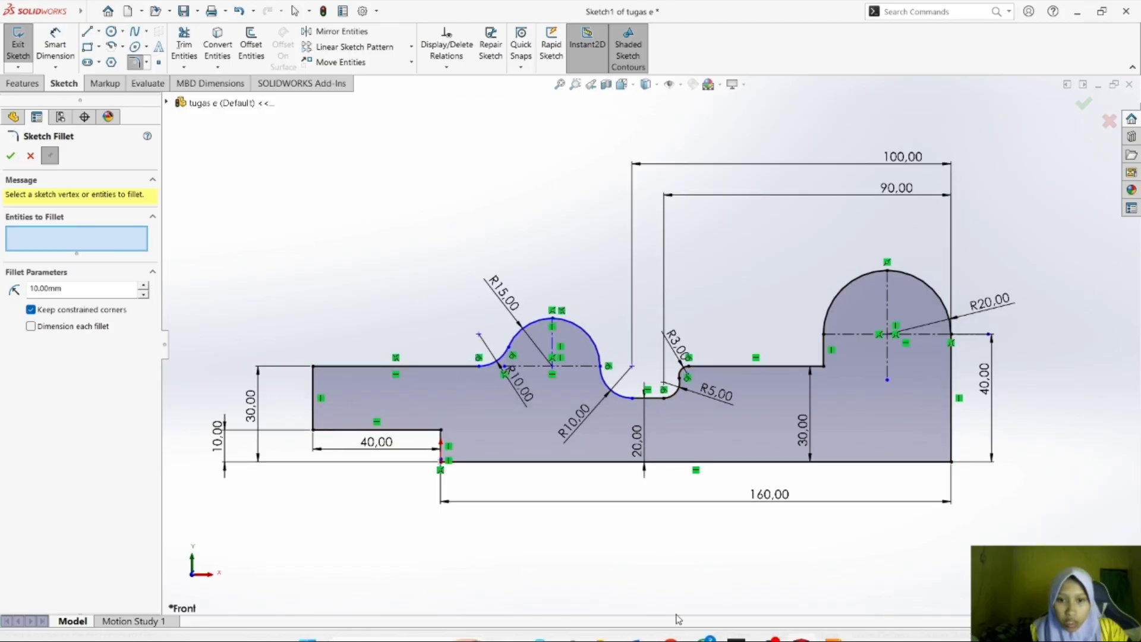
Check the reference drawing and dimension the horizontal distance from the R15 arc's centre to the profile's far-right edge as 125 mm.
{"action": "left_click", "coordinate": [832, 624]}
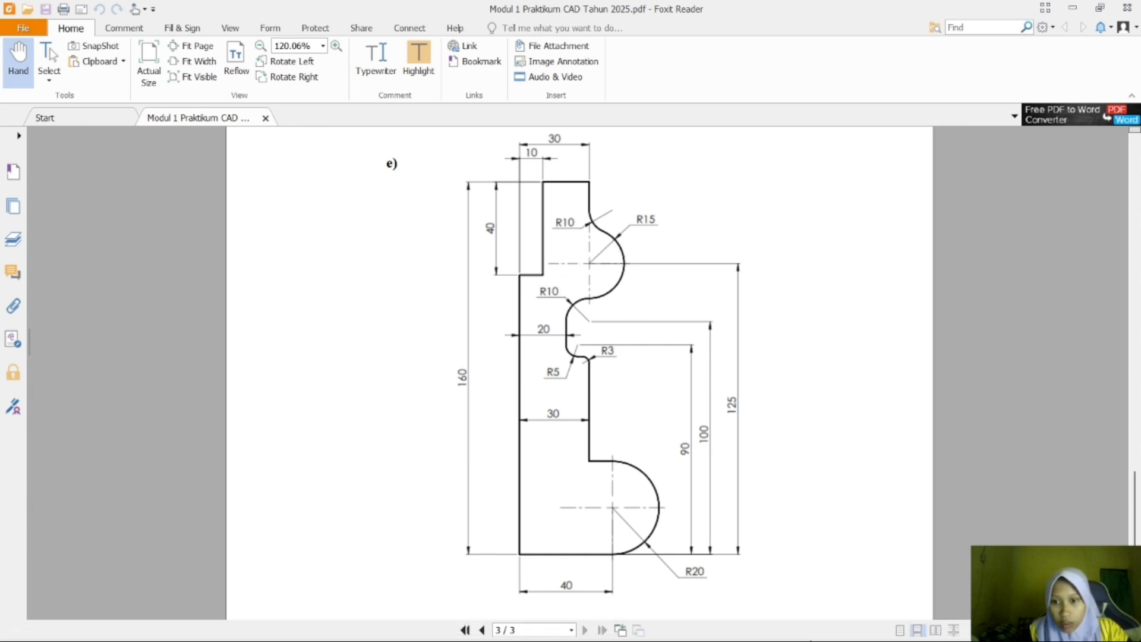
{"action": "mouse_move", "coordinate": [805, 629]}
{"action": "left_click", "coordinate": [1034, 526]}
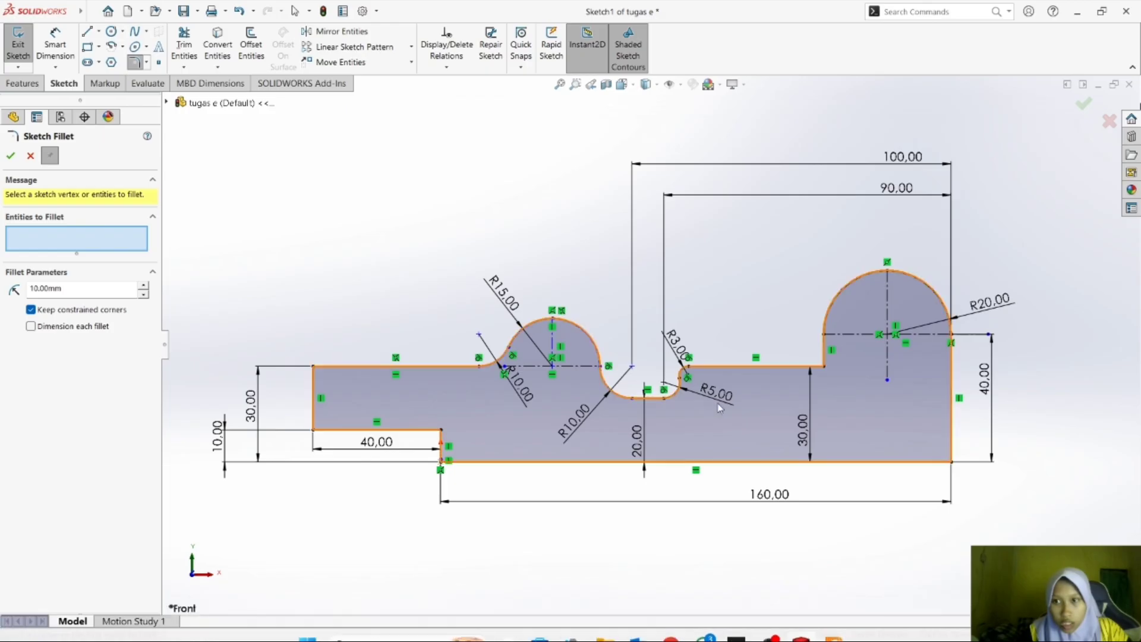
{"action": "left_click", "coordinate": [42, 49]}
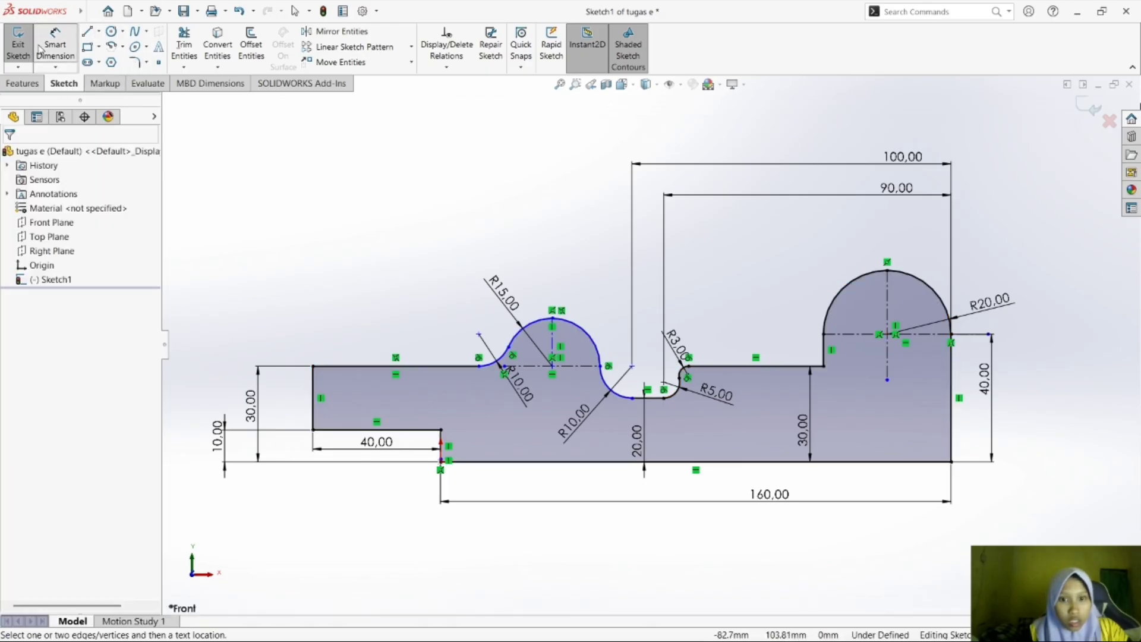
{"action": "left_click", "coordinate": [551, 367]}
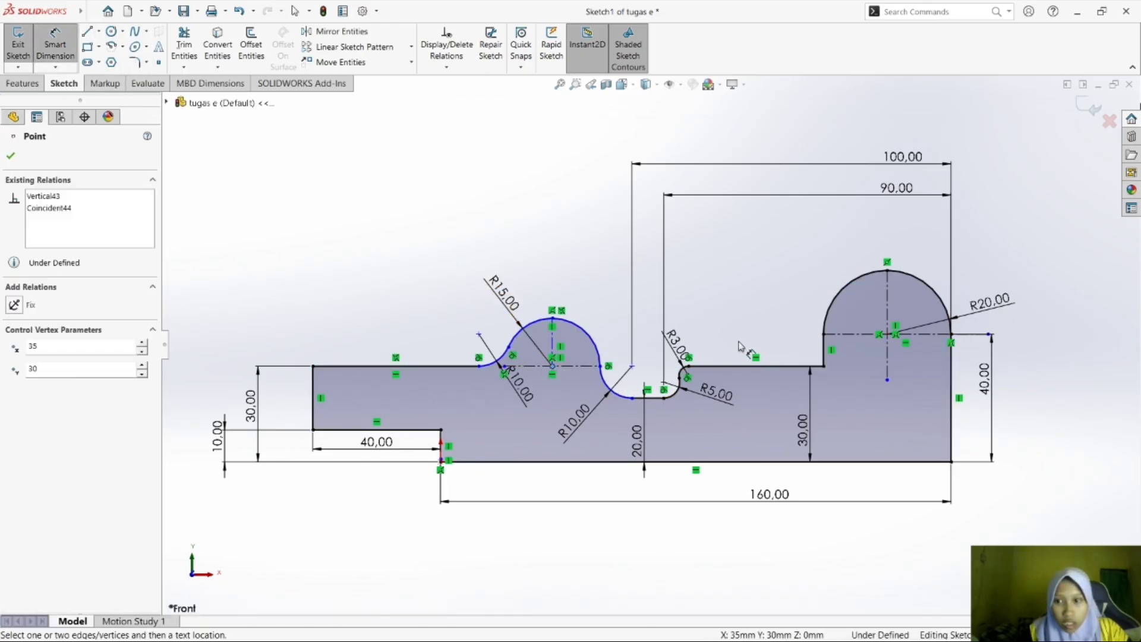
{"action": "left_click", "coordinate": [951, 335]}
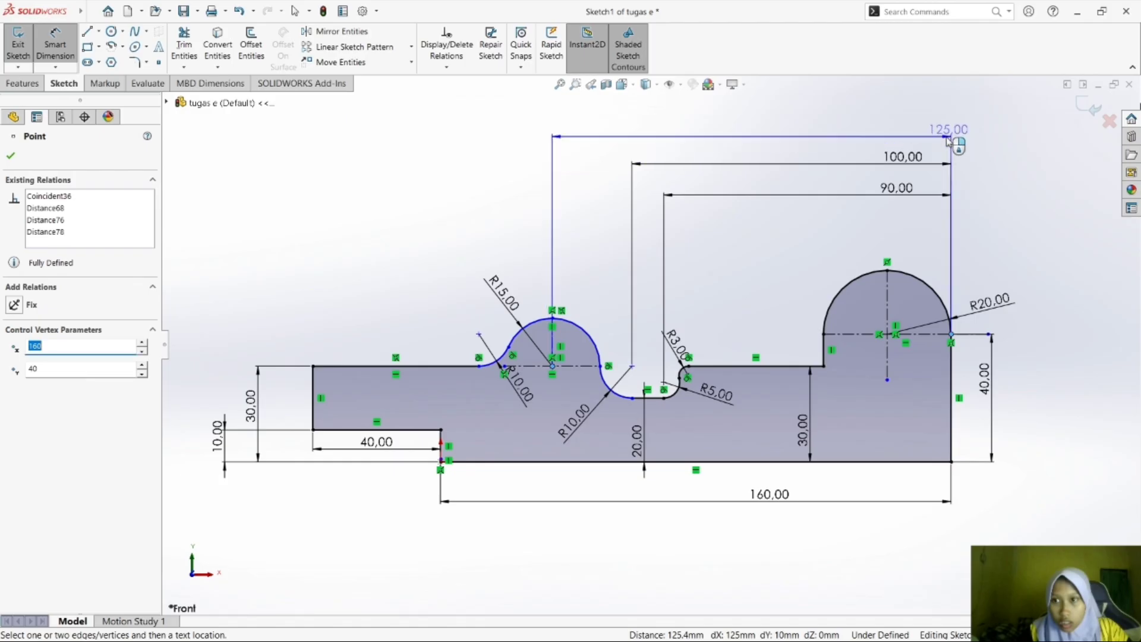
{"action": "left_click", "coordinate": [946, 127]}
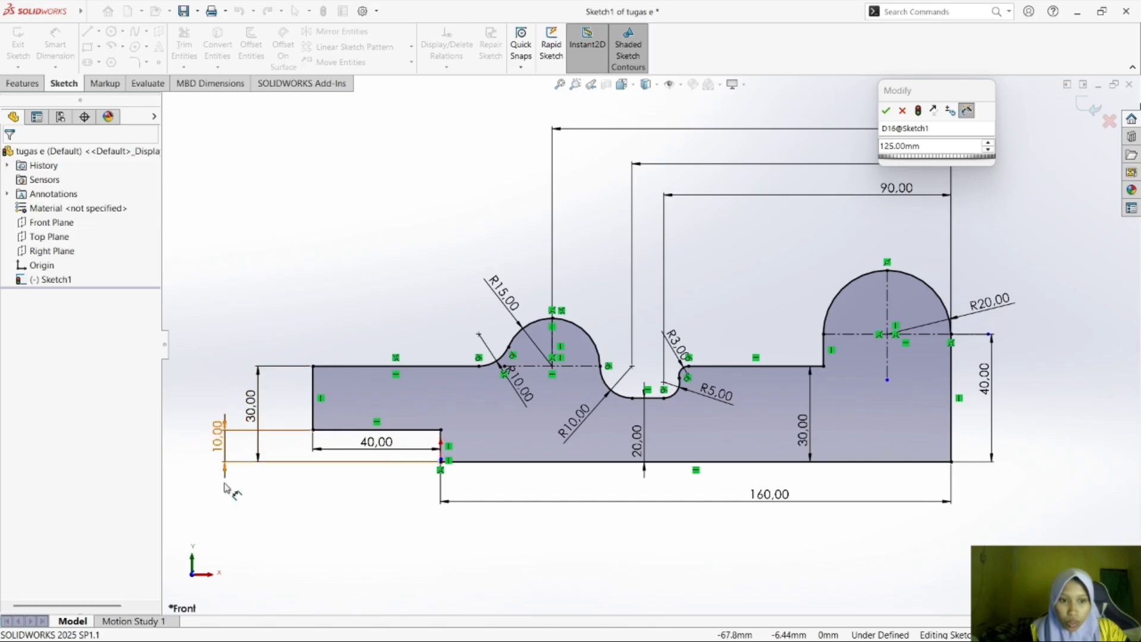
Compare the sketch's dimensions, arcs and centre lines with the exercise e drawing in Foxit Reader, and return to SOLIDWORKS.
{"action": "mouse_move", "coordinate": [944, 640]}
{"action": "left_click", "coordinate": [834, 623]}
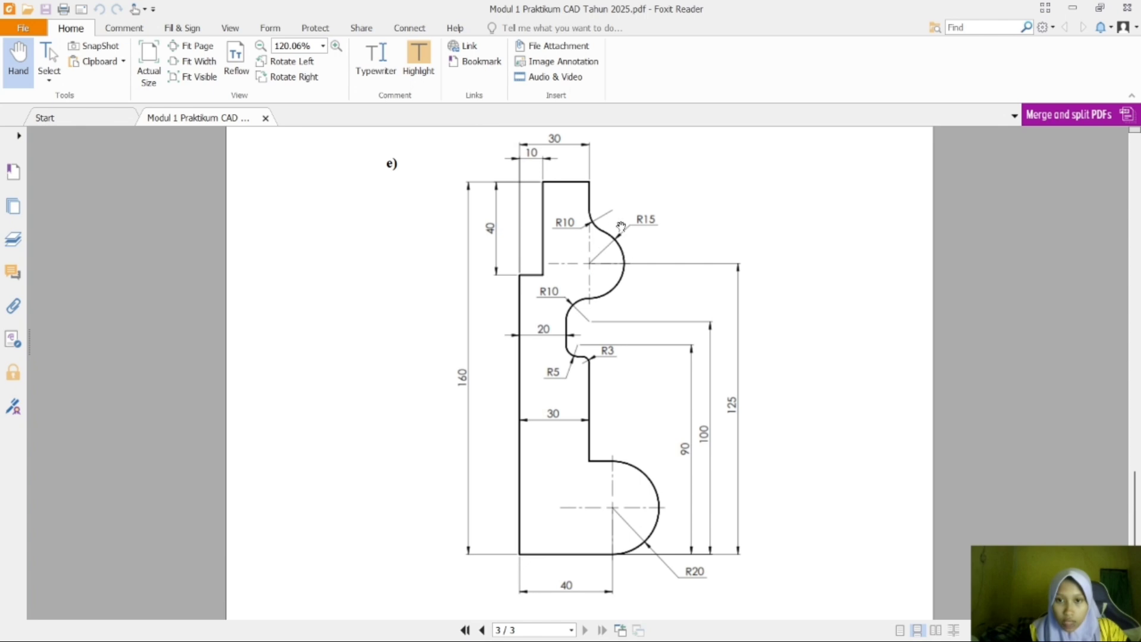
{"action": "mouse_move", "coordinate": [829, 640]}
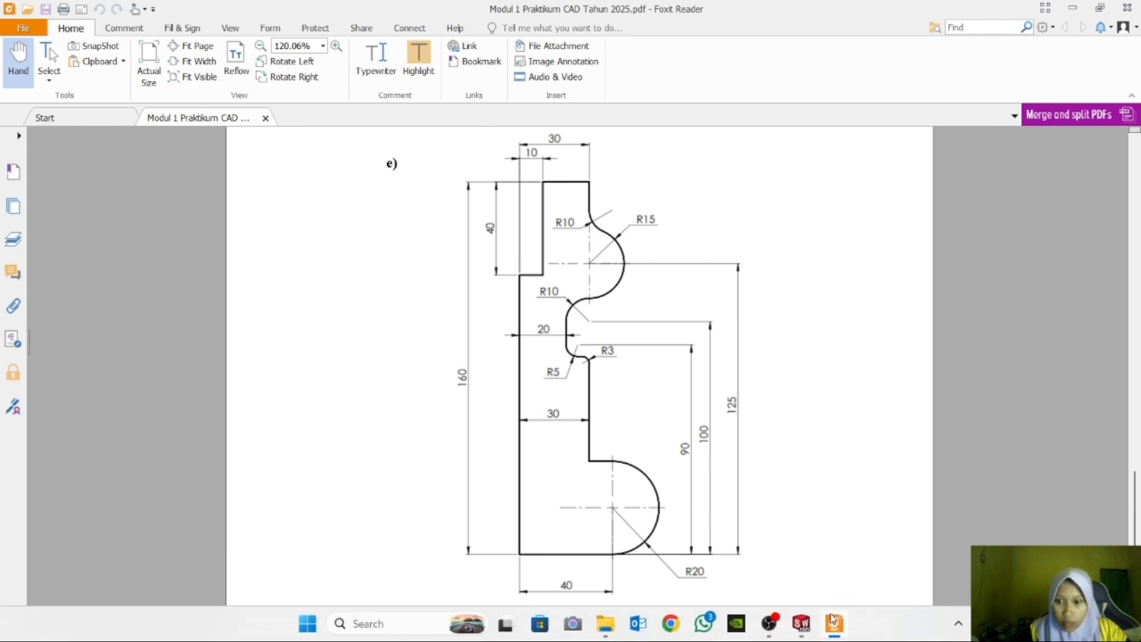
{"action": "left_click", "coordinate": [807, 623]}
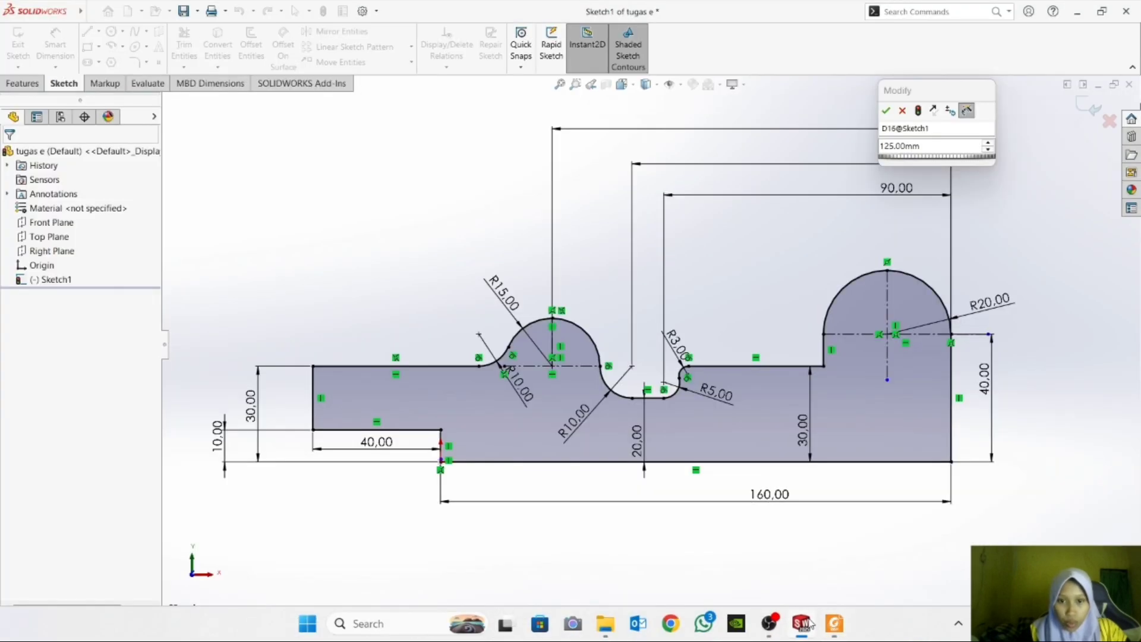
{"action": "left_click", "coordinate": [834, 623]}
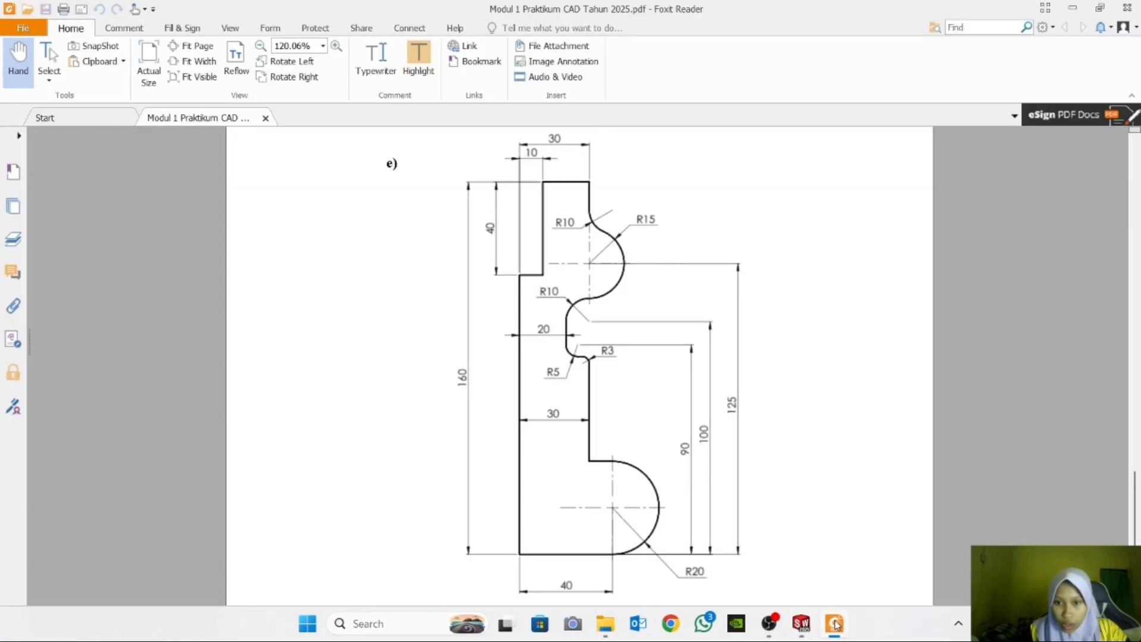
{"action": "mouse_move", "coordinate": [851, 633]}
{"action": "left_click", "coordinate": [802, 623]}
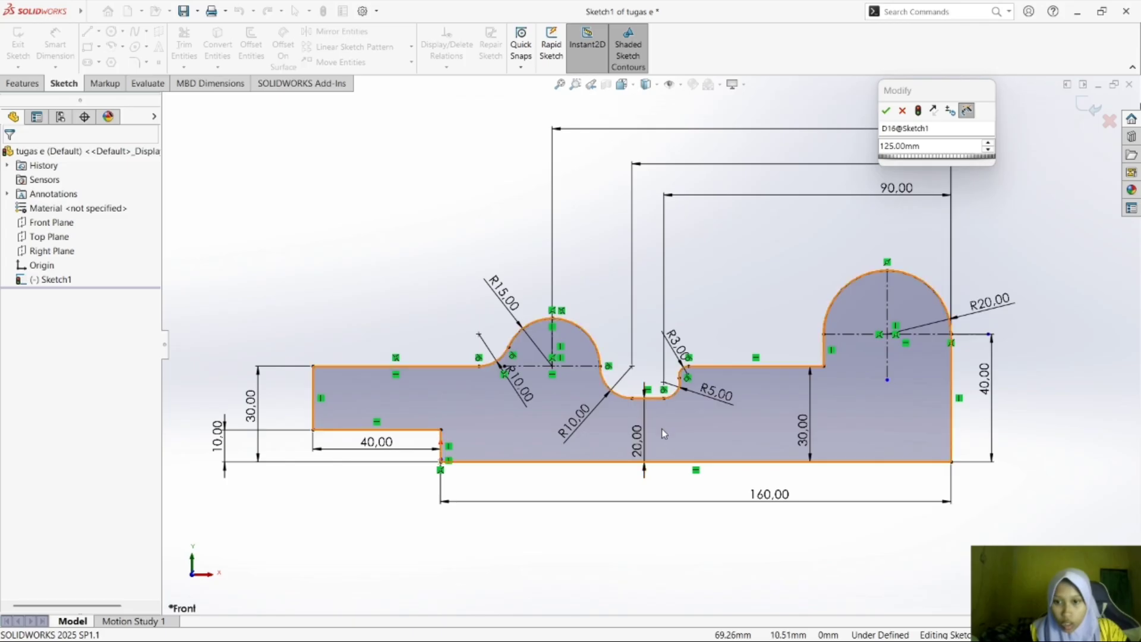
{"action": "mouse_move", "coordinate": [881, 616]}
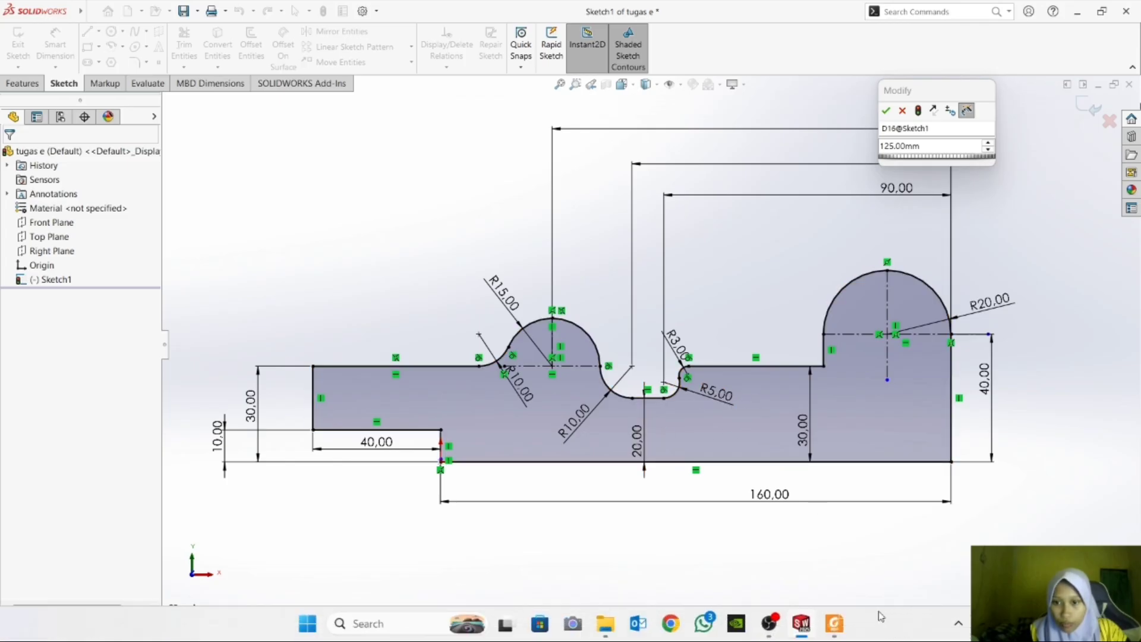
{"action": "left_click", "coordinate": [834, 624]}
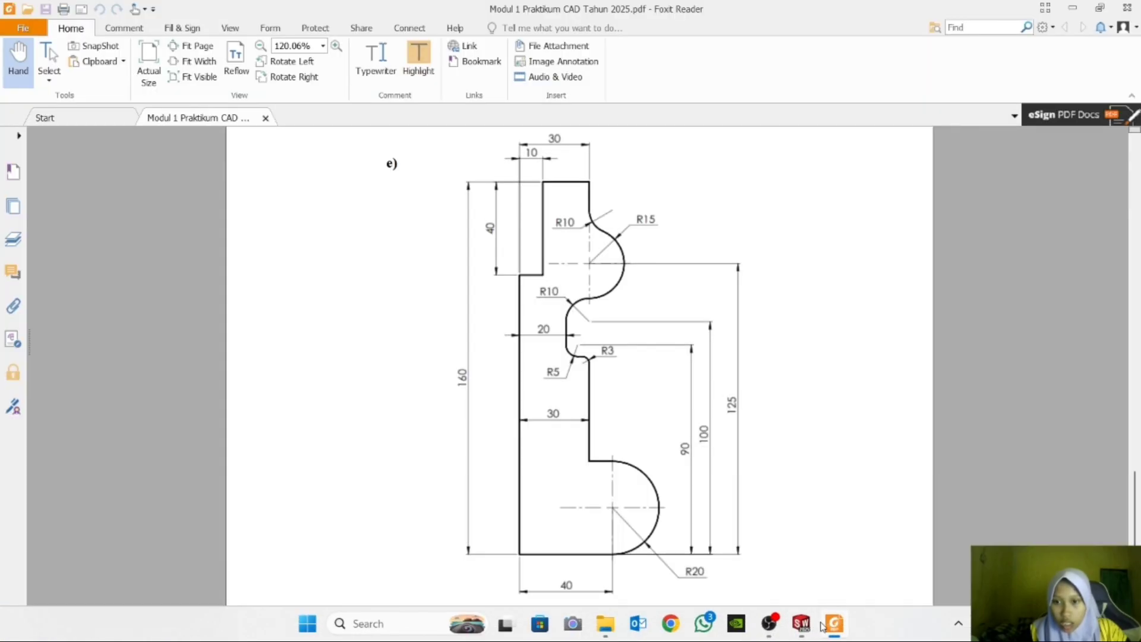
{"action": "mouse_move", "coordinate": [832, 621]}
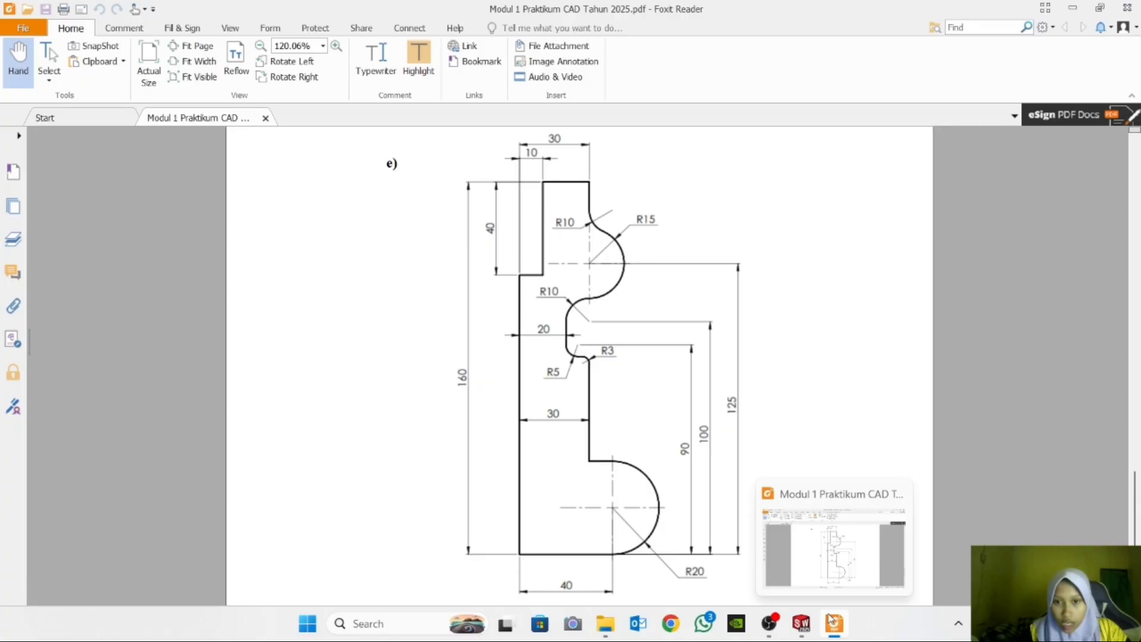
{"action": "left_click", "coordinate": [832, 621]}
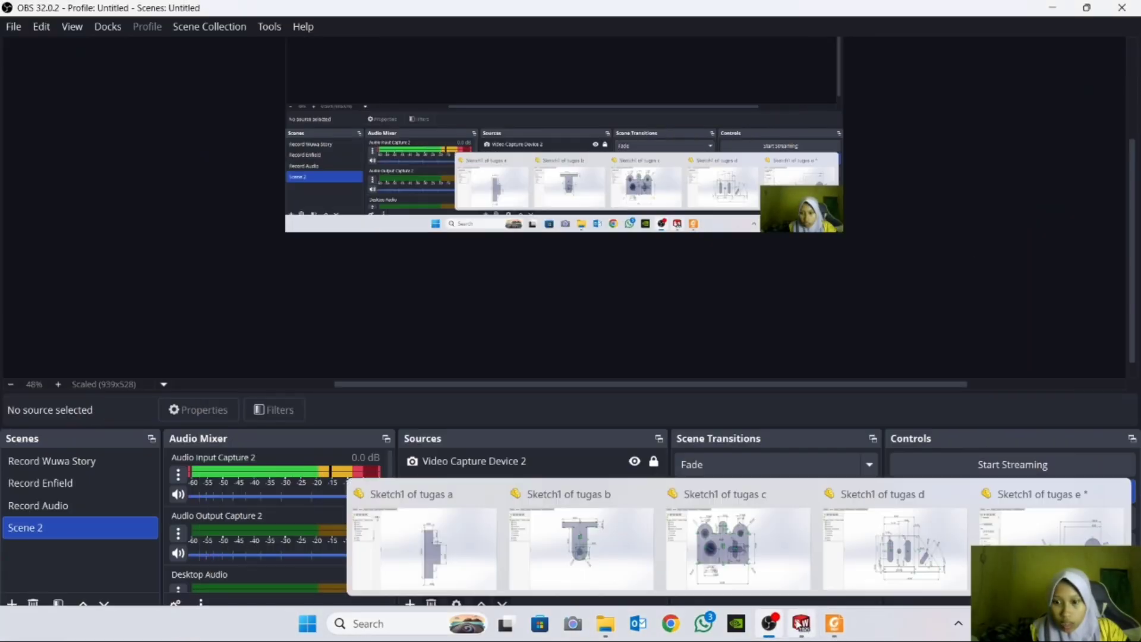
{"action": "left_click", "coordinate": [799, 621]}
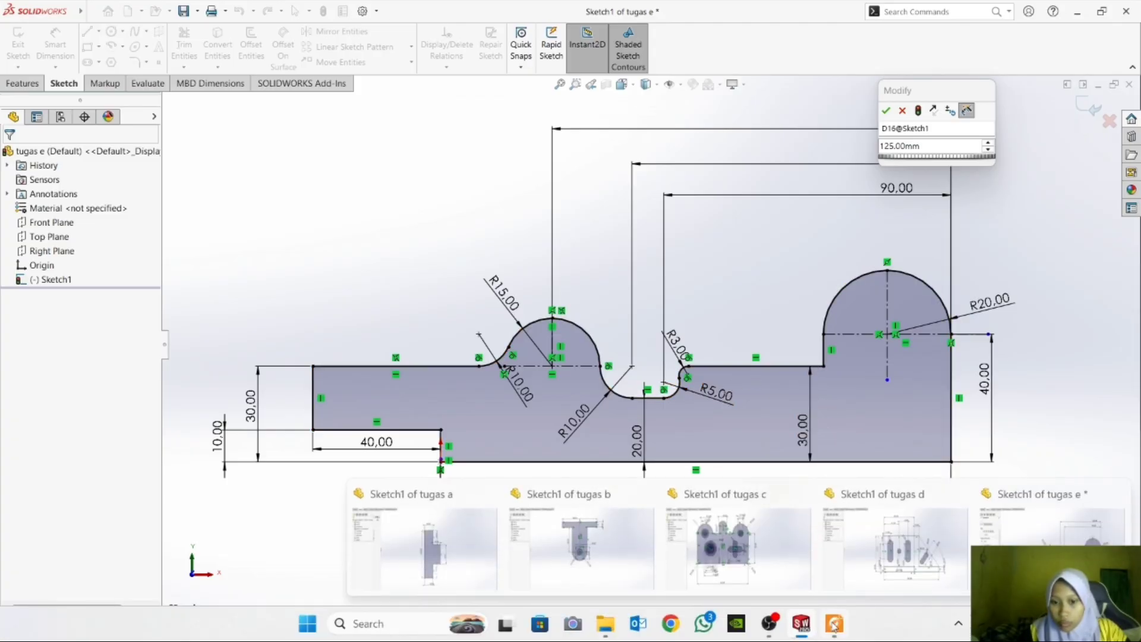
{"action": "mouse_move", "coordinate": [835, 625]}
{"action": "left_click", "coordinate": [836, 563]}
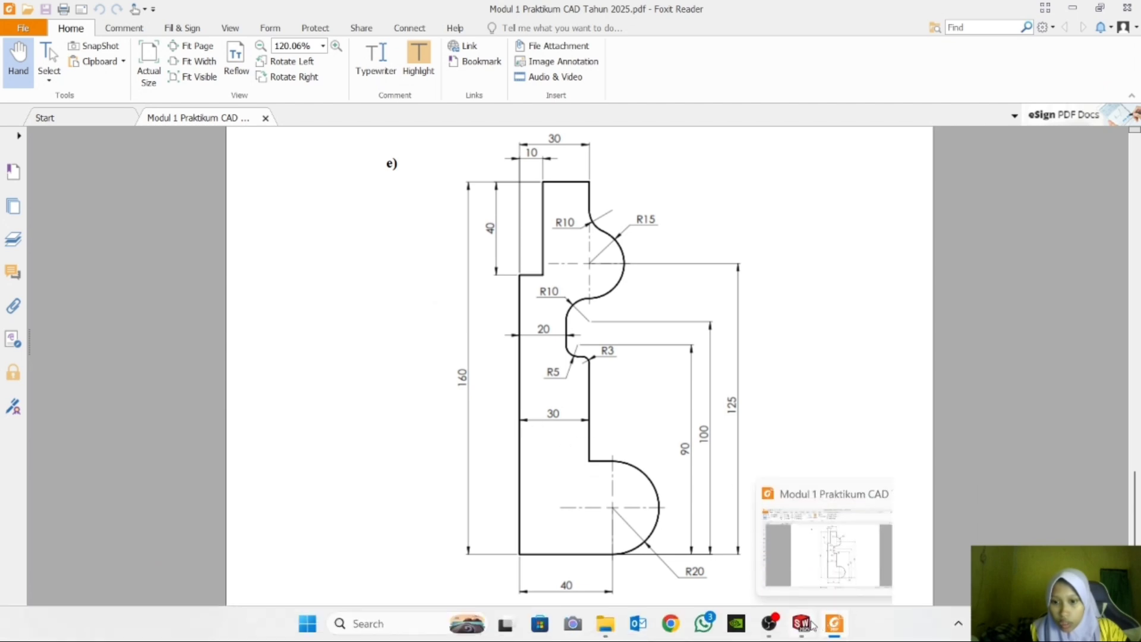
{"action": "mouse_move", "coordinate": [801, 622]}
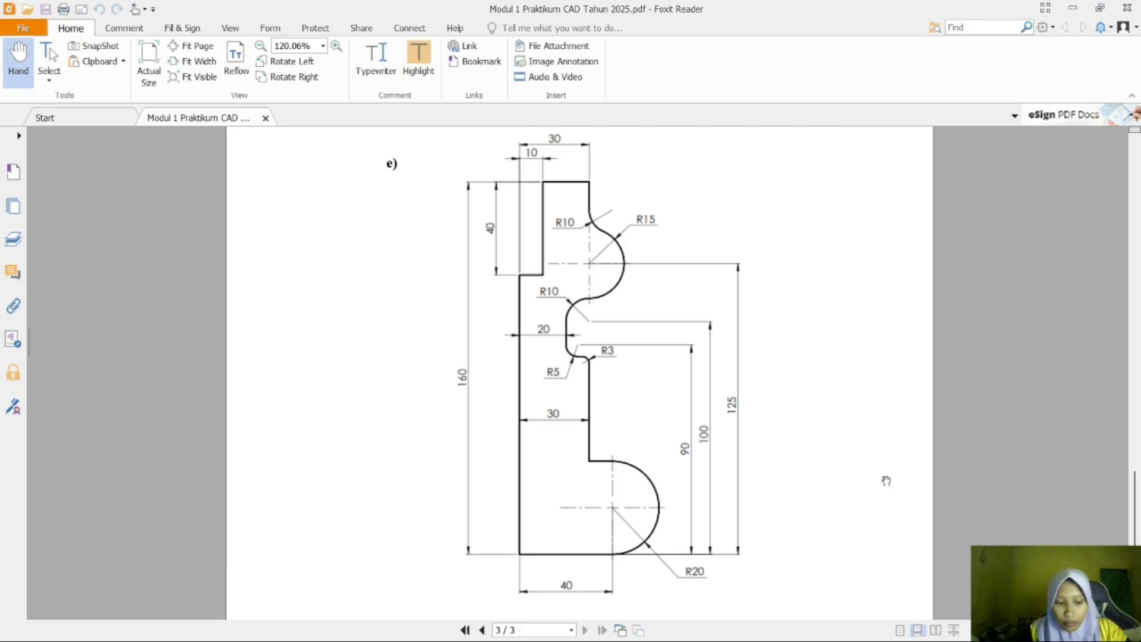
{"action": "key", "text": "super+Tab"}
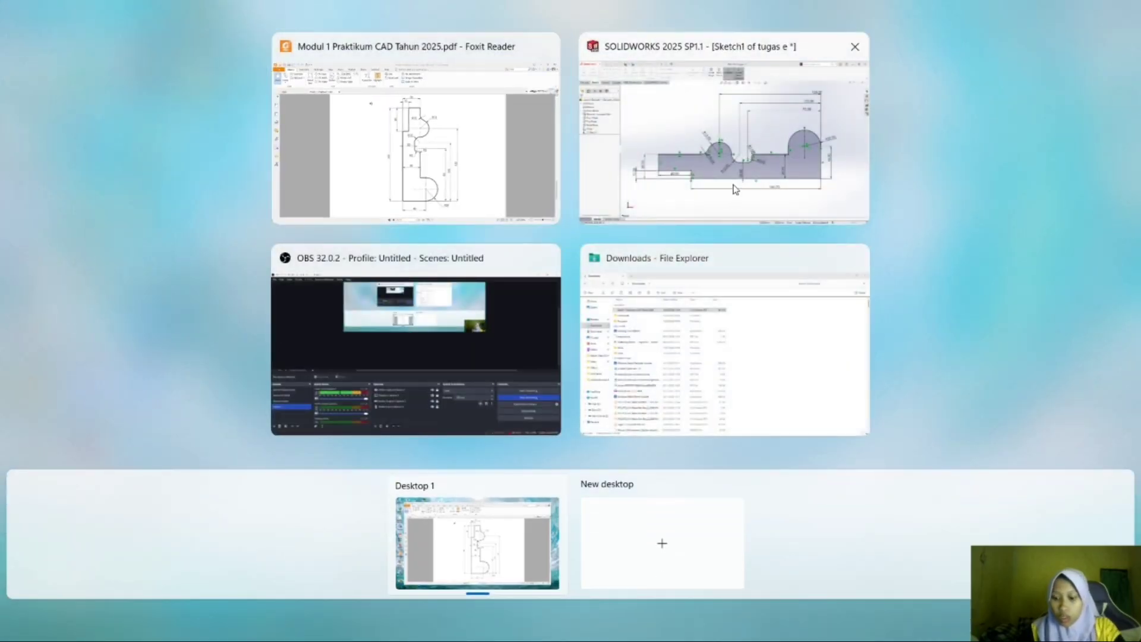
{"action": "left_click", "coordinate": [736, 189]}
{"action": "double_click", "coordinate": [933, 119]}
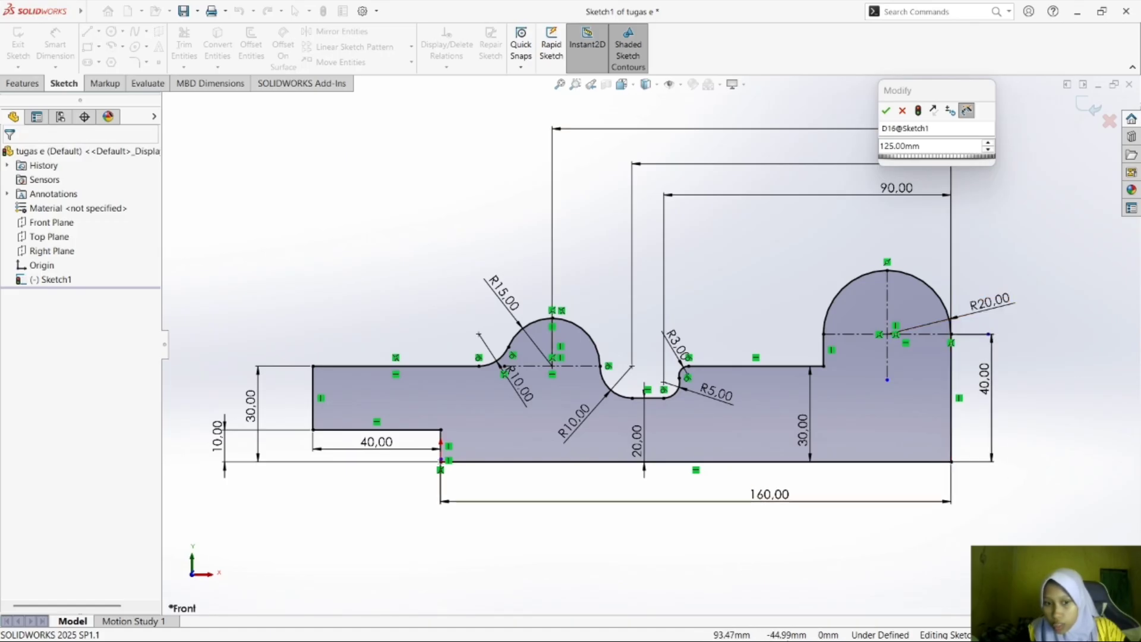
{"action": "left_click", "coordinate": [833, 631]}
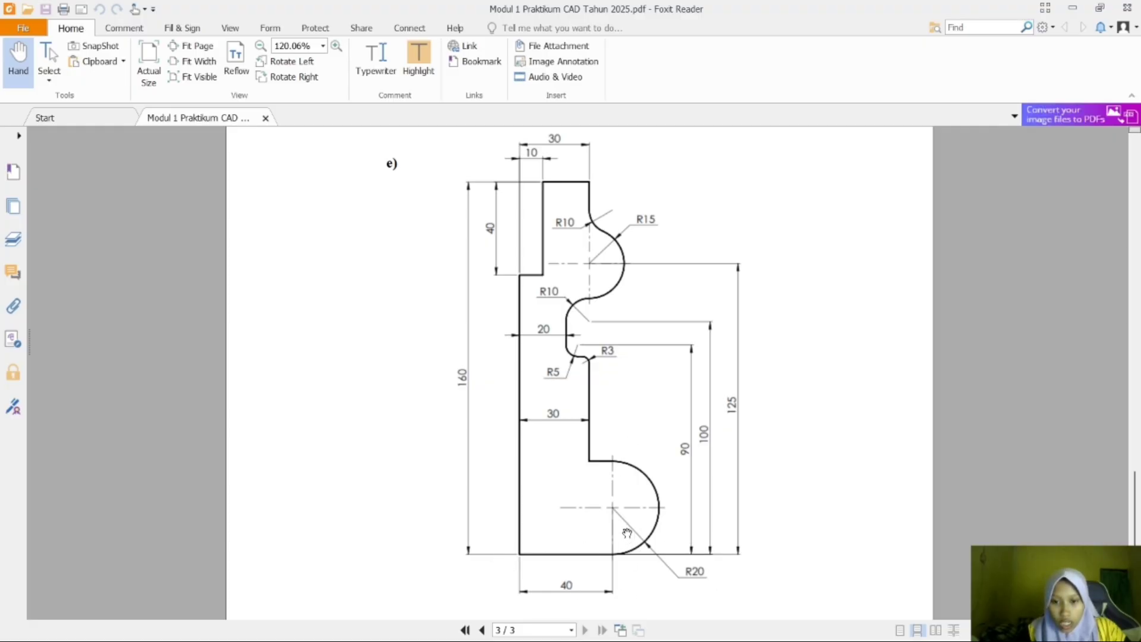
{"action": "mouse_move", "coordinate": [841, 631]}
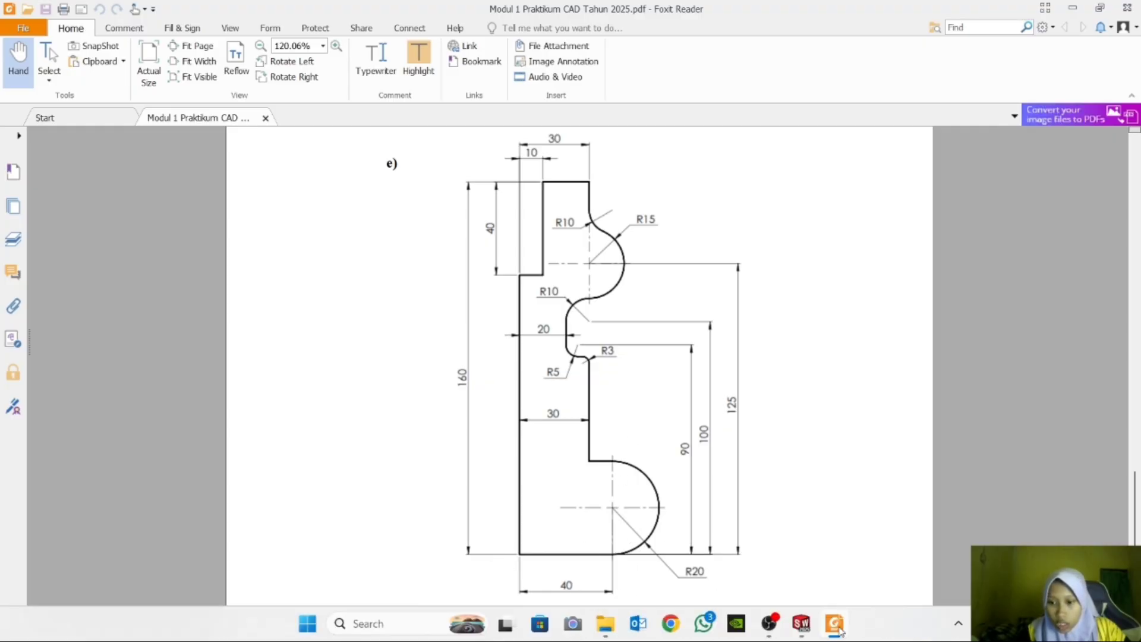
{"action": "left_click", "coordinate": [802, 624]}
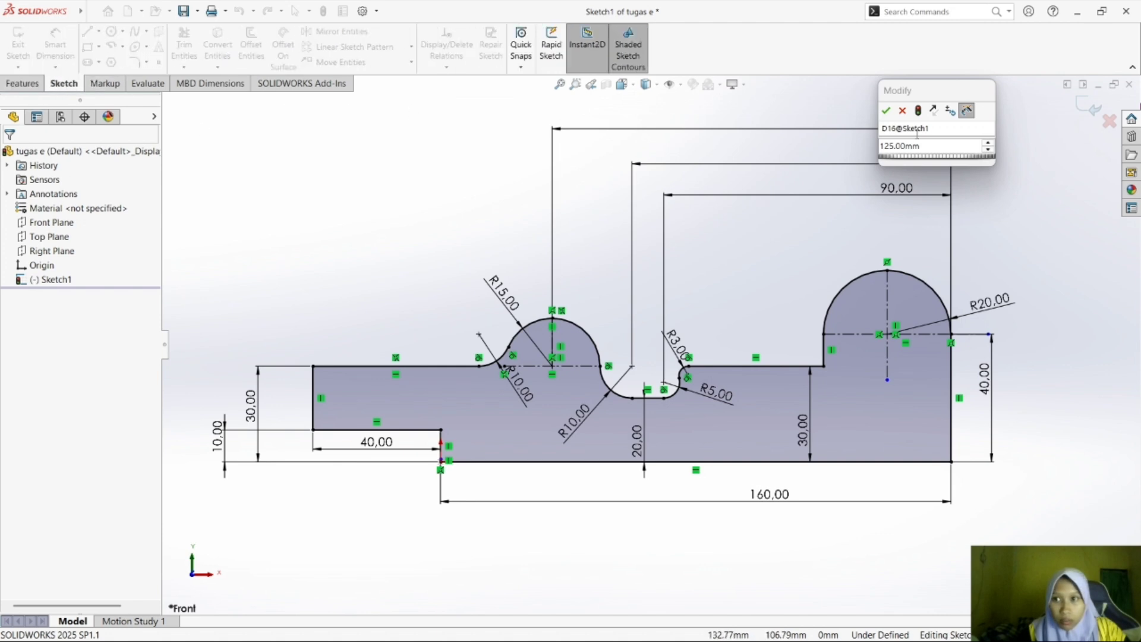
Accept the 125 mm dimension and draw a vertical centerline through the R15 arc's centre, from below the centre up to the arc's top.
{"action": "left_click", "coordinate": [886, 111]}
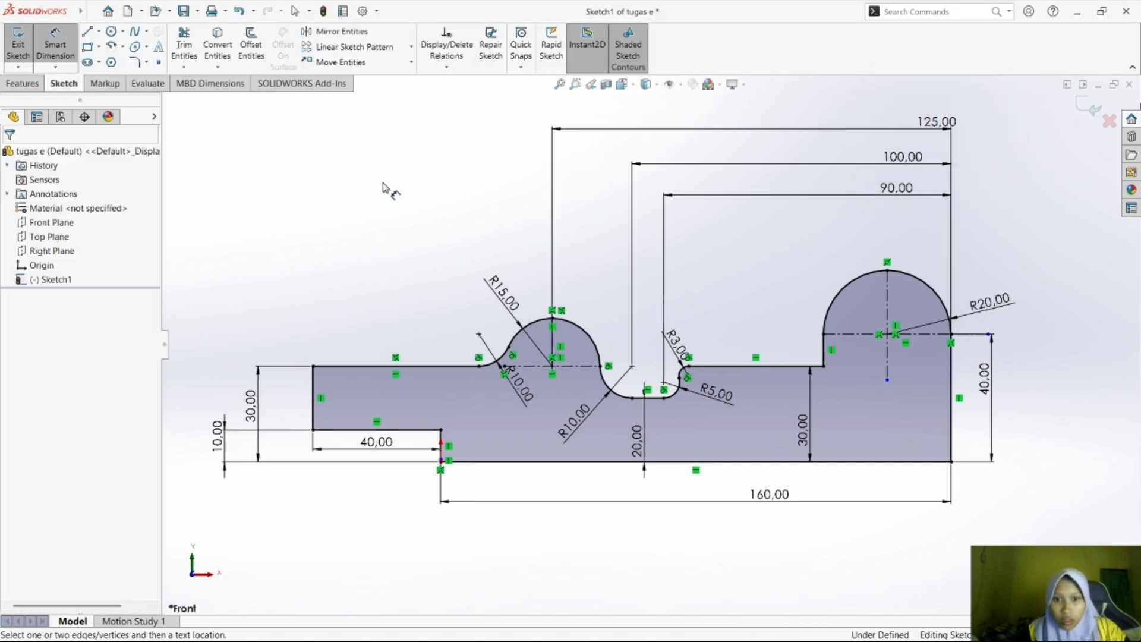
{"action": "left_click", "coordinate": [98, 34]}
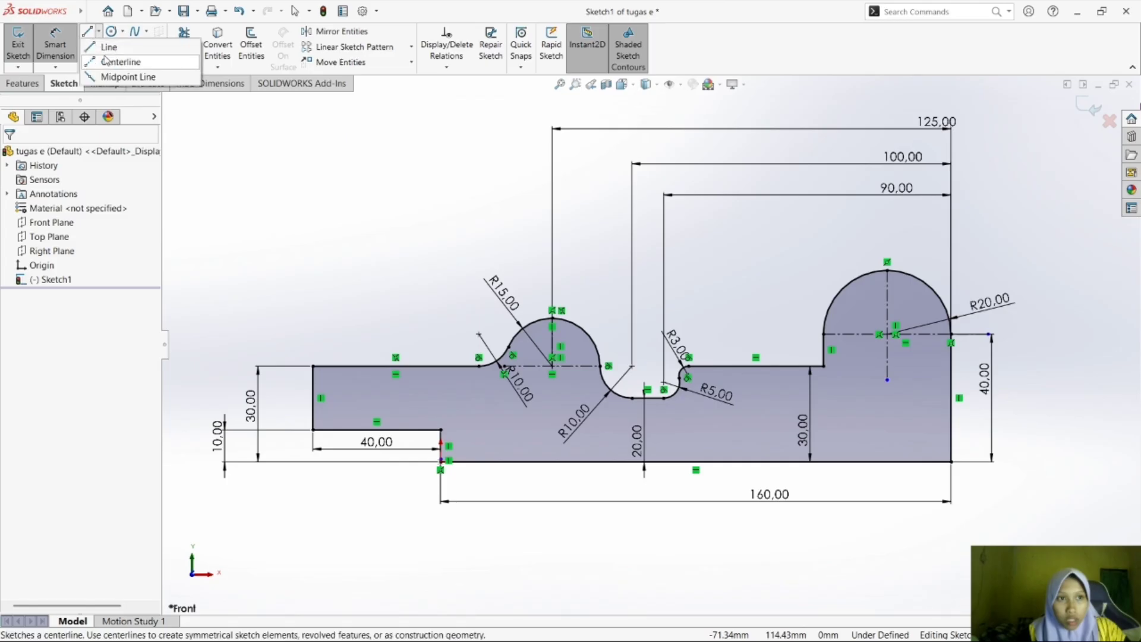
{"action": "left_click", "coordinate": [110, 59]}
{"action": "left_click", "coordinate": [552, 410]}
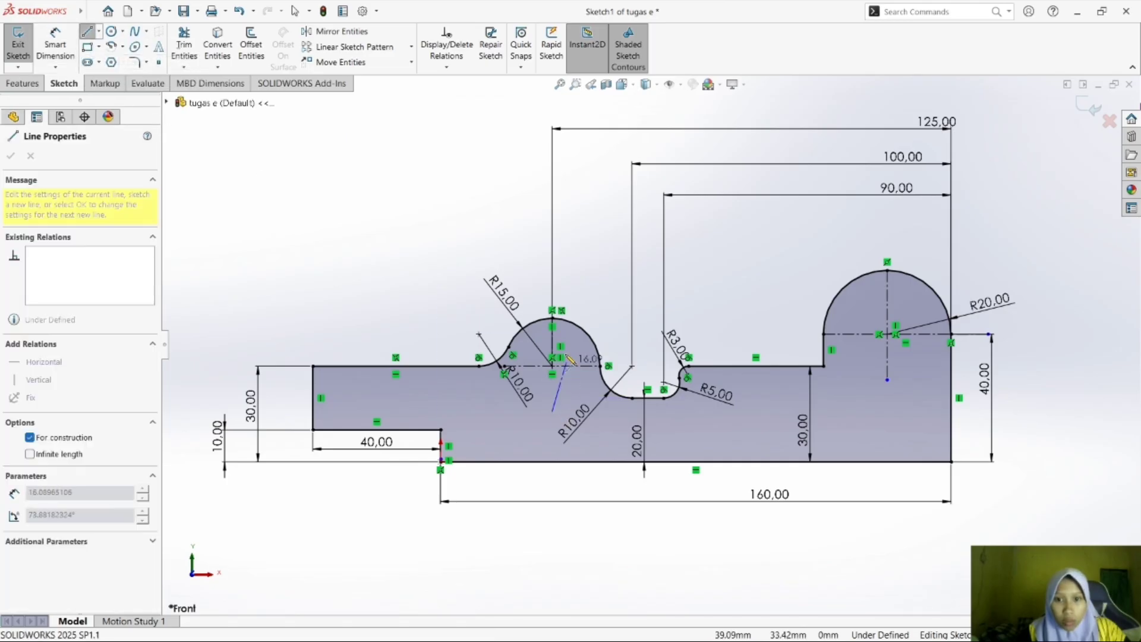
{"action": "left_click", "coordinate": [553, 318]}
{"action": "key", "text": "Escape"}
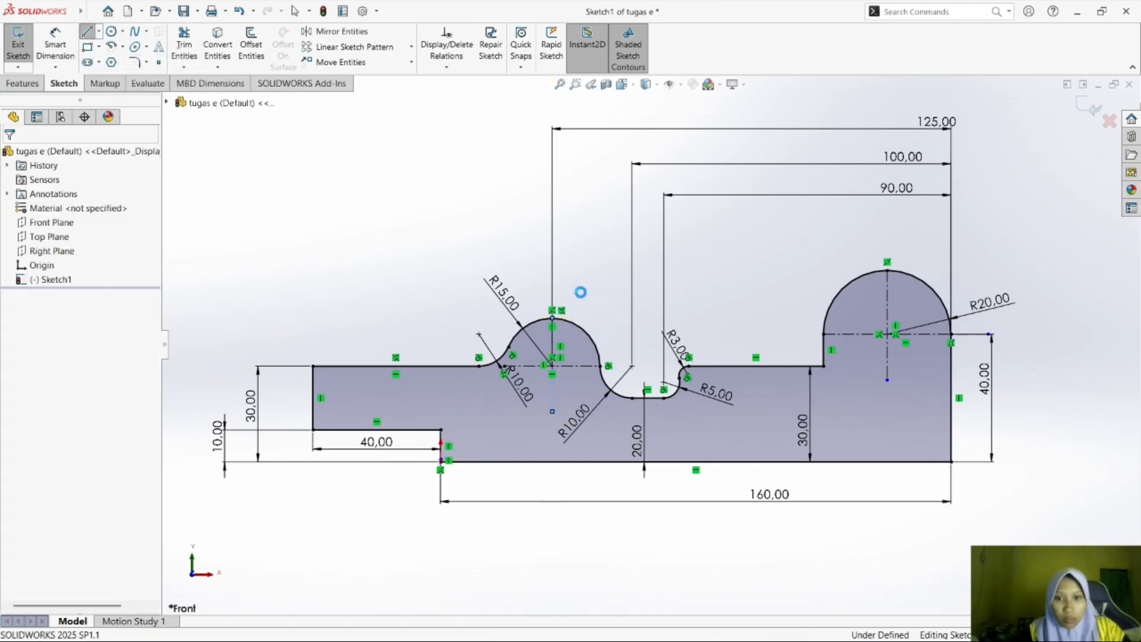
Check the reference drawing in Foxit Reader and move the 125 mm dimension's text to about the middle of its dimension line.
{"action": "mouse_move", "coordinate": [809, 622]}
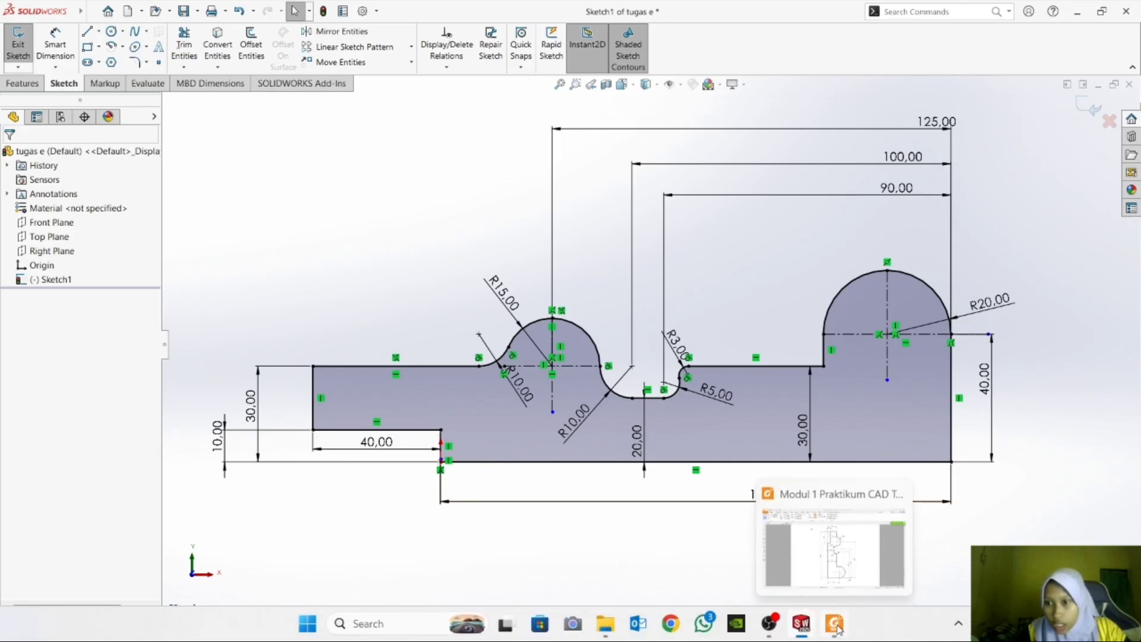
{"action": "left_click", "coordinate": [861, 557]}
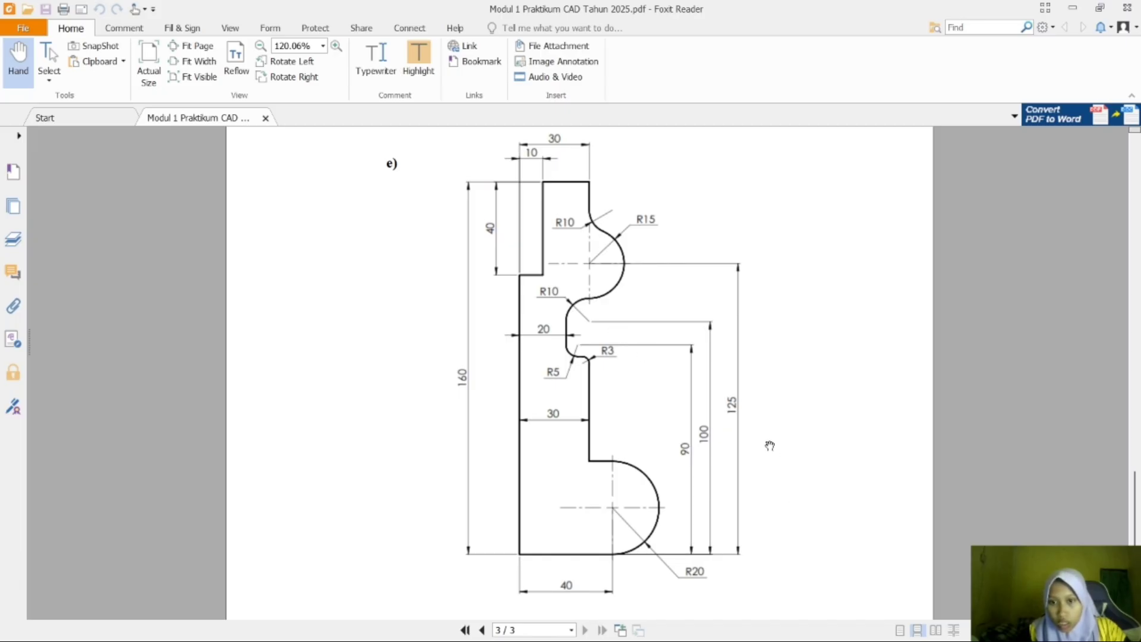
{"action": "mouse_move", "coordinate": [889, 598]}
{"action": "left_click", "coordinate": [813, 624]}
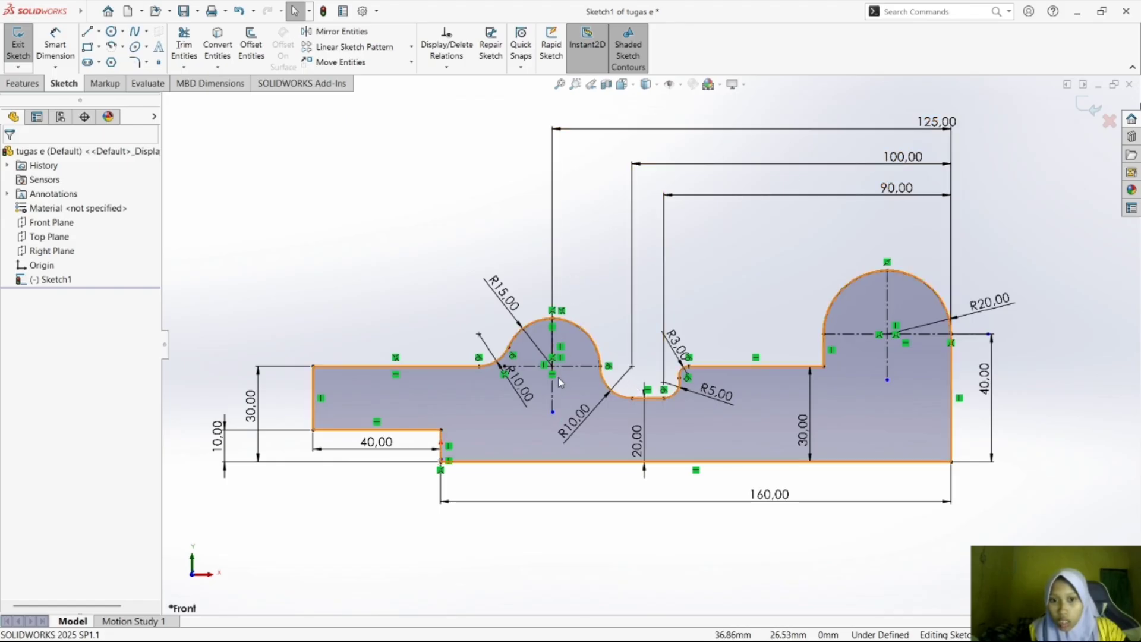
{"action": "left_click_drag", "start_coordinate": [945, 129], "coordinate": [782, 126]}
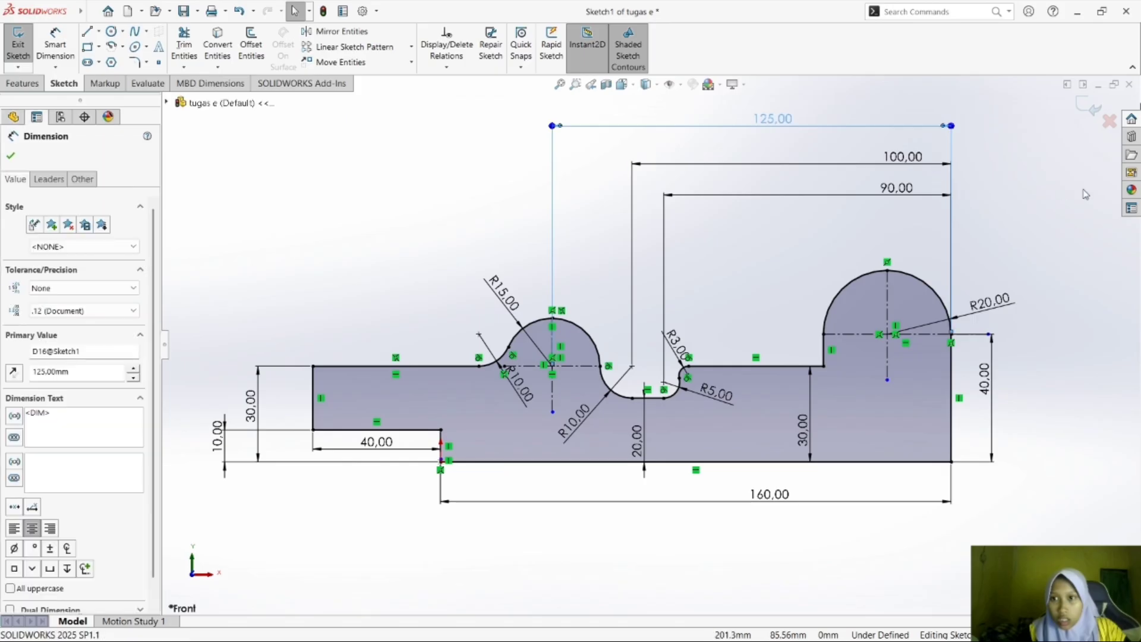
{"action": "left_click", "coordinate": [1032, 178]}
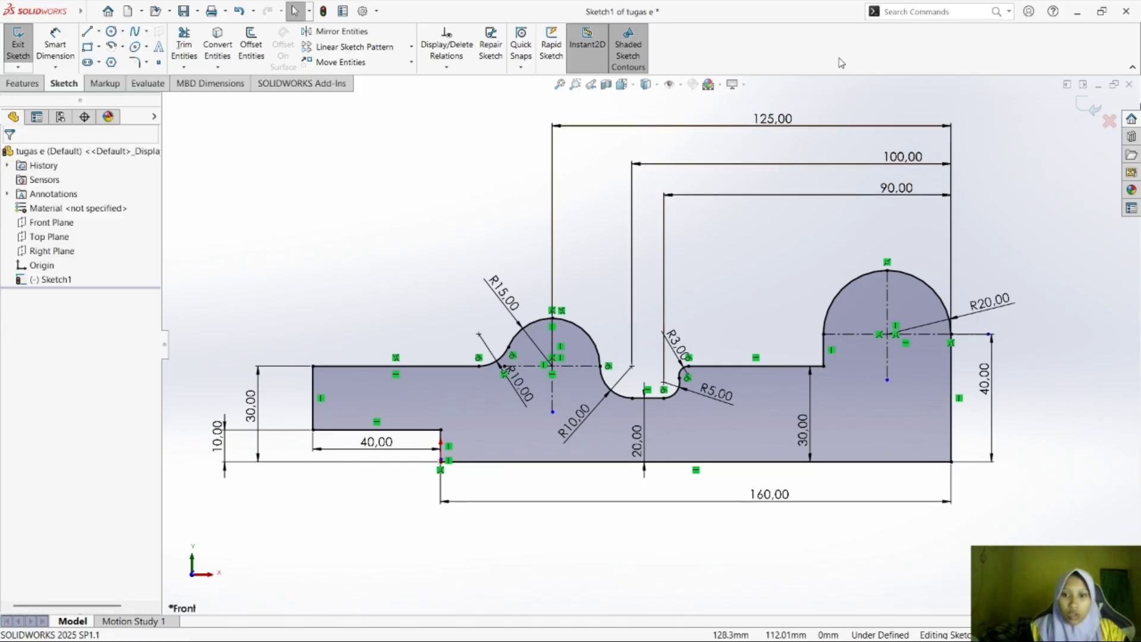
{"action": "scroll", "coordinate": [1057, 372], "scroll_direction": "down", "scroll_amount": 2}
{"action": "scroll", "coordinate": [1056, 362], "scroll_direction": "up", "scroll_amount": 5}
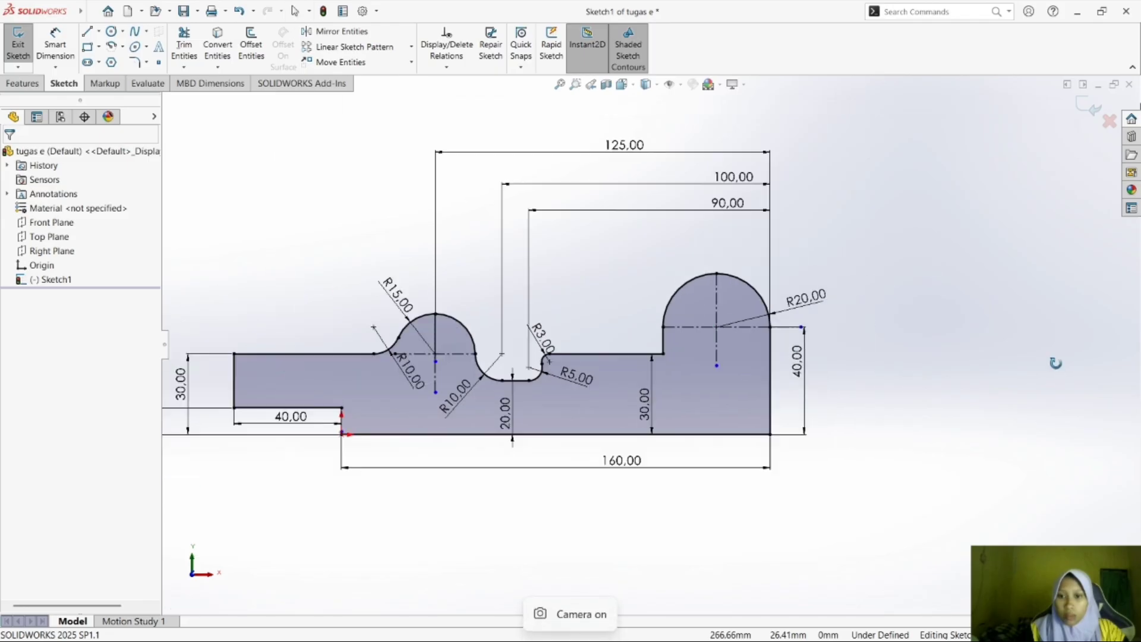
{"action": "middle_click_drag", "start_coordinate": [1055, 362], "coordinate": [992, 353]}
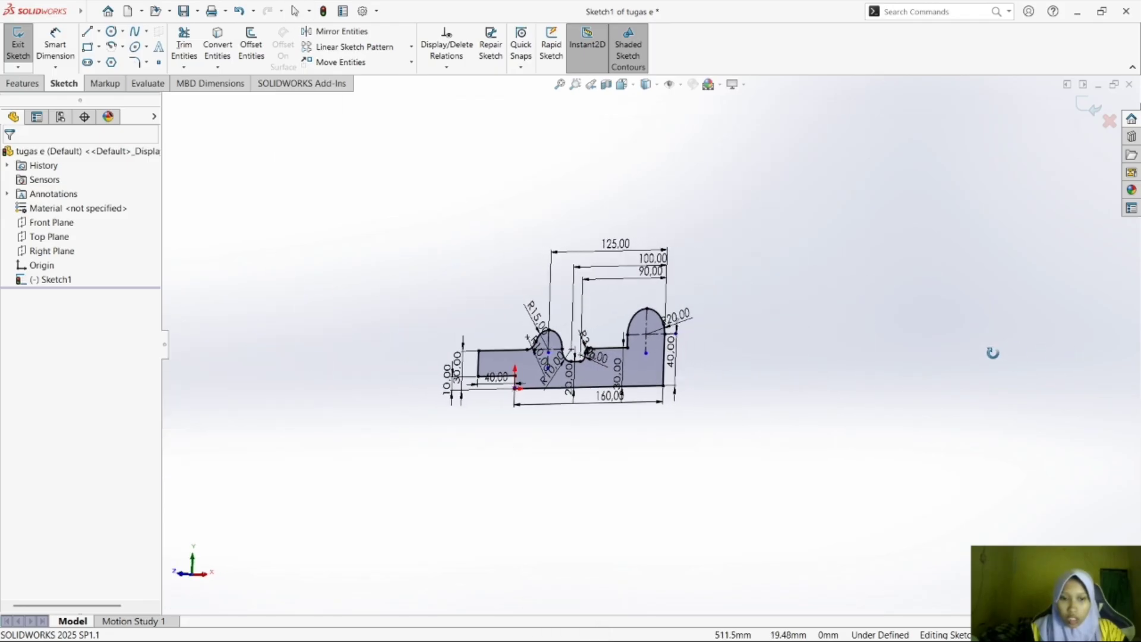
{"action": "key", "text": "ctrl+1"}
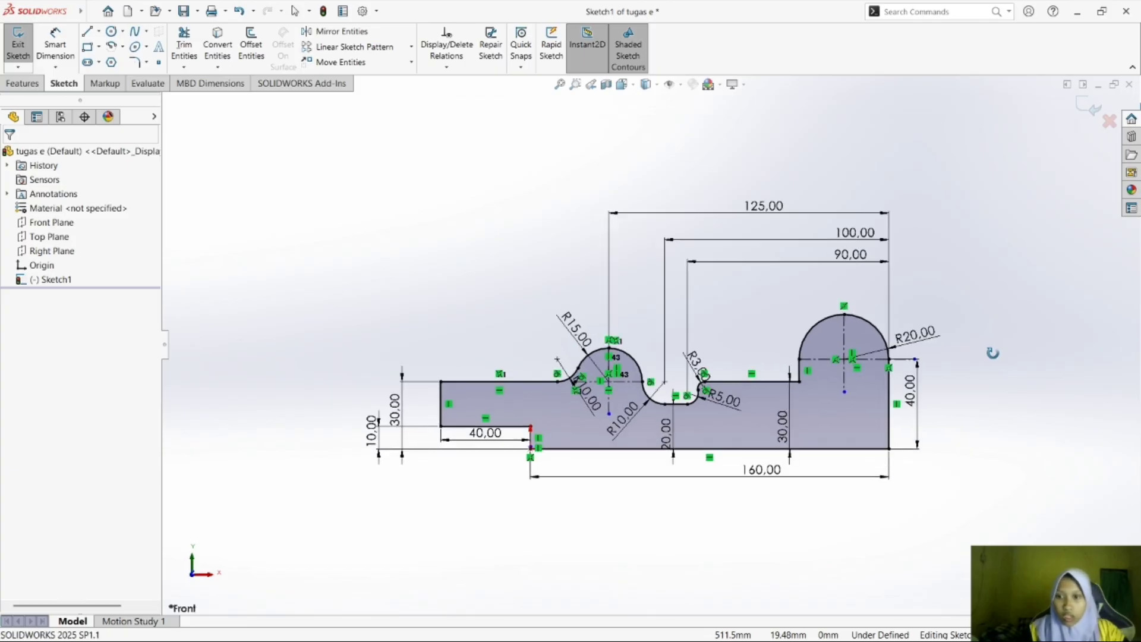